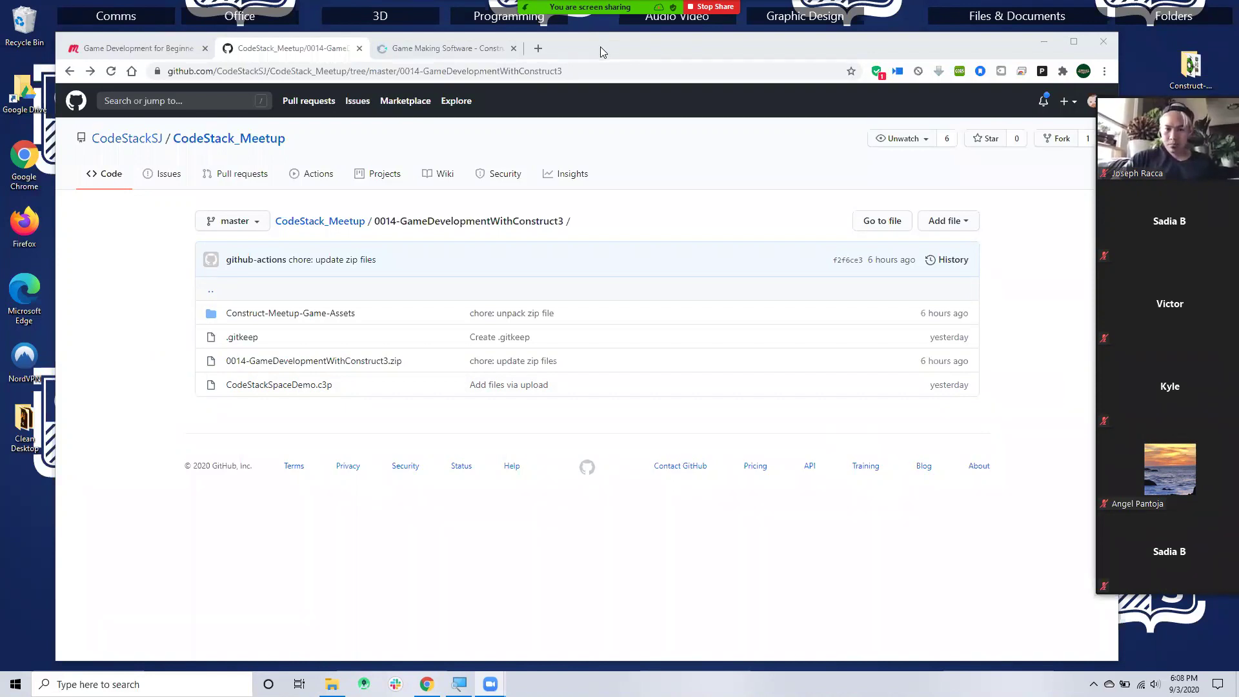
# - Review the Meetup event page's description, related resources and system requirements to locate the game asset download link
pyautogui.moveTo(599, 52); pyautogui.dragTo(563, 43)
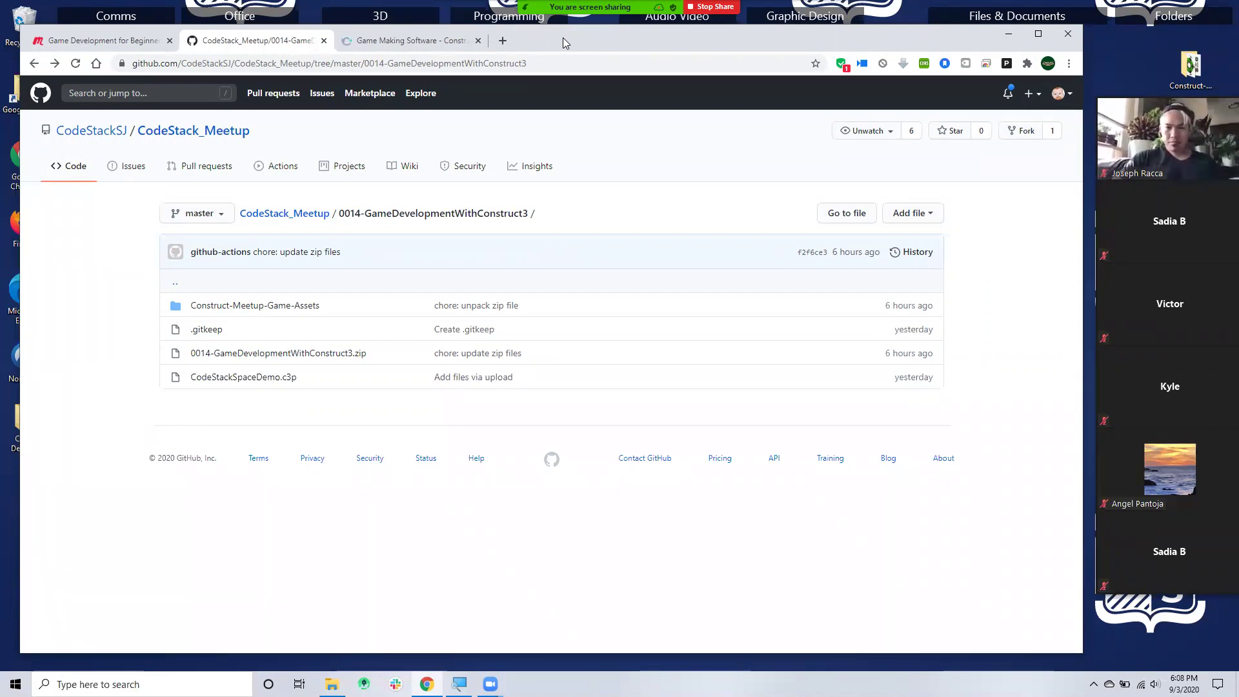
pyautogui.click(76, 43)
pyautogui.scroll(12, 115, 247)
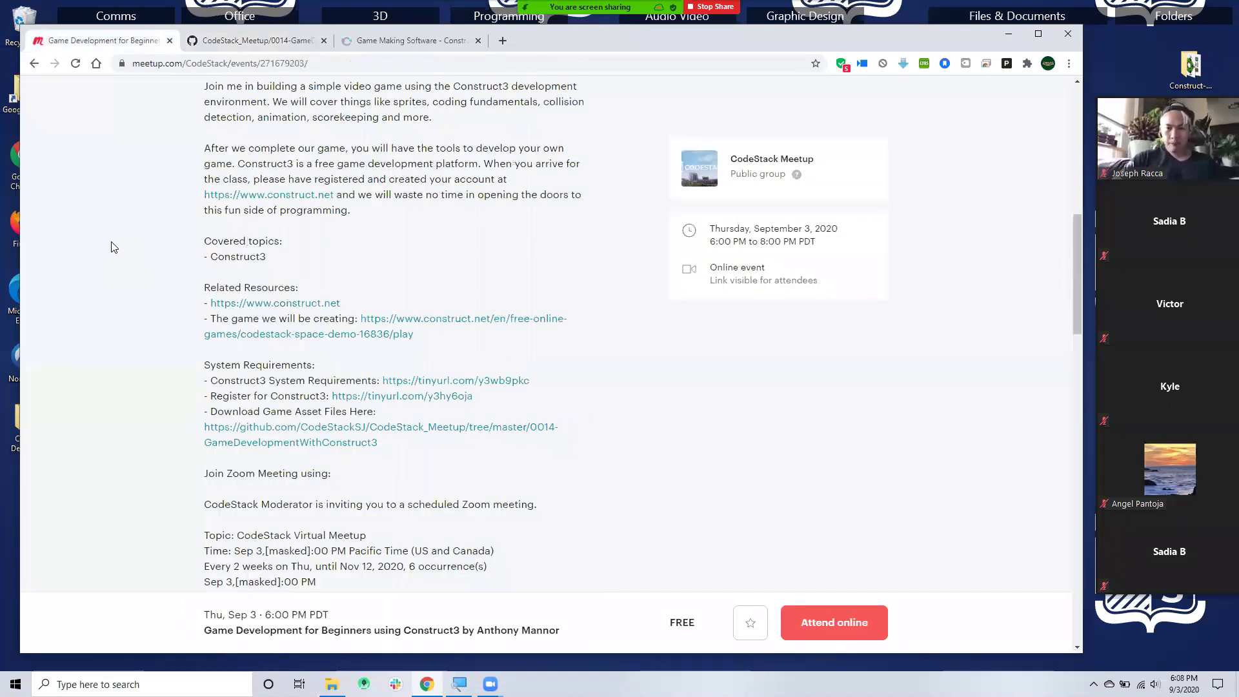
pyautogui.scroll(-12, 113, 248)
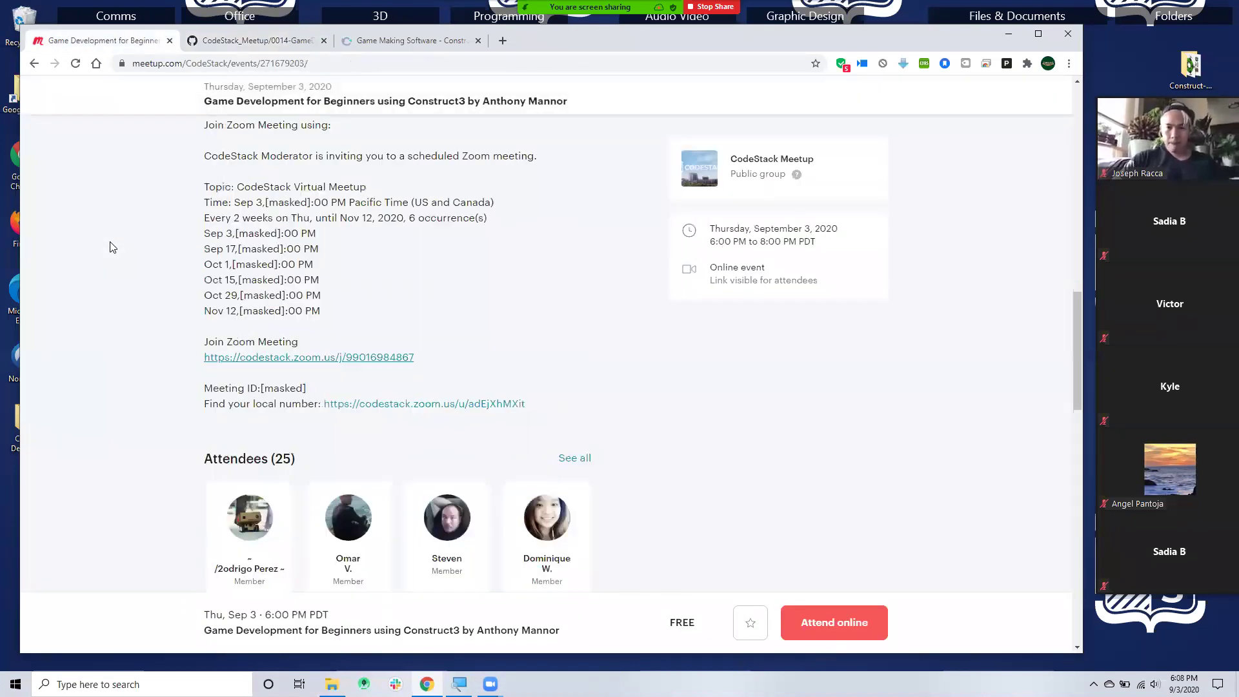
pyautogui.scroll(3, 109, 248)
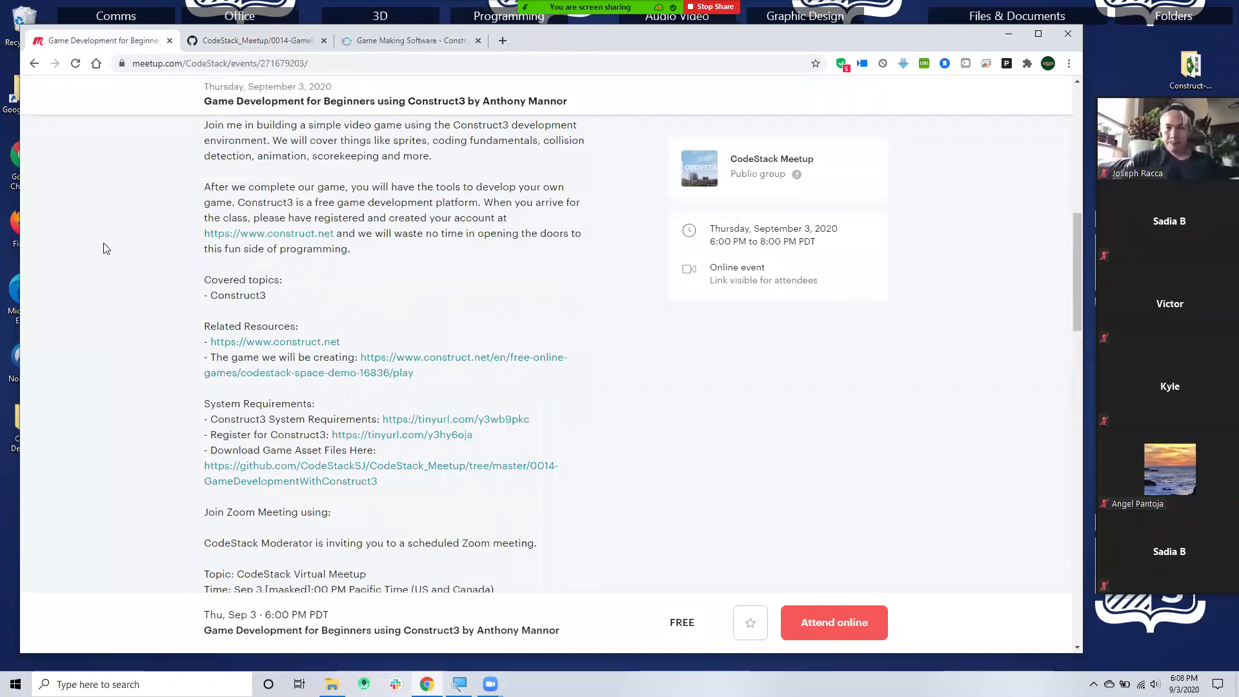
pyautogui.scroll(-2, 127, 327)
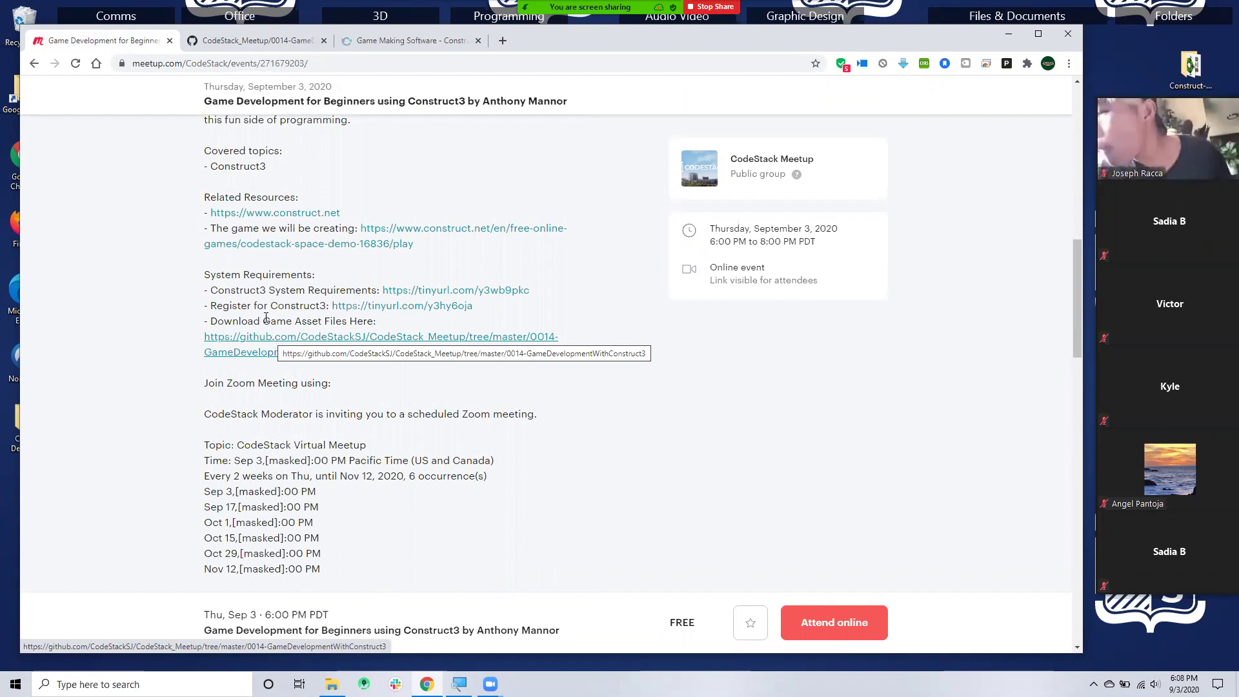
# - Download 0014-GameDevelopmentWithConstruct3.zip from the CodeStack_Meetup repository on GitHub
pyautogui.click(237, 46)
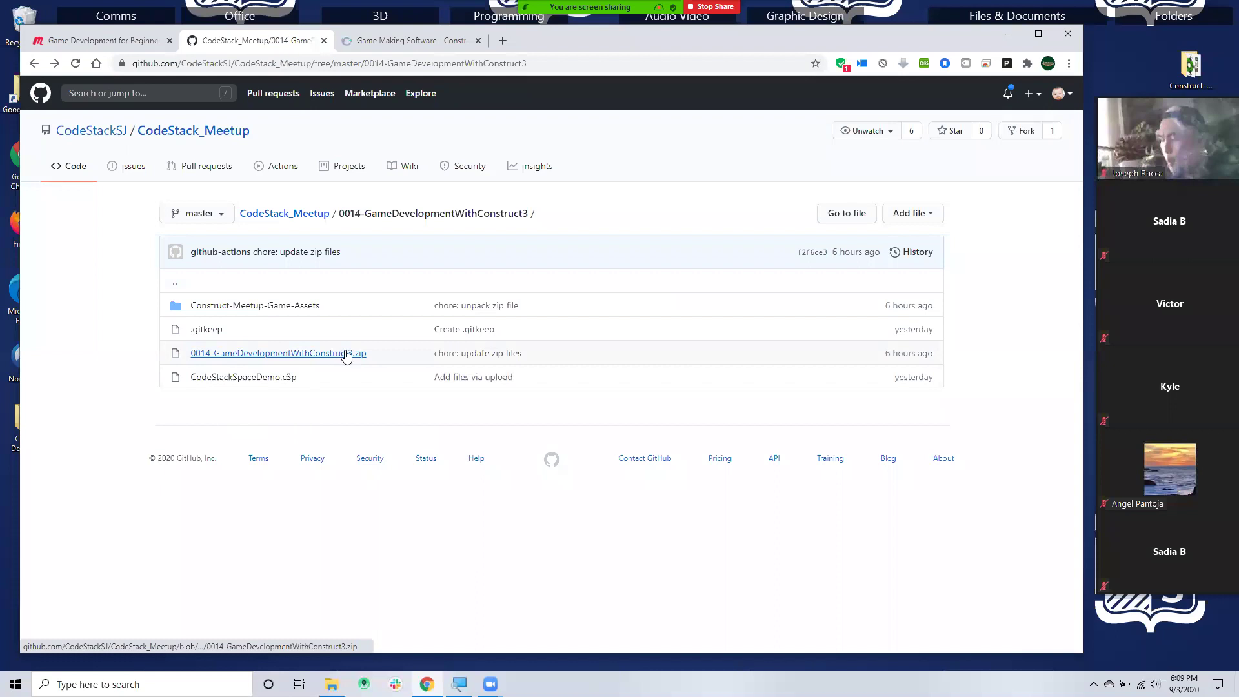
pyautogui.click(310, 355)
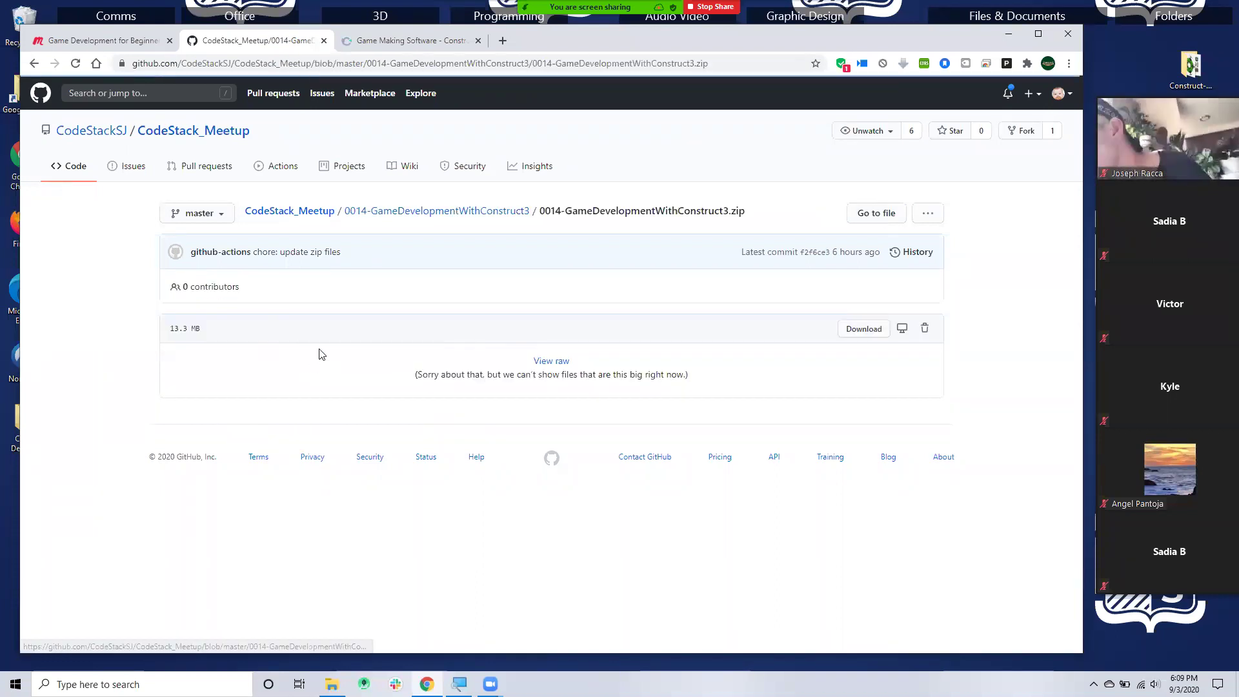
pyautogui.click(860, 330)
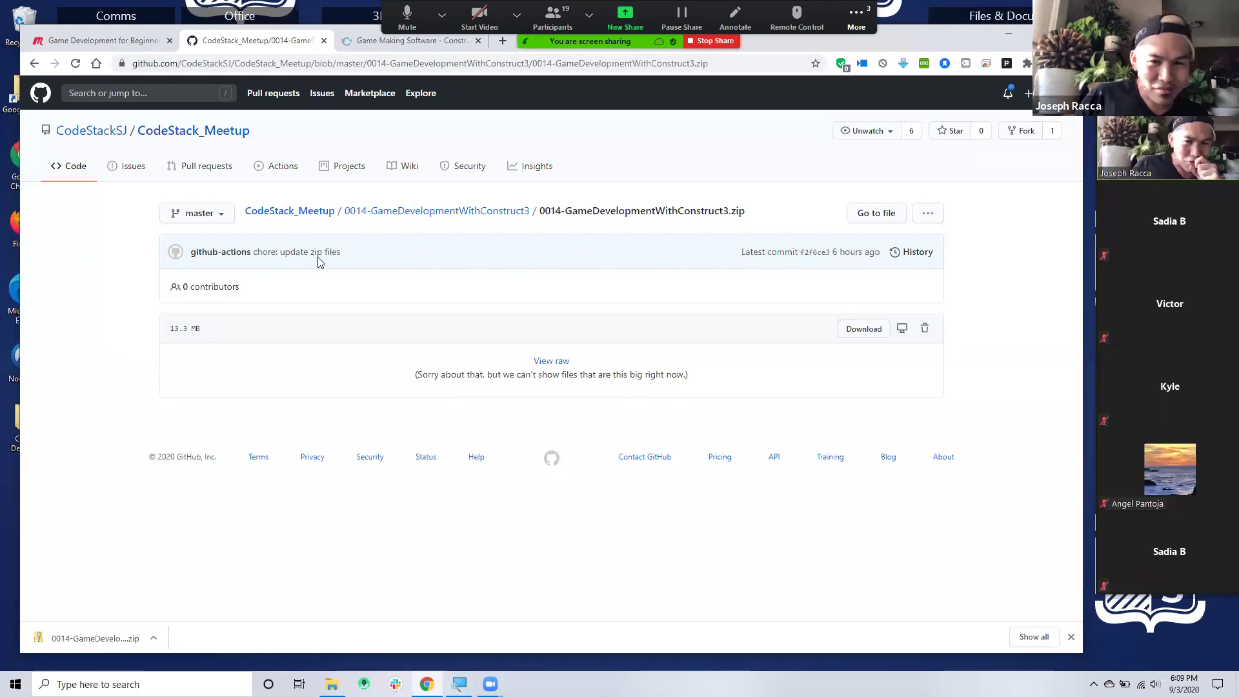
# - Revisit the asset link on the Meetup event page and retrace the path from the GitHub folder to the zip file's page
pyautogui.click(77, 43)
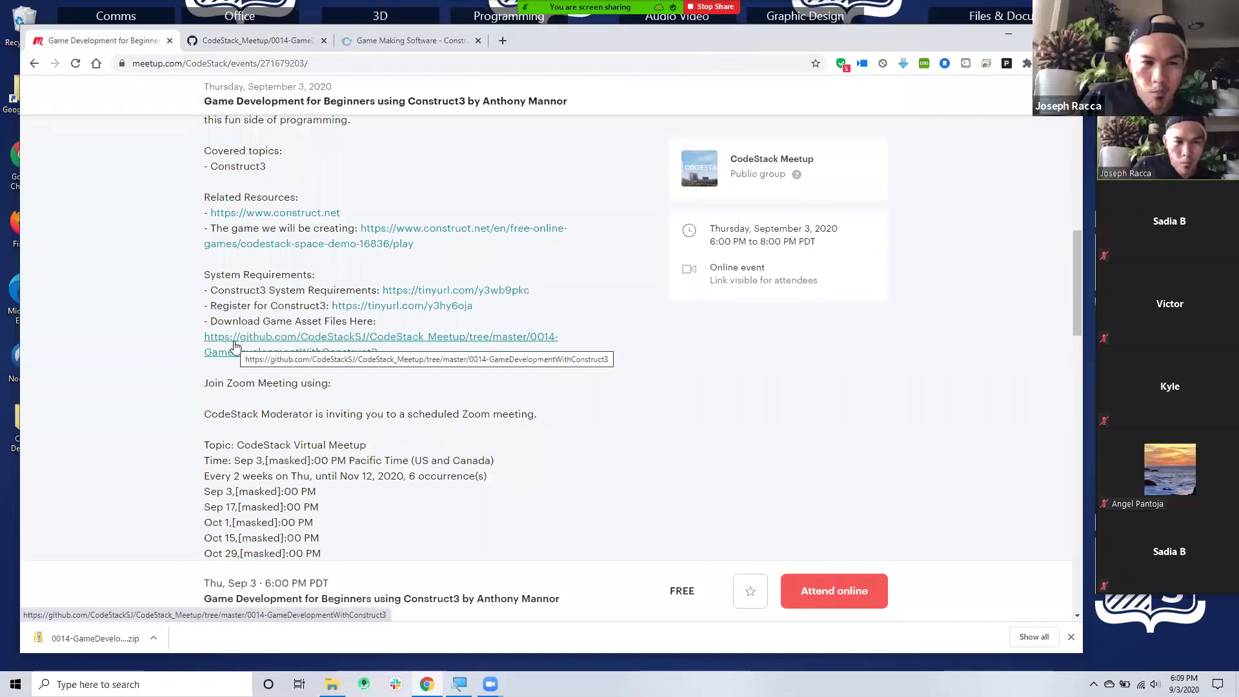
pyautogui.click(219, 42)
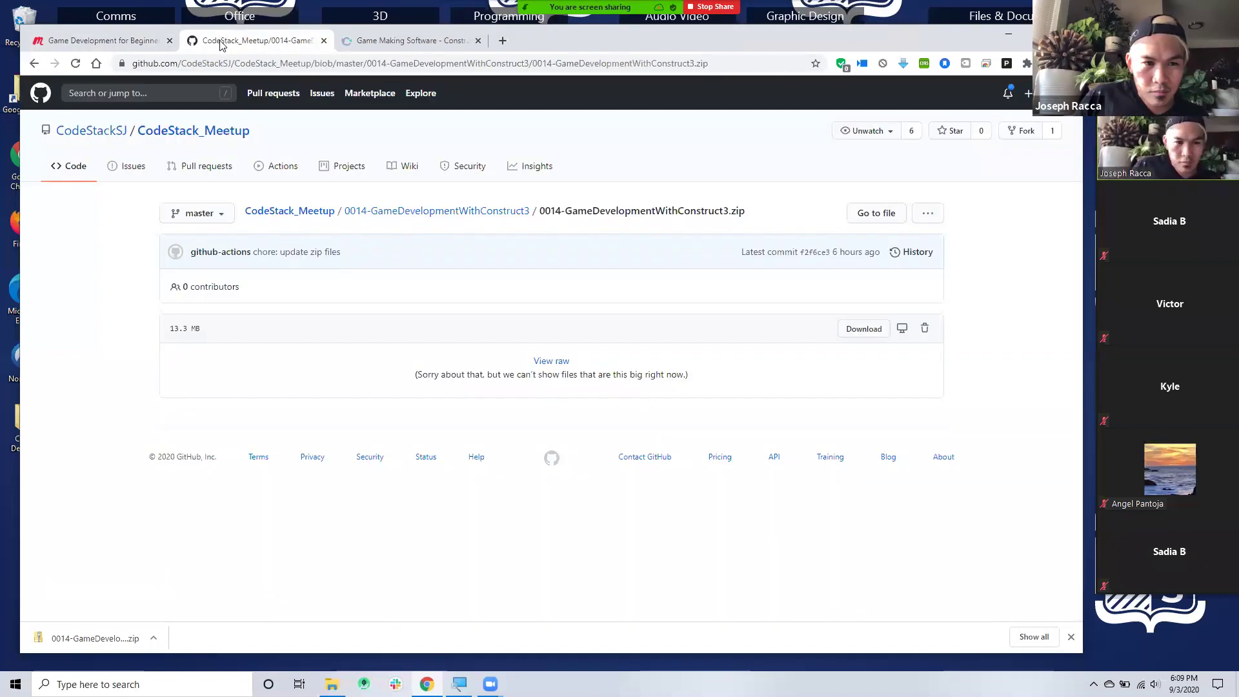
pyautogui.click(35, 63)
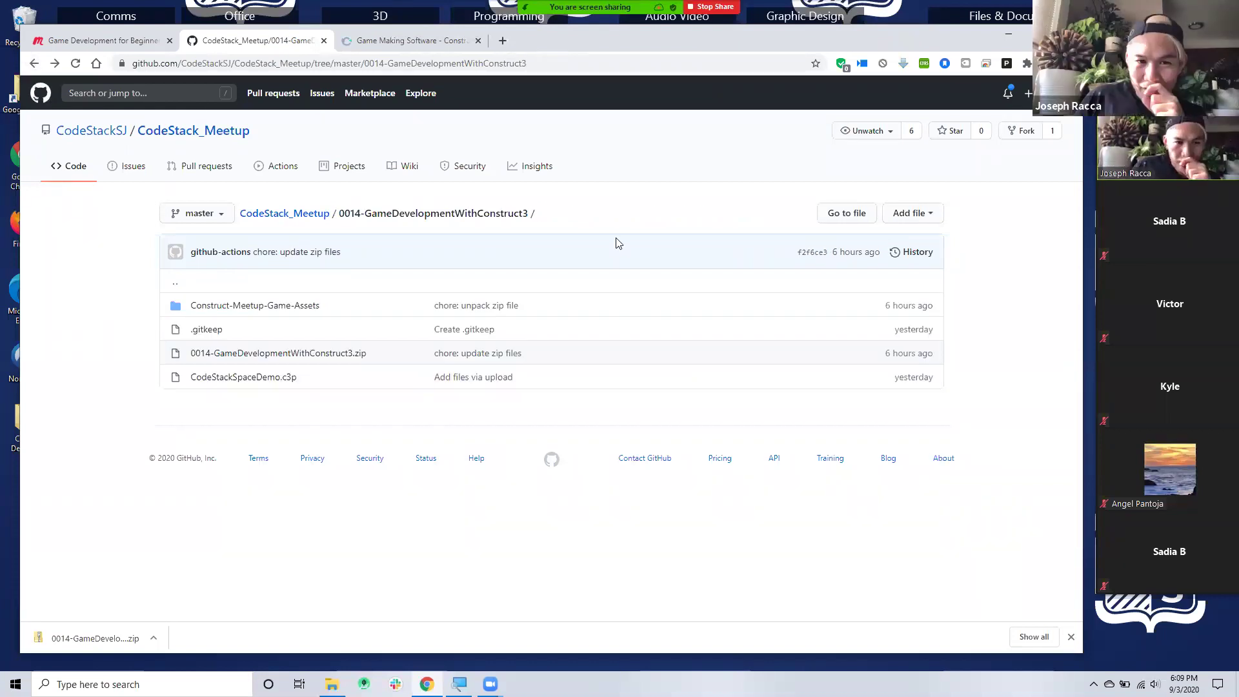
pyautogui.click(252, 354)
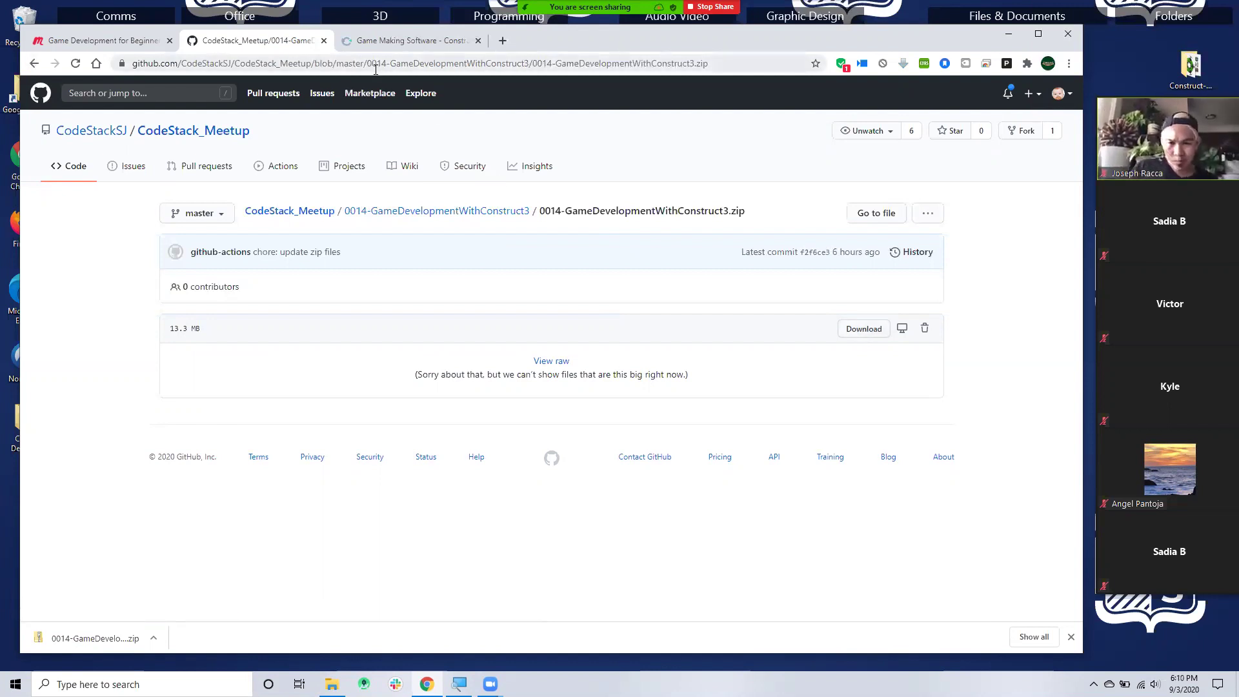
# - Show the downloaded 0014-GameDevelopmentWithConstruct3.zip in its folder and extract all of its contents there
pyautogui.click(155, 642)
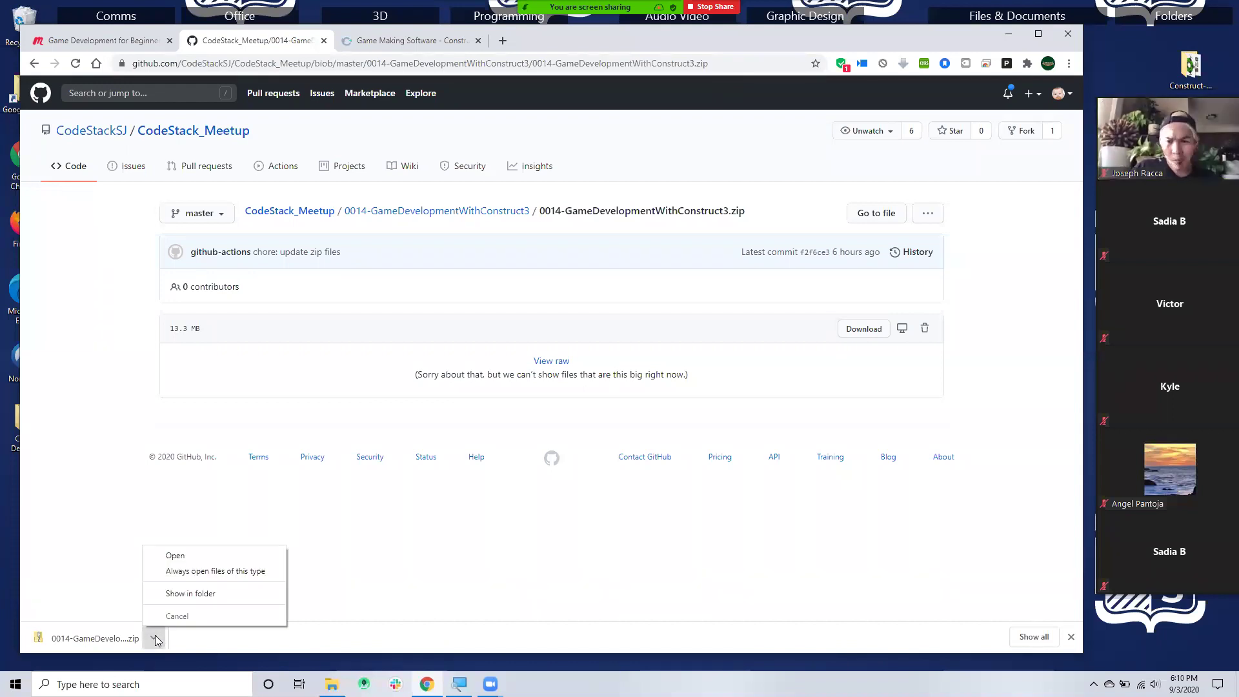
pyautogui.click(184, 591)
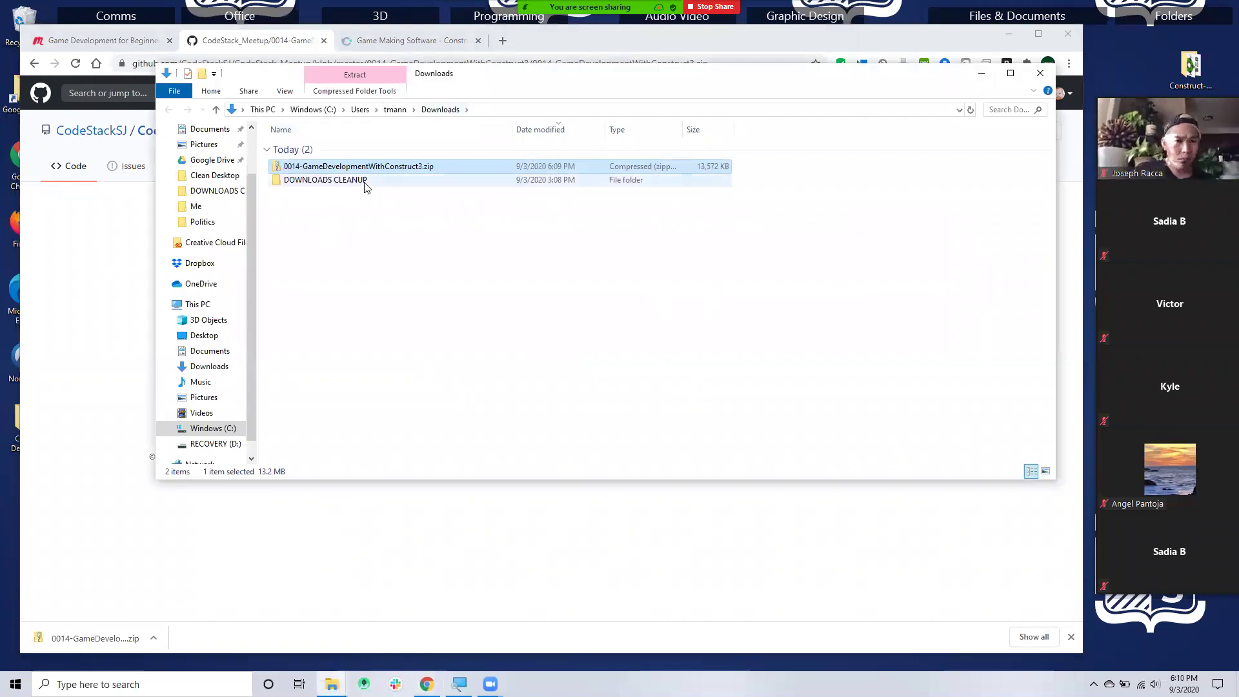
pyautogui.rightClick(310, 168)
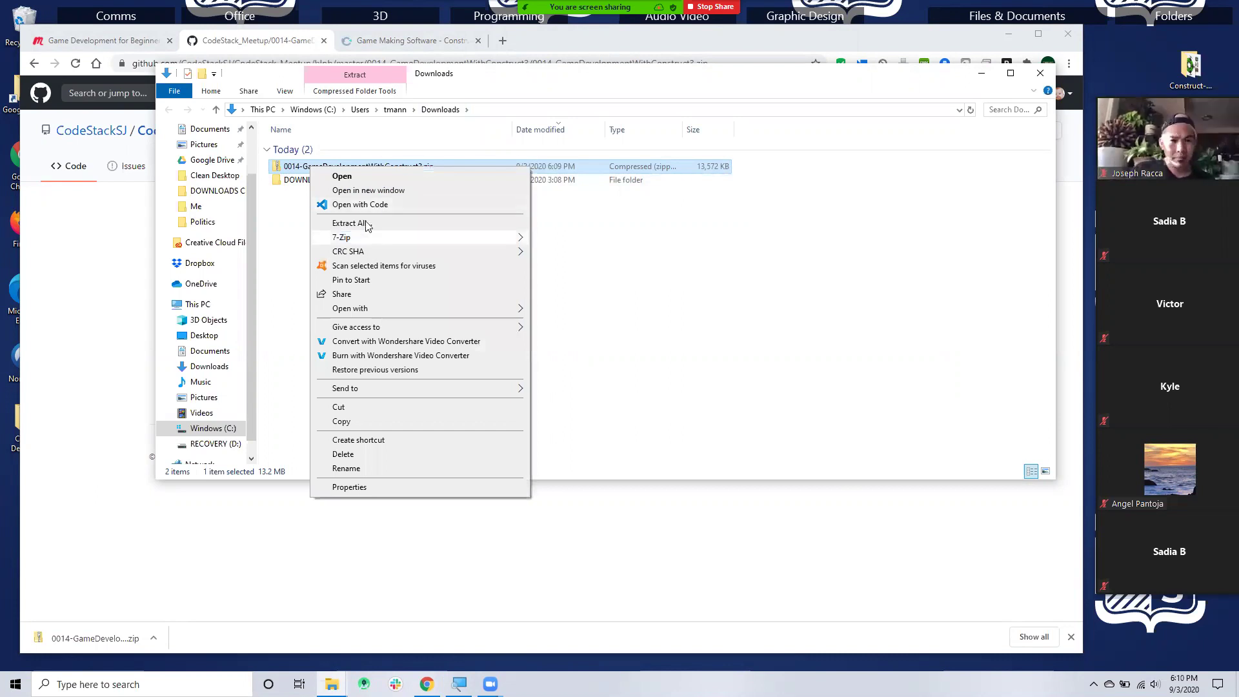
pyautogui.click(367, 223)
pyautogui.click(735, 467)
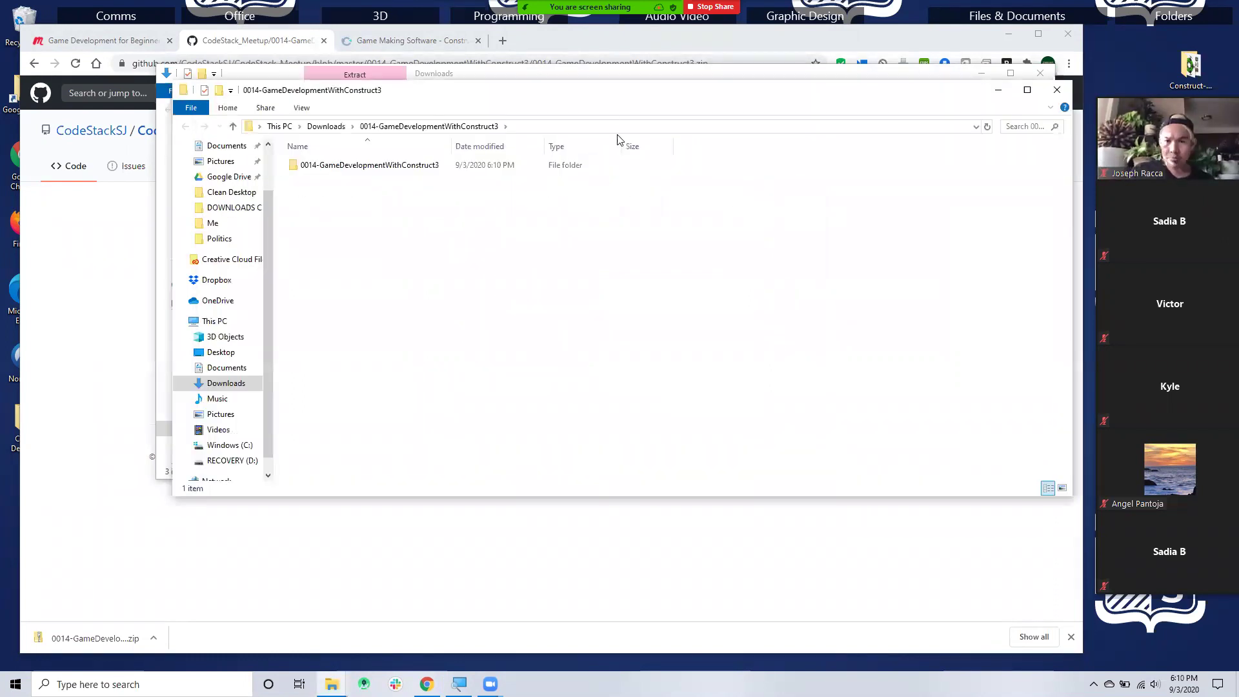
# - Move the extracted Construct-Meetup-Game-Assets folder to the desktop, replacing the files of the same name, and close the File Explorer windows
pyautogui.moveTo(535, 97); pyautogui.dragTo(425, 152)
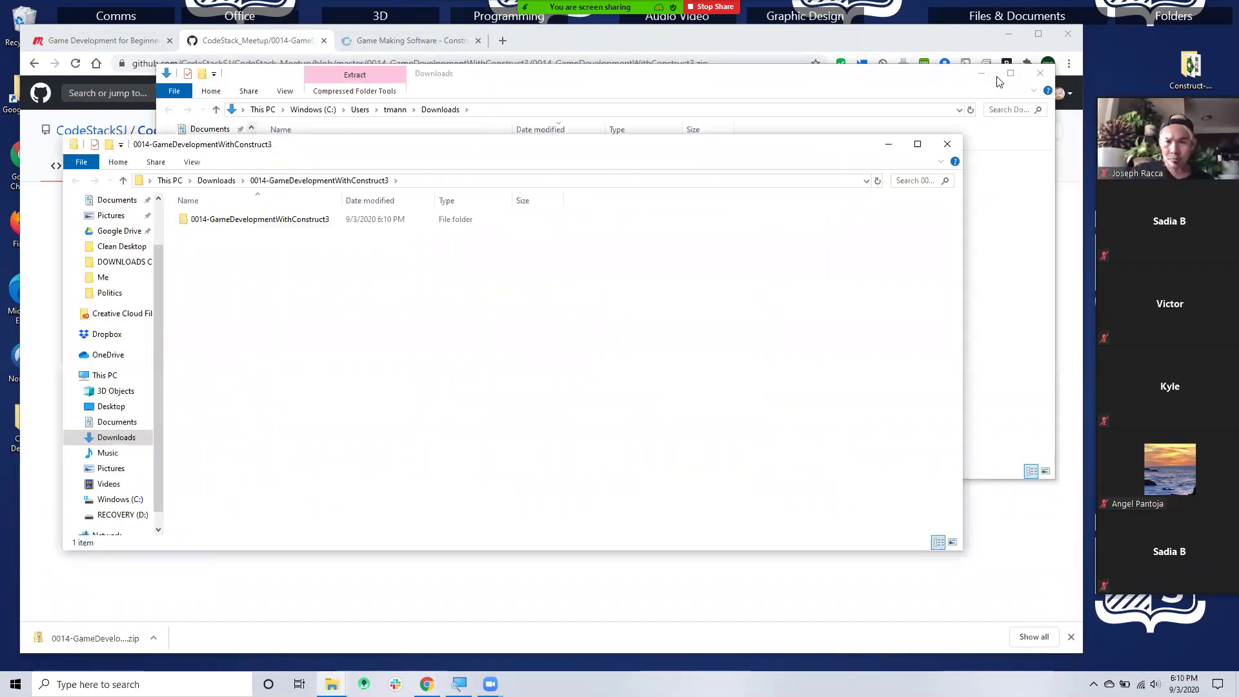
pyautogui.click(1040, 73)
pyautogui.doubleClick(202, 220)
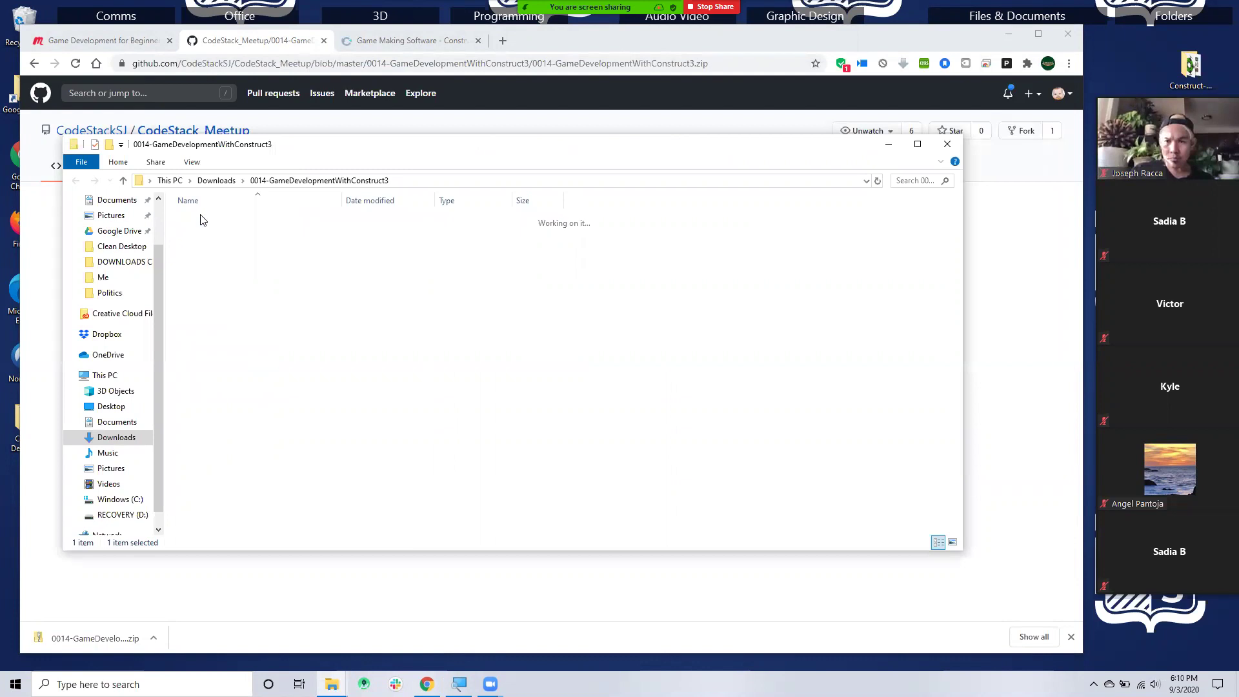
pyautogui.click(244, 222)
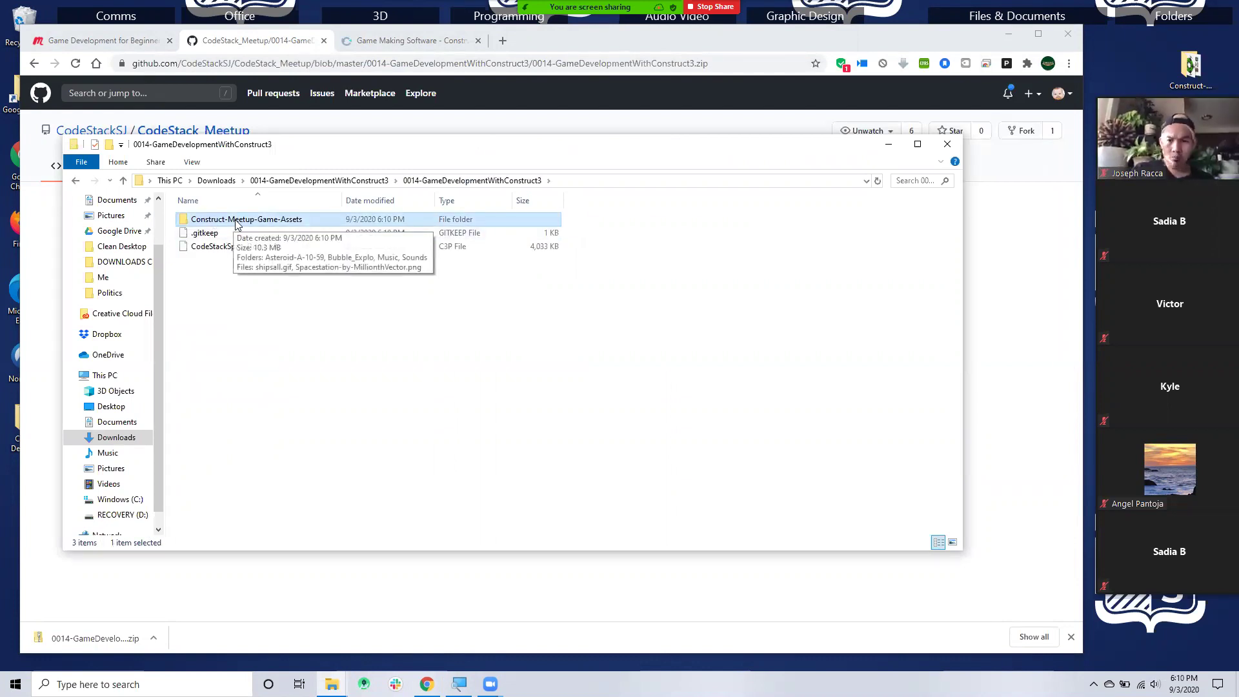
pyautogui.moveTo(308, 223); pyautogui.dragTo(1129, 75)
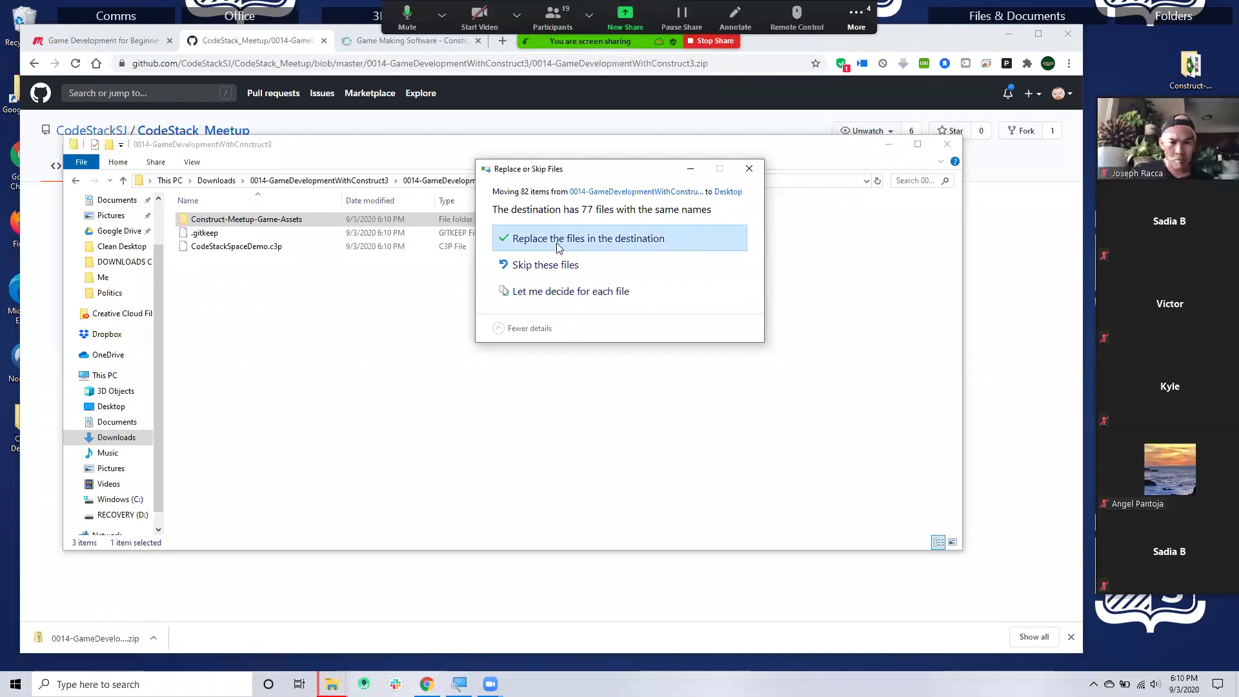
pyautogui.click(559, 248)
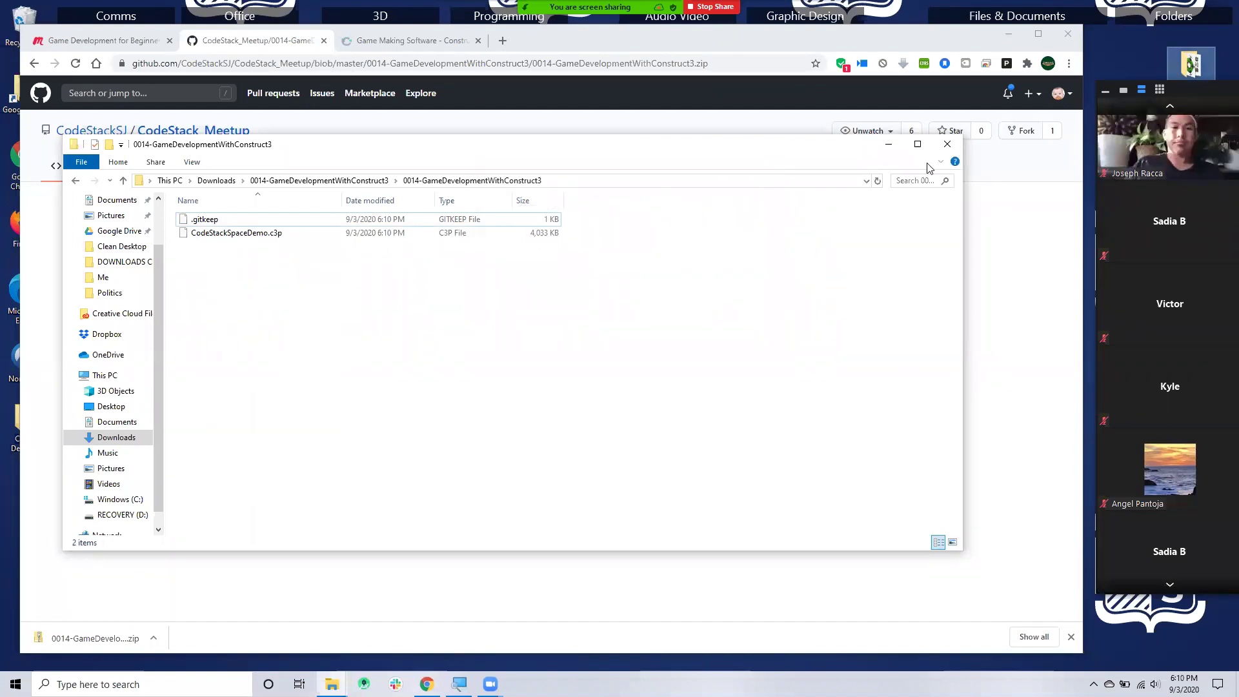
pyautogui.click(946, 144)
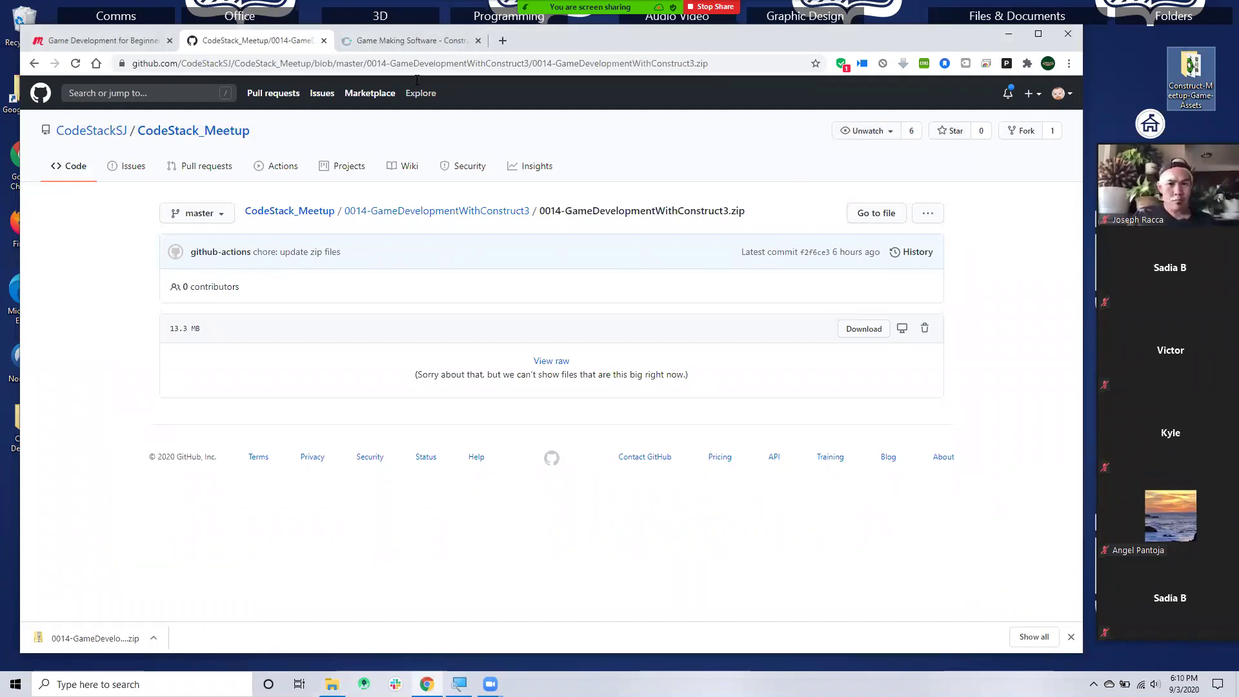
# - View the Construct 3 start page, and open the CodeStack Space Demo game from the Meetup event page in a new tab
pyautogui.click(396, 43)
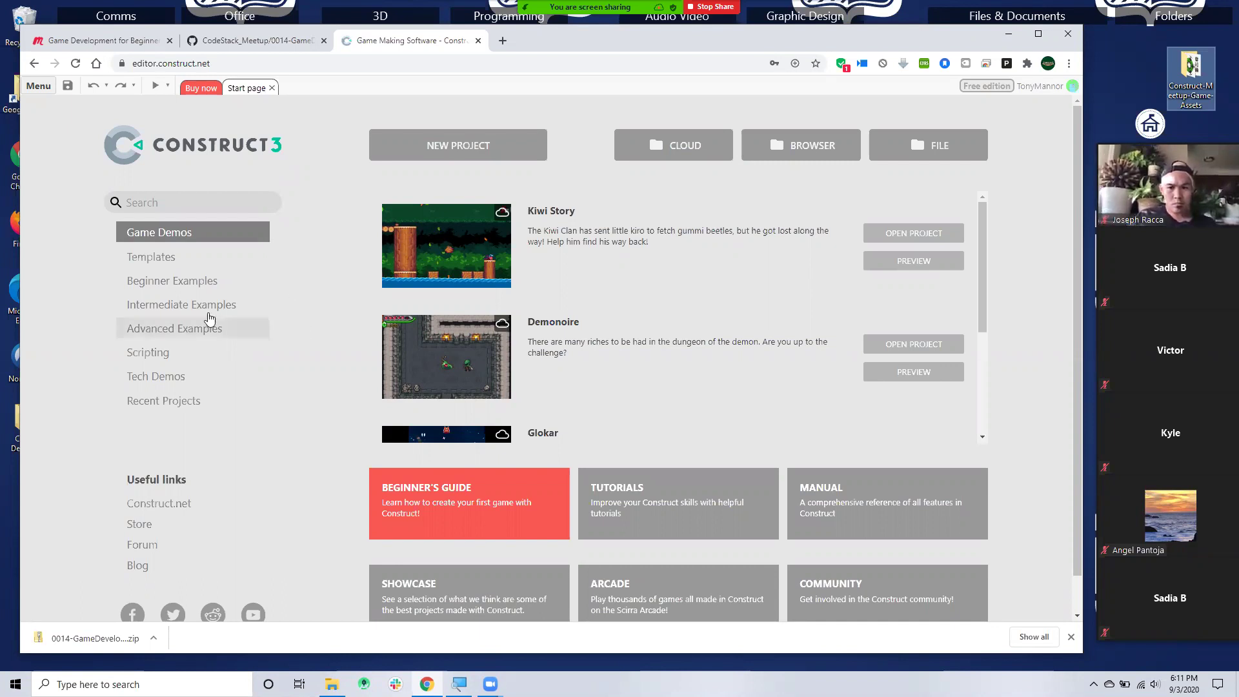
pyautogui.scroll(1, 290, 376)
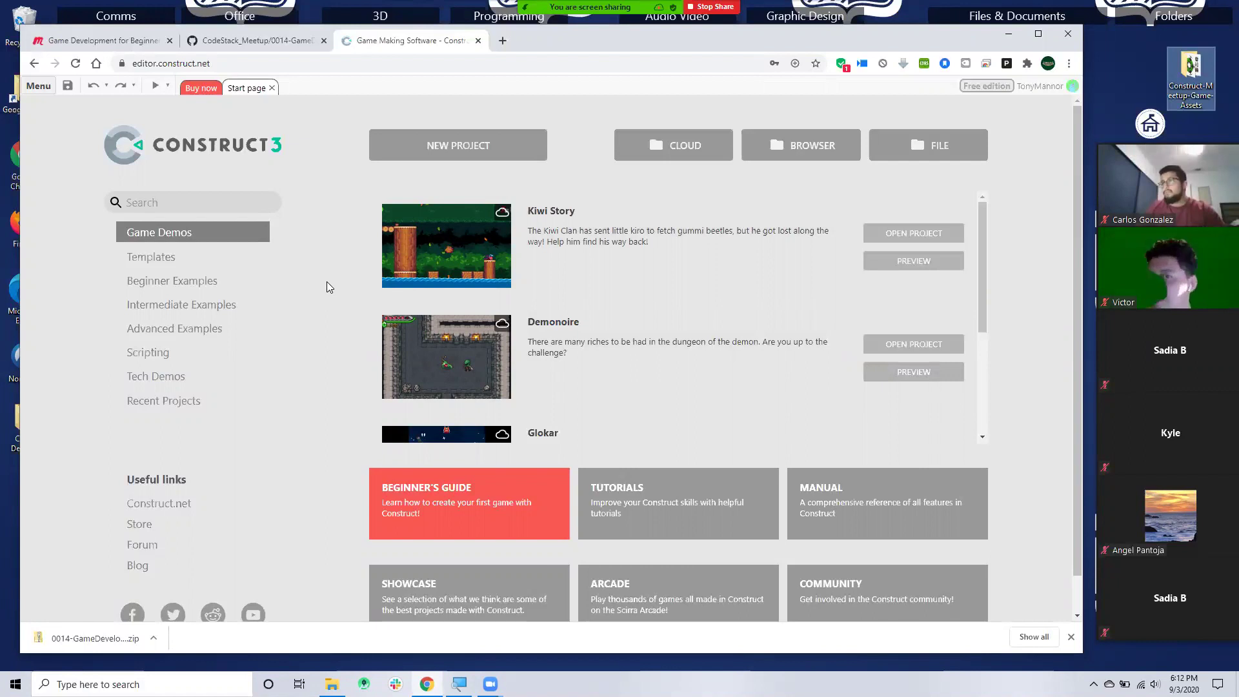
pyautogui.click(83, 44)
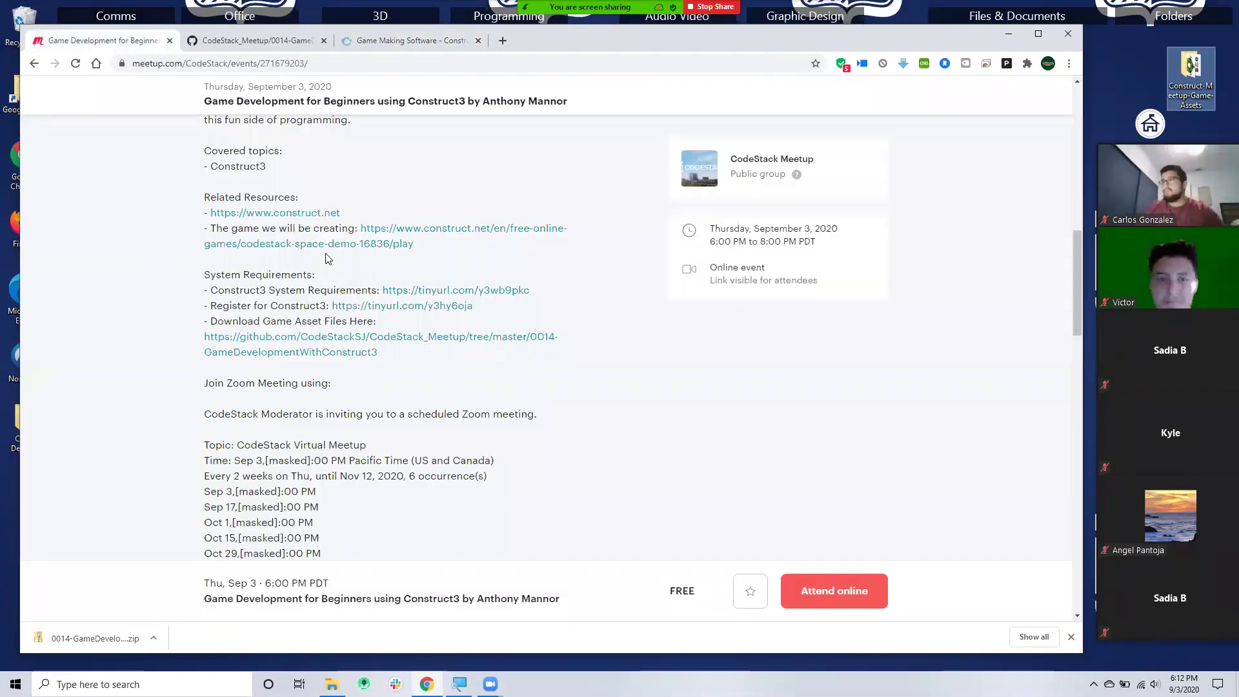
pyautogui.rightClick(405, 246)
pyautogui.click(418, 254)
pyautogui.click(258, 43)
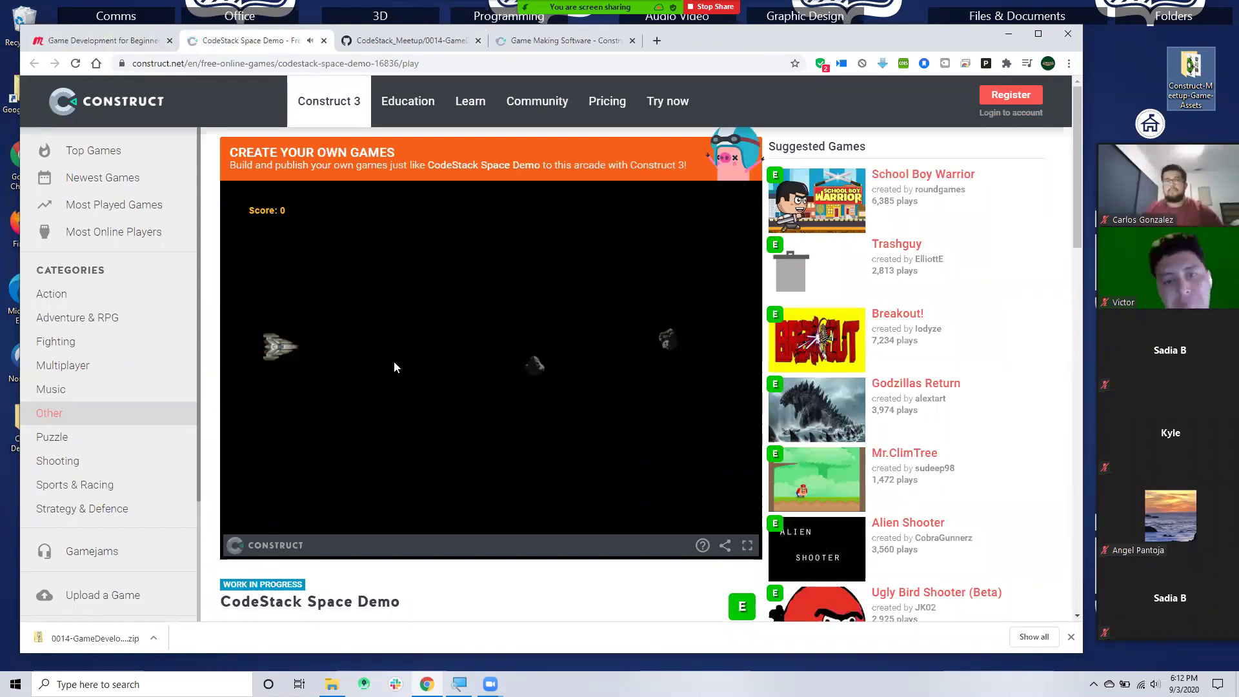
# - Play the CodeStack Space Demo by steering the ship up and down among the asteroids, and close the game's tab
pyautogui.press('Up')
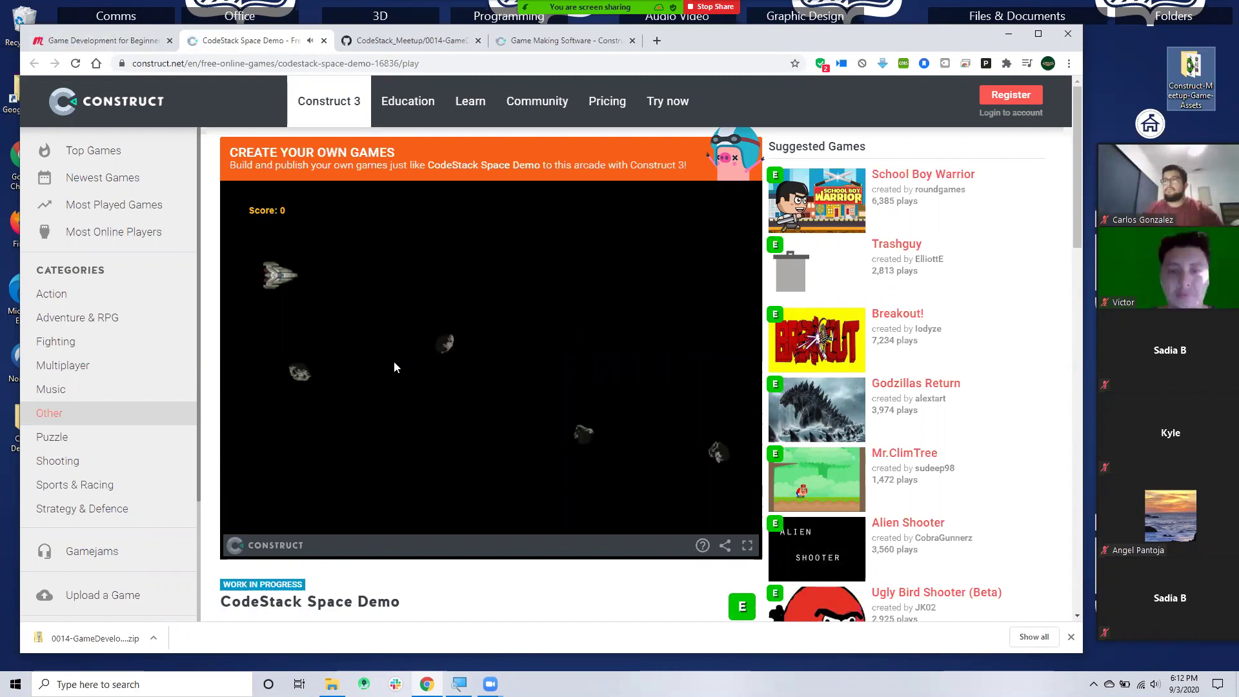
pyautogui.press('Down')
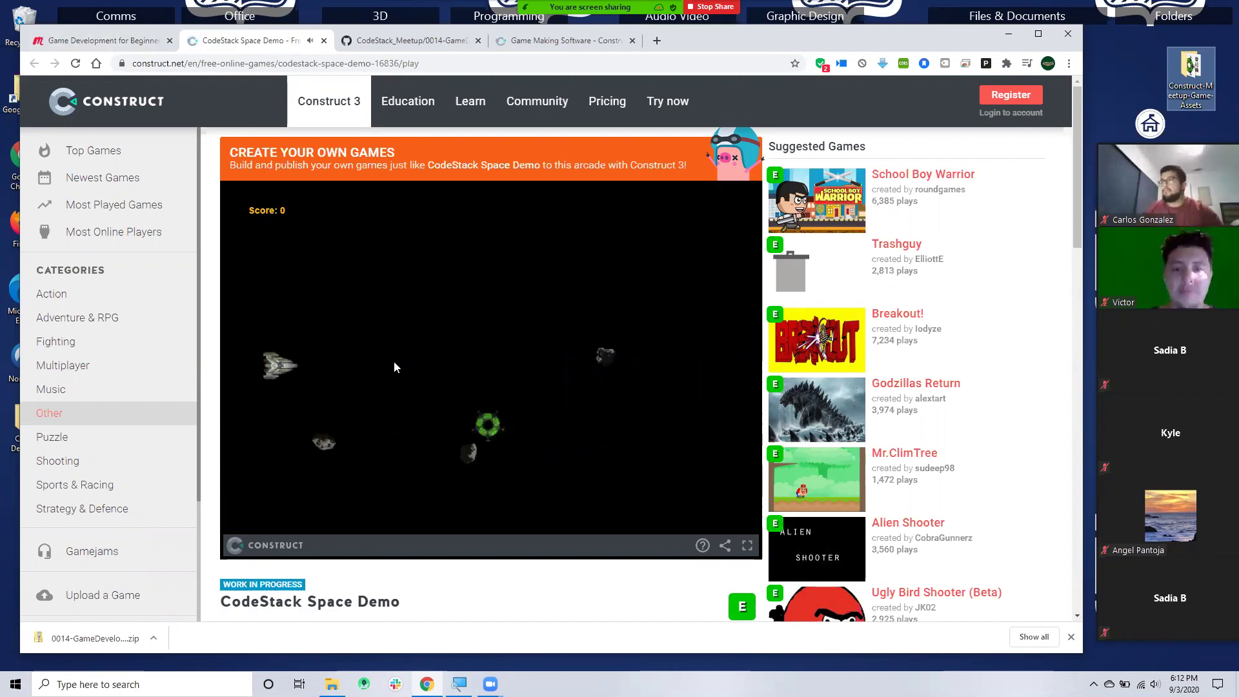
pyautogui.press('Up')
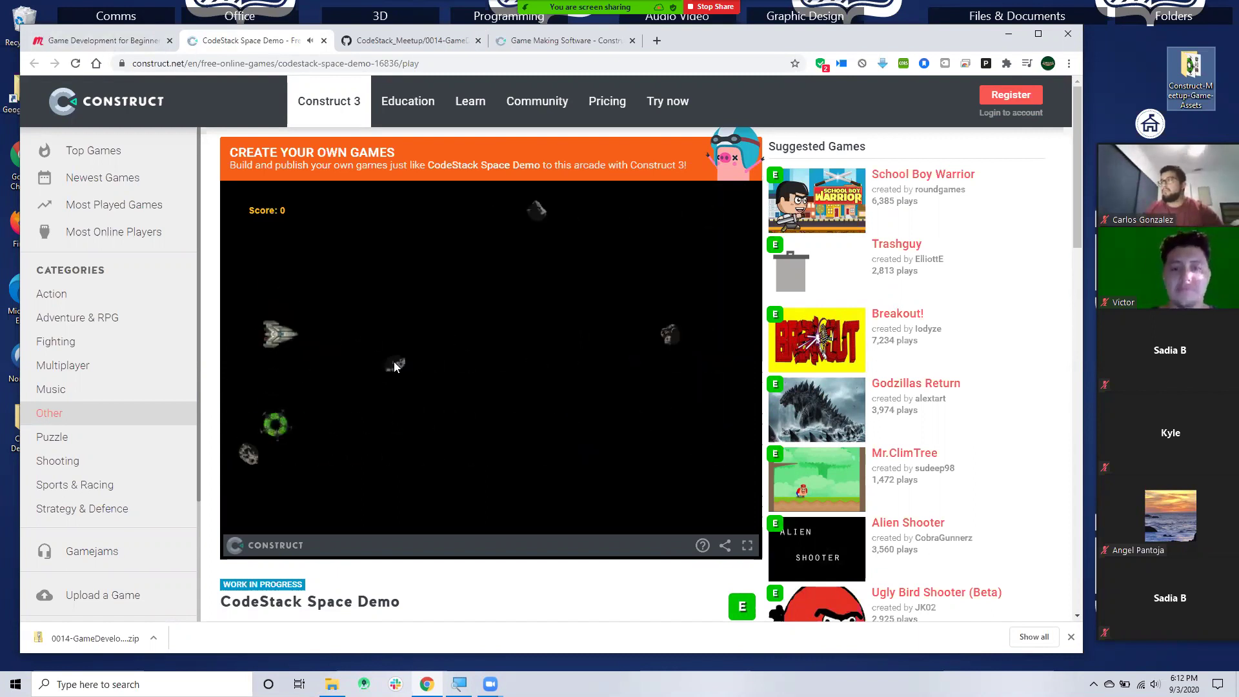
pyautogui.press('Down')
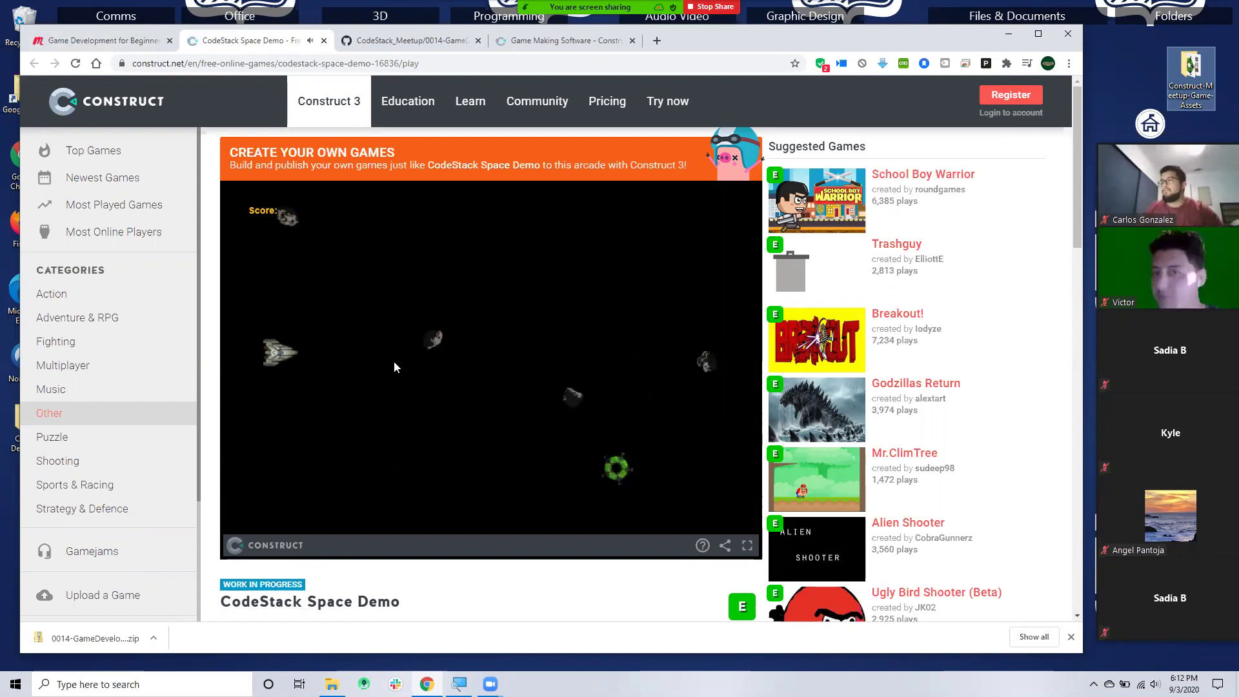
pyautogui.press('Up')
pyautogui.press('Down')
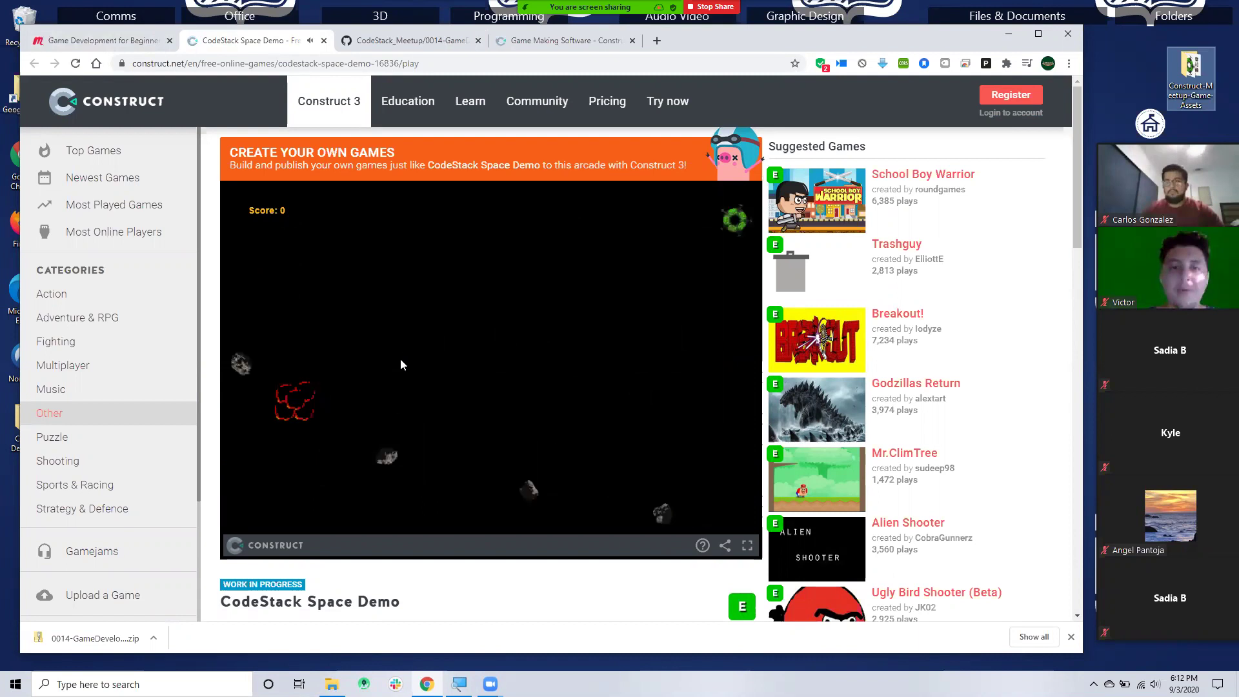
pyautogui.hotkey('ctrl', 'w')
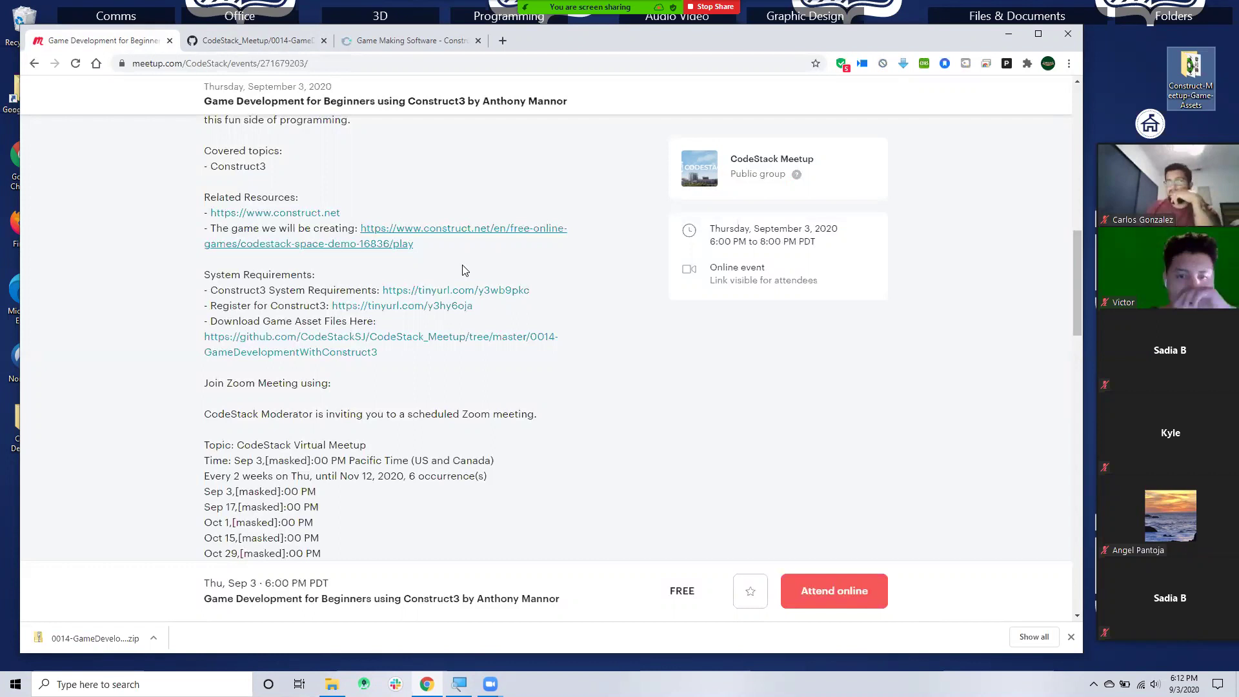
# - Start a new project from the Construct 3 start page and choose the SD landscape 4:3 preset
pyautogui.click(242, 42)
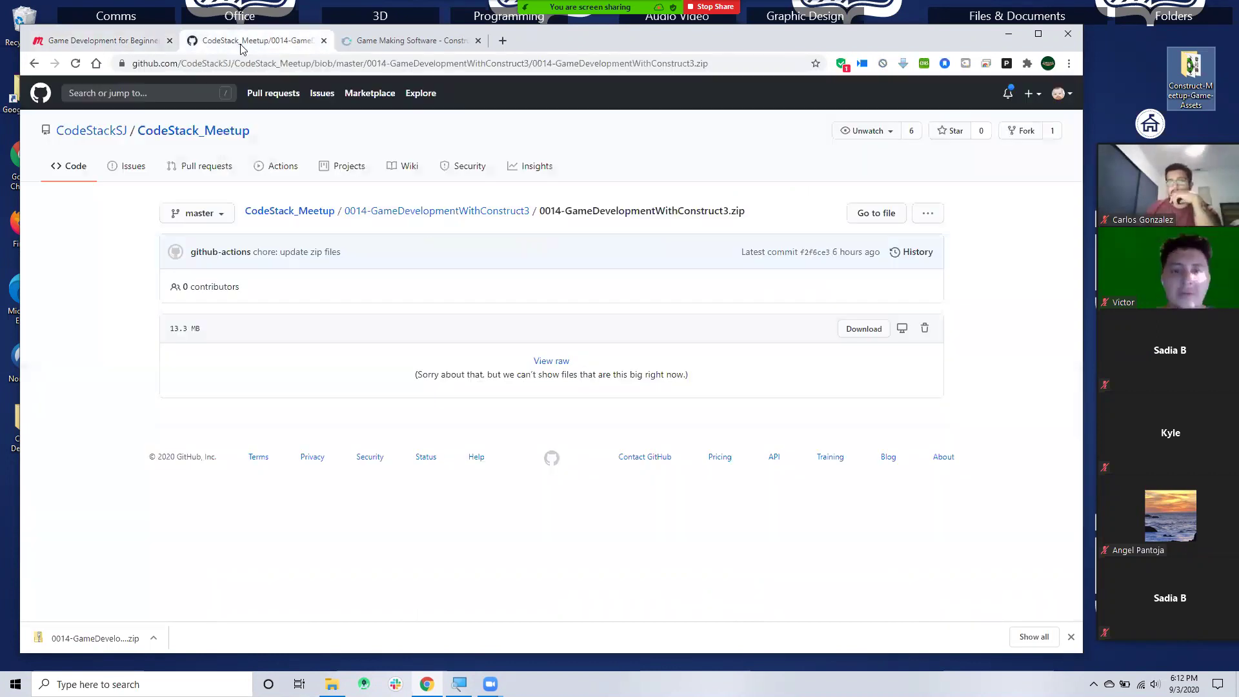
pyautogui.click(433, 44)
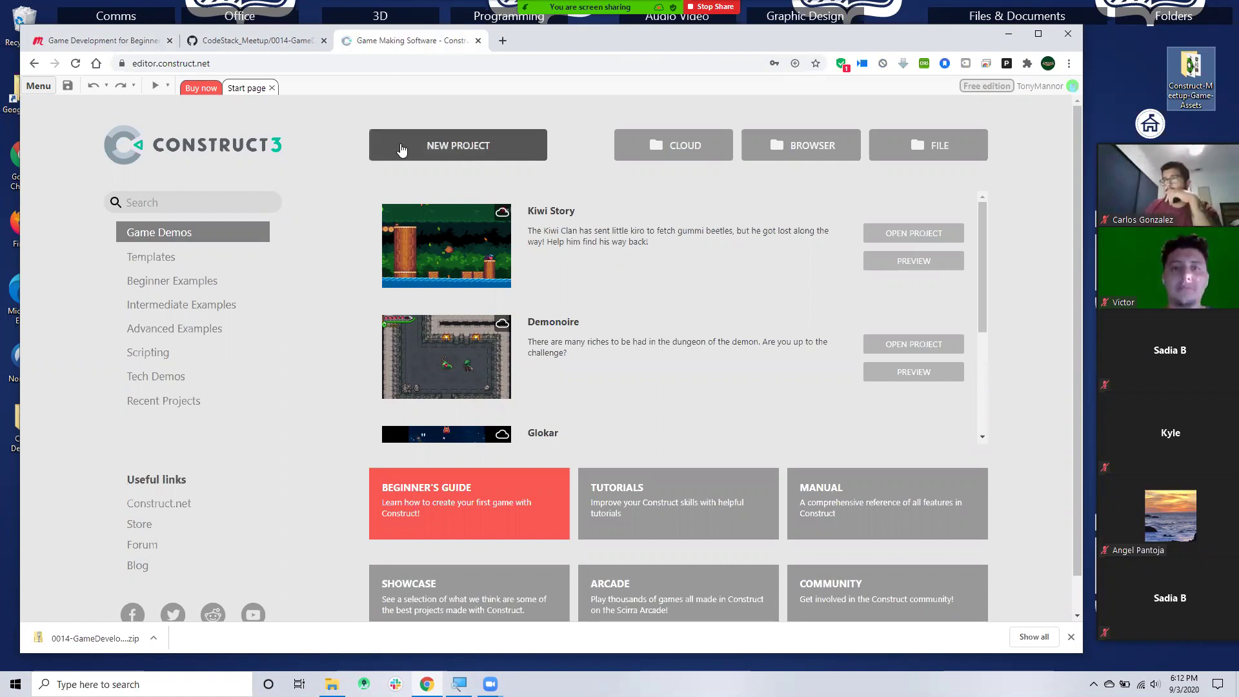
pyautogui.click(446, 149)
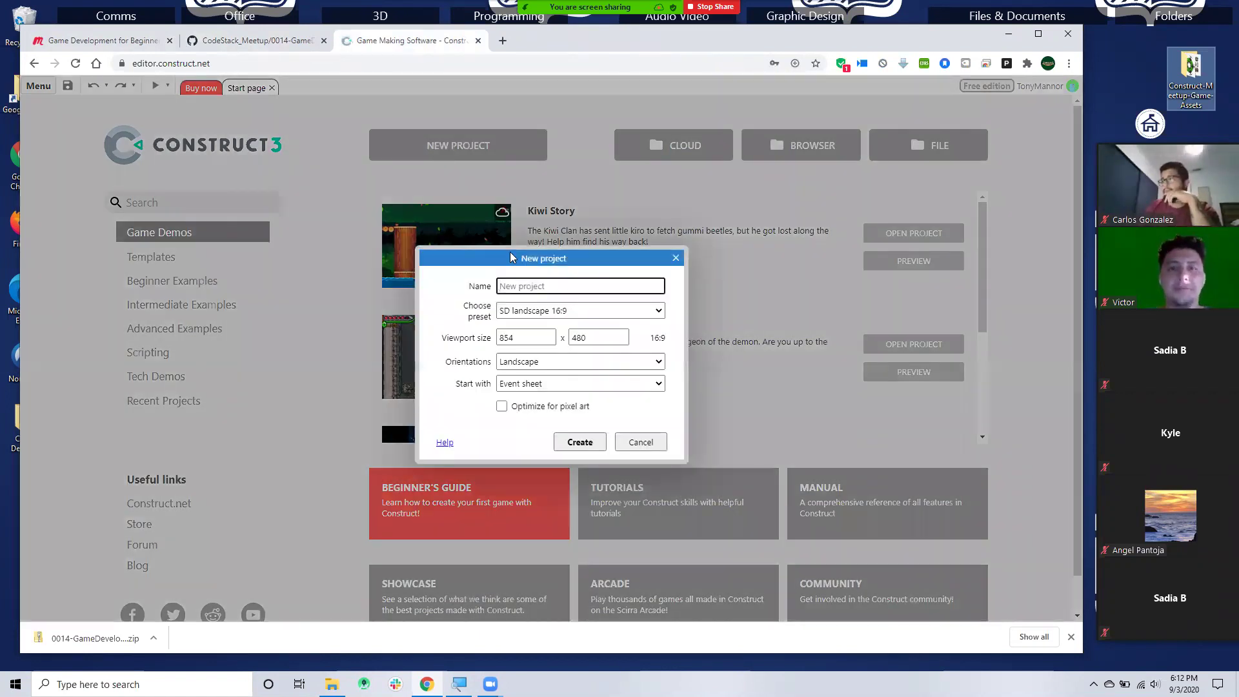
pyautogui.click(594, 316)
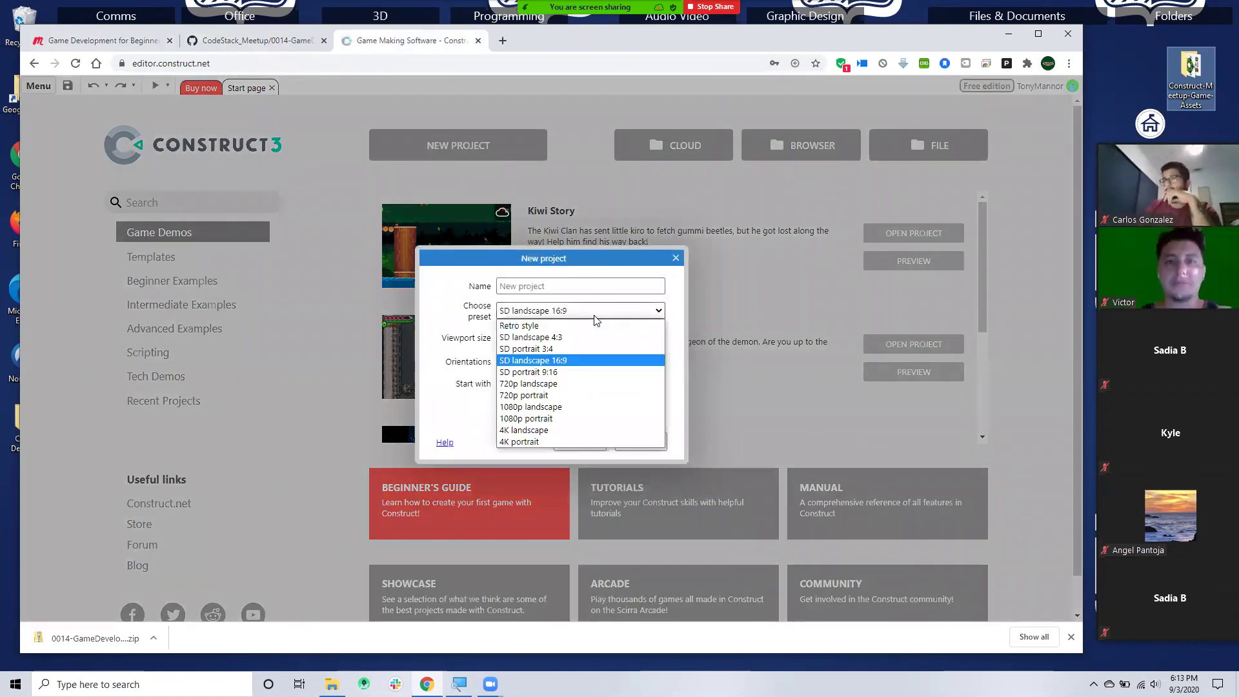
pyautogui.click(561, 337)
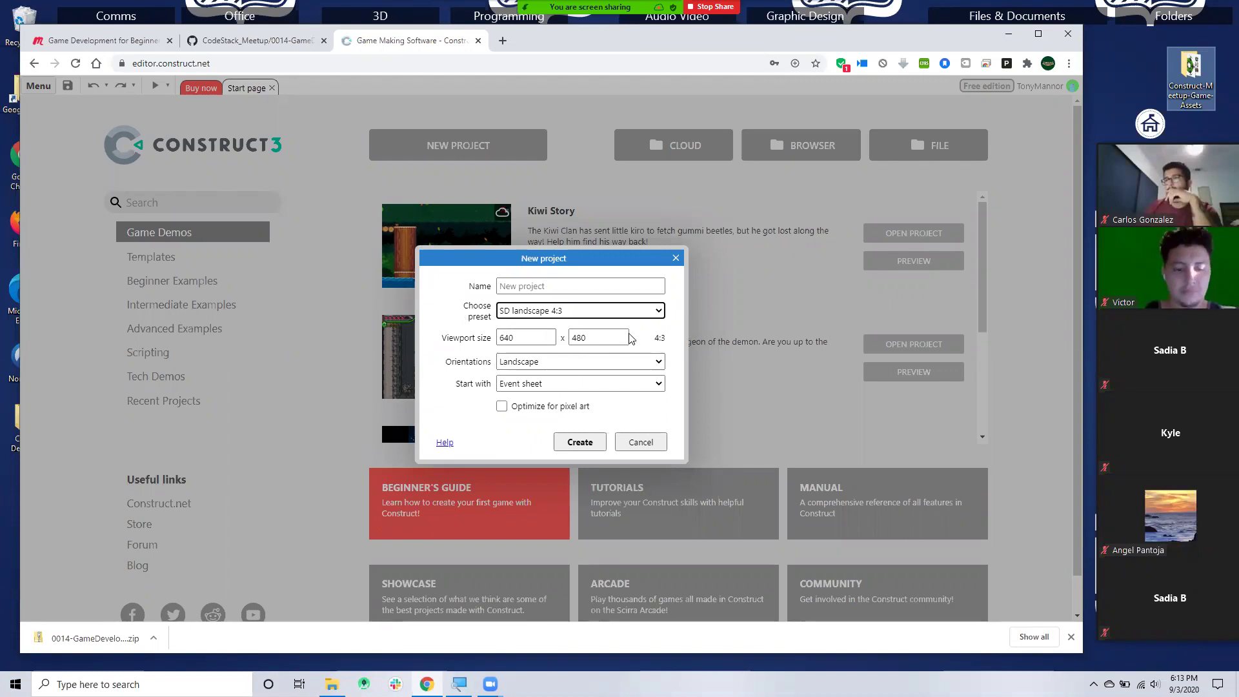
# - Set the new project's viewport size to 900 x 600
pyautogui.click(548, 335)
pyautogui.click(549, 335)
pyautogui.click(549, 335)
pyautogui.click(548, 335)
pyautogui.click(548, 334)
pyautogui.doubleClick(520, 342)
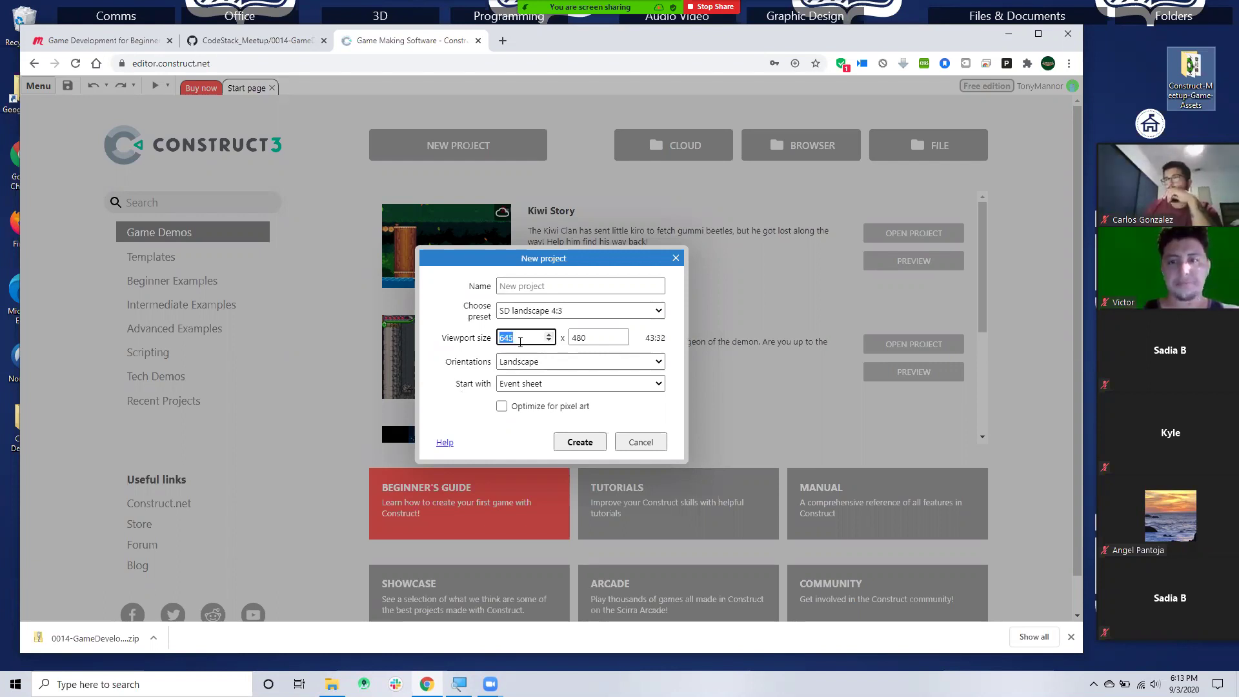
pyautogui.write('900')
pyautogui.click(625, 344)
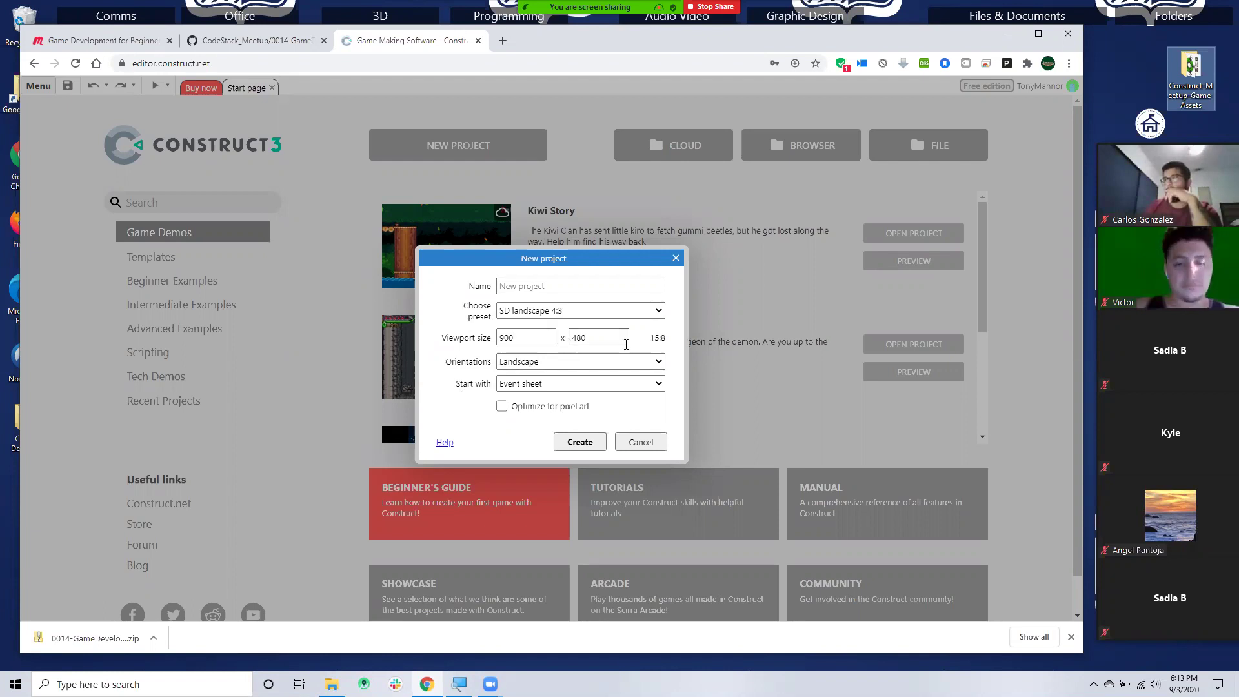
pyautogui.doubleClick(594, 339)
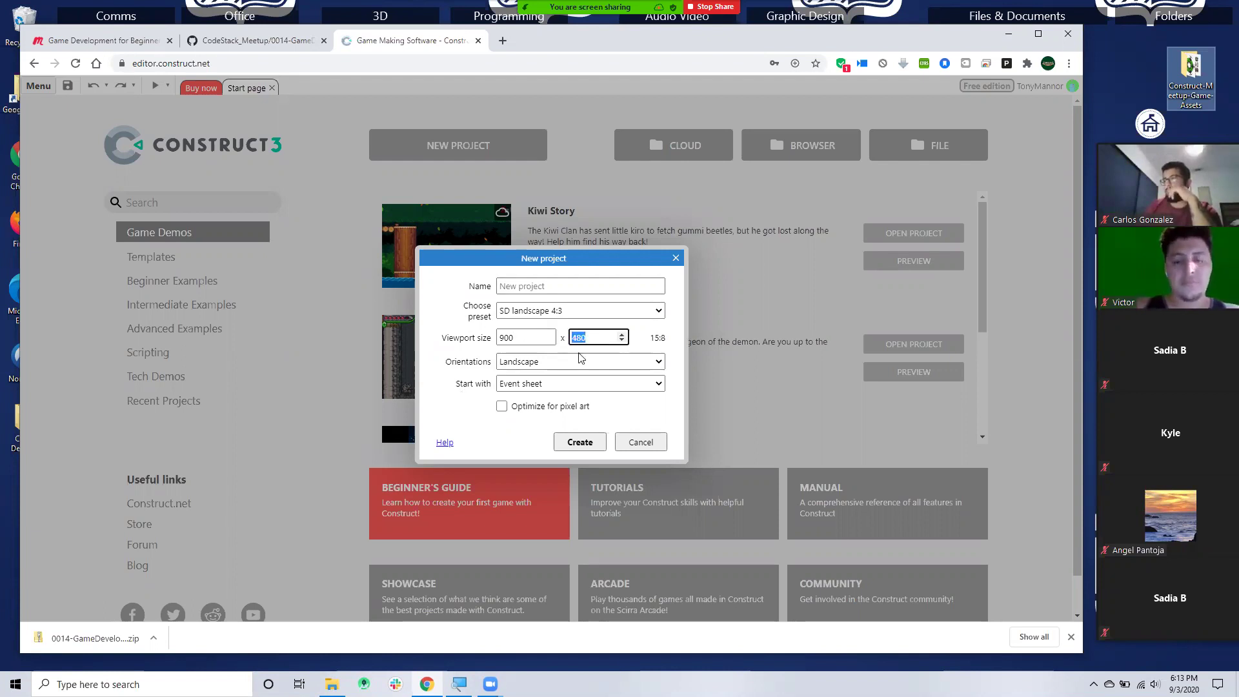
pyautogui.write('600')
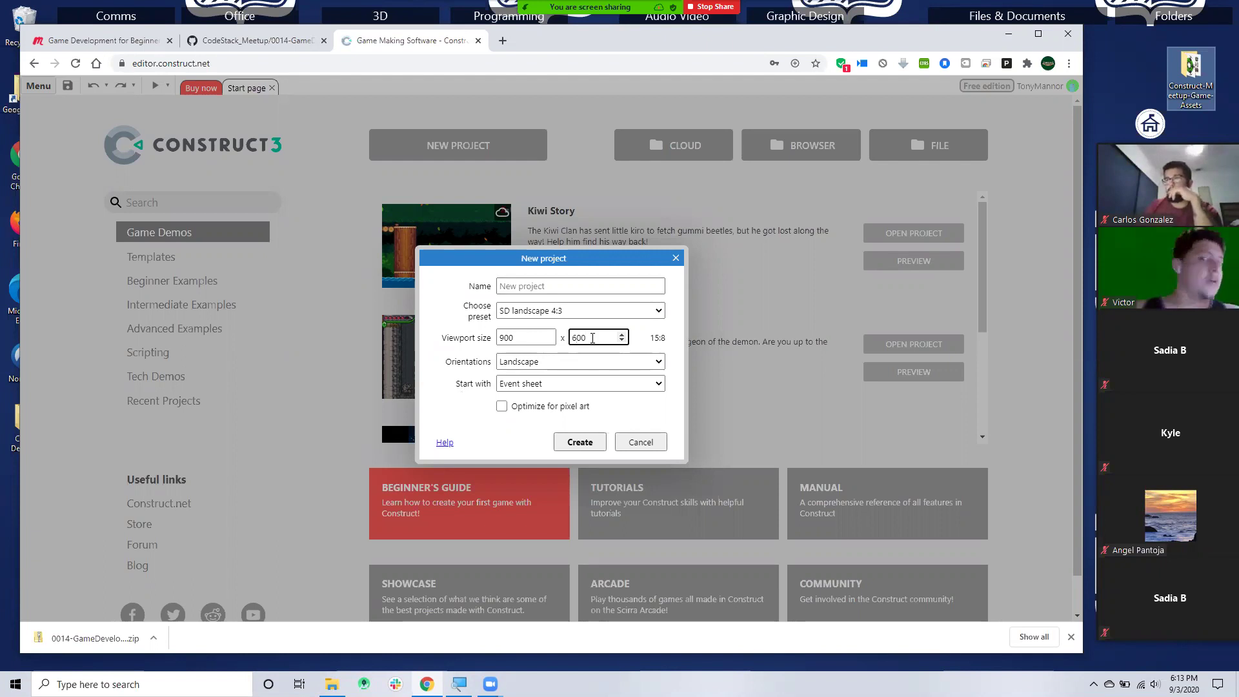
pyautogui.click(643, 339)
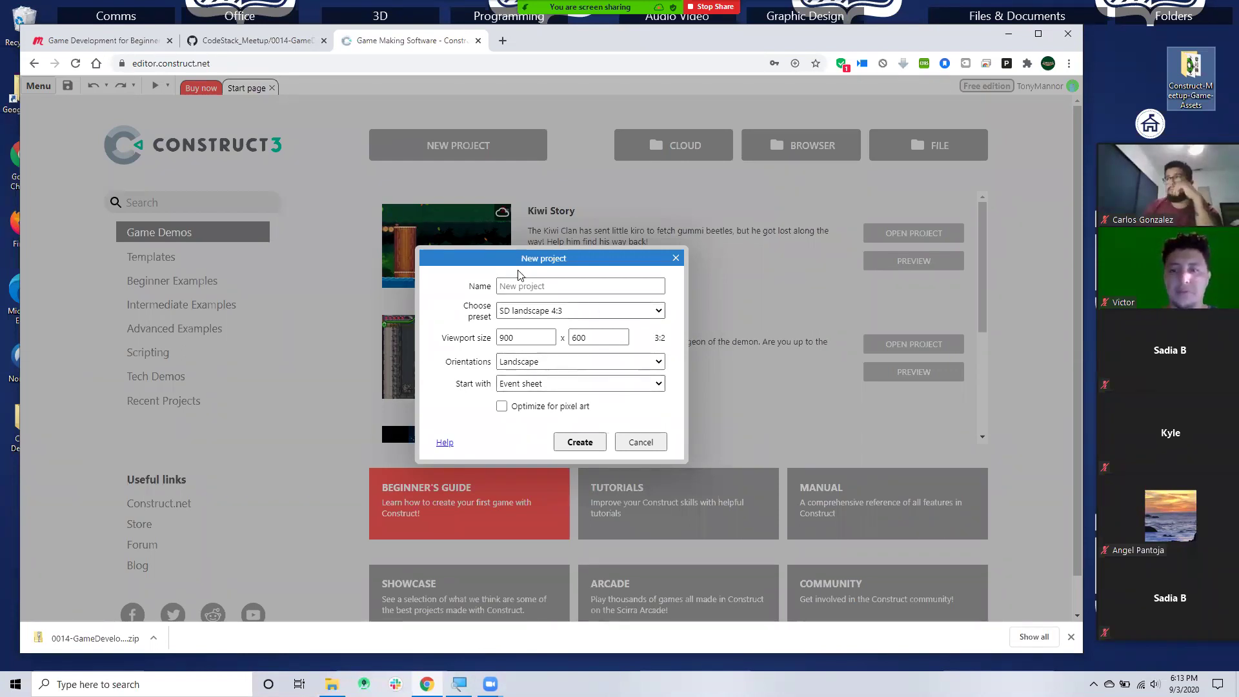
# - Name the project Space Demo and create it
pyautogui.click(532, 287)
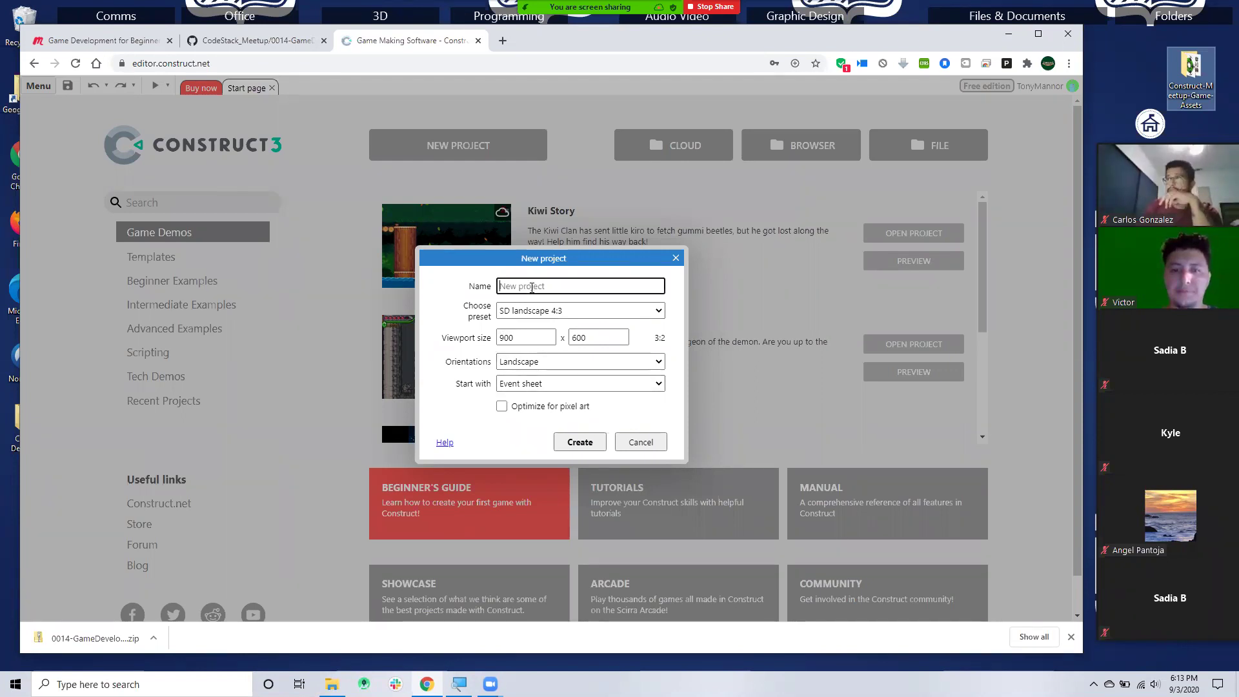
pyautogui.write('Space Demo')
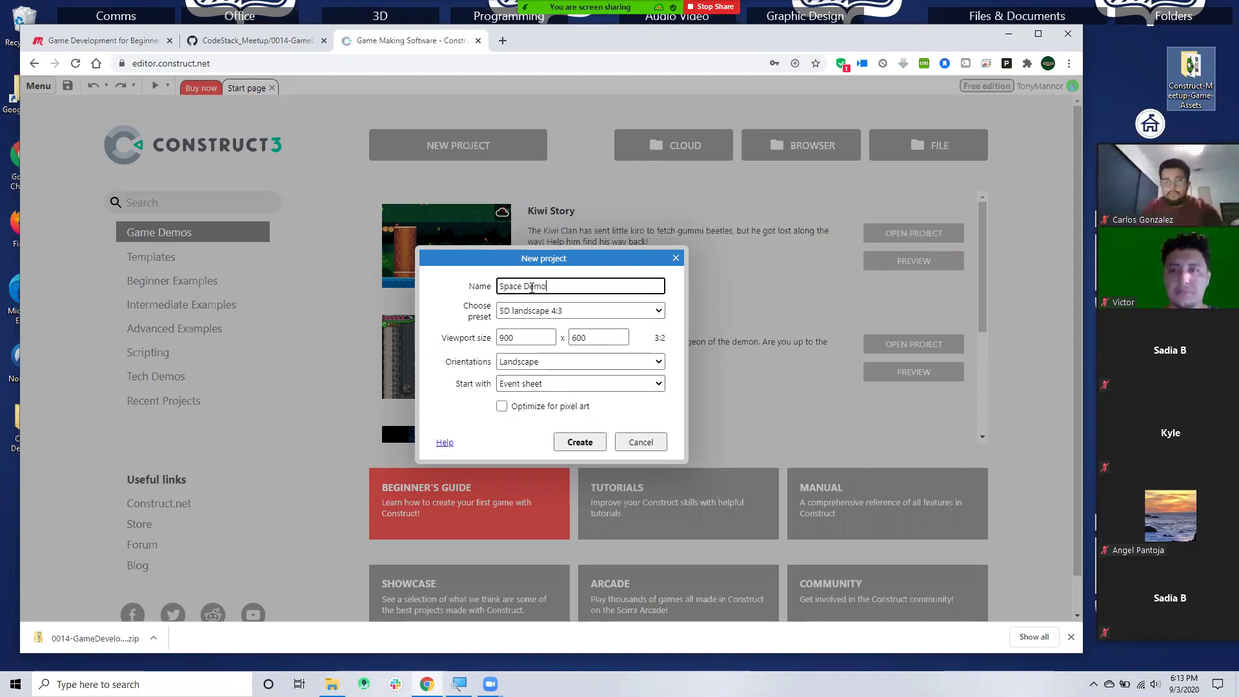
pyautogui.click(582, 445)
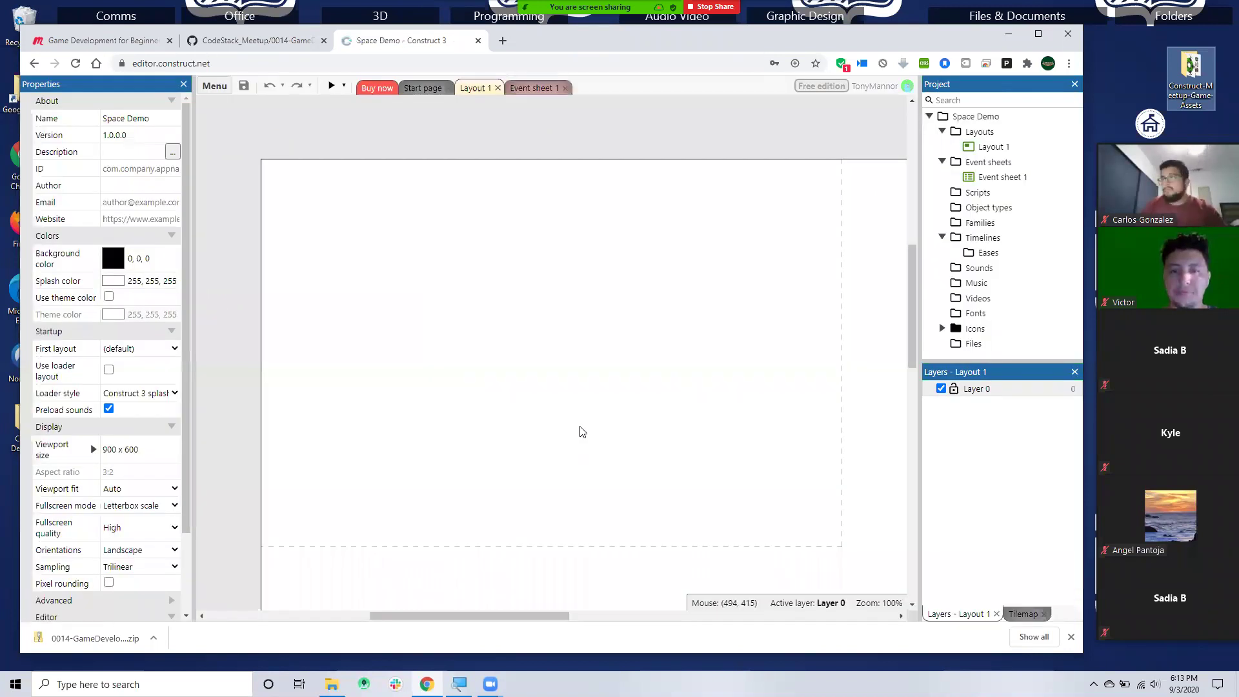
# - Examine the empty layout's dashed viewport boundary and look through the project properties
pyautogui.scroll(-1, 579, 432)
pyautogui.scroll(1, 580, 430)
pyautogui.scroll(-1, 578, 430)
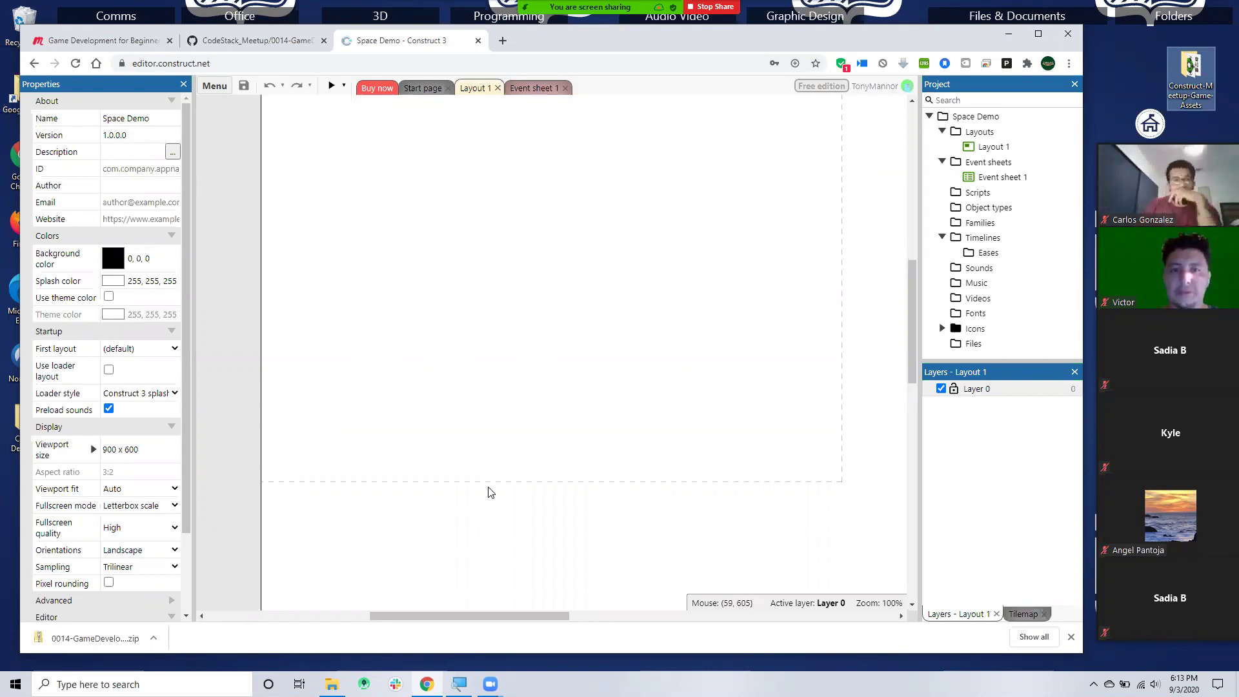
pyautogui.scroll(1, 836, 196)
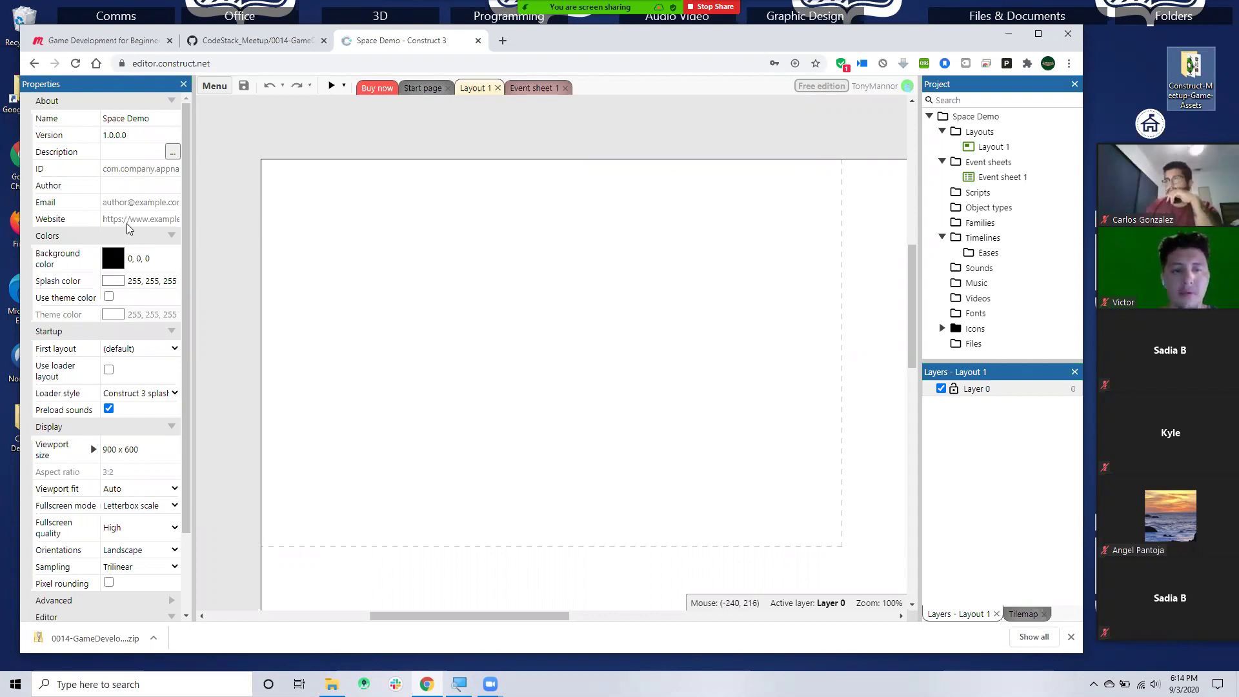
pyautogui.scroll(-1, 115, 441)
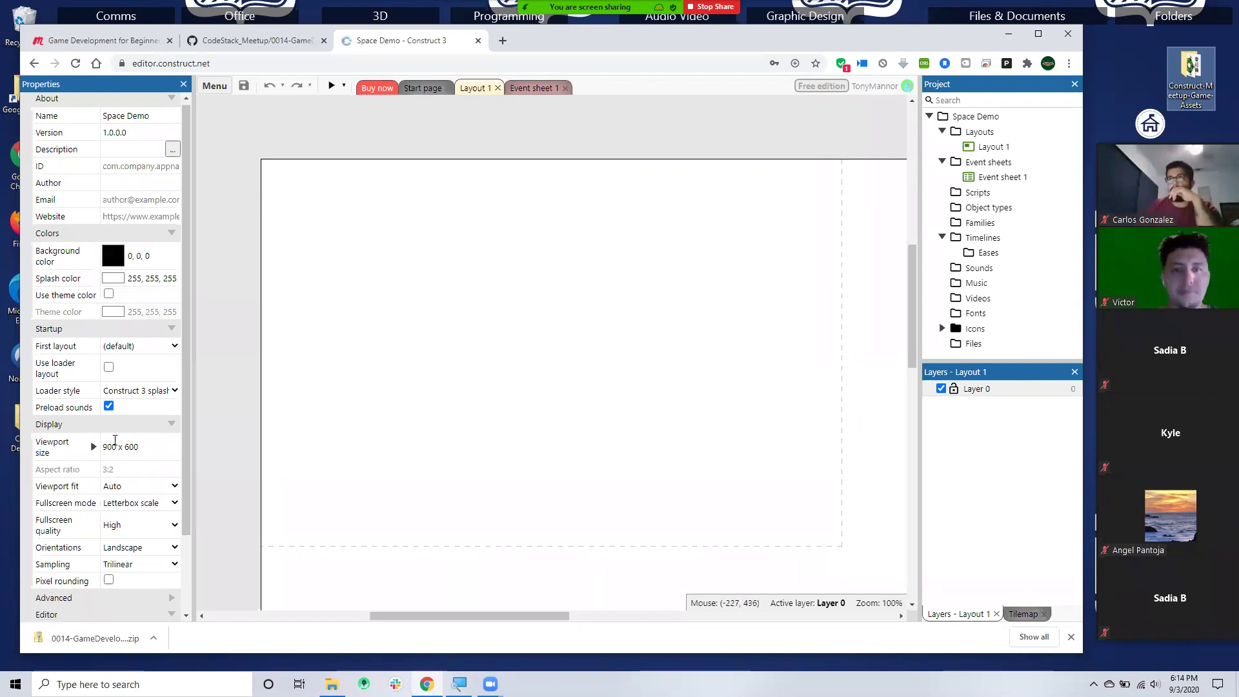
pyautogui.scroll(-2, 115, 440)
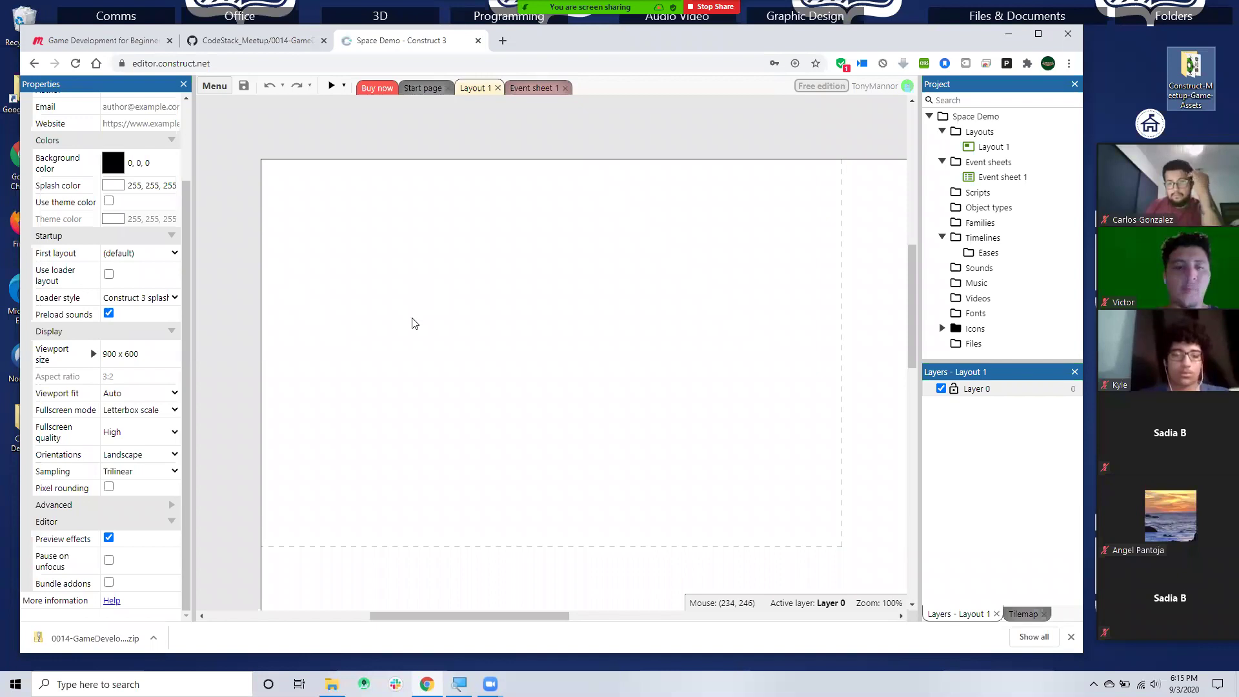
pyautogui.doubleClick(332, 355)
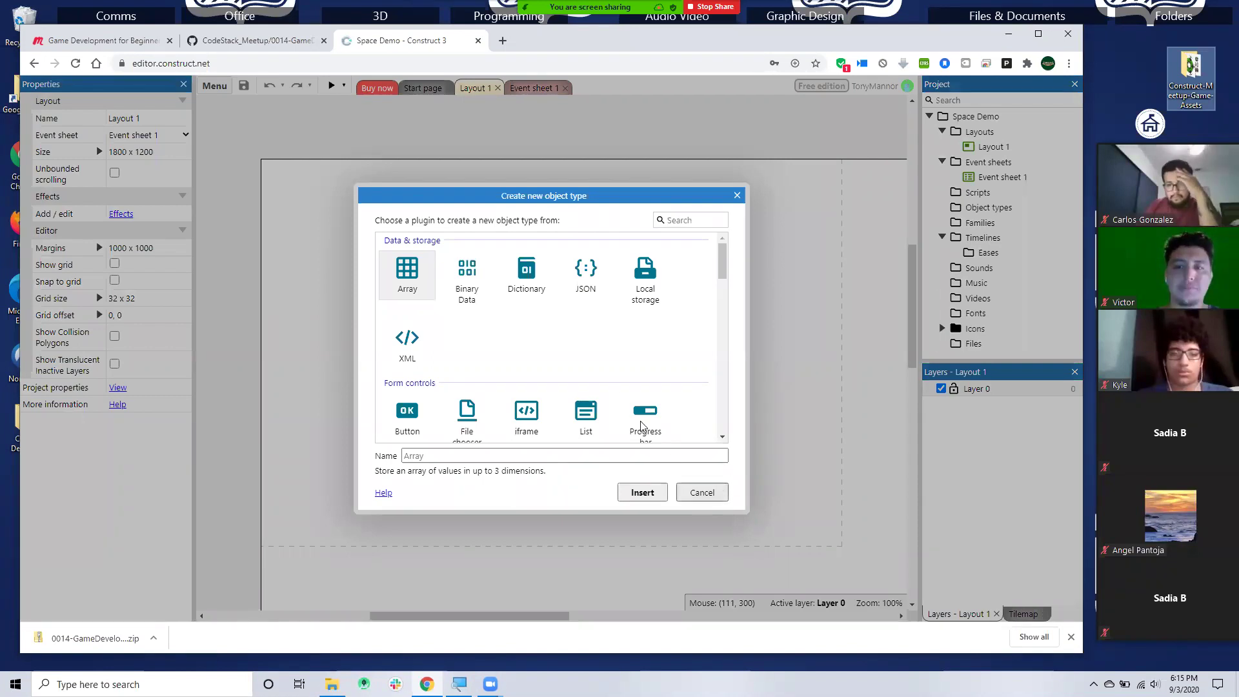
pyautogui.scroll(-4, 643, 426)
pyautogui.scroll(2, 645, 387)
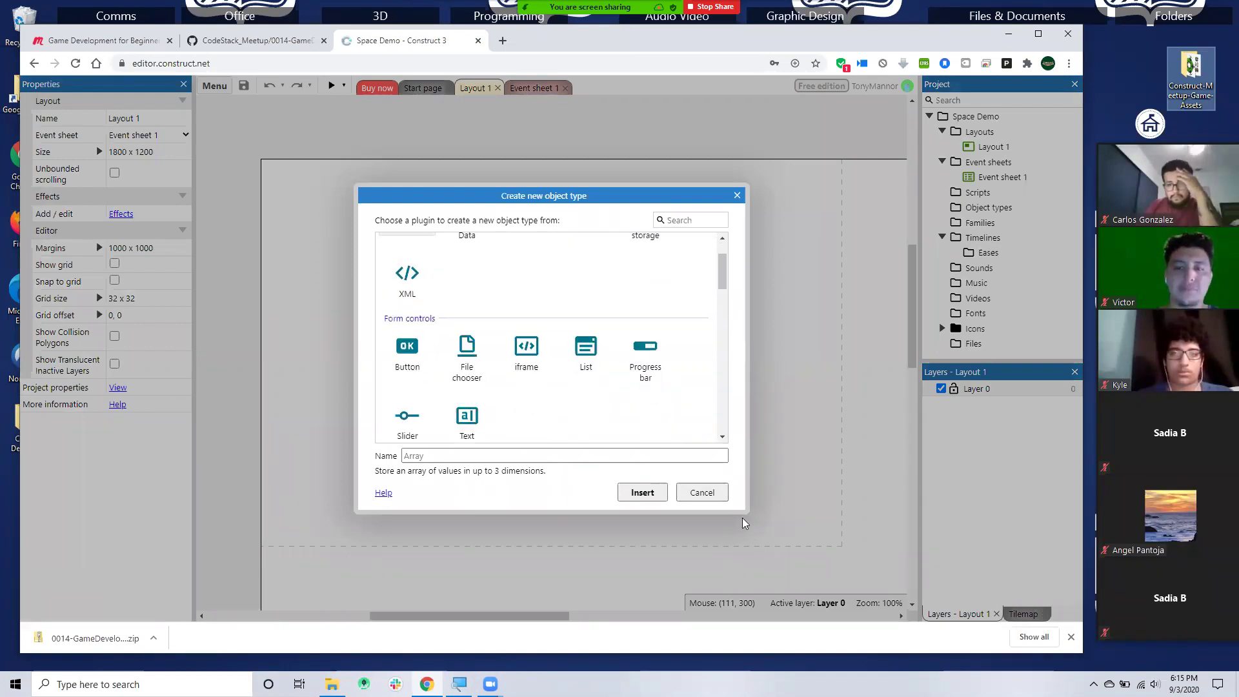
pyautogui.click(701, 491)
# - Insert a Sprite object and place it near the layout's left edge, at about 62, 236
pyautogui.doubleClick(379, 284)
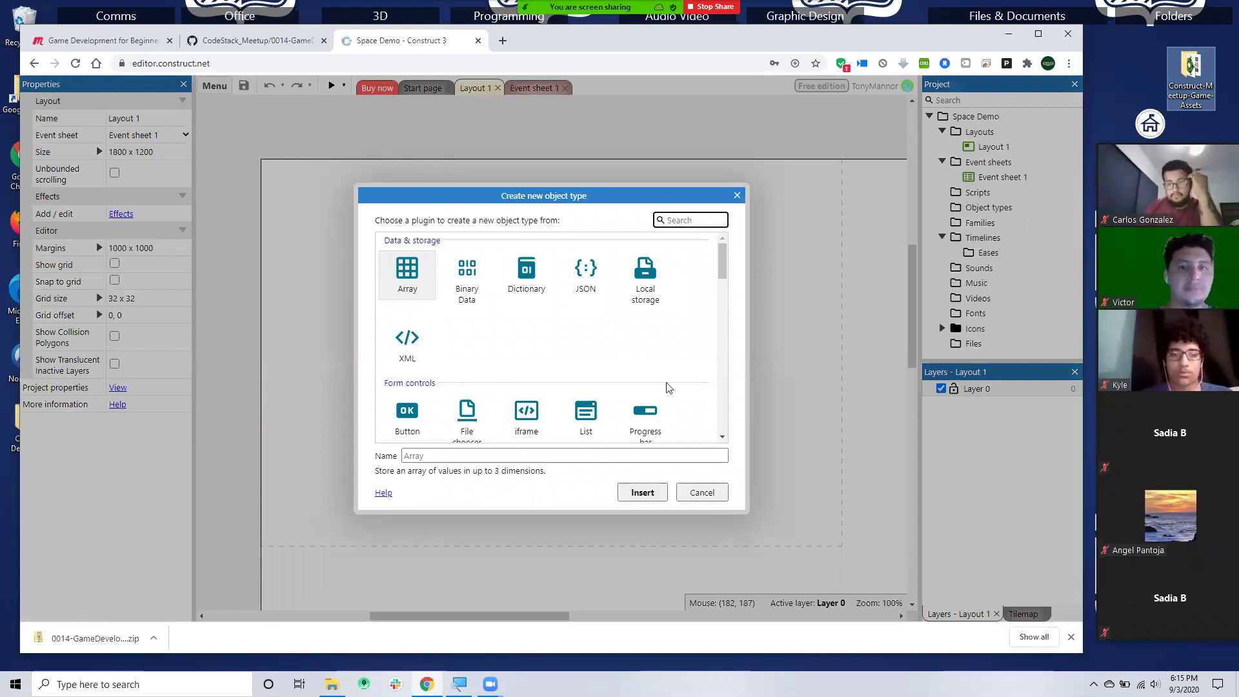
pyautogui.scroll(-3, 685, 375)
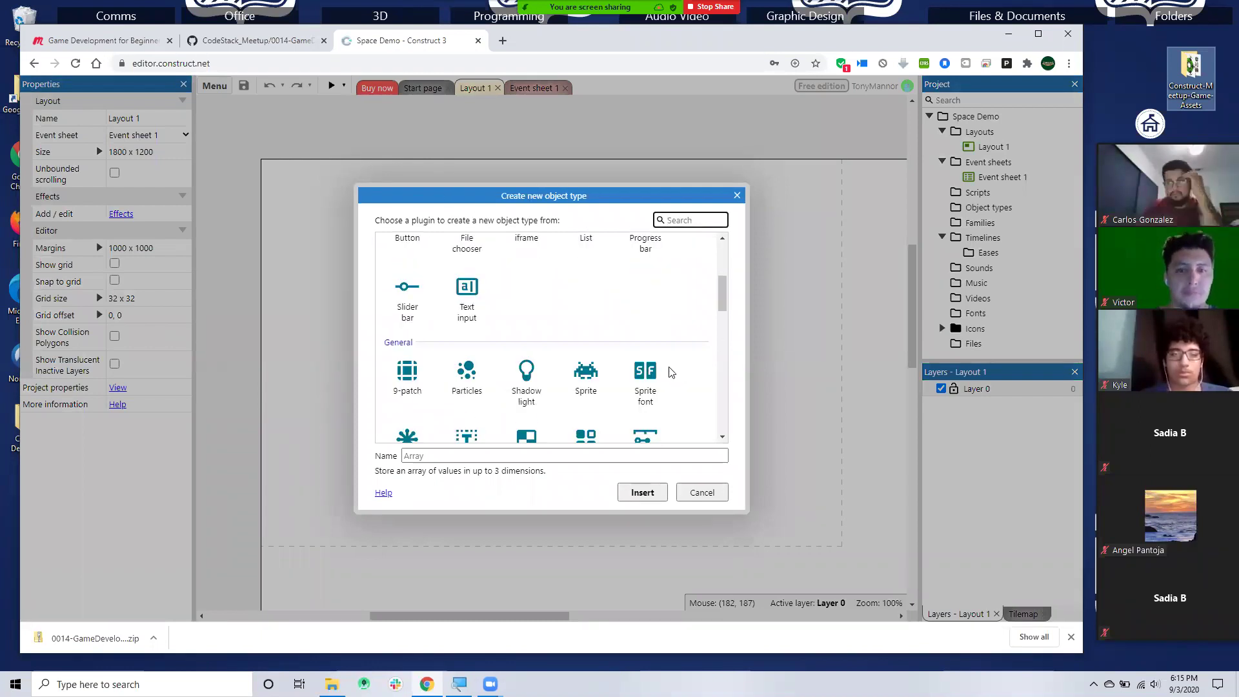
pyautogui.click(588, 375)
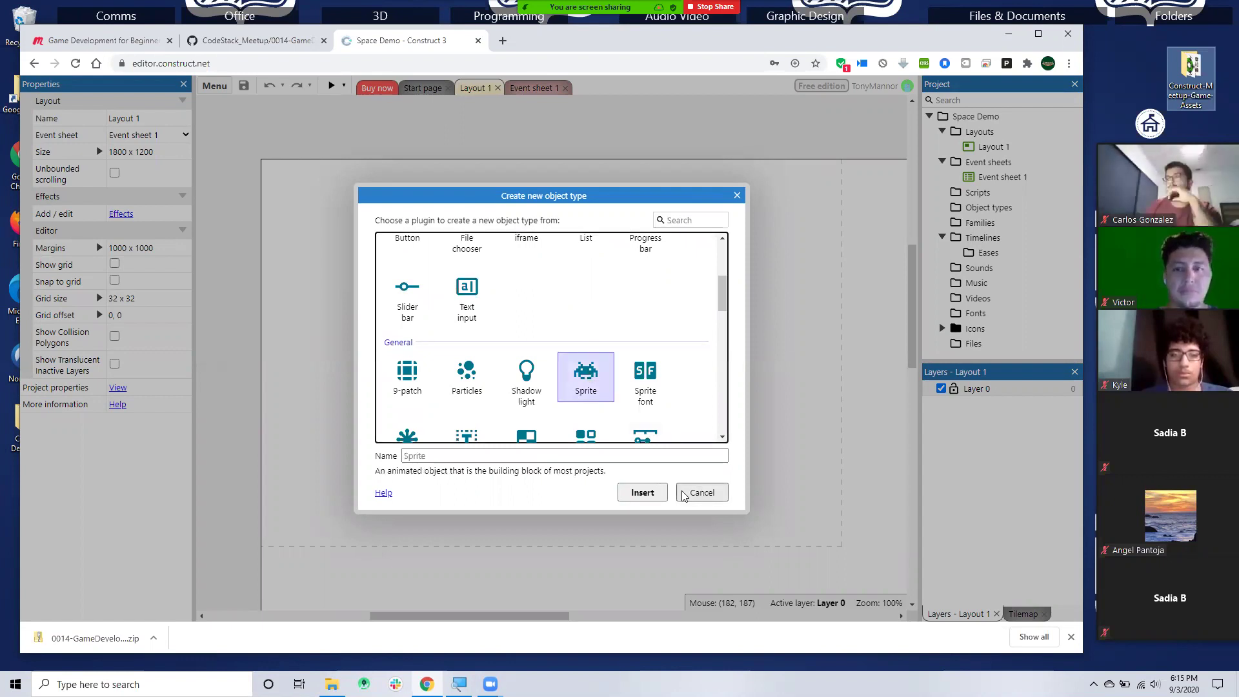
pyautogui.click(641, 493)
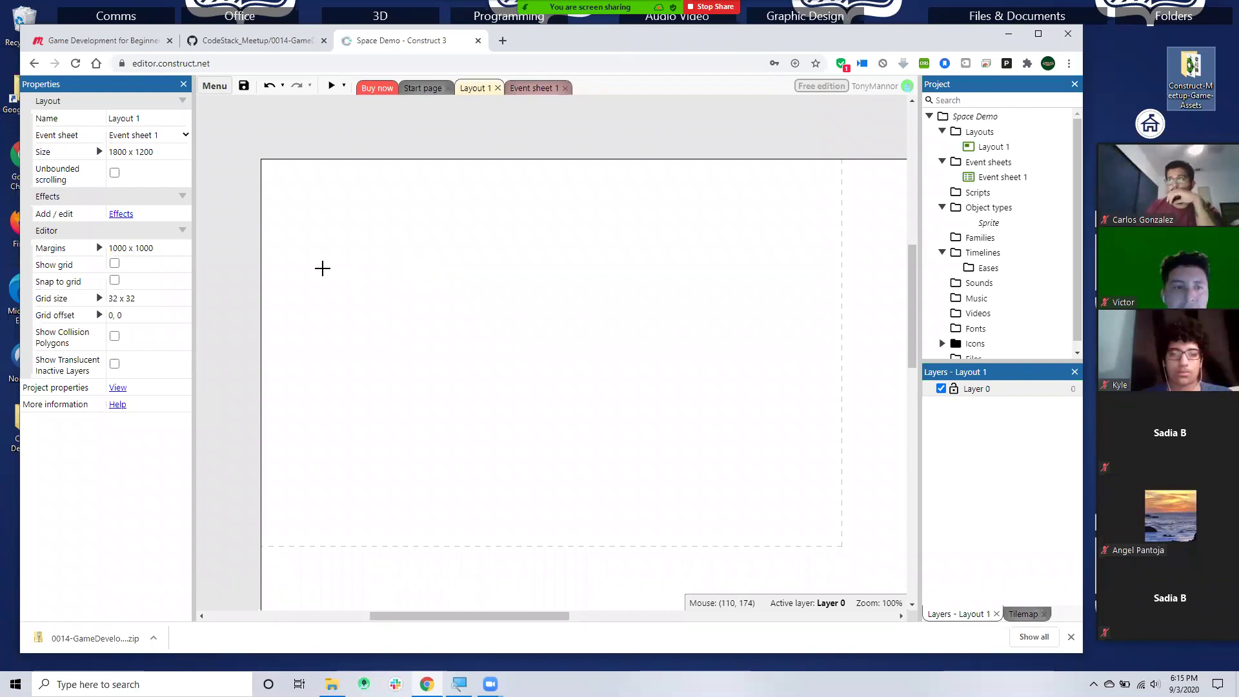
pyautogui.click(308, 316)
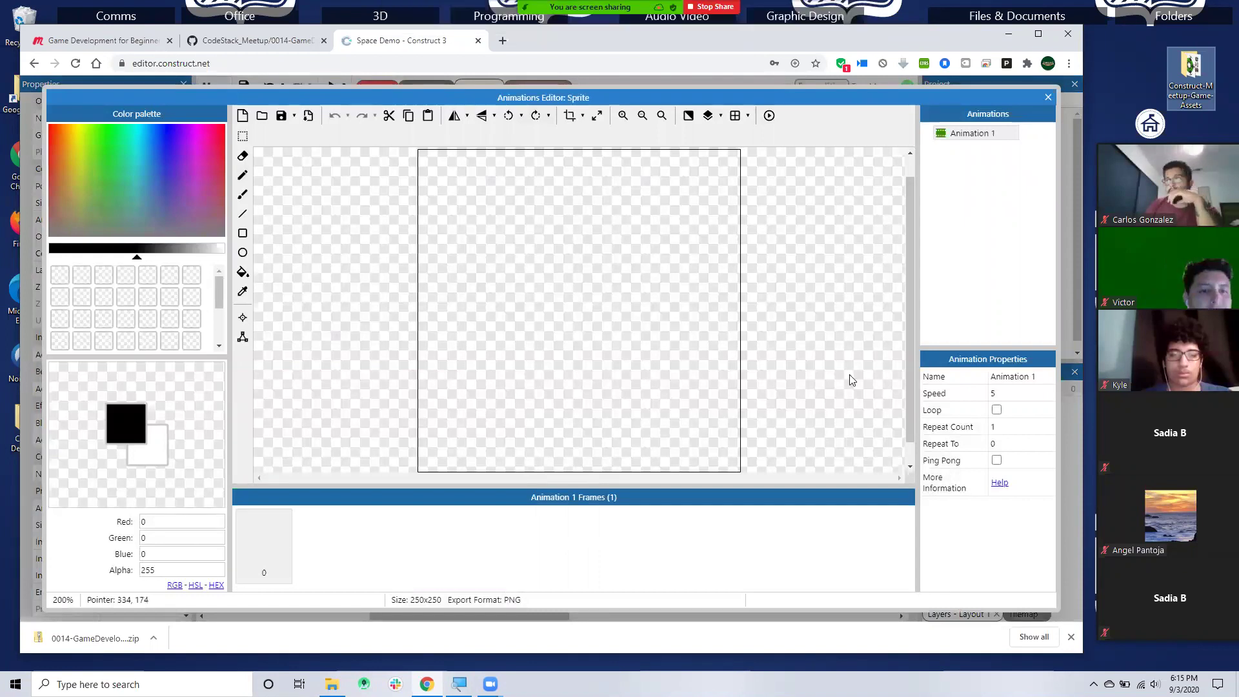
# - Load shipsall.gif from the desktop's Construct-Meetup-Game-Assets folder into the sprite's first animation frame
pyautogui.doubleClick(1191, 66)
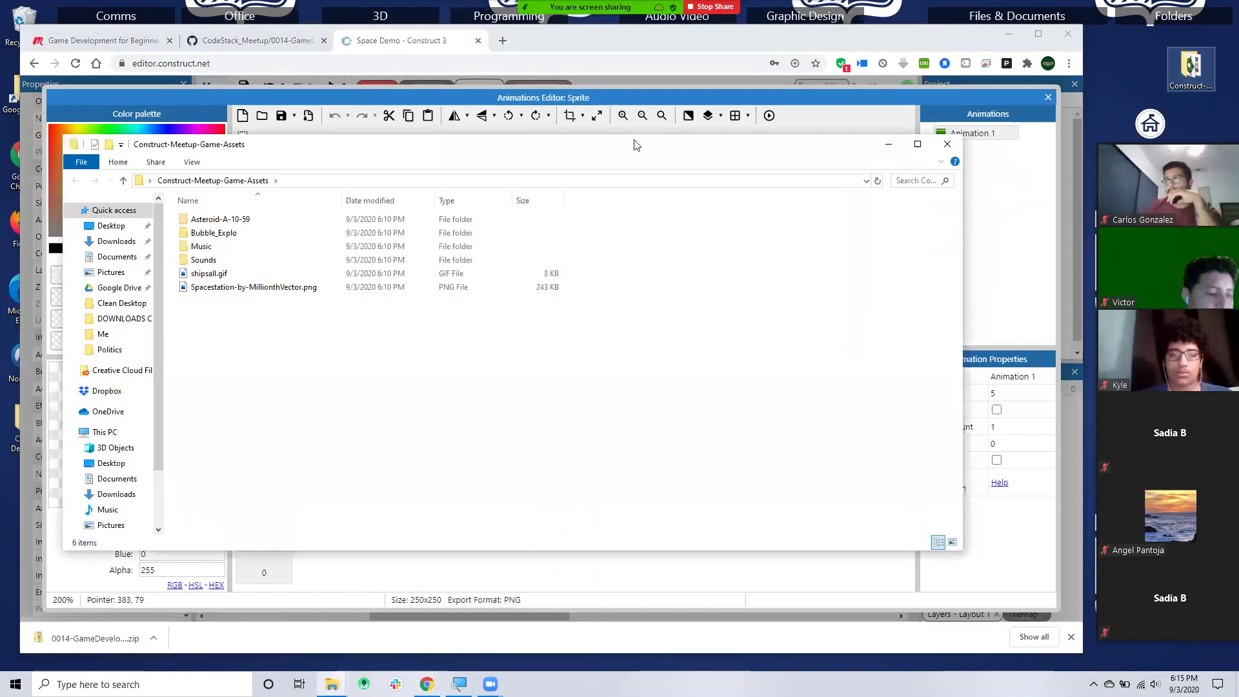
pyautogui.moveTo(470, 158); pyautogui.dragTo(809, 156)
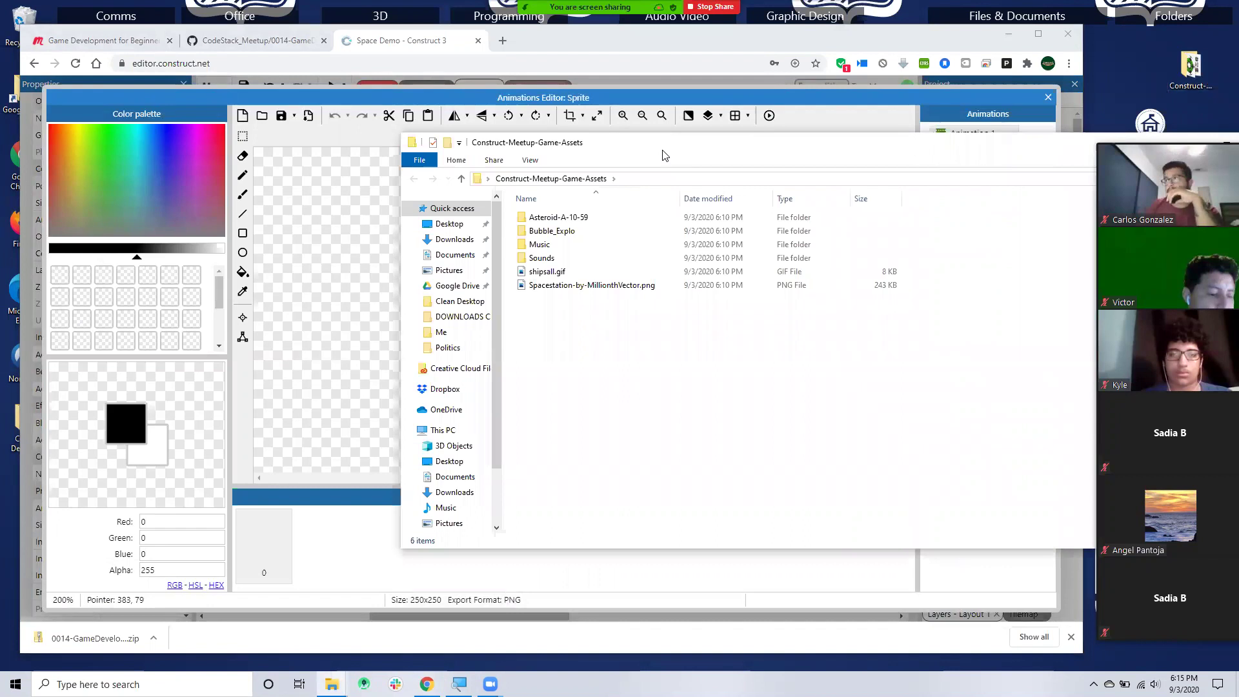
pyautogui.moveTo(662, 155); pyautogui.dragTo(758, 89)
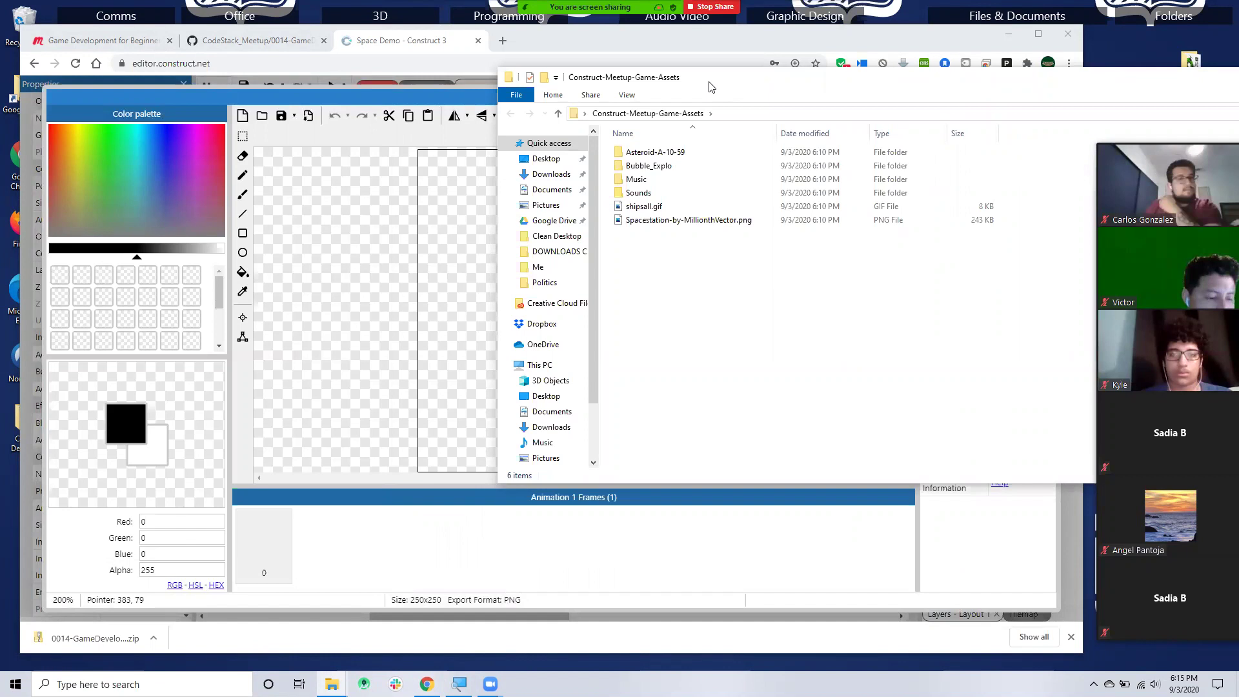
pyautogui.moveTo(710, 86); pyautogui.dragTo(923, 54)
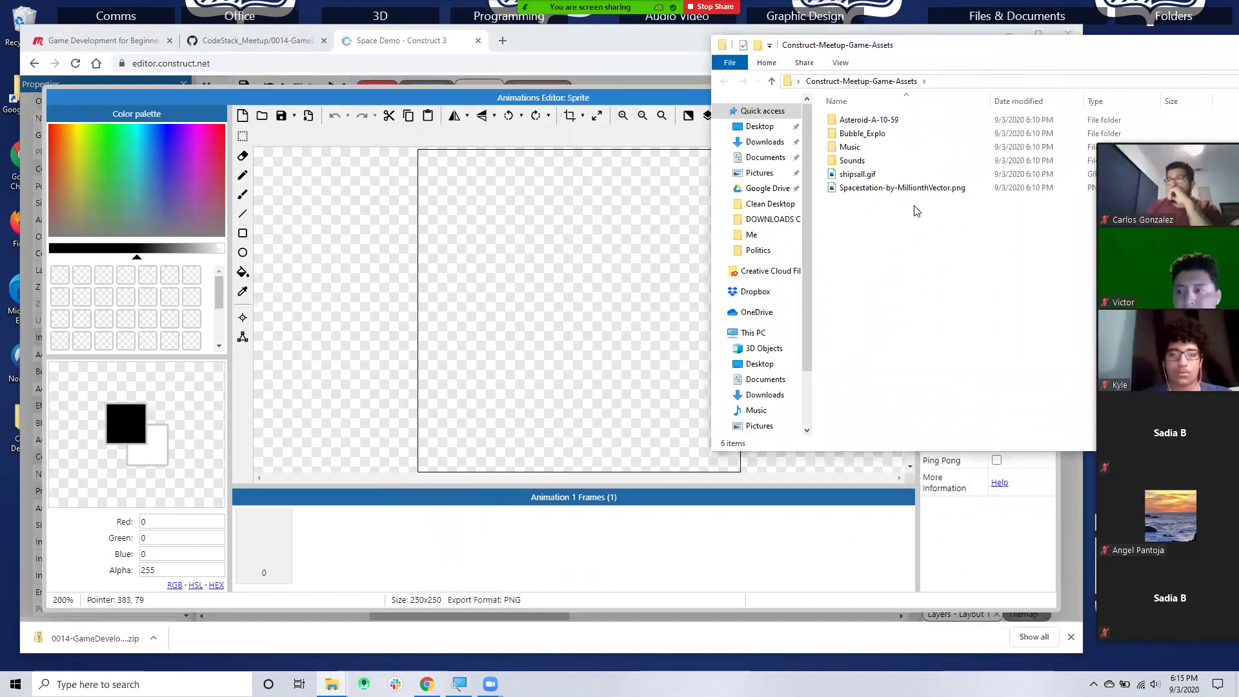
pyautogui.click(850, 177)
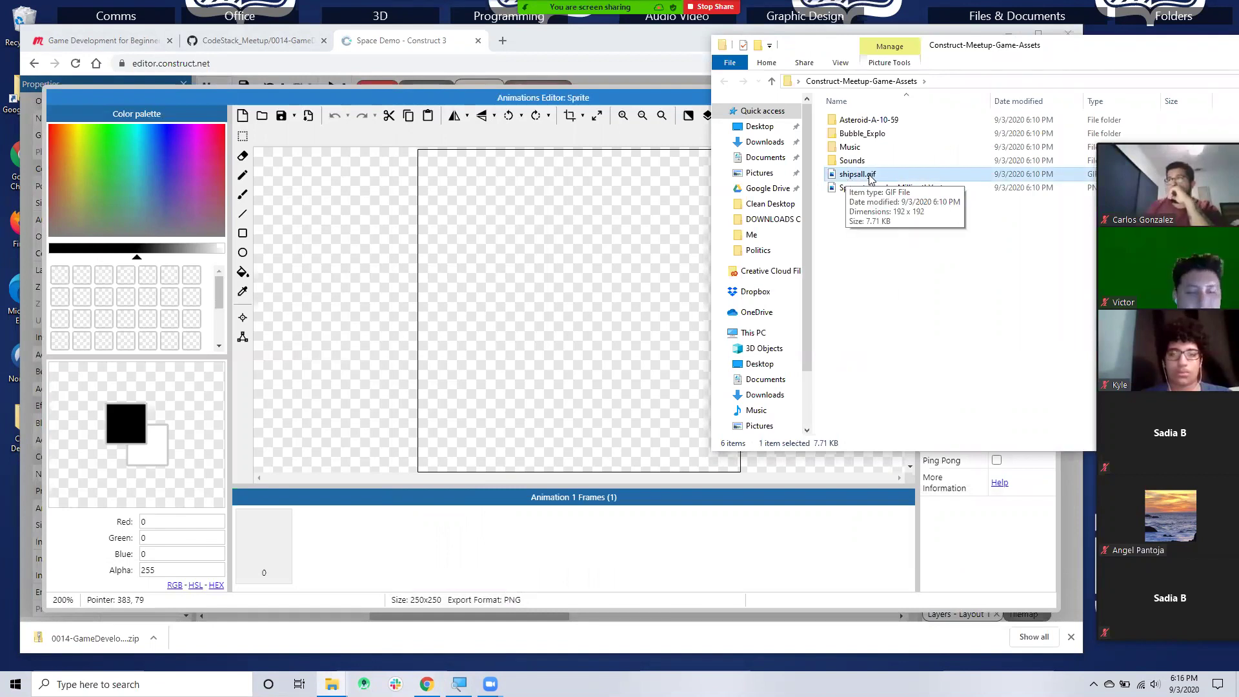
pyautogui.moveTo(860, 179); pyautogui.dragTo(543, 303)
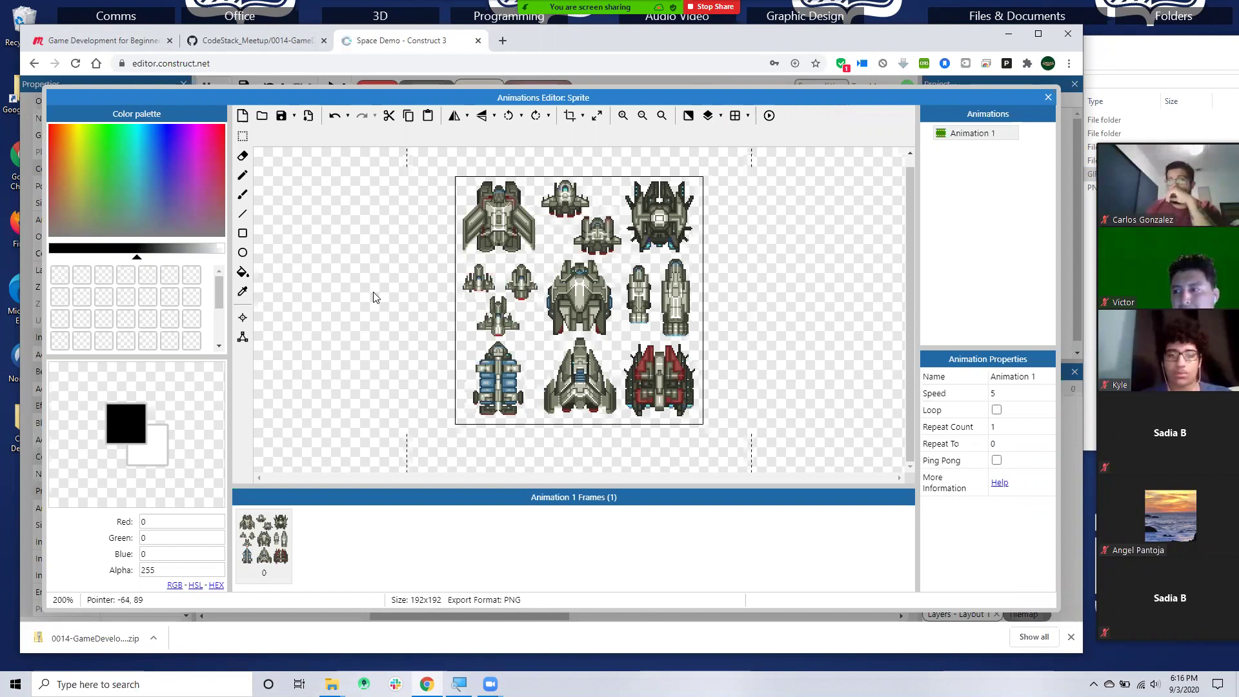
# - Erase every ship except the red one from the sprite image, crop it to that ship, and close the Animations Editor
pyautogui.click(243, 157)
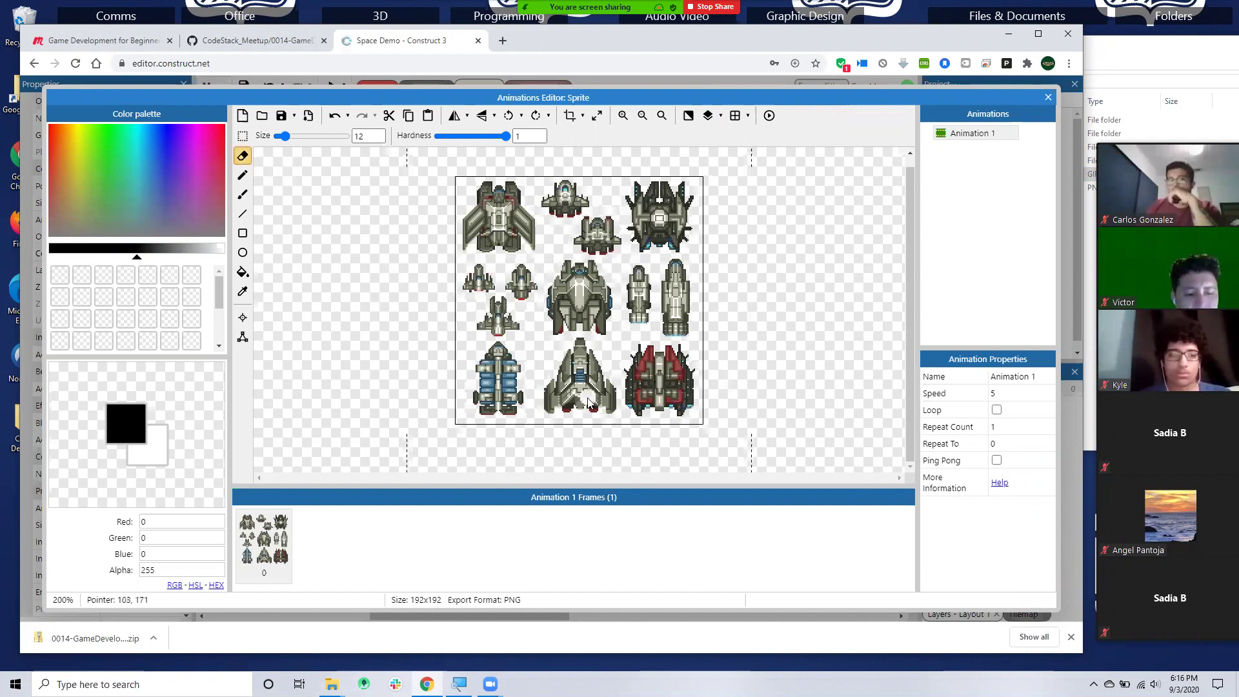
pyautogui.moveTo(609, 416)
pyautogui.mouseDown()
pyautogui.moveTo(605, 387)
pyautogui.moveTo(589, 381)
pyautogui.moveTo(600, 402)
pyautogui.moveTo(589, 330)
pyautogui.moveTo(719, 335)
pyautogui.moveTo(660, 334)
pyautogui.moveTo(742, 308)
pyautogui.moveTo(555, 290)
pyautogui.moveTo(627, 221)
pyautogui.moveTo(808, 215)
pyautogui.moveTo(660, 183)
pyautogui.moveTo(550, 210)
pyautogui.moveTo(792, 241)
pyautogui.moveTo(777, 230)
pyautogui.moveTo(477, 237)
pyautogui.moveTo(437, 258)
pyautogui.moveTo(678, 260)
pyautogui.moveTo(701, 279)
pyautogui.moveTo(567, 310)
pyautogui.moveTo(466, 277)
pyautogui.moveTo(545, 270)
pyautogui.moveTo(490, 326)
pyautogui.moveTo(512, 313)
pyautogui.moveTo(485, 355)
pyautogui.moveTo(533, 319)
pyautogui.moveTo(577, 330)
pyautogui.moveTo(622, 321)
pyautogui.moveTo(571, 367)
pyautogui.moveTo(588, 394)
pyautogui.moveTo(568, 420)
pyautogui.moveTo(557, 369)
pyautogui.moveTo(534, 402)
pyautogui.moveTo(510, 400)
pyautogui.moveTo(497, 367)
pyautogui.moveTo(545, 362)
pyautogui.moveTo(460, 386)
pyautogui.moveTo(520, 385)
pyautogui.moveTo(473, 418)
pyautogui.moveTo(496, 411)
pyautogui.mouseUp()
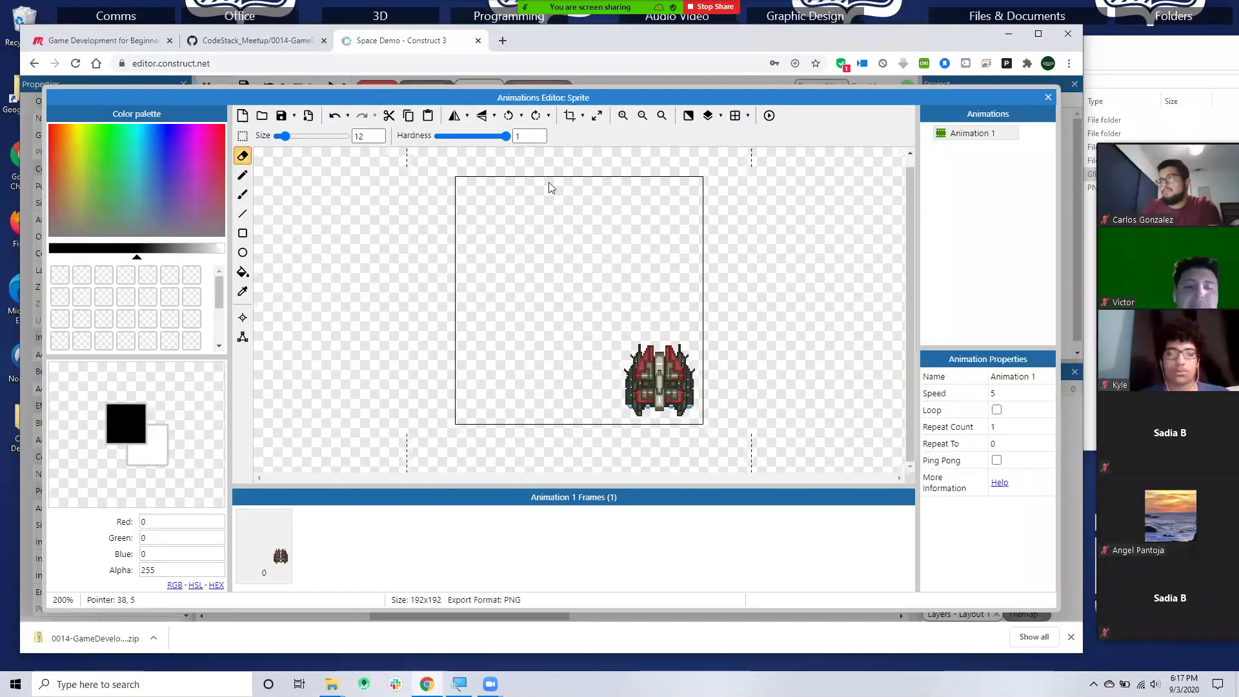
pyautogui.click(570, 117)
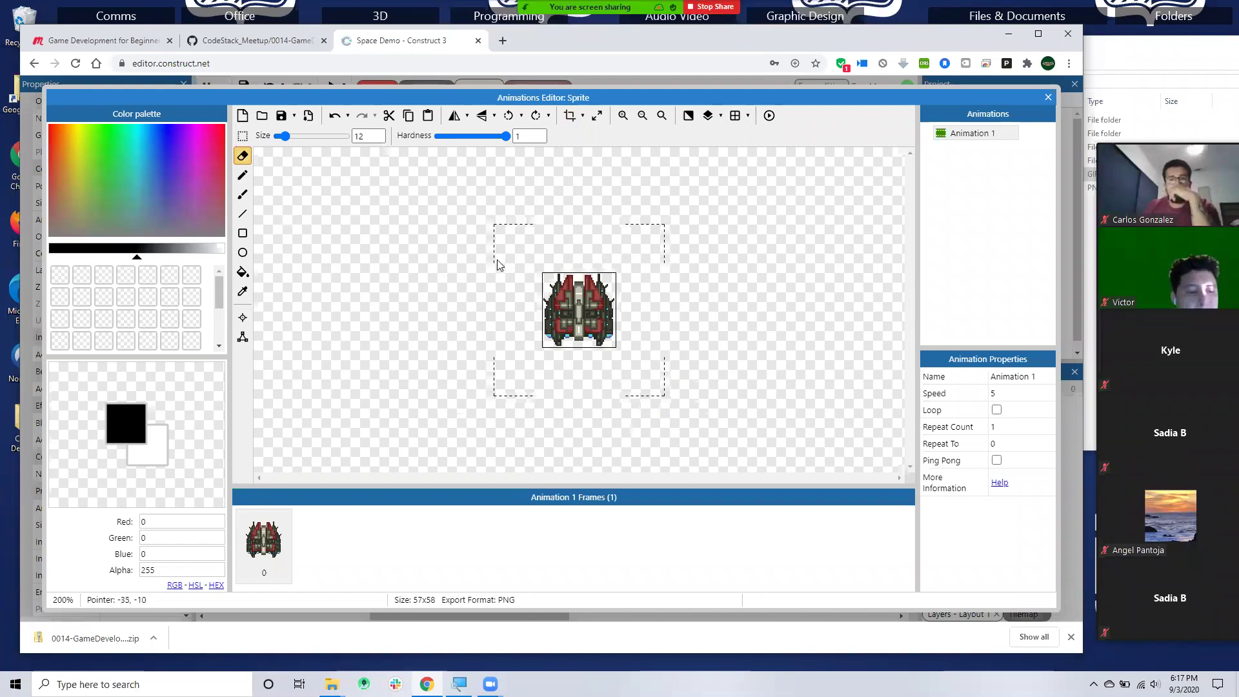
pyautogui.click(1047, 99)
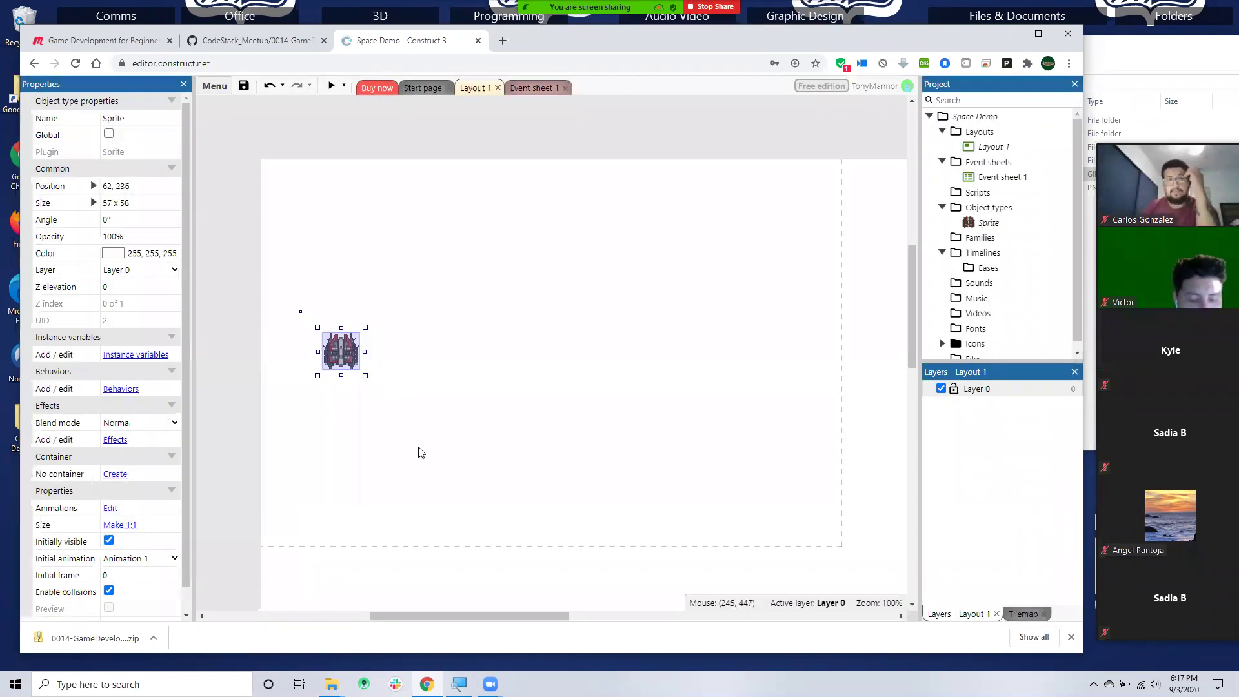
pyautogui.click(219, 147)
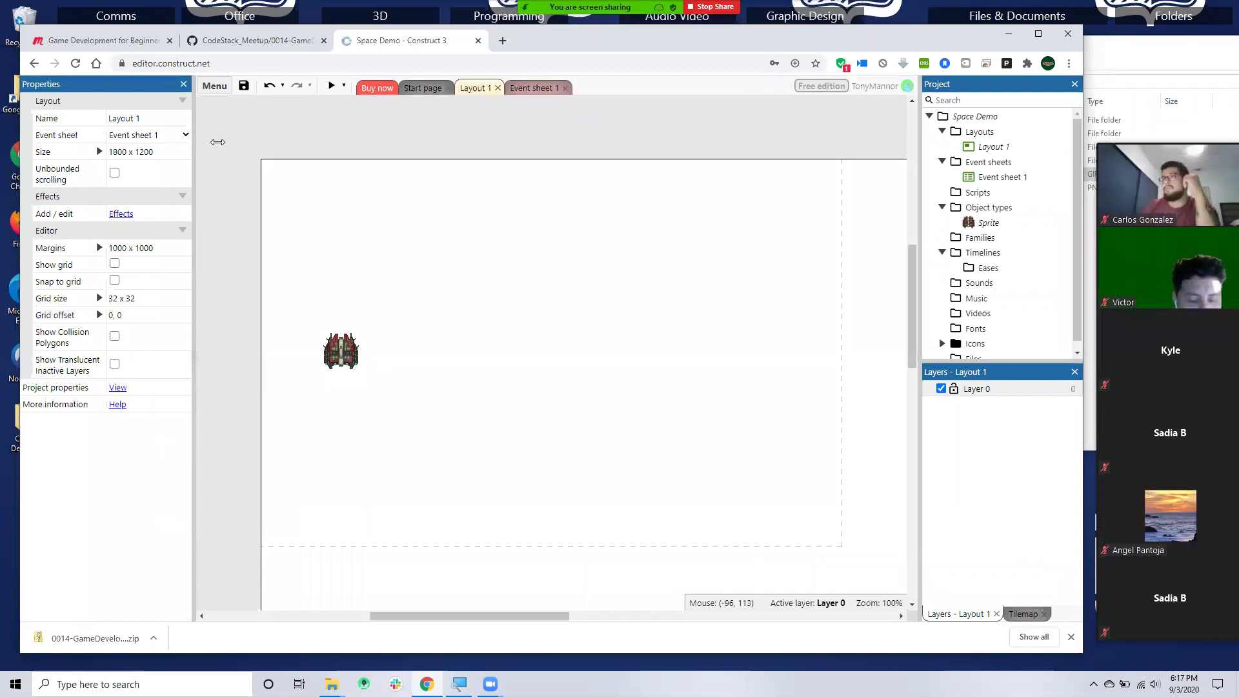
# - Add the 8 Direction movement behavior to the ship sprite and close the behaviors dialog
pyautogui.click(348, 360)
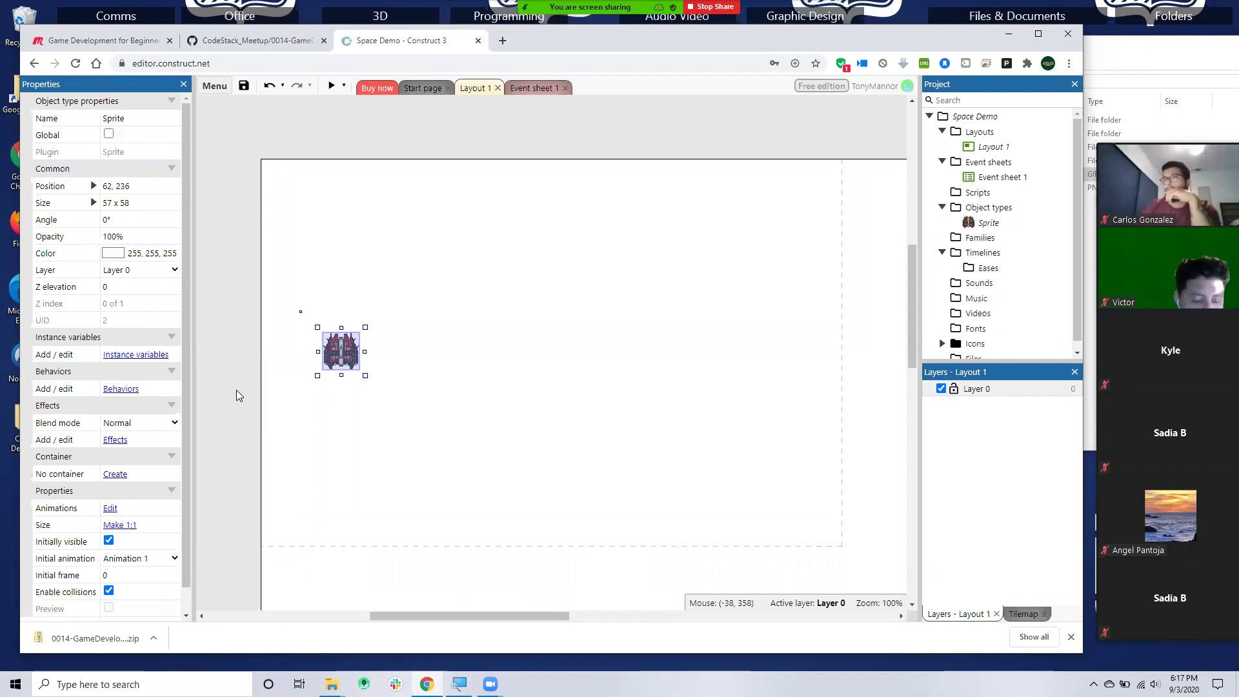
pyautogui.scroll(-2, 236, 393)
pyautogui.scroll(2, 235, 393)
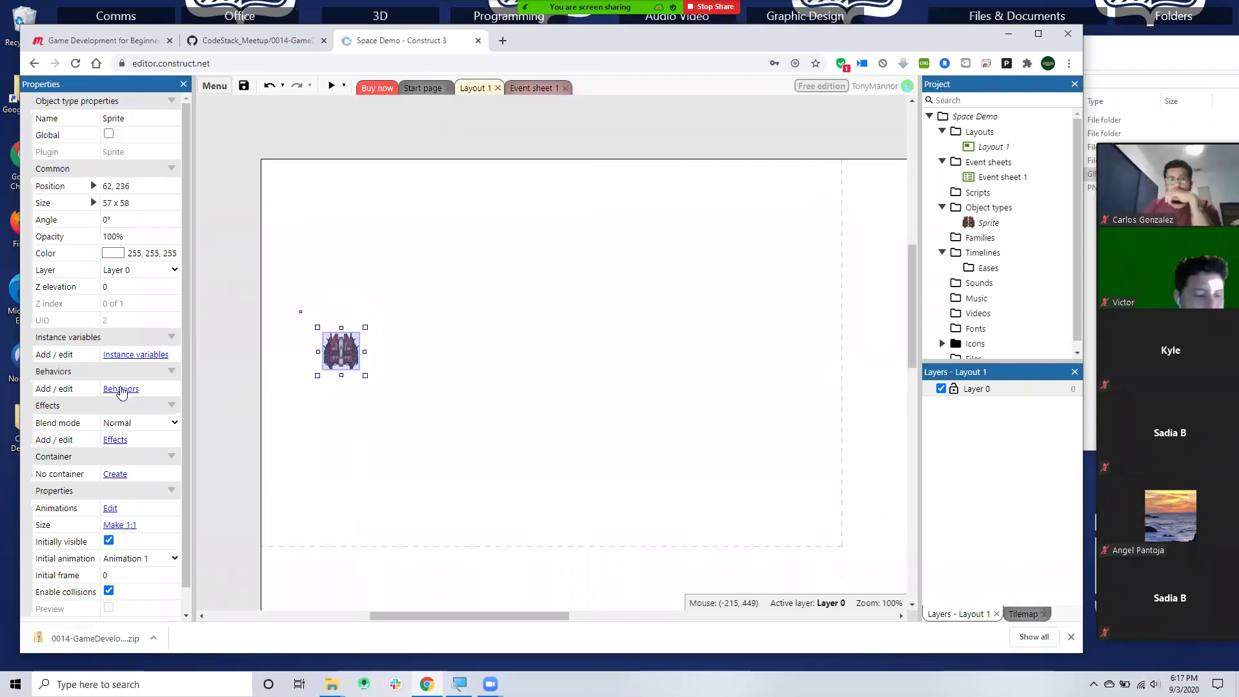
pyautogui.click(119, 391)
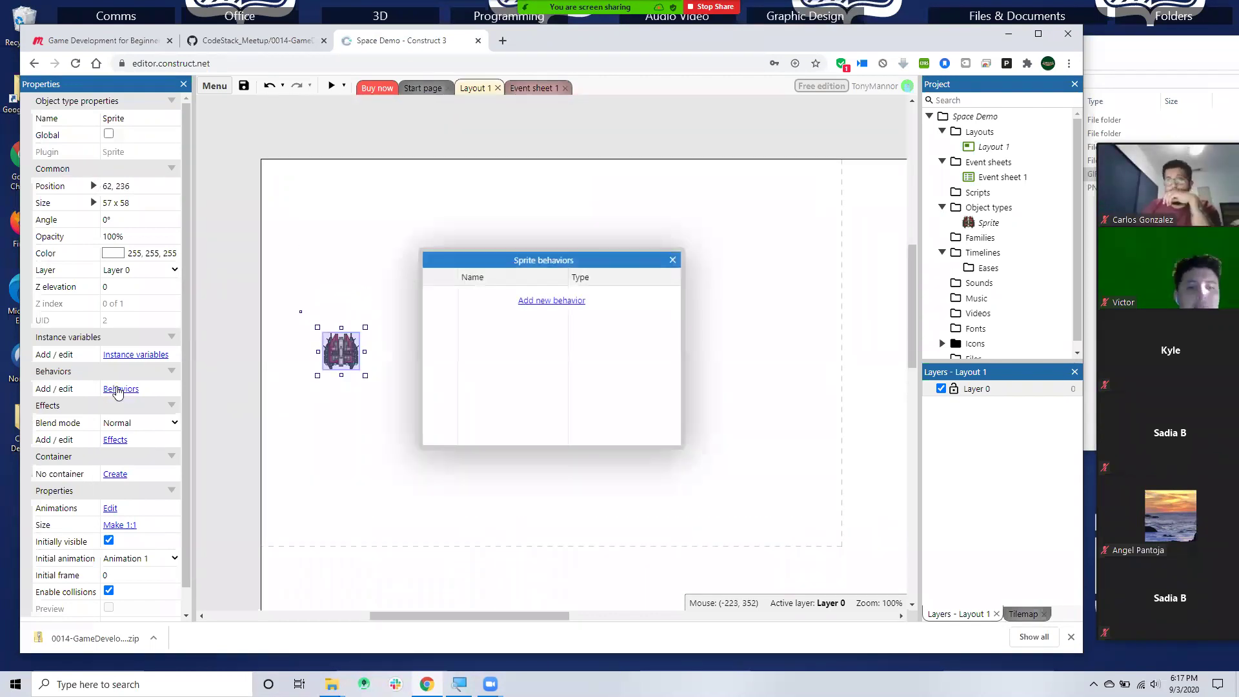
pyautogui.click(551, 301)
pyautogui.scroll(-1, 695, 400)
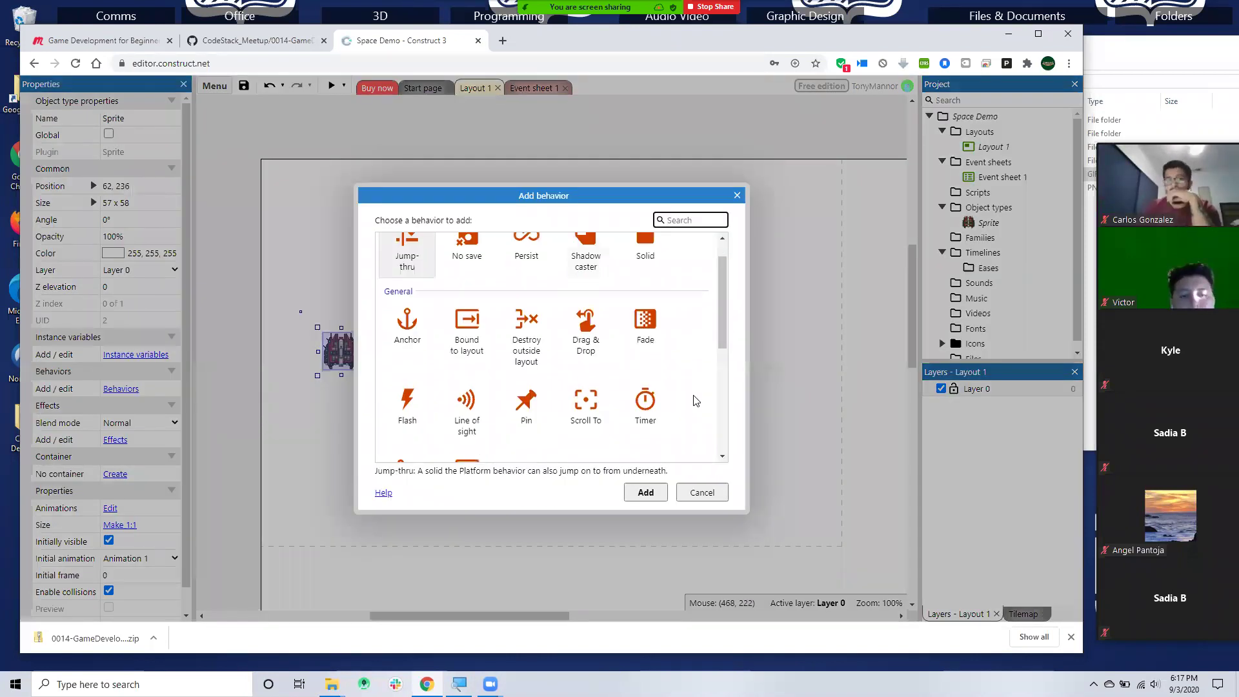
pyautogui.scroll(-4, 693, 400)
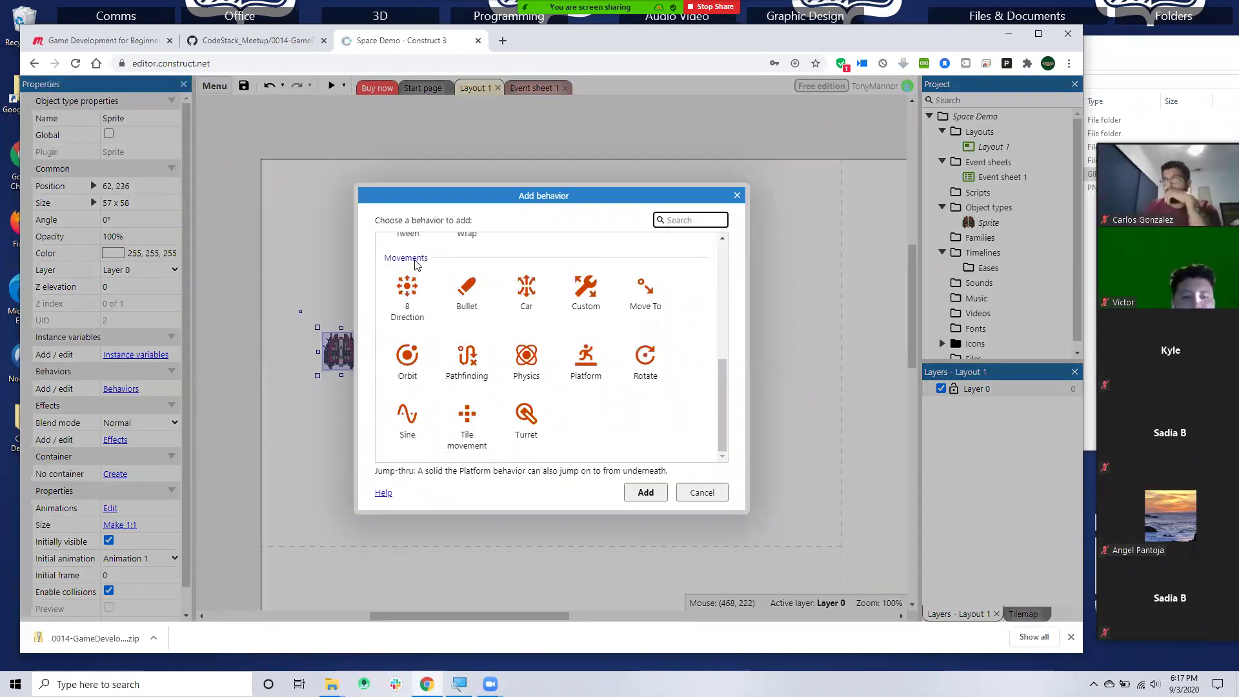
pyautogui.click(407, 292)
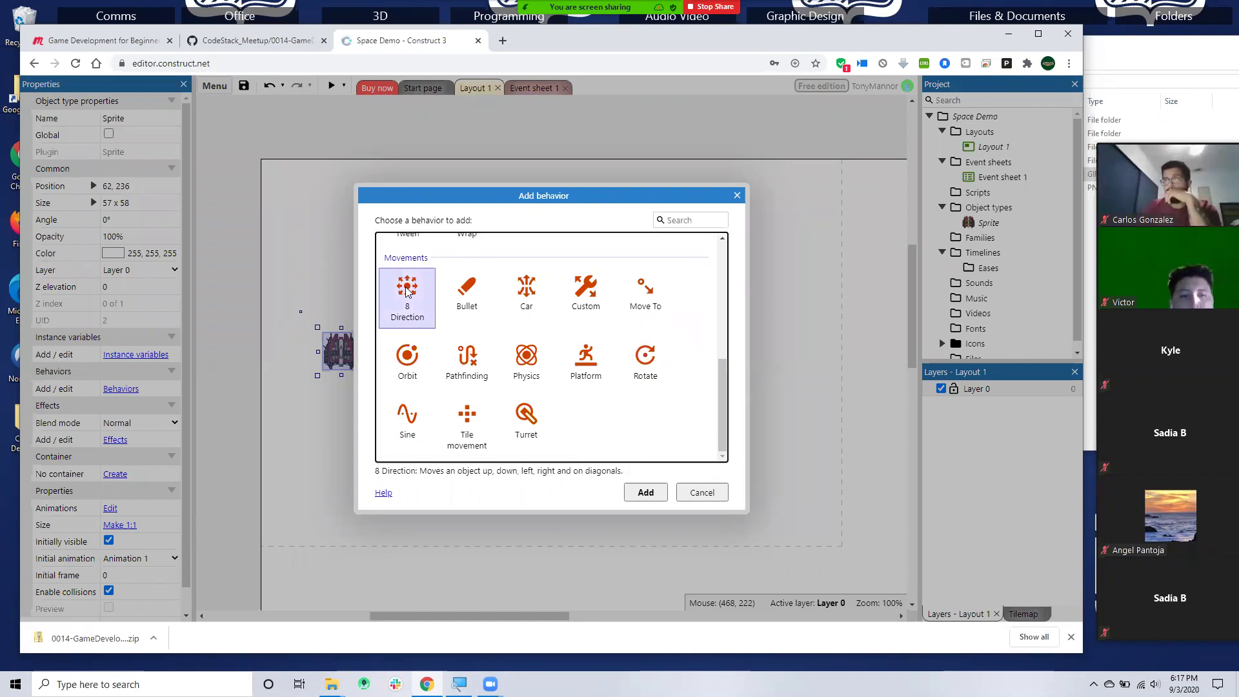
pyautogui.click(645, 492)
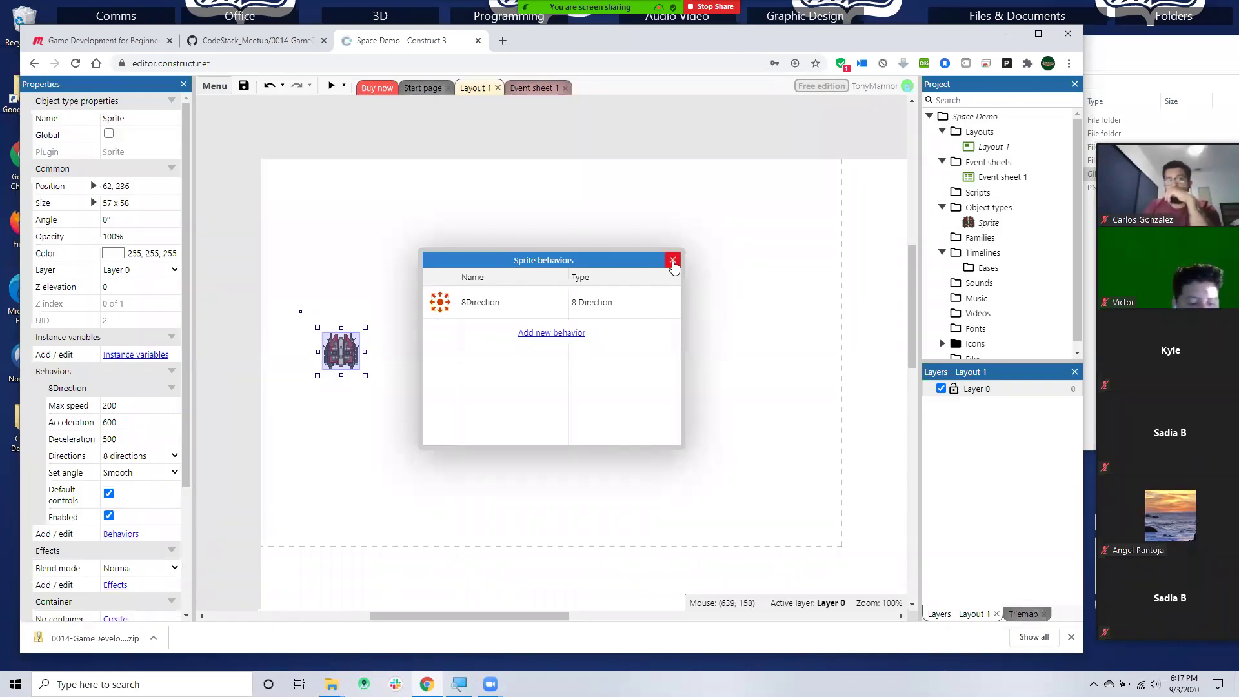
pyautogui.click(673, 261)
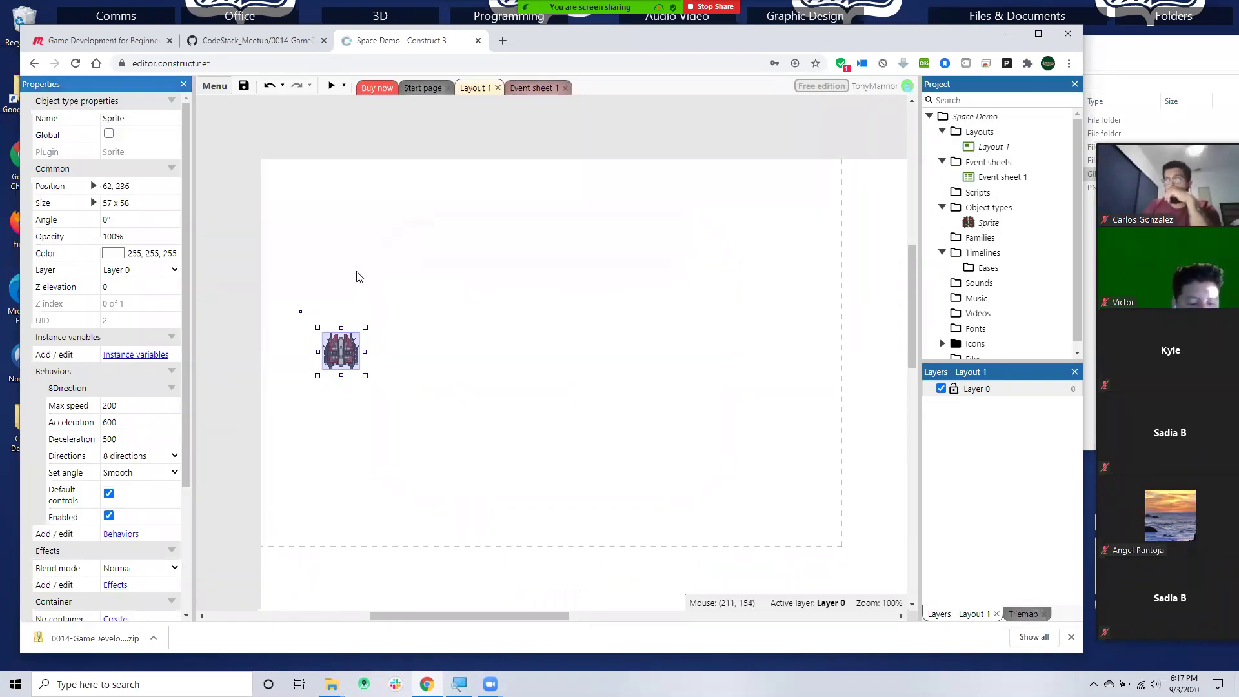
# - Preview the layout, steer the ship in every direction to test its movement, and close the preview
pyautogui.click(331, 85)
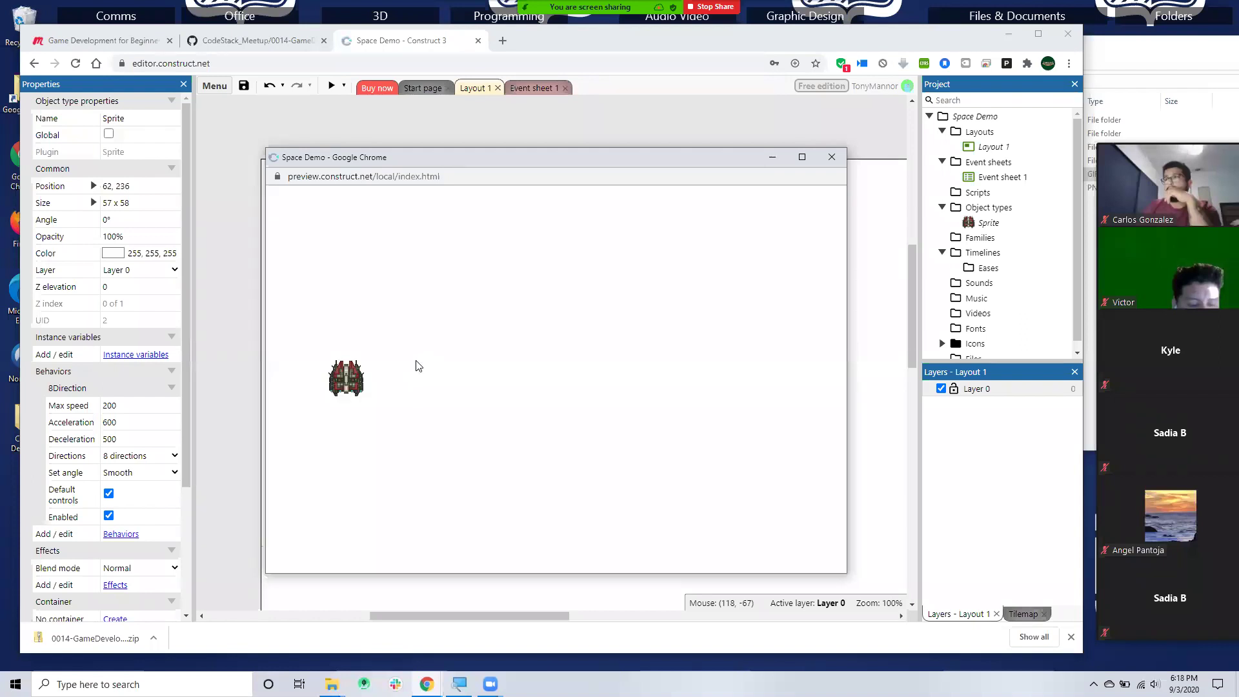
pyautogui.press('F5')
pyautogui.press('Right')
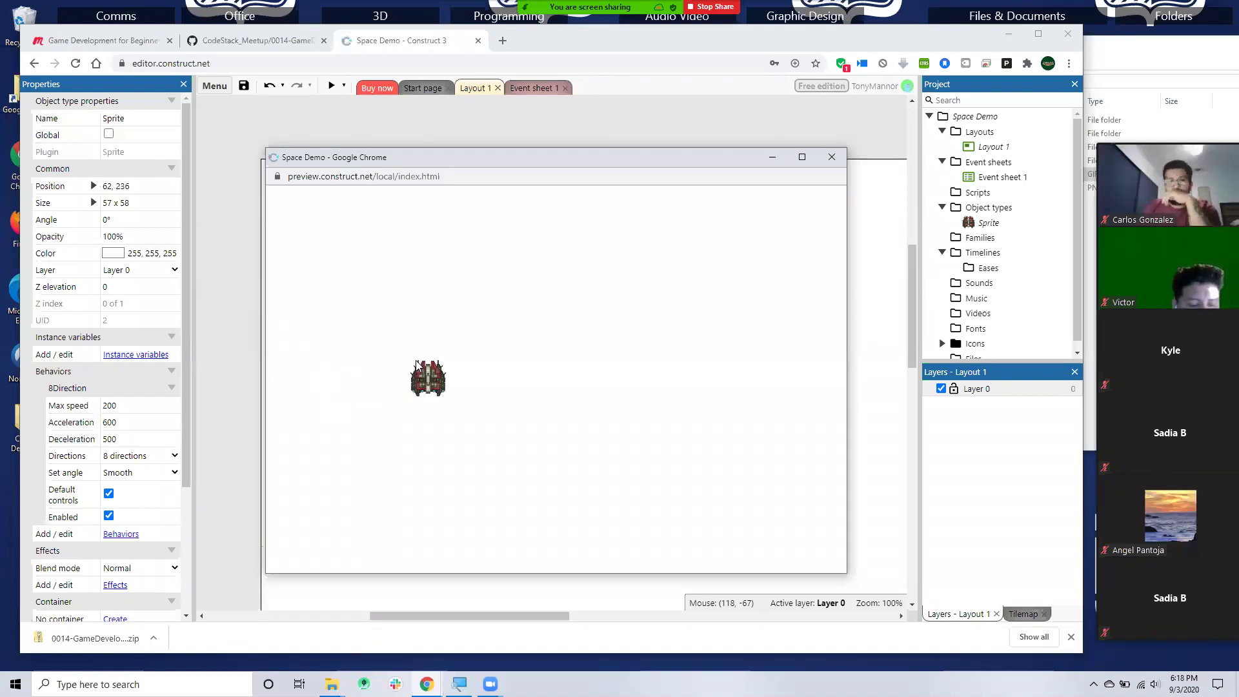
pyautogui.press('Up')
pyautogui.press('Left')
pyautogui.press('Down')
pyautogui.press('Right')
pyautogui.press('Down')
pyautogui.press('Left')
pyautogui.press('Left')
pyautogui.press('Up')
pyautogui.press('Right')
pyautogui.press('Left')
pyautogui.press('Right')
pyautogui.press('Down')
pyautogui.press('Right')
pyautogui.press('Down')
pyautogui.press('Left')
pyautogui.press('Down')
pyautogui.press('Up')
pyautogui.press('Right')
pyautogui.press('Left')
pyautogui.press('Down')
pyautogui.press('Up')
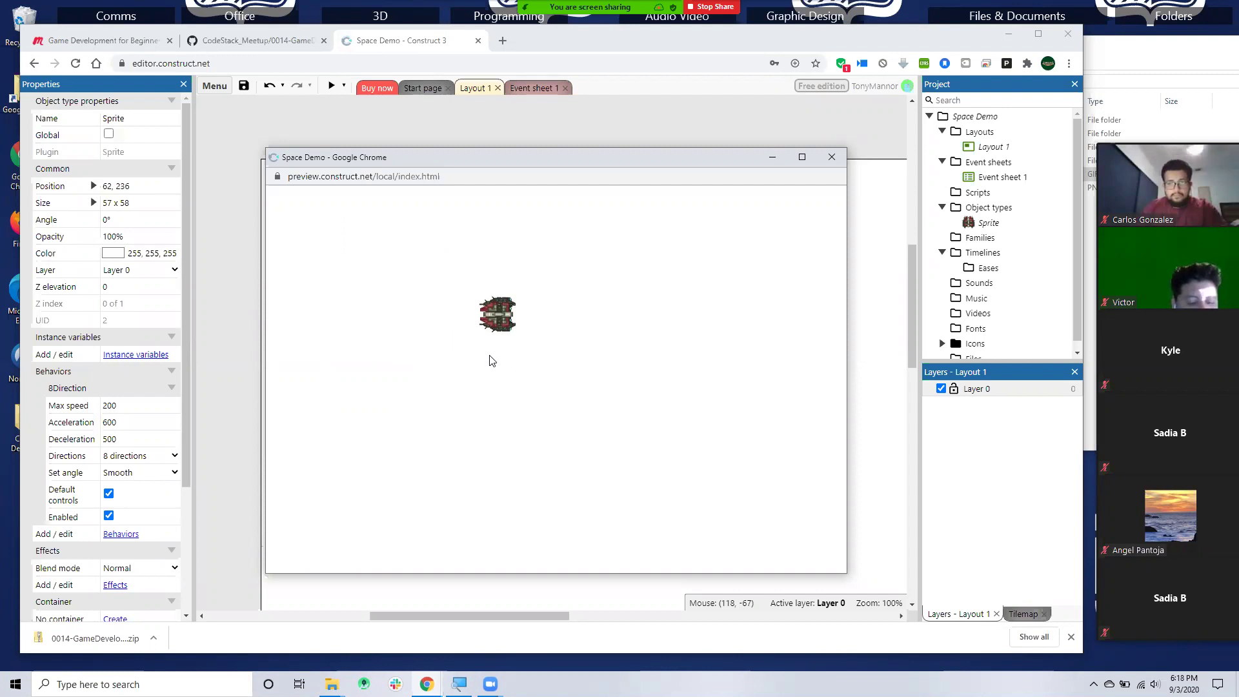
pyautogui.click(831, 157)
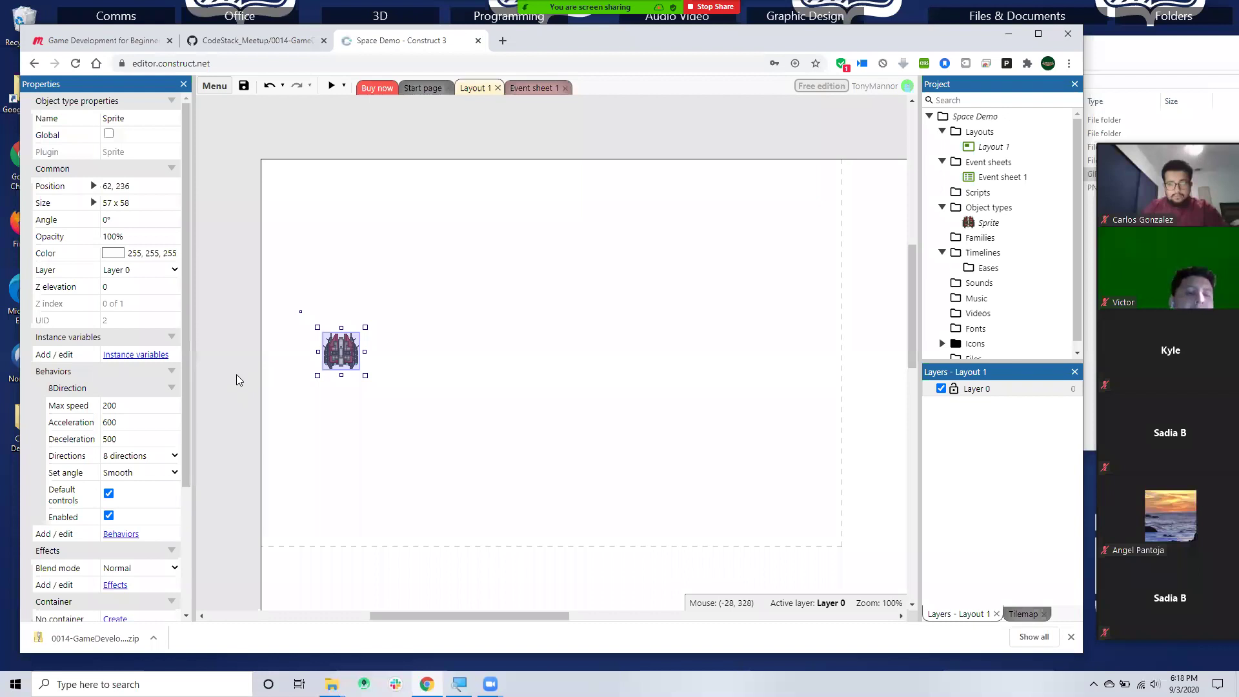
# - Rotate the ship's image 90° clockwise so it faces right, and move the sprite inside the layout to about 359, 216
pyautogui.doubleClick(335, 362)
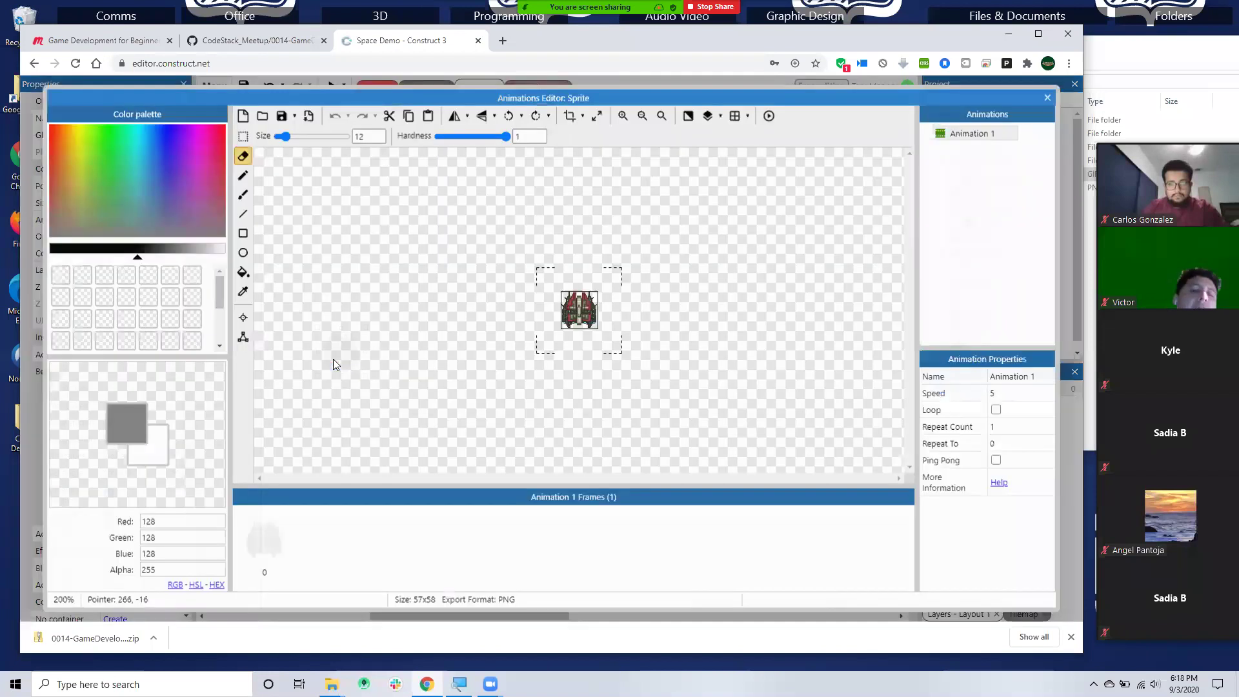
pyautogui.click(534, 116)
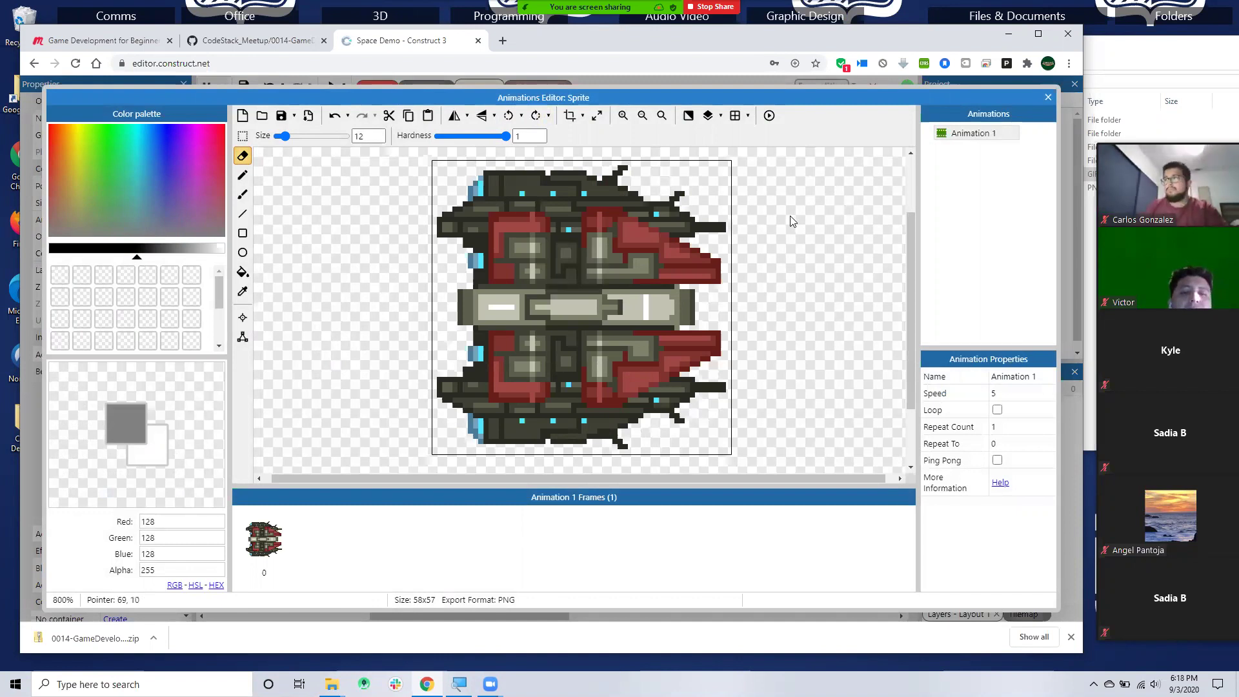
pyautogui.click(1046, 97)
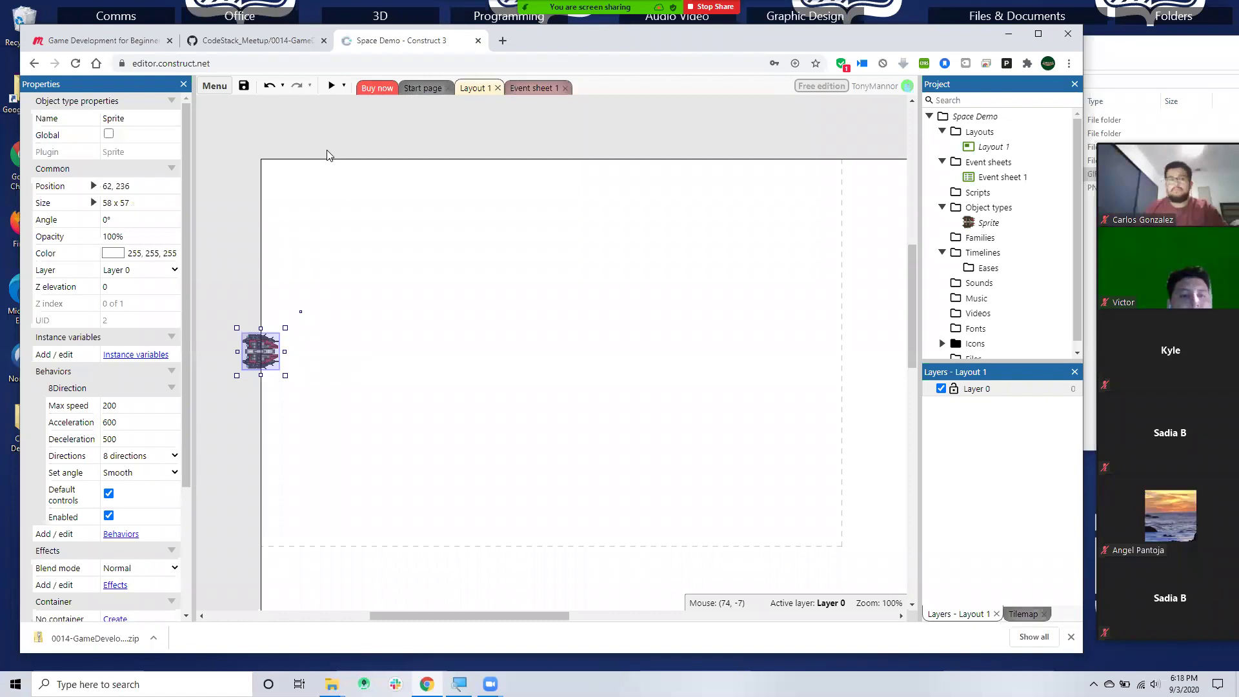
pyautogui.moveTo(262, 342); pyautogui.dragTo(452, 338)
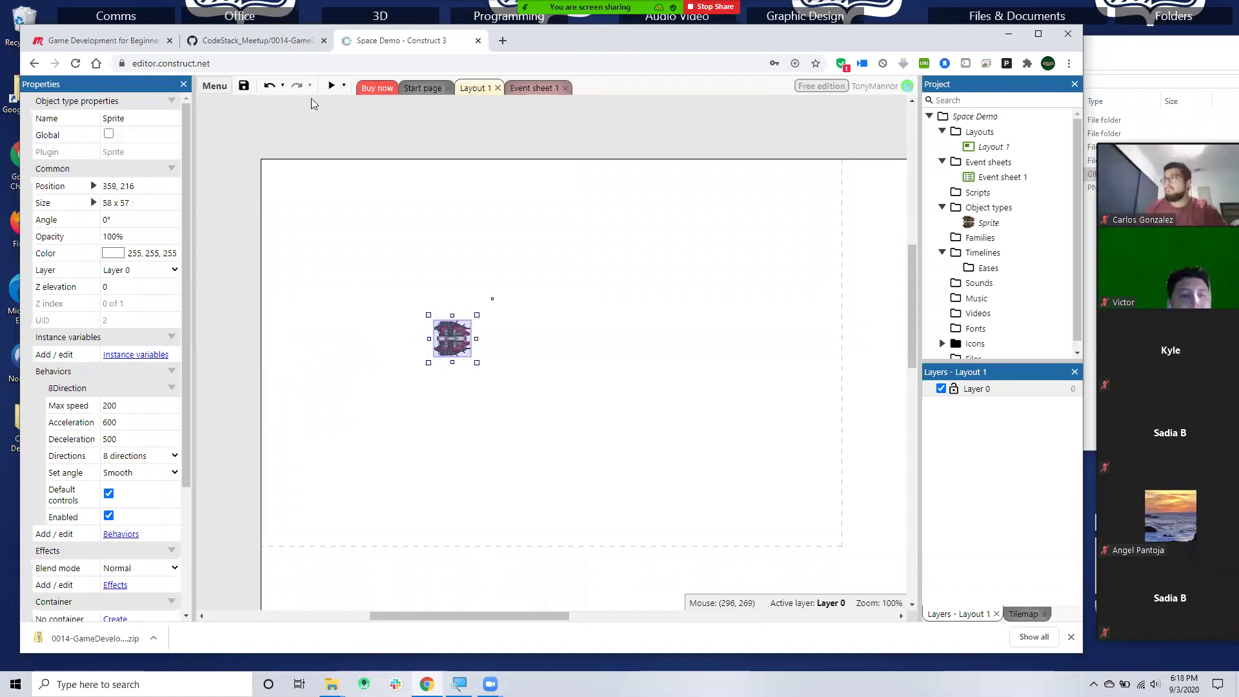
# - Preview the game again to check how the rotated ship flies and turns, and close the preview
pyautogui.click(331, 88)
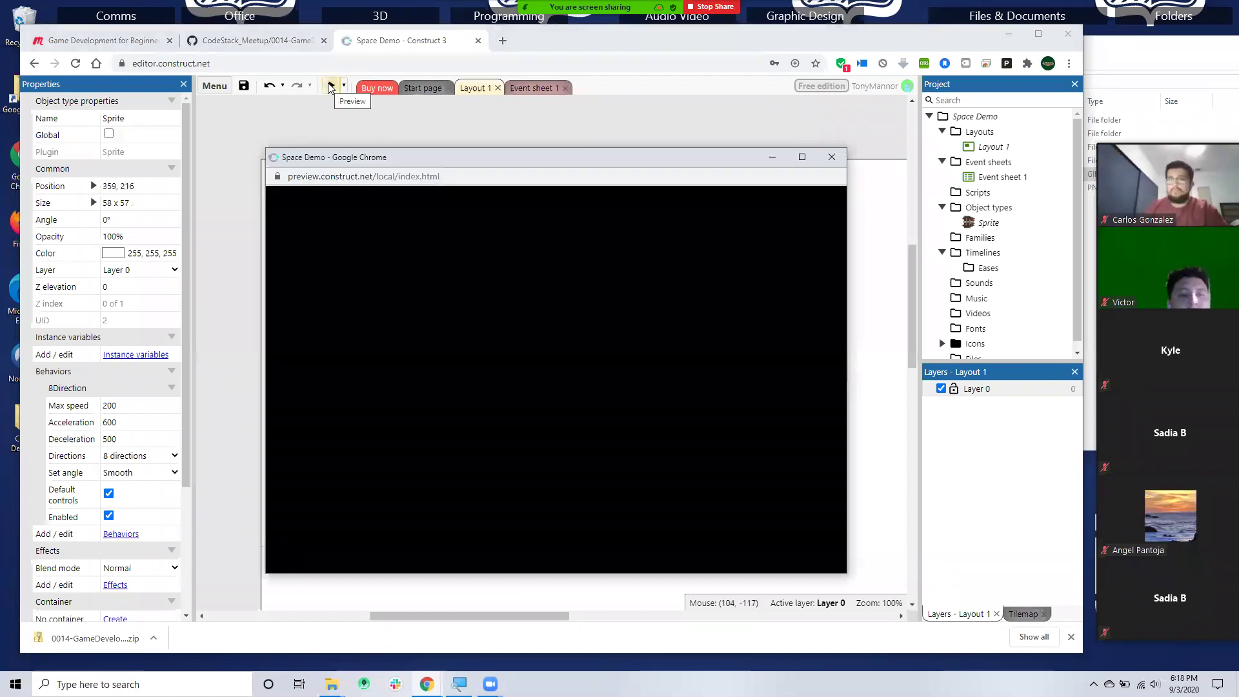
pyautogui.press('Right')
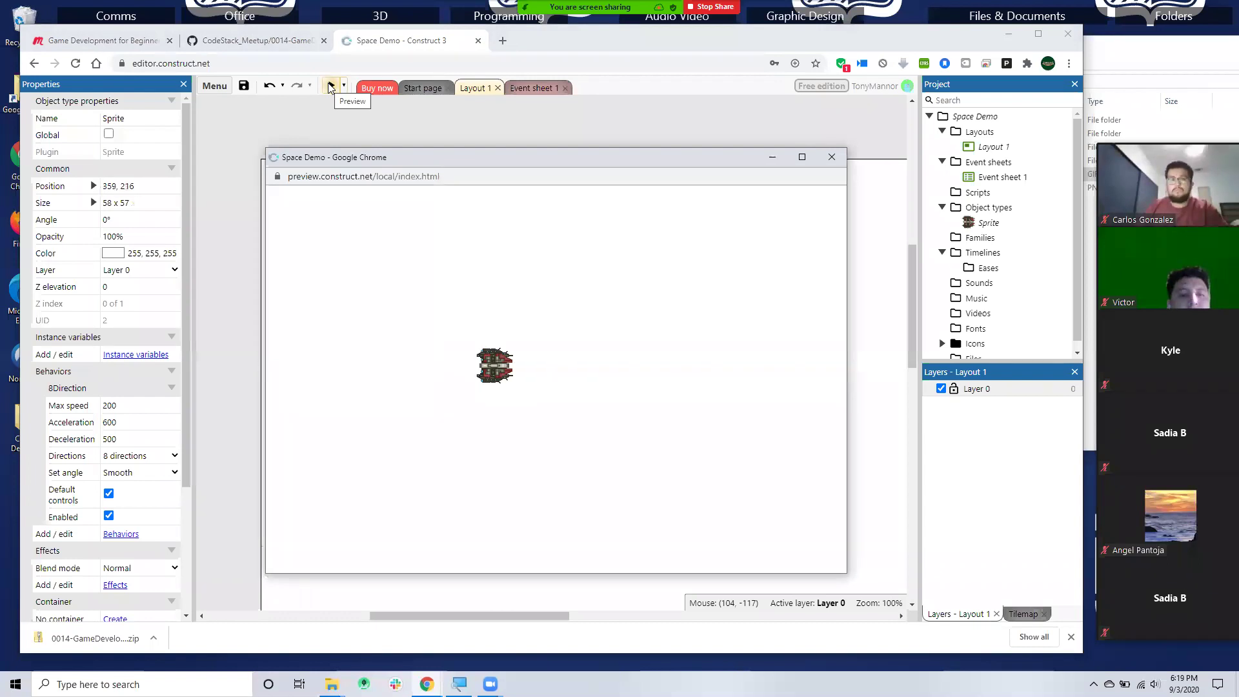
pyautogui.press('Up')
pyautogui.press('Left')
pyautogui.press('Down')
pyautogui.press('Up')
pyautogui.press('Left')
pyautogui.press('Right')
pyautogui.press('Up')
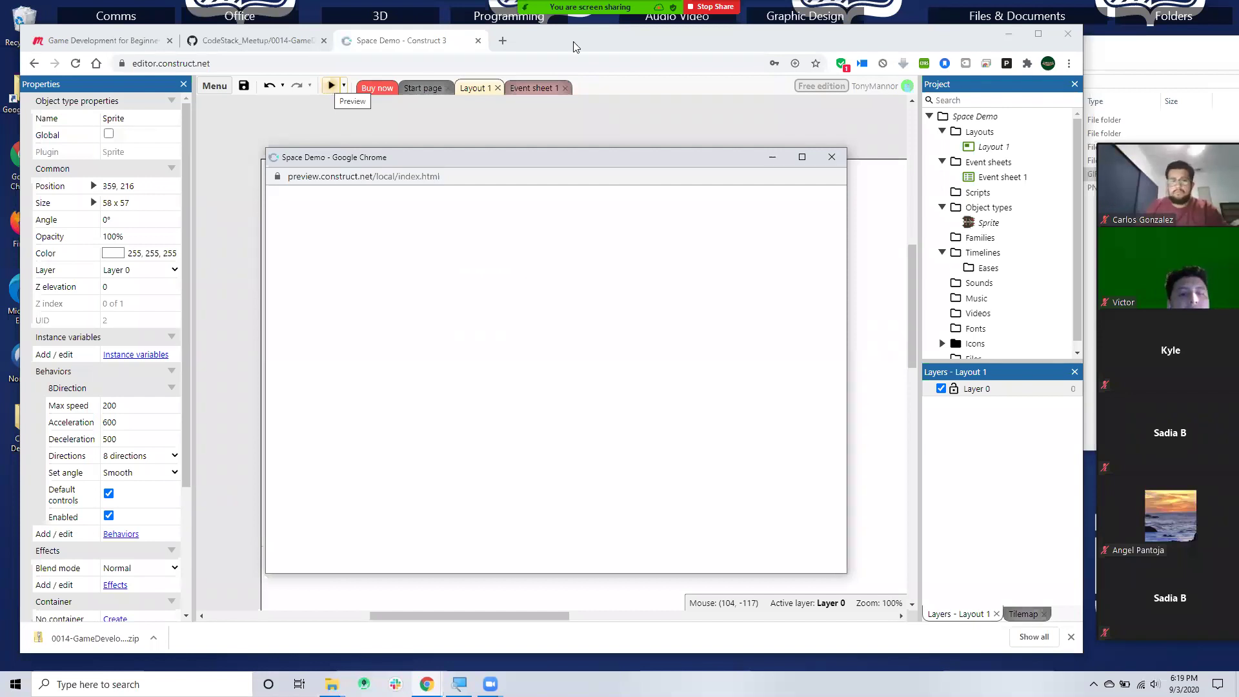
pyautogui.hotkey('ctrl', 'w')
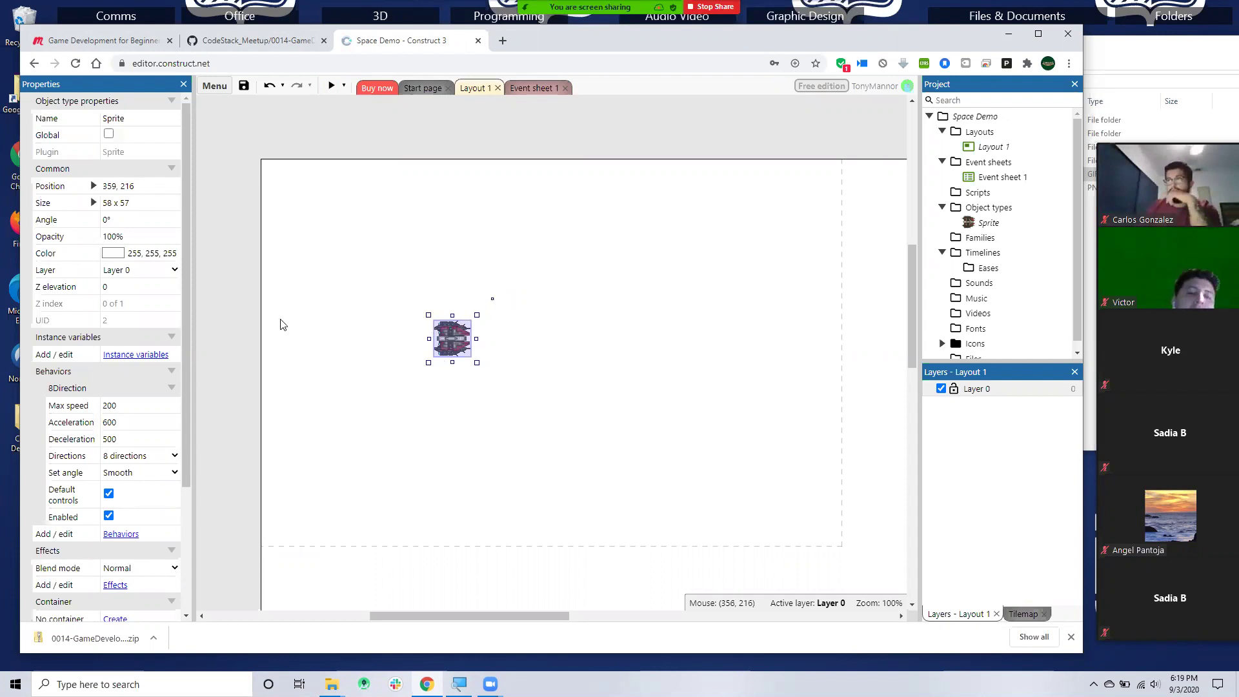
# - Move the ship image's origin point to its centre at 29, 29 and close the Animations Editor
pyautogui.doubleClick(441, 335)
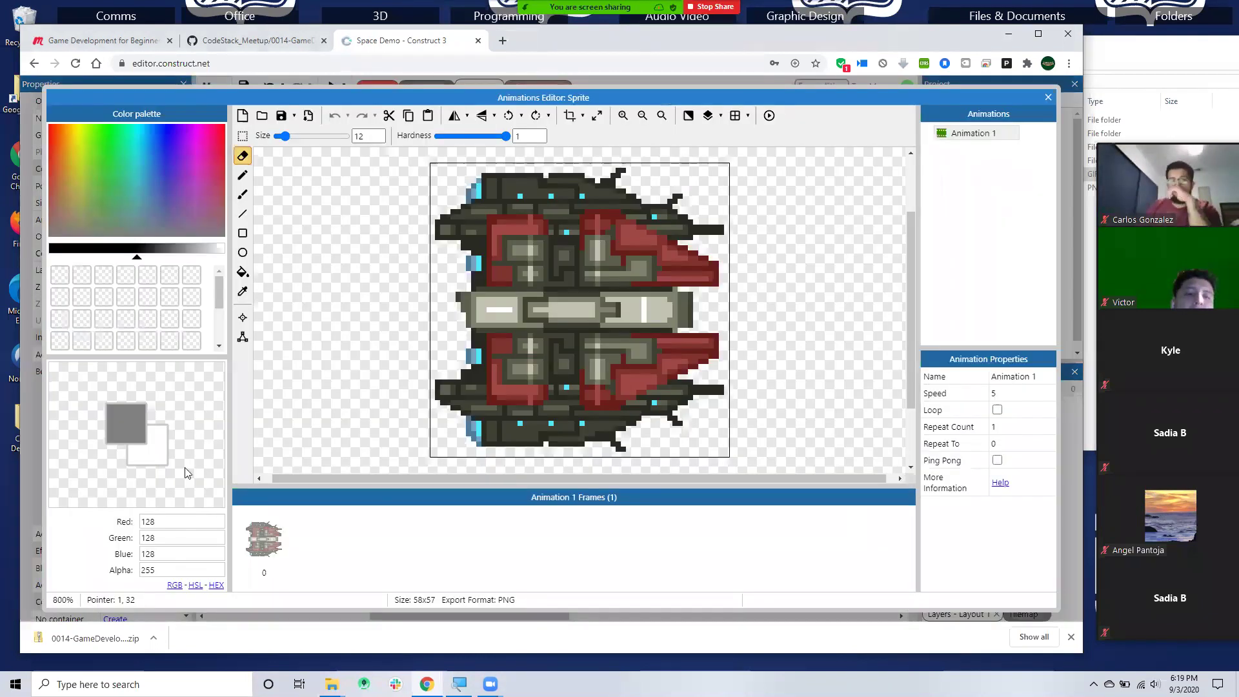
pyautogui.click(243, 319)
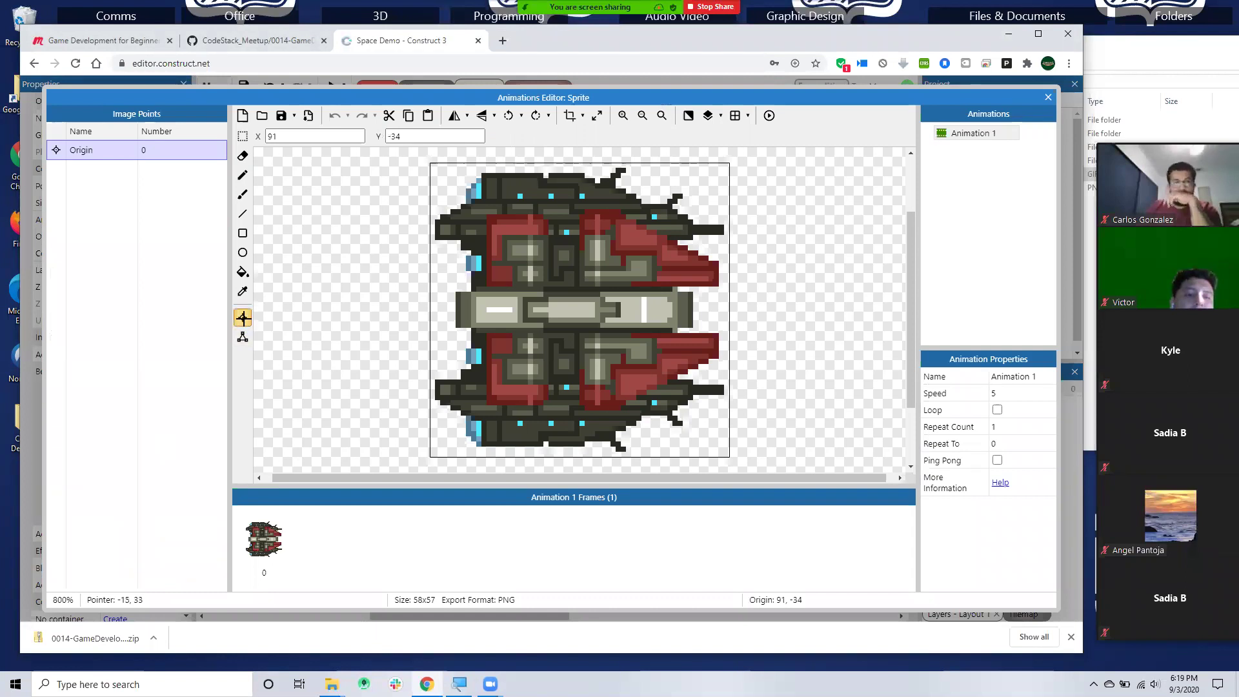
pyautogui.click(678, 313)
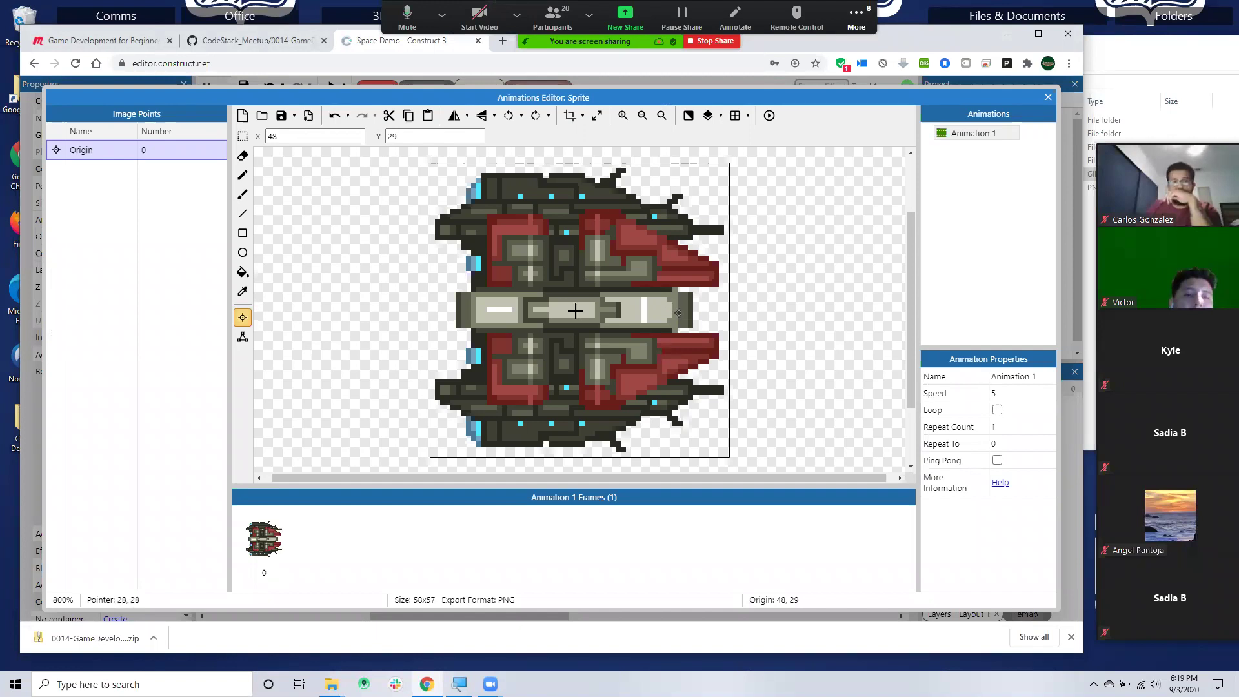
pyautogui.click(679, 306)
pyautogui.click(580, 312)
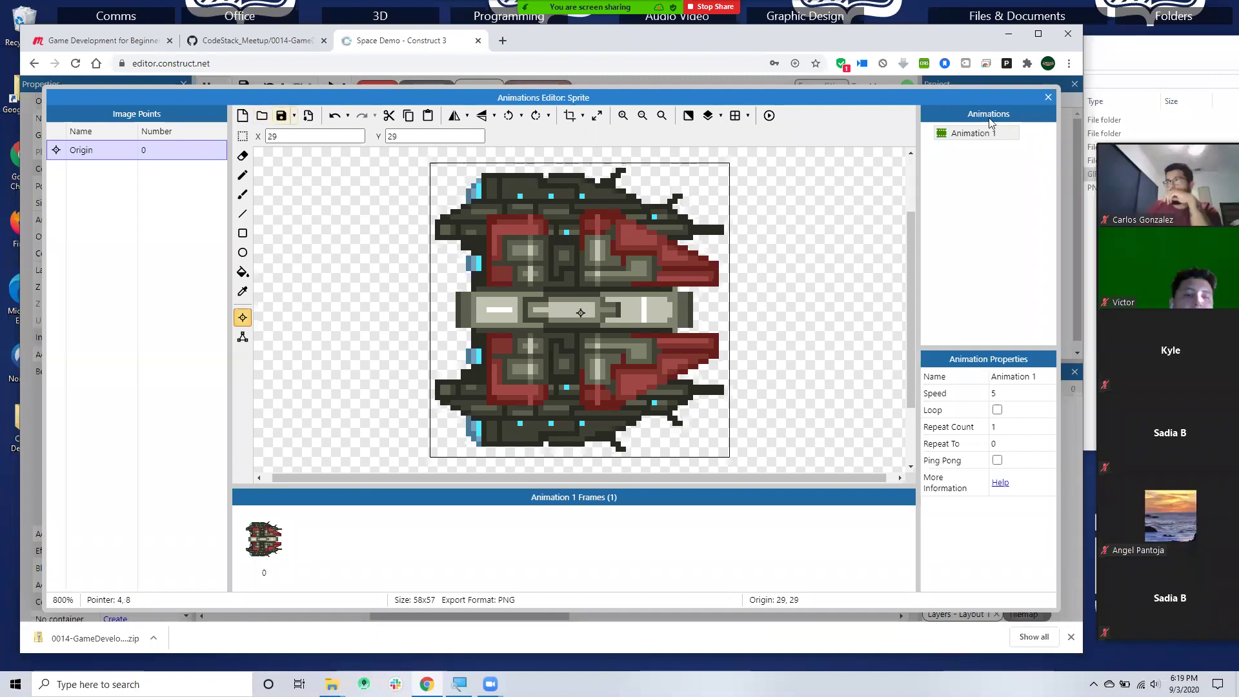
pyautogui.click(1048, 97)
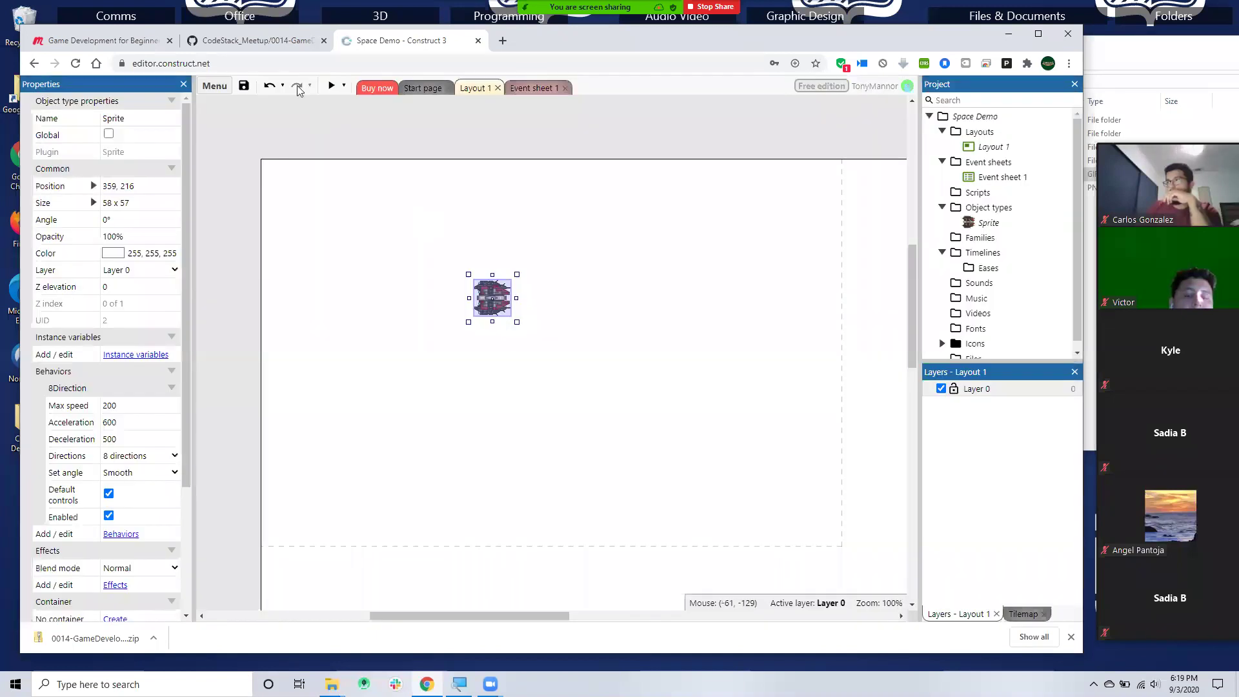
# - Test in a preview how the ship turns around its centred origin while steering in all directions, and close the preview
pyautogui.click(331, 89)
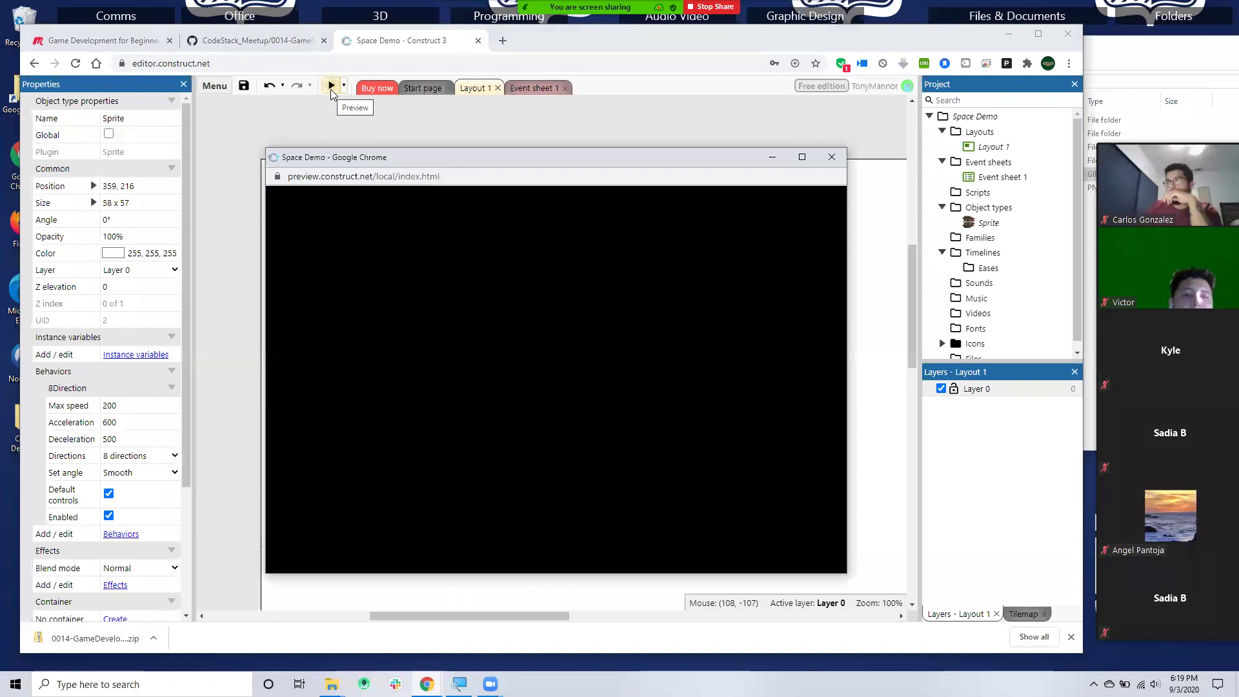
pyautogui.press('Right')
pyautogui.press('Down')
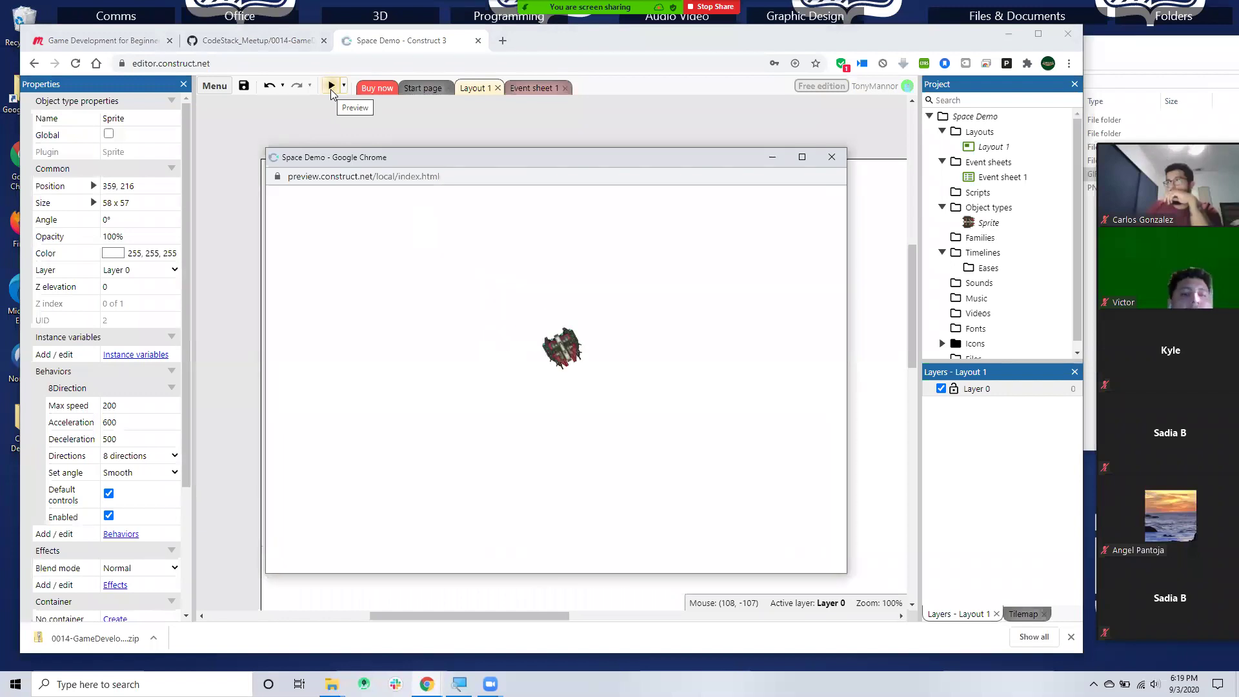
pyautogui.press('Left')
pyautogui.press('Up')
pyautogui.press('Right')
pyautogui.press('Right')
pyautogui.press('Down')
pyautogui.press('Left')
pyautogui.press('Up')
pyautogui.press('Up')
pyautogui.press('Right')
pyautogui.press('Down')
pyautogui.press('Left')
pyautogui.press('Up')
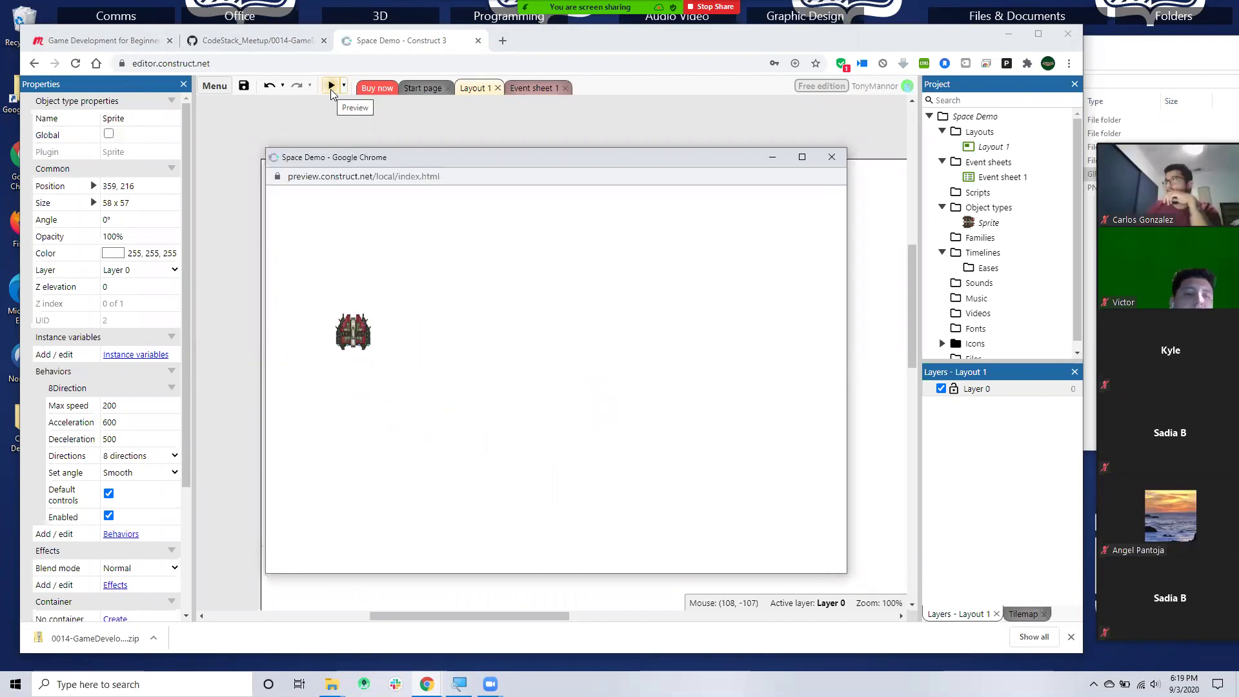
pyautogui.click(831, 157)
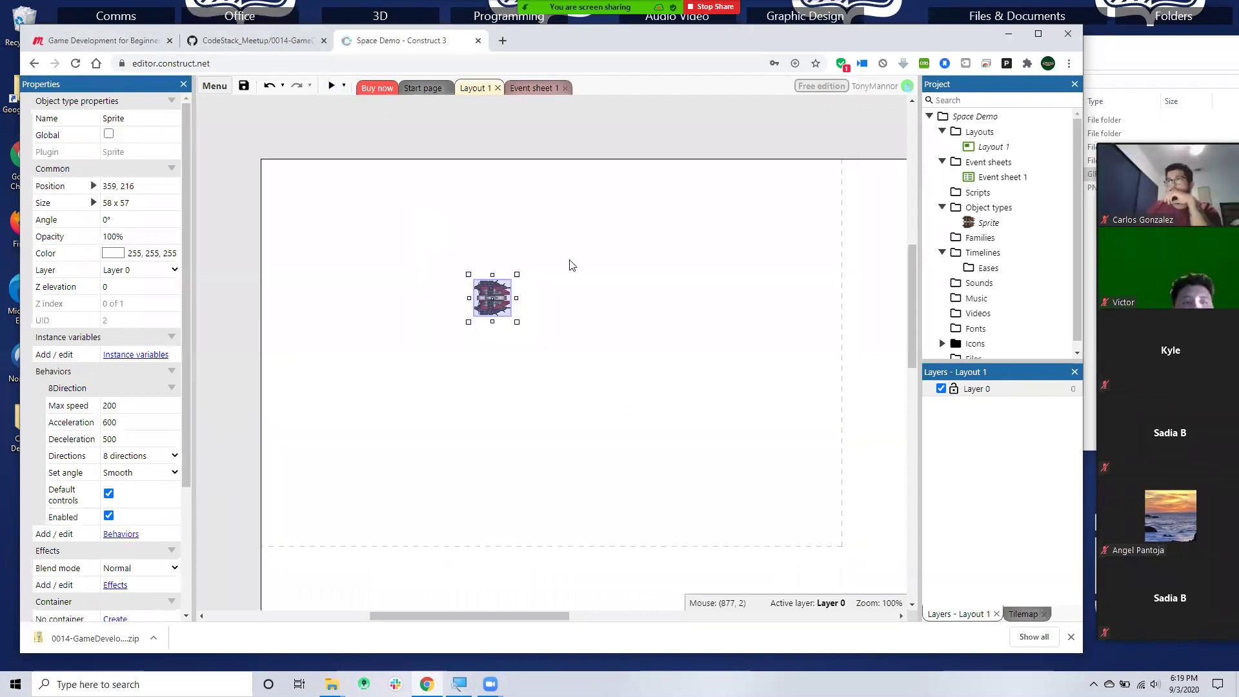
# - Restrict the ship's 8Direction behavior to Up & down and move the sprite near the left edge, to about 142, 307
pyautogui.click(174, 457)
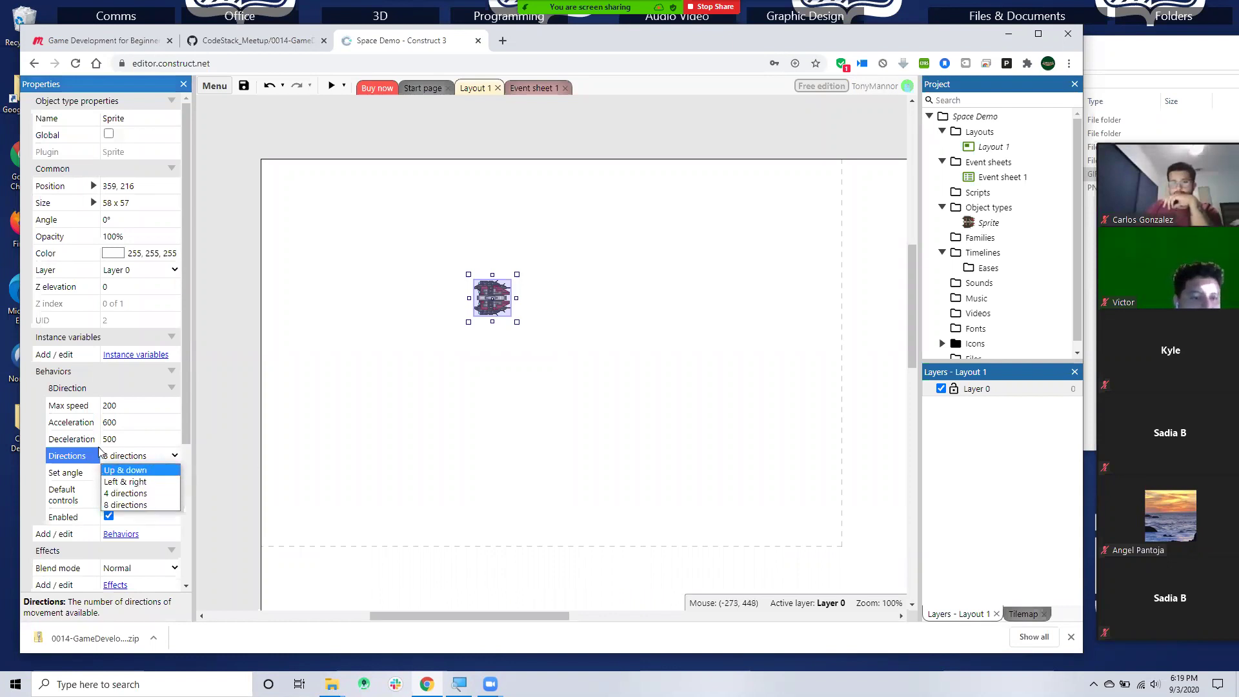
pyautogui.click(135, 476)
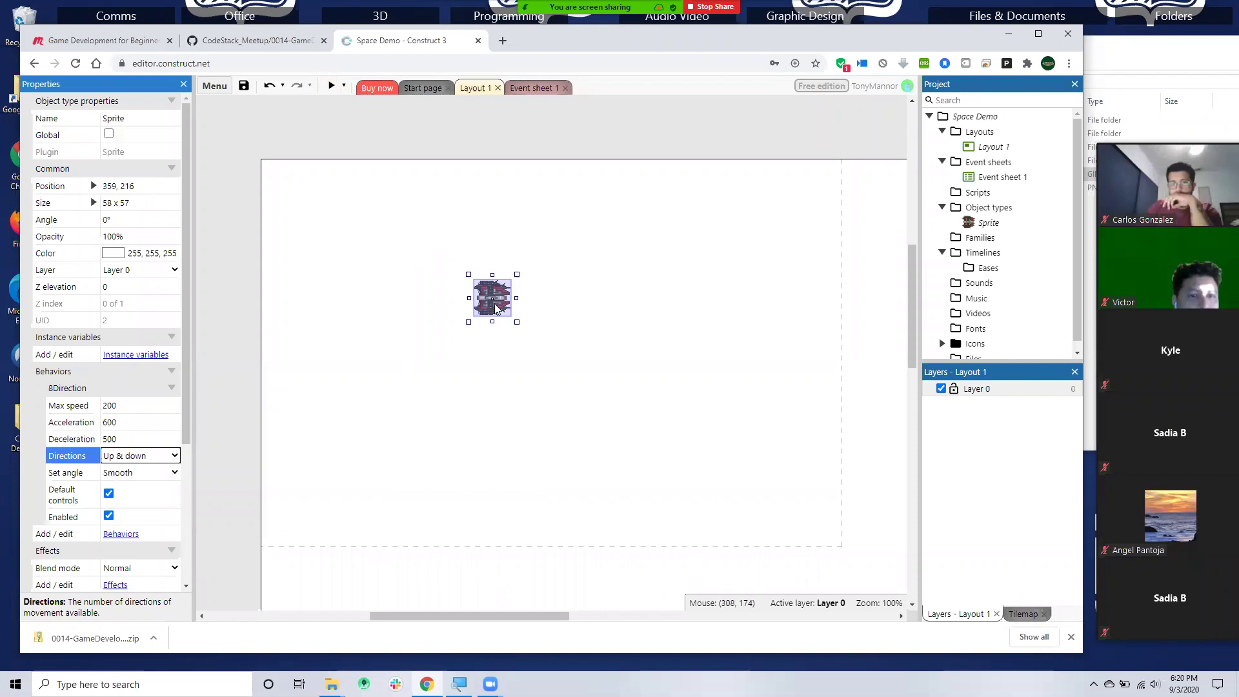
pyautogui.moveTo(504, 300); pyautogui.dragTo(364, 359)
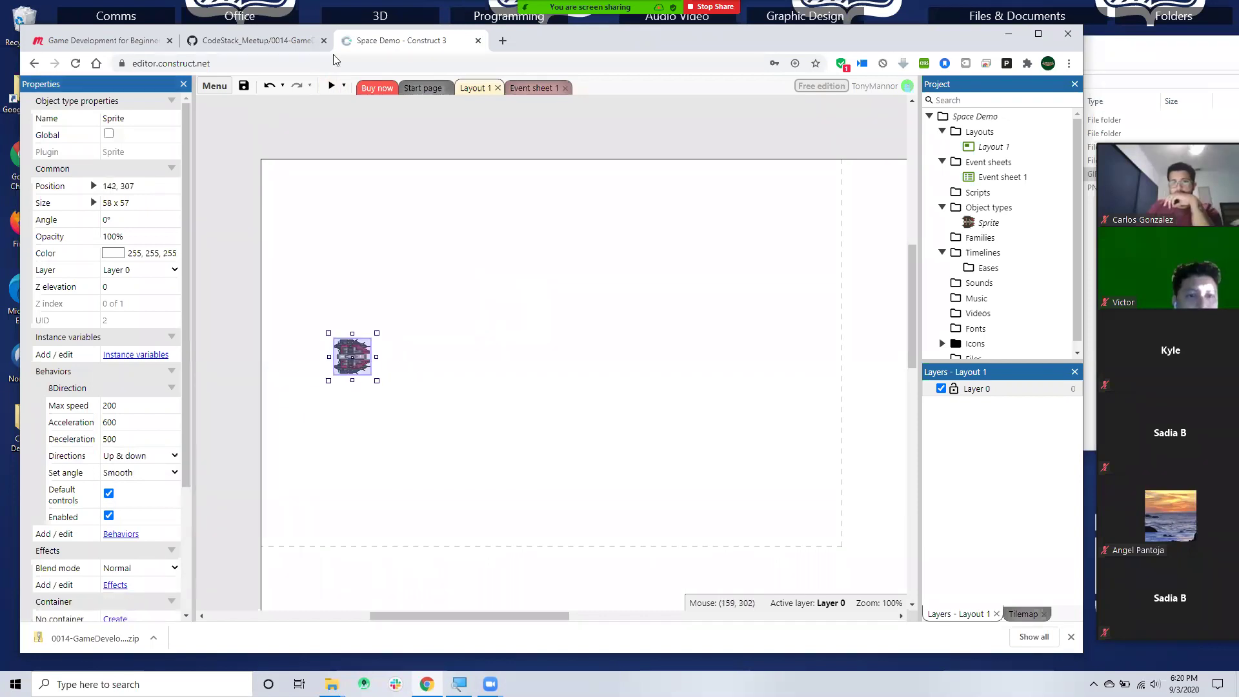
# - Test in a preview how the ship turns while flying up and down, and close the preview
pyautogui.click(331, 87)
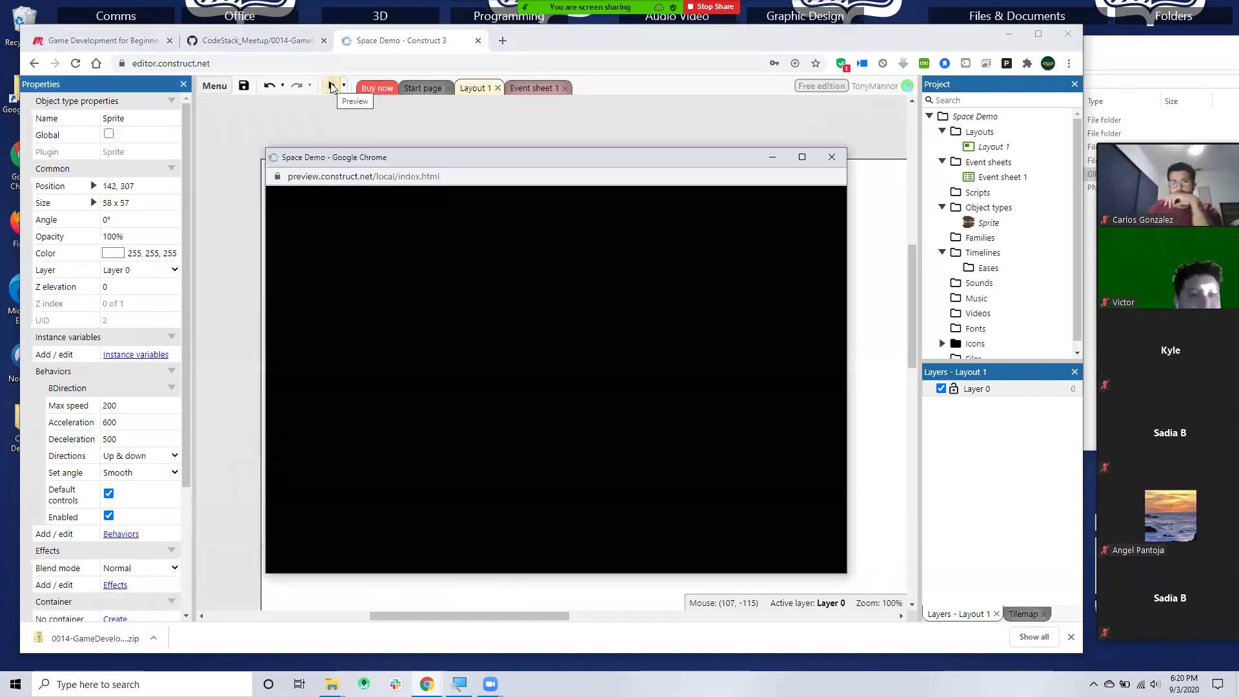
pyautogui.press('Up')
pyautogui.press('Down')
pyautogui.press('Up')
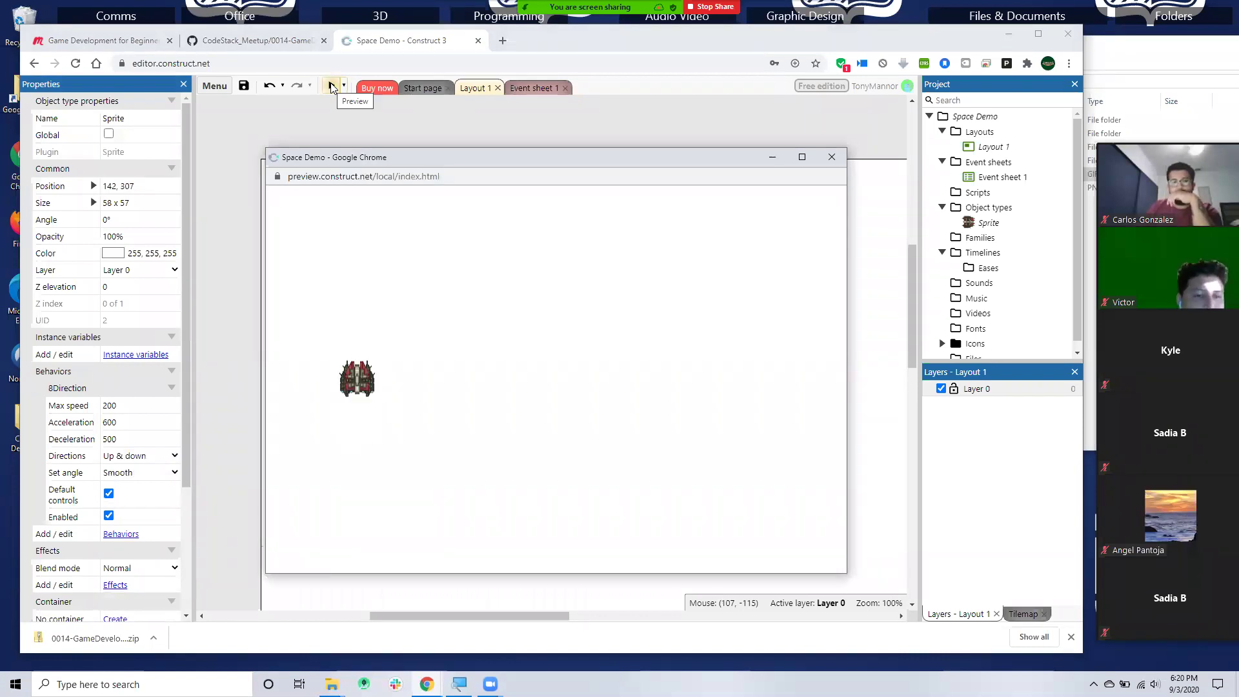
pyautogui.press('Down')
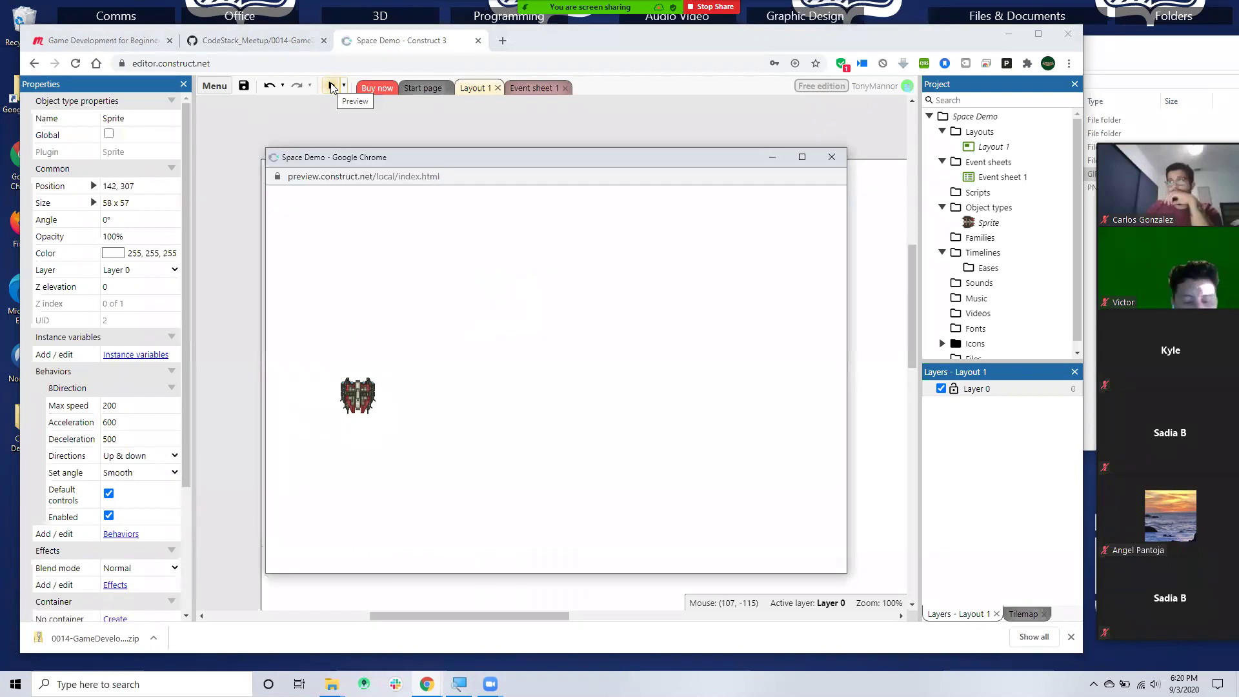
pyautogui.press('Up')
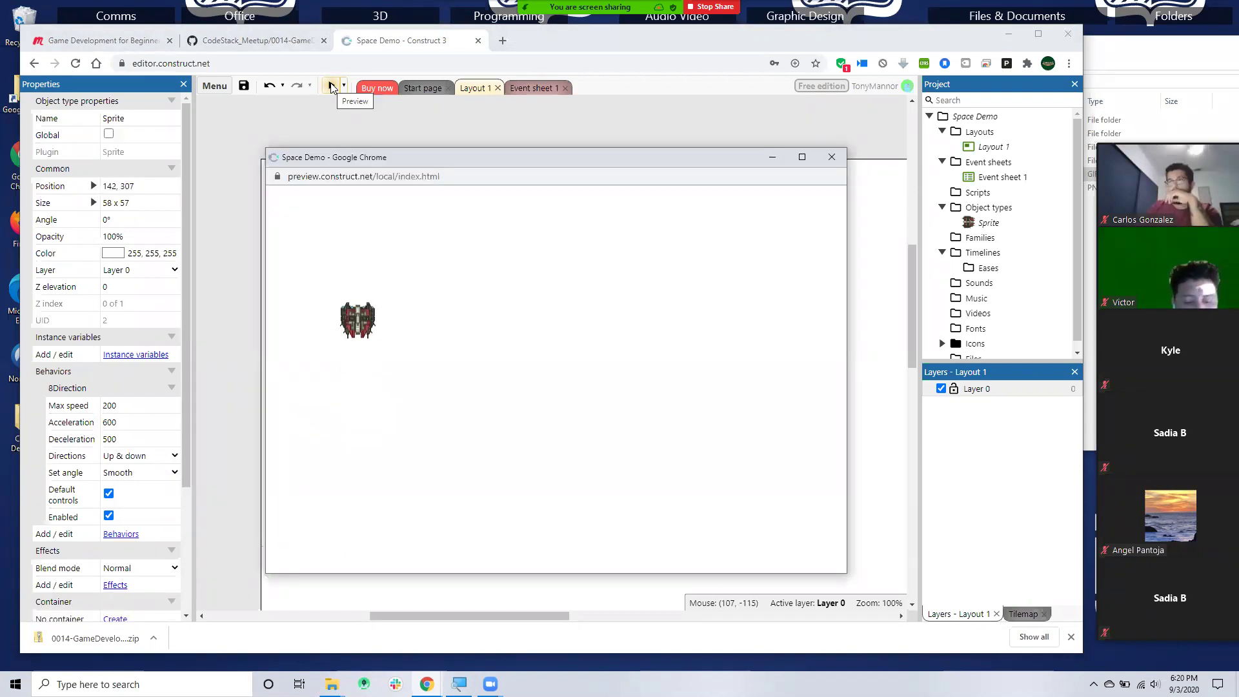
pyautogui.click(829, 158)
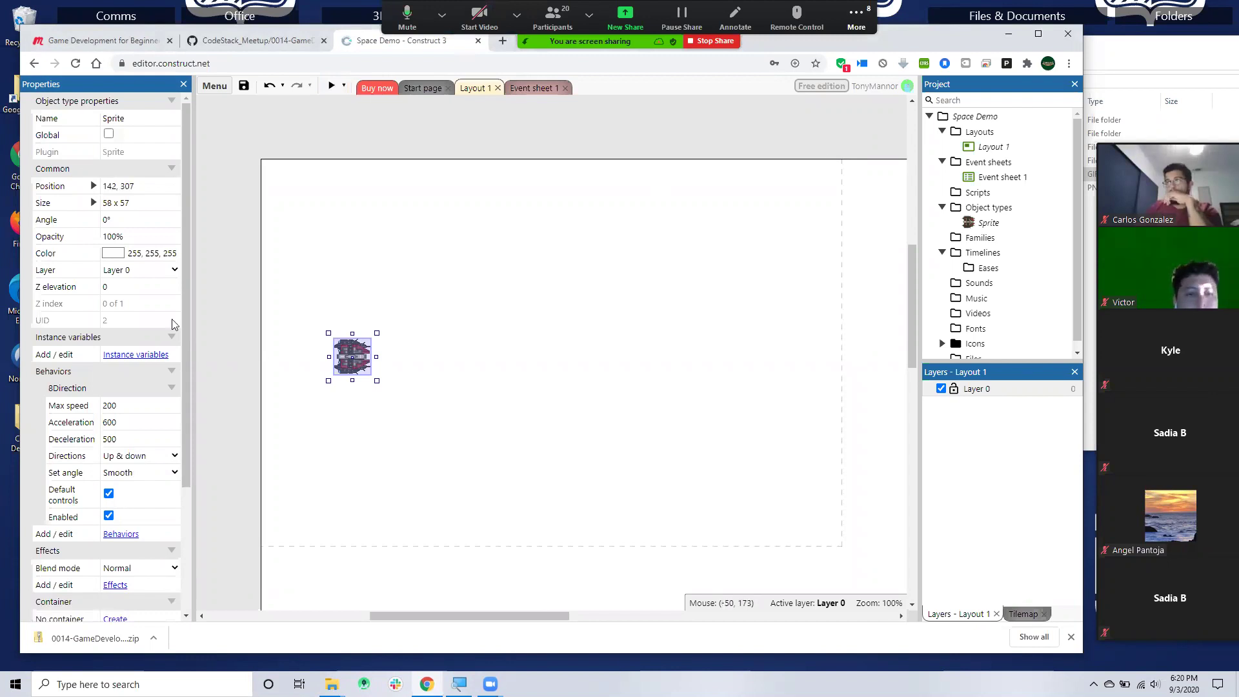
# - Set the ship's 8Direction Set angle option to No and test its up-and-down flight in a preview
pyautogui.click(174, 475)
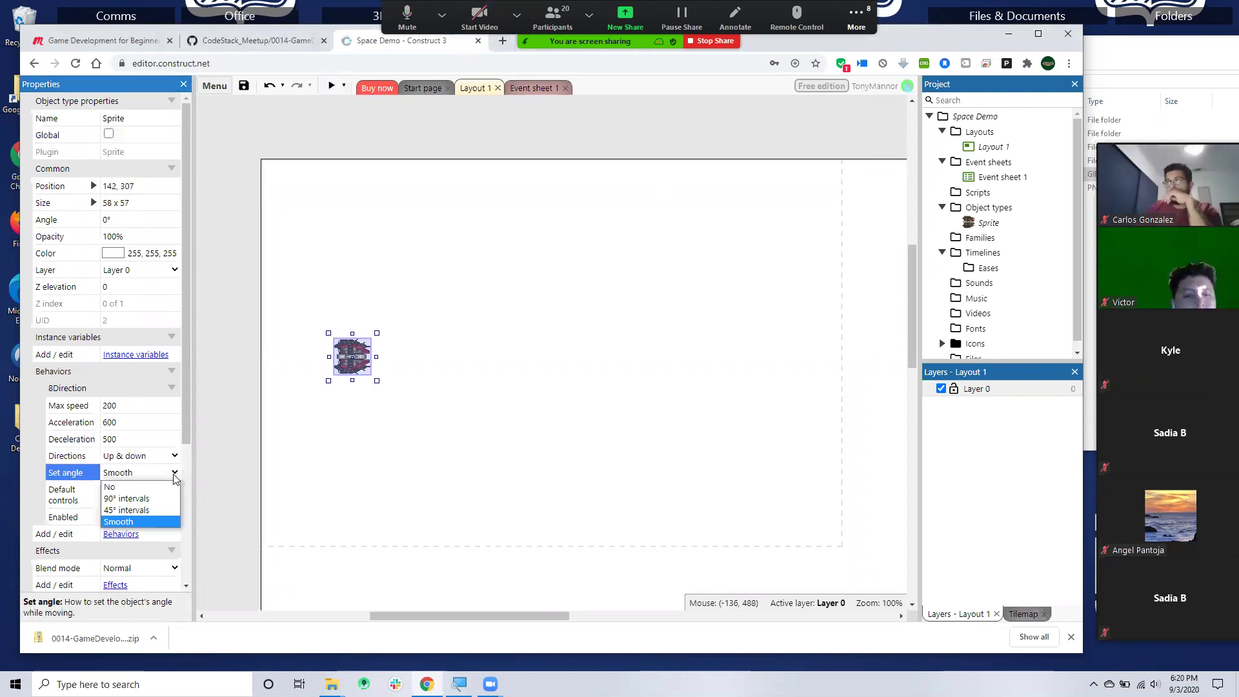
pyautogui.click(119, 489)
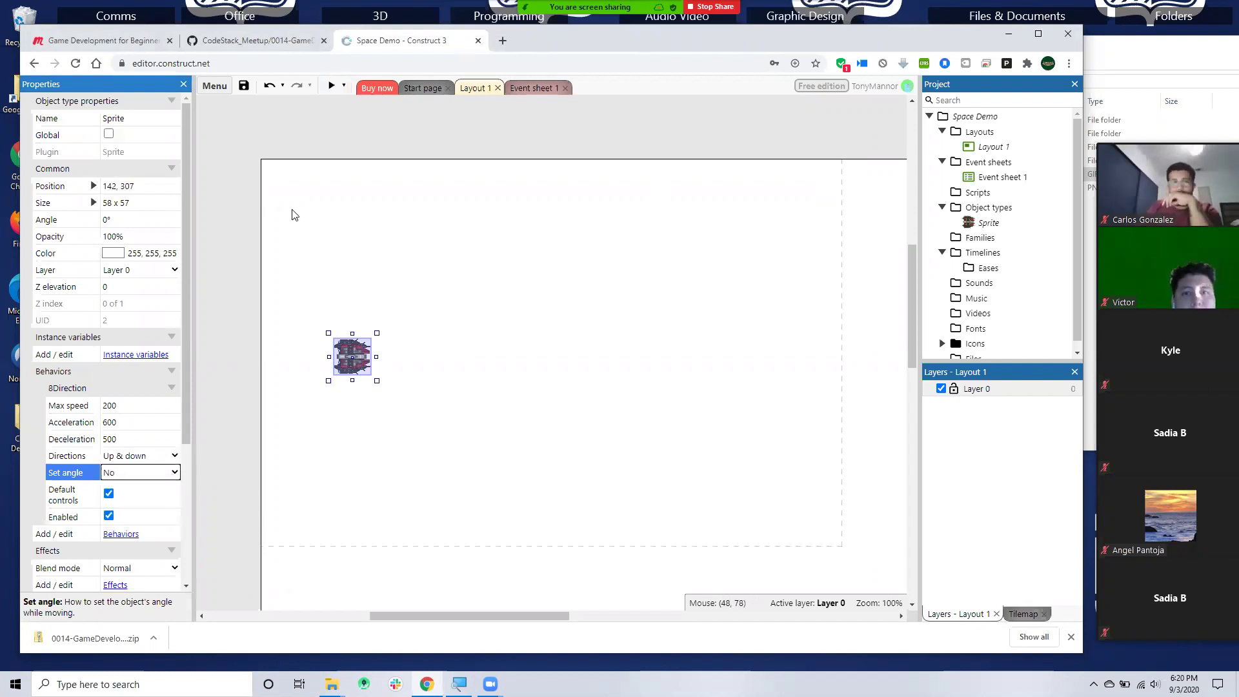
pyautogui.click(330, 87)
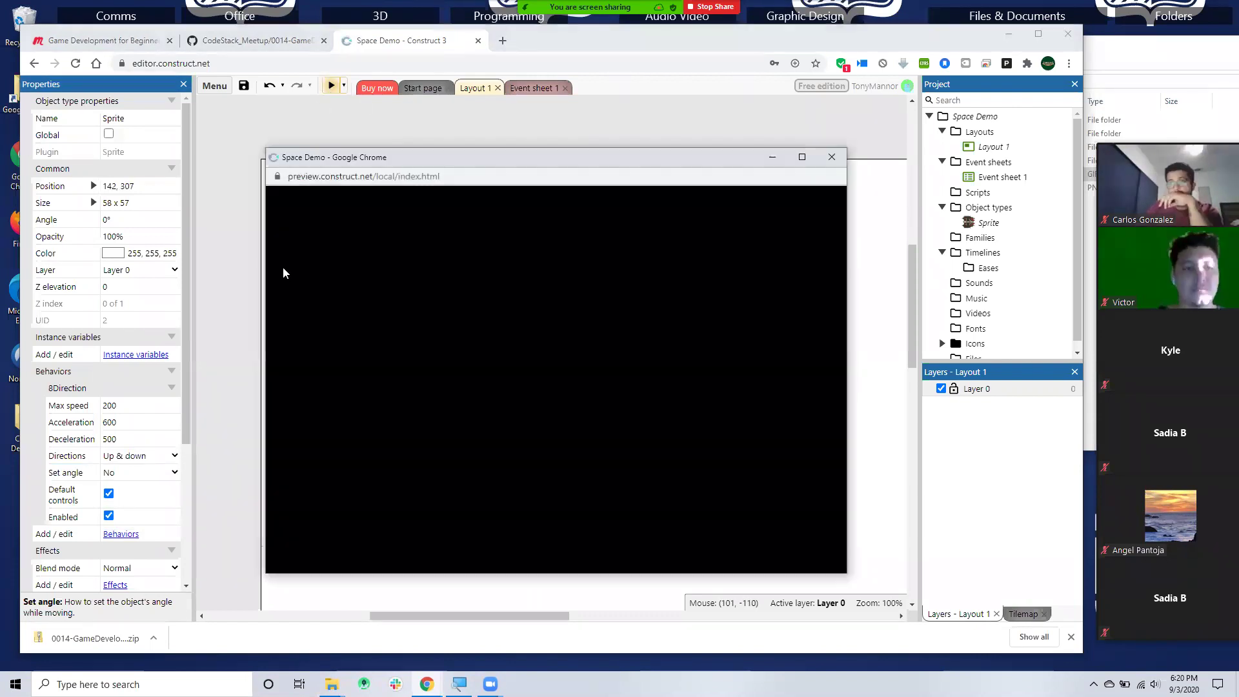
pyautogui.press('Up')
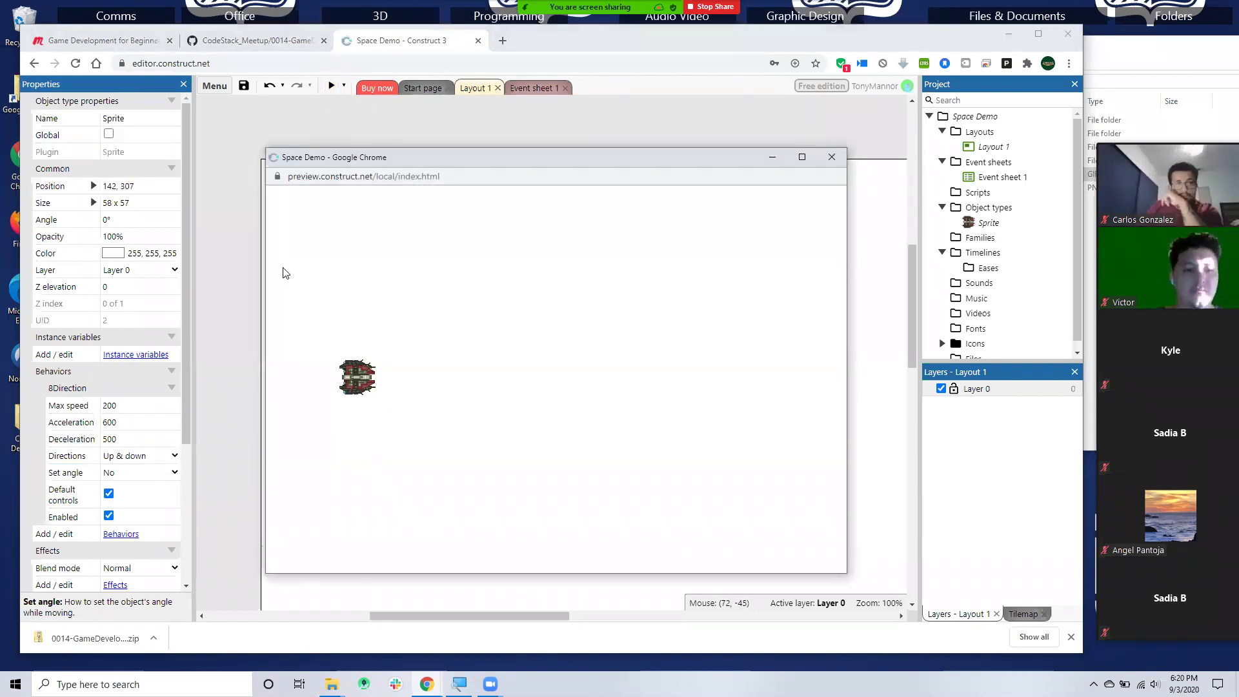
pyautogui.press('Down')
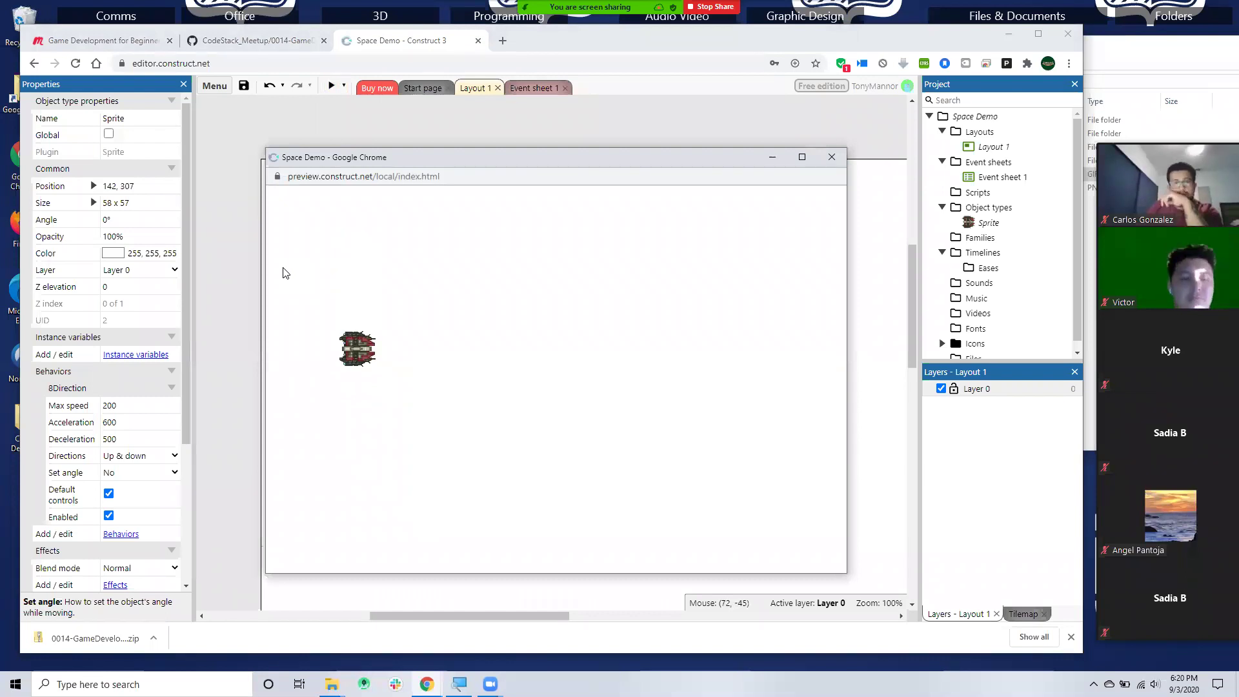
pyautogui.press('Up')
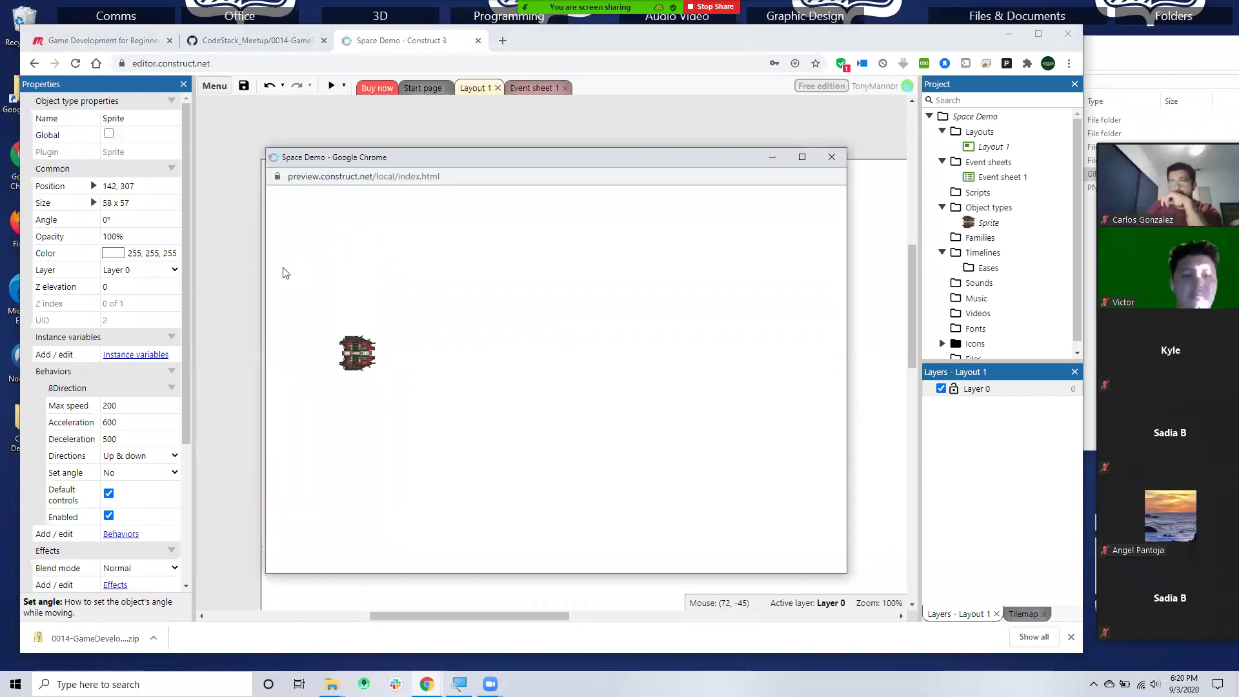
pyautogui.press('Down')
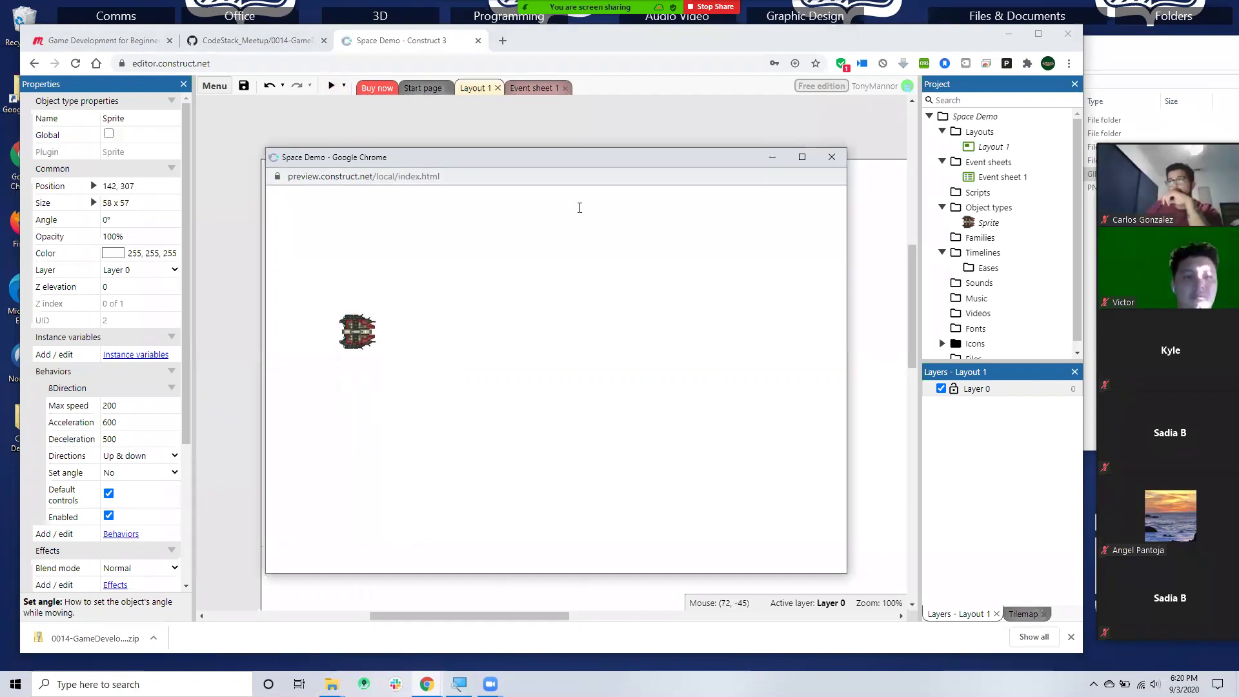
pyautogui.click(832, 157)
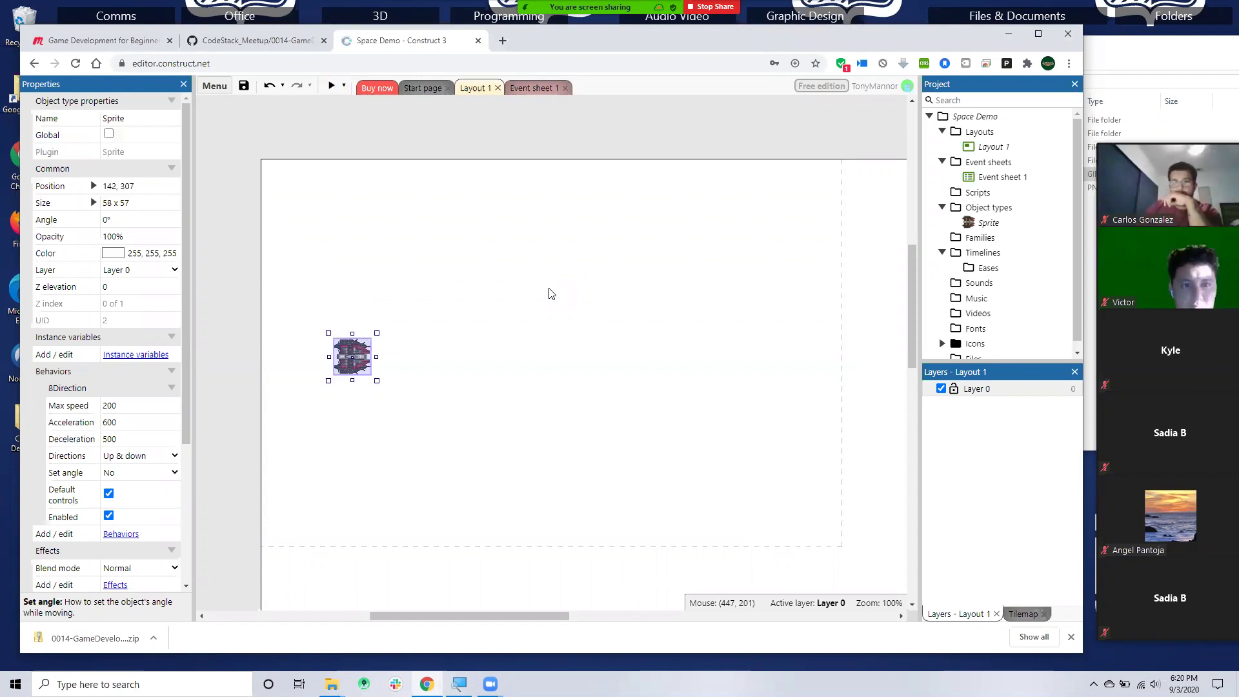
# - Insert a new Sprite object in the empty area ahead of the ship, at about 581, 285
pyautogui.click(645, 316)
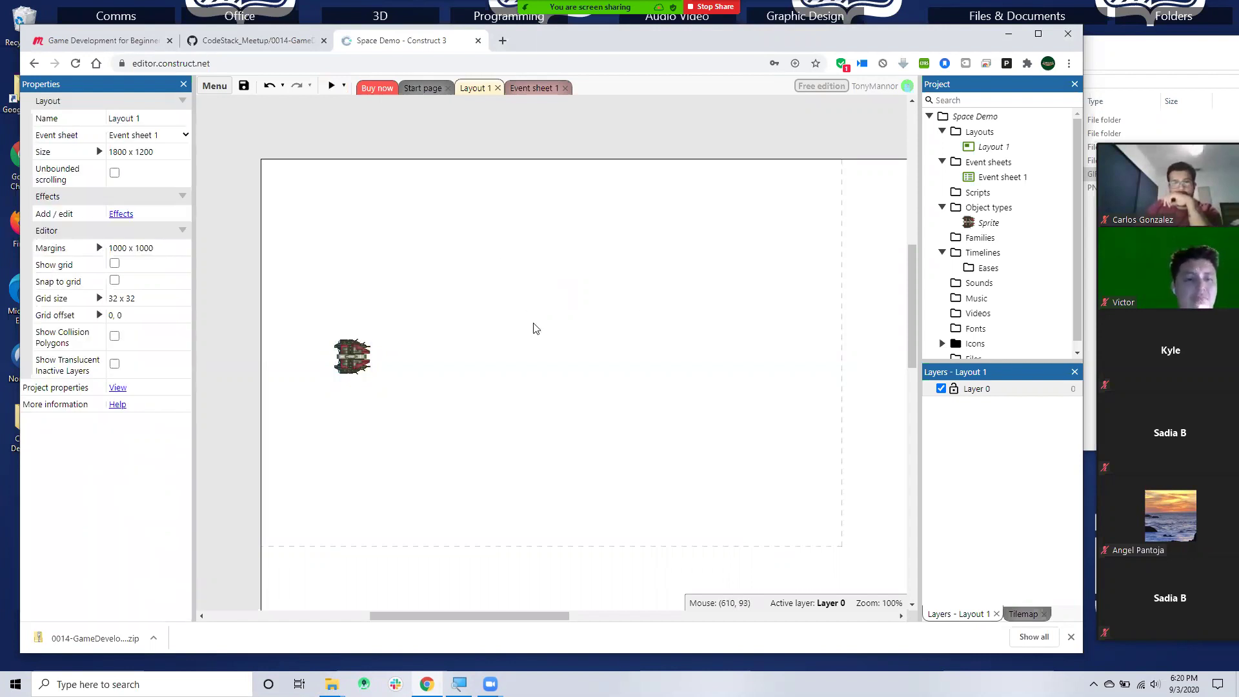
pyautogui.doubleClick(660, 330)
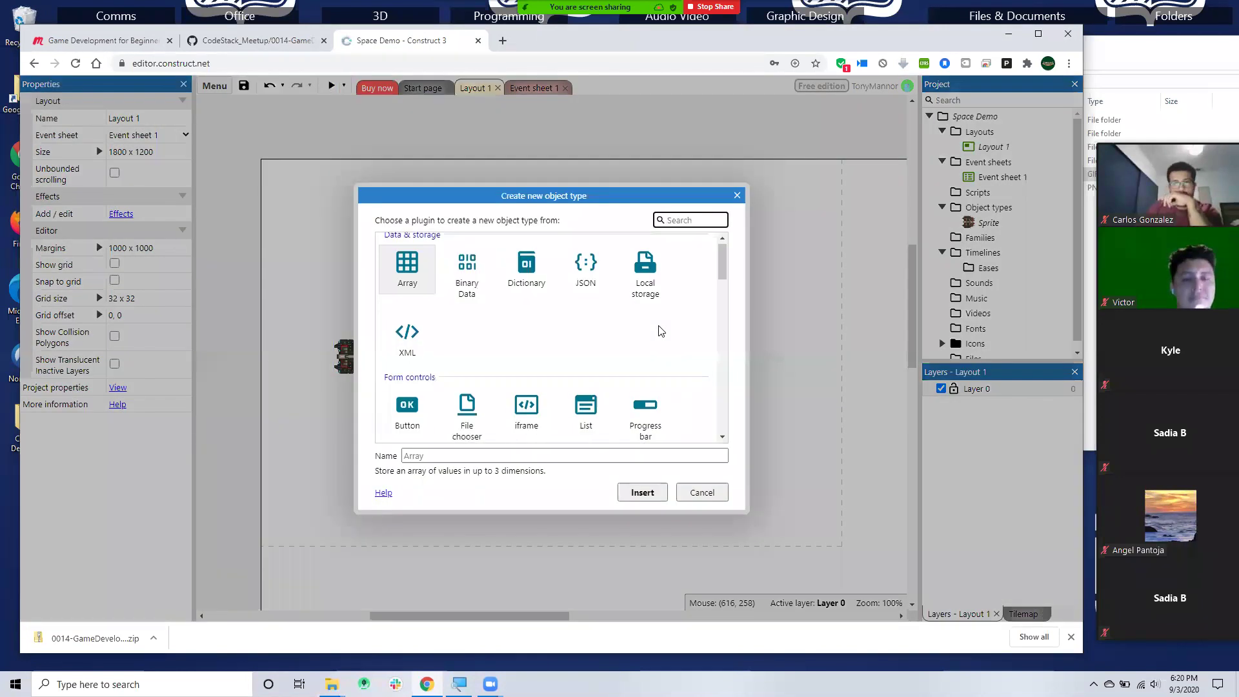
pyautogui.scroll(-5, 658, 329)
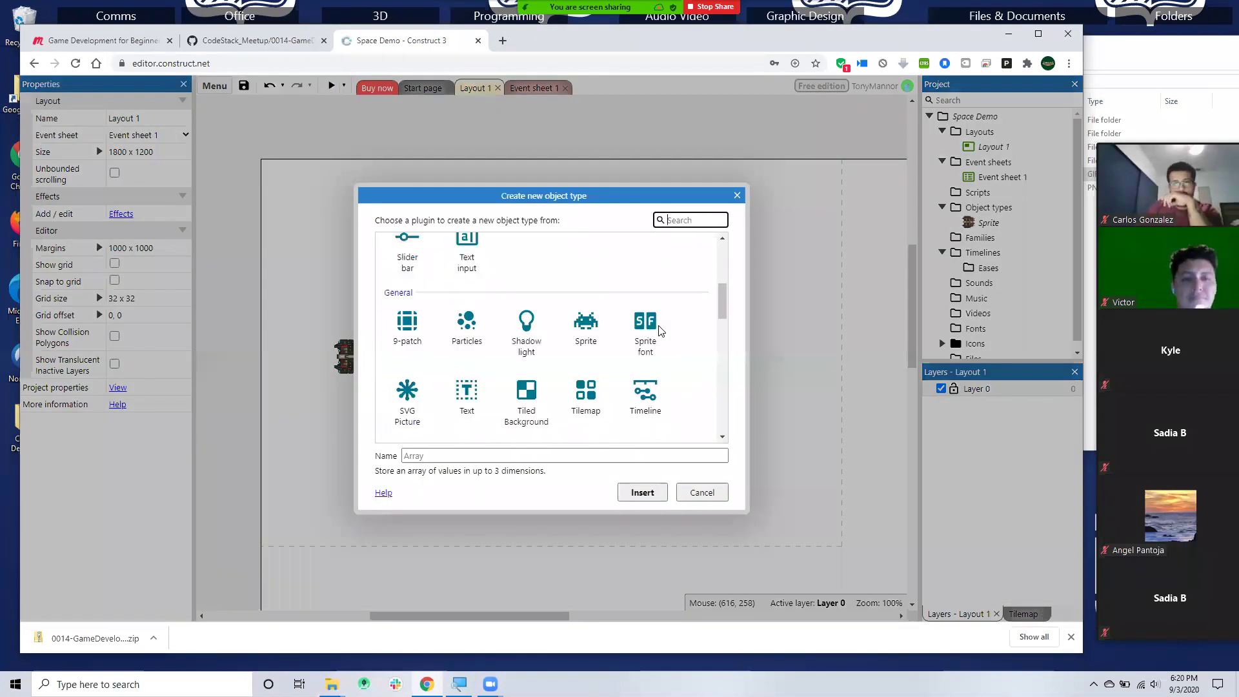
pyautogui.click(586, 309)
pyautogui.click(642, 492)
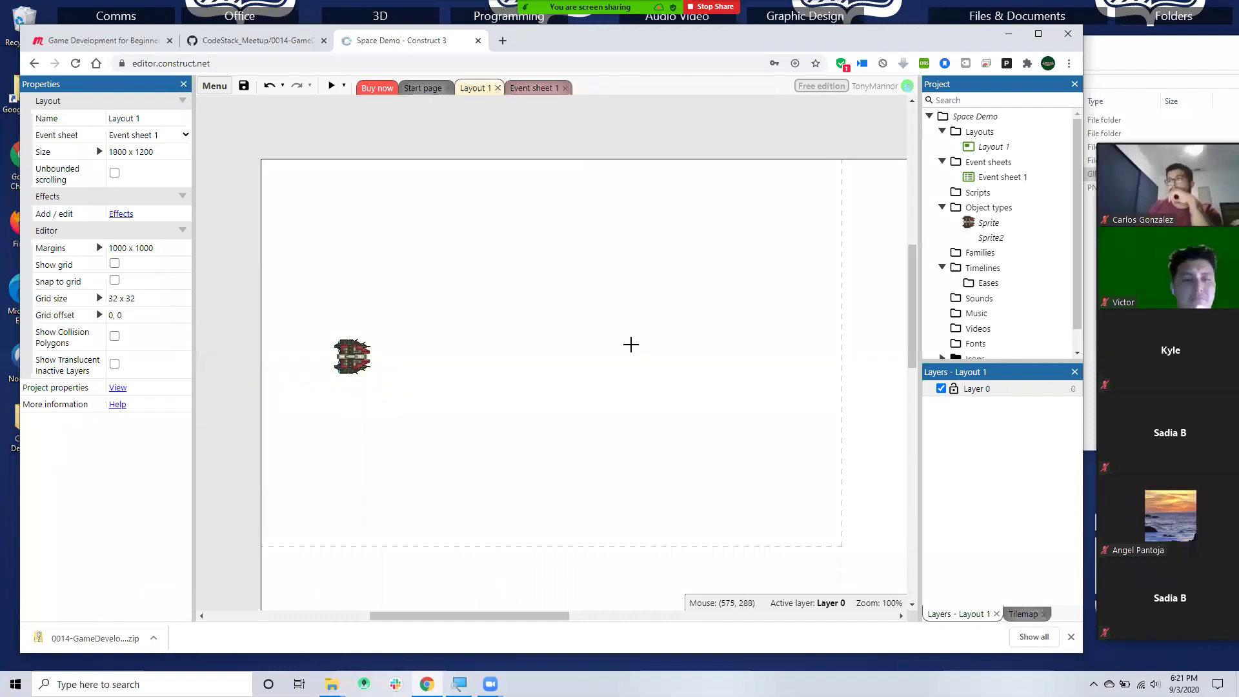
pyautogui.click(632, 342)
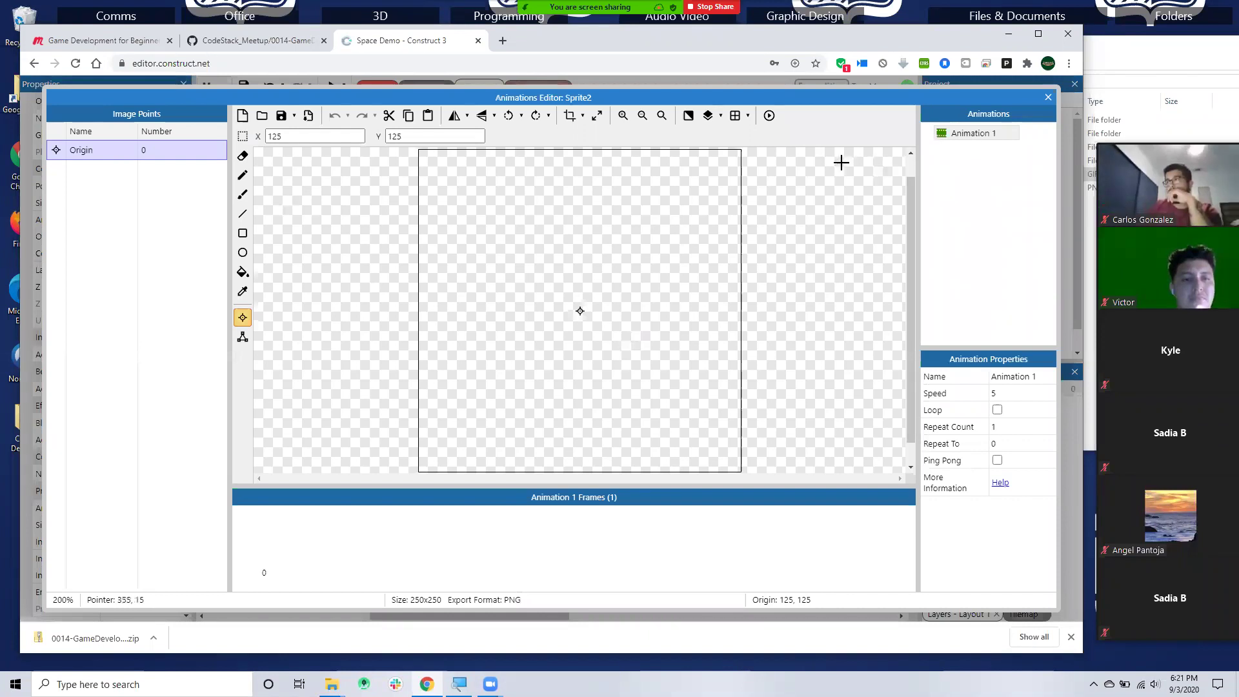
# - Browse for image files to load and look through the Asteroid-A-10-59 folder inside Construct-Meetup-Game-Assets on the Desktop
pyautogui.click(260, 118)
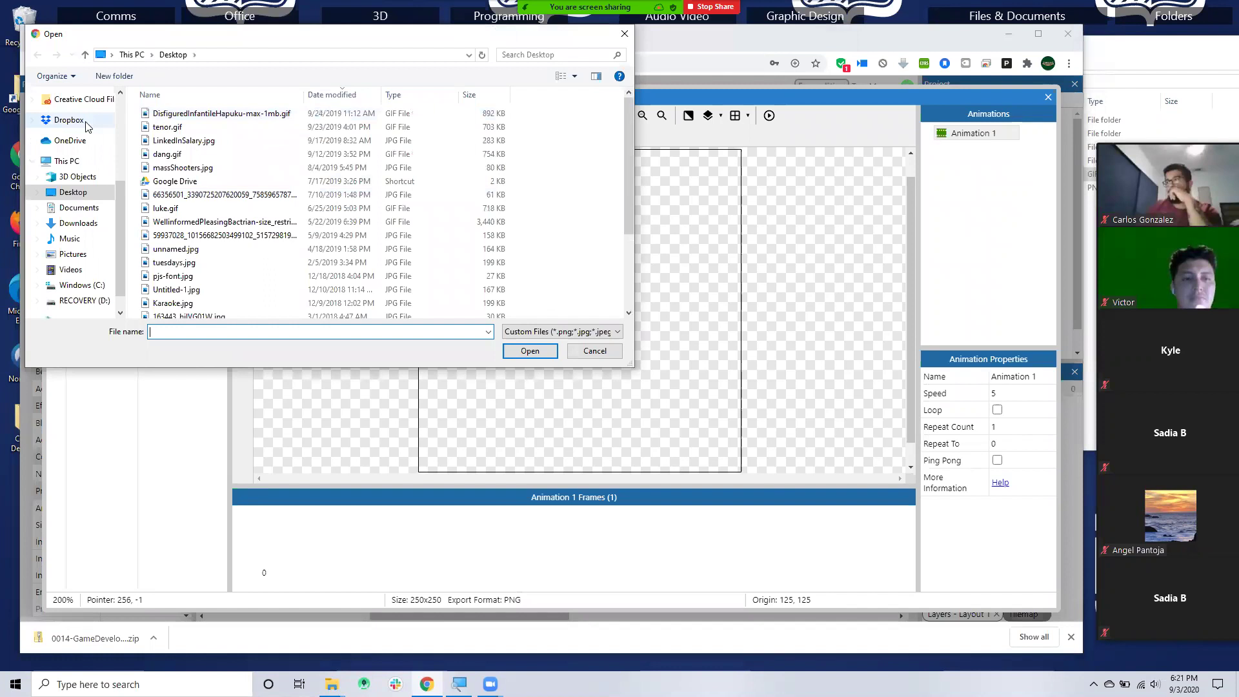
pyautogui.scroll(-3, 206, 143)
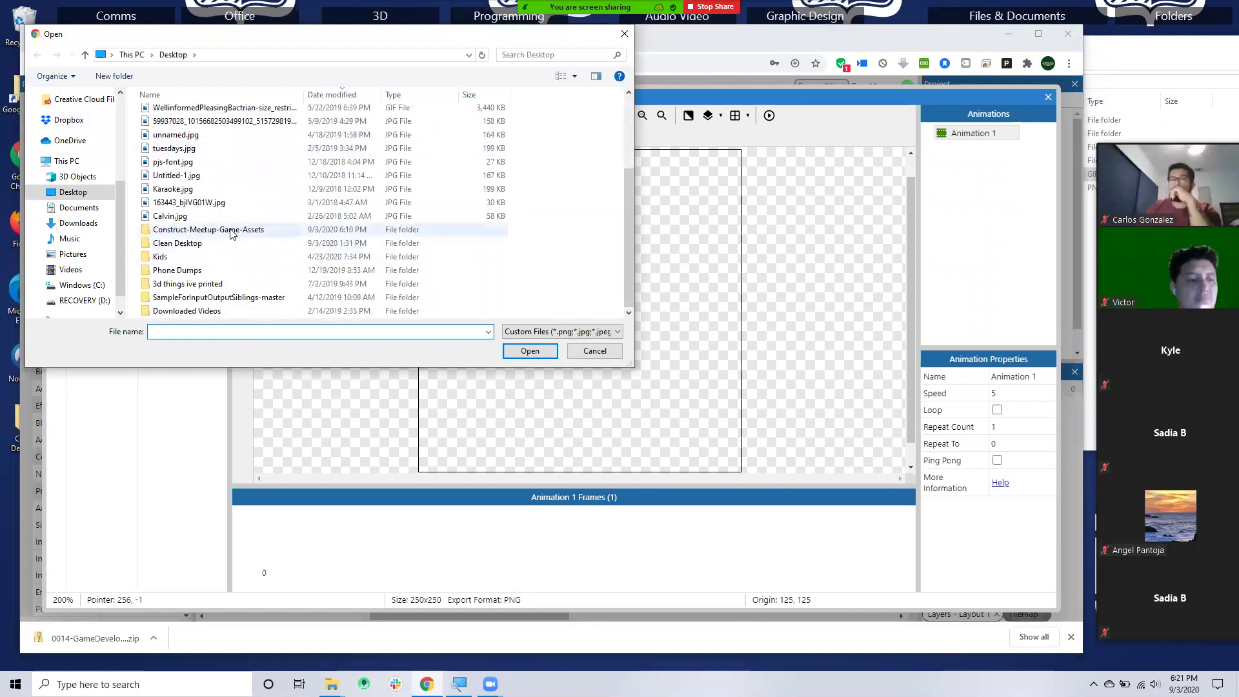
pyautogui.doubleClick(231, 230)
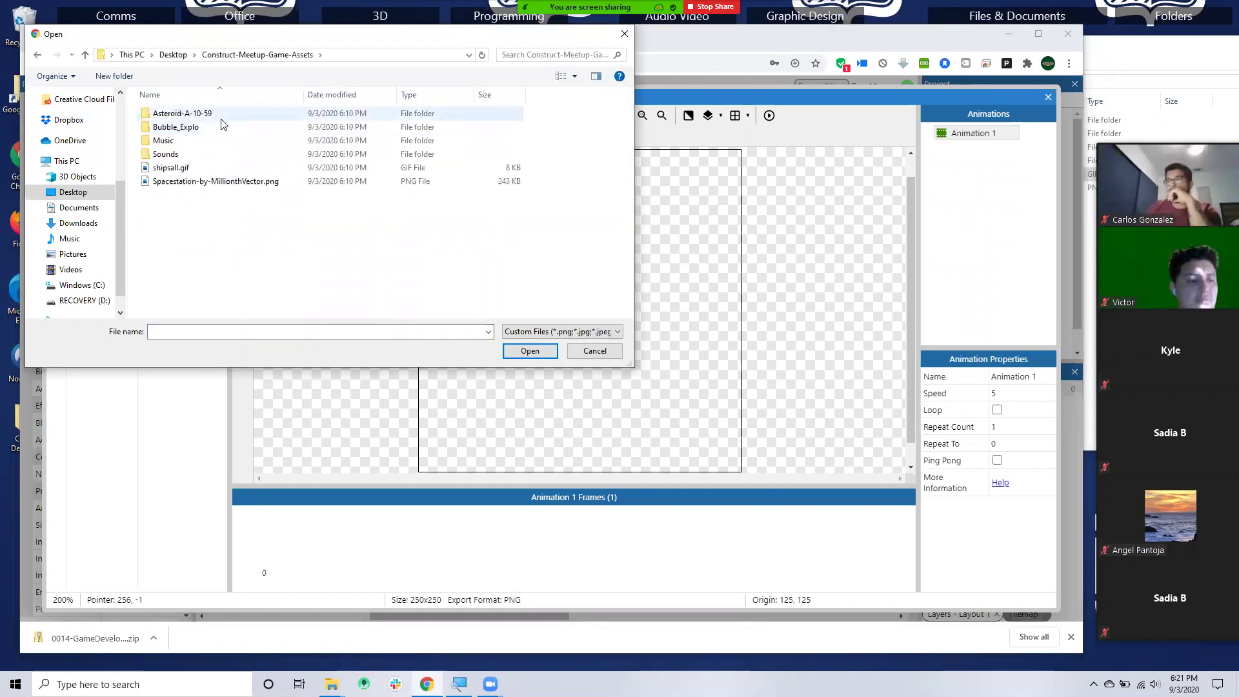
pyautogui.click(172, 116)
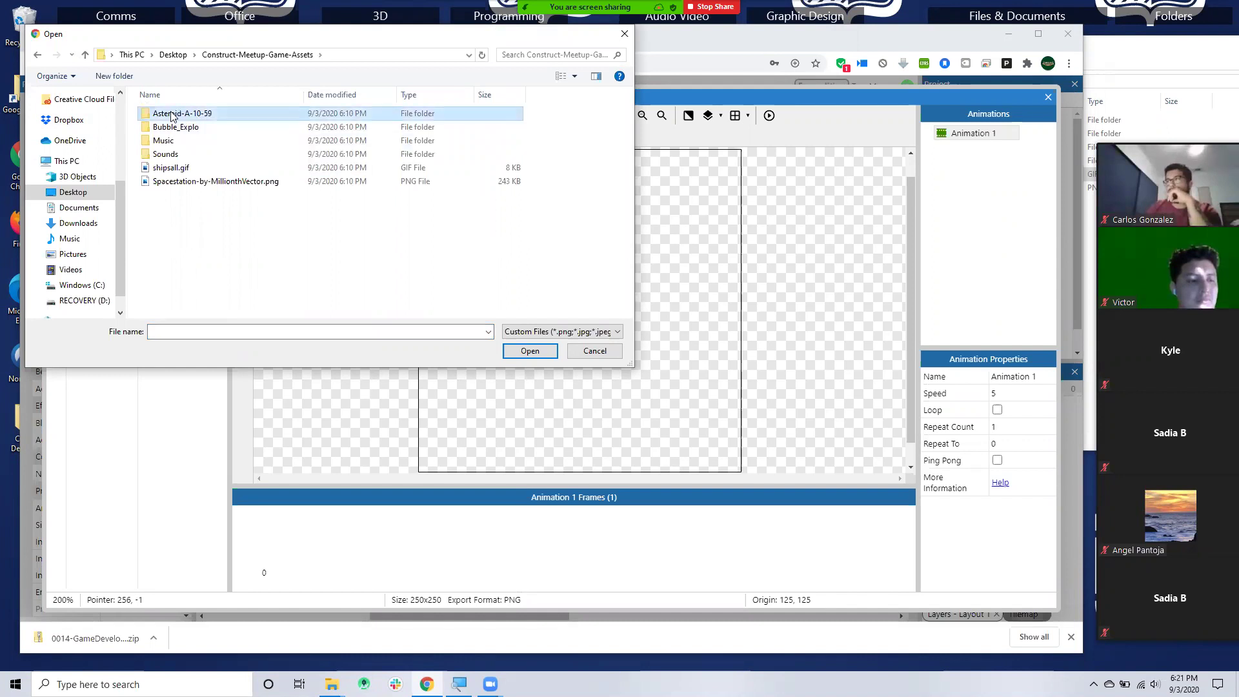
pyautogui.doubleClick(171, 116)
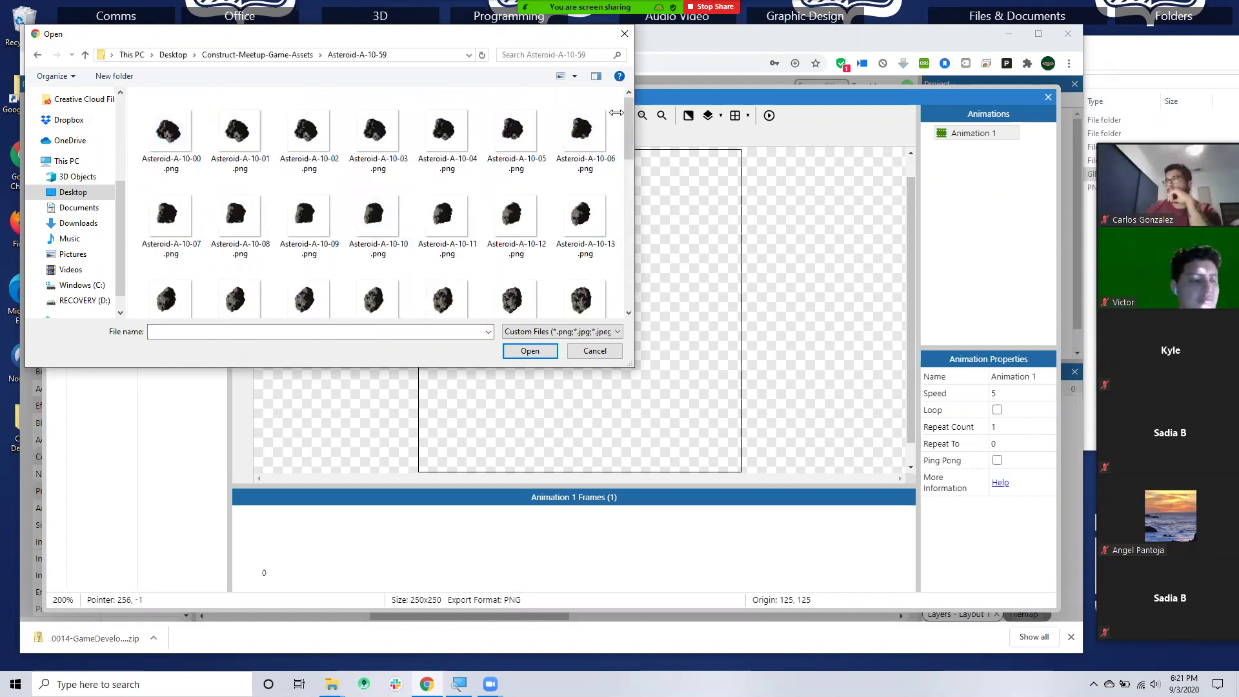
pyautogui.moveTo(630, 120); pyautogui.dragTo(634, 280)
pyautogui.moveTo(624, 246); pyautogui.dragTo(620, 106)
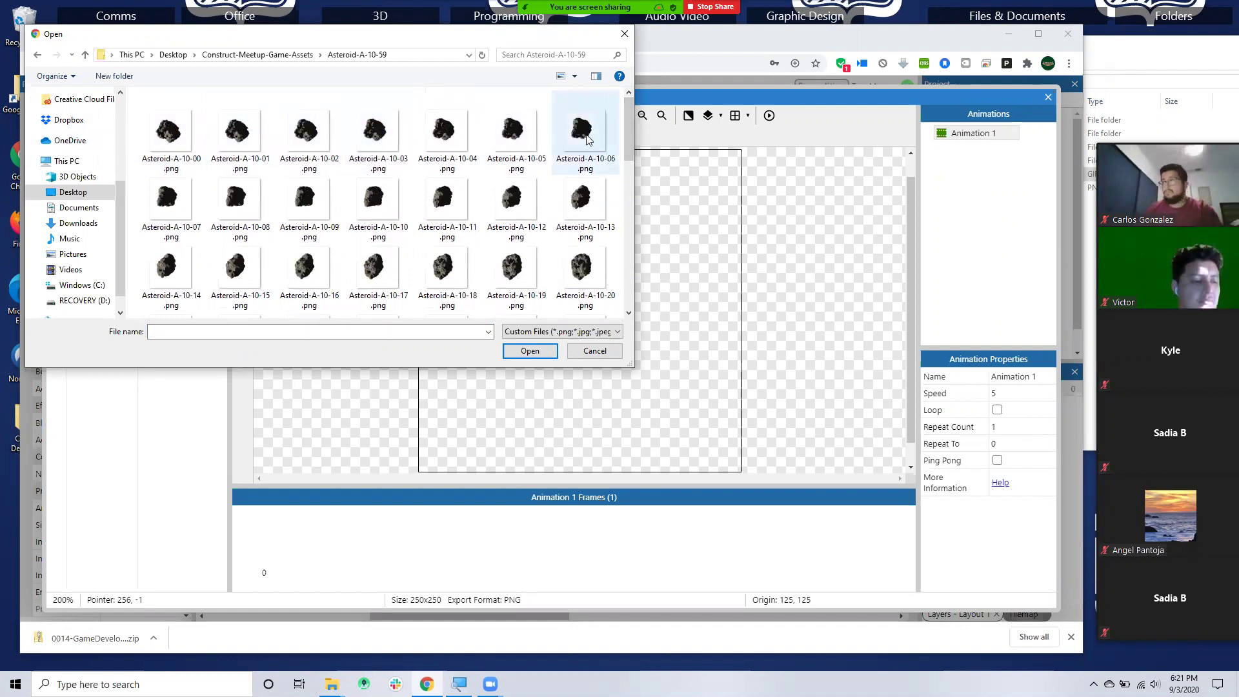
pyautogui.moveTo(629, 122); pyautogui.dragTo(618, 275)
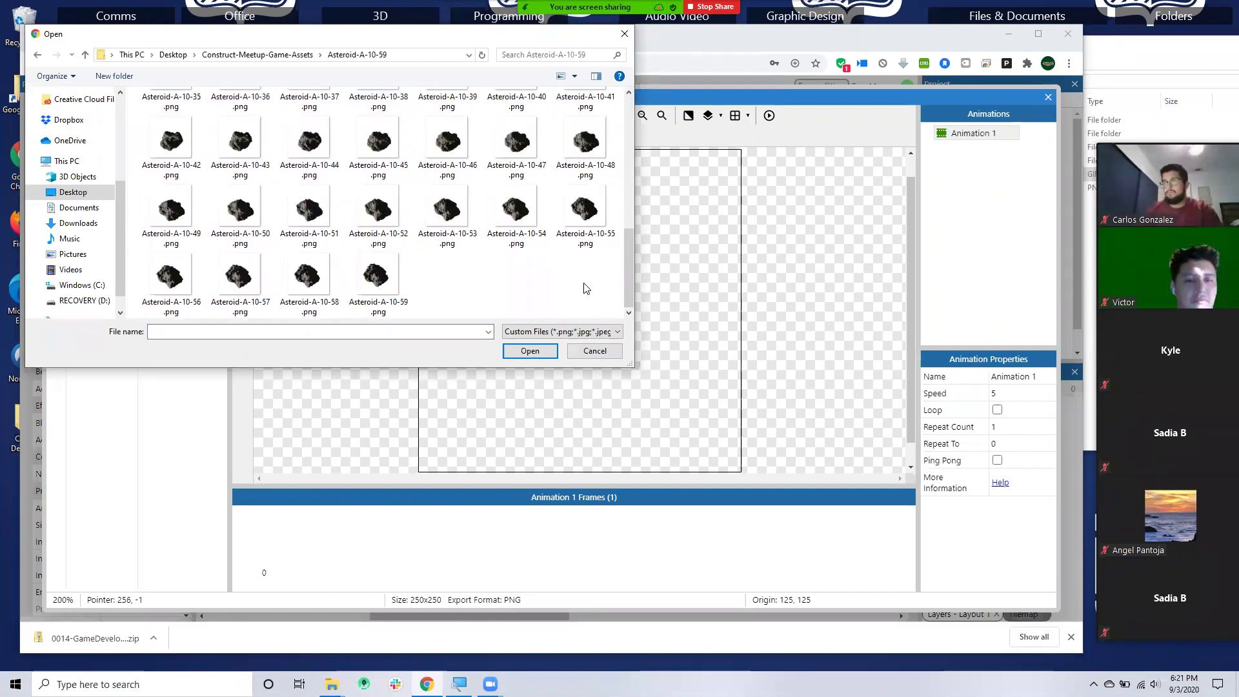
# - Add all the asteroid images, Asteroid-A-10-00.png to Asteroid-A-10-59.png, to Animation 1 as frames and dismiss the file chooser
pyautogui.hotkey('ctrl', 'a')
pyautogui.click(606, 305)
pyautogui.moveTo(616, 316); pyautogui.dragTo(78, 6)
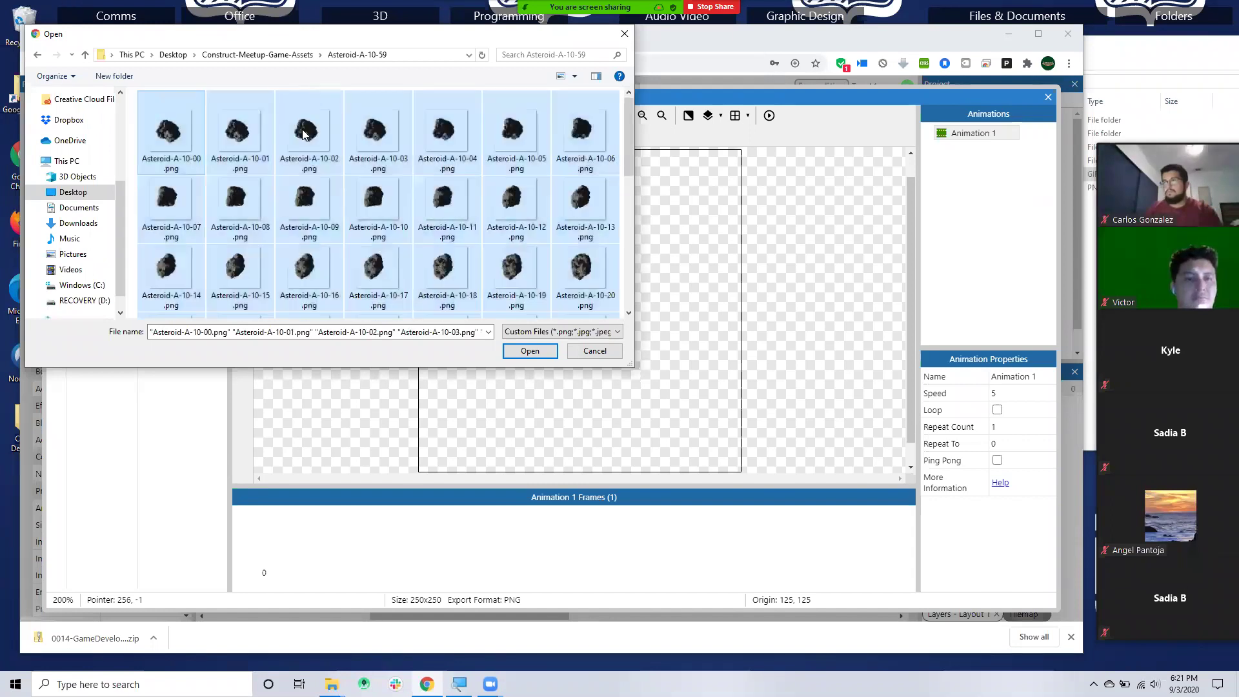
pyautogui.moveTo(165, 129); pyautogui.dragTo(319, 560)
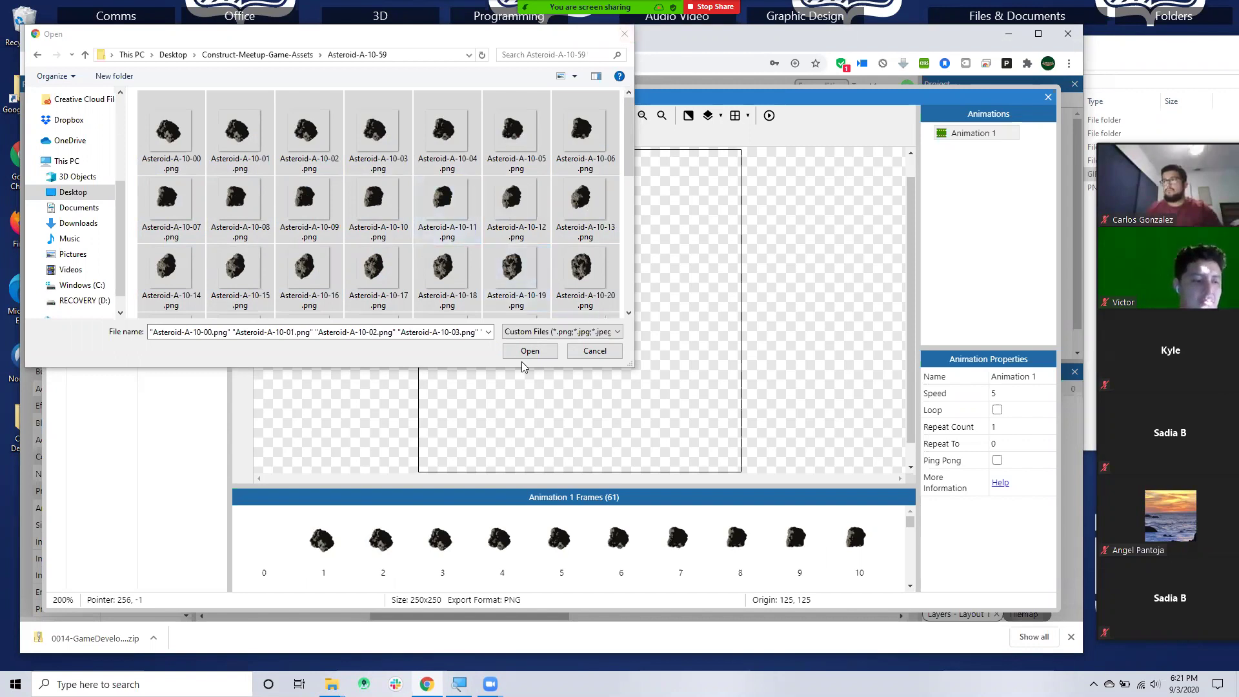
pyautogui.click(594, 351)
# - Delete the empty frame 0 from the asteroid animation and close the Animations Editor
pyautogui.click(274, 550)
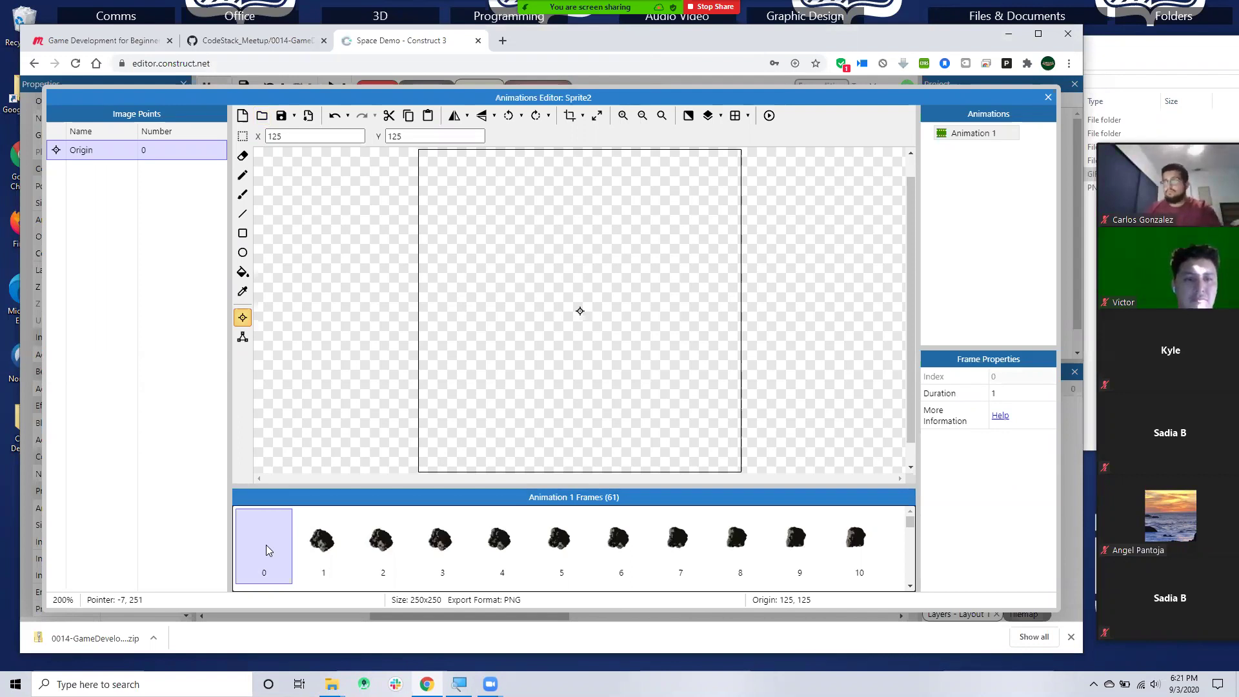
pyautogui.press('Delete')
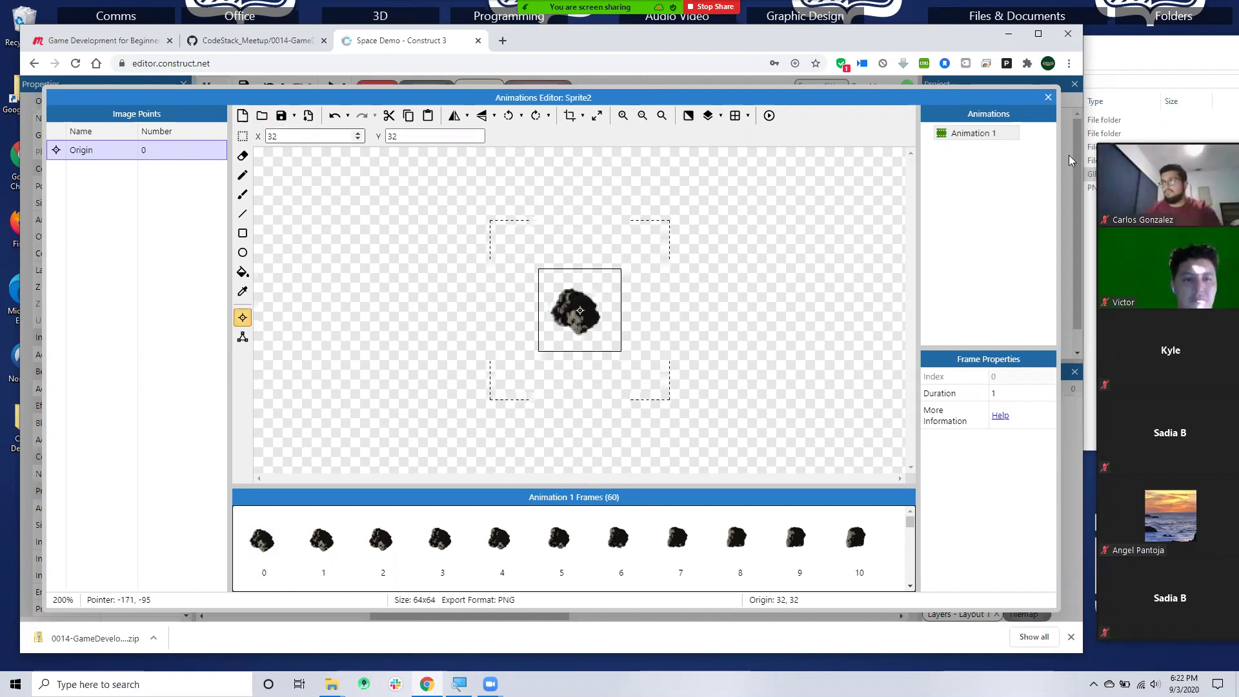
pyautogui.click(1046, 98)
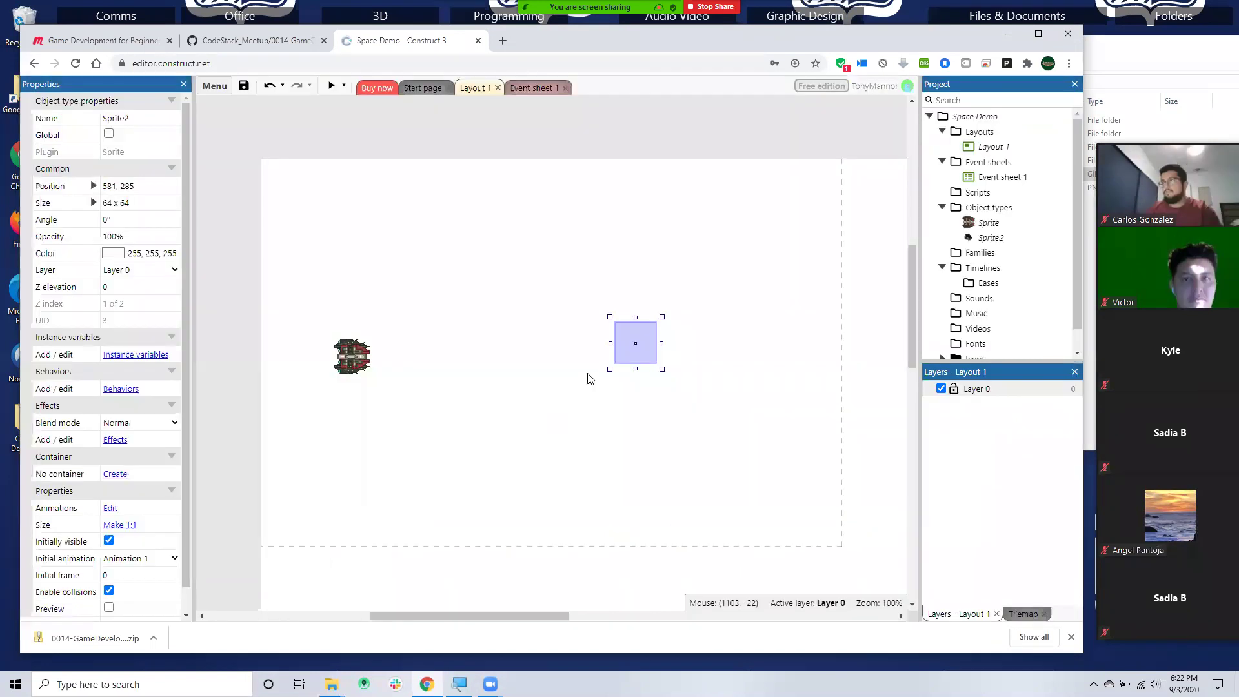
# - Move the asteroid sprite closer to the ship, to about 456, 299, and preview its animation
pyautogui.moveTo(644, 353); pyautogui.dragTo(562, 363)
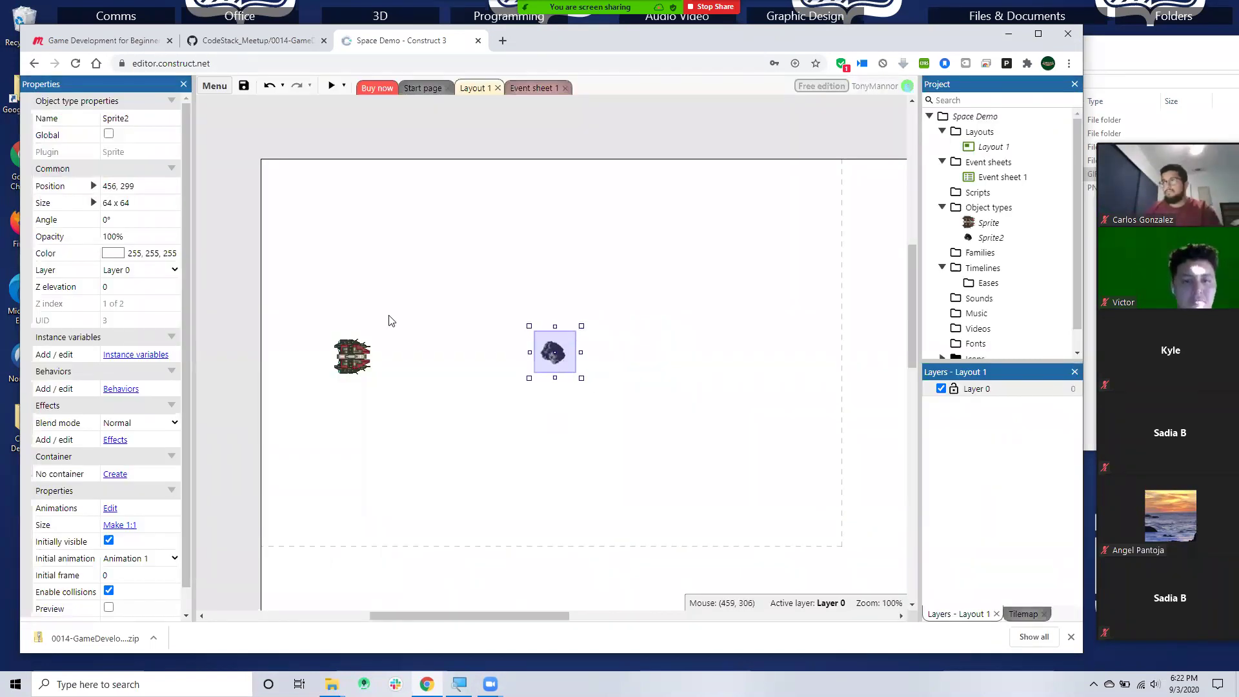
pyautogui.click(333, 87)
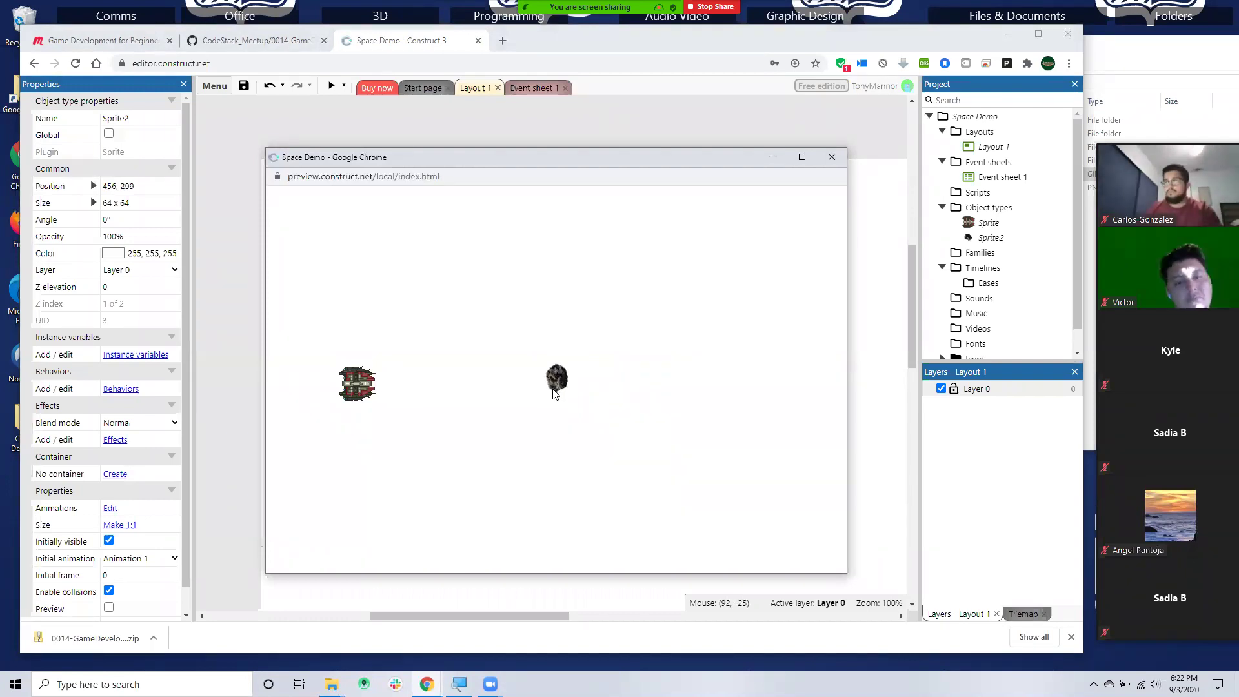
pyautogui.click(832, 159)
# - Move the asteroid sprite away from the ship to about 784, 307 and add the Bullet behavior to it
pyautogui.moveTo(561, 368); pyautogui.dragTo(773, 374)
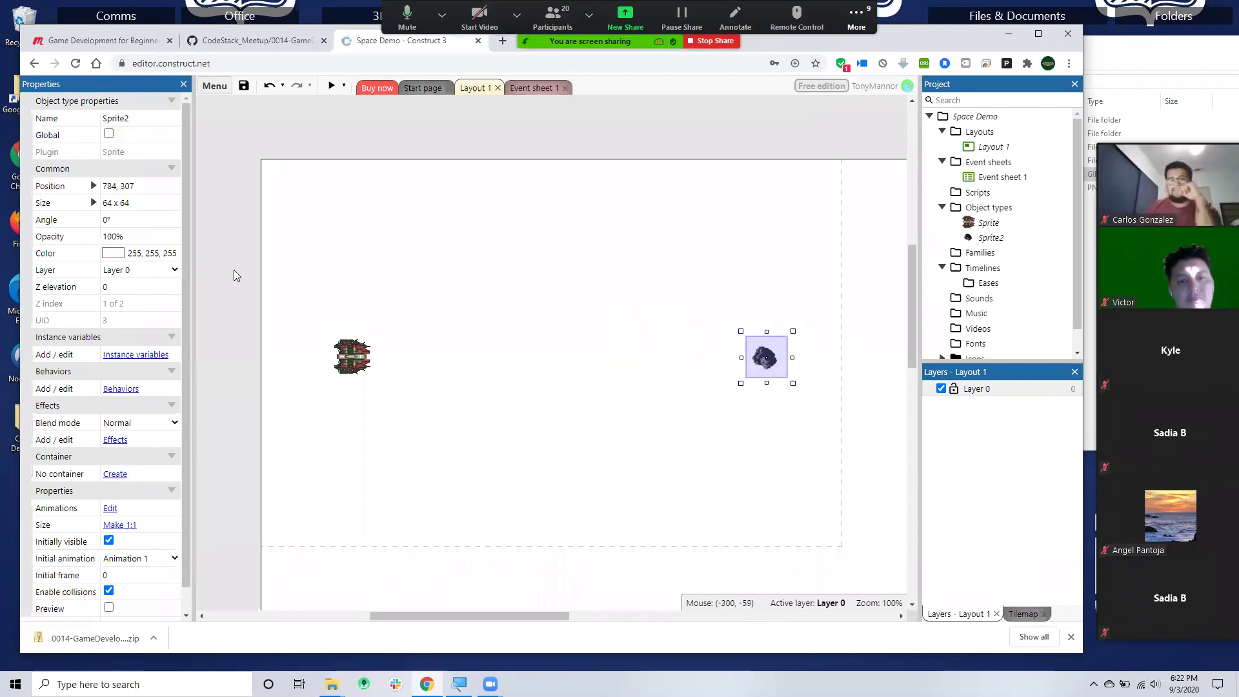
pyautogui.click(121, 389)
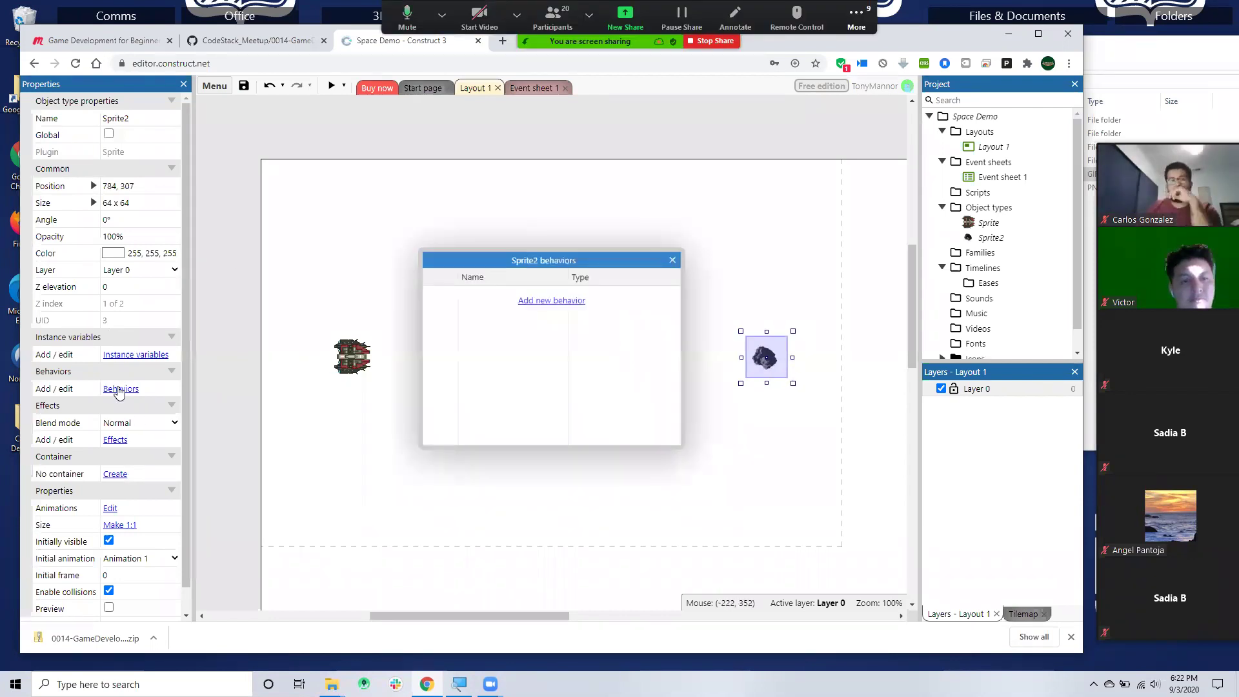
pyautogui.click(552, 300)
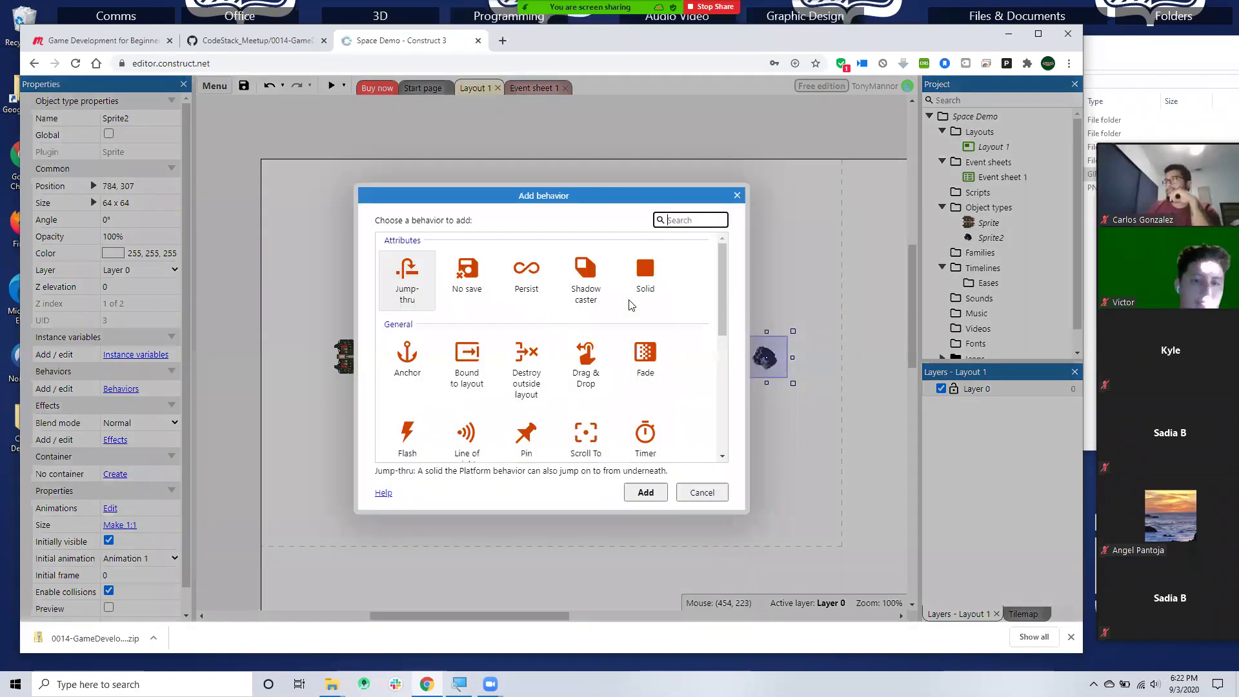
pyautogui.moveTo(721, 275); pyautogui.dragTo(698, 421)
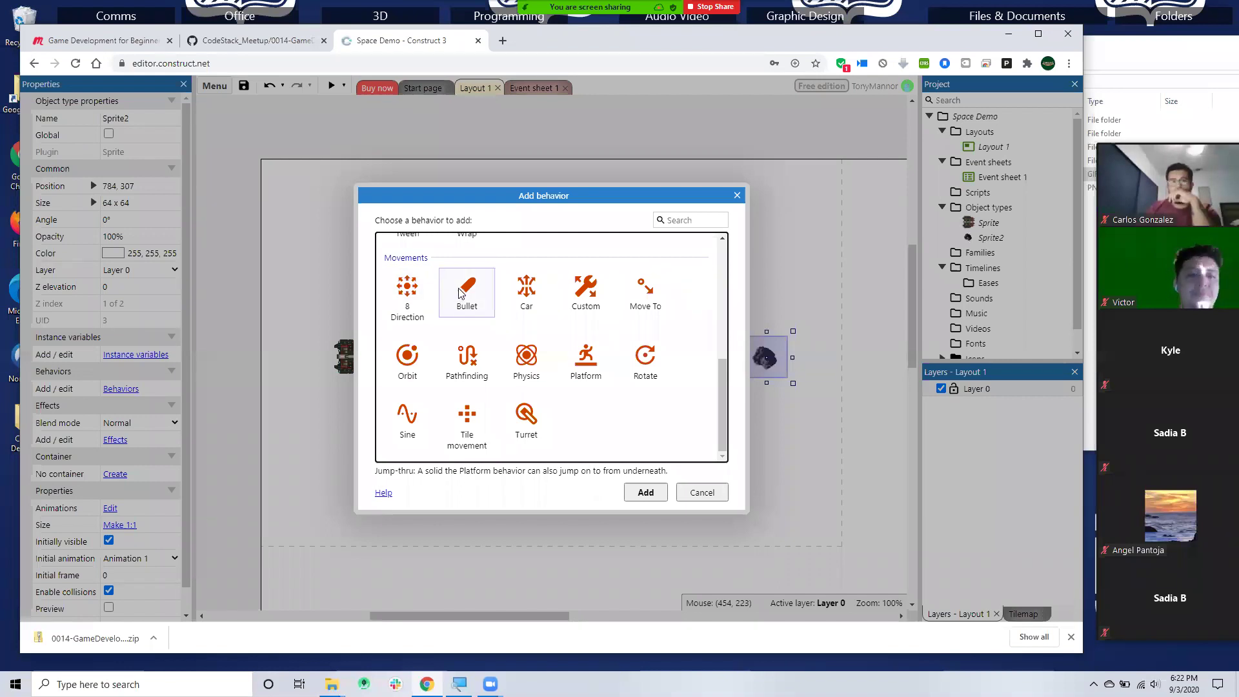
pyautogui.click(456, 293)
pyautogui.click(645, 491)
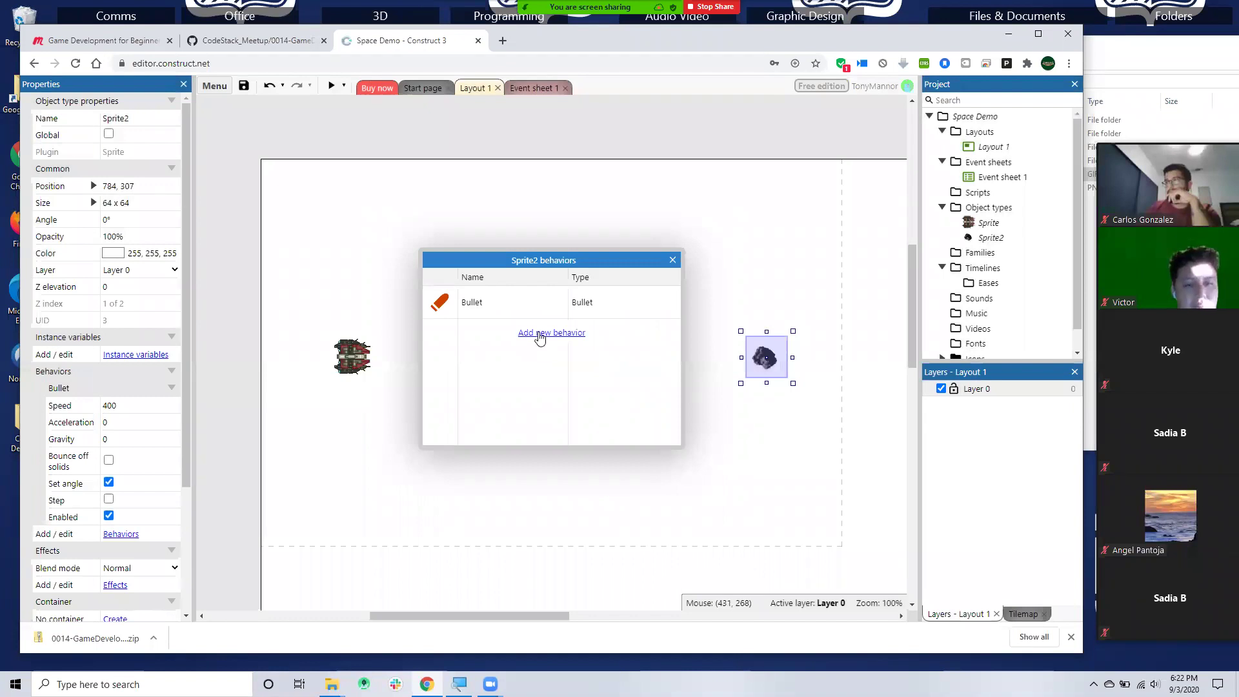
pyautogui.click(672, 260)
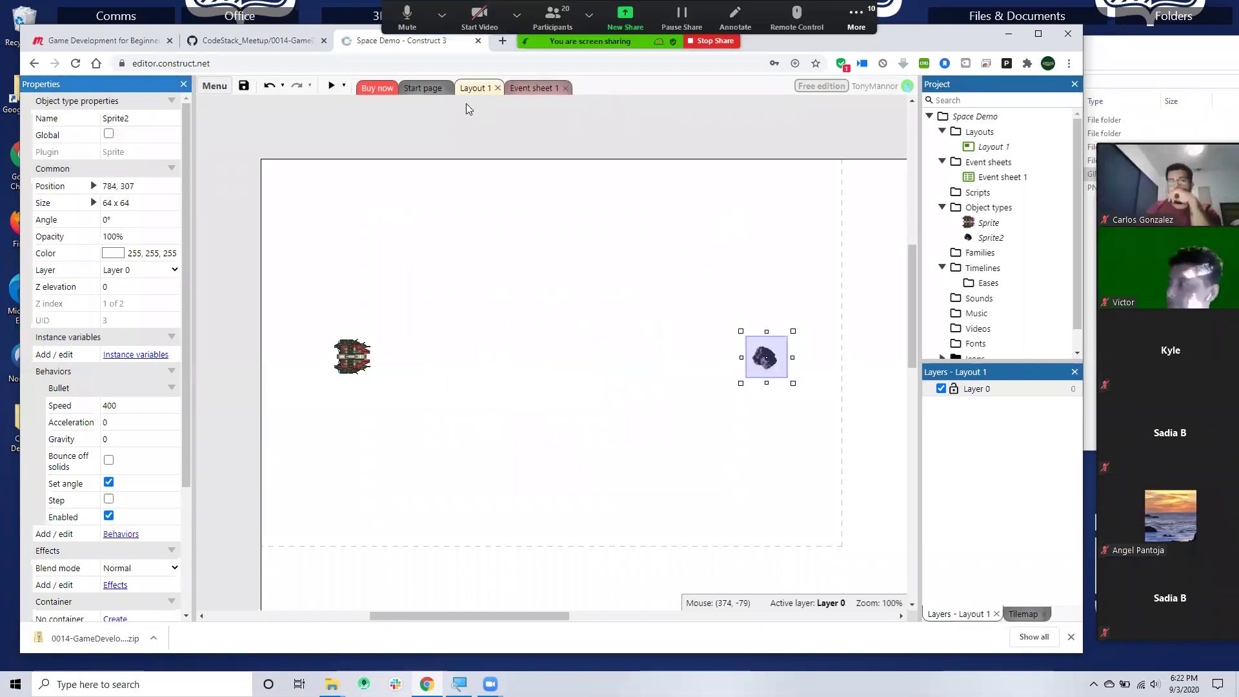
# - Preview the asteroid's flight, first from its current place and again after moving it near the ship at about 308, 301
pyautogui.click(331, 88)
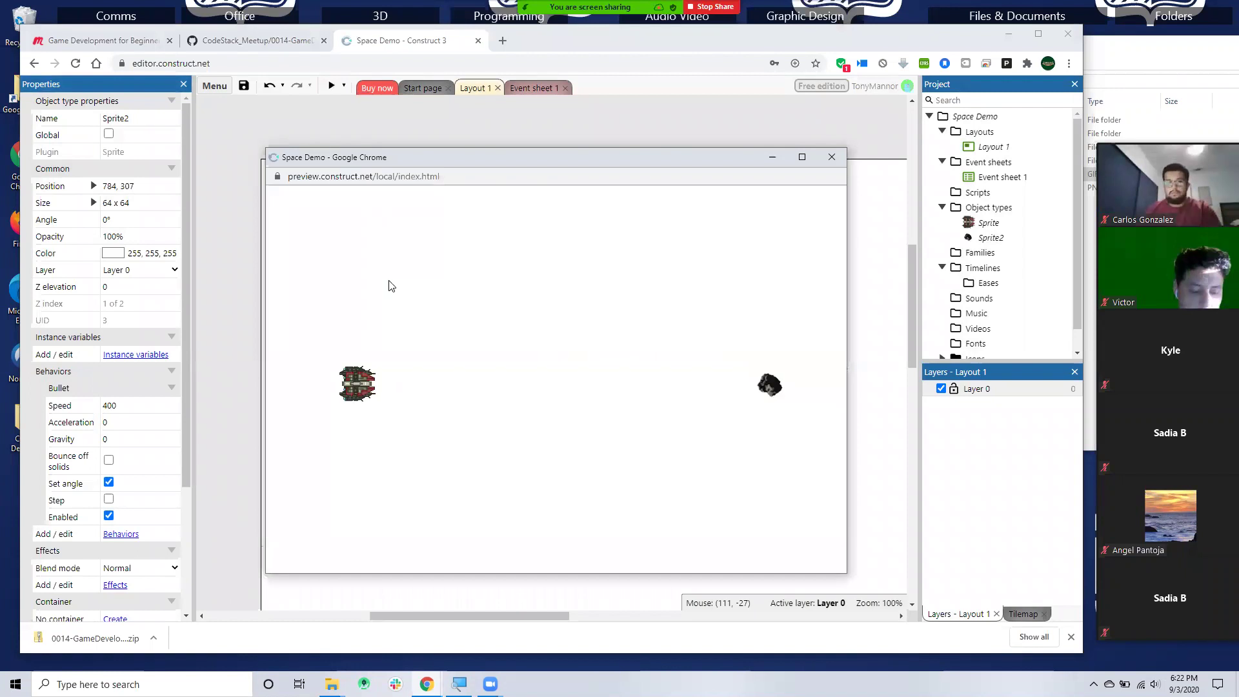
pyautogui.click(831, 156)
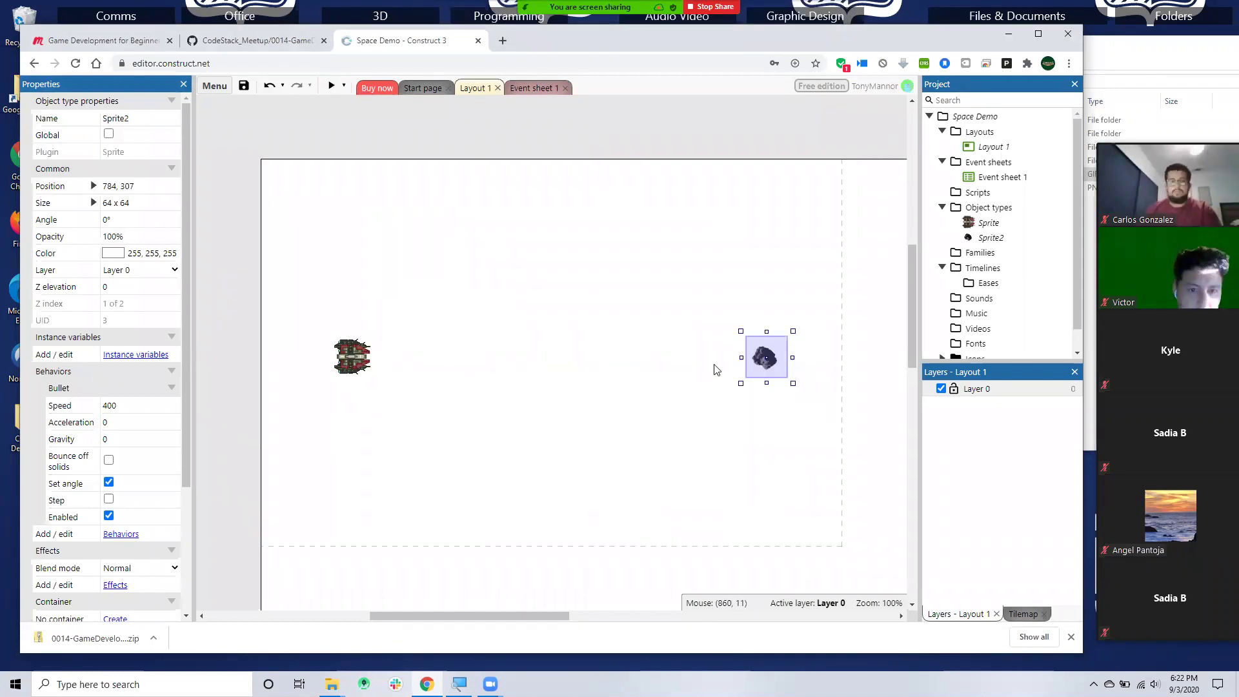
pyautogui.moveTo(781, 363); pyautogui.dragTo(473, 359)
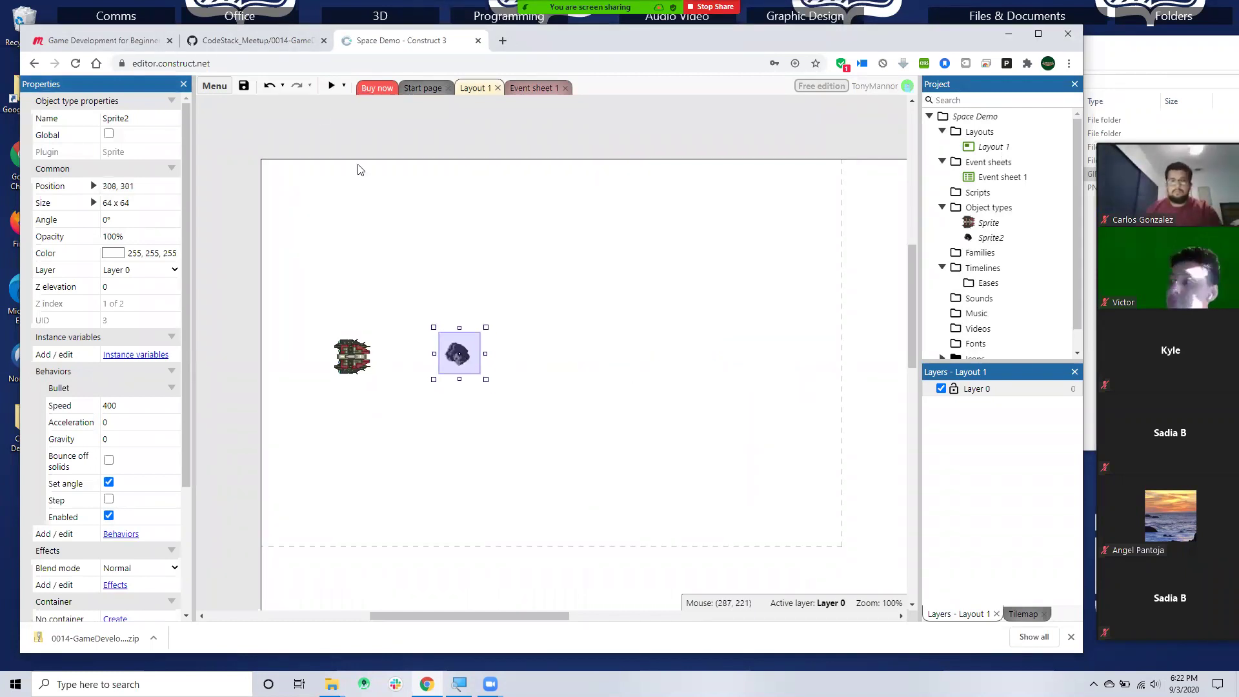
pyautogui.click(331, 87)
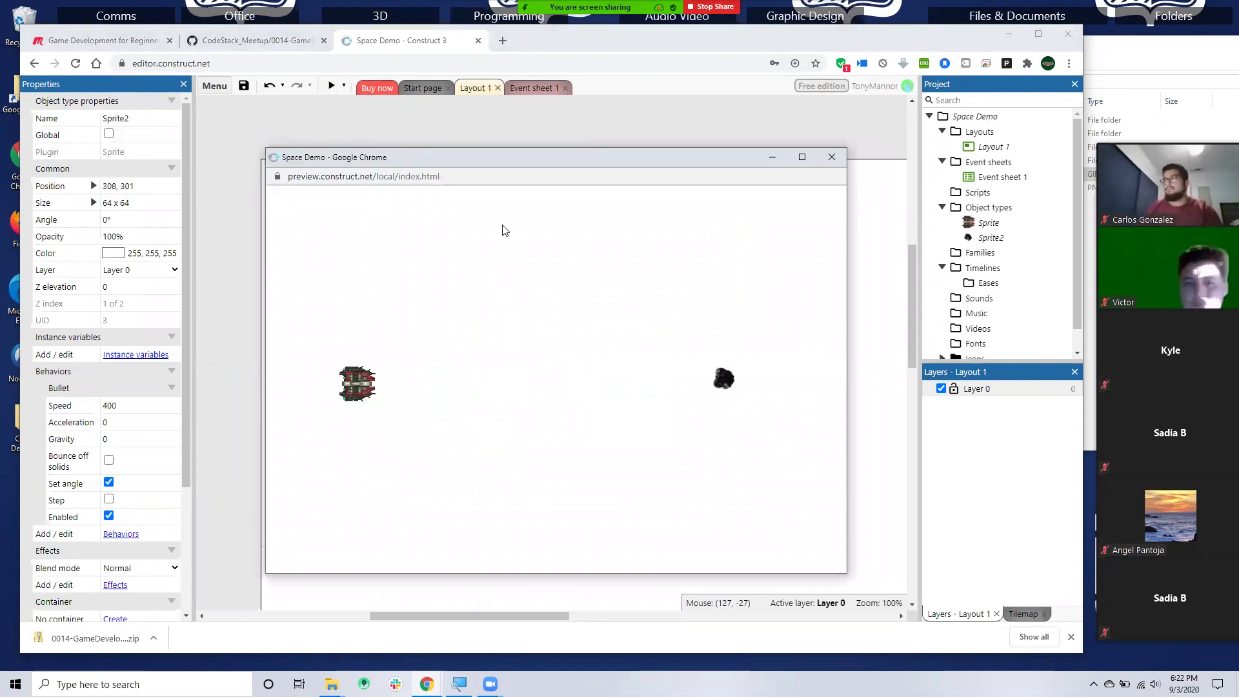
pyautogui.click(833, 157)
# - Move the asteroid back to about 804, 287, set its Bullet speed to -400 and preview the motion
pyautogui.moveTo(469, 369); pyautogui.dragTo(790, 359)
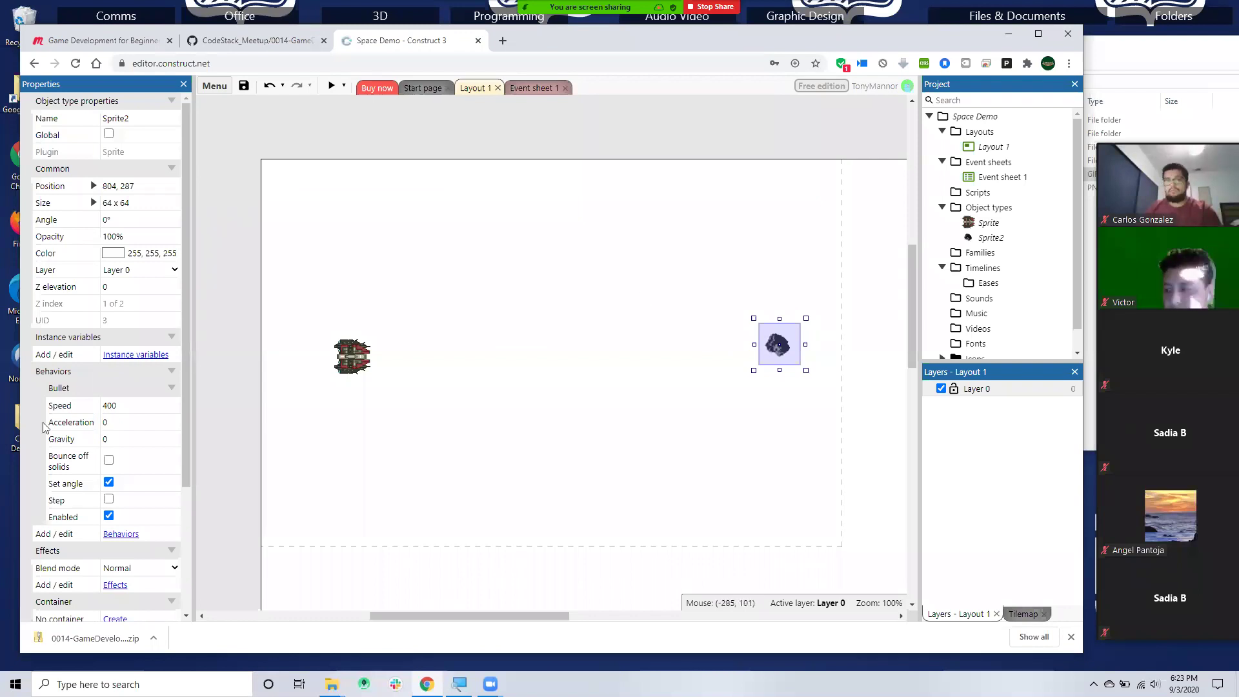
pyautogui.click(124, 405)
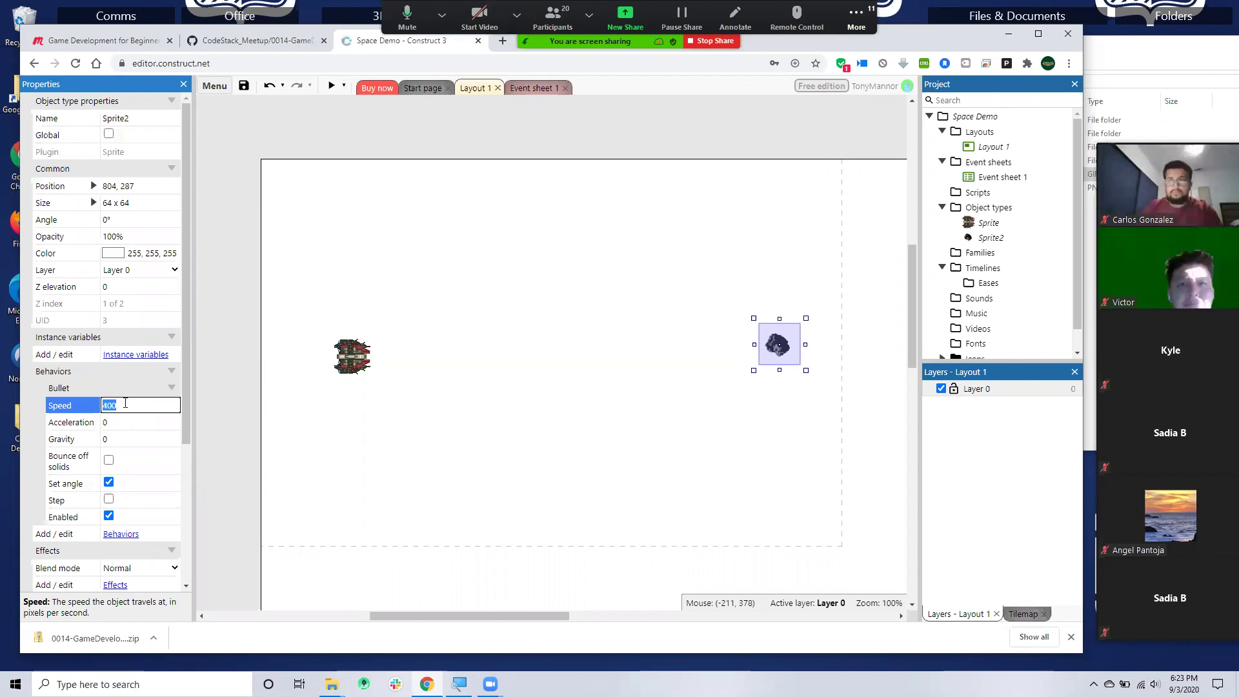
pyautogui.press('Home')
pyautogui.write('-')
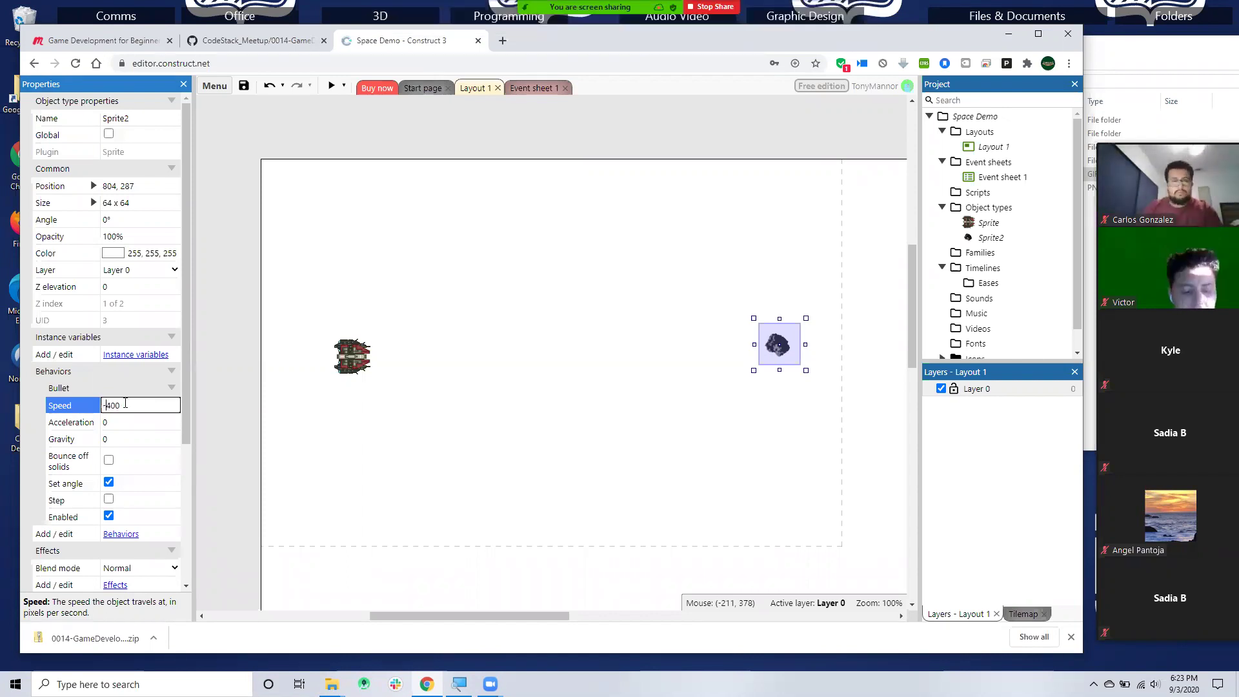
pyautogui.click(331, 87)
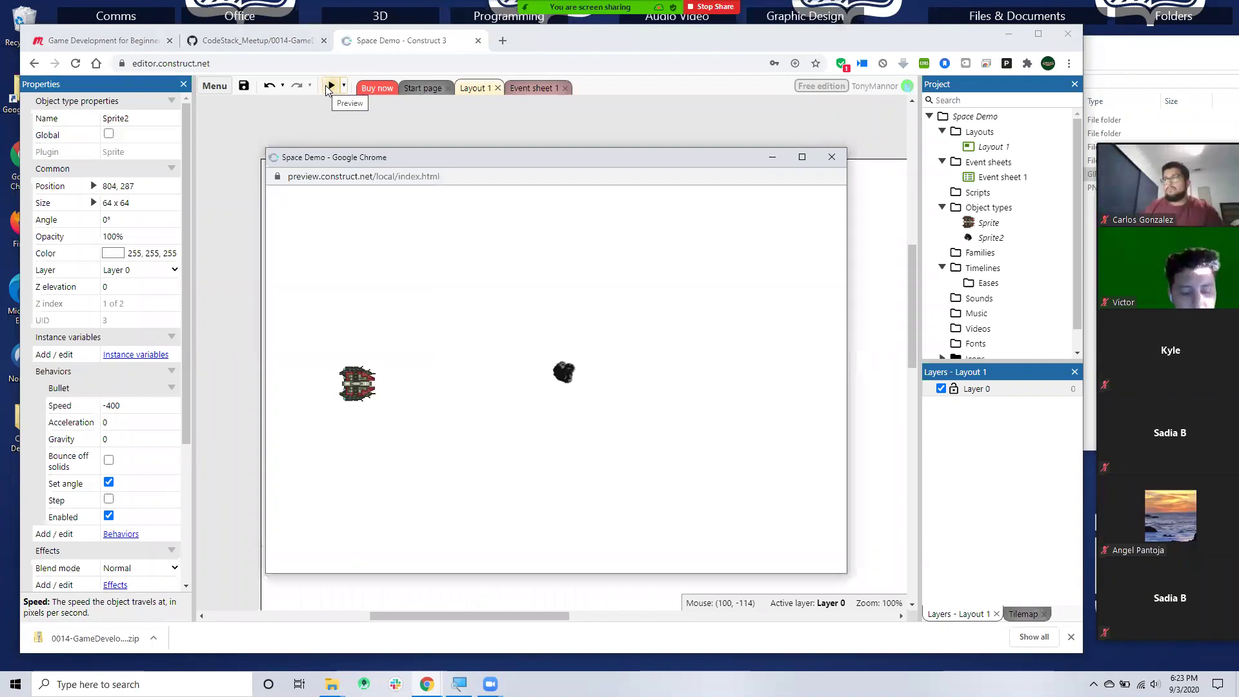
pyautogui.click(832, 156)
# - Set the asteroid's Bullet speed to -200 and preview the game
pyautogui.click(125, 405)
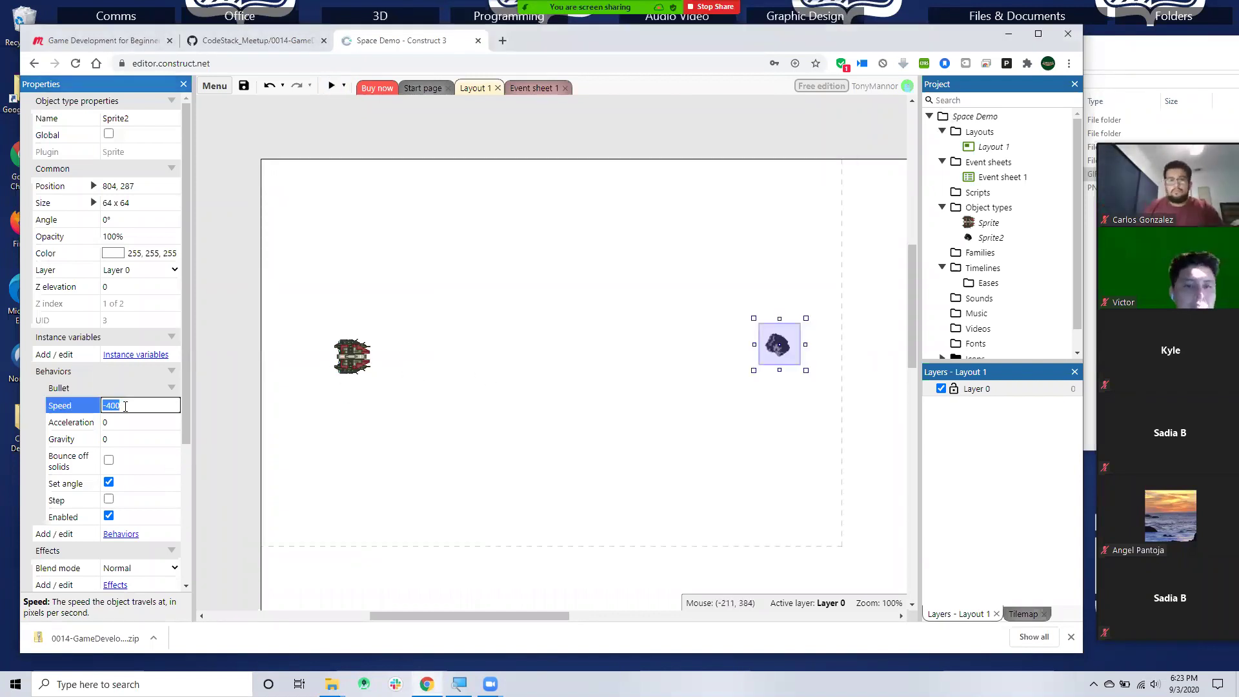
pyautogui.write('-')
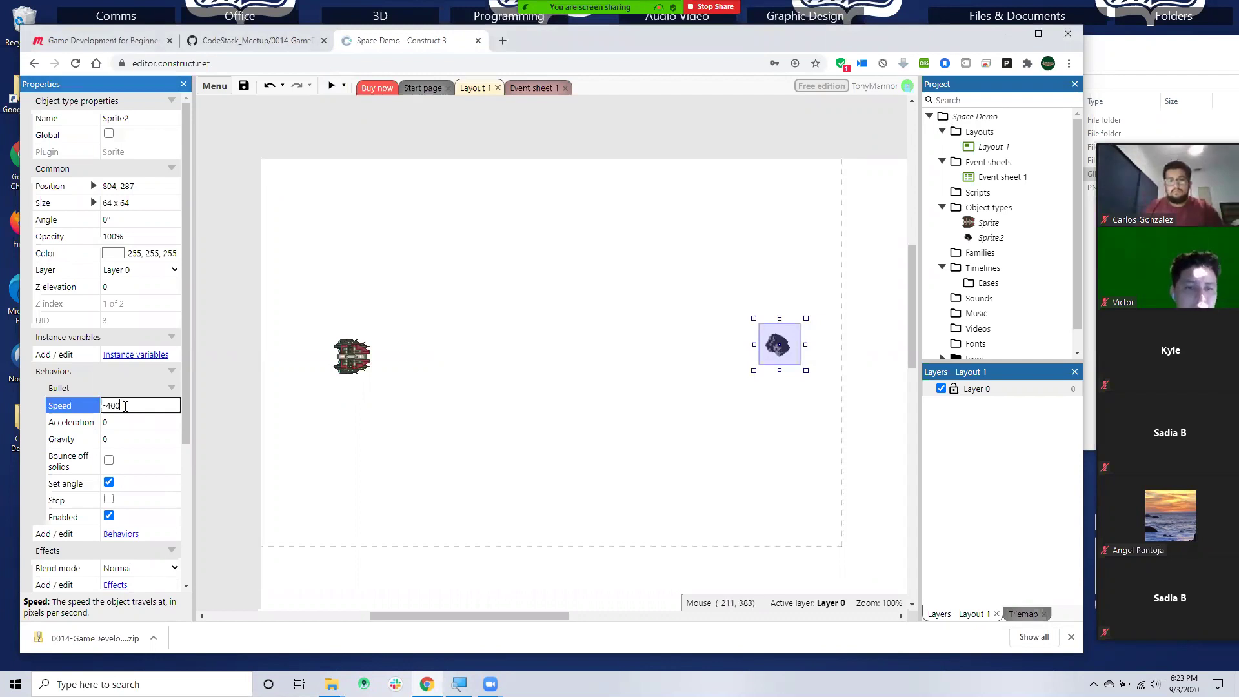
pyautogui.write('200')
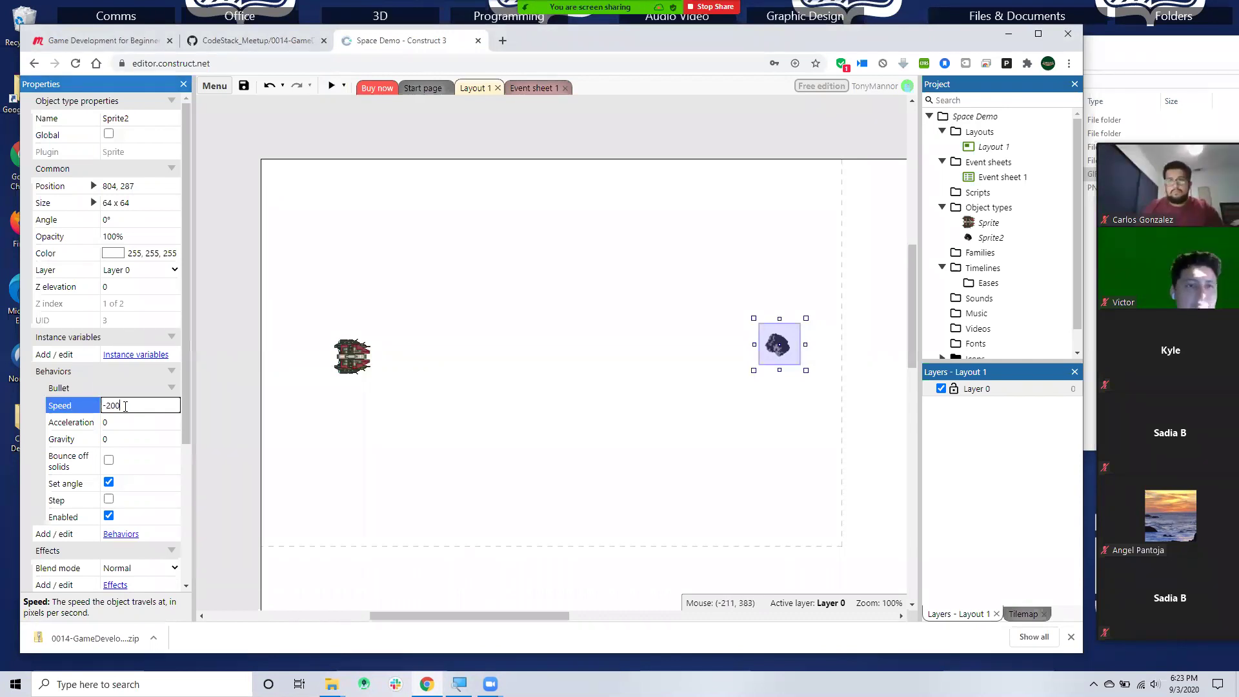
pyautogui.click(330, 88)
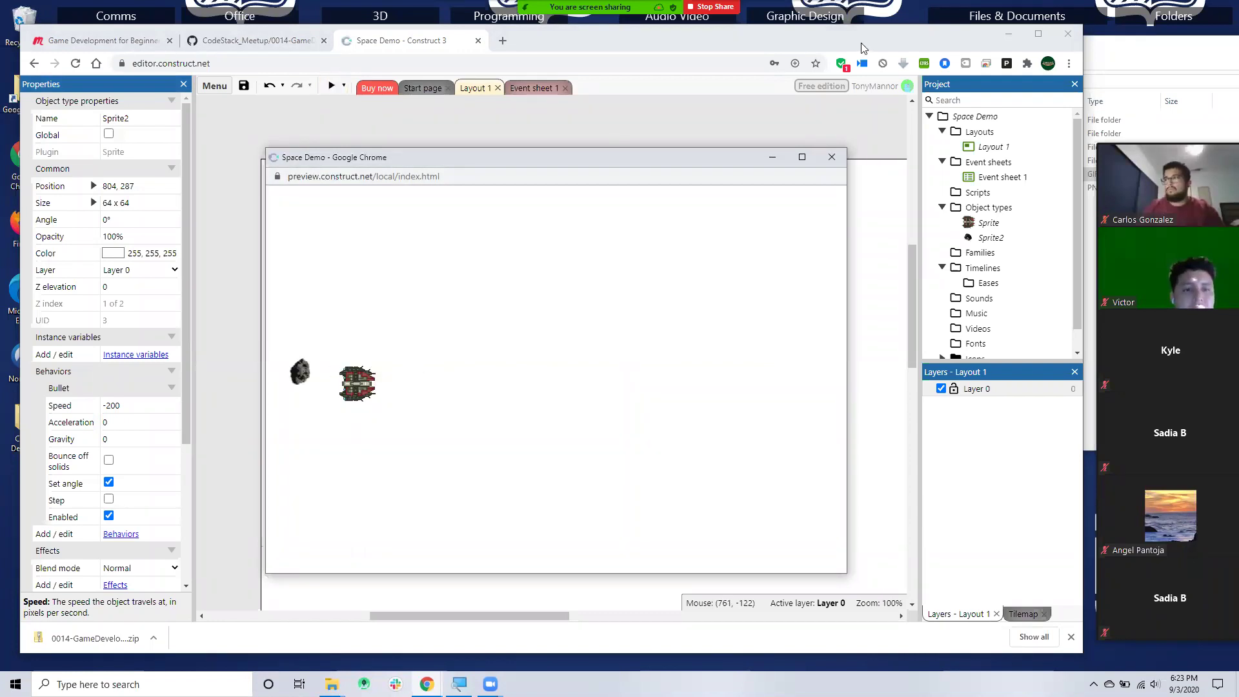
pyautogui.click(831, 158)
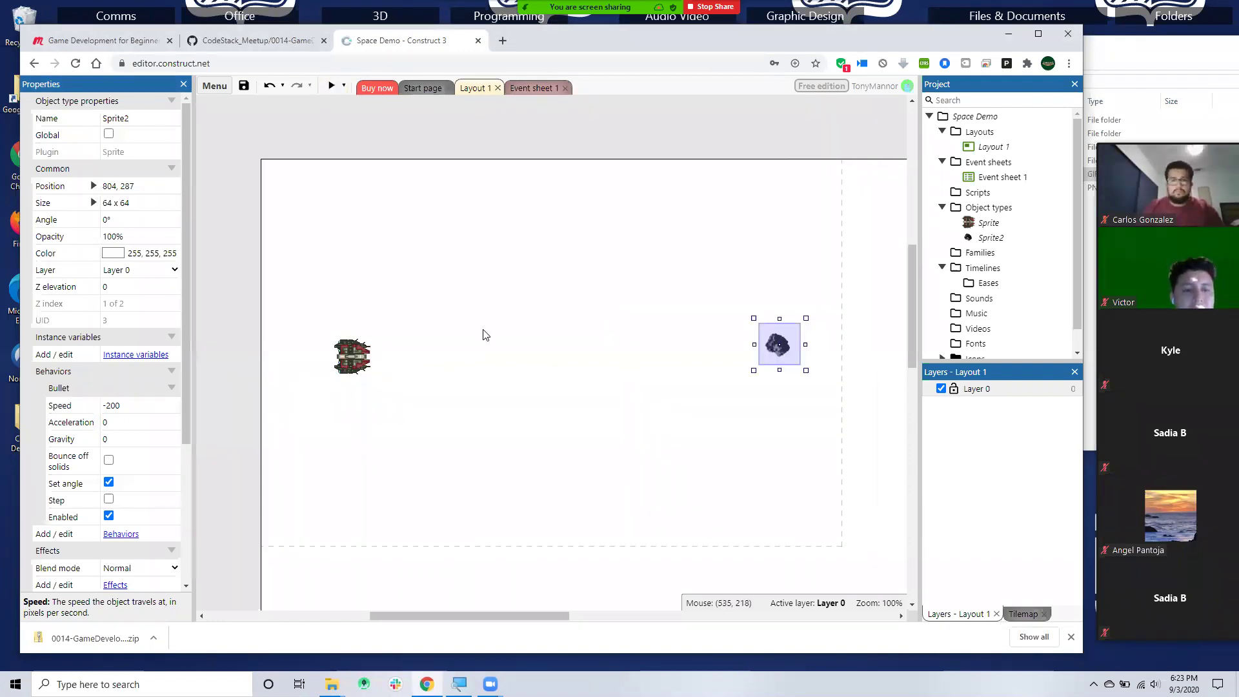
# - Reposition the ship to about 118, 291 and nudge the asteroid to about 810, 286
pyautogui.moveTo(354, 360); pyautogui.dragTo(337, 356)
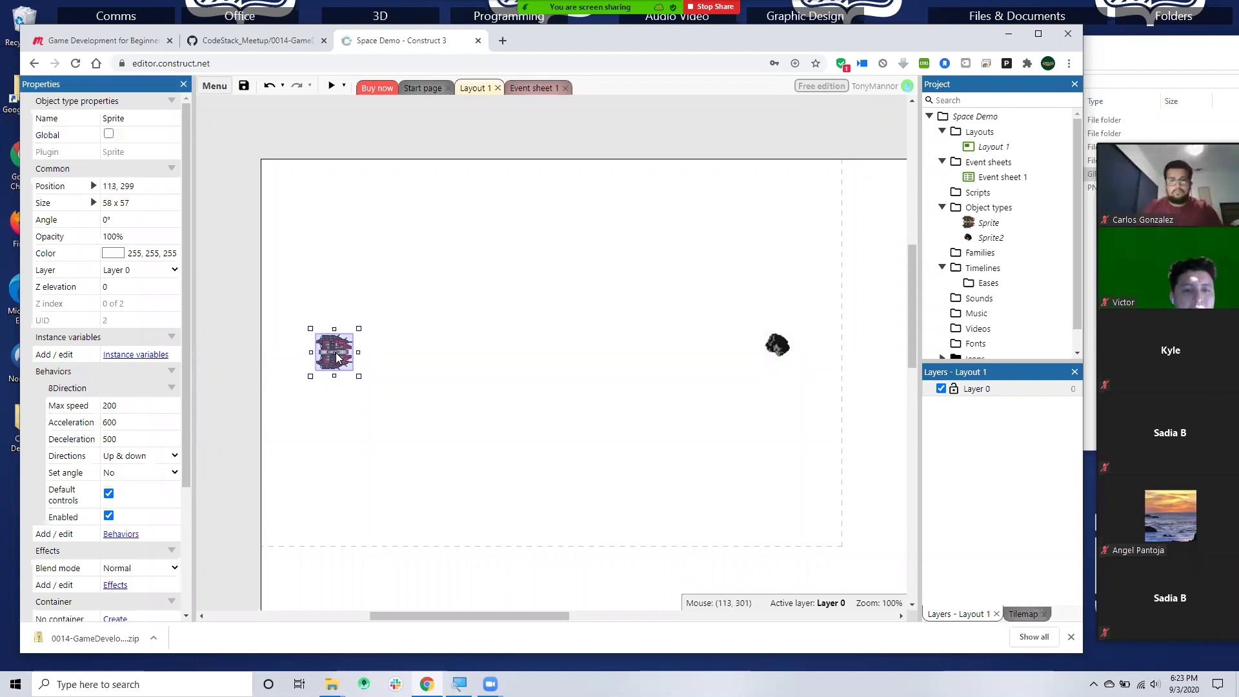
pyautogui.click(778, 349)
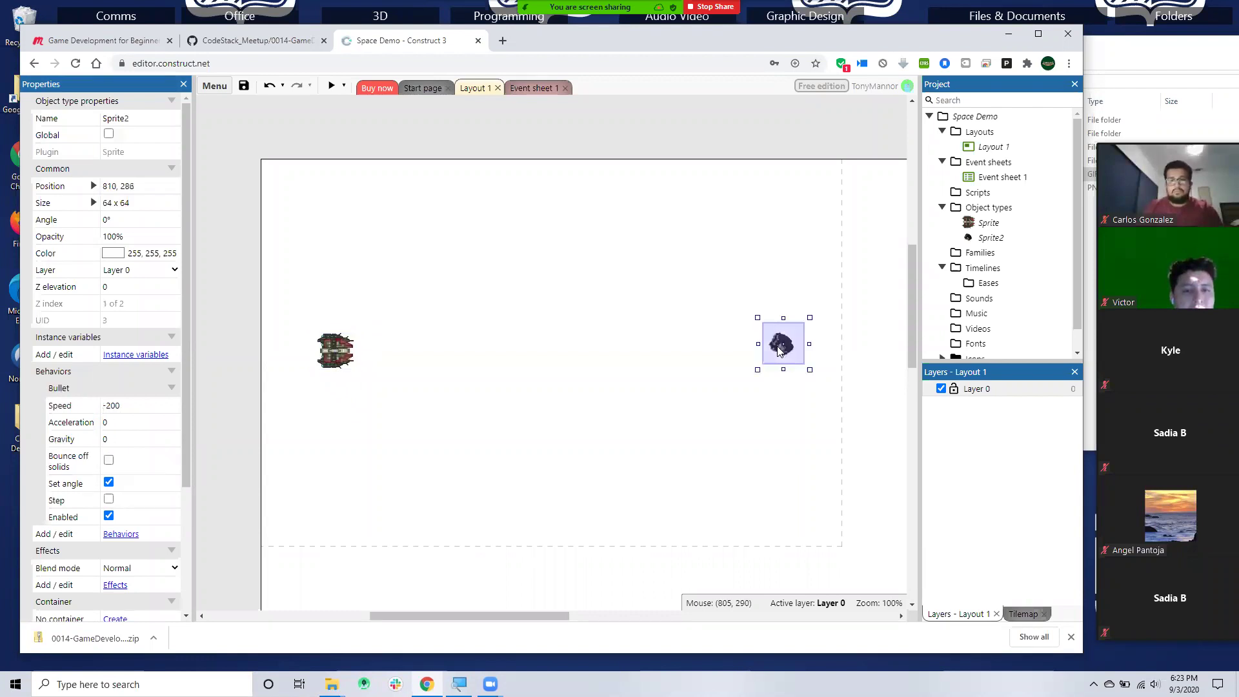
pyautogui.click(340, 353)
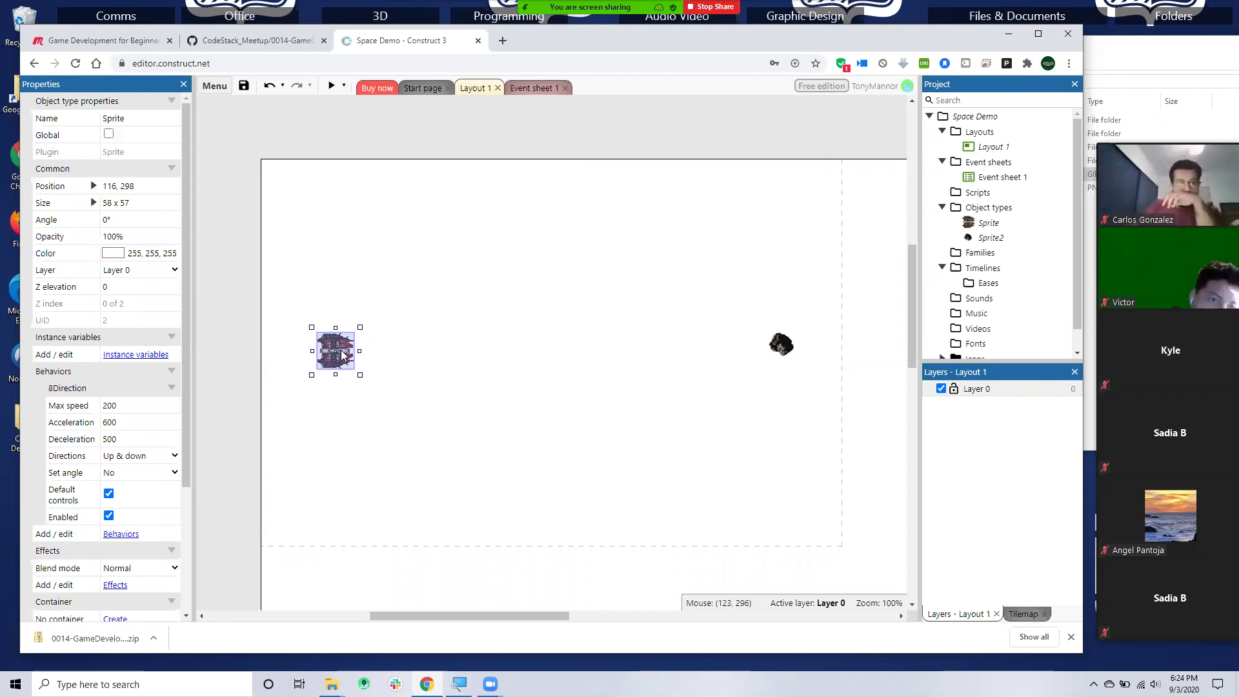
pyautogui.moveTo(346, 355); pyautogui.dragTo(346, 351)
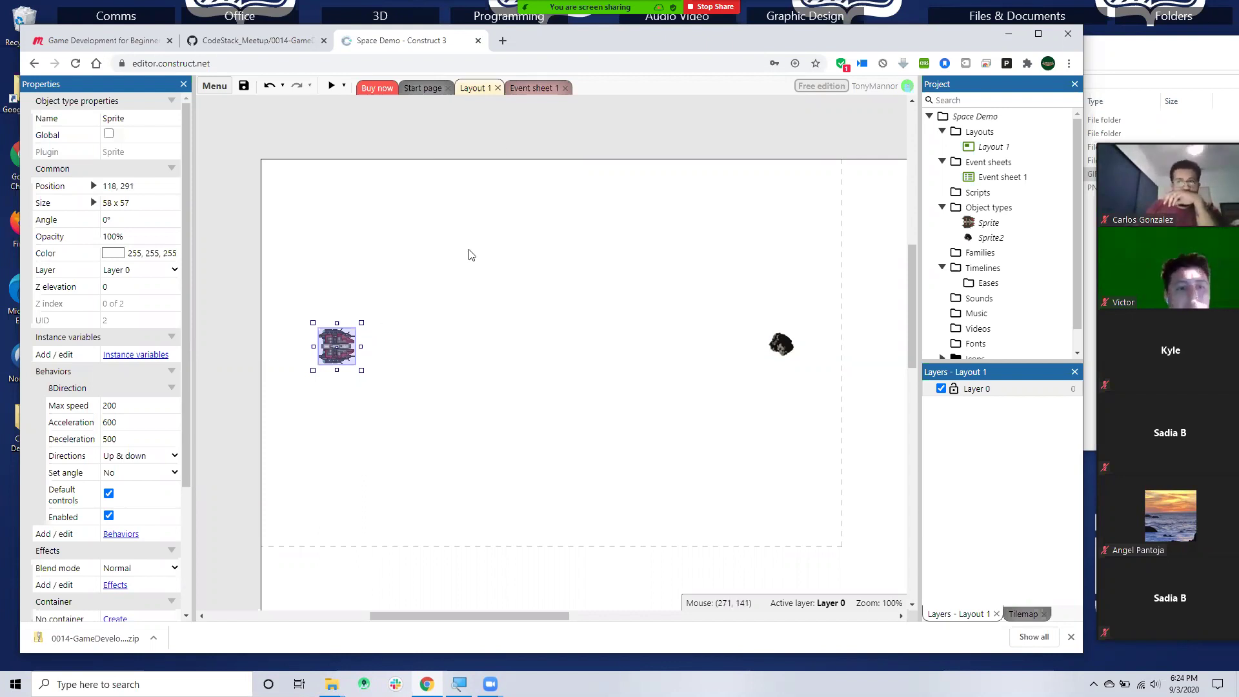
# - Start a new event in Event sheet 1 using the asteroid's (Sprite2) On collision with another object condition
pyautogui.click(533, 88)
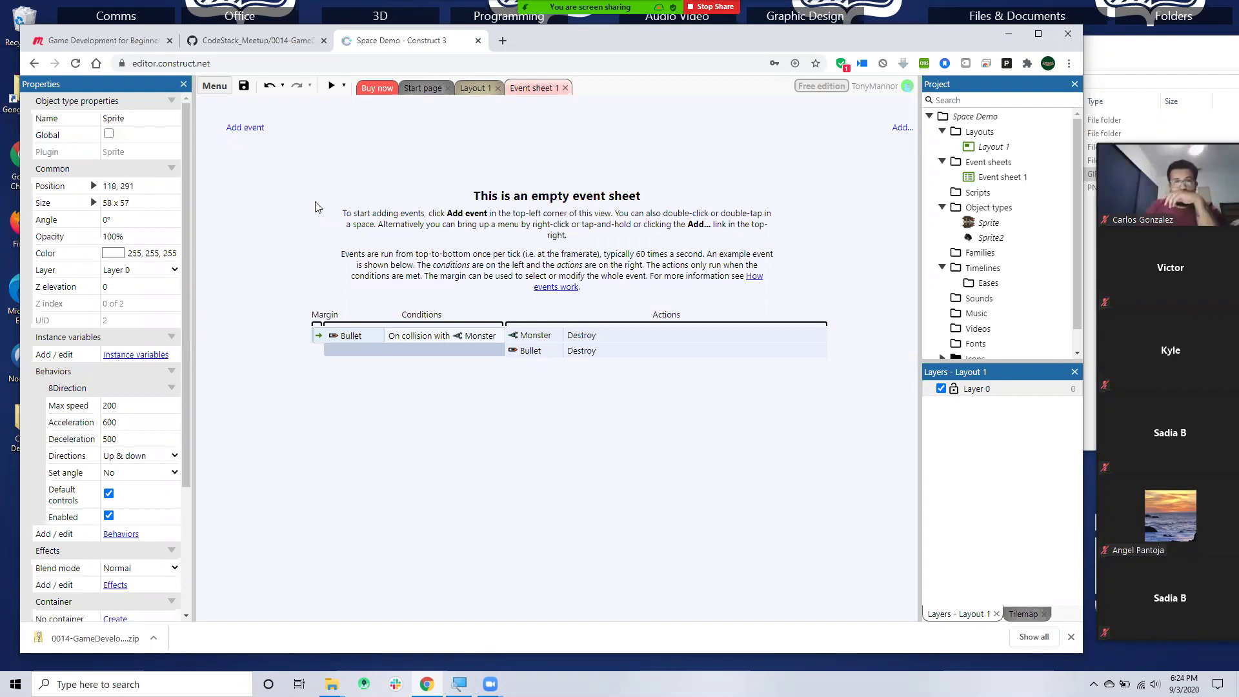
pyautogui.click(243, 132)
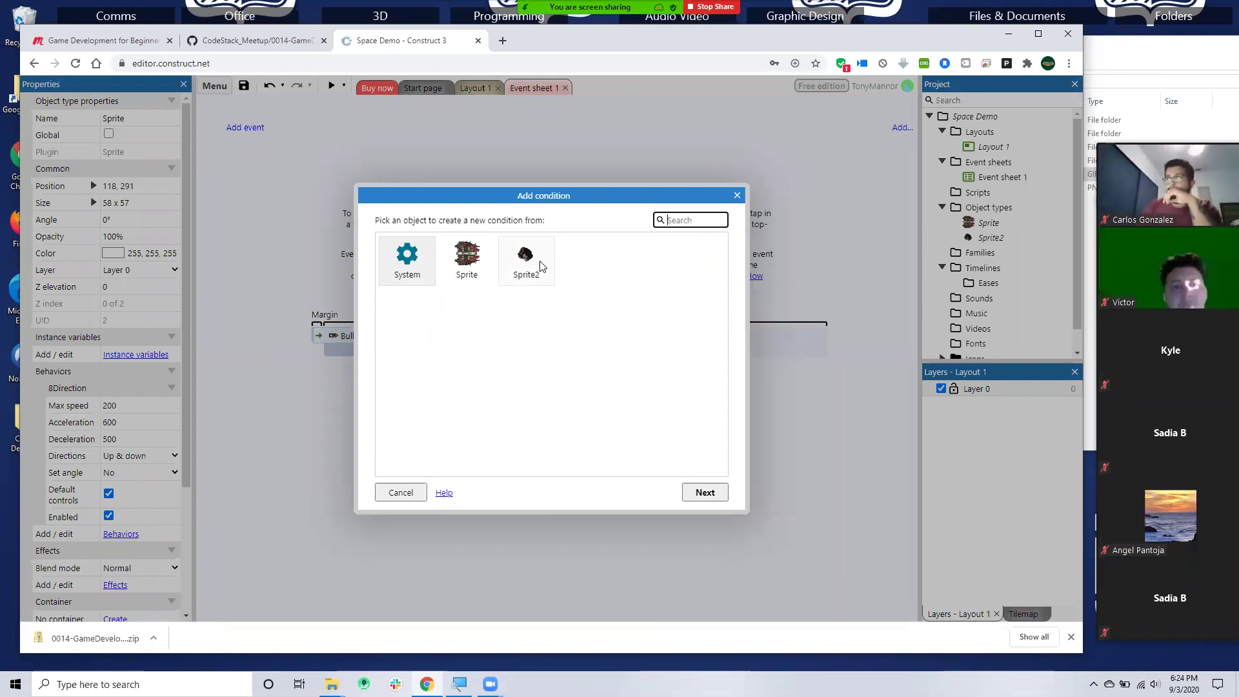
pyautogui.click(451, 258)
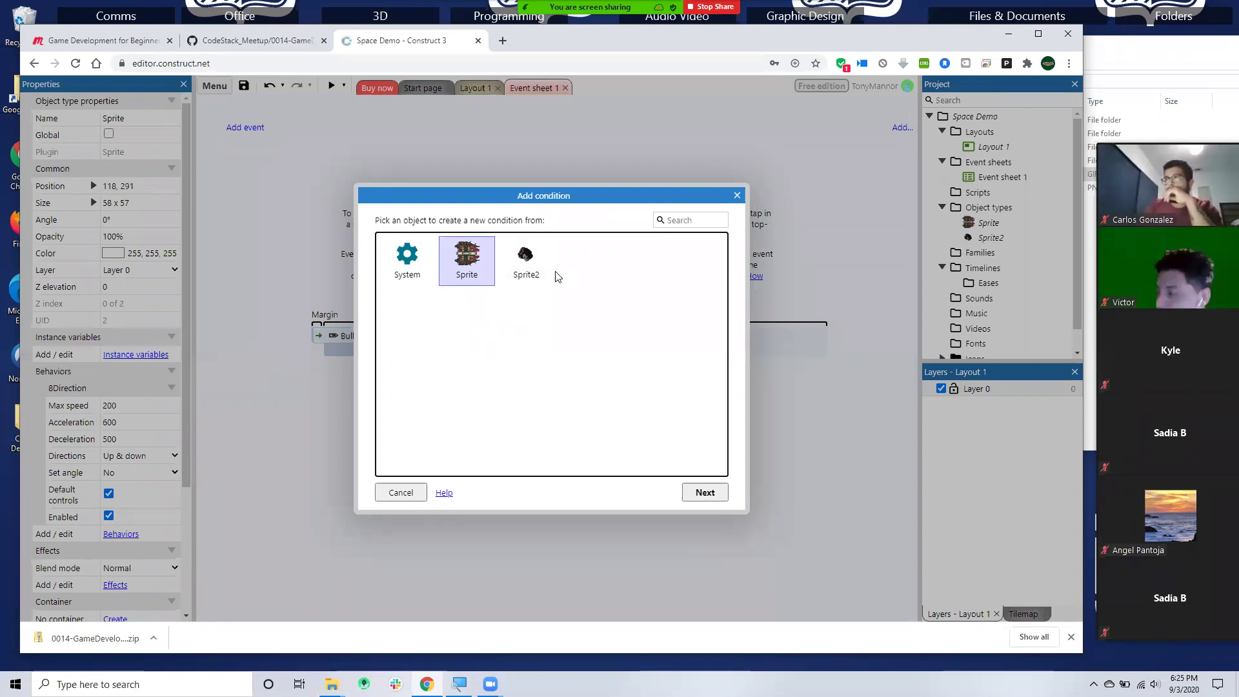
pyautogui.click(531, 259)
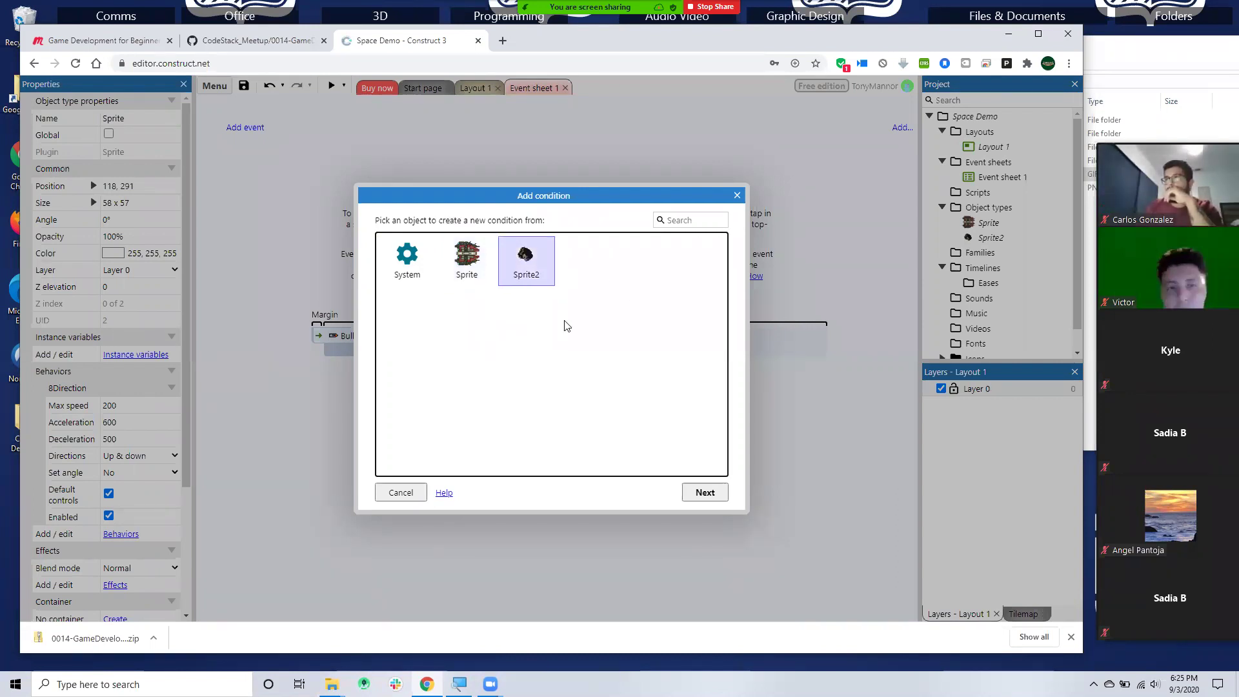
pyautogui.click(696, 493)
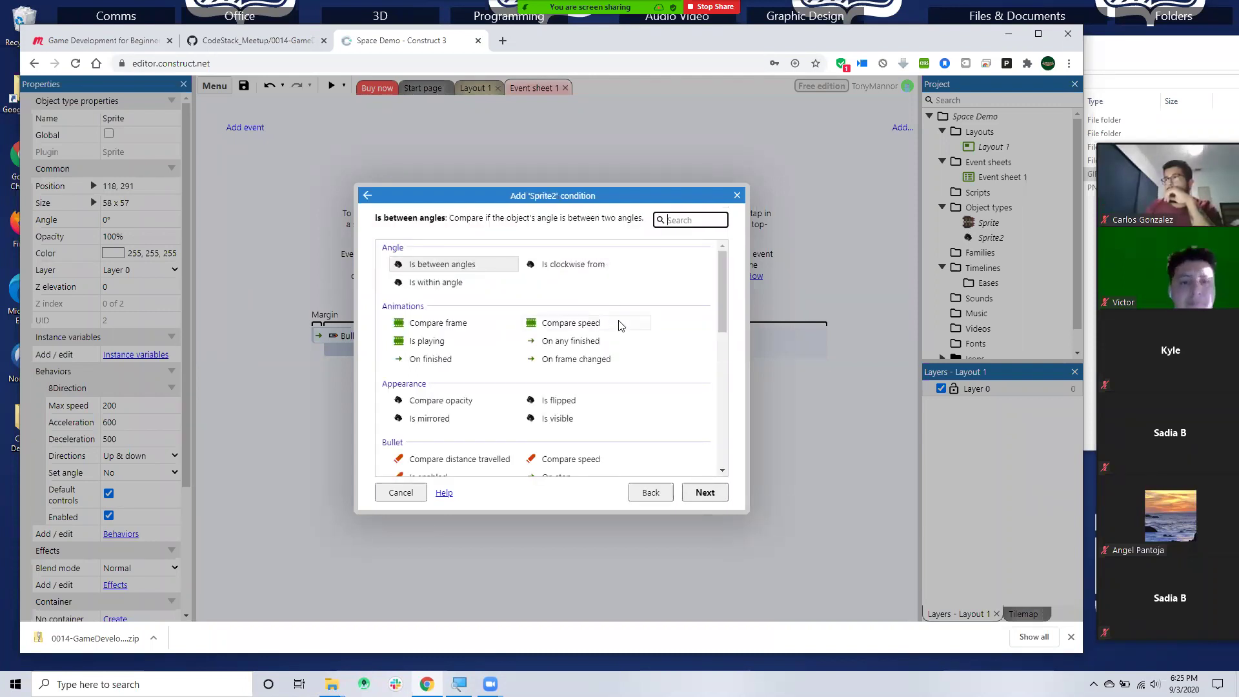
pyautogui.scroll(-2, 619, 324)
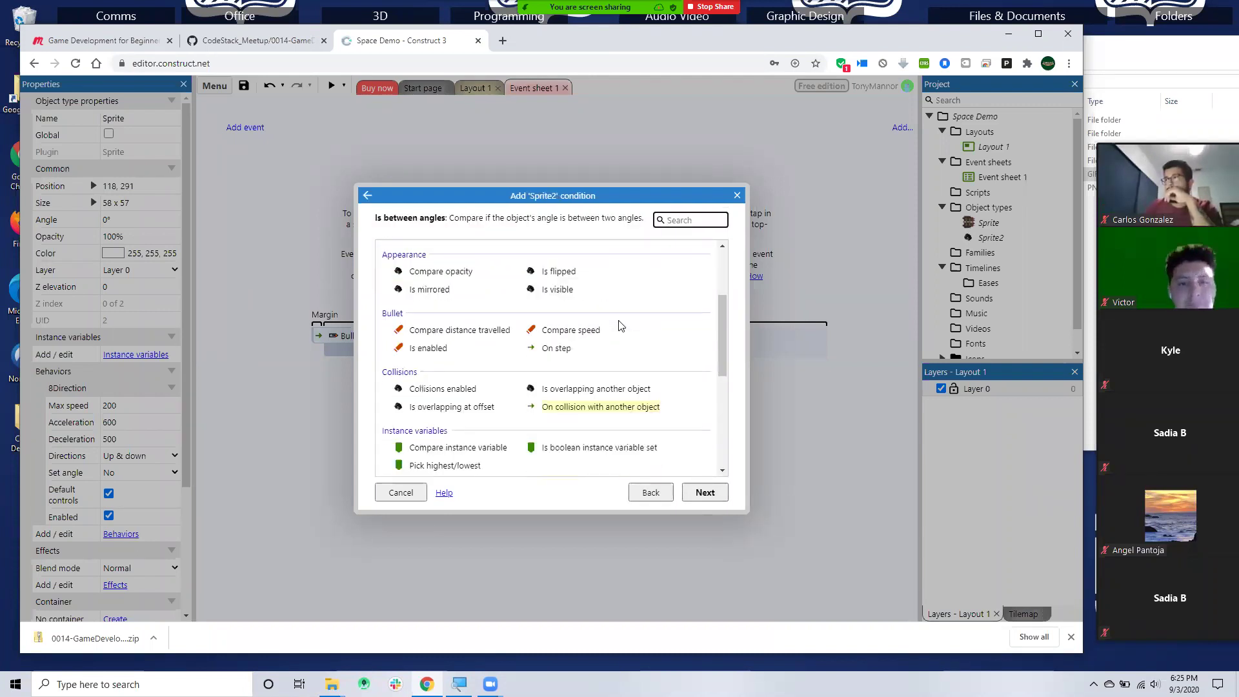
pyautogui.click(599, 407)
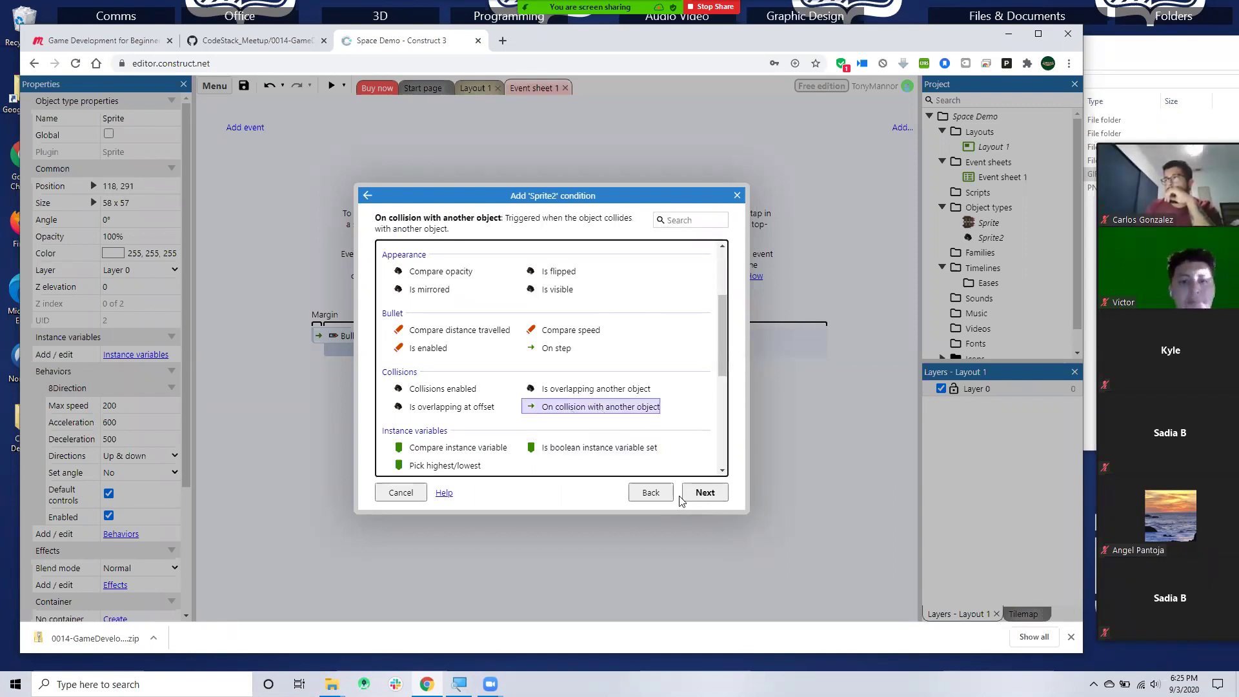
pyautogui.click(704, 493)
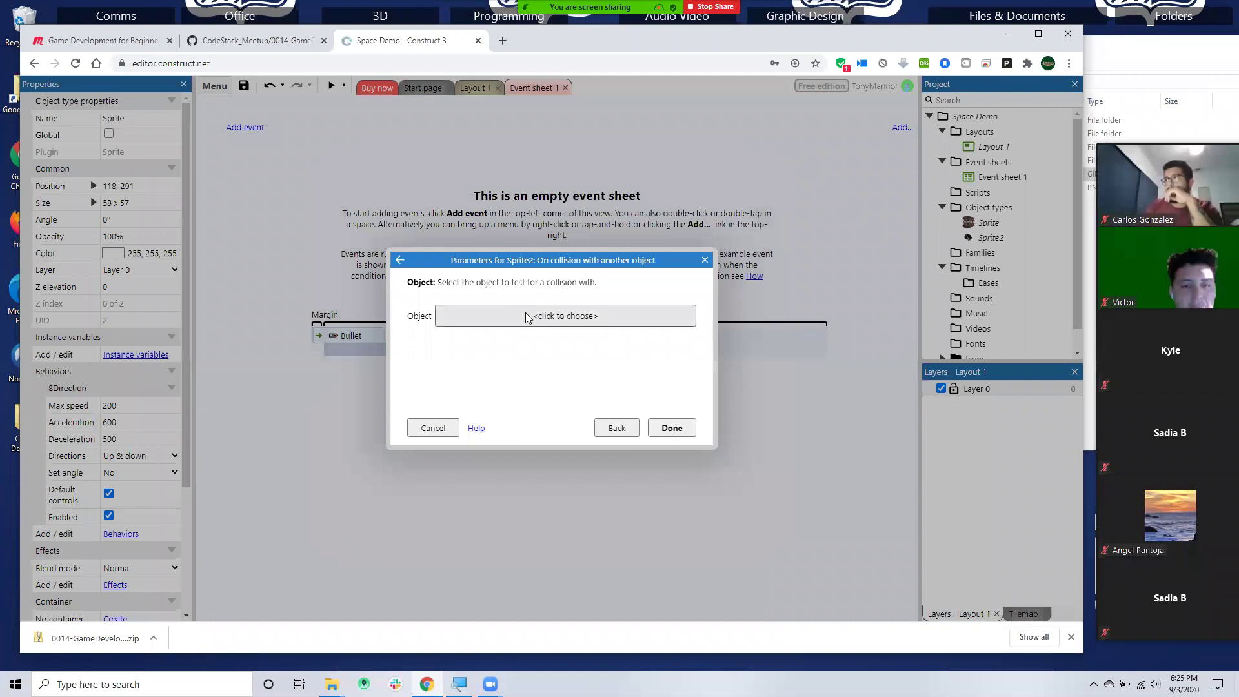
# - Choose the ship (Sprite) as the object to test for collision, finish the condition and return to Layout 1
pyautogui.click(526, 315)
pyautogui.click(455, 288)
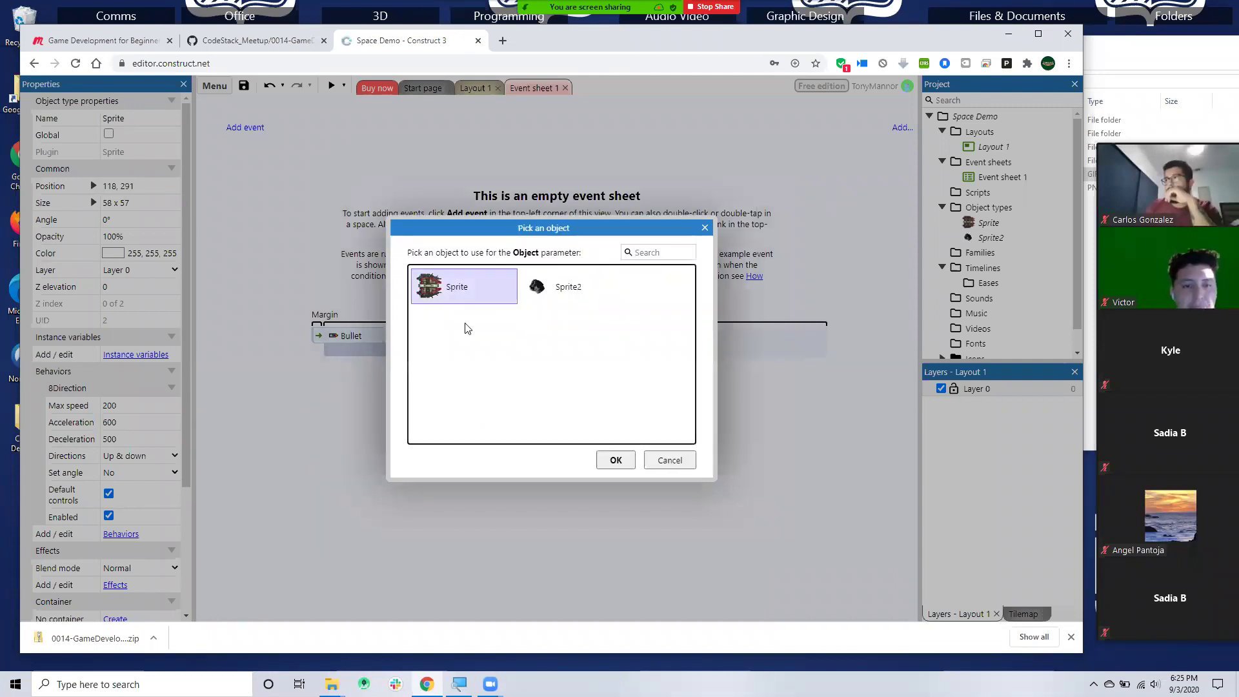
pyautogui.click(615, 461)
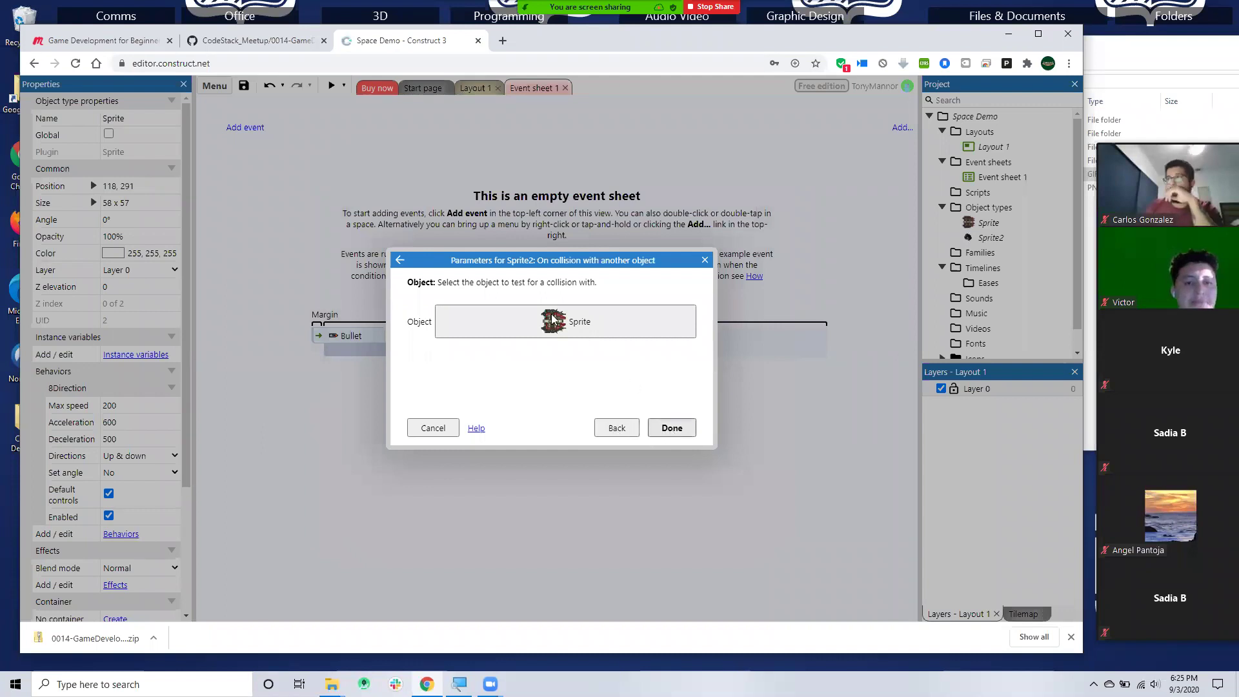
pyautogui.click(673, 429)
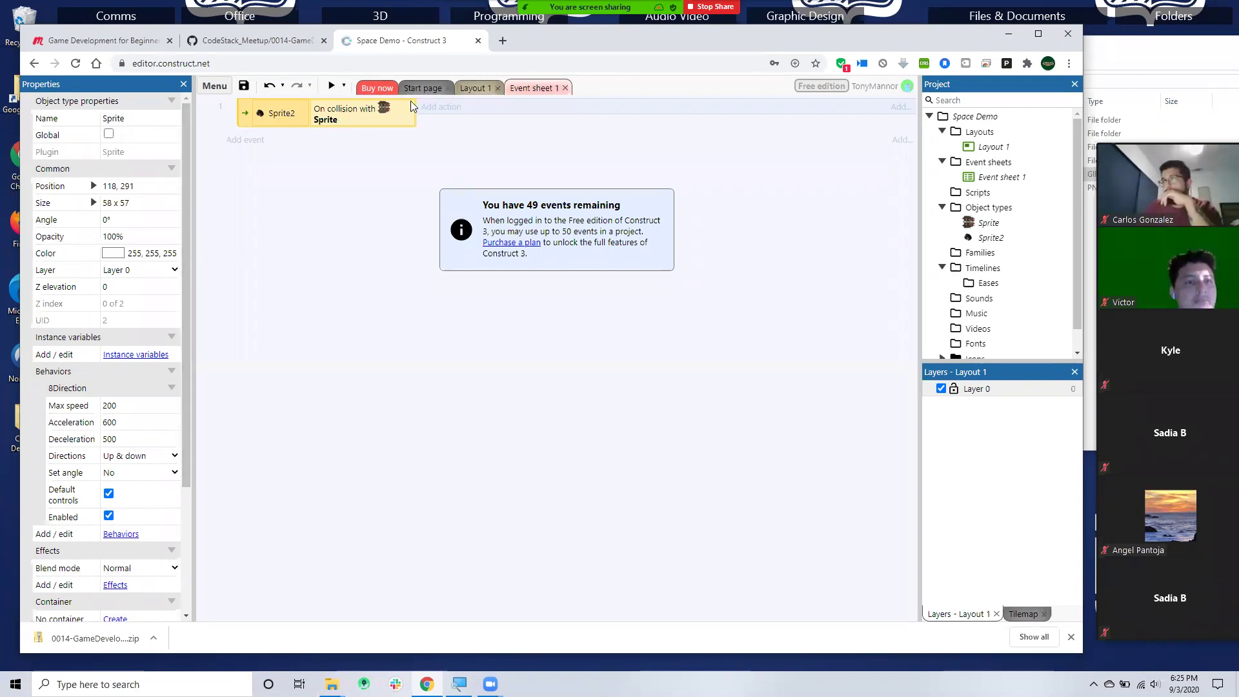
pyautogui.click(473, 88)
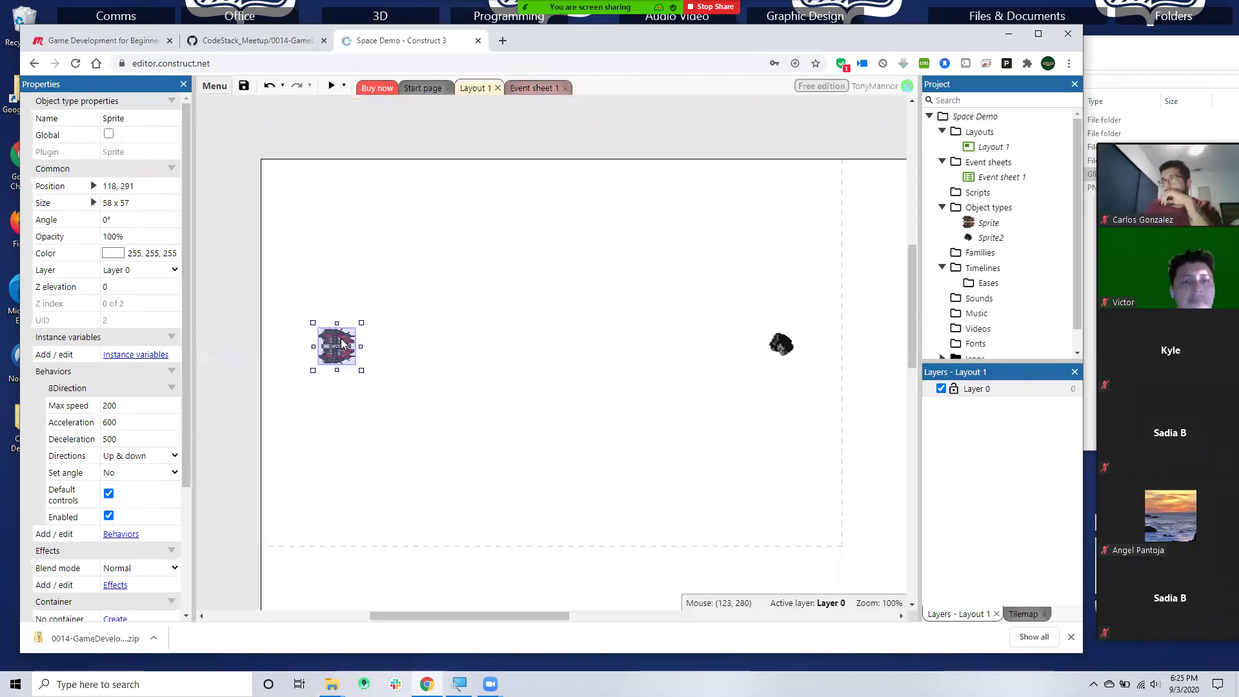
# - Rename the ship sprite to Ship and the asteroid sprite to Astroid, and return to Event sheet 1
pyautogui.click(132, 118)
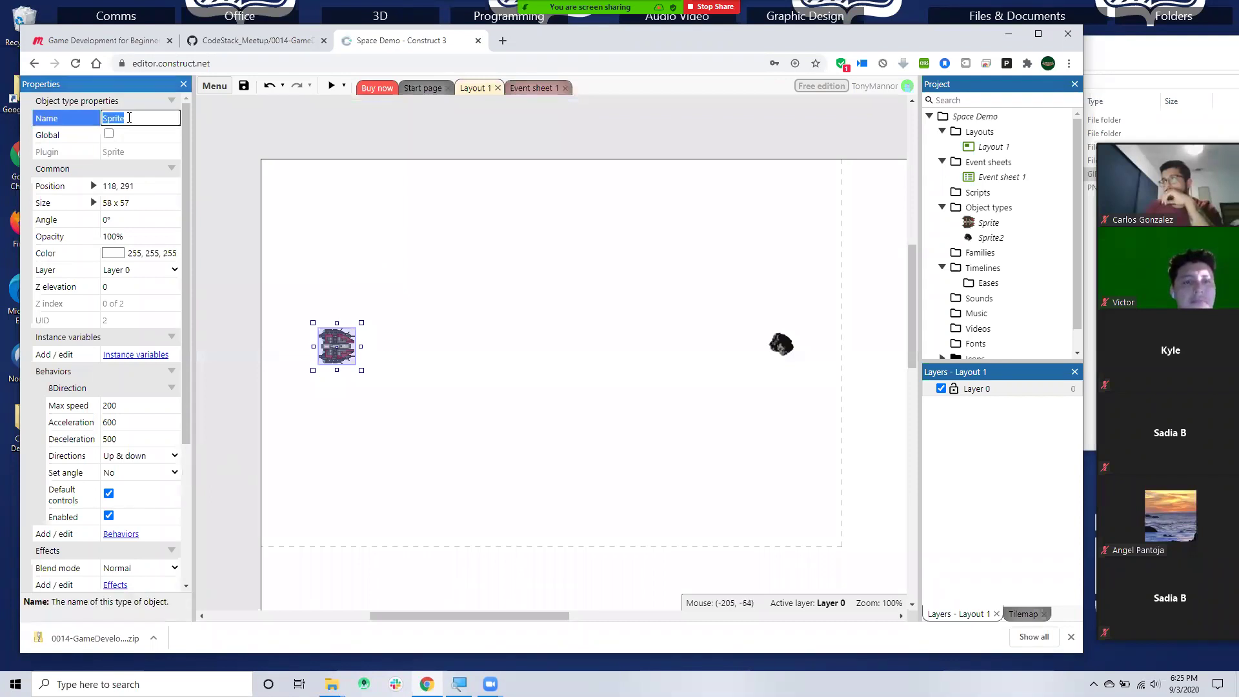
pyautogui.write('Ship')
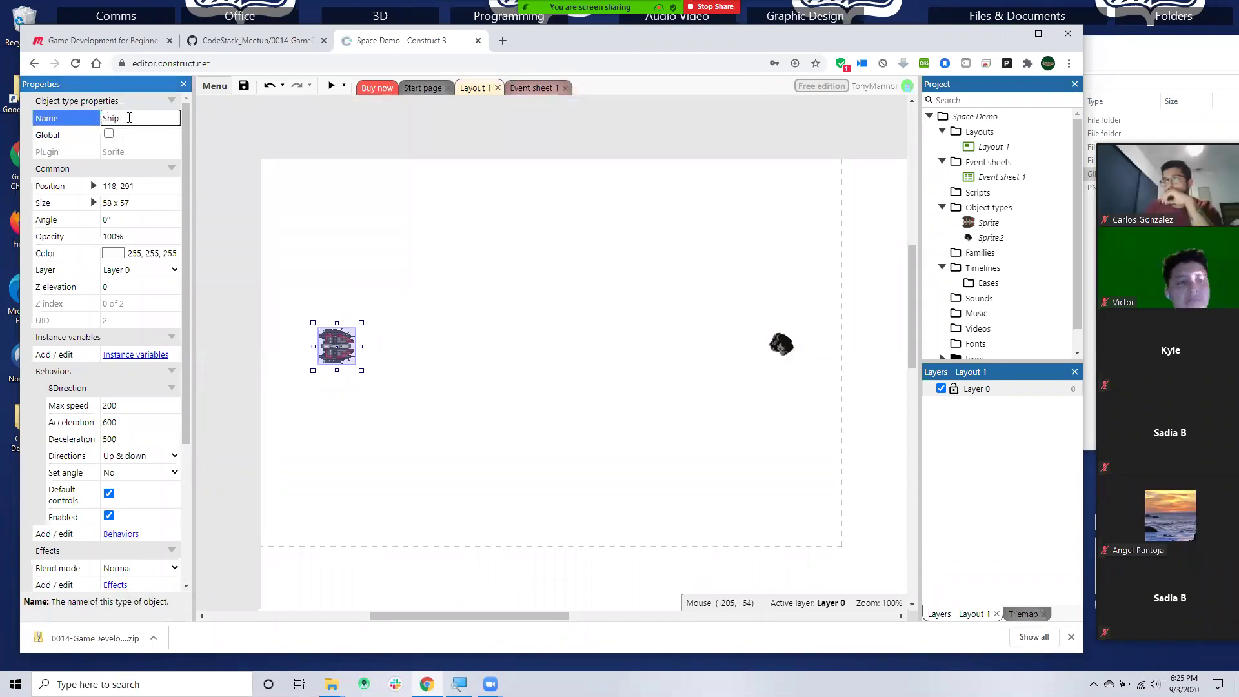
pyautogui.click(783, 346)
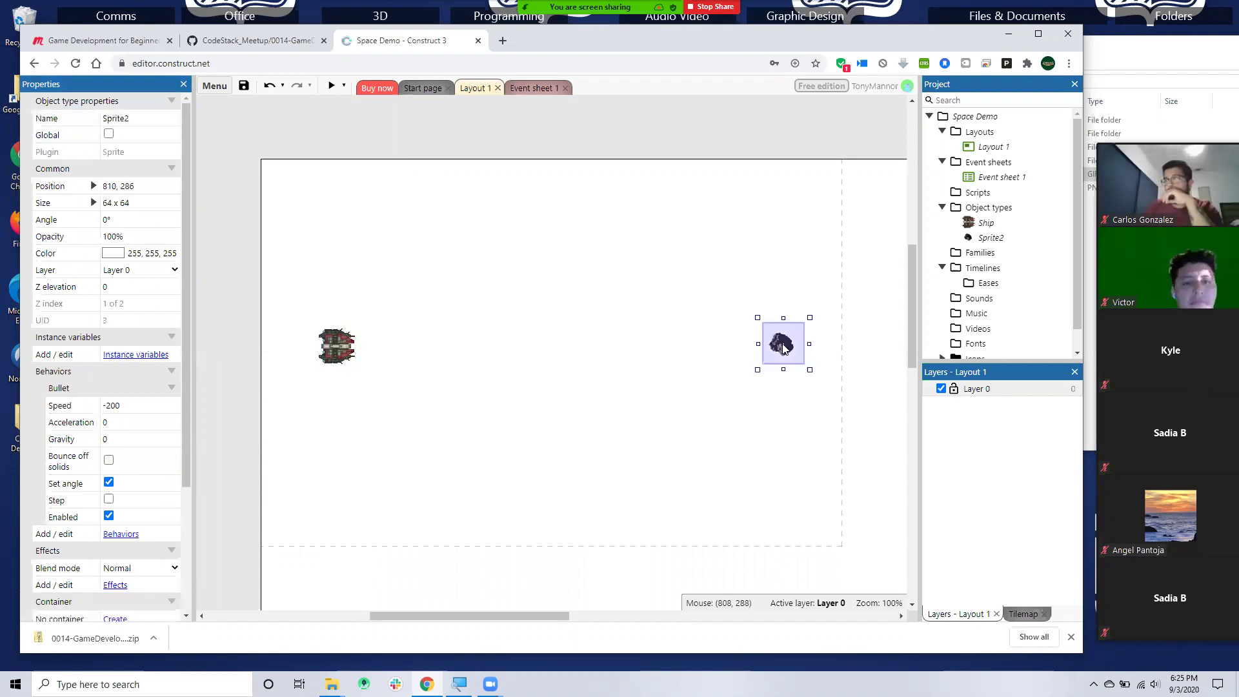
pyautogui.click(137, 119)
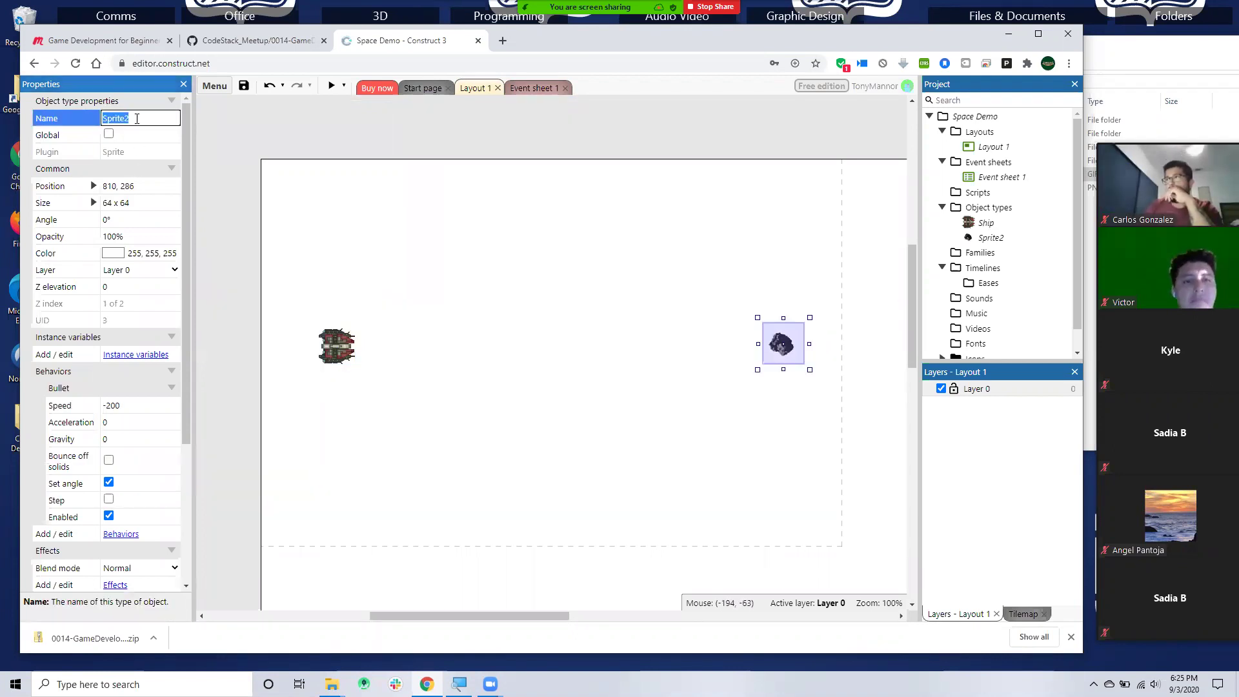
pyautogui.write('Astroid')
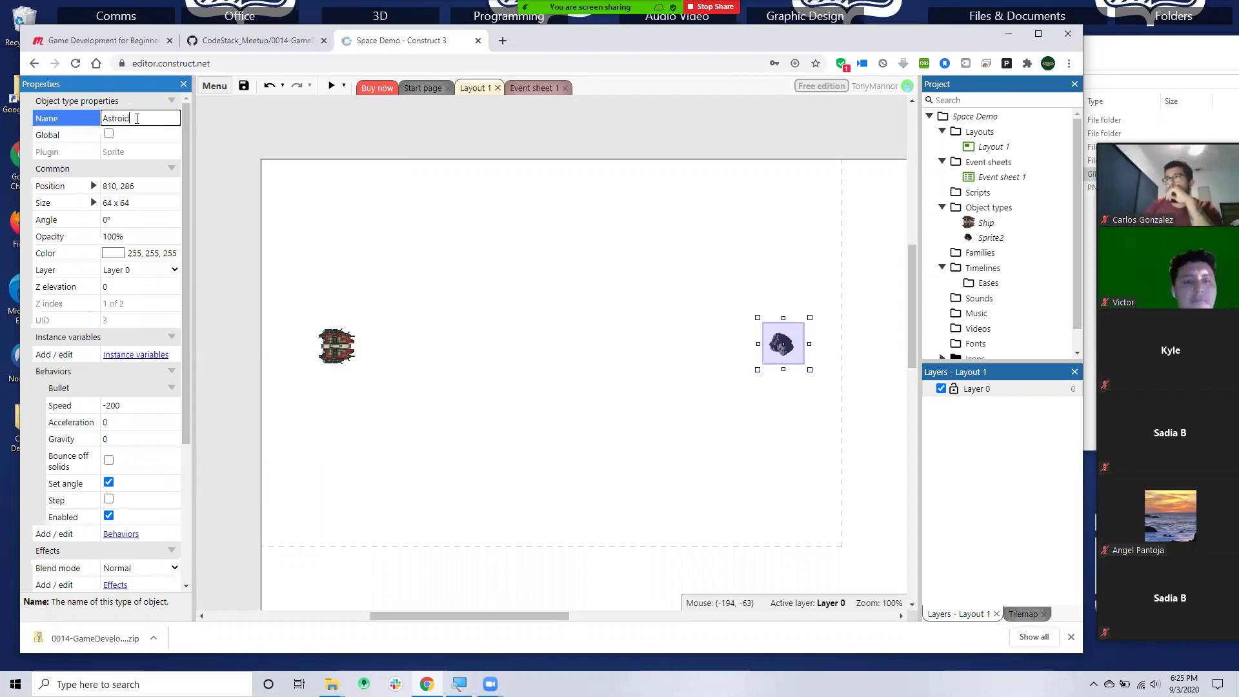
pyautogui.click(423, 257)
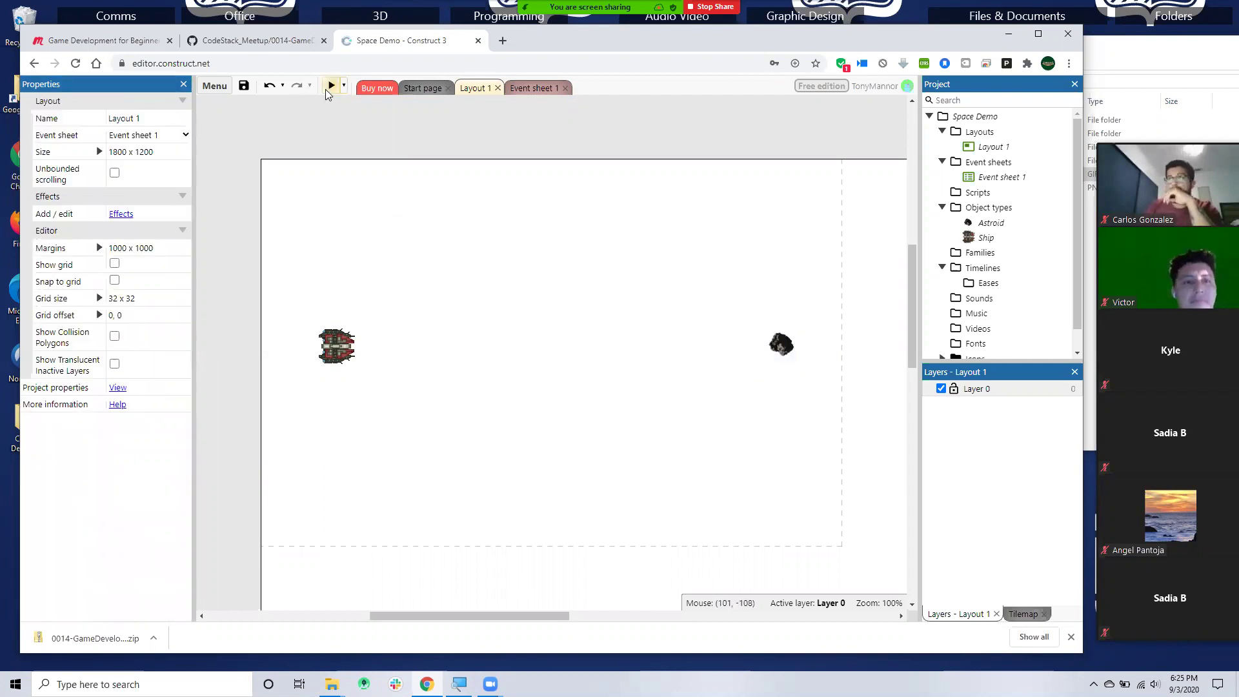
pyautogui.click(533, 89)
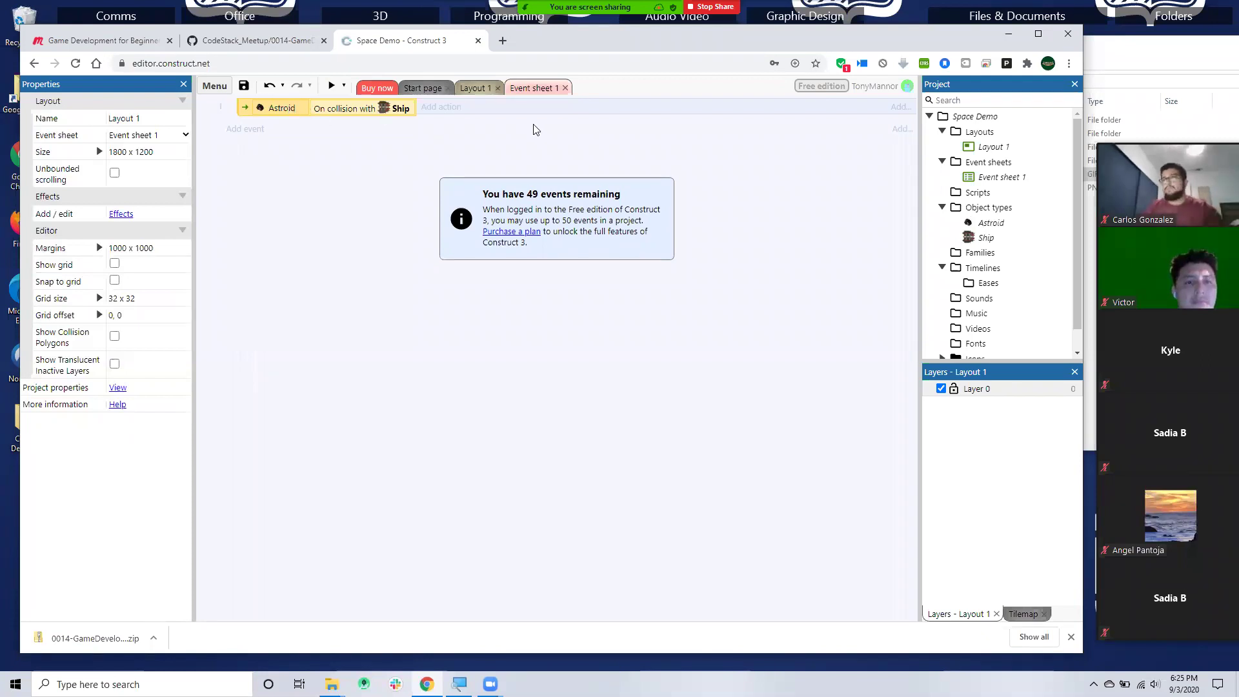
# - Examine the System actions available for the collision event, search them for "des", and leave without adding one
pyautogui.click(441, 108)
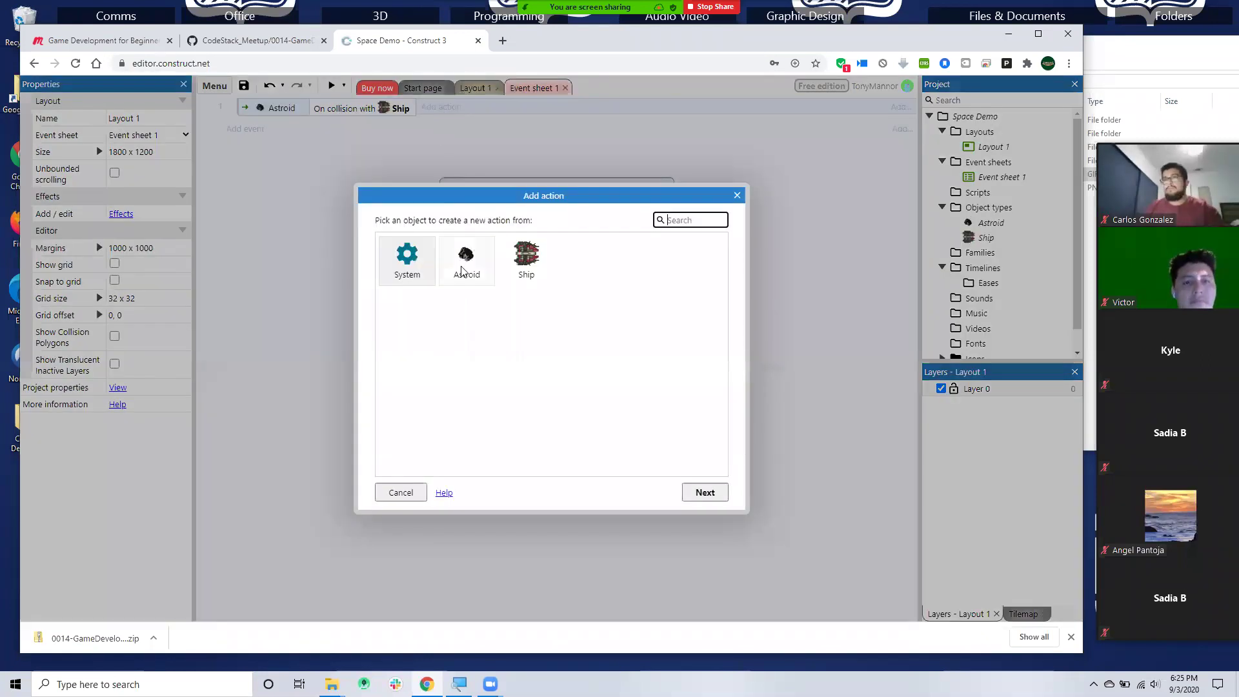
pyautogui.doubleClick(406, 256)
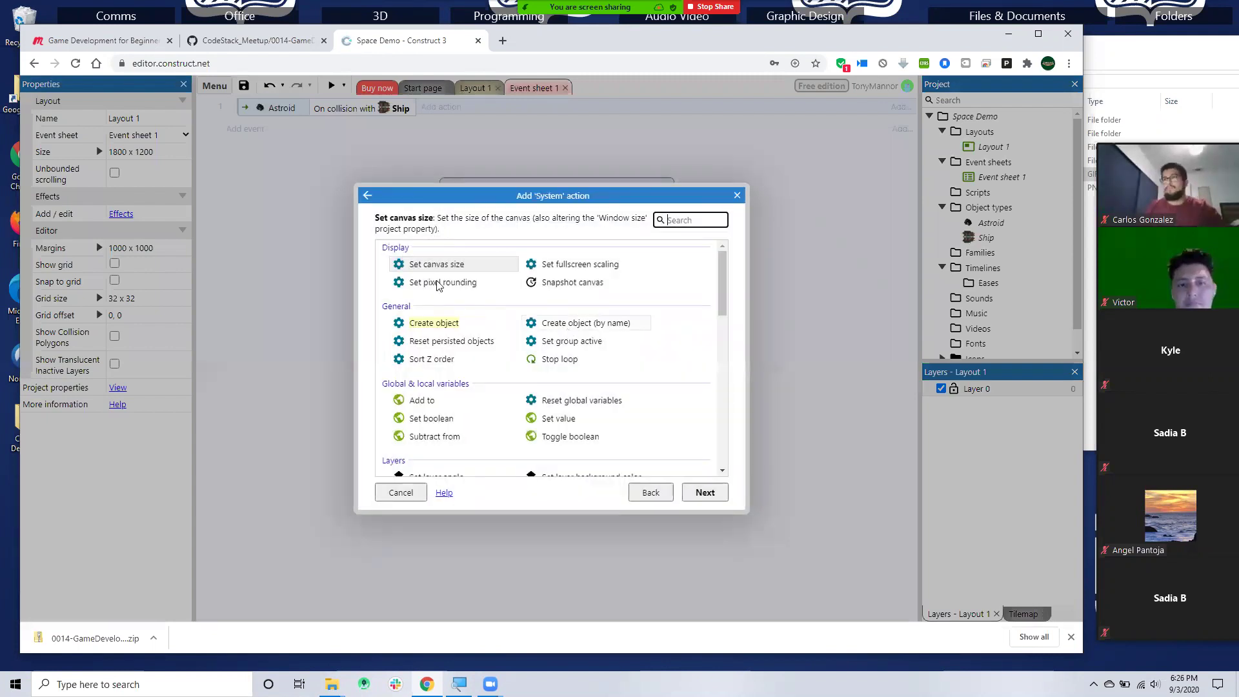
pyautogui.scroll(-5, 640, 424)
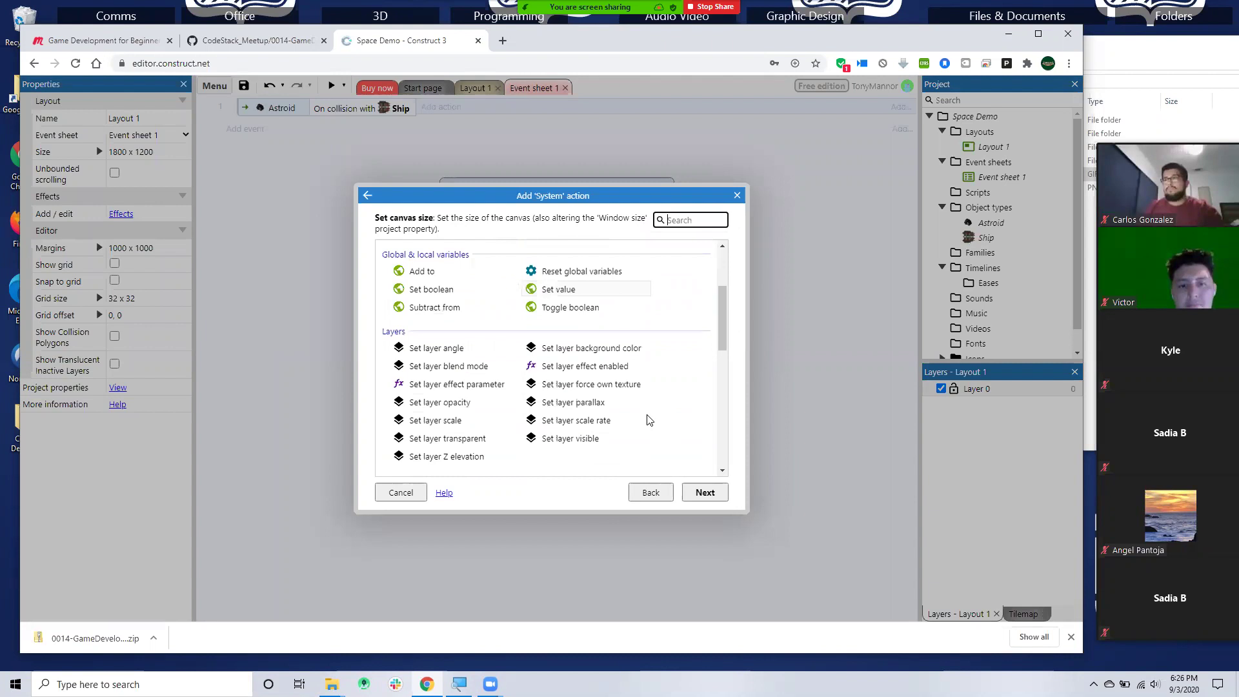
pyautogui.scroll(1, 649, 420)
pyautogui.scroll(-3, 649, 420)
pyautogui.scroll(-1, 649, 420)
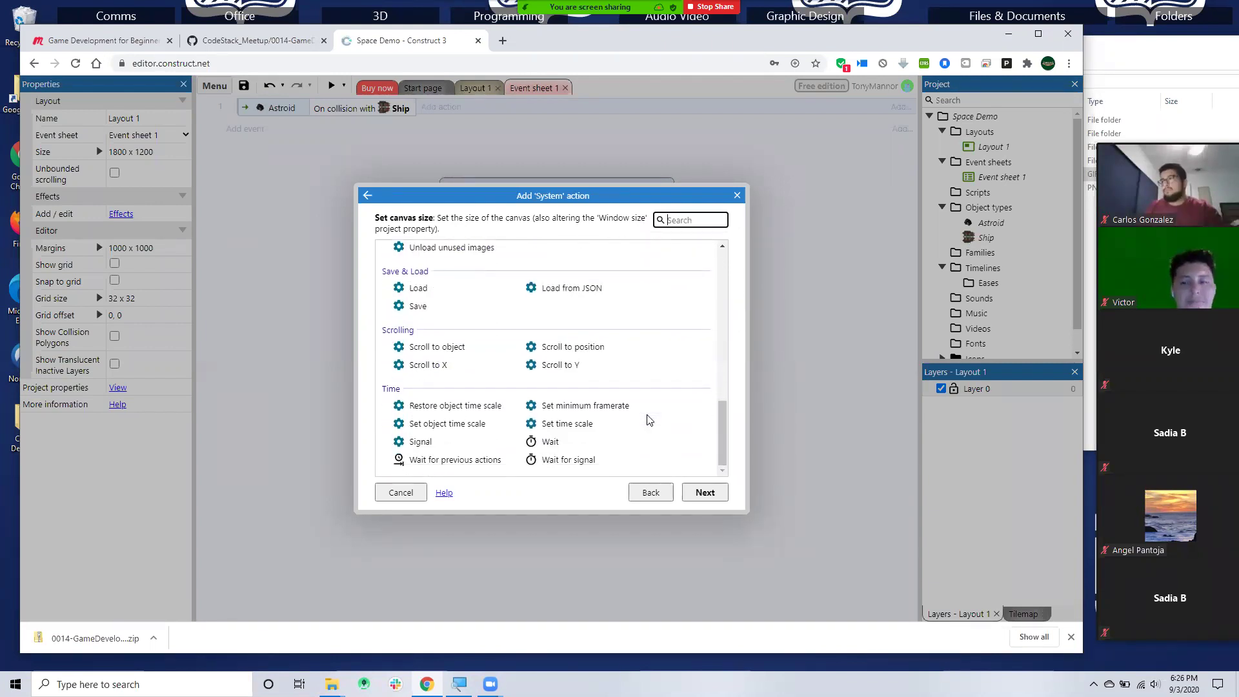
pyautogui.scroll(10, 649, 420)
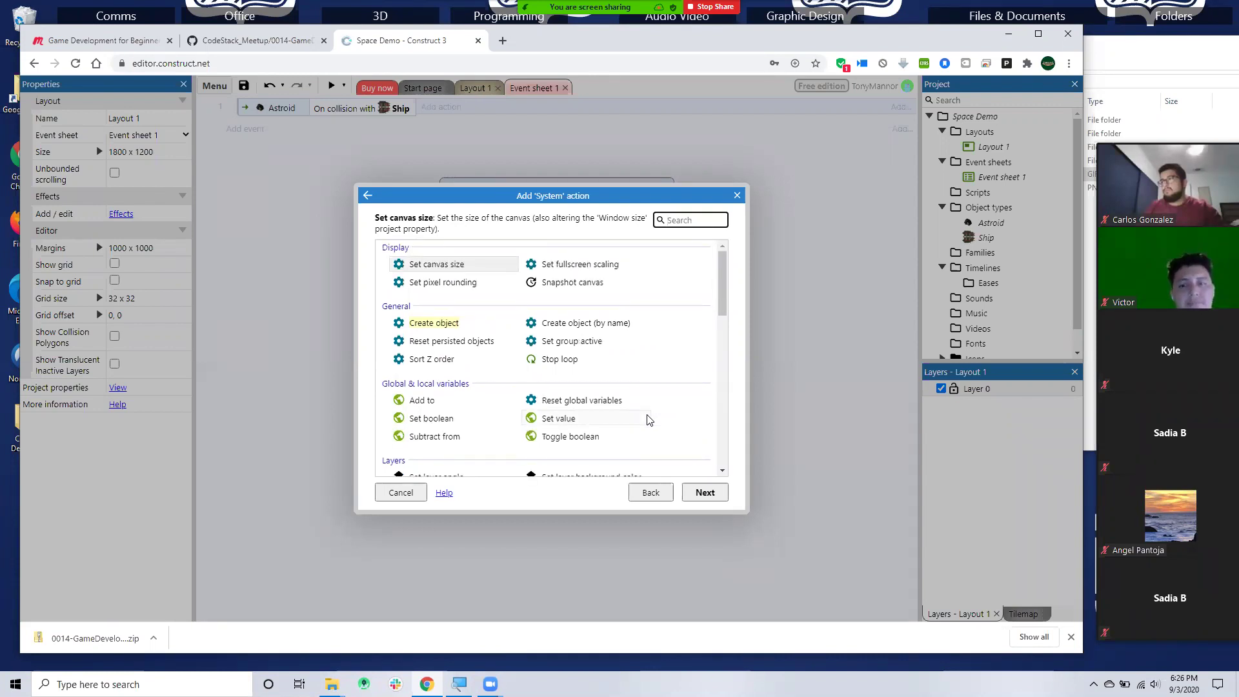
pyautogui.scroll(-4, 649, 420)
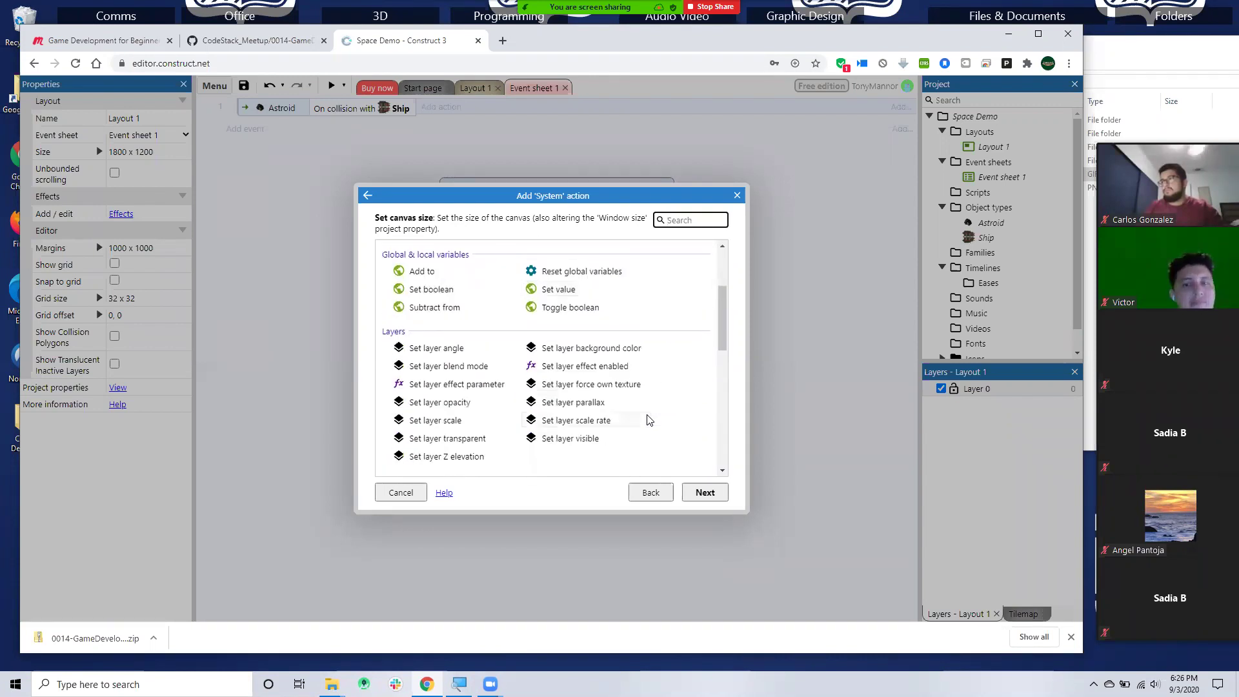
pyautogui.scroll(4, 649, 420)
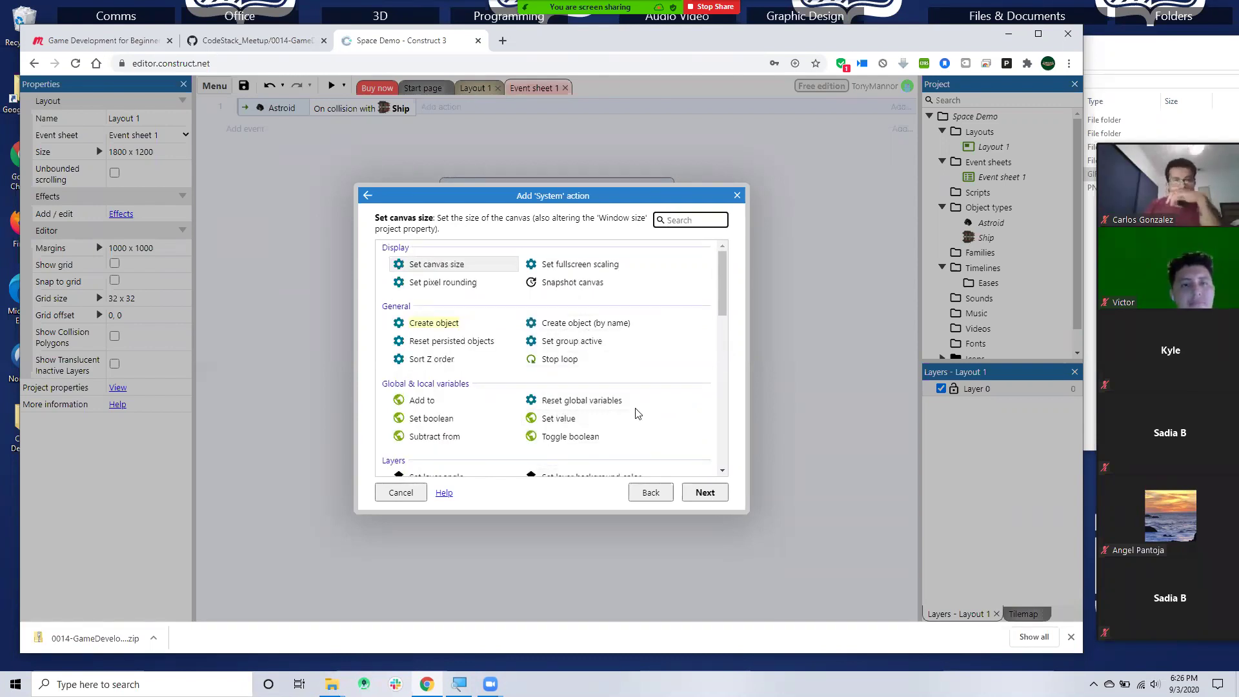
pyautogui.scroll(-2, 652, 398)
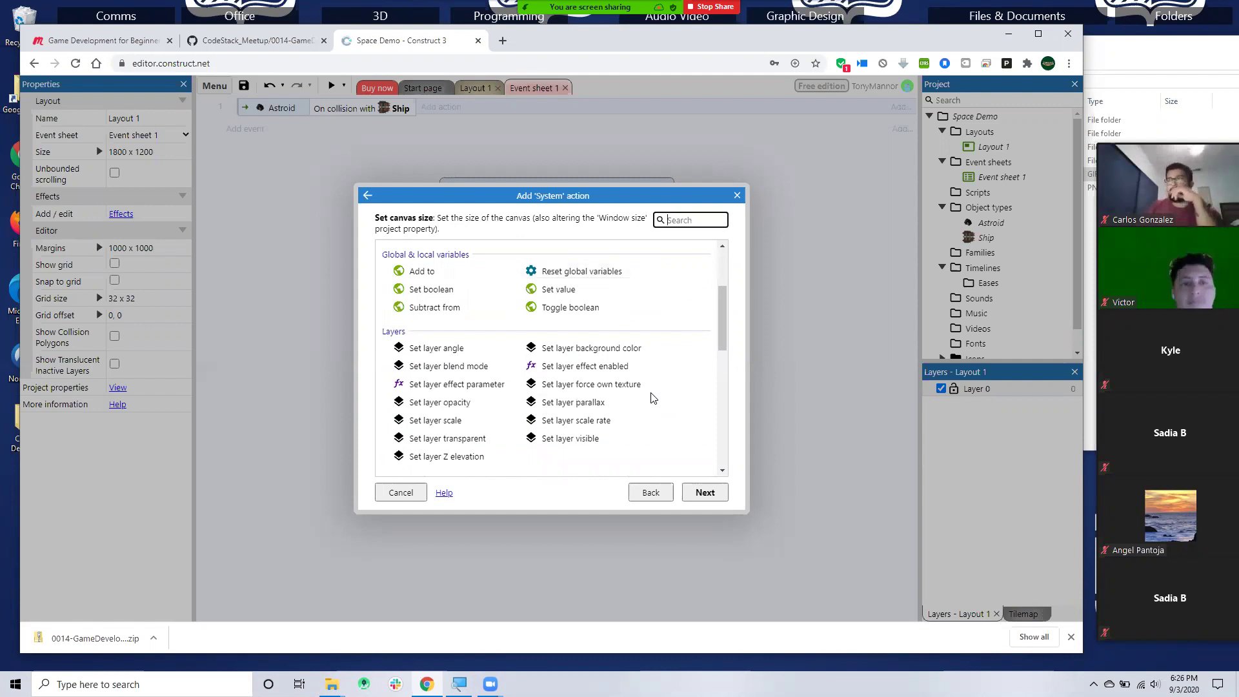
pyautogui.scroll(-3, 652, 397)
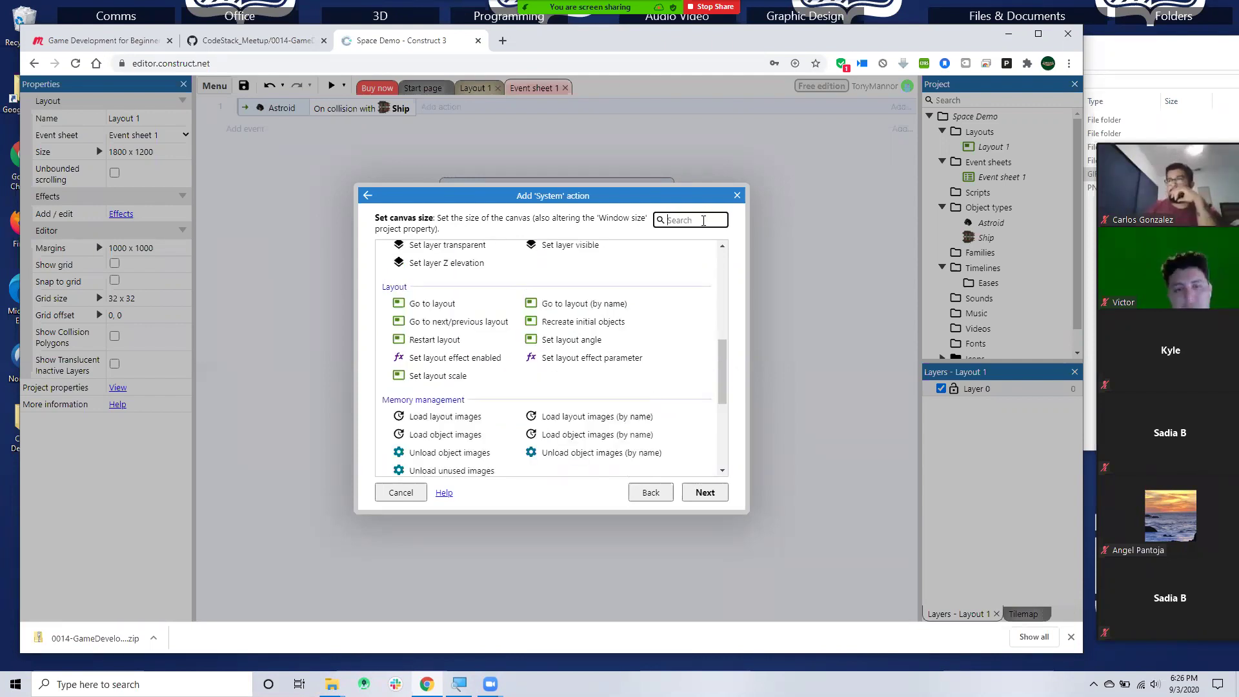
pyautogui.write('des')
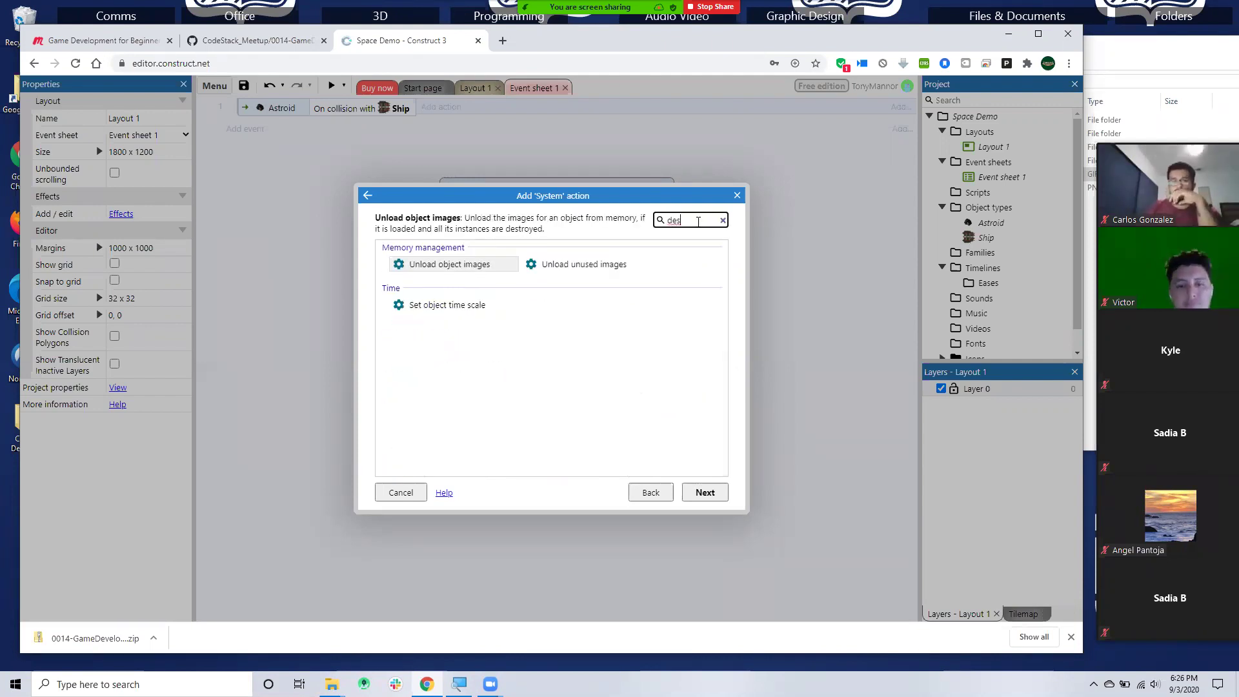
pyautogui.click(409, 491)
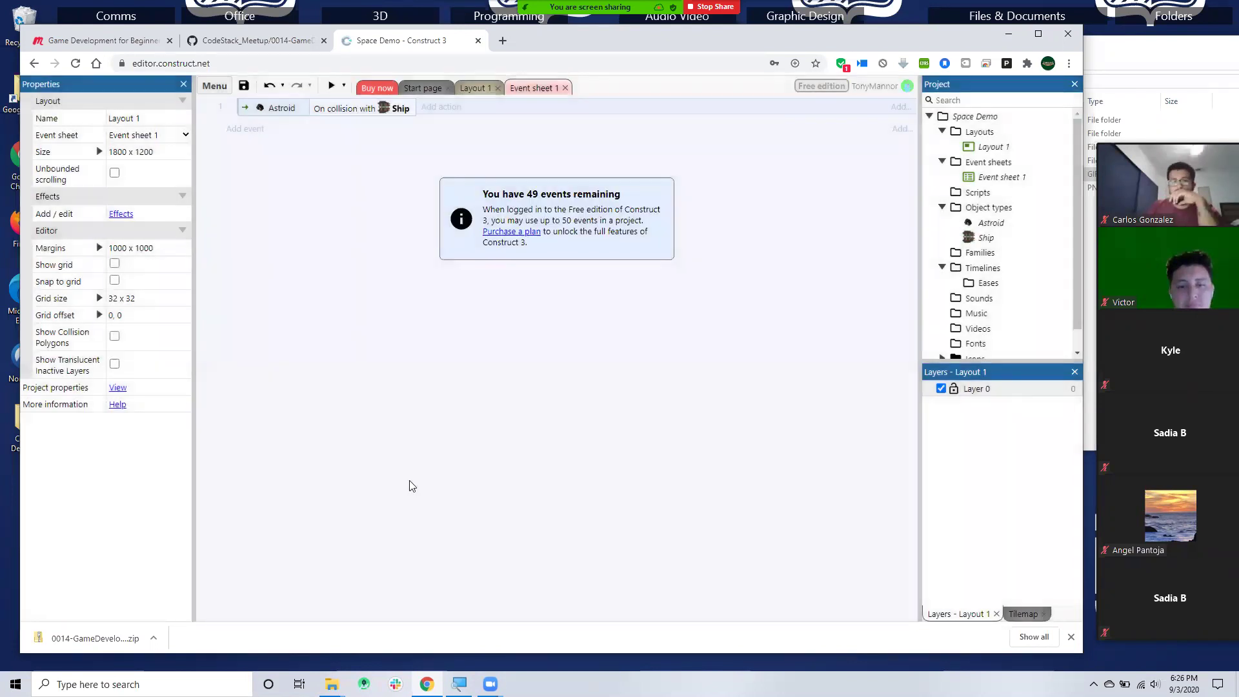
pyautogui.click(443, 106)
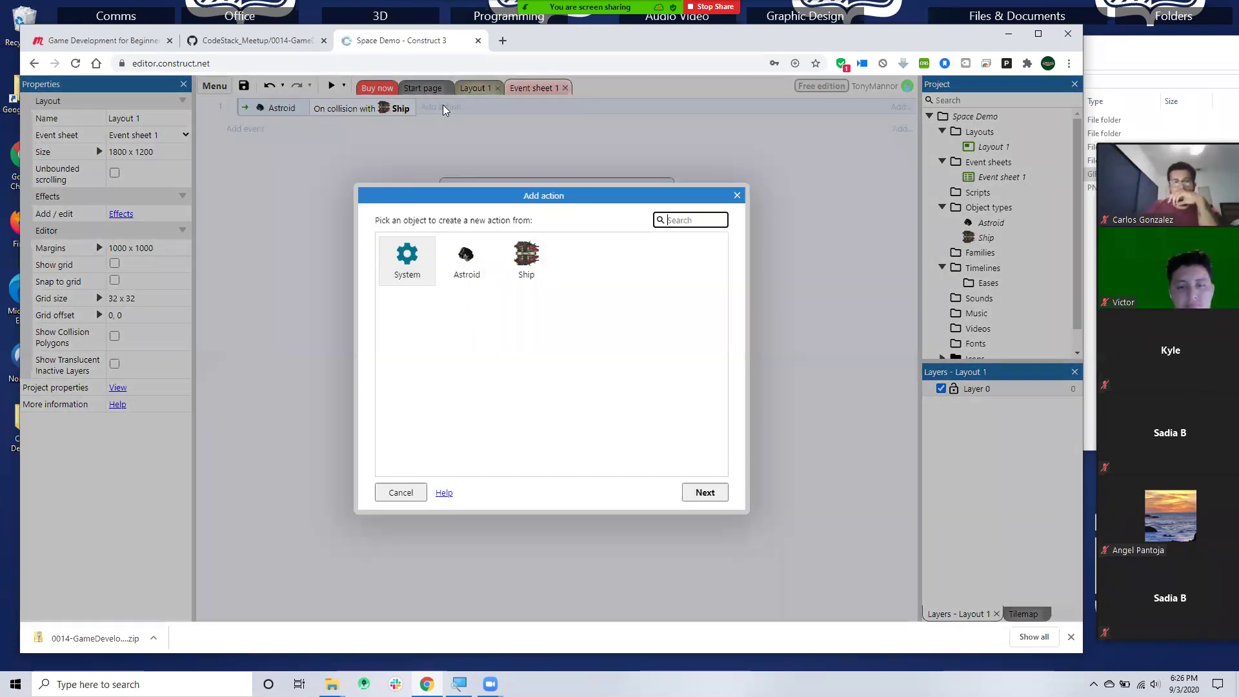
pyautogui.click(524, 260)
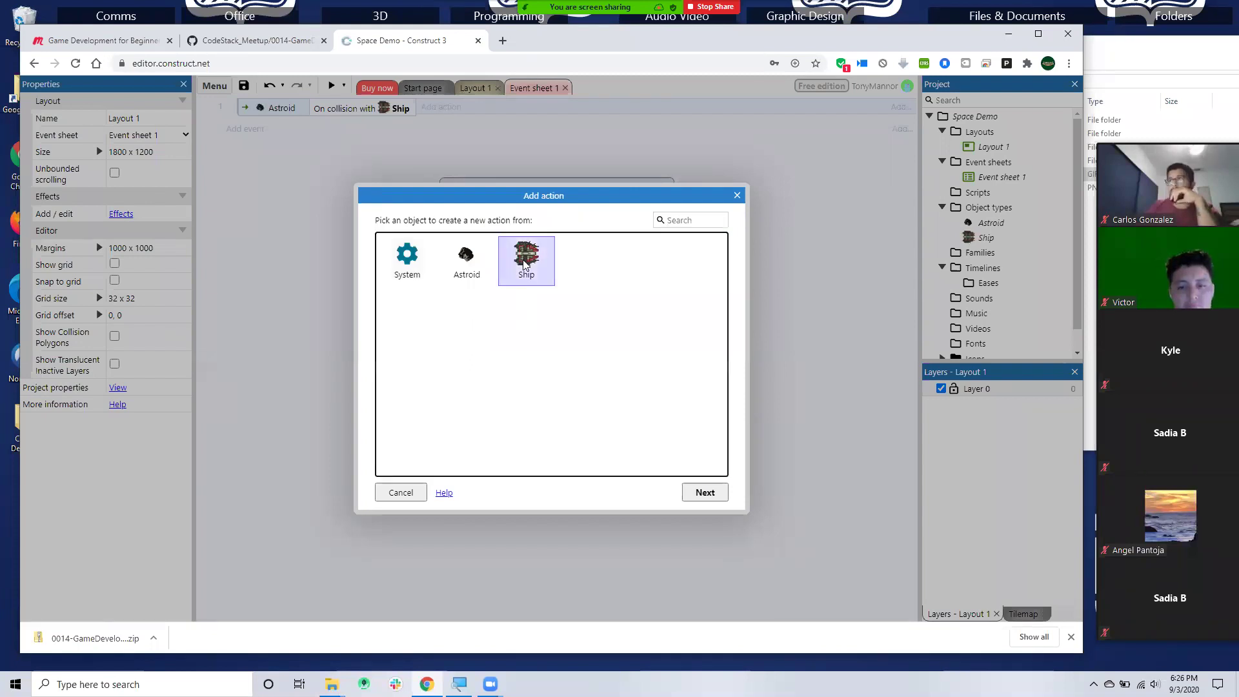
pyautogui.click(709, 491)
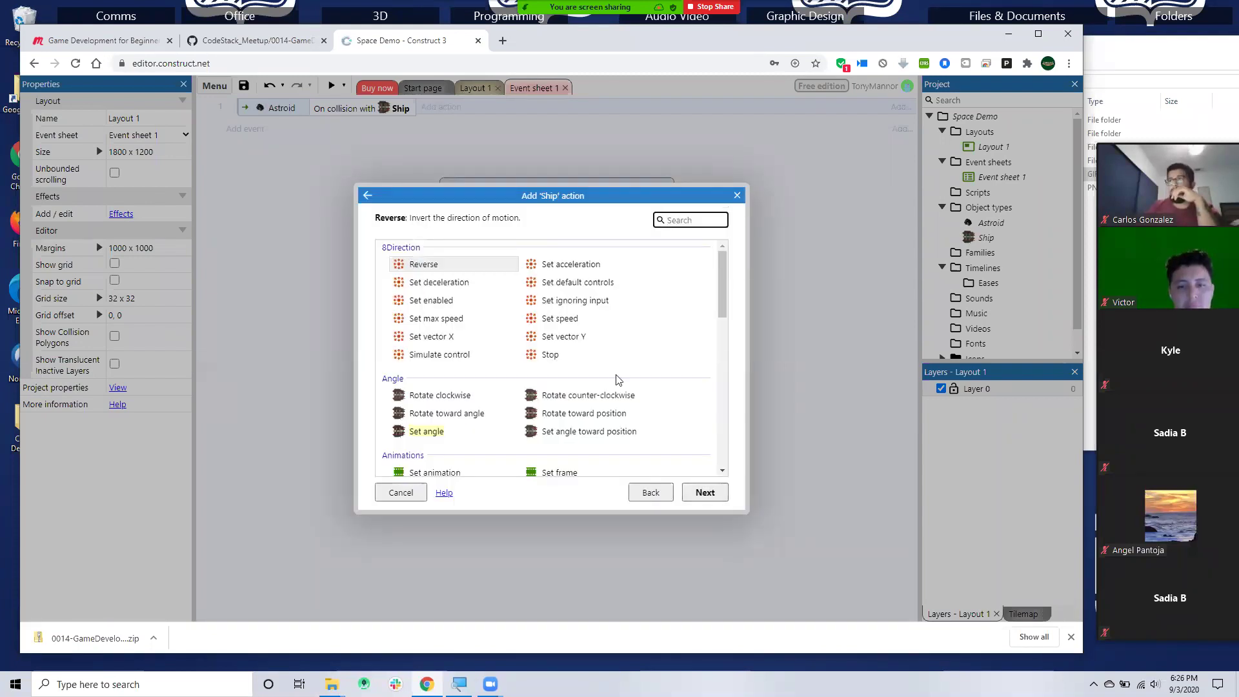
pyautogui.scroll(-2, 616, 379)
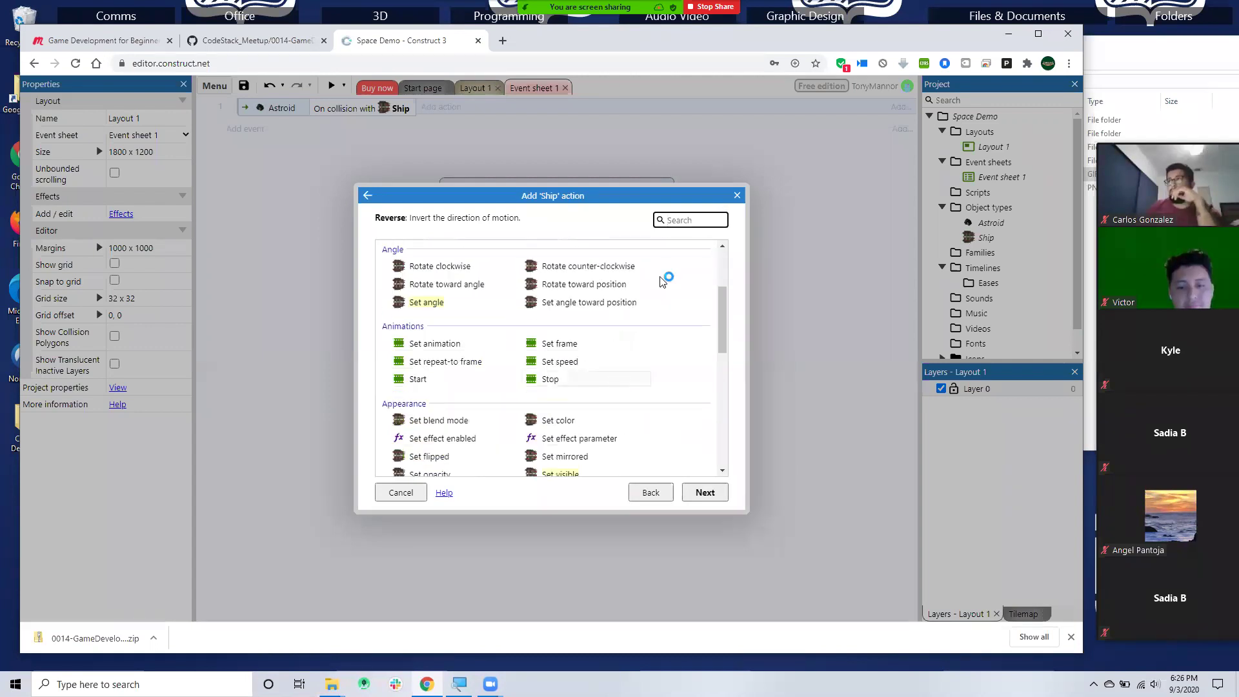
pyautogui.click(682, 219)
pyautogui.write('des')
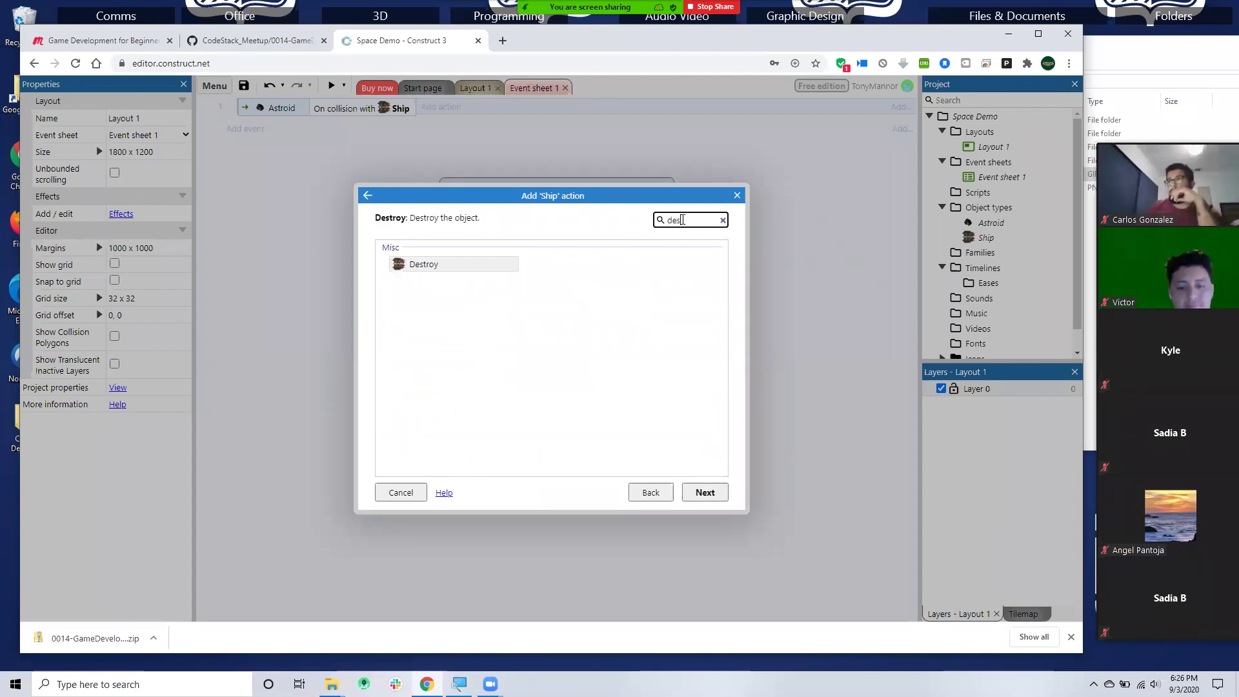
pyautogui.click(423, 267)
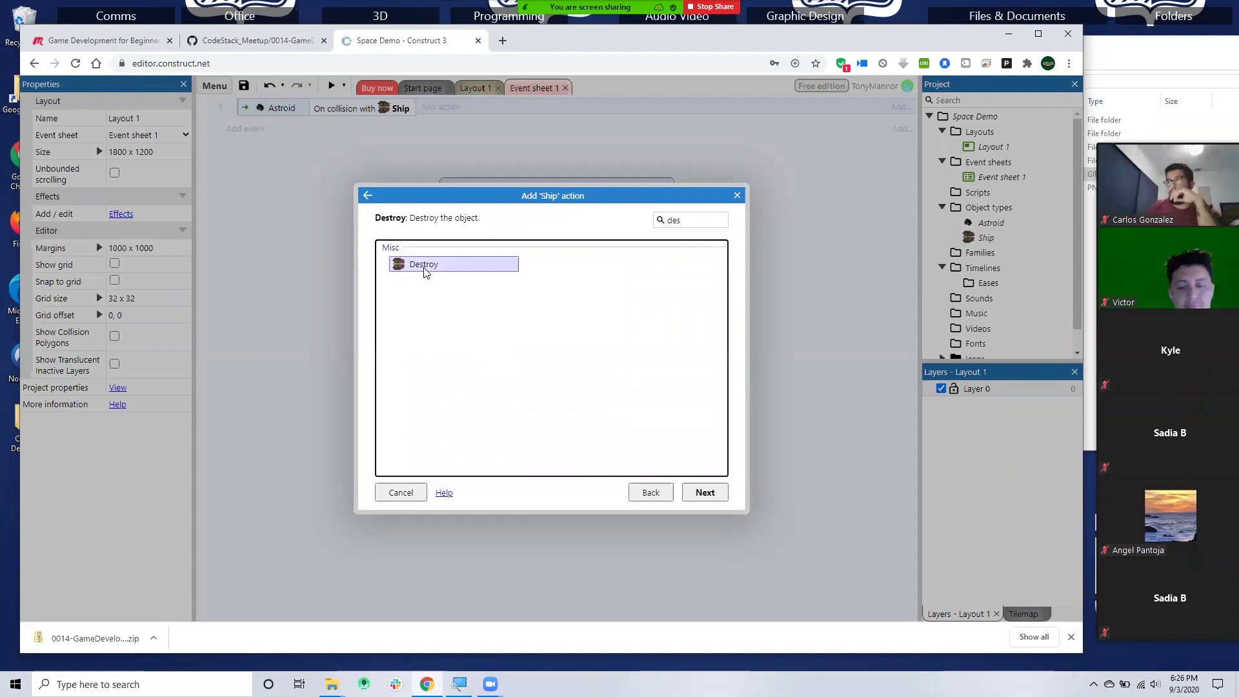
pyautogui.click(396, 503)
pyautogui.press('Escape')
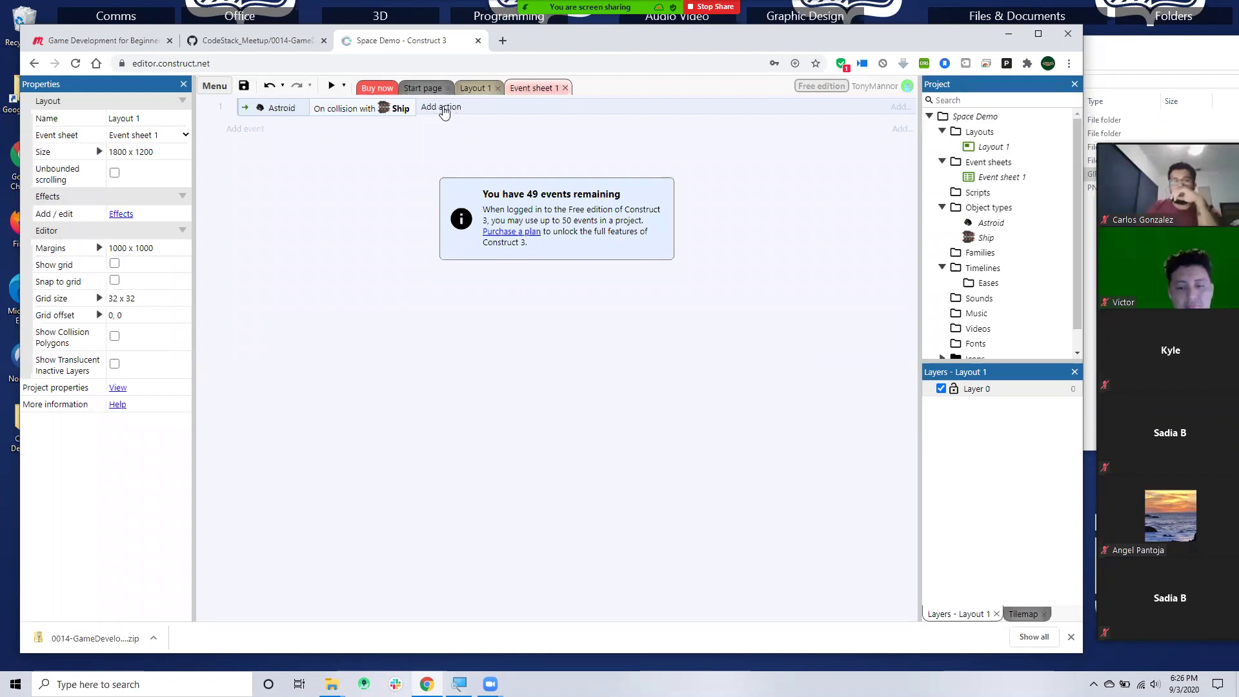
# - Add a Destroy action for the Ship to the Astroid's collision event
pyautogui.click(439, 108)
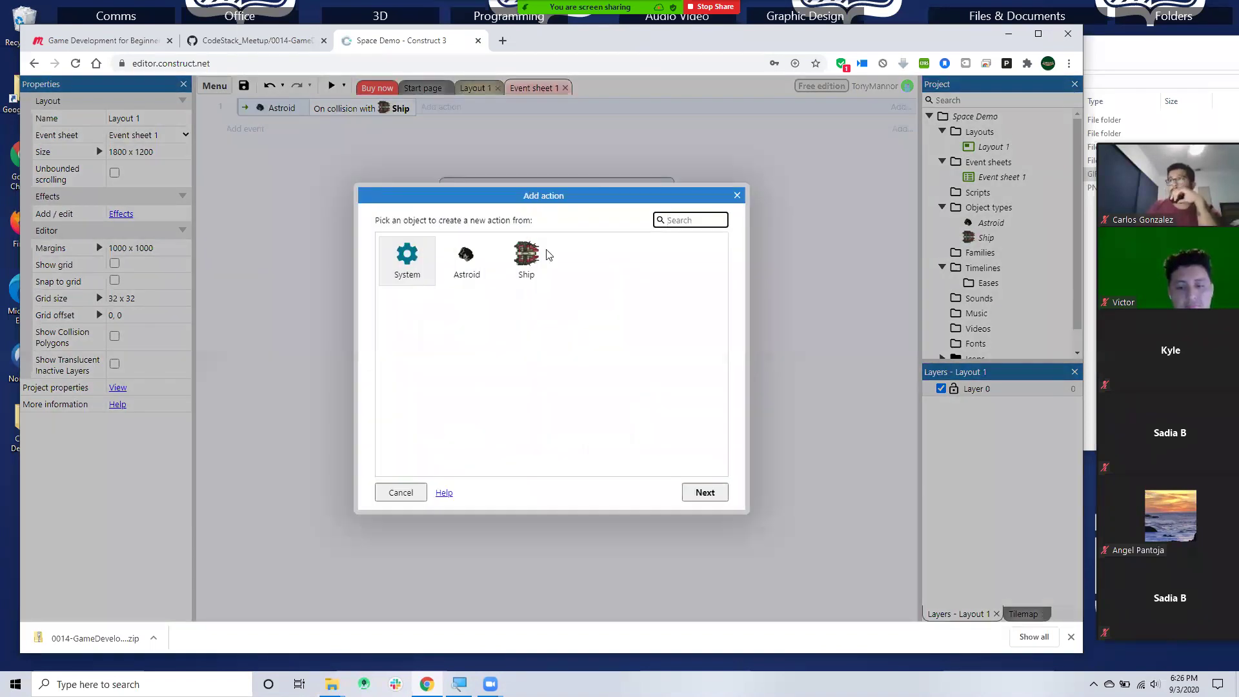
pyautogui.click(528, 258)
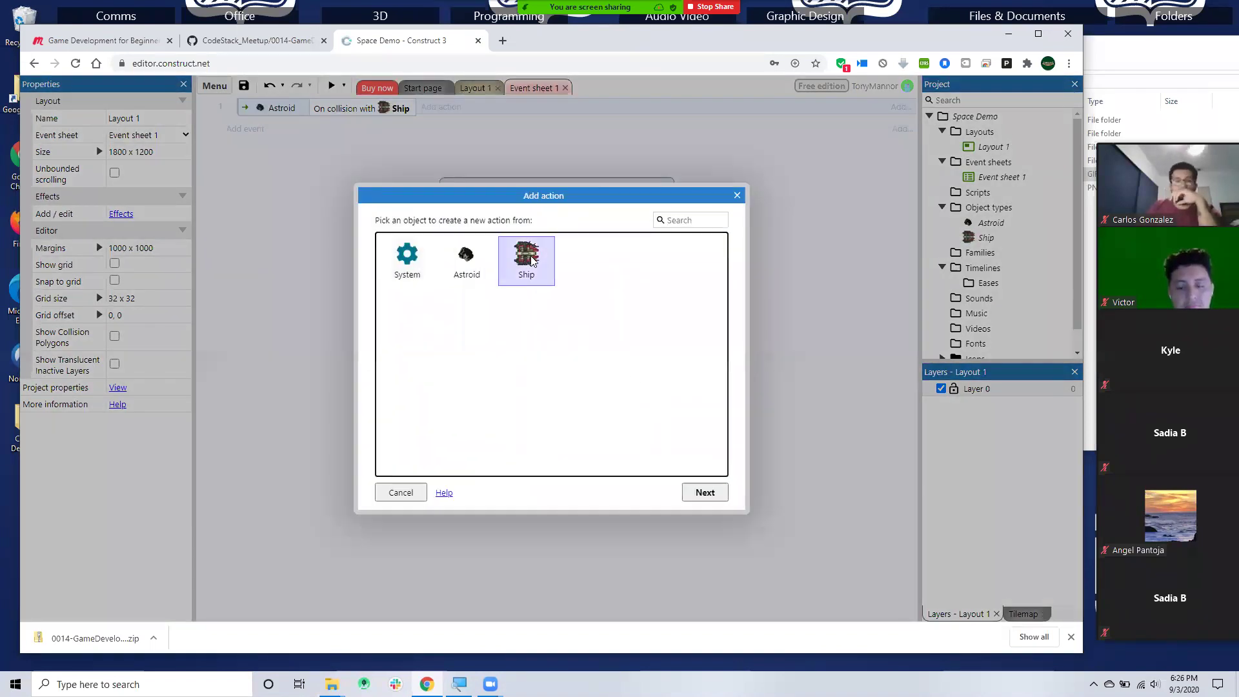
pyautogui.click(705, 493)
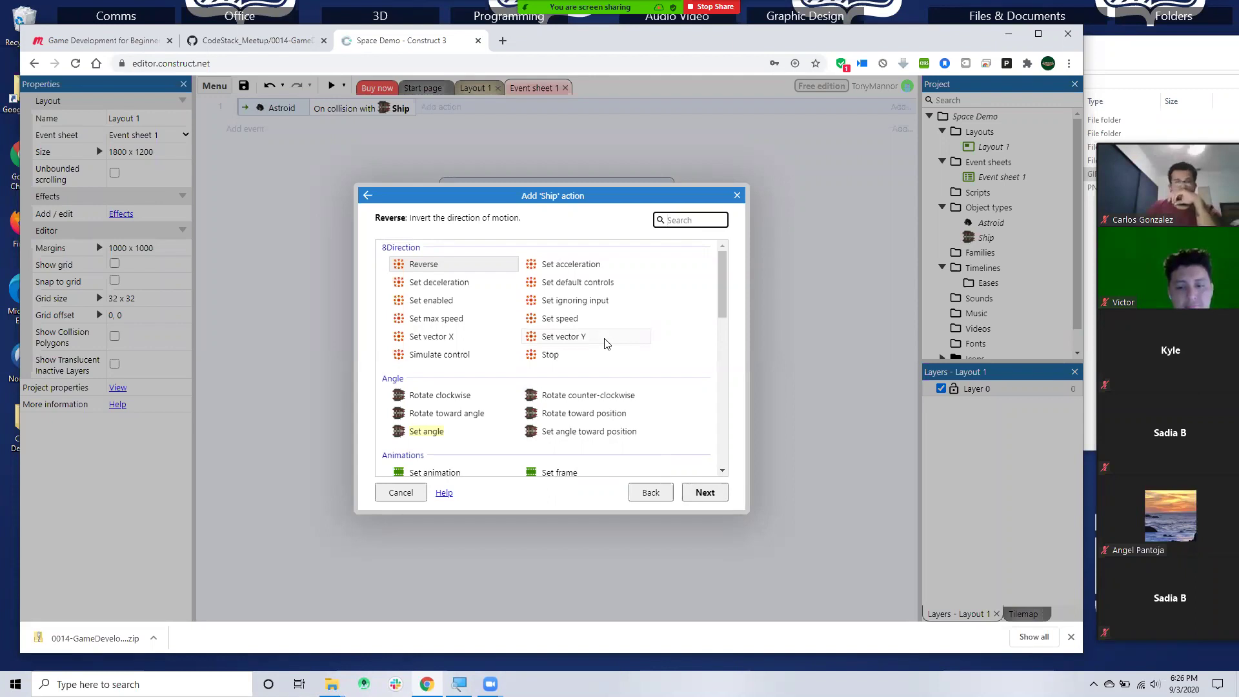
pyautogui.scroll(-3, 599, 329)
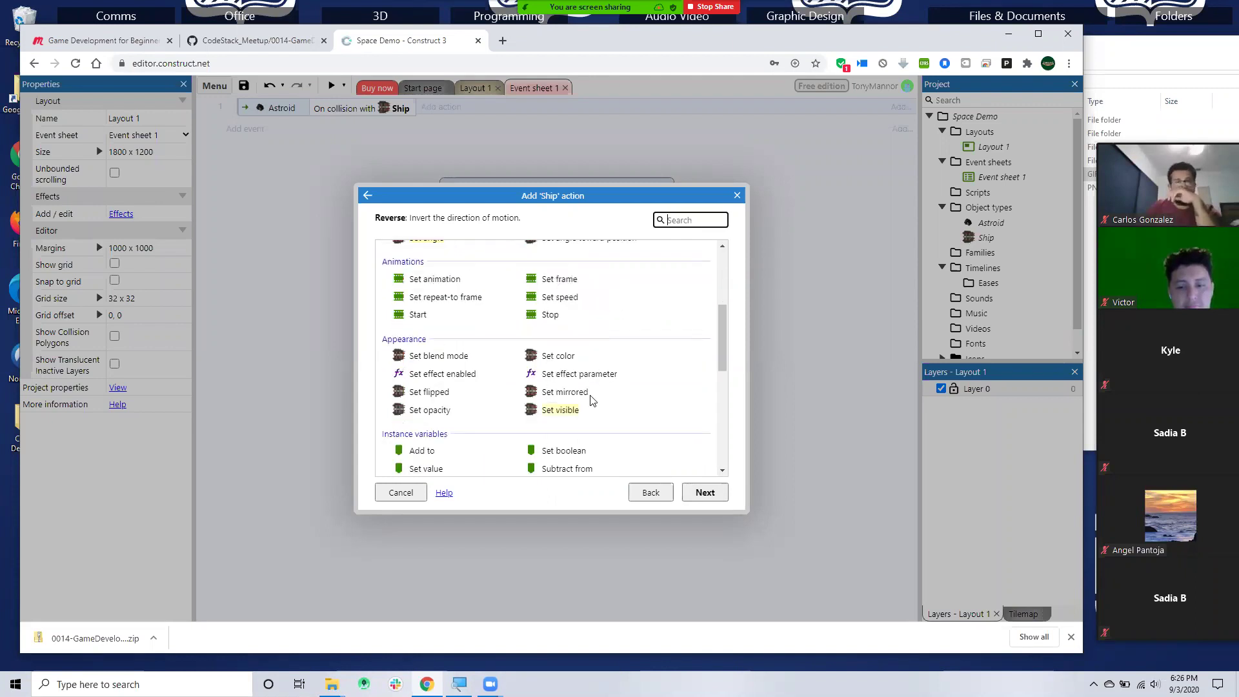
pyautogui.scroll(-3, 634, 386)
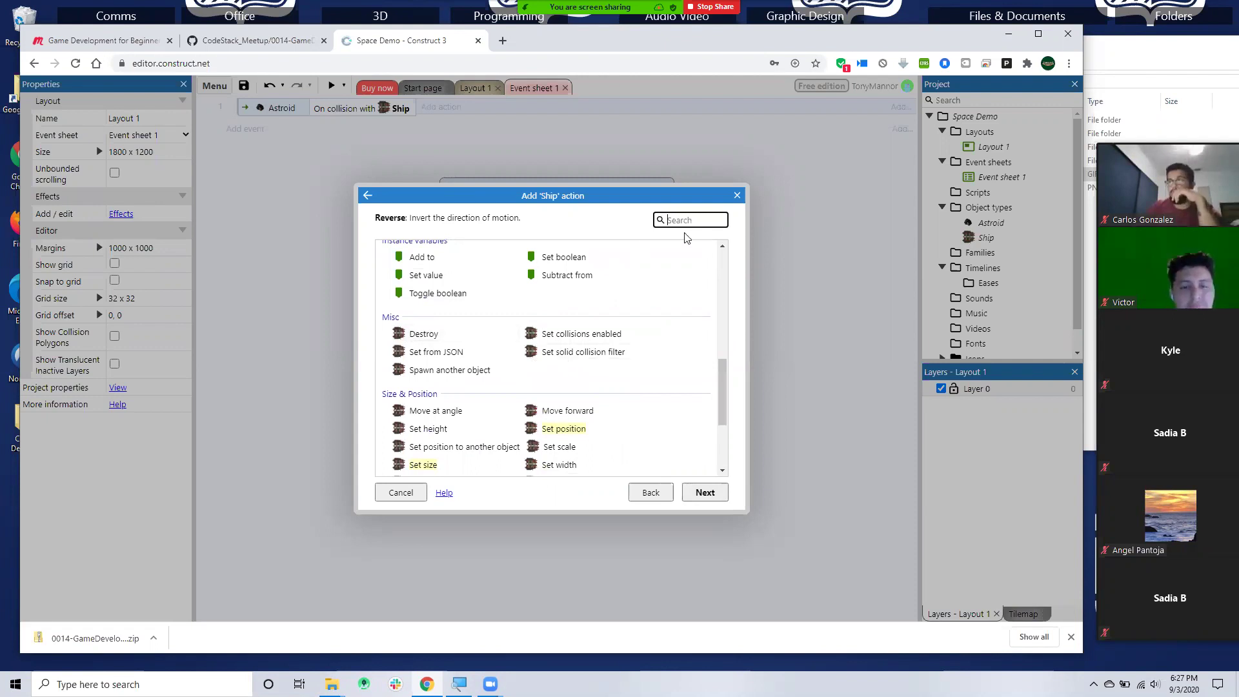
pyautogui.write('dest')
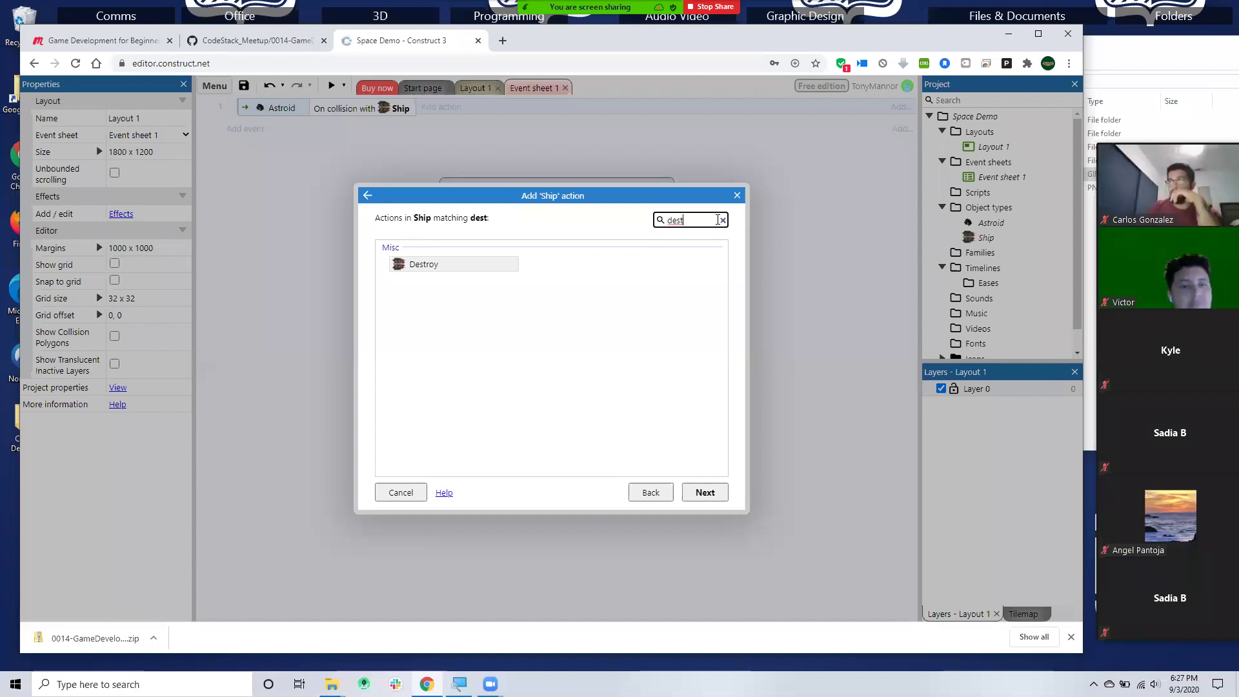
pyautogui.click(722, 220)
pyautogui.scroll(-6, 443, 408)
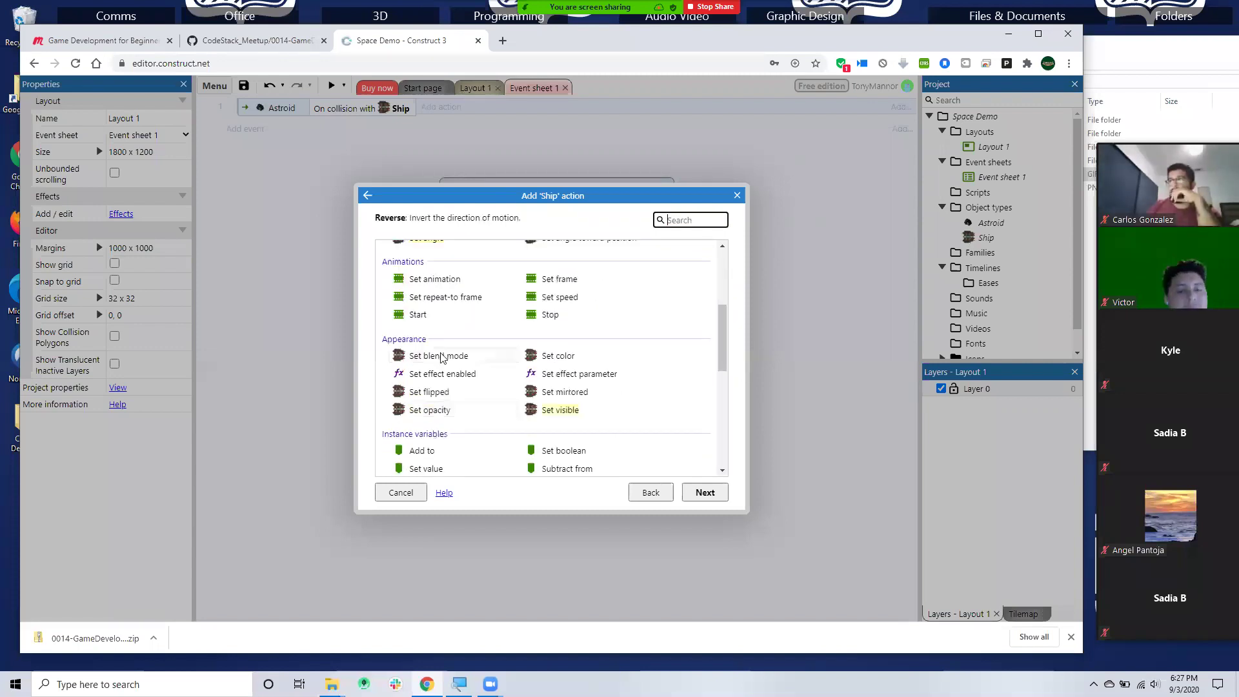
pyautogui.scroll(2, 469, 391)
pyautogui.scroll(-2, 469, 390)
pyautogui.click(619, 442)
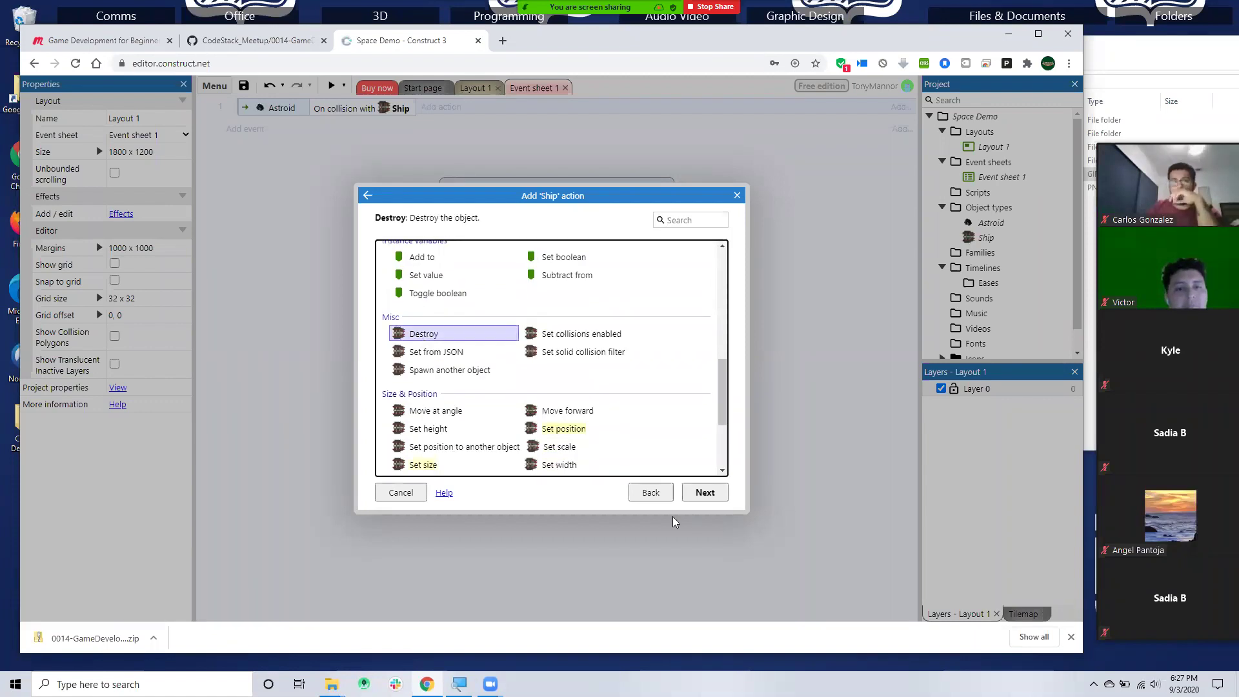
pyautogui.click(705, 492)
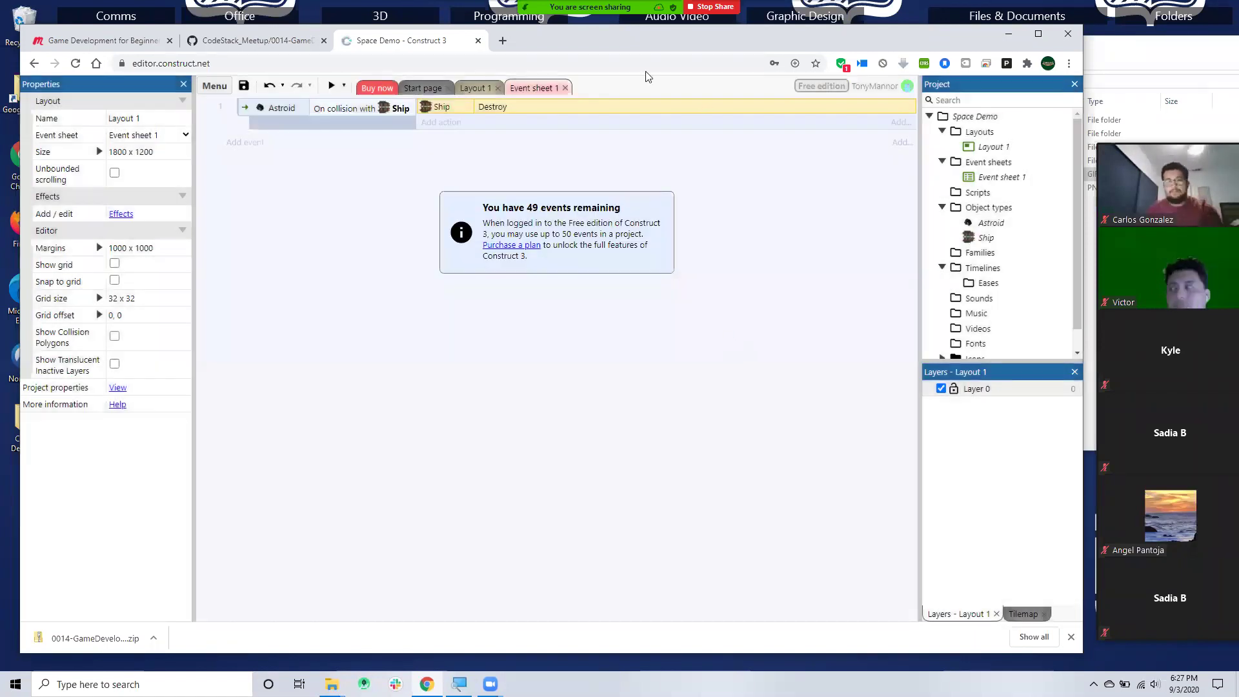
pyautogui.click(421, 89)
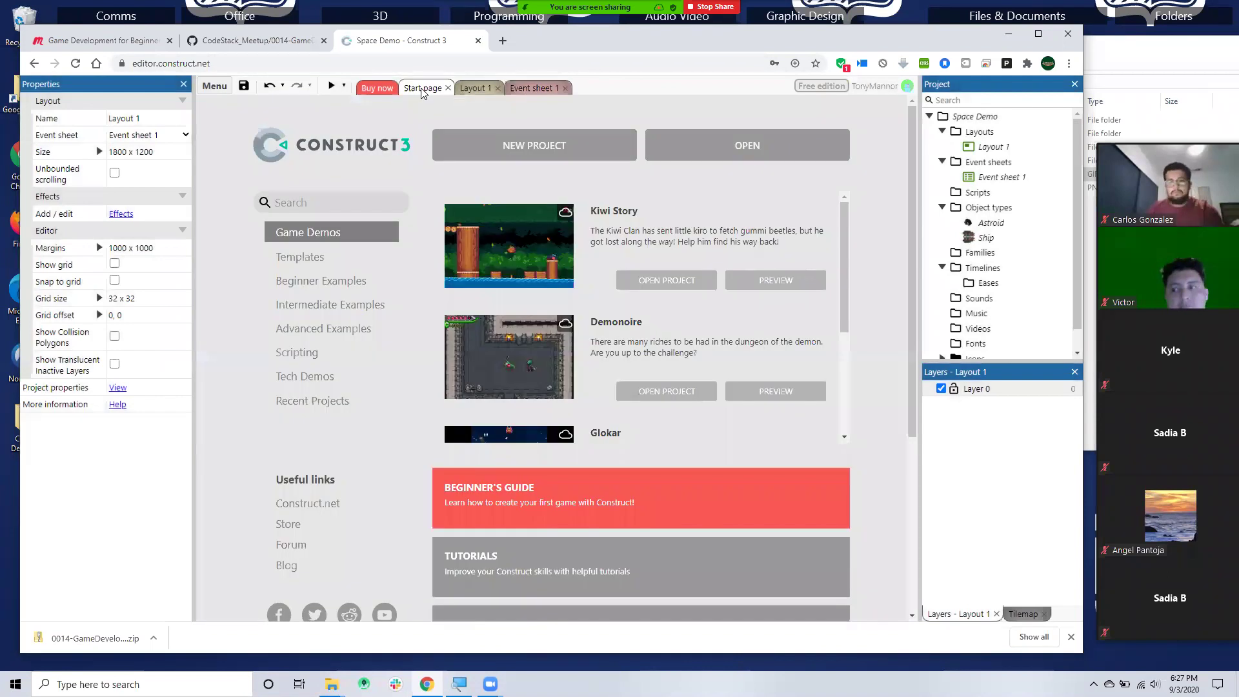
# - Preview Layout 1, close the preview, and move the asteroid slightly closer to the ship, at 766, 292
pyautogui.click(474, 87)
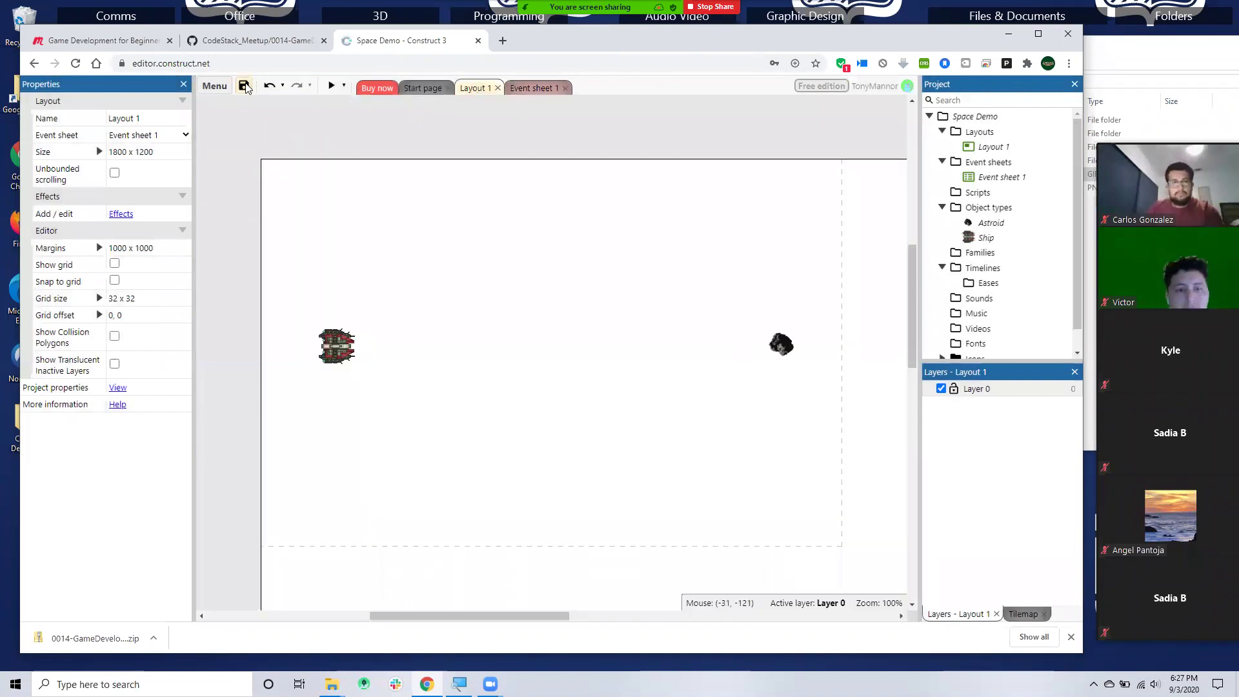
pyautogui.press('F5')
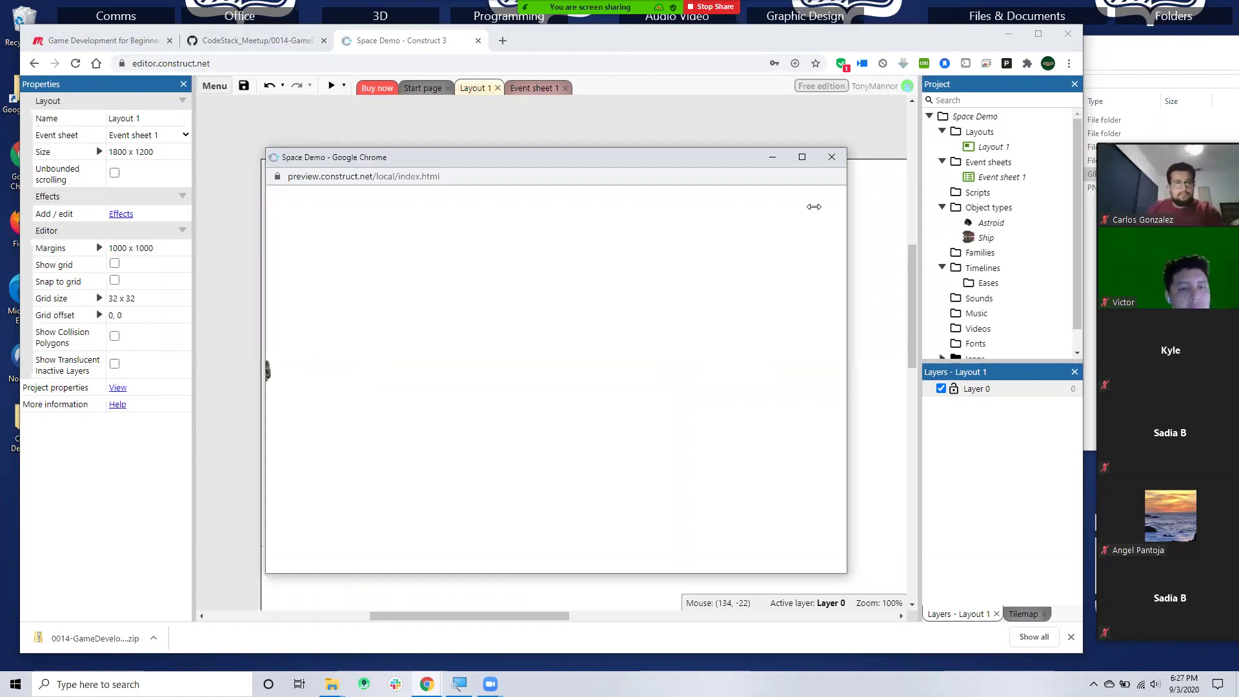
pyautogui.click(831, 157)
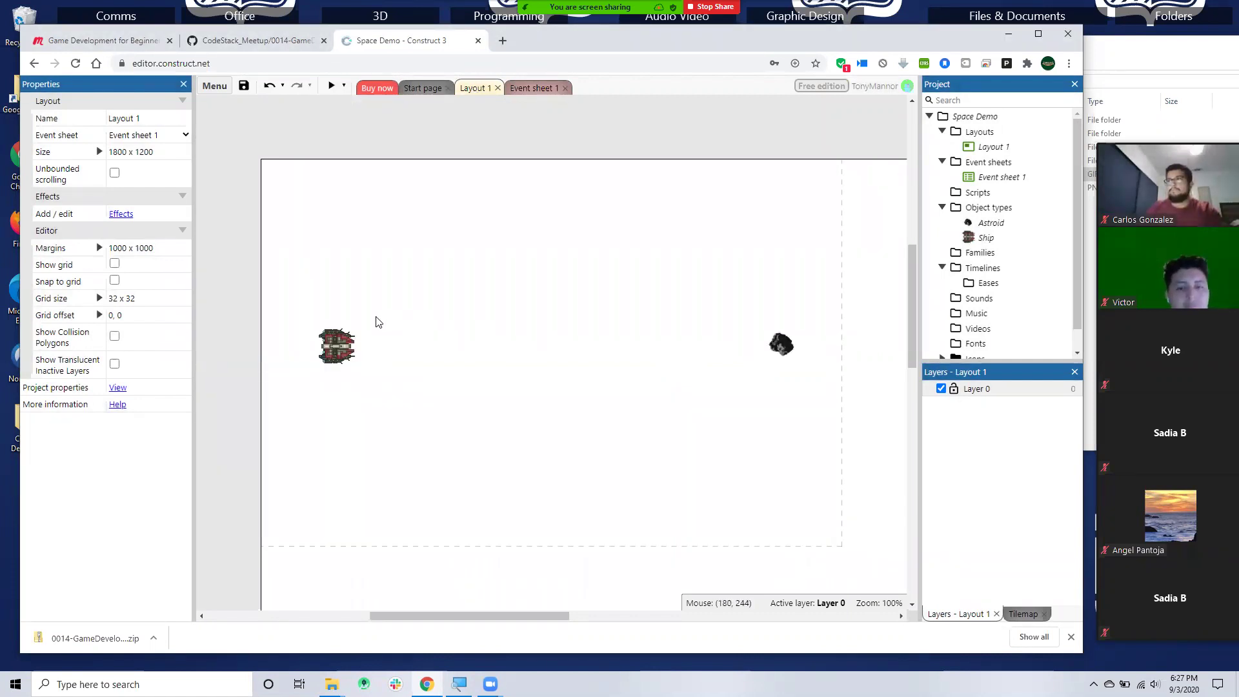
pyautogui.moveTo(782, 353); pyautogui.dragTo(755, 356)
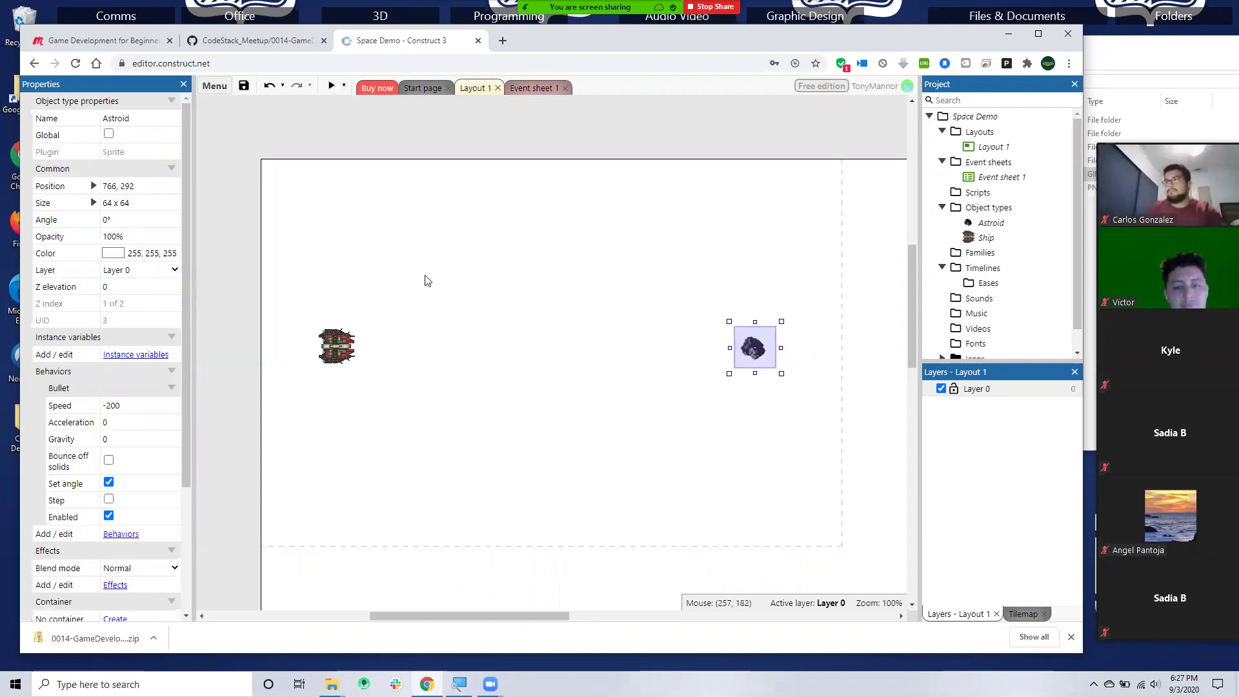
pyautogui.click(526, 263)
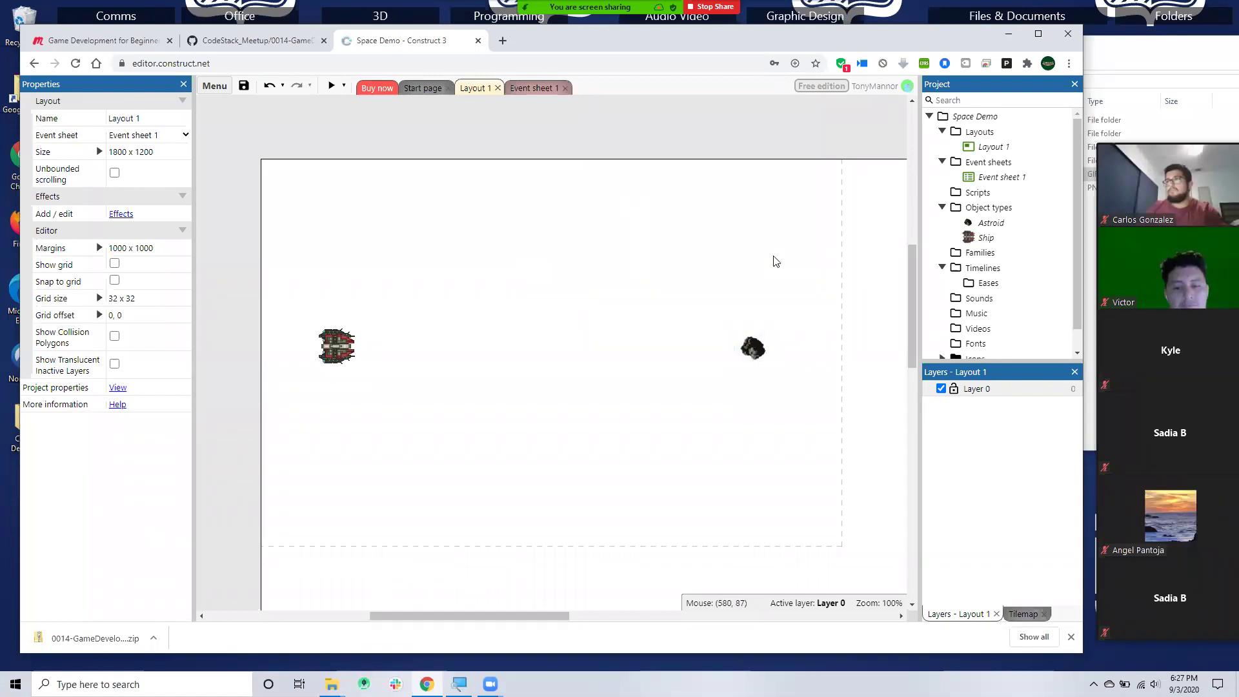
# - Bring the Construct-Meetup-Game-Assets folder window beside the project tree, open its Sounds folder and select both audio files
pyautogui.click(1155, 56)
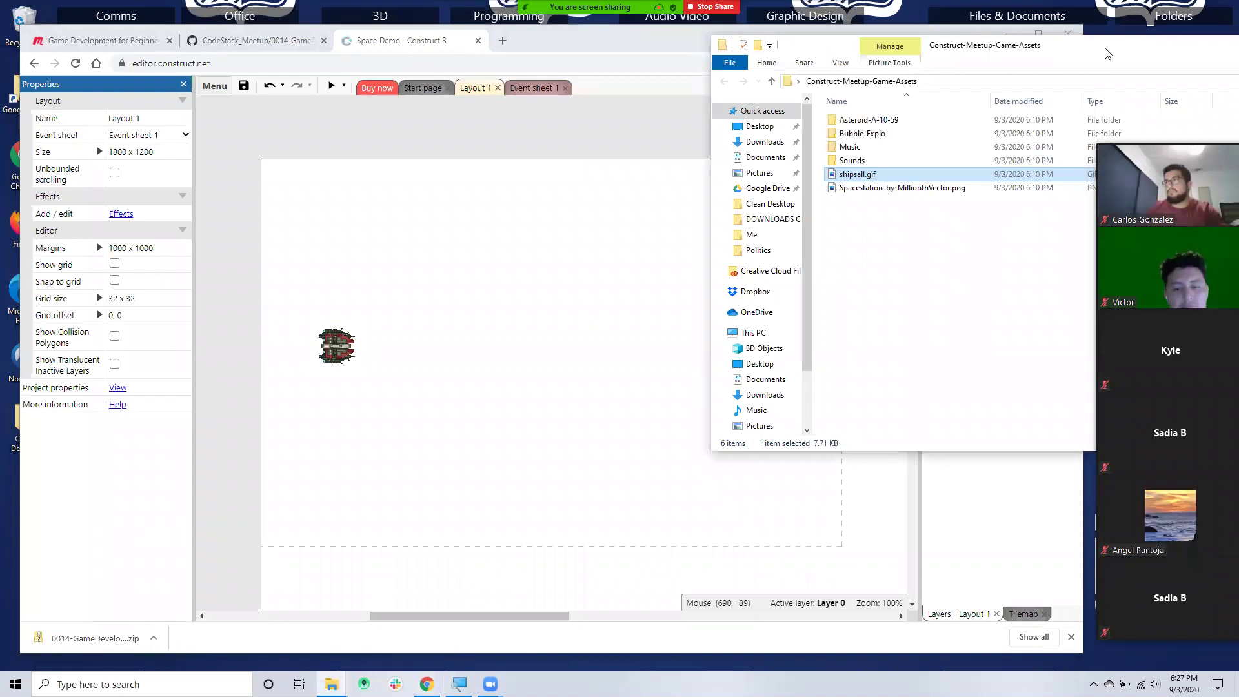
pyautogui.moveTo(1107, 53); pyautogui.dragTo(442, 102)
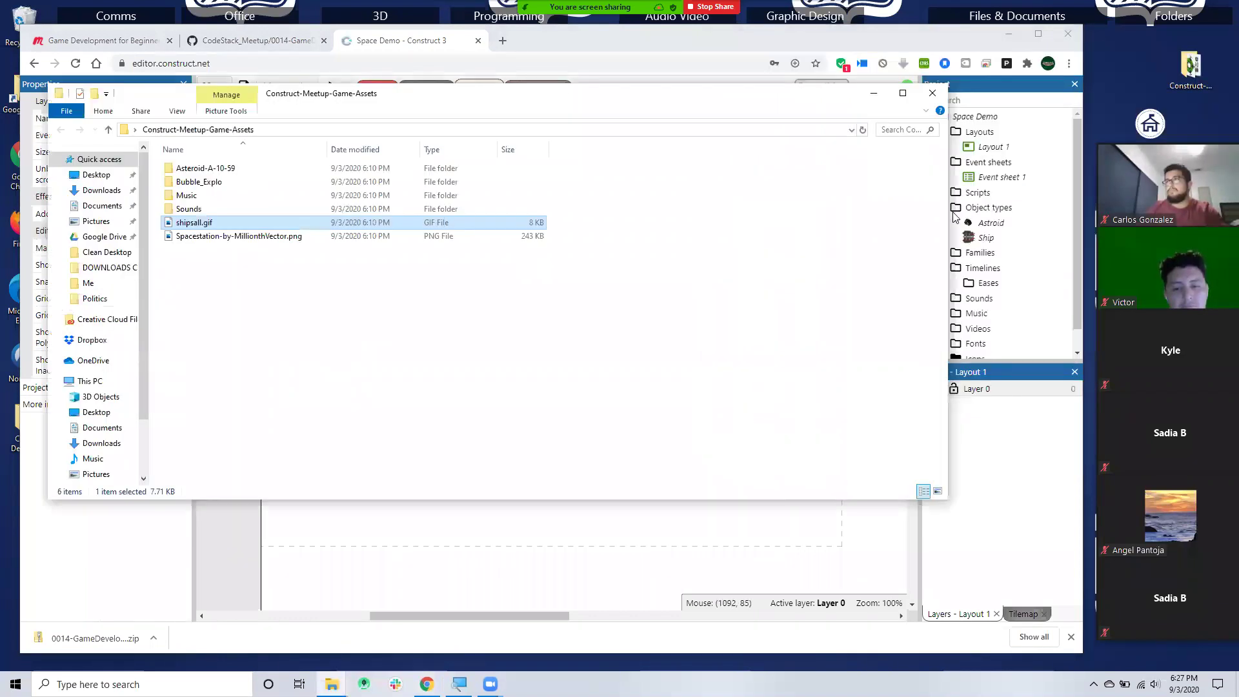
pyautogui.moveTo(947, 213); pyautogui.dragTo(722, 213)
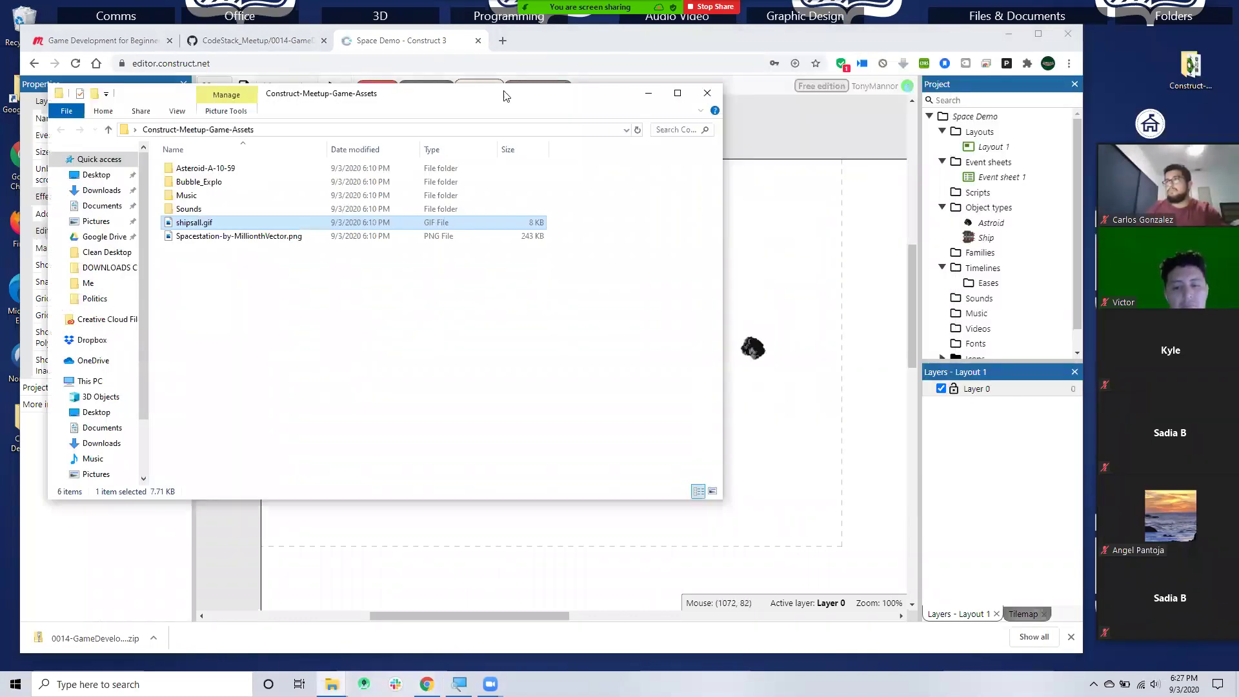
pyautogui.moveTo(434, 95); pyautogui.dragTo(543, 92)
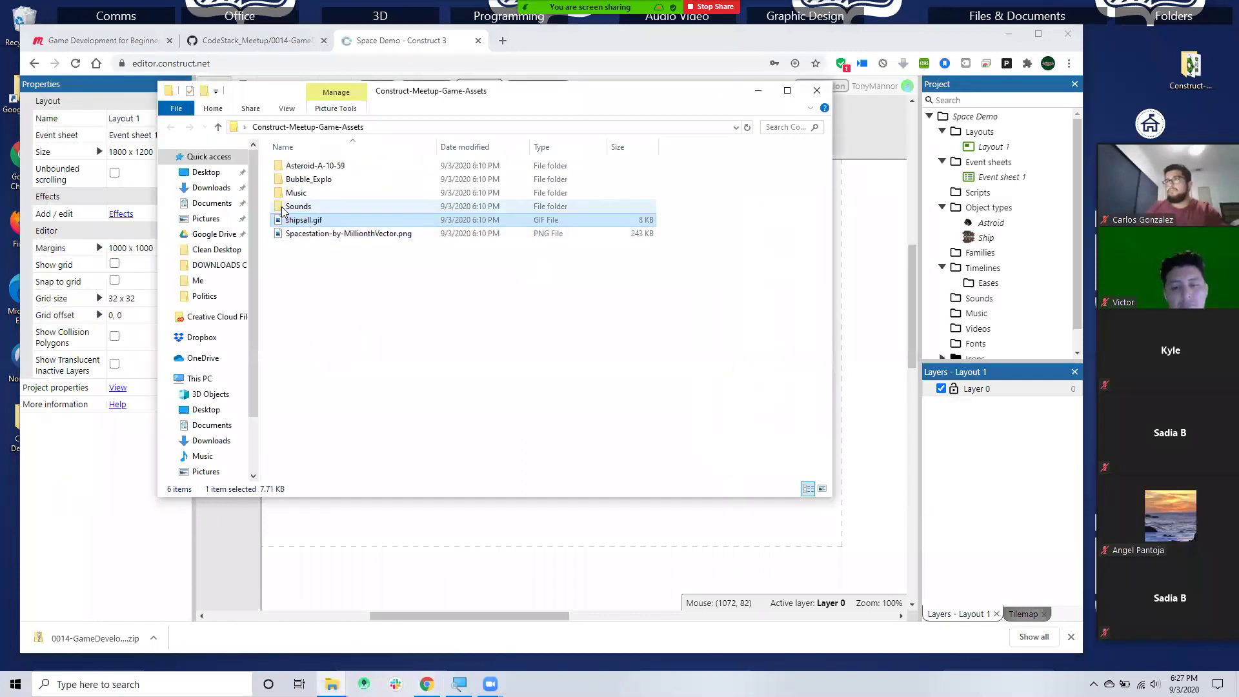
pyautogui.doubleClick(284, 208)
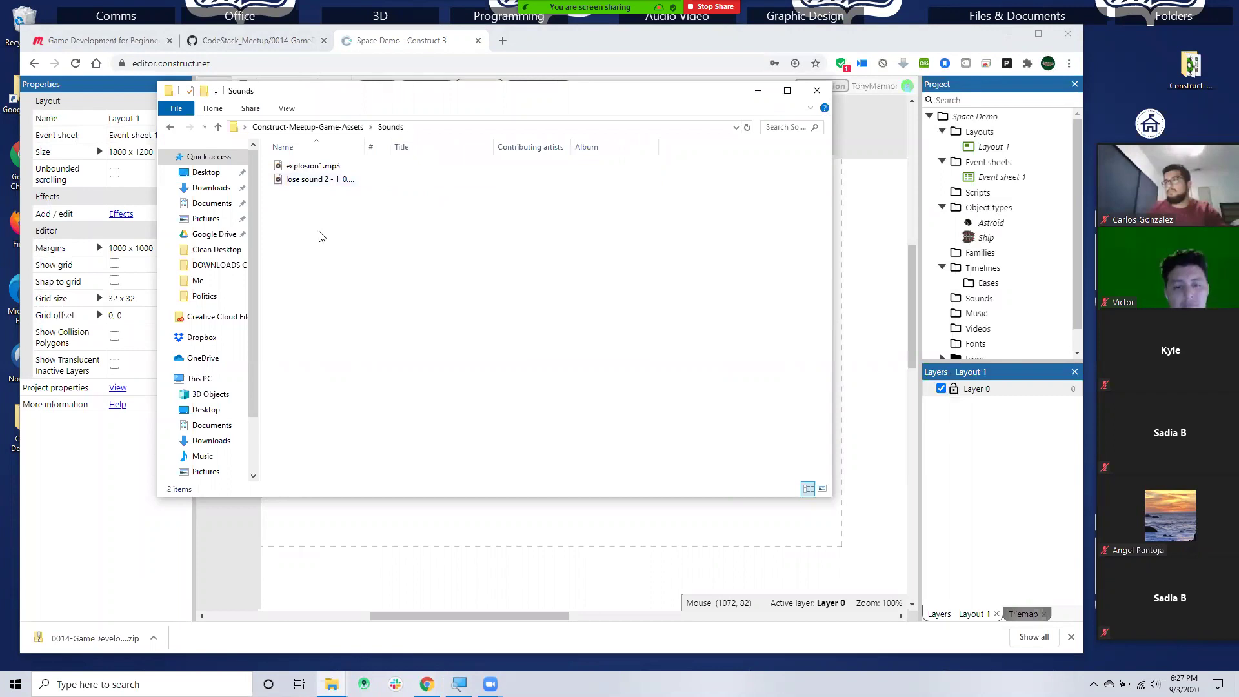
pyautogui.hotkey('ctrl', 'a')
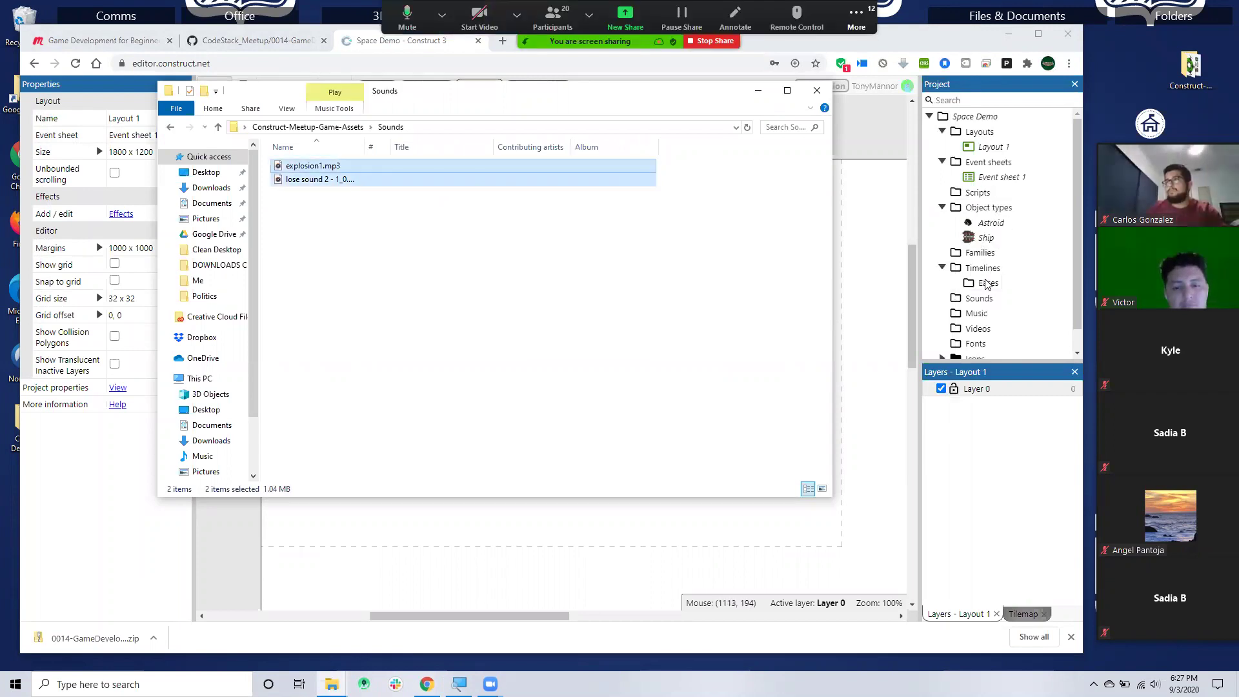
# - Try to drop both selected audio files straight onto the project's Sounds folder
pyautogui.scroll(-1, 982, 287)
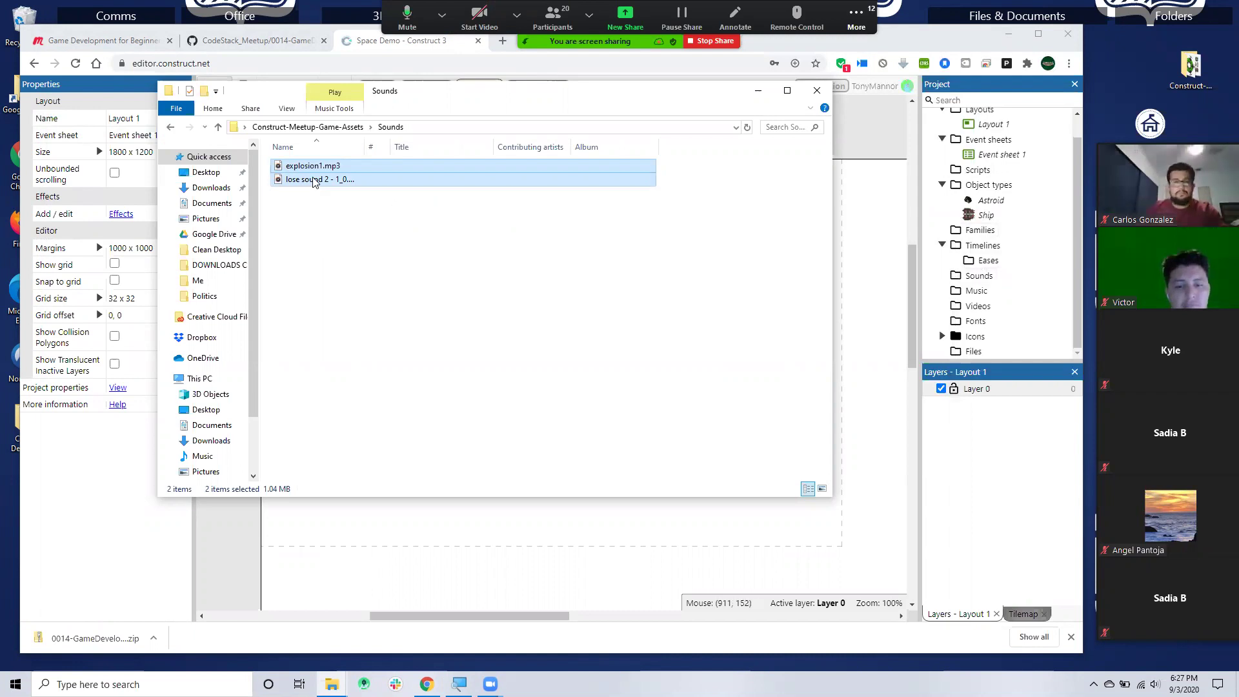
pyautogui.moveTo(313, 177); pyautogui.dragTo(978, 274)
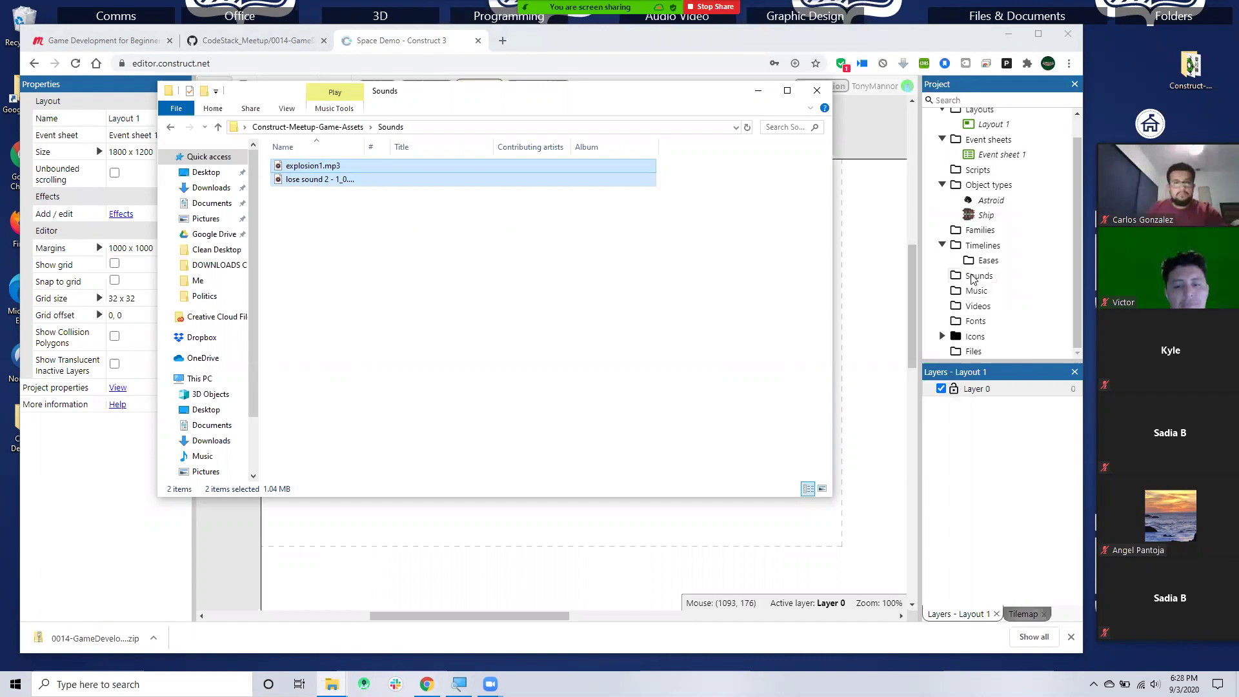
pyautogui.click(972, 276)
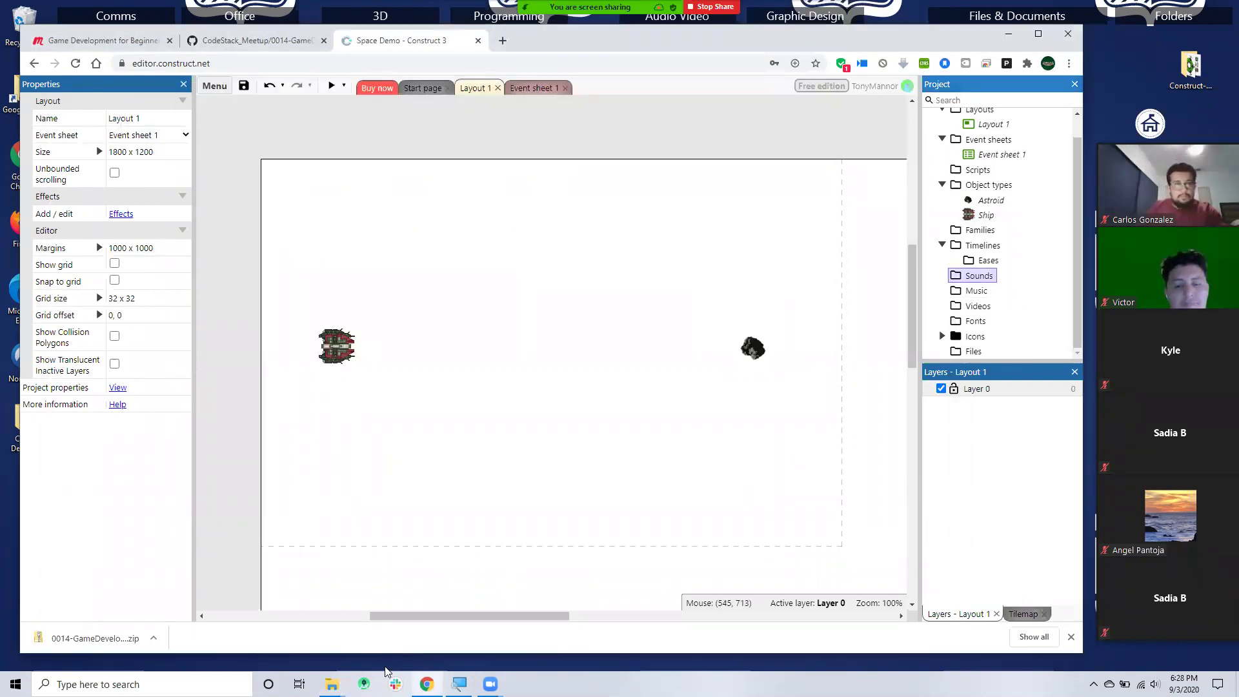
pyautogui.click(332, 684)
pyautogui.click(391, 647)
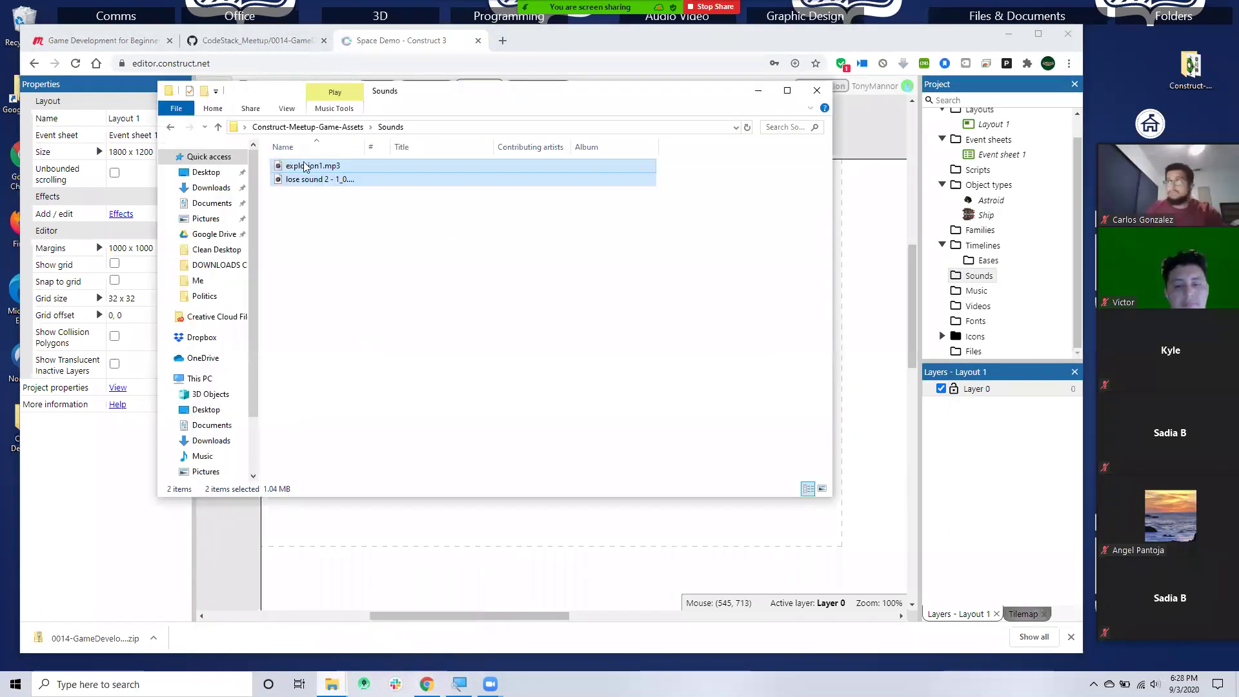
pyautogui.moveTo(452, 169); pyautogui.dragTo(978, 276)
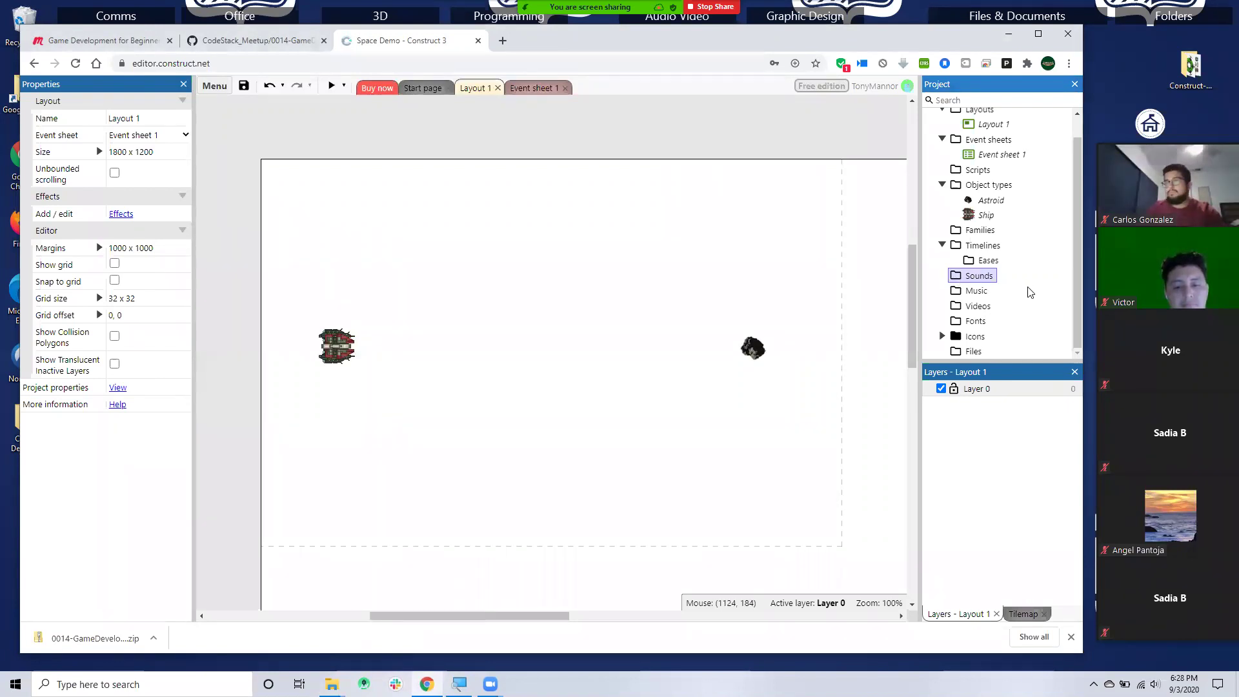
# - Import explosion1.mp3 and the lose sound 2 file into the project's Sounds folder through the Import sounds dialog
pyautogui.rightClick(971, 277)
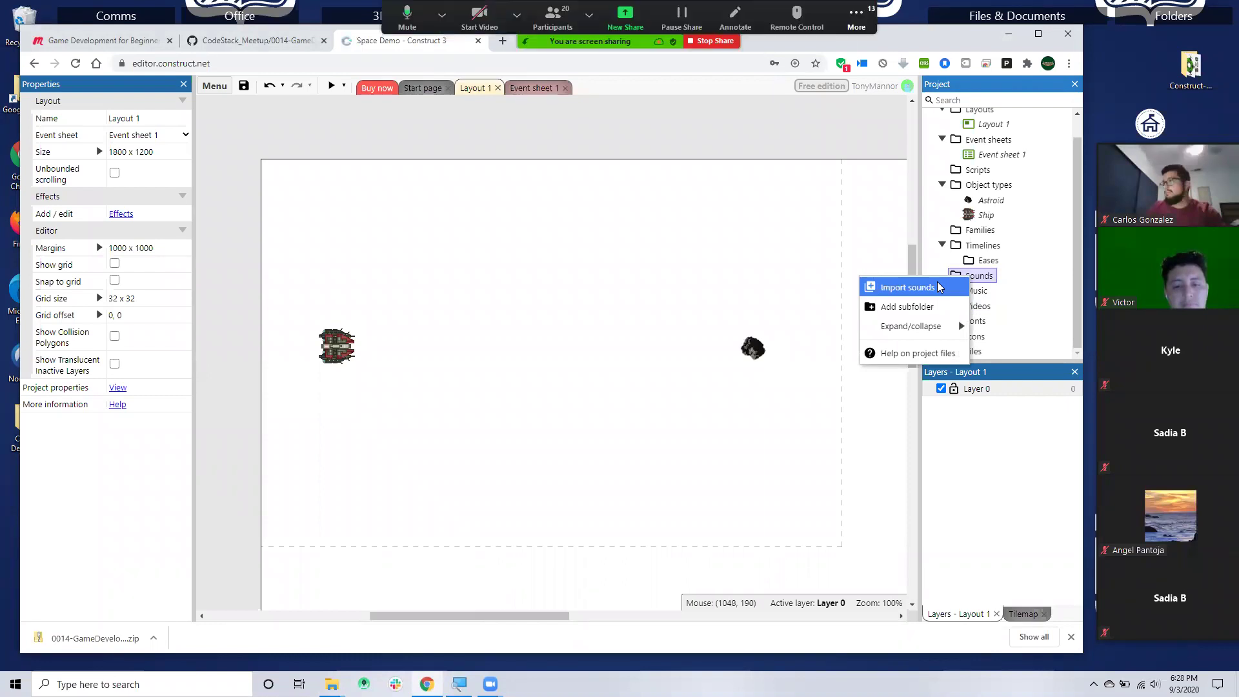
pyautogui.click(920, 288)
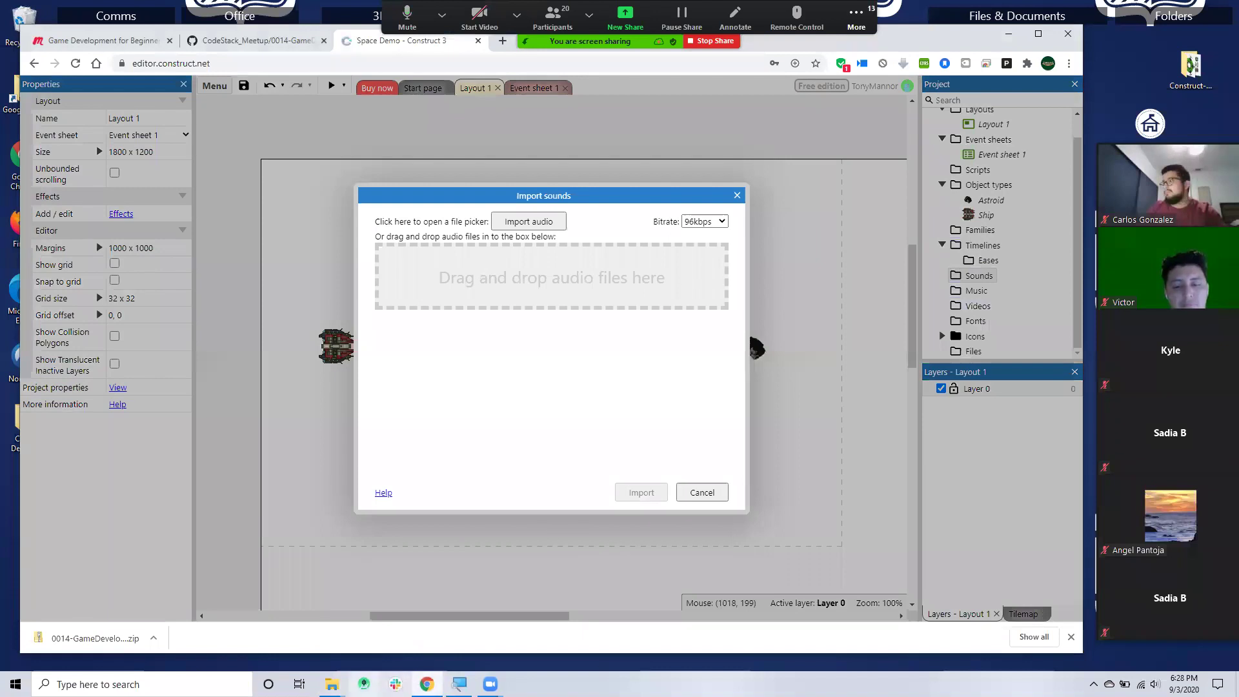
pyautogui.hotkey('alt', 'Tab')
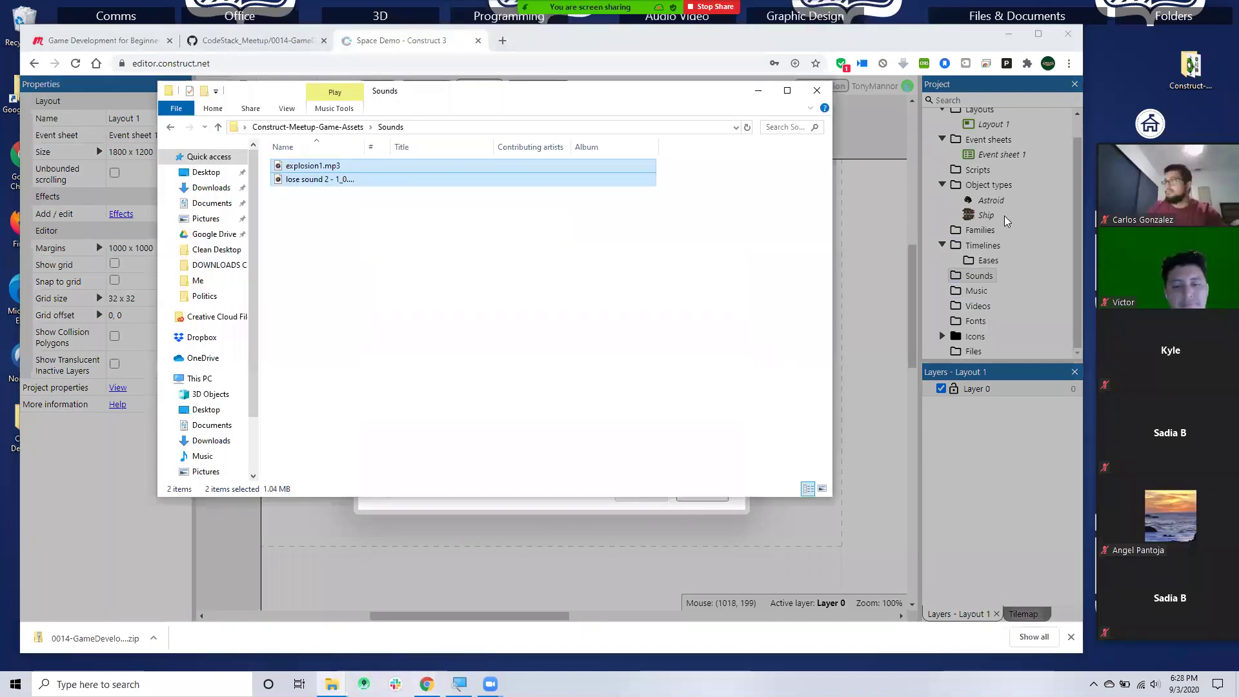
pyautogui.moveTo(409, 96); pyautogui.dragTo(996, 218)
pyautogui.moveTo(759, 298); pyautogui.dragTo(527, 261)
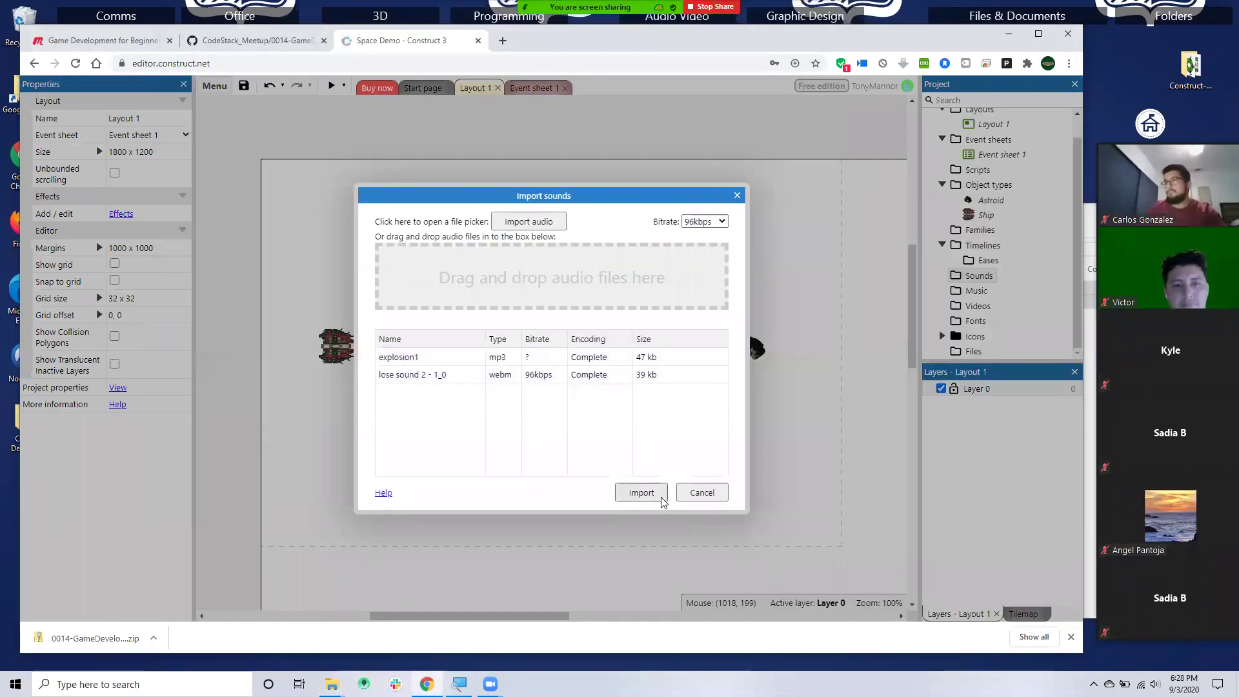
pyautogui.click(661, 498)
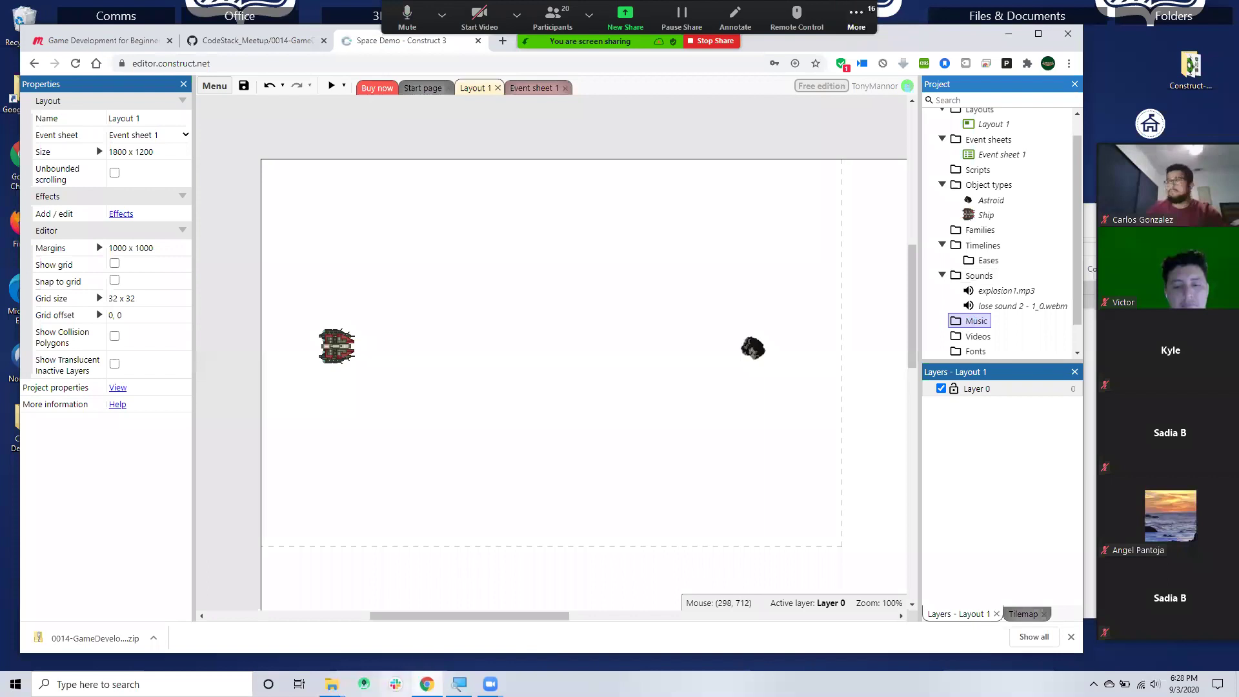
# - Return to the game assets window, open its Music folder and position the window clear of the project tree
pyautogui.click(332, 684)
pyautogui.click(390, 632)
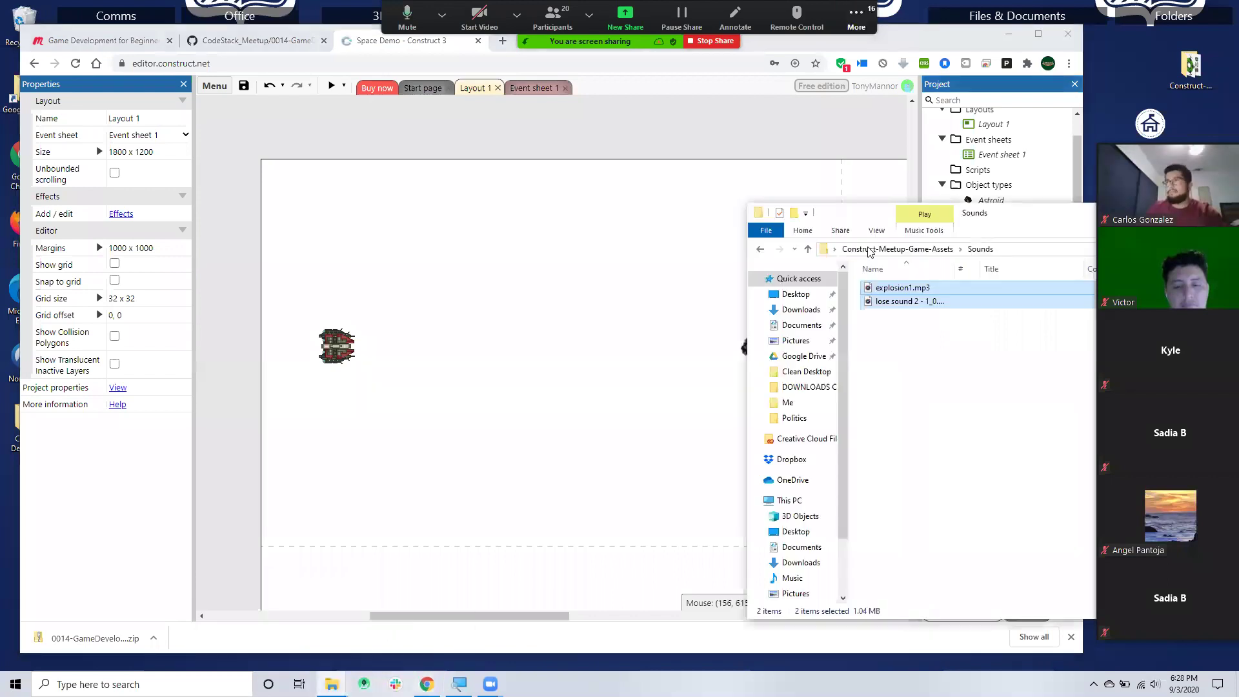
pyautogui.moveTo(1031, 218); pyautogui.dragTo(366, 160)
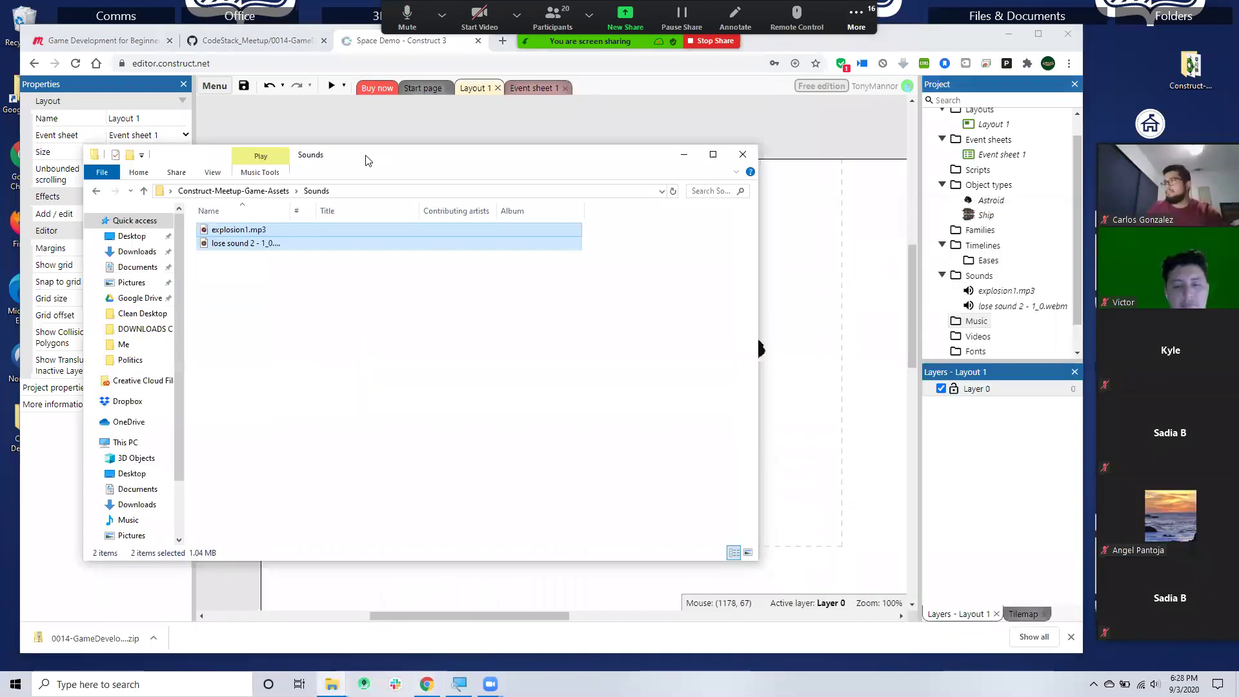
pyautogui.hotkey('alt', 'Up')
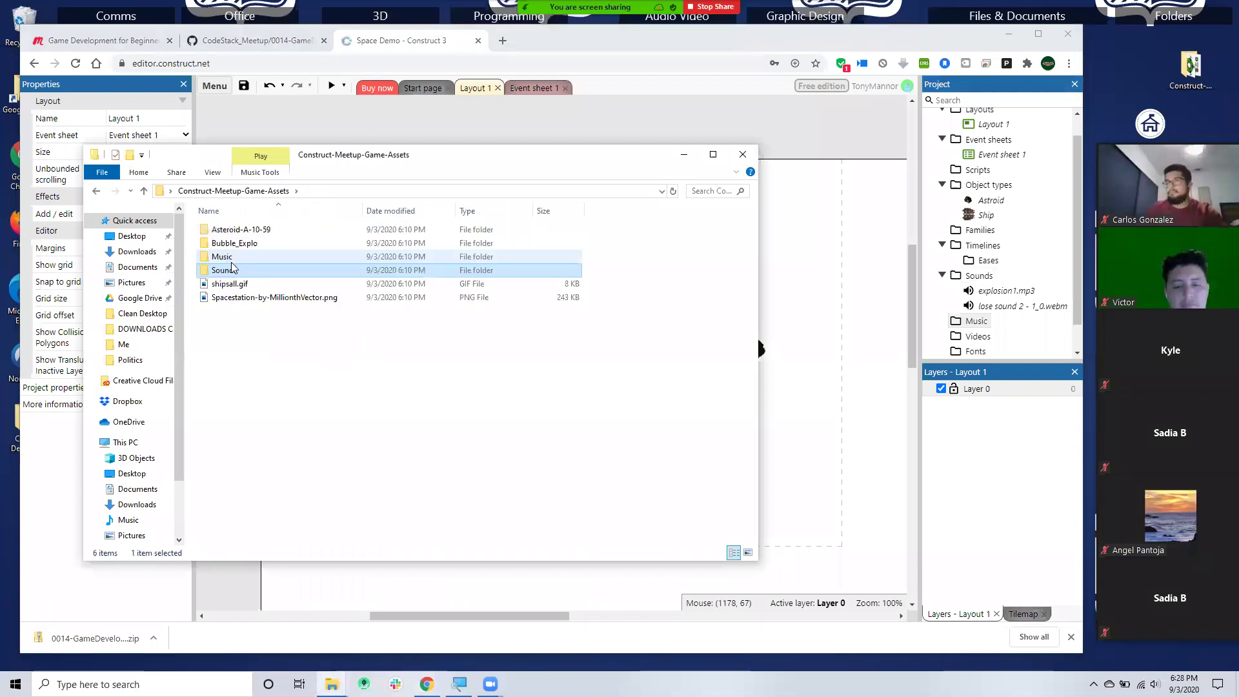
pyautogui.doubleClick(258, 257)
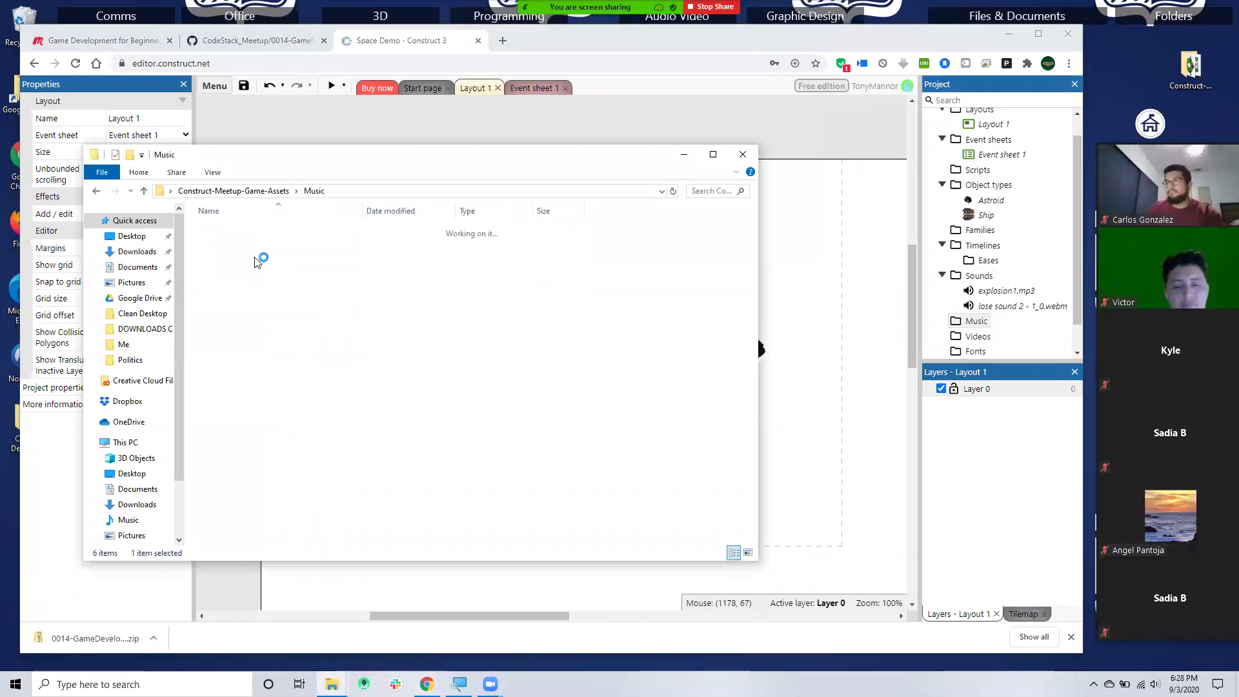
pyautogui.moveTo(384, 163); pyautogui.dragTo(459, 303)
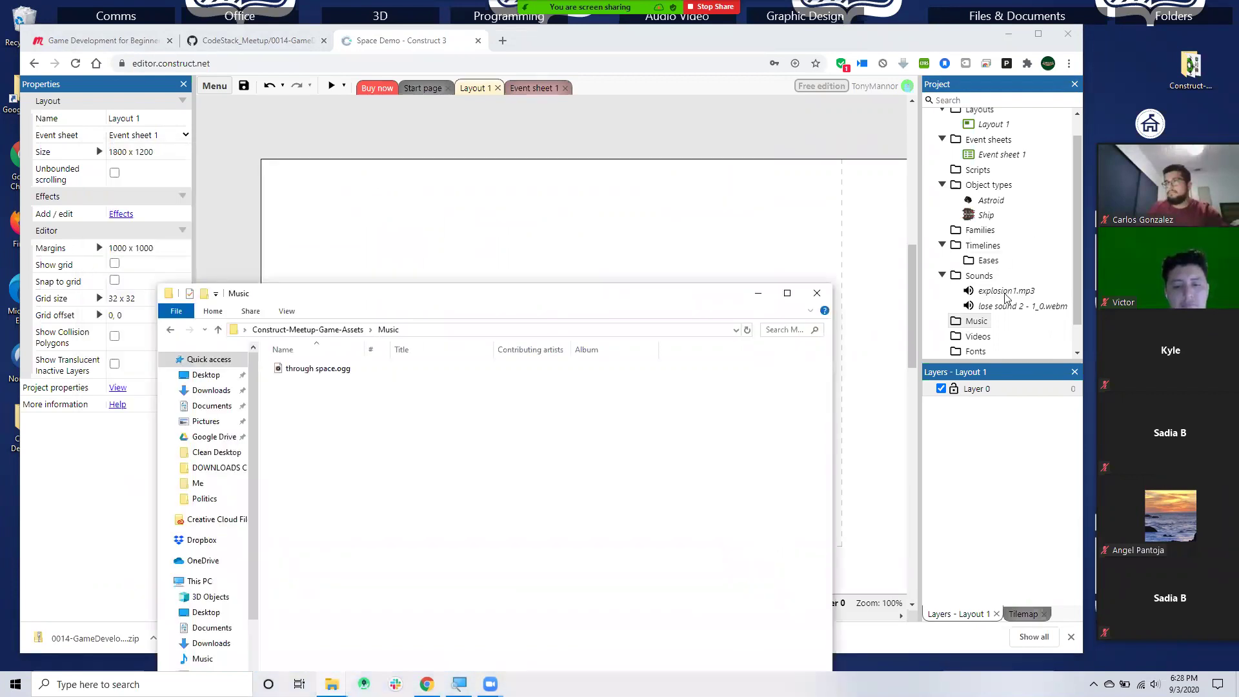
# - Import through space.ogg into the project's Music folder
pyautogui.rightClick(977, 321)
pyautogui.click(940, 327)
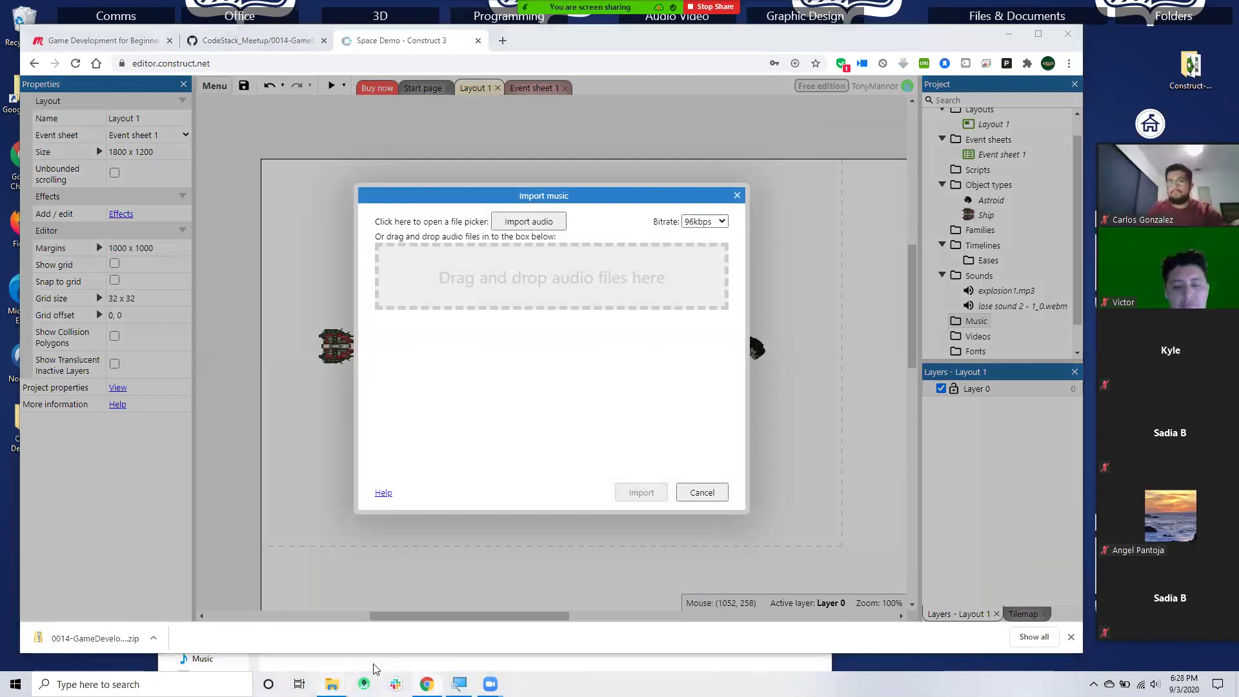
pyautogui.click(445, 629)
pyautogui.moveTo(299, 370); pyautogui.dragTo(519, 277)
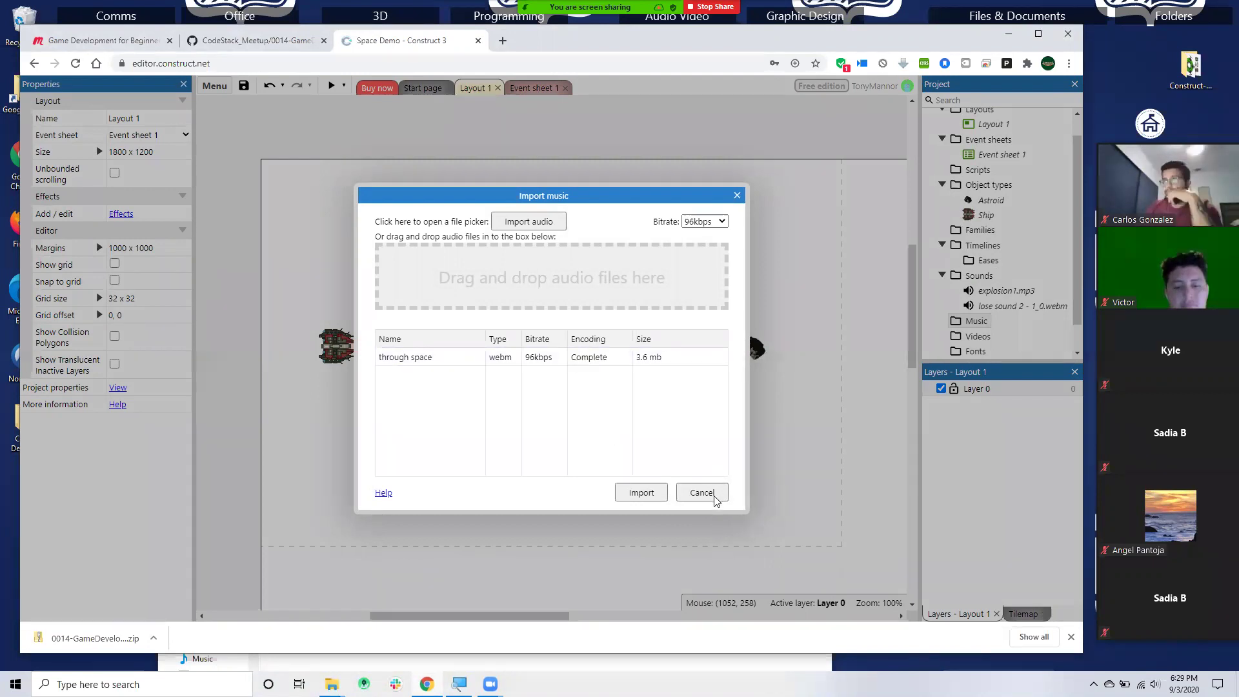
pyautogui.click(642, 493)
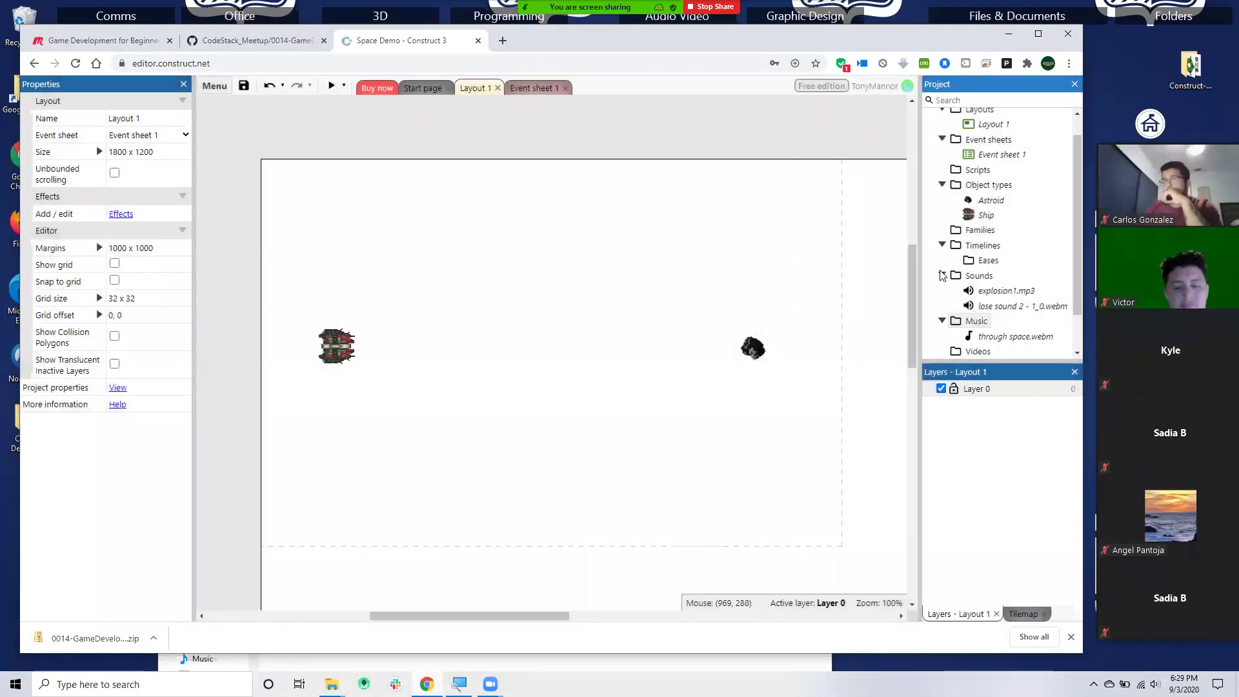
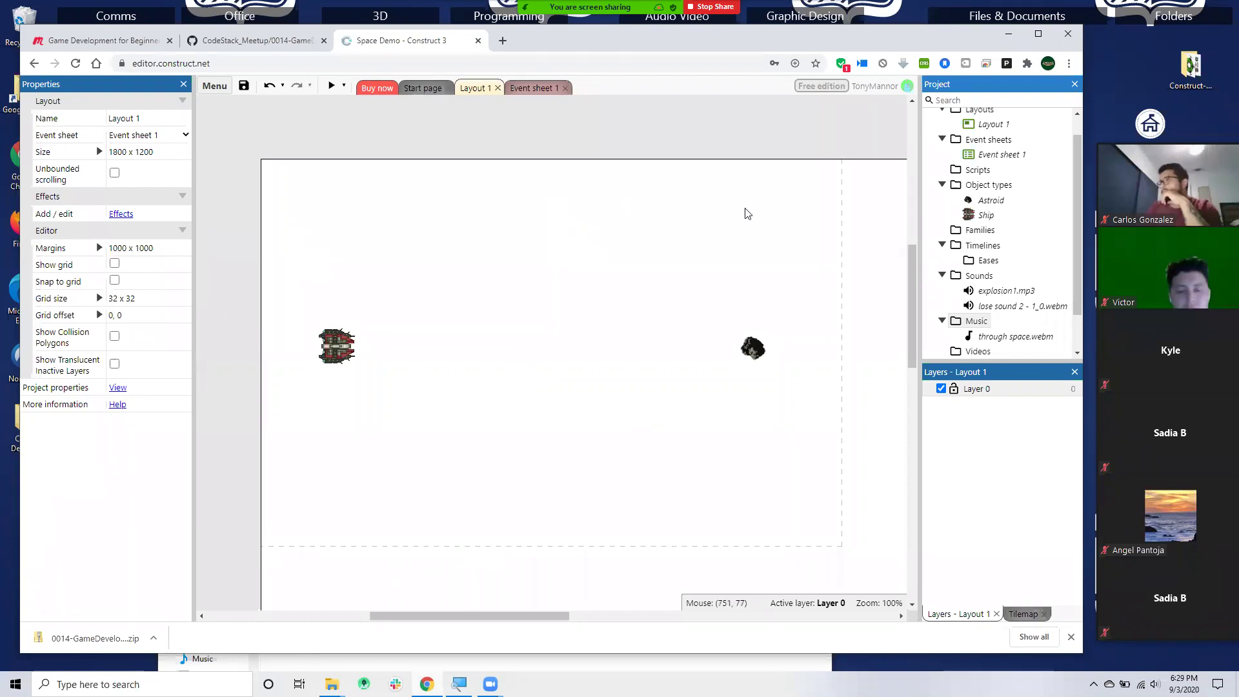
# - Insert an Audio object from the Media plugins into the project
pyautogui.click(758, 352)
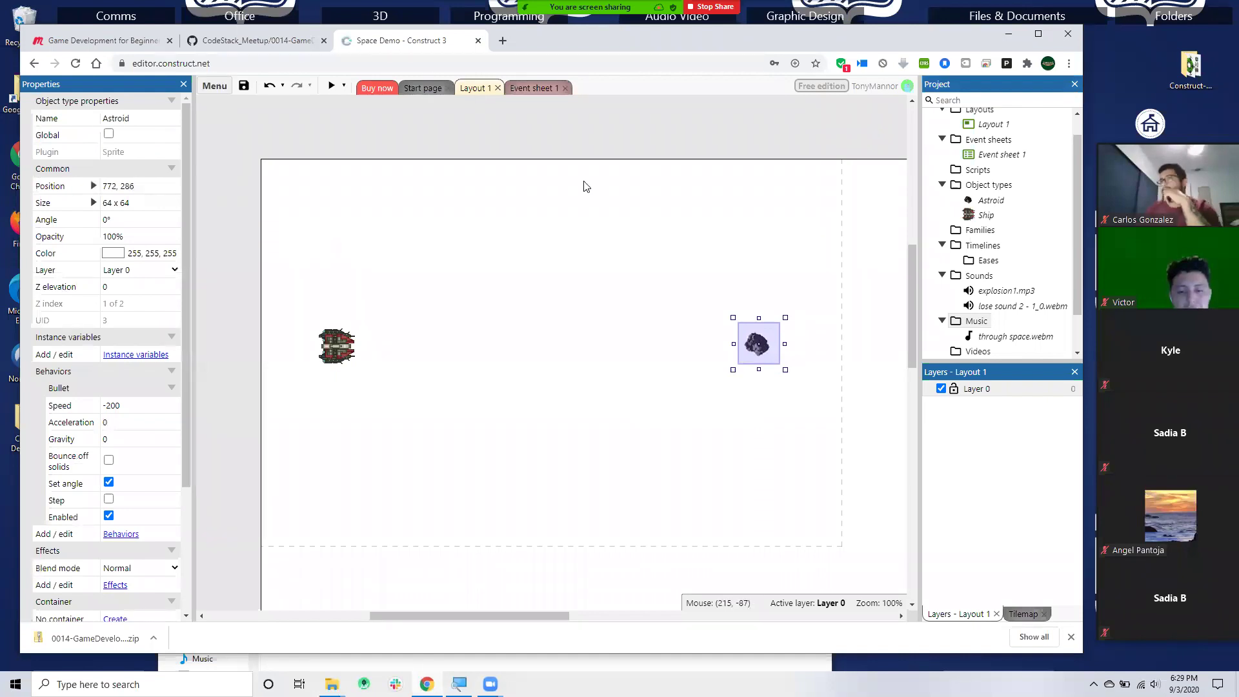
pyautogui.rightClick(479, 202)
pyautogui.doubleClick(406, 210)
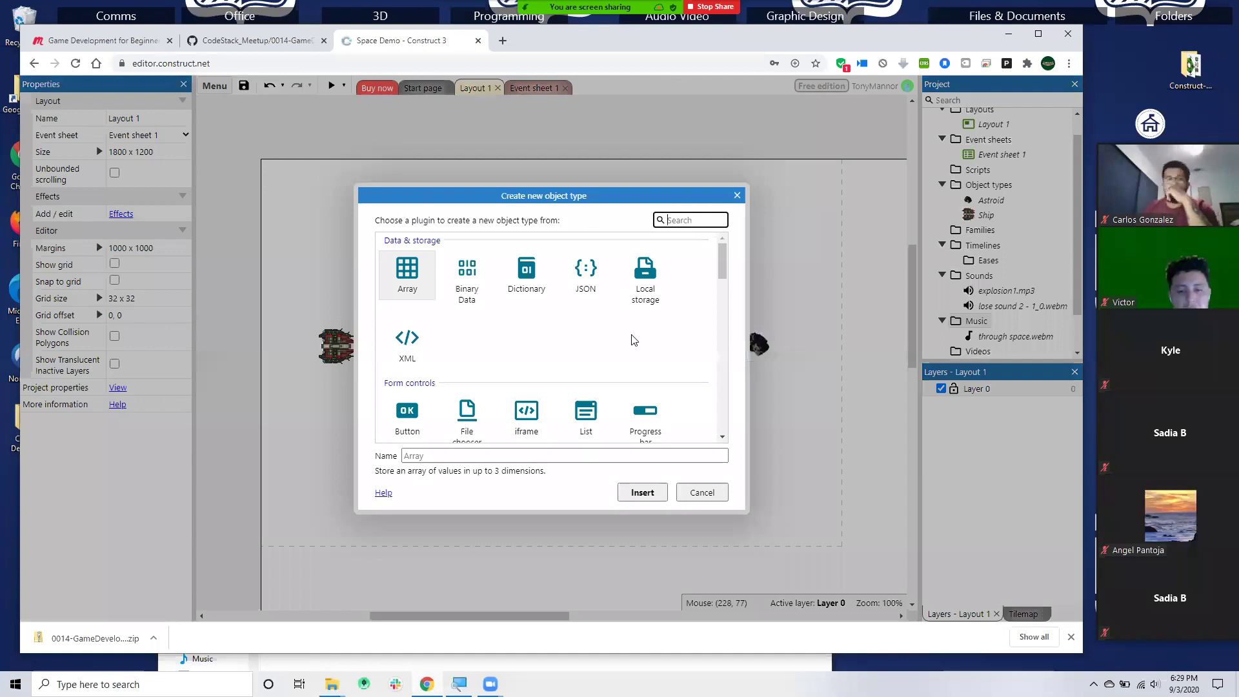
pyautogui.scroll(-8, 632, 340)
pyautogui.scroll(-2, 626, 340)
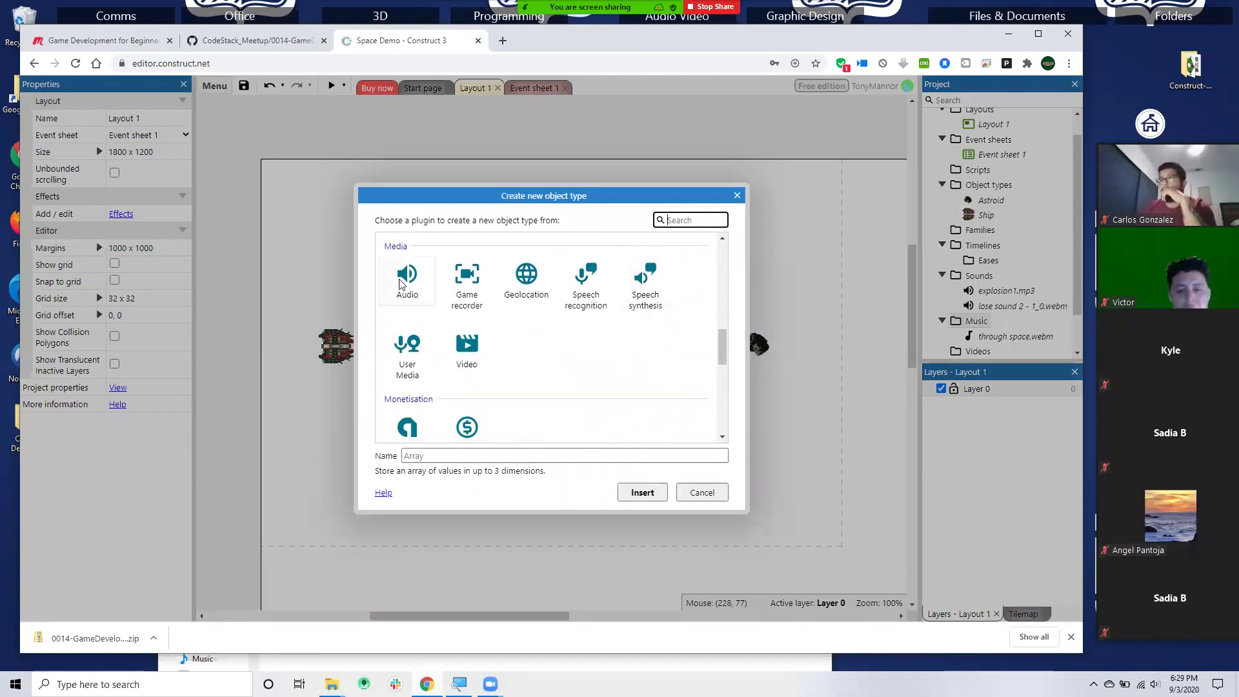
pyautogui.click(399, 283)
pyautogui.click(399, 284)
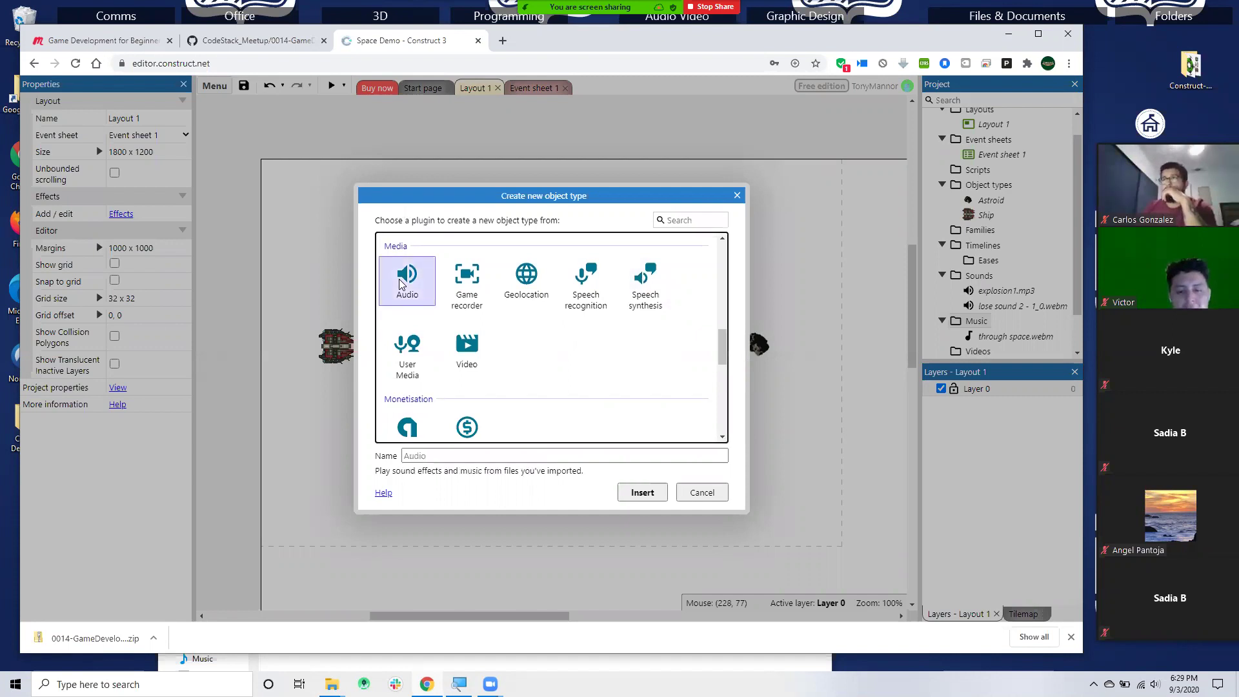
pyautogui.click(647, 495)
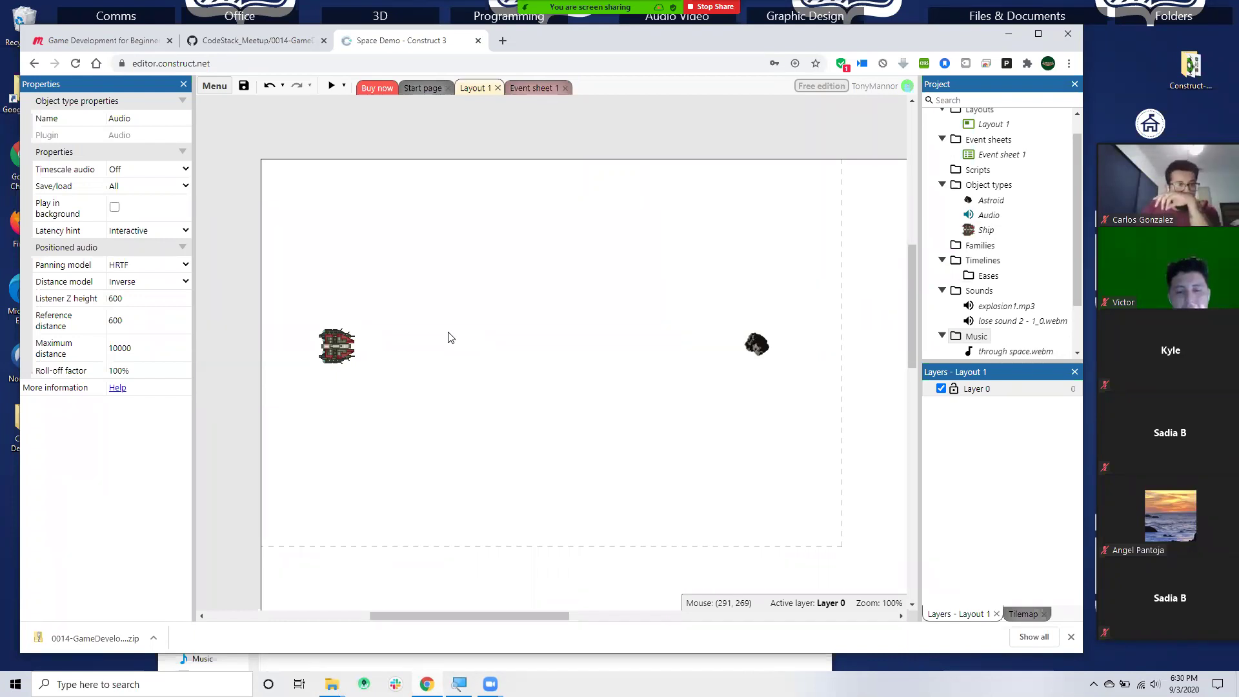
# - Add an Audio Play action for explosion1, not looping at volume 0, to the asteroid–ship collision event
pyautogui.moveTo(987, 215); pyautogui.dragTo(695, 134)
pyautogui.click(692, 131)
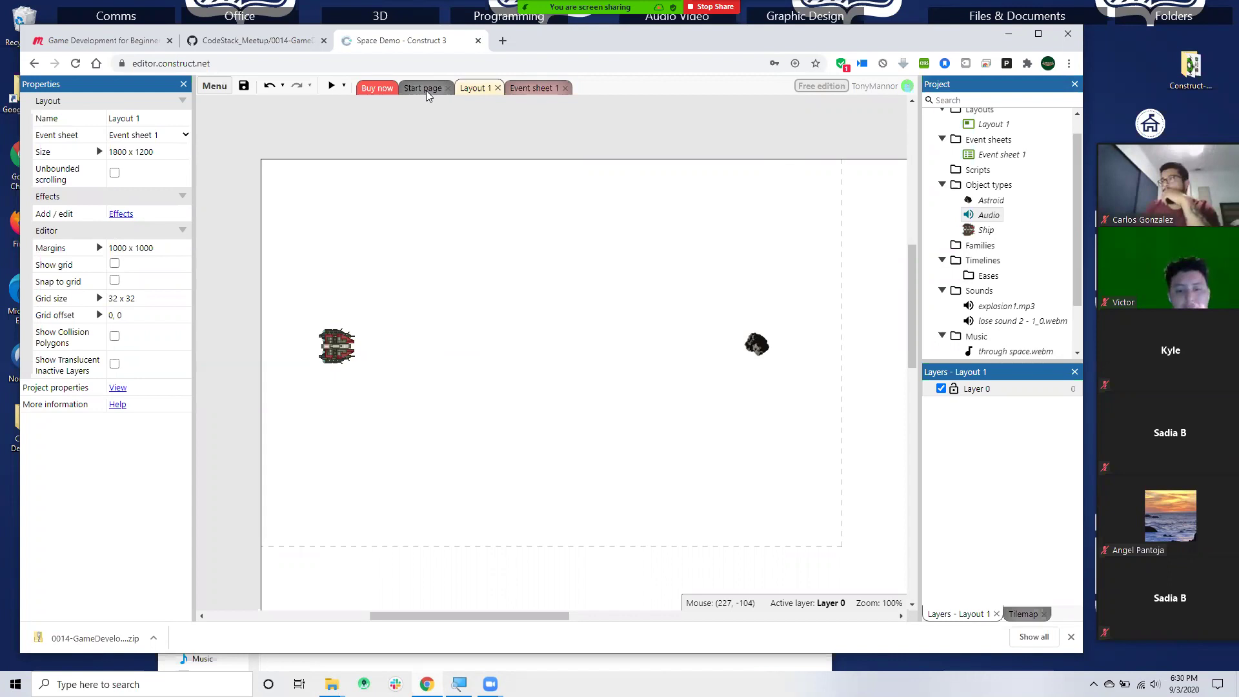
pyautogui.click(539, 89)
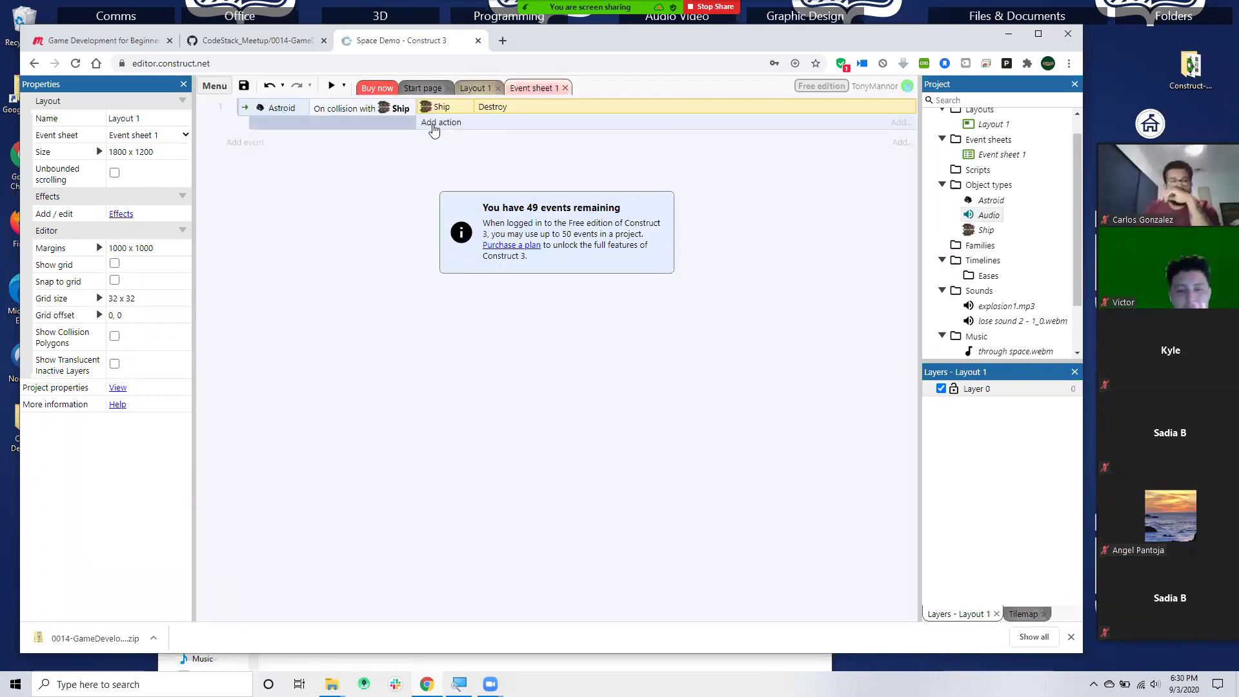
pyautogui.click(433, 124)
pyautogui.click(525, 256)
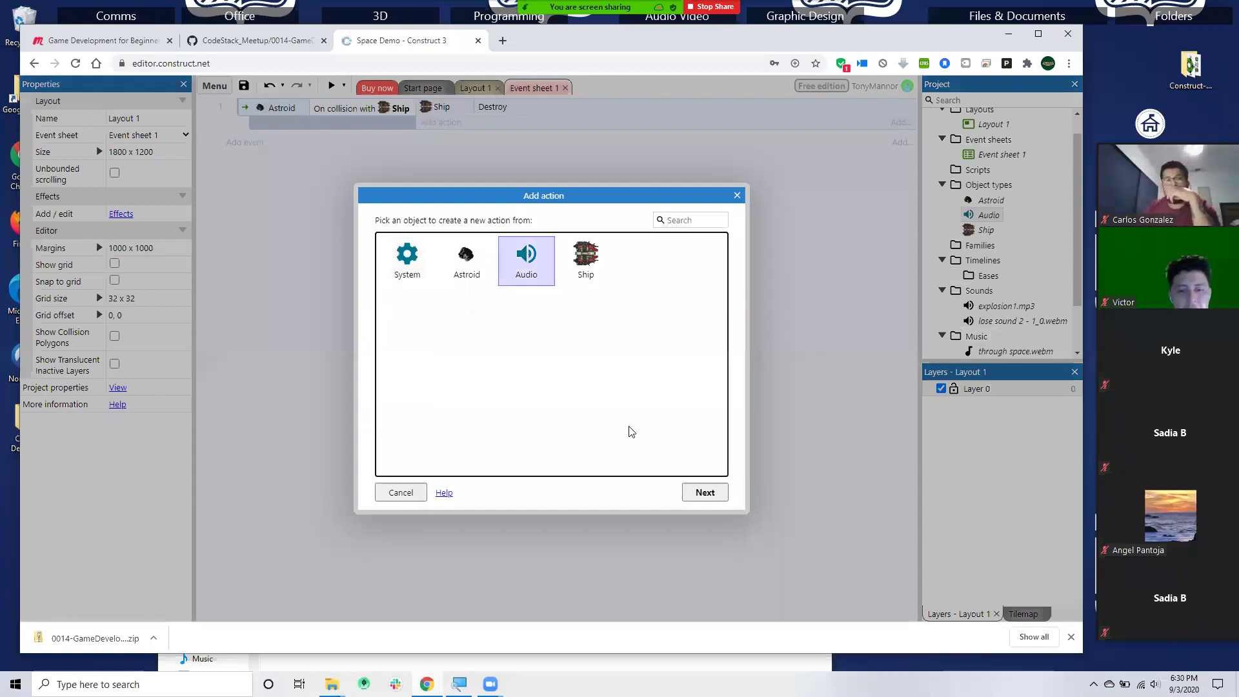
pyautogui.click(691, 493)
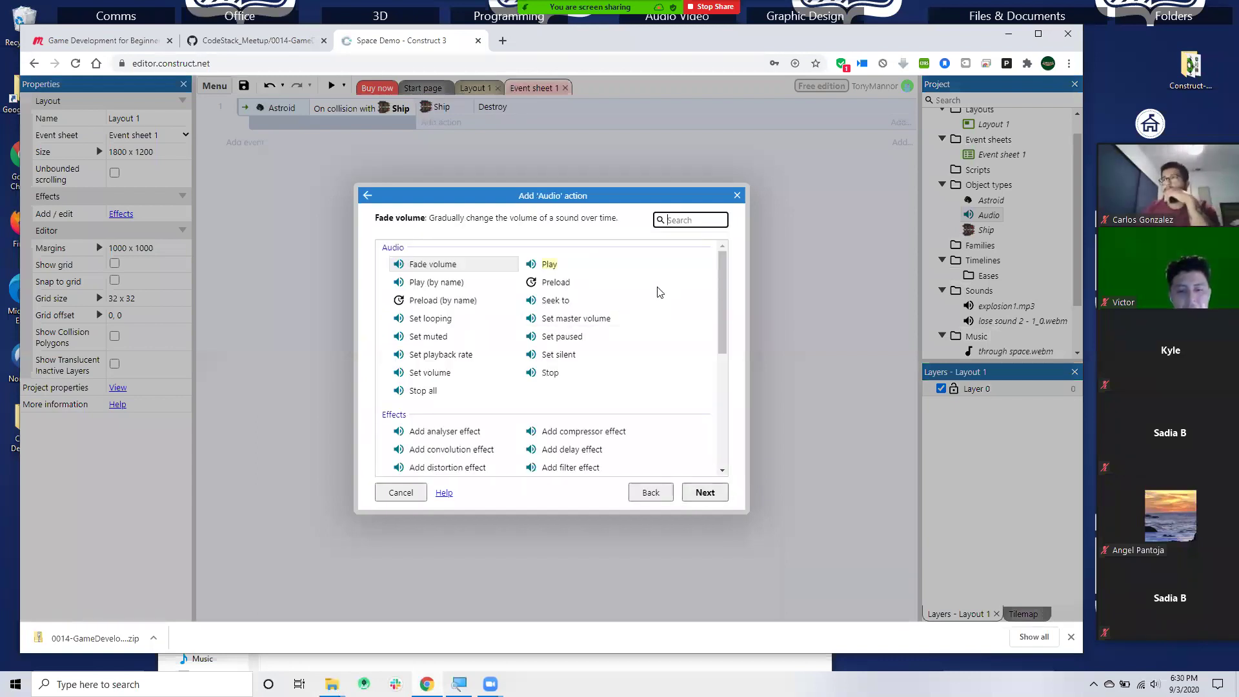
pyautogui.click(542, 264)
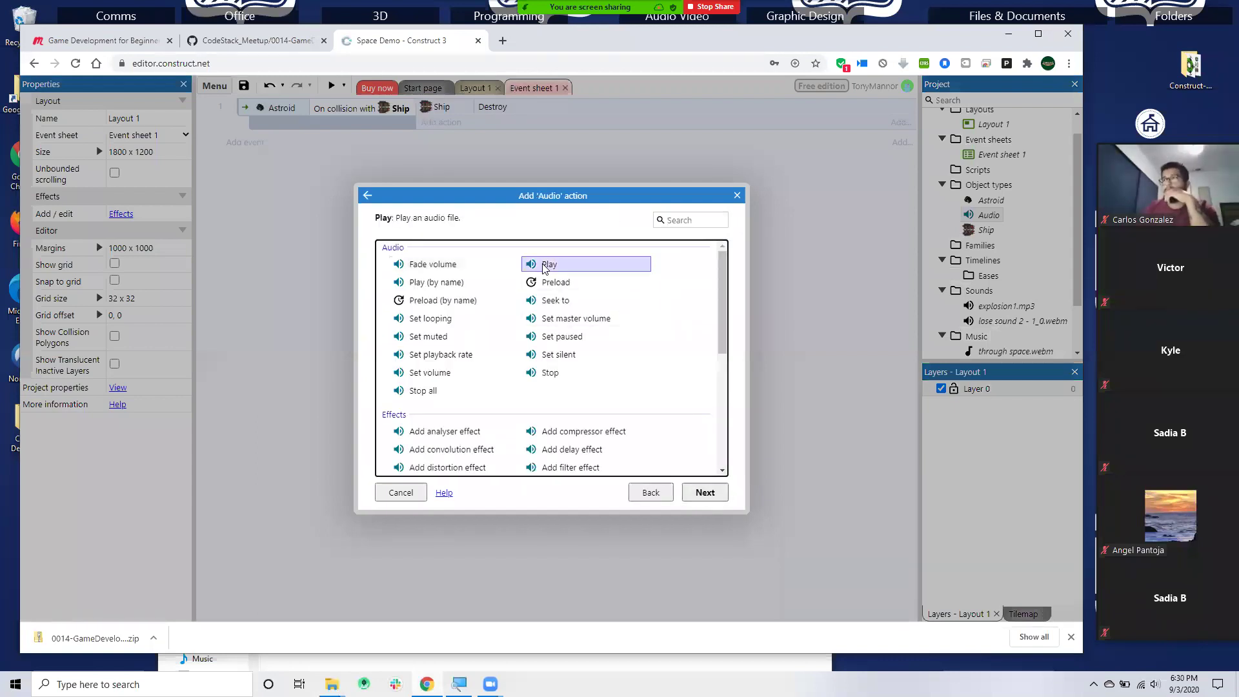
pyautogui.click(703, 494)
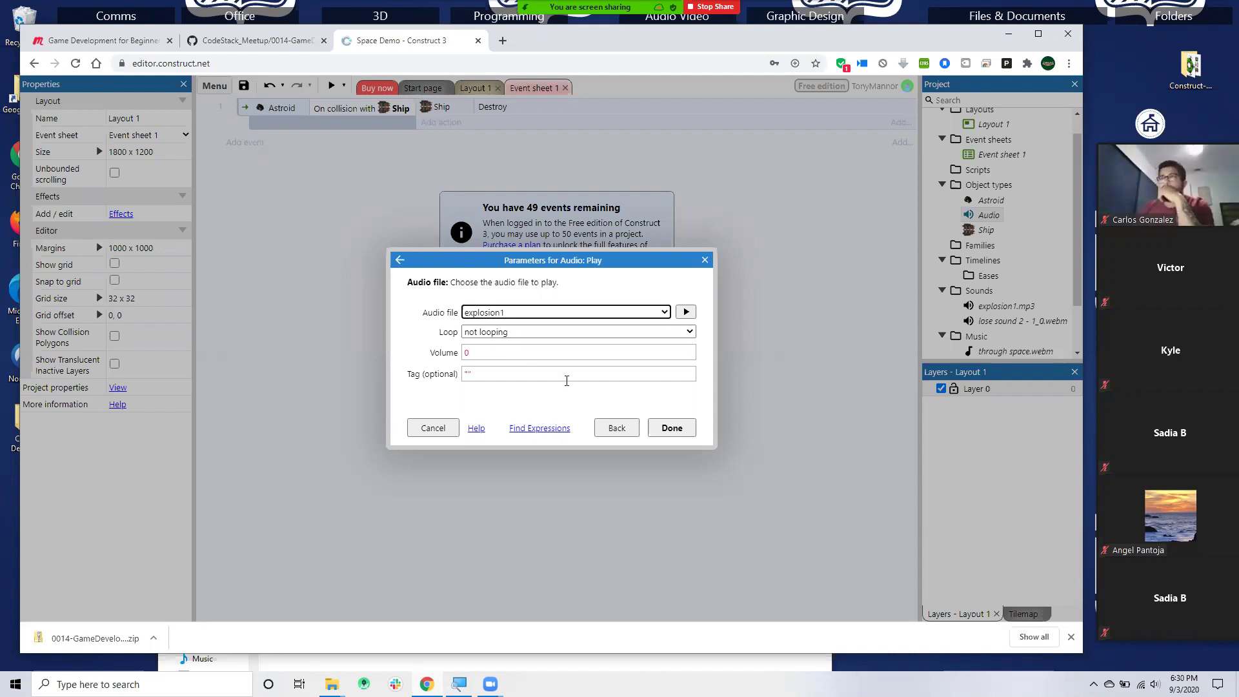
pyautogui.click(672, 429)
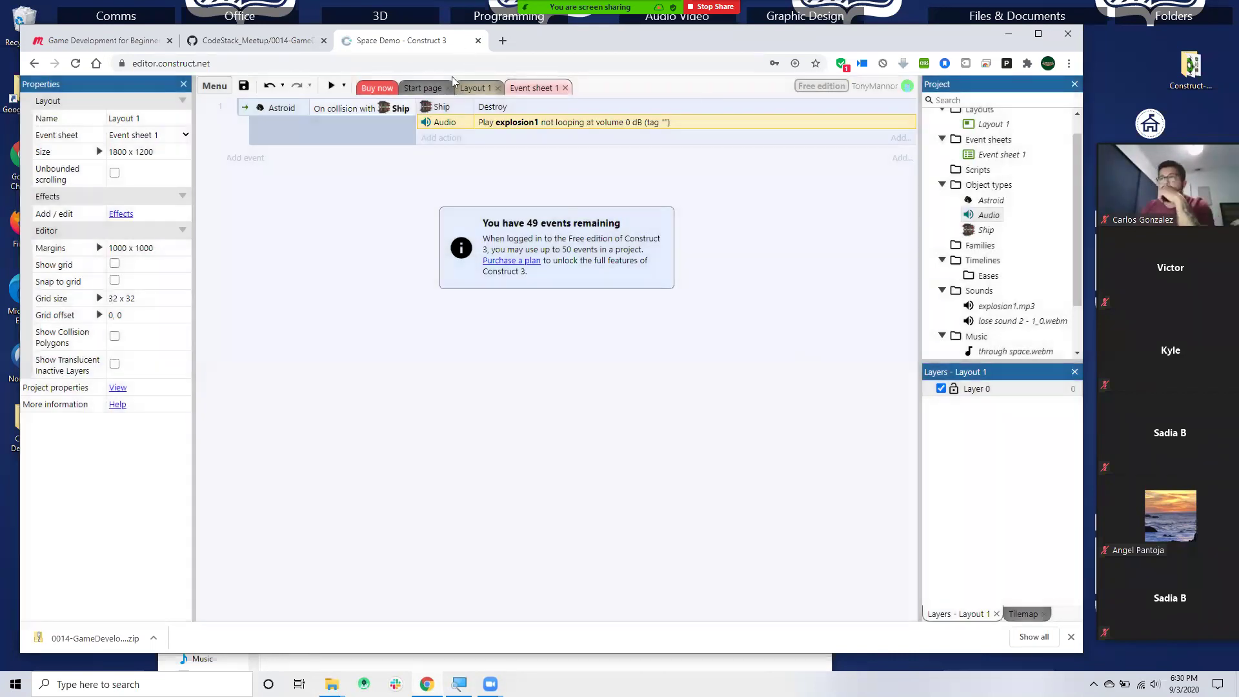
# - Preview Layout 1 to test the explosion sound on collision, and close the preview window
pyautogui.click(420, 90)
pyautogui.click(470, 87)
pyautogui.click(331, 85)
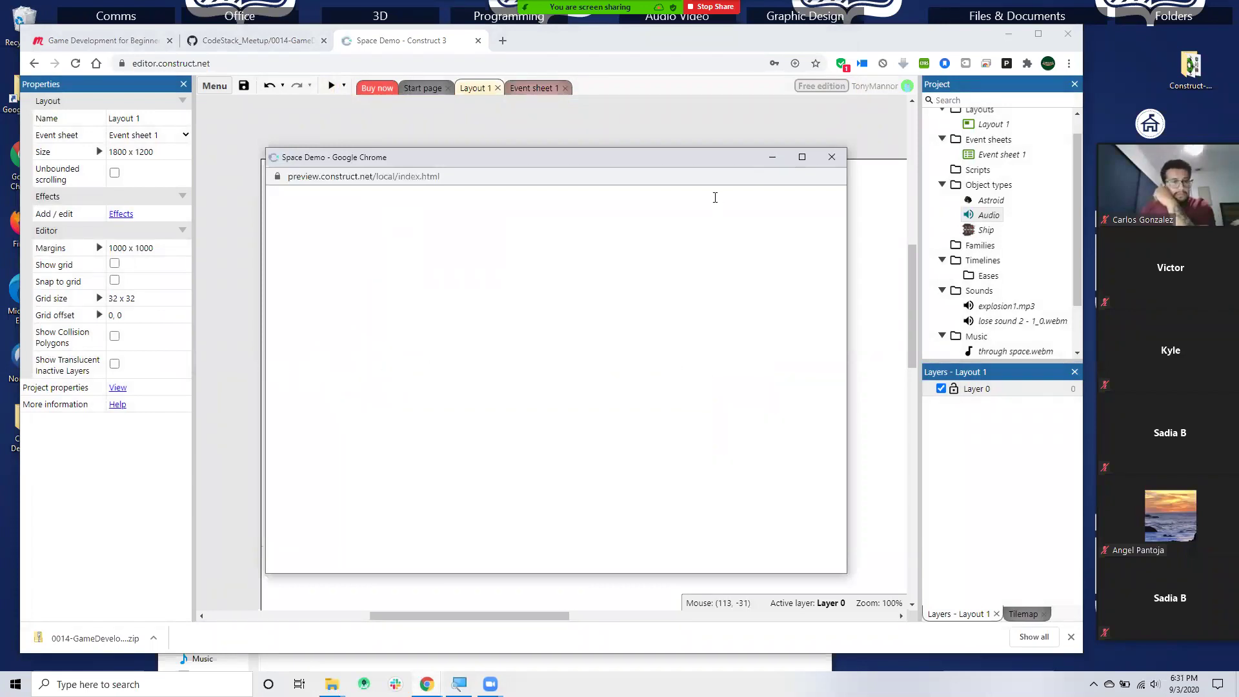
pyautogui.click(831, 158)
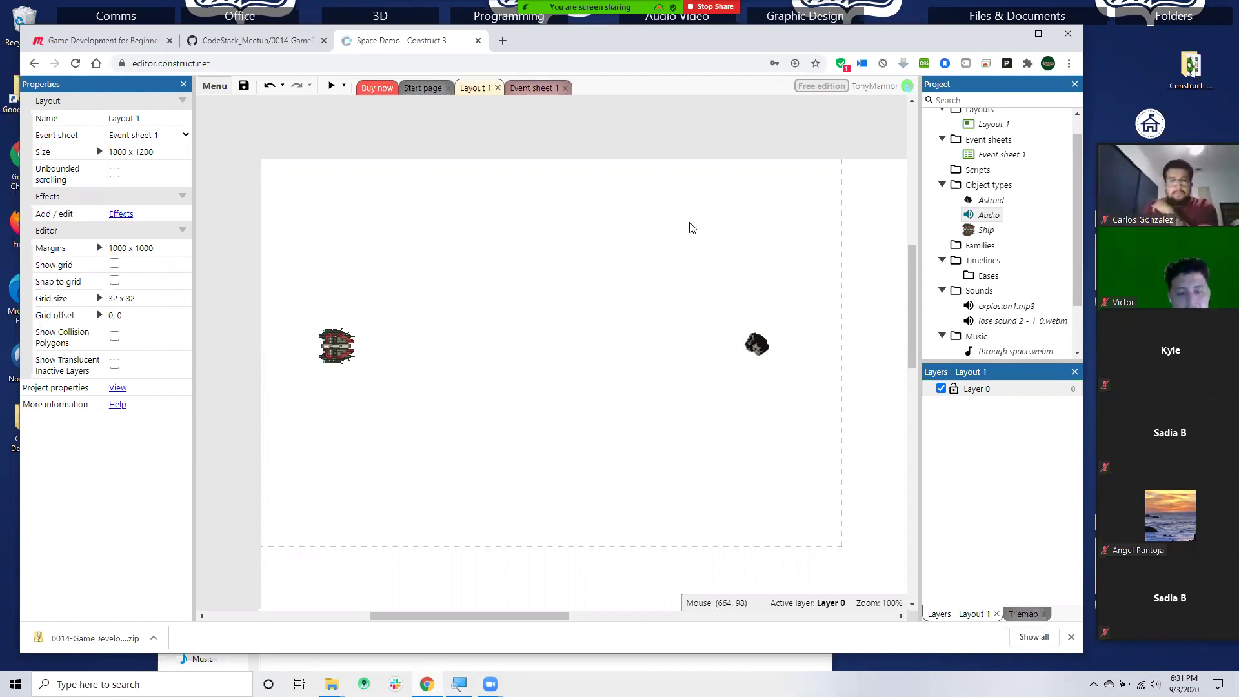
# - Insert a new Sprite object into Layout 1, in the empty space between and above the ship and asteroid
pyautogui.doubleClick(561, 253)
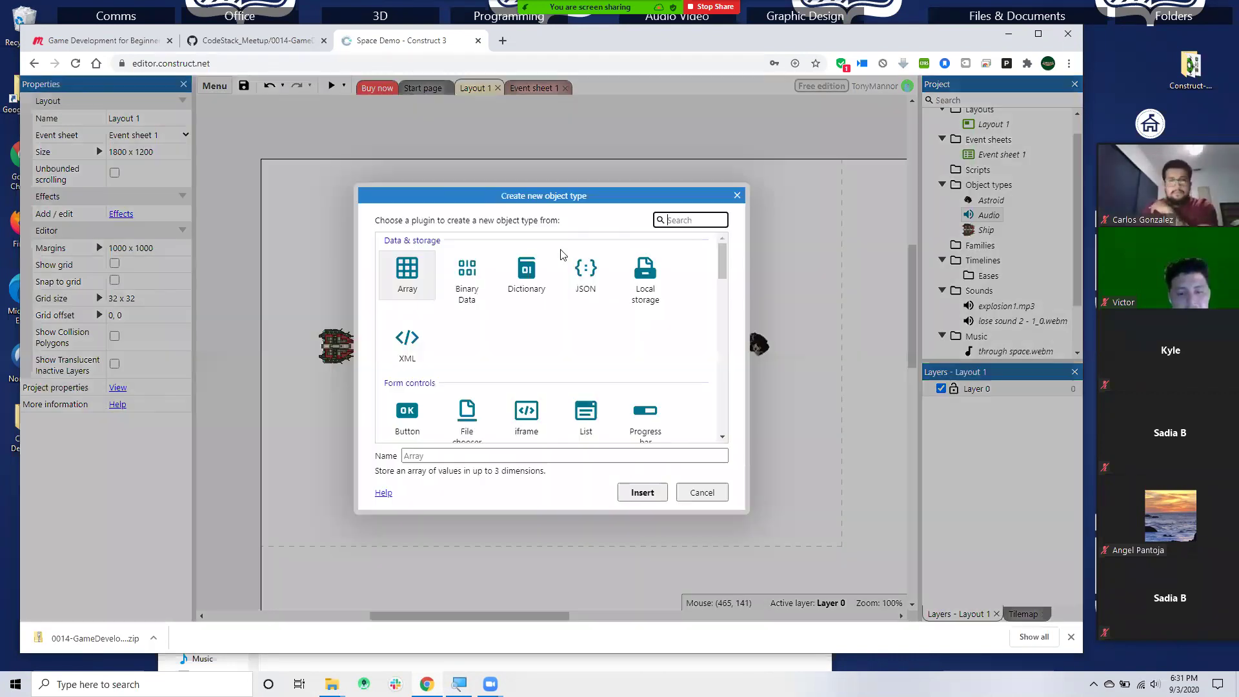
pyautogui.scroll(-5, 609, 320)
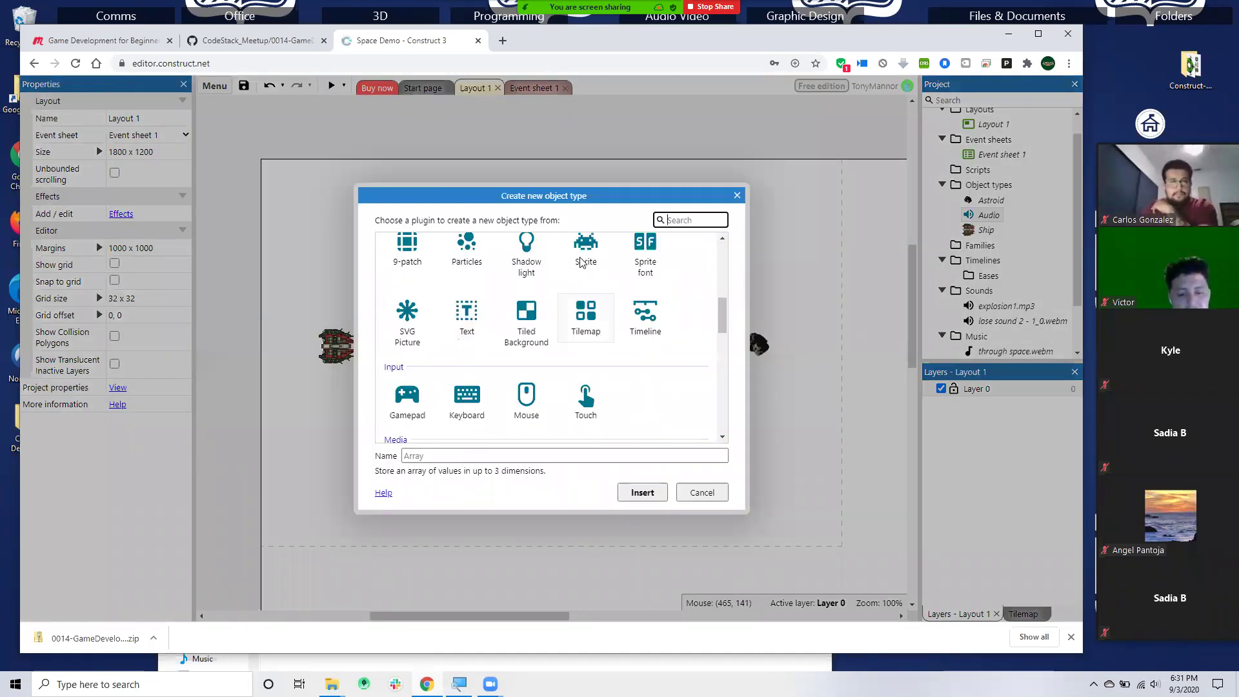
pyautogui.click(582, 258)
pyautogui.click(644, 493)
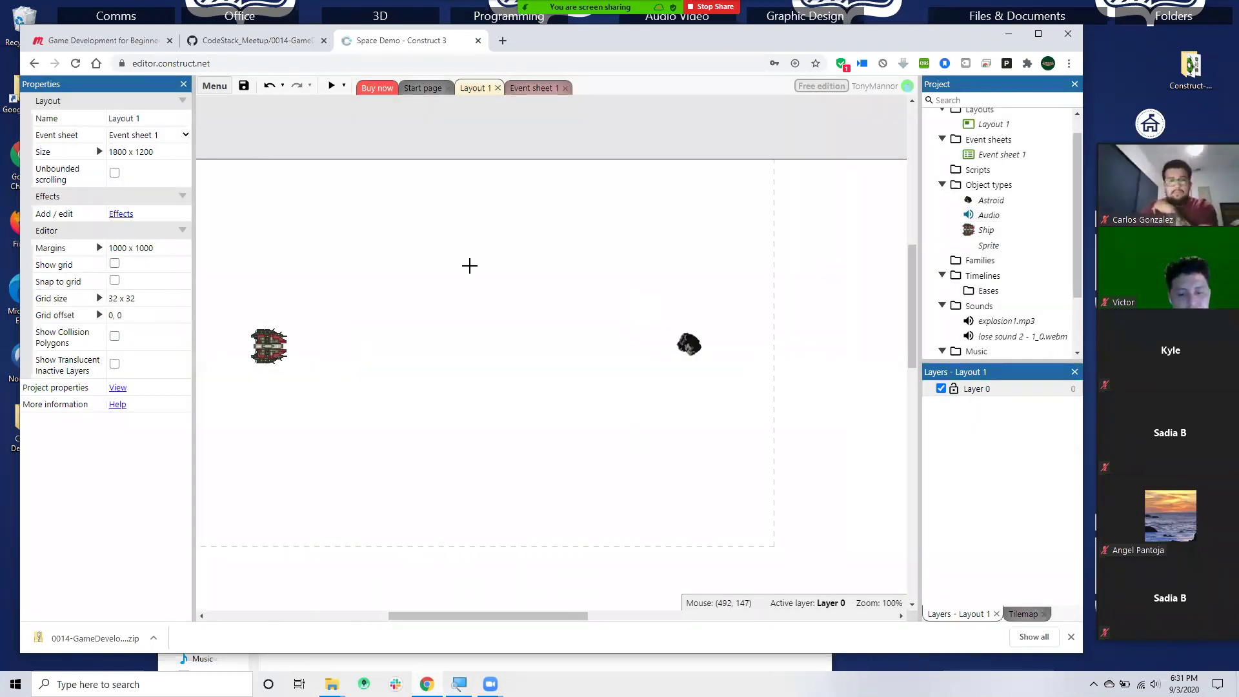
pyautogui.click(839, 392)
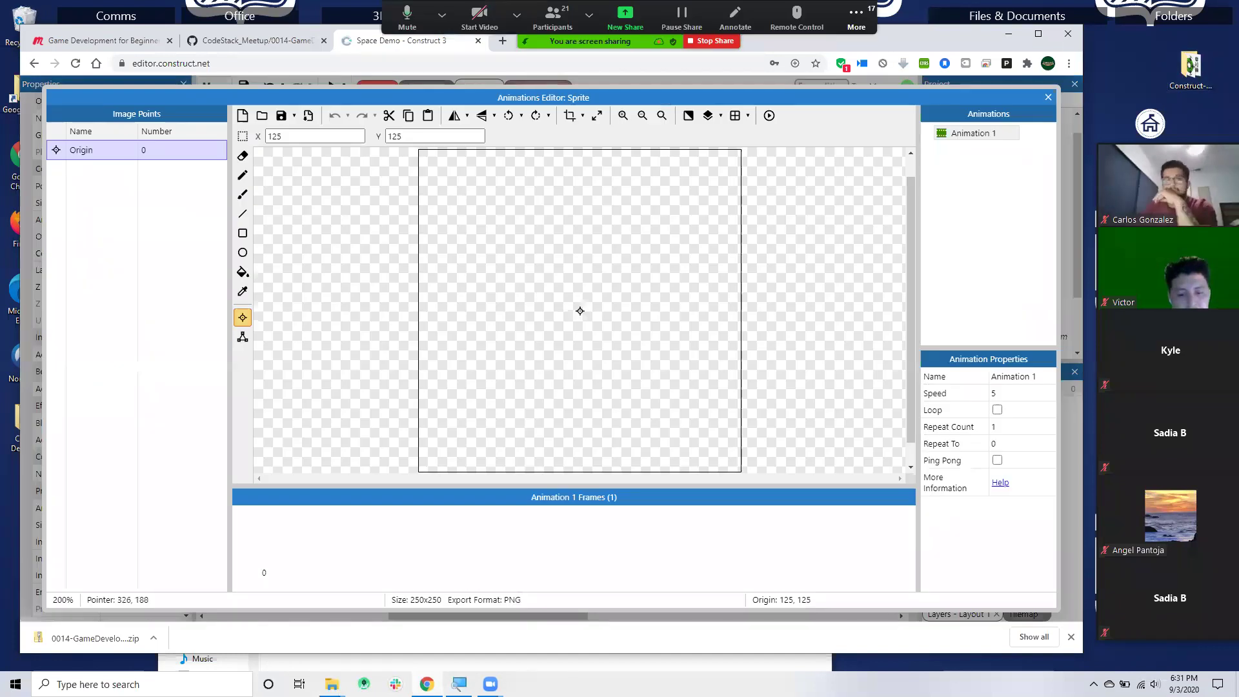
# - Switch to the game assets window in File Explorer and open the Bubble_Explo folder
pyautogui.click(381, 639)
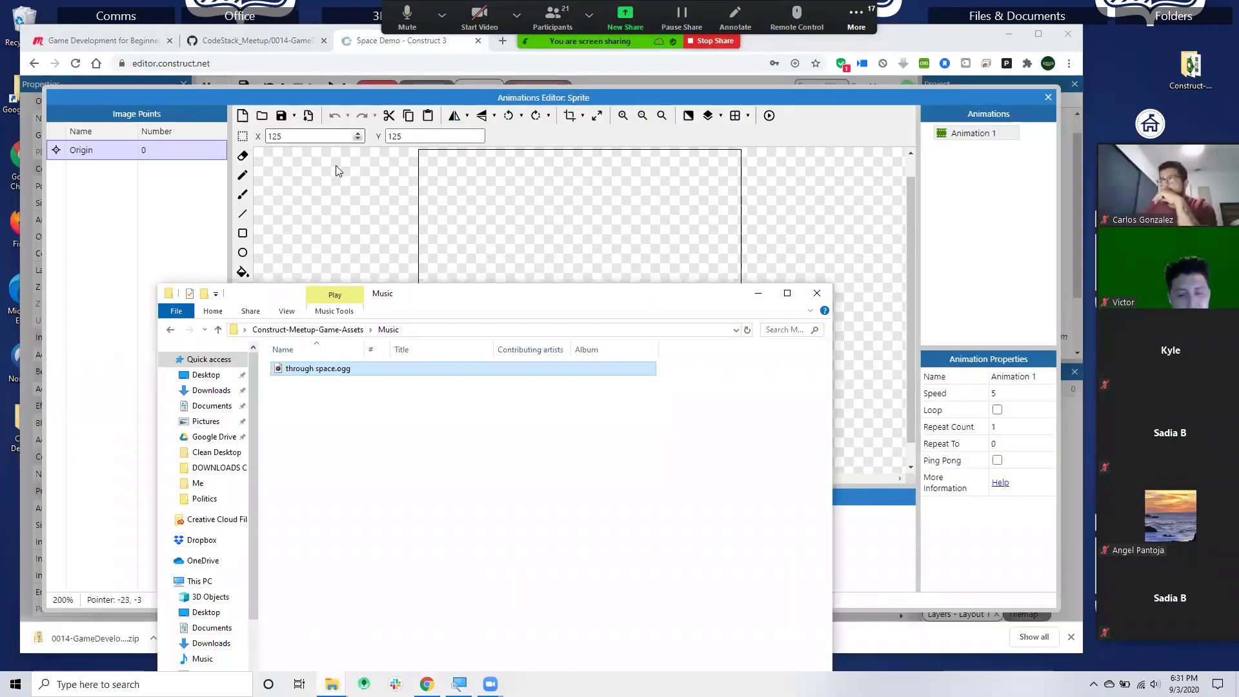
pyautogui.click(315, 330)
pyautogui.doubleClick(307, 383)
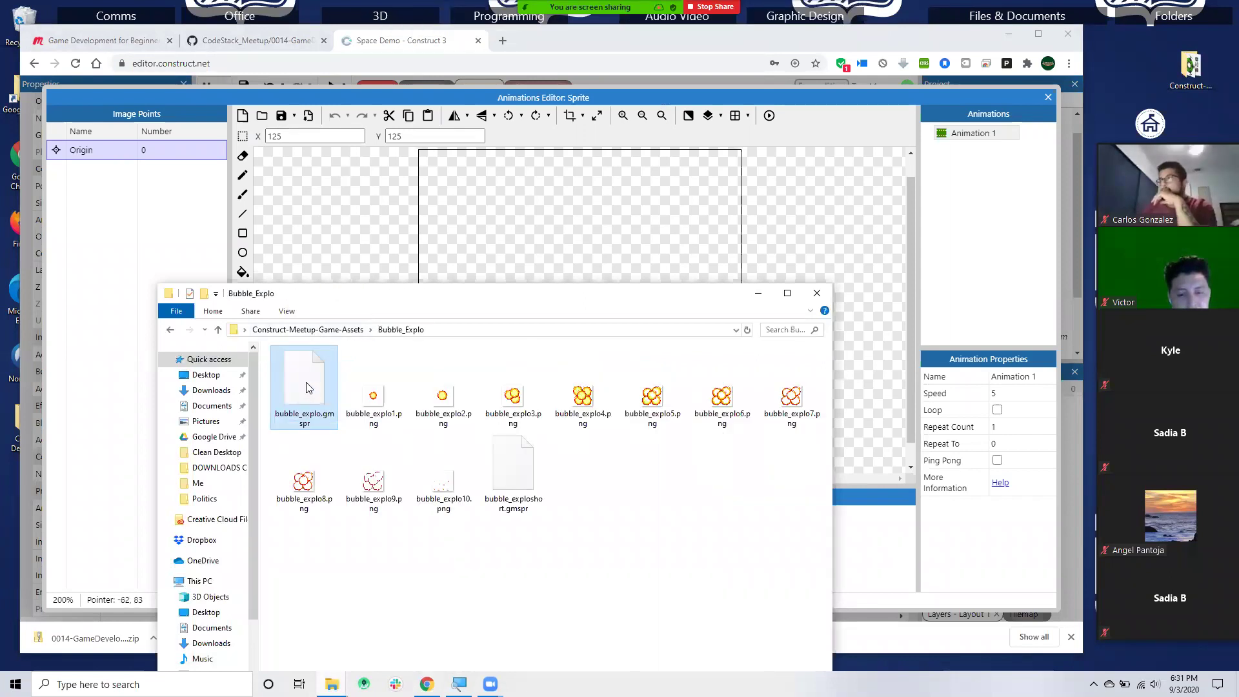
# - Add bubble_explo1.png through bubble_explo10.png as frames of the sprite's Animation 1, and delete the blank frame 0
pyautogui.click(385, 364)
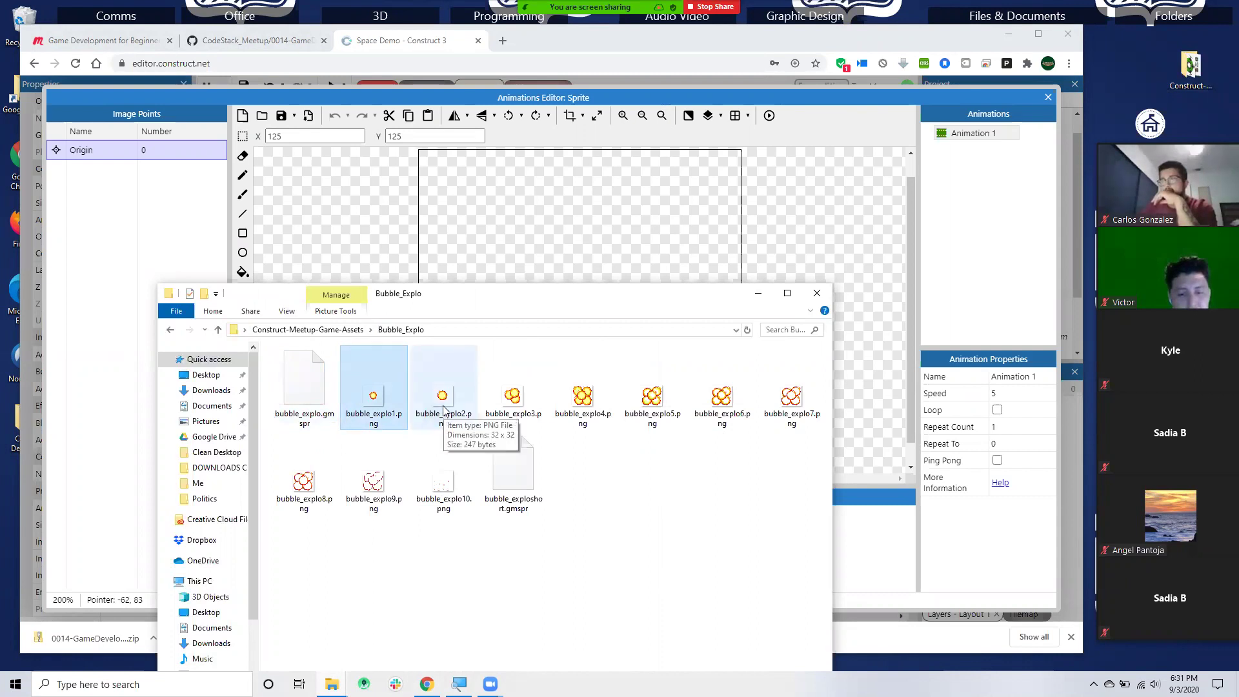
pyautogui.keyDown('ctrl'); pyautogui.click(444, 400); pyautogui.keyUp('ctrl')
pyautogui.keyDown('ctrl'); pyautogui.click(513, 400); pyautogui.keyUp('ctrl')
pyautogui.keyDown('ctrl'); pyautogui.click(583, 400); pyautogui.keyUp('ctrl')
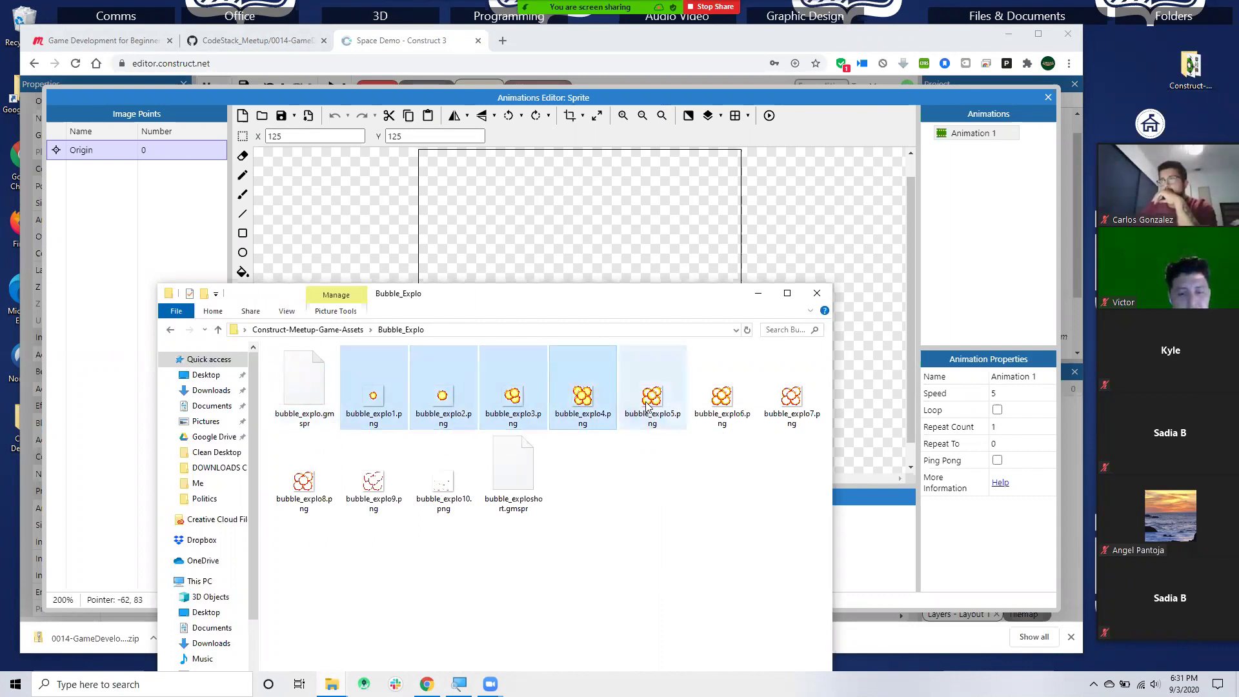
pyautogui.keyDown('ctrl'); pyautogui.click(651, 397); pyautogui.keyUp('ctrl')
pyautogui.keyDown('ctrl'); pyautogui.click(721, 397); pyautogui.keyUp('ctrl')
pyautogui.keyDown('ctrl'); pyautogui.click(791, 397); pyautogui.keyUp('ctrl')
pyautogui.keyDown('ctrl'); pyautogui.click(314, 494); pyautogui.keyUp('ctrl')
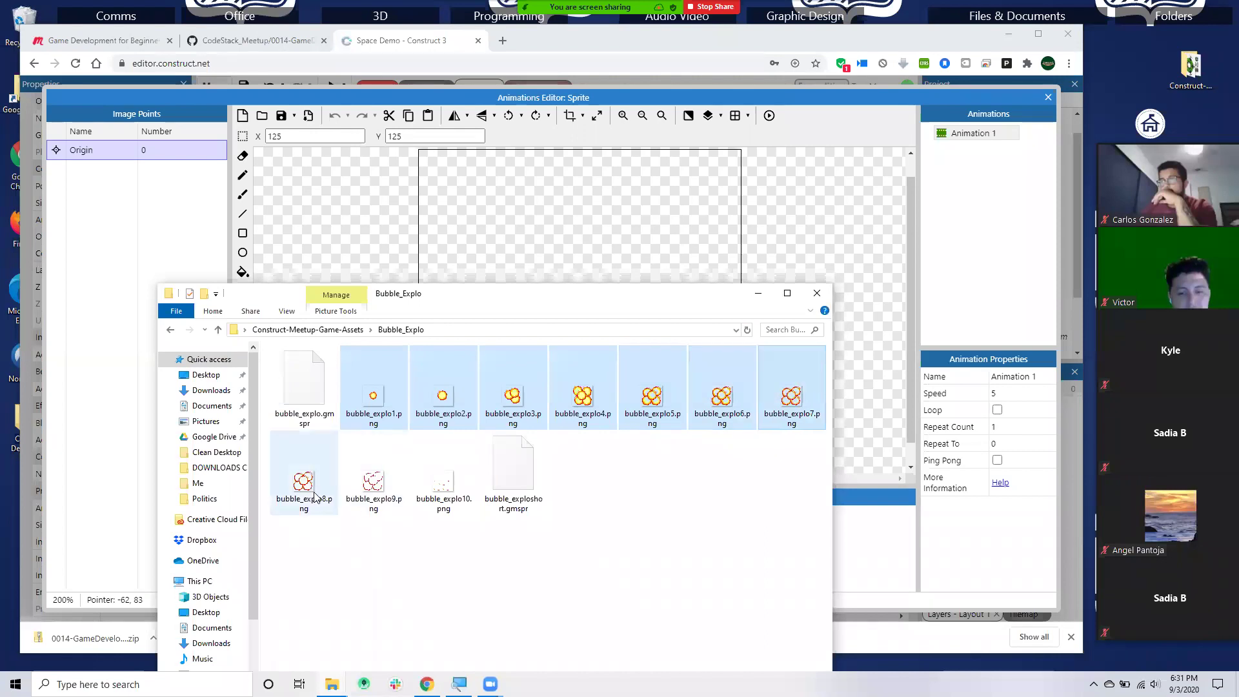
pyautogui.keyDown('ctrl'); pyautogui.click(373, 481); pyautogui.keyUp('ctrl')
pyautogui.keyDown('ctrl'); pyautogui.click(443, 480); pyautogui.keyUp('ctrl')
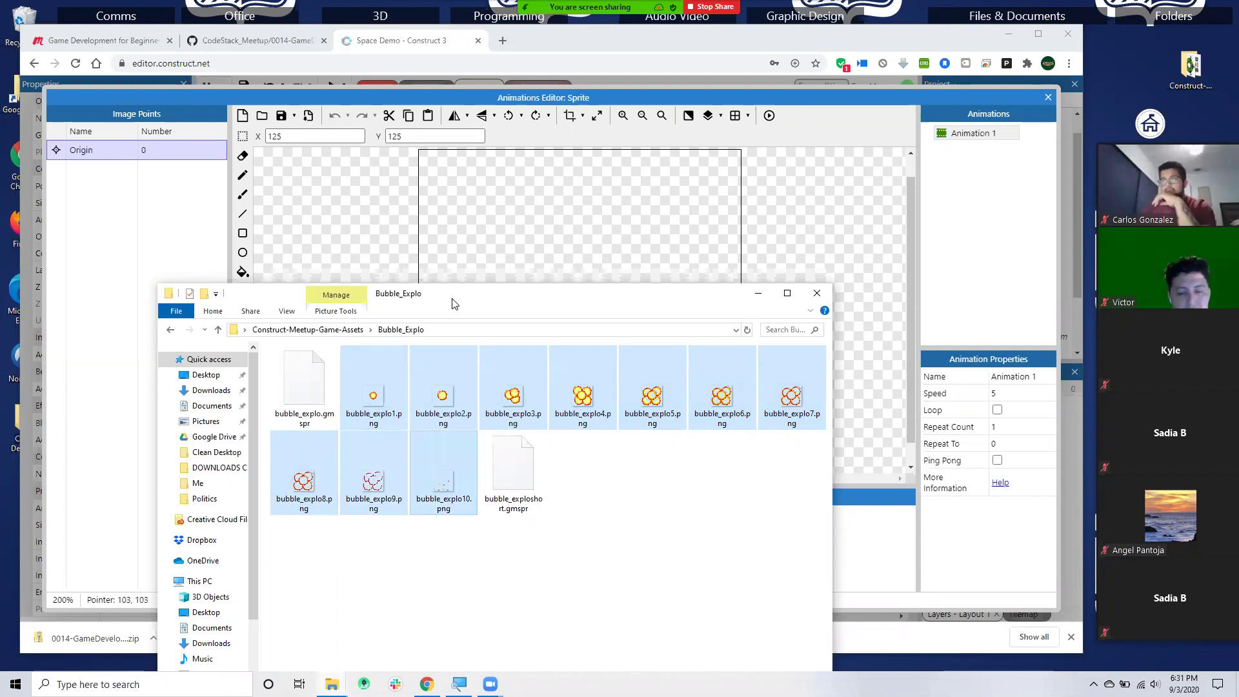
pyautogui.moveTo(453, 303); pyautogui.dragTo(973, 251)
pyautogui.moveTo(887, 348); pyautogui.dragTo(359, 571)
pyautogui.click(275, 549)
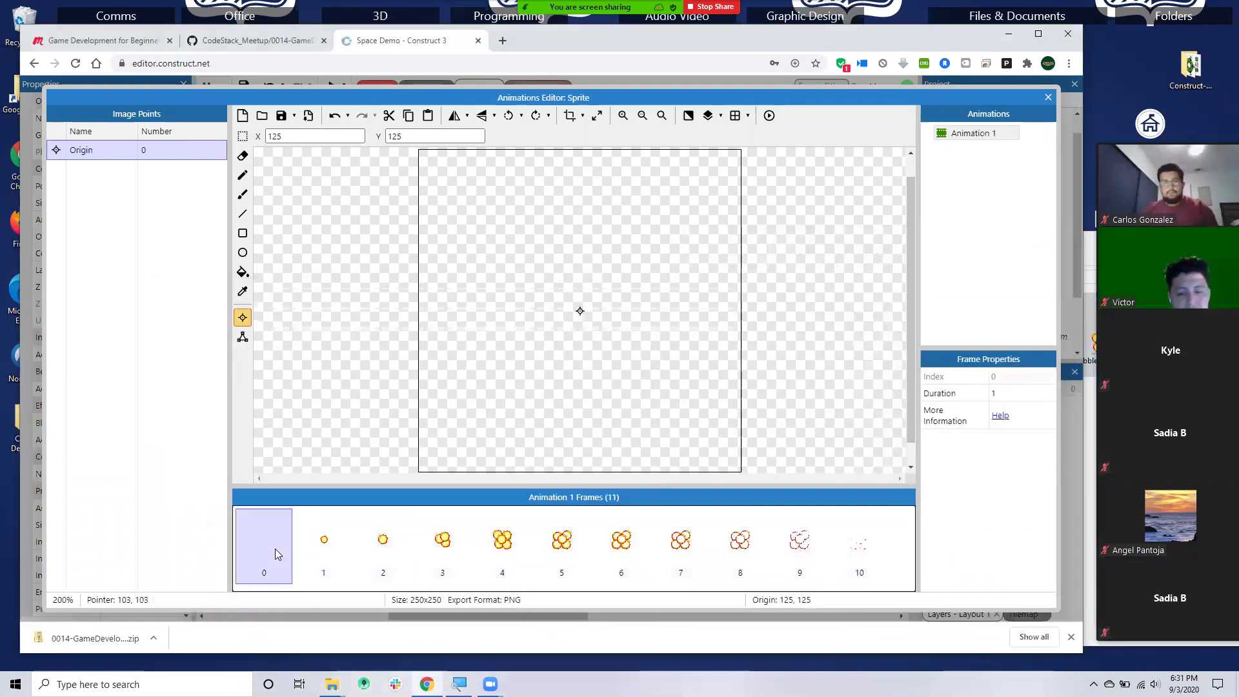
pyautogui.press('Delete')
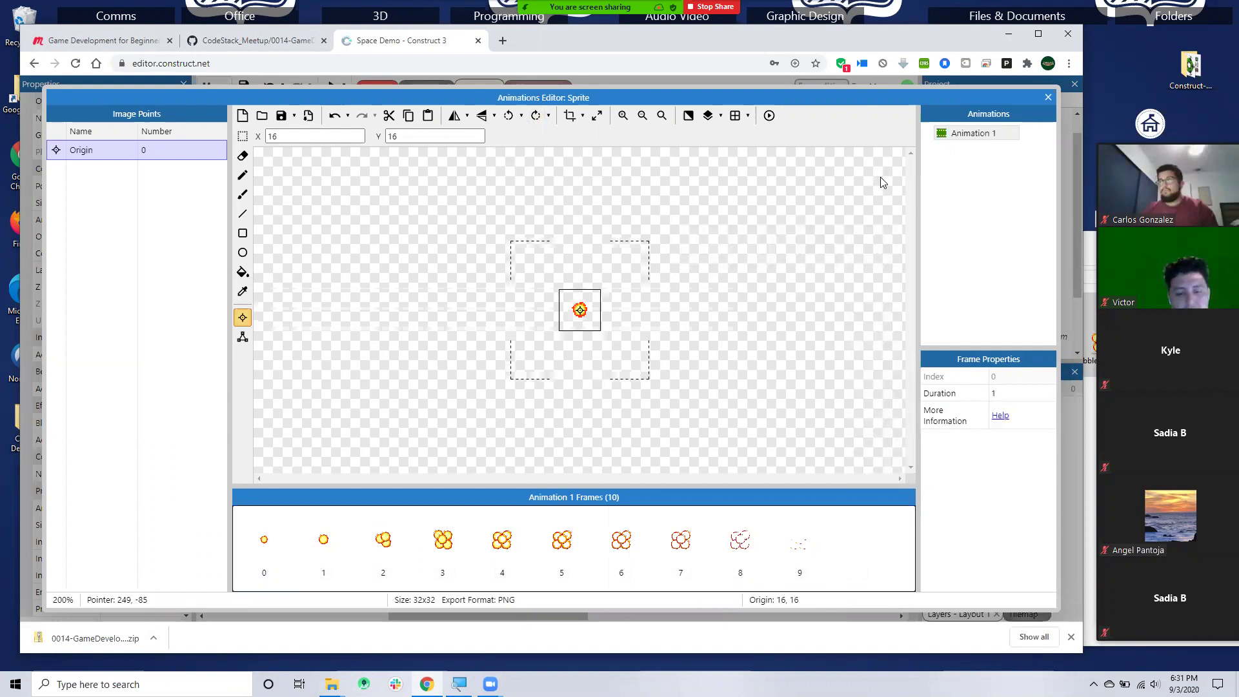
# - Preview the explosion animation, replay it twice, and close the Animations Editor
pyautogui.click(769, 116)
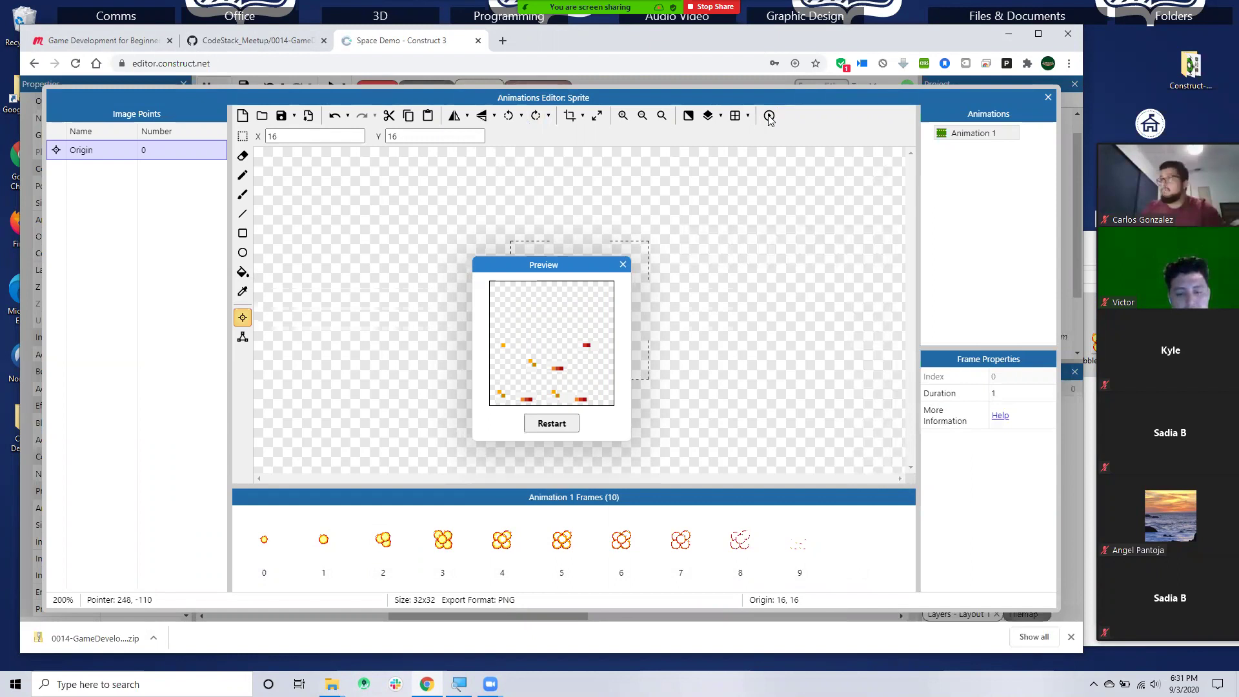
pyautogui.click(548, 425)
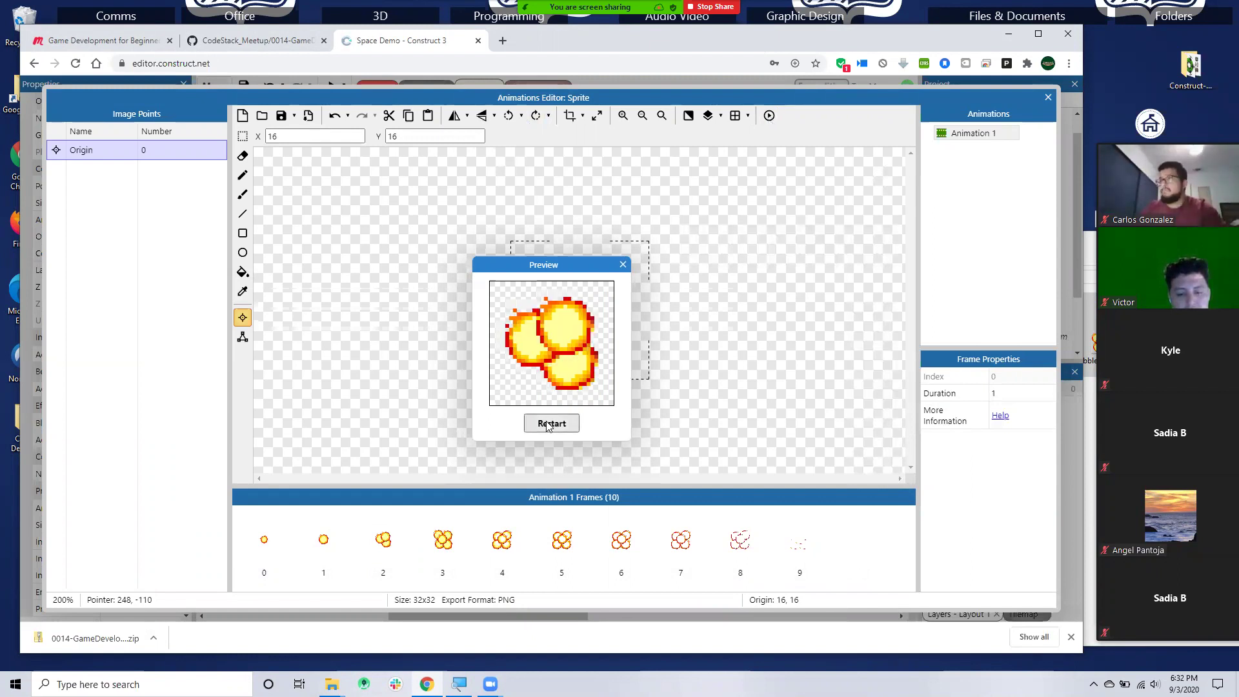
pyautogui.click(548, 425)
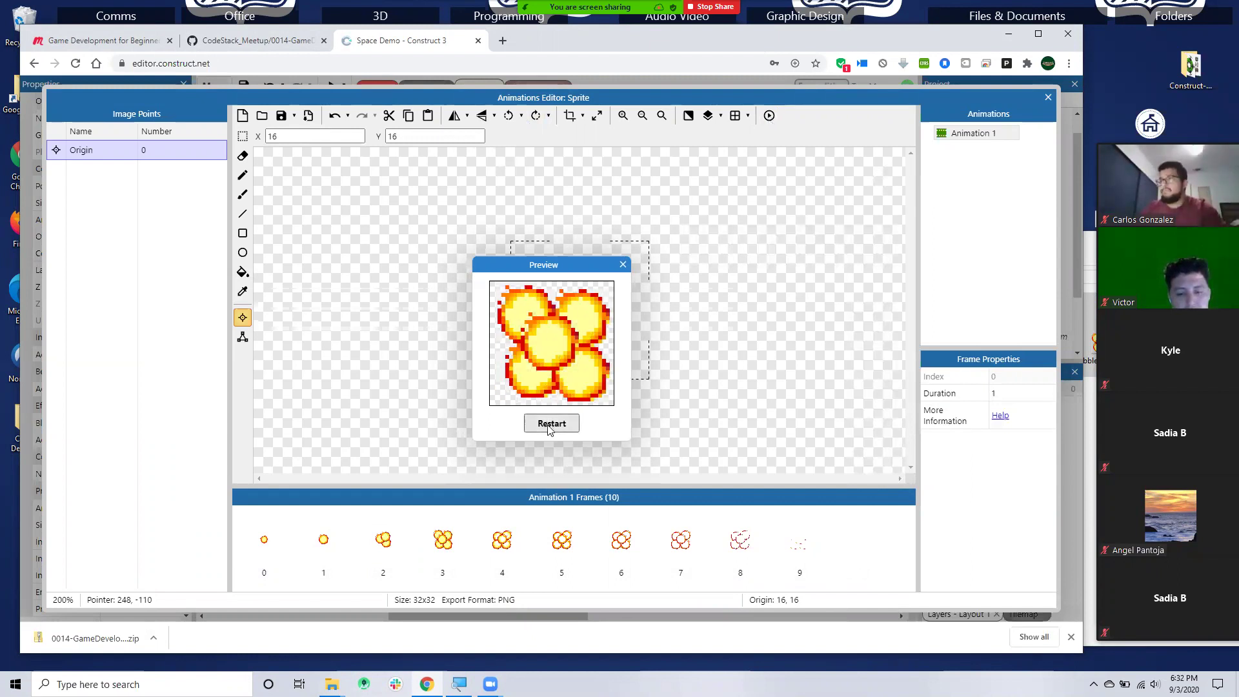
pyautogui.click(622, 265)
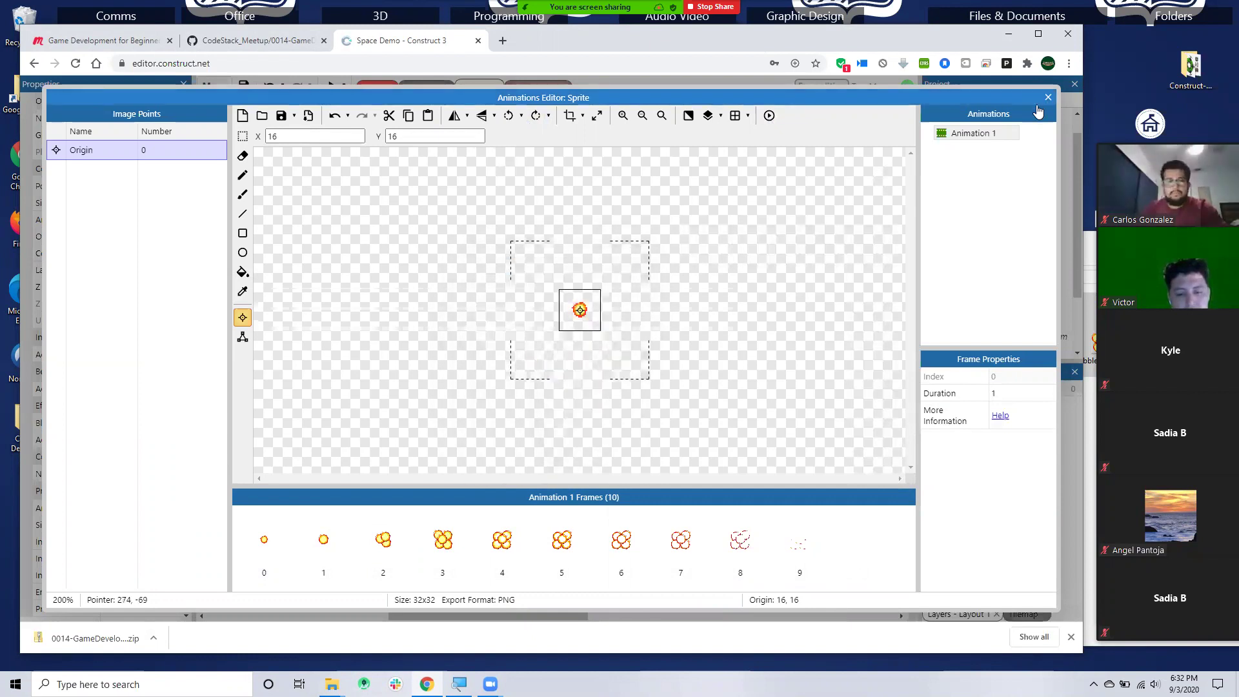
pyautogui.click(1047, 98)
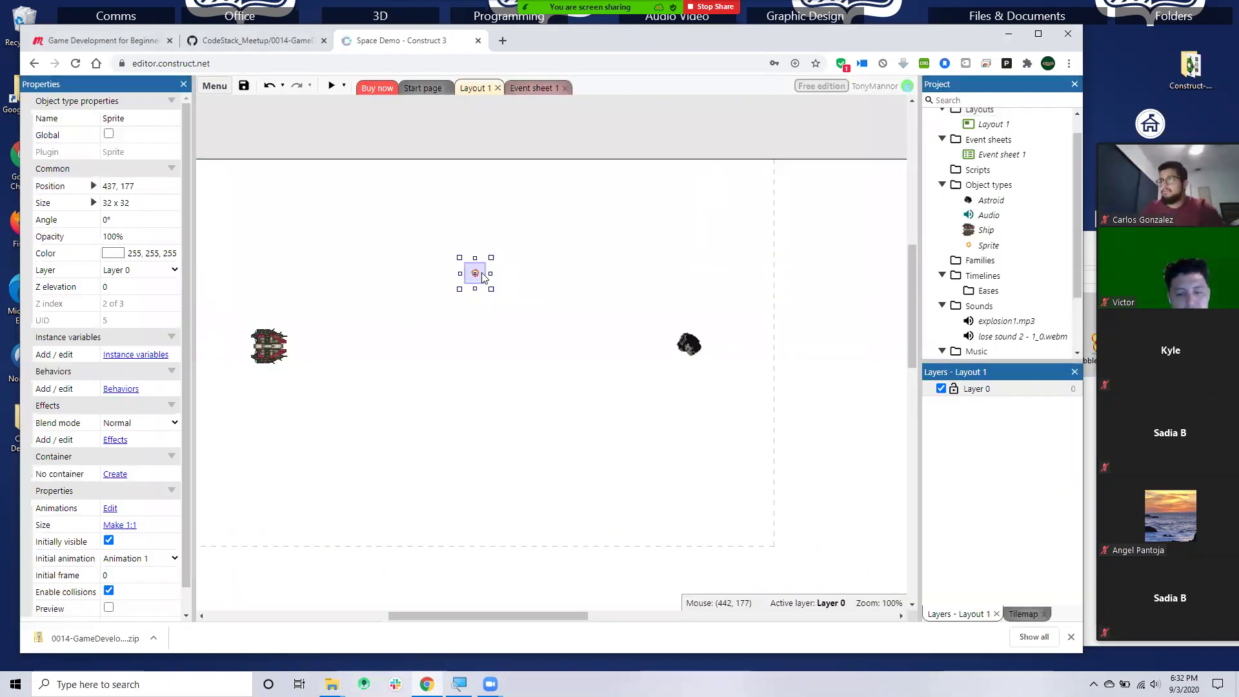
# - Move the explosion sprite out of the visible game area, just below its lower-left corner at about 32, 633
pyautogui.moveTo(481, 273); pyautogui.dragTo(205, 549)
pyautogui.moveTo(774, 577); pyautogui.dragTo(747, 569)
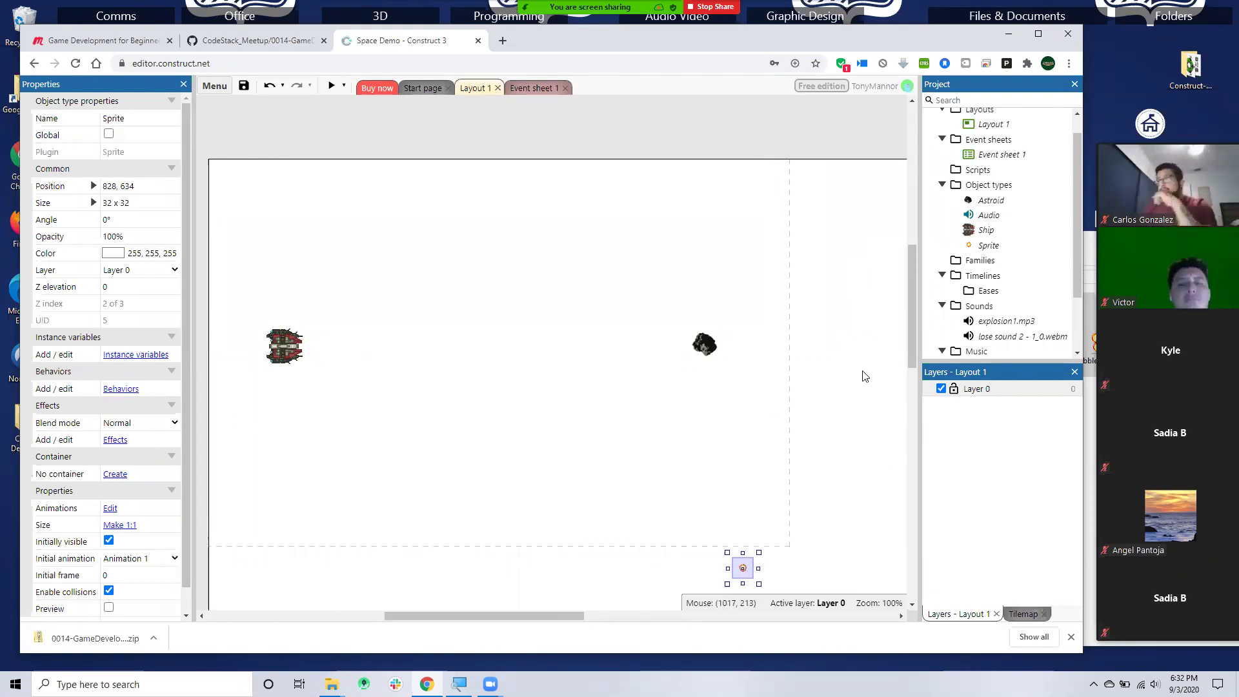
pyautogui.moveTo(573, 609); pyautogui.dragTo(687, 613)
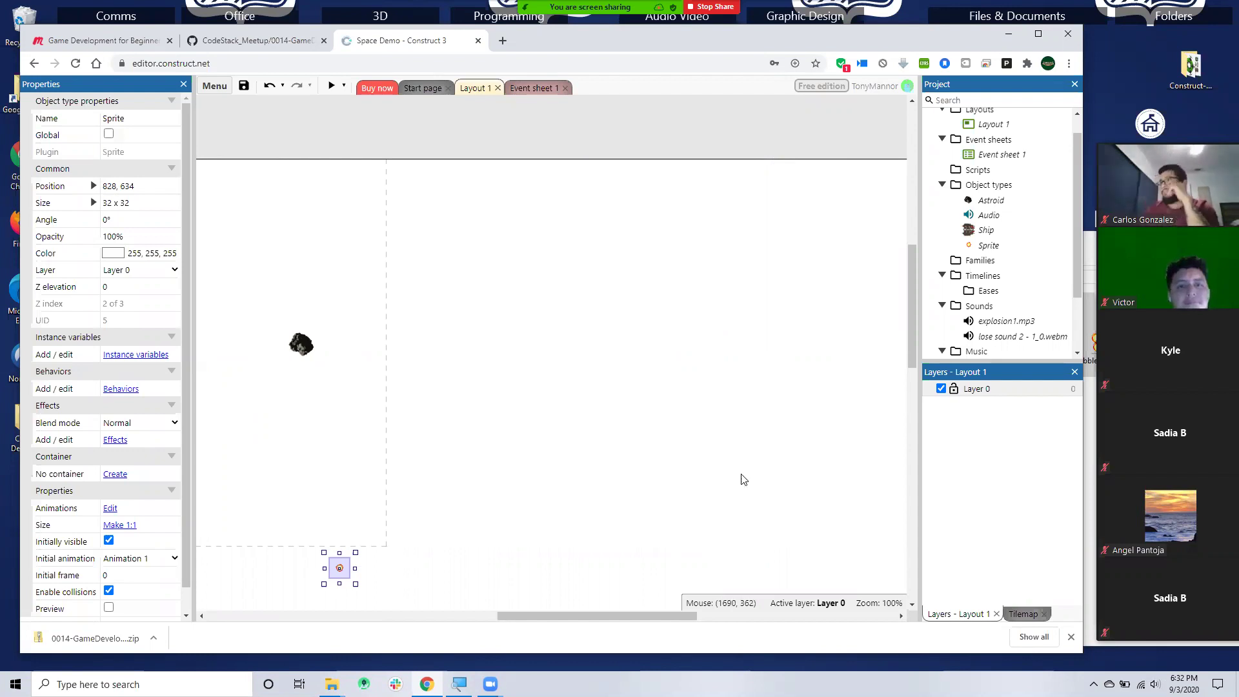
pyautogui.moveTo(527, 614); pyautogui.dragTo(402, 616)
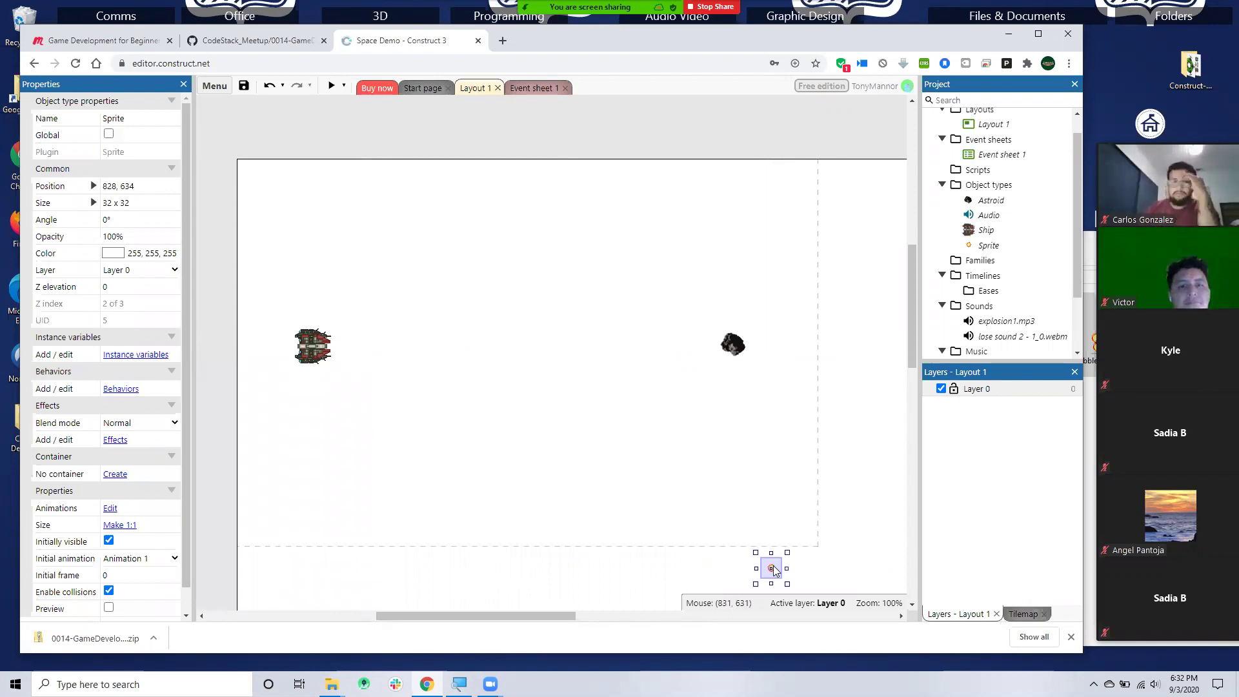
pyautogui.moveTo(772, 570); pyautogui.dragTo(257, 568)
pyautogui.click(527, 574)
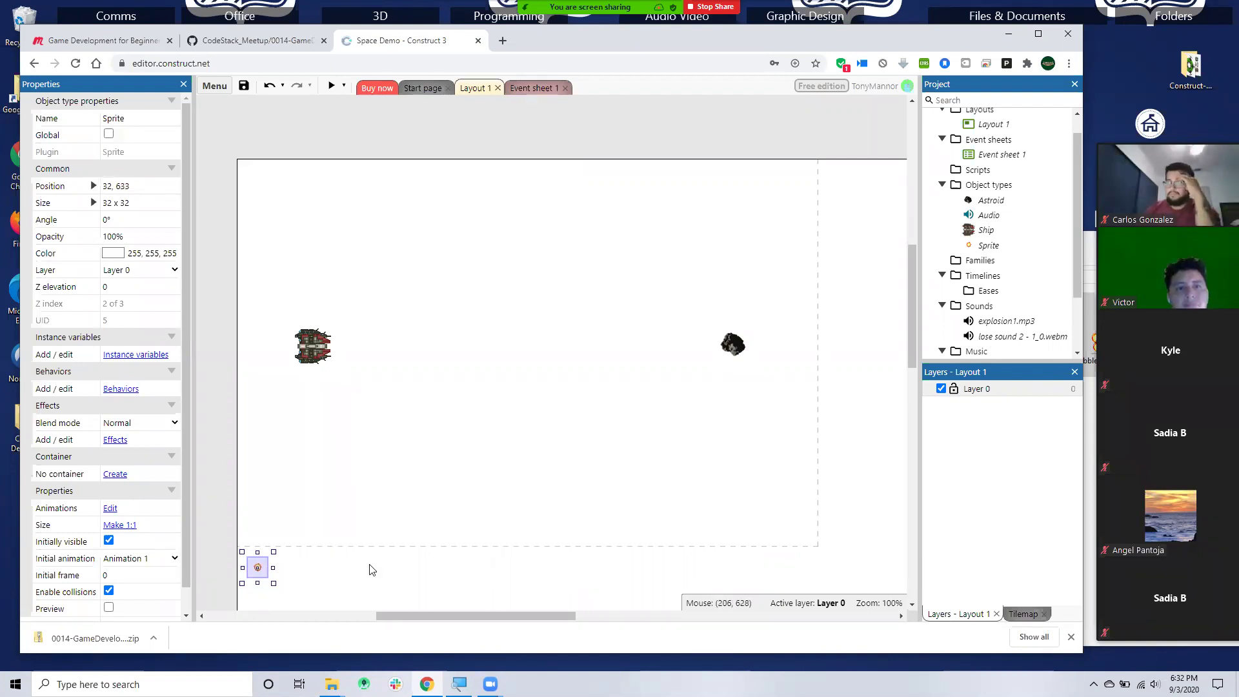
# - Add an action to the asteroid–ship collision event that sets the explosion sprite's position to the Ship object
pyautogui.click(538, 89)
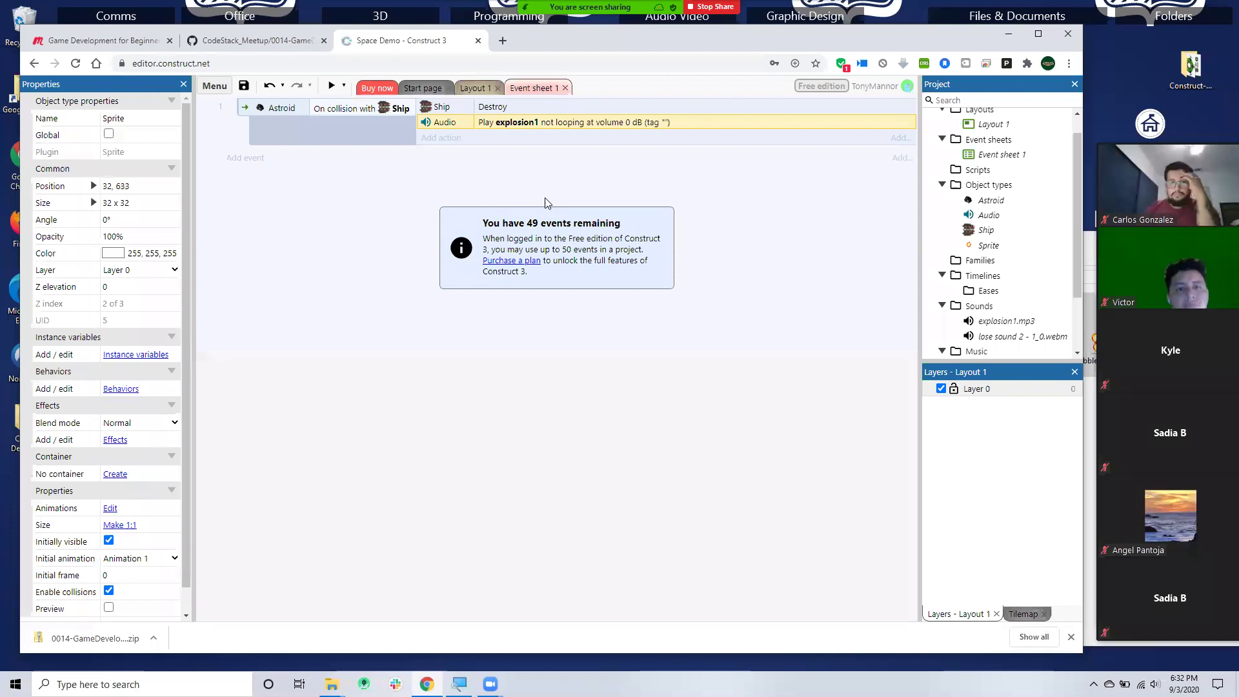
pyautogui.click(441, 138)
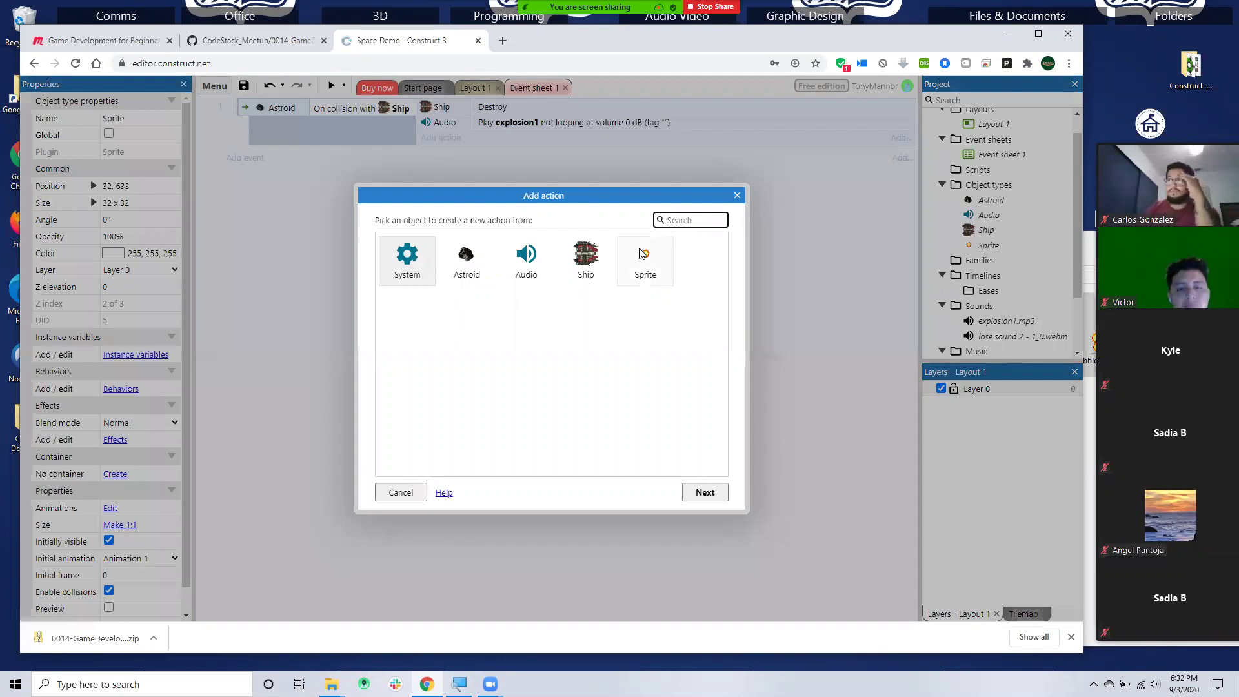
pyautogui.click(645, 258)
pyautogui.click(704, 492)
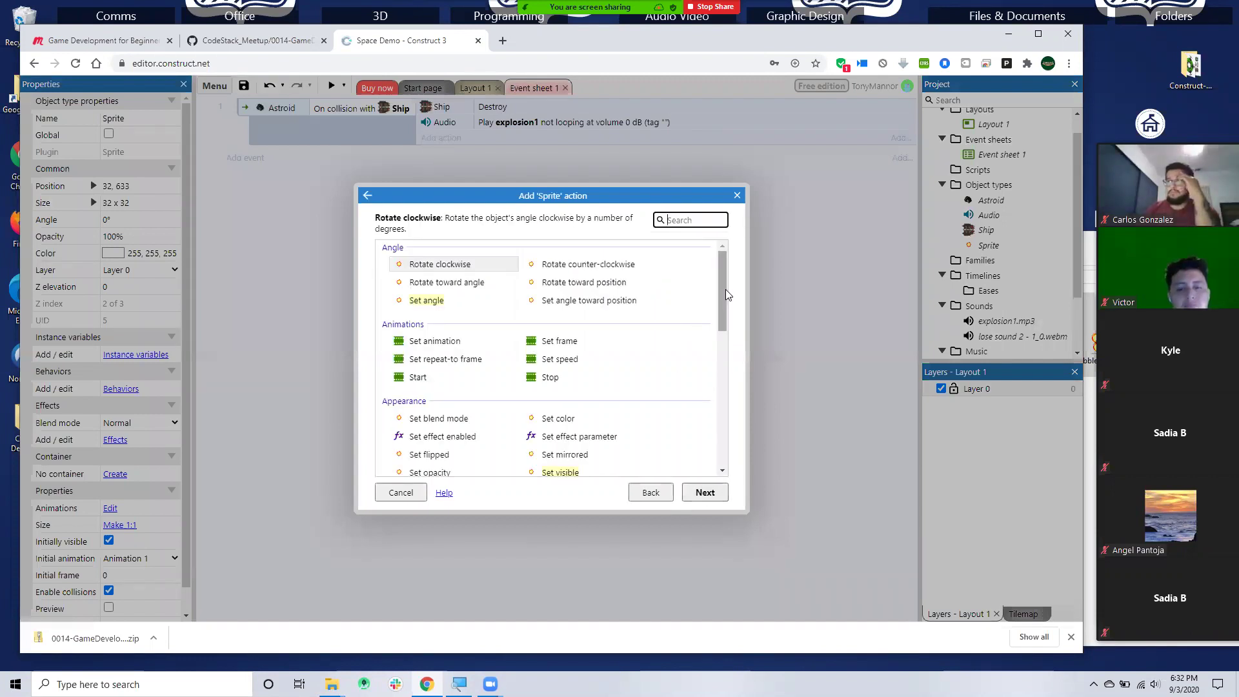
pyautogui.moveTo(725, 289); pyautogui.dragTo(717, 388)
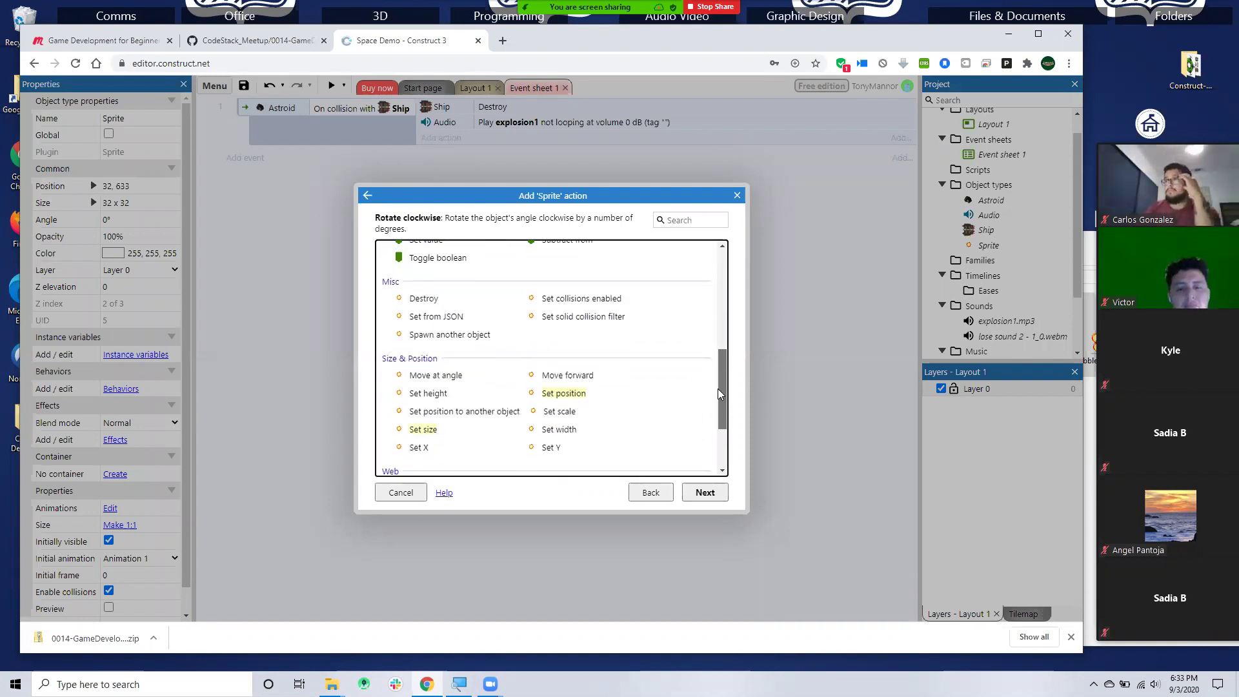
pyautogui.click(438, 413)
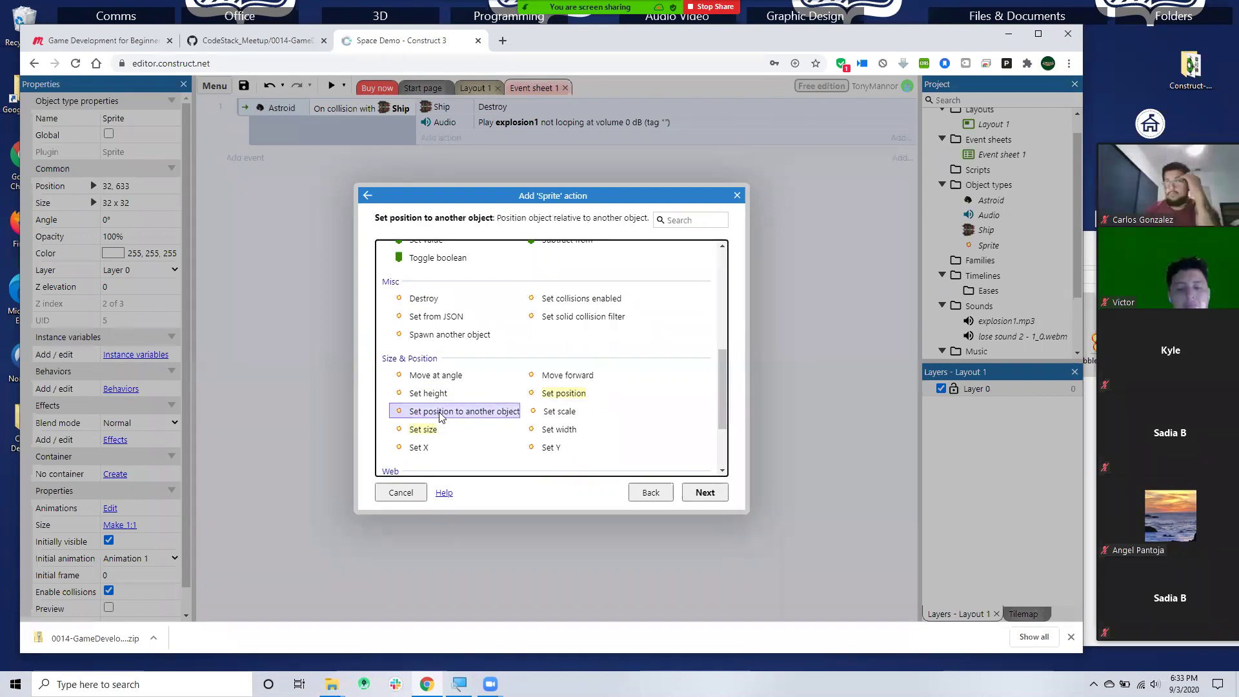
pyautogui.click(704, 492)
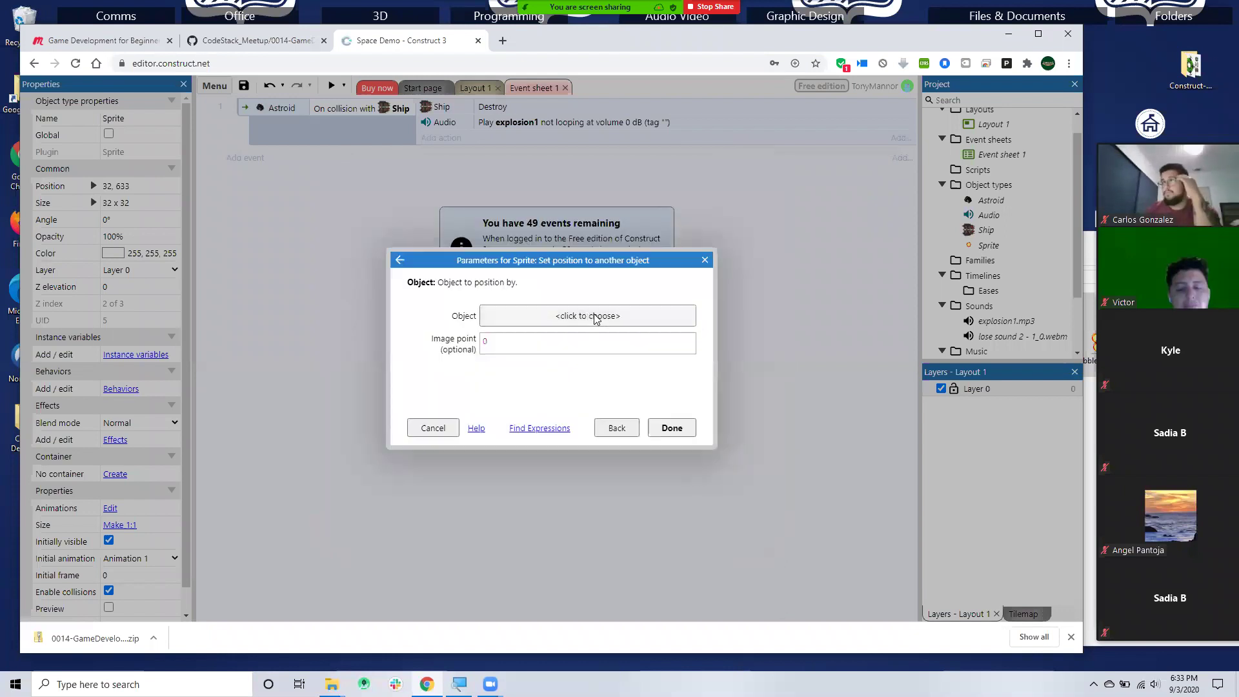
pyautogui.click(595, 318)
pyautogui.click(540, 289)
pyautogui.click(616, 461)
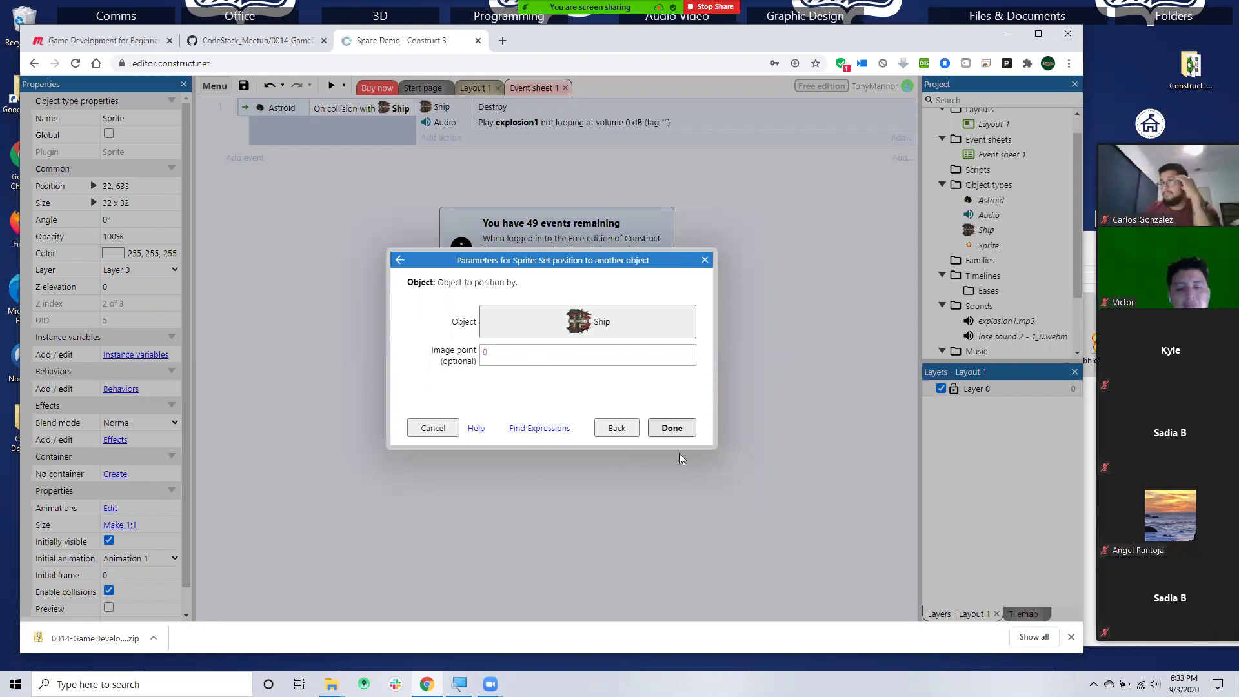
pyautogui.click(671, 428)
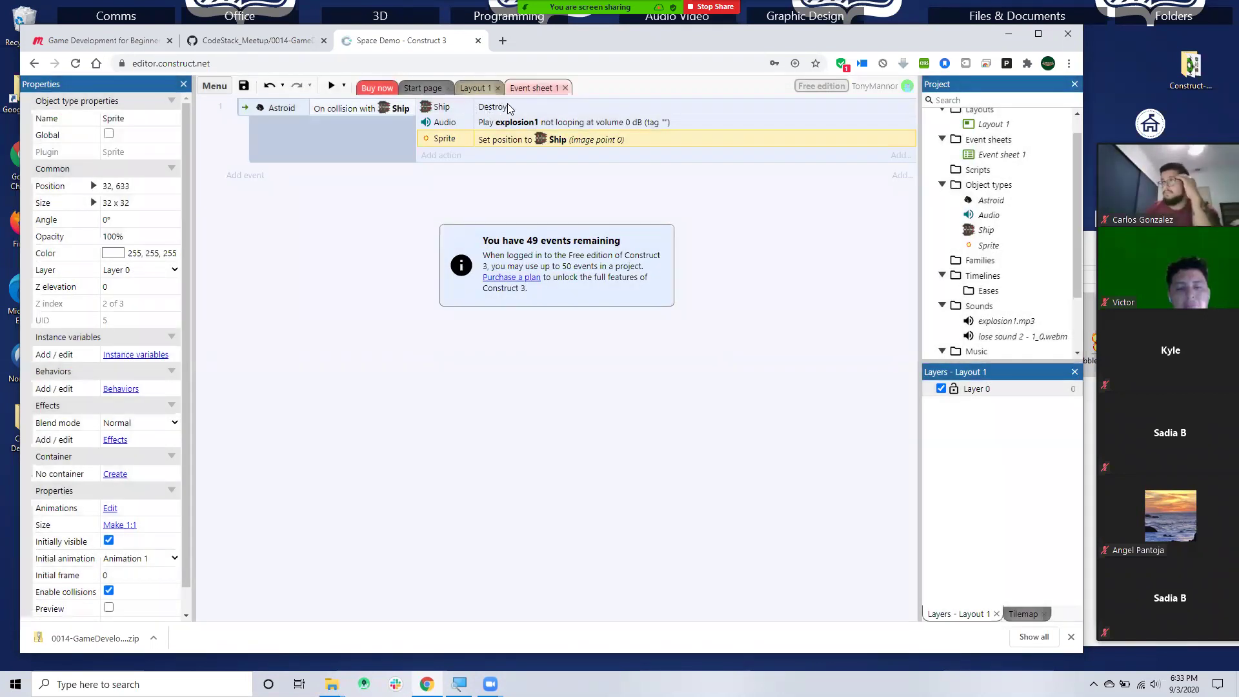
# - Move the sprite's Set position action above the explosion sound action and check its parameters
pyautogui.moveTo(469, 139); pyautogui.dragTo(484, 124)
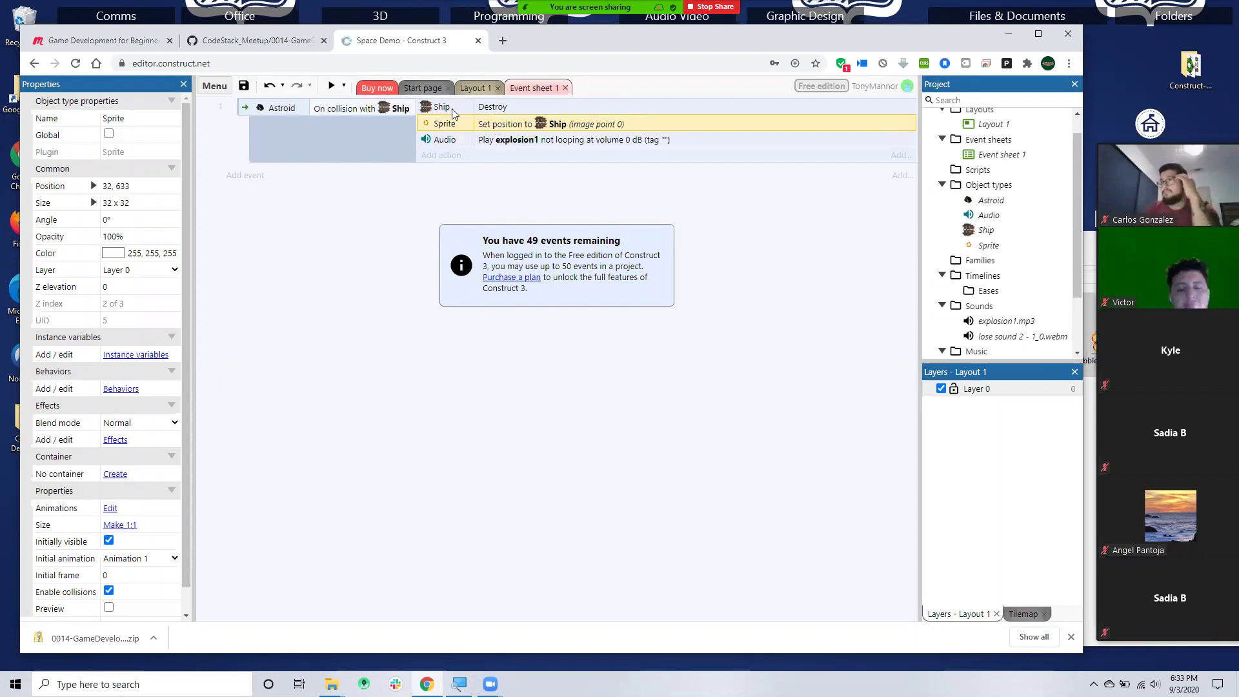
pyautogui.rightClick(502, 125)
pyautogui.doubleClick(481, 128)
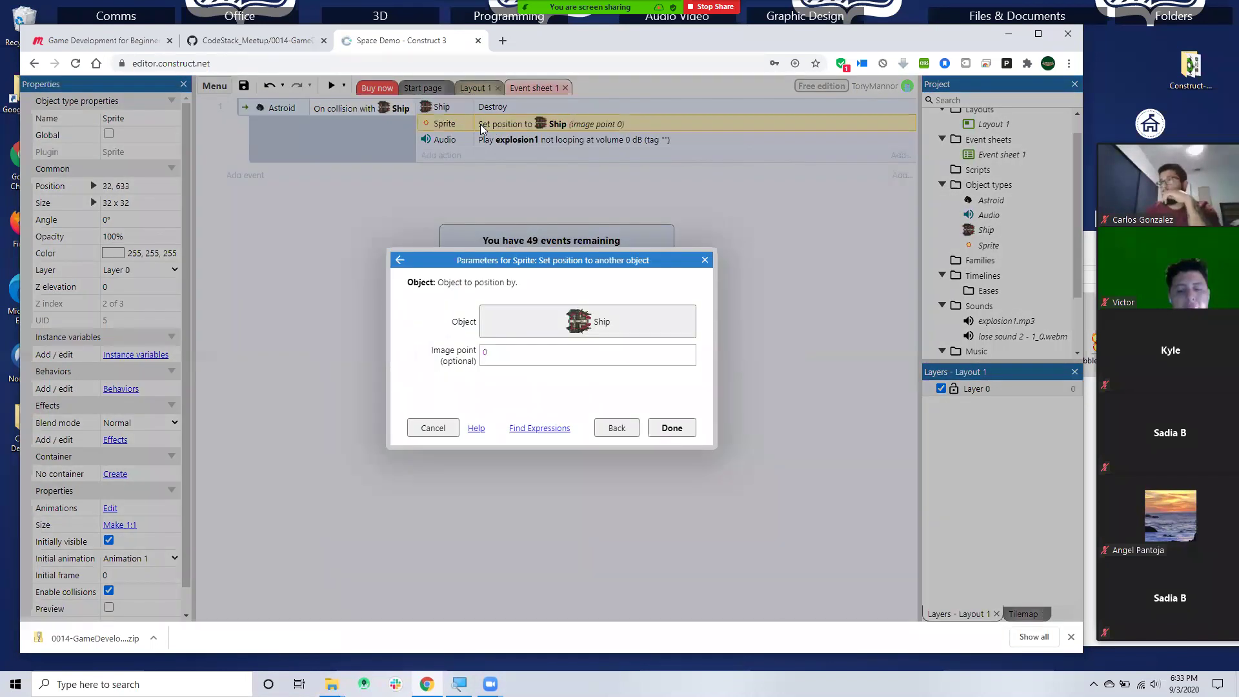
pyautogui.click(672, 428)
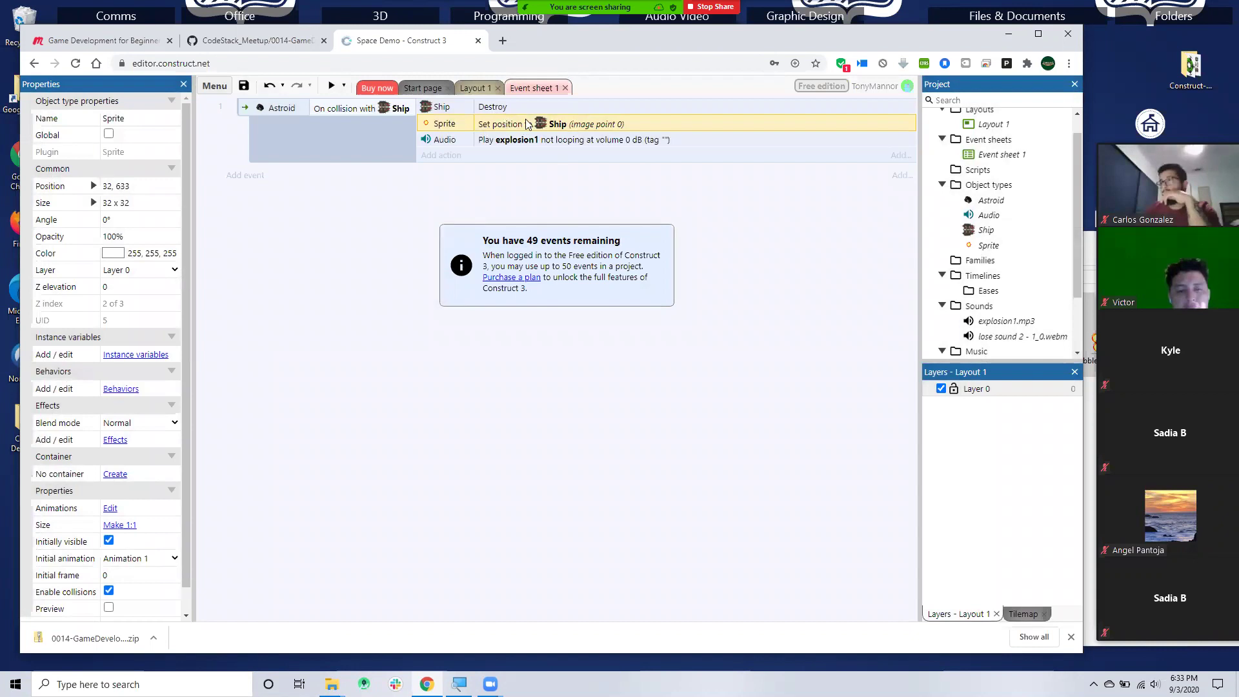
# - Preview the game to test the explosion at the ship's position, and close the preview
pyautogui.click(500, 141)
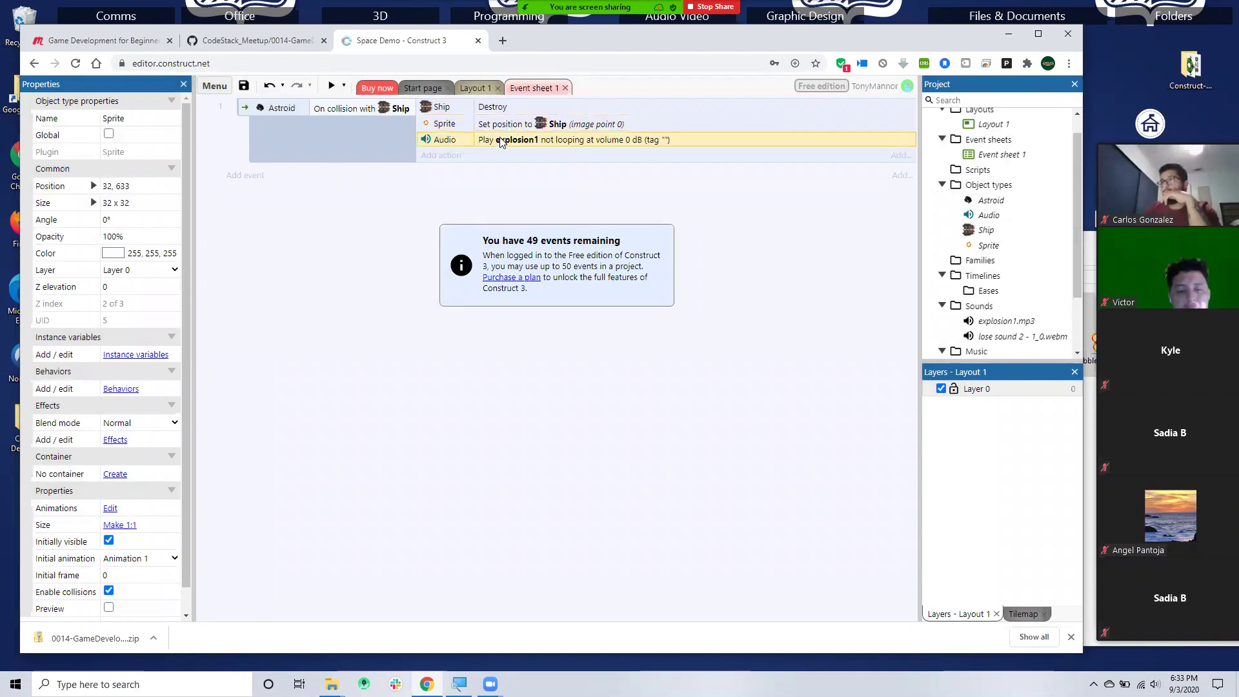
pyautogui.click(331, 86)
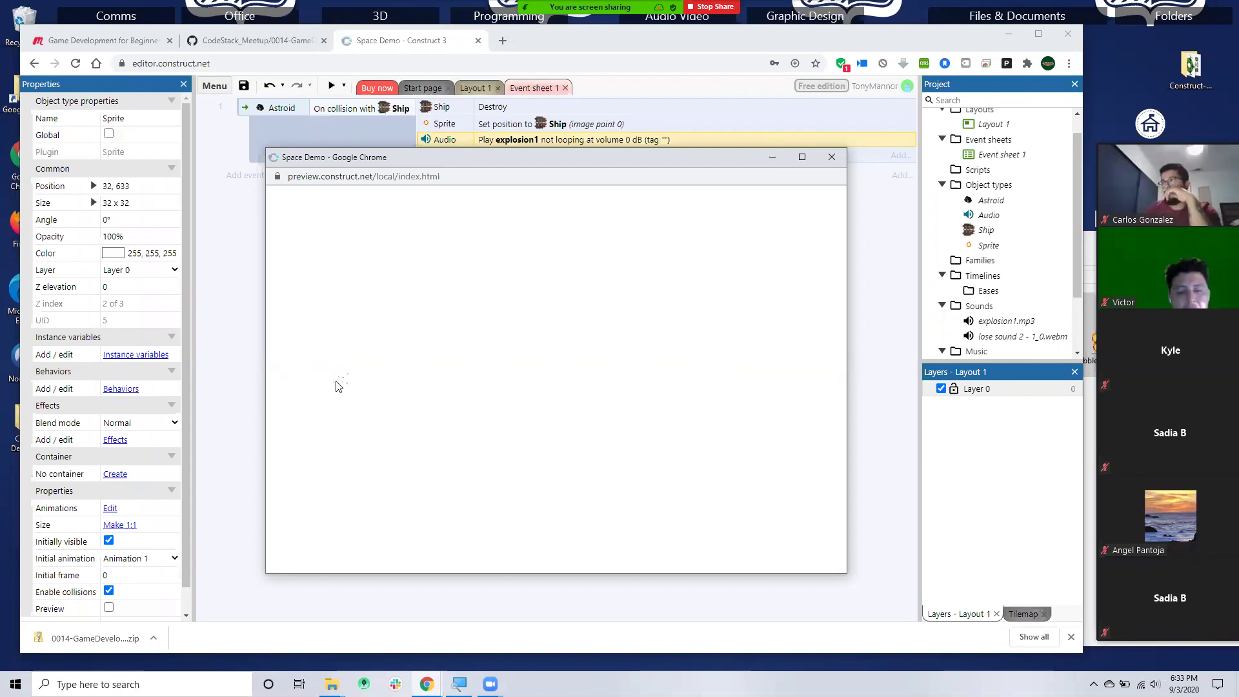
pyautogui.click(831, 157)
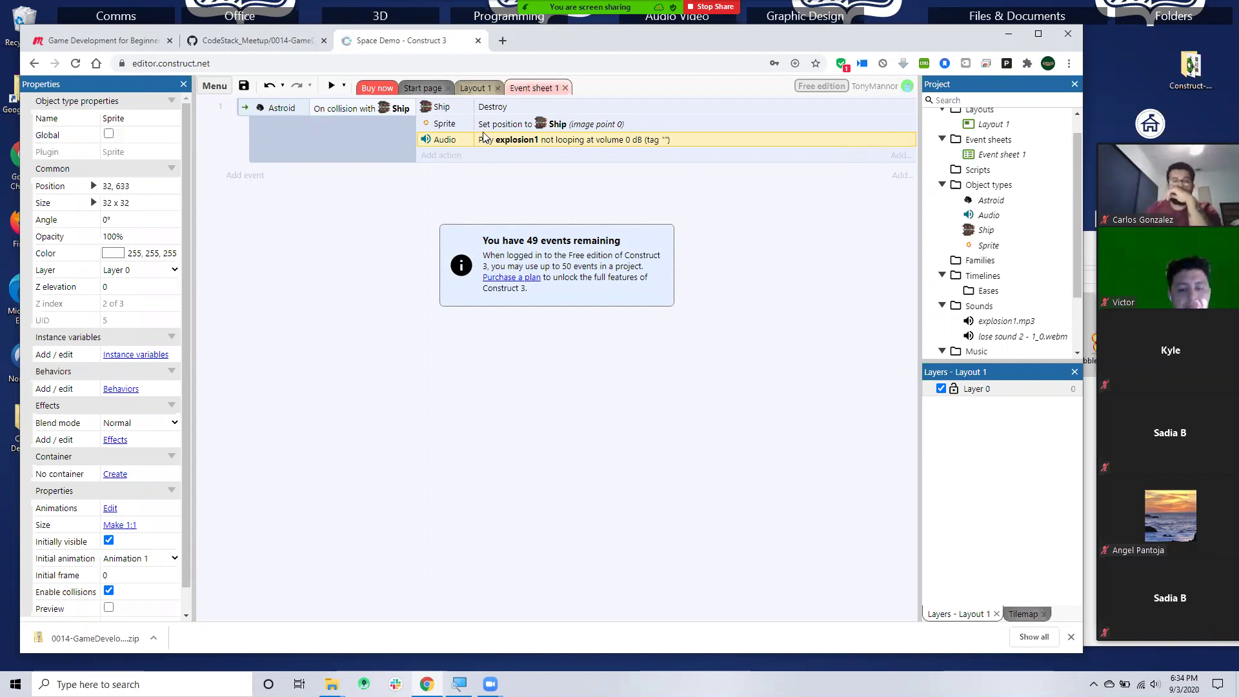
# - Add a Start animation action from the beginning for the explosion sprite, and place it above the explosion sound action
pyautogui.click(443, 156)
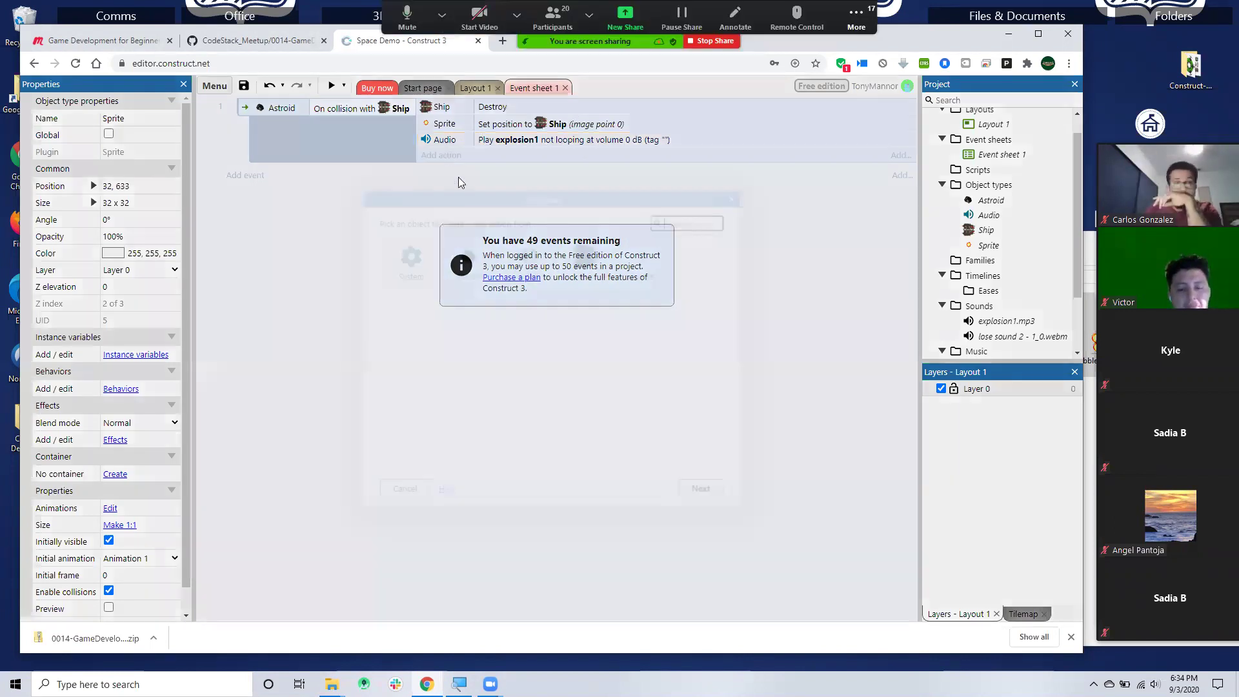
pyautogui.click(645, 268)
pyautogui.click(713, 494)
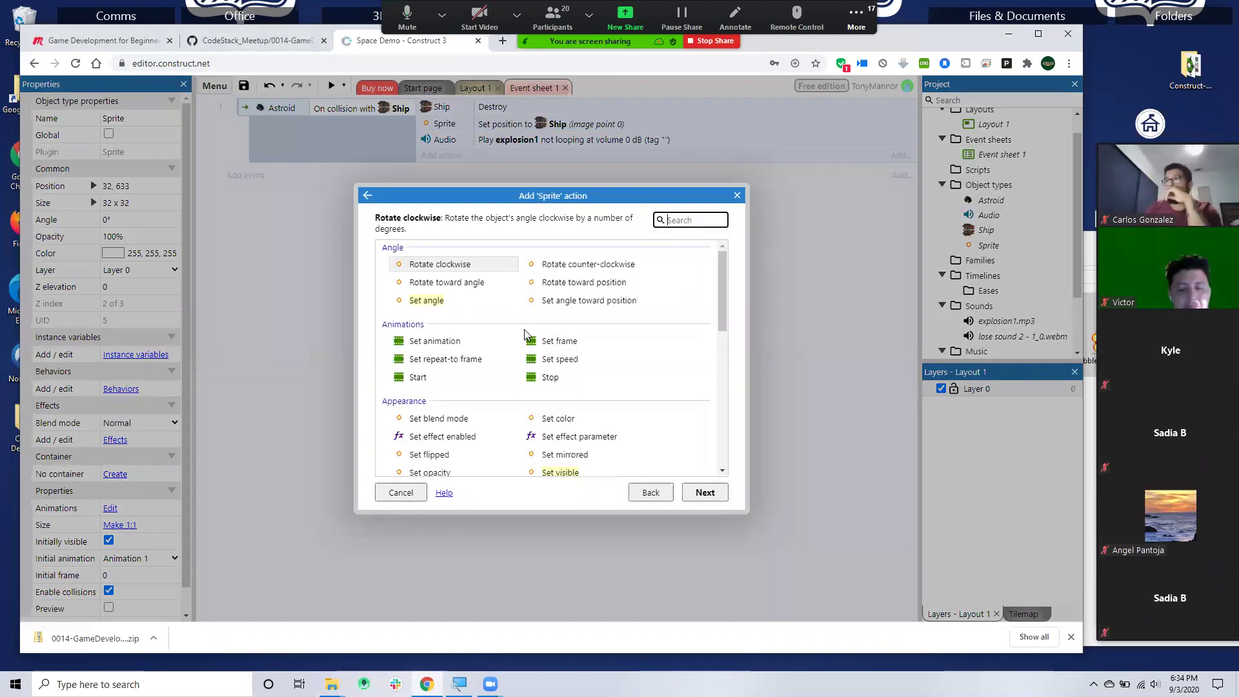
pyautogui.scroll(-1, 610, 333)
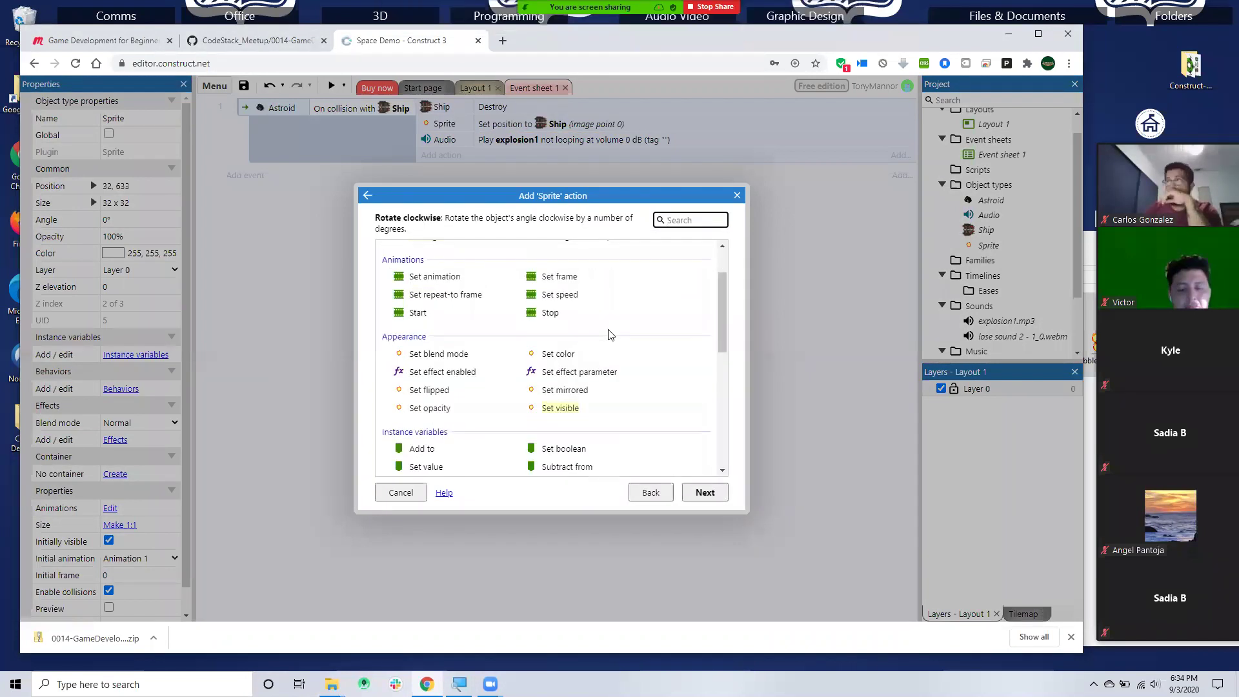
pyautogui.click(425, 316)
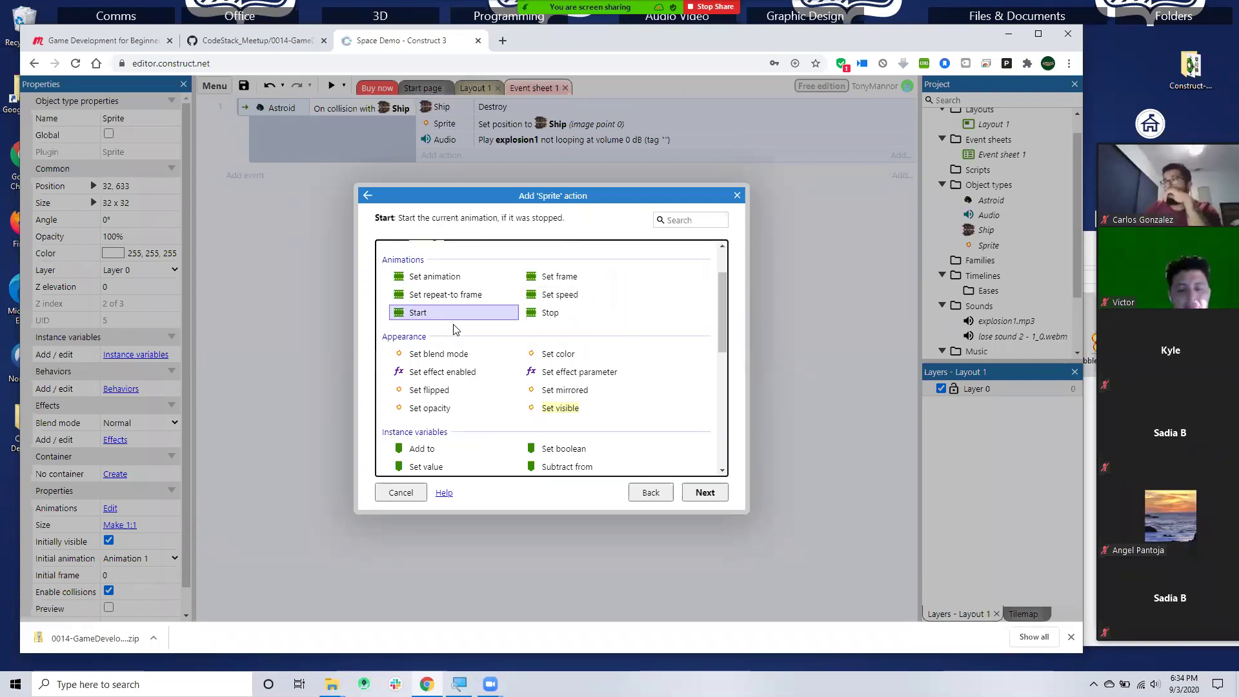
pyautogui.click(705, 492)
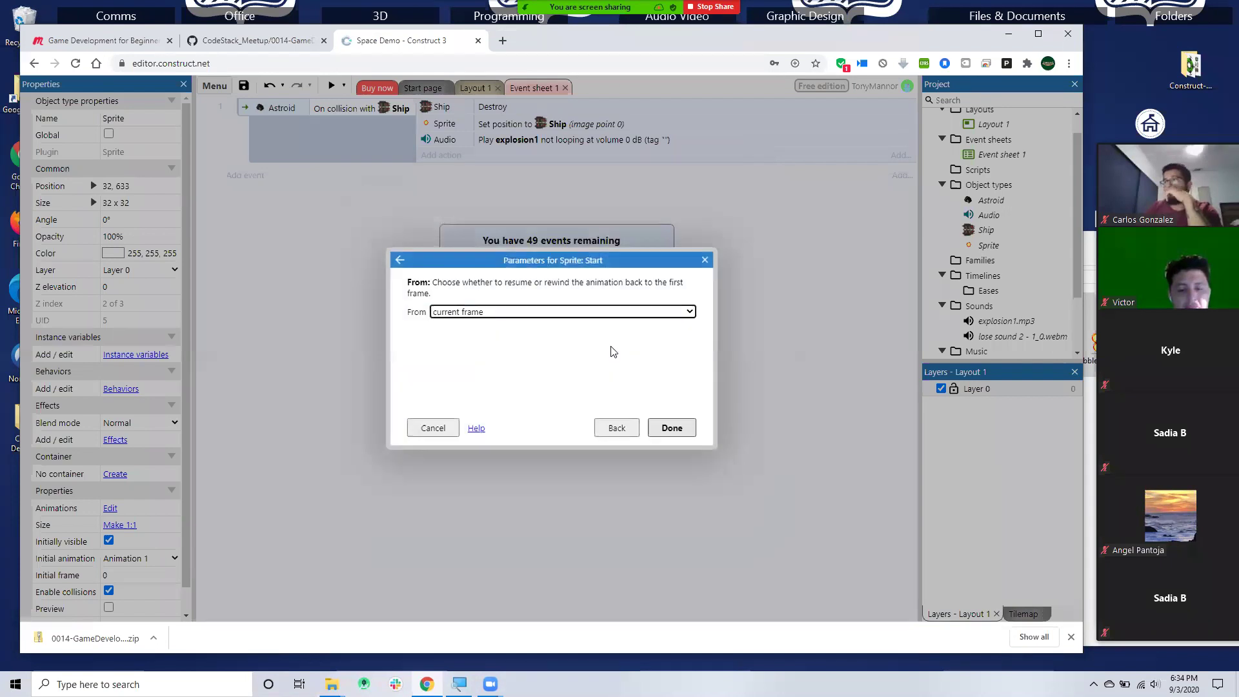
pyautogui.click(478, 312)
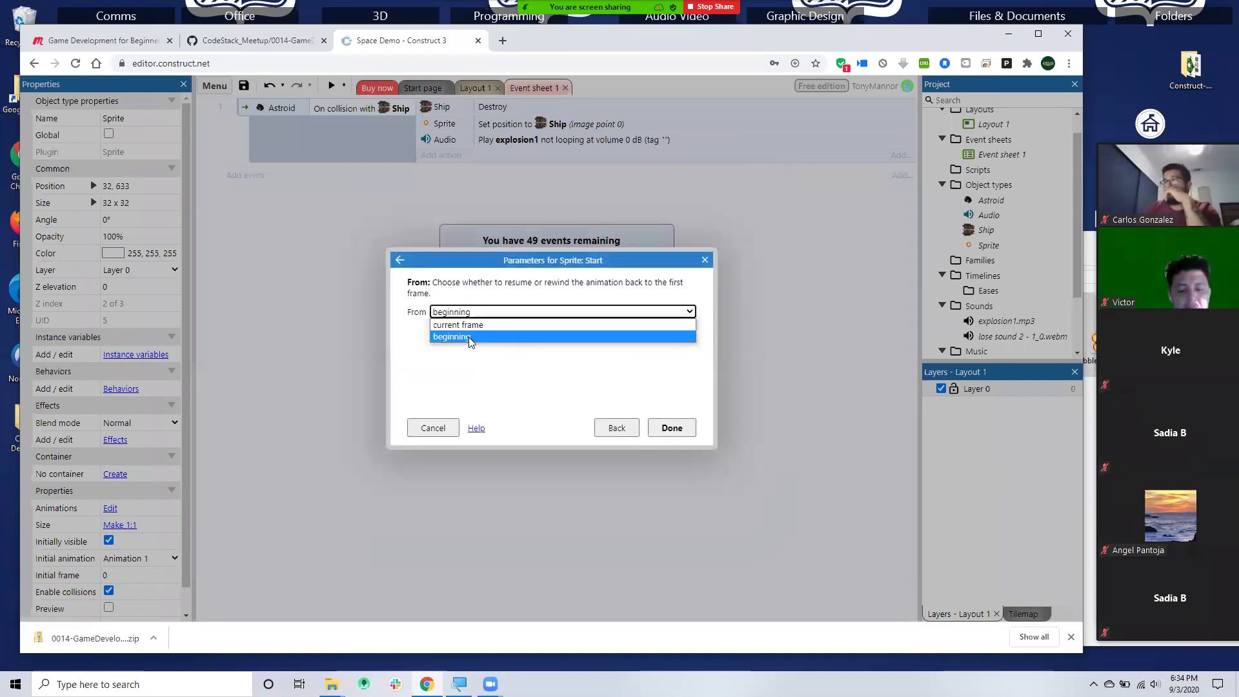
pyautogui.click(471, 337)
pyautogui.click(671, 428)
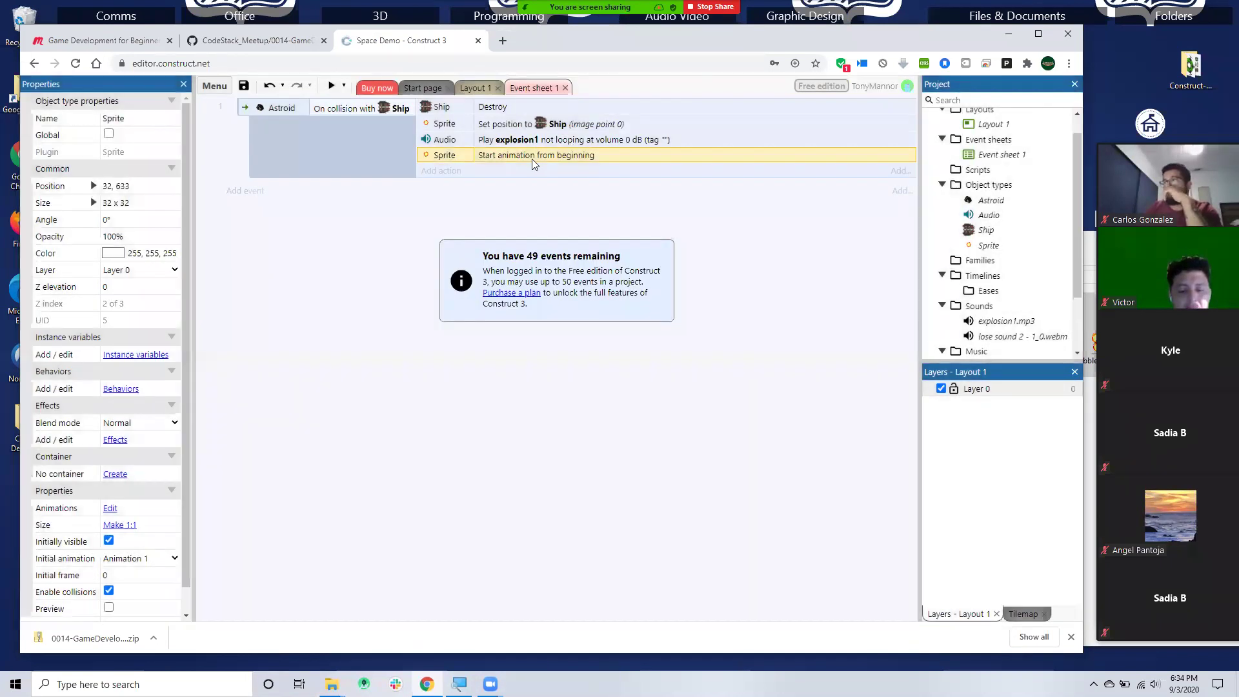
pyautogui.moveTo(516, 159); pyautogui.dragTo(542, 132)
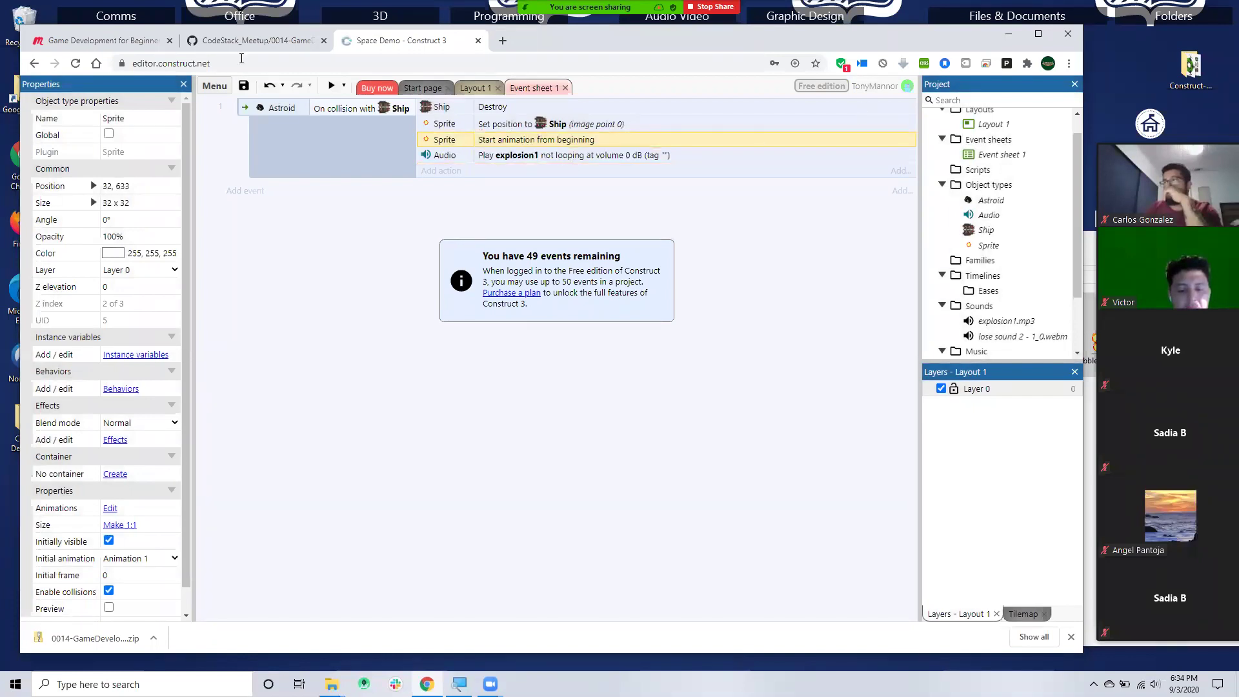
# - Preview the game twice, letting the asteroid hit the ship in the first run and dodging it in the second
pyautogui.click(331, 85)
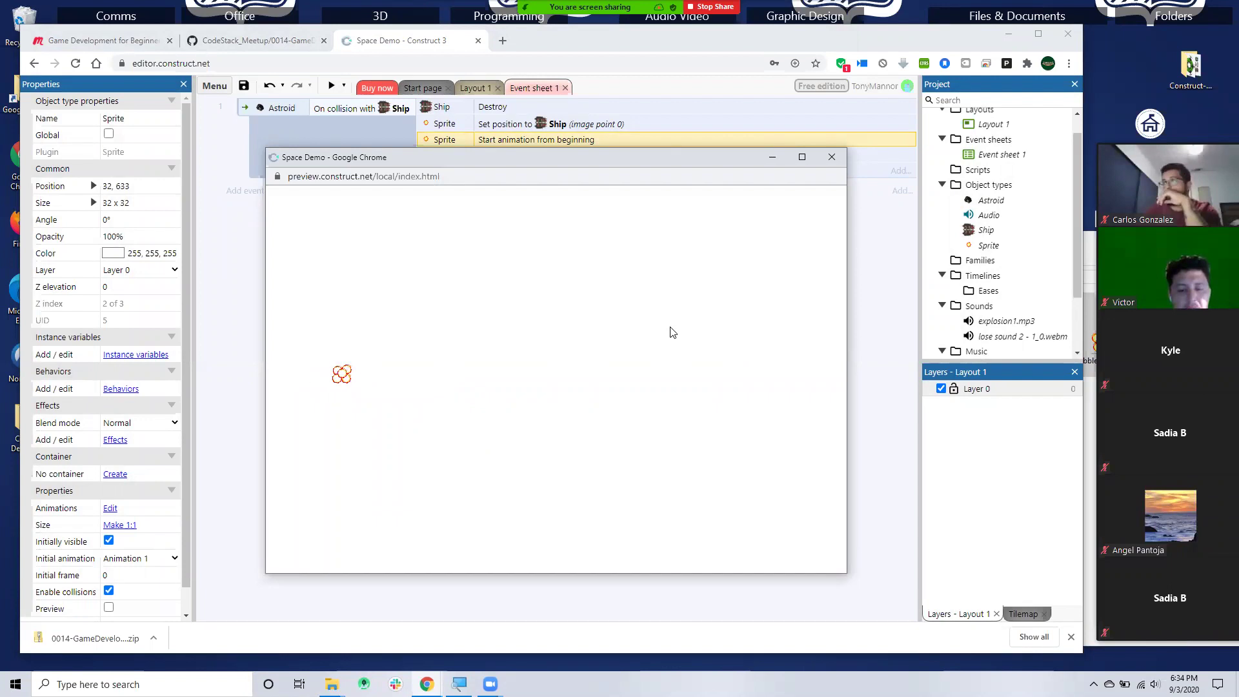
pyautogui.click(831, 157)
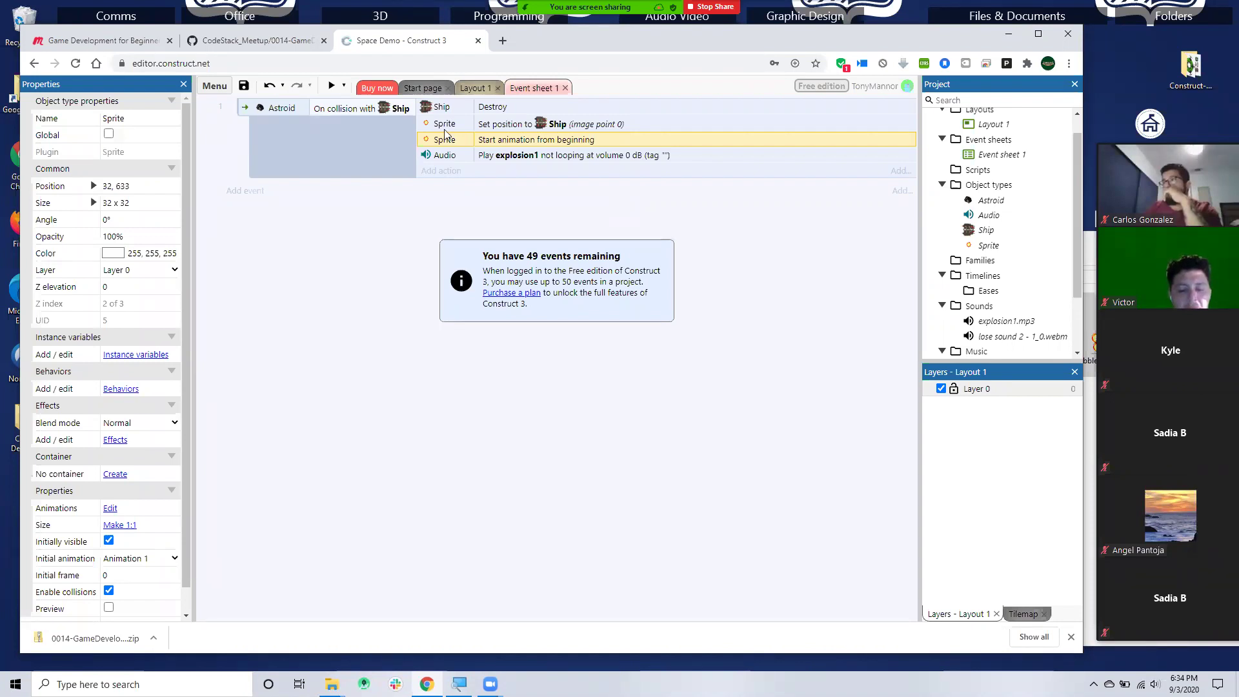
pyautogui.click(329, 86)
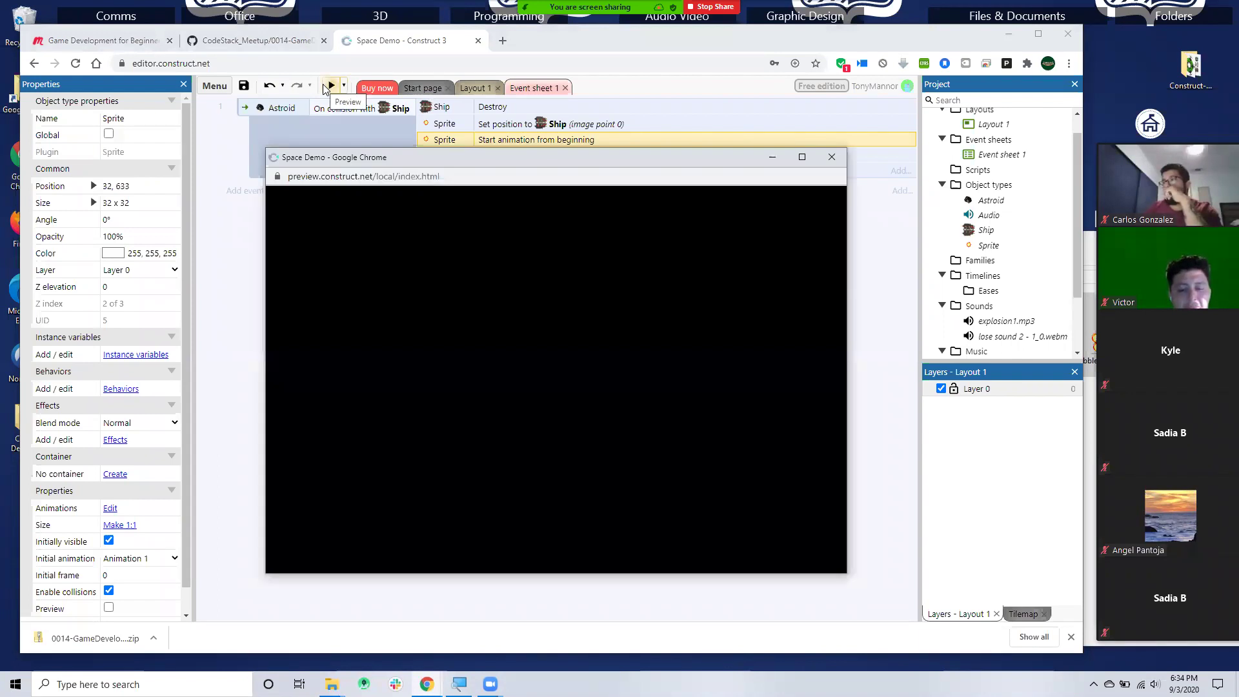
pyautogui.press('Up')
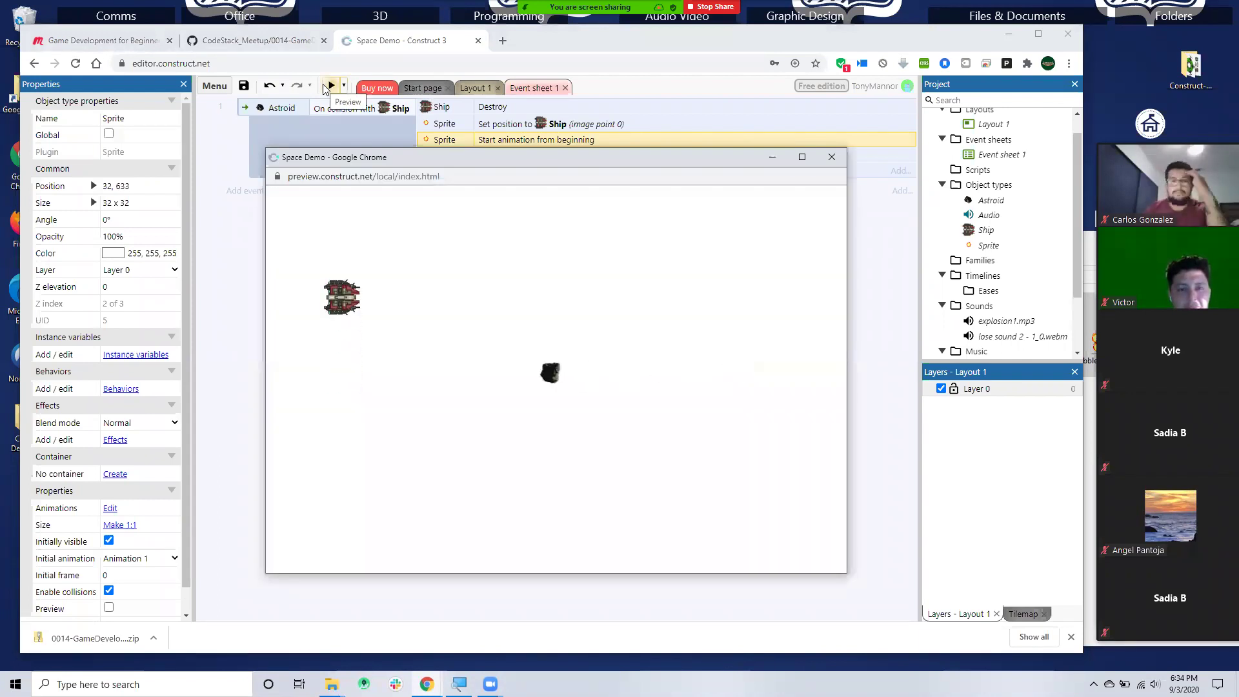
pyautogui.press('Down')
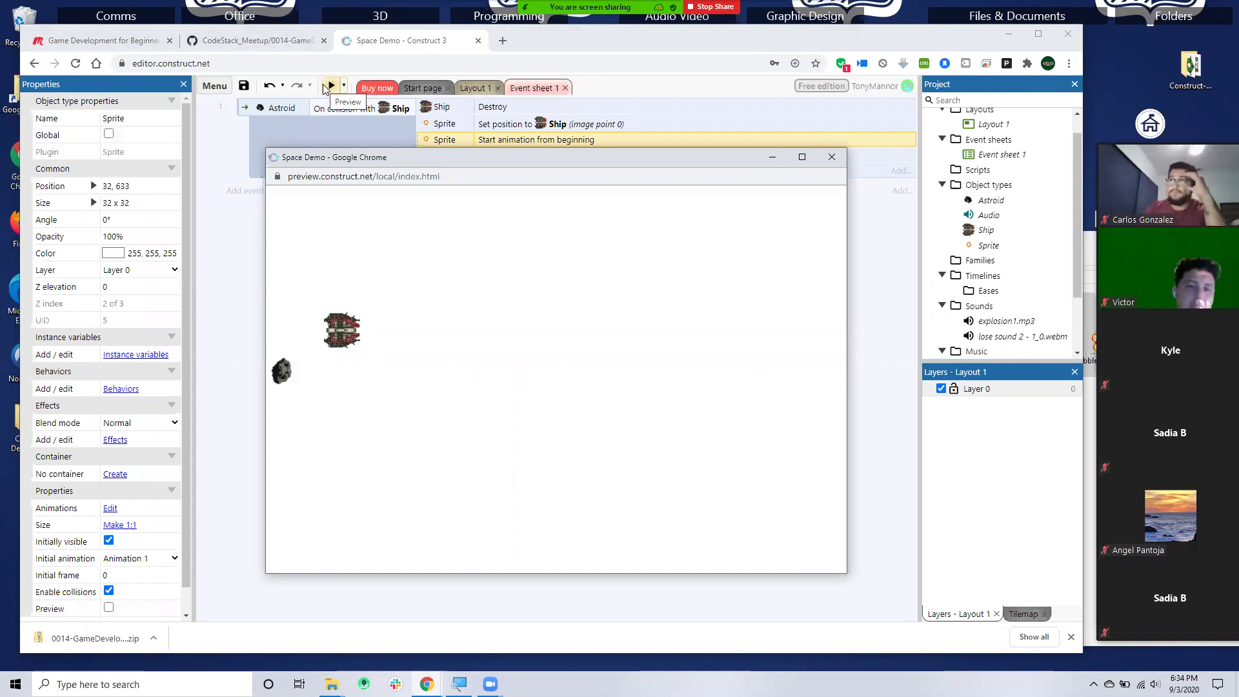
pyautogui.press('Up')
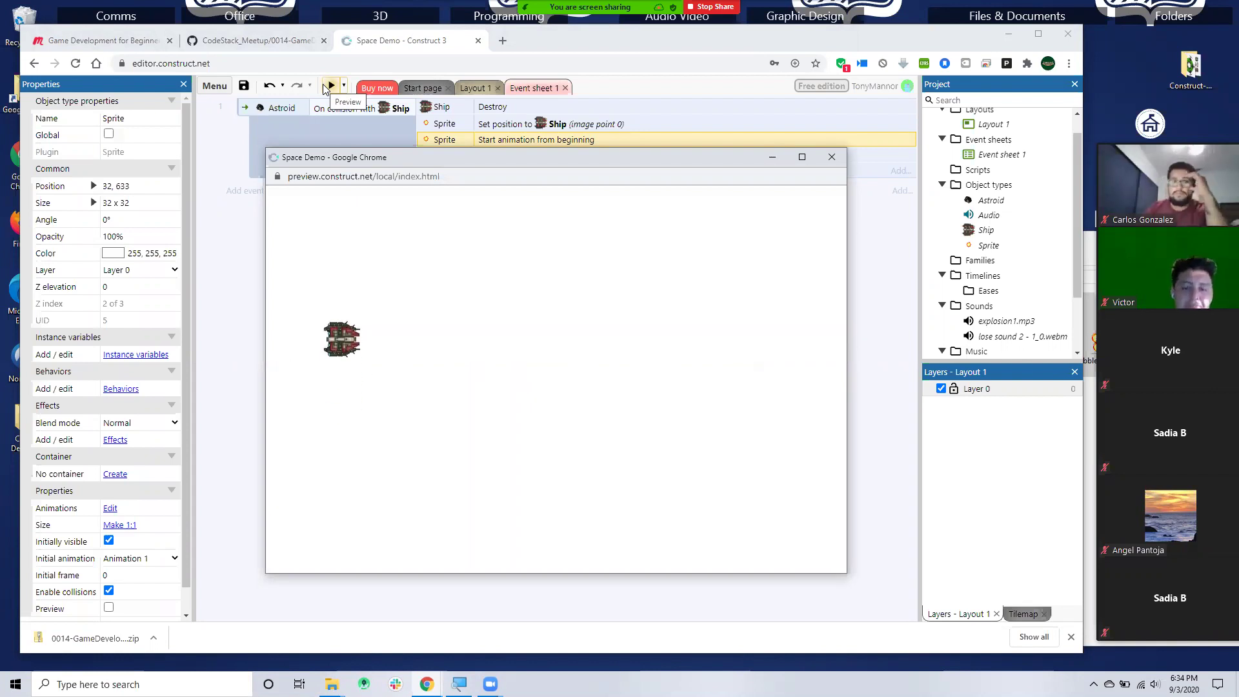
pyautogui.click(830, 157)
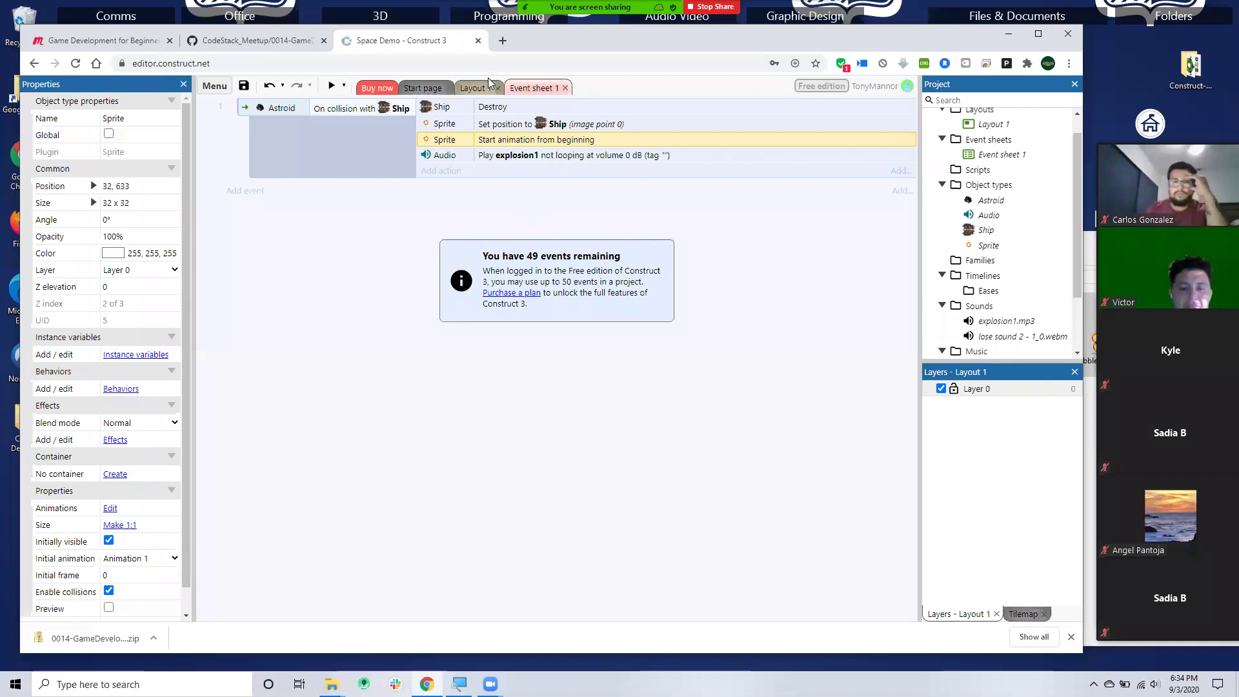
# - Move the asteroid in Layout 1 below the visible game area, beside the explosion sprite at about 95, 646
pyautogui.click(472, 88)
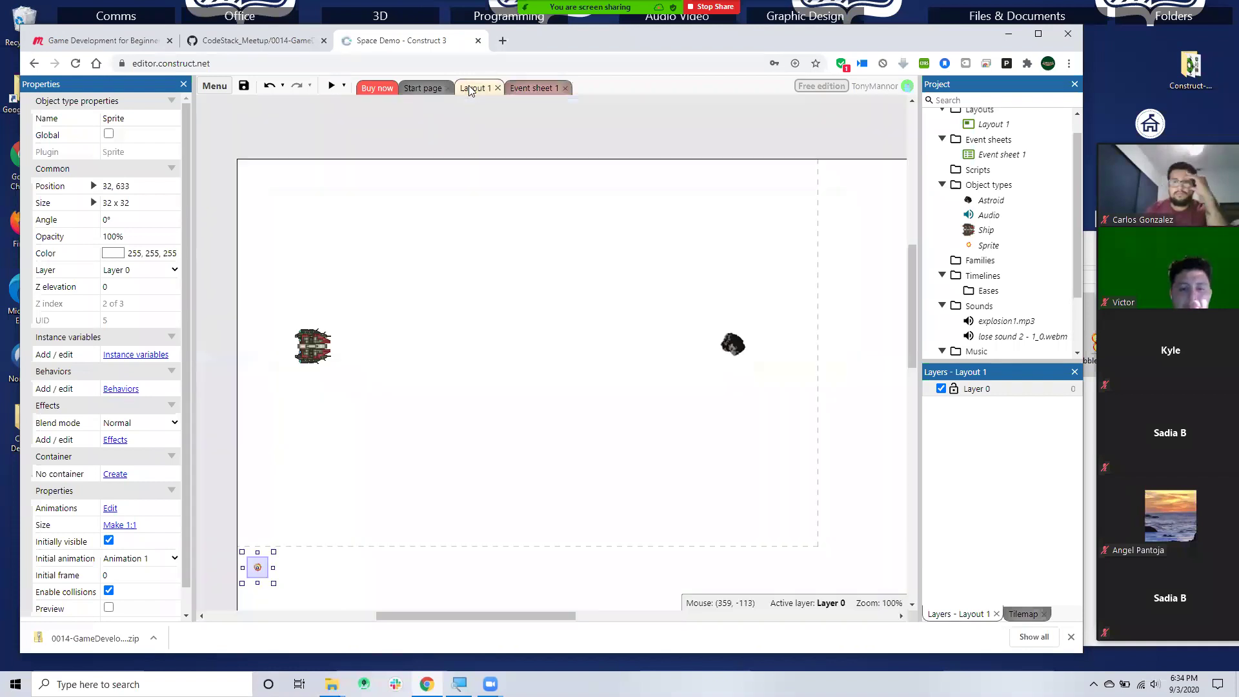
pyautogui.click(423, 88)
pyautogui.click(473, 88)
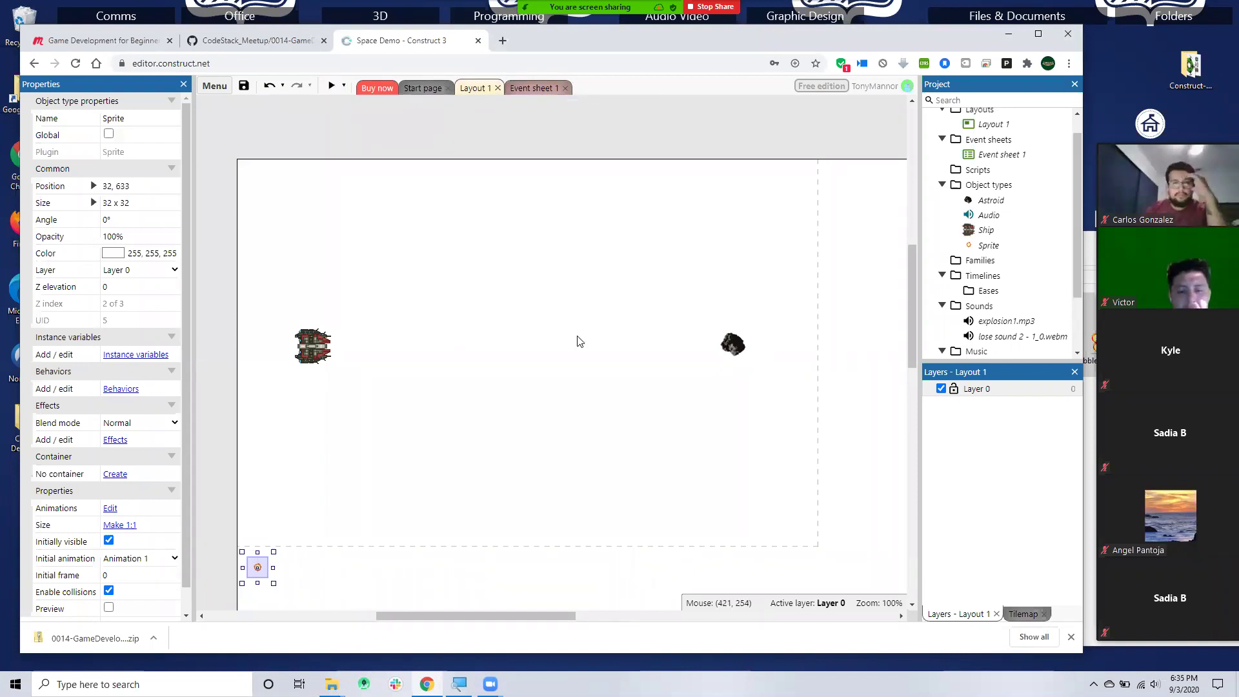
pyautogui.moveTo(732, 347); pyautogui.dragTo(297, 564)
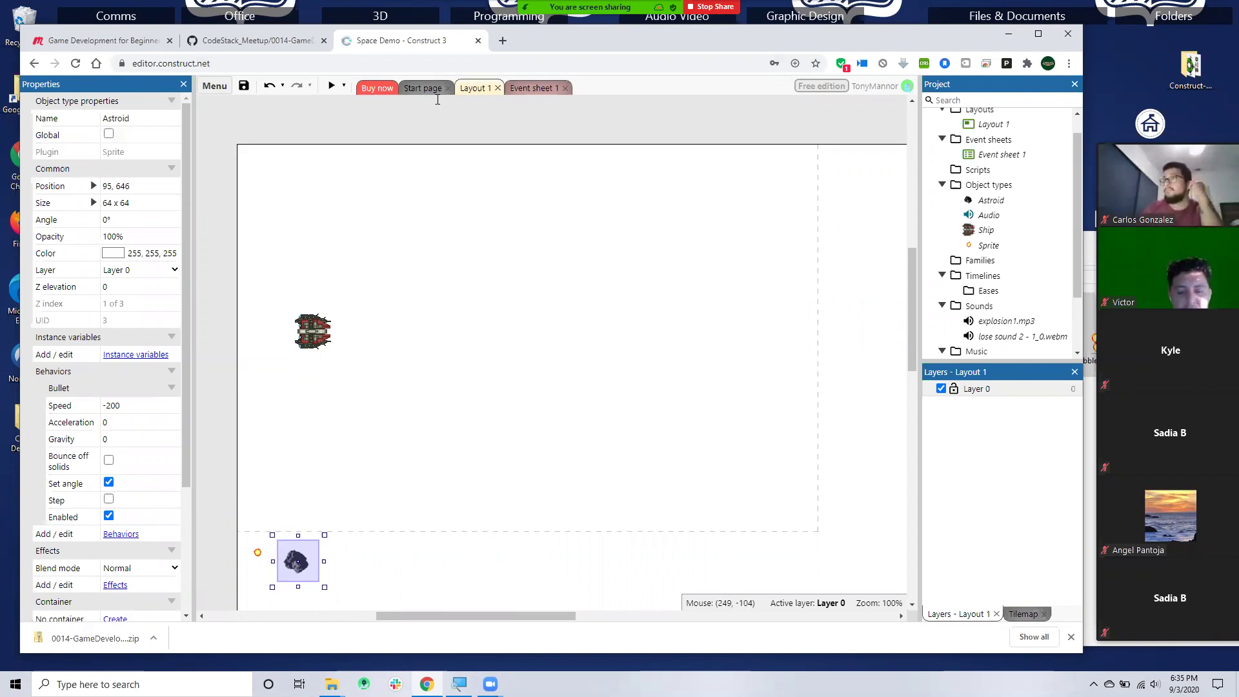
# - Add a System event to Event sheet 1 using the Every X seconds condition with an interval of 2 seconds
pyautogui.click(522, 88)
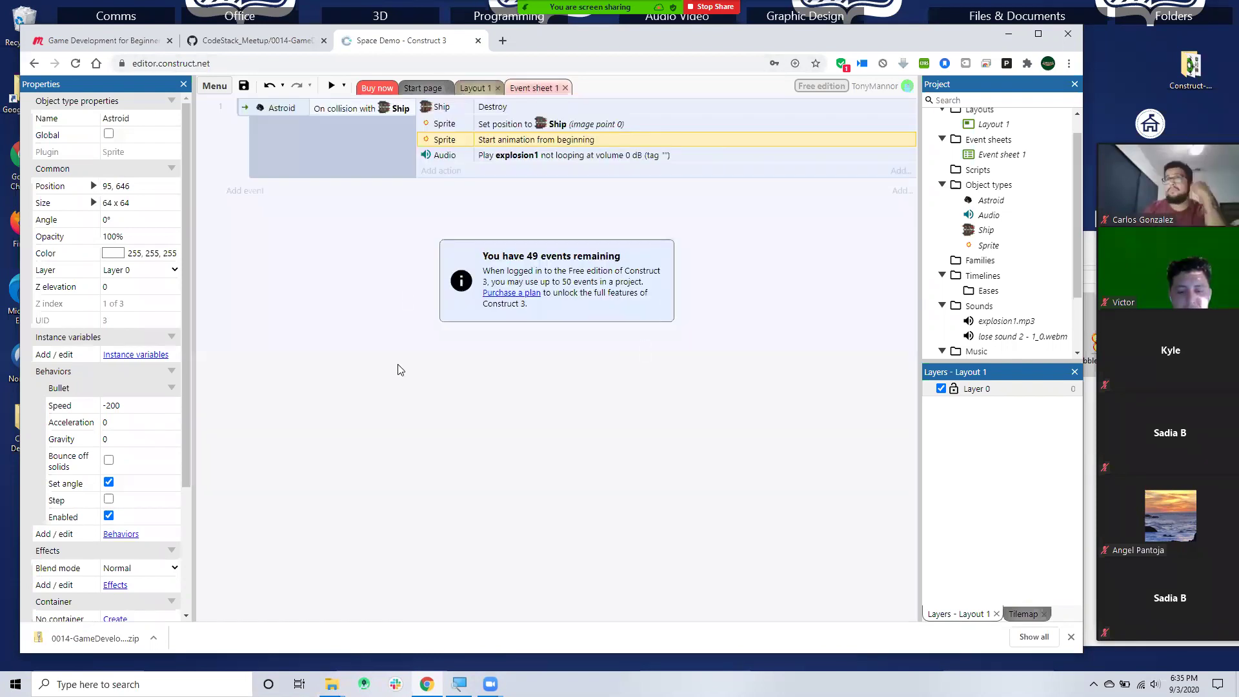
pyautogui.rightClick(333, 299)
pyautogui.click(374, 303)
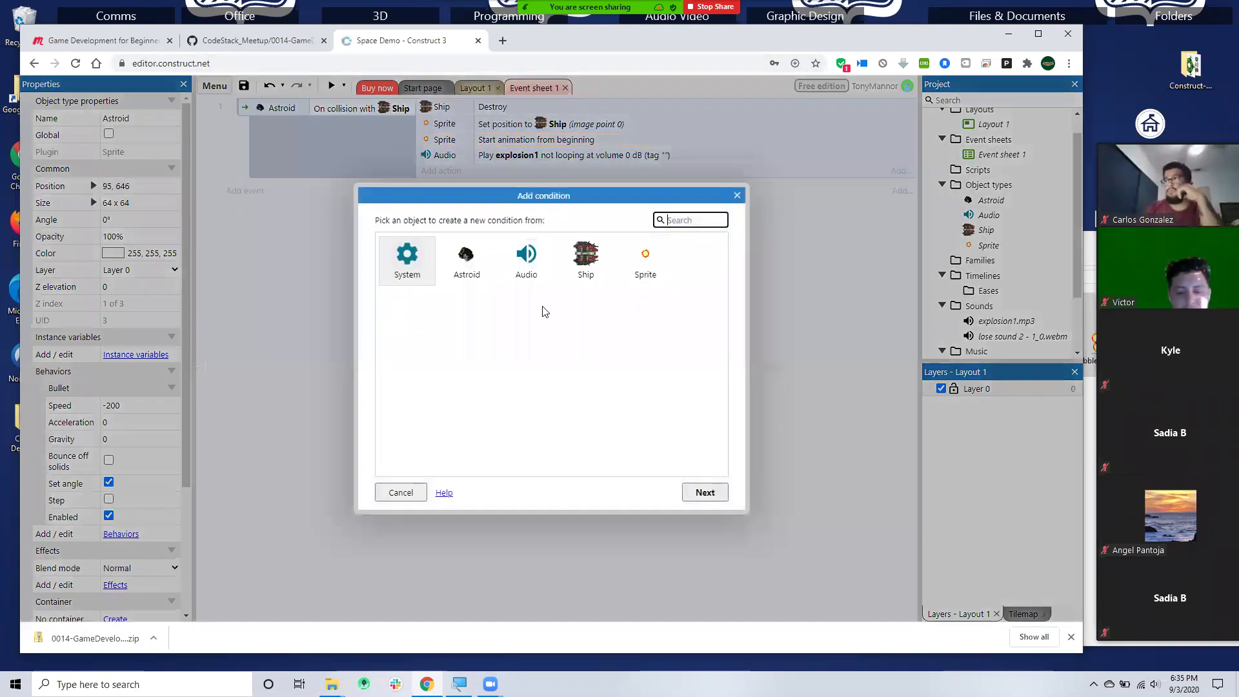
pyautogui.doubleClick(406, 264)
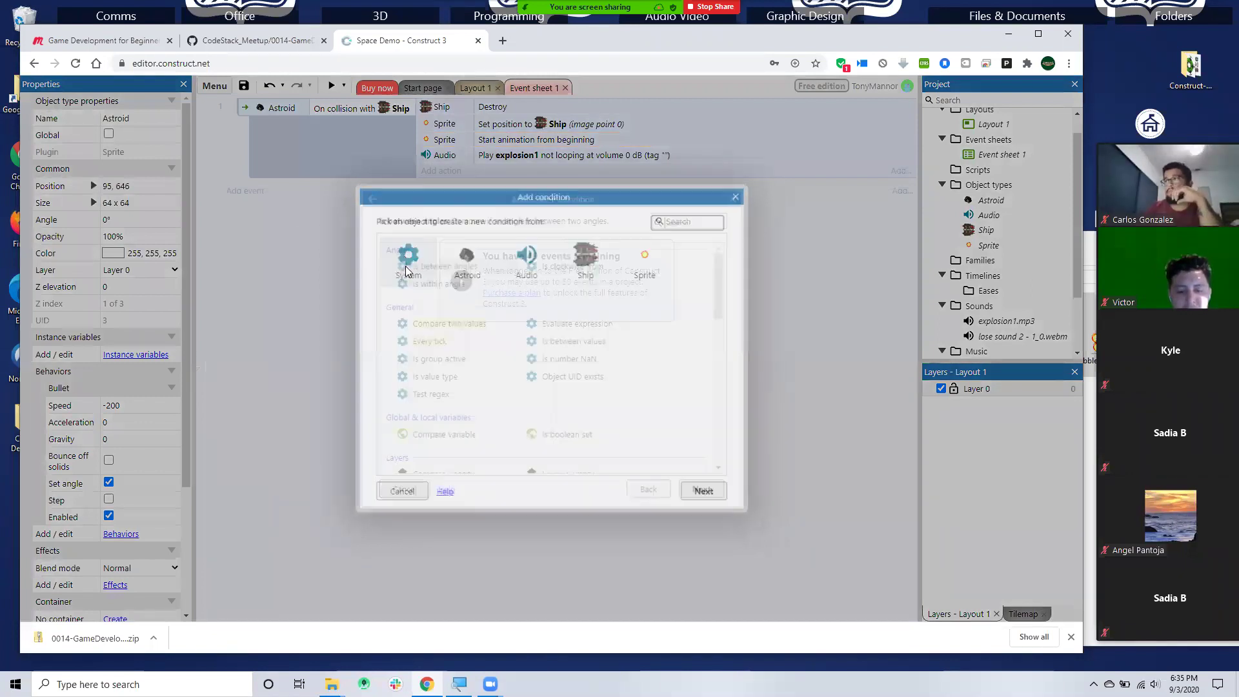
pyautogui.scroll(-6, 520, 291)
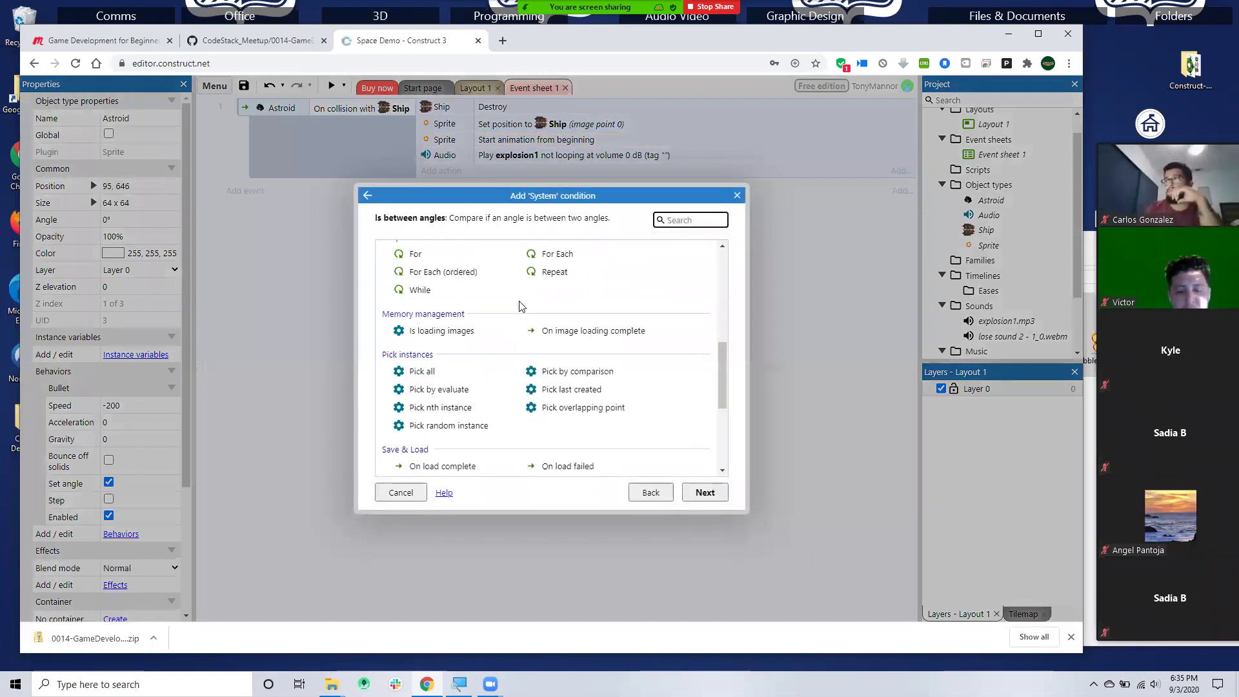
pyautogui.scroll(-3, 629, 439)
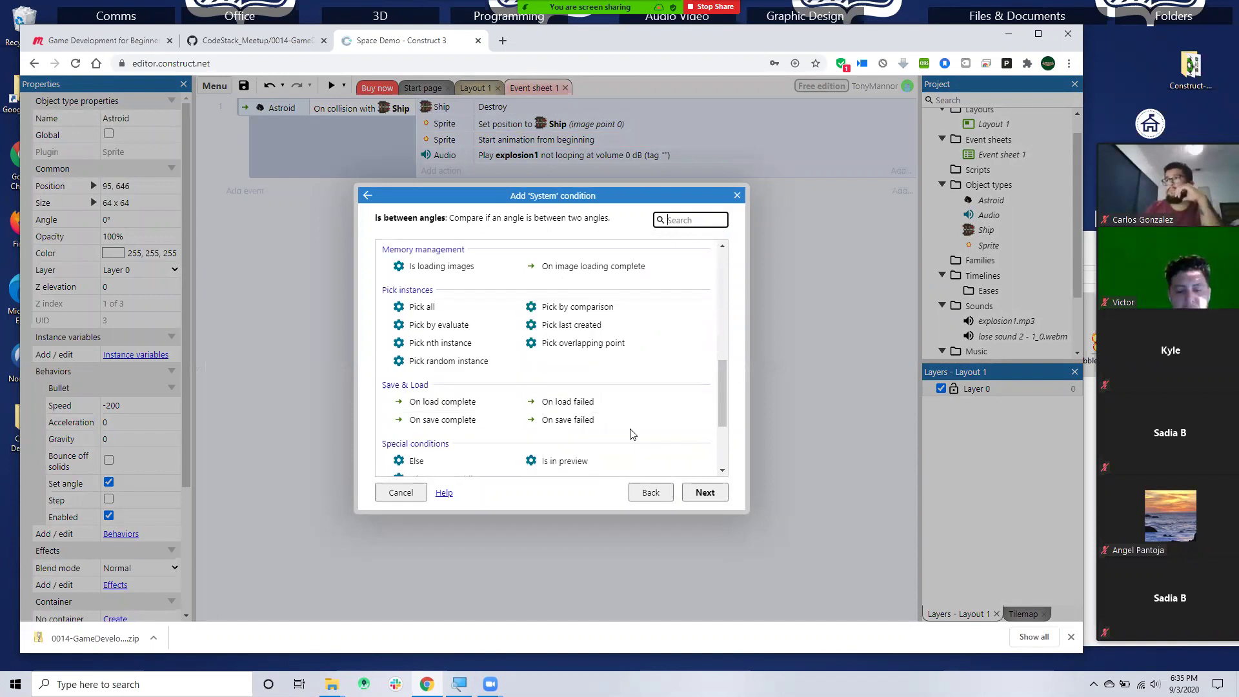
pyautogui.scroll(-1, 631, 434)
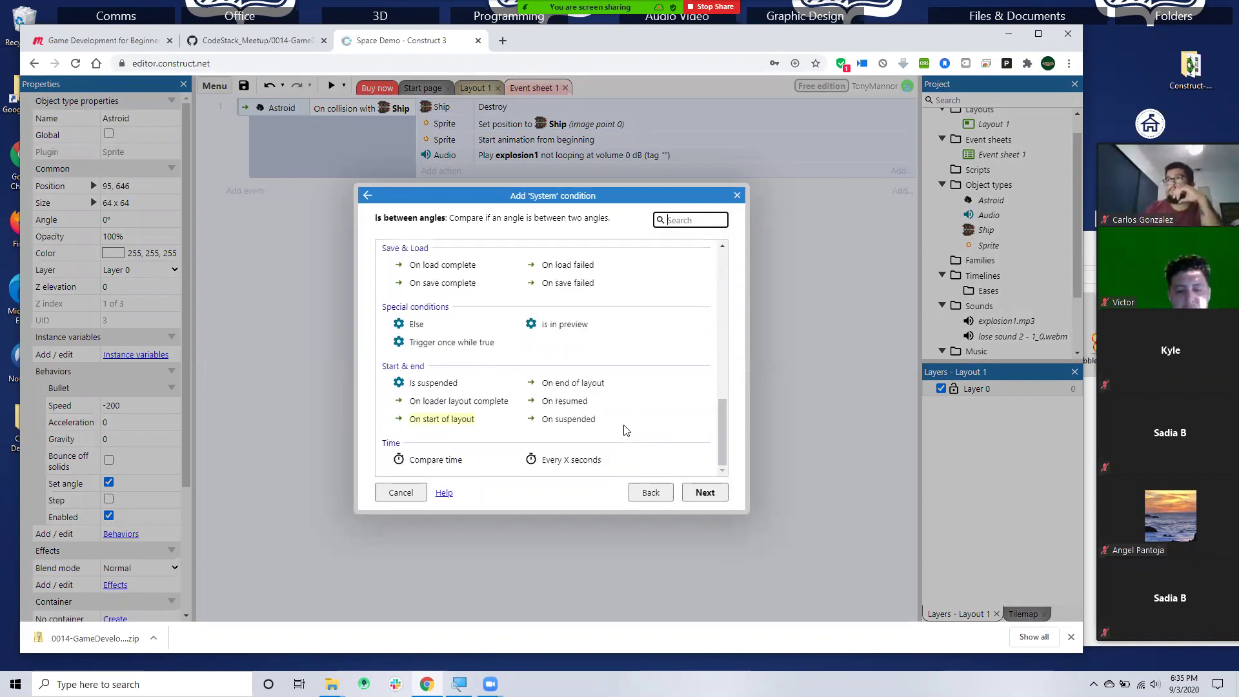
pyautogui.click(572, 460)
pyautogui.click(704, 493)
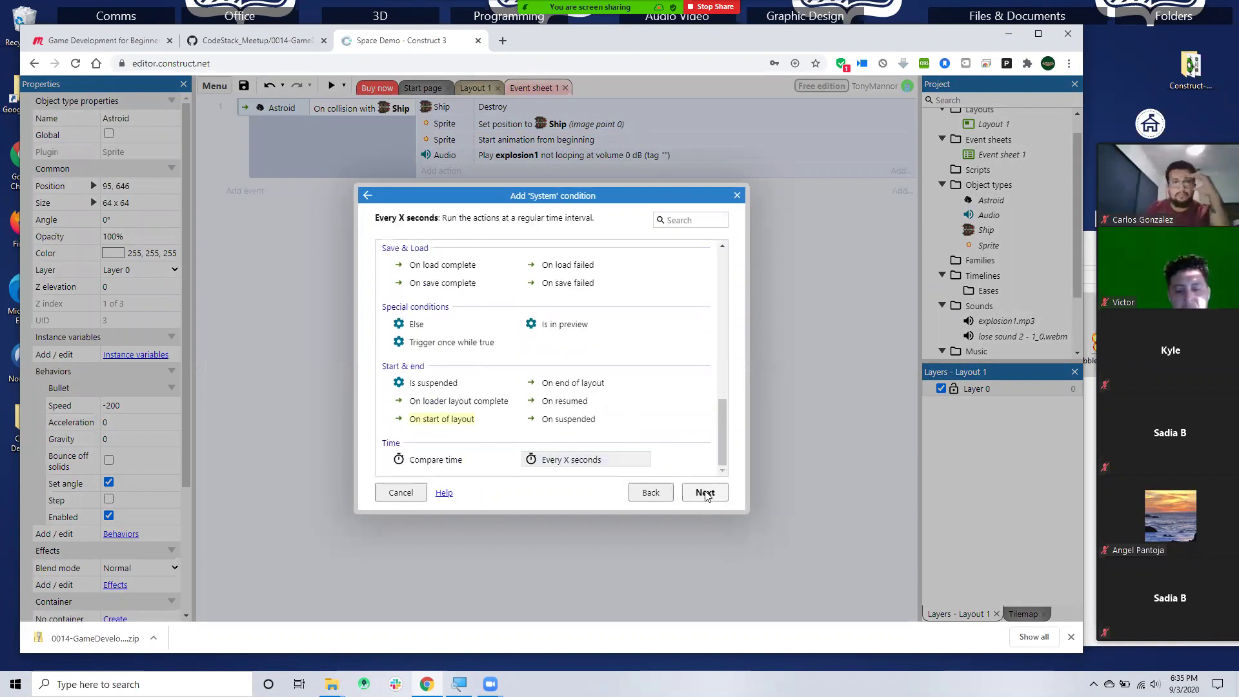
pyautogui.write('2')
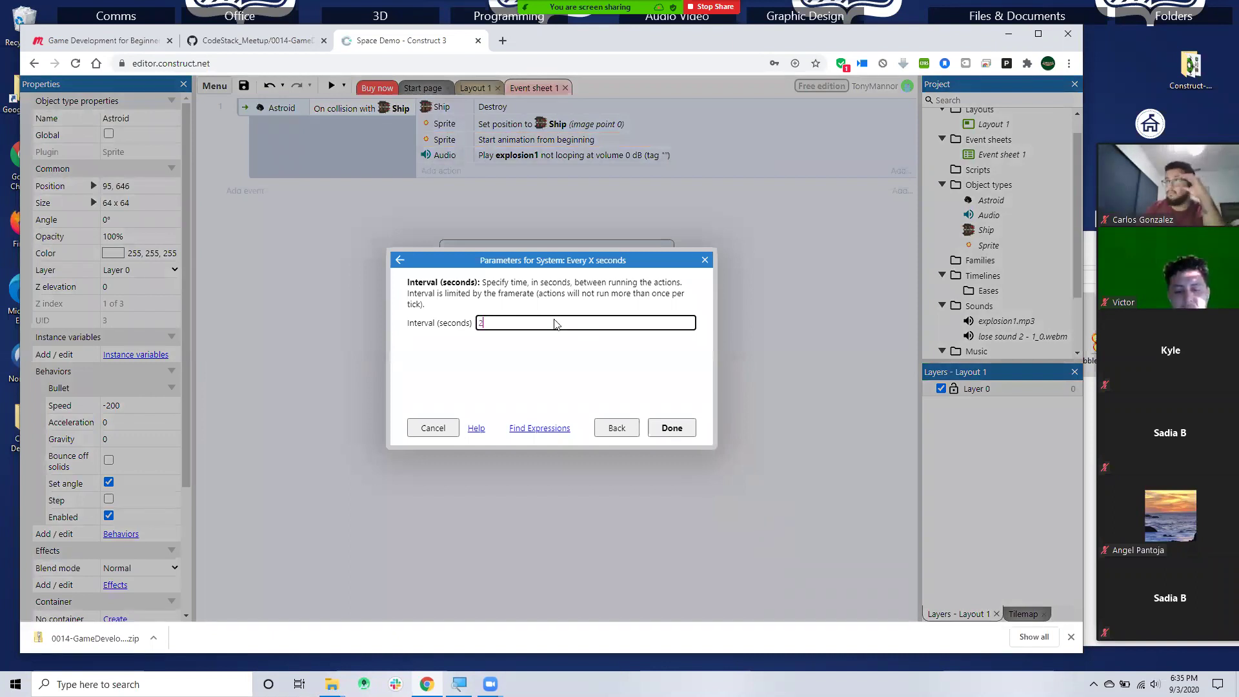
pyautogui.click(671, 429)
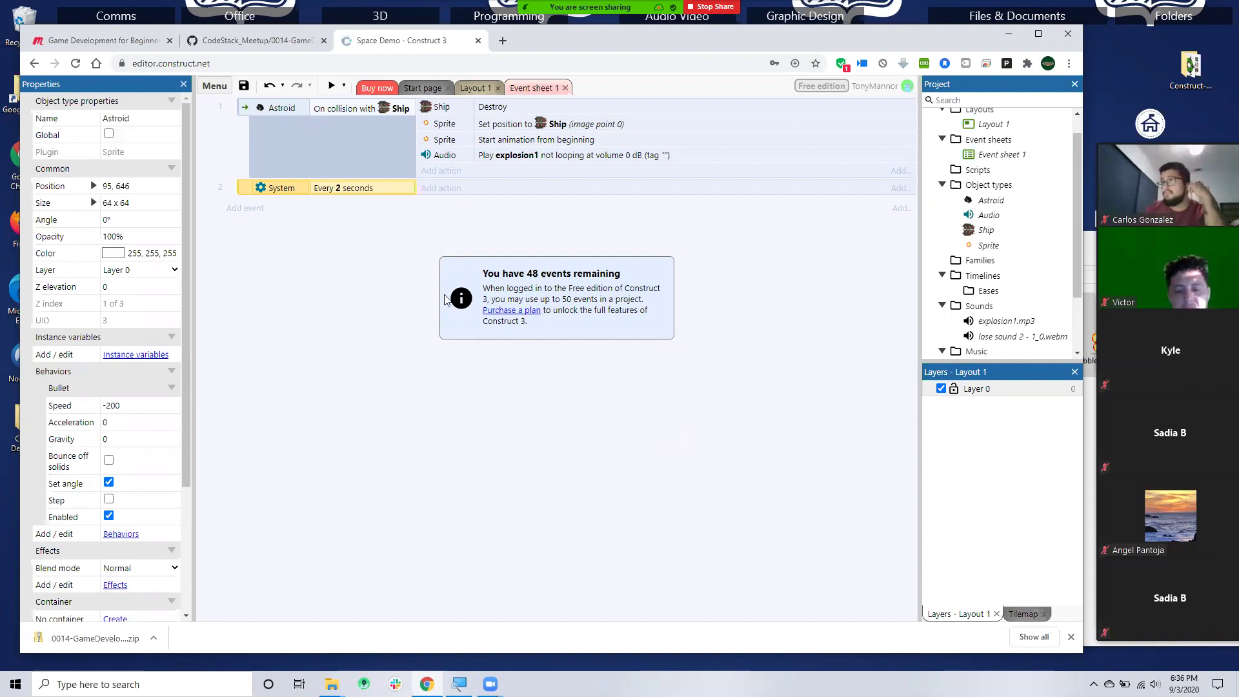
# - Add an Astroid action to the Every 2 seconds event that spawns another Astroid on layer 0 at image point 0
pyautogui.click(439, 188)
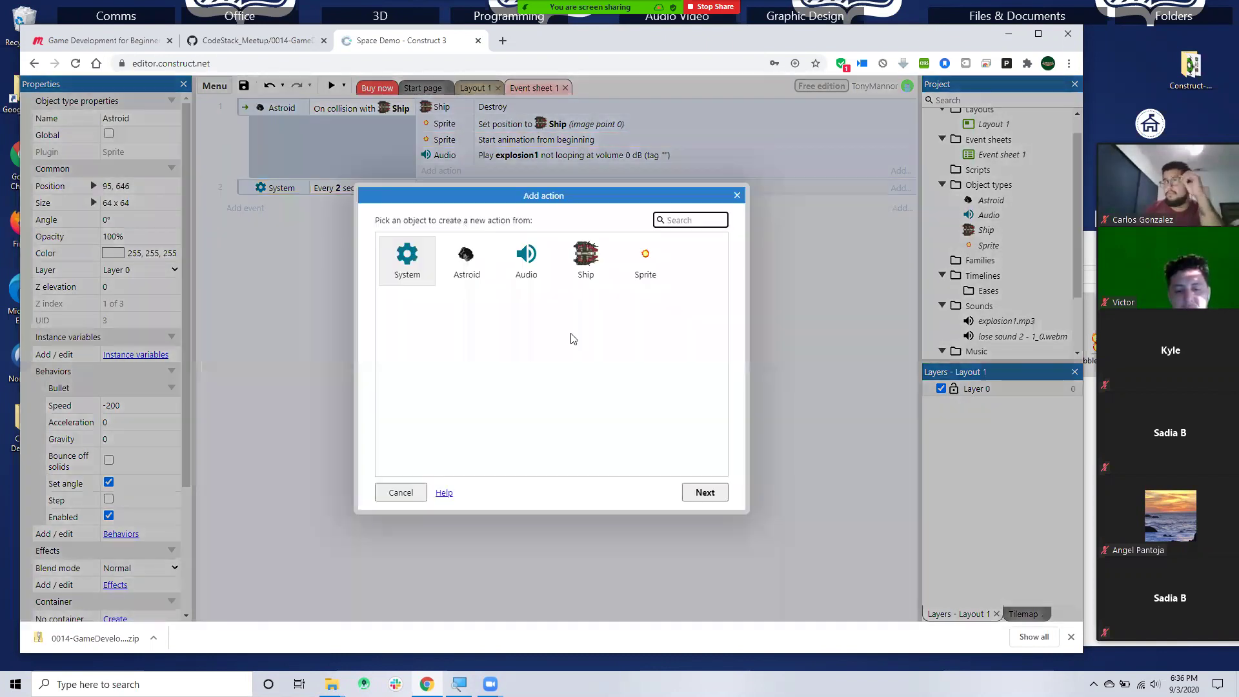
pyautogui.click(475, 260)
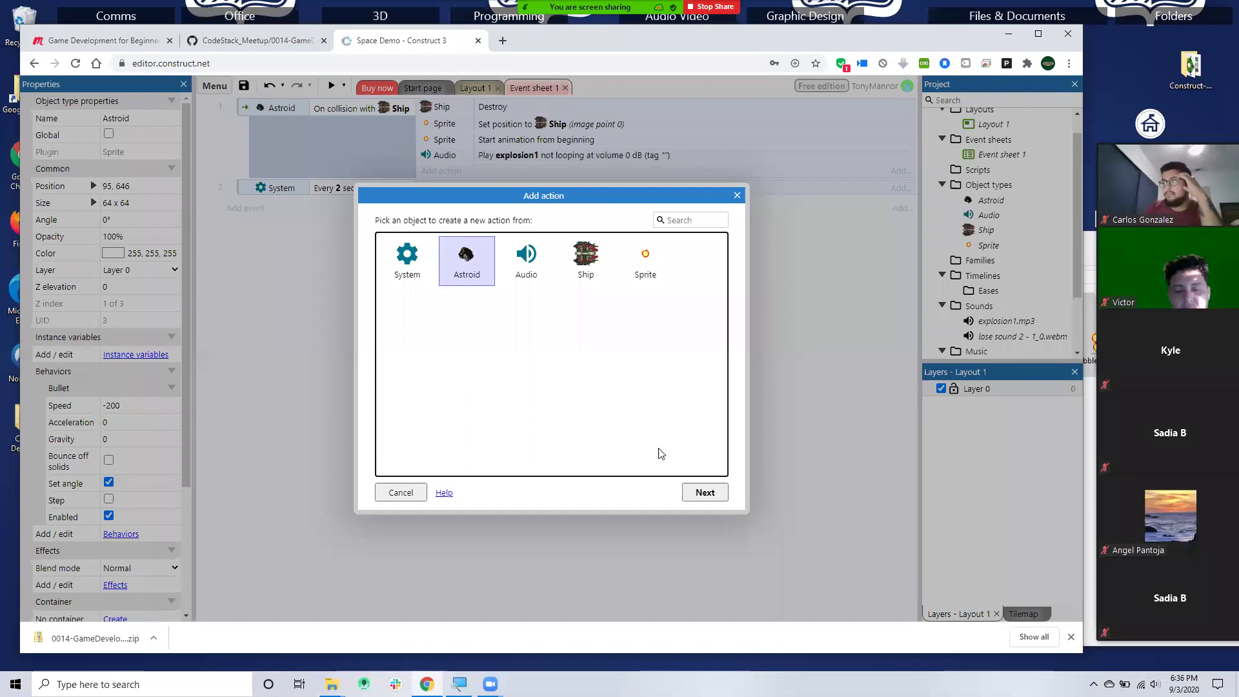
pyautogui.click(705, 492)
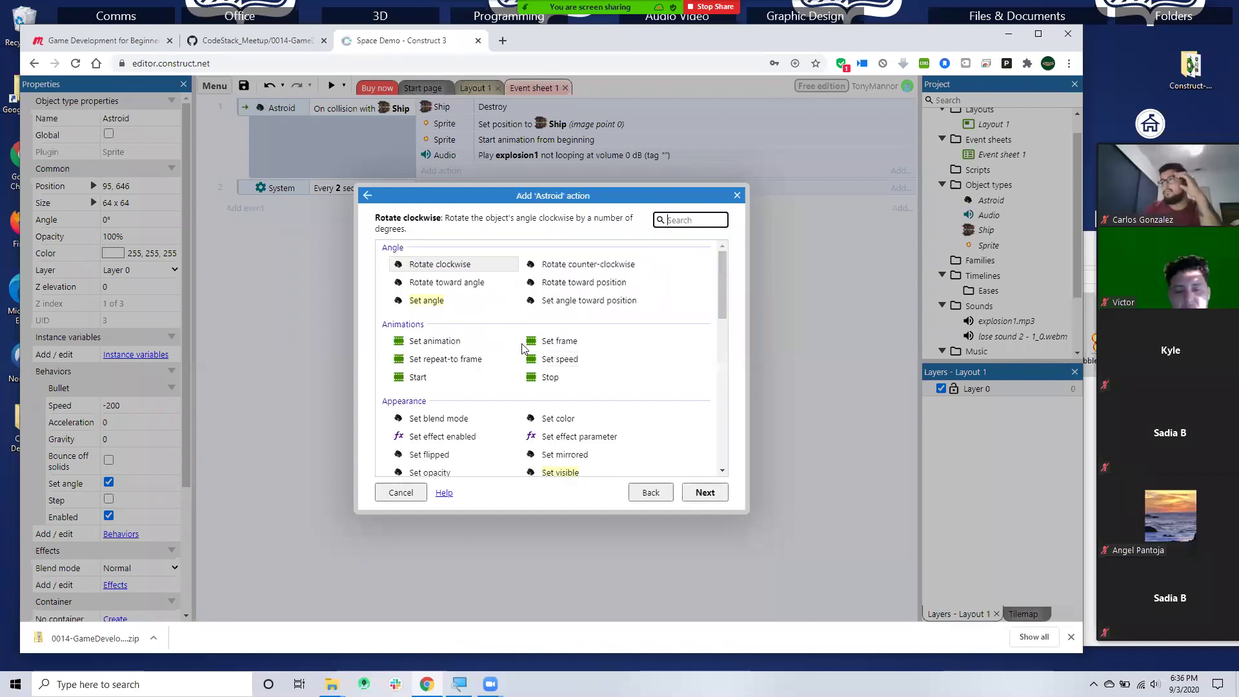
pyautogui.write('cre')
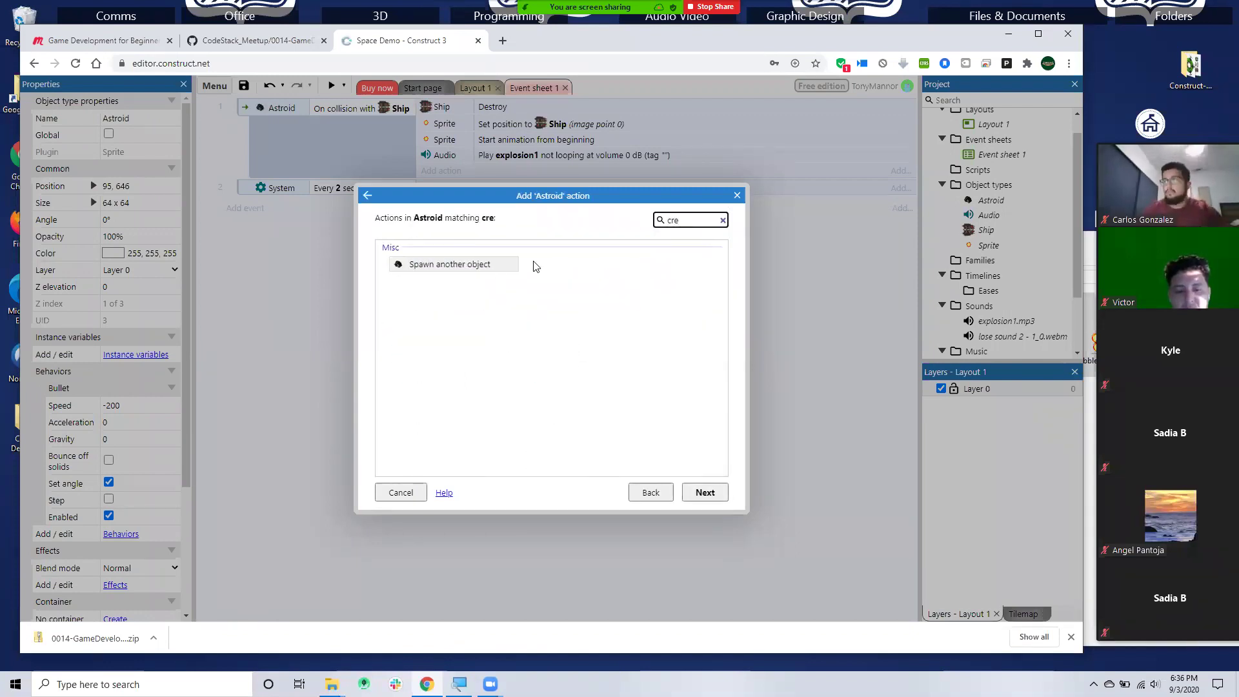
pyautogui.click(454, 264)
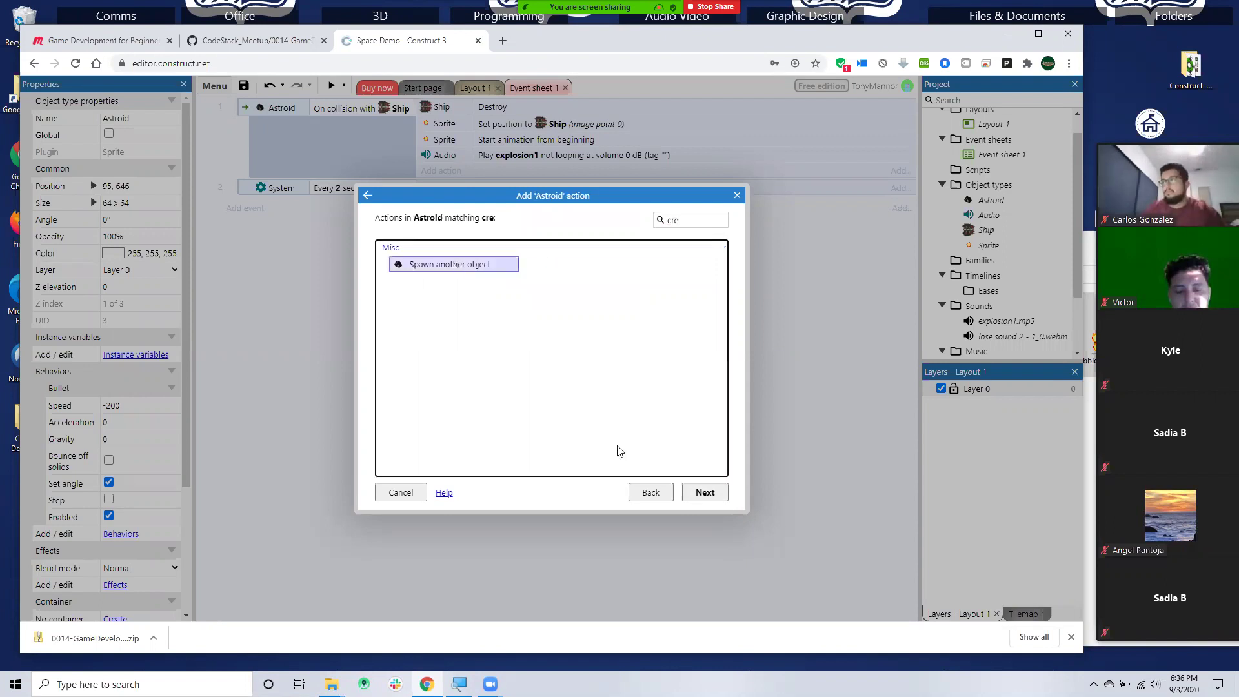
pyautogui.click(698, 492)
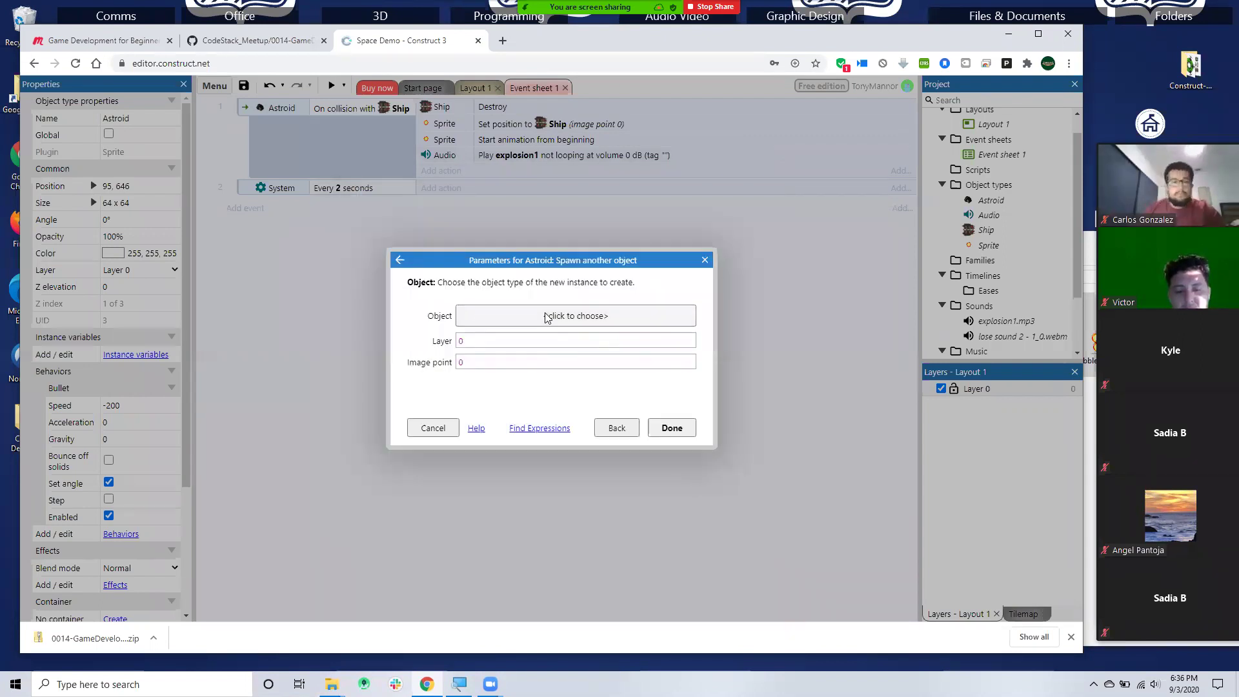
pyautogui.click(546, 316)
pyautogui.click(455, 292)
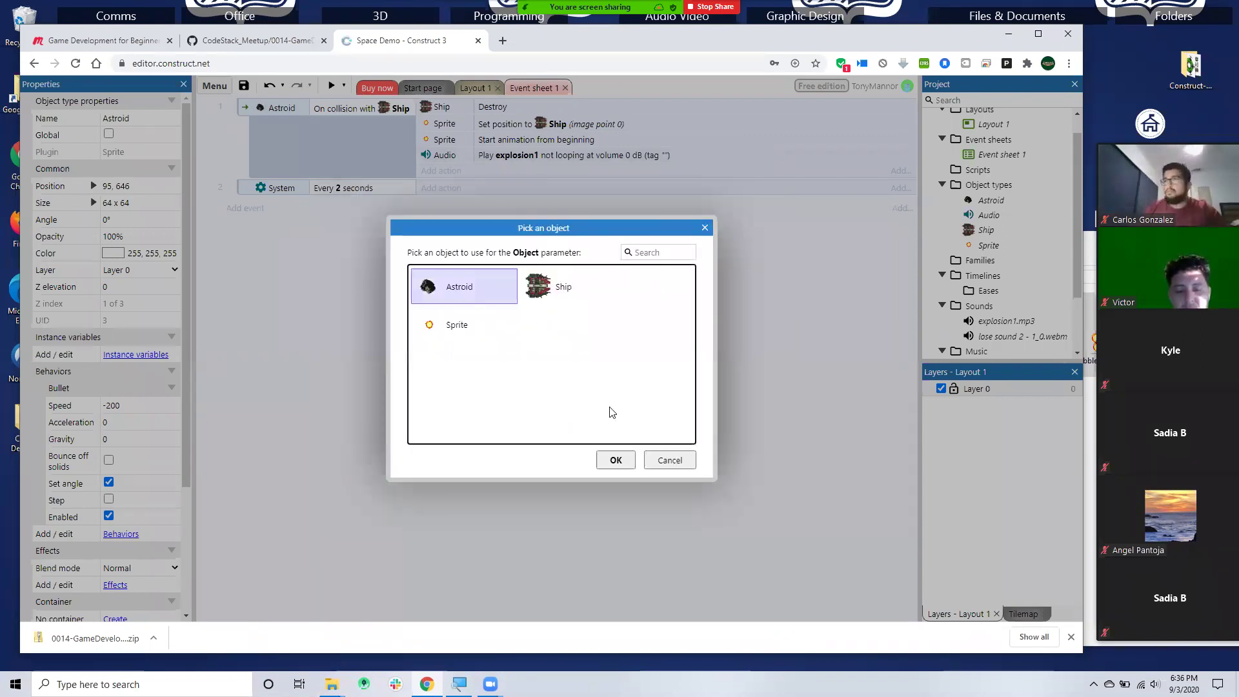
pyautogui.click(616, 460)
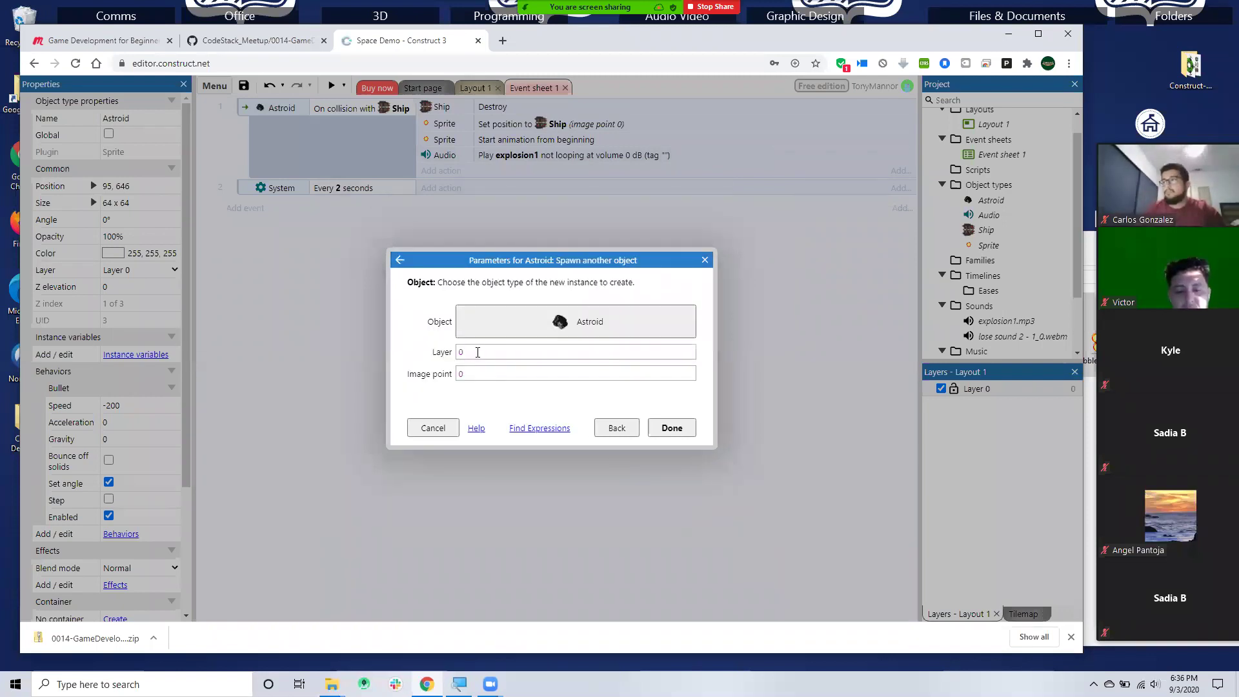
pyautogui.click(671, 428)
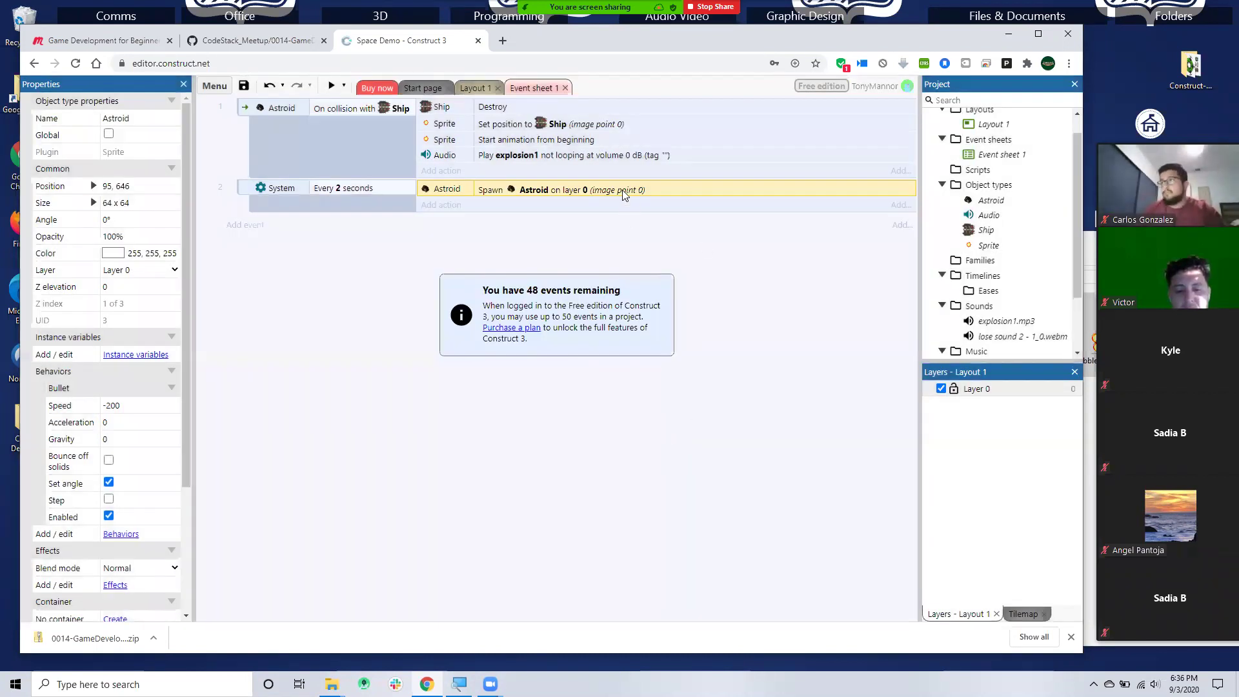
# - Check the parameters of the asteroid's Spawn action without changing them, and delete that action from the Every 2 seconds event
pyautogui.doubleClick(562, 189)
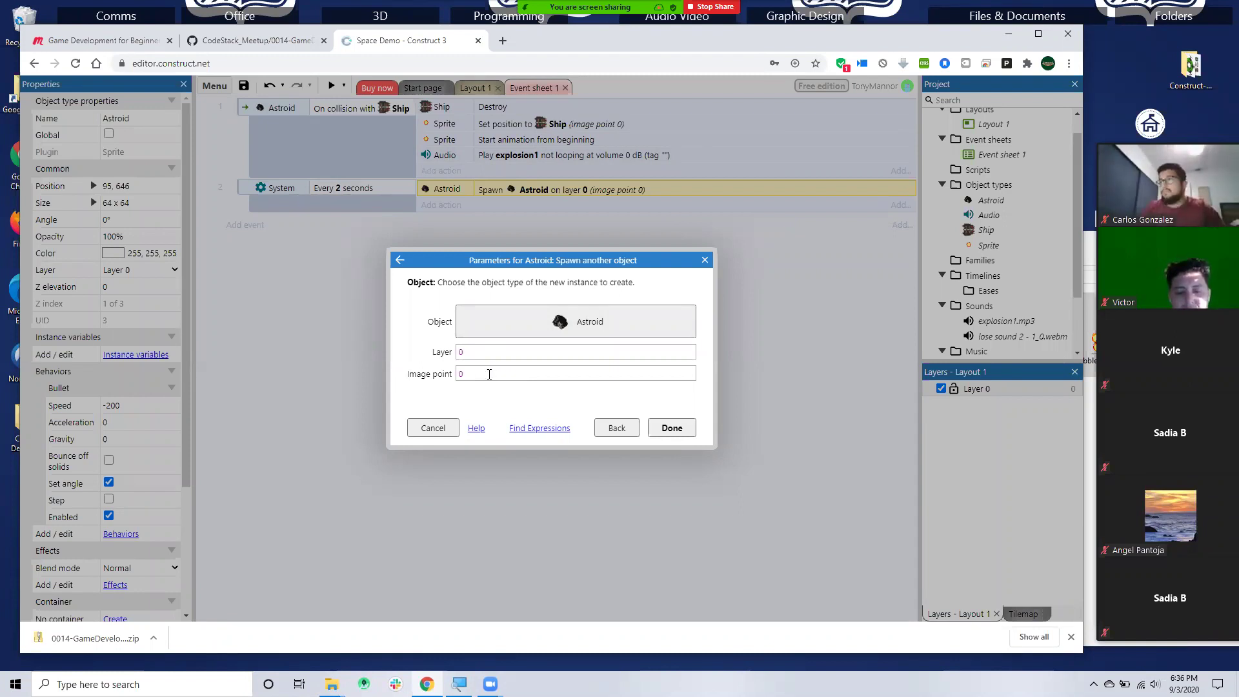
pyautogui.click(489, 374)
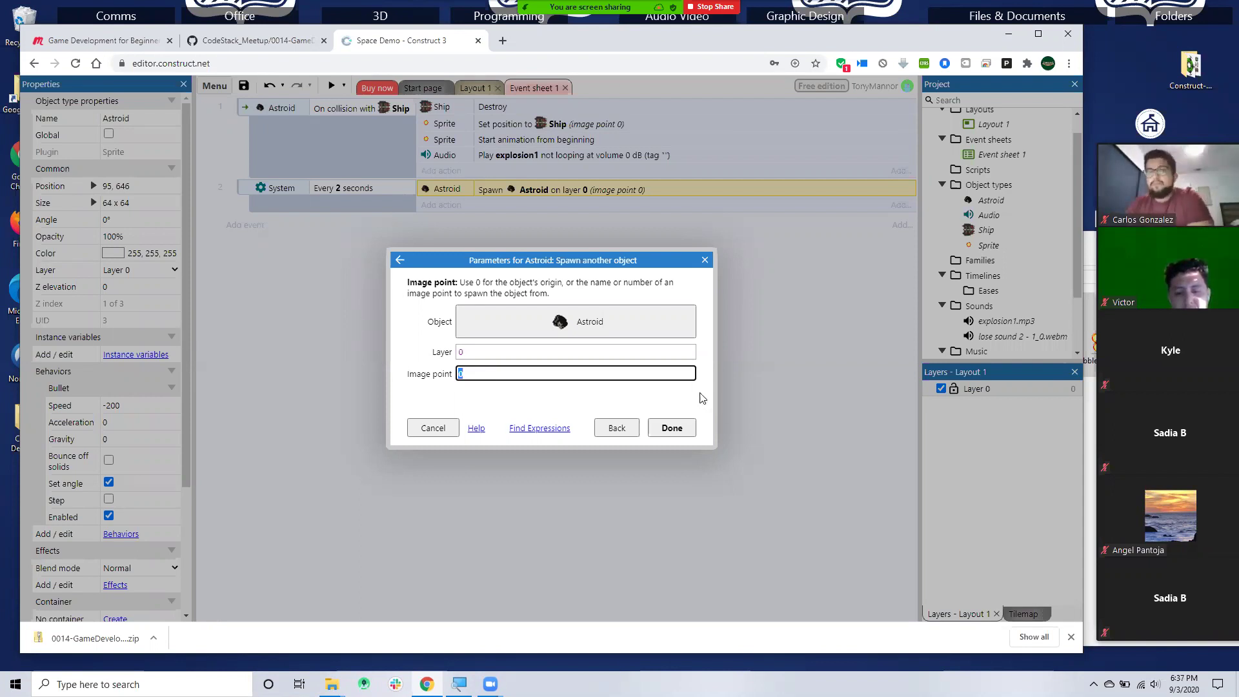
pyautogui.press('Return')
pyautogui.rightClick(520, 192)
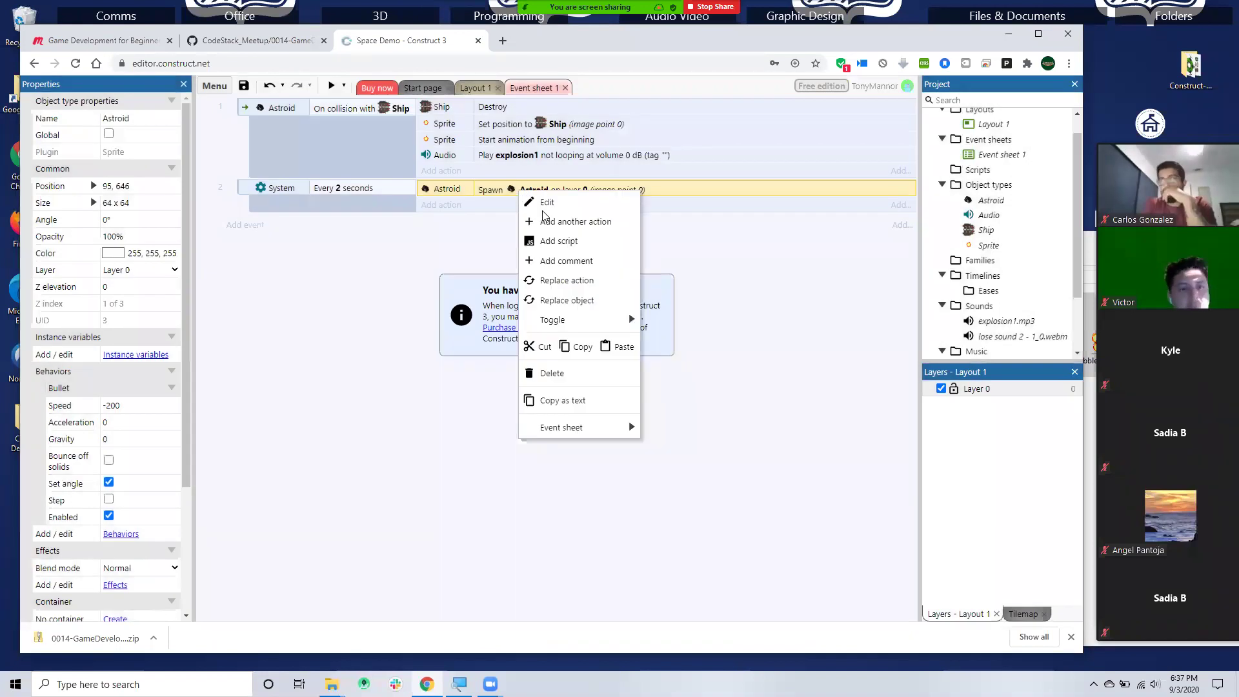
pyautogui.click(551, 373)
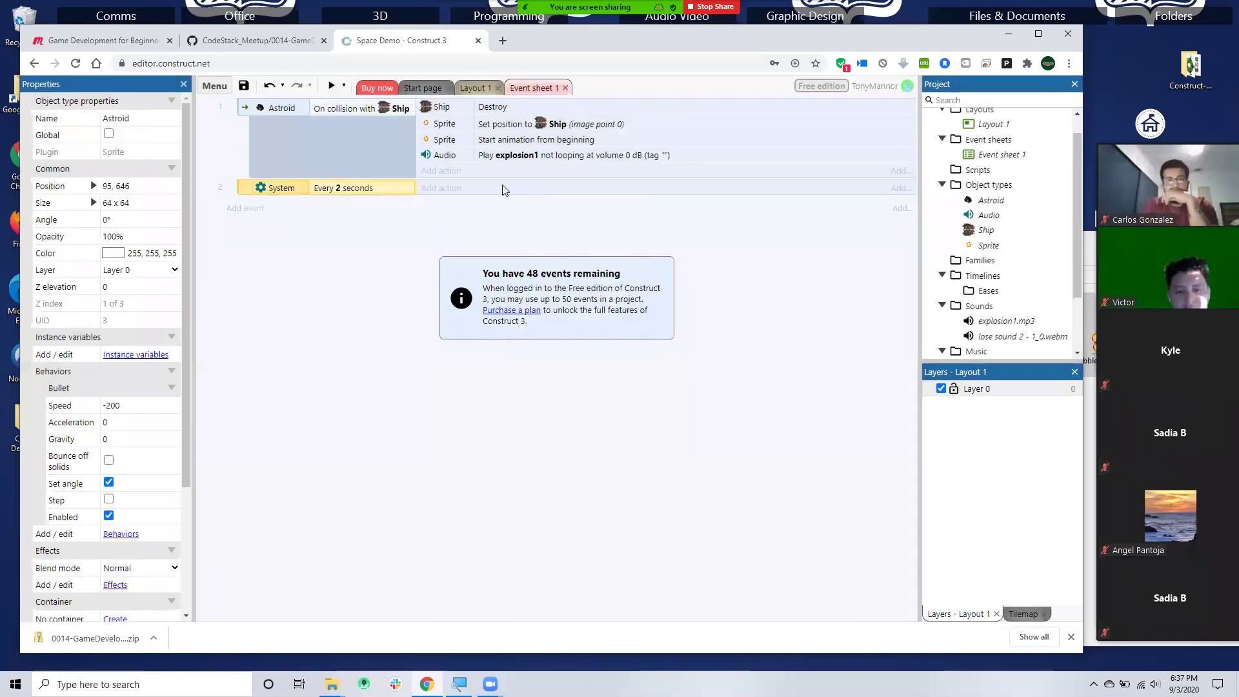
pyautogui.click(445, 187)
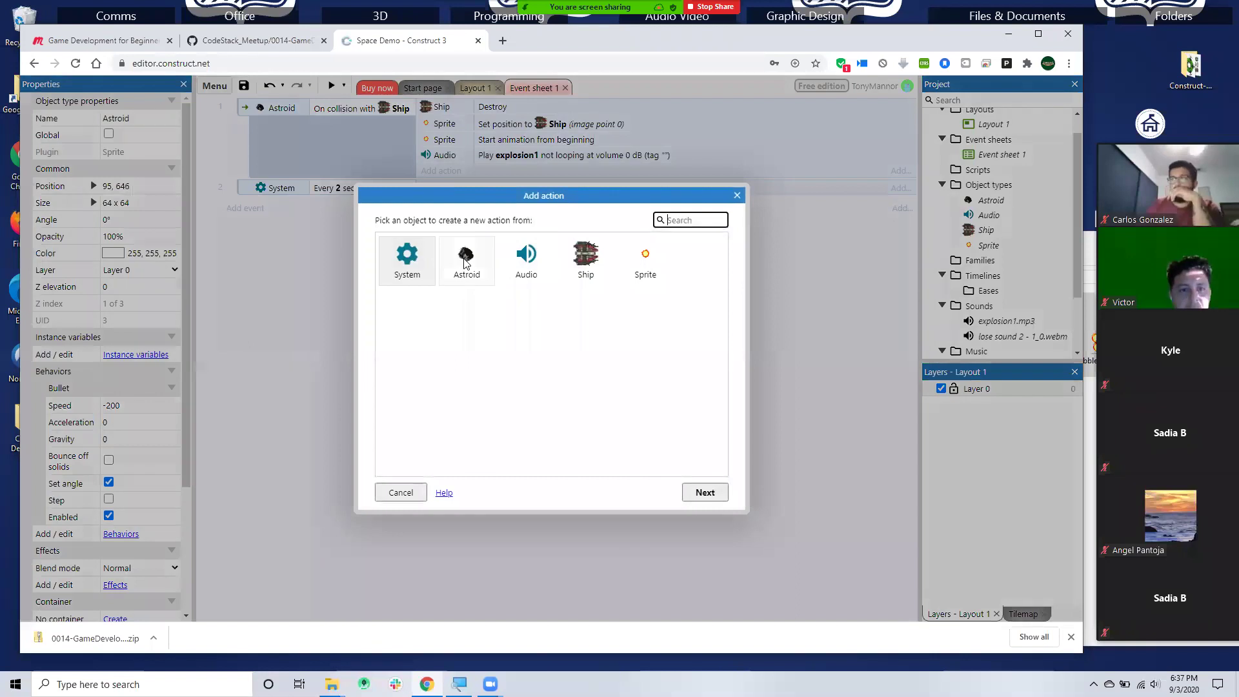
pyautogui.doubleClick(409, 258)
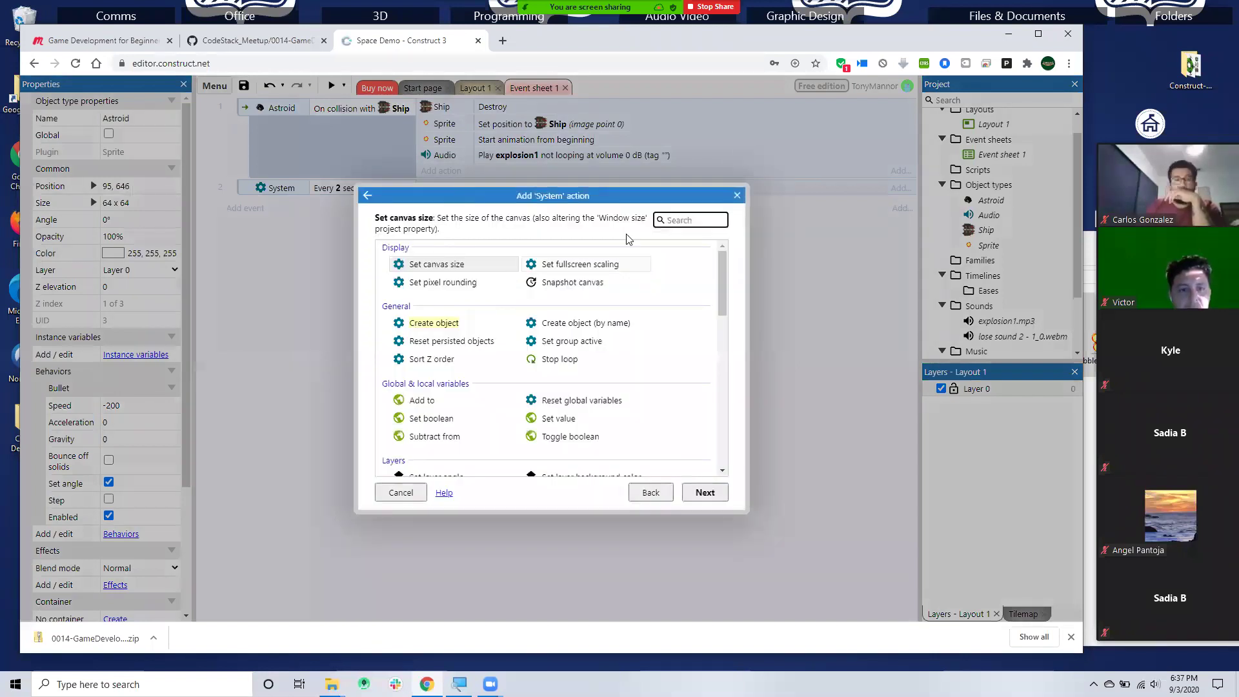
pyautogui.click(431, 321)
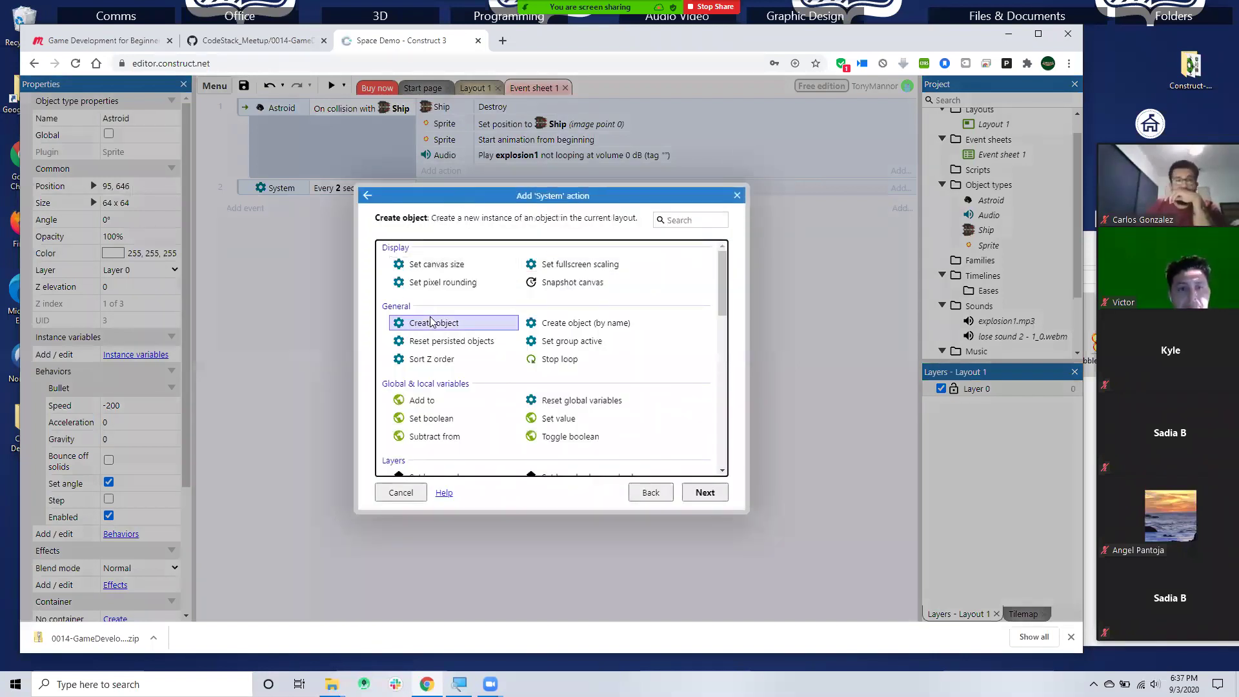
pyautogui.moveTo(611, 198); pyautogui.dragTo(623, 220)
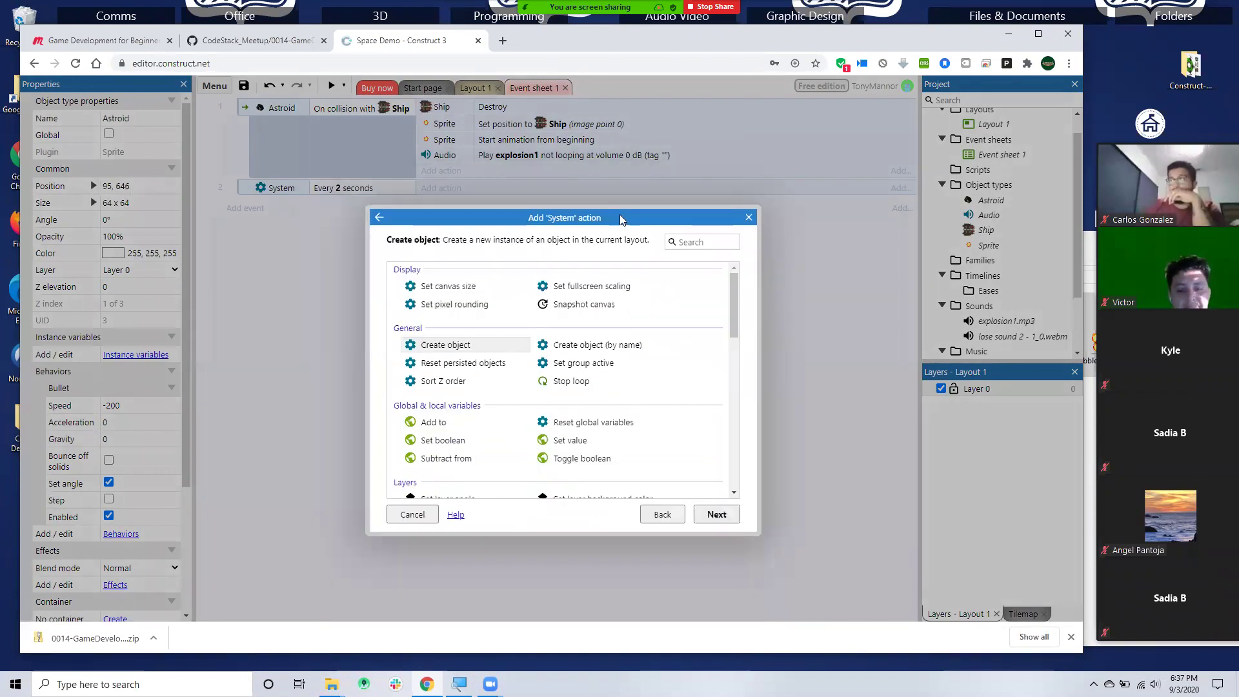
pyautogui.click(412, 514)
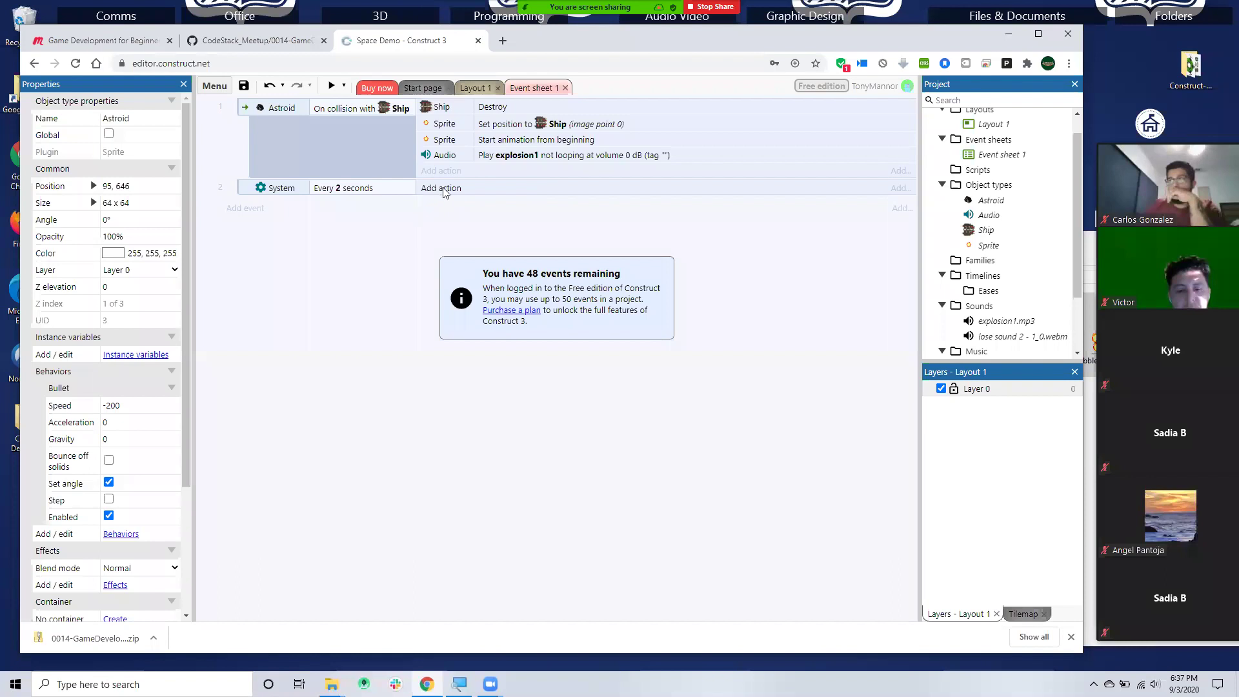
# - Add a System Create object action to the Every 2 seconds event that creates an Astroid on layer 0 at X 925, Y 300
pyautogui.click(444, 191)
pyautogui.doubleClick(412, 256)
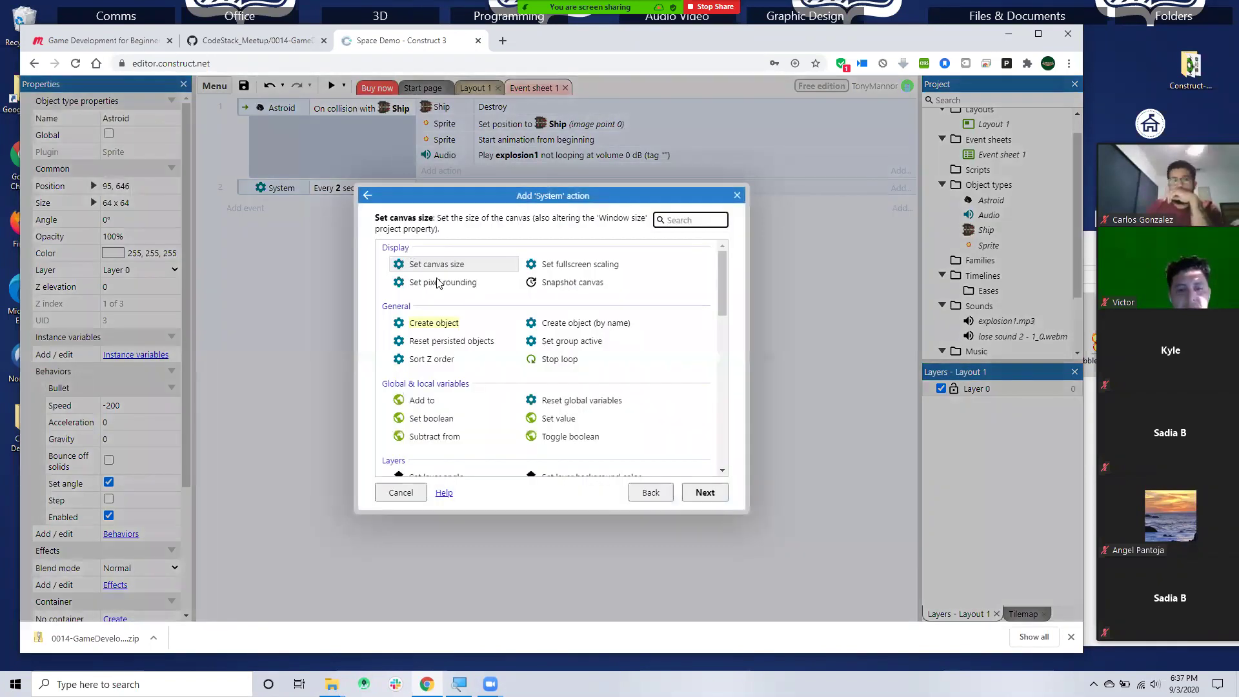
pyautogui.doubleClick(424, 327)
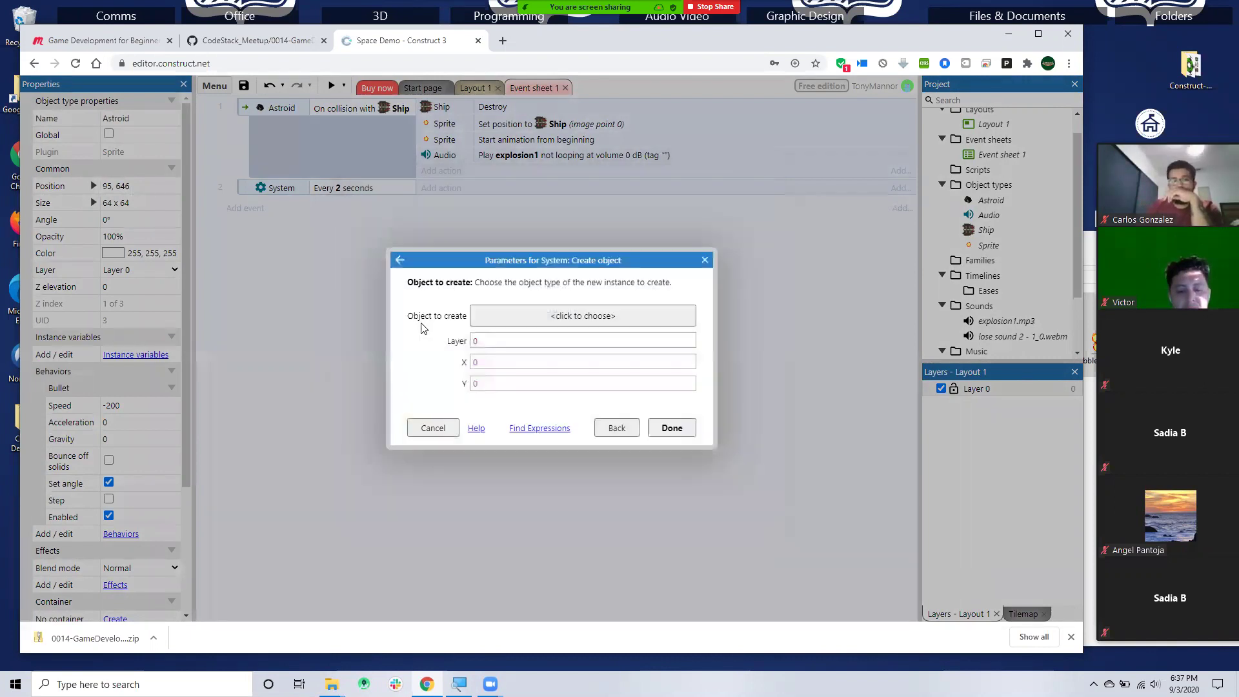
pyautogui.click(571, 316)
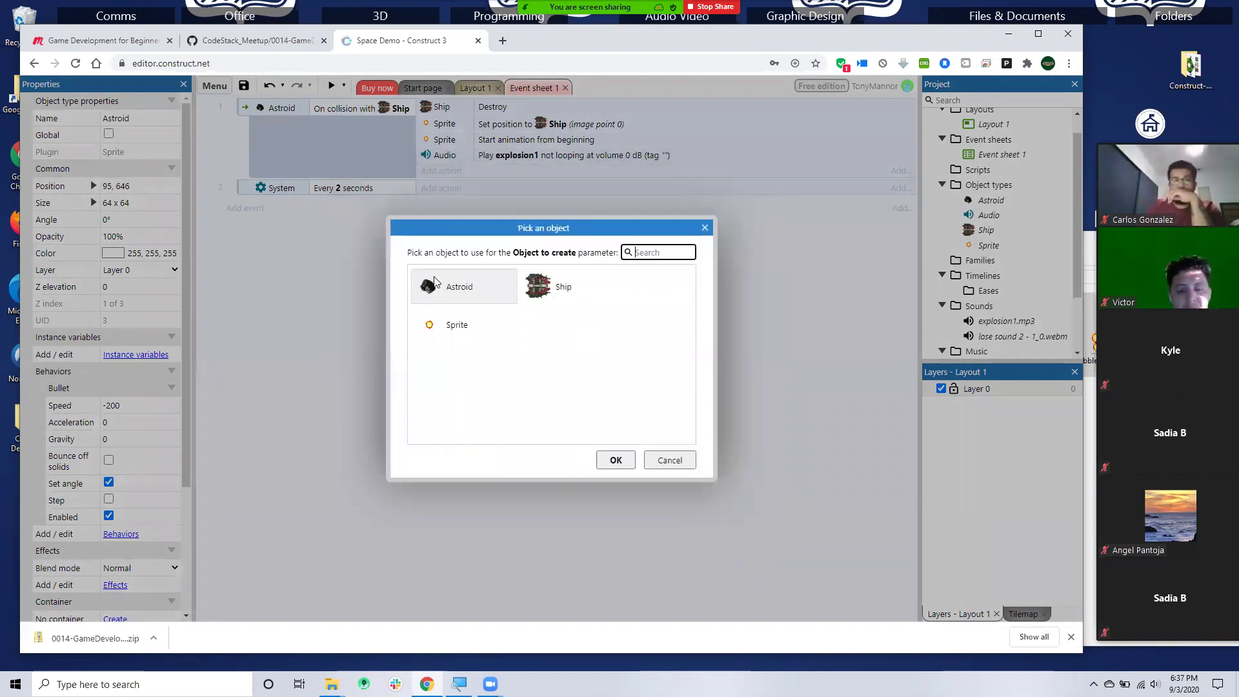
pyautogui.click(434, 284)
pyautogui.click(615, 459)
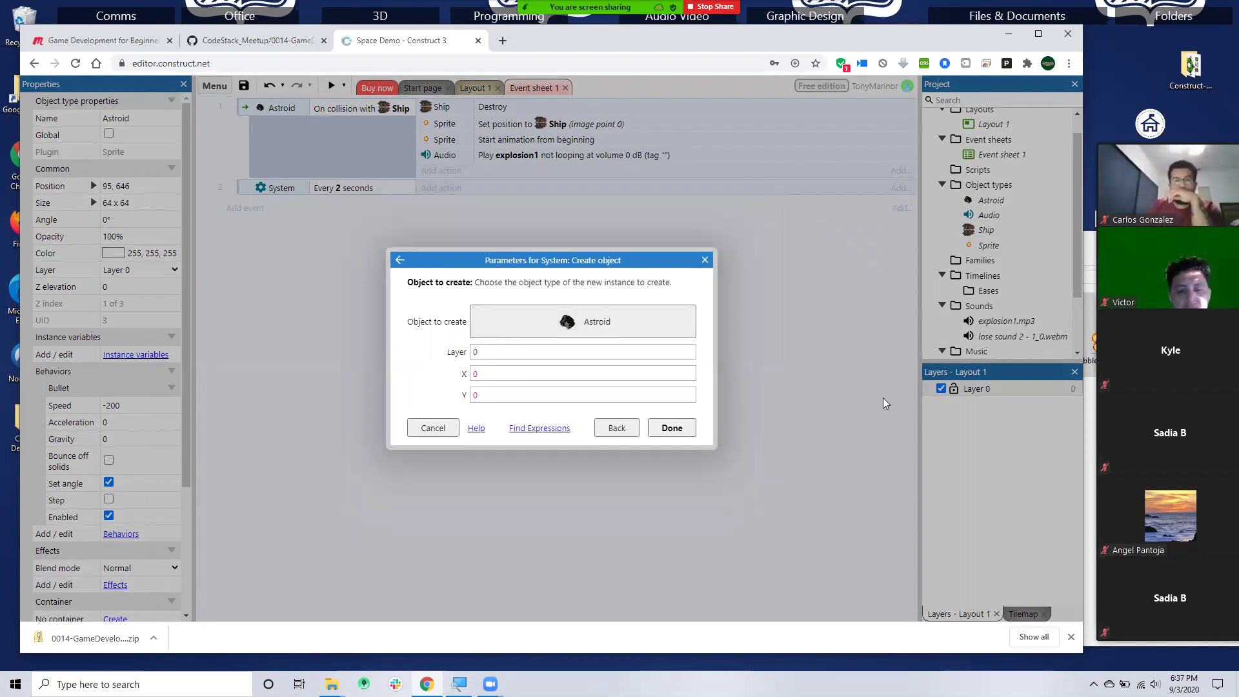
pyautogui.click(485, 373)
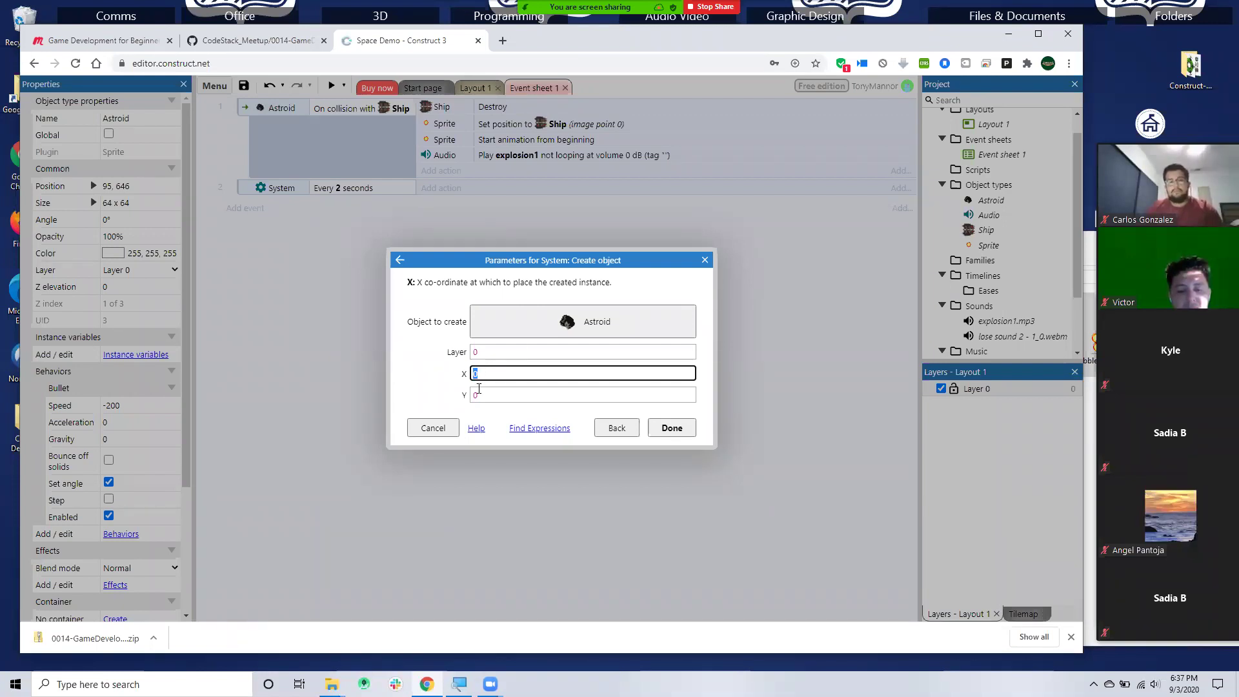
pyautogui.write('925')
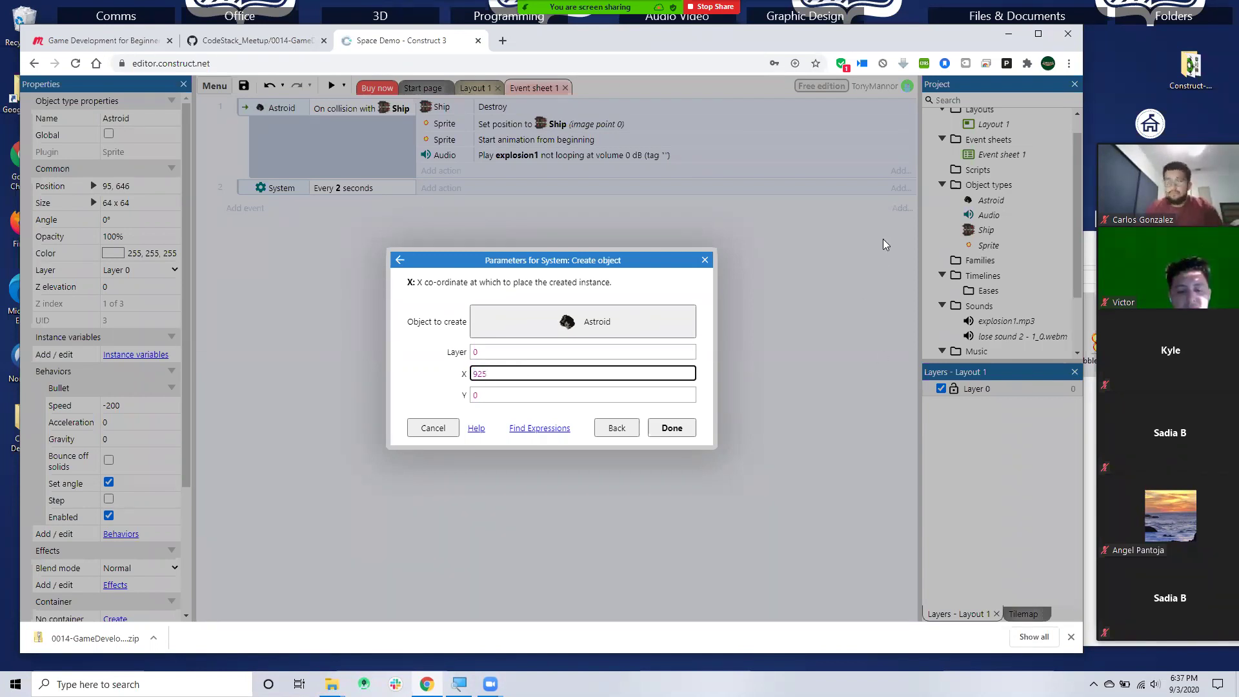
pyautogui.click(502, 396)
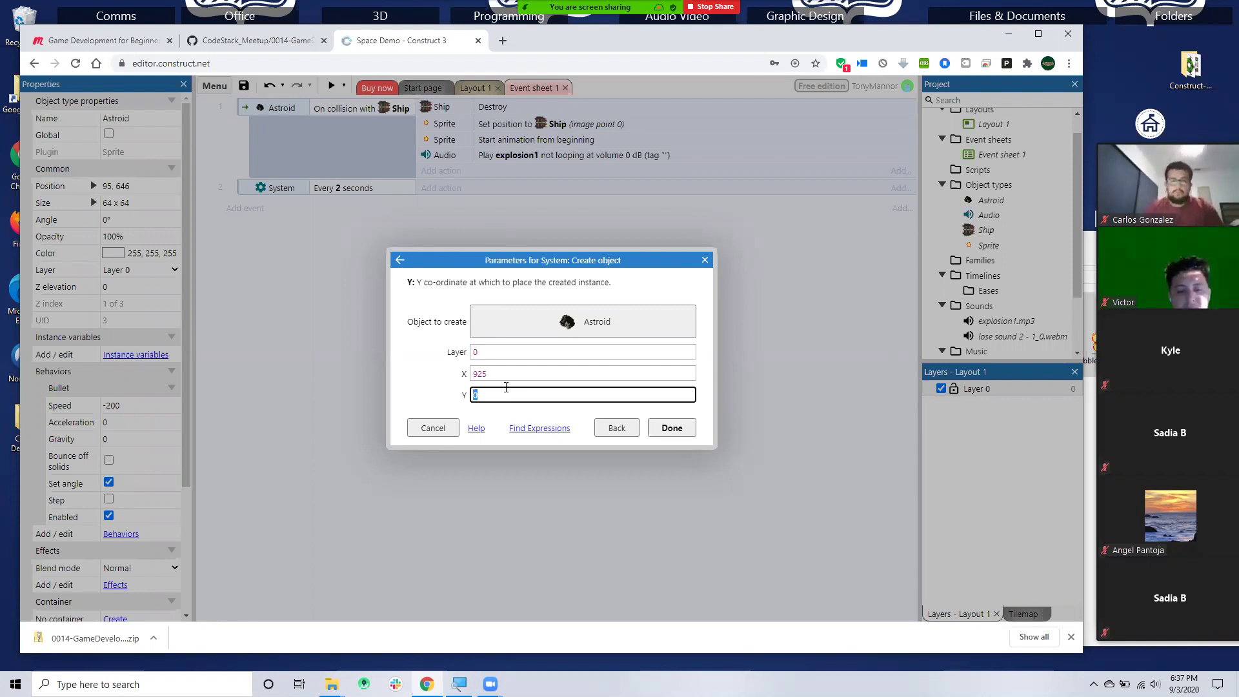
pyautogui.write('300')
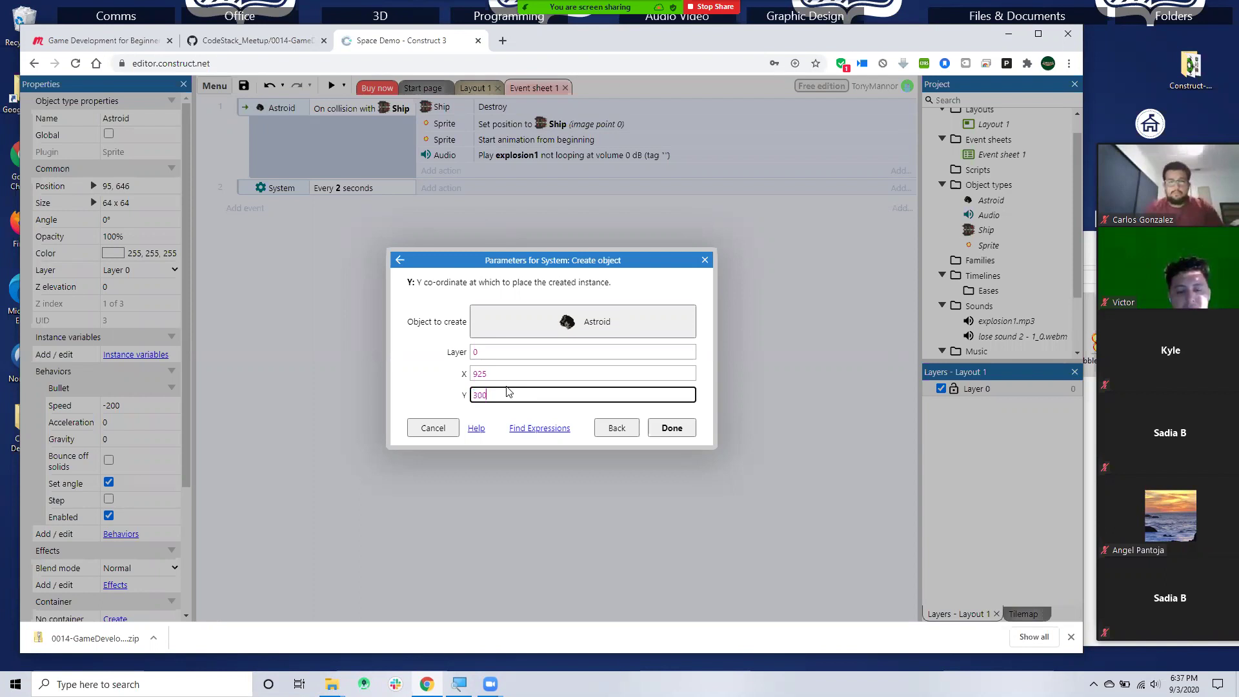
pyautogui.click(671, 429)
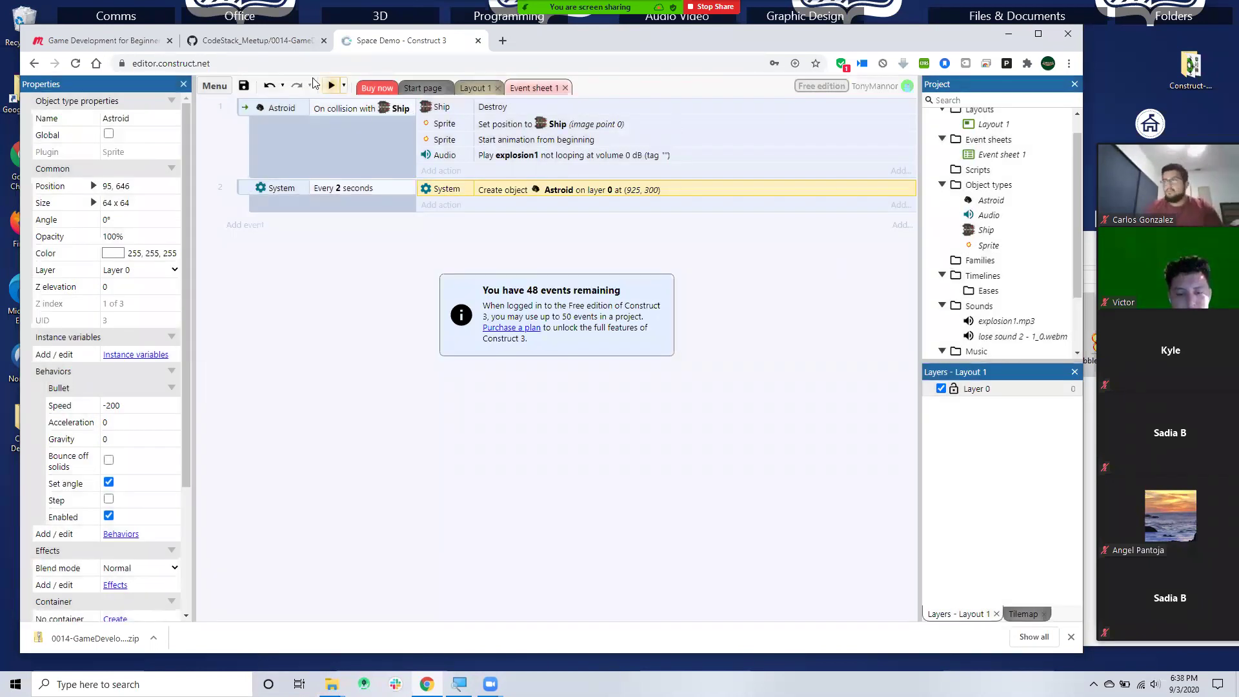
# - Preview the game and steer the ship up and down to test the asteroids created every 2 seconds, and close the preview
pyautogui.click(331, 86)
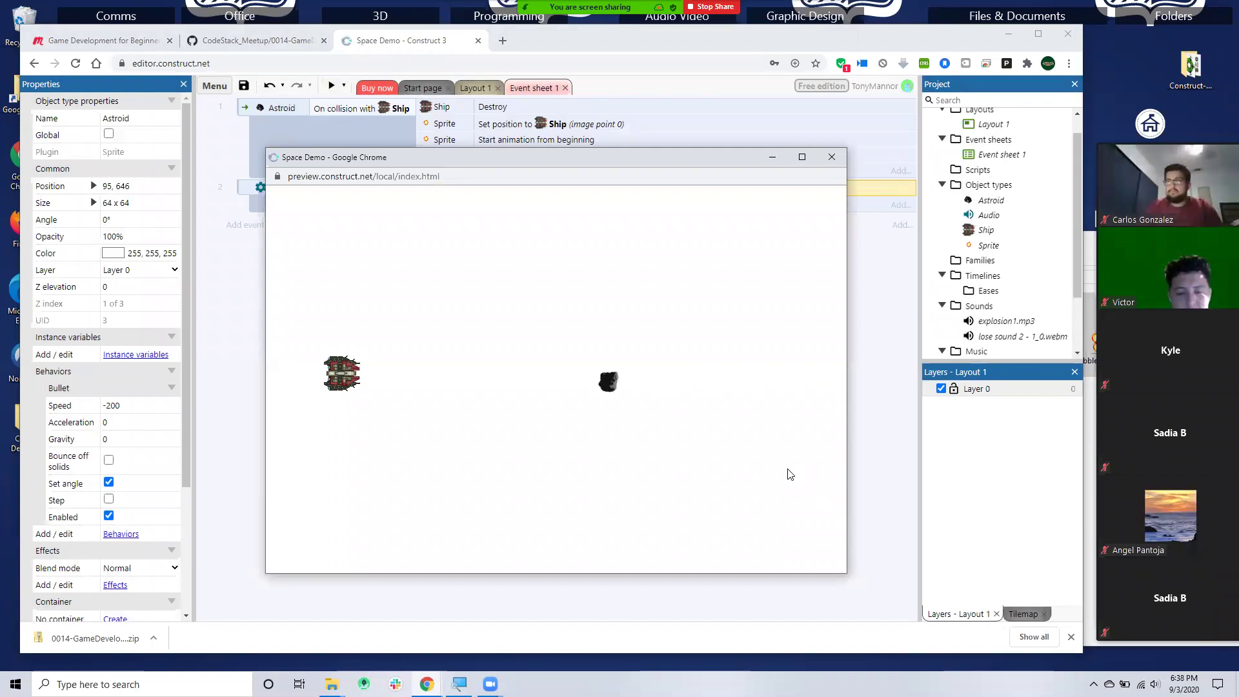
pyautogui.press('Up')
pyautogui.press('Up')
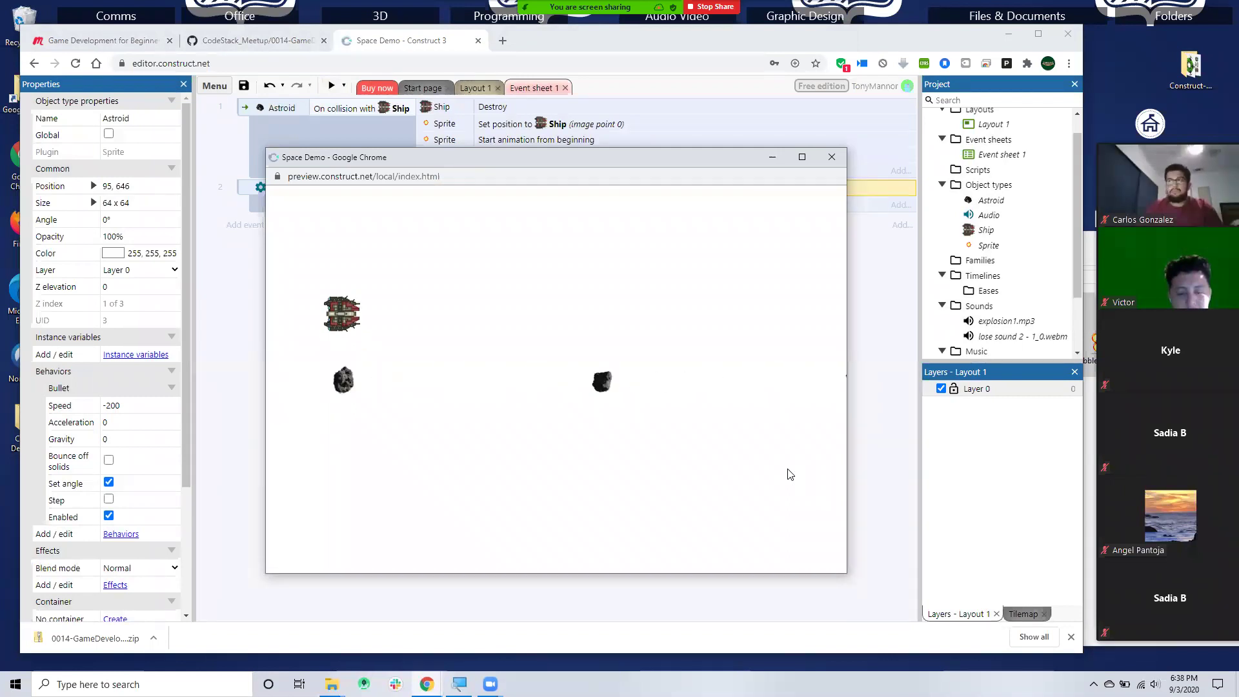
pyautogui.press('Up')
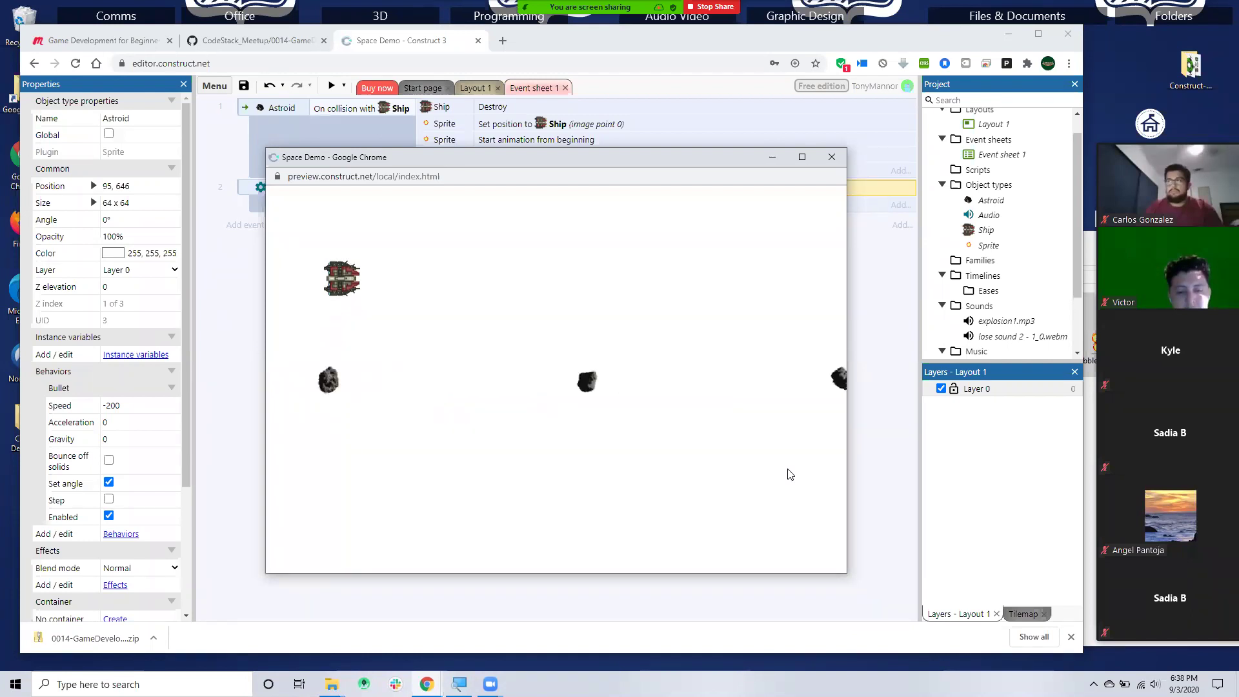
pyautogui.press('Down')
pyautogui.press('Up')
pyautogui.press('Down')
pyautogui.press('Up')
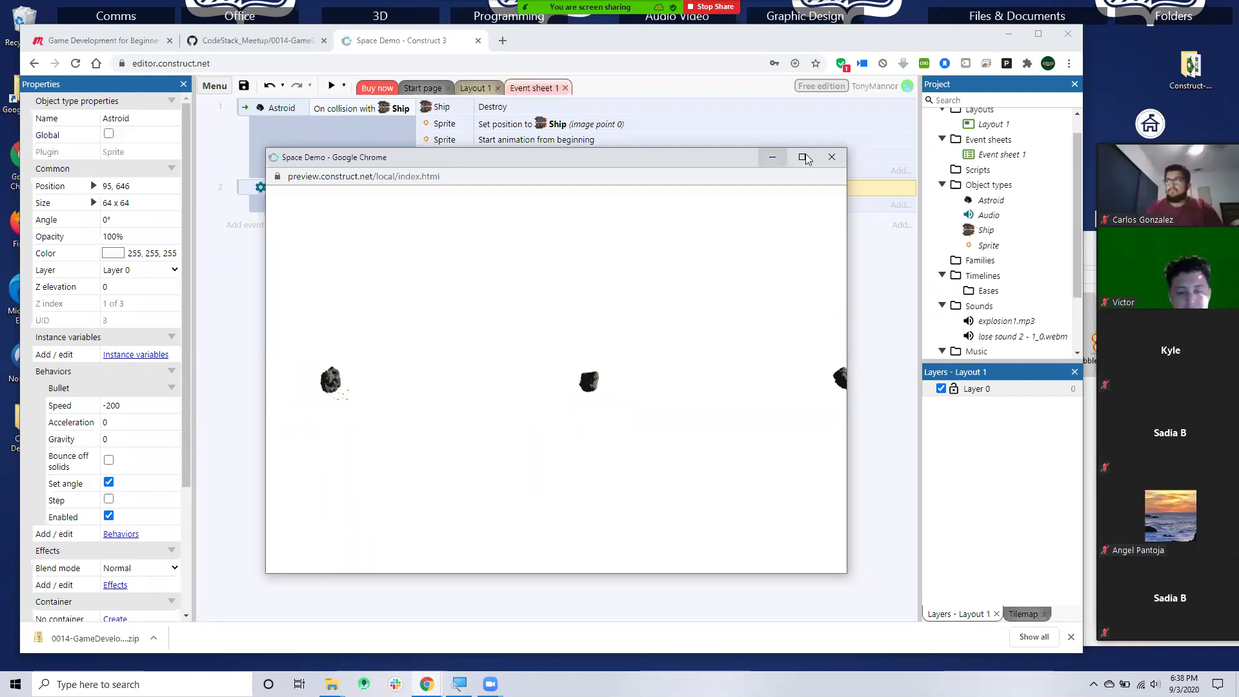
pyautogui.click(831, 157)
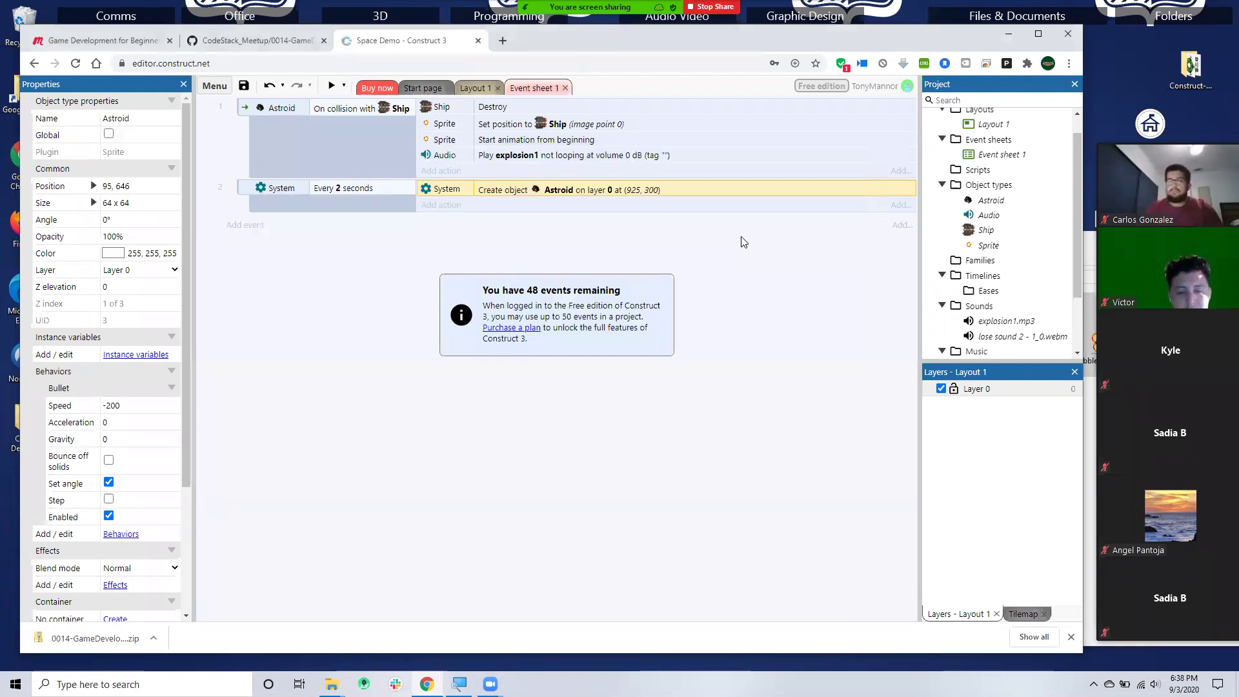
# - Set the Y coordinate of the asteroid's Create object action to random(0,600)
pyautogui.doubleClick(647, 191)
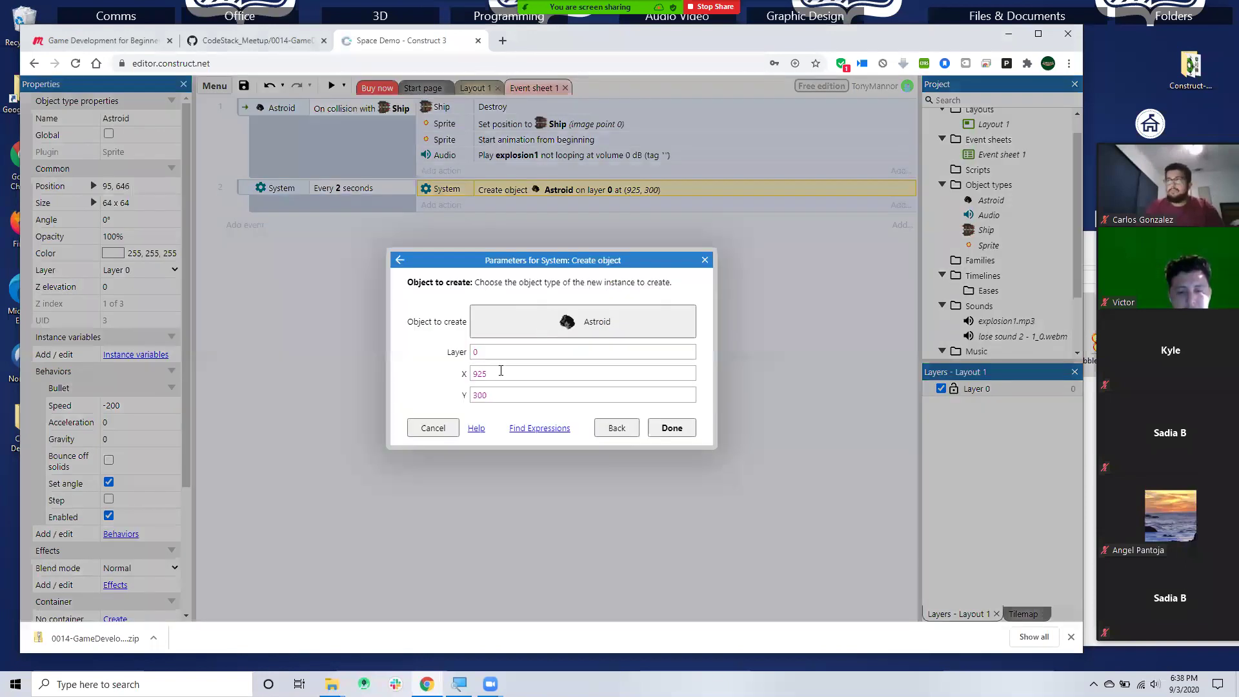
pyautogui.moveTo(487, 395); pyautogui.dragTo(455, 396)
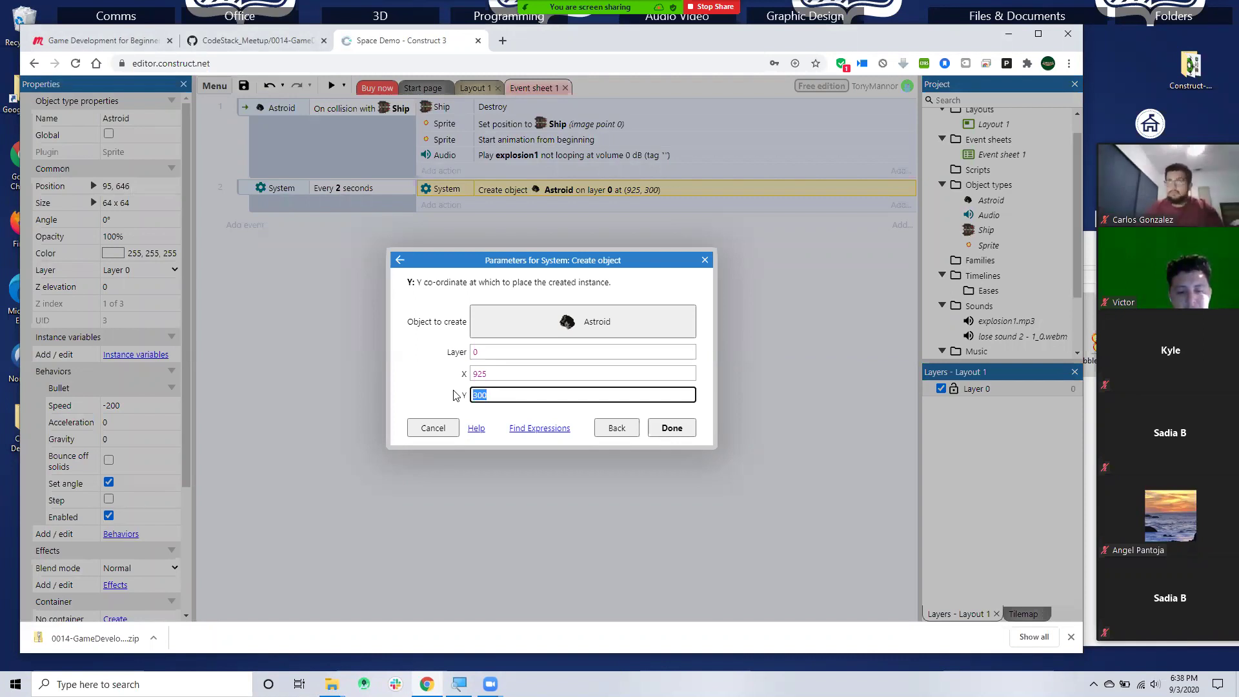
pyautogui.press('BackSpace')
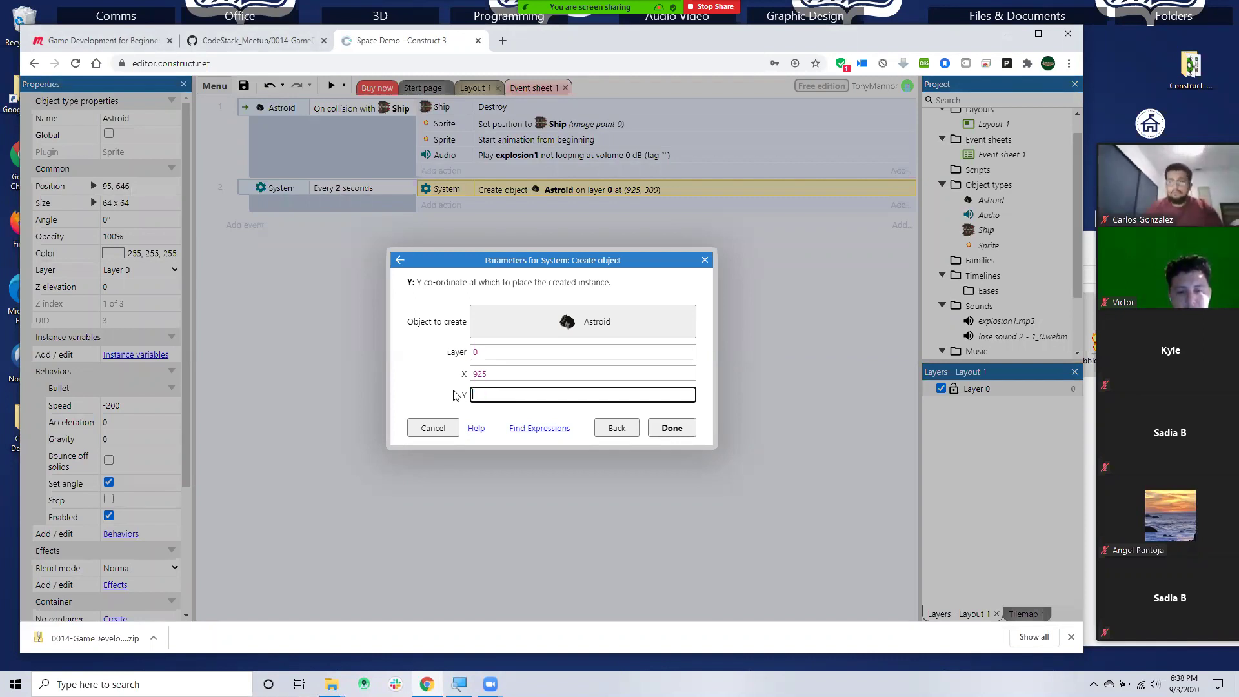
pyautogui.write('ran')
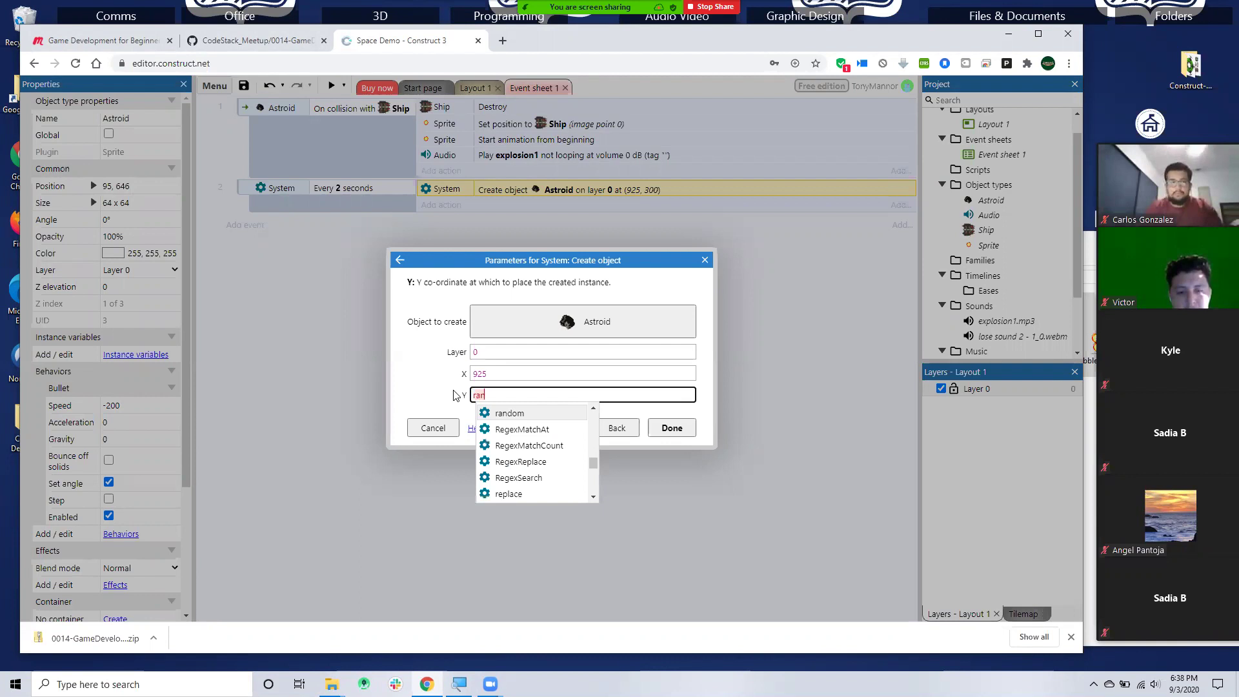
pyautogui.click(505, 414)
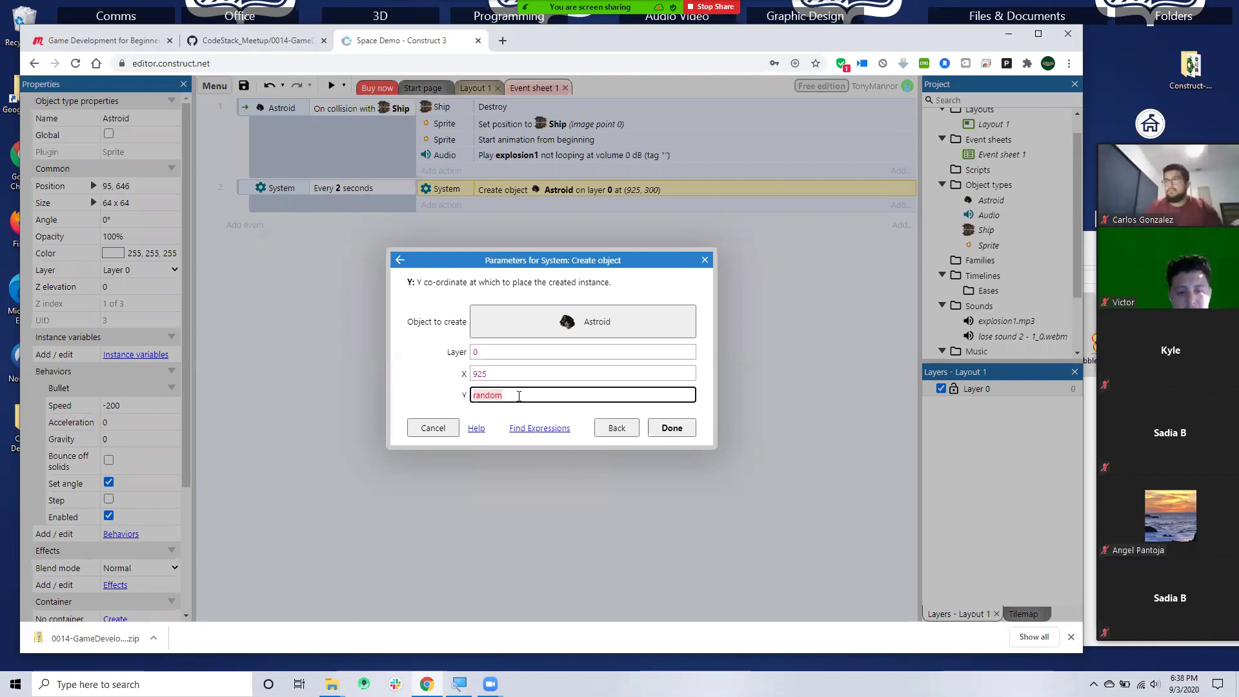
pyautogui.write('(0')
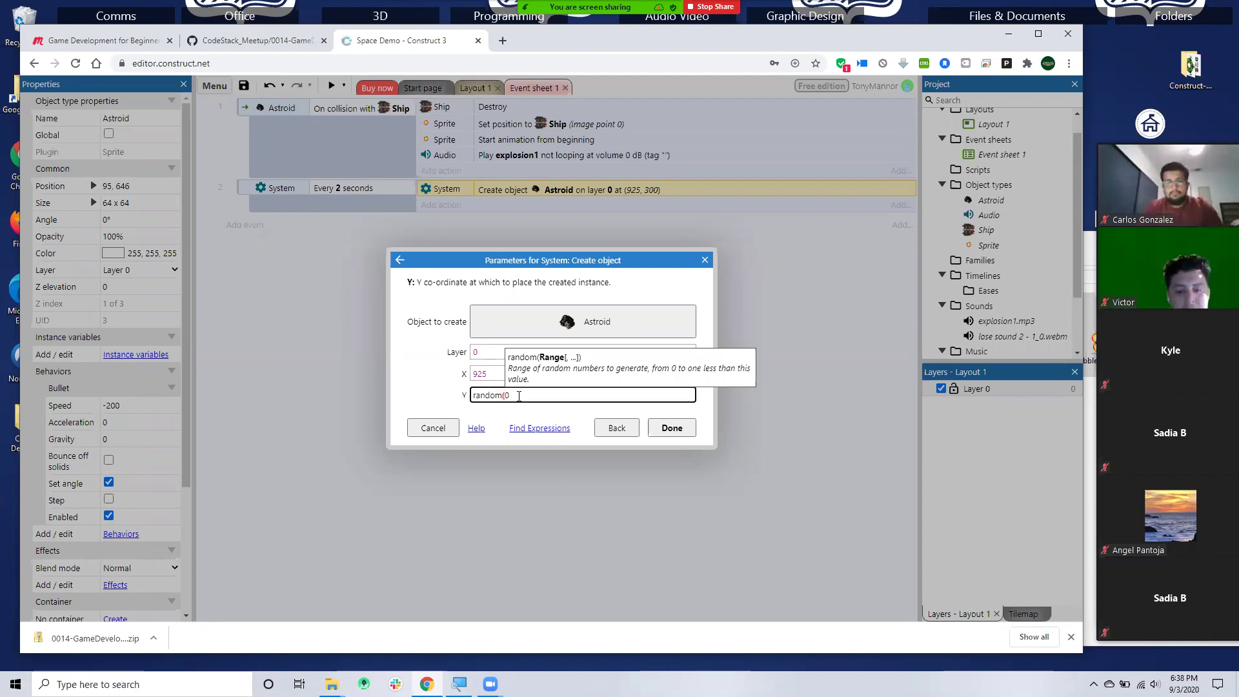
pyautogui.write(',600')
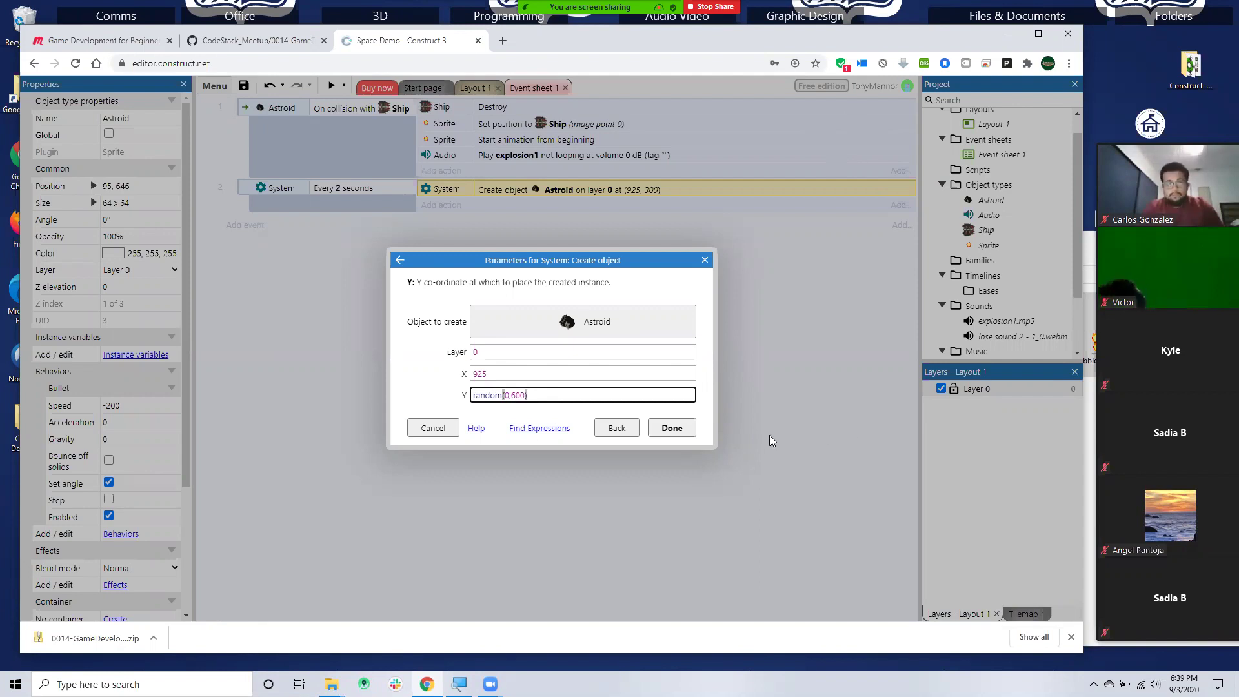
pyautogui.click(671, 427)
# - Play-test the randomized asteroid heights in a preview, dodging with the ship until an asteroid hits it, and close the preview
pyautogui.click(331, 85)
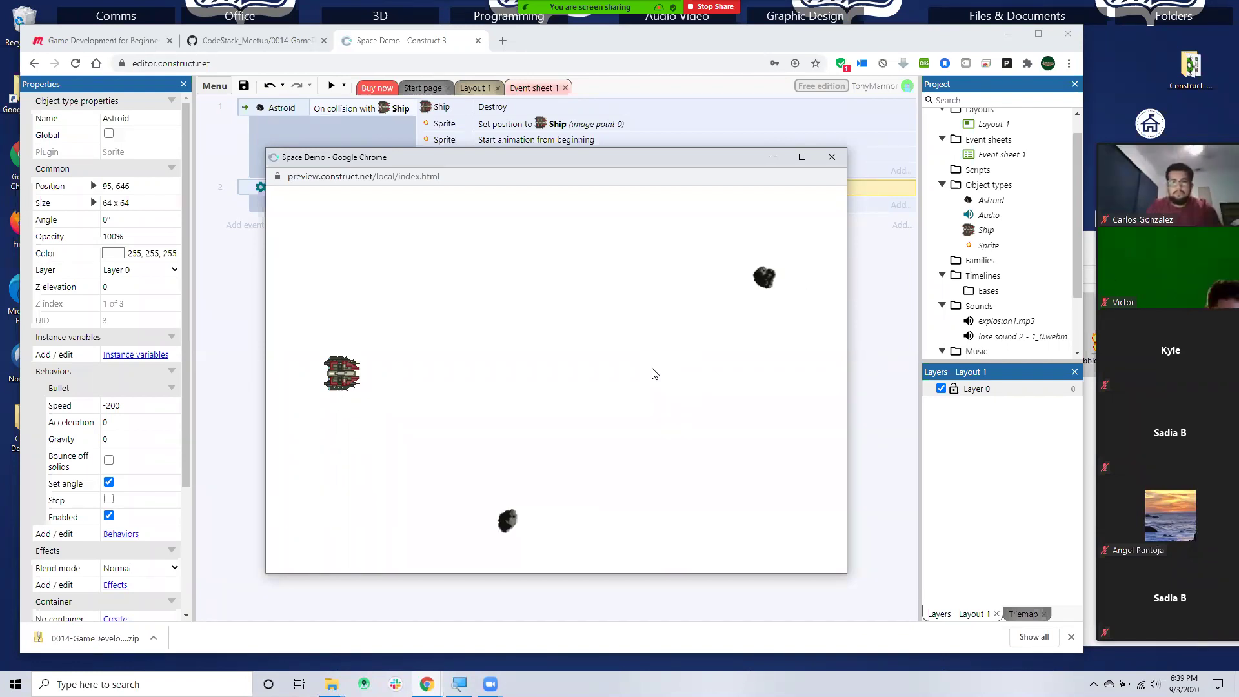
pyautogui.press('Down')
pyautogui.press('Up')
pyautogui.press('Down')
pyautogui.press('Up')
pyautogui.press('Down')
pyautogui.press('Up')
pyautogui.press('Down')
pyautogui.press('Up')
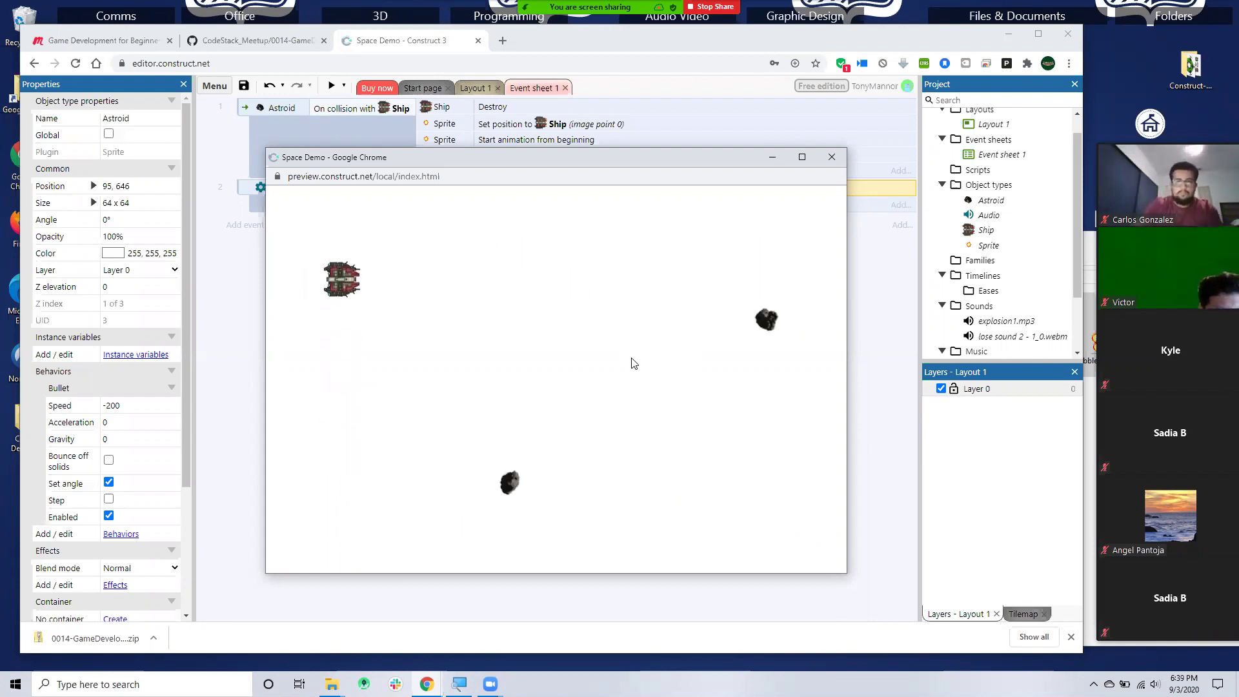
pyautogui.press('Down')
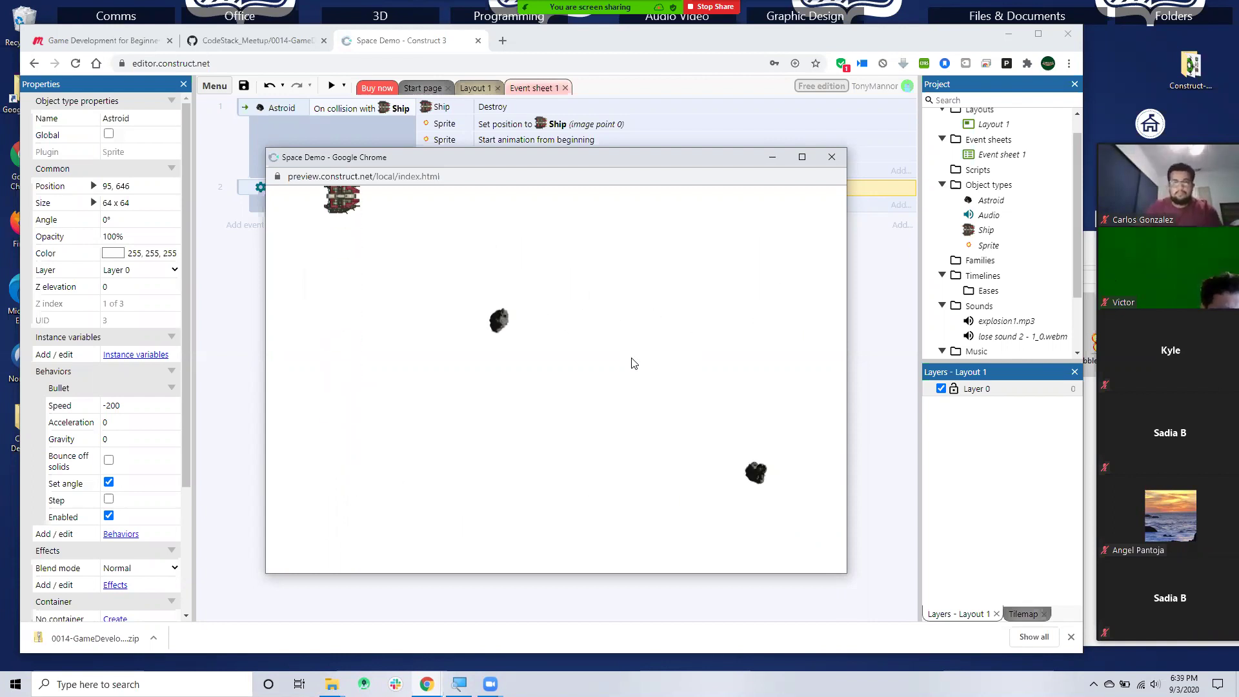
pyautogui.press('Up')
pyautogui.press('Down')
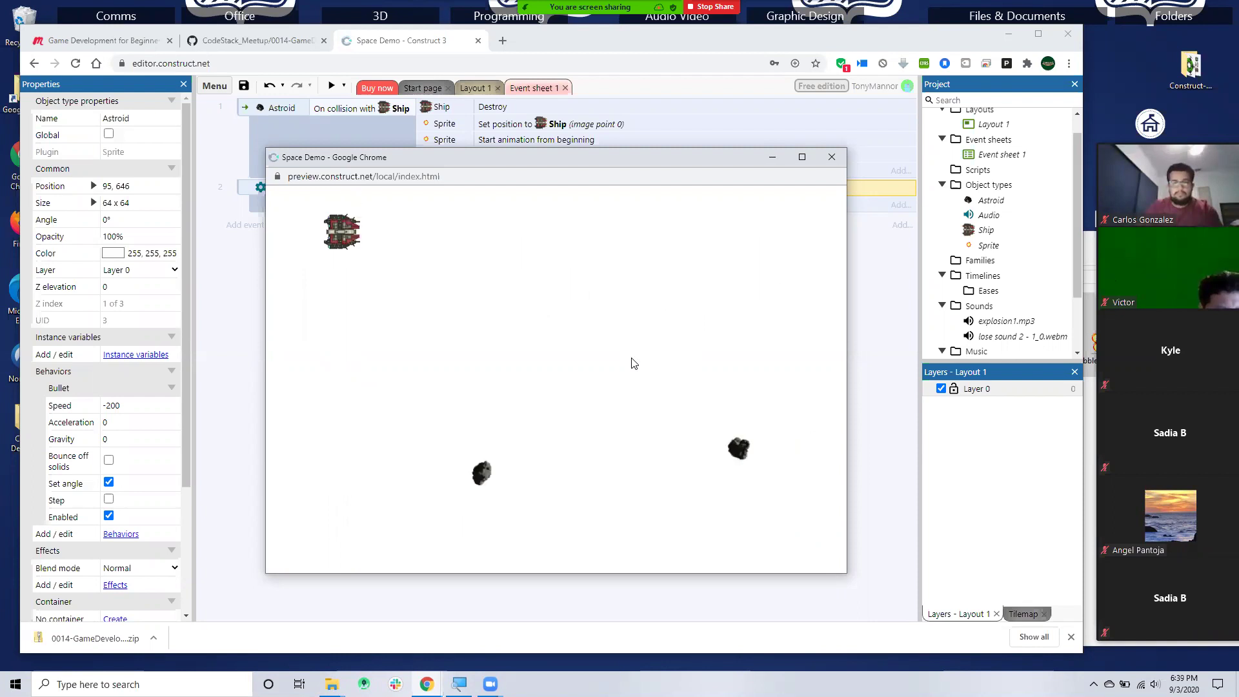
pyautogui.press('Up')
pyautogui.press('Down')
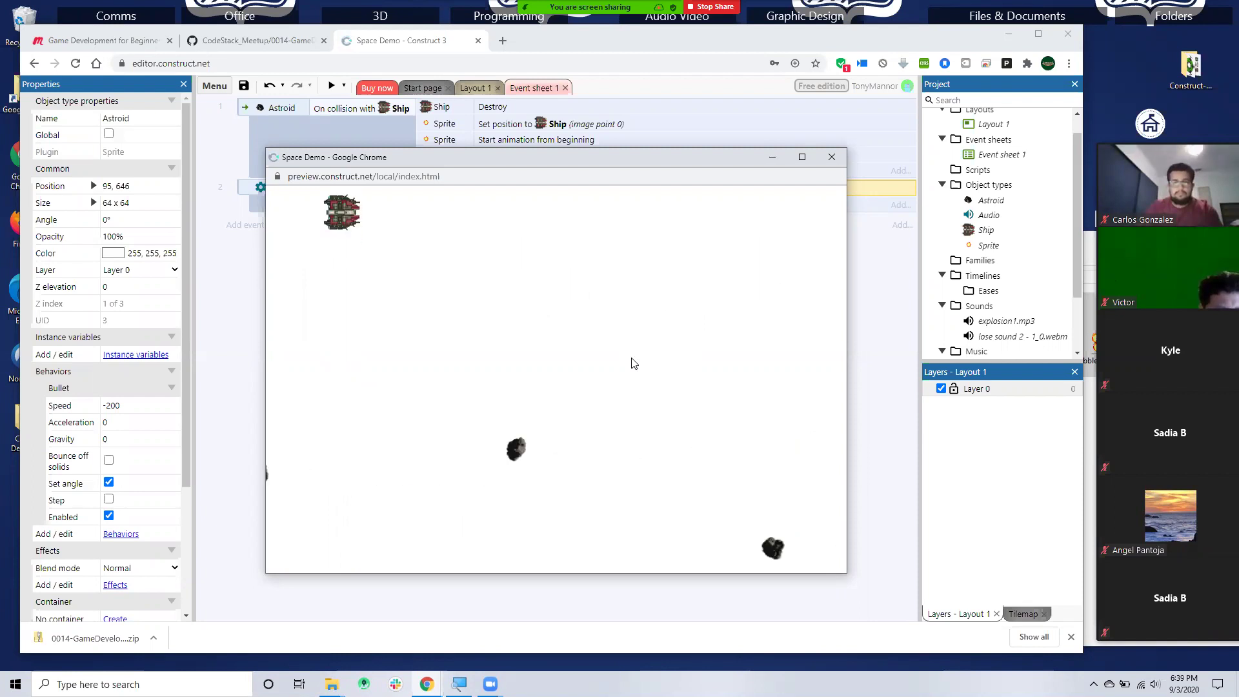
pyautogui.press('Up')
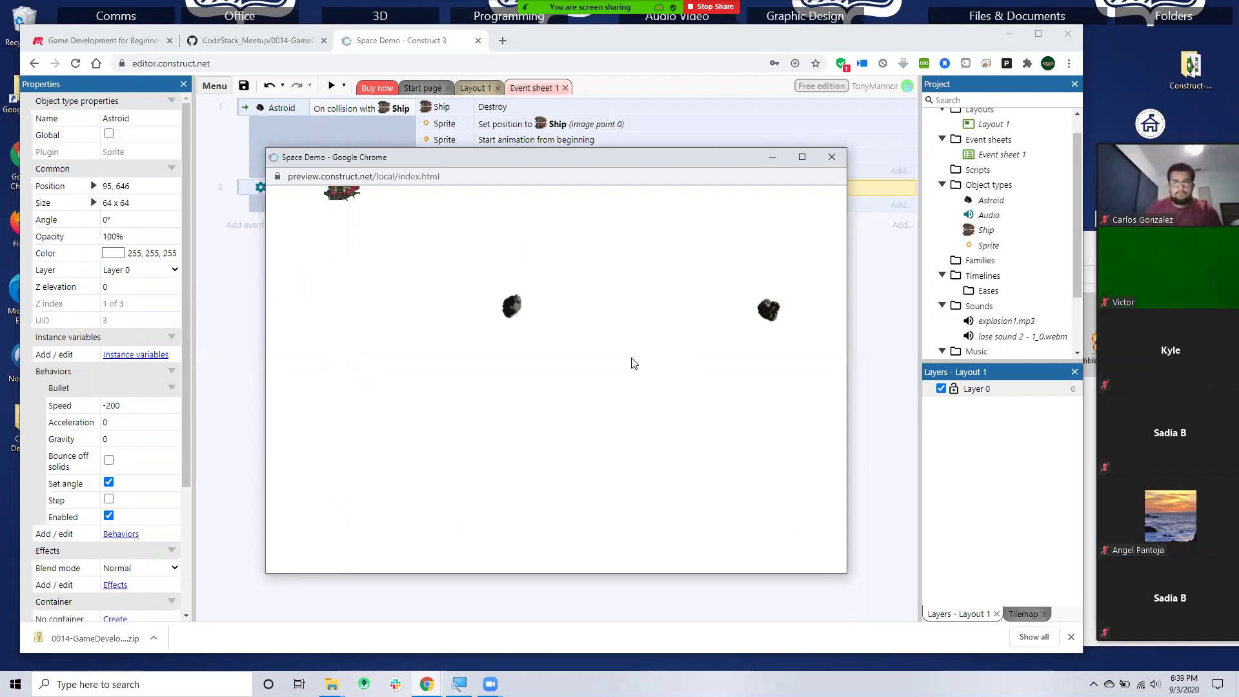
pyautogui.press('Down')
pyautogui.press('Up')
pyautogui.press('Down')
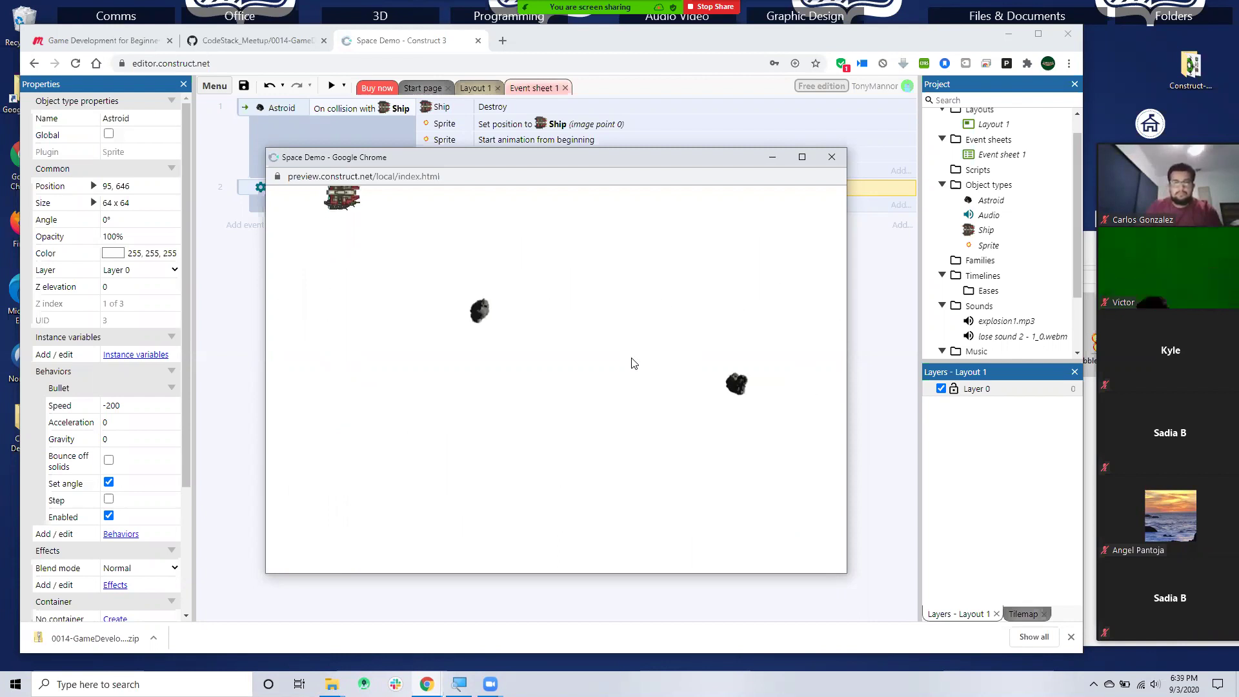
pyautogui.press('Up')
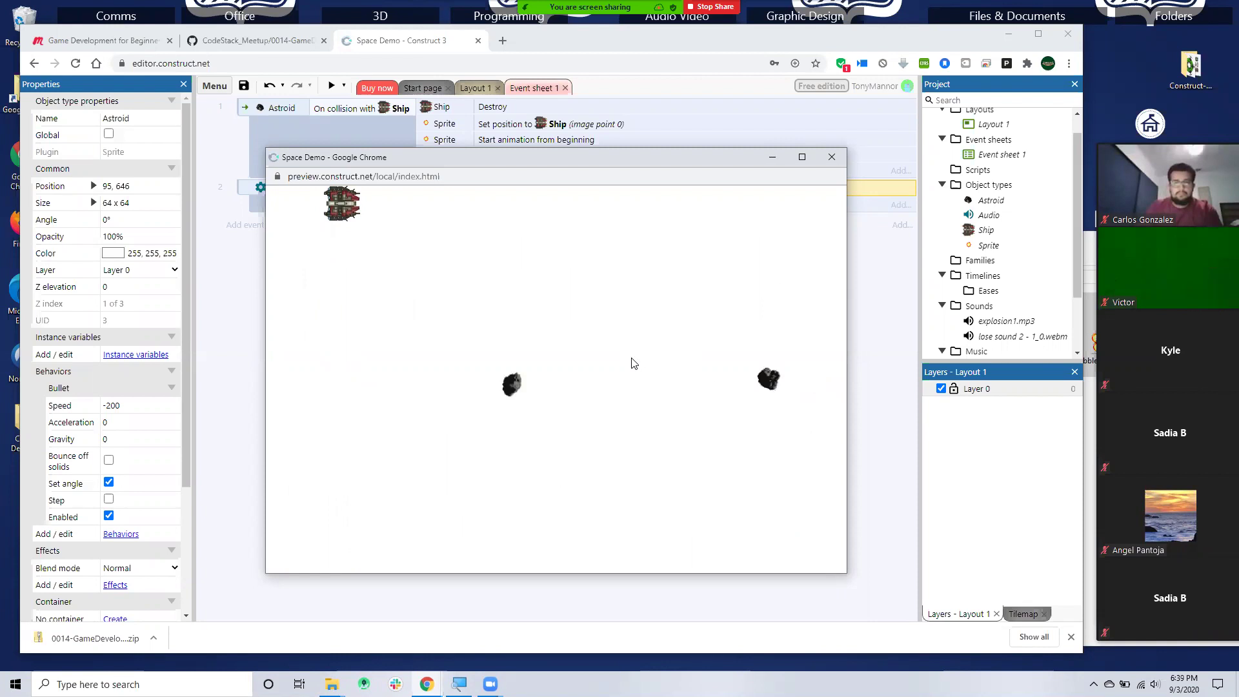
pyautogui.press('Down')
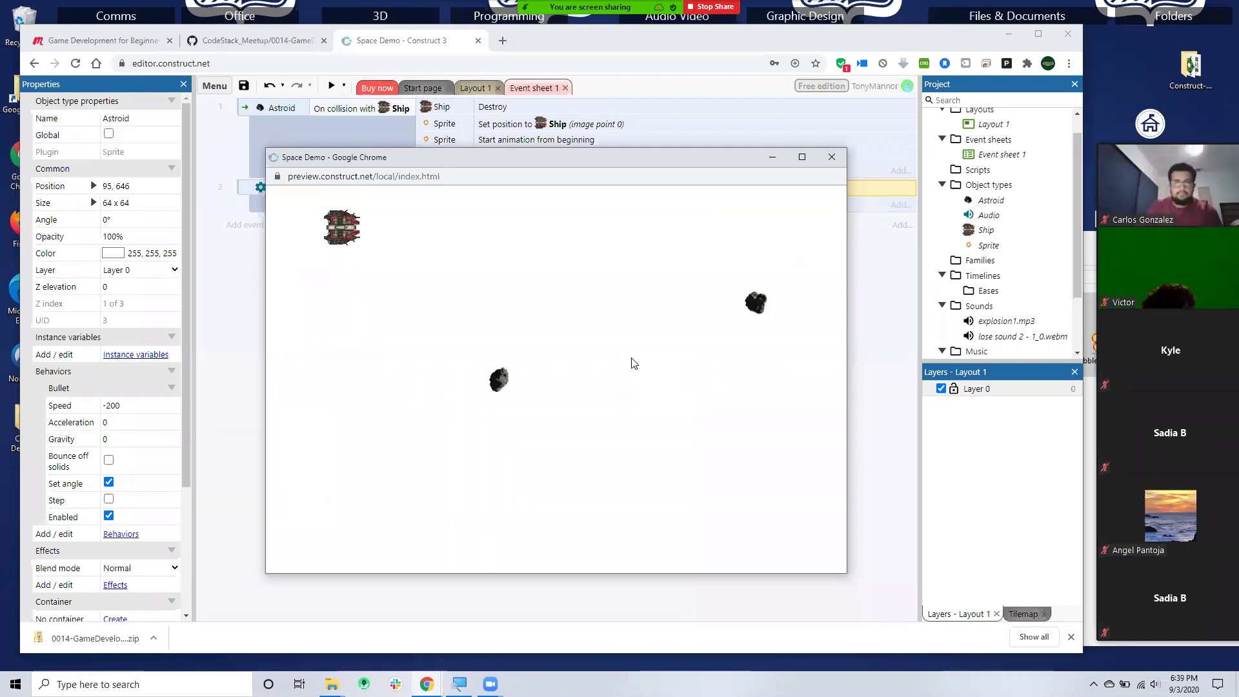
pyautogui.press('Down')
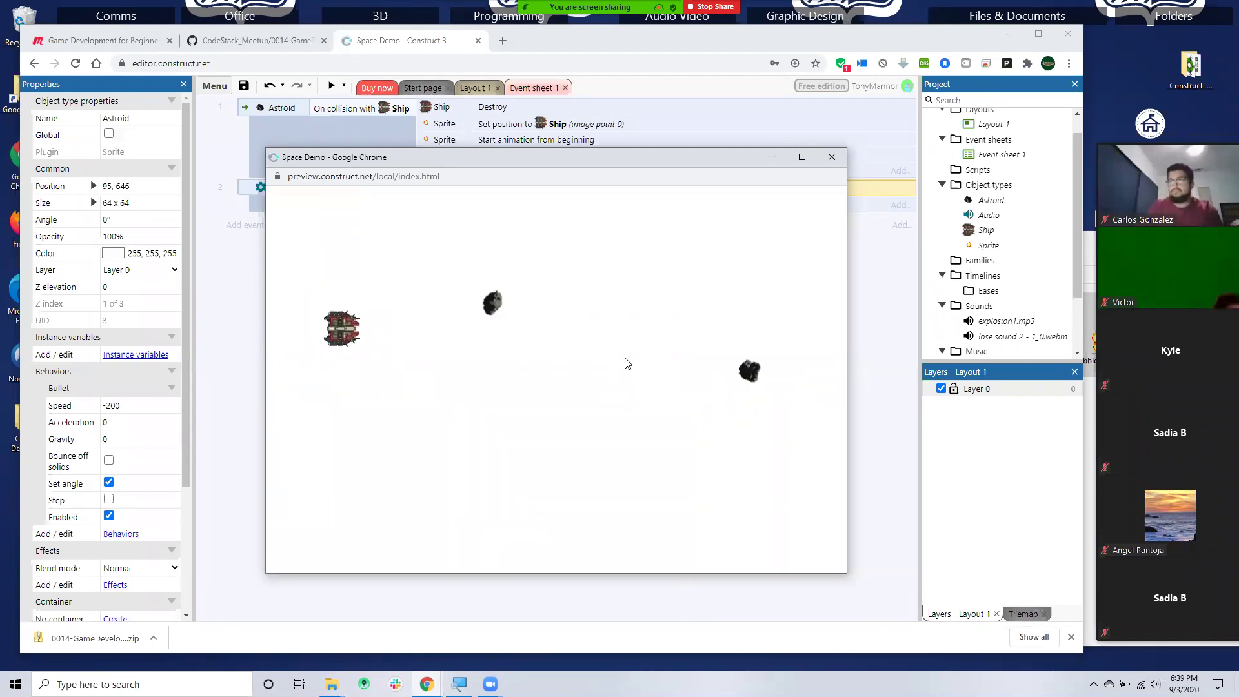
pyautogui.press('Down')
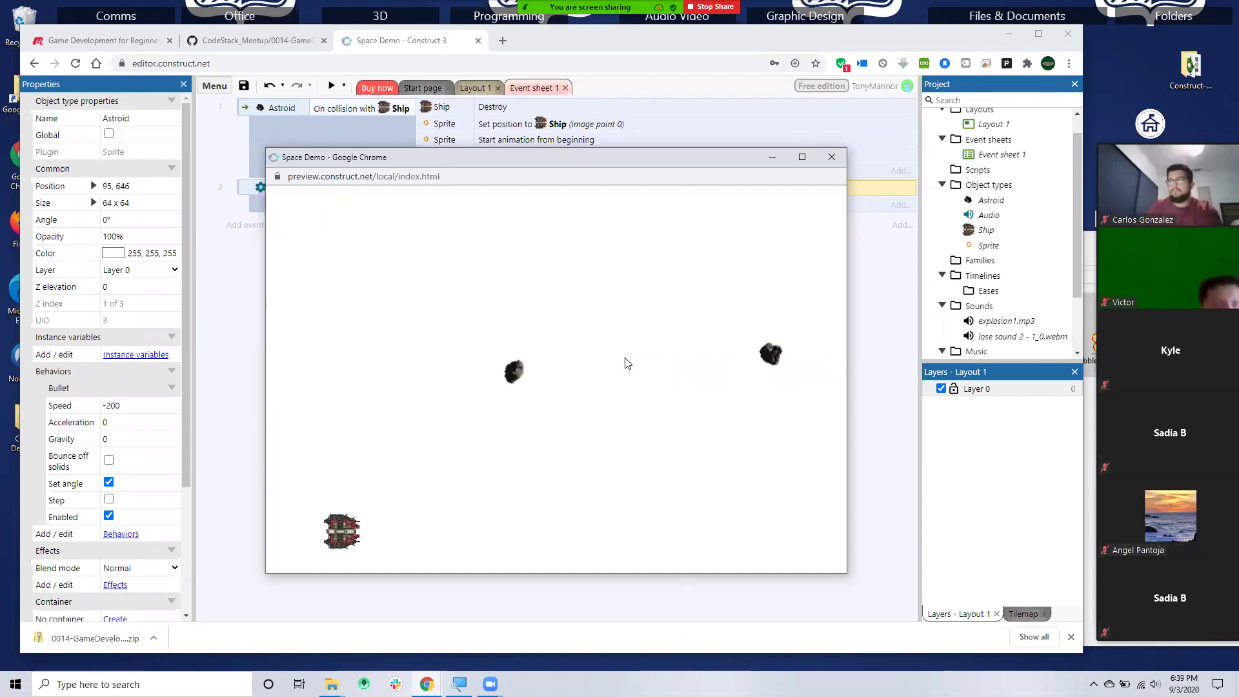
pyautogui.press('Up')
pyautogui.press('Down')
pyautogui.press('Up')
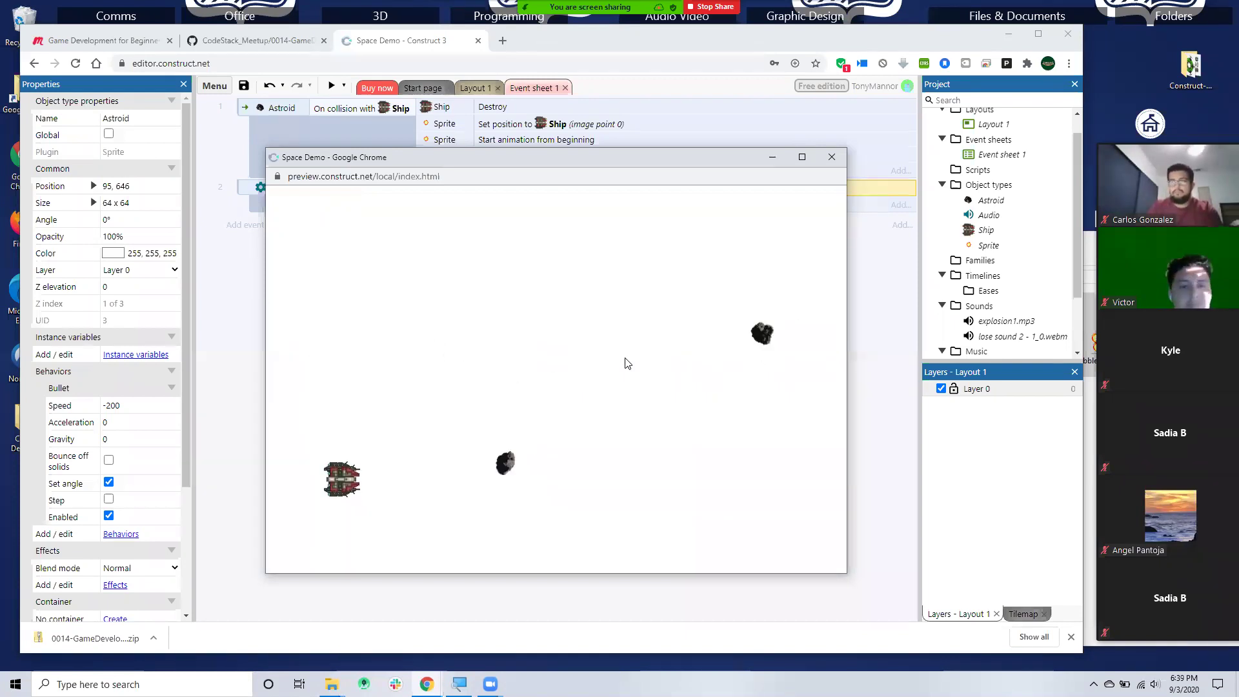
pyautogui.press('Up')
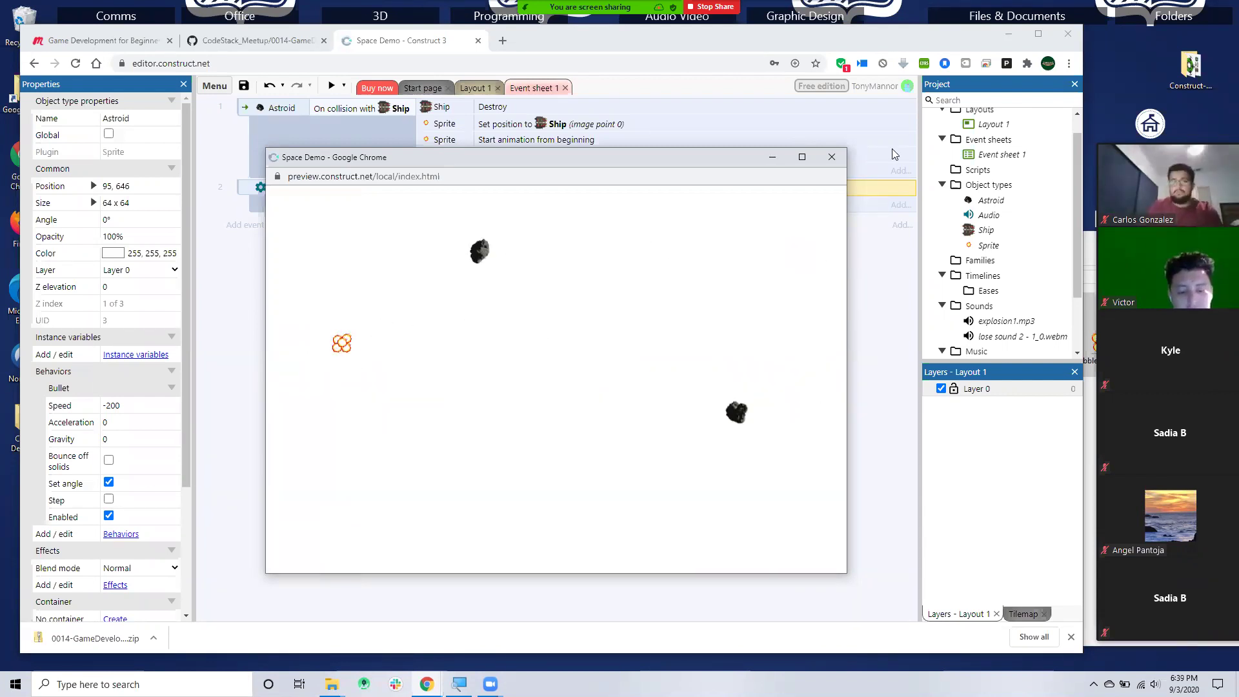
pyautogui.click(830, 158)
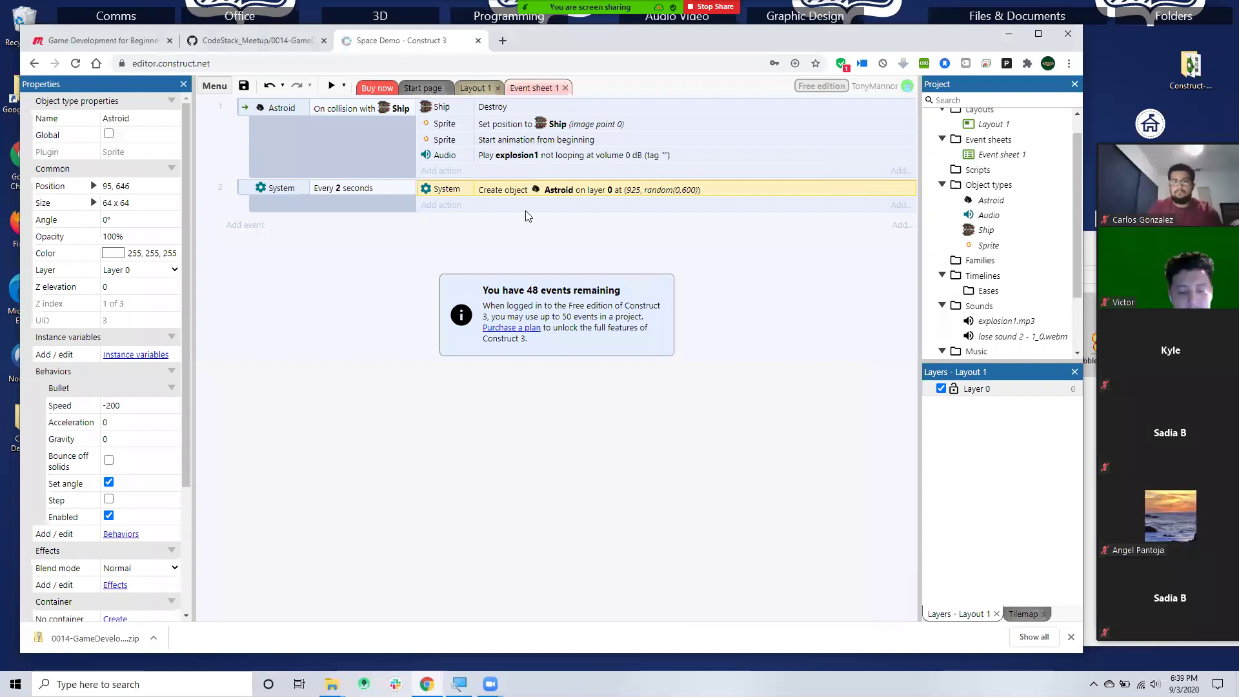
# - Change the Astroid create action's Y coordinate to random(25,575) in the event that runs every 2 seconds
pyautogui.doubleClick(648, 189)
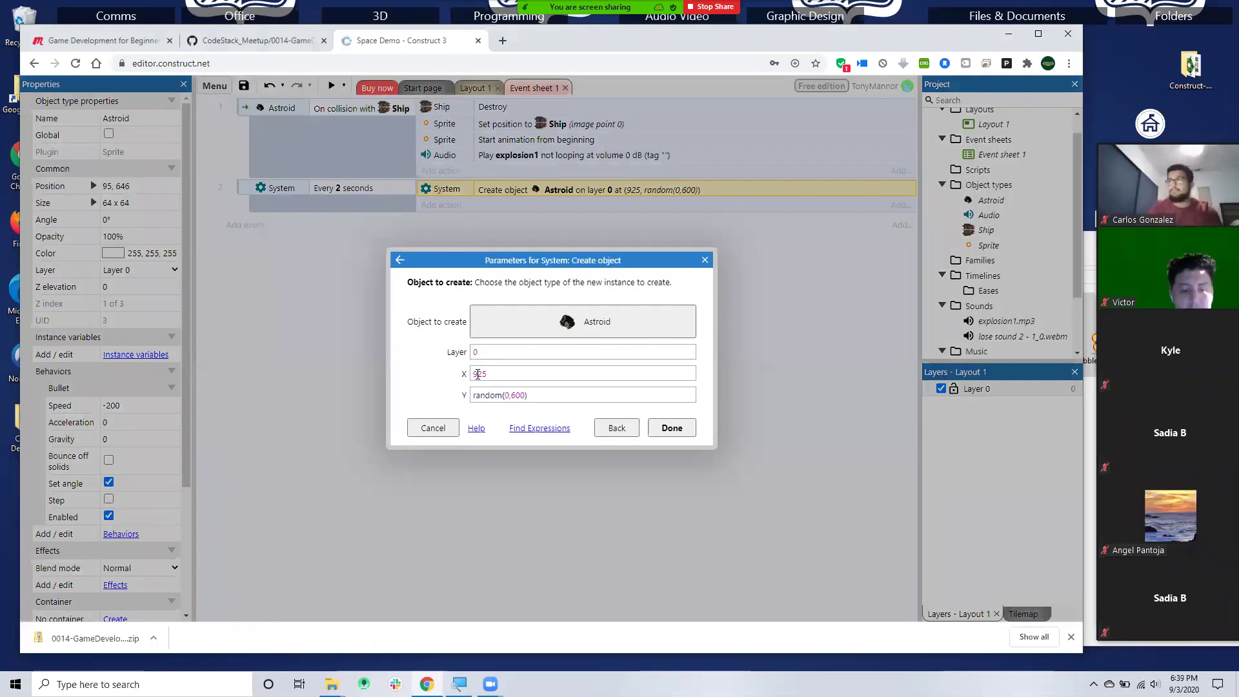
pyautogui.click(507, 395)
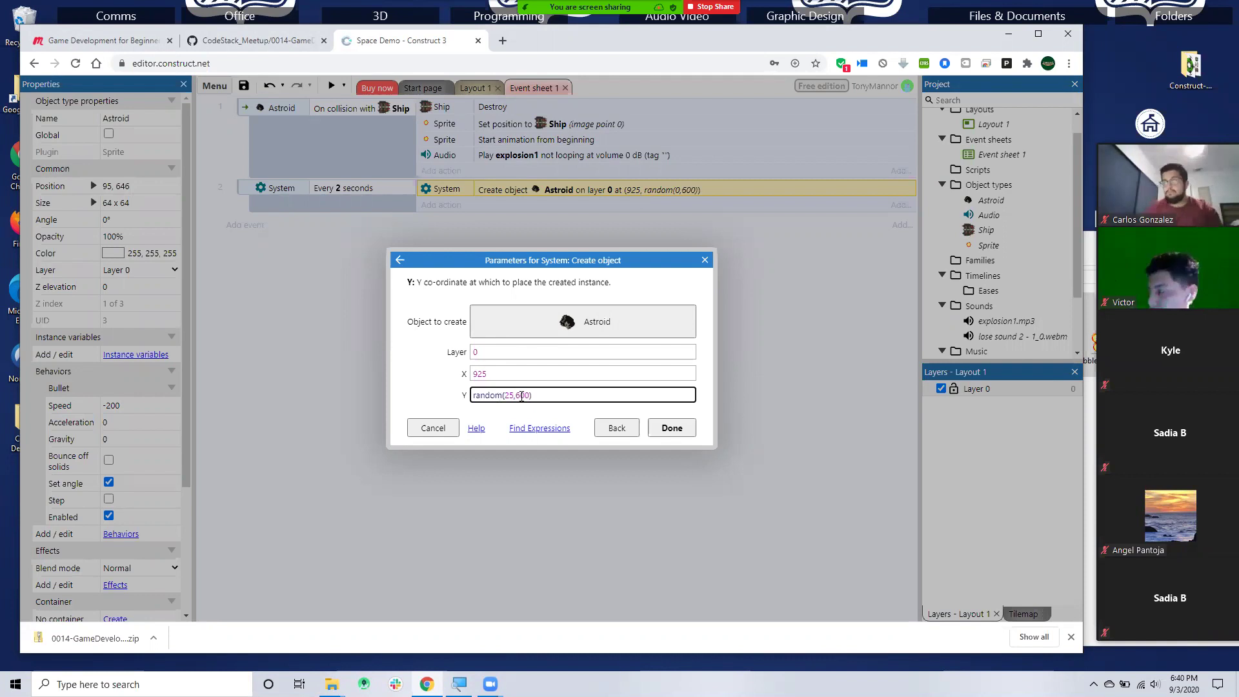
pyautogui.moveTo(516, 395); pyautogui.dragTo(529, 395)
pyautogui.write('57')
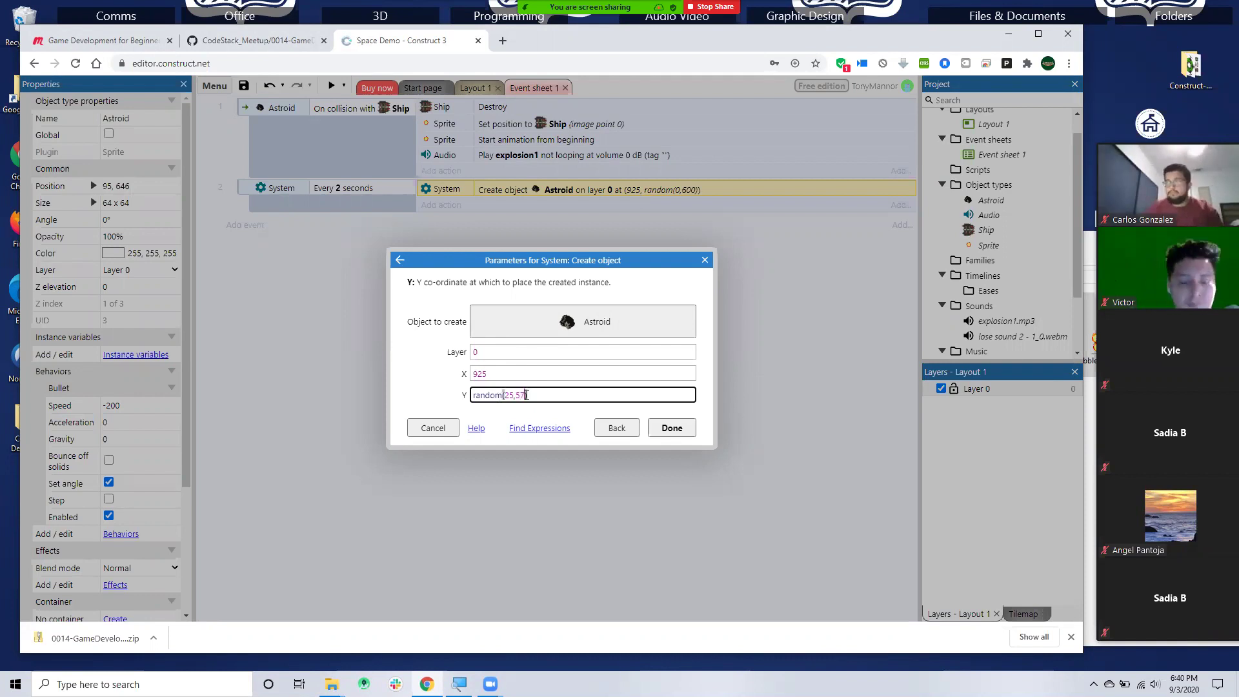
pyautogui.write('5')
pyautogui.click(667, 430)
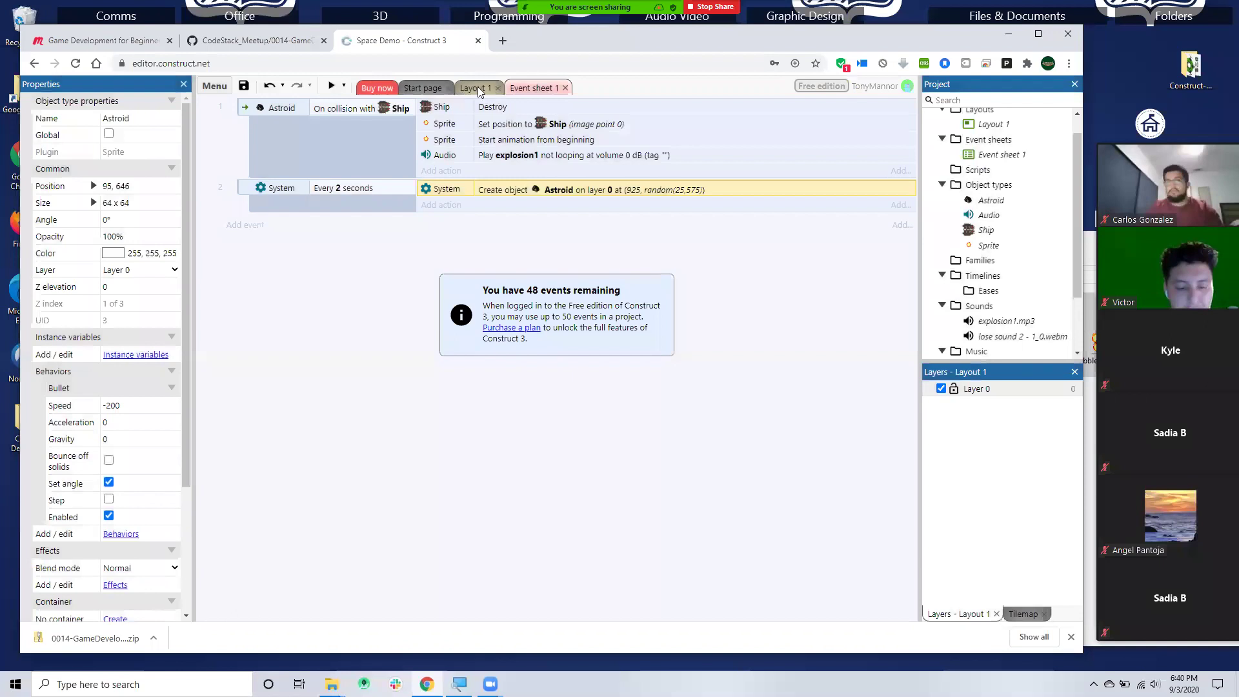
# - Preview the game, fly the ship downward while asteroids spawn, and close the preview
pyautogui.click(332, 86)
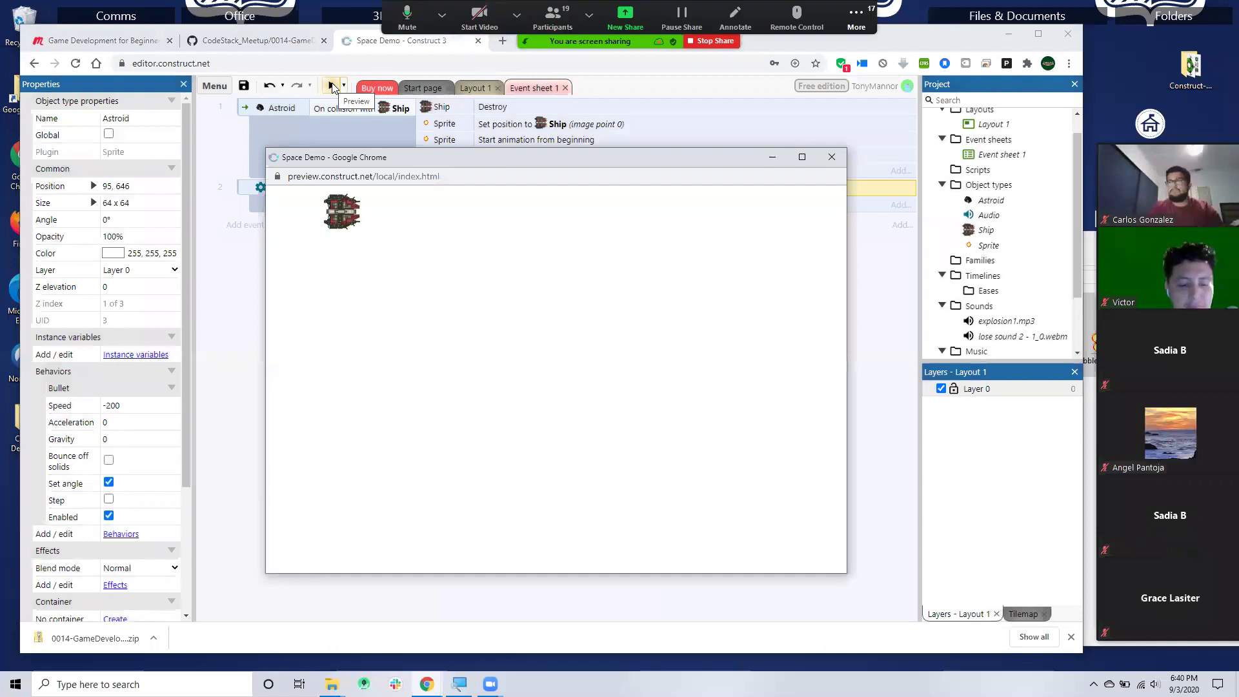
pyautogui.press('Down')
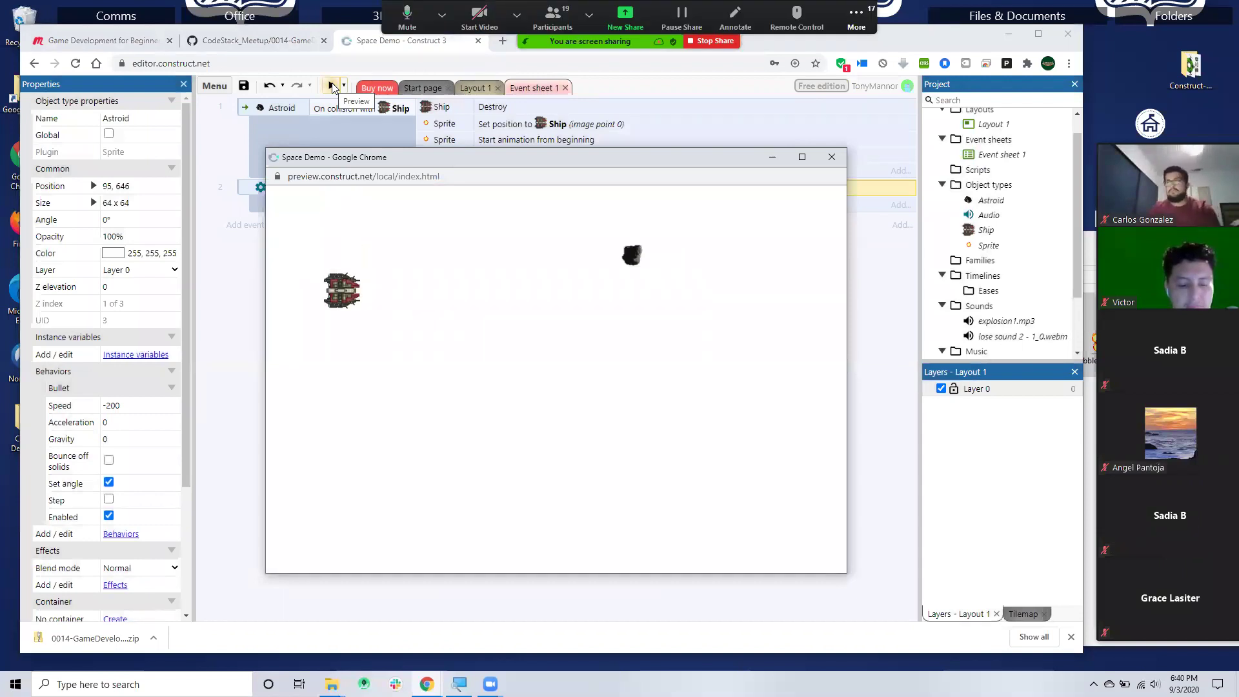
pyautogui.click(831, 158)
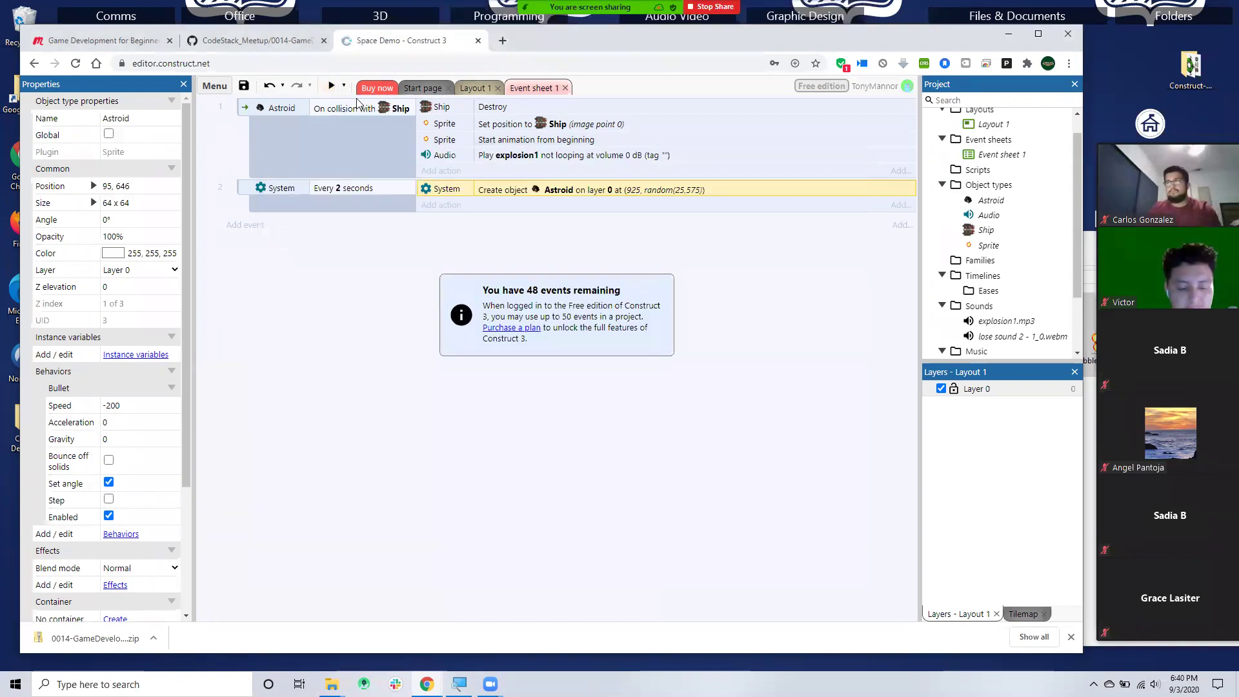
# - Select the ship in Layout 1 and review its behavior and sprite properties
pyautogui.click(474, 88)
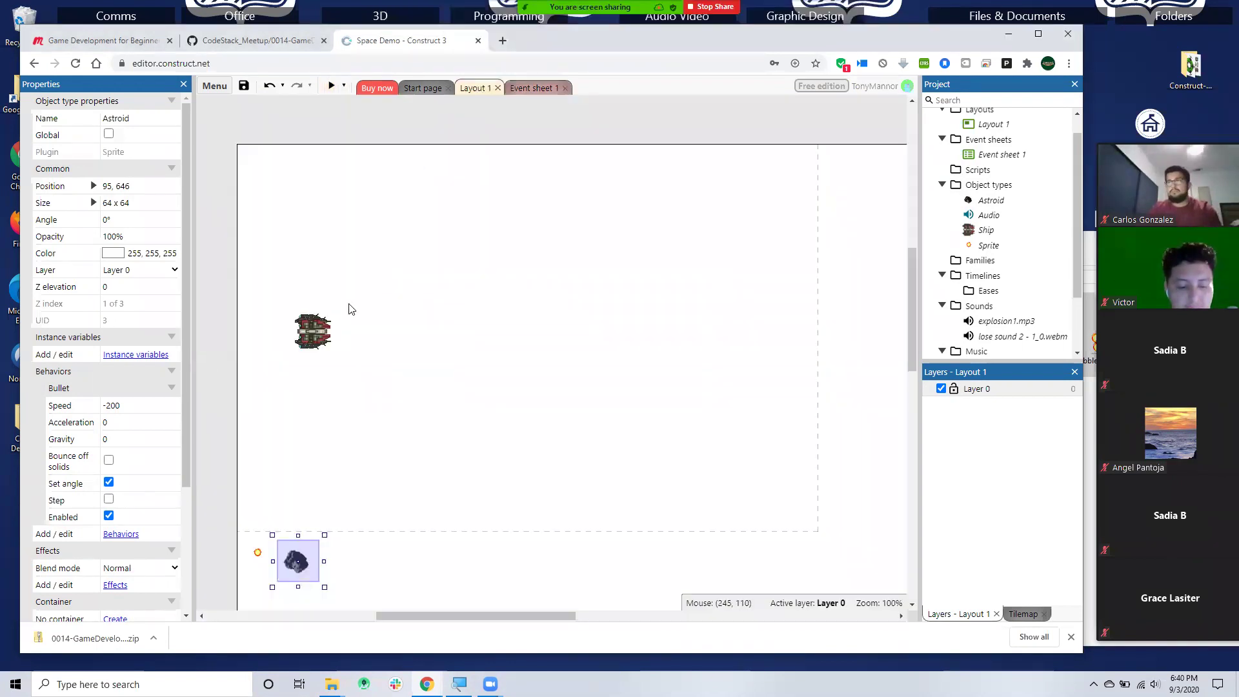
pyautogui.click(310, 337)
pyautogui.scroll(-3, 126, 436)
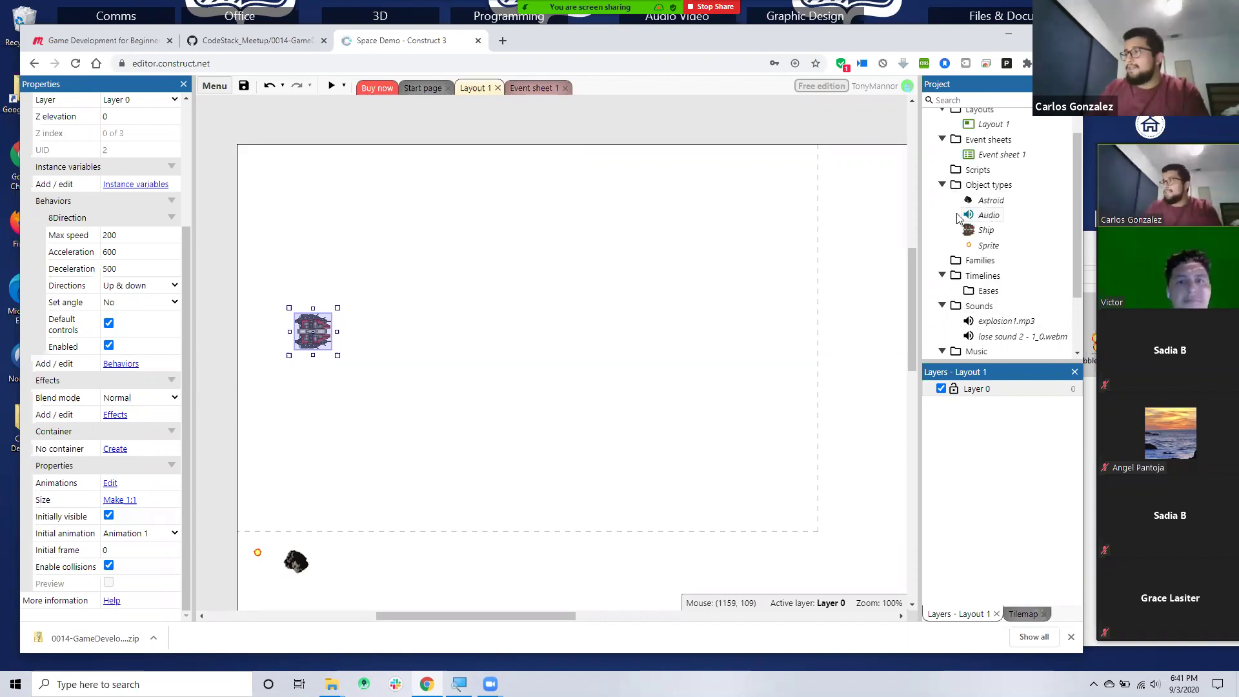
# - Browse the plugin categories available for creating a new object type, without inserting anything
pyautogui.doubleClick(742, 230)
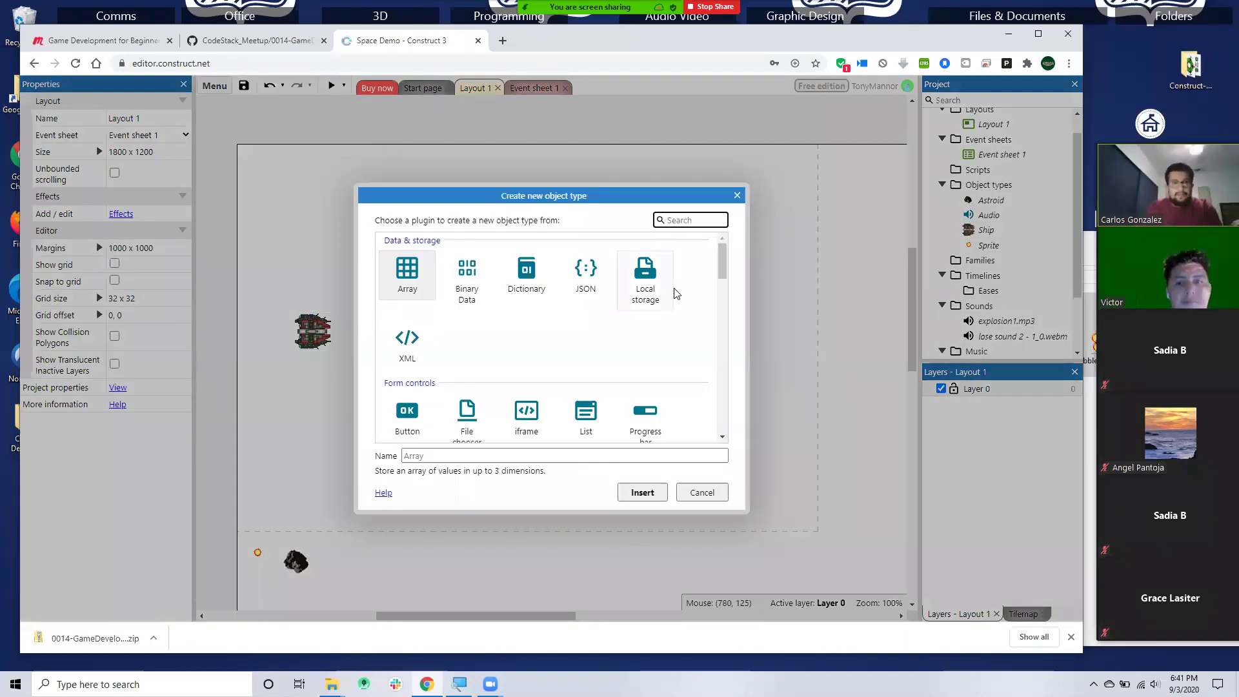
pyautogui.scroll(-4, 676, 294)
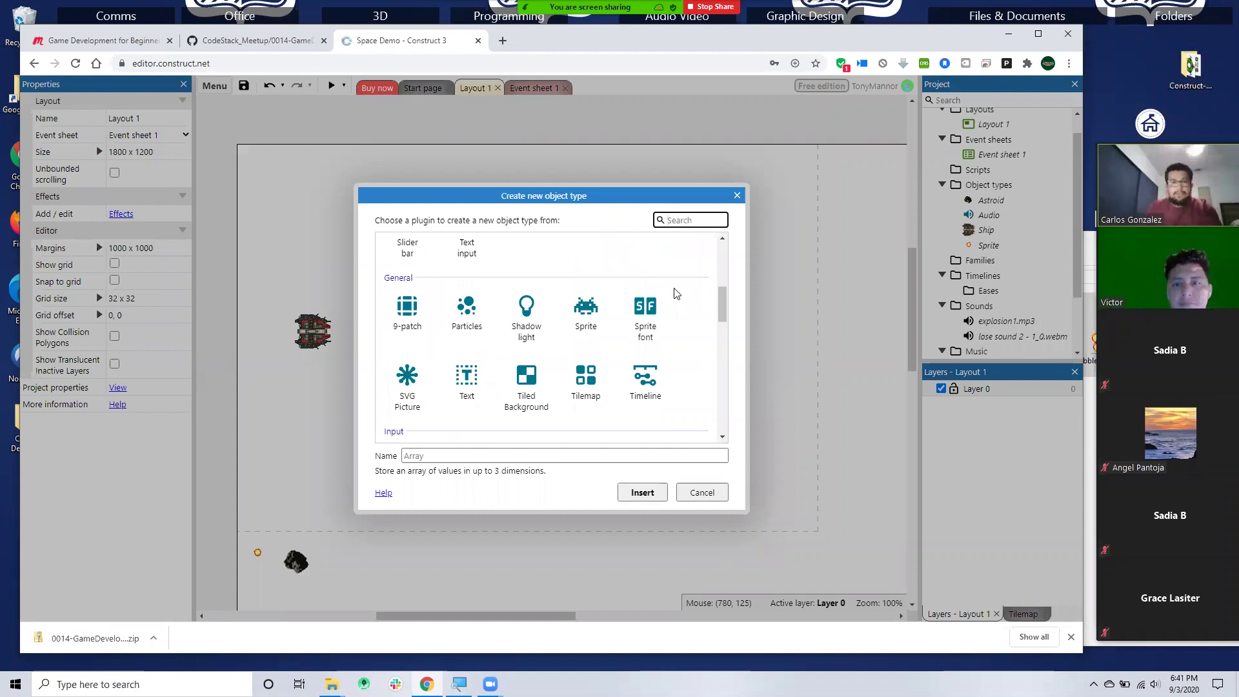
pyautogui.scroll(-8, 675, 294)
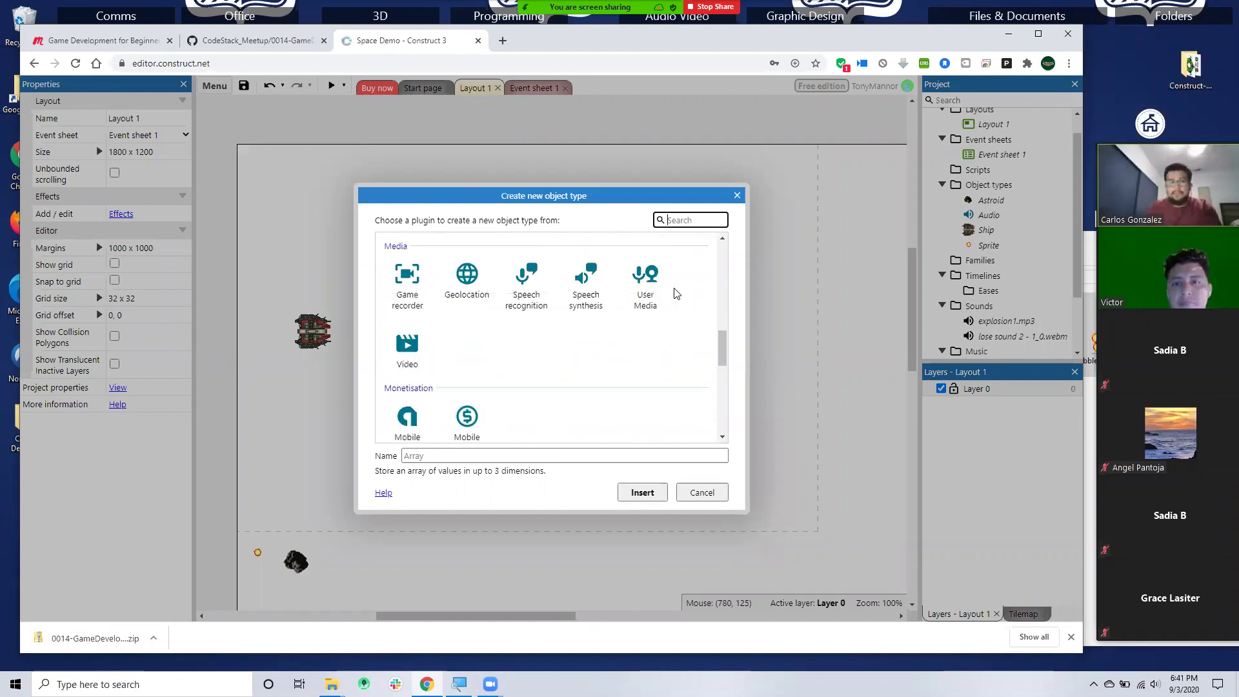
pyautogui.scroll(-3, 675, 294)
pyautogui.scroll(5, 675, 293)
pyautogui.scroll(9, 675, 293)
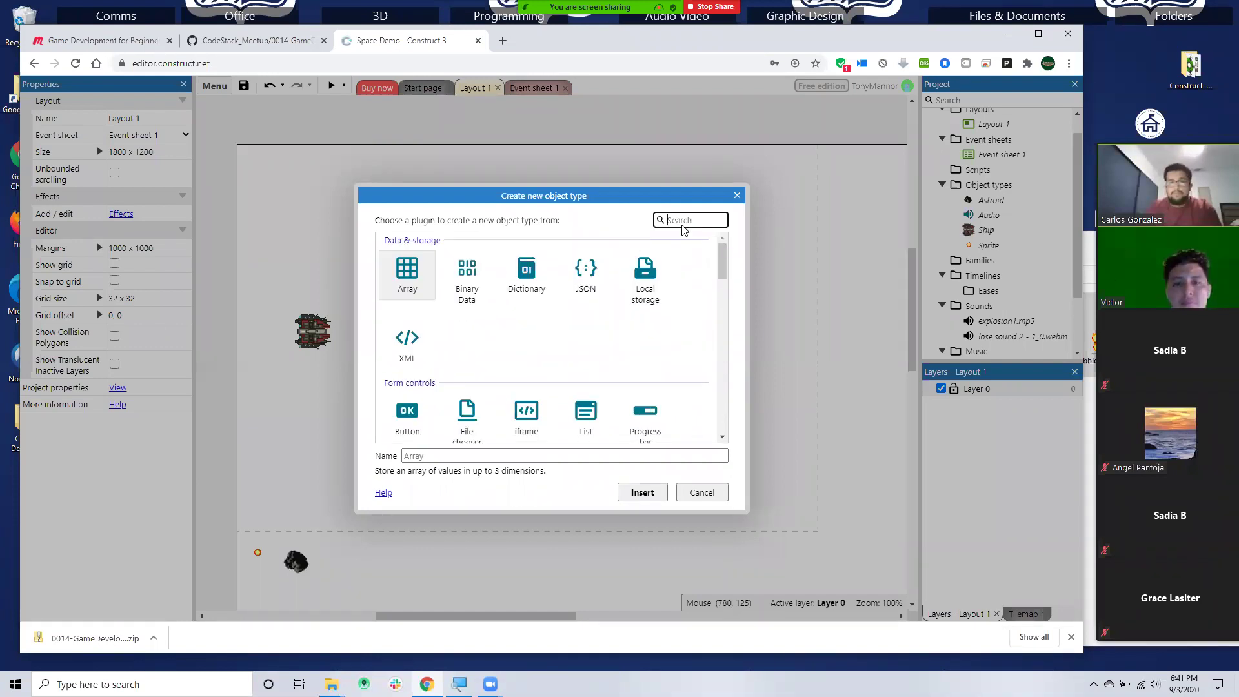
pyautogui.scroll(-7, 671, 258)
pyautogui.scroll(-4, 562, 288)
pyautogui.scroll(1, 630, 354)
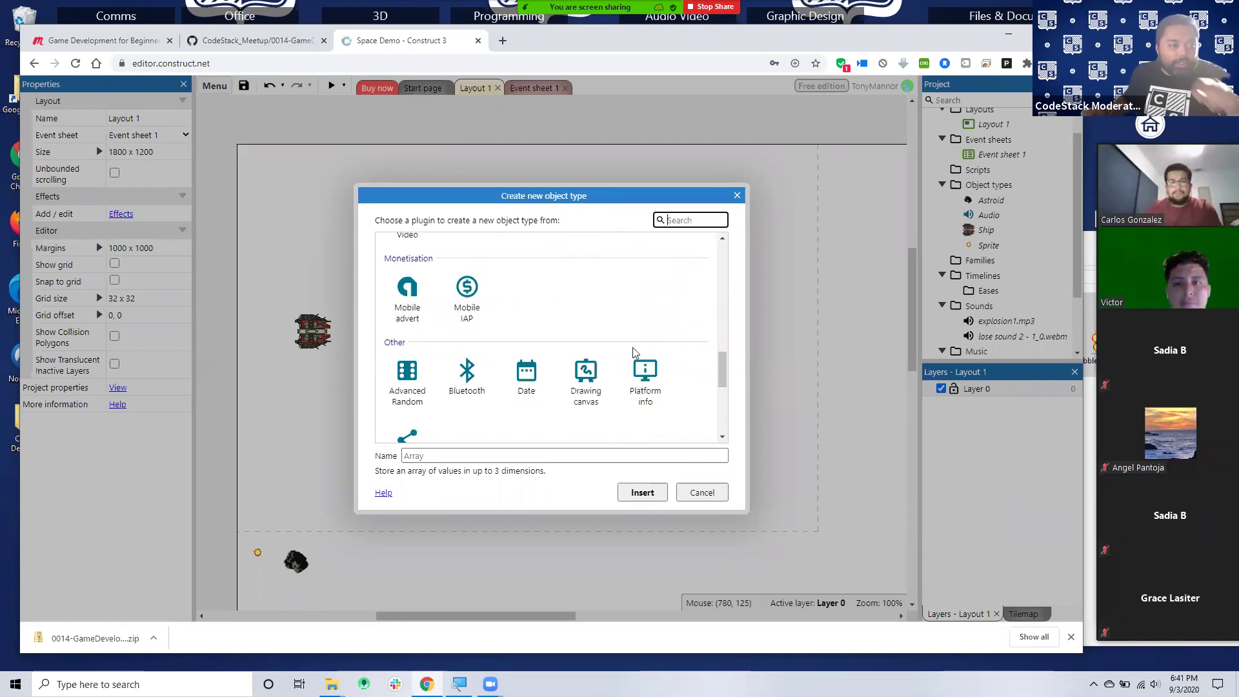
pyautogui.click(703, 495)
# - Look through the new object type plugins again and search them for "aud", leaving without inserting one
pyautogui.doubleClick(718, 256)
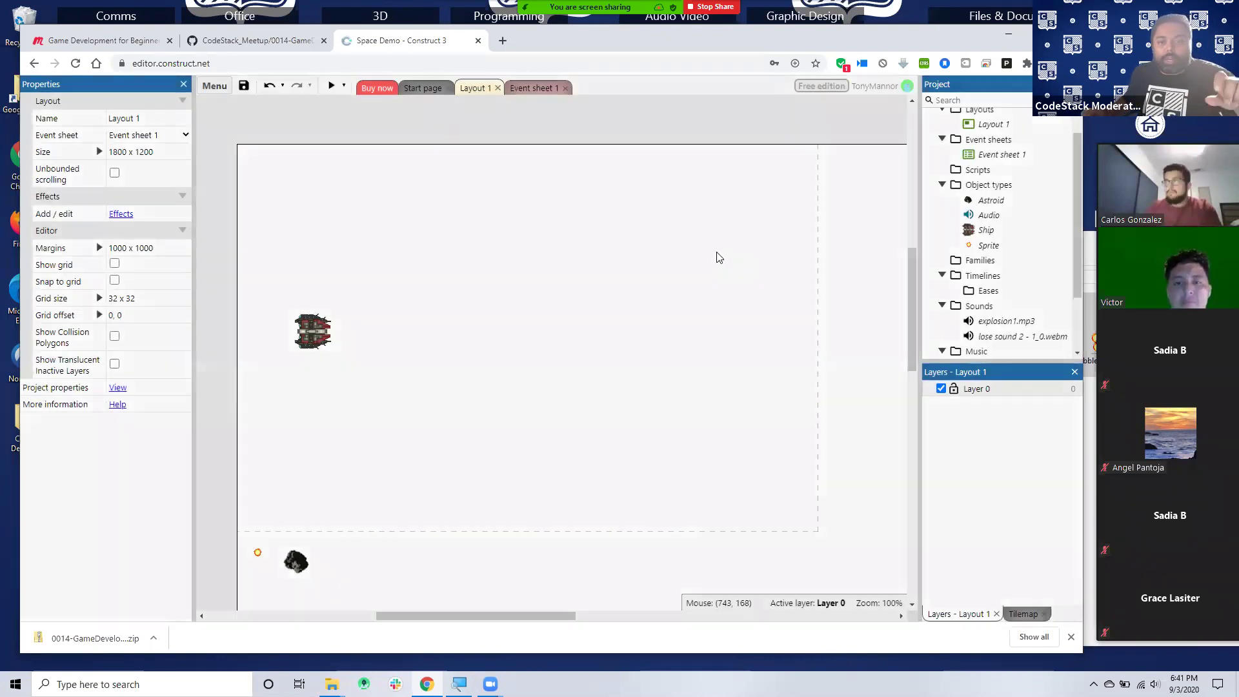
pyautogui.scroll(-4, 573, 312)
pyautogui.scroll(-3, 574, 313)
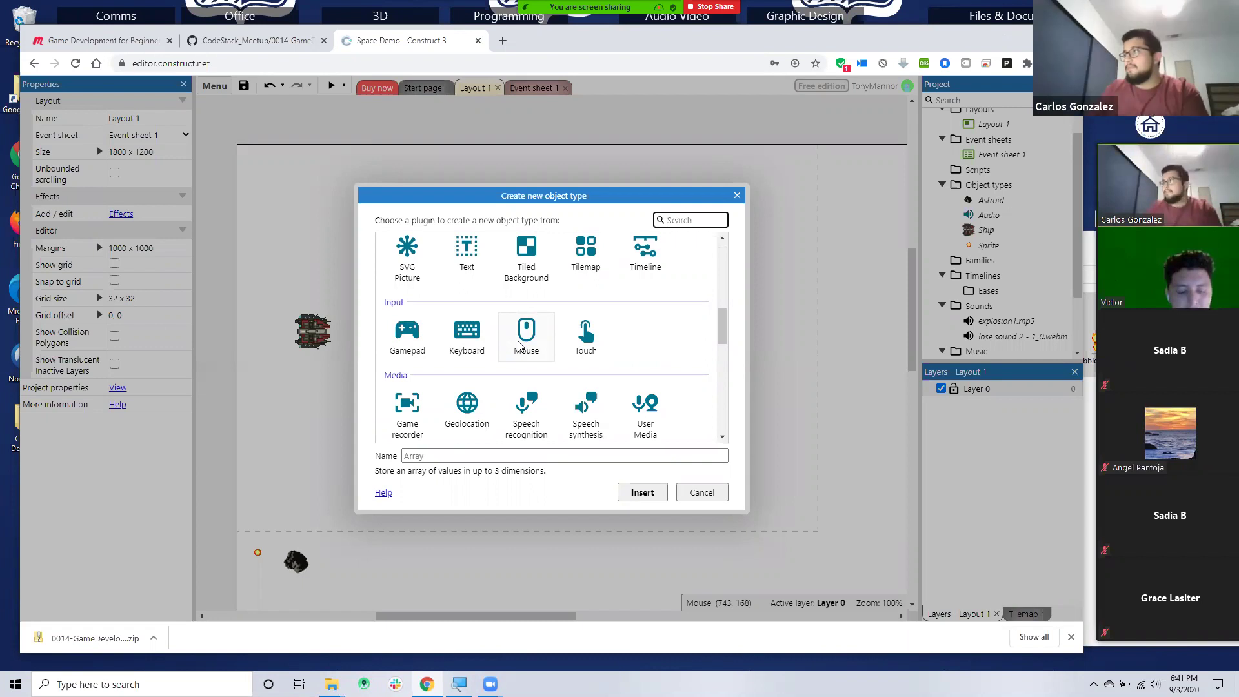
pyautogui.scroll(2, 519, 347)
pyautogui.scroll(-5, 520, 347)
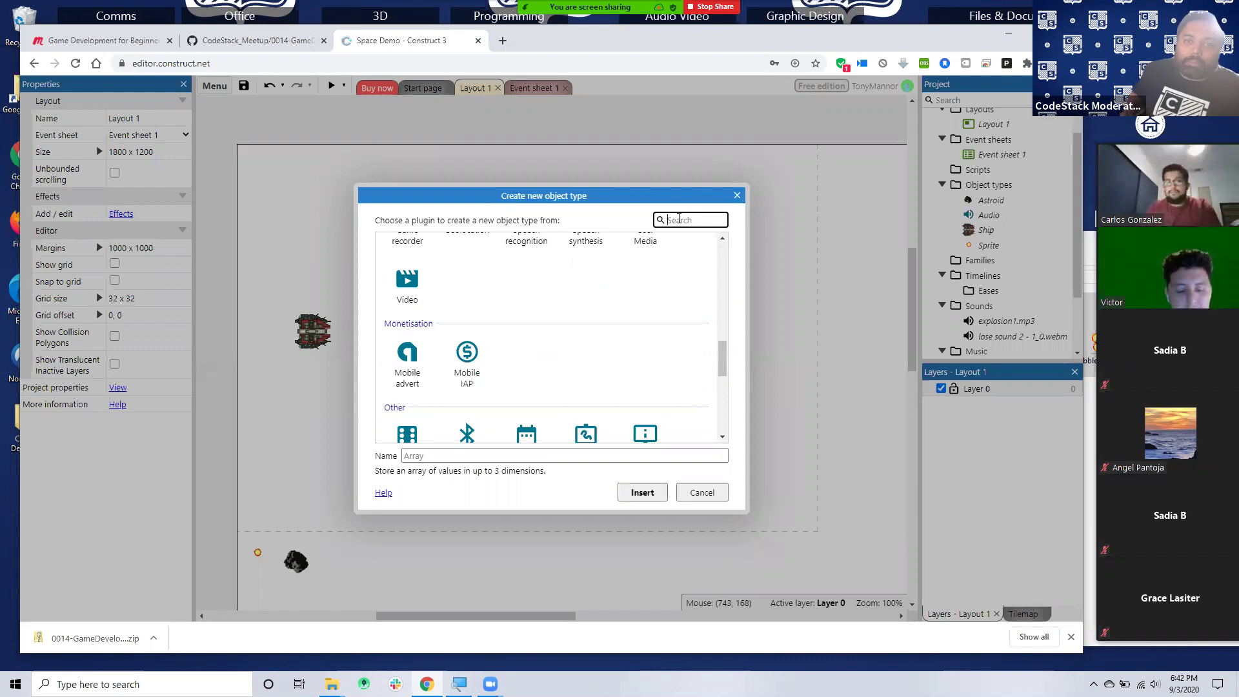
pyautogui.write('aud')
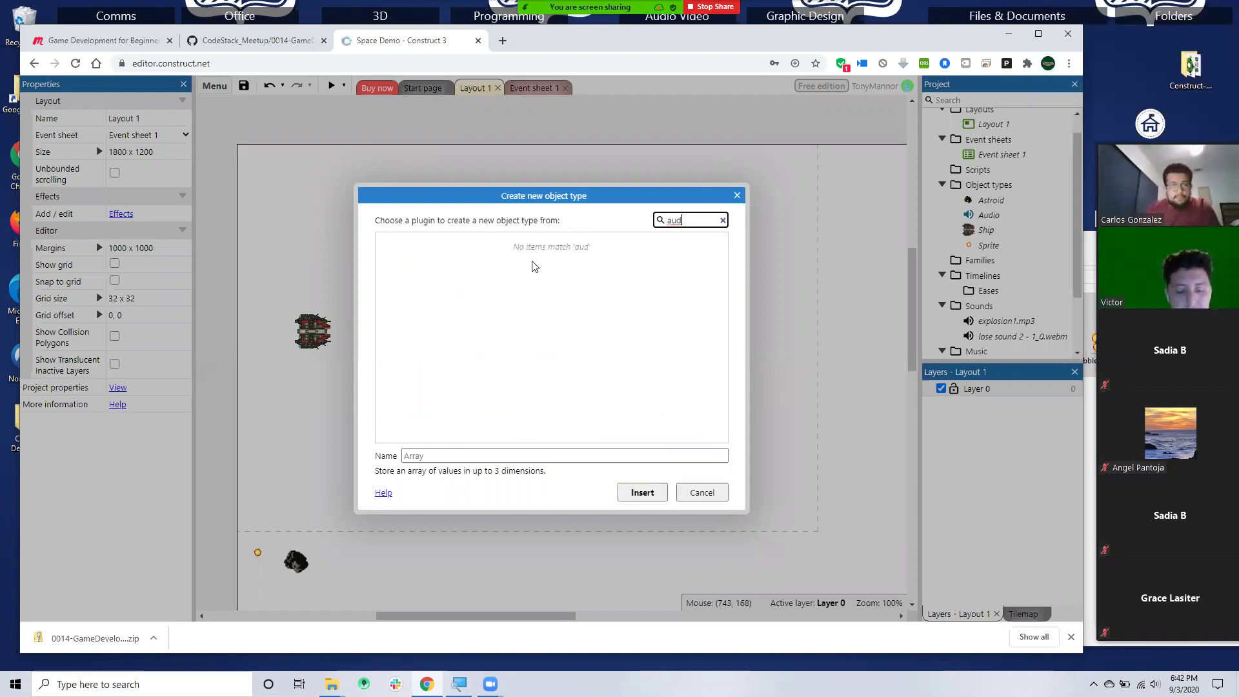
pyautogui.click(702, 494)
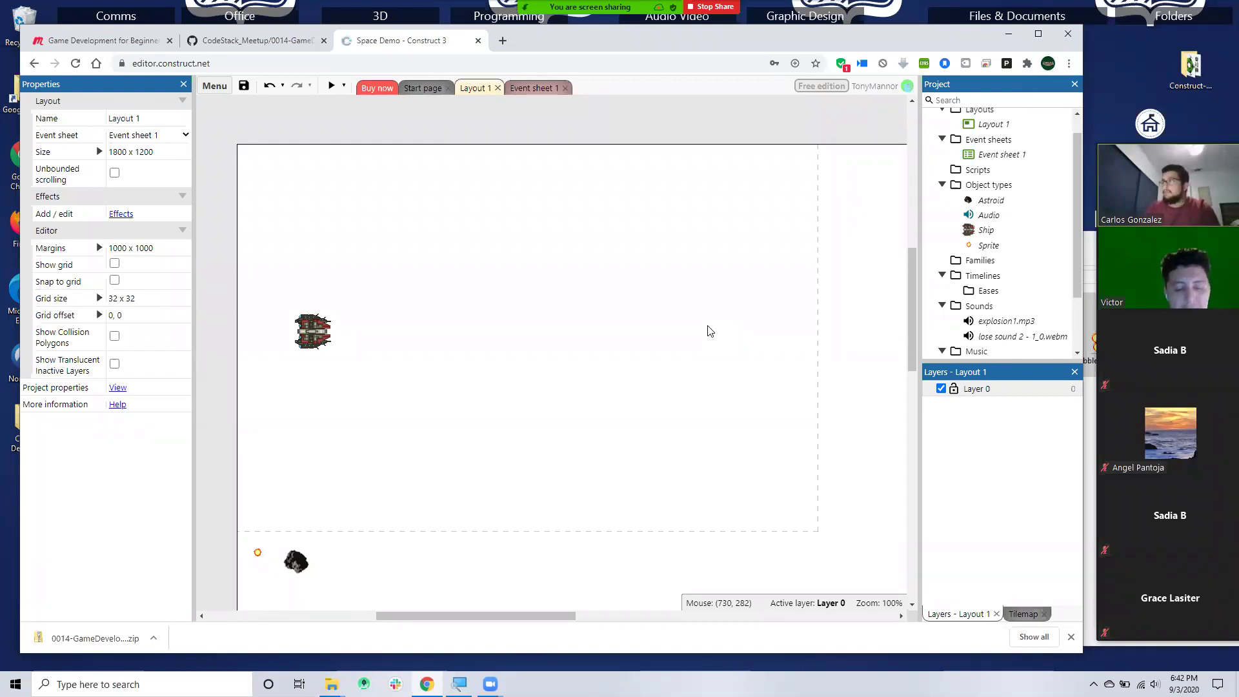
# - Check which objects can provide a new action for the Astroid and Ship collision event, without adding one
pyautogui.click(524, 88)
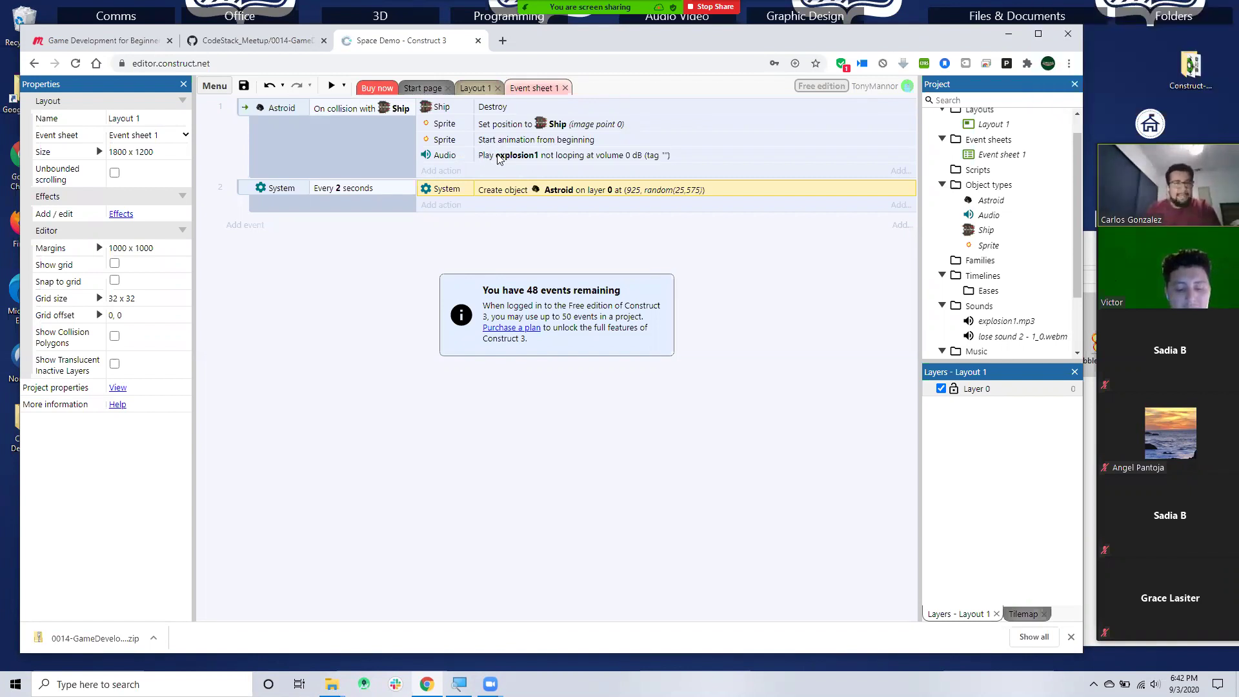
pyautogui.click(445, 171)
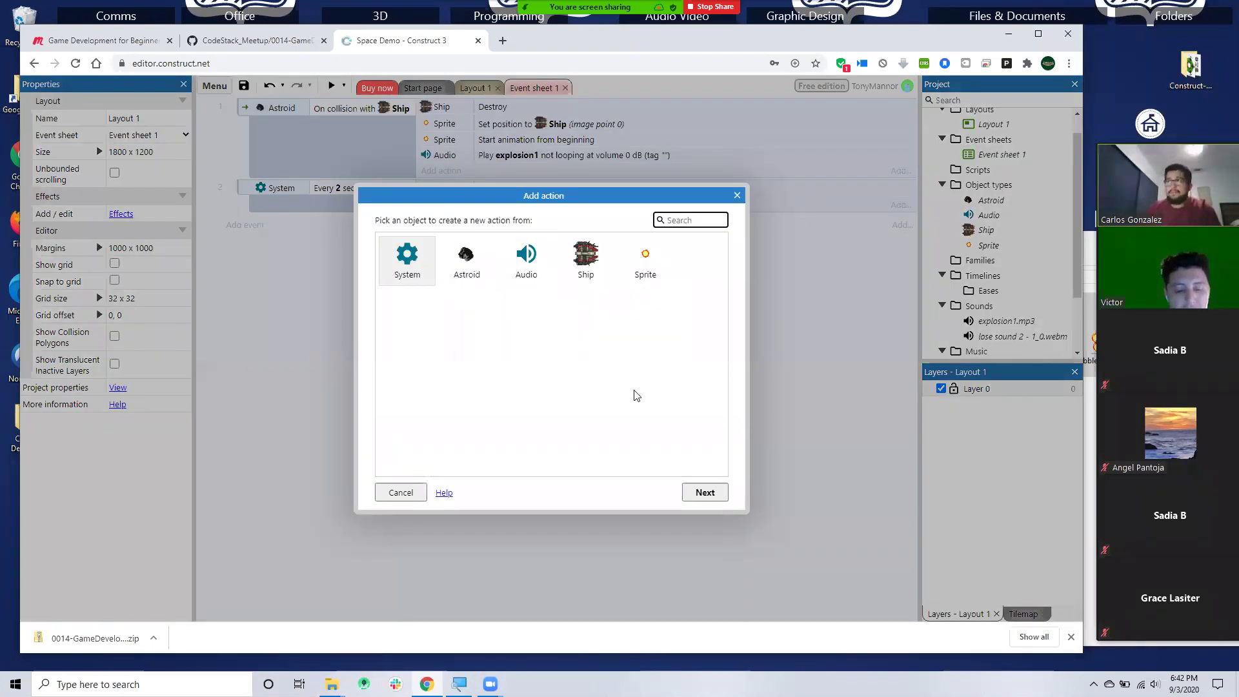
pyautogui.click(401, 492)
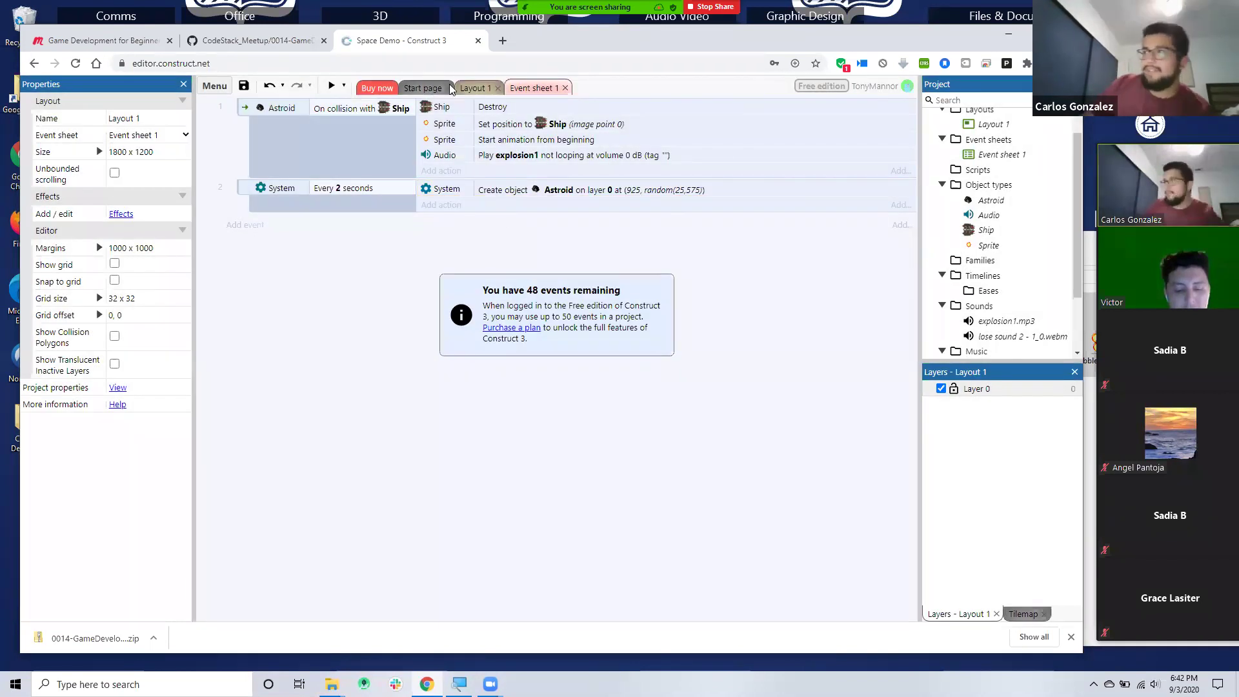
# - Add the Bound to layout behavior to the ship in Layout 1
pyautogui.click(471, 89)
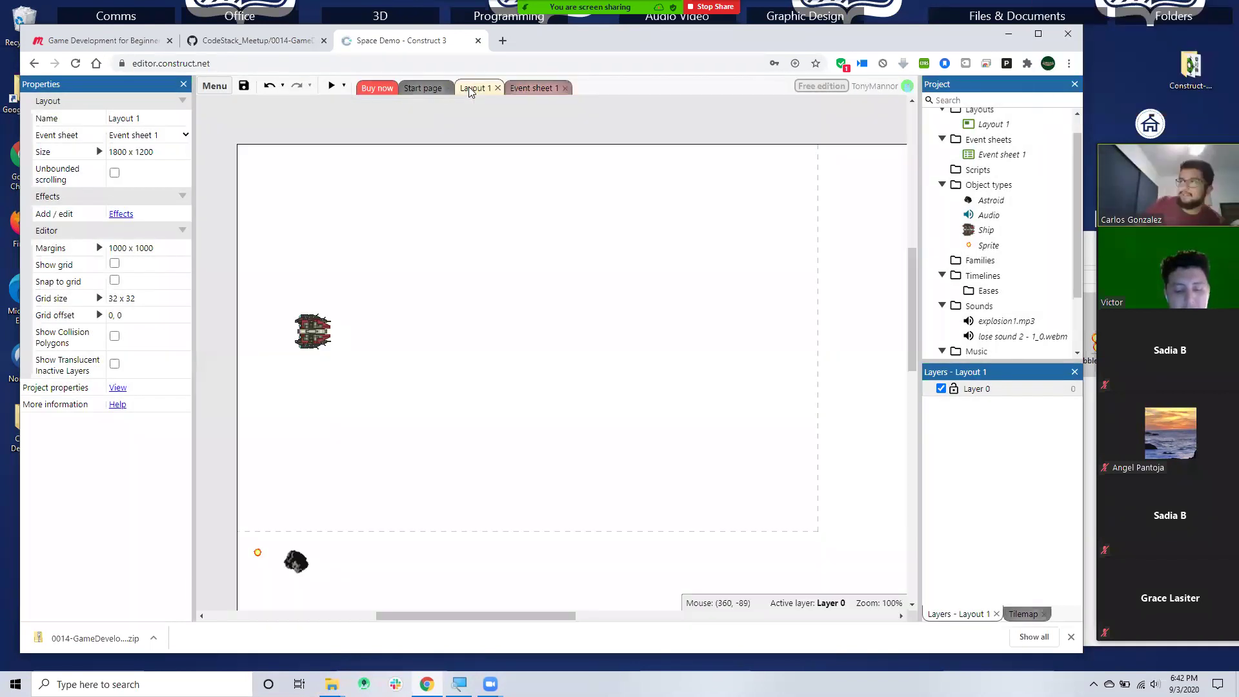
pyautogui.click(315, 339)
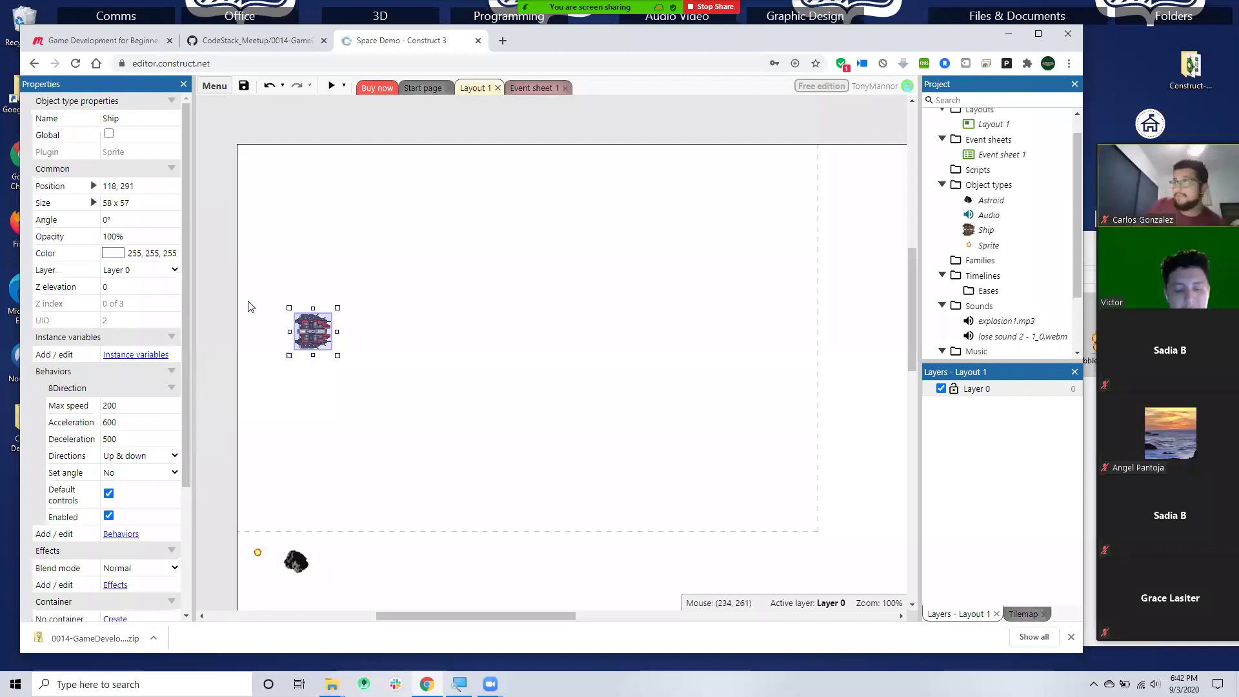
pyautogui.scroll(-3, 129, 342)
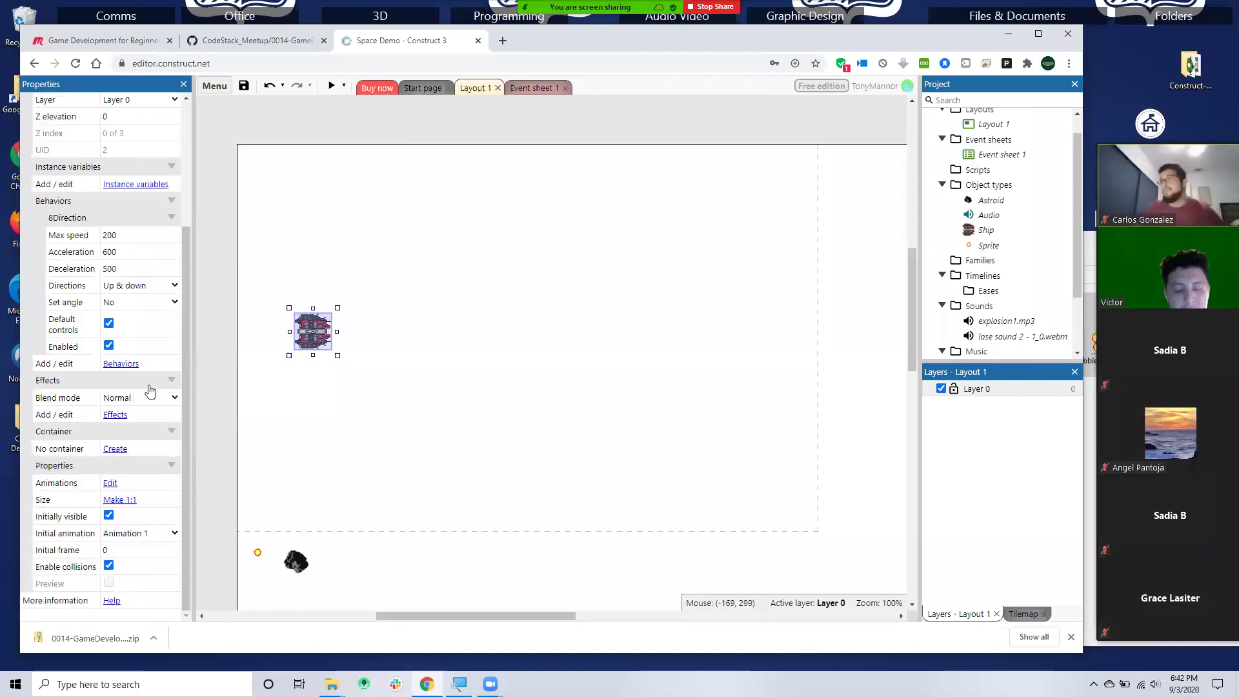
pyautogui.click(120, 363)
pyautogui.click(538, 332)
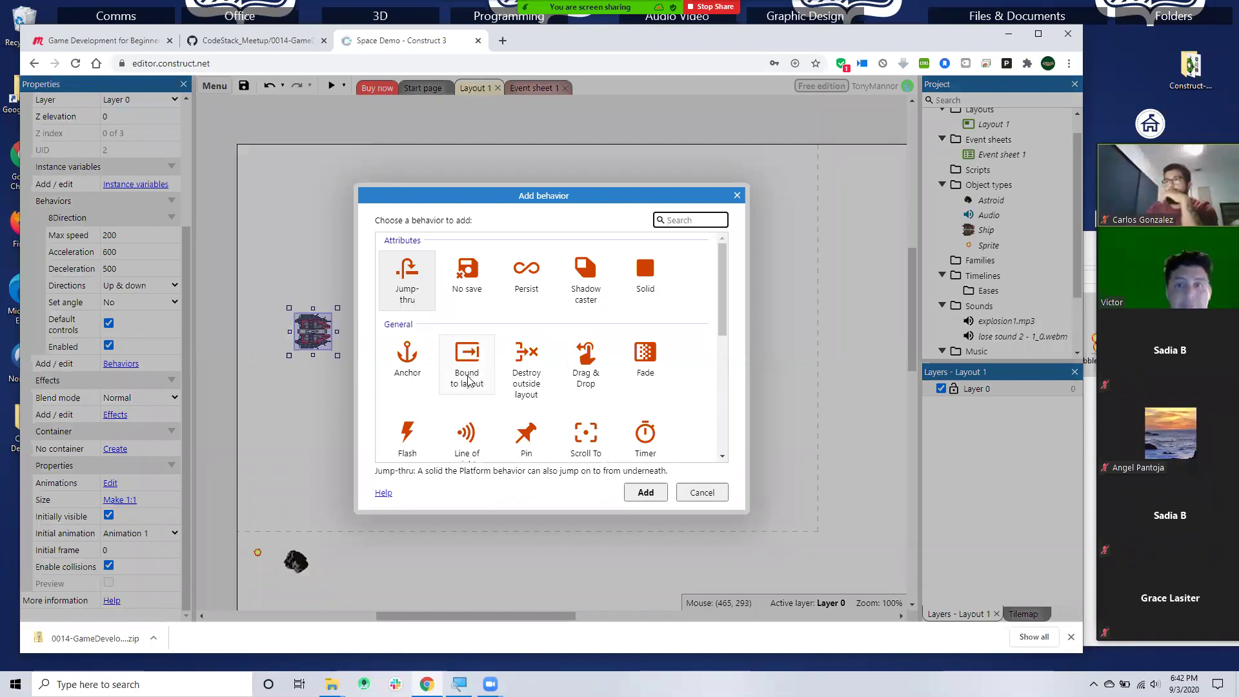
pyautogui.click(467, 361)
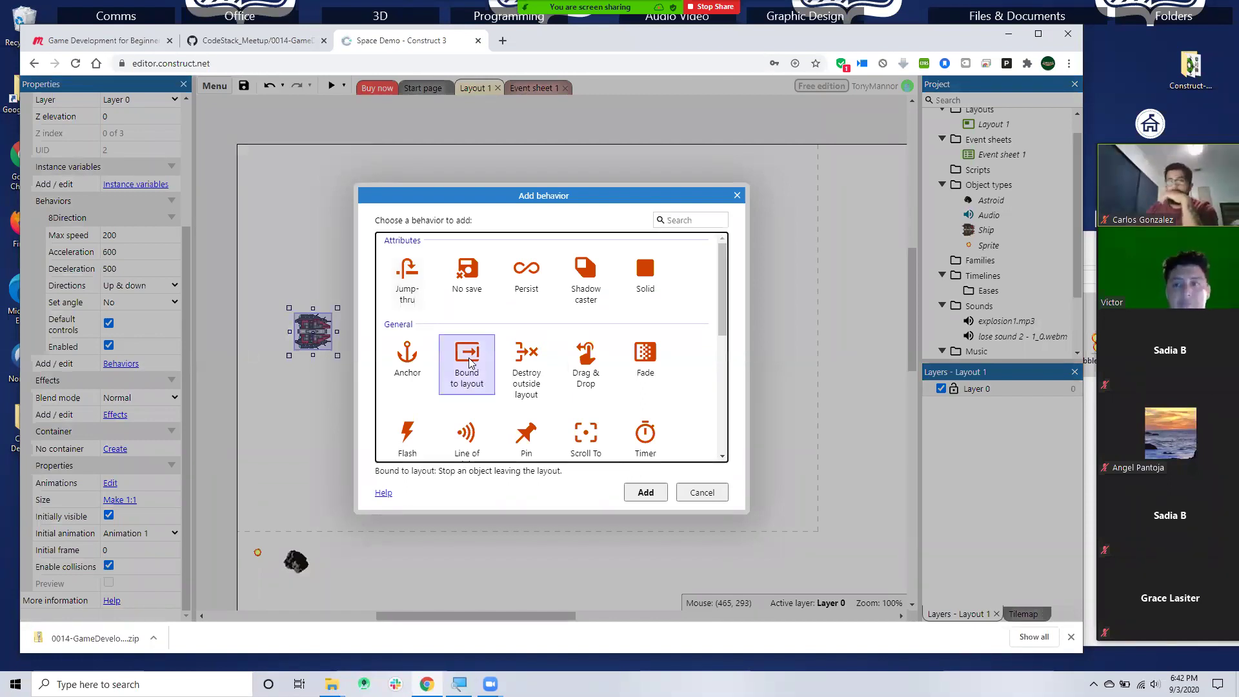
pyautogui.click(644, 493)
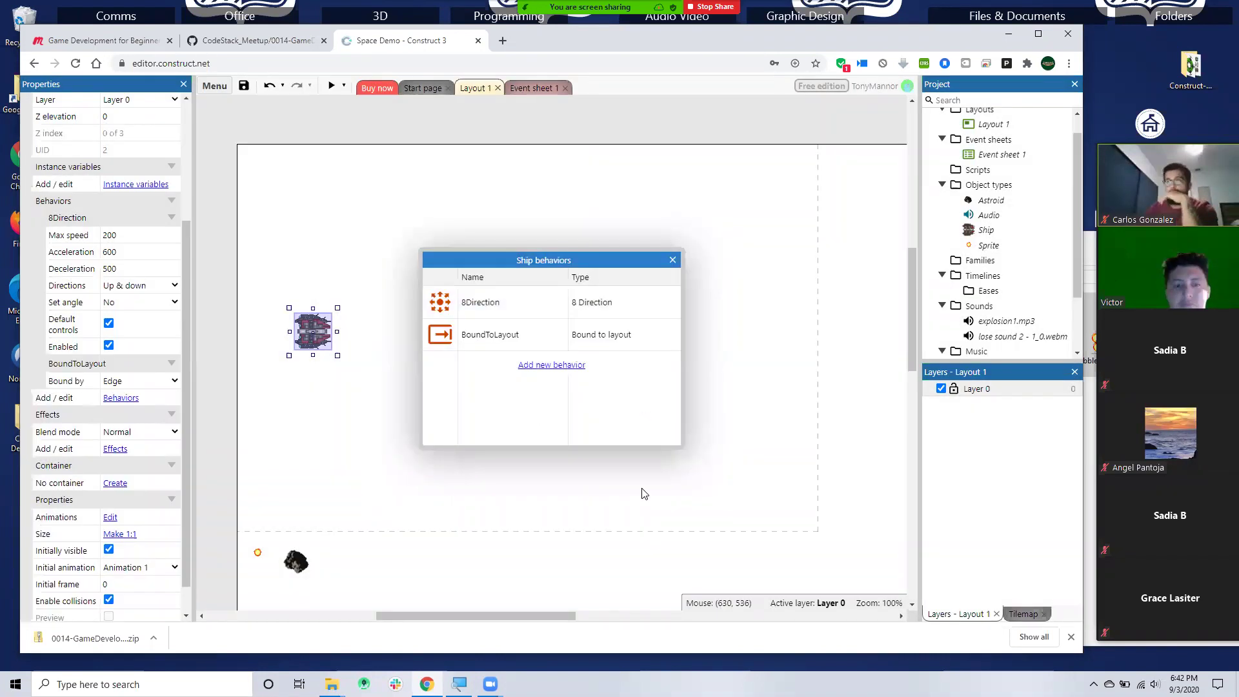
pyautogui.click(673, 261)
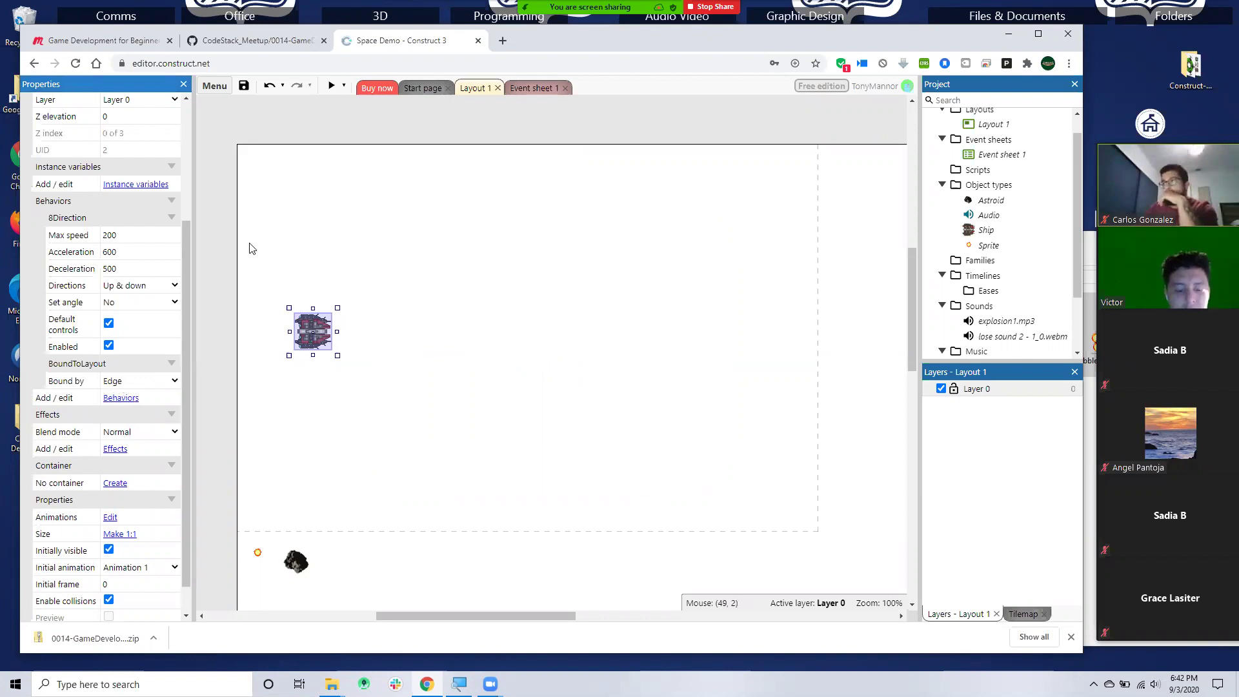
# - Preview the game and fly the ship up and down to test whether it stays within the layout
pyautogui.click(331, 85)
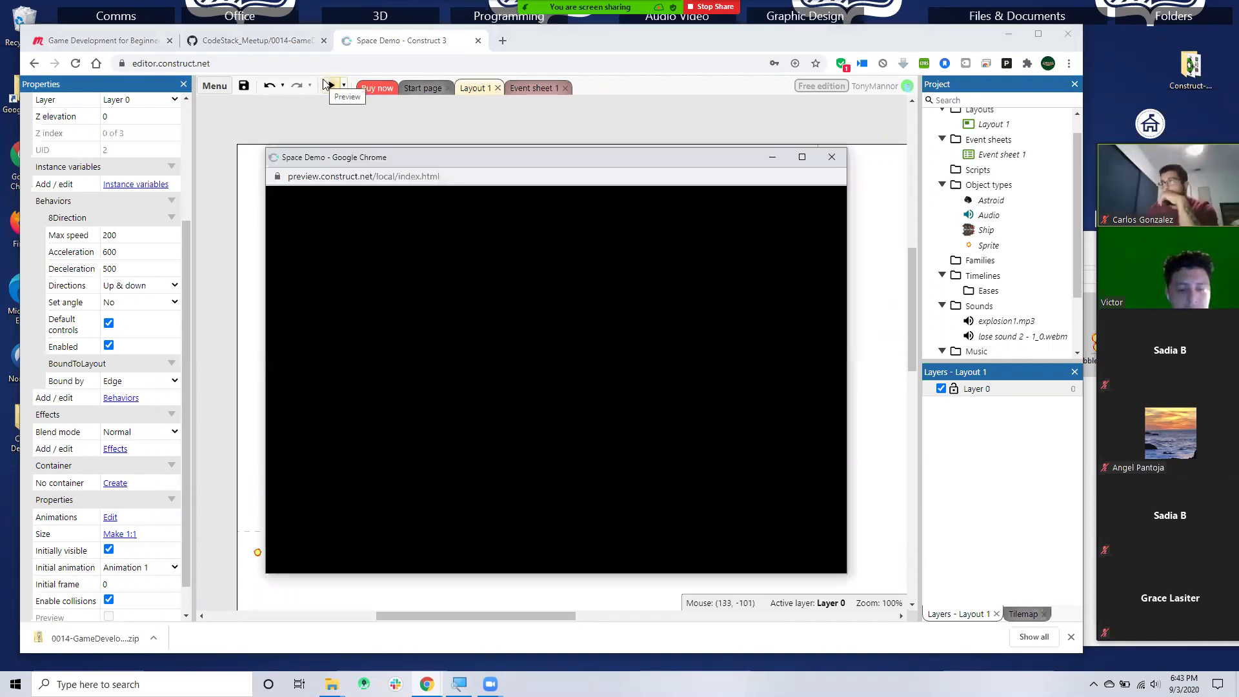
pyautogui.press('Up')
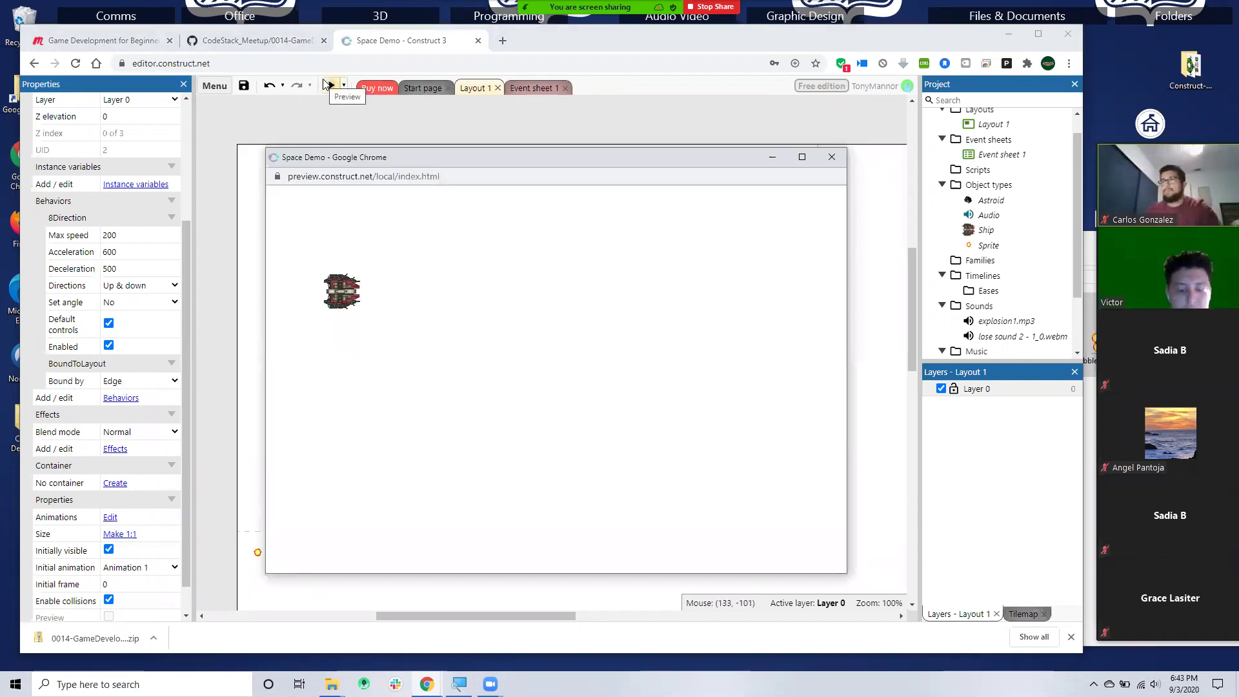
pyautogui.press('Down')
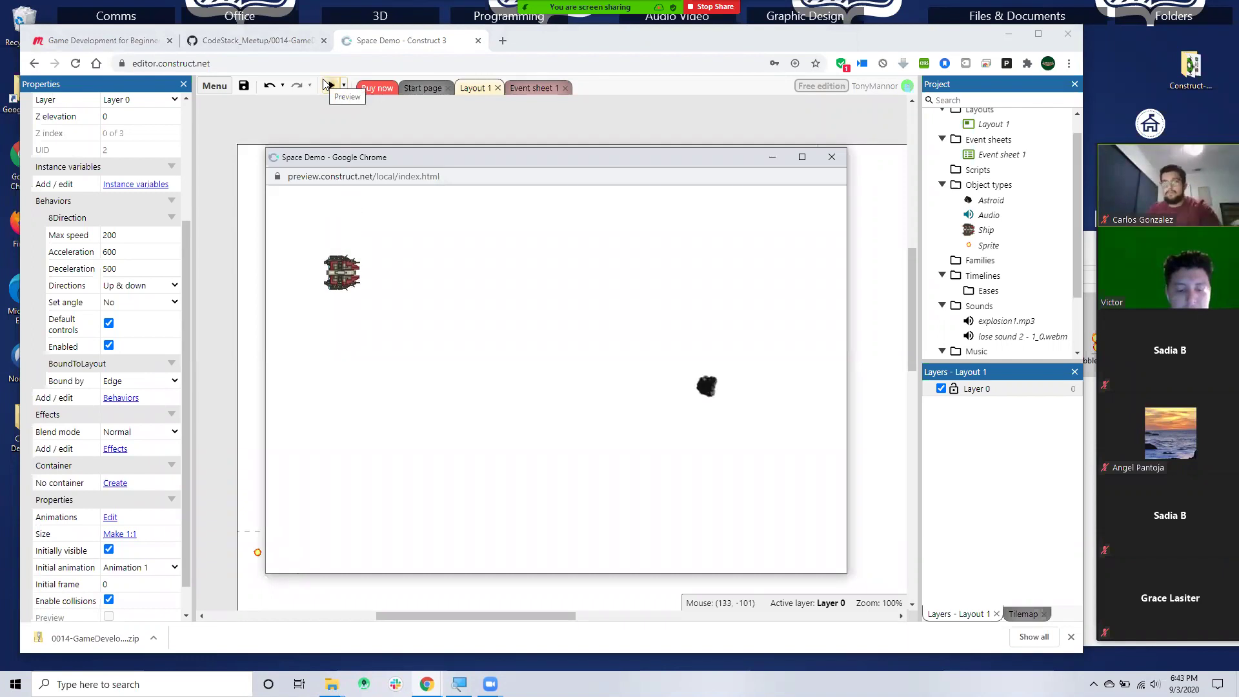
pyautogui.press('Down')
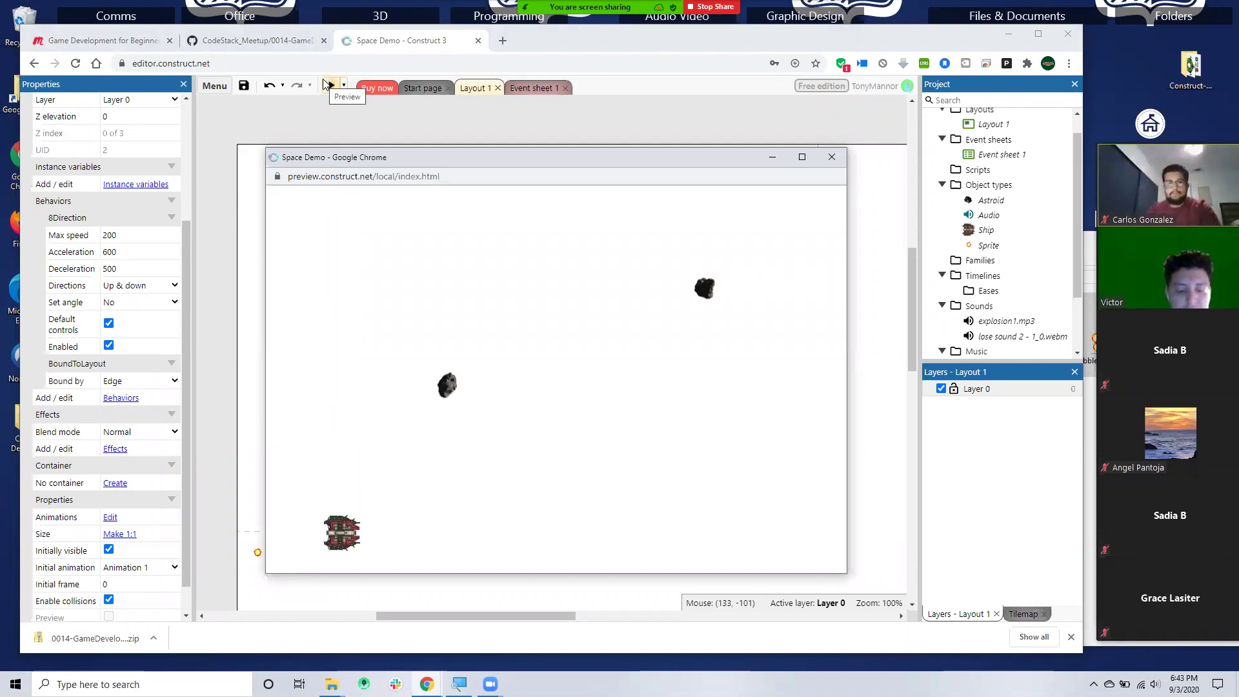
pyautogui.press('Up')
pyautogui.press('Down')
pyautogui.press('Up')
pyautogui.press('Up')
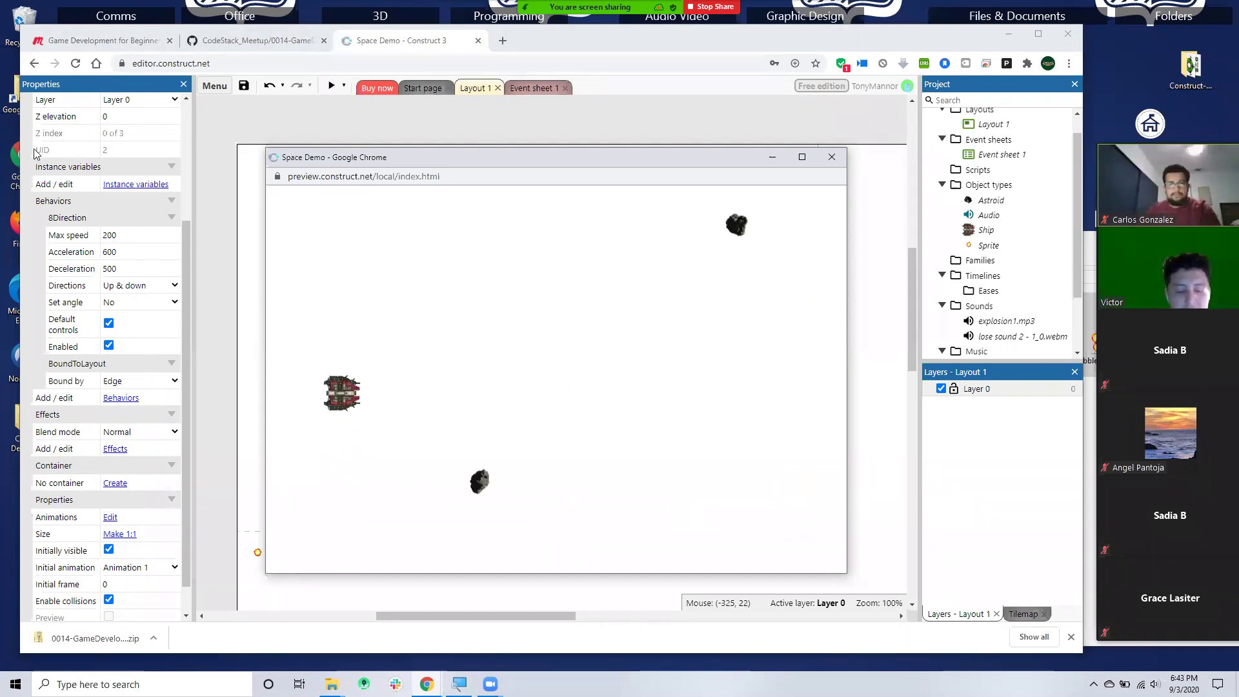
# - Check the Bound by options of the ship's BoundToLayout behavior, keeping Edge, and deselect the ship
pyautogui.click(170, 383)
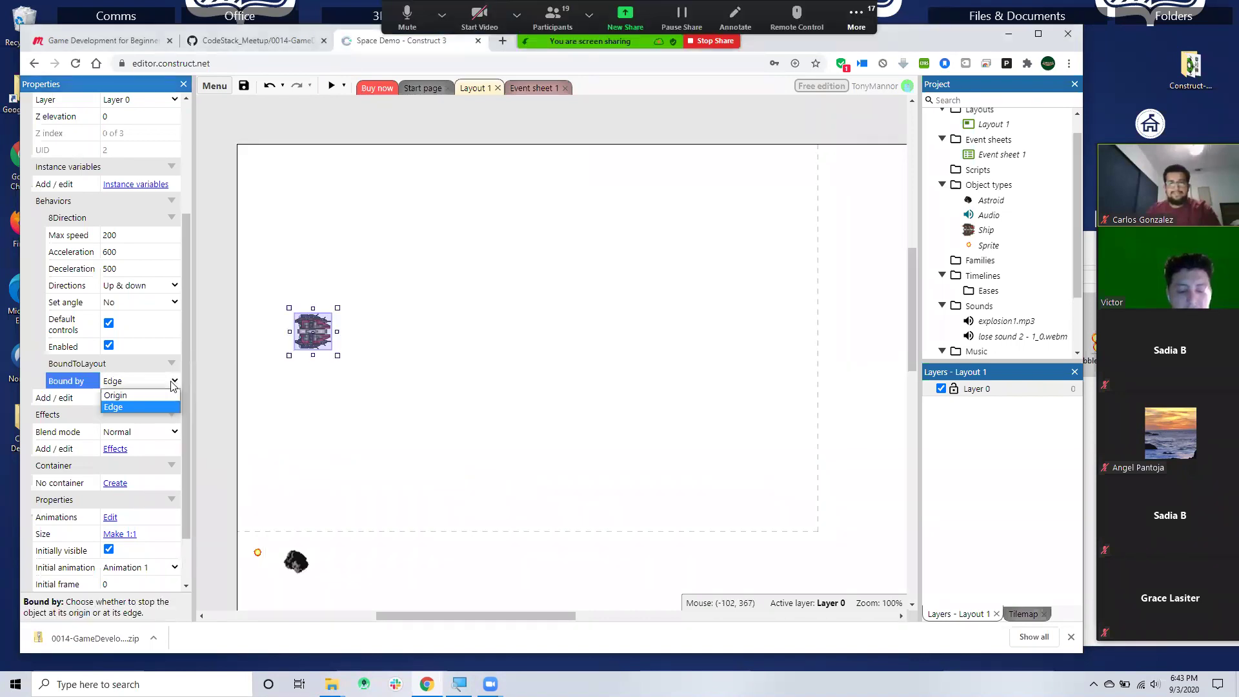
pyautogui.click(169, 406)
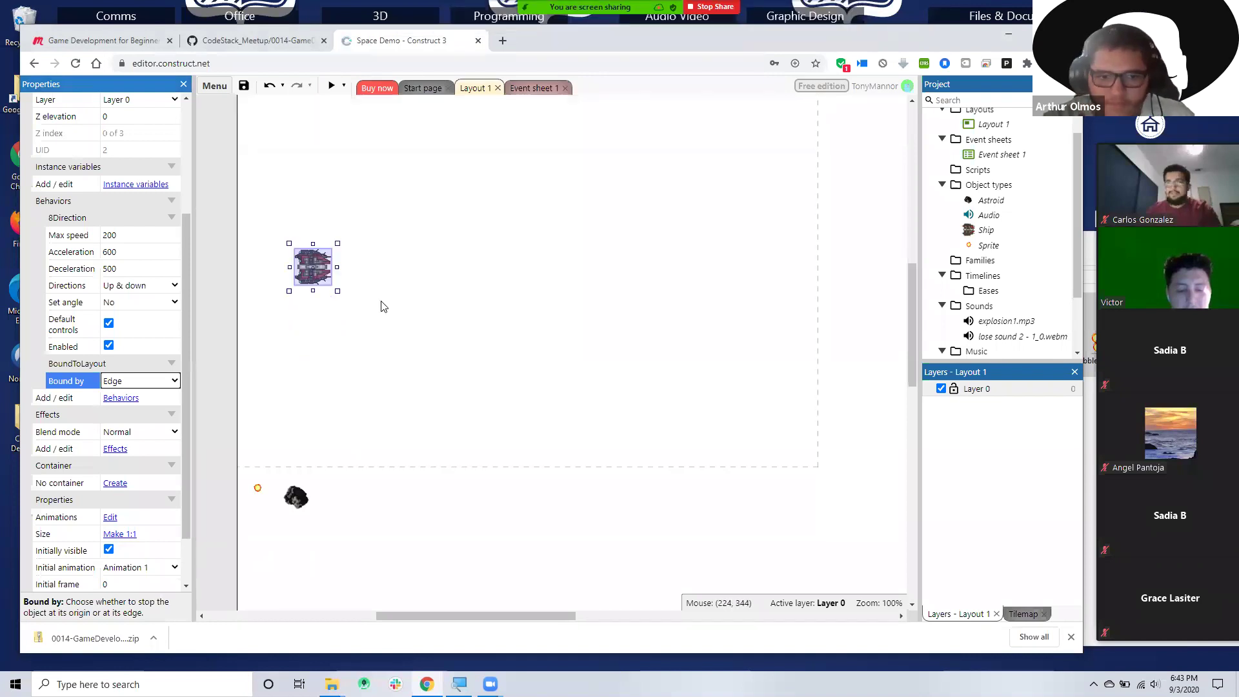
pyautogui.scroll(2, 387, 304)
pyautogui.scroll(-2, 400, 302)
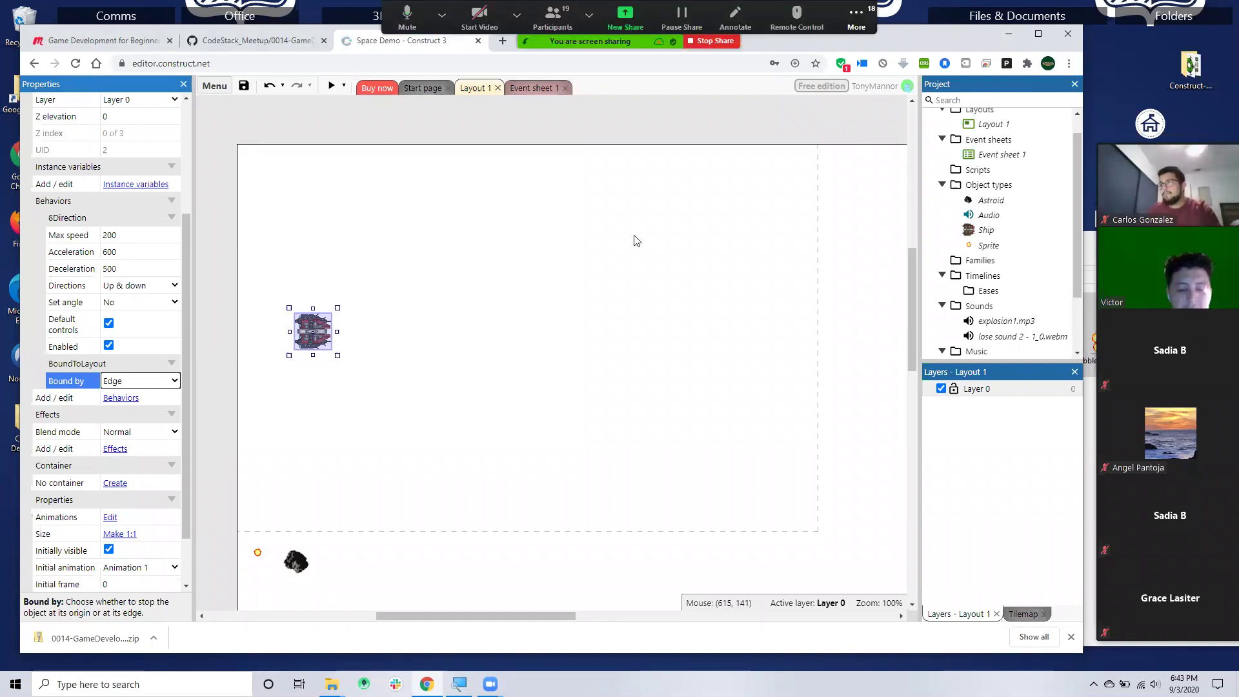
pyautogui.click(539, 229)
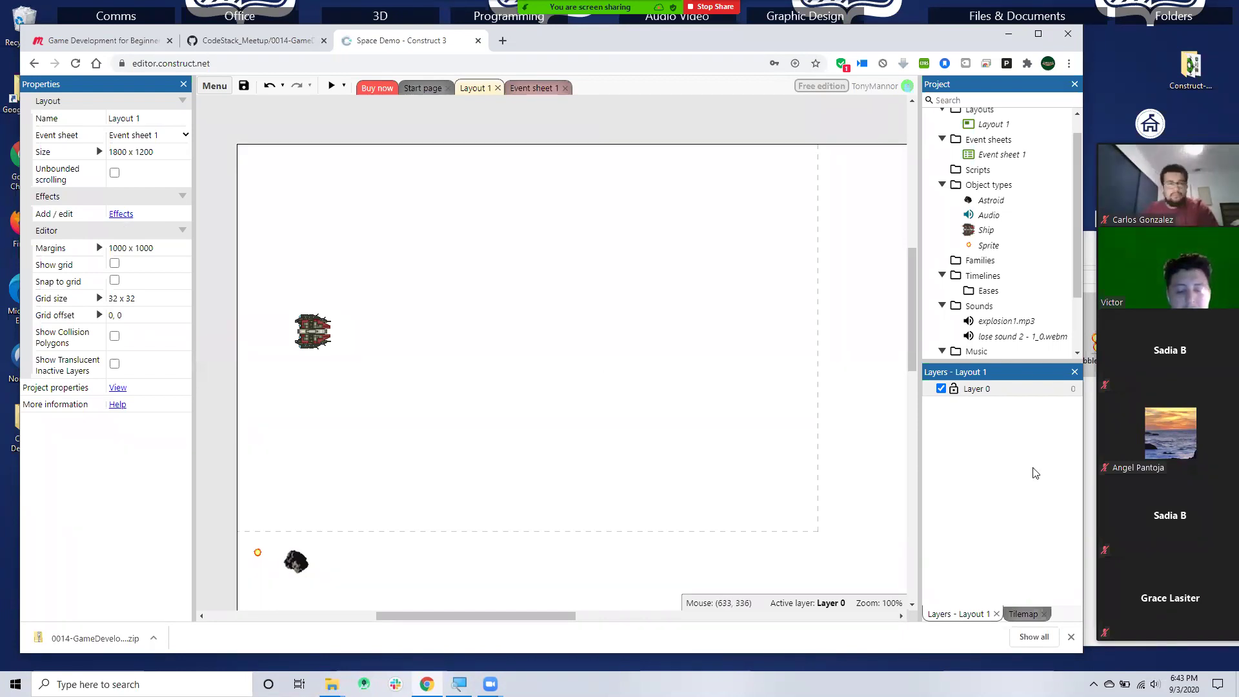
pyautogui.doubleClick(987, 390)
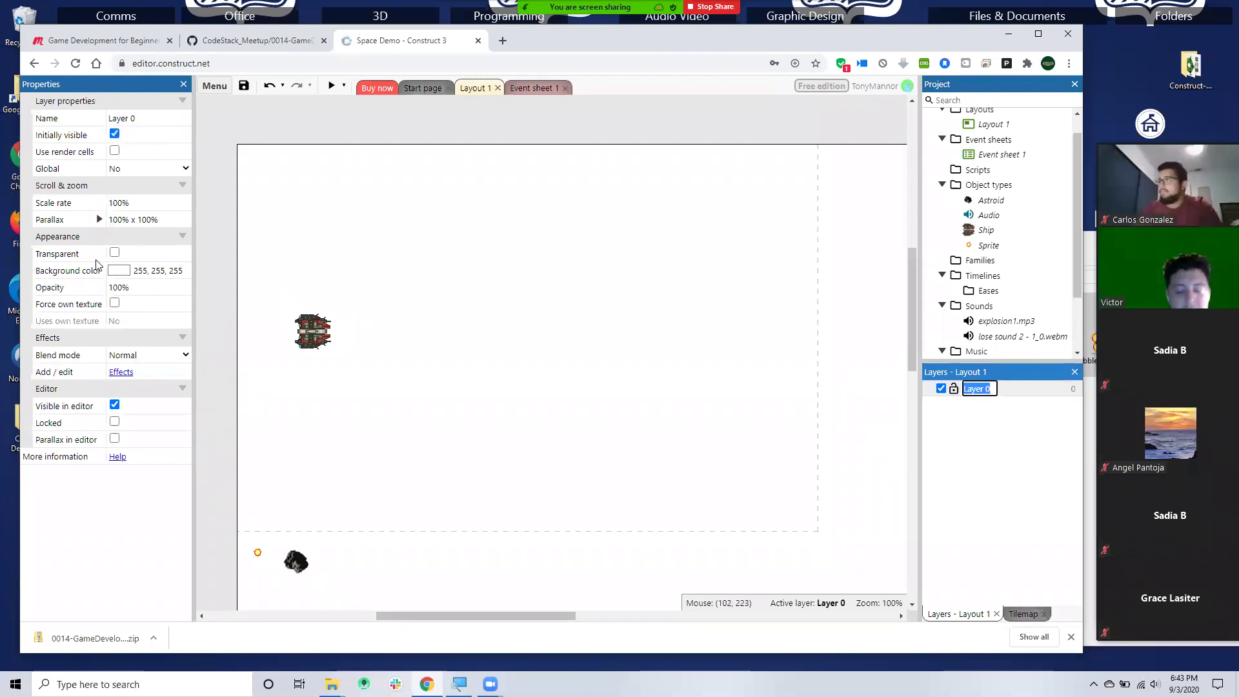
pyautogui.click(113, 270)
pyautogui.moveTo(132, 314); pyautogui.dragTo(71, 422)
pyautogui.click(370, 254)
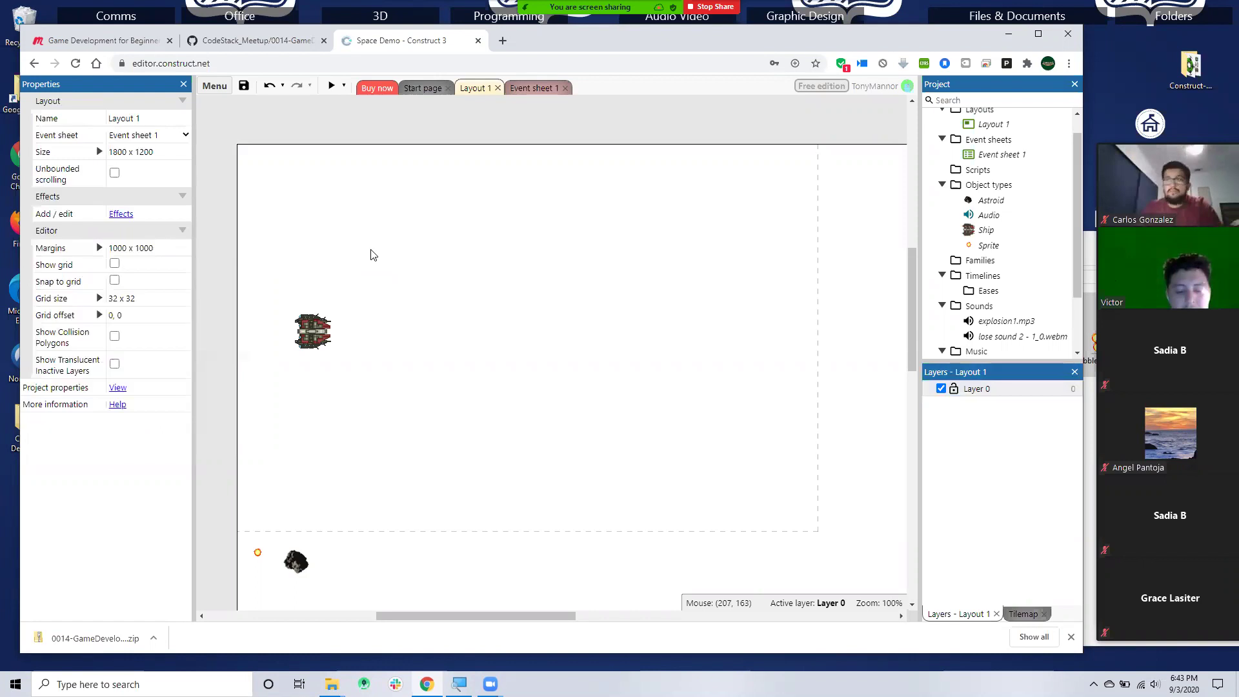
# - Set the background color of Layer 0 to black (0, 0, 0)
pyautogui.click(987, 390)
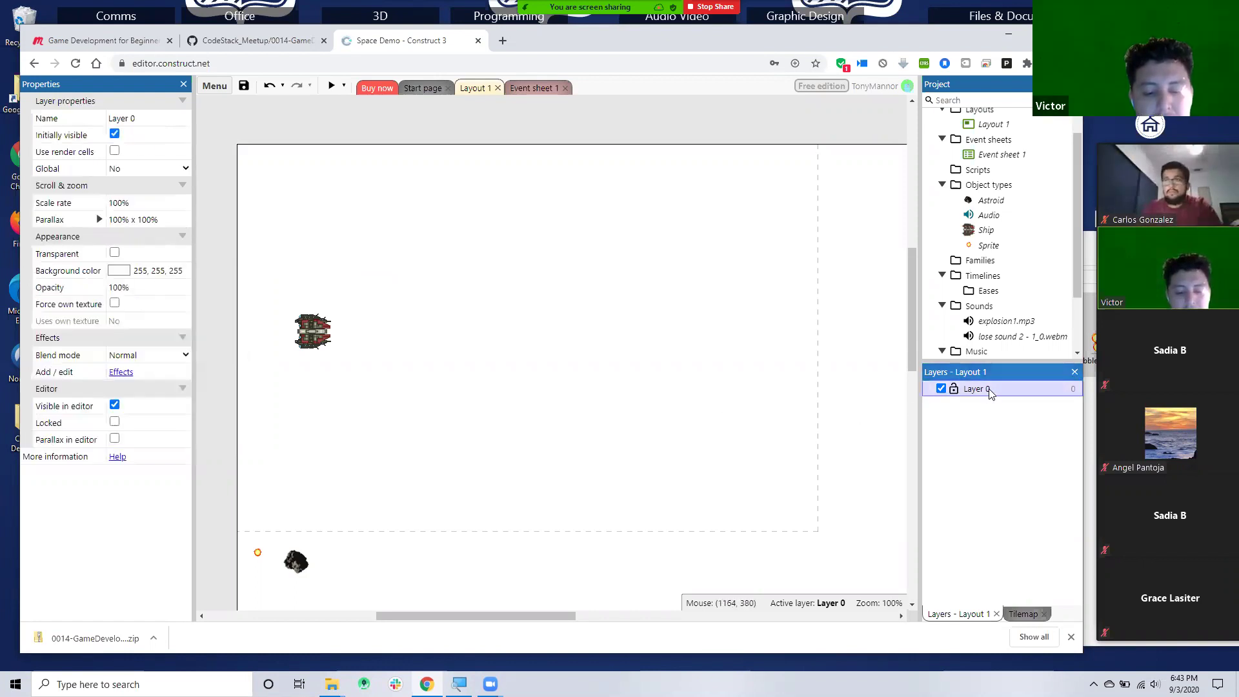
pyautogui.click(115, 272)
pyautogui.moveTo(127, 309); pyautogui.dragTo(110, 378)
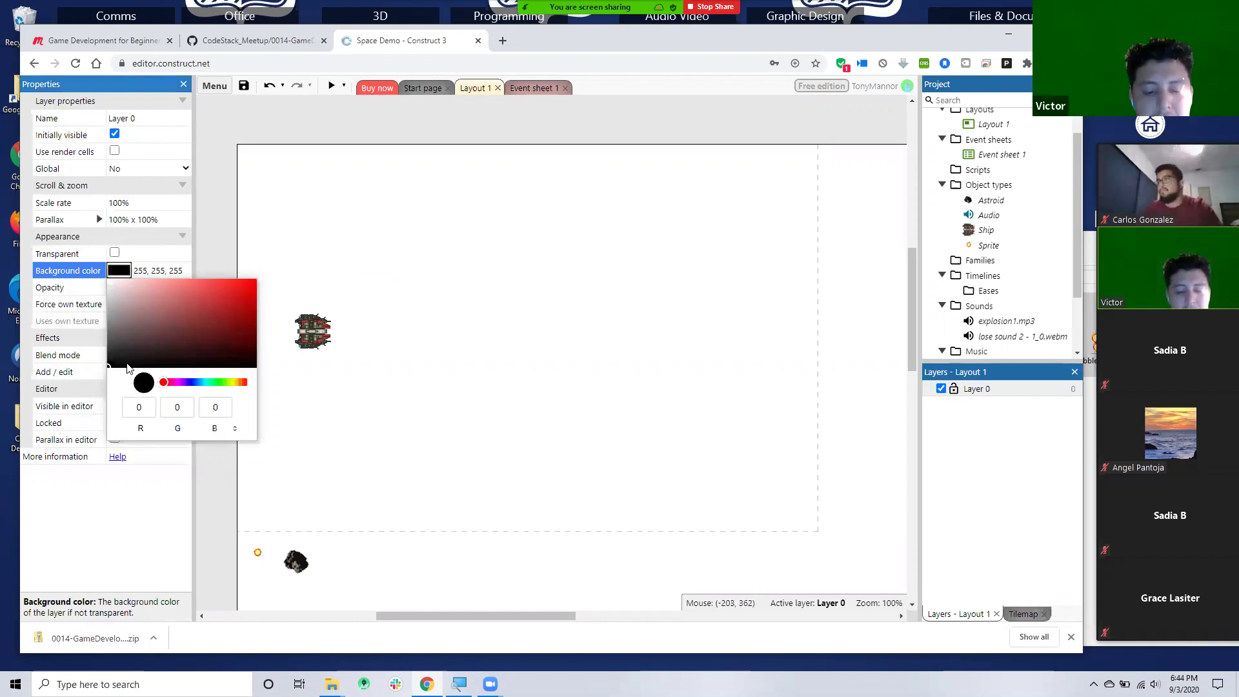
pyautogui.press('Return')
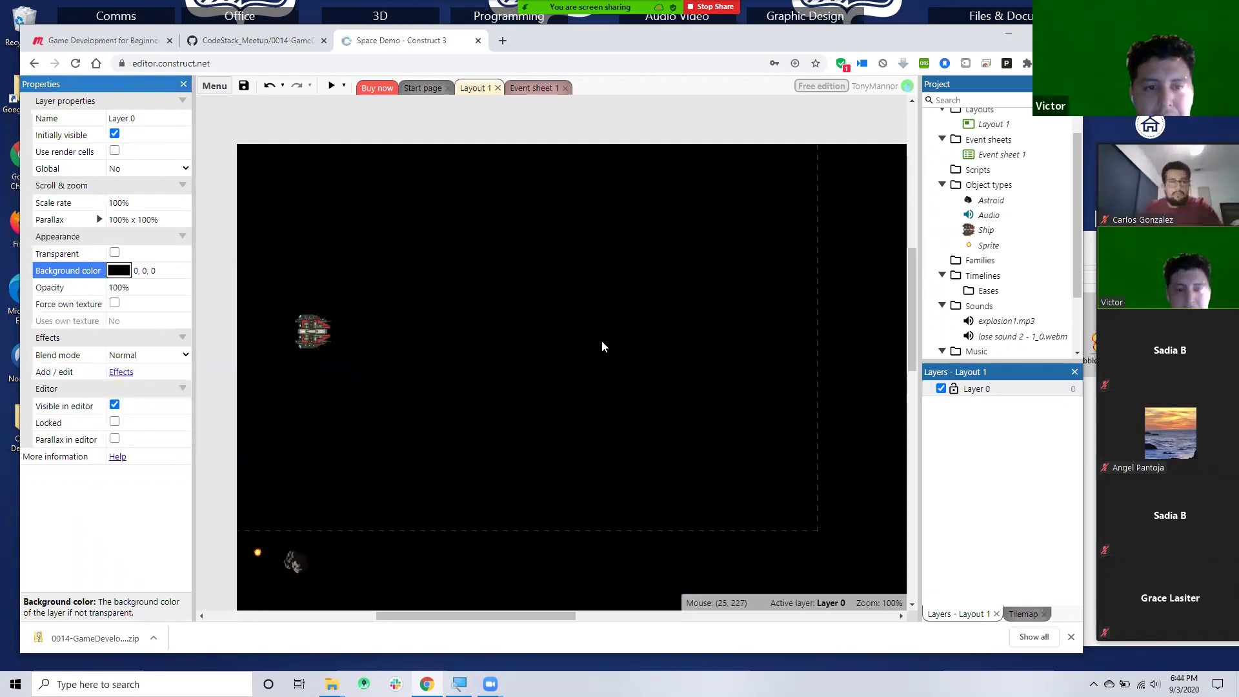
# - Preview the game on the black background, fly the ship up and down, and close the preview
pyautogui.click(331, 86)
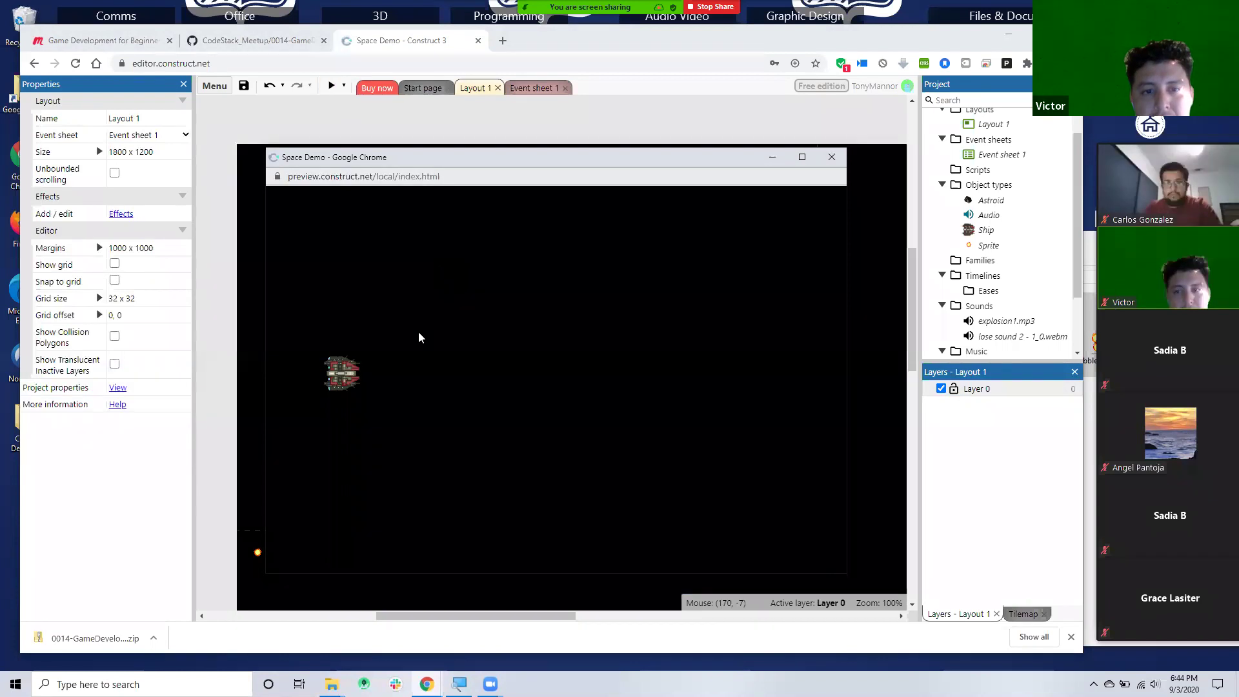
pyautogui.press('Up')
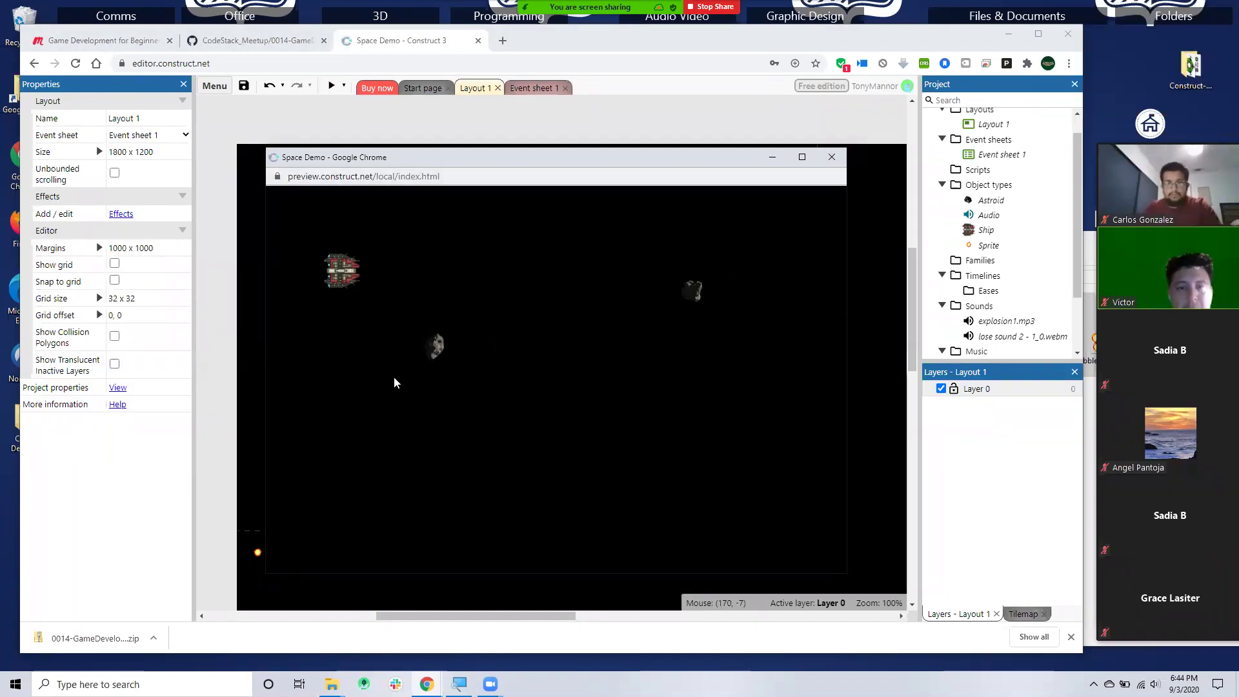
pyautogui.press('Down')
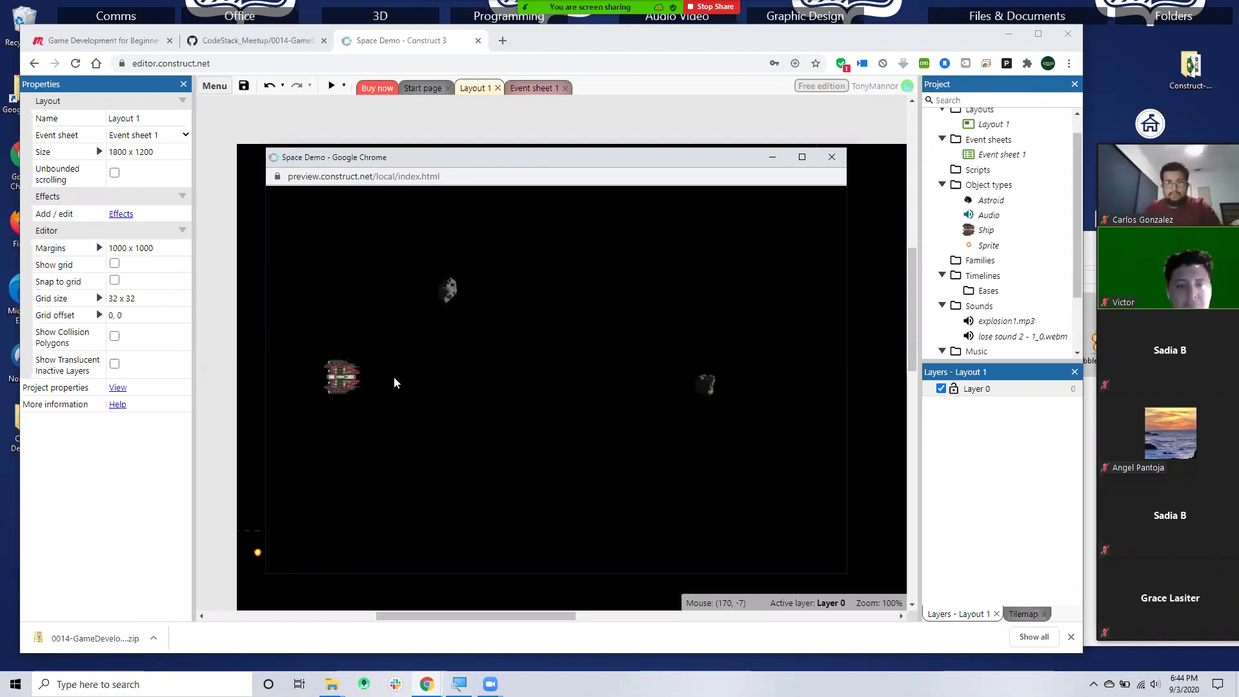
pyautogui.press('Up')
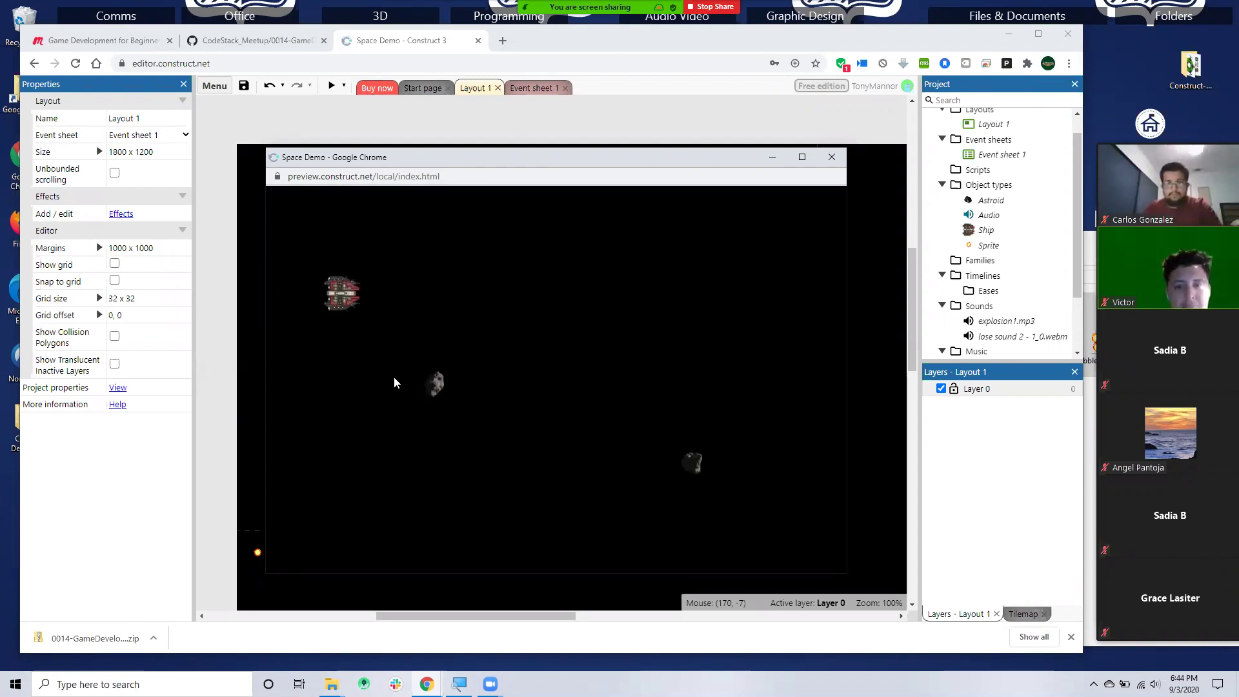
pyautogui.click(832, 156)
# - Review the properties of Layer 0, including its background color, and return to the layout without renaming the layer
pyautogui.click(987, 391)
pyautogui.click(989, 389)
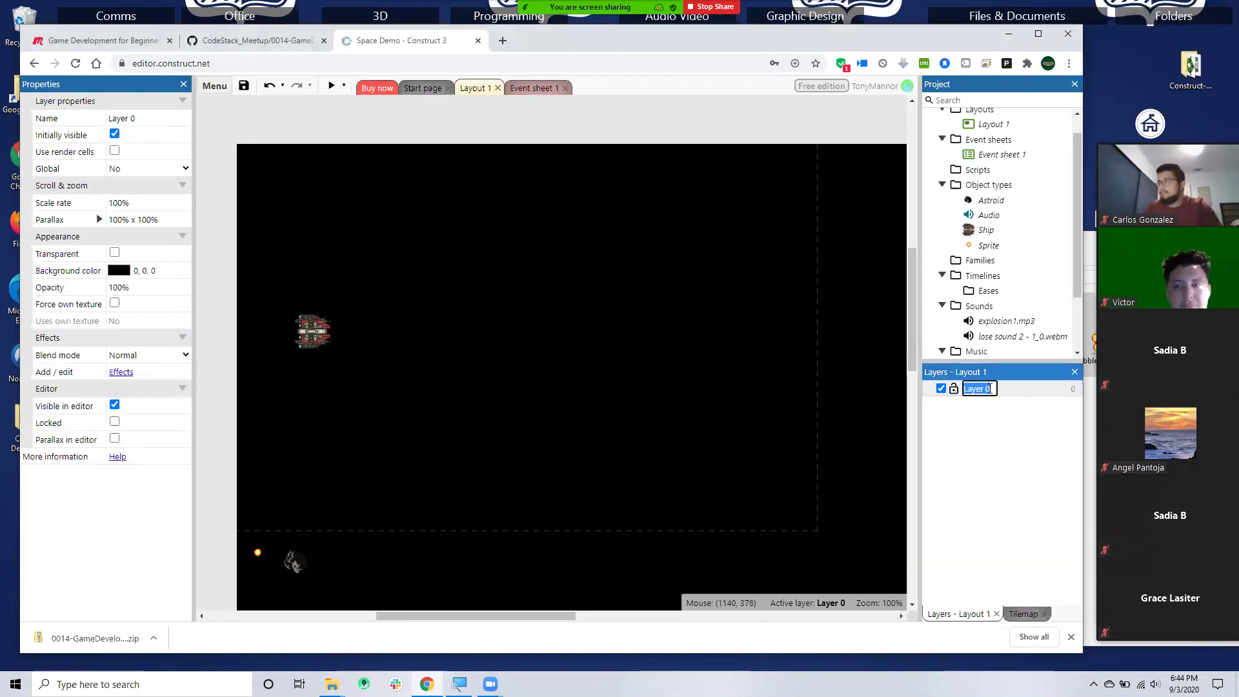
pyautogui.click(1030, 392)
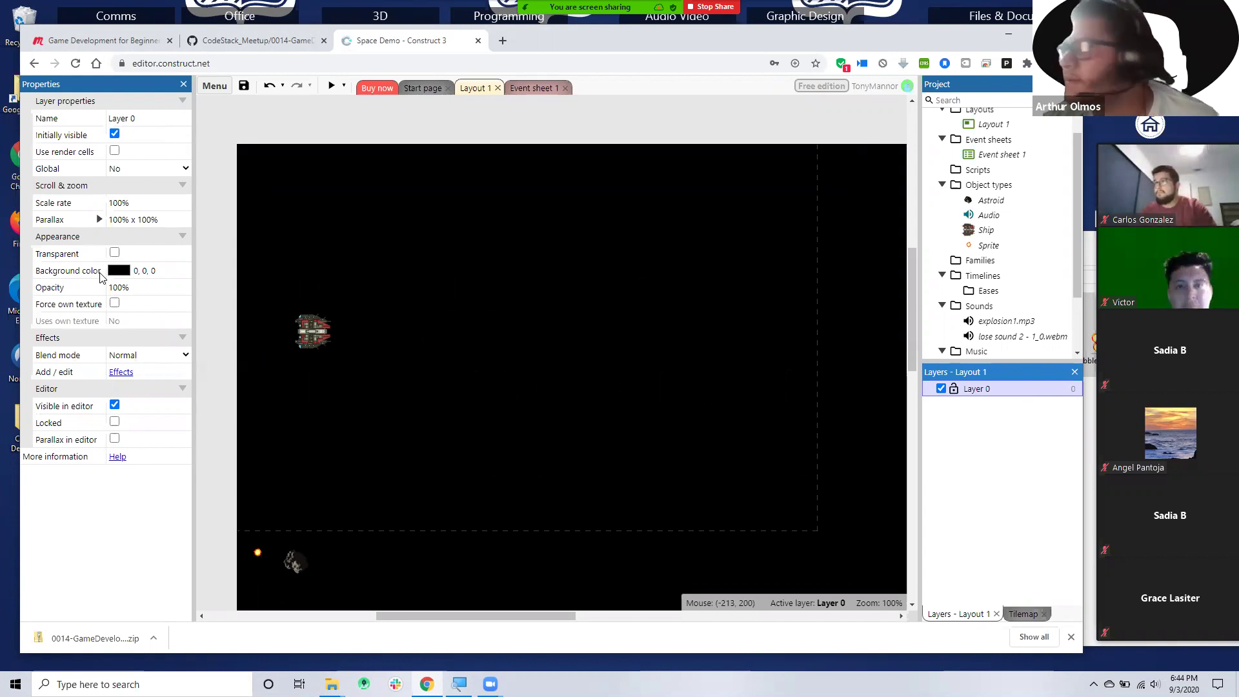
pyautogui.click(211, 222)
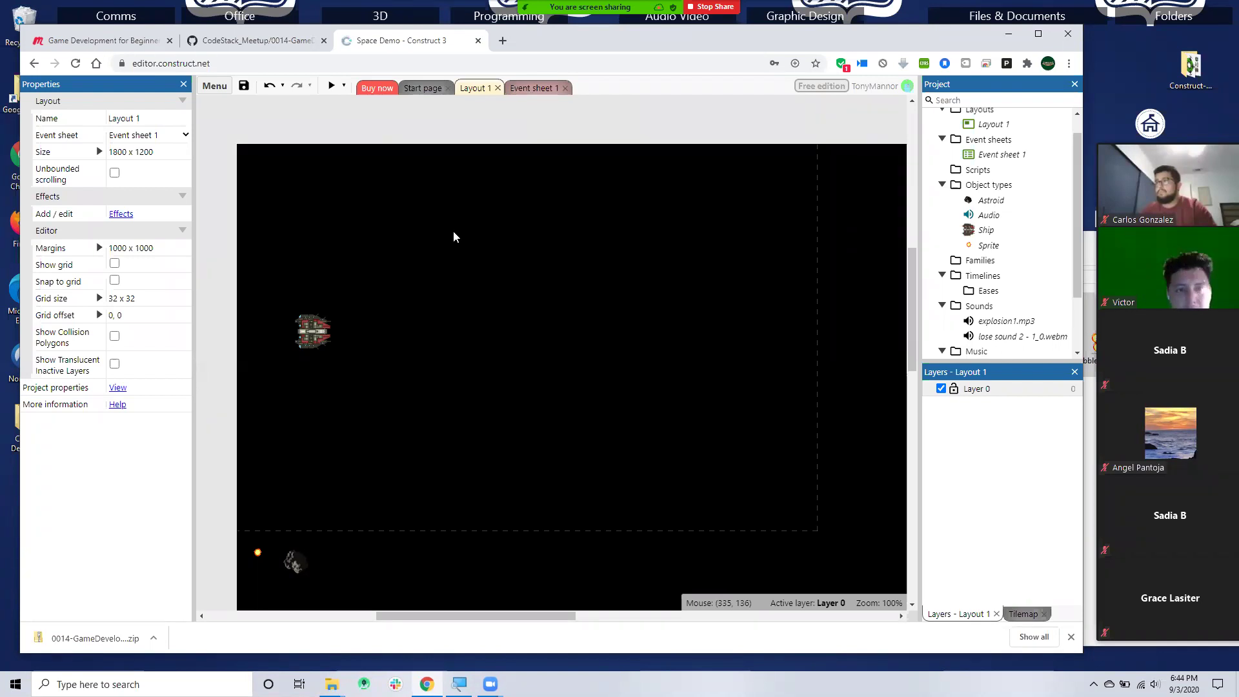
# - Insert a new Sprite object into Layout 1, placing it in the open space ahead of the ship
pyautogui.doubleClick(560, 323)
pyautogui.scroll(-4, 558, 327)
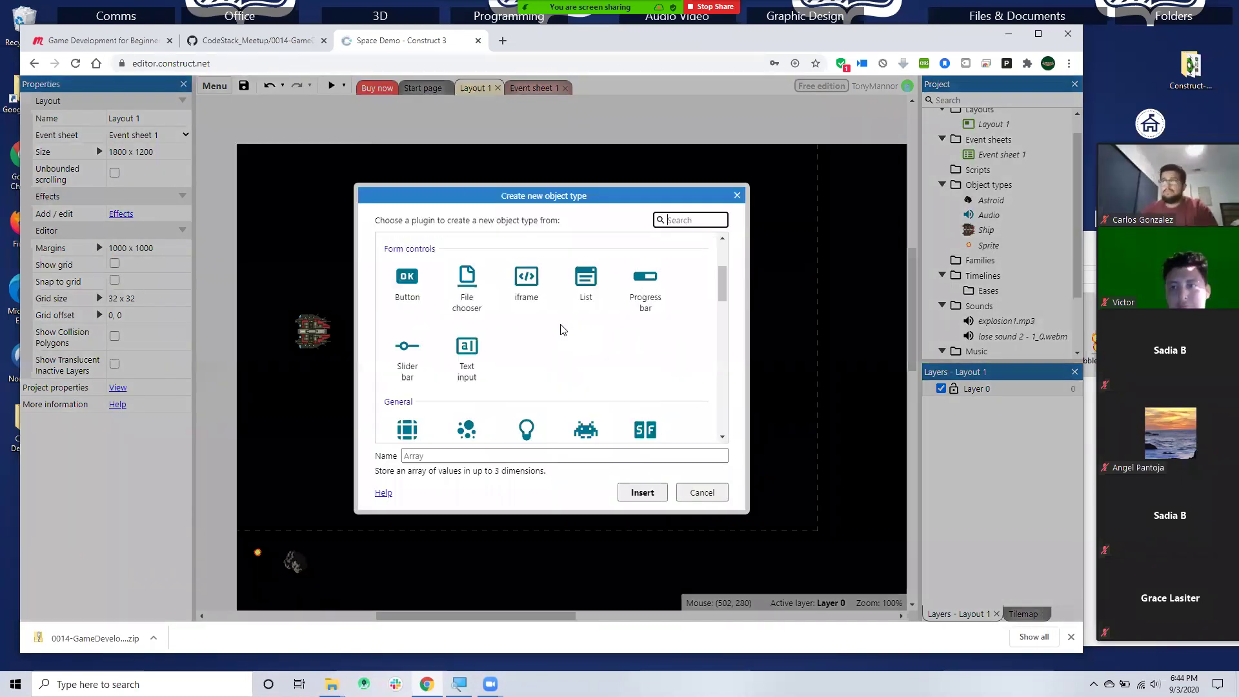
pyautogui.click(585, 312)
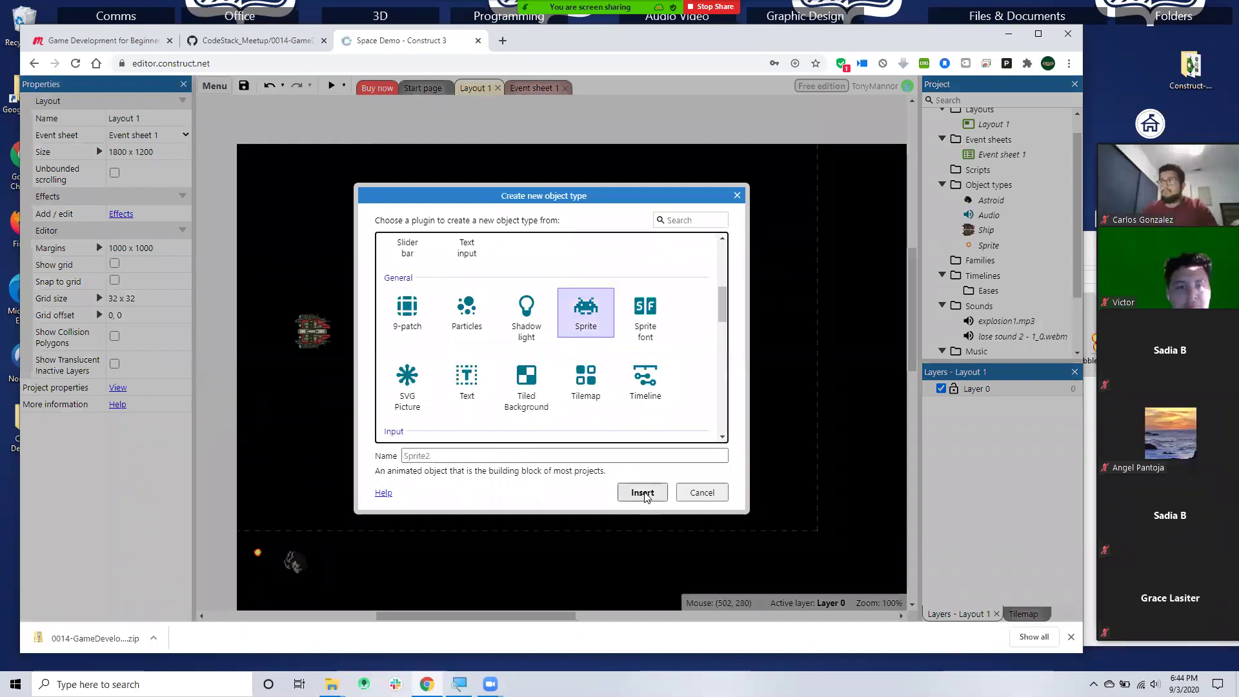
pyautogui.click(641, 492)
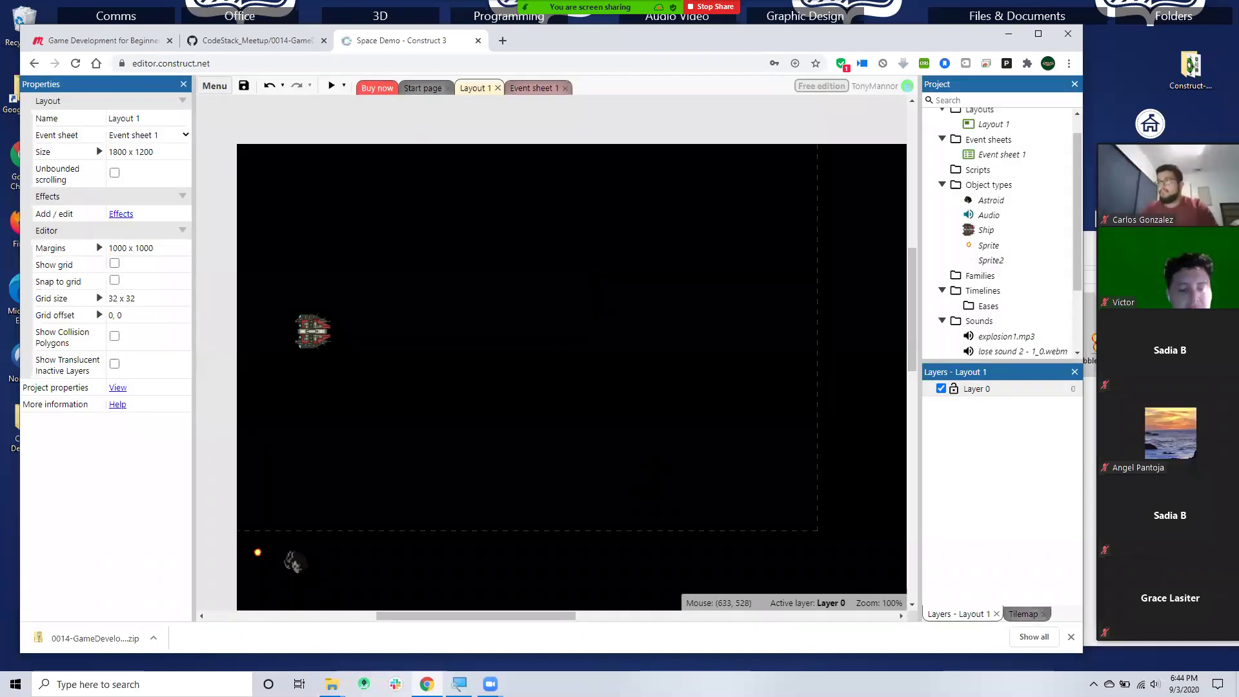
pyautogui.click(590, 309)
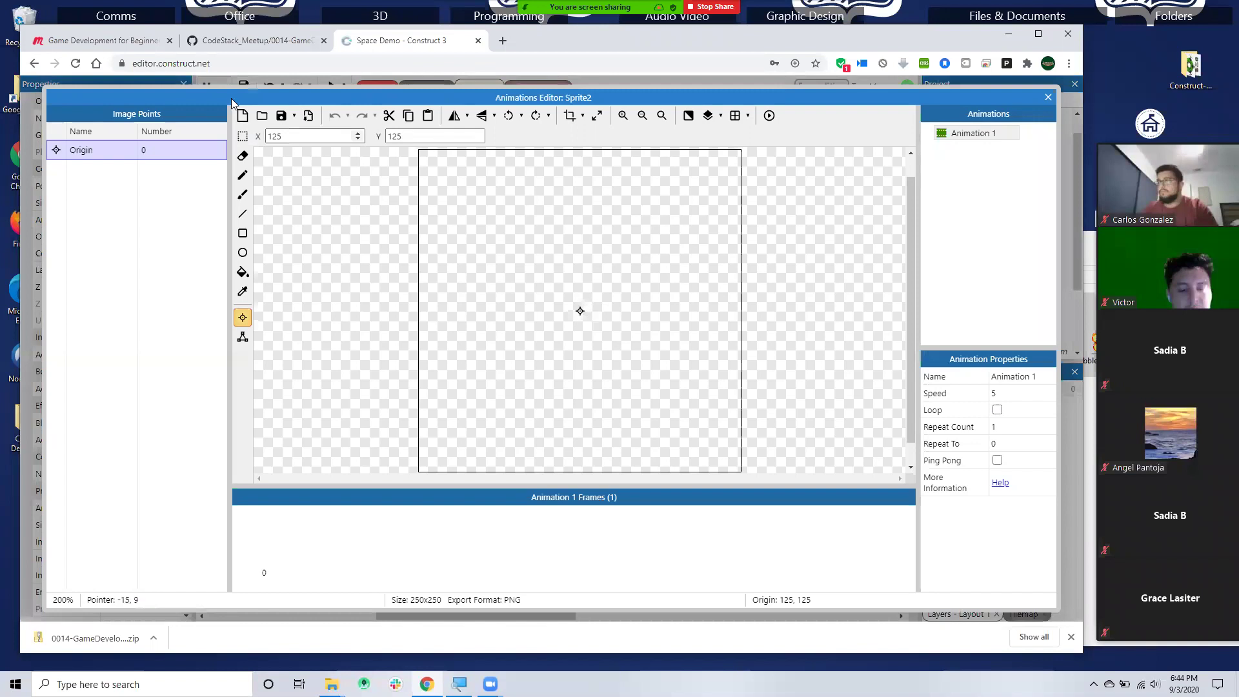
# - Load Spacestation-by-MillionthVector.png from the Construct-Meetup-Game-Assets folder as the new sprite's image
pyautogui.click(261, 115)
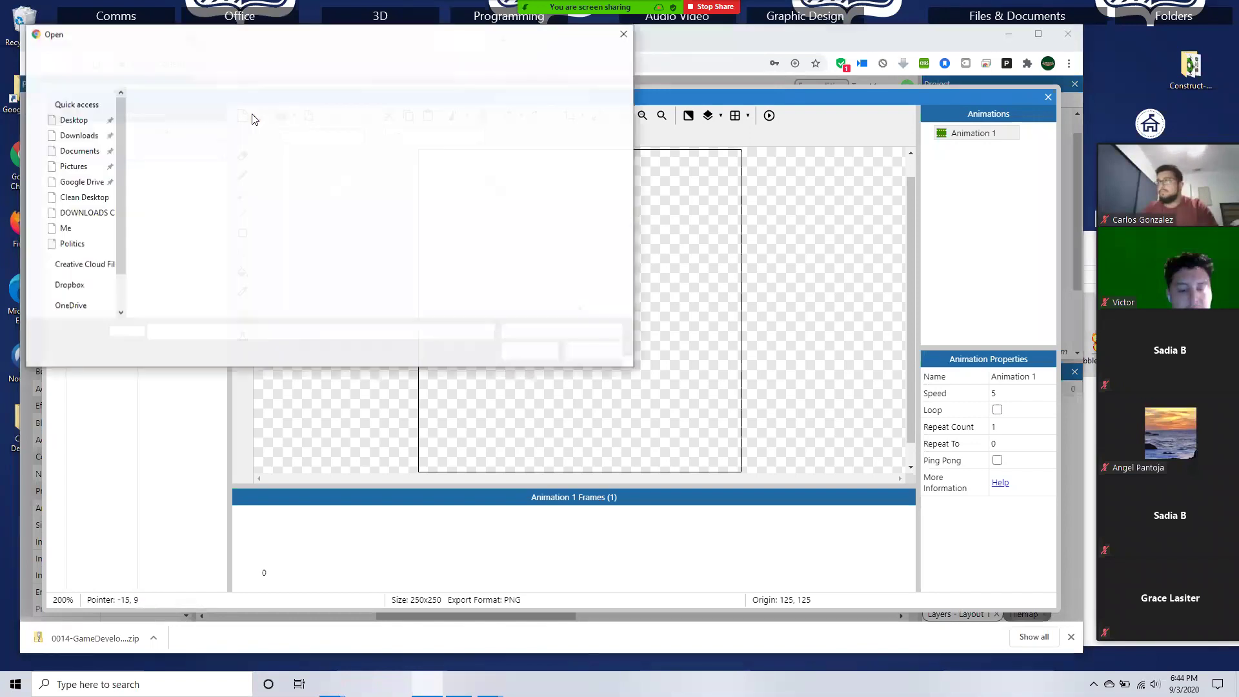
pyautogui.scroll(-6, 240, 242)
pyautogui.doubleClick(219, 230)
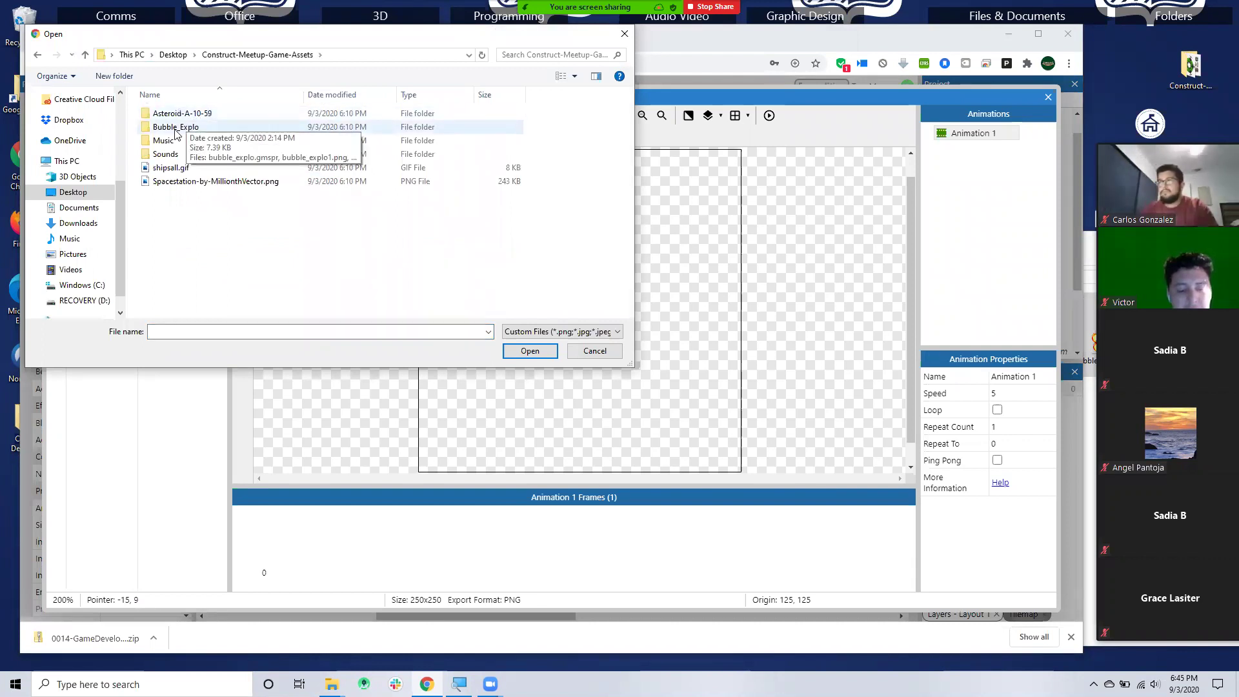
pyautogui.click(206, 184)
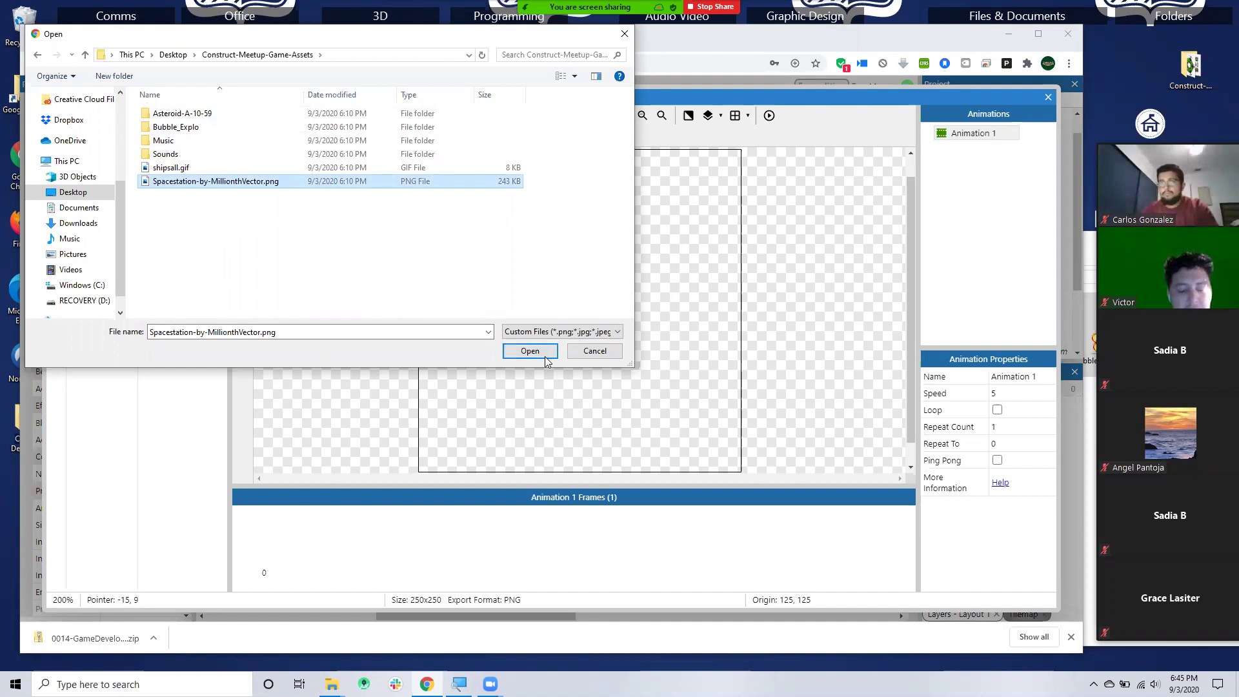
pyautogui.click(524, 355)
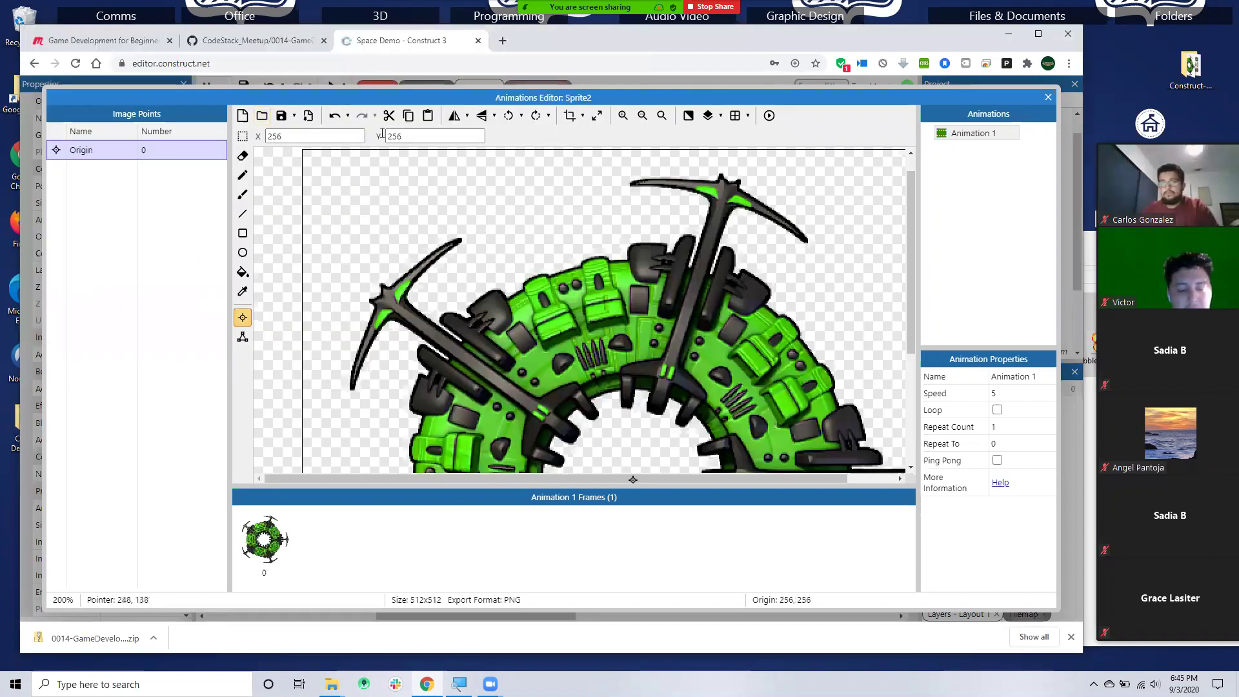
# - Resize the space station image to 25 x 25 pixels with Keep aspect ratio and Smooth enabled, and close the animations editor
pyautogui.click(599, 117)
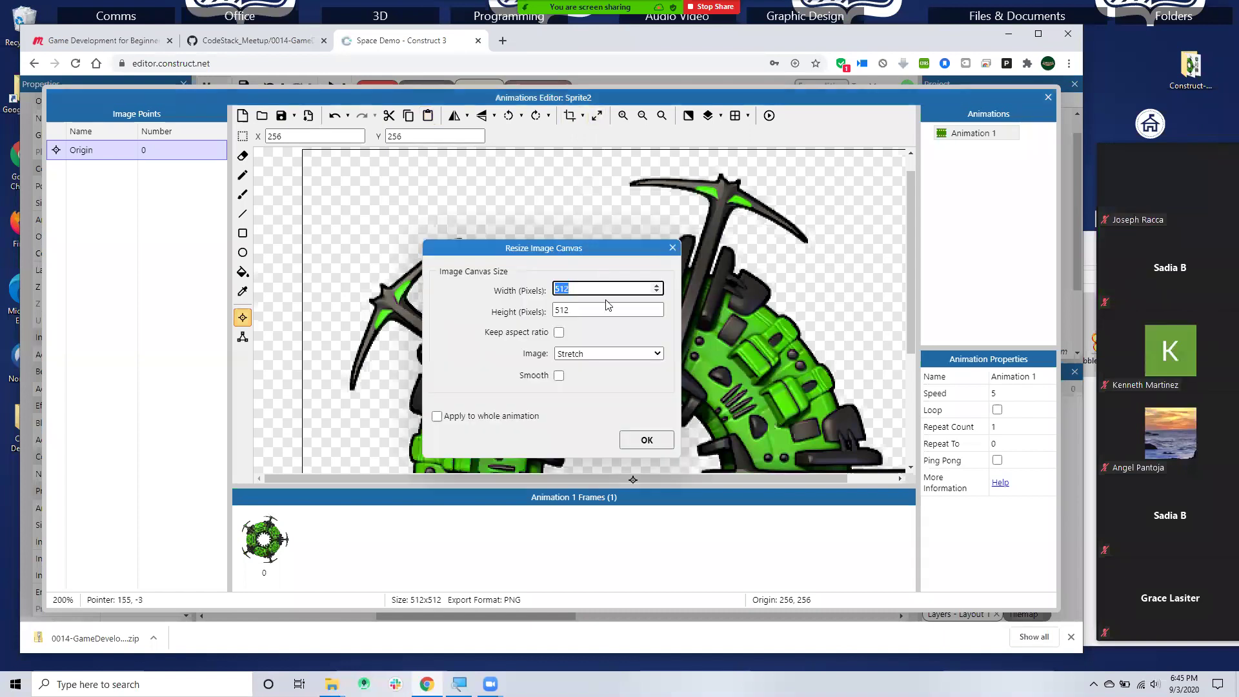
pyautogui.write('25')
pyautogui.doubleClick(578, 311)
pyautogui.write('25')
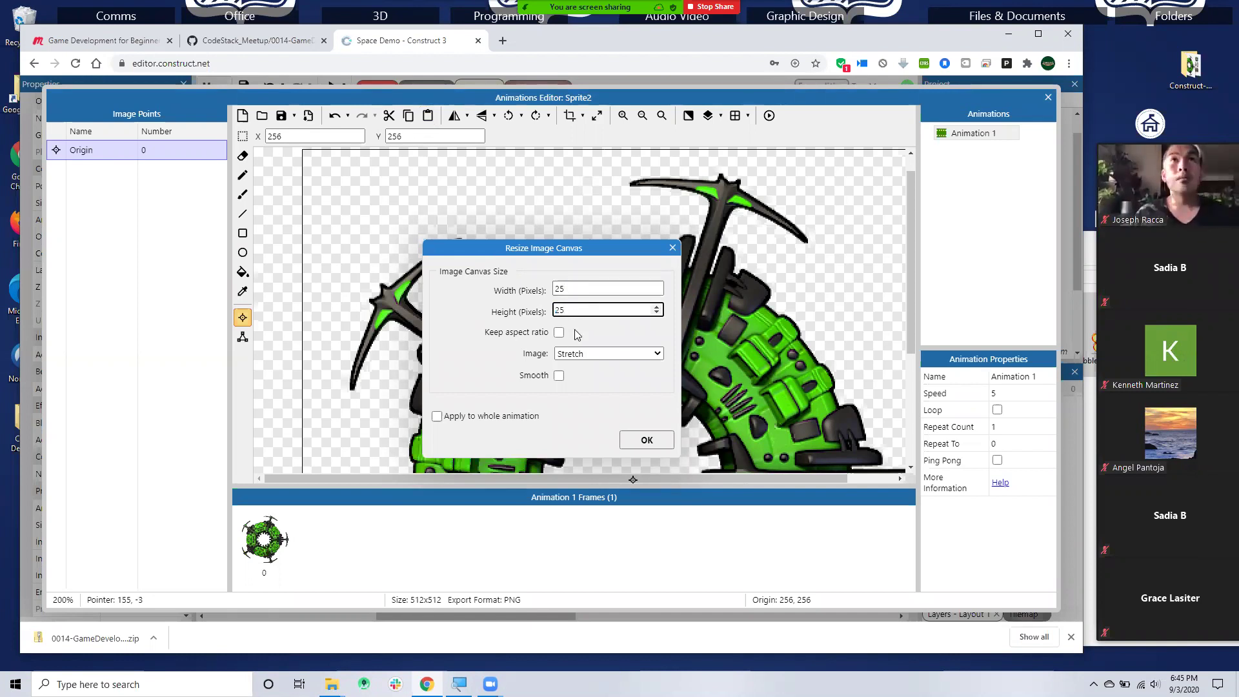
pyautogui.click(559, 332)
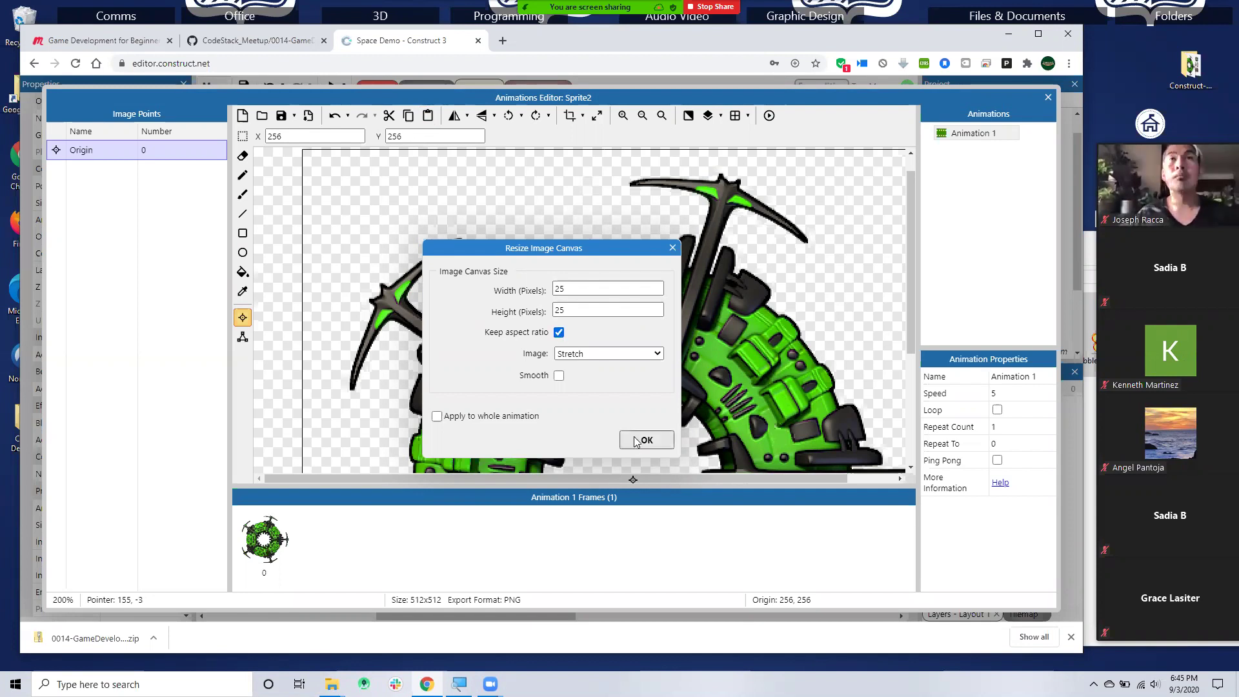
pyautogui.click(559, 376)
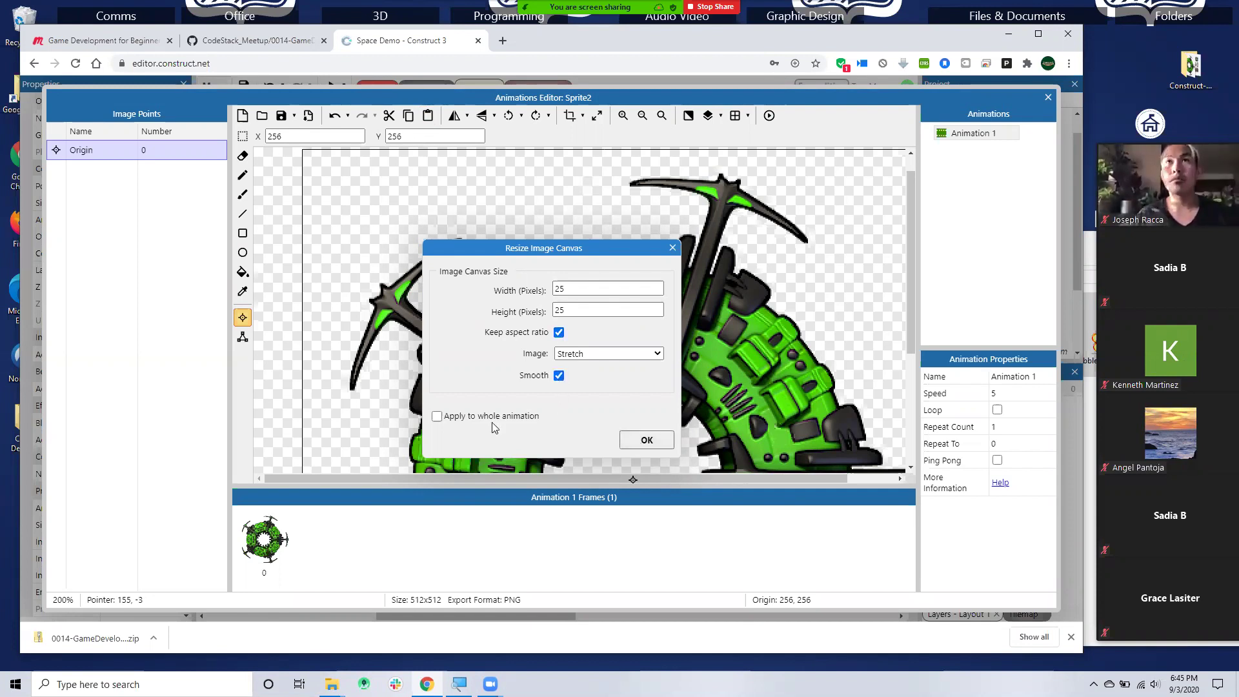
pyautogui.click(647, 439)
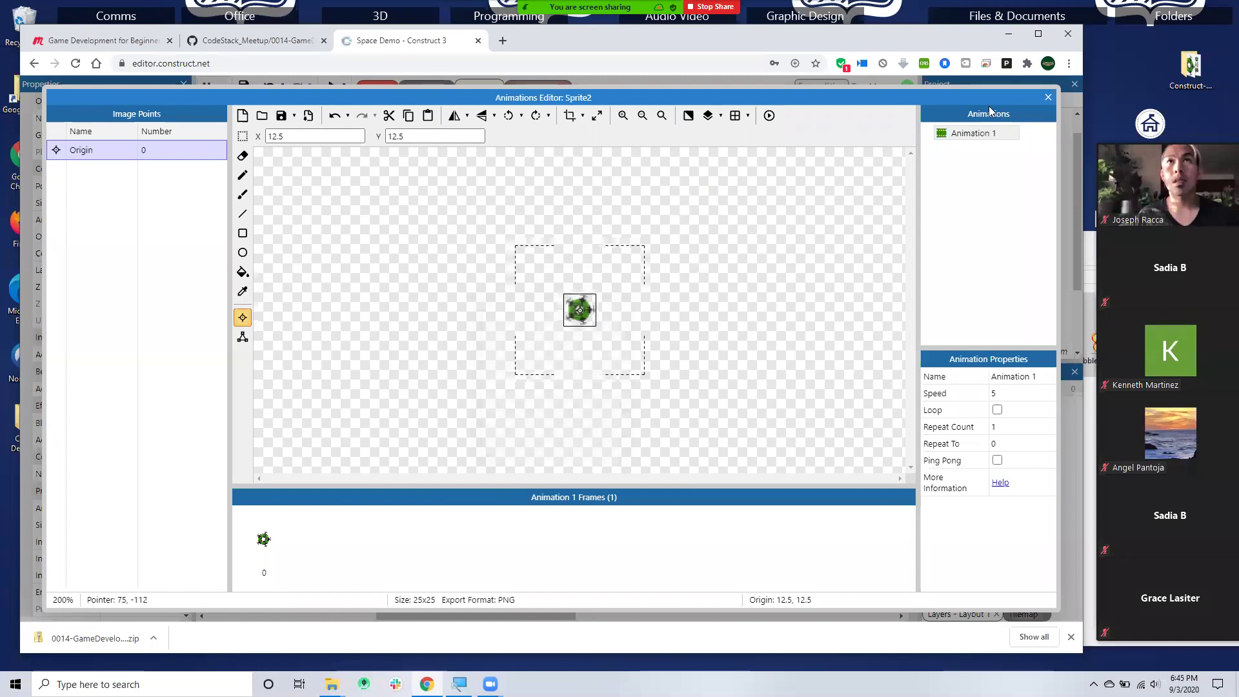
pyautogui.click(1046, 98)
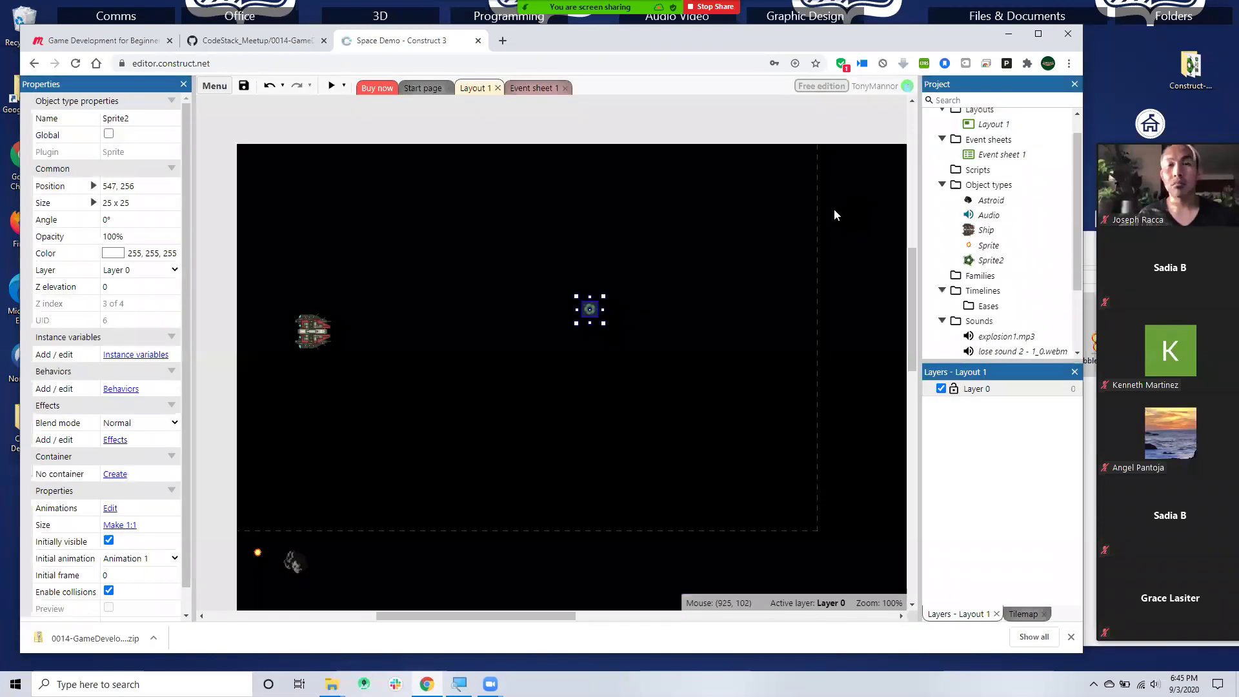
# - Reopen the space station sprite's image and resize it to 75 x 75 pixels
pyautogui.doubleClick(594, 310)
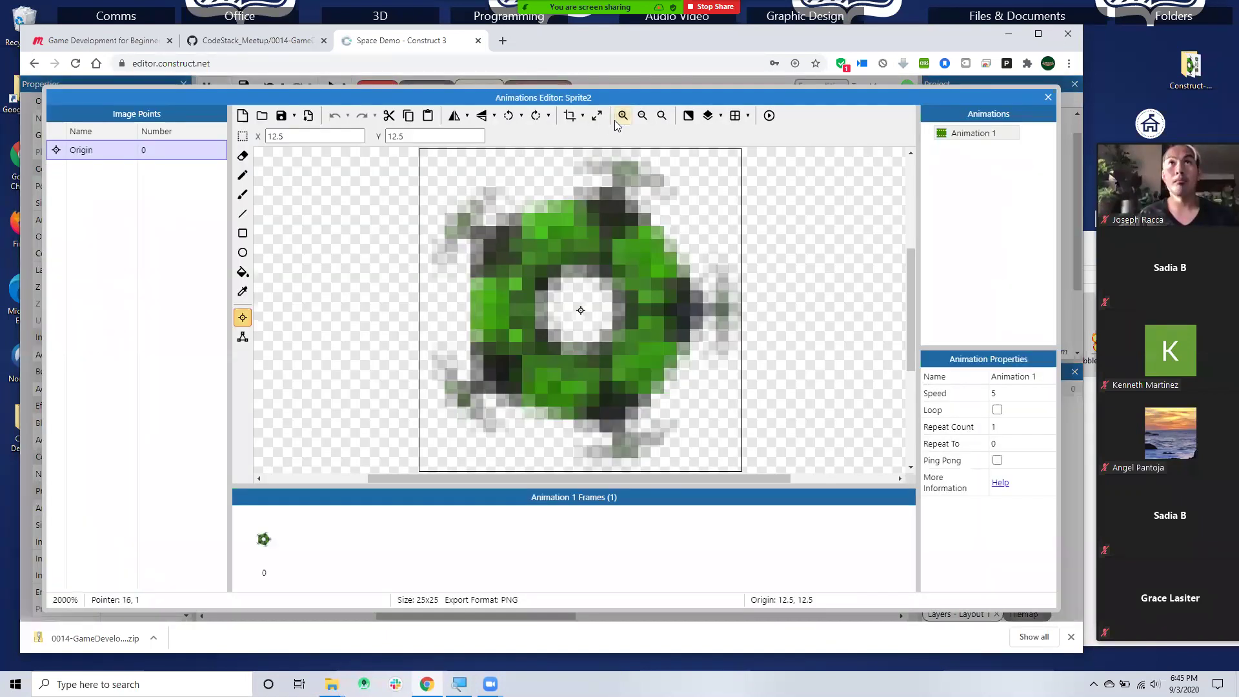
pyautogui.click(596, 116)
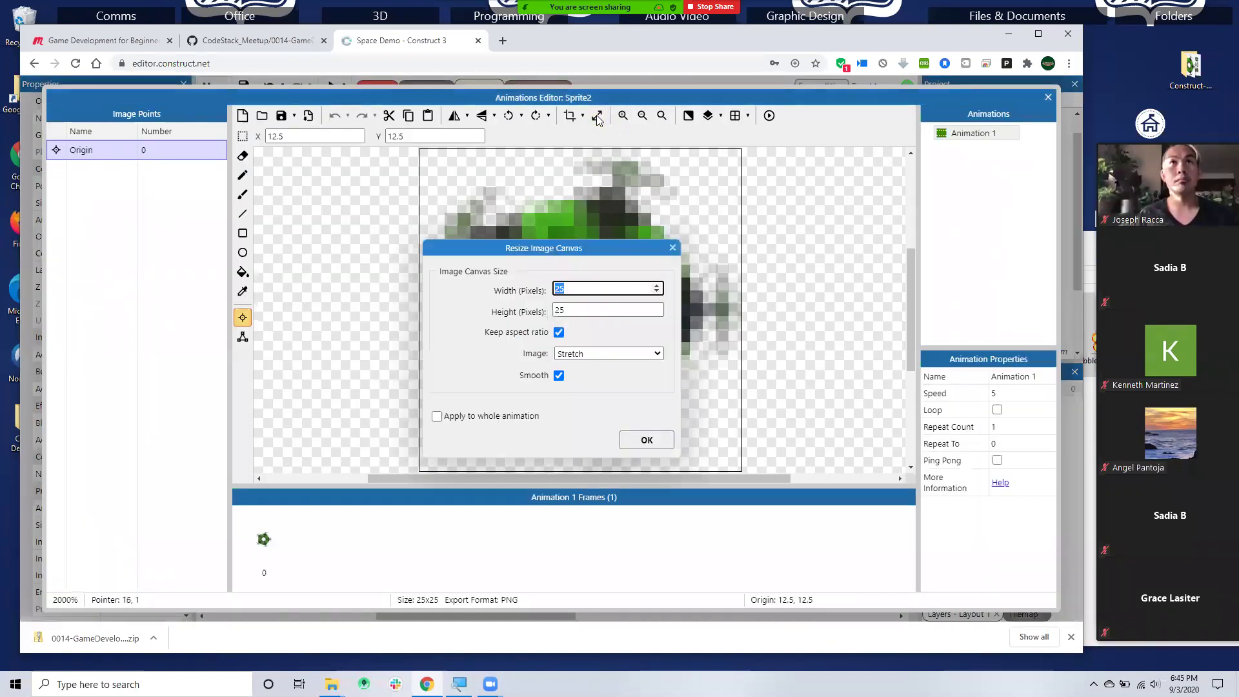
pyautogui.write('5')
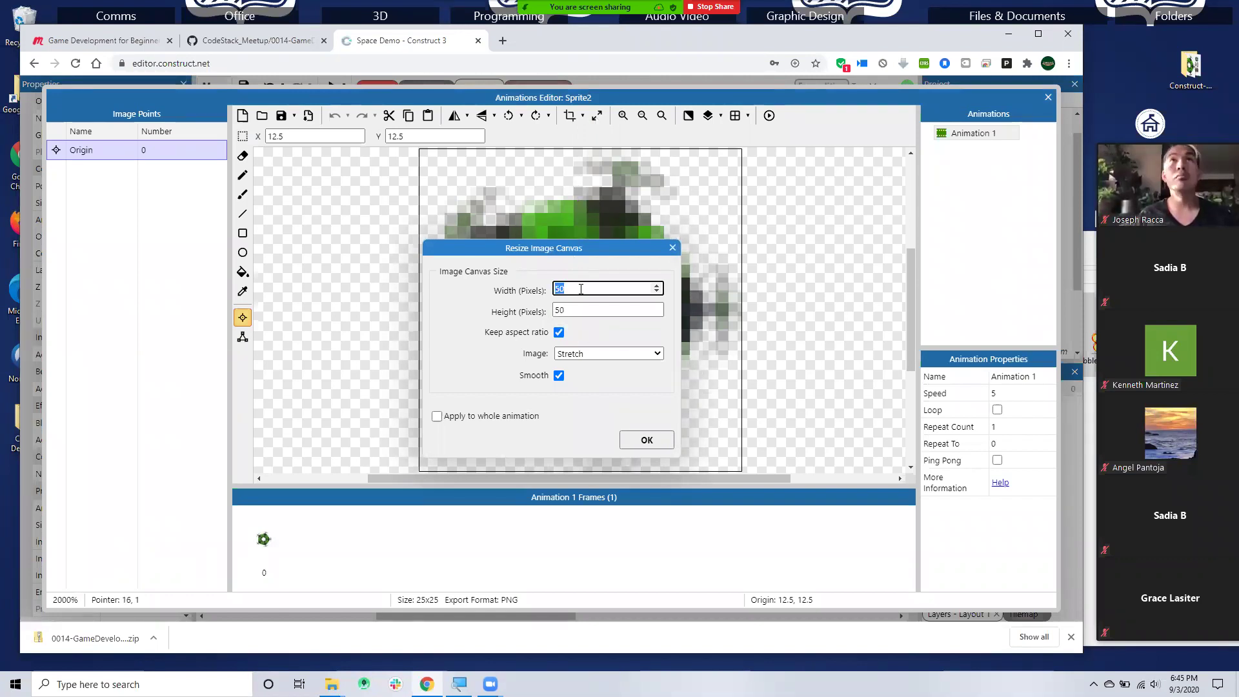
pyautogui.write('75')
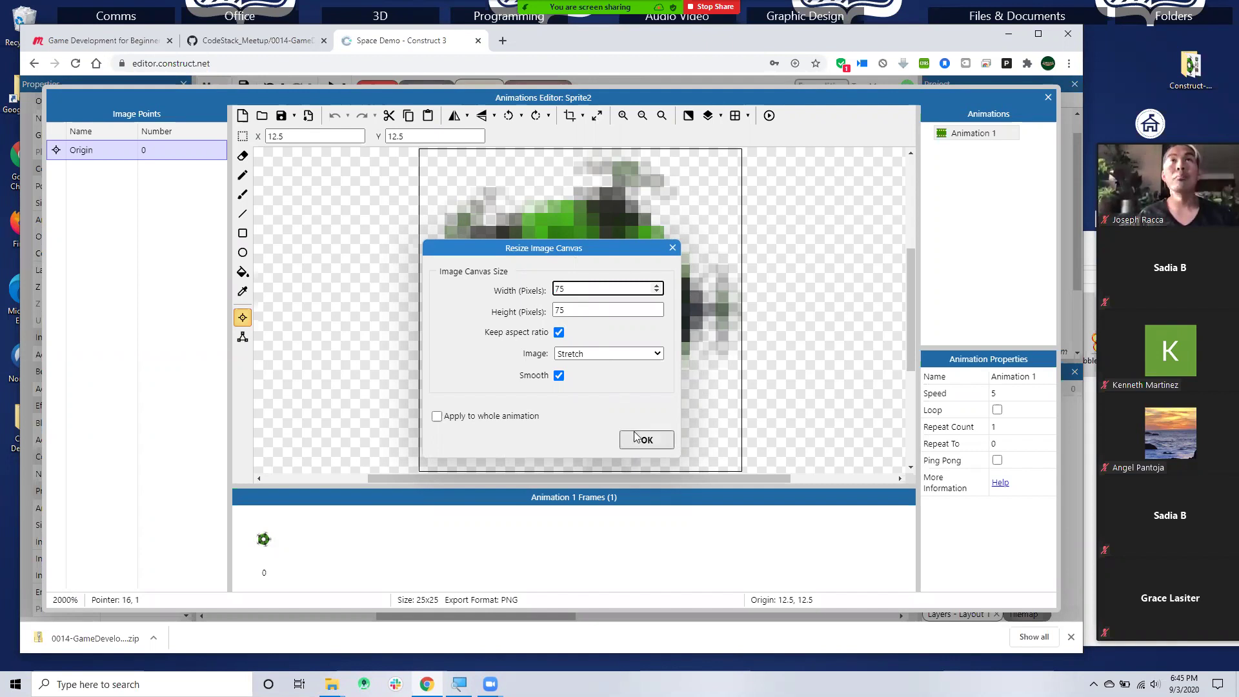
pyautogui.click(642, 440)
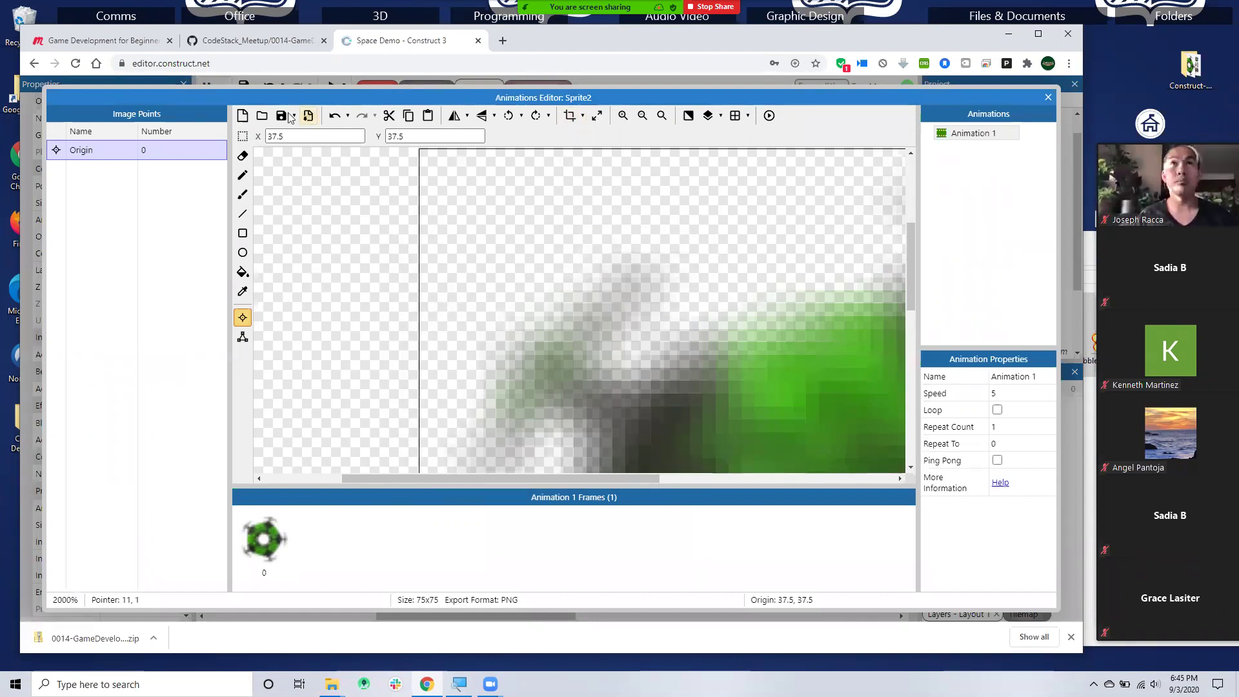
# - Reload Spacestation-by-MillionthVector.png into the space station sprite, resize it to 75 x 75 pixels with Stretch and Smooth, and close the animations editor
pyautogui.click(262, 121)
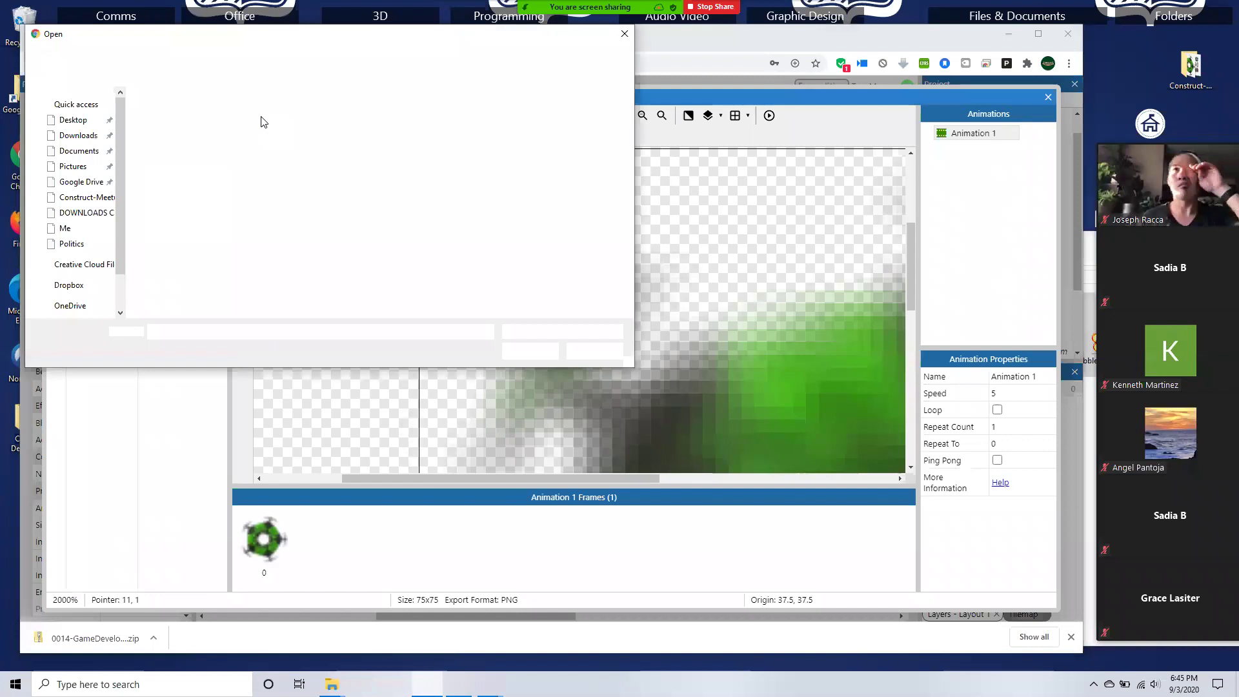
pyautogui.click(181, 181)
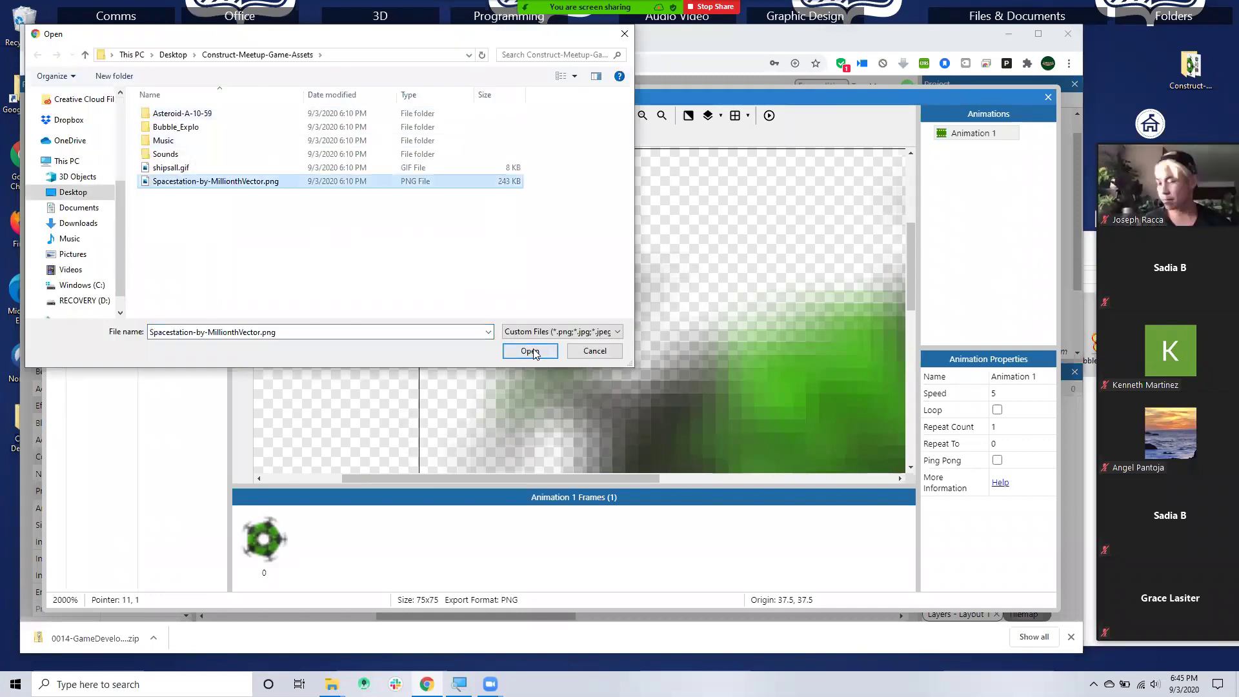
pyautogui.click(531, 351)
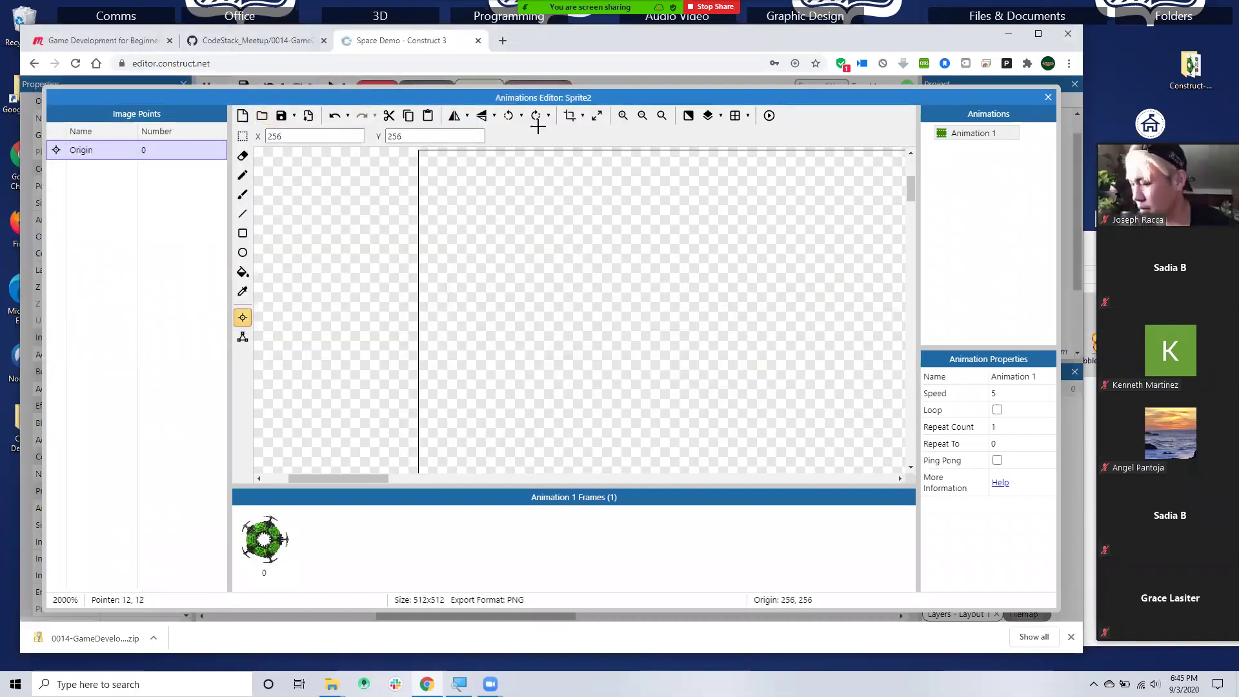
pyautogui.click(598, 117)
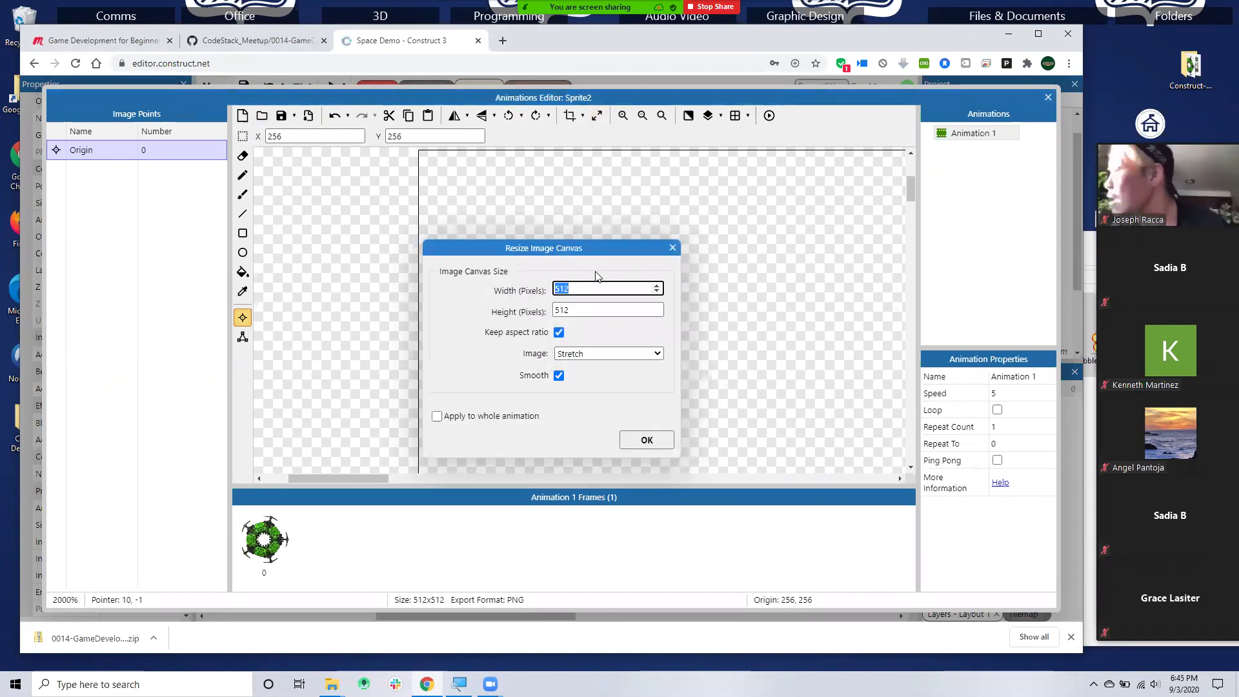
pyautogui.write('7.5')
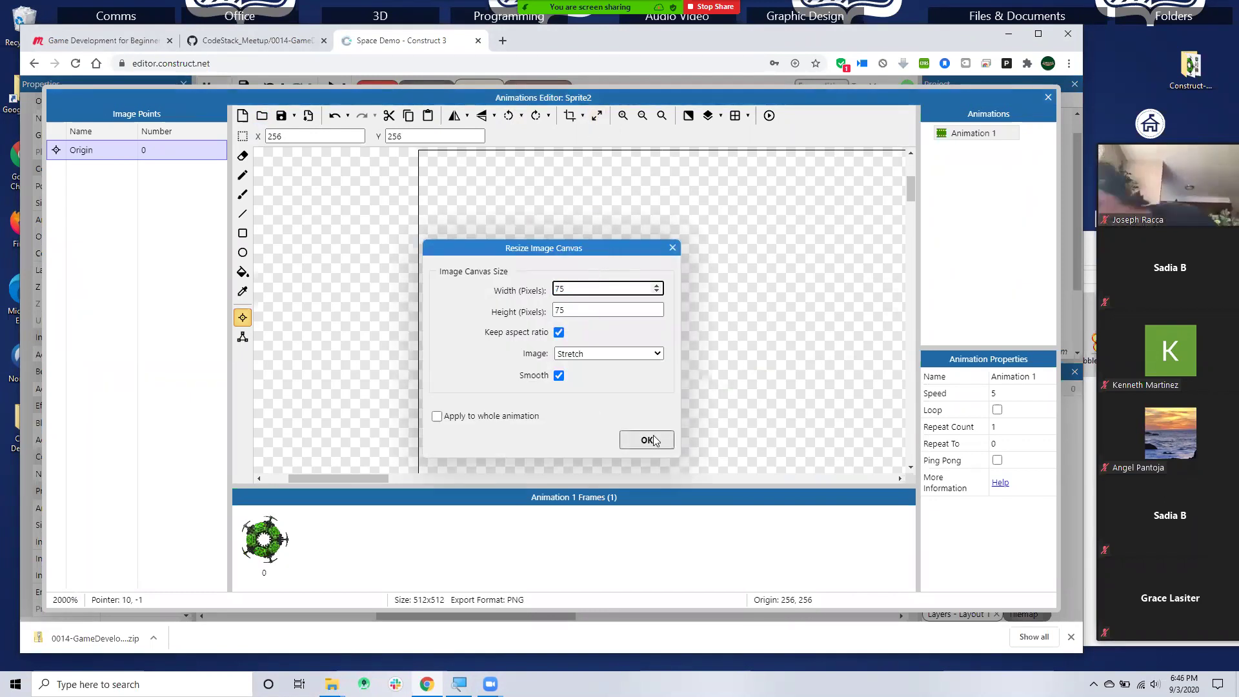
pyautogui.click(647, 439)
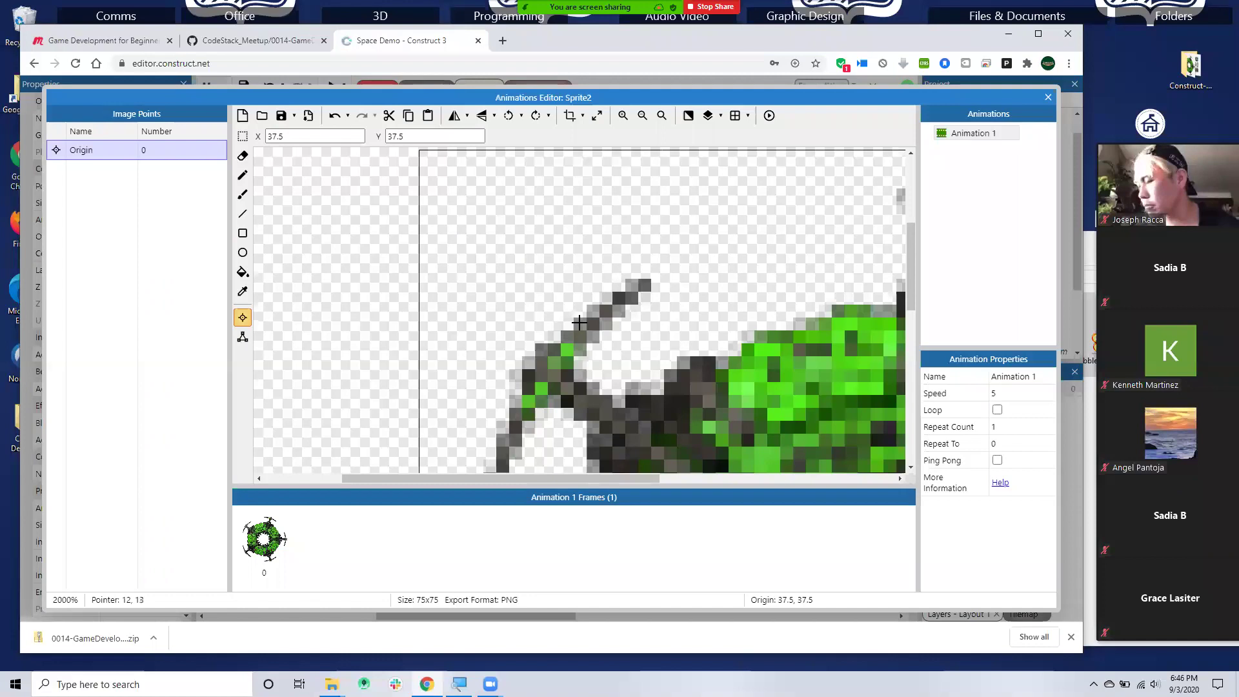
pyautogui.click(1049, 98)
pyautogui.moveTo(593, 329)
pyautogui.mouseDown()
pyautogui.moveTo(585, 347)
pyautogui.moveTo(594, 330)
pyautogui.mouseUp()
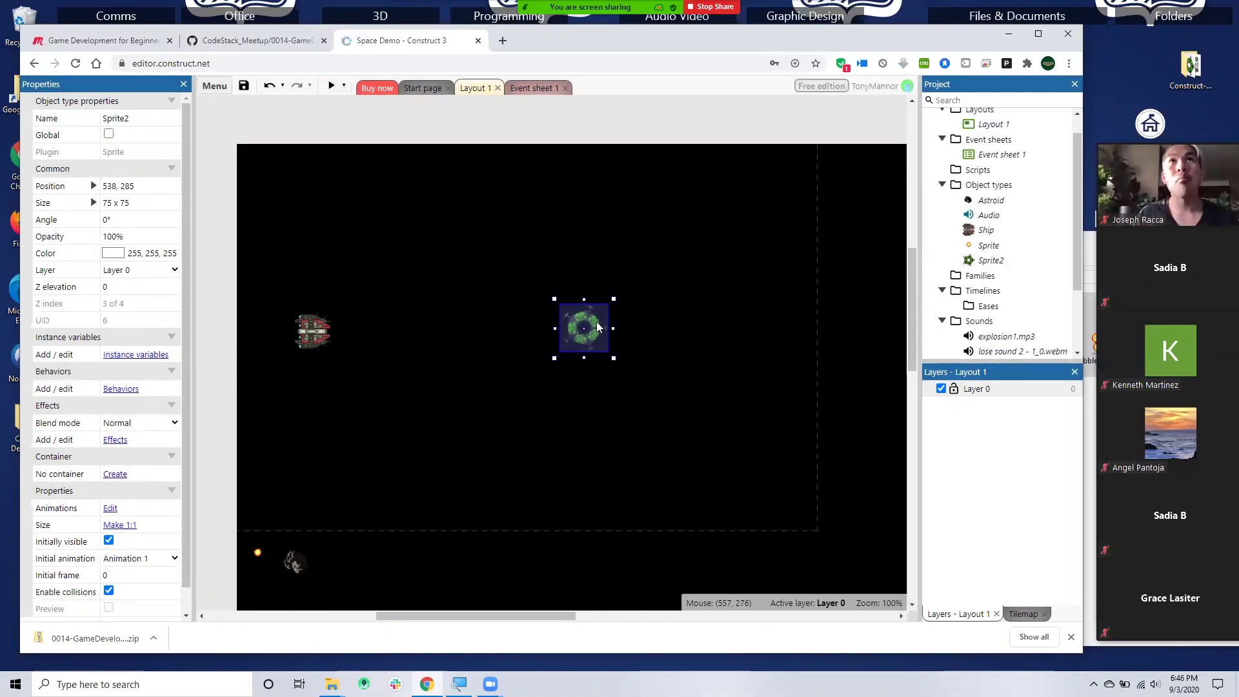
# - Add the Rotate behavior to the space station sprite, Sprite2
pyautogui.click(127, 389)
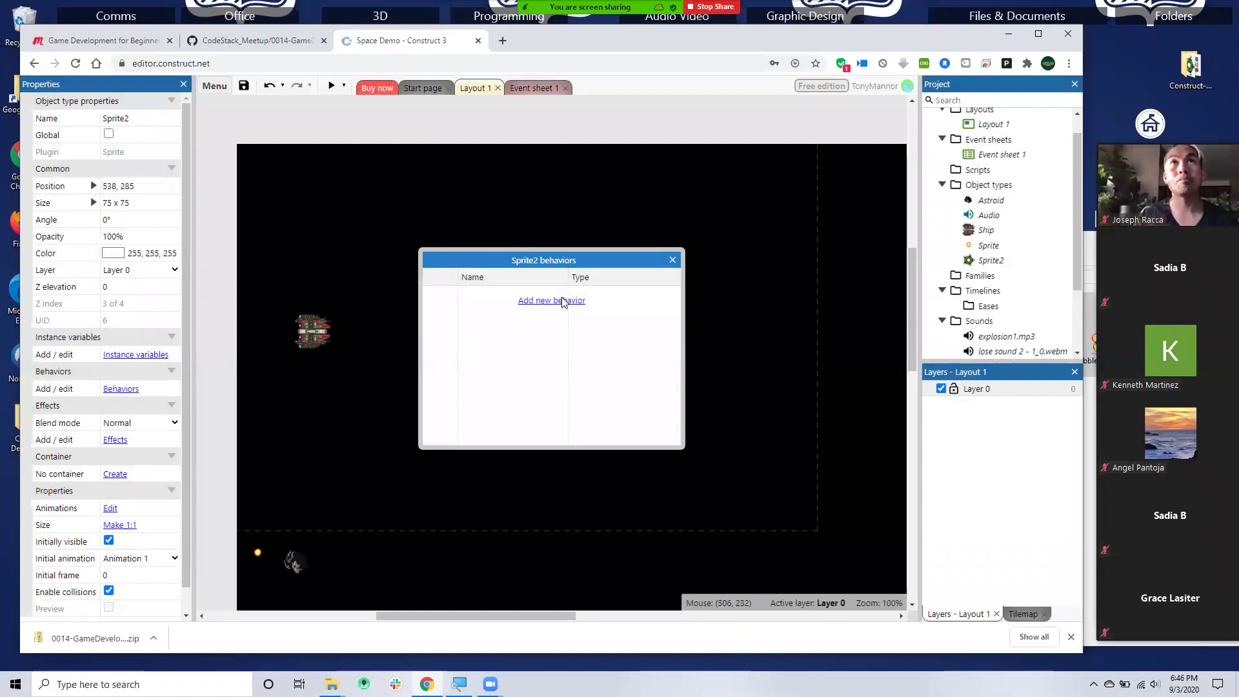
pyautogui.click(565, 301)
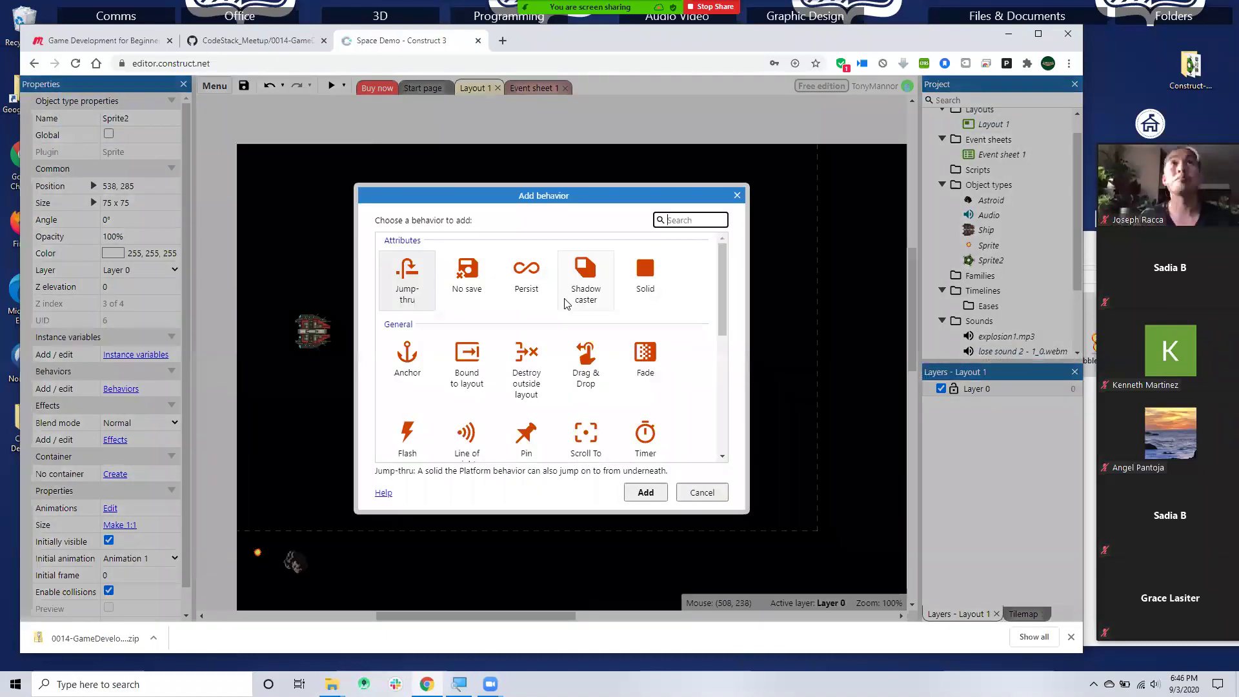
pyautogui.scroll(-4, 565, 303)
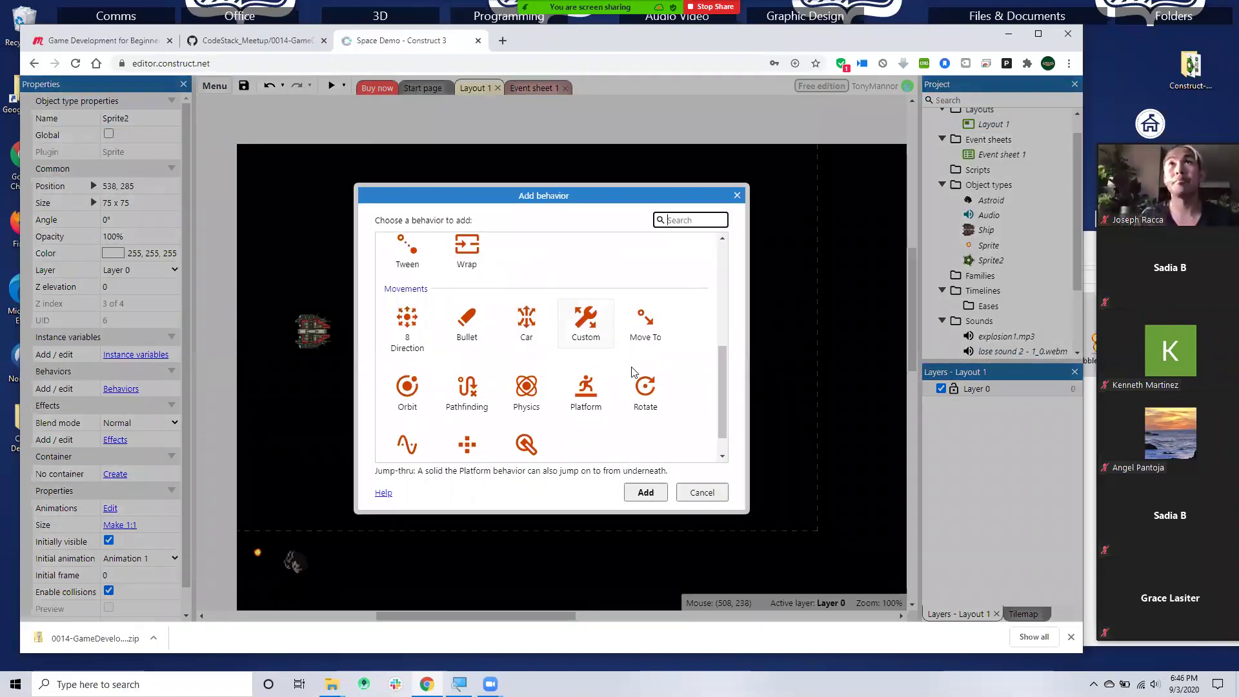
pyautogui.click(647, 398)
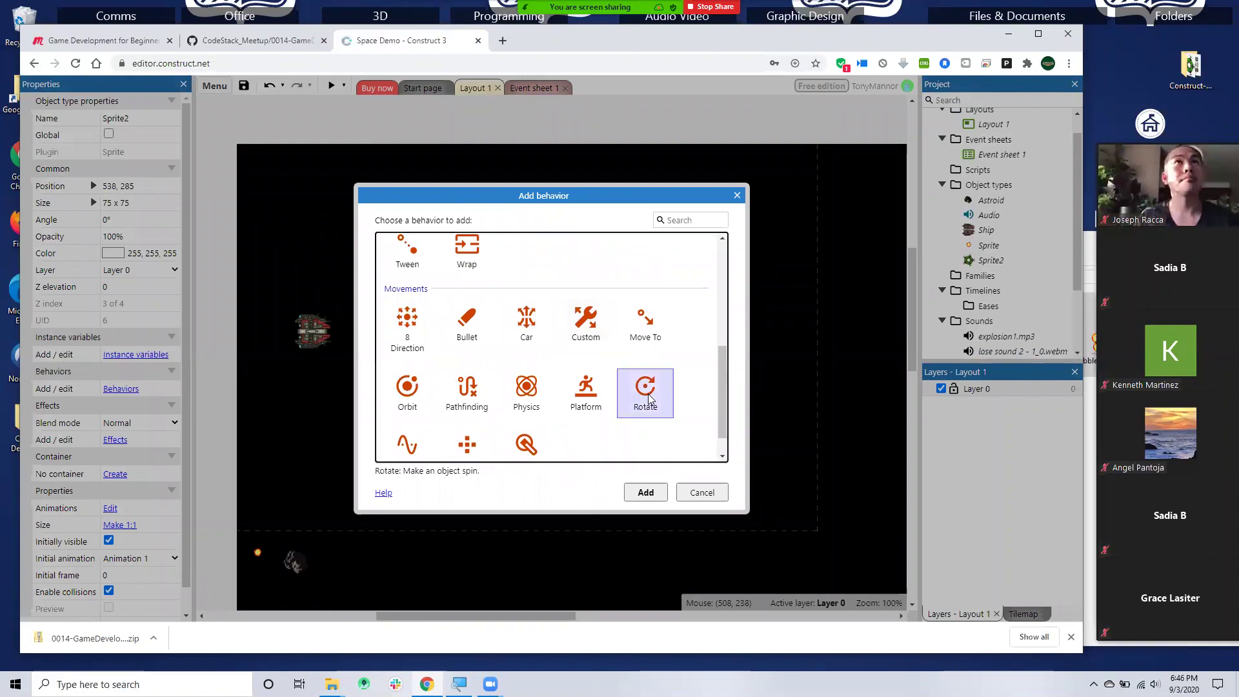
pyautogui.click(645, 492)
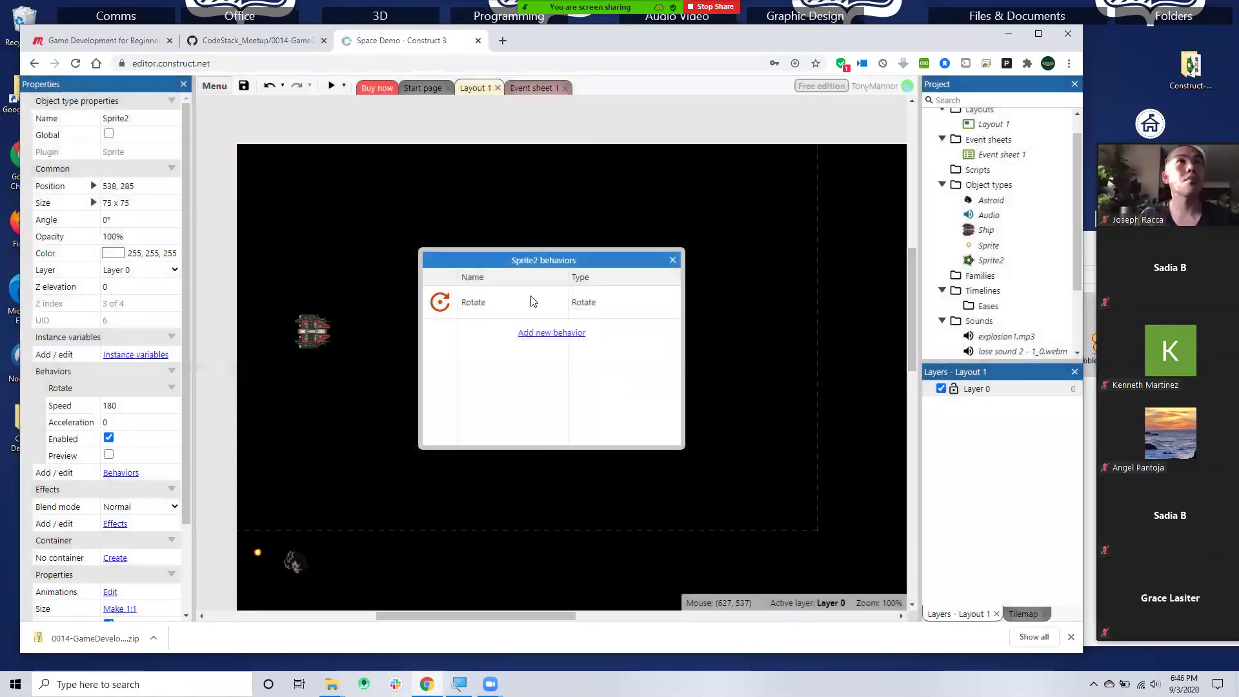
pyautogui.click(672, 260)
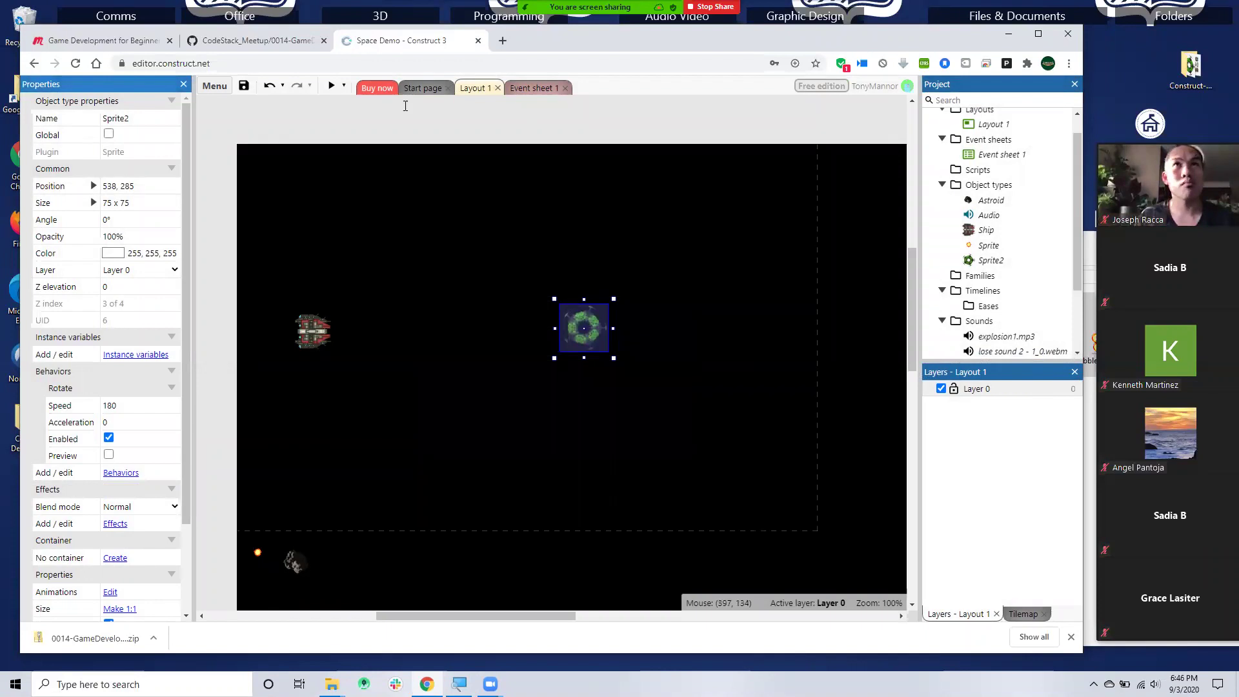
# - Preview the game to check the station's spin, and set its Rotate speed to 75
pyautogui.click(331, 85)
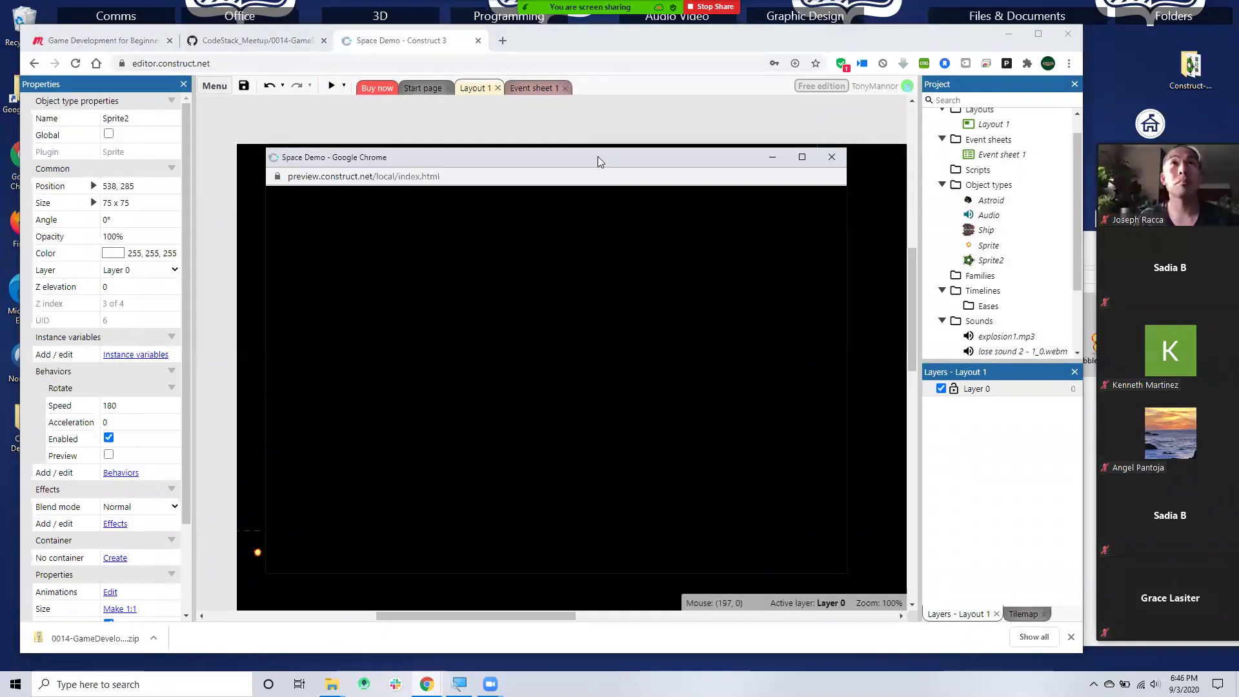
pyautogui.moveTo(597, 157); pyautogui.dragTo(598, 119)
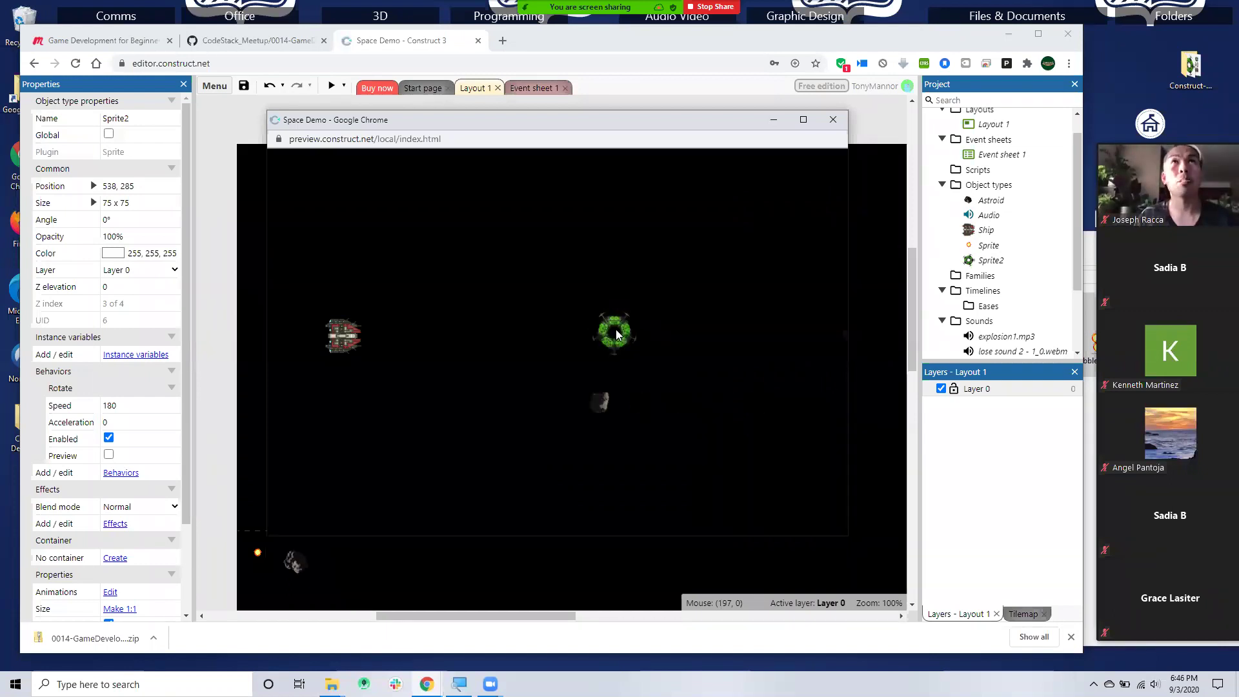
pyautogui.click(835, 121)
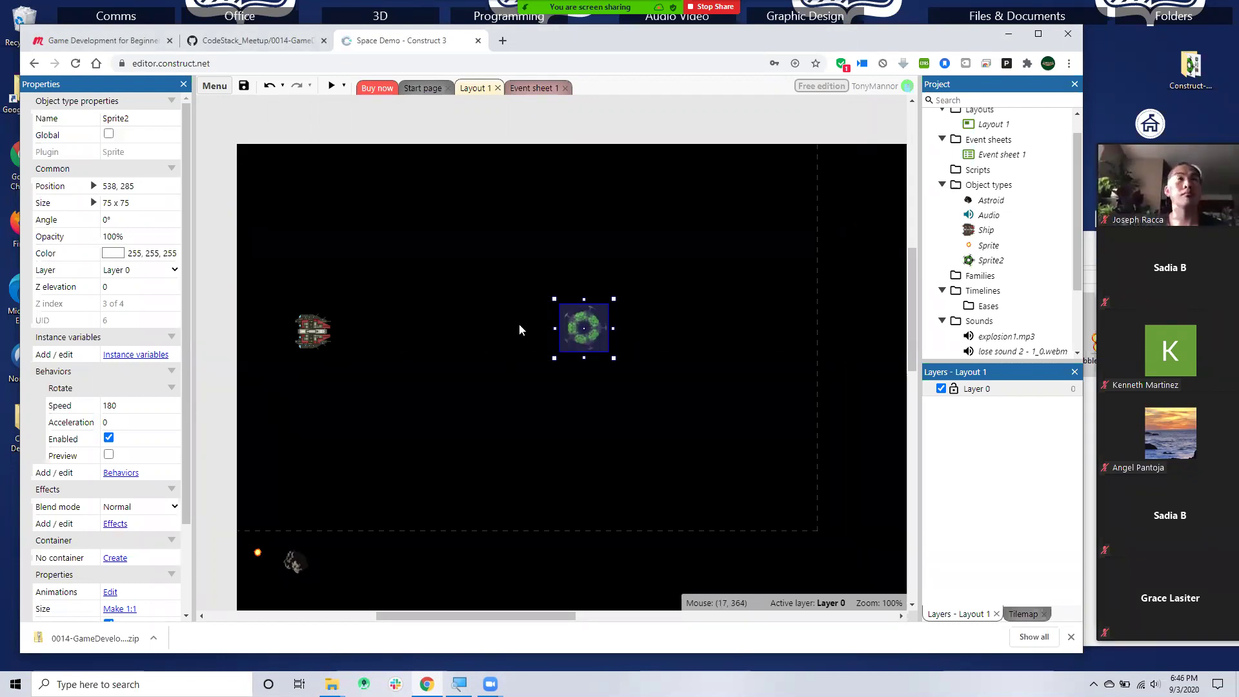
pyautogui.click(137, 406)
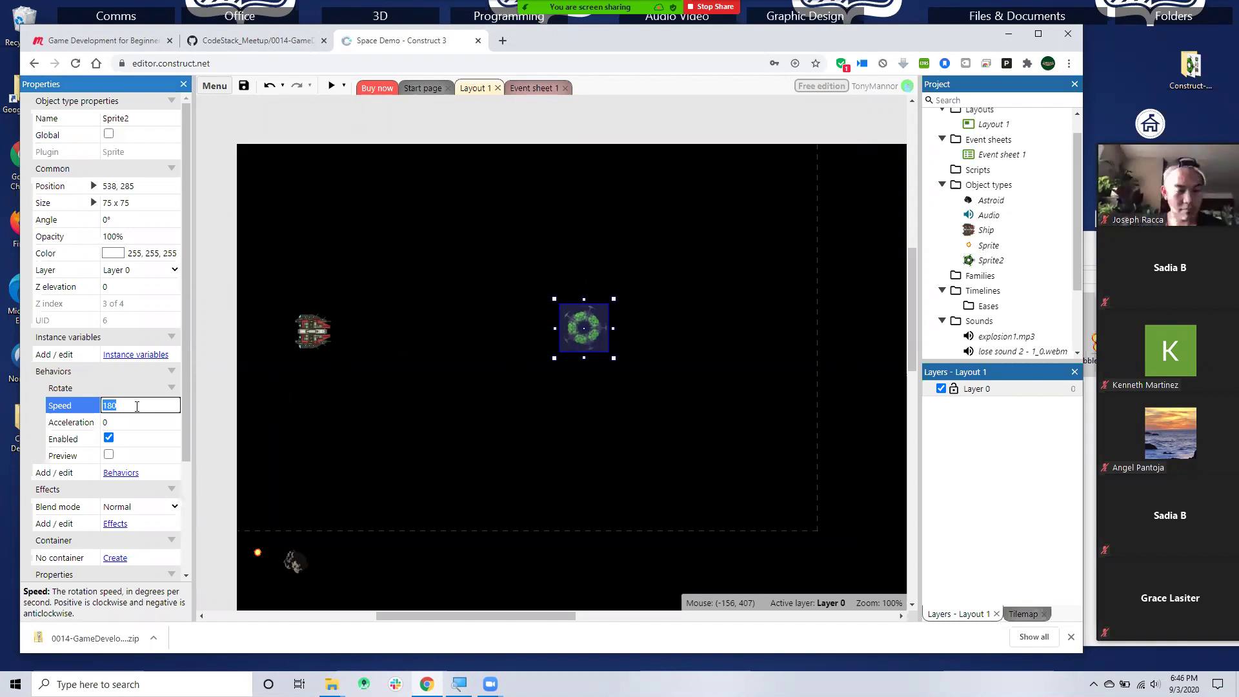
pyautogui.write('75')
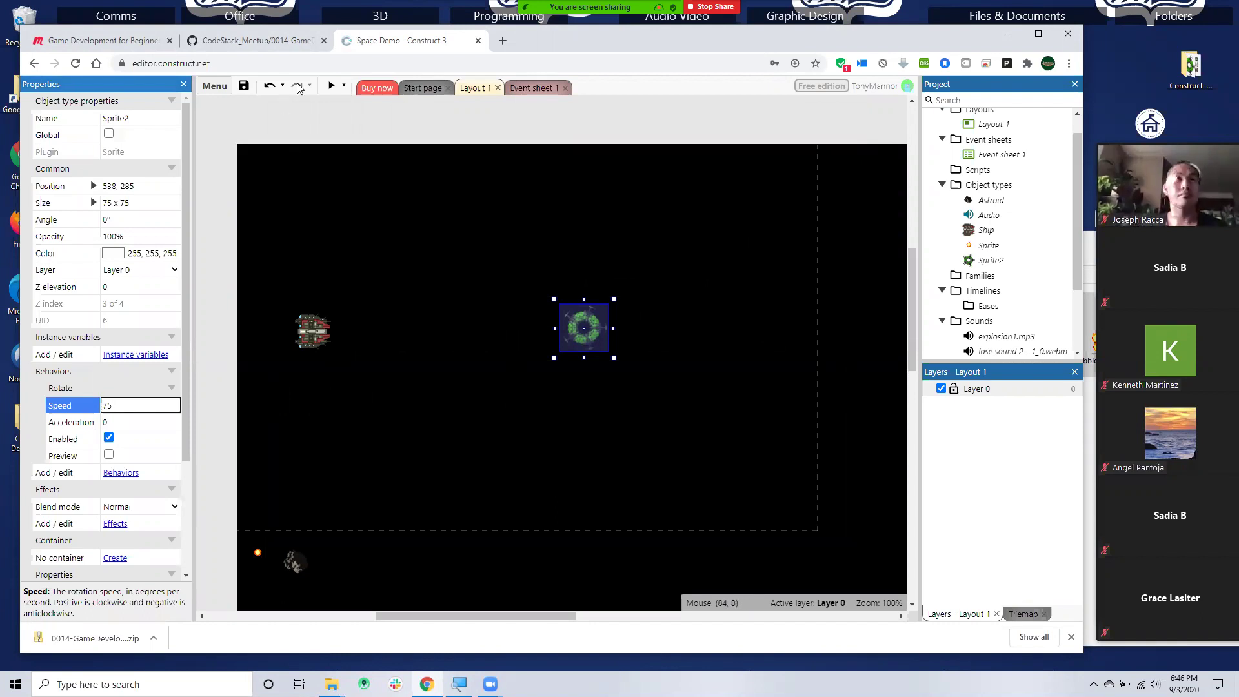
# - Preview the game again, and move the space station below the viewport beside the asteroid, to about 186, 648
pyautogui.click(331, 85)
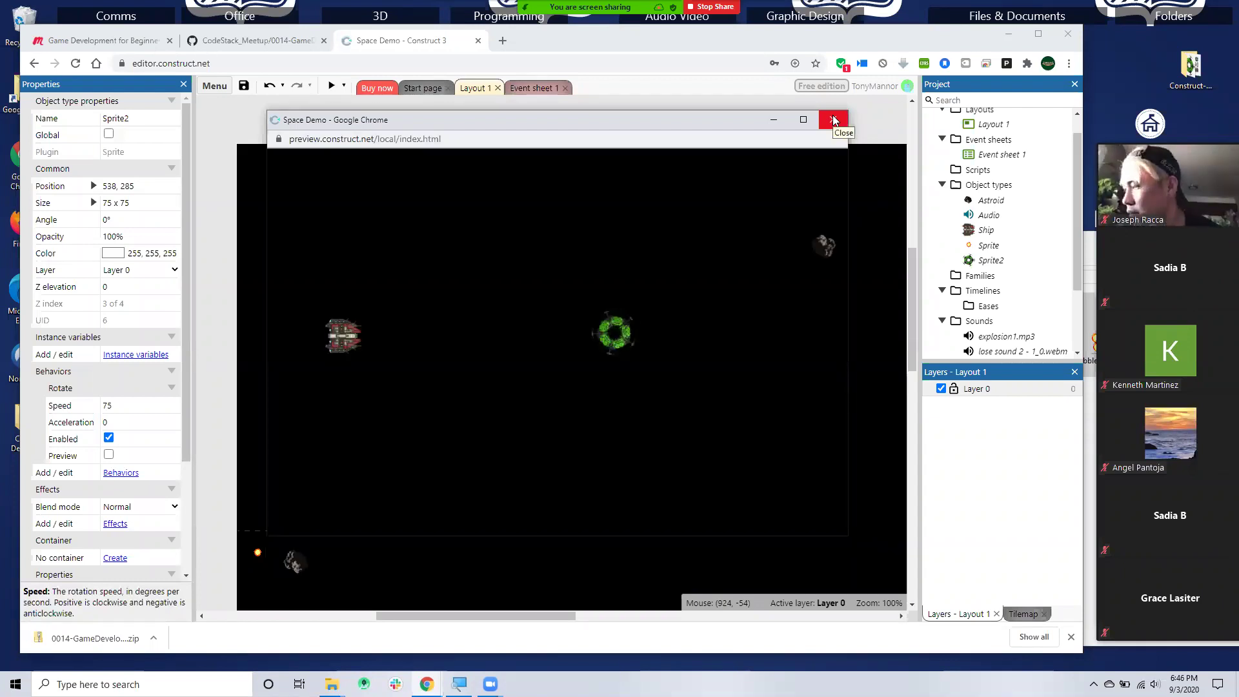
pyautogui.click(833, 121)
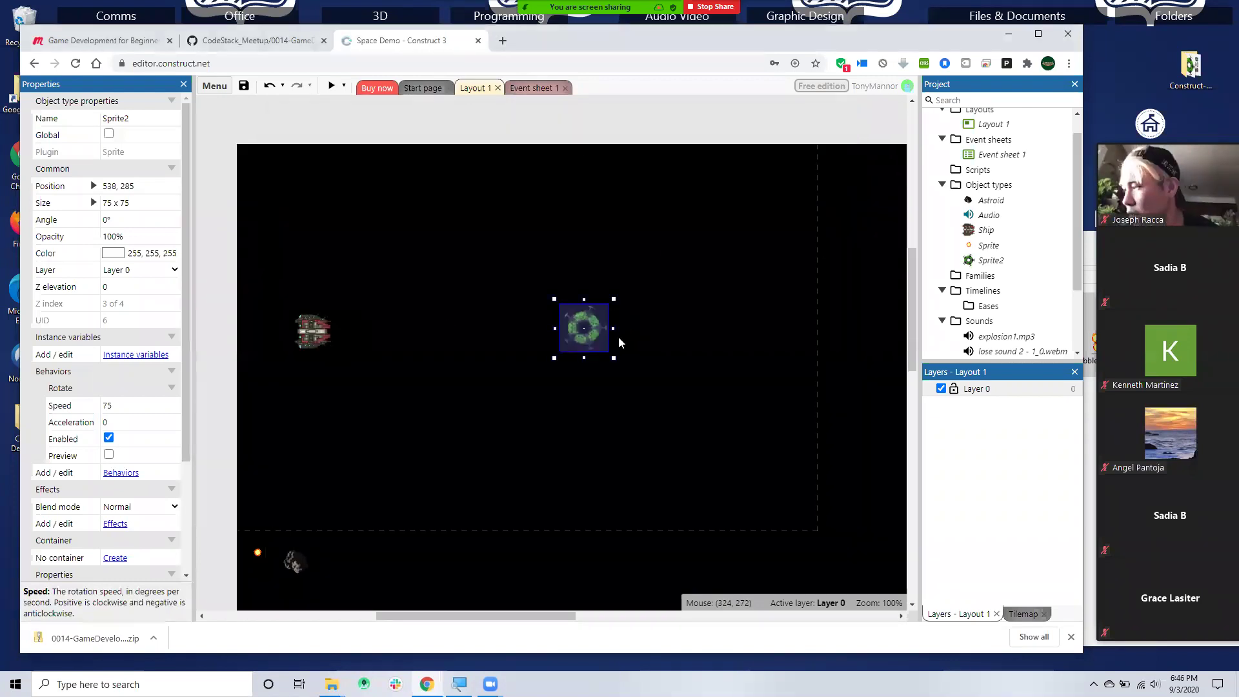
pyautogui.moveTo(596, 342); pyautogui.dragTo(368, 574)
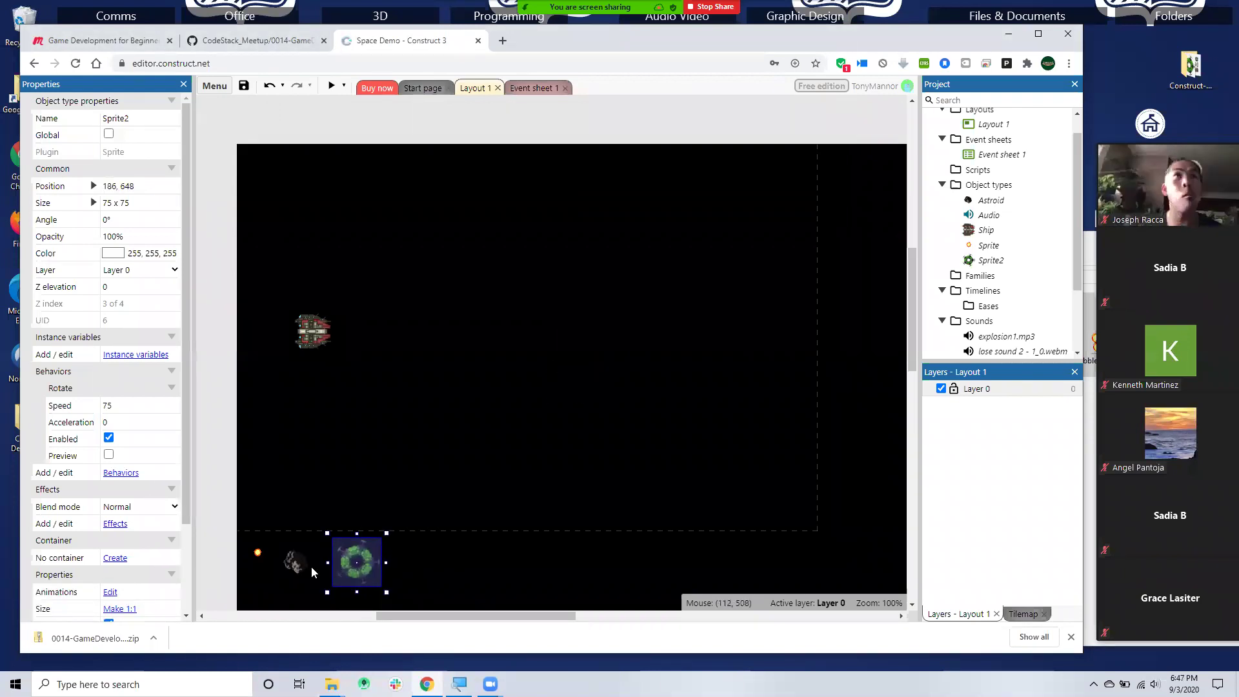
# - Add a new event to Event sheet 1 with the System condition Every X seconds, using a 5-second interval
pyautogui.click(529, 88)
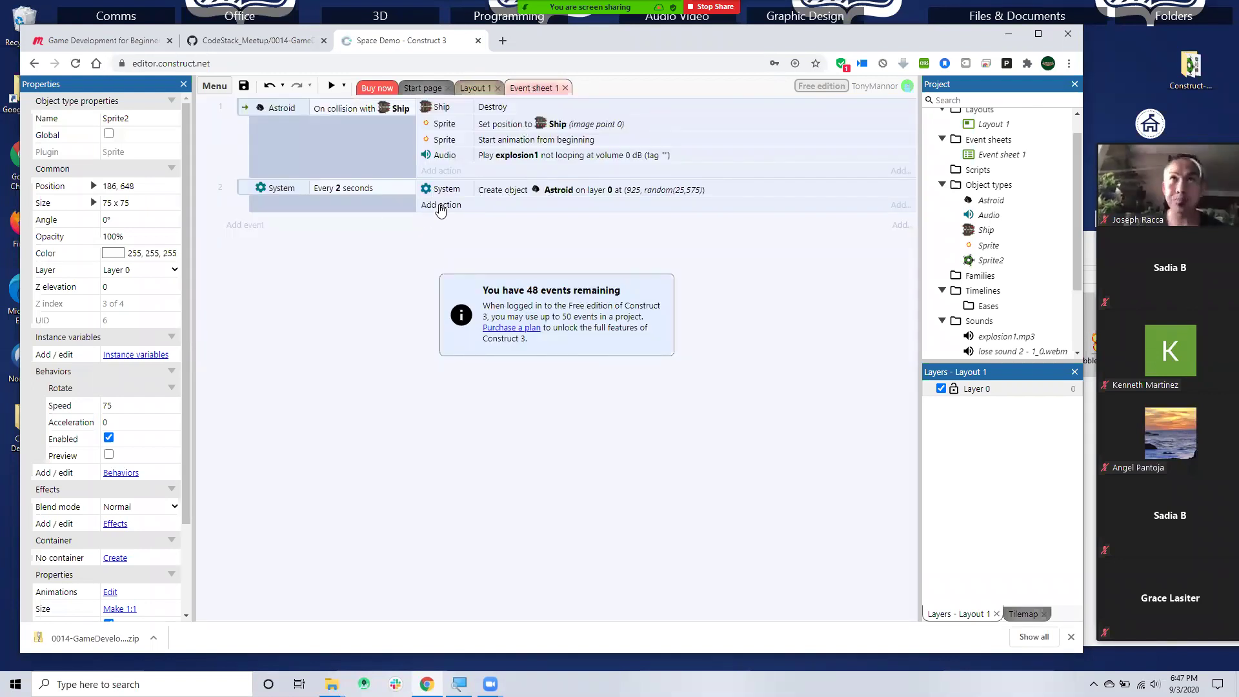
pyautogui.click(249, 227)
pyautogui.click(417, 265)
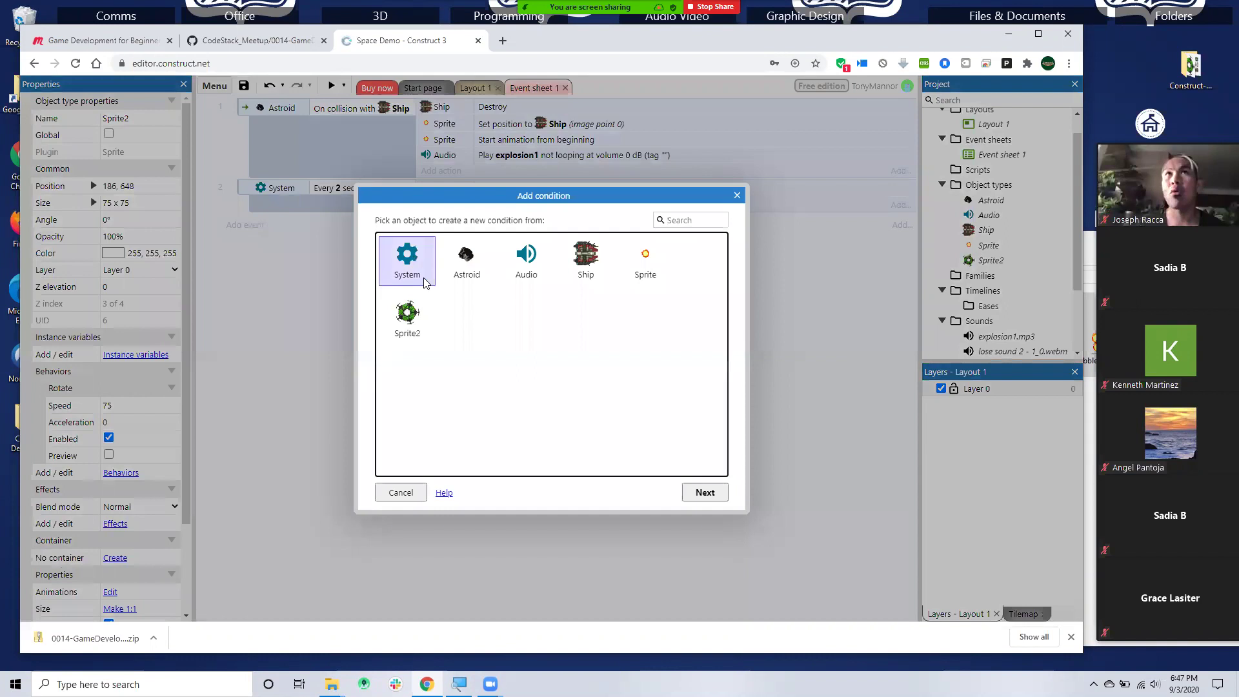
pyautogui.click(705, 492)
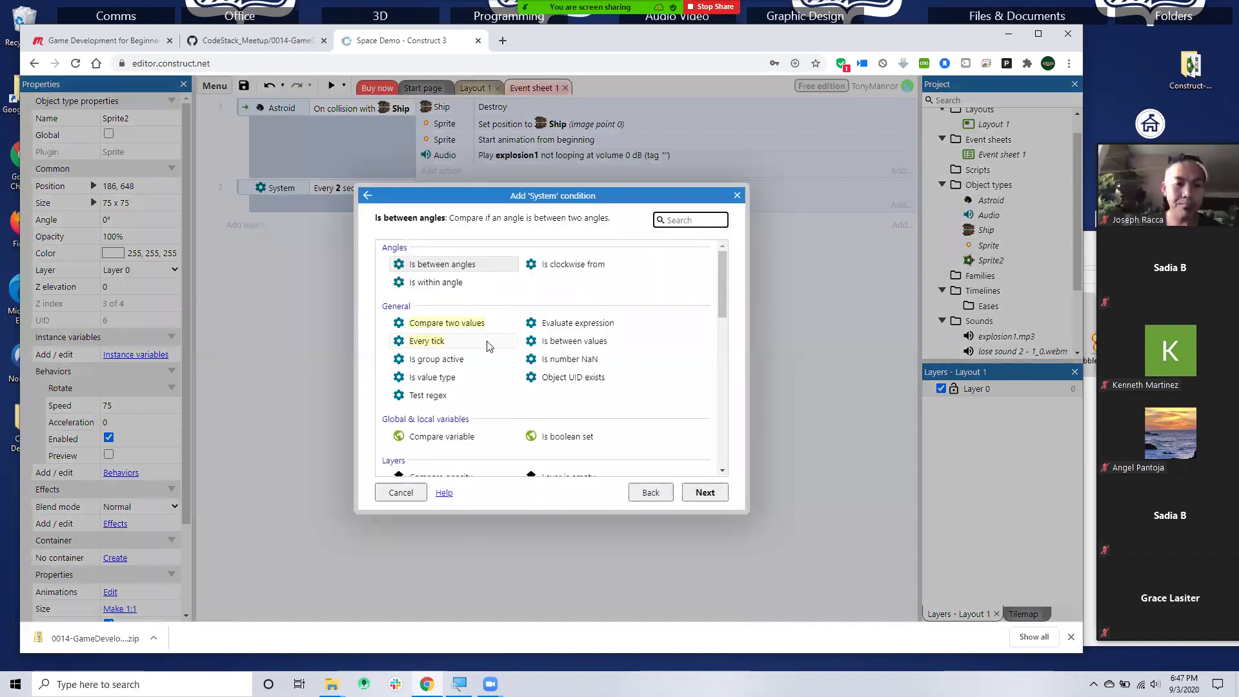
pyautogui.scroll(-6, 487, 345)
pyautogui.click(440, 459)
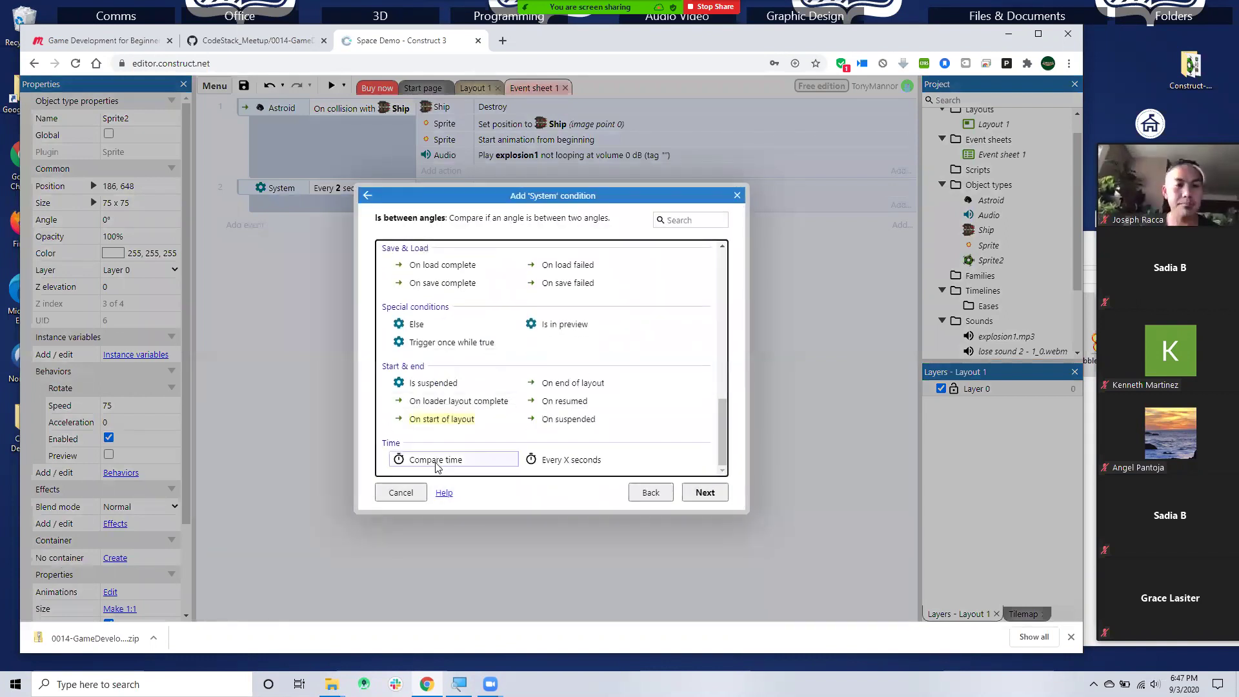
pyautogui.click(575, 461)
pyautogui.click(703, 492)
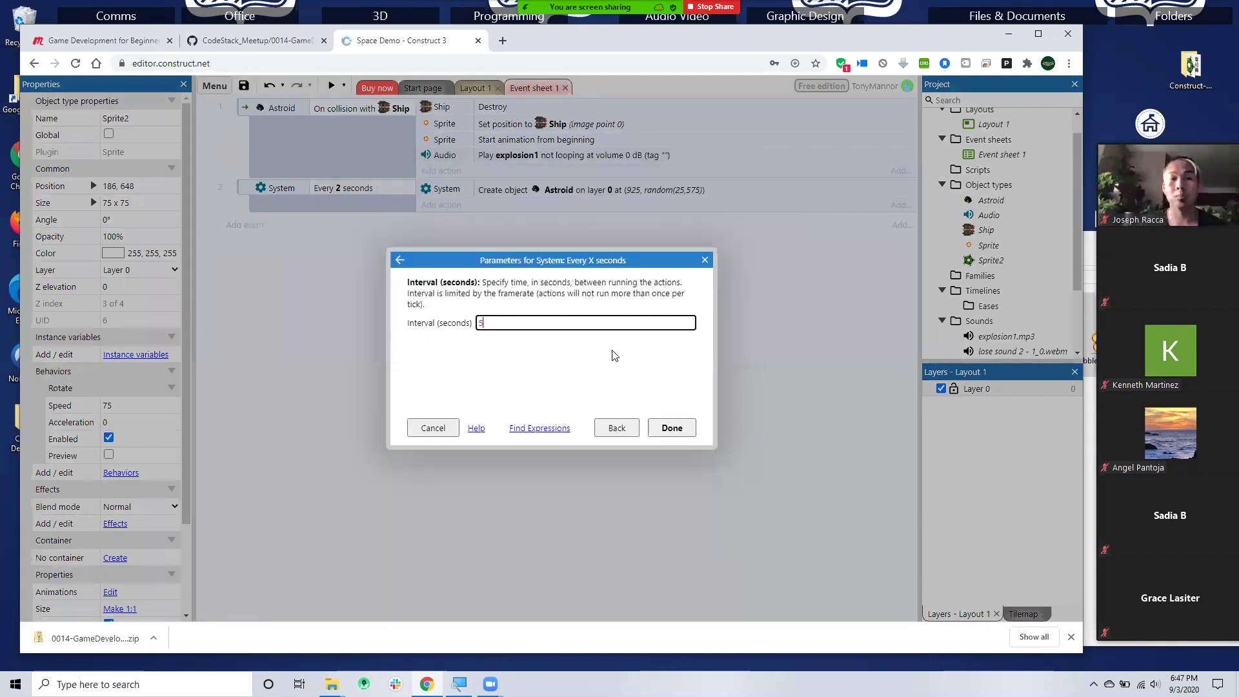
pyautogui.click(672, 428)
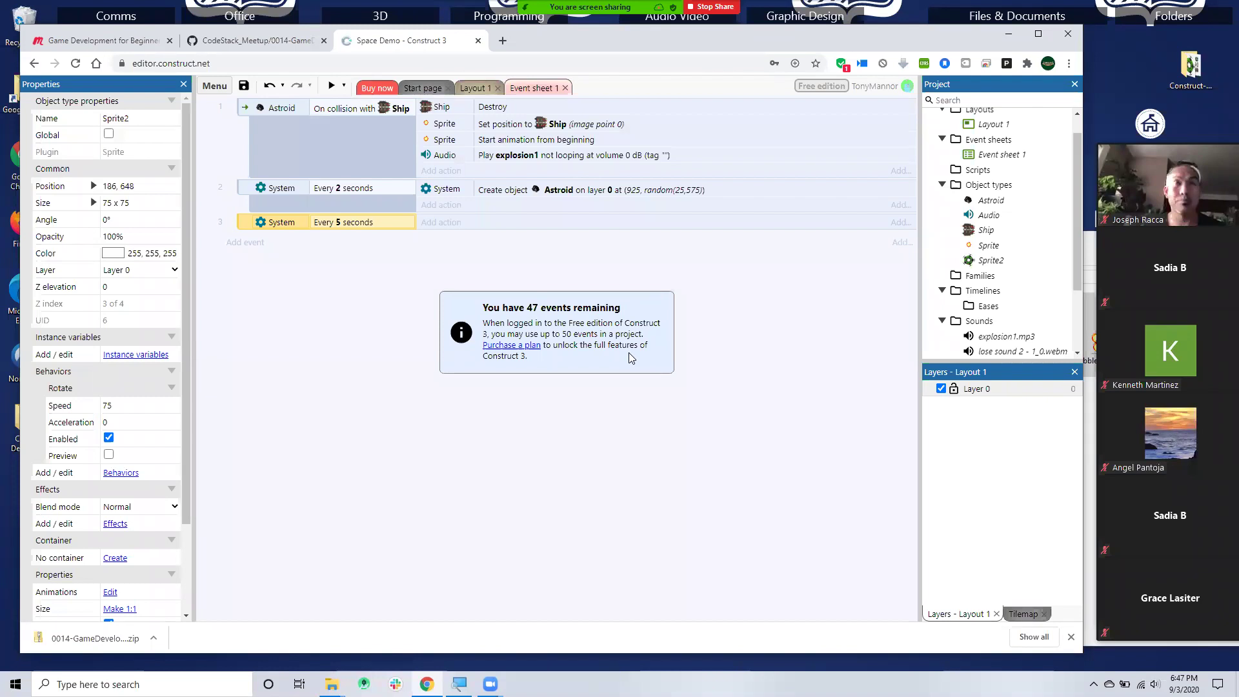
# - Add a System Create object action to the Every 5 seconds event, opening its parameters
pyautogui.click(444, 222)
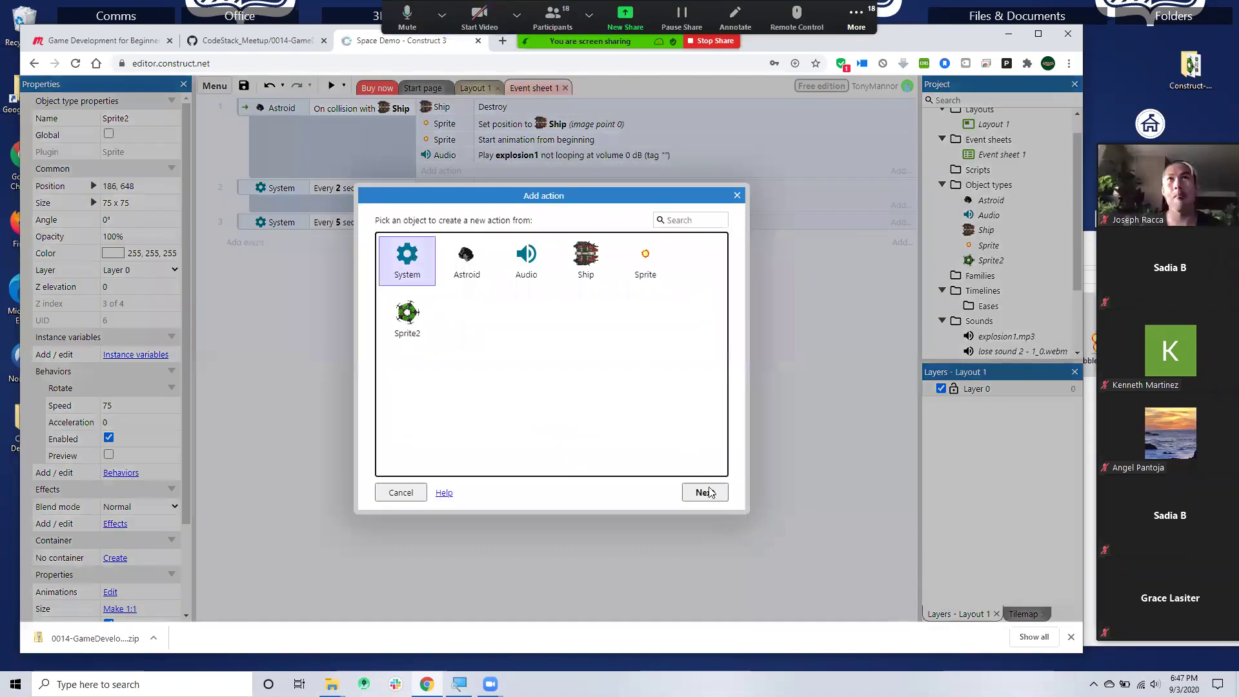
pyautogui.moveTo(609, 197); pyautogui.dragTo(589, 247)
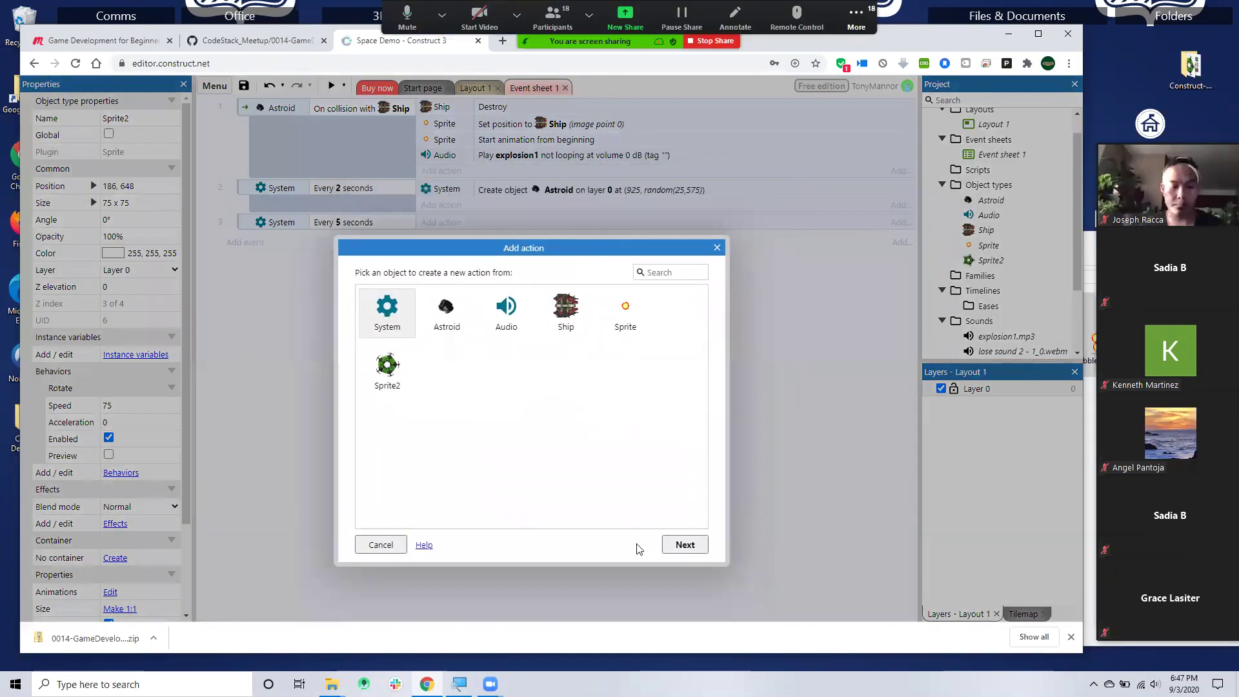
pyautogui.click(657, 278)
pyautogui.write('cre')
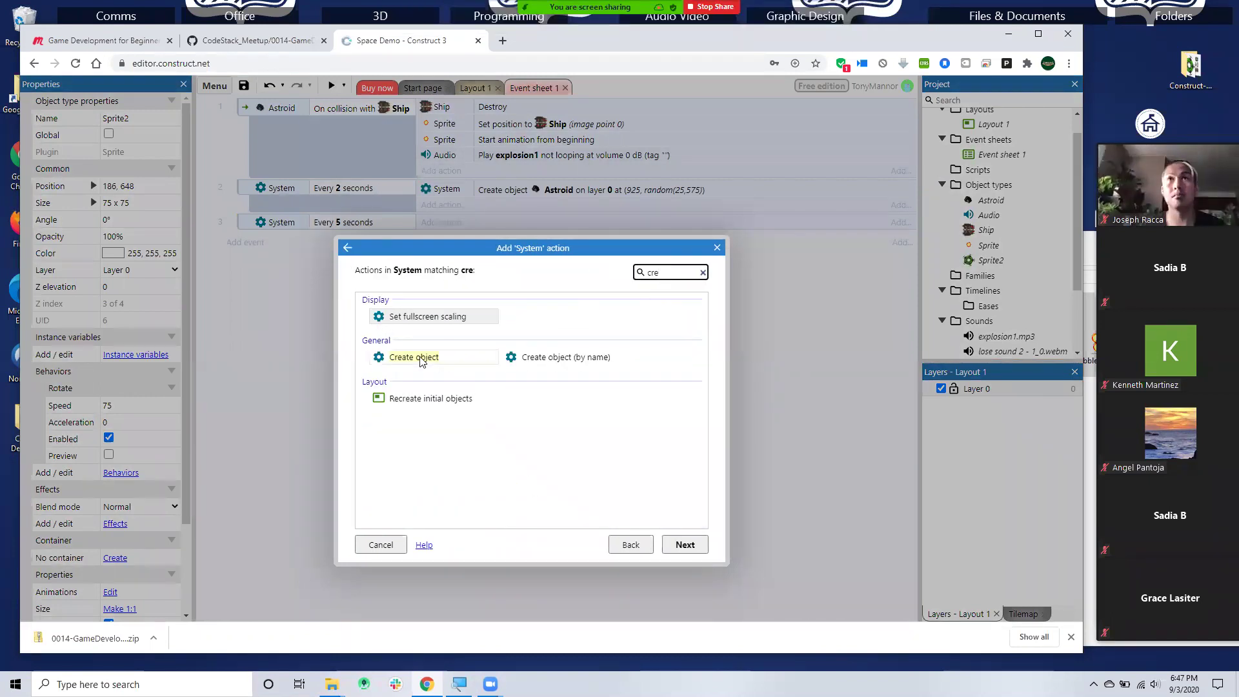
pyautogui.click(420, 359)
pyautogui.click(683, 545)
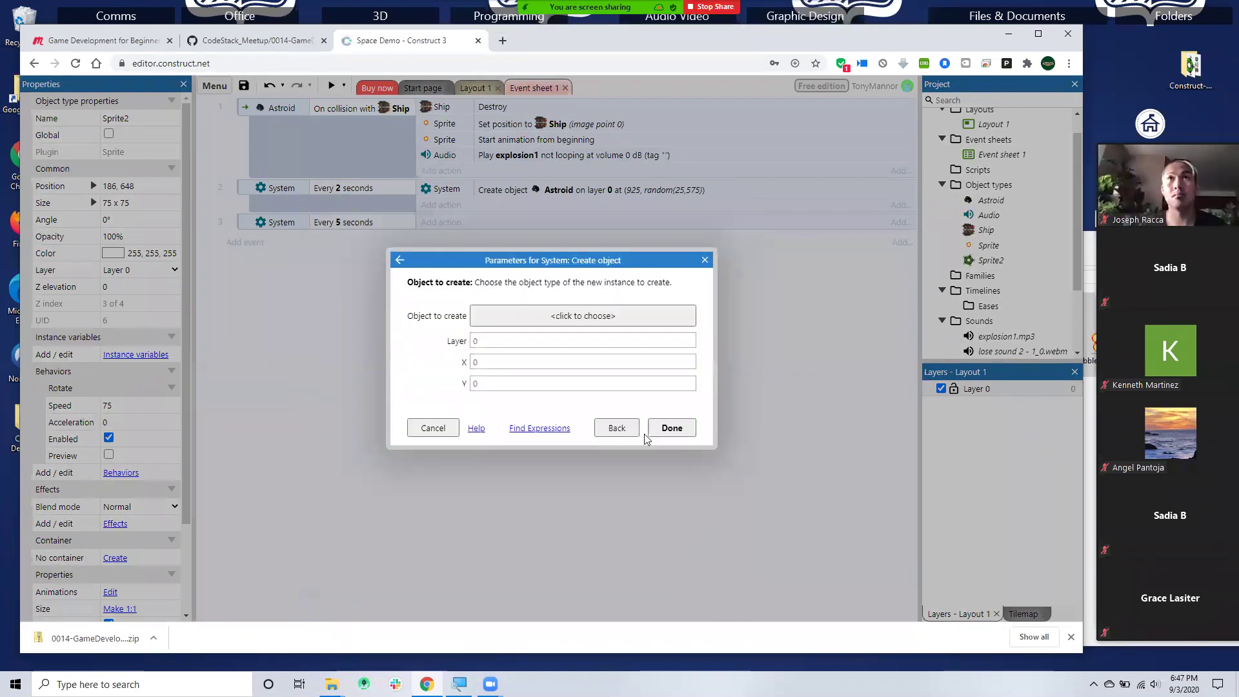
# - Choose Sprite2 as the object to create and set its X coordinate to 925
pyautogui.click(527, 327)
pyautogui.click(571, 325)
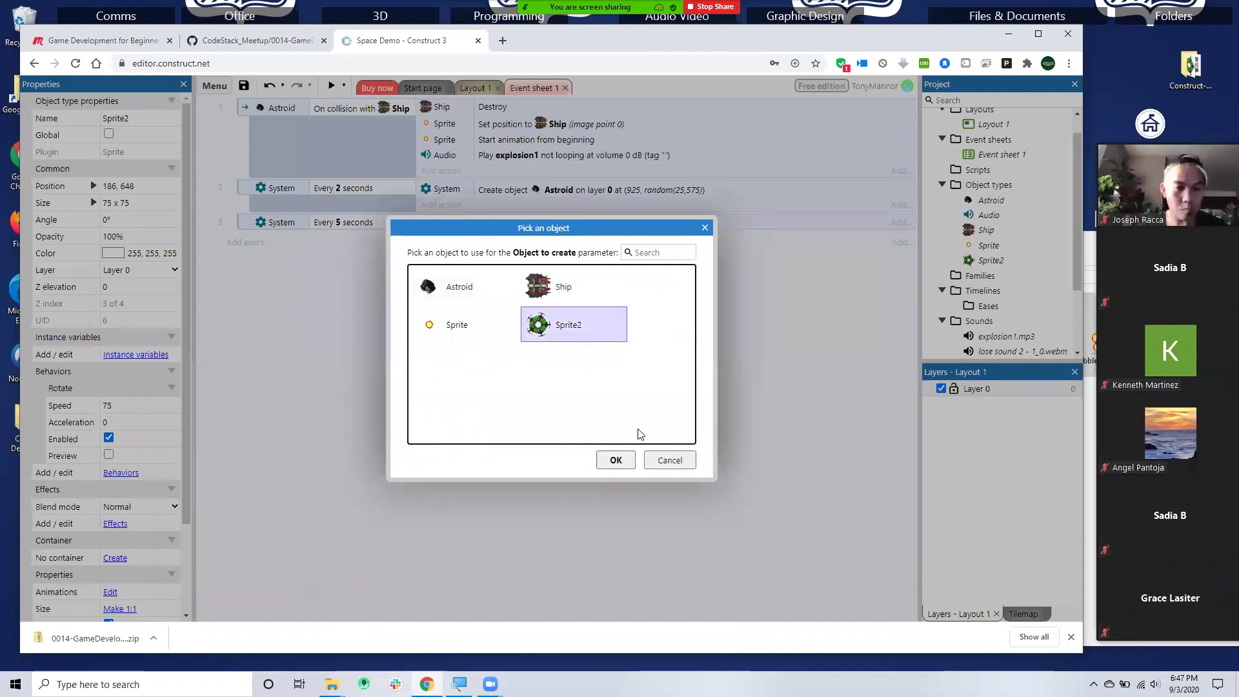
pyautogui.click(614, 460)
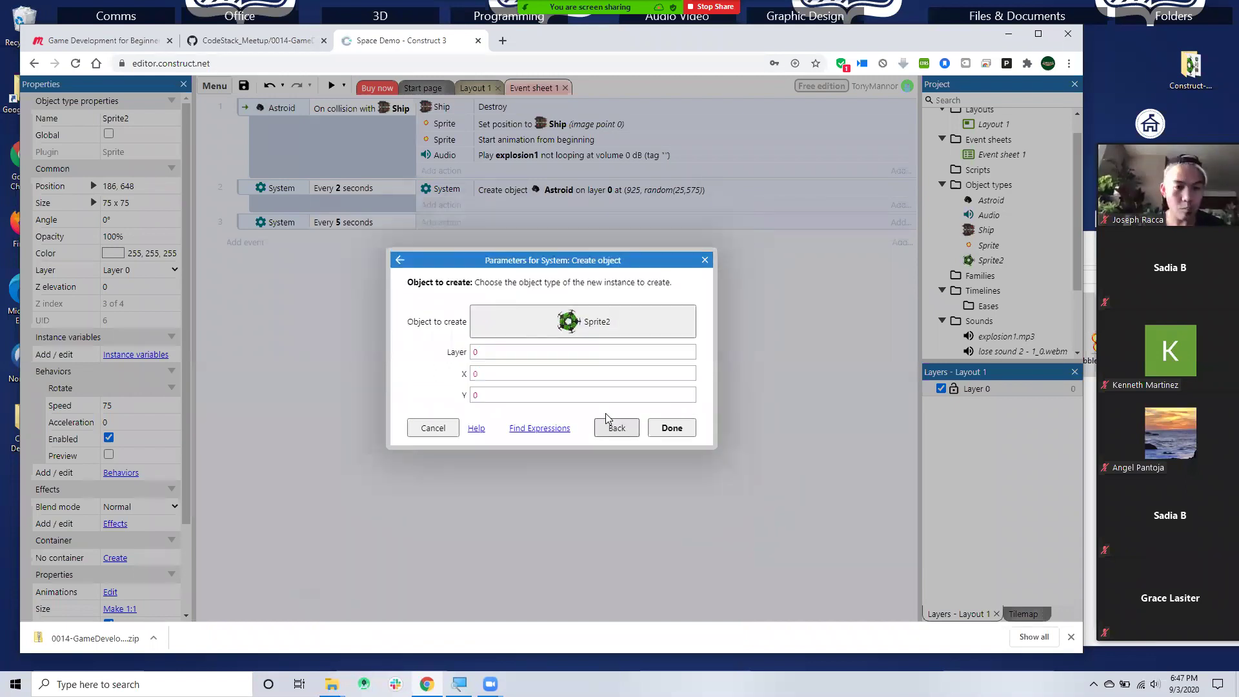
pyautogui.click(489, 375)
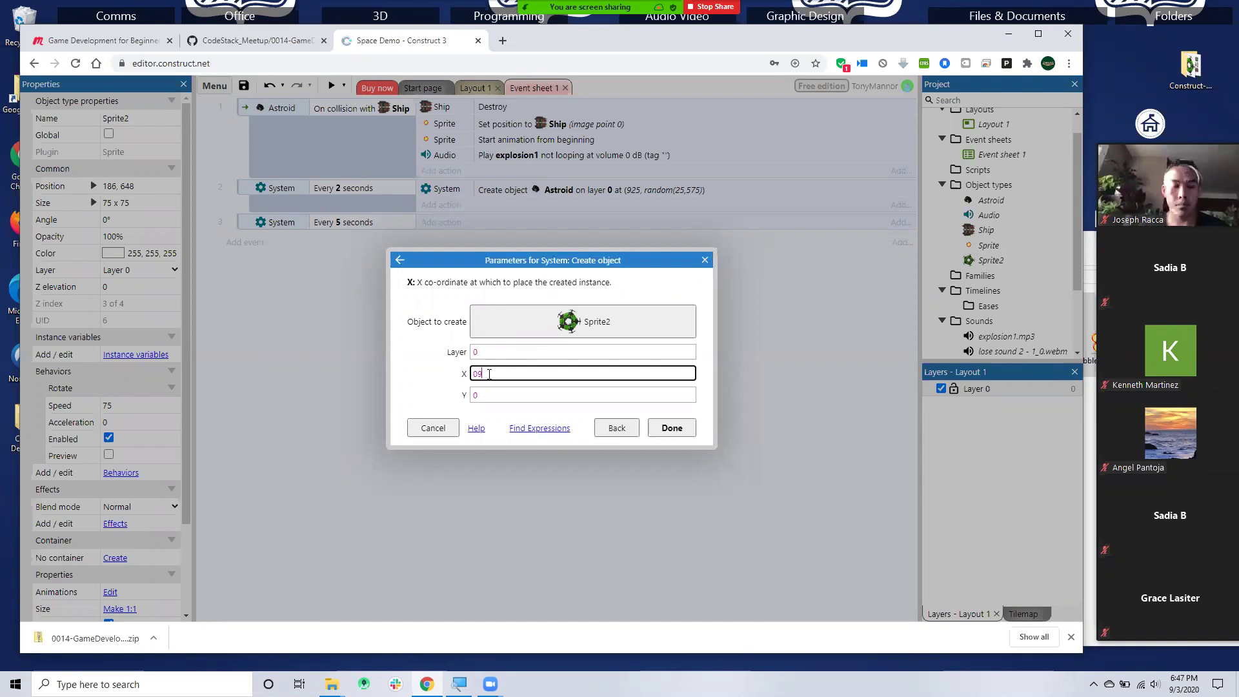
pyautogui.write('25')
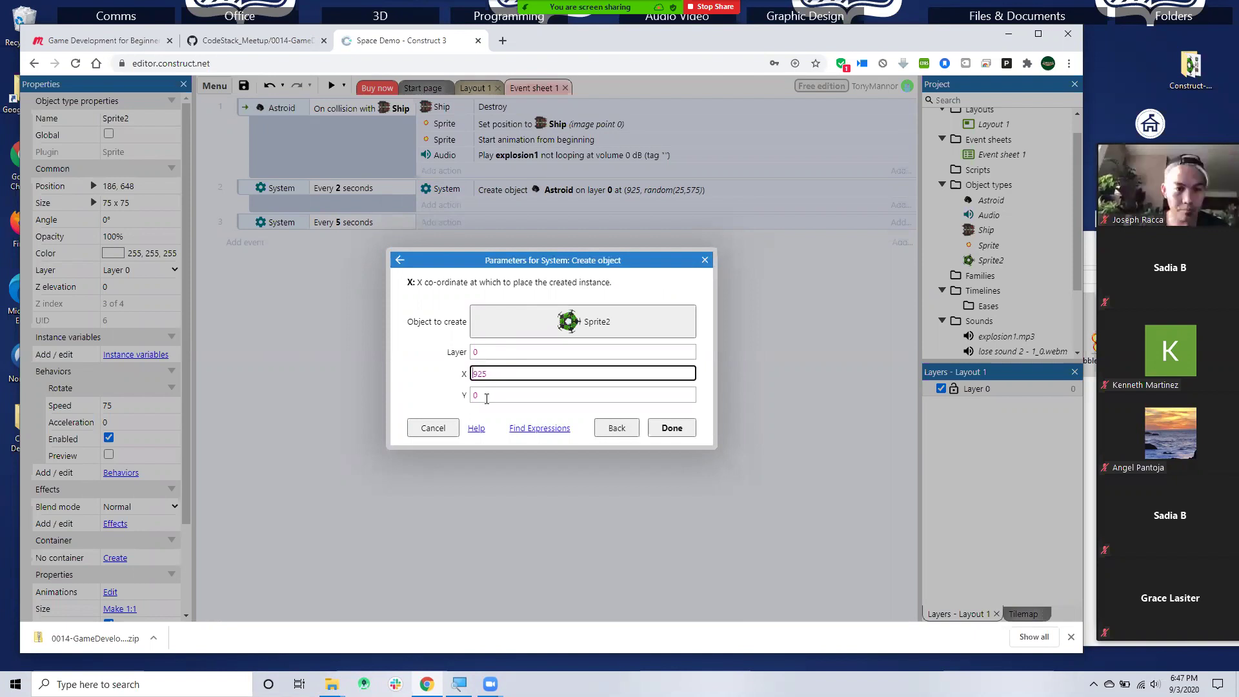
# - Set the Create object action's Y coordinate to random(25,575) and finish the action
pyautogui.click(489, 395)
pyautogui.write('rand')
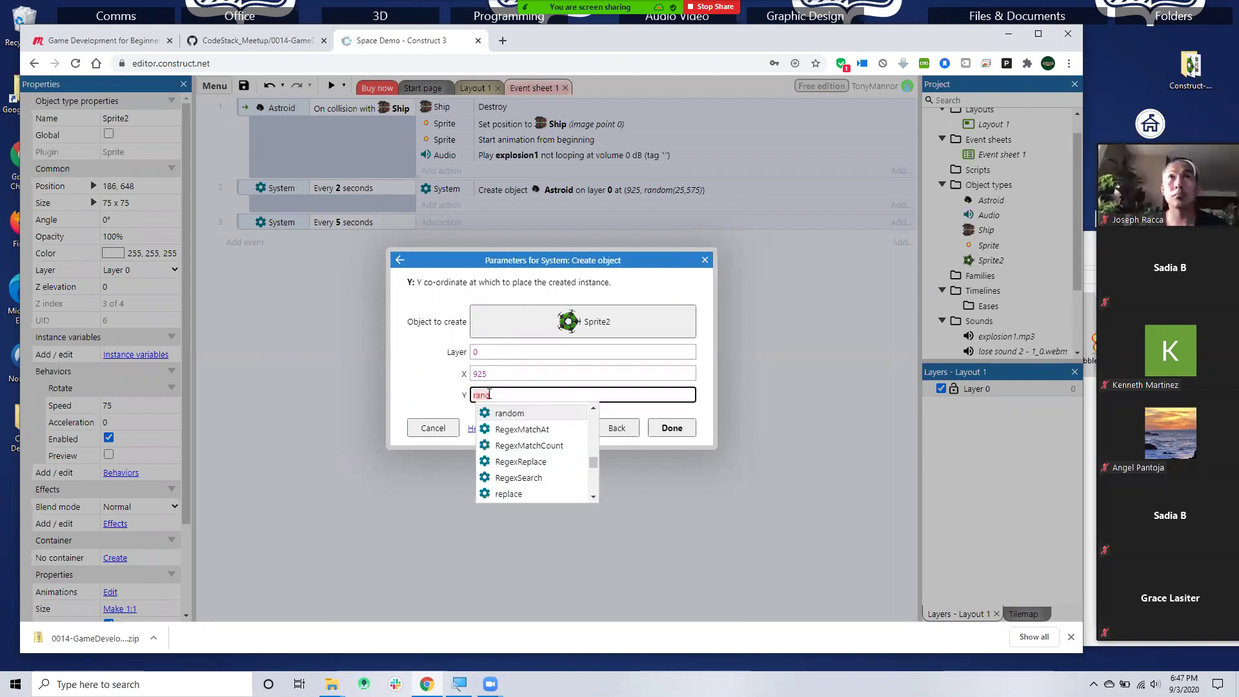
pyautogui.click(518, 415)
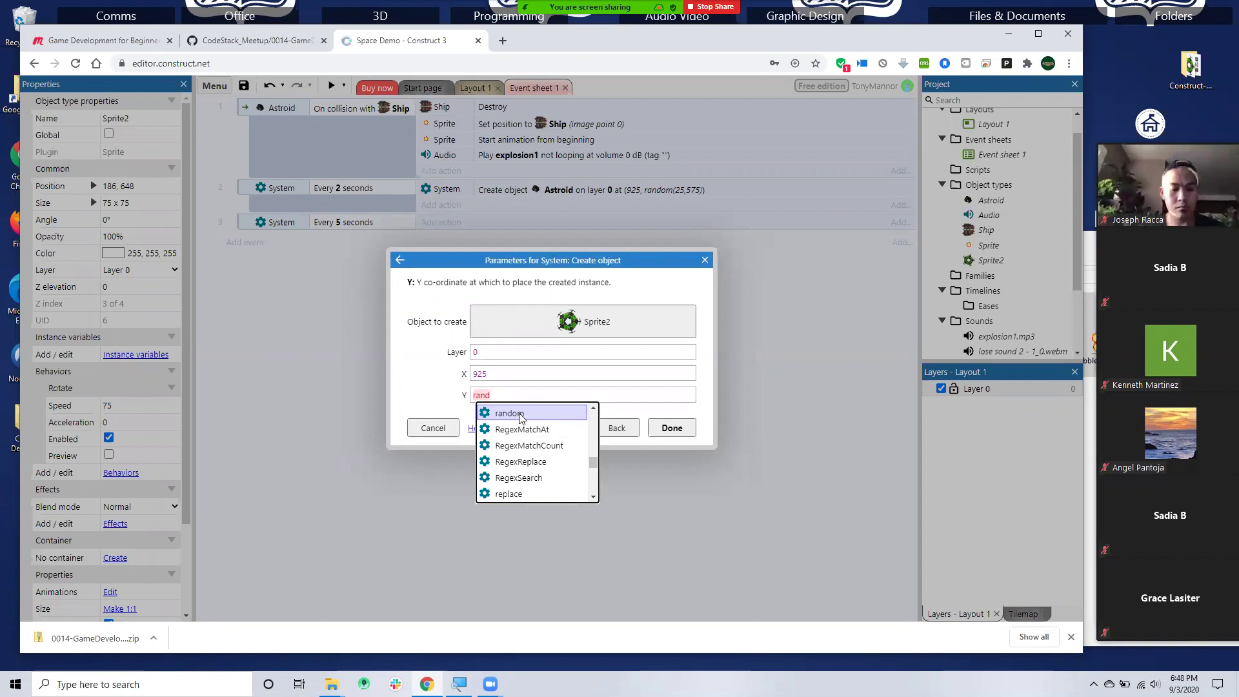
pyautogui.doubleClick(519, 415)
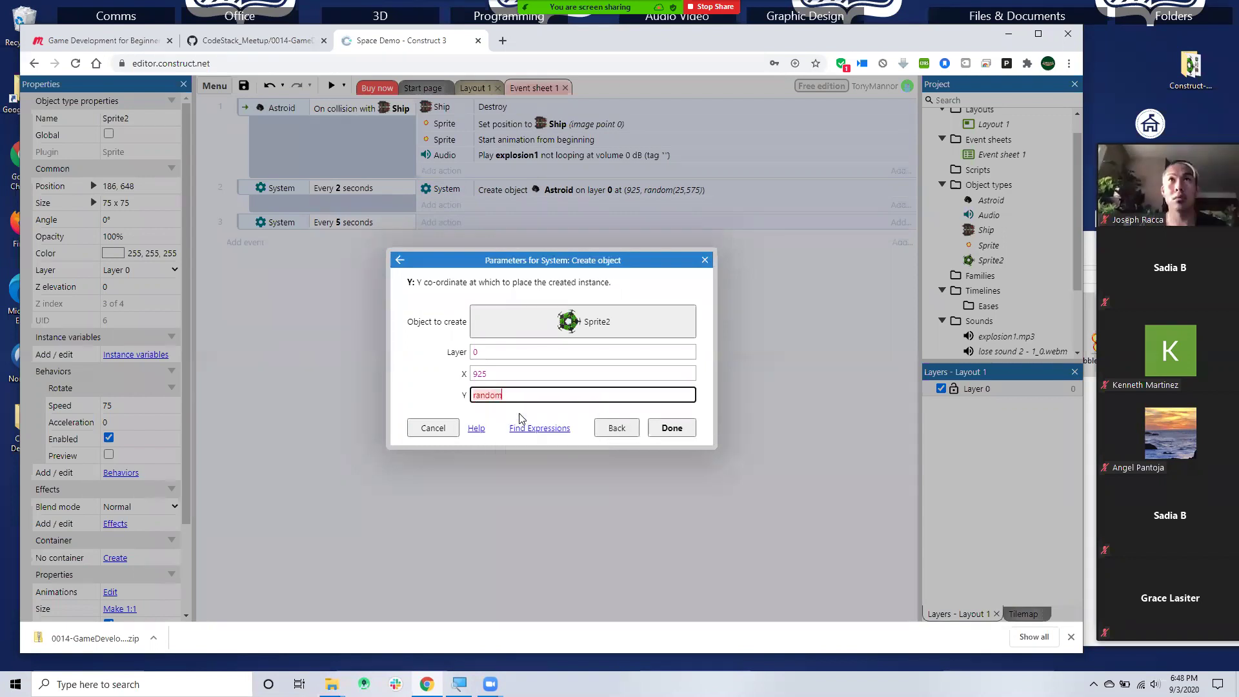
pyautogui.write('(25')
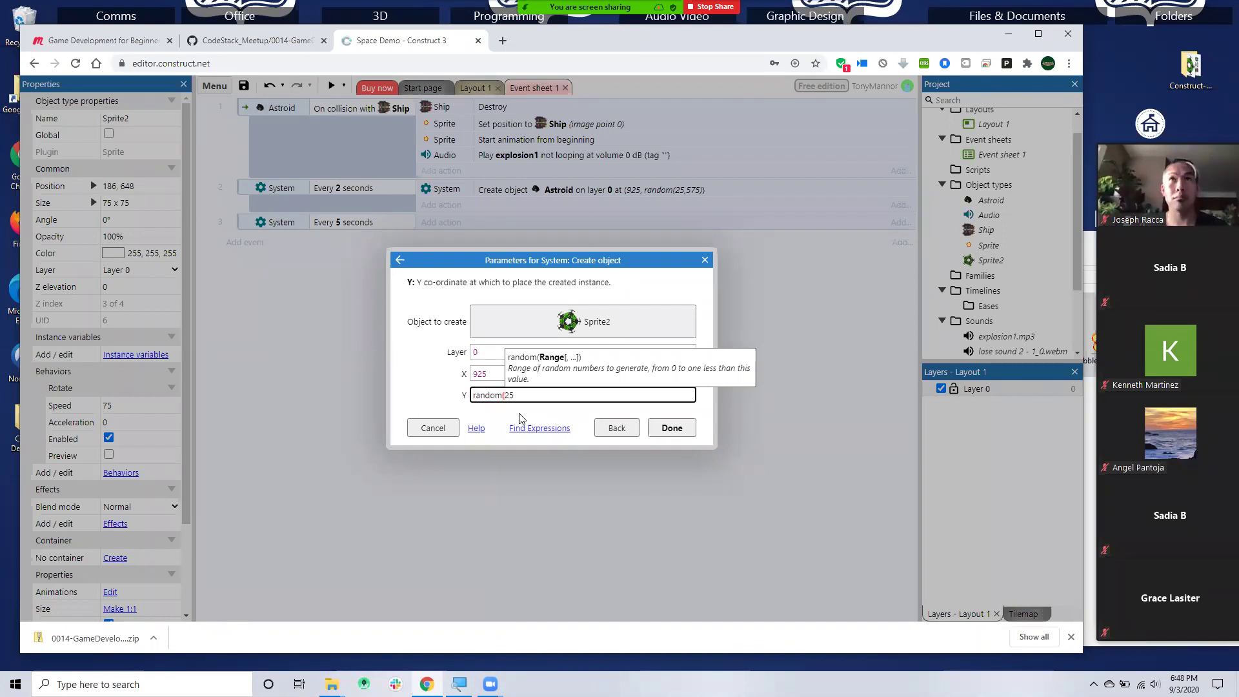
pyautogui.write(',575)')
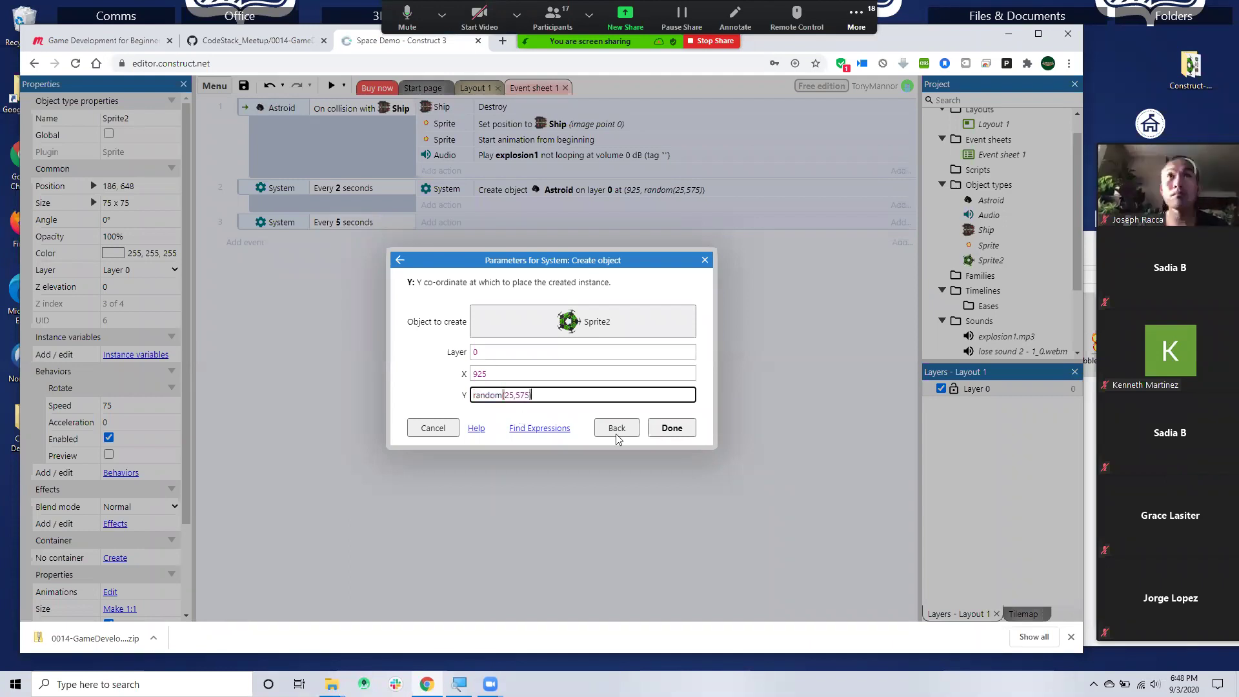
pyautogui.click(671, 427)
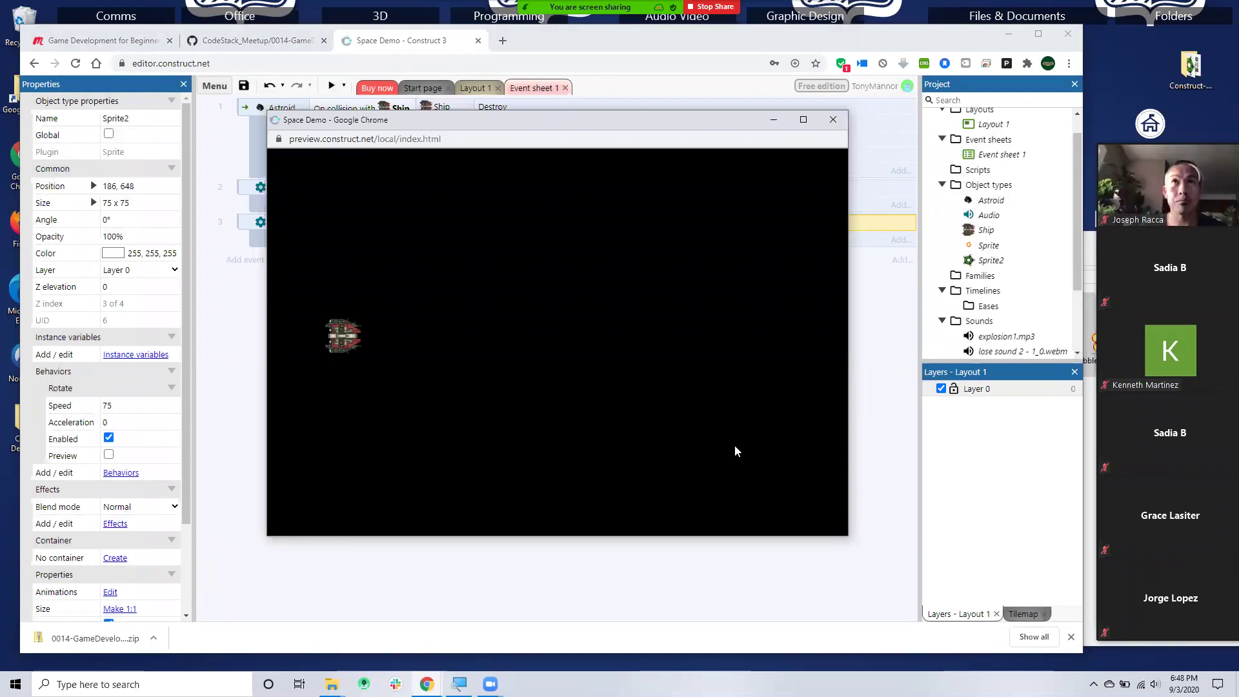
# - Preview the game while steering the ship up and down to check the space station spawning, and close the preview
pyautogui.press('Up')
pyautogui.press('Down')
pyautogui.press('Up')
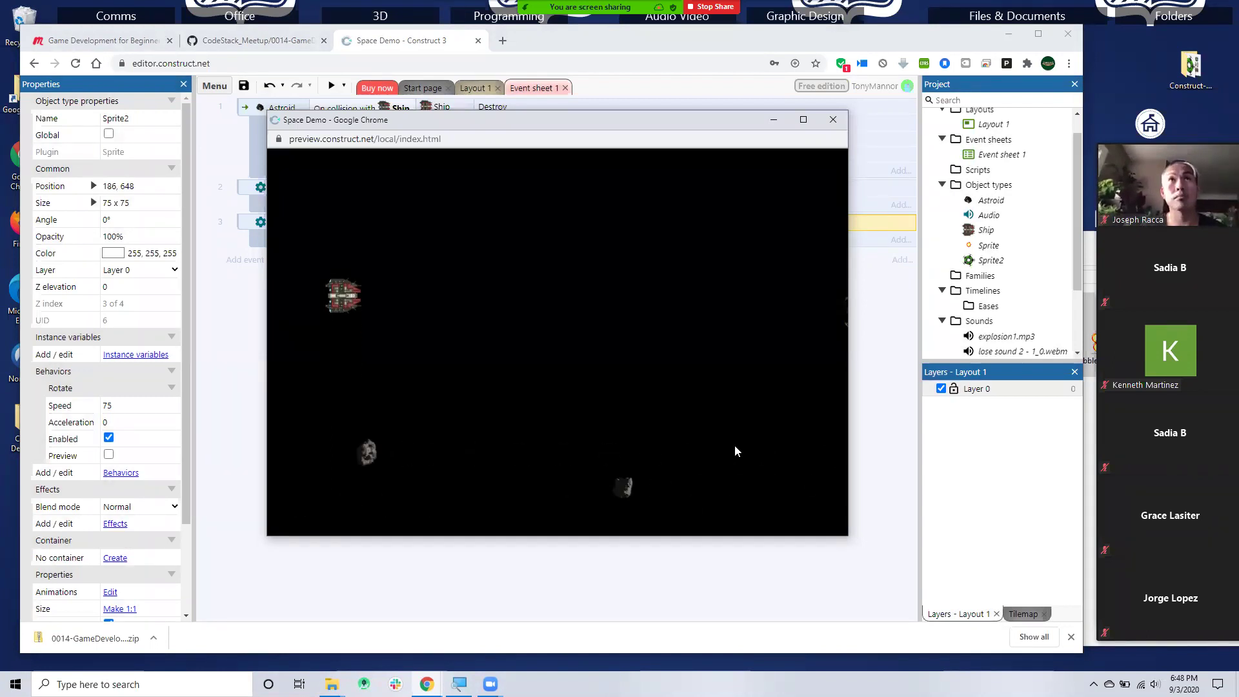
pyautogui.press('Down')
pyautogui.press('Up')
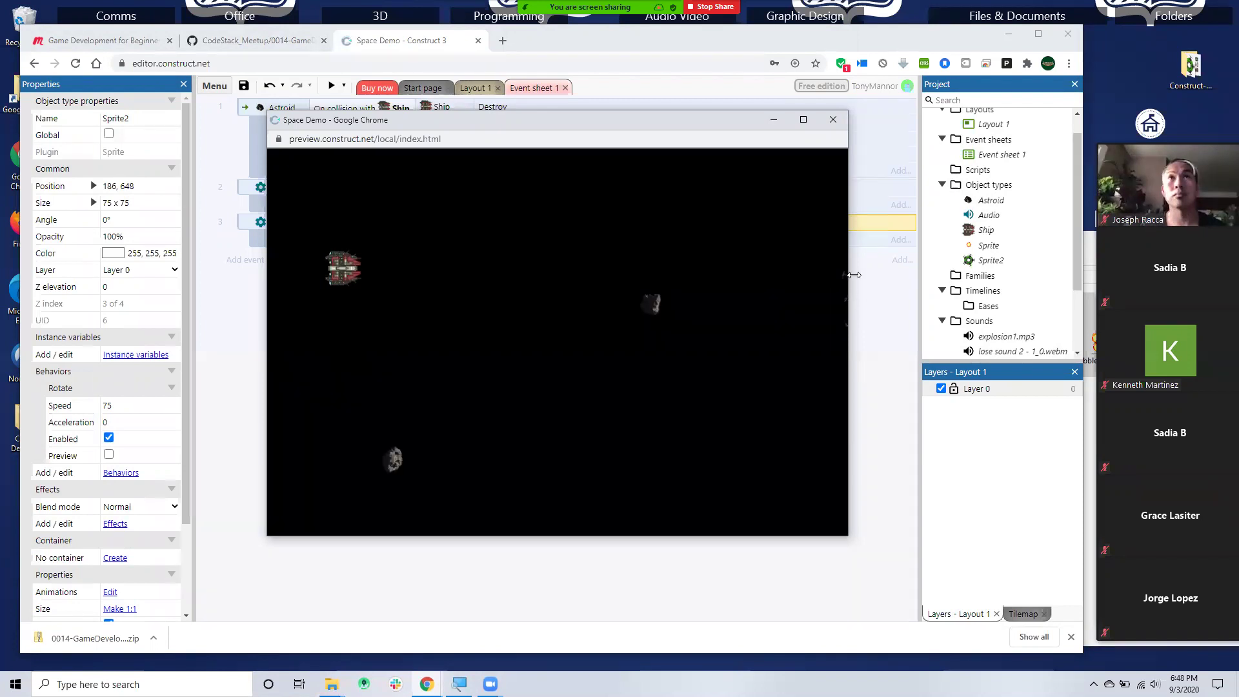
pyautogui.click(833, 121)
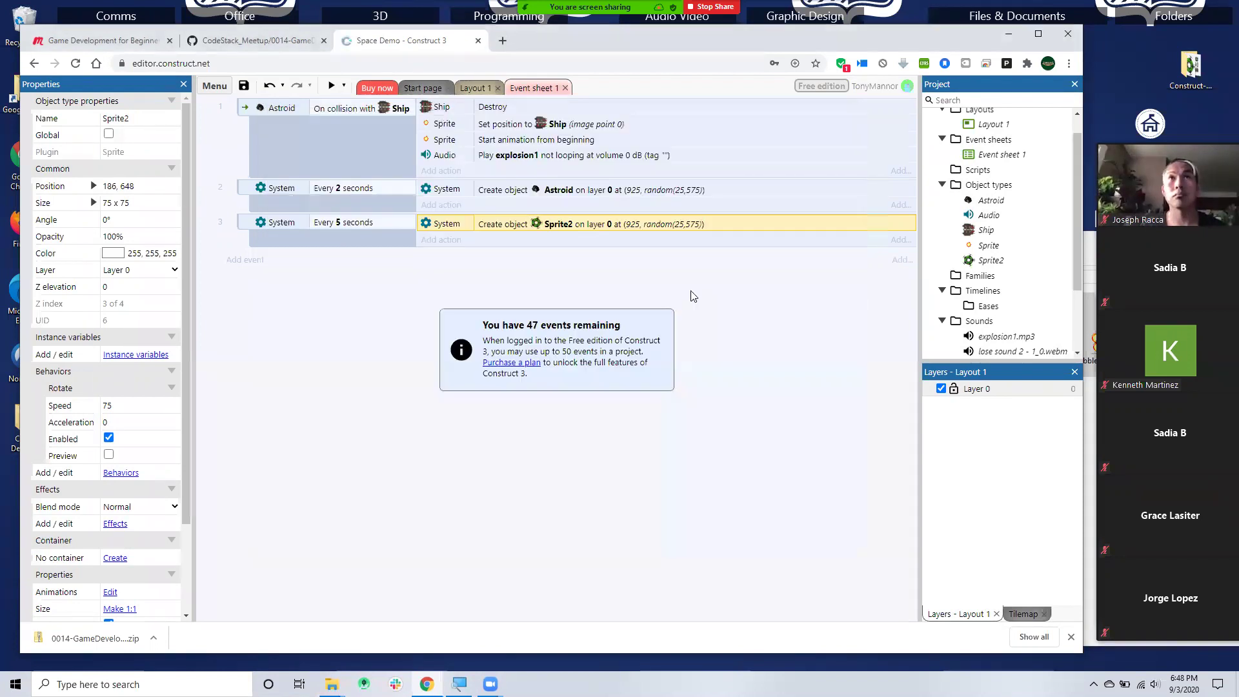
# - Check the asteroid's Bullet settings in Layout 1, and add a Bullet behavior to the space station, Sprite2
pyautogui.click(478, 89)
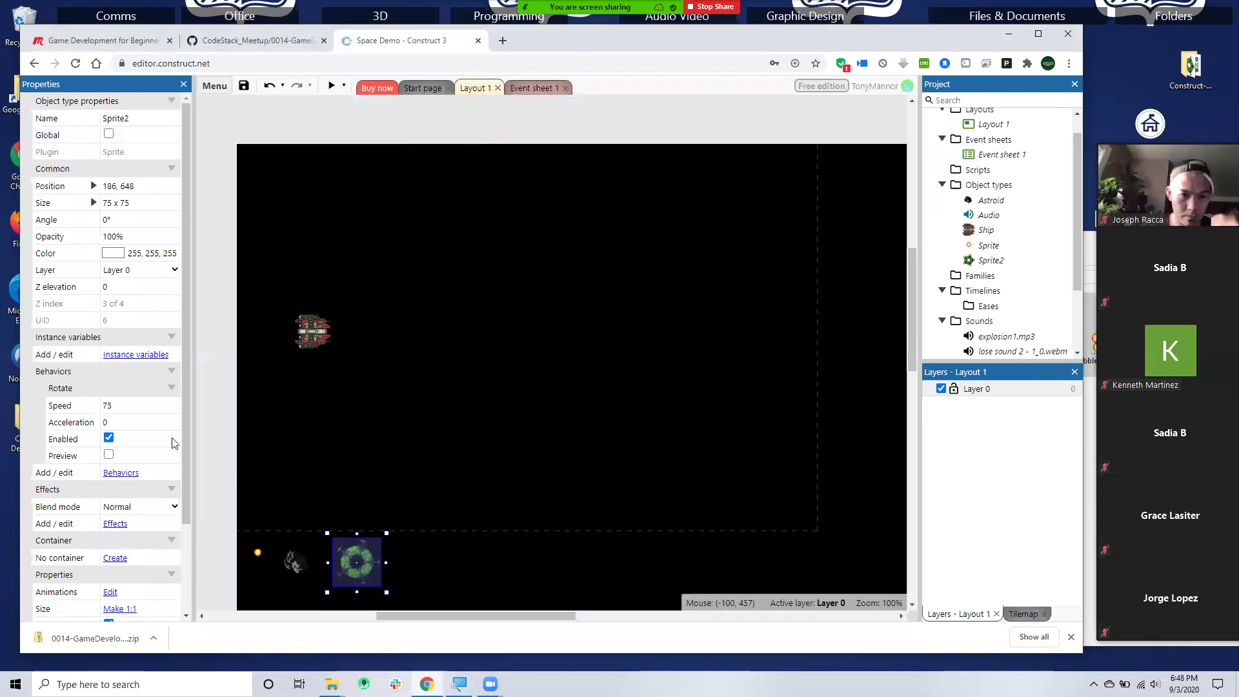
pyautogui.click(290, 565)
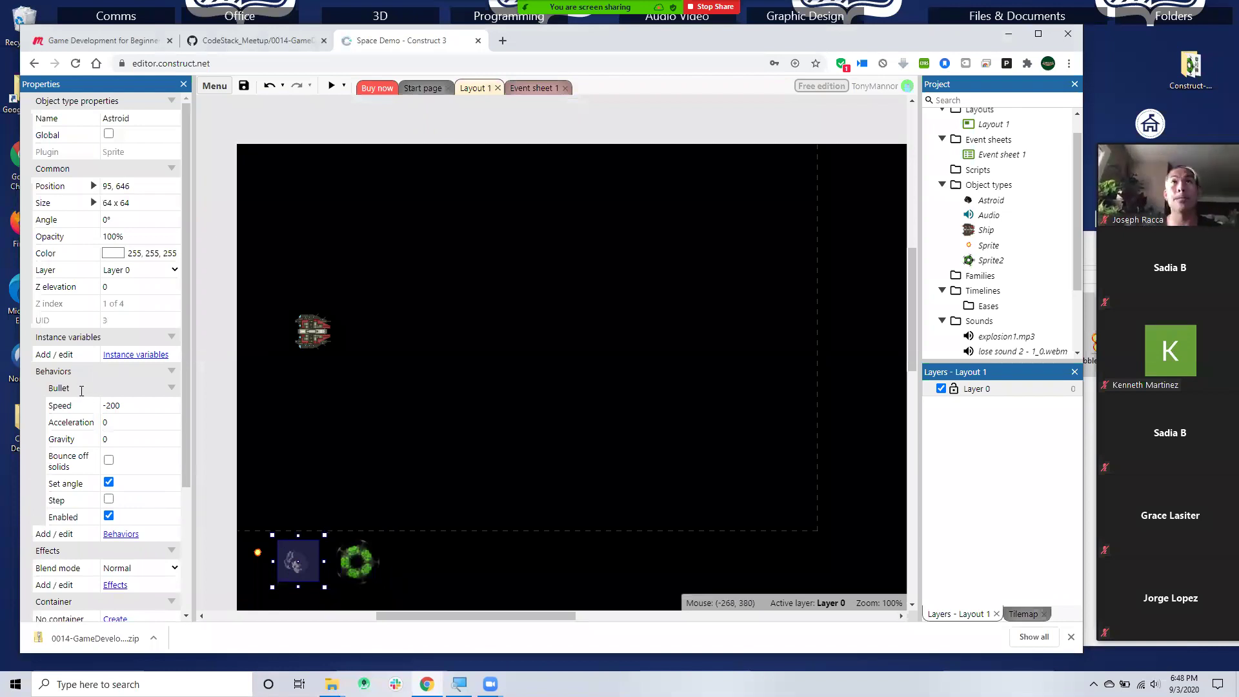
pyautogui.click(349, 547)
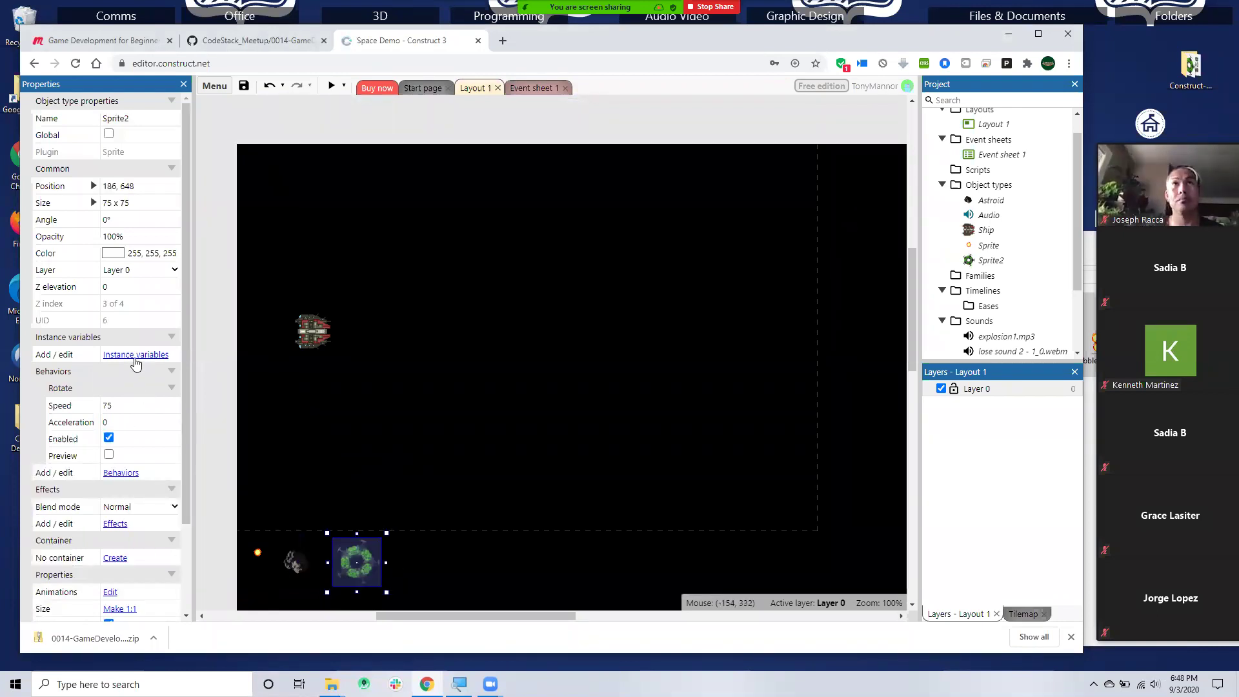
pyautogui.click(121, 473)
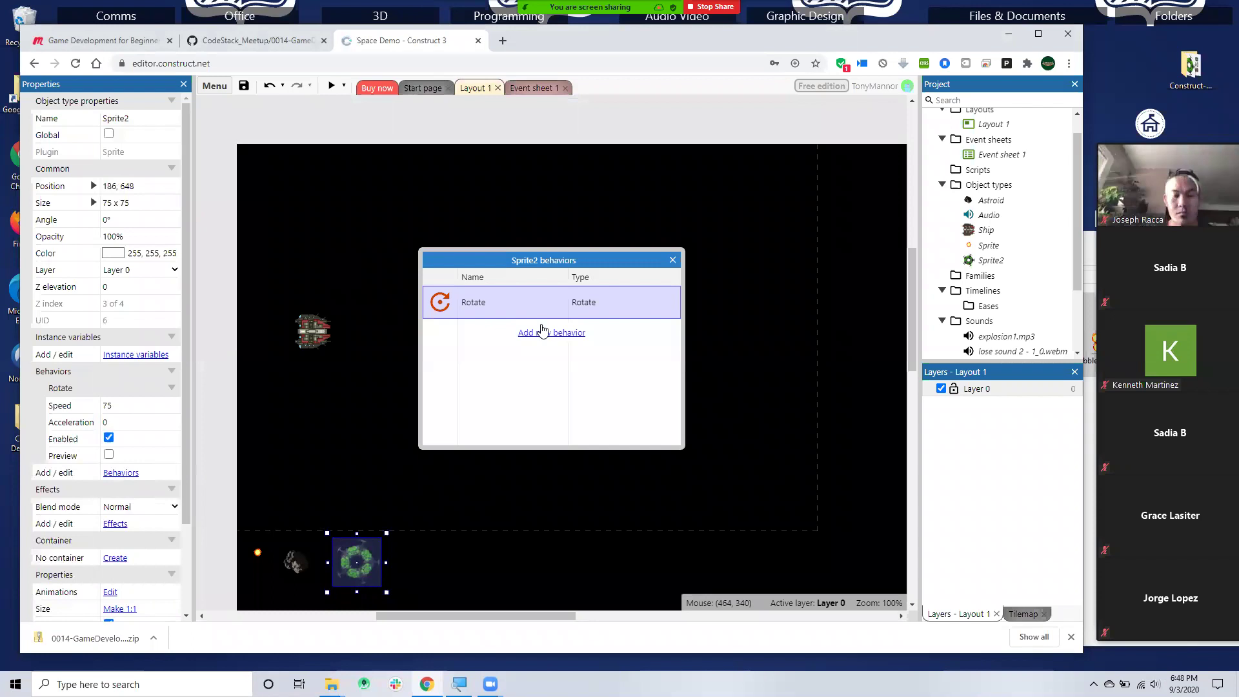
pyautogui.click(560, 334)
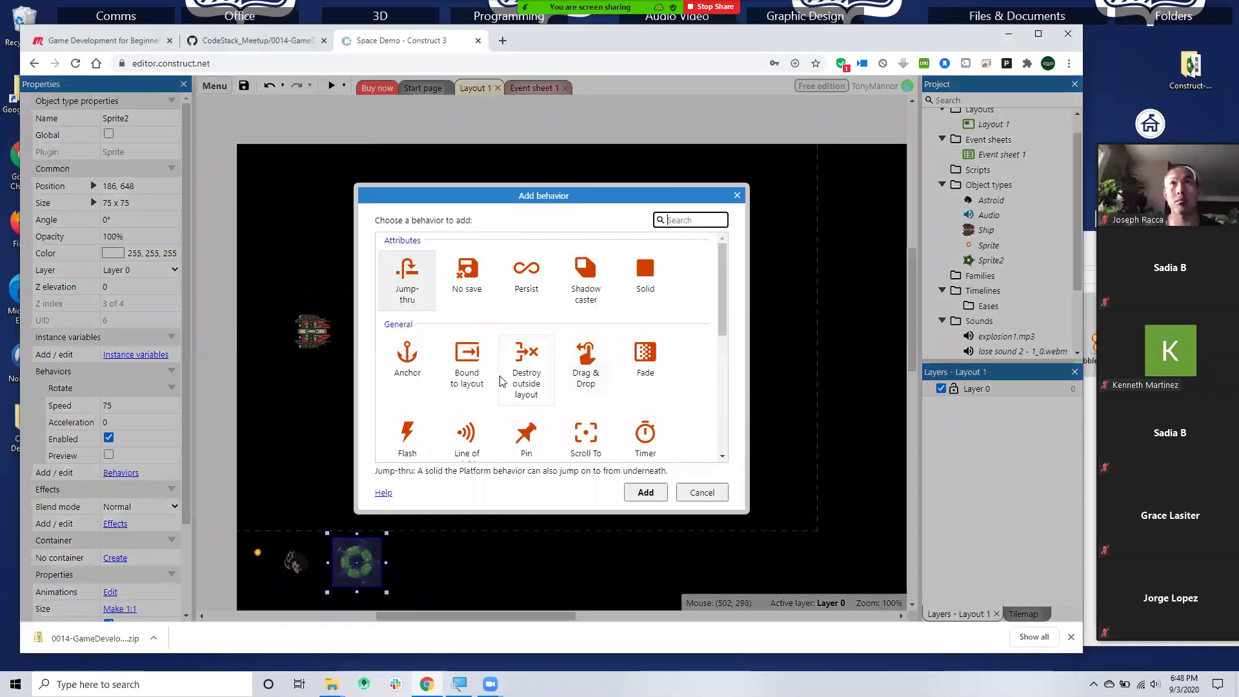
pyautogui.scroll(-3, 501, 381)
pyautogui.click(469, 389)
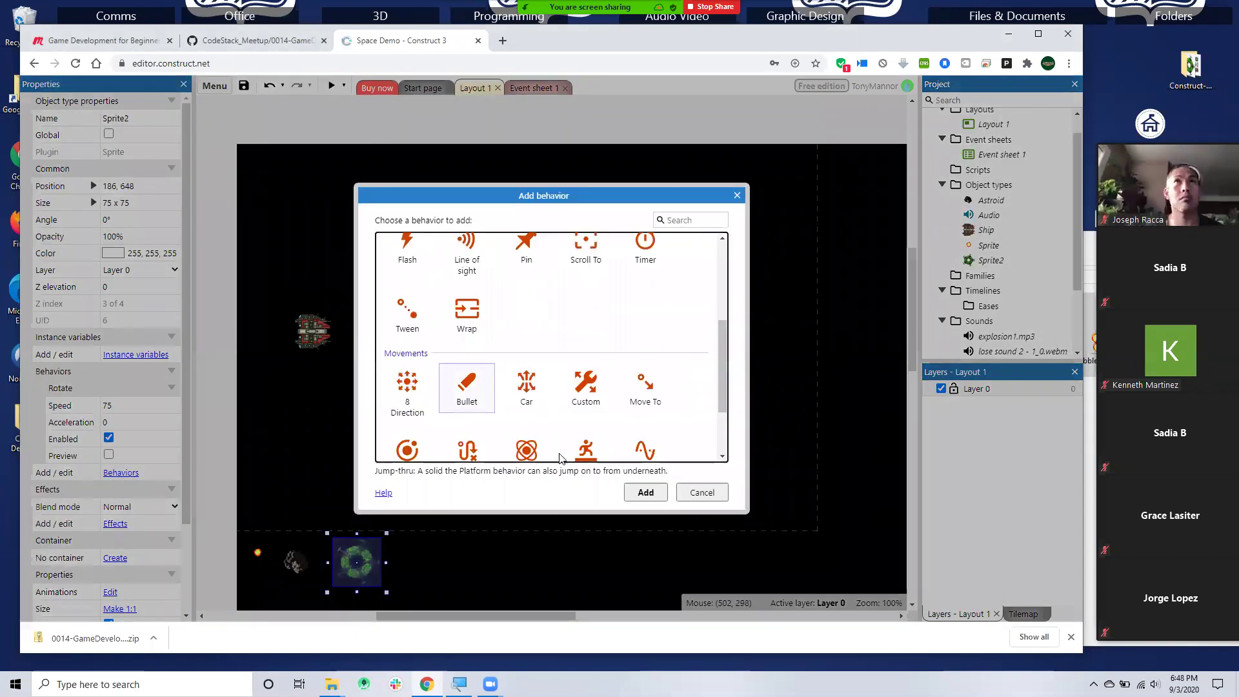
pyautogui.click(645, 492)
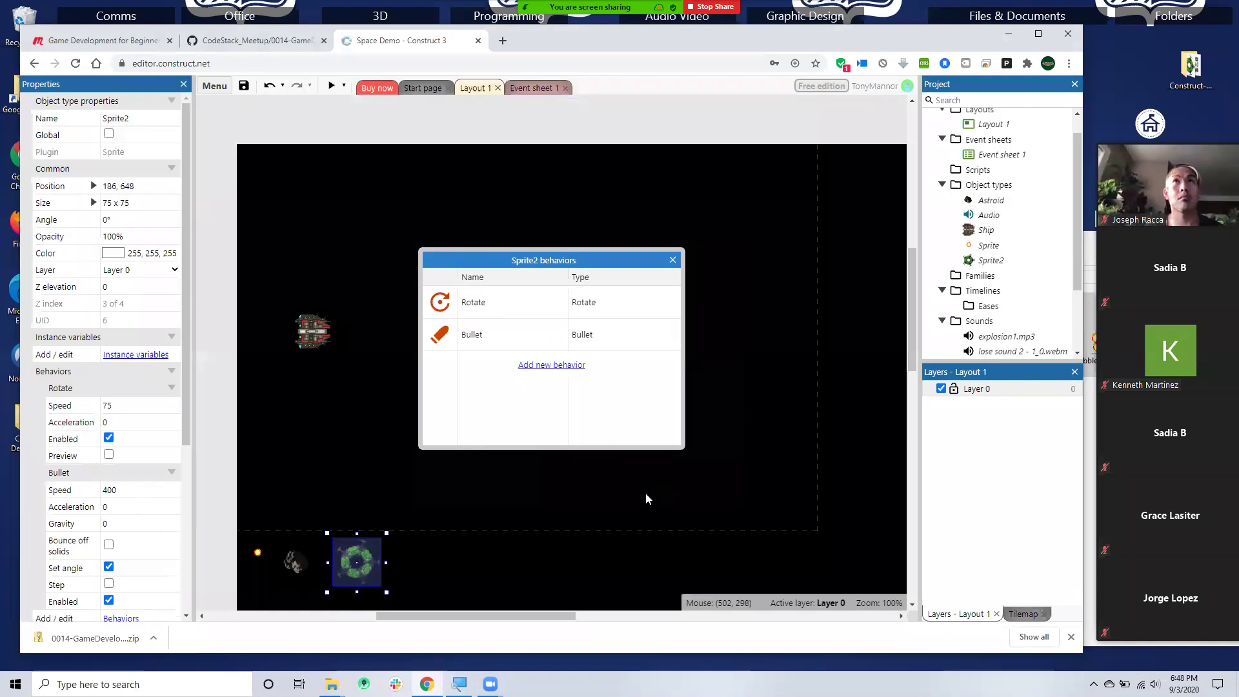
# - Set the space station's Rotate speed to -200 and preview the game to check how the station moves
pyautogui.click(105, 404)
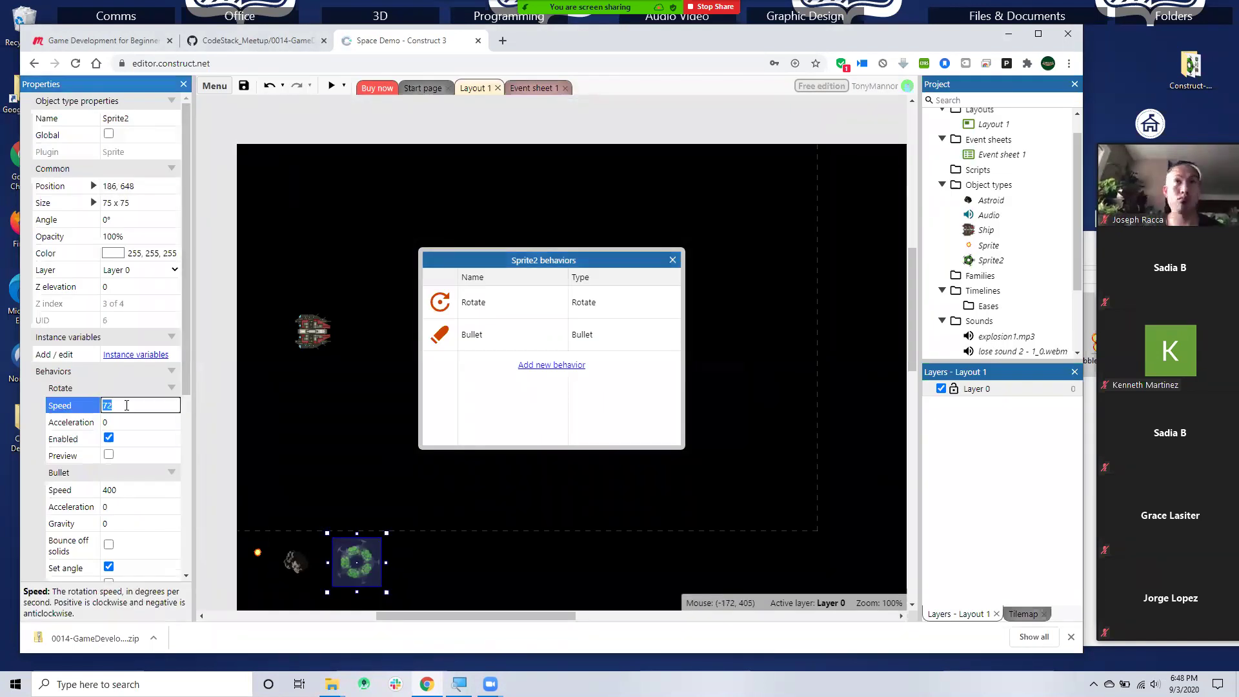
pyautogui.write('-200')
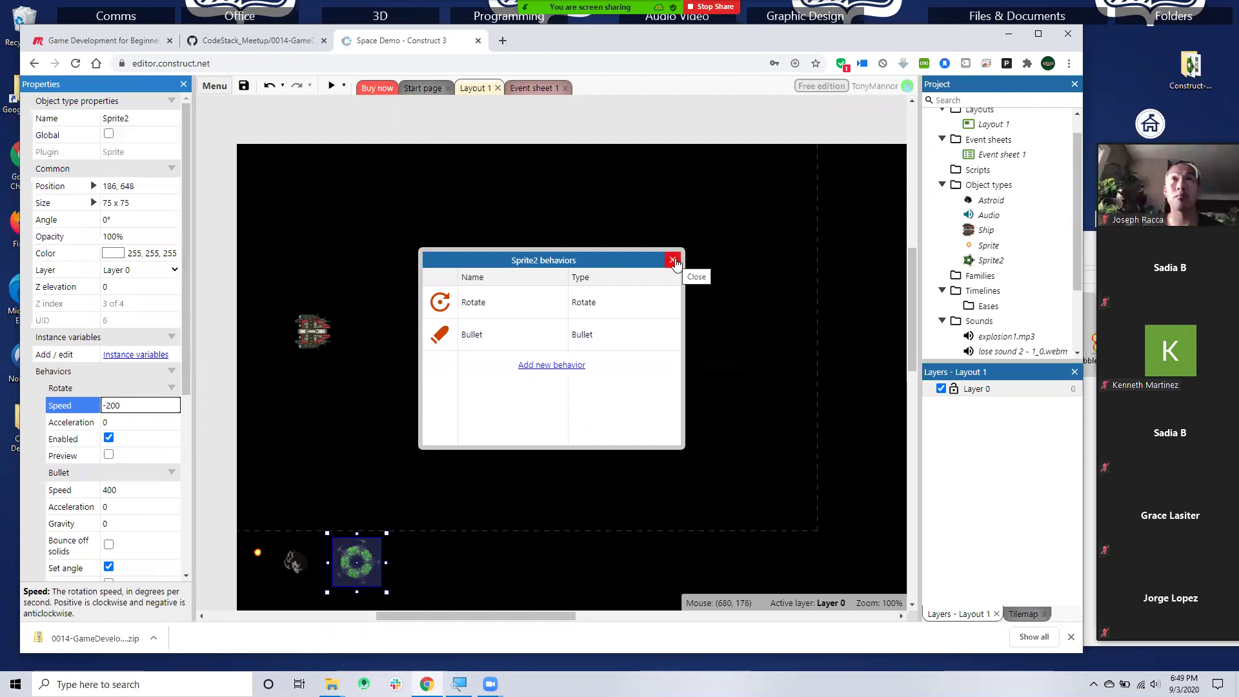
pyautogui.click(673, 260)
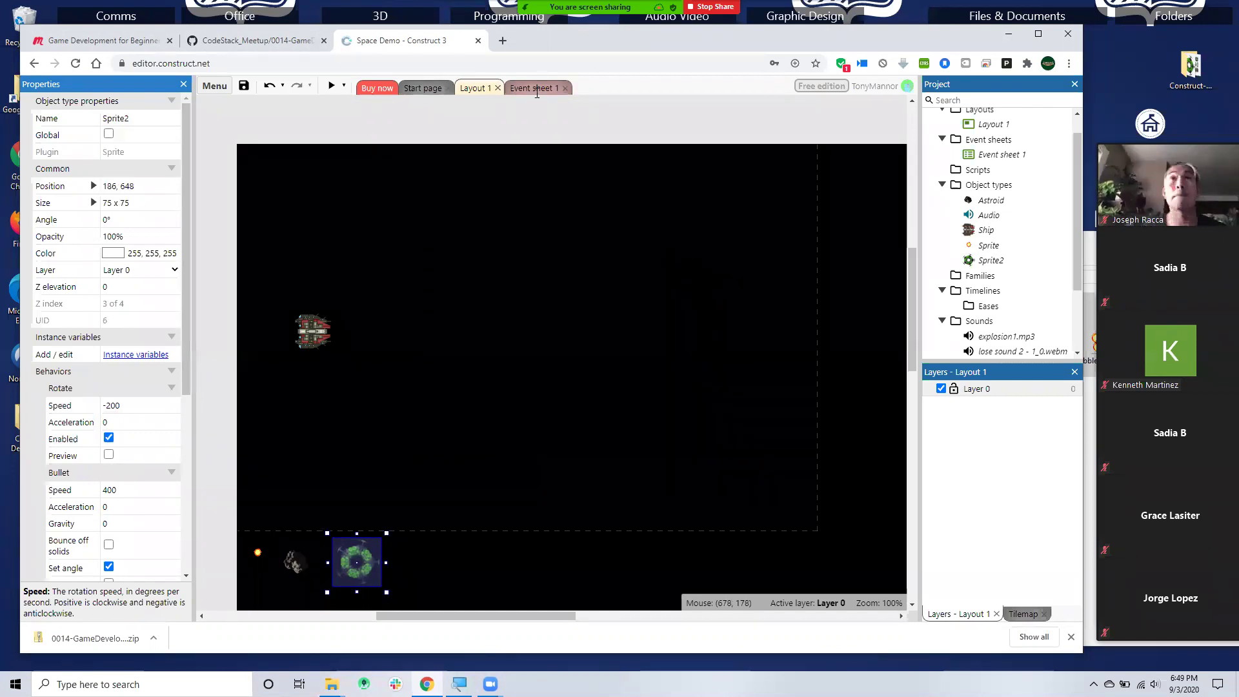
pyautogui.click(331, 86)
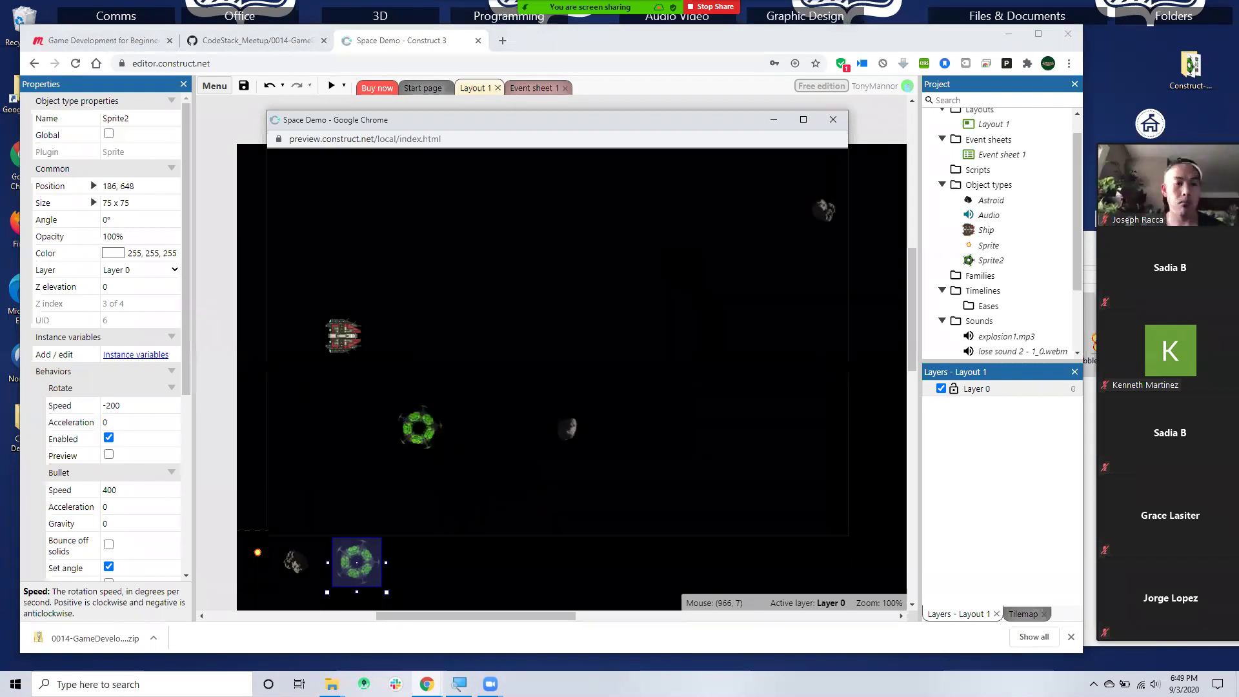
pyautogui.click(830, 118)
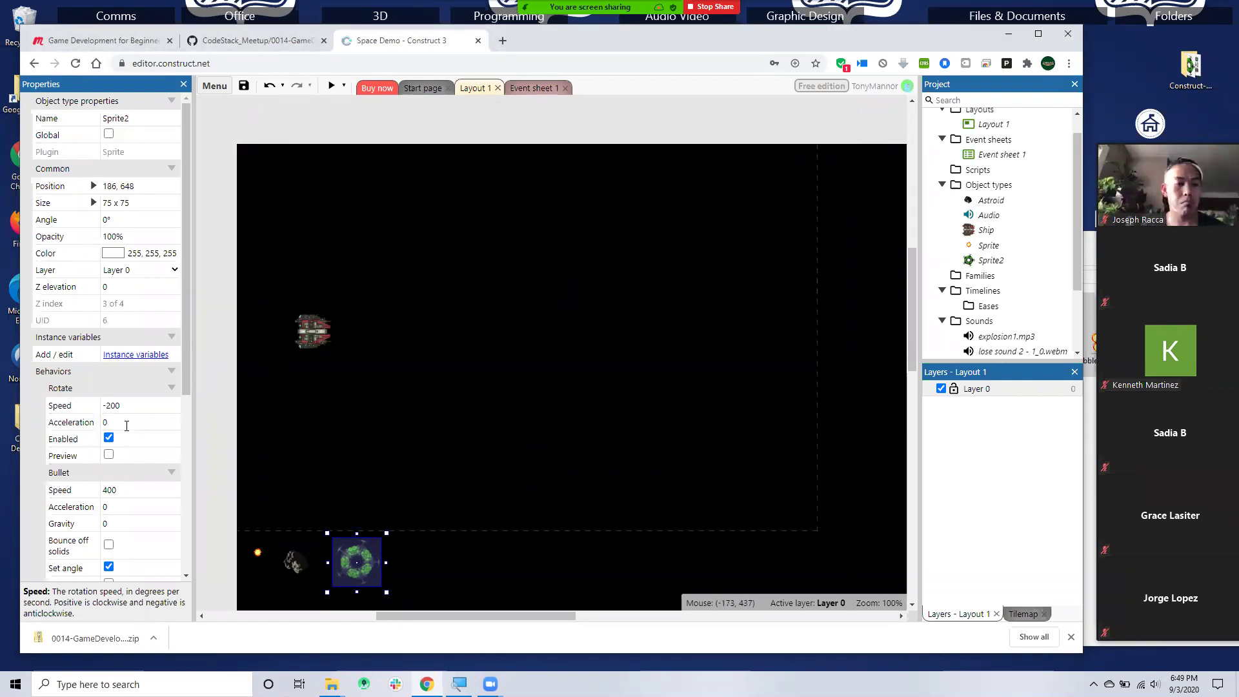
# - Set the space station's Rotate speed to 75 and its Bullet speed to -200
pyautogui.scroll(-2, 125, 424)
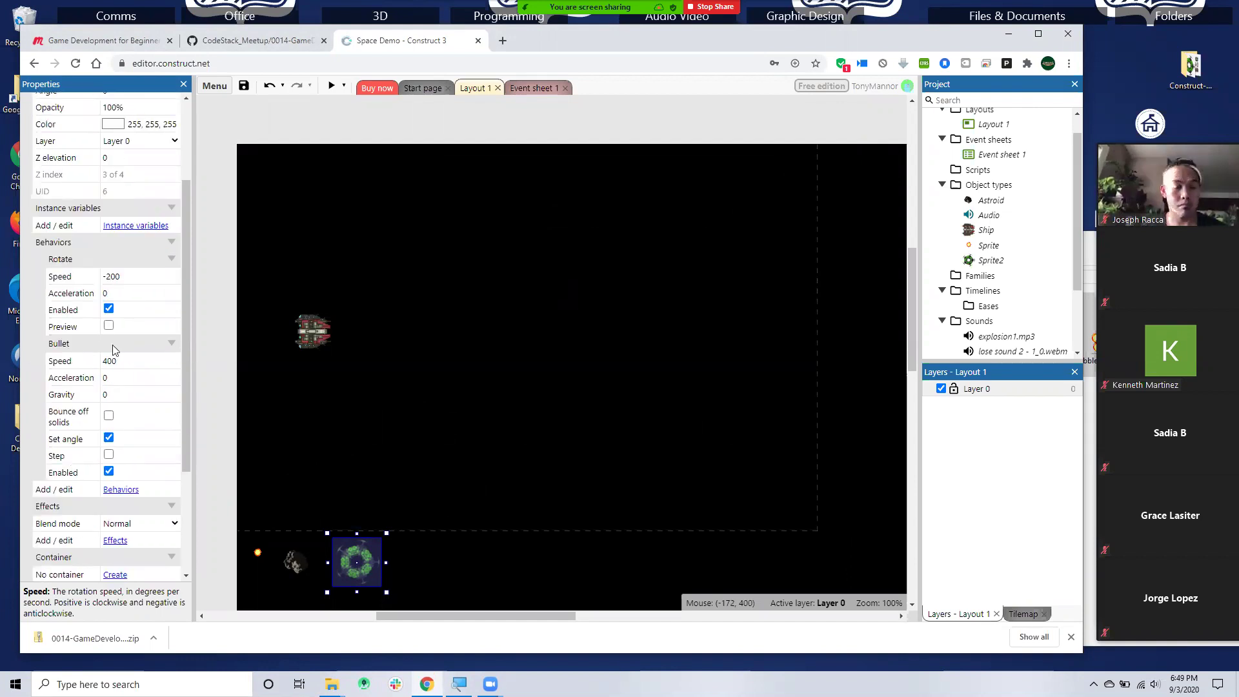
pyautogui.click(123, 276)
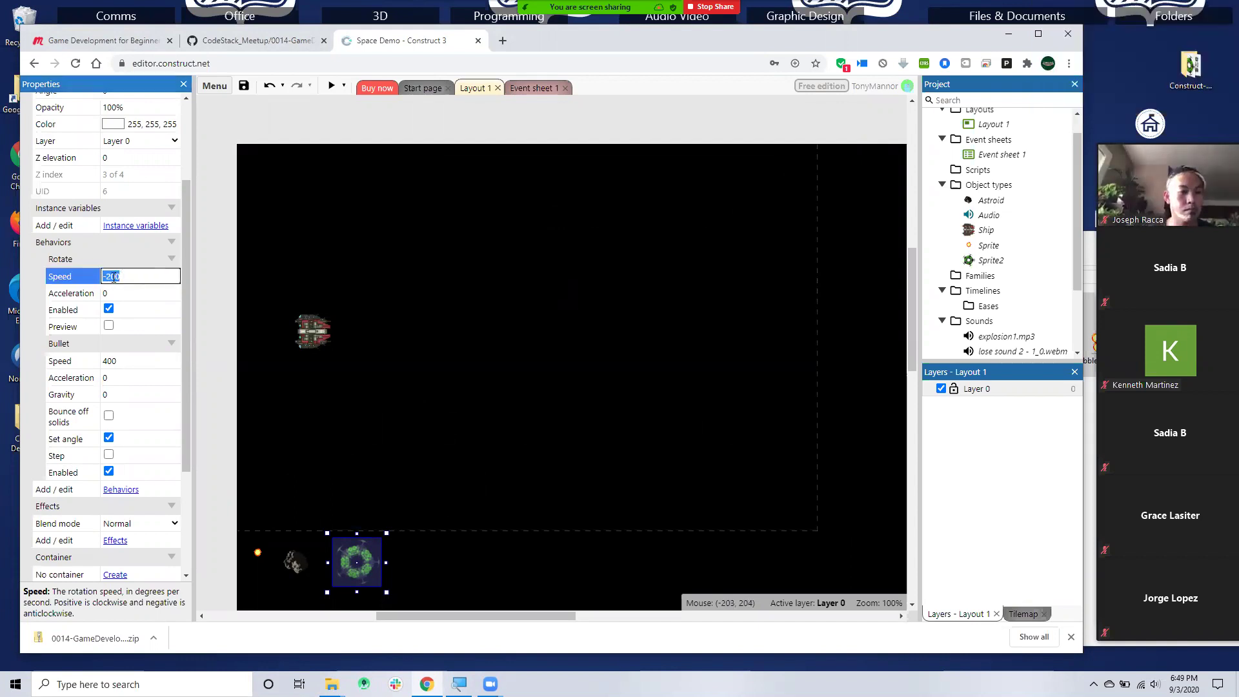
pyautogui.write('75')
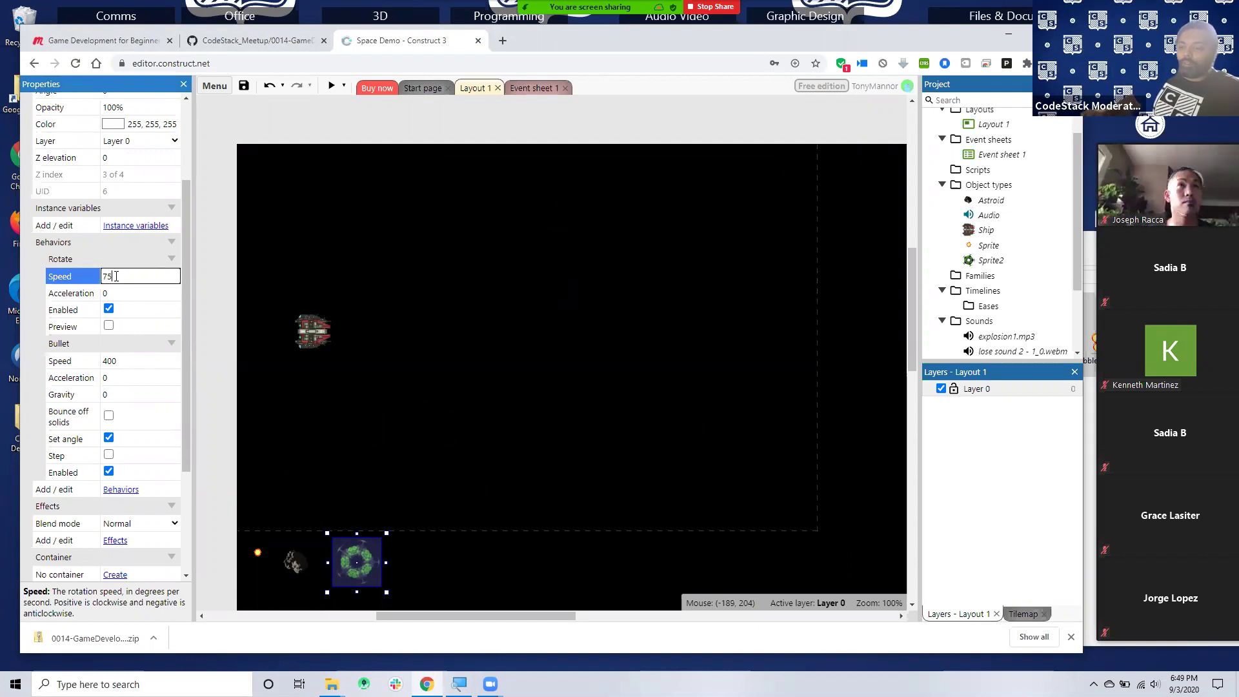
pyautogui.click(105, 360)
pyautogui.write('-200')
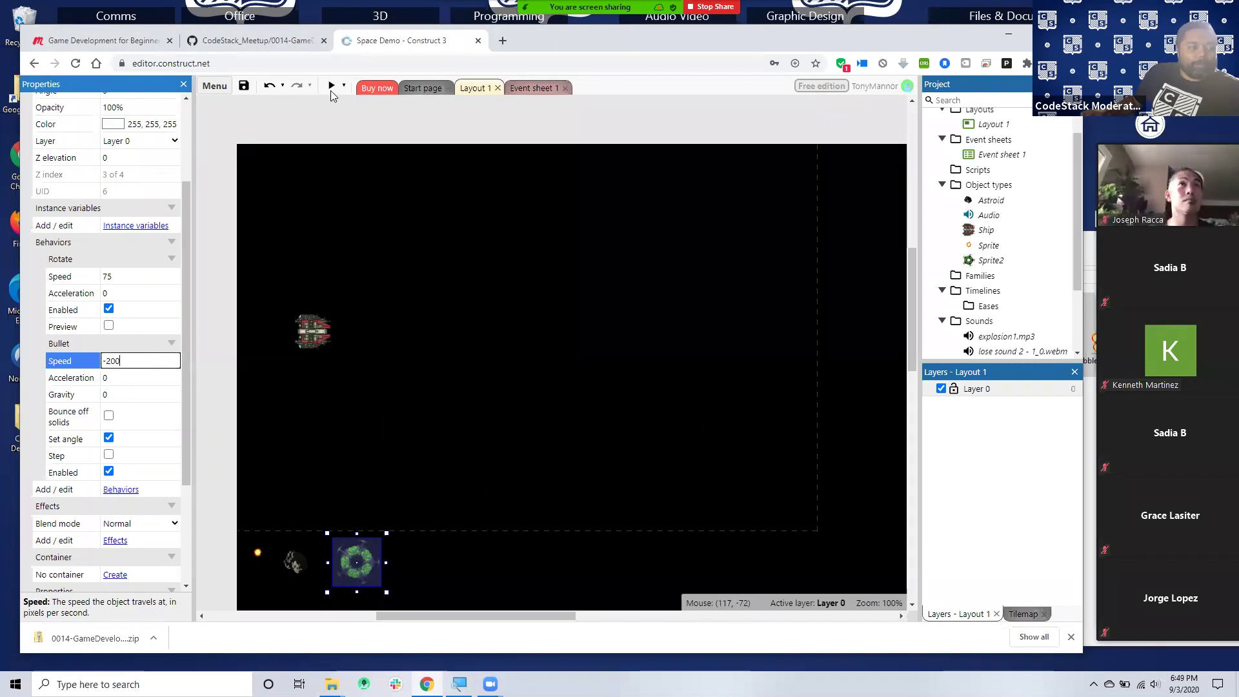
# - Preview the game with the new station speeds, steering the ship up and down among the asteroids
pyautogui.click(332, 86)
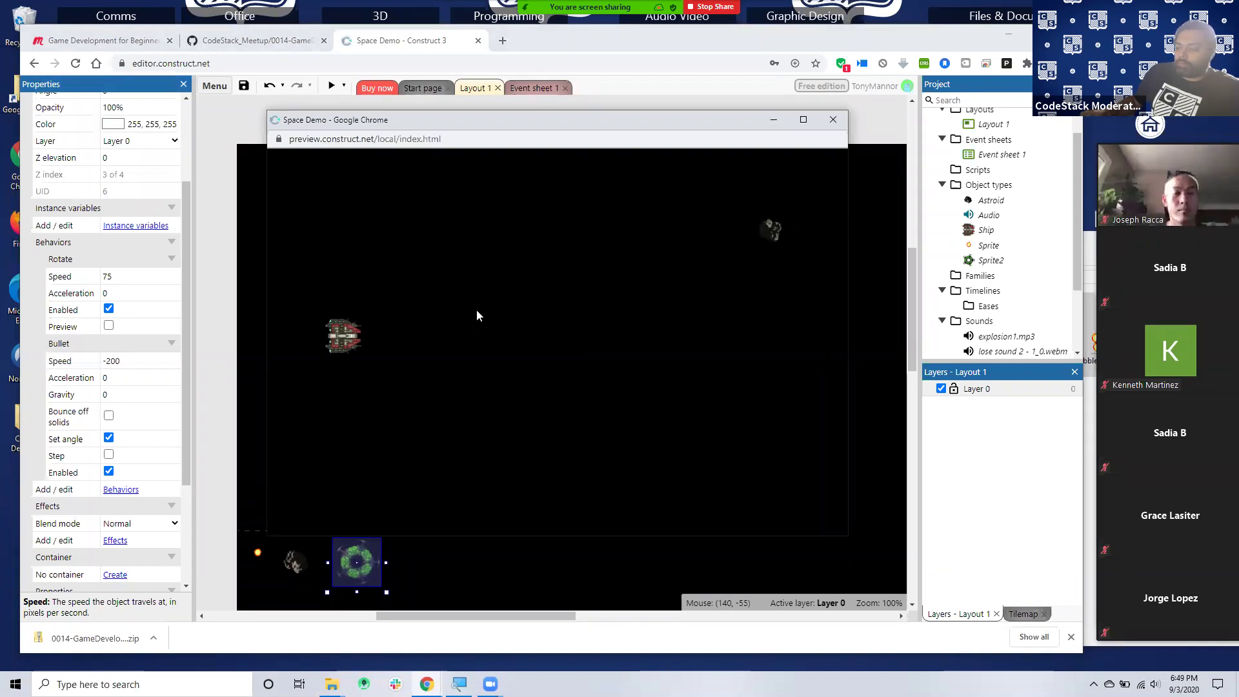
pyautogui.press('Down')
pyautogui.press('Up')
pyautogui.press('Down')
pyautogui.press('Down')
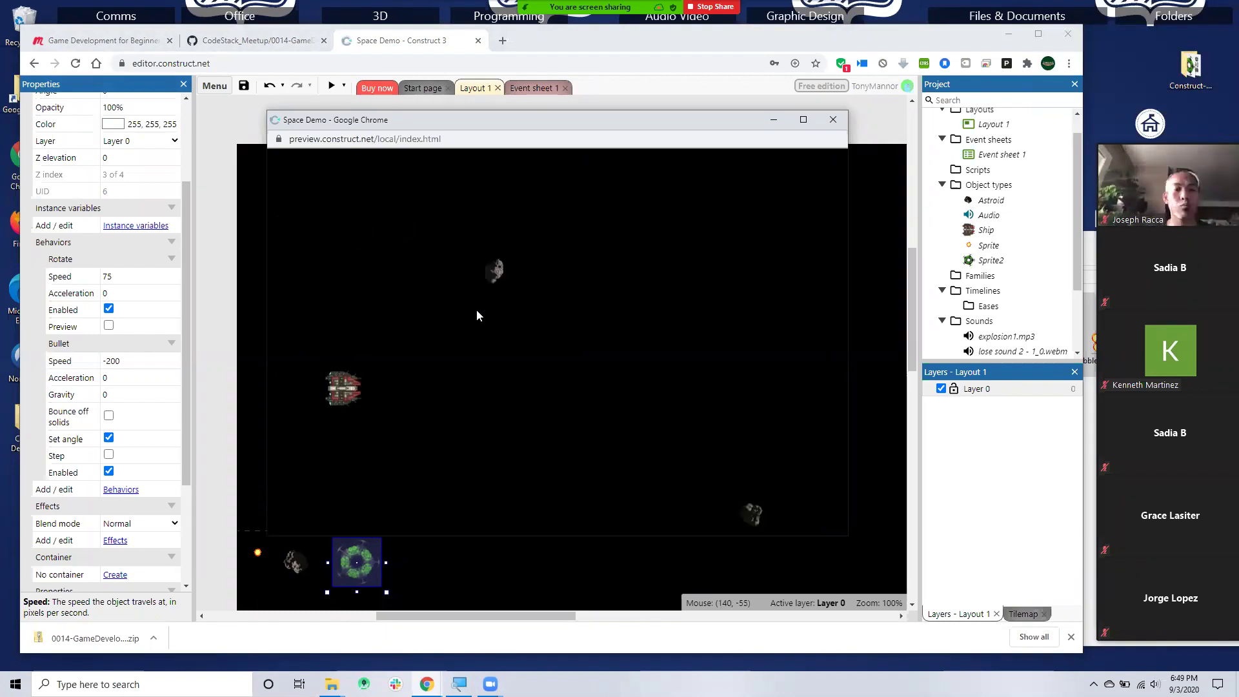
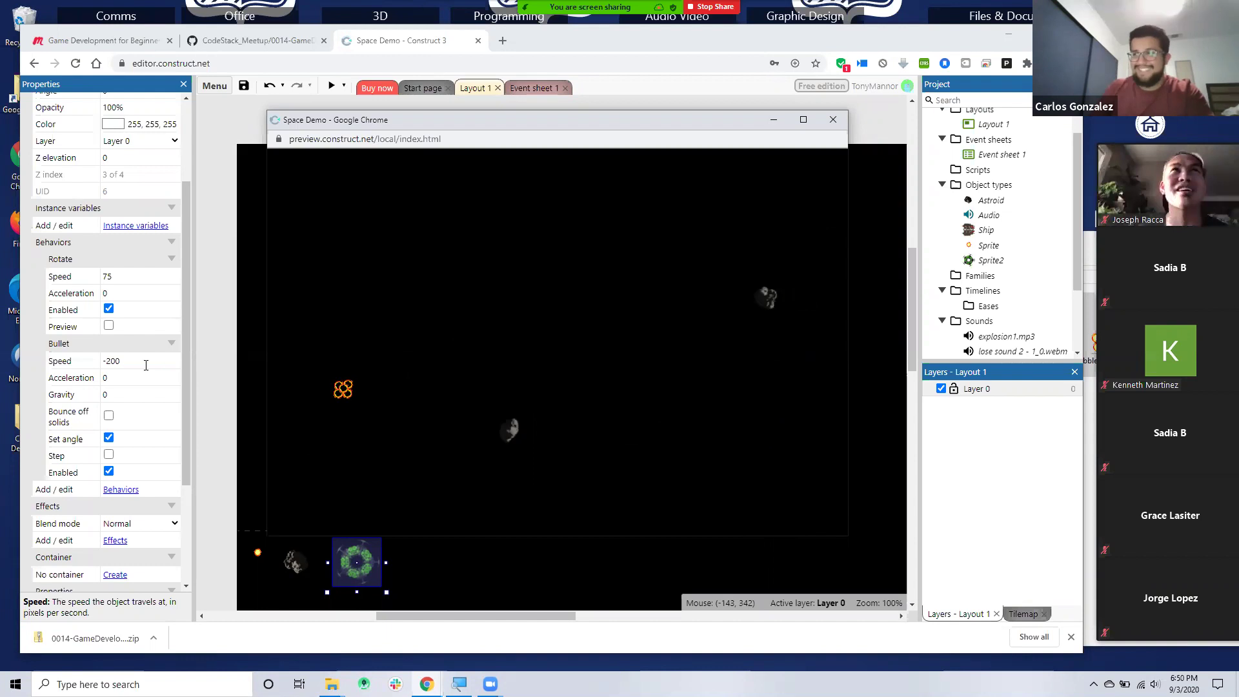
# - Disable Set angle in the space station's Bullet behavior and preview the game while steering the ship
pyautogui.click(109, 439)
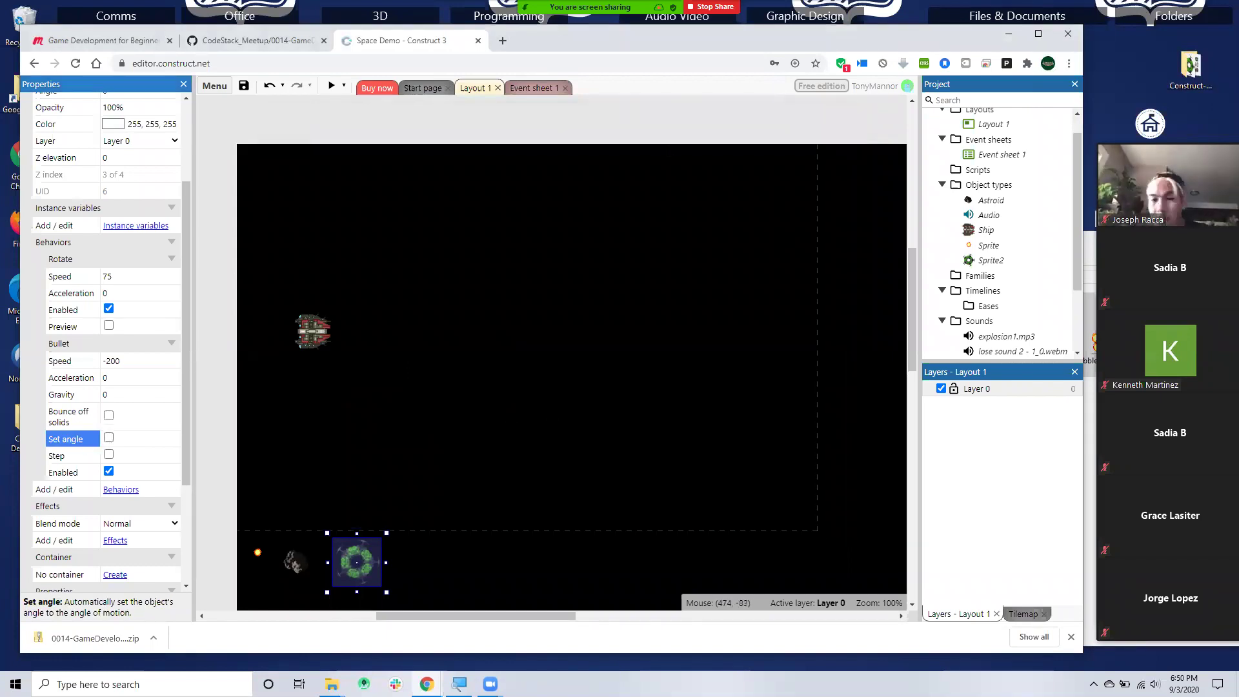
pyautogui.click(331, 86)
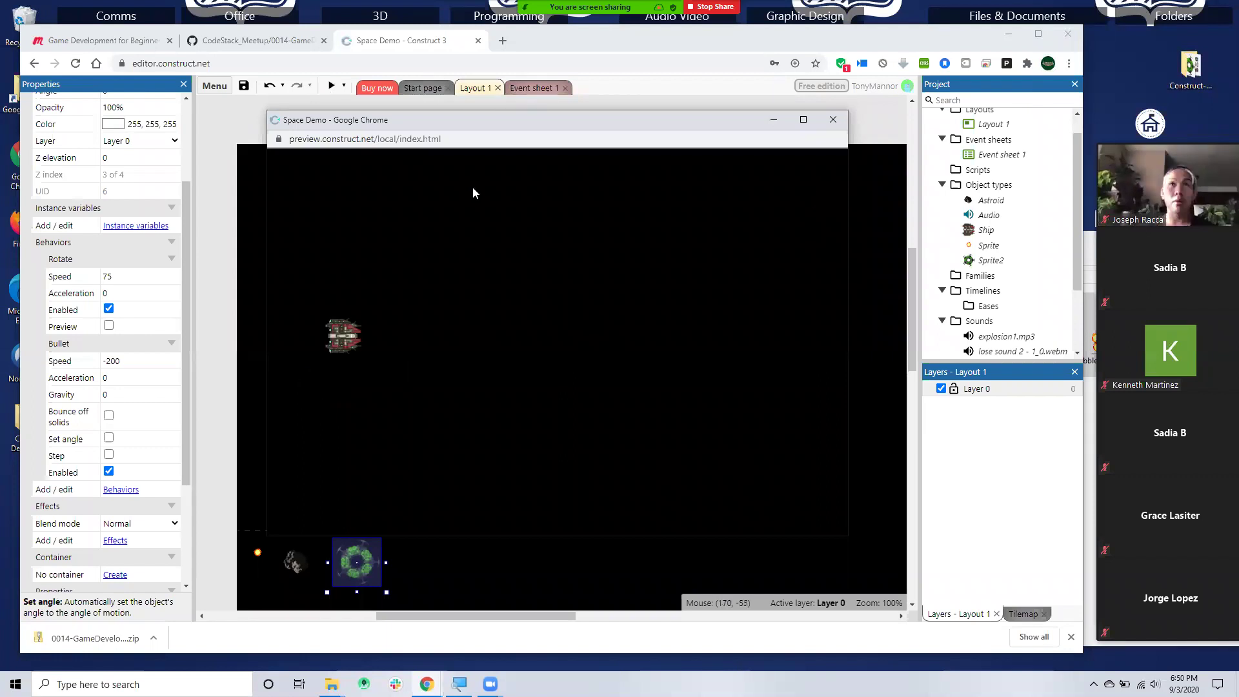
pyautogui.press('Down')
pyautogui.press('Down')
pyautogui.press('Up')
pyautogui.press('Down')
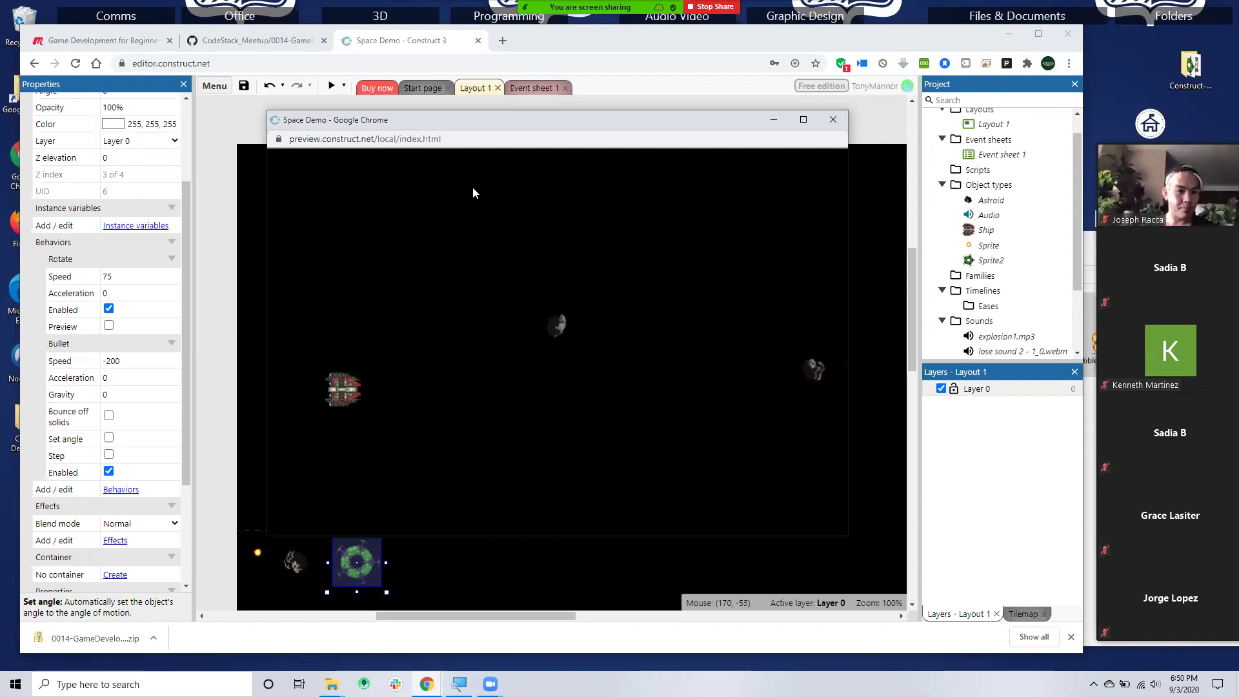
# - Steer the ship up and down in the preview to watch the space station cross the screen, and close the preview
pyautogui.press('Down')
pyautogui.press('Up')
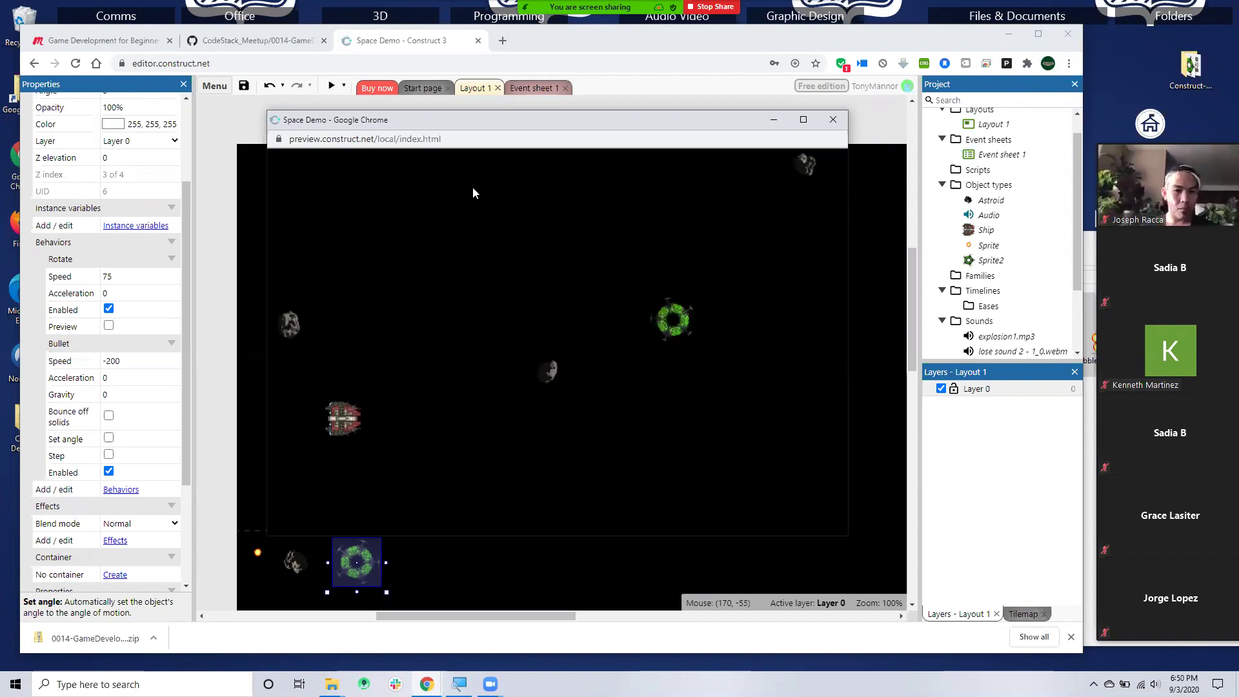
pyautogui.press('Up')
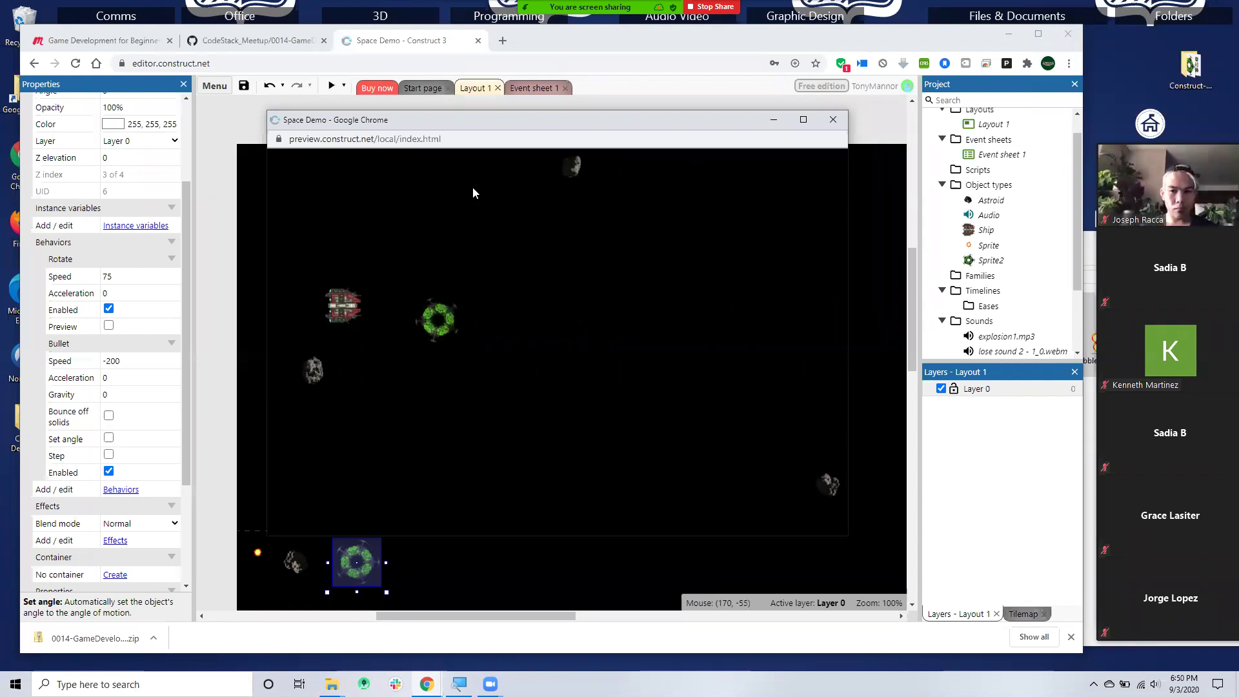
pyautogui.press('Up')
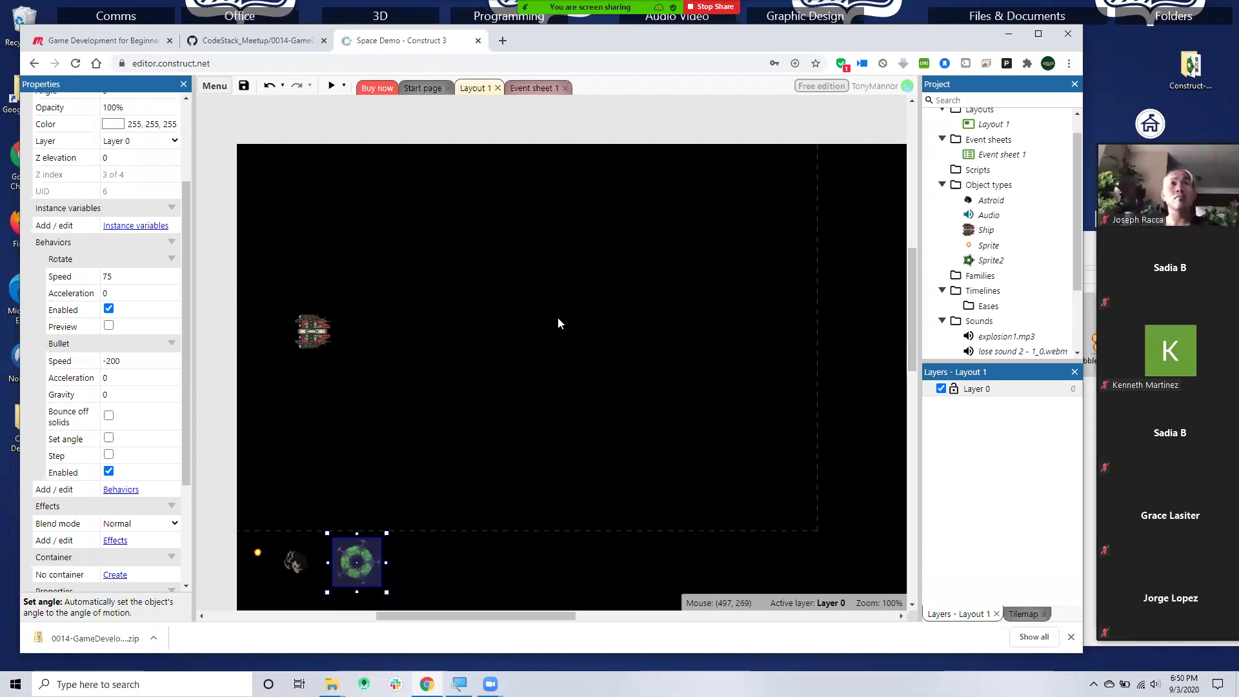
# - Insert a Text object near the upper-left corner of the black play area, above the ship
pyautogui.doubleClick(456, 253)
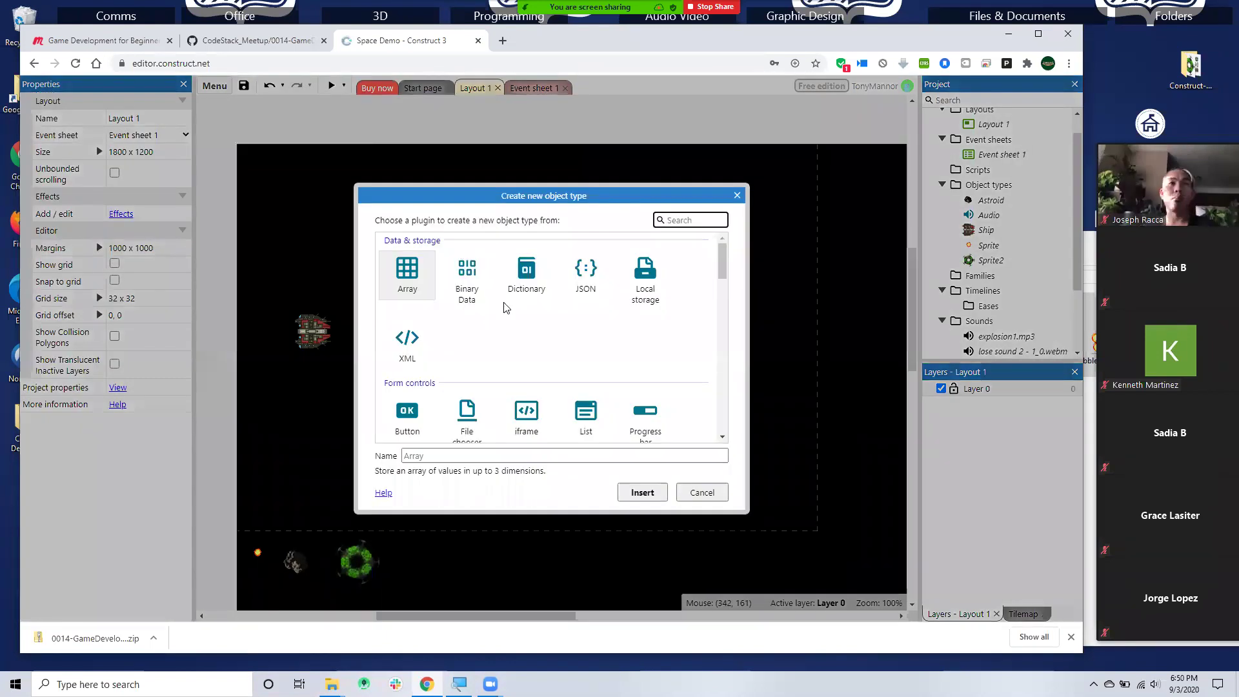
pyautogui.scroll(-4, 505, 308)
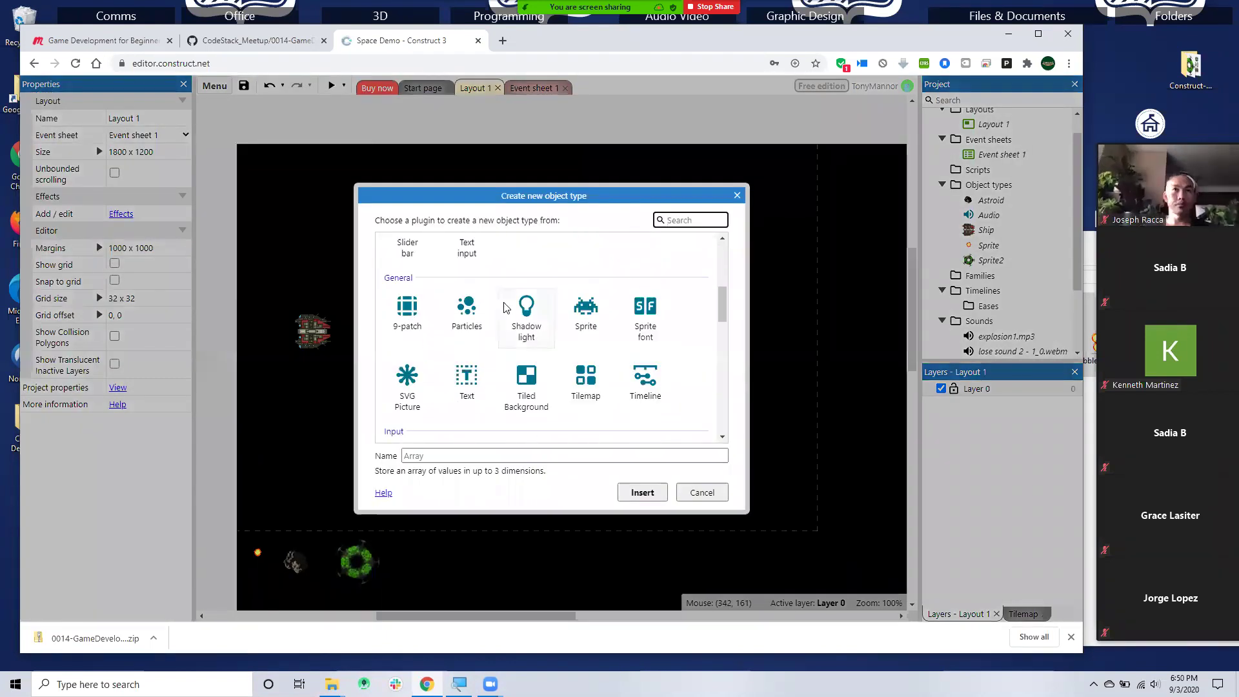
pyautogui.click(467, 381)
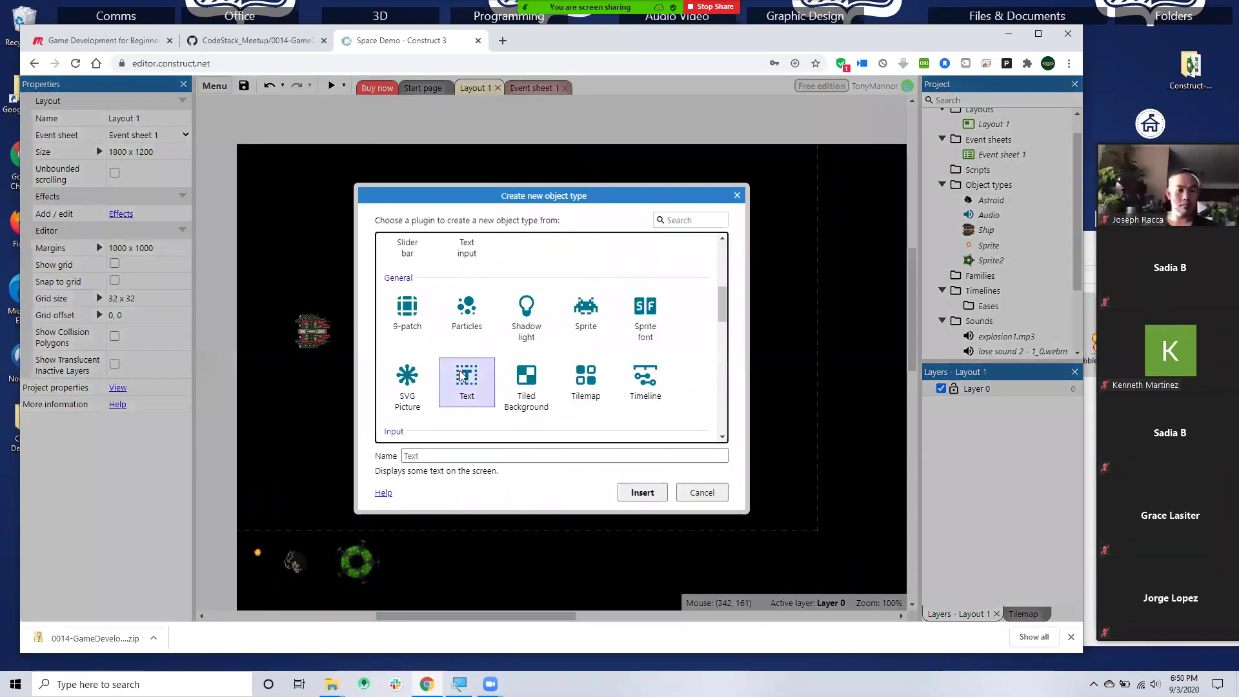
pyautogui.click(633, 494)
pyautogui.hscroll(-3, 252, 180)
pyautogui.click(398, 169)
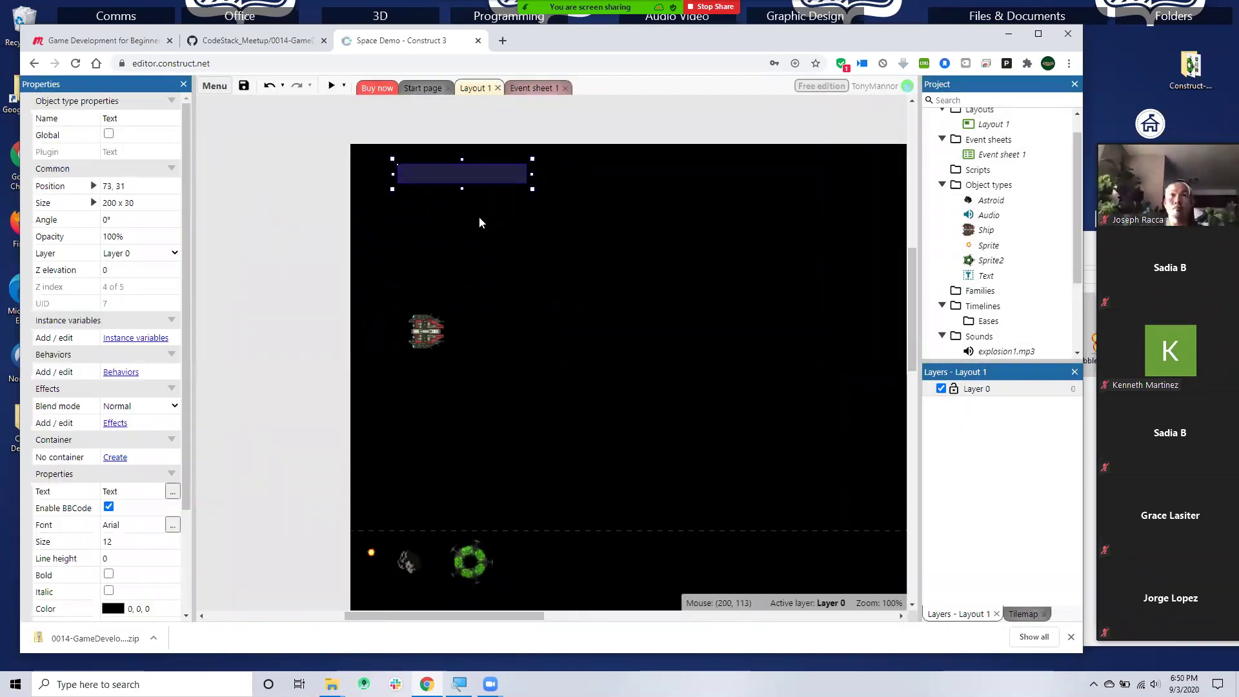
pyautogui.hotkey('ctrl', 'e')
pyautogui.press('e')
pyautogui.click(387, 545)
pyautogui.click(478, 89)
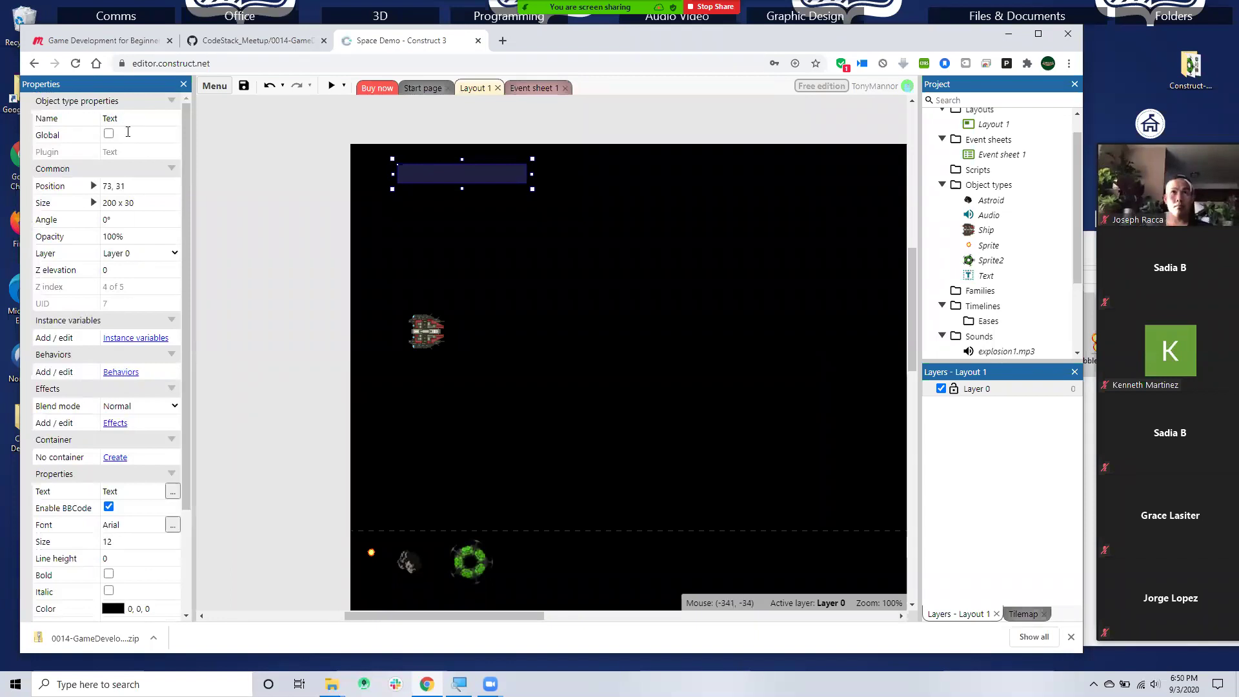
# - Rename the new text object to Score and set its initial text to "Score: "
pyautogui.click(129, 119)
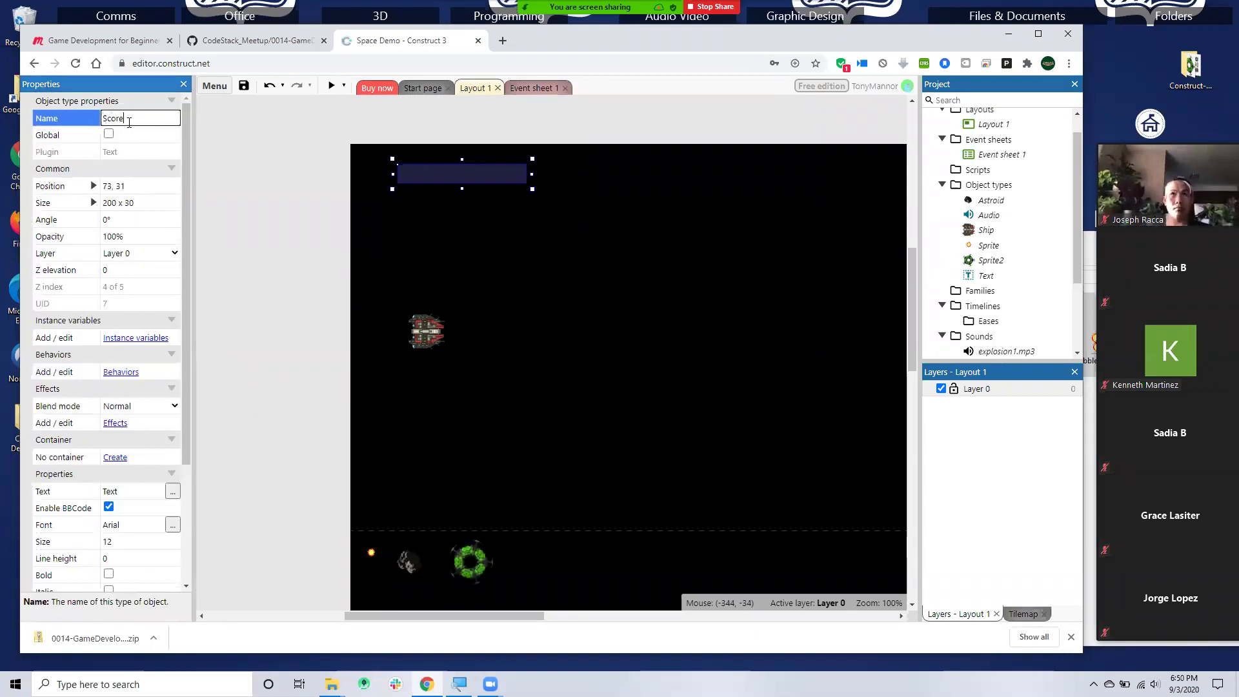
pyautogui.scroll(-3, 141, 476)
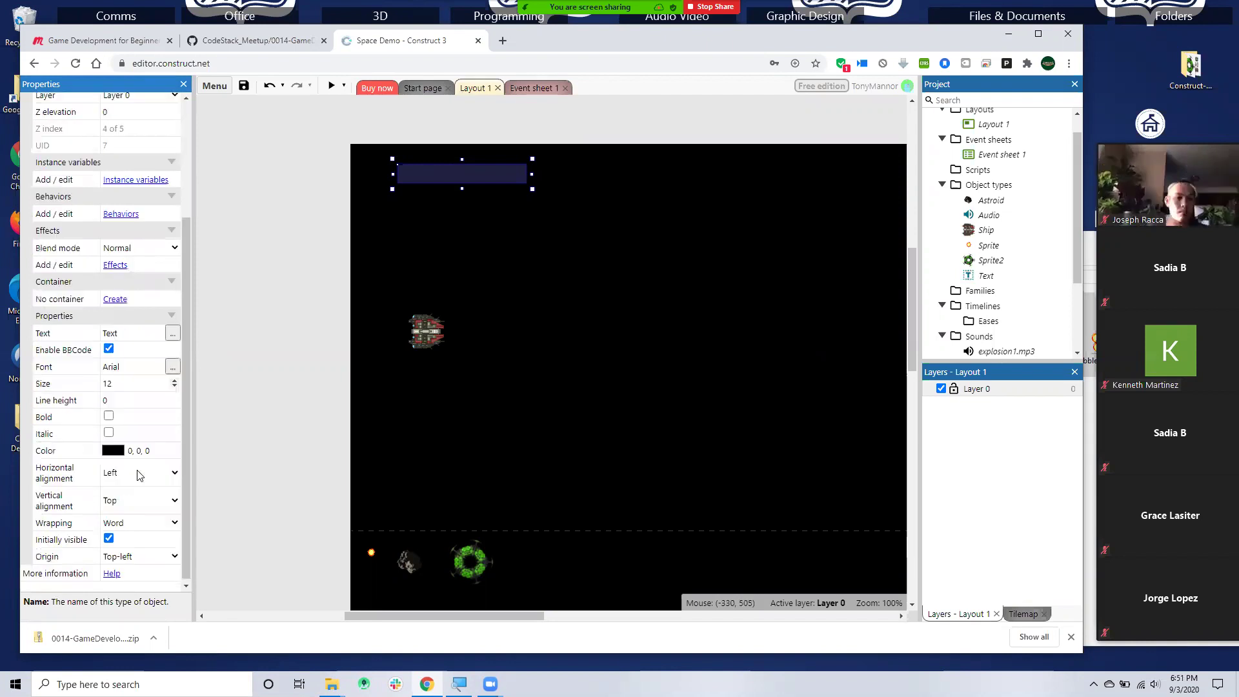
pyautogui.click(117, 327)
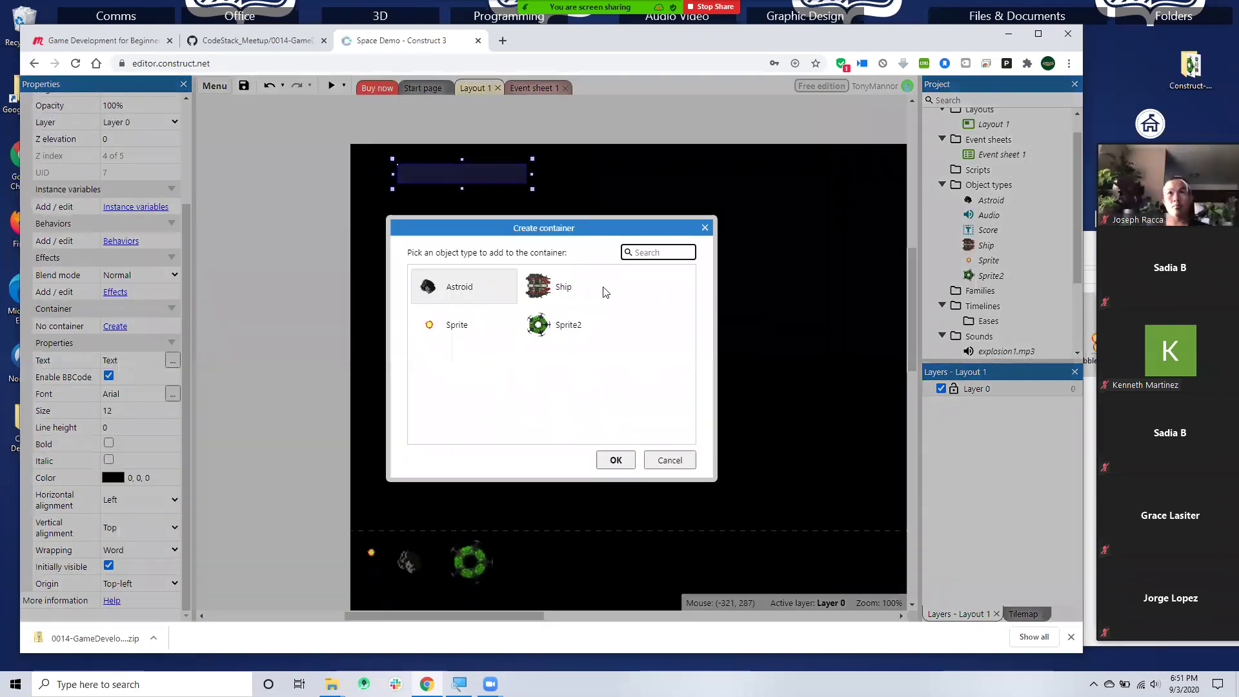
pyautogui.click(670, 460)
pyautogui.click(121, 359)
pyautogui.write('Sco')
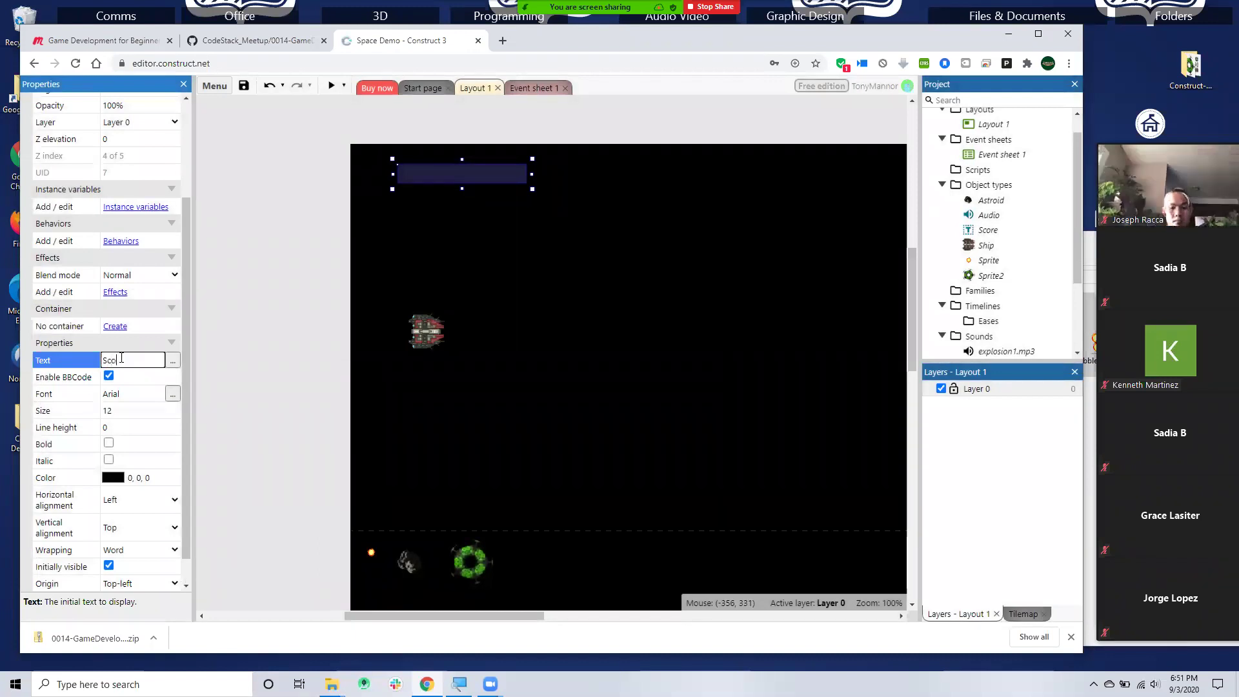
pyautogui.write('re:')
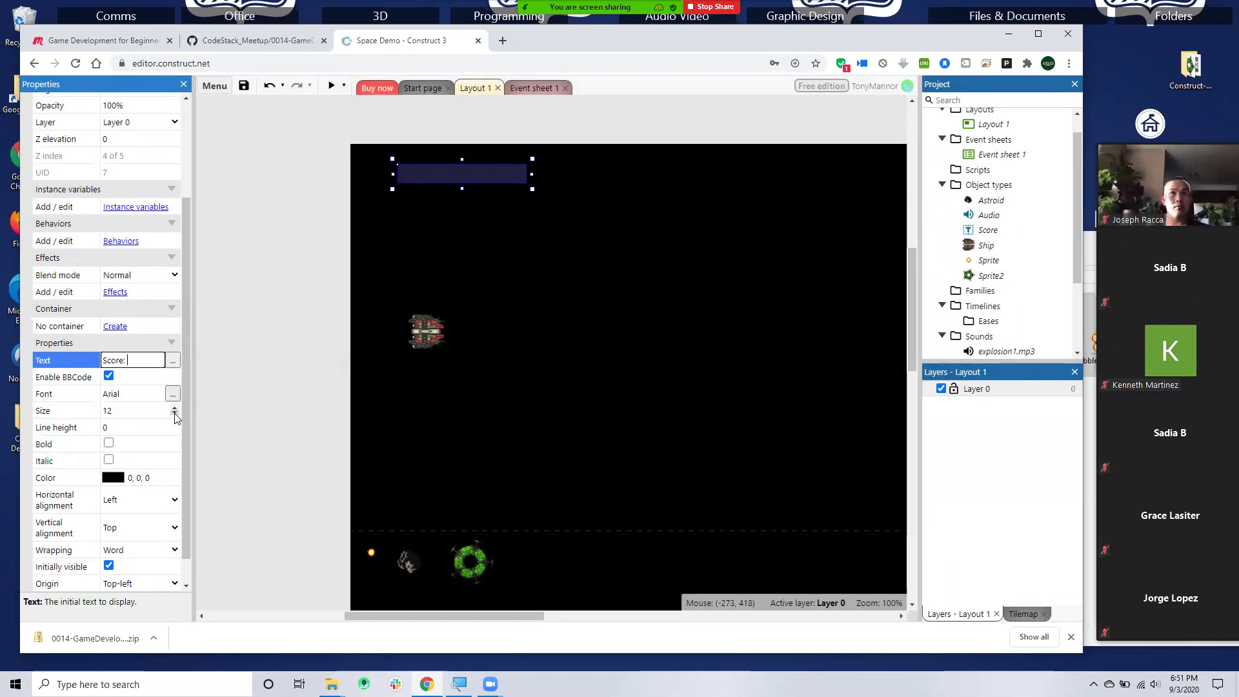
# - Color the Score text yellow (255, 221, 0) and make it bold
pyautogui.click(111, 478)
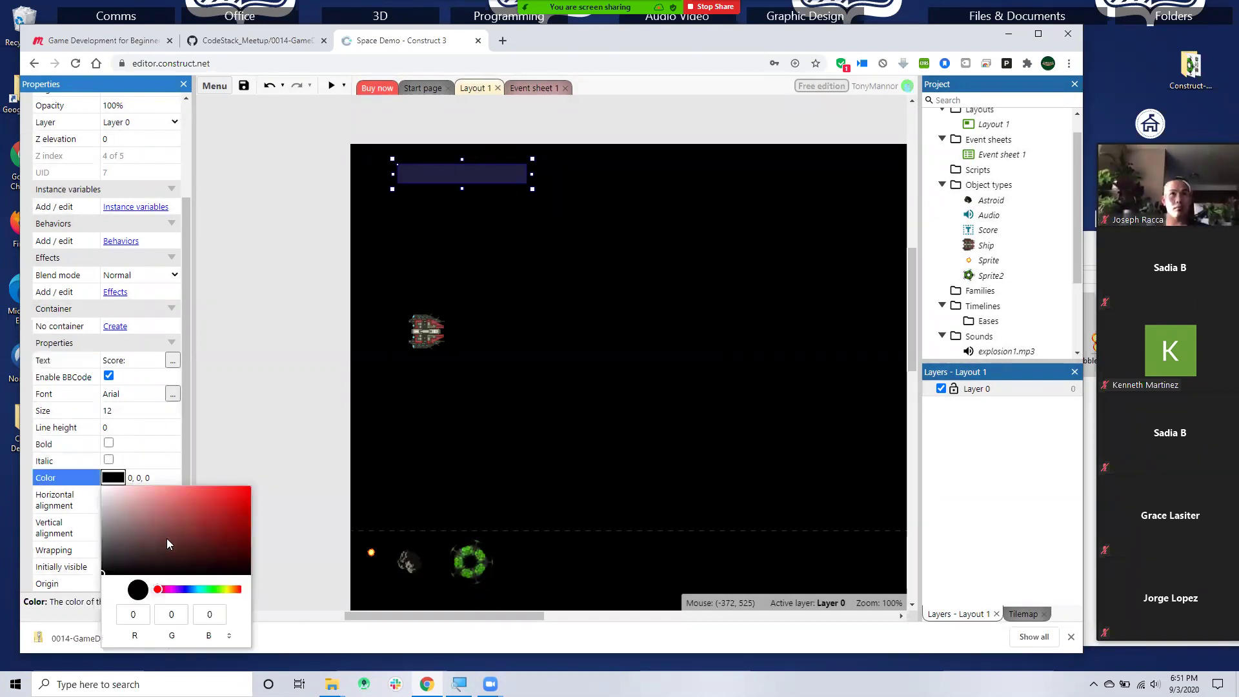
pyautogui.click(227, 589)
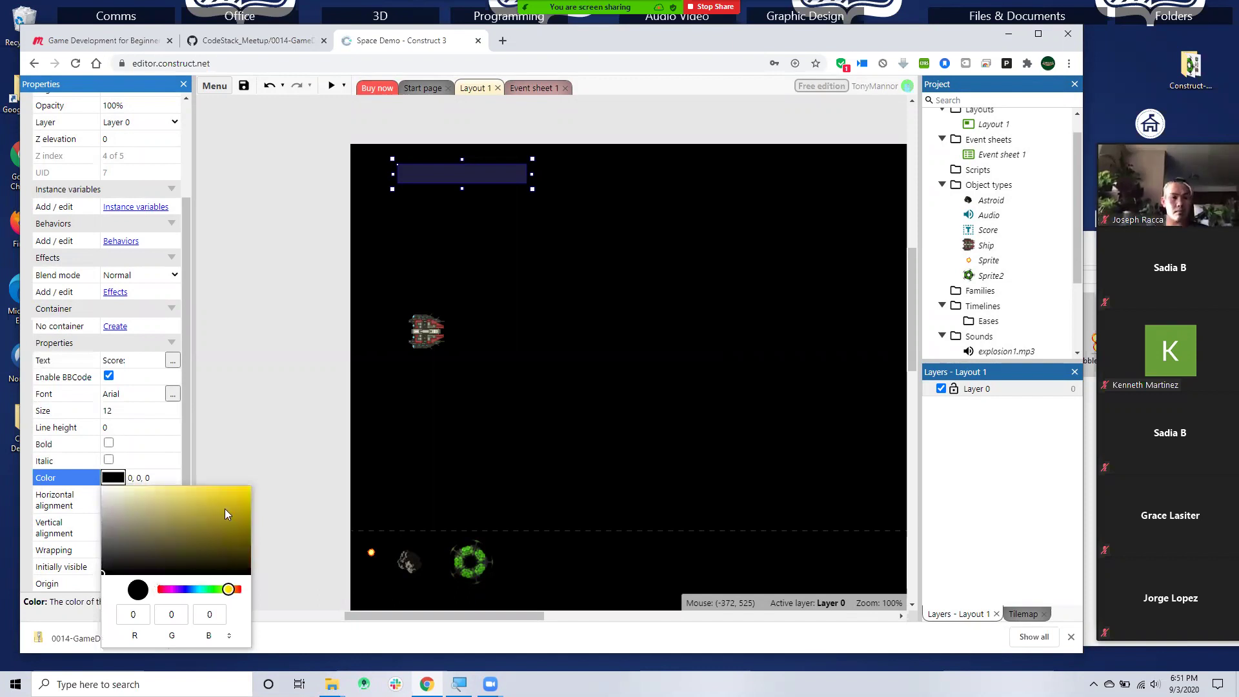
pyautogui.moveTo(225, 508); pyautogui.dragTo(272, 500)
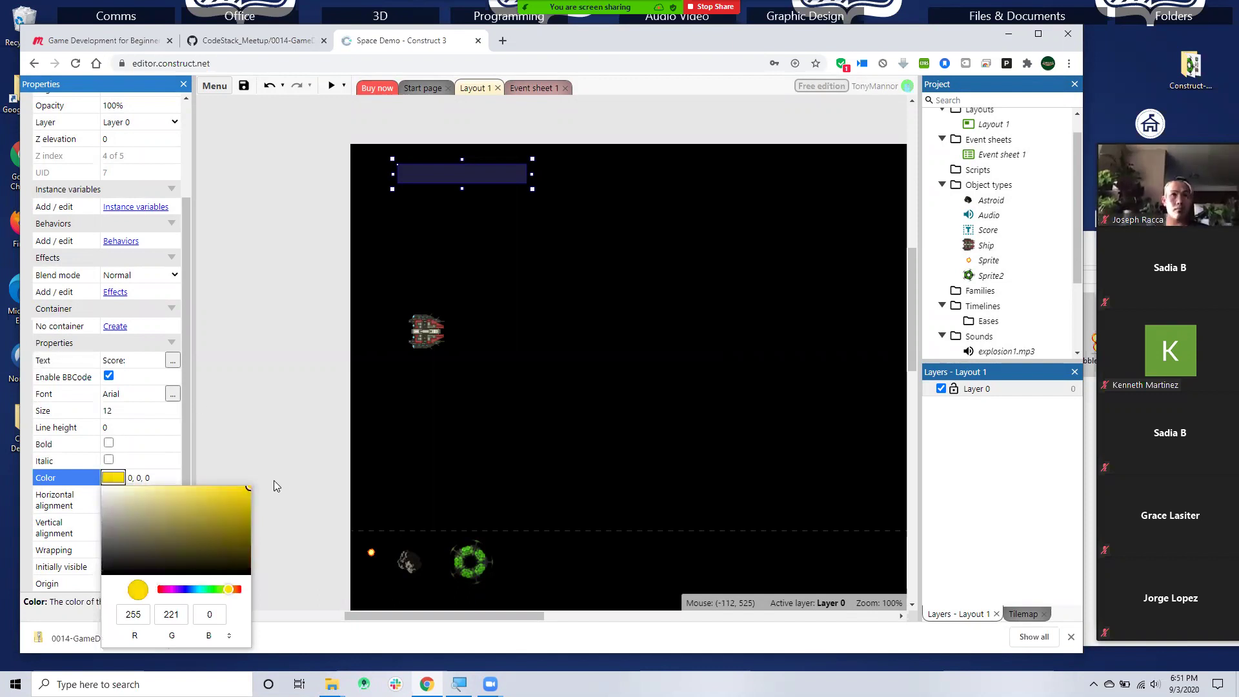
pyautogui.click(108, 444)
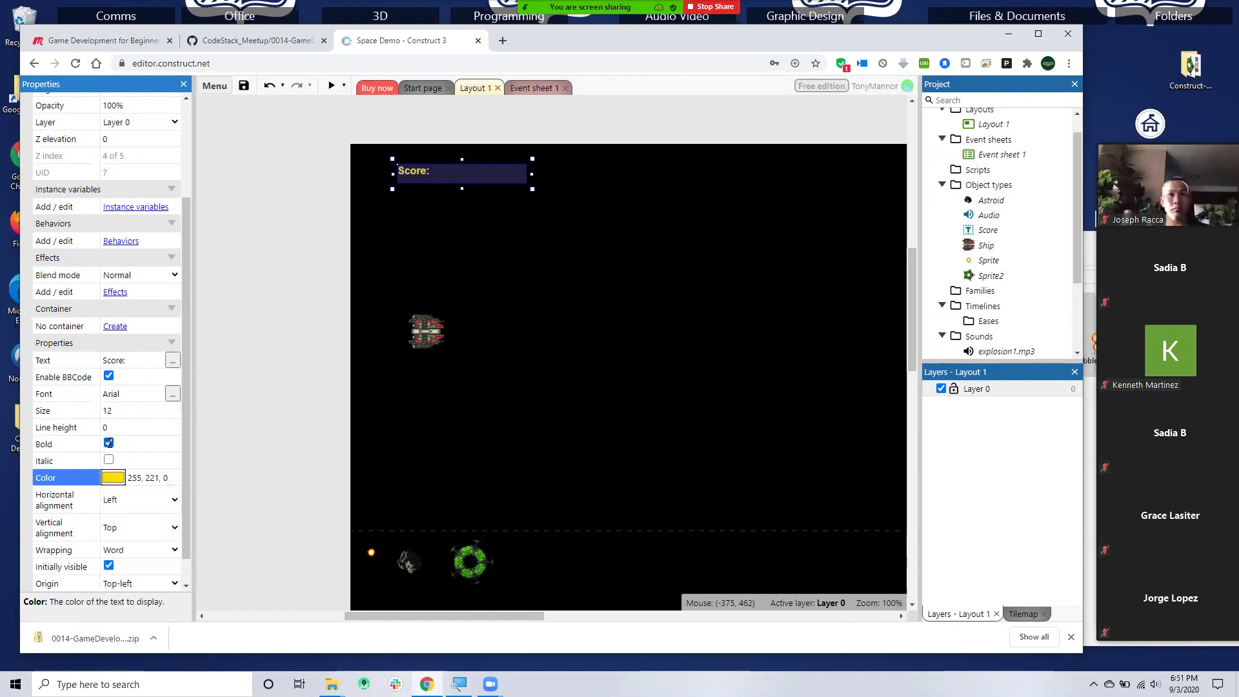
# - Set the Score text's font size to 18 and move it closer to the layout's left edge, at position 33, 31
pyautogui.click(175, 408)
pyautogui.click(175, 407)
pyautogui.click(175, 407)
pyautogui.click(175, 408)
pyautogui.click(175, 408)
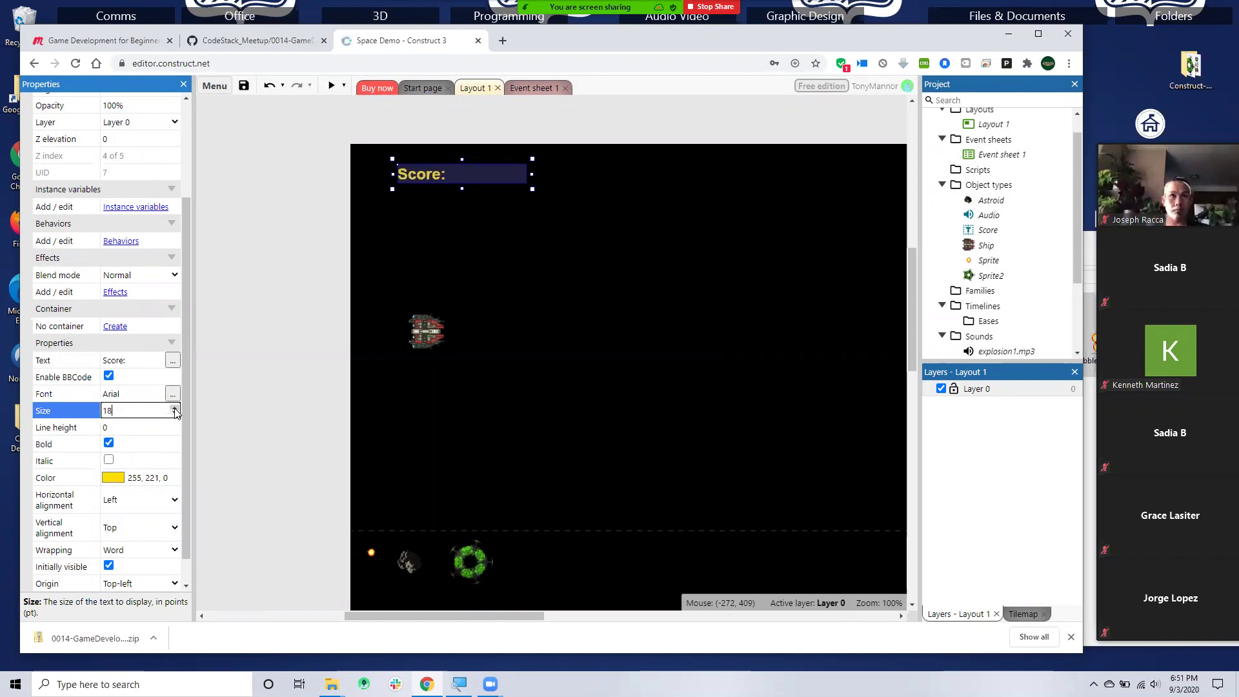
pyautogui.click(263, 267)
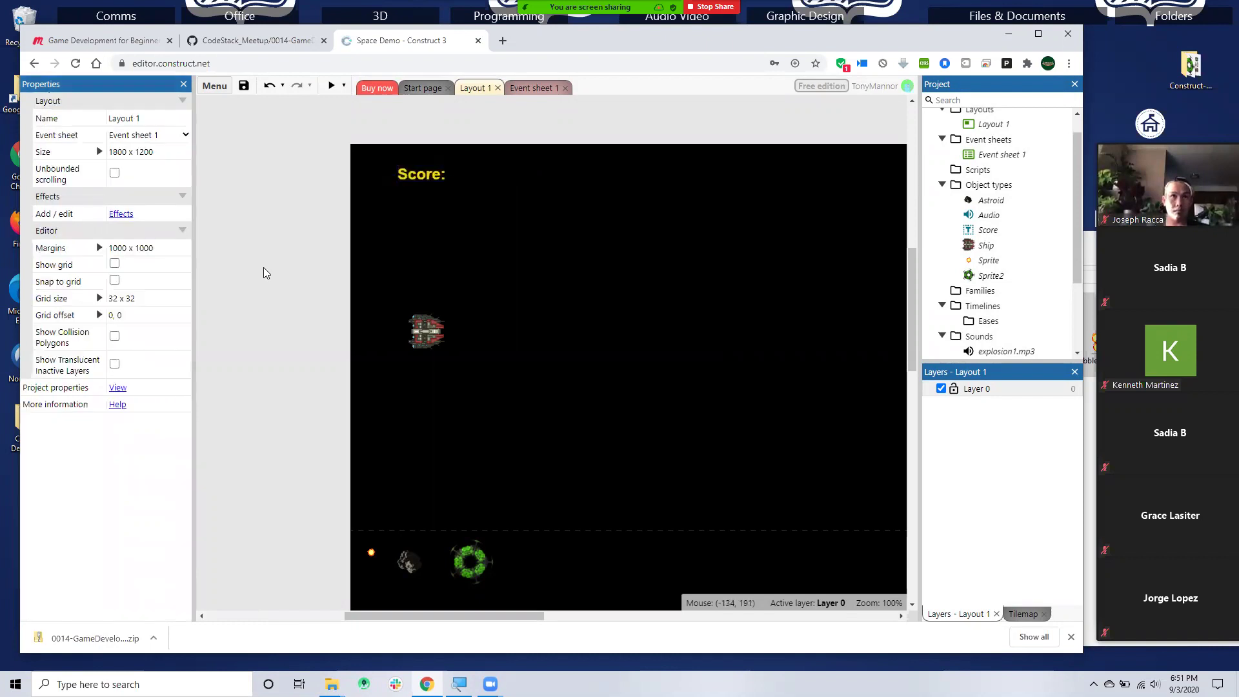
pyautogui.moveTo(420, 178); pyautogui.dragTo(398, 165)
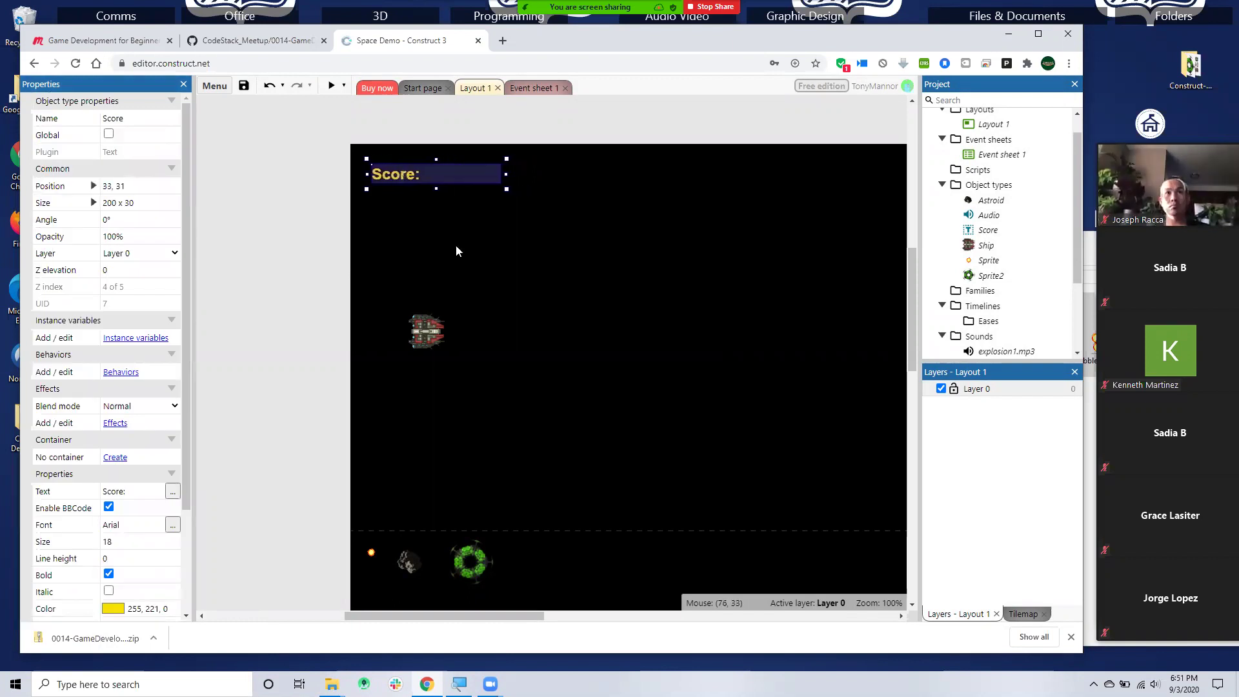
pyautogui.click(479, 258)
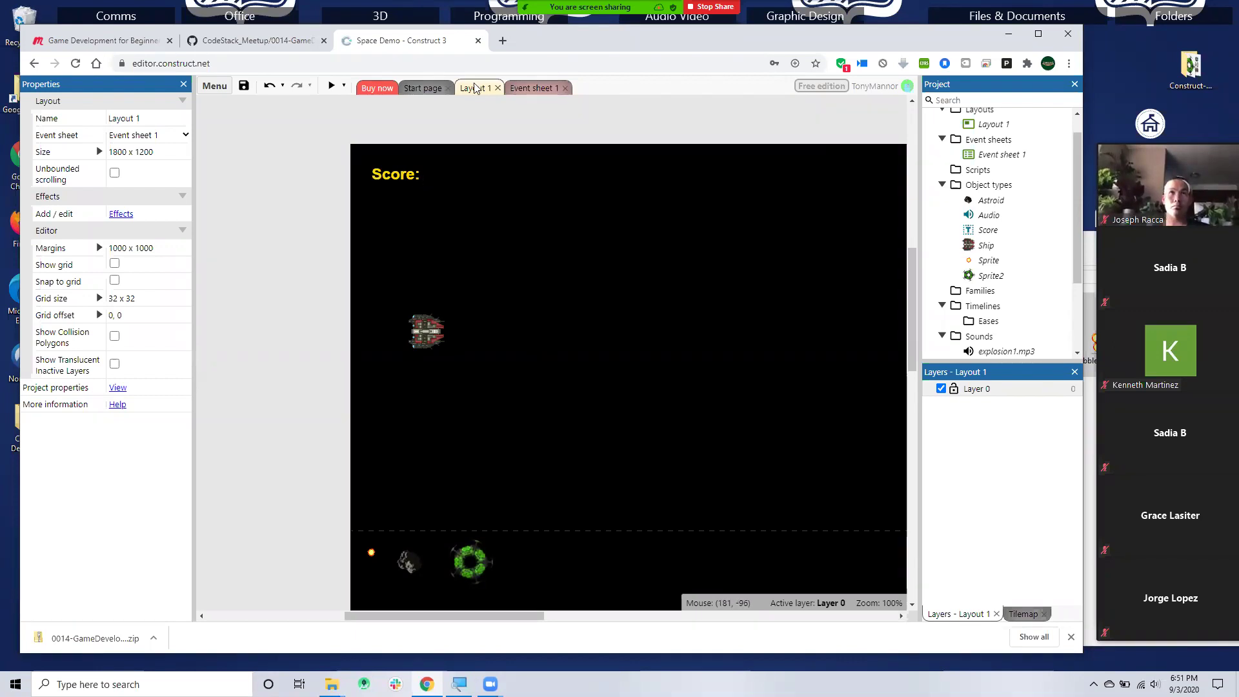
# - Add a new event with the System condition Every tick to Event sheet 1
pyautogui.click(527, 90)
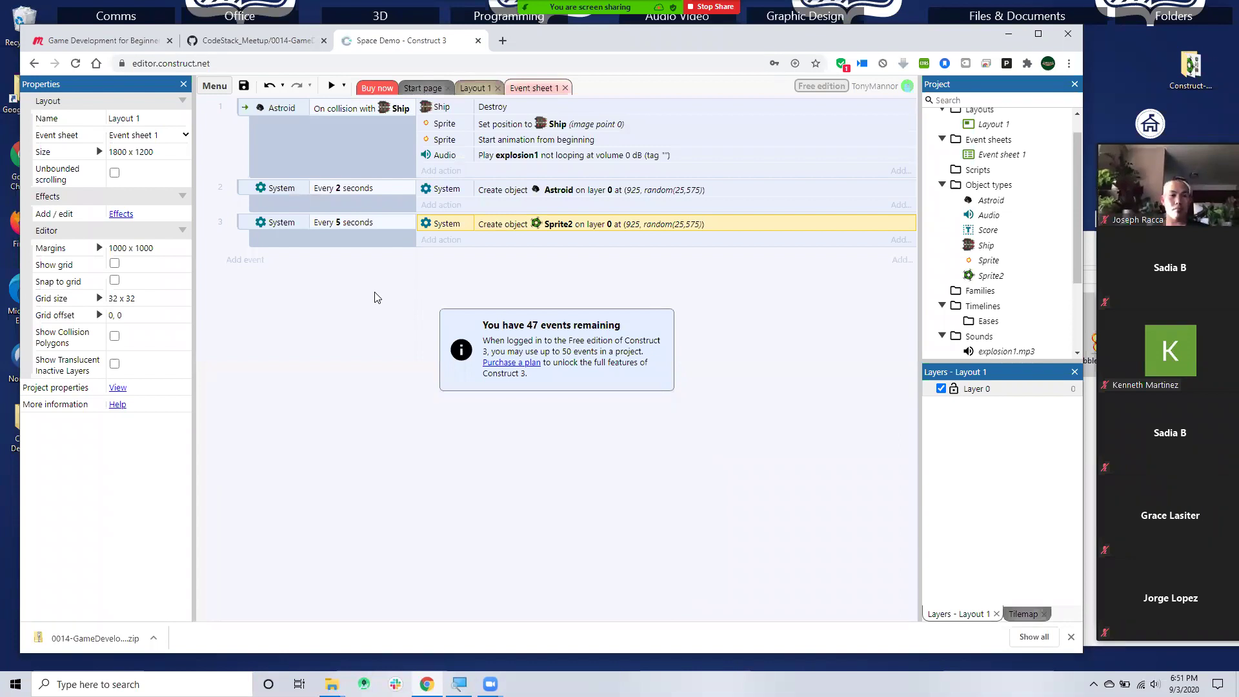
pyautogui.click(481, 88)
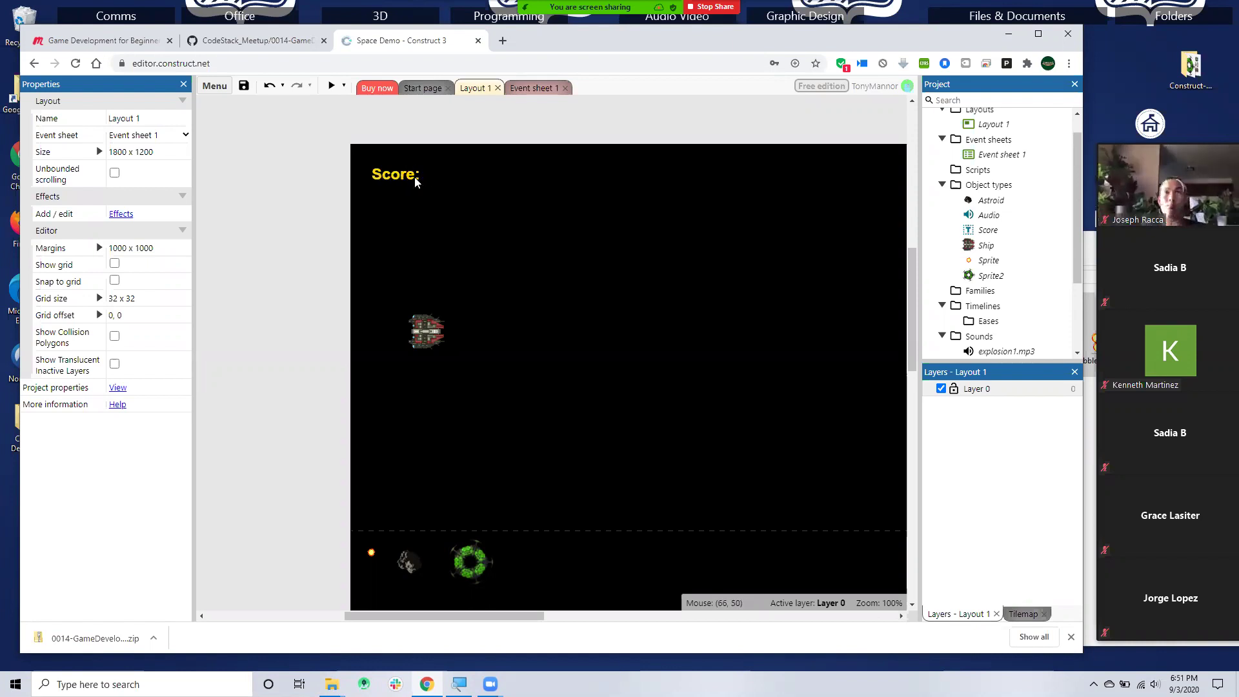
pyautogui.click(527, 86)
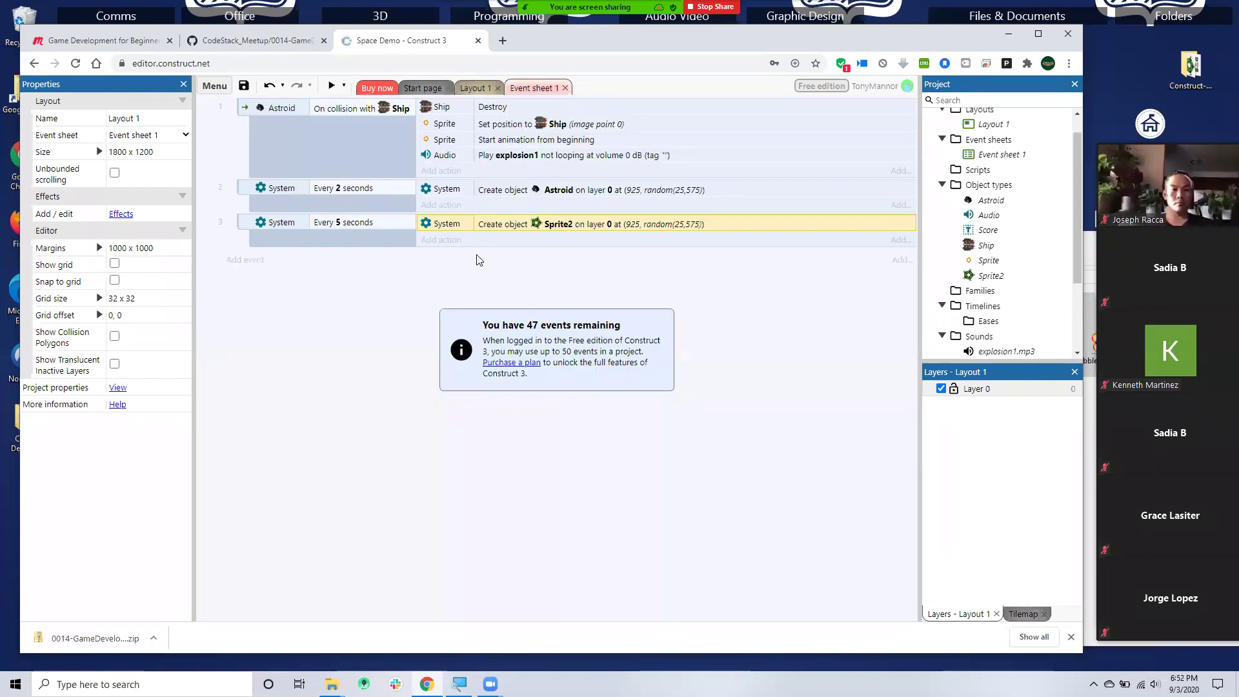
pyautogui.doubleClick(363, 317)
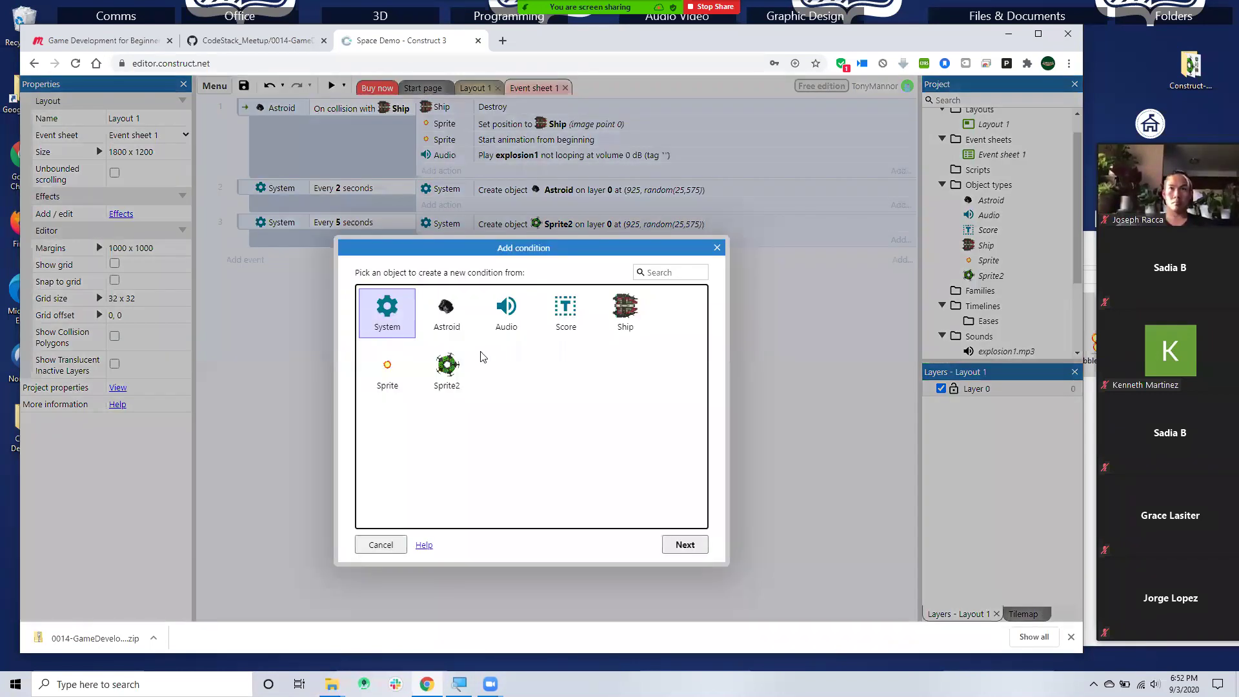
pyautogui.doubleClick(385, 318)
pyautogui.scroll(-10, 468, 363)
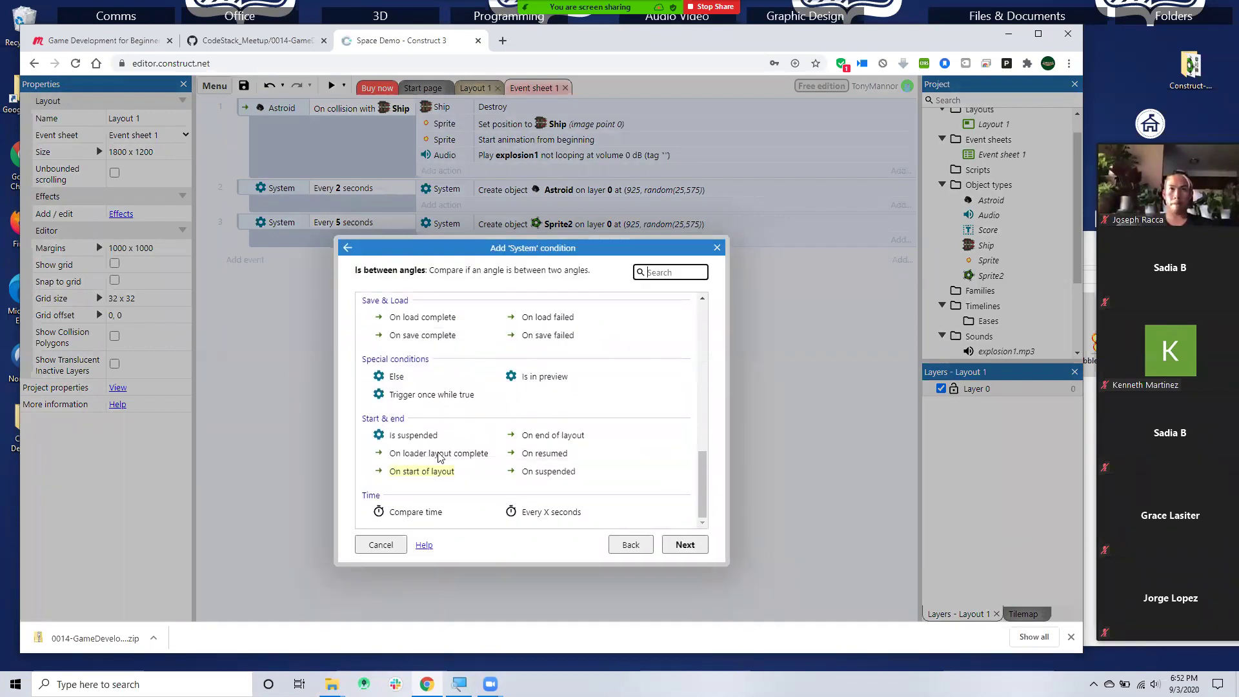
pyautogui.click(659, 273)
pyautogui.write('tic')
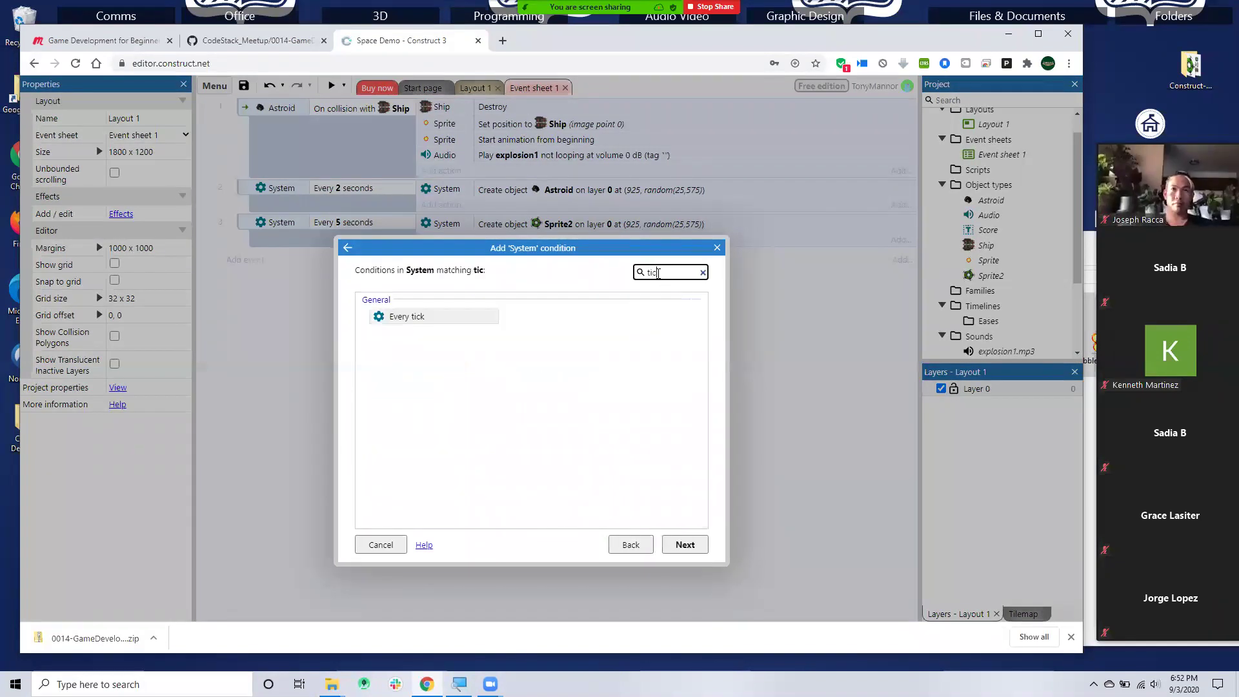
pyautogui.click(402, 318)
pyautogui.doubleClick(402, 317)
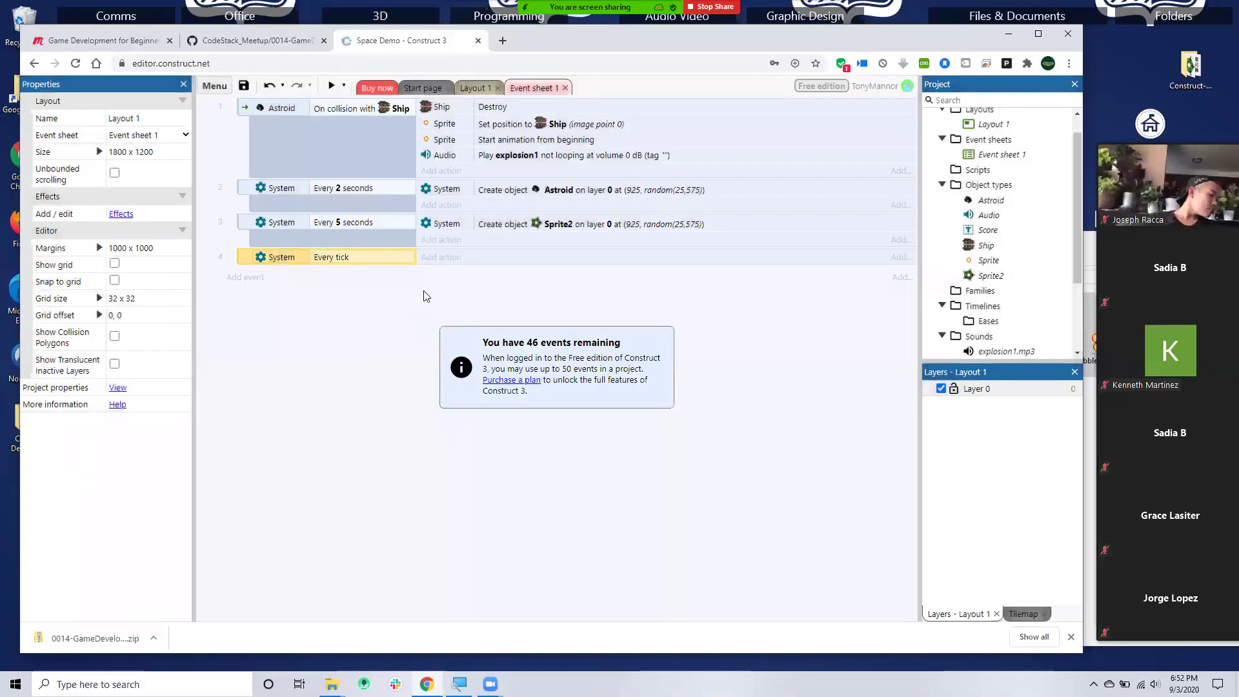
pyautogui.click(441, 258)
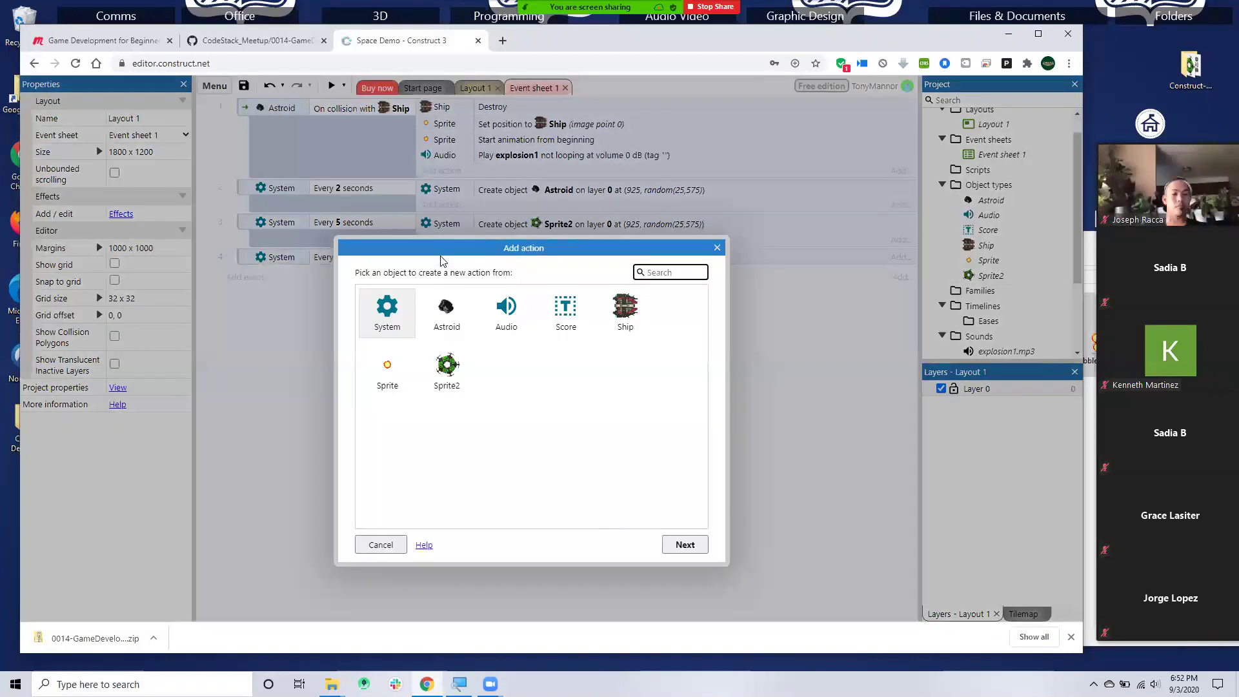
pyautogui.doubleClick(572, 312)
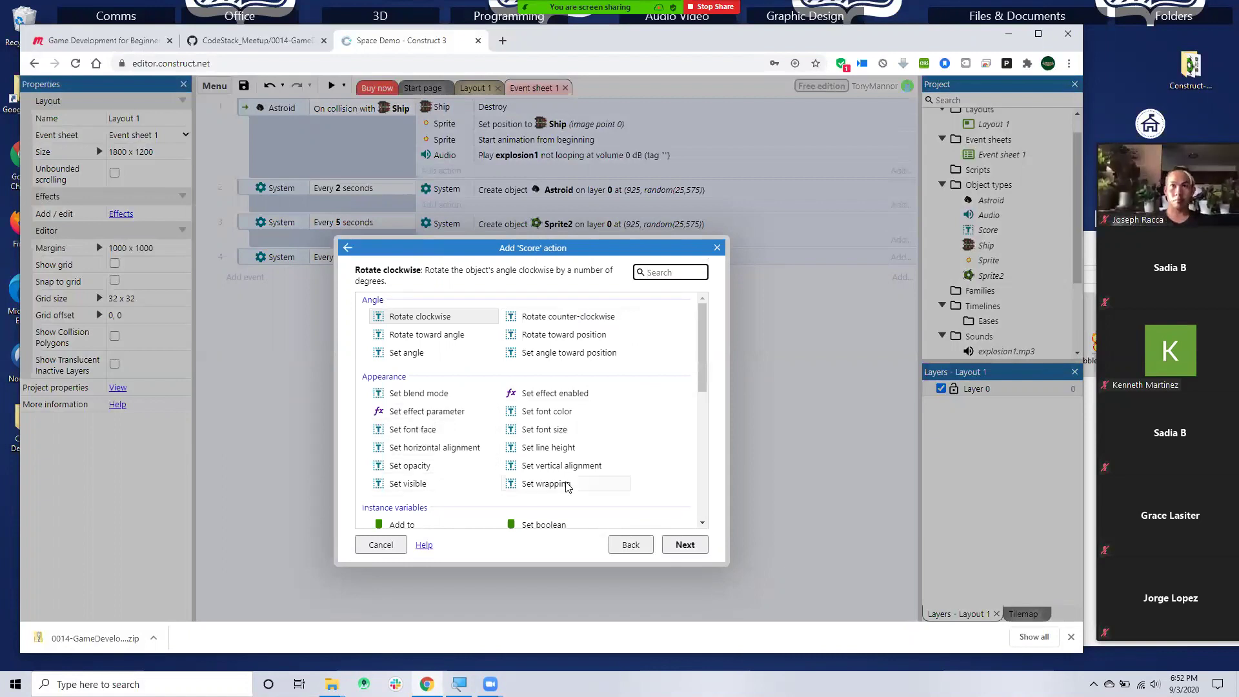
pyautogui.scroll(-3, 600, 429)
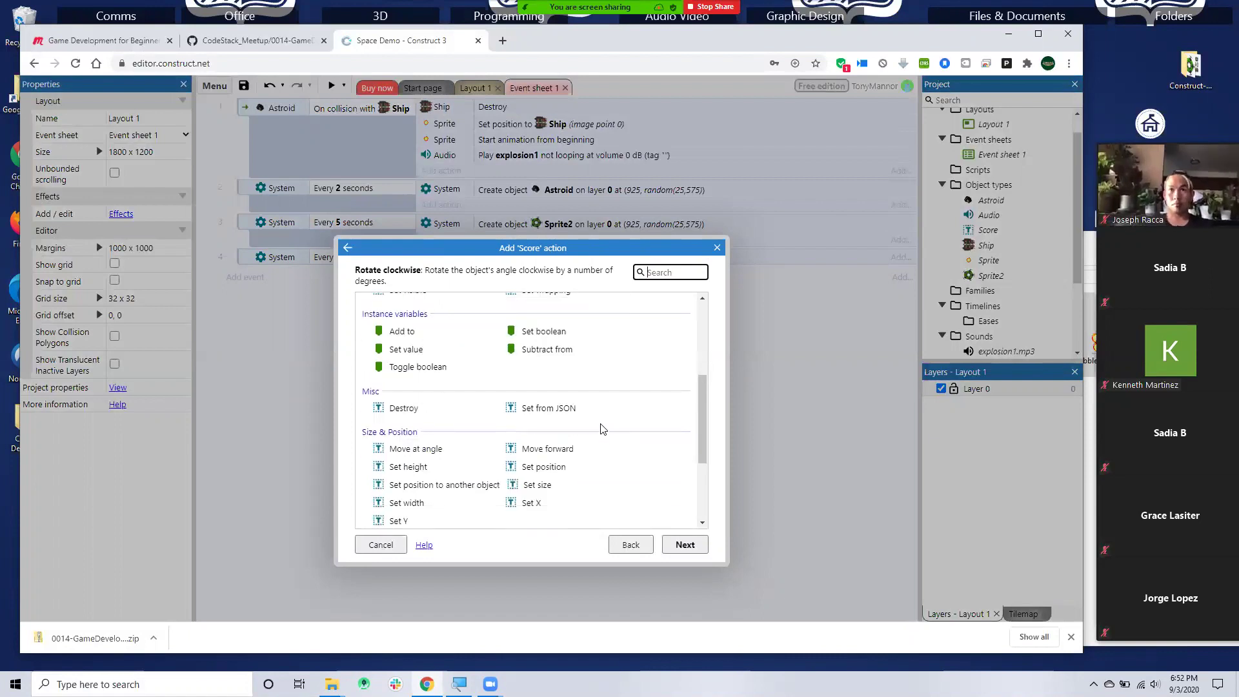
pyautogui.scroll(-2, 600, 427)
pyautogui.click(401, 451)
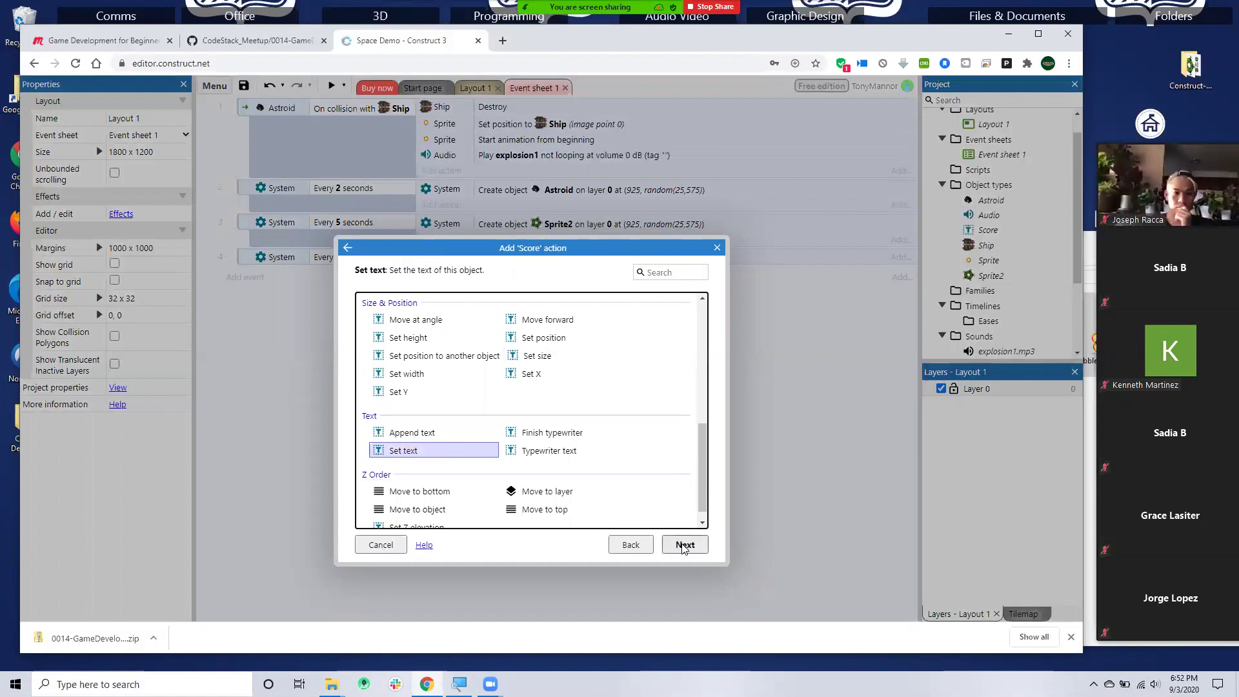
pyautogui.click(682, 544)
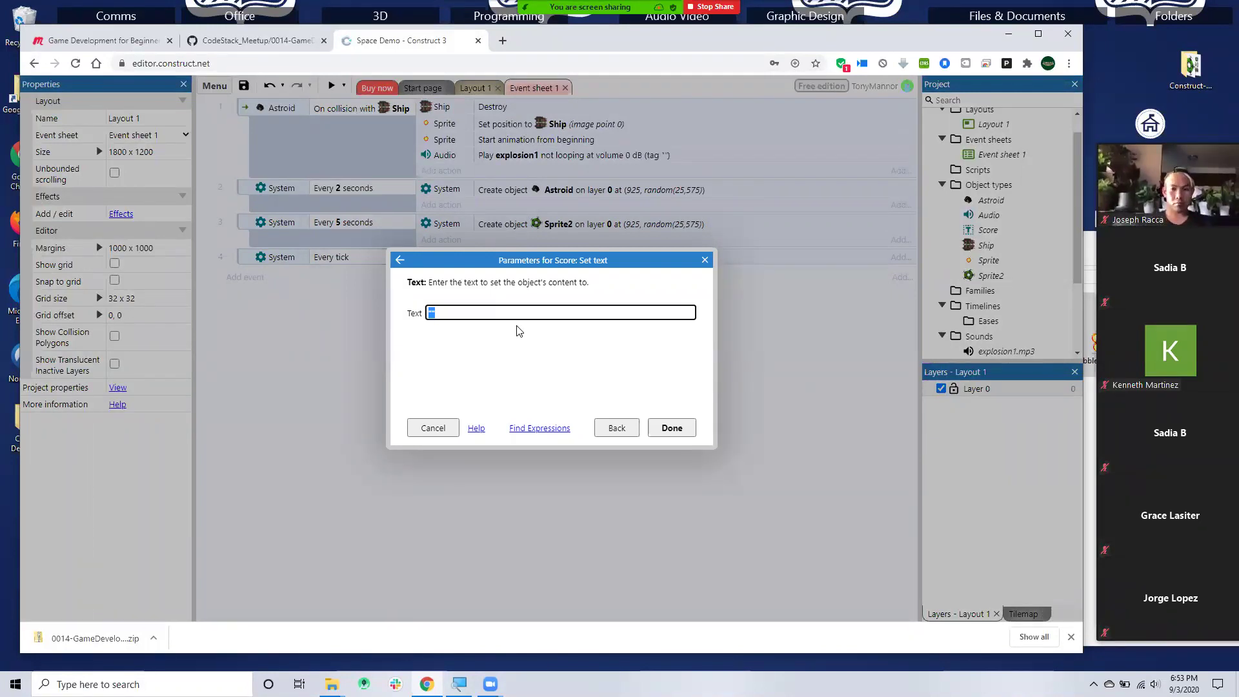
pyautogui.press('Left')
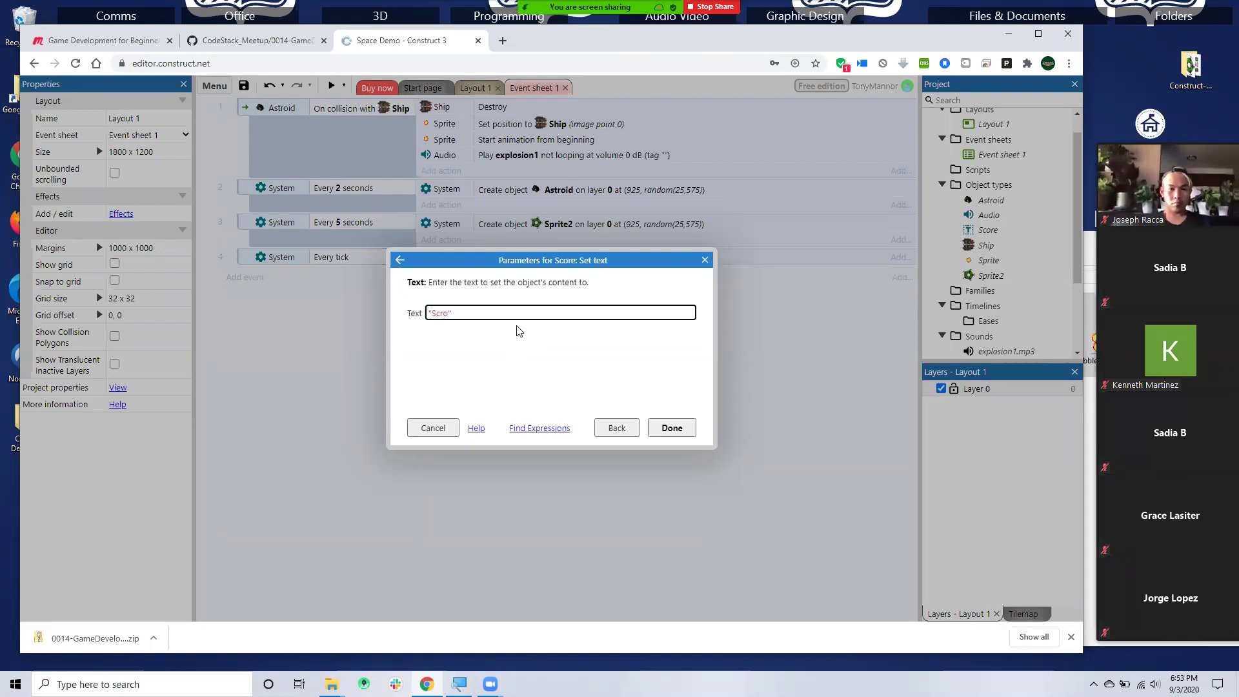
pyautogui.press('BackSpace')
pyautogui.write('ore')
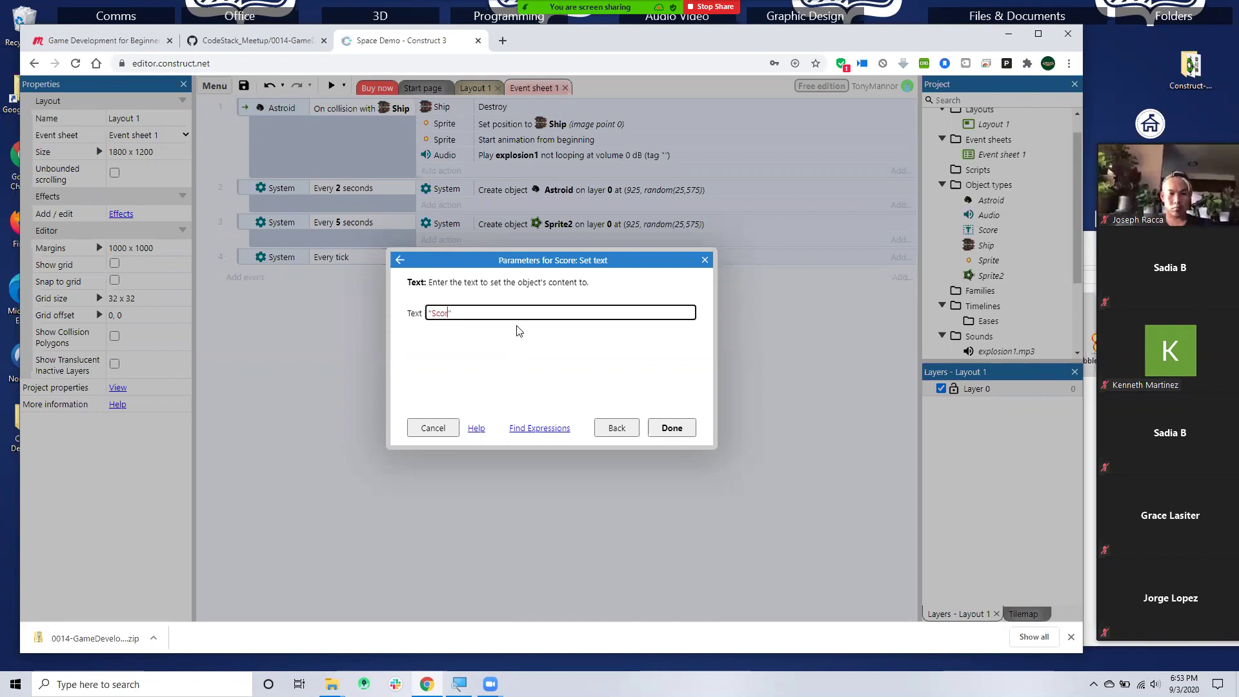
pyautogui.write(': "')
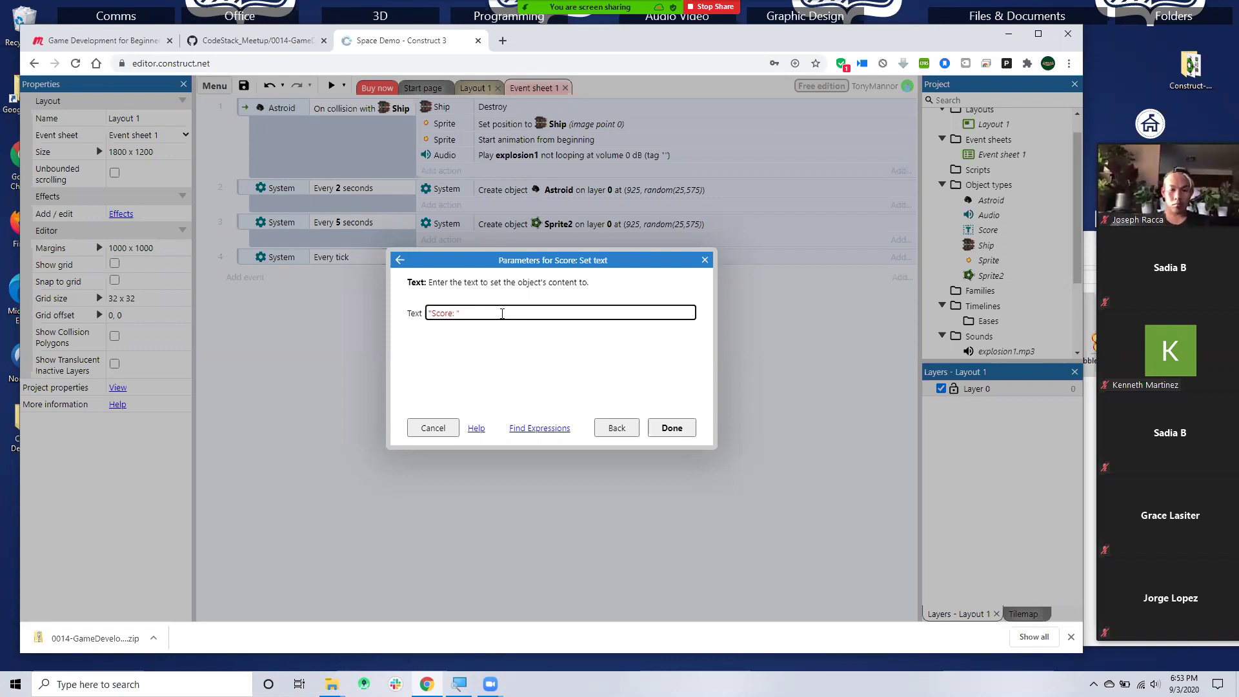
pyautogui.write(' & ')
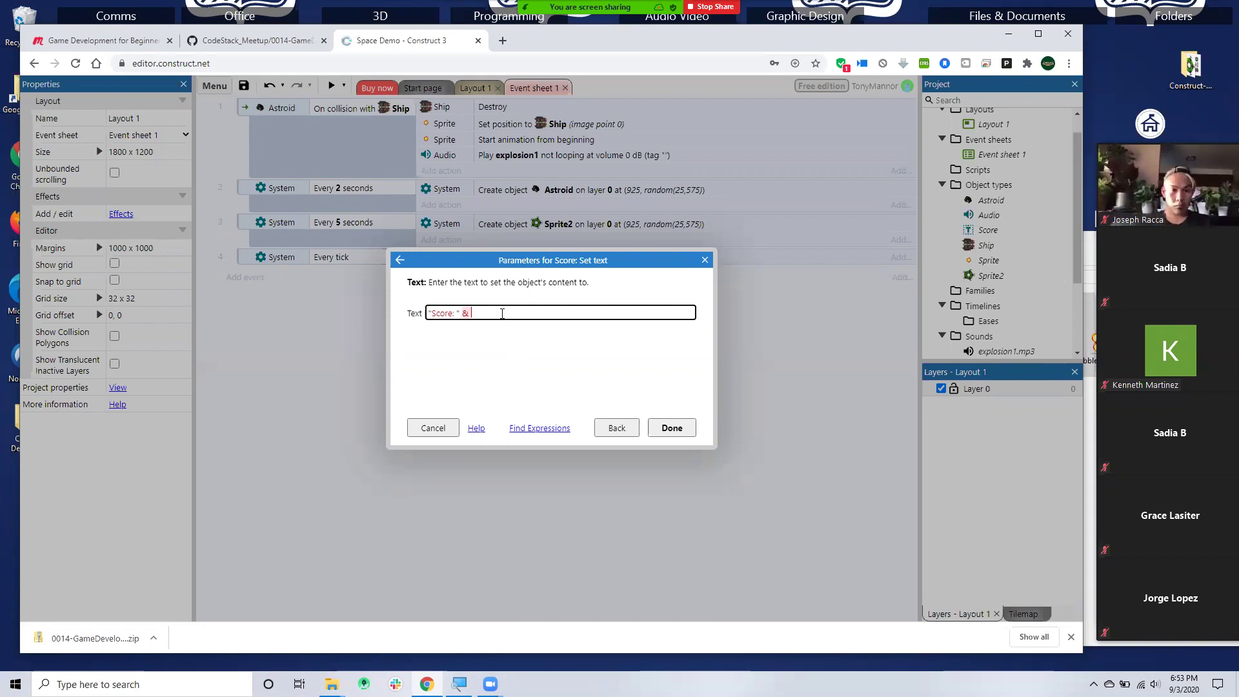
pyautogui.write('score')
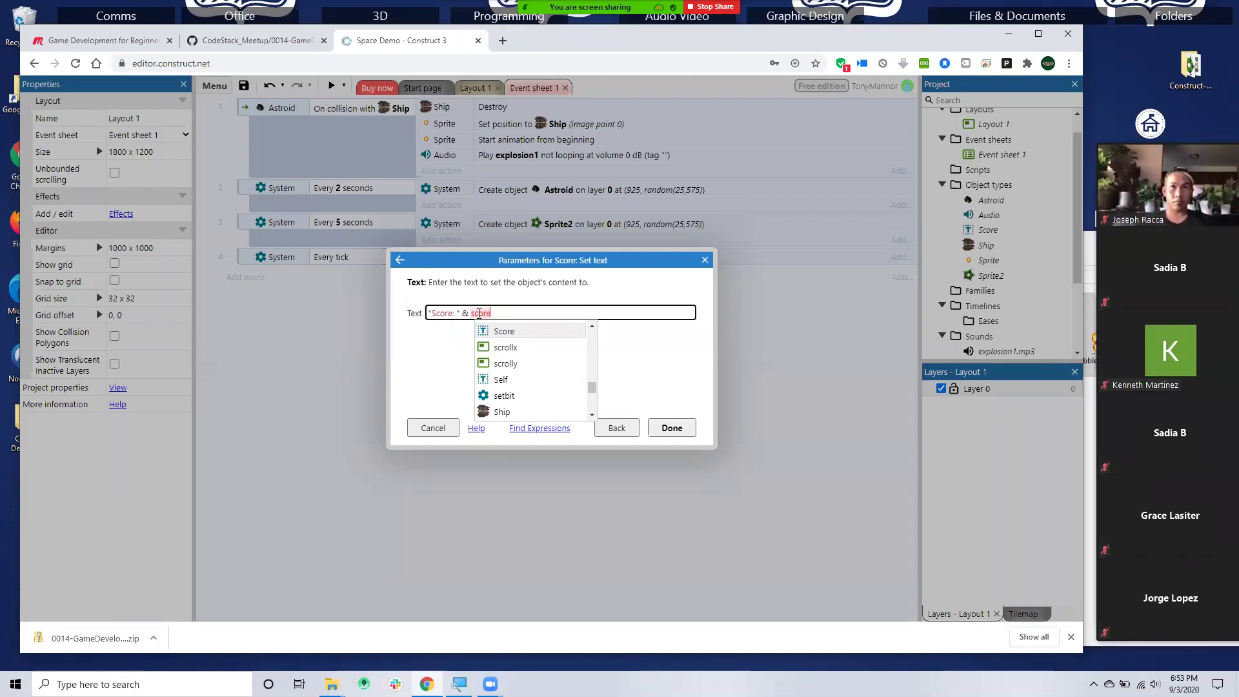
pyautogui.click(612, 376)
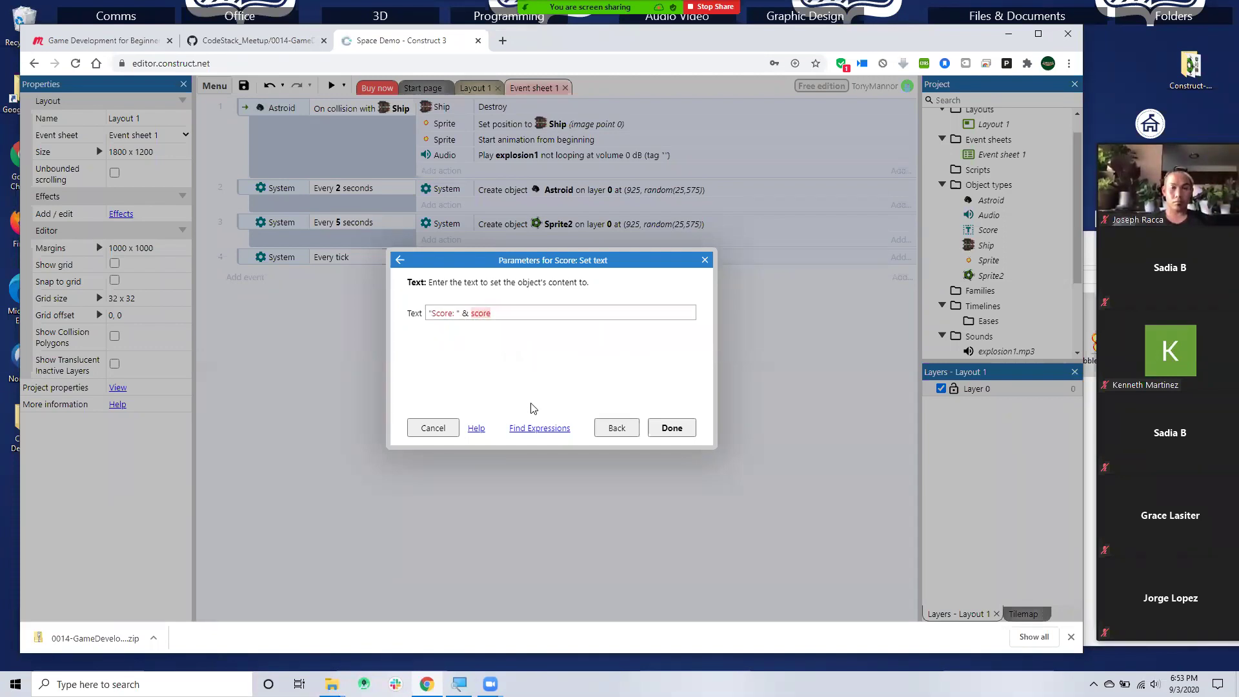
pyautogui.click(425, 428)
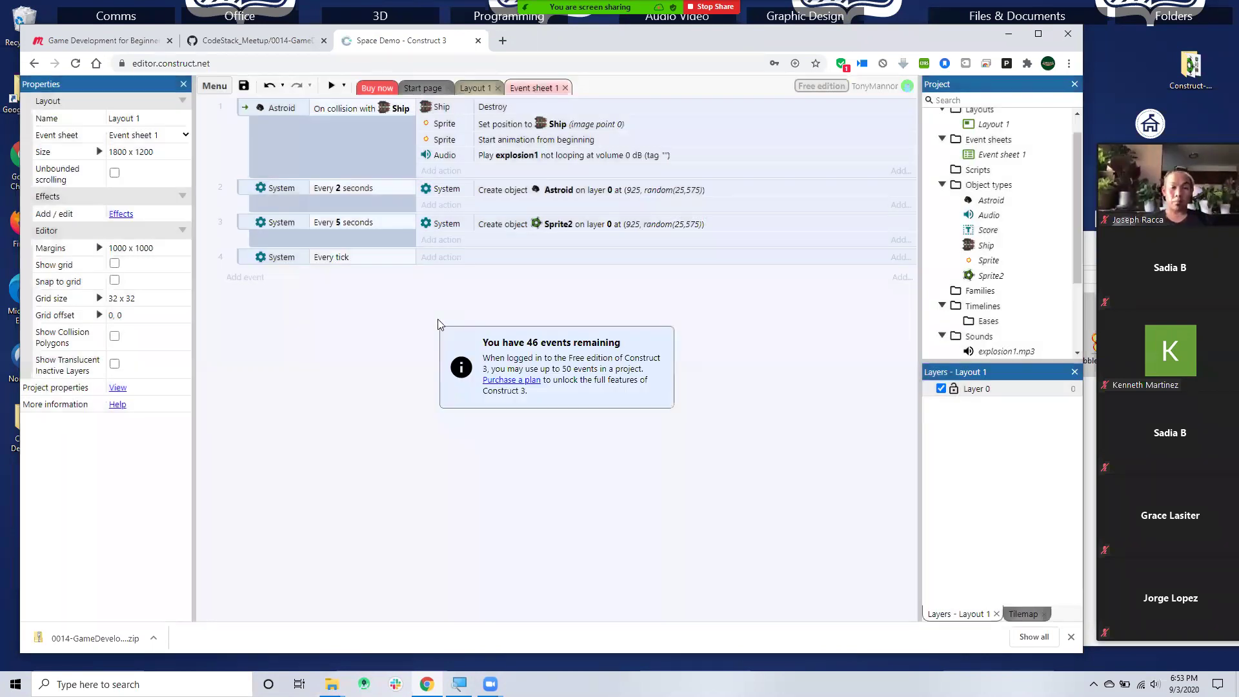
# - Add a global number variable named MyScore with initial value 0 to the event sheet
pyautogui.rightClick(374, 340)
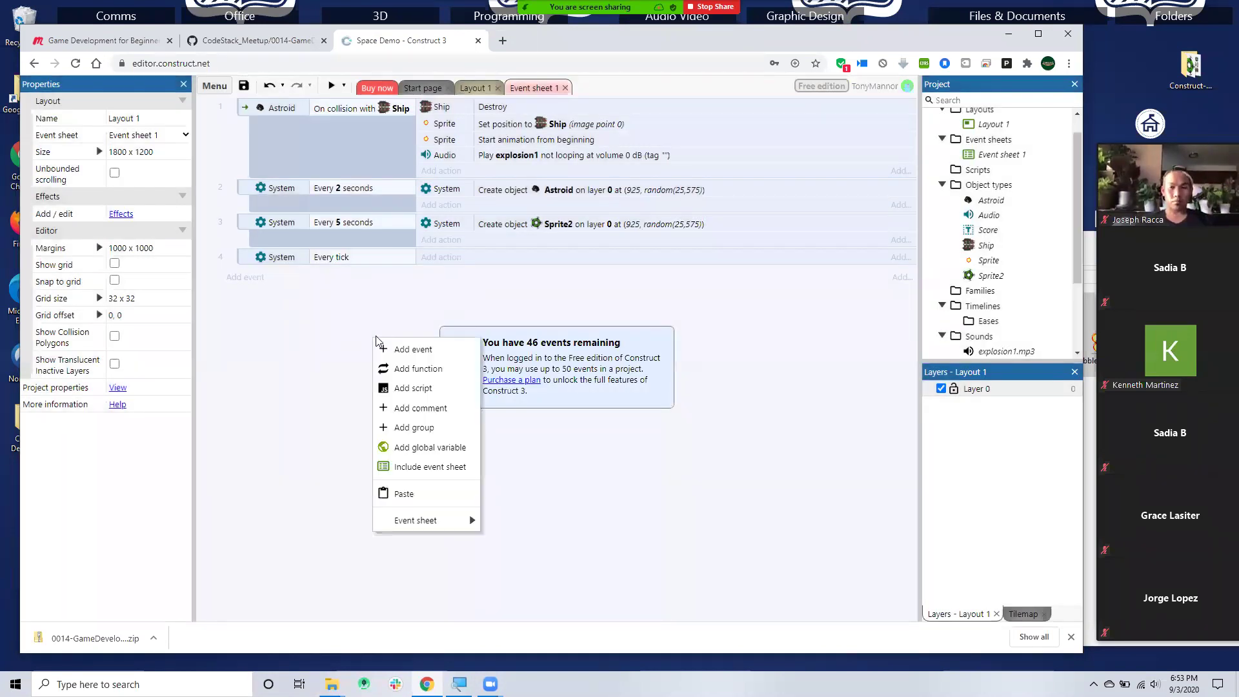
pyautogui.click(398, 449)
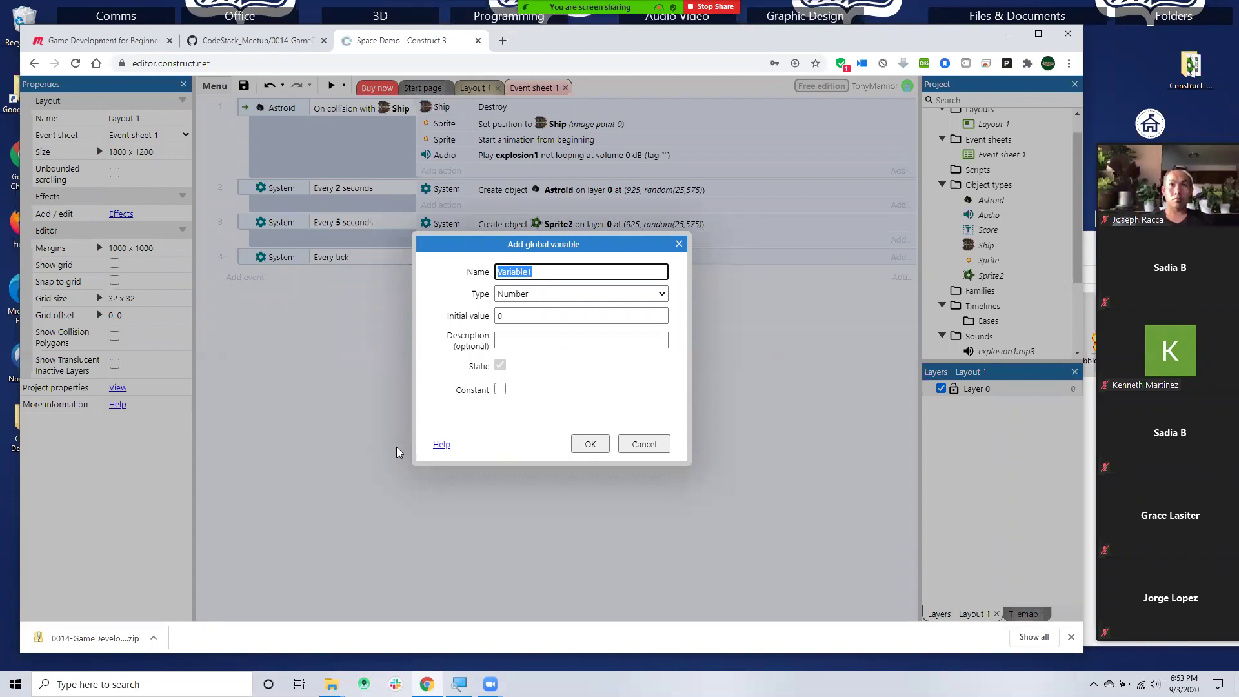
pyautogui.write('MyScore')
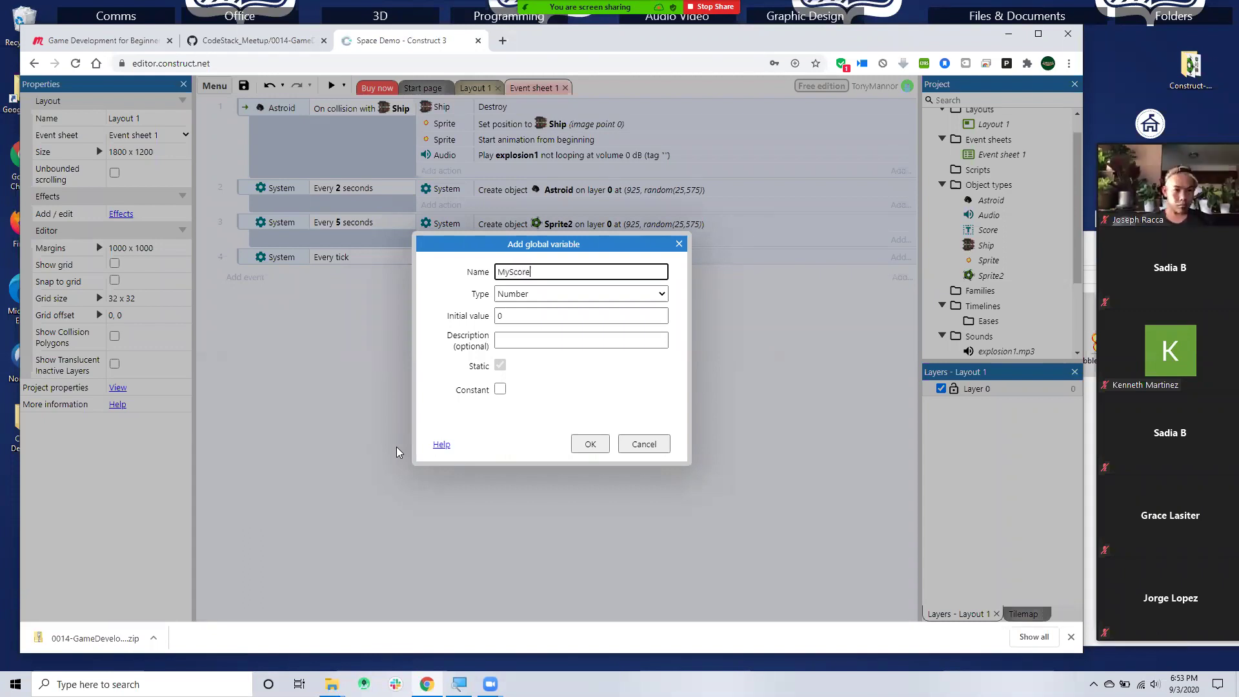
pyautogui.click(522, 295)
pyautogui.click(508, 317)
pyautogui.click(510, 316)
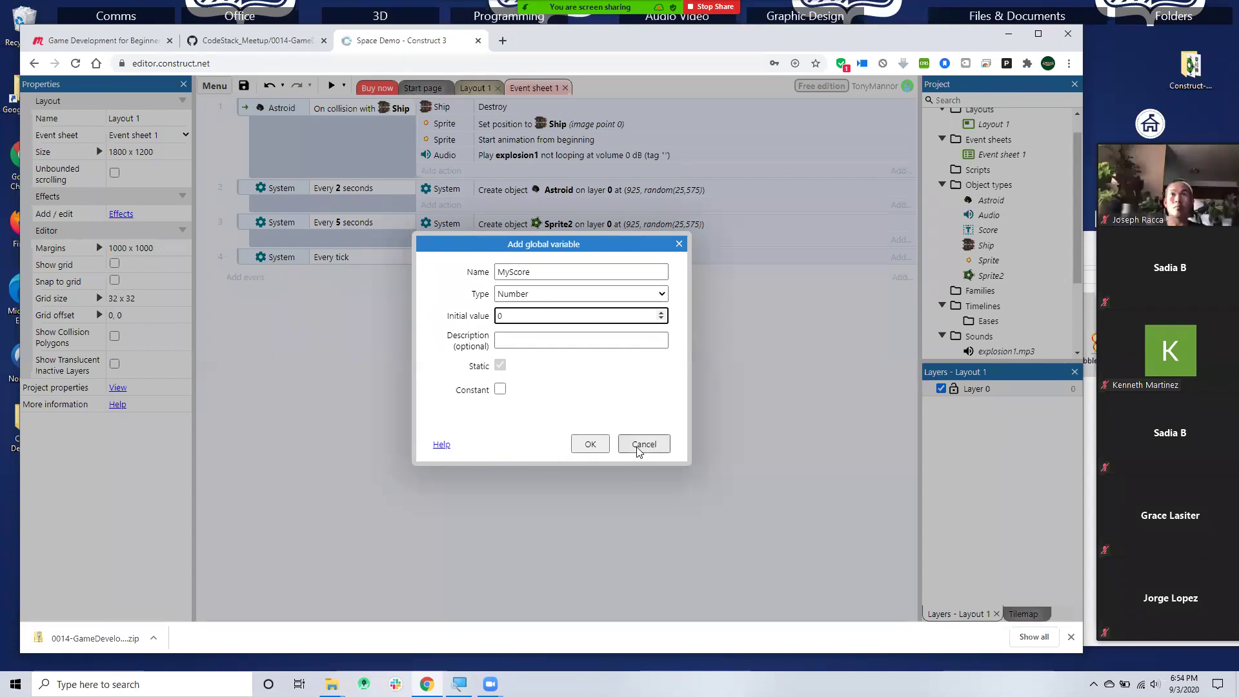
pyautogui.click(586, 445)
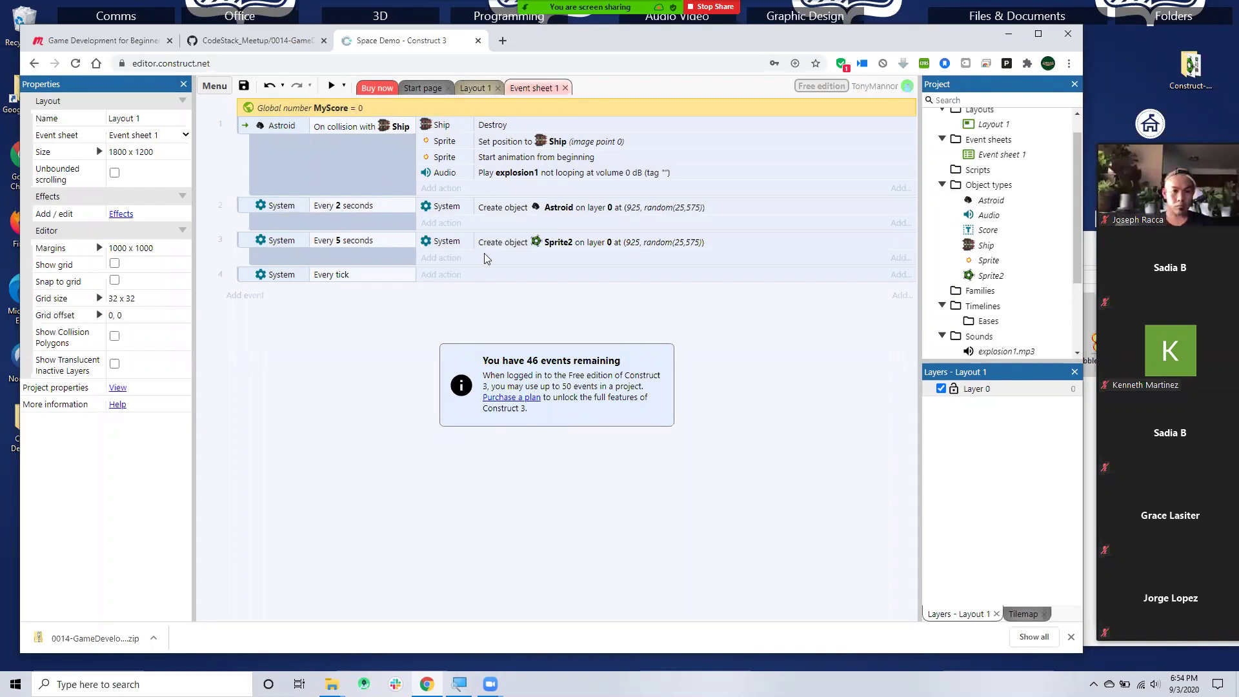
# - Start a Set text action for the Score object under the Every tick event
pyautogui.click(431, 275)
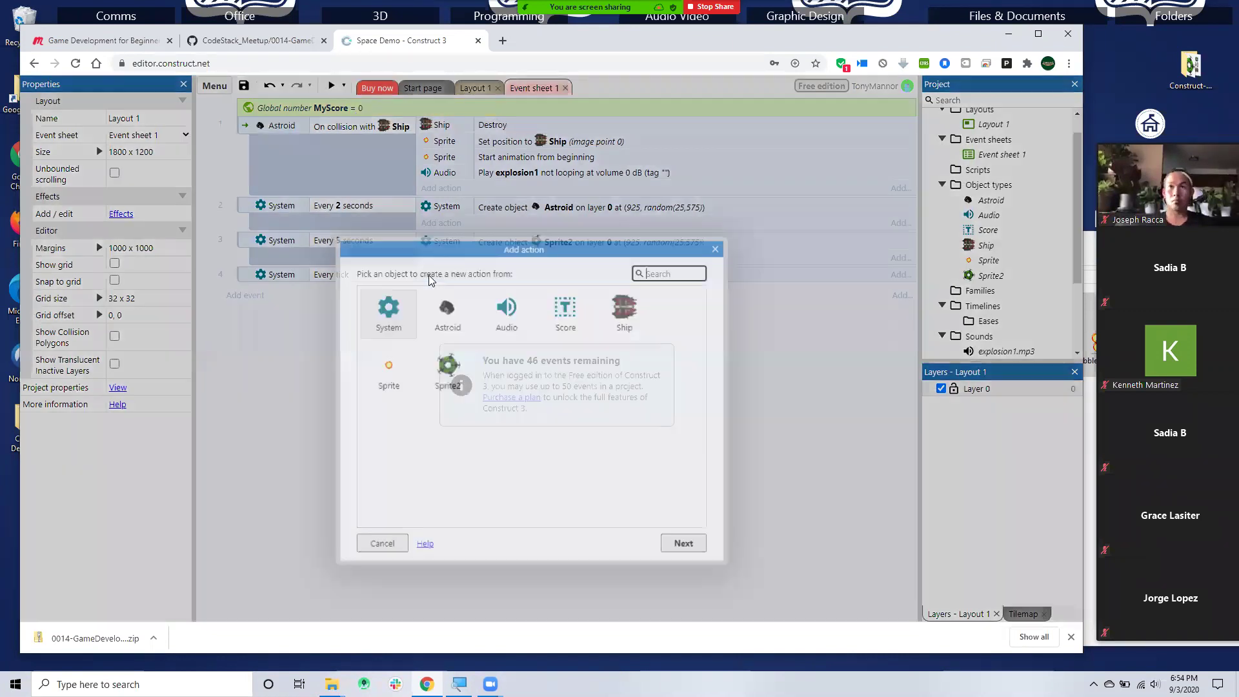
pyautogui.moveTo(450, 245); pyautogui.dragTo(424, 308)
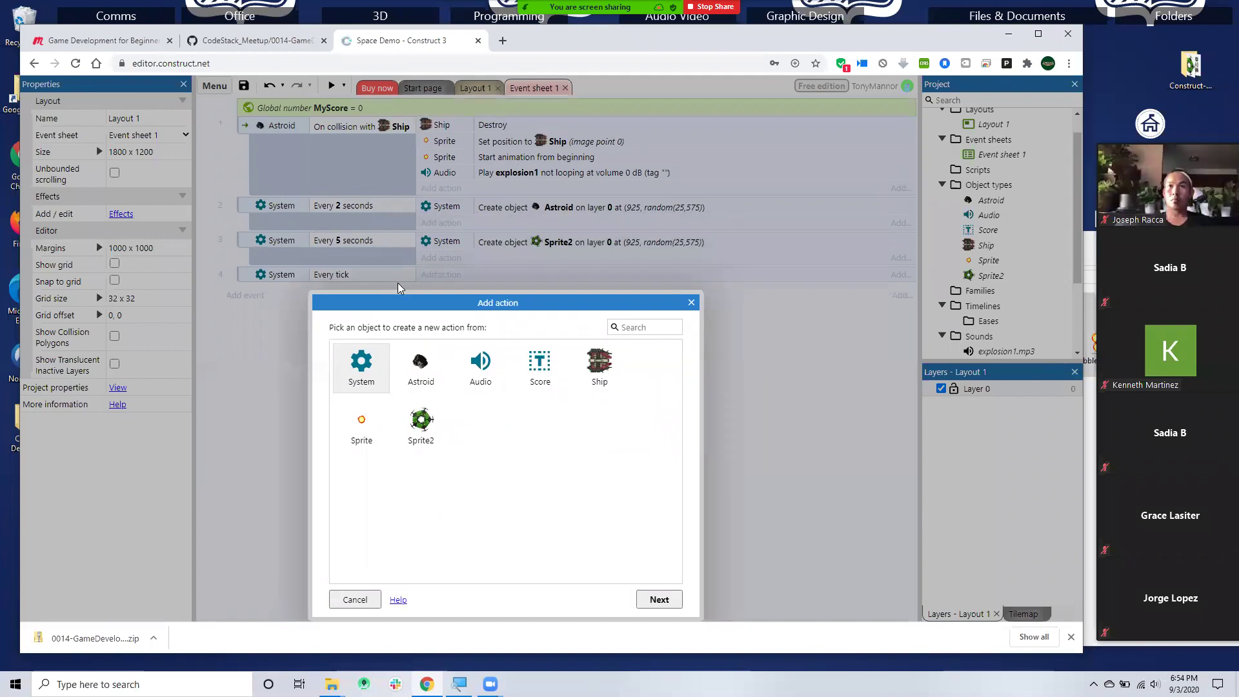
pyautogui.click(538, 365)
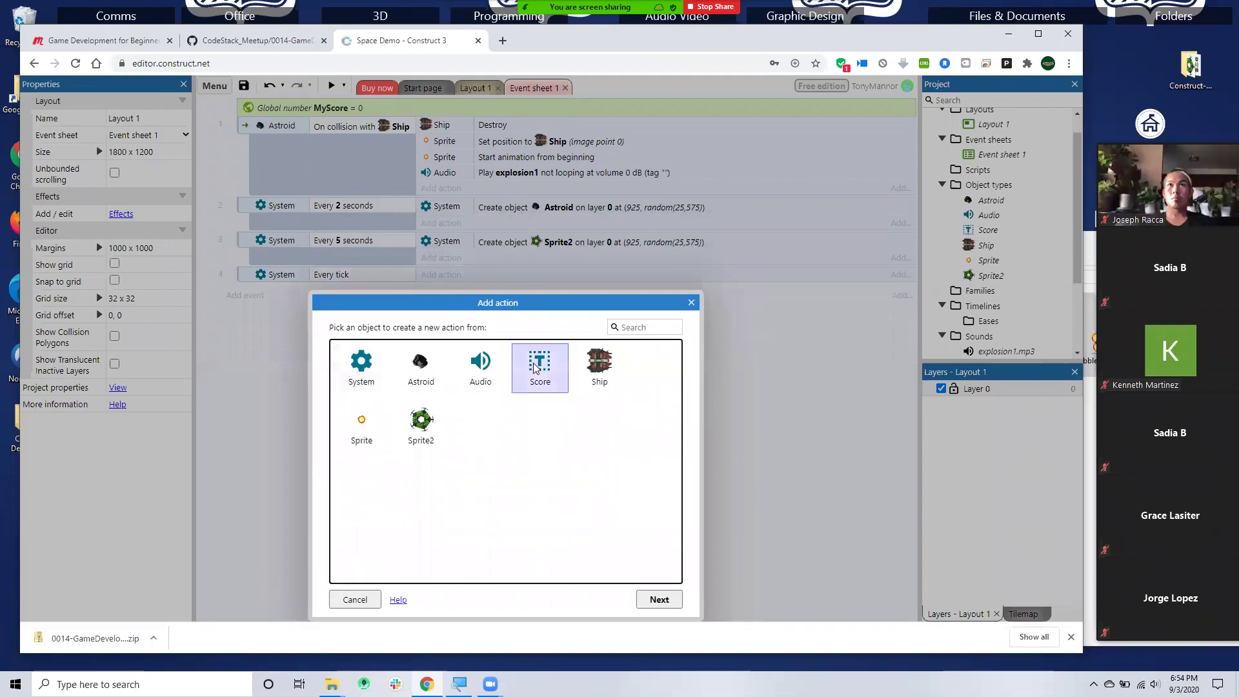
pyautogui.click(658, 599)
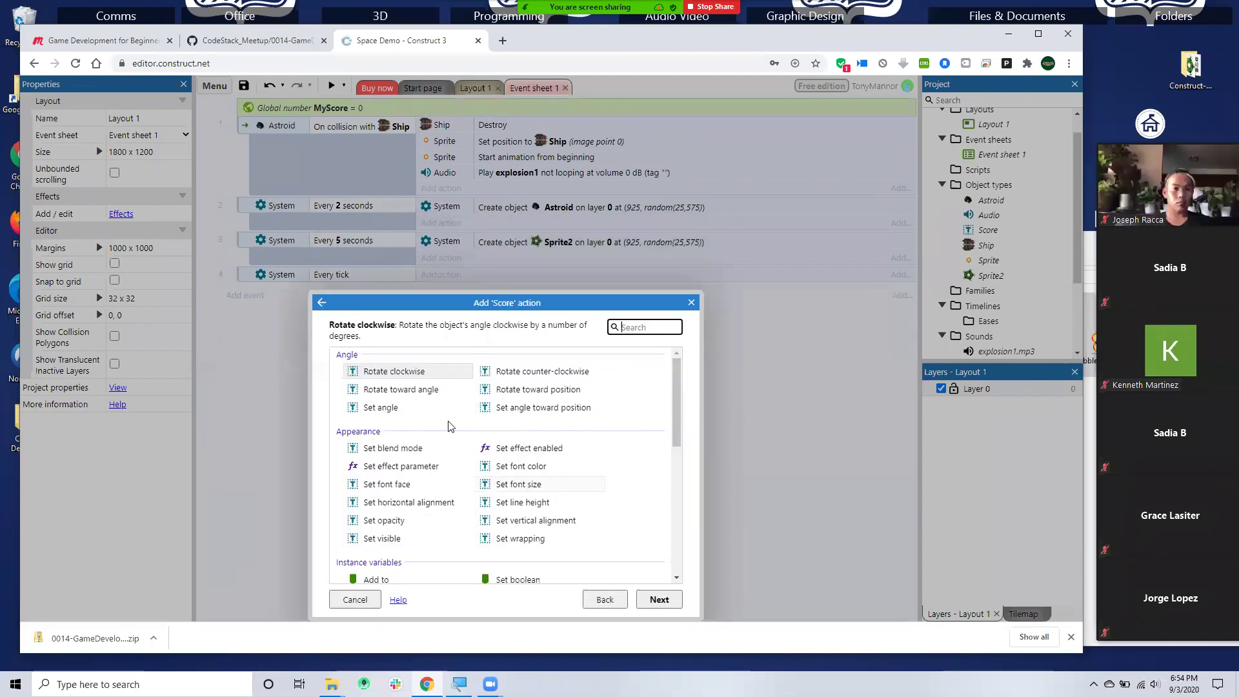
pyautogui.scroll(-2, 413, 471)
pyautogui.scroll(-5, 413, 503)
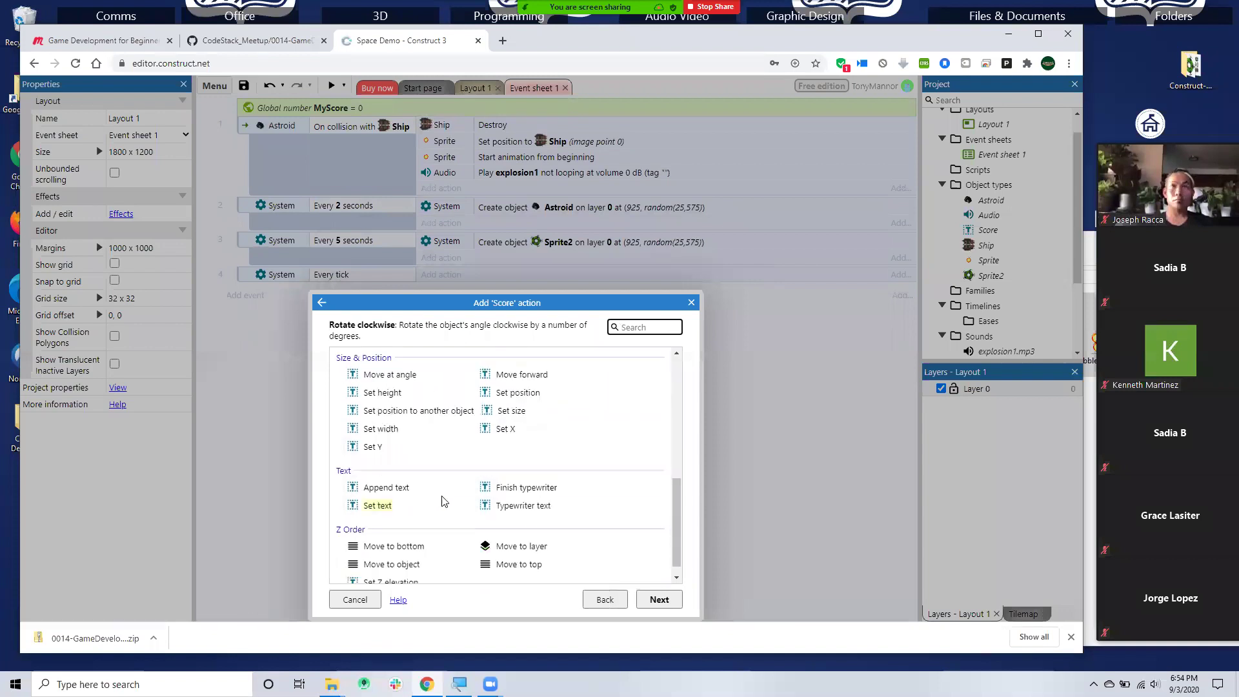
pyautogui.click(380, 506)
pyautogui.click(658, 599)
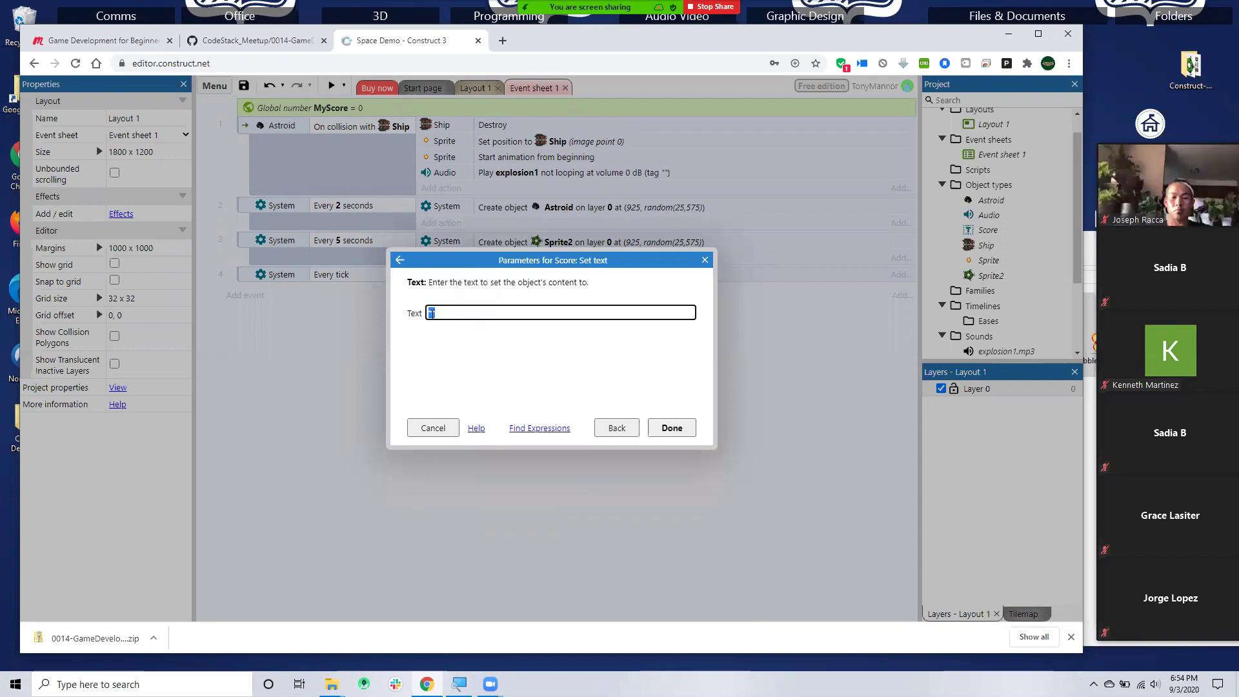
# - Set the action's text expression to "Score: " & MyScore and finish the action
pyautogui.write('"')
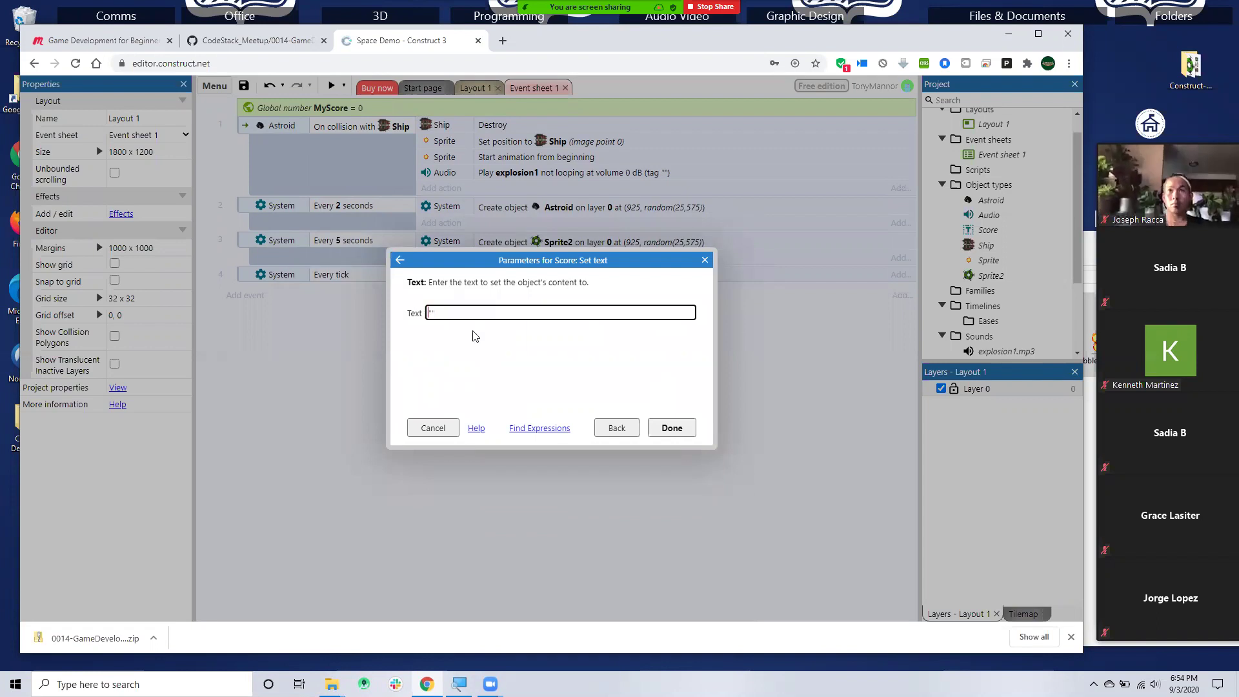
pyautogui.write('Score: "')
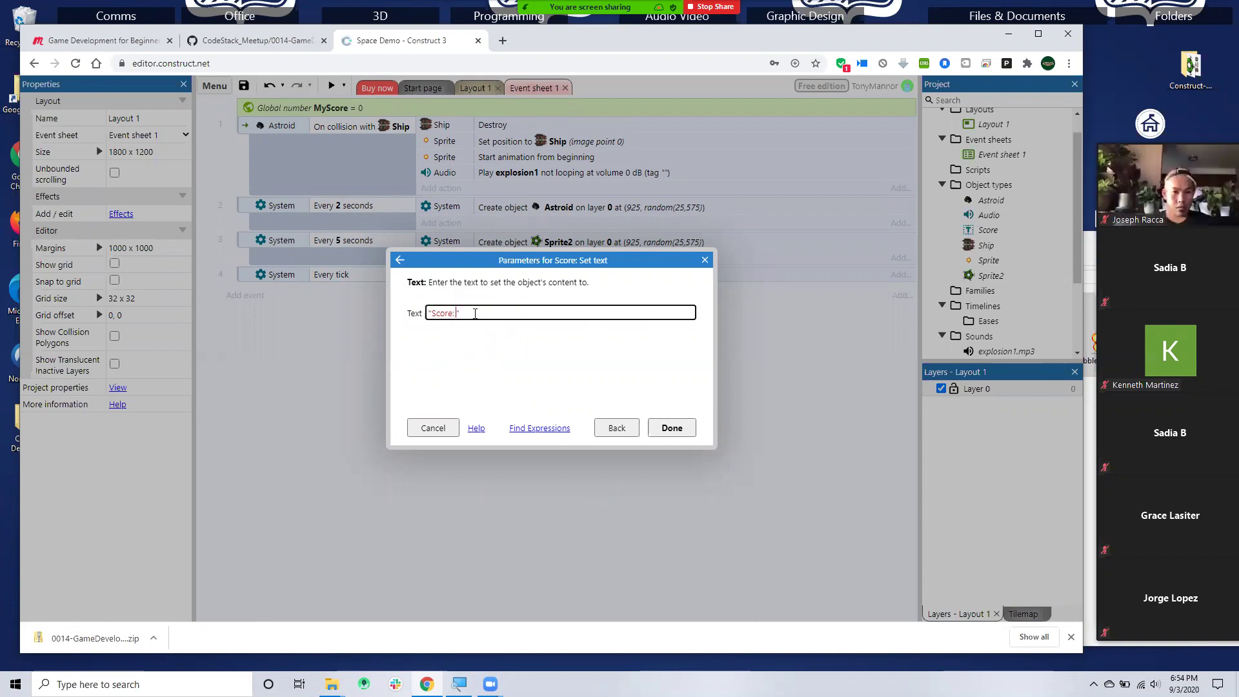
pyautogui.write('n')
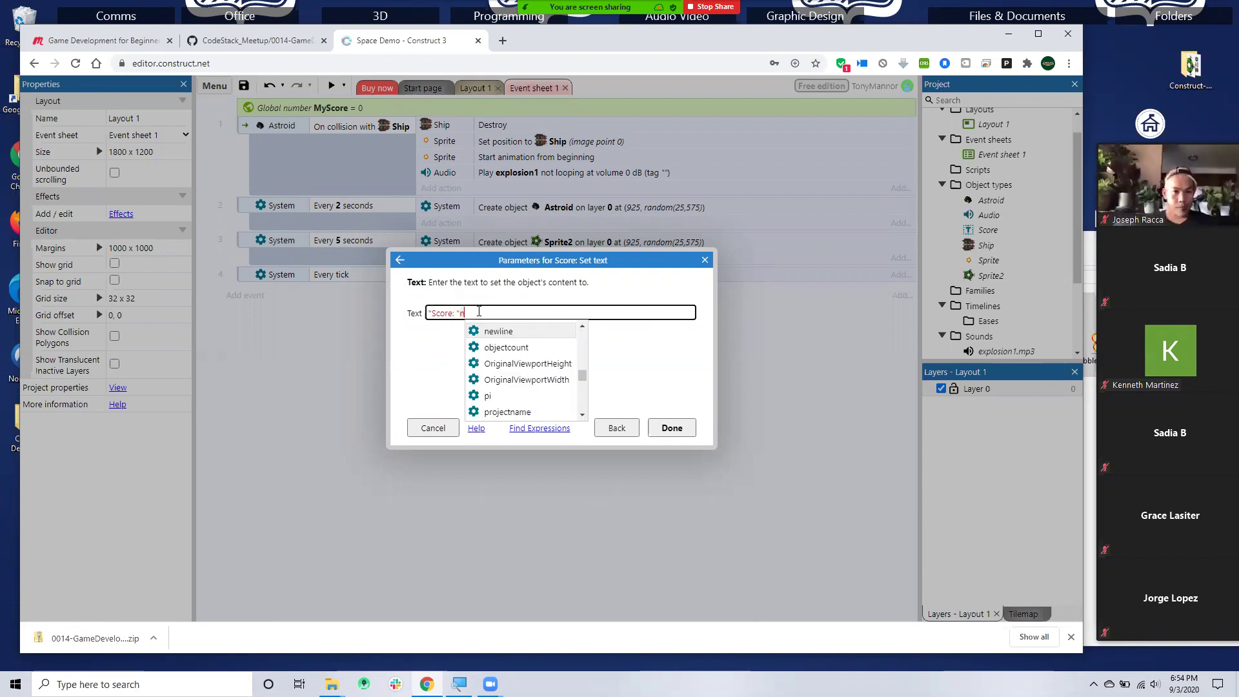
pyautogui.press('BackSpace')
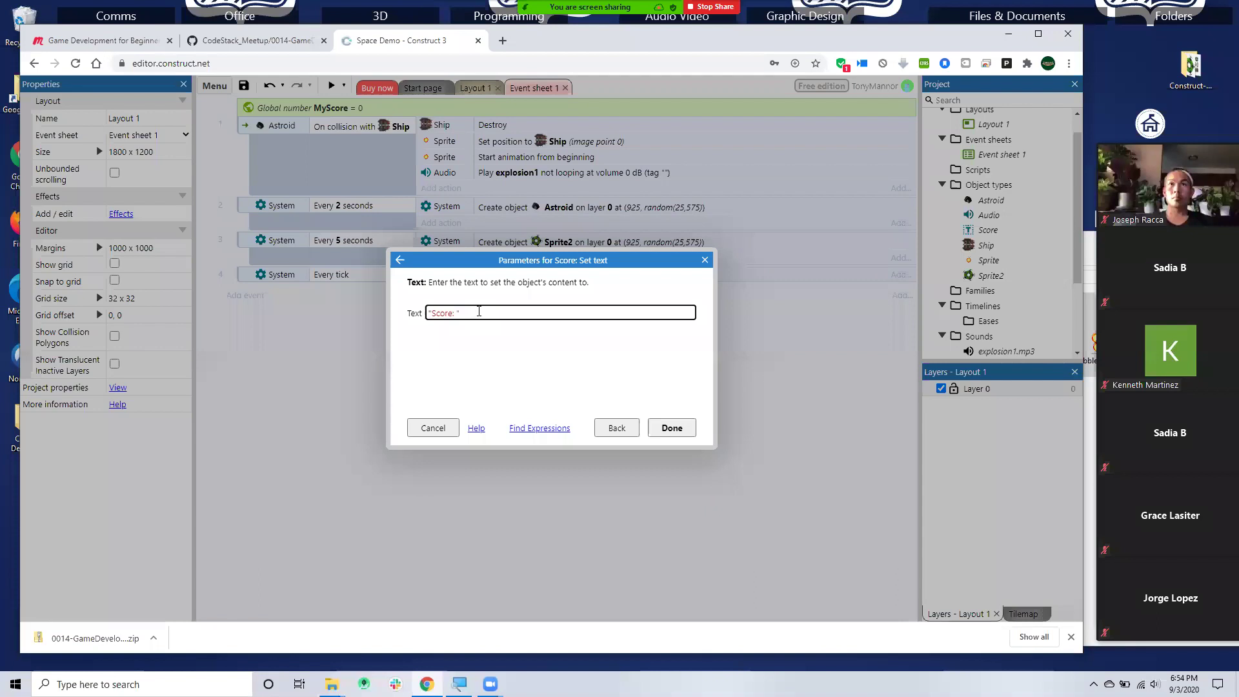
pyautogui.write('& M')
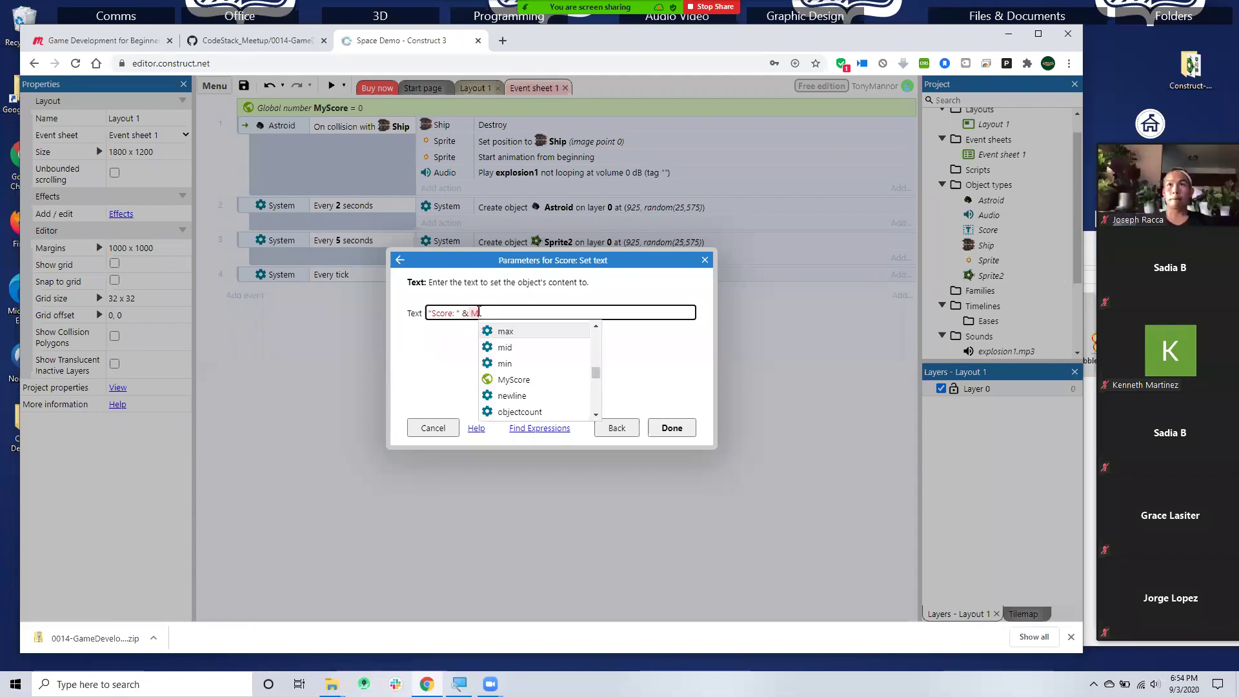
pyautogui.click(510, 381)
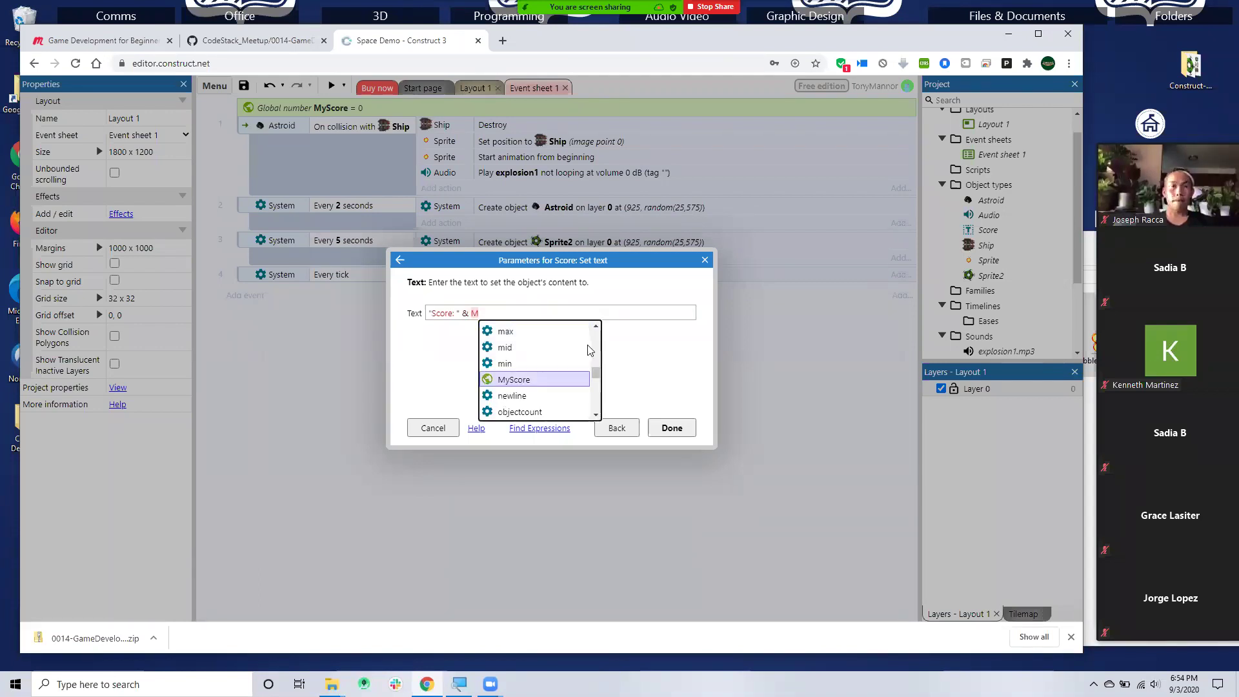
pyautogui.click(671, 428)
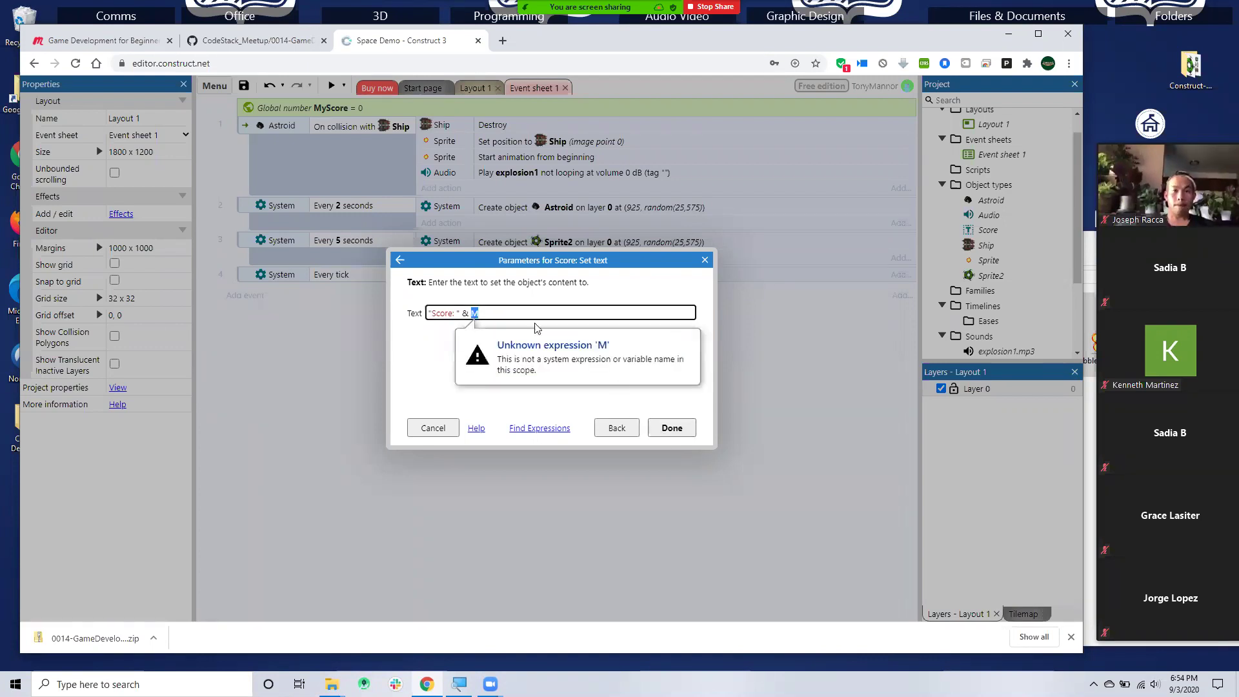
pyautogui.write('y')
pyautogui.doubleClick(505, 331)
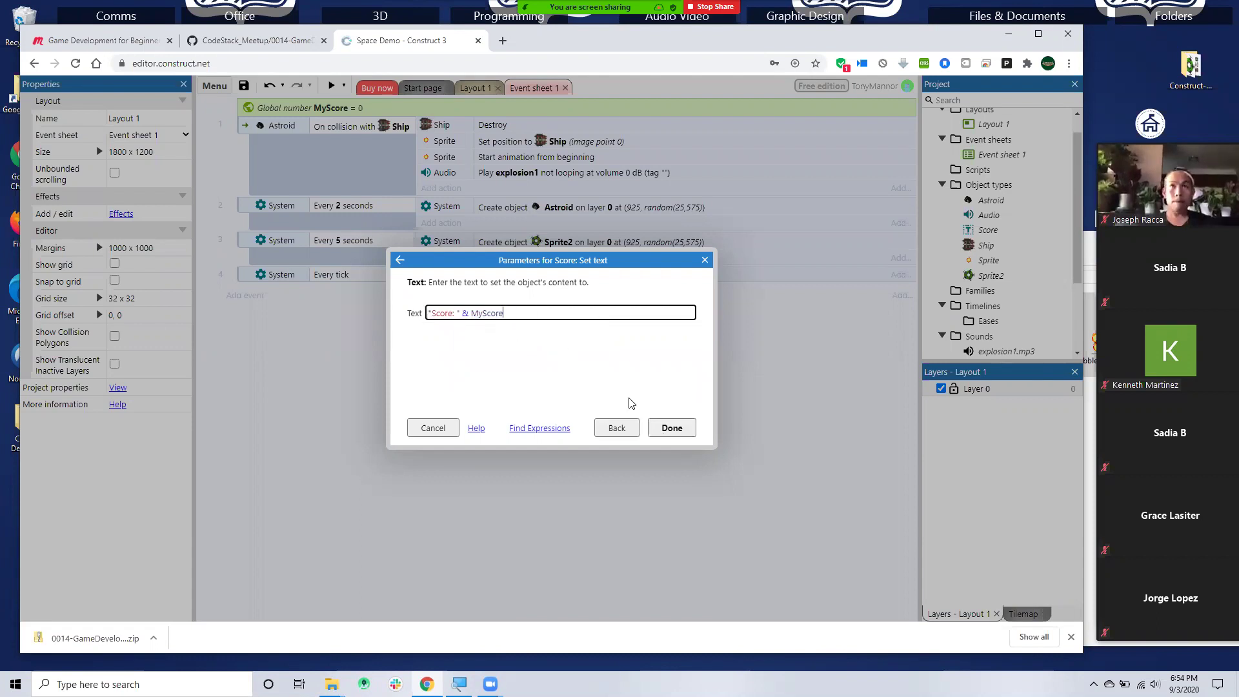
pyautogui.click(675, 431)
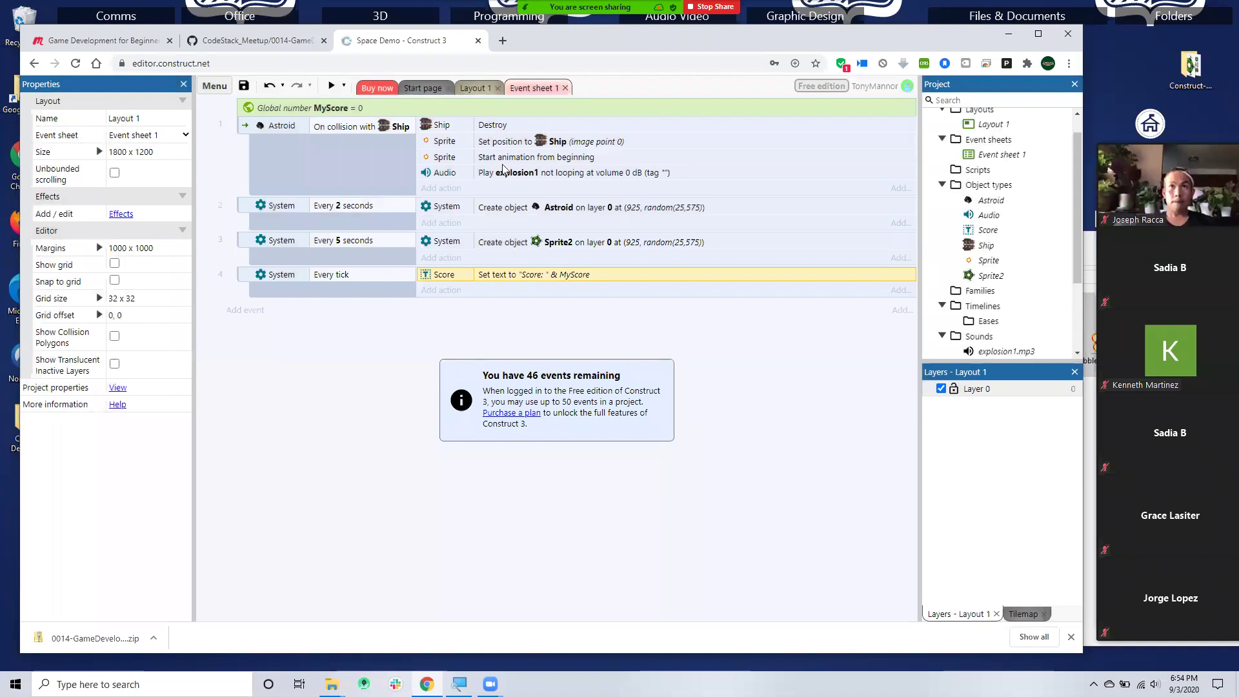
# - Preview the game to check the on-screen score display, and close the preview
pyautogui.click(330, 86)
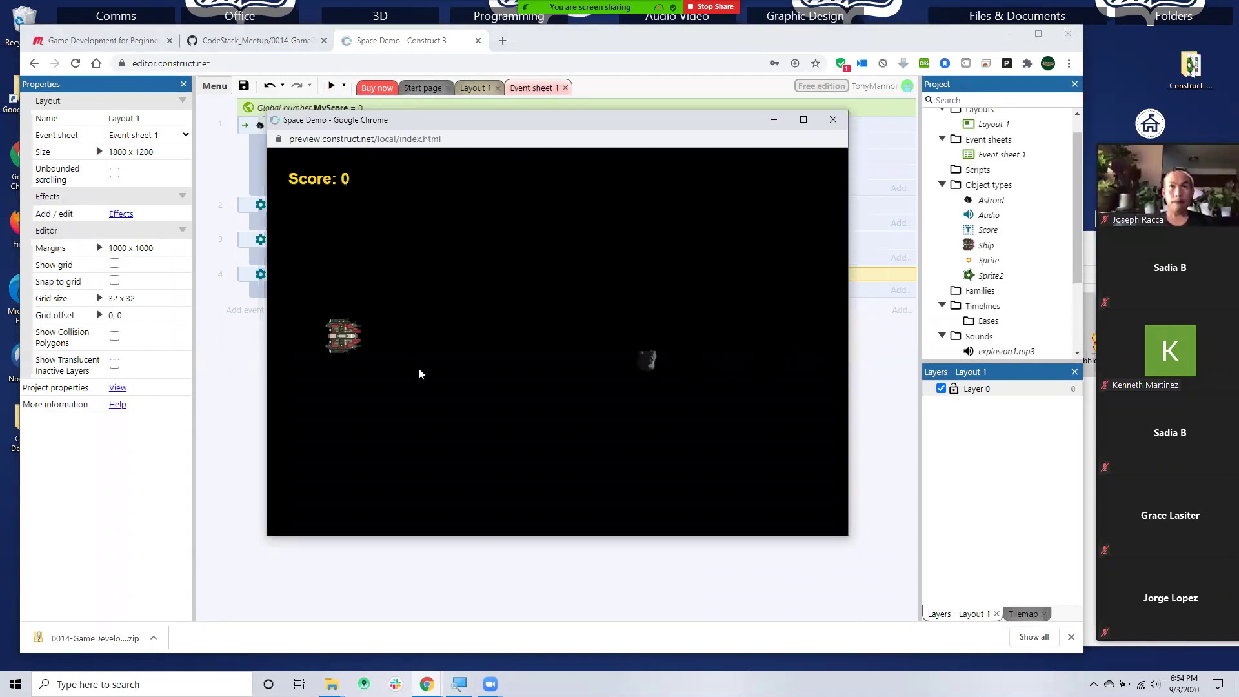
pyautogui.press('Up')
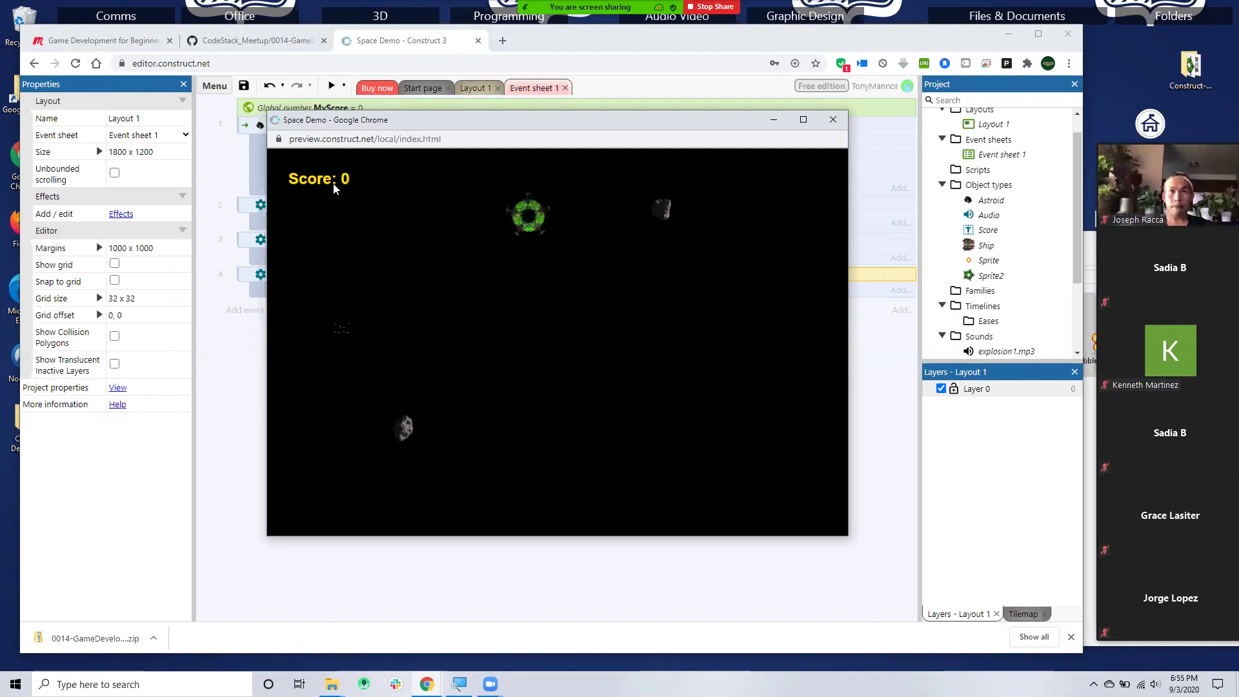
pyautogui.click(828, 123)
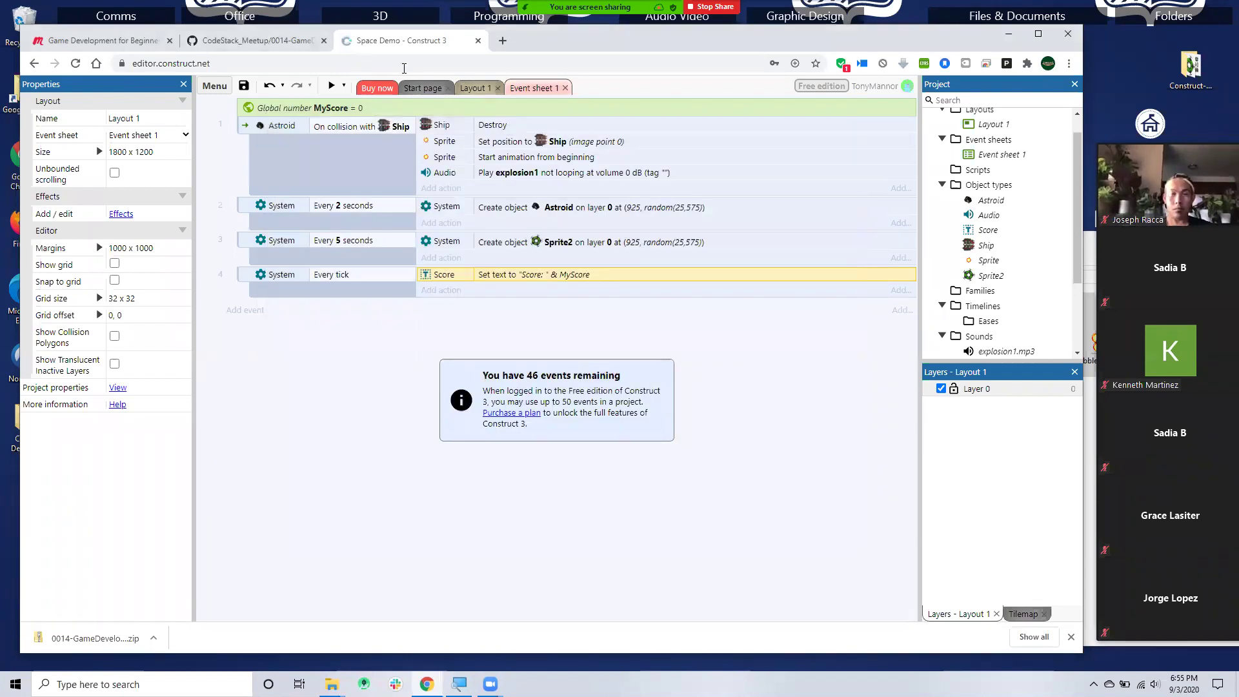
# - Preview the game, steer the ship up and down to test an asteroid collision, and close the preview
pyautogui.click(331, 86)
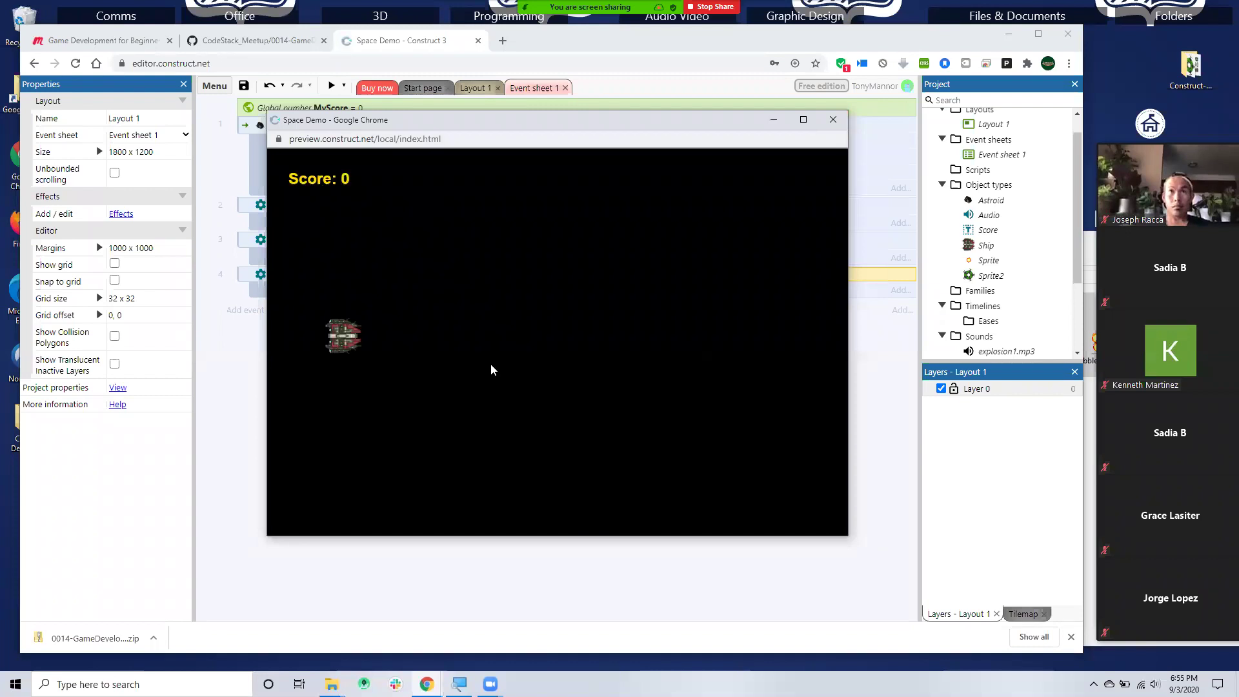
pyautogui.press('Up')
pyautogui.press('Down')
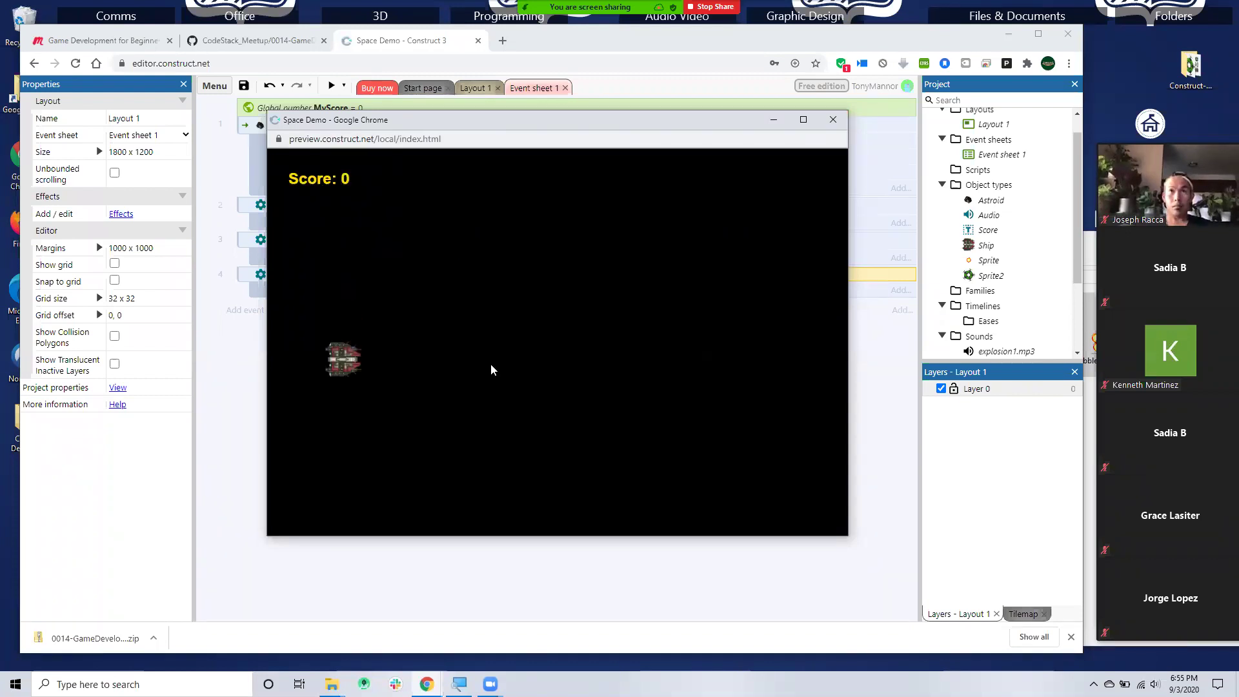
pyautogui.press('Up')
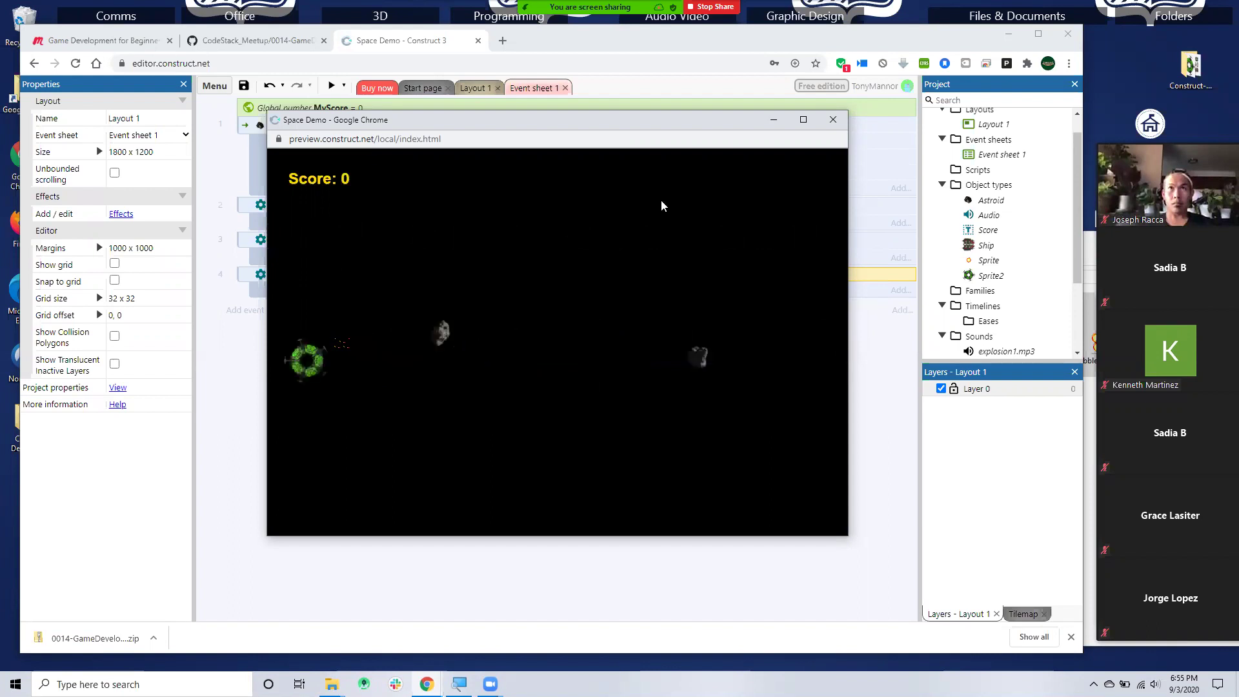
pyautogui.click(833, 119)
# - Add a System Wait action of 3 seconds after the explosion1 sound in the asteroid–ship collision event
pyautogui.click(520, 173)
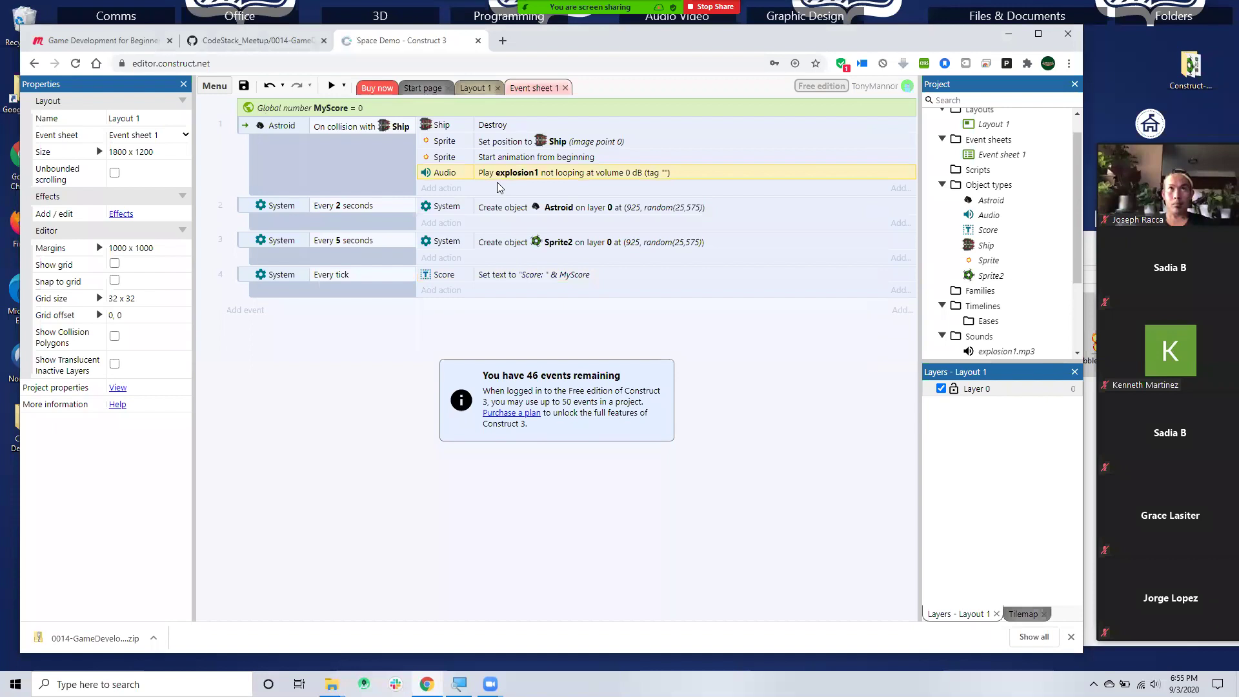
pyautogui.click(453, 446)
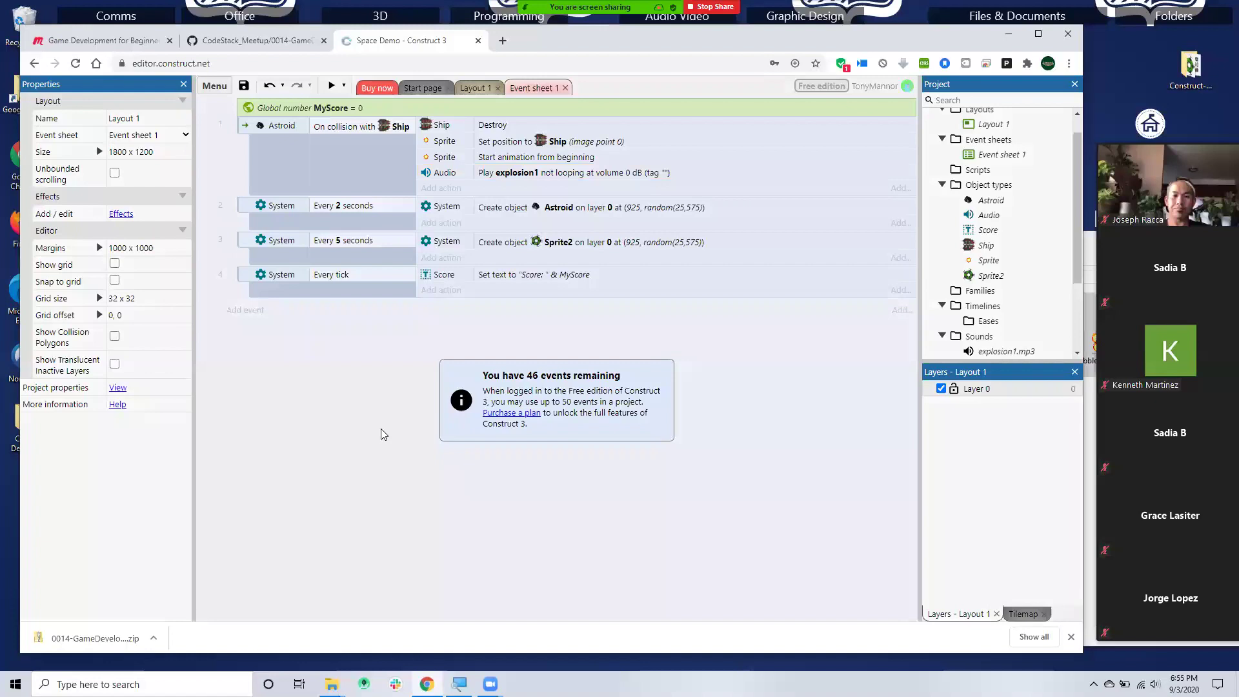
pyautogui.press('a')
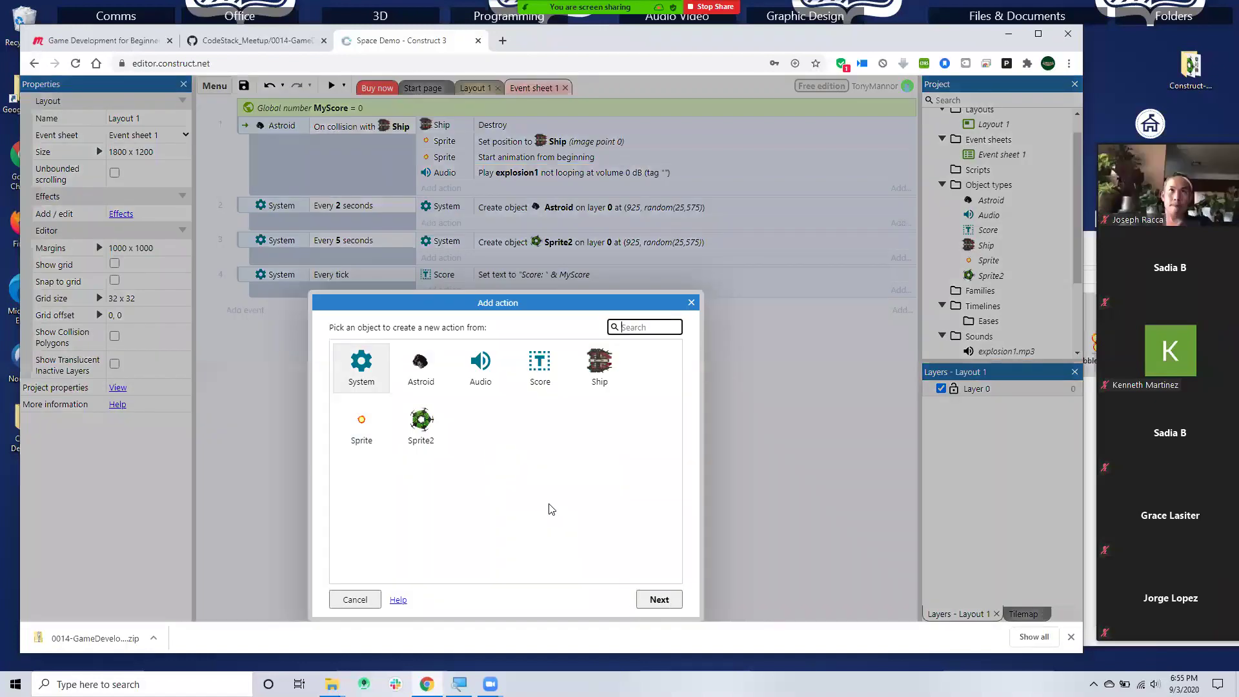
pyautogui.press('Return')
pyautogui.scroll(-10, 417, 566)
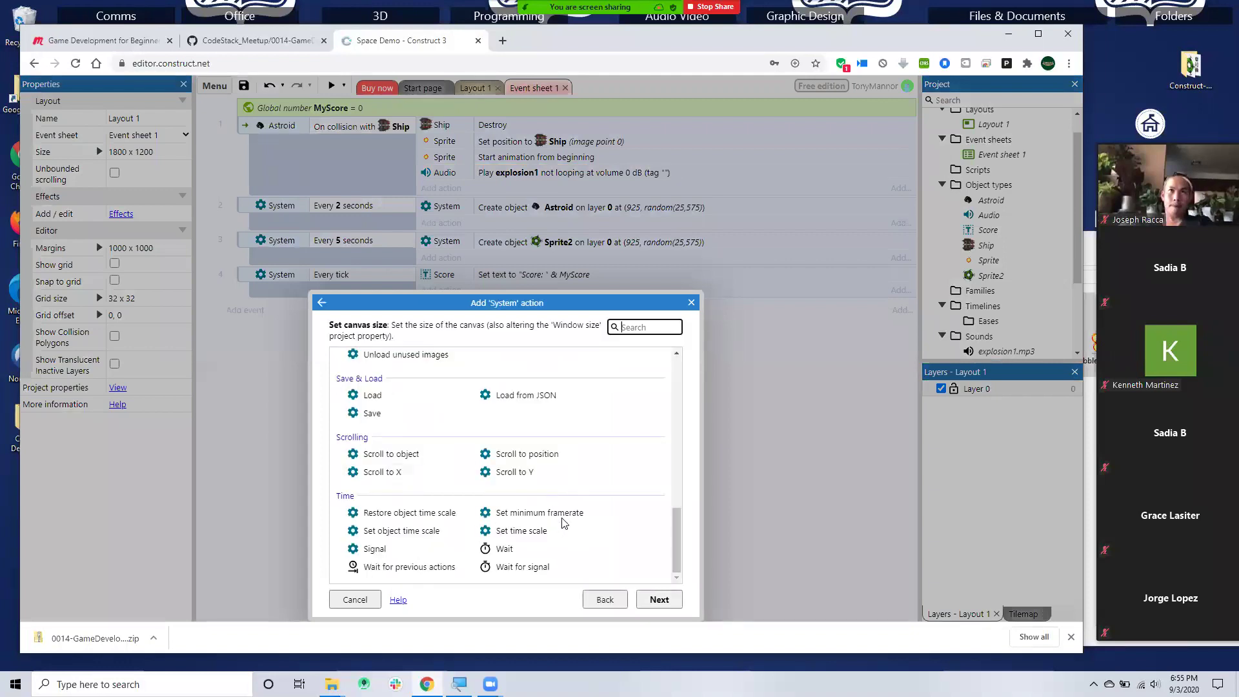
pyautogui.doubleClick(503, 549)
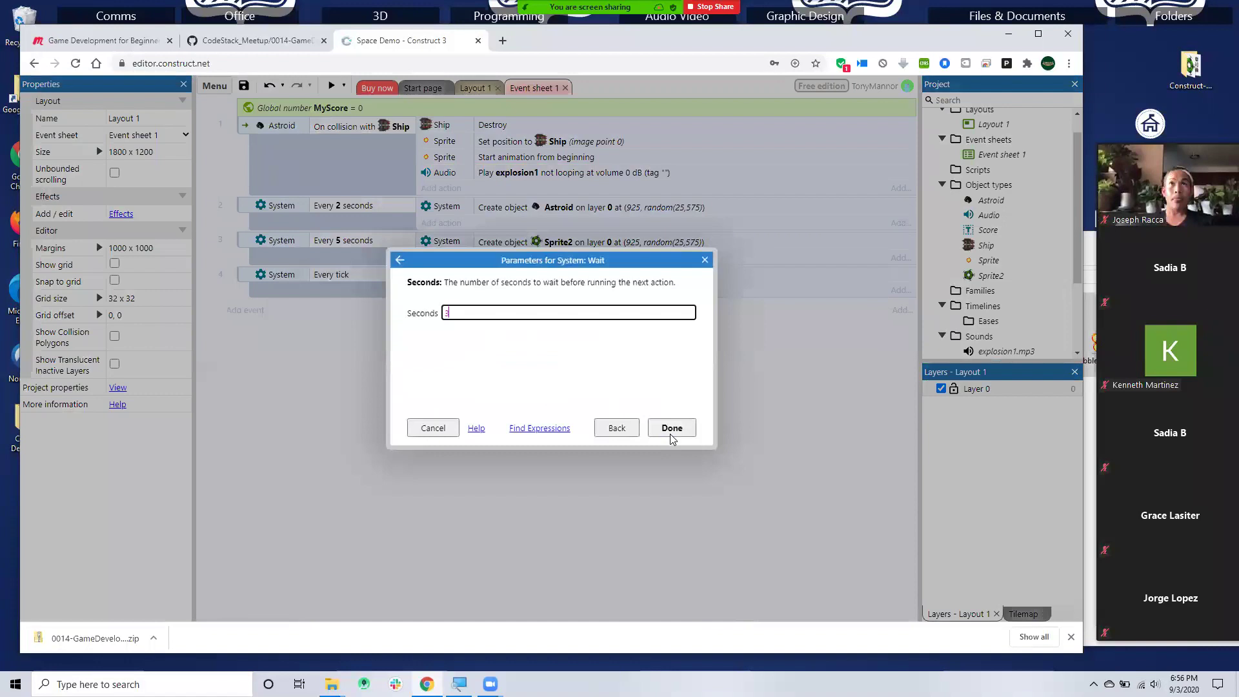
pyautogui.click(671, 428)
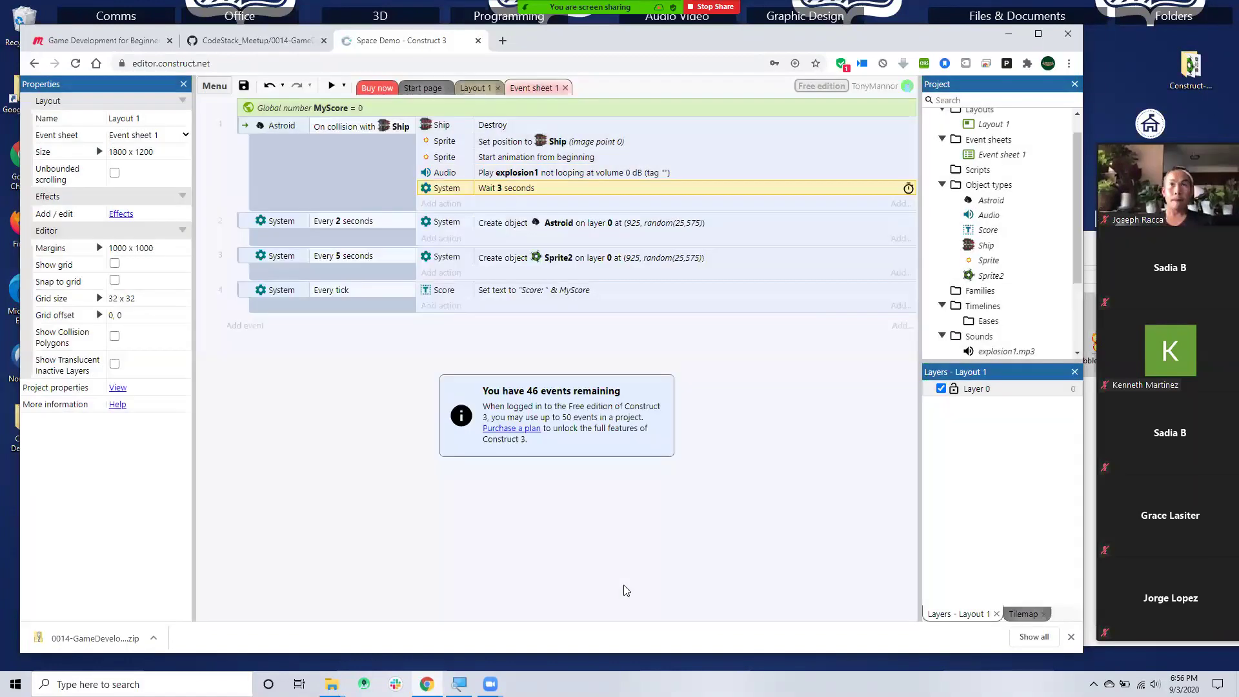
# - Add a Destroy action for the explosion Sprite after the Wait action in the asteroid–ship collision event
pyautogui.press('a')
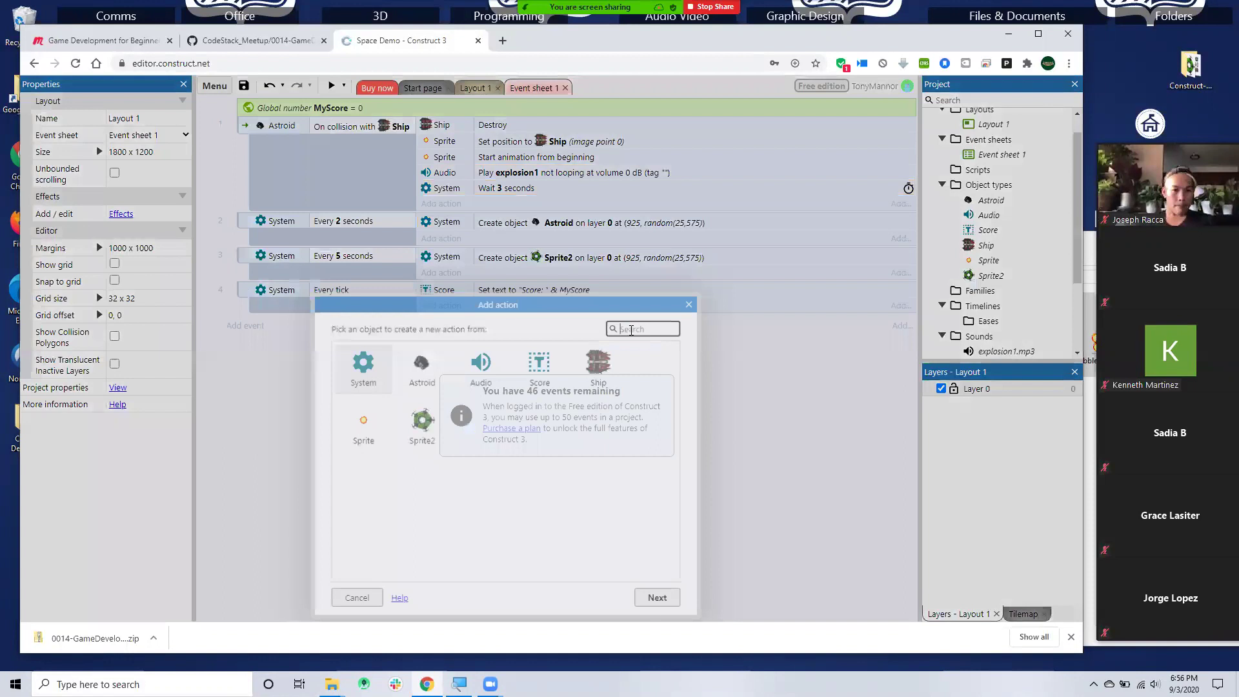
pyautogui.write('des')
pyautogui.press('Return')
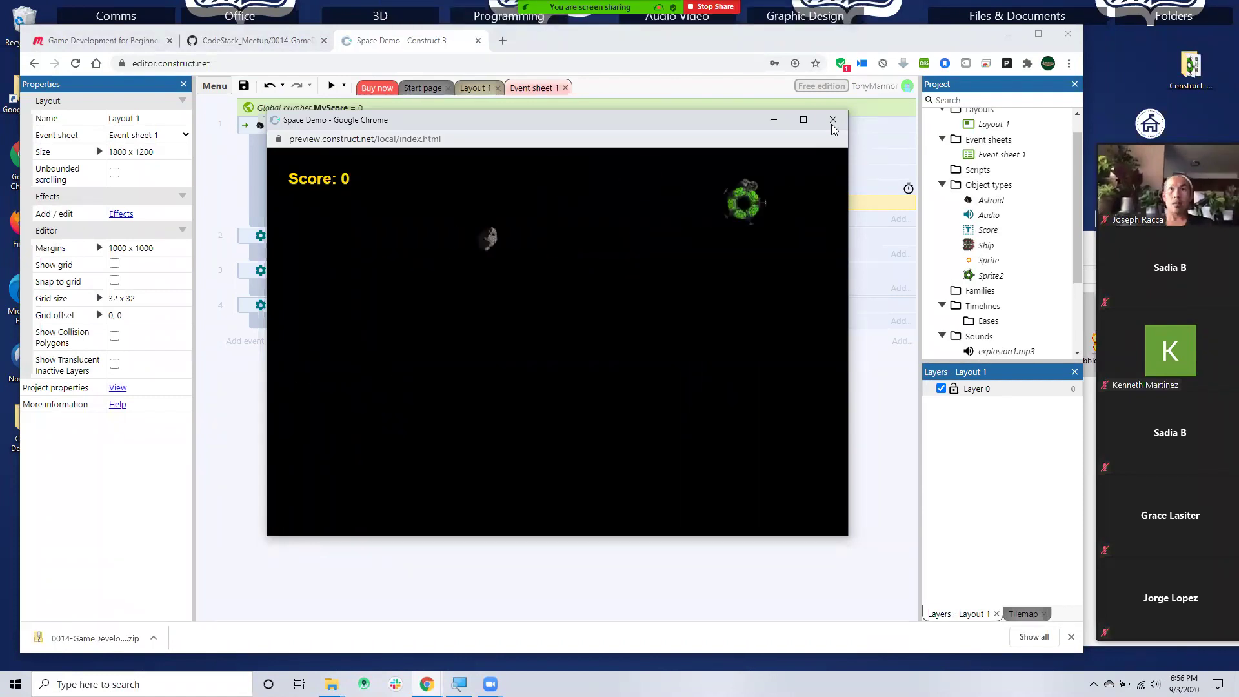
# - Set the Wait action in the asteroid–ship collision event to 2 seconds
pyautogui.doubleClick(487, 192)
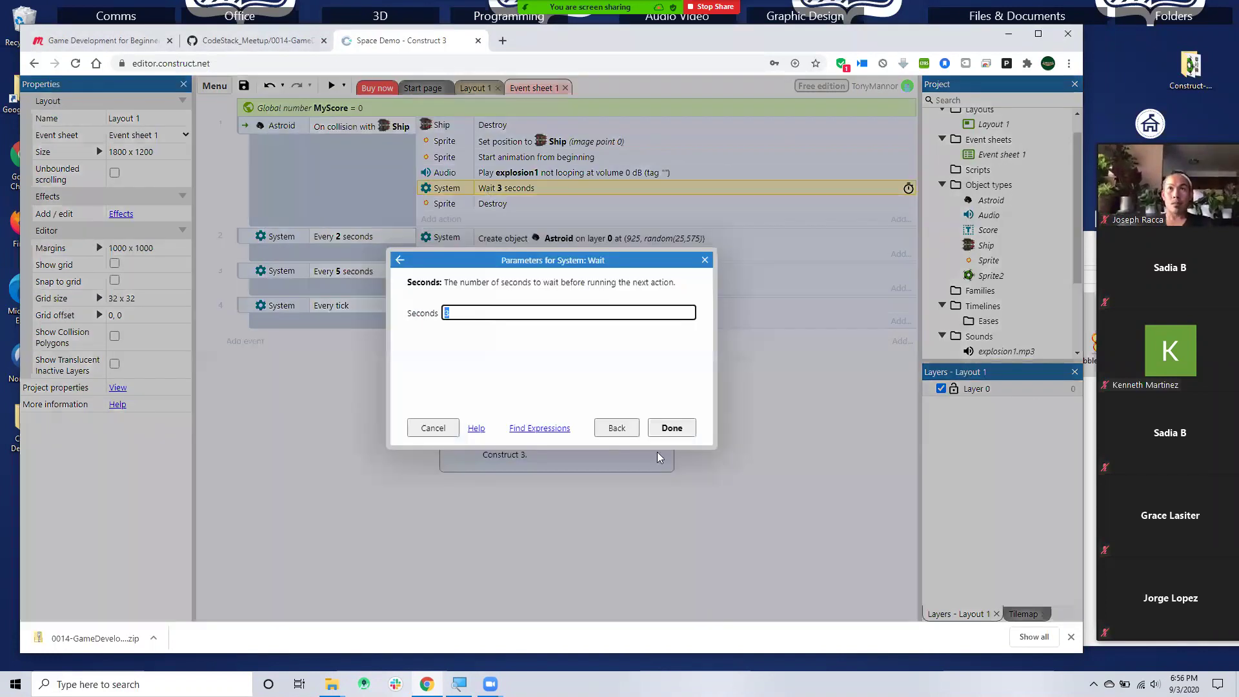
pyautogui.write('2')
pyautogui.click(672, 428)
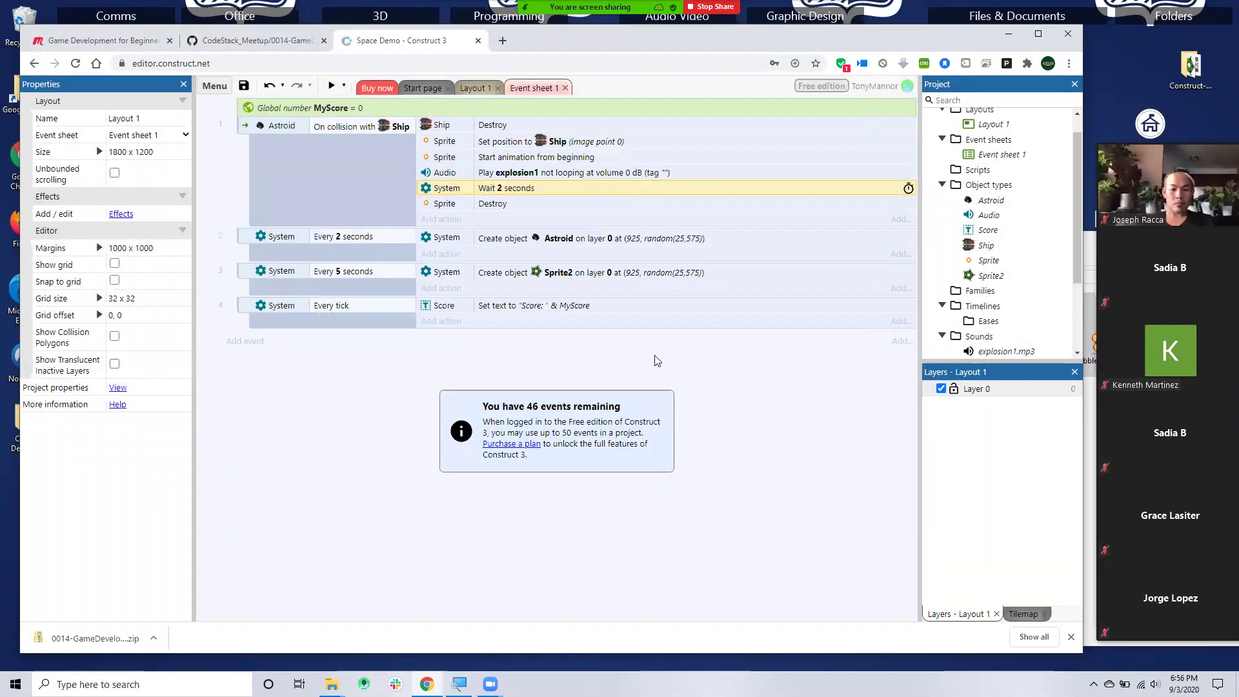
# - Preview the game, steer the ship down to check that the explosion sprite is removed, and close the preview
pyautogui.click(329, 86)
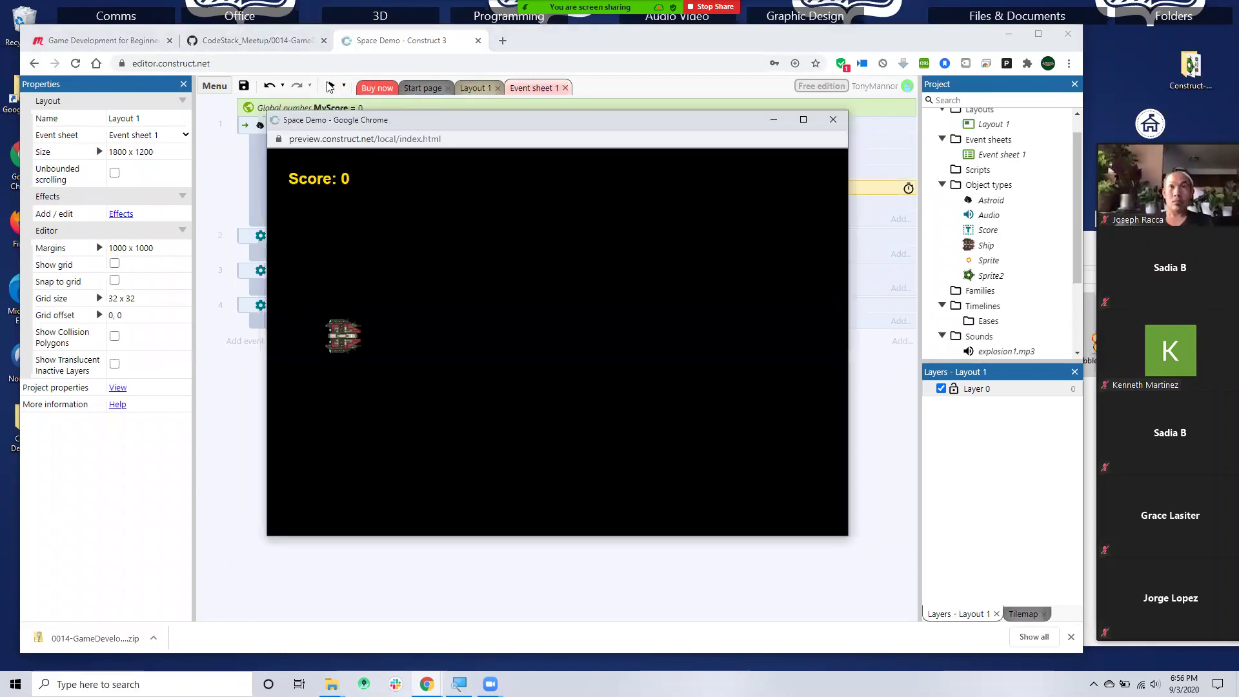
pyautogui.press('Down')
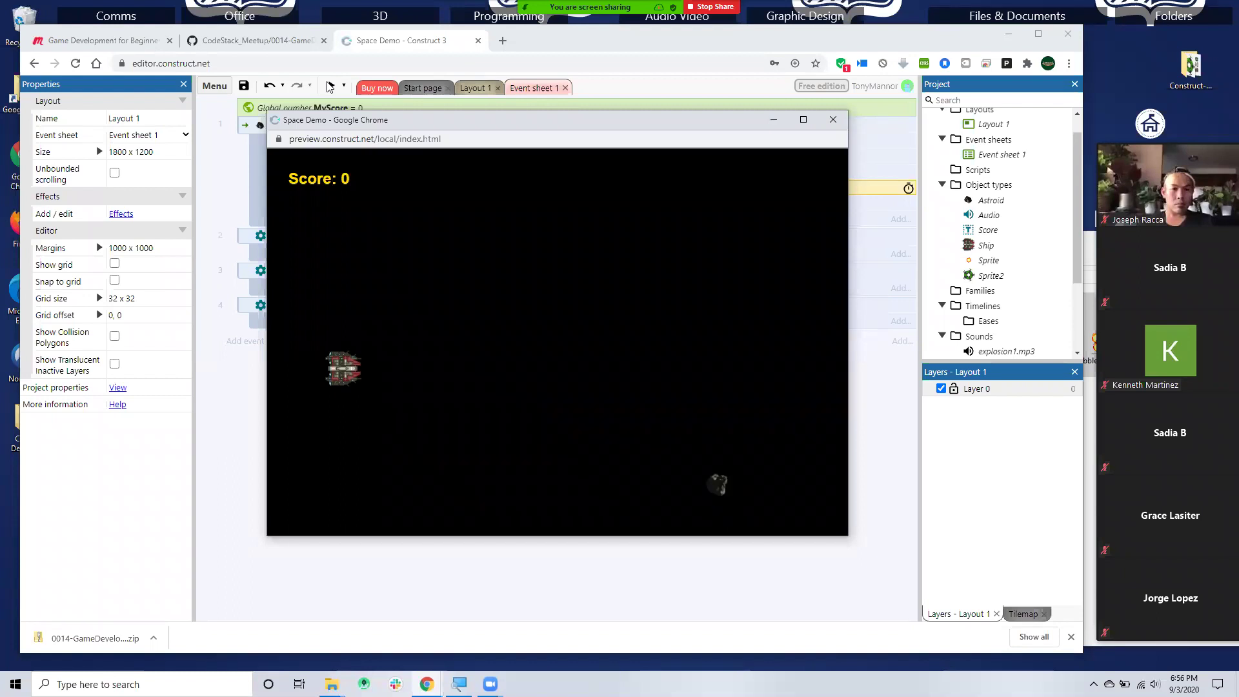
pyautogui.press('Down')
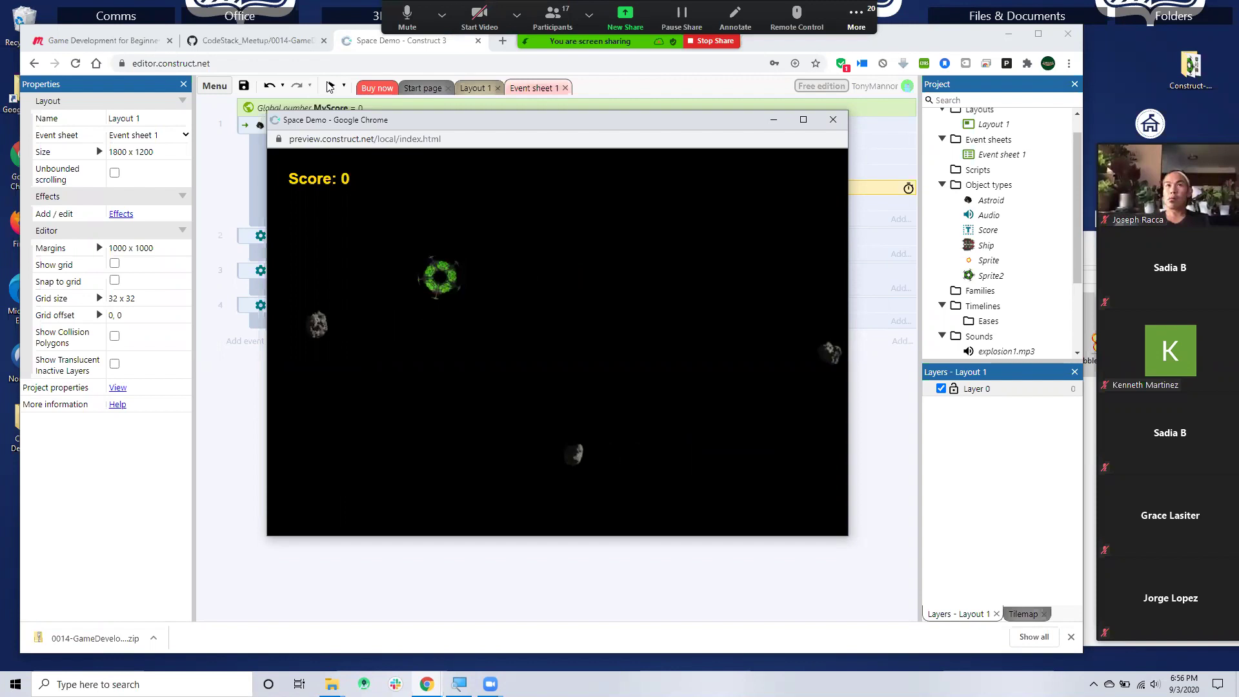
pyautogui.click(833, 119)
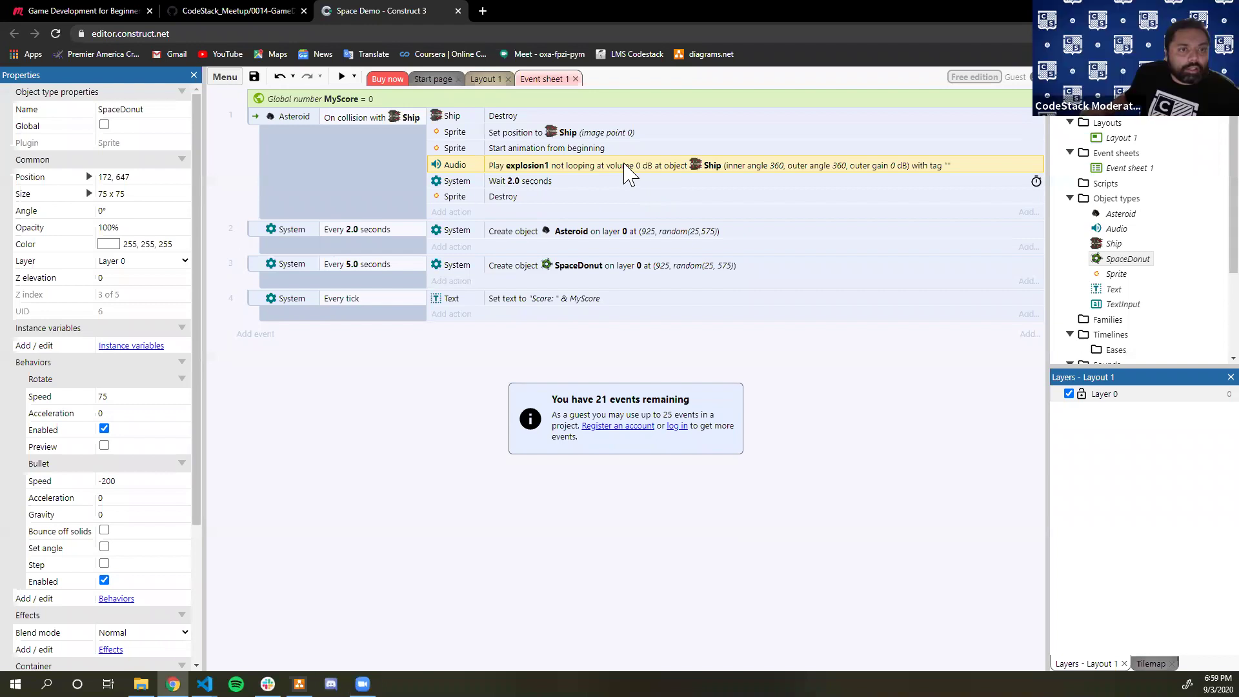
# - Change the collision event's Audio action from Play at object to a plain Play of explosion1
pyautogui.doubleClick(629, 173)
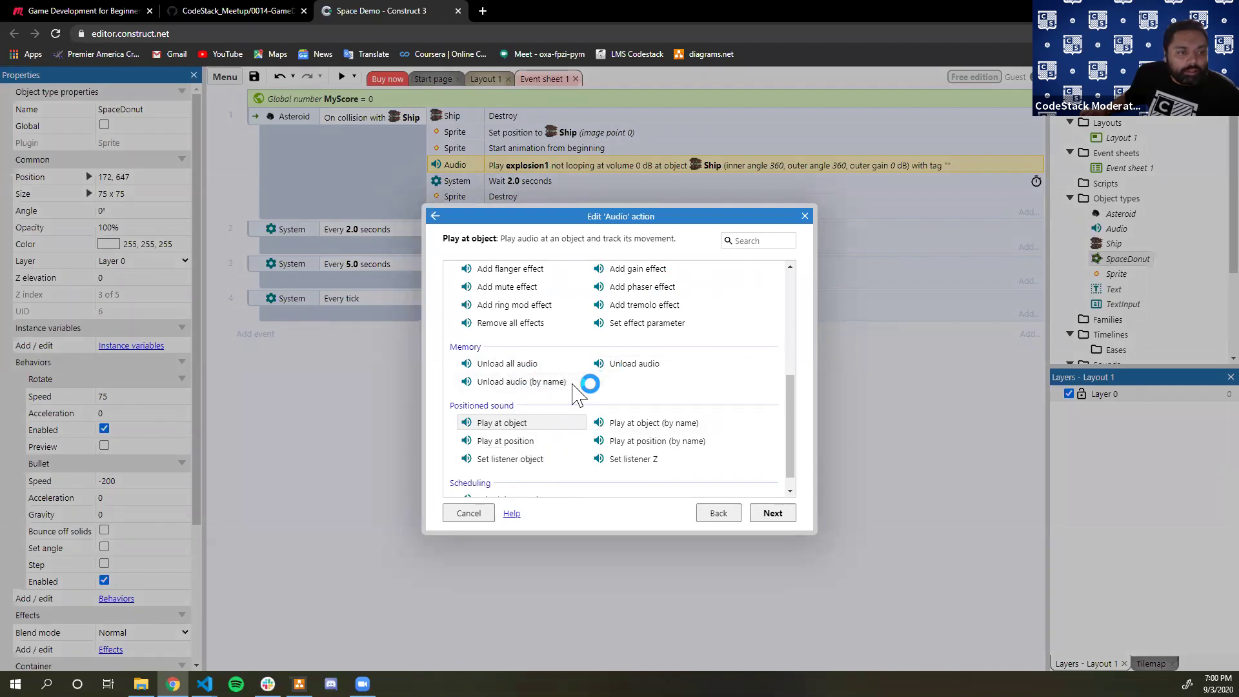
pyautogui.scroll(-1, 584, 390)
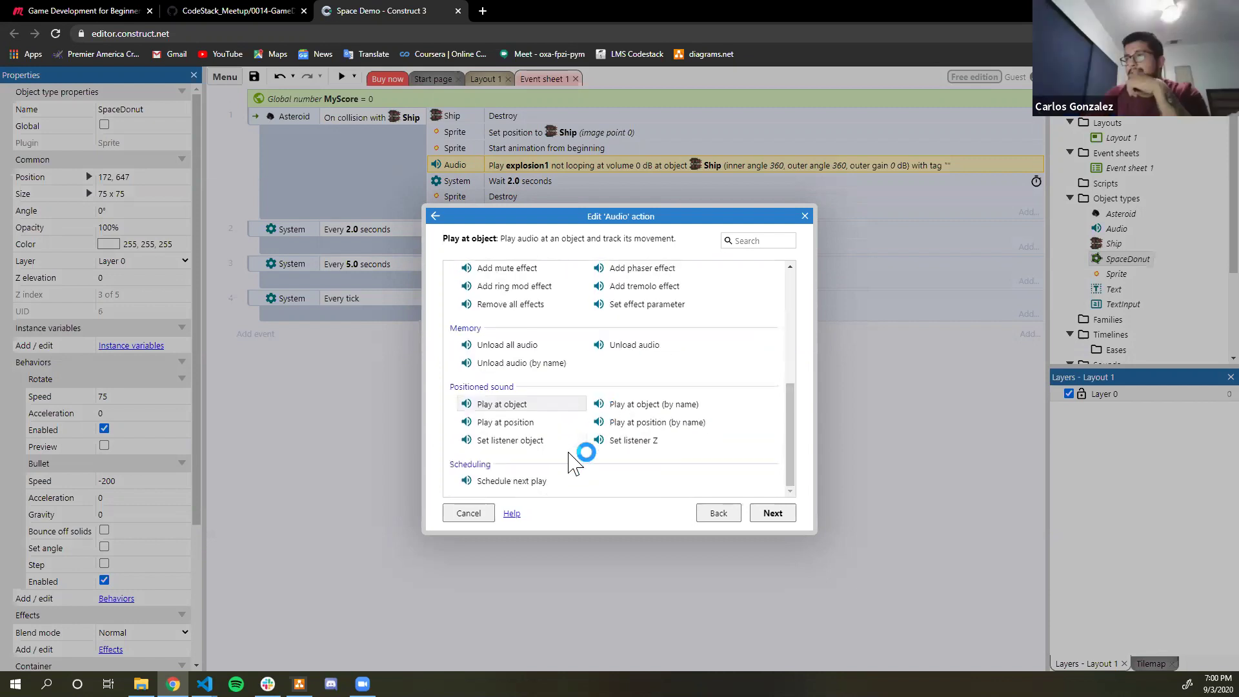
pyautogui.scroll(8, 580, 406)
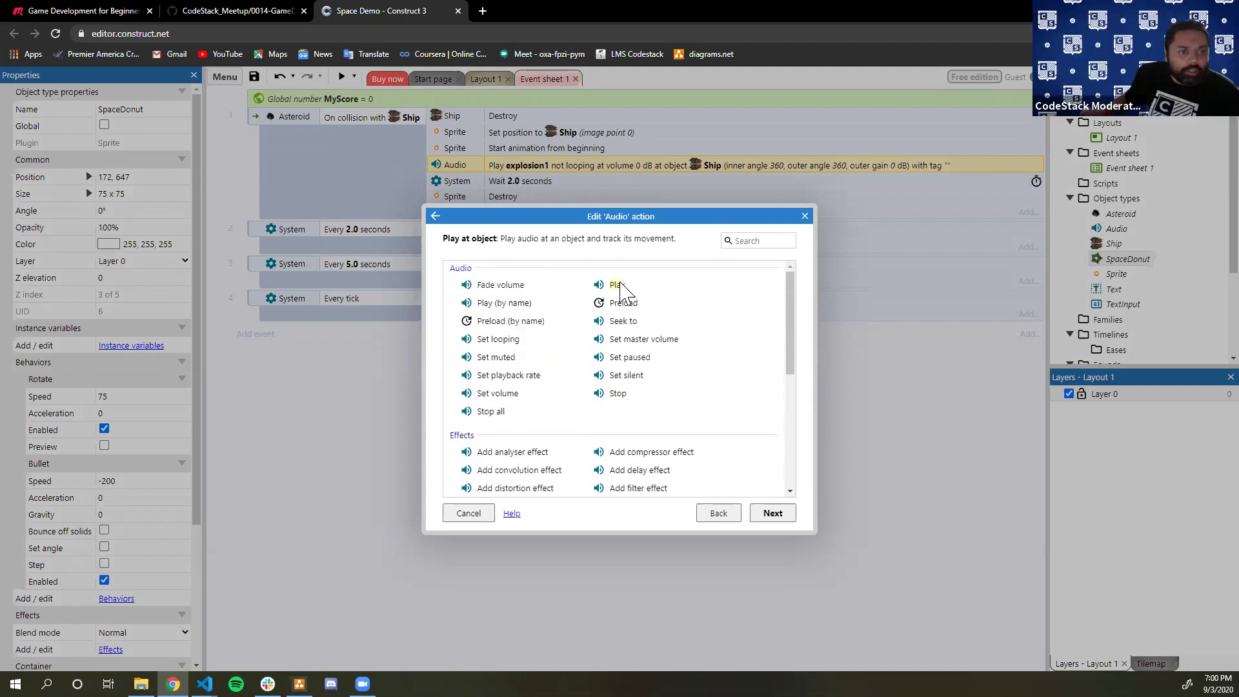
pyautogui.click(620, 284)
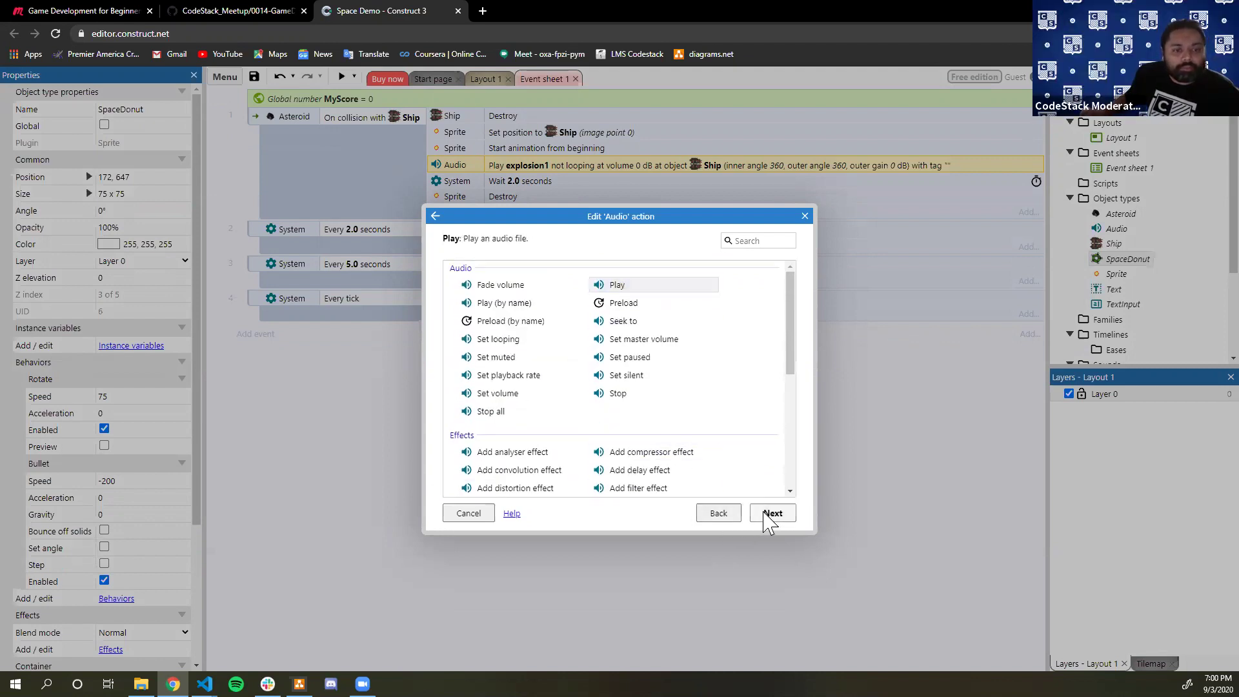
pyautogui.click(770, 514)
pyautogui.click(736, 448)
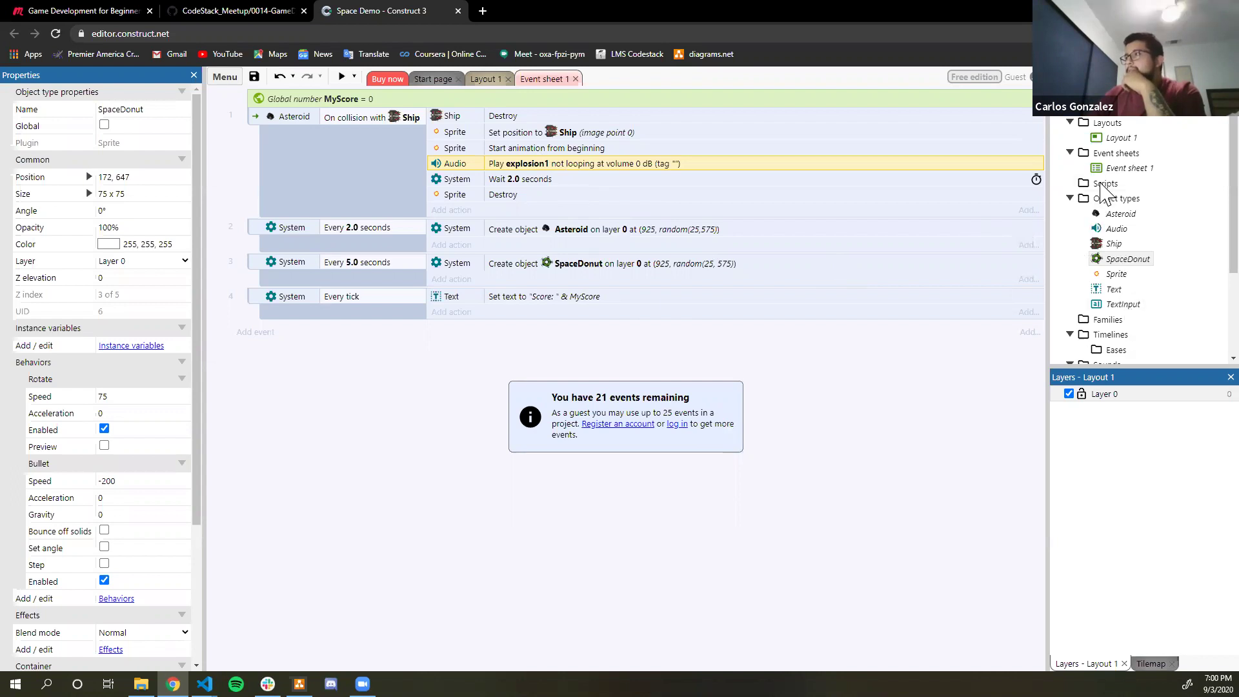
# - Examine the project's Sounds and Music folders, selecting the through space.webm music file
pyautogui.scroll(-1, 1116, 298)
pyautogui.scroll(-1, 1114, 291)
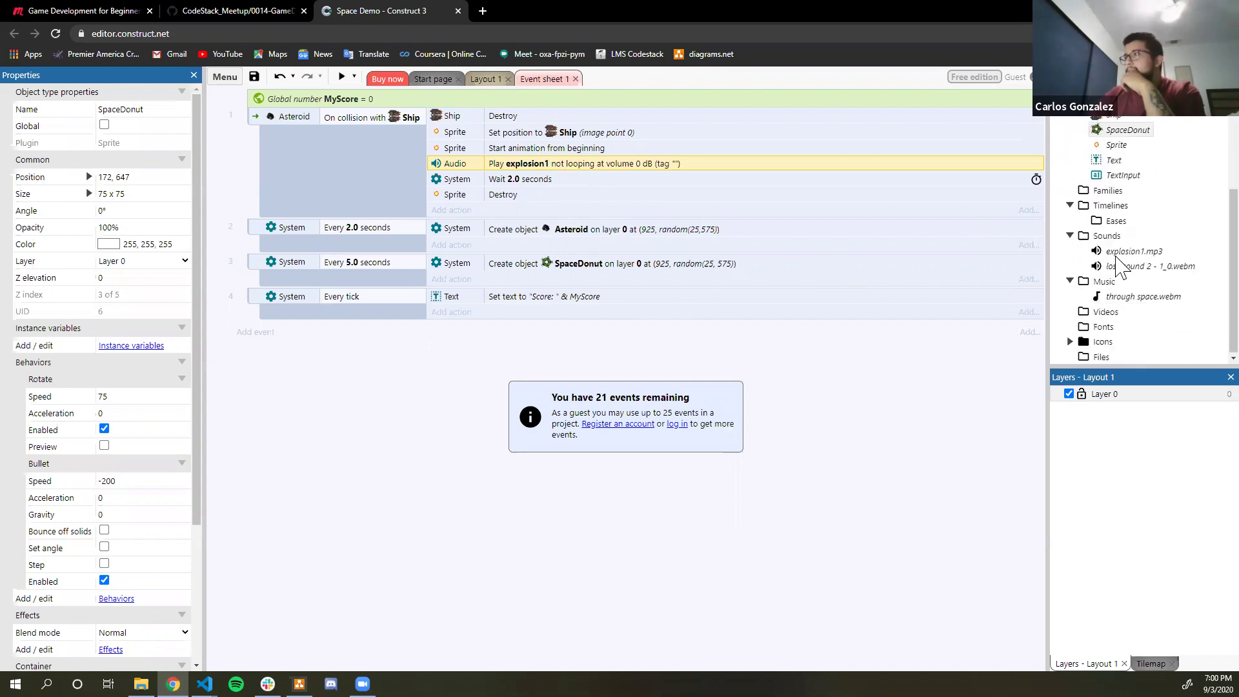
pyautogui.click(1116, 292)
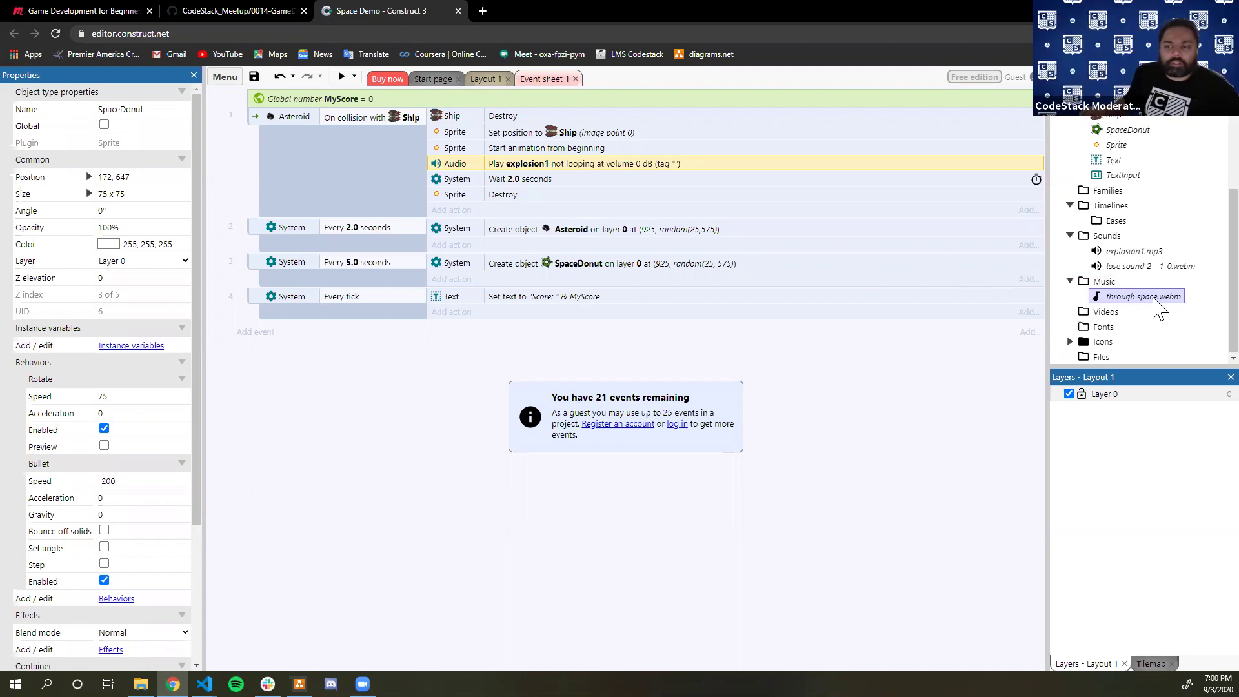
pyautogui.scroll(2, 1140, 275)
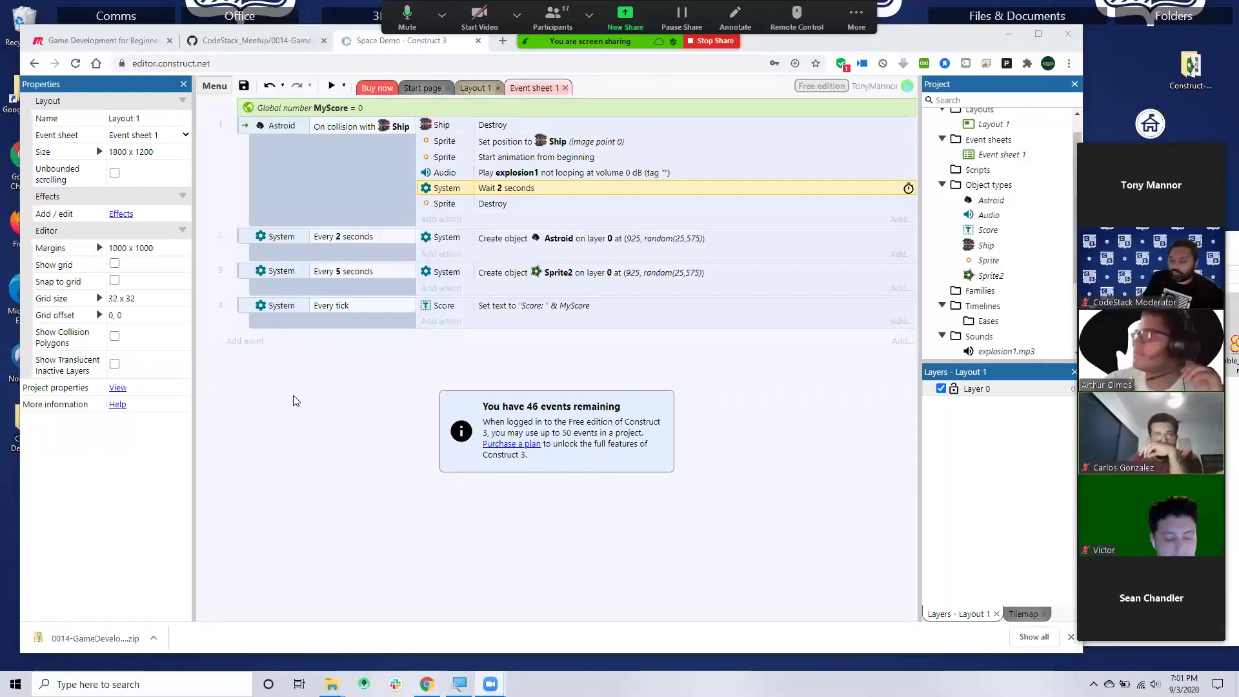
pyautogui.rightClick(368, 397)
pyautogui.click(351, 392)
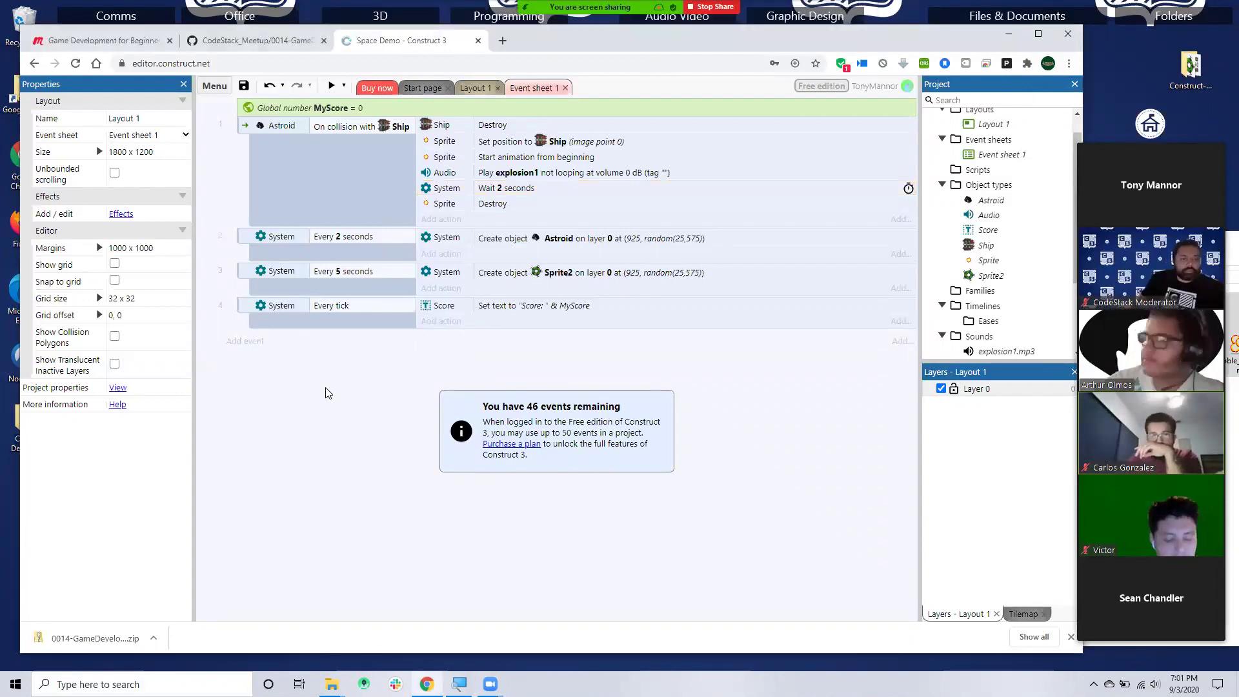
pyautogui.rightClick(324, 394)
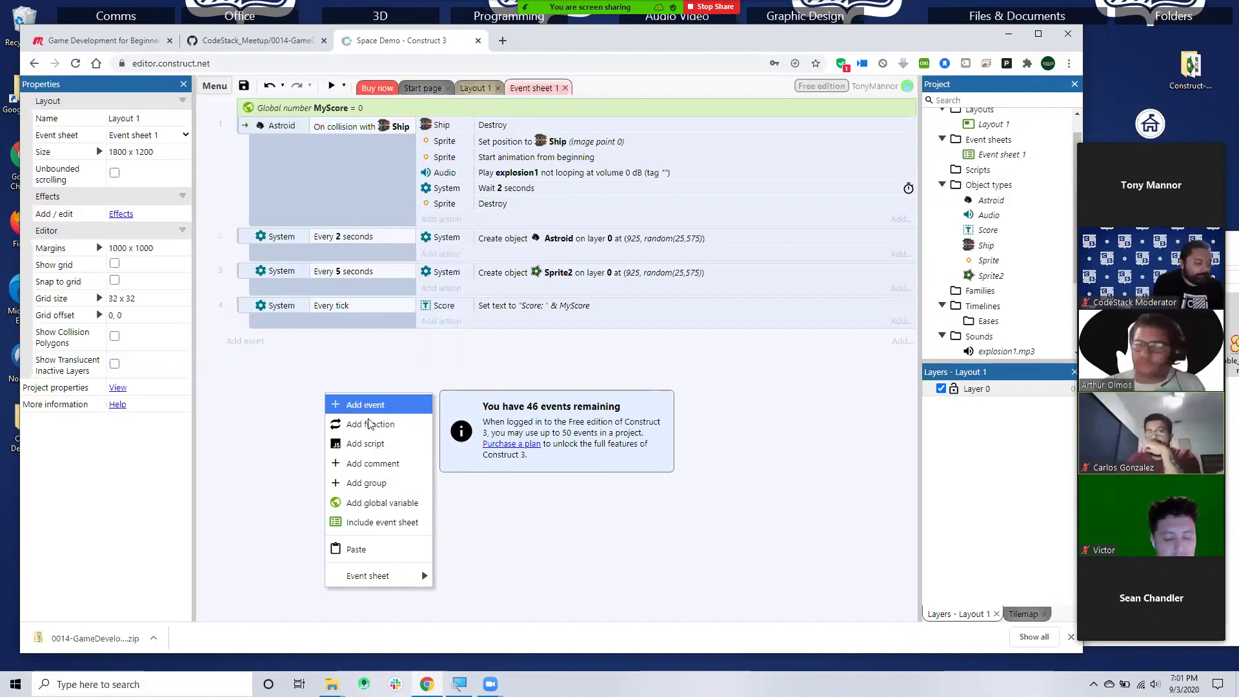
pyautogui.click(284, 384)
# - Add an event with the Sprite2 condition On collision with another object, using Ship as the object
pyautogui.rightClick(318, 395)
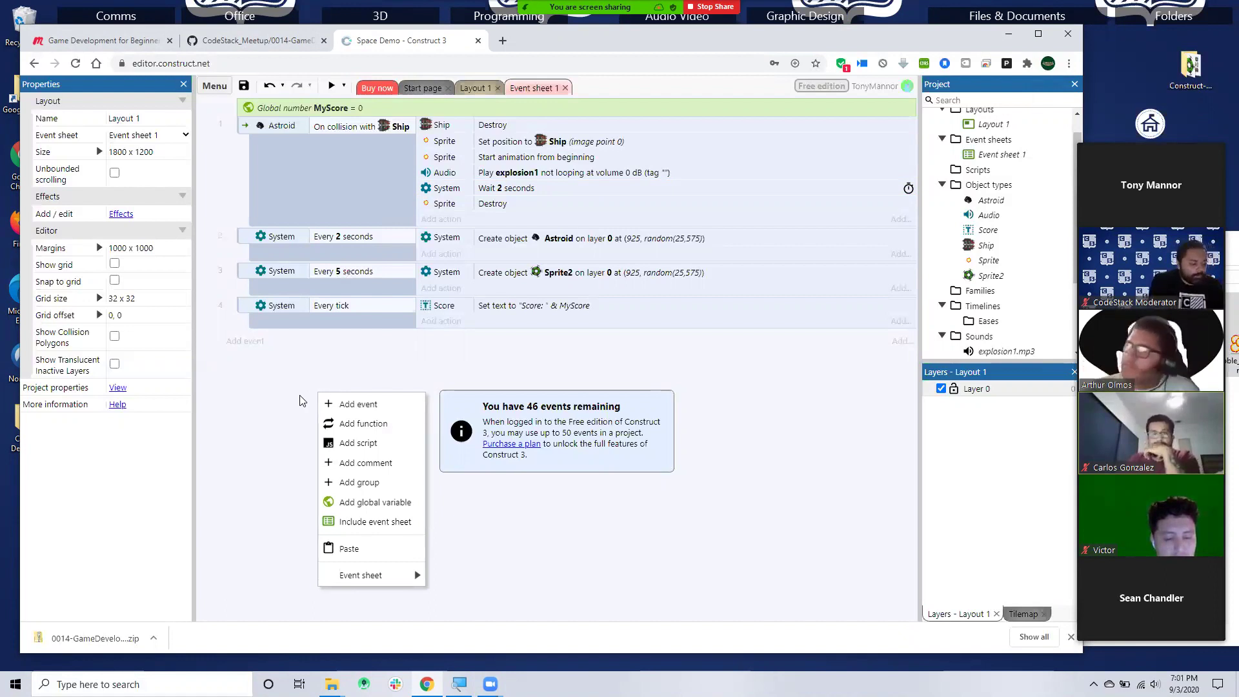
pyautogui.click(344, 404)
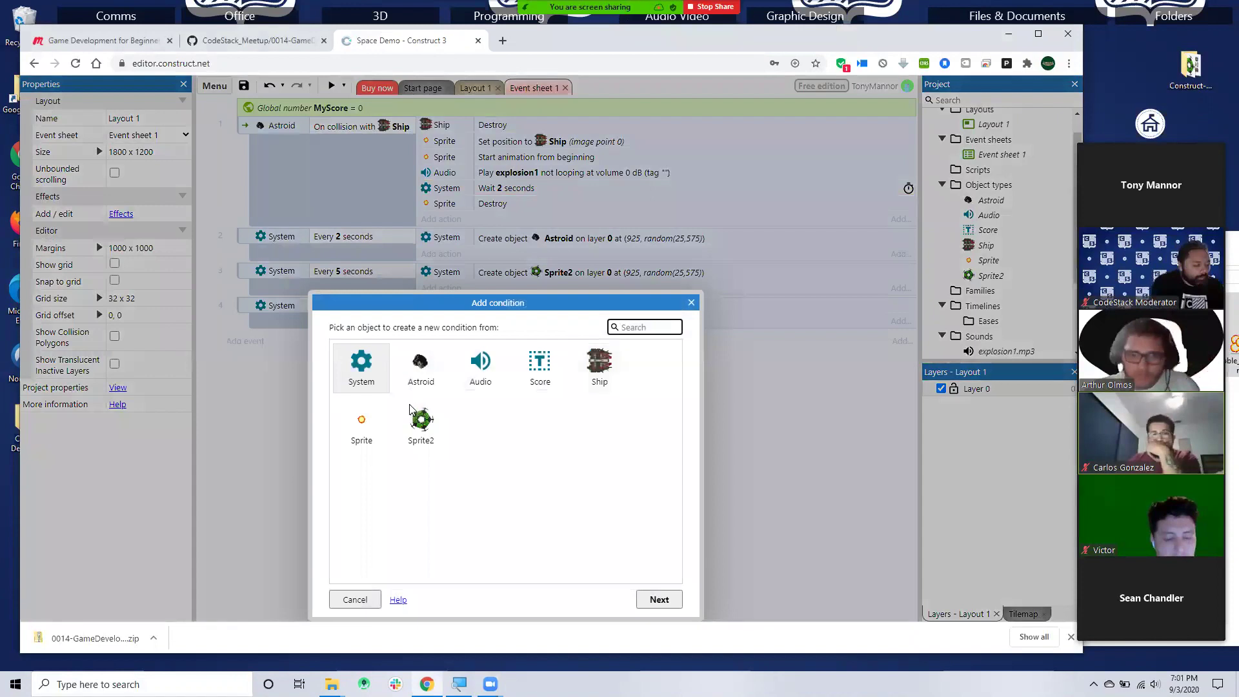
pyautogui.click(420, 422)
pyautogui.click(659, 600)
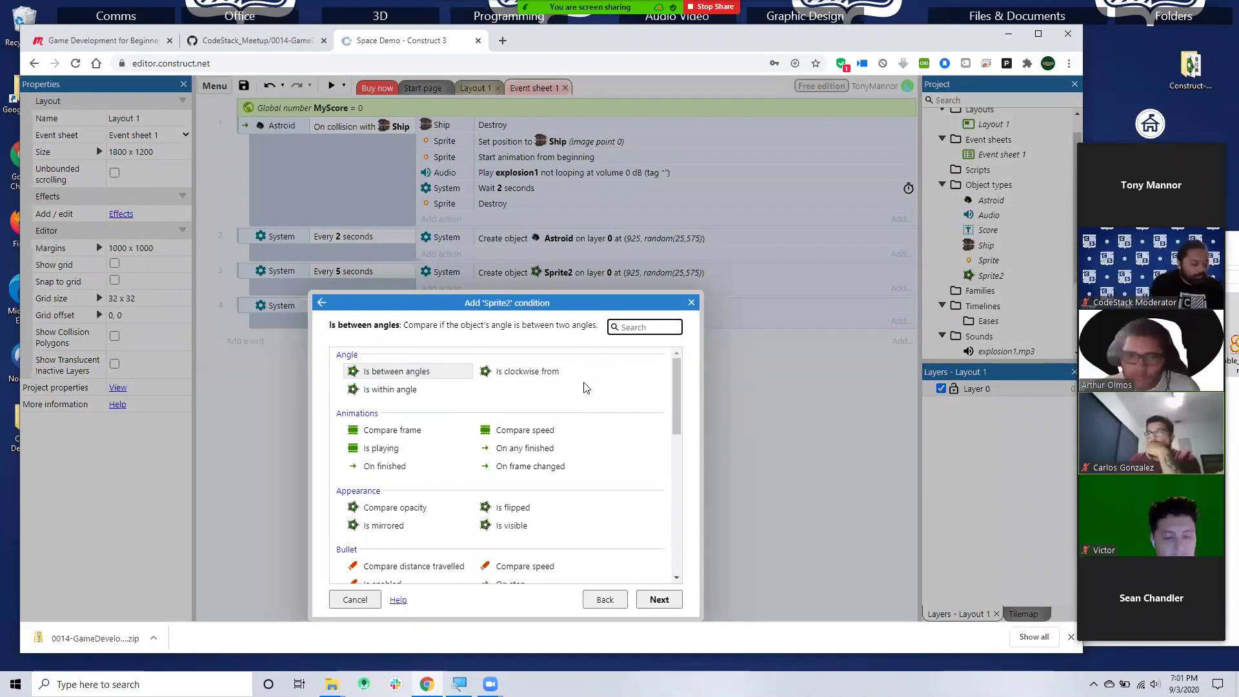
pyautogui.scroll(-2, 553, 423)
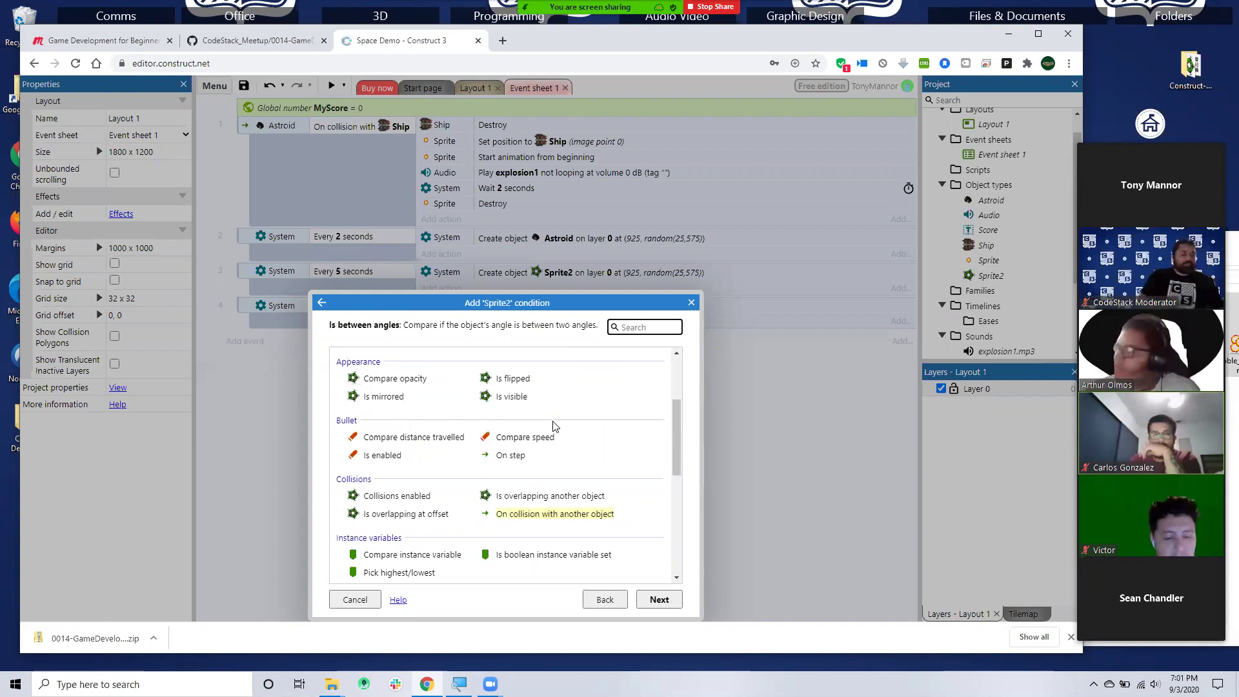
pyautogui.click(562, 514)
pyautogui.click(658, 599)
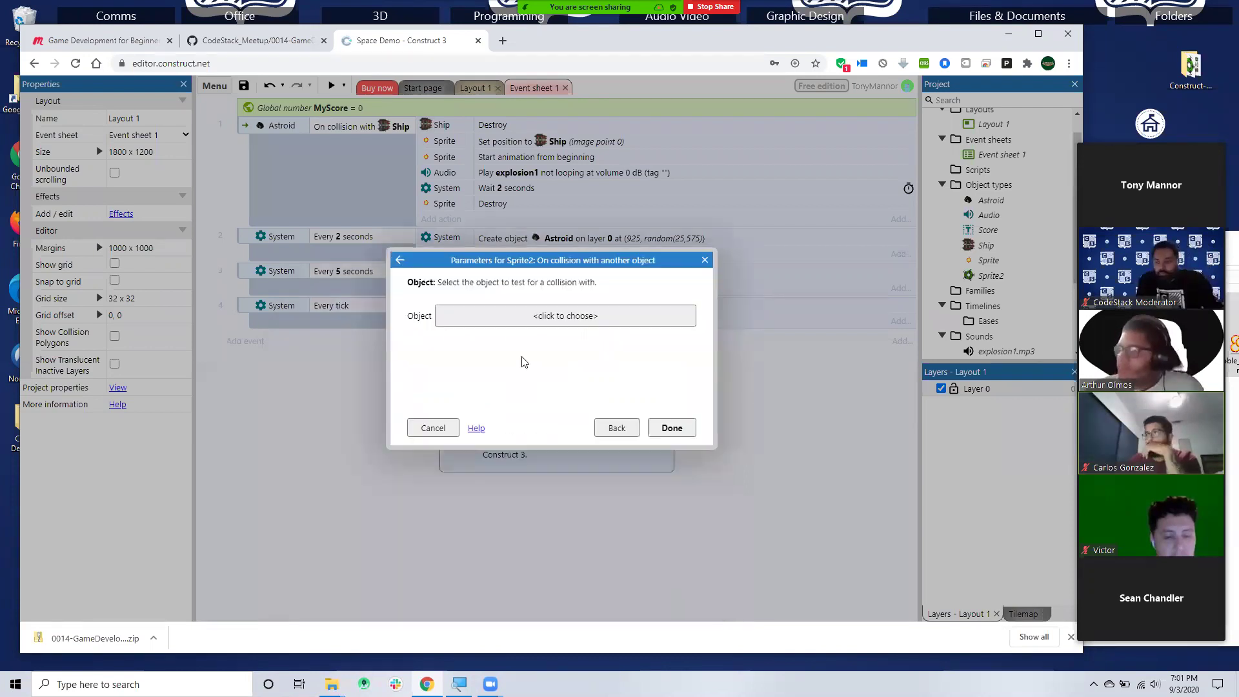
pyautogui.click(509, 322)
pyautogui.click(452, 326)
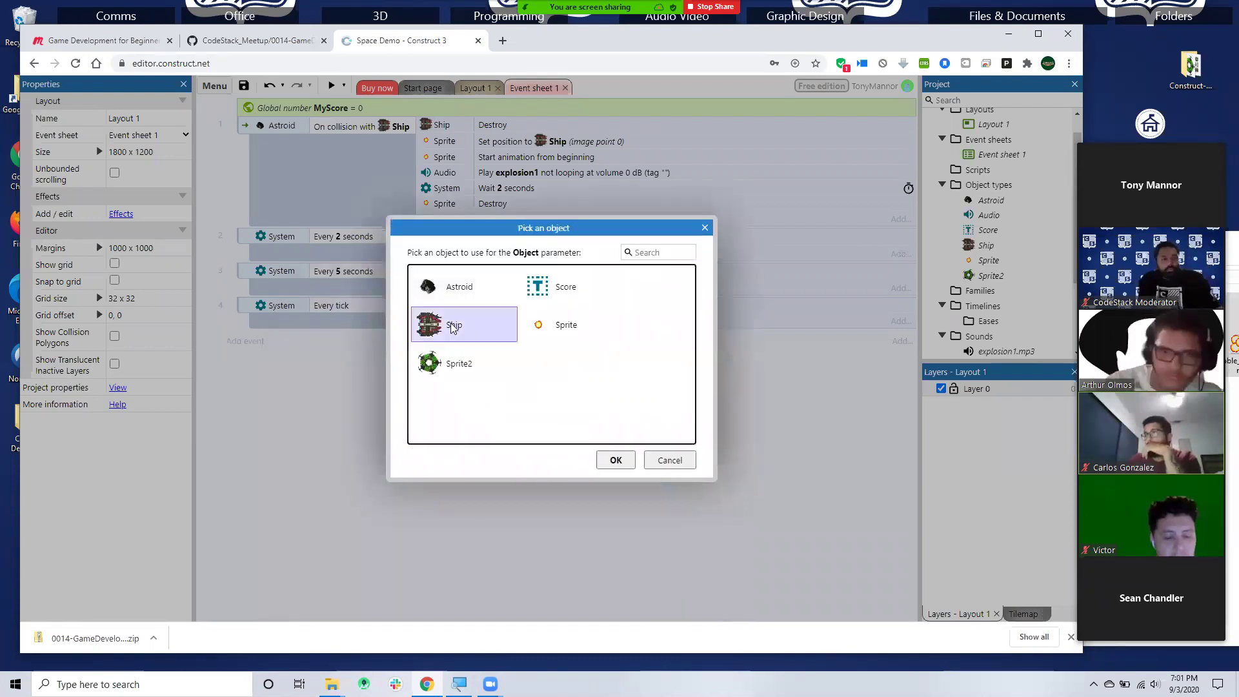
pyautogui.click(614, 462)
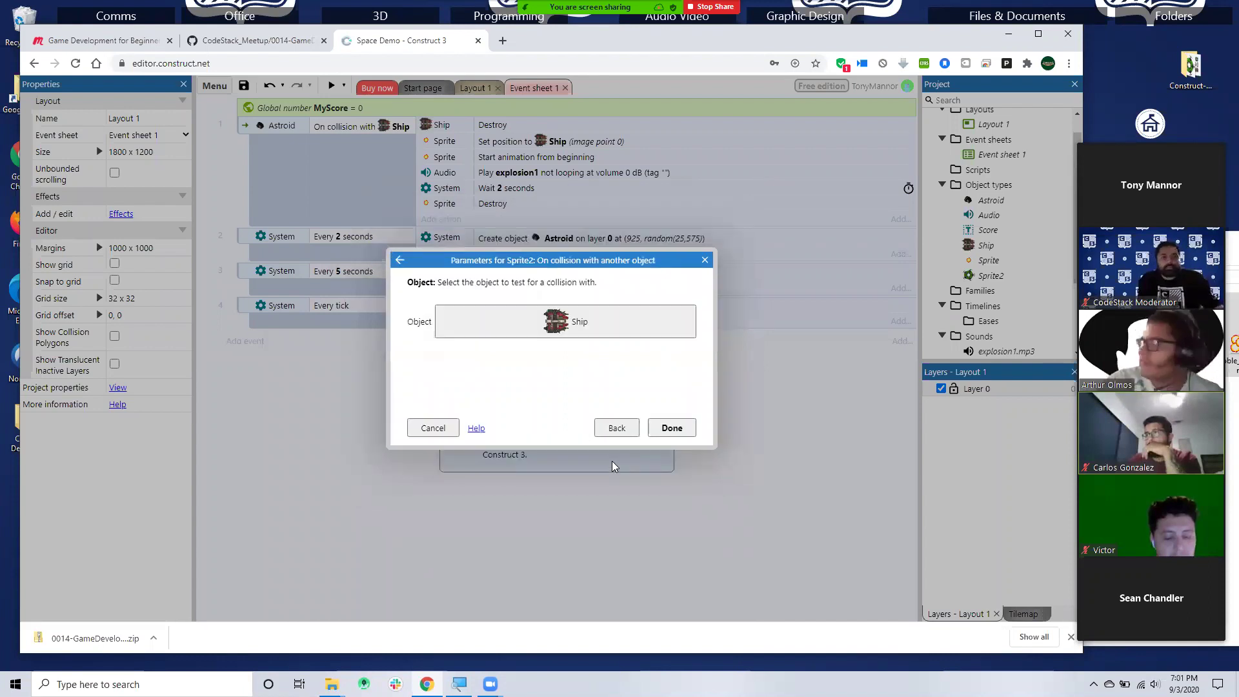
pyautogui.click(668, 427)
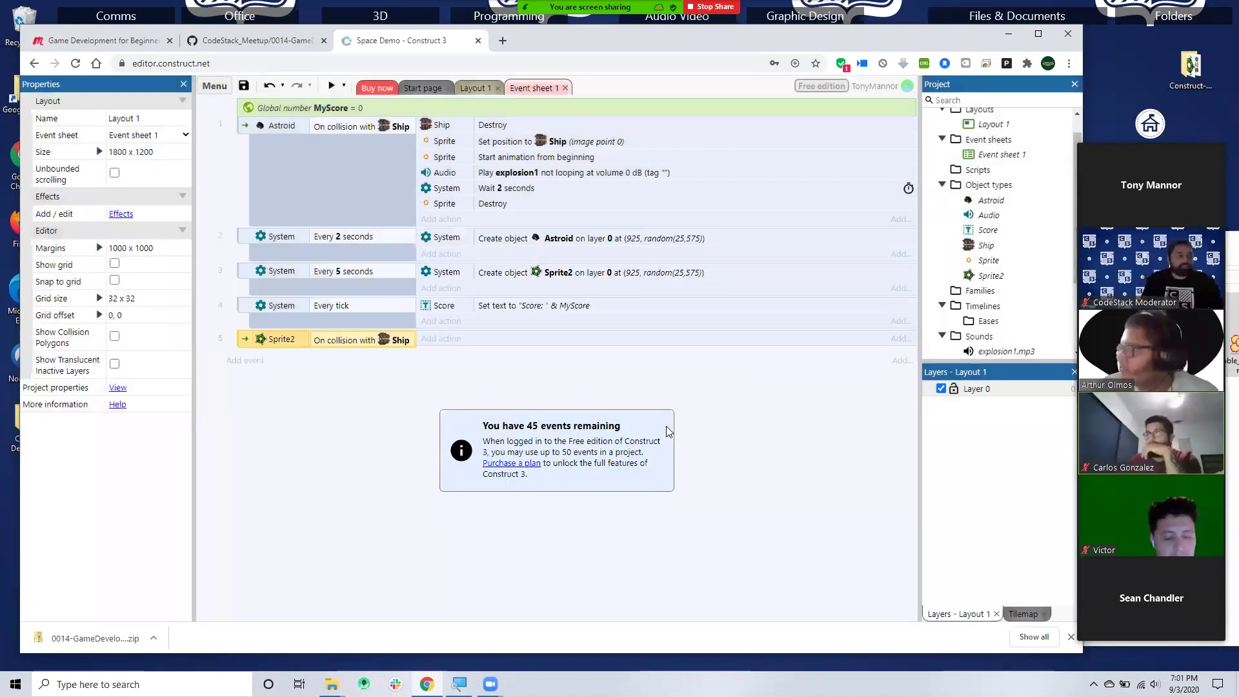
# - Add a System action that adds 1 to MyScore to the Sprite2 collision event, and delete that action again
pyautogui.click(441, 339)
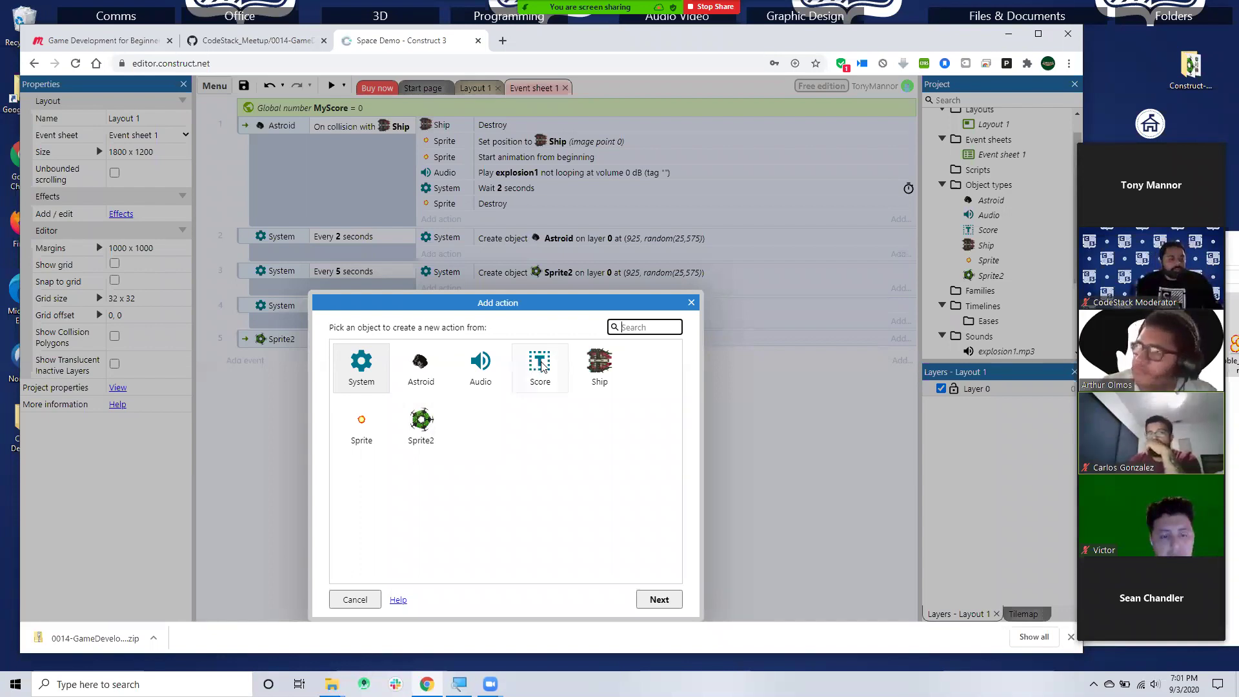
pyautogui.click(373, 365)
pyautogui.moveTo(461, 305); pyautogui.dragTo(515, 305)
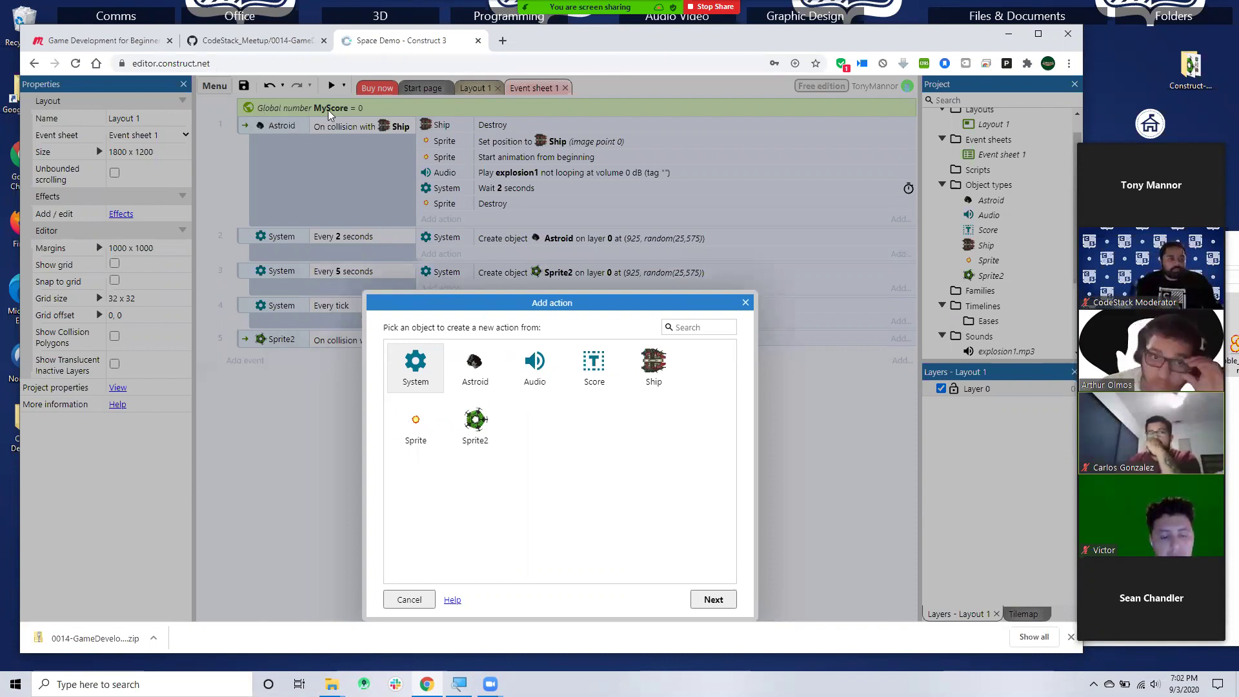
pyautogui.click(714, 600)
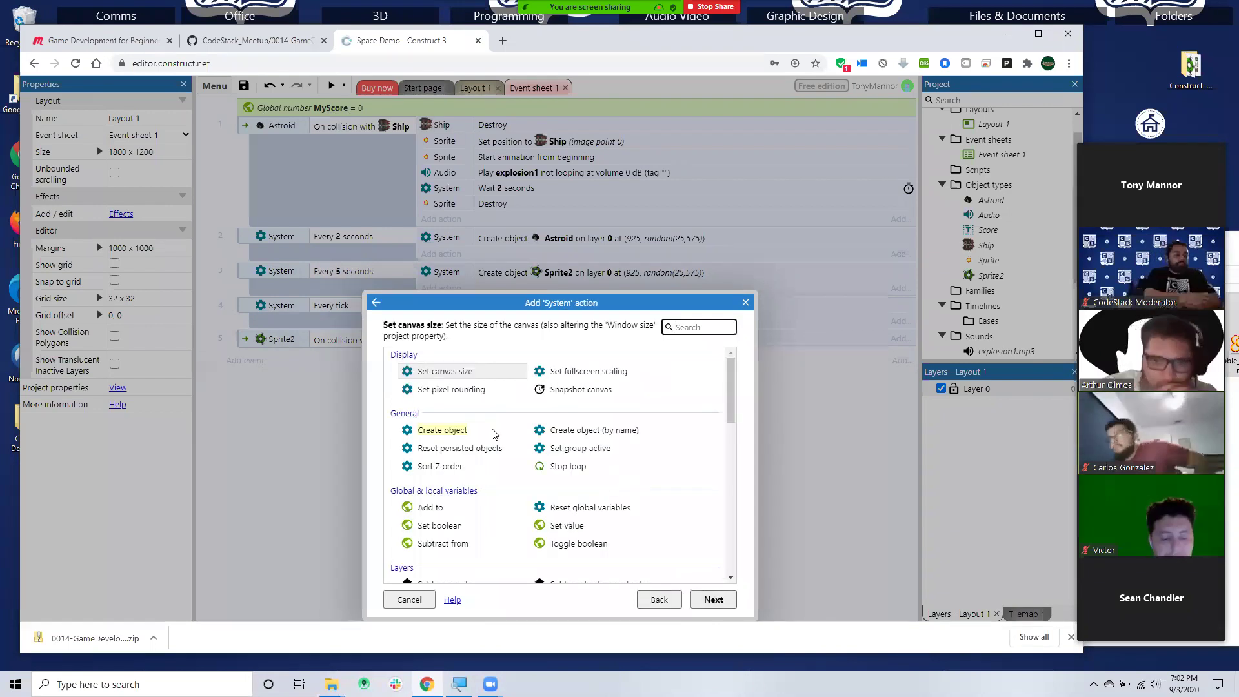
pyautogui.scroll(-1, 585, 473)
pyautogui.scroll(-2, 585, 476)
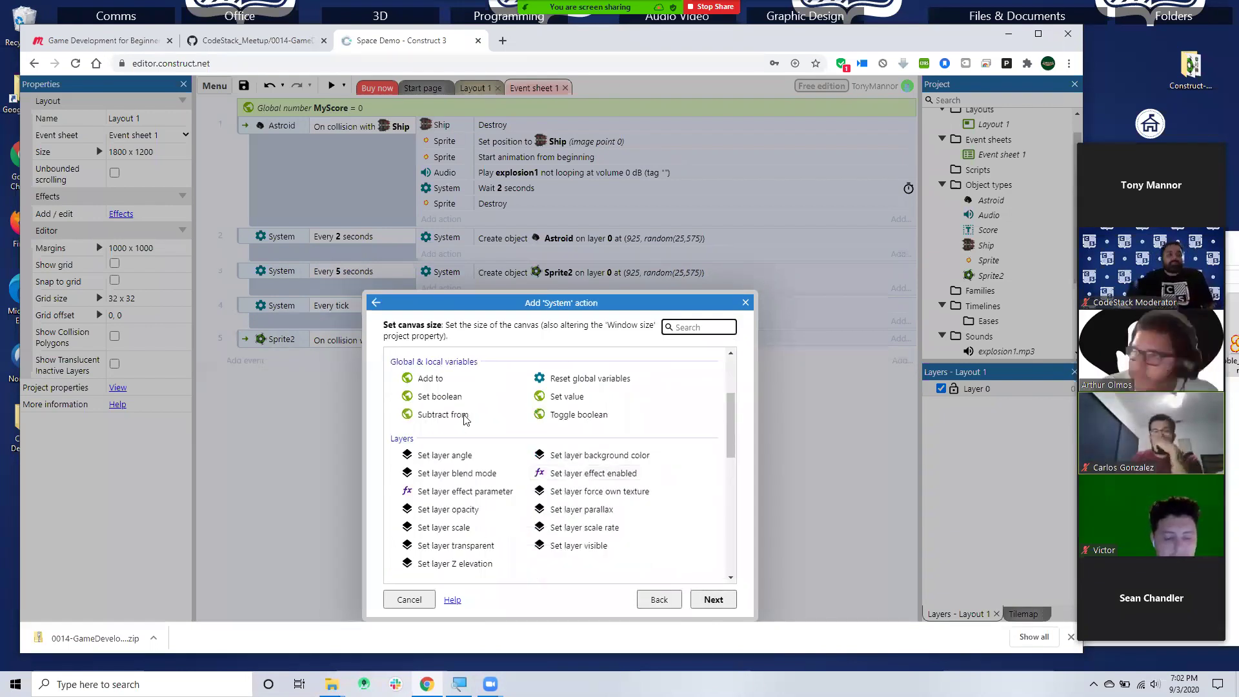
pyautogui.click(433, 380)
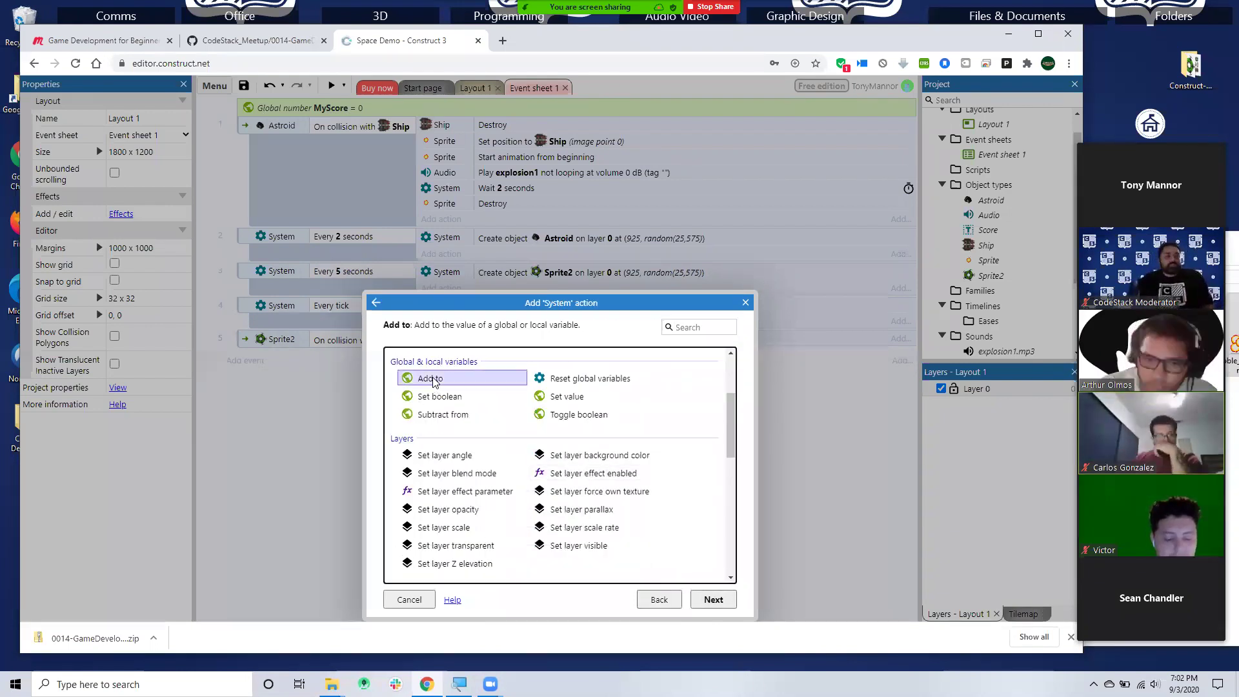
pyautogui.click(713, 599)
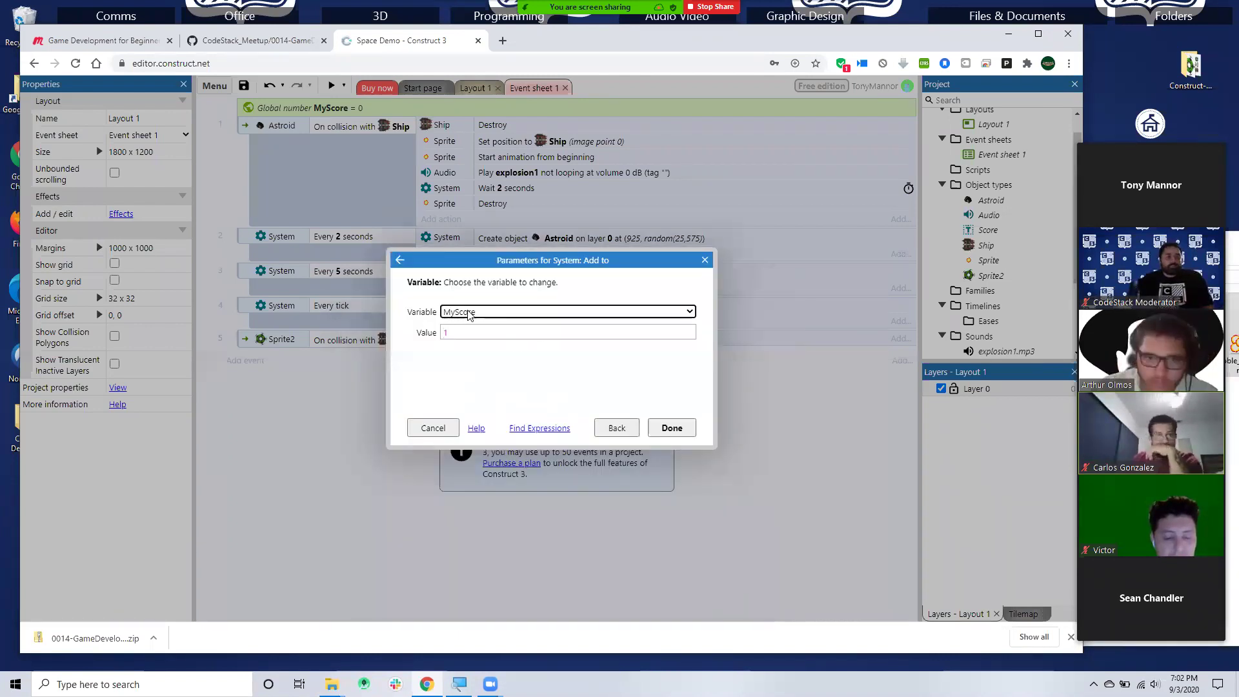
pyautogui.click(672, 429)
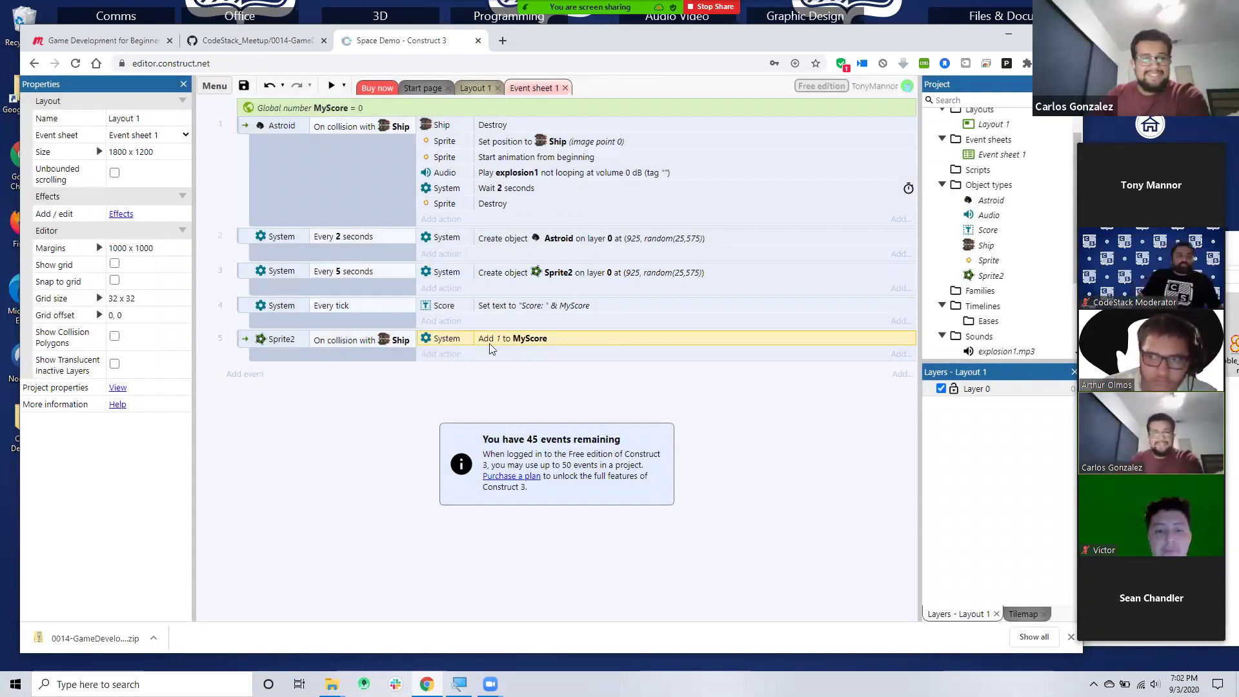
pyautogui.rightClick(520, 344)
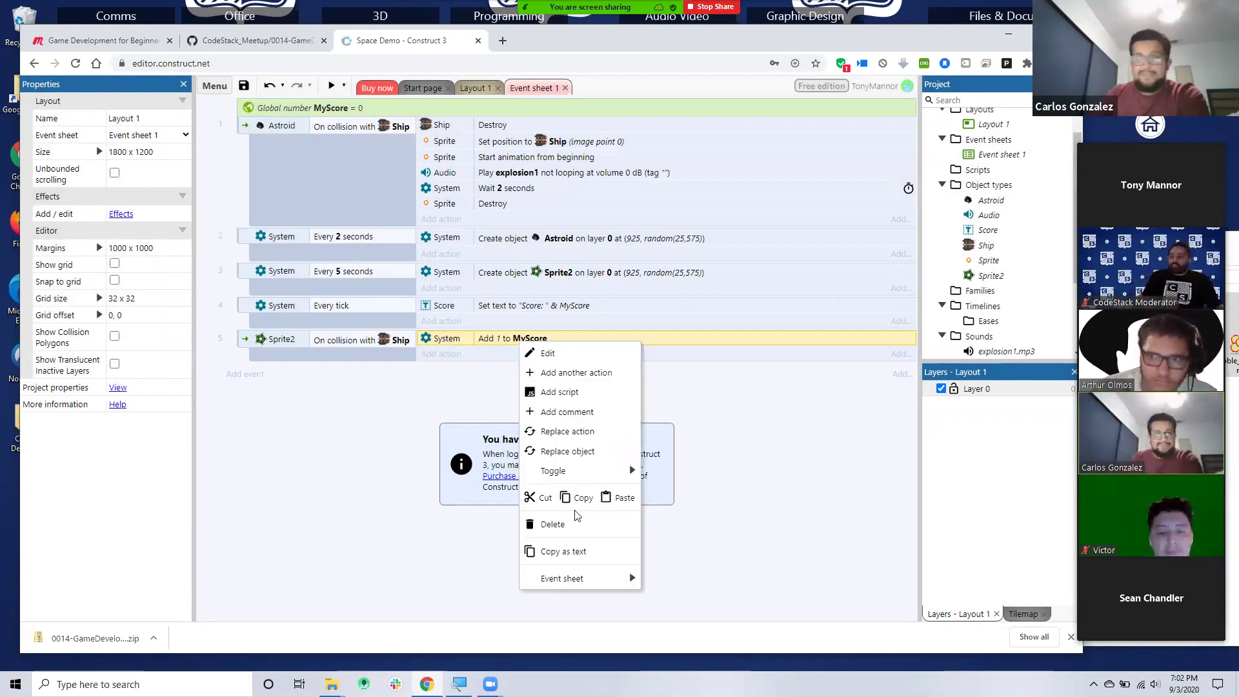
pyautogui.click(569, 525)
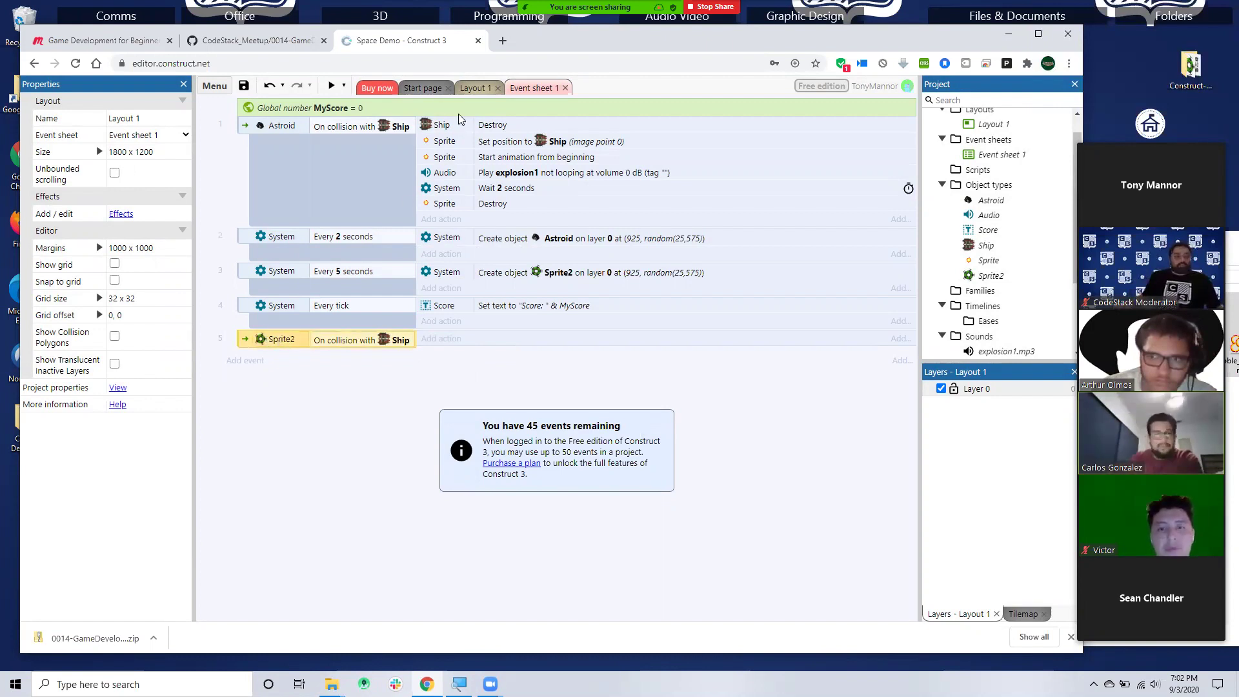
# - Rename the green space station sprite in Layout 1 as Donut
pyautogui.click(471, 88)
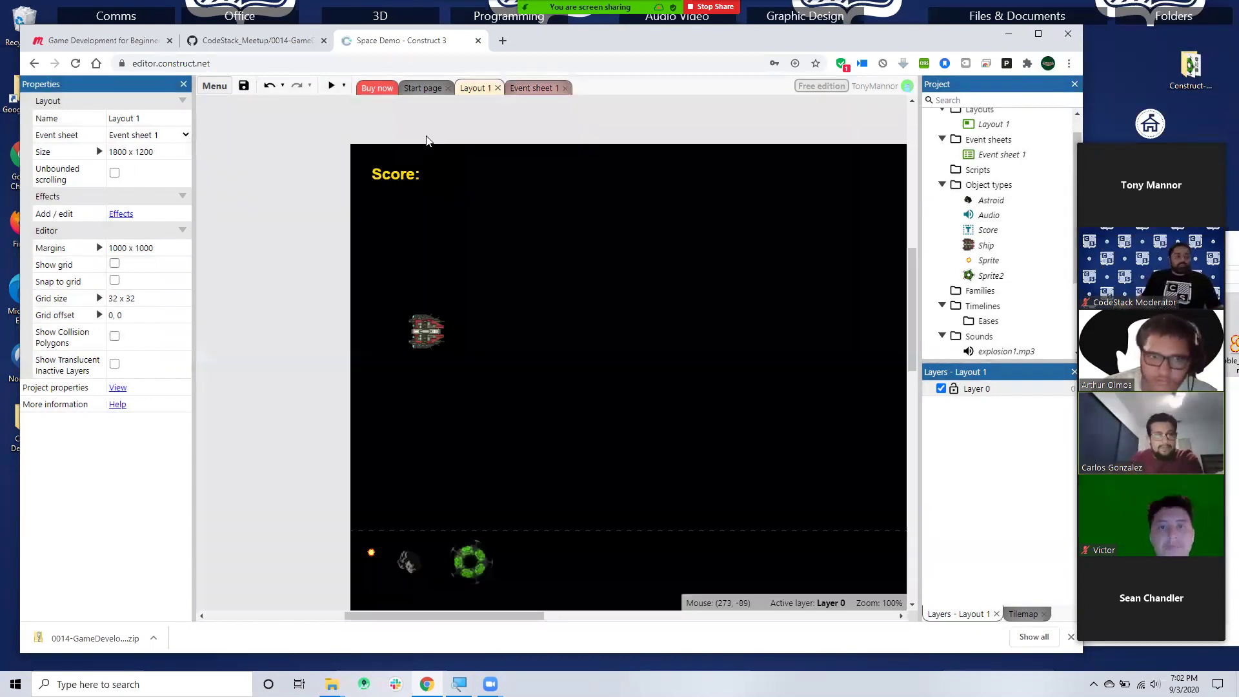
pyautogui.click(478, 569)
pyautogui.click(131, 117)
pyautogui.write('Donut')
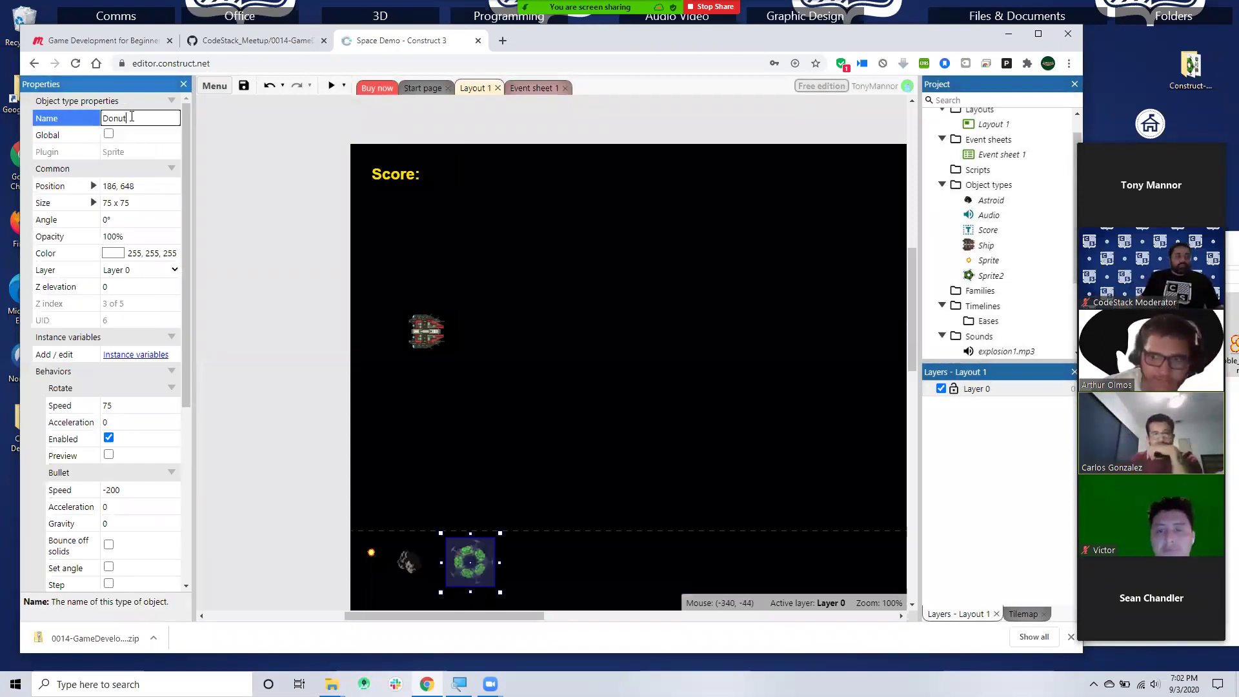
pyautogui.click(261, 131)
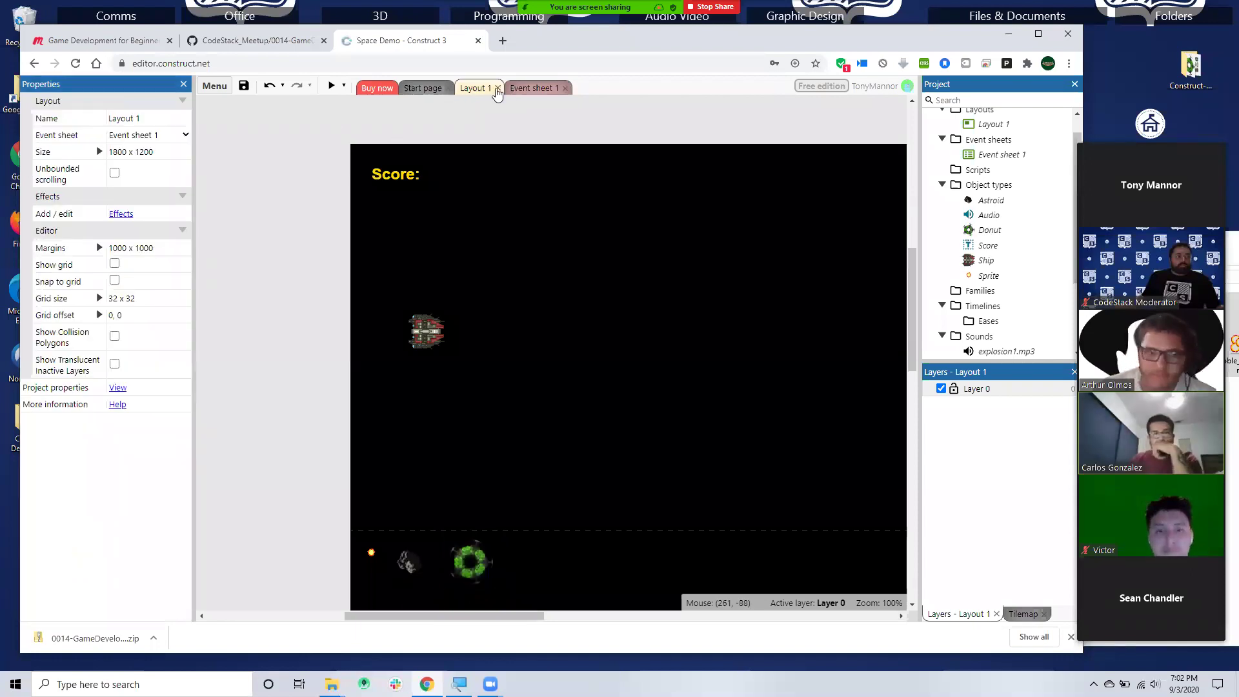
# - Add a System Add to action to the event sheet's Donut collision event, increasing MyScore by 1
pyautogui.click(530, 87)
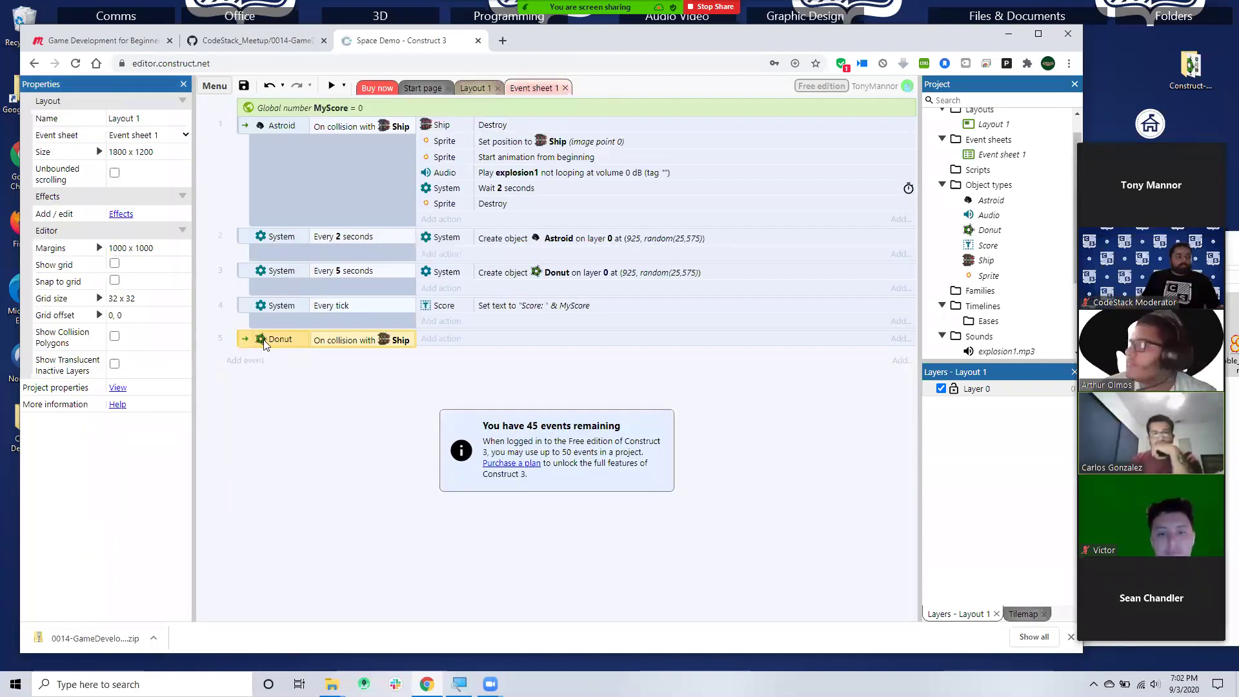
pyautogui.click(438, 339)
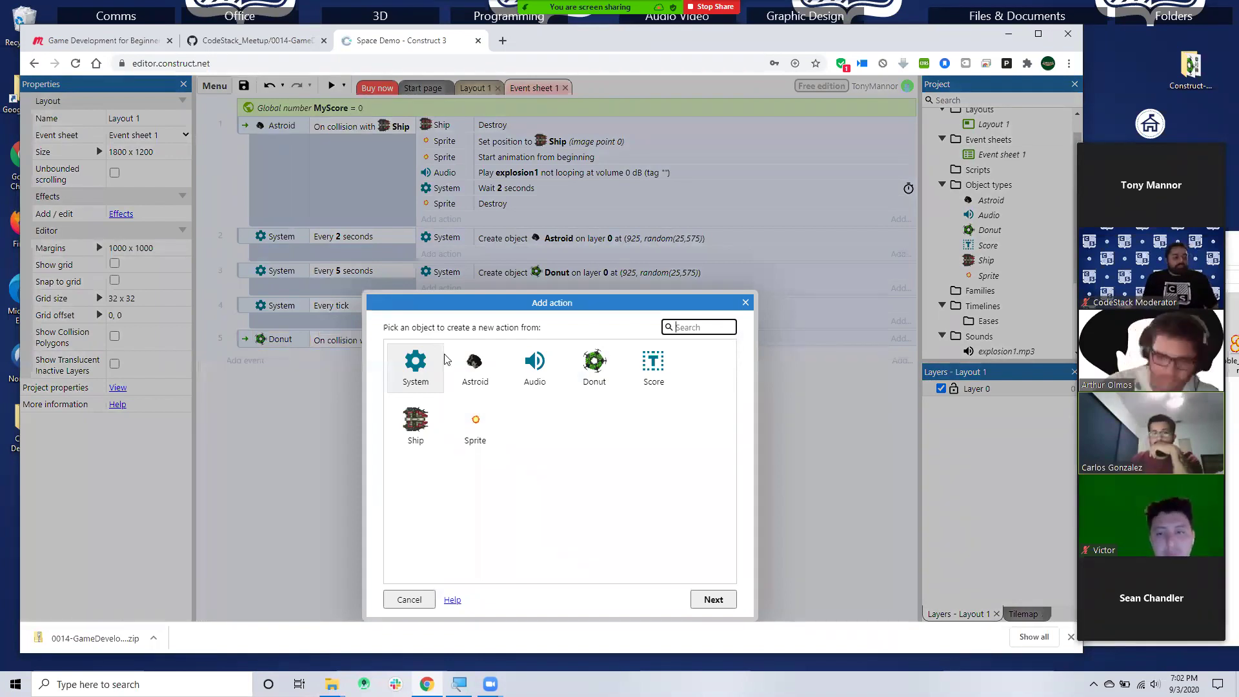
pyautogui.doubleClick(416, 375)
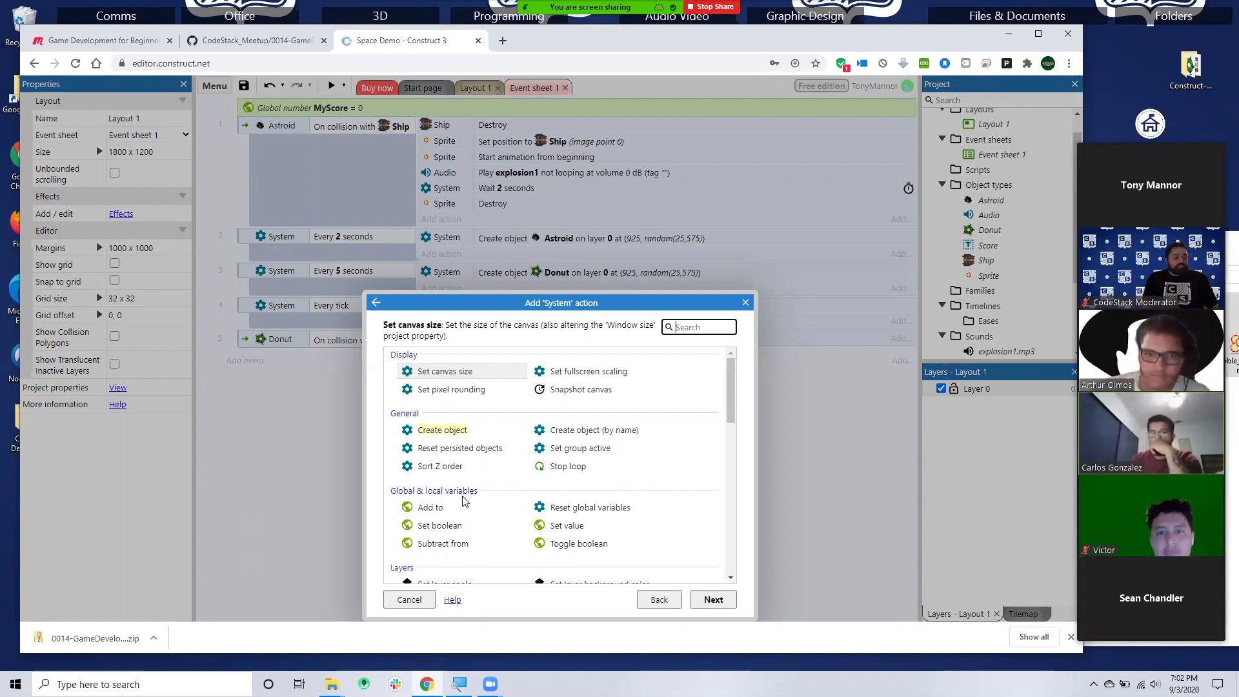
pyautogui.click(427, 509)
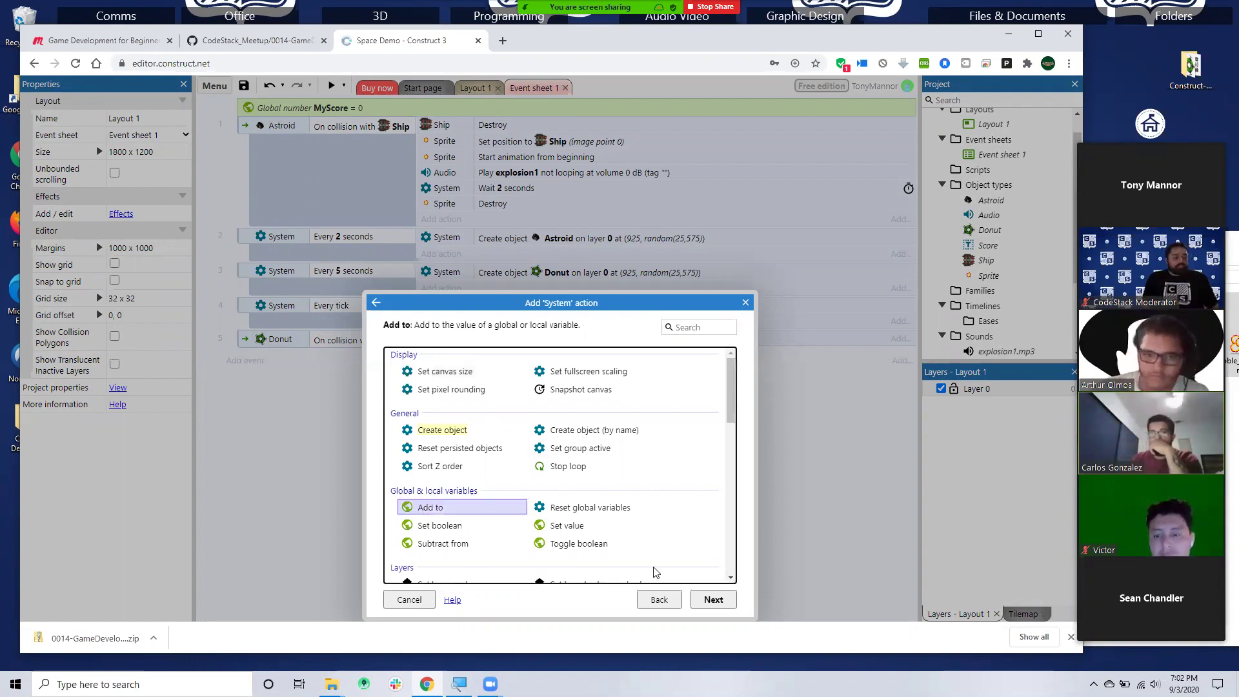
pyautogui.click(713, 599)
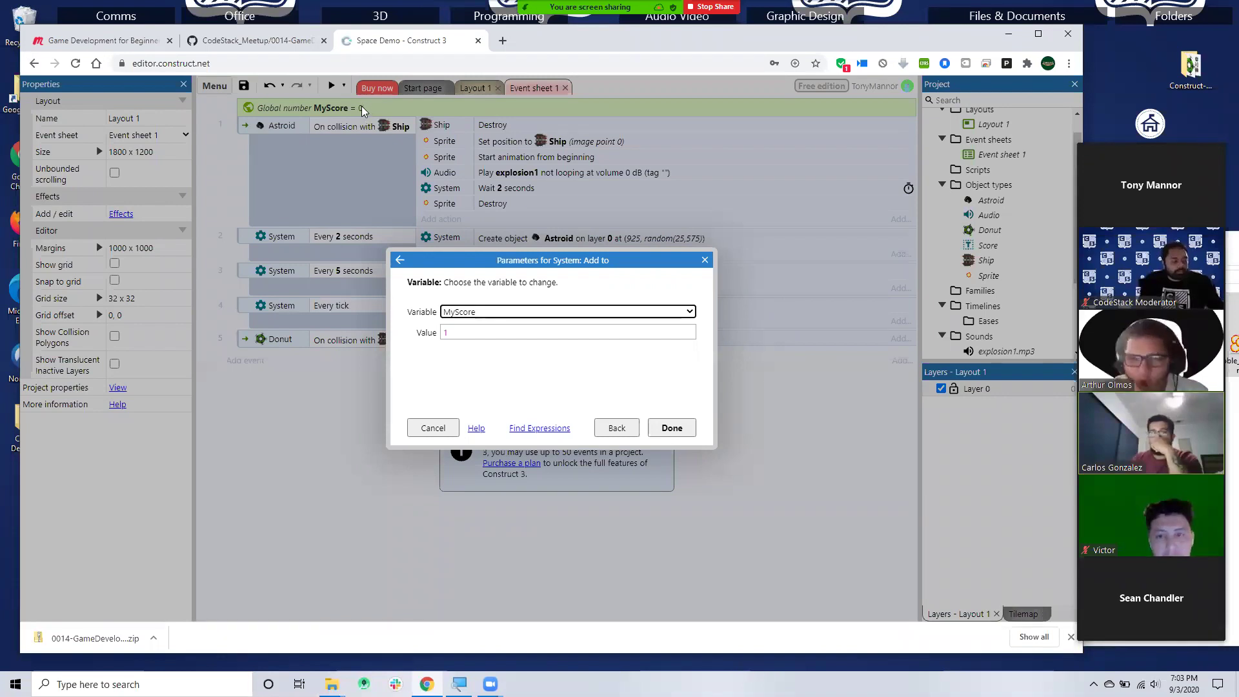
pyautogui.click(675, 431)
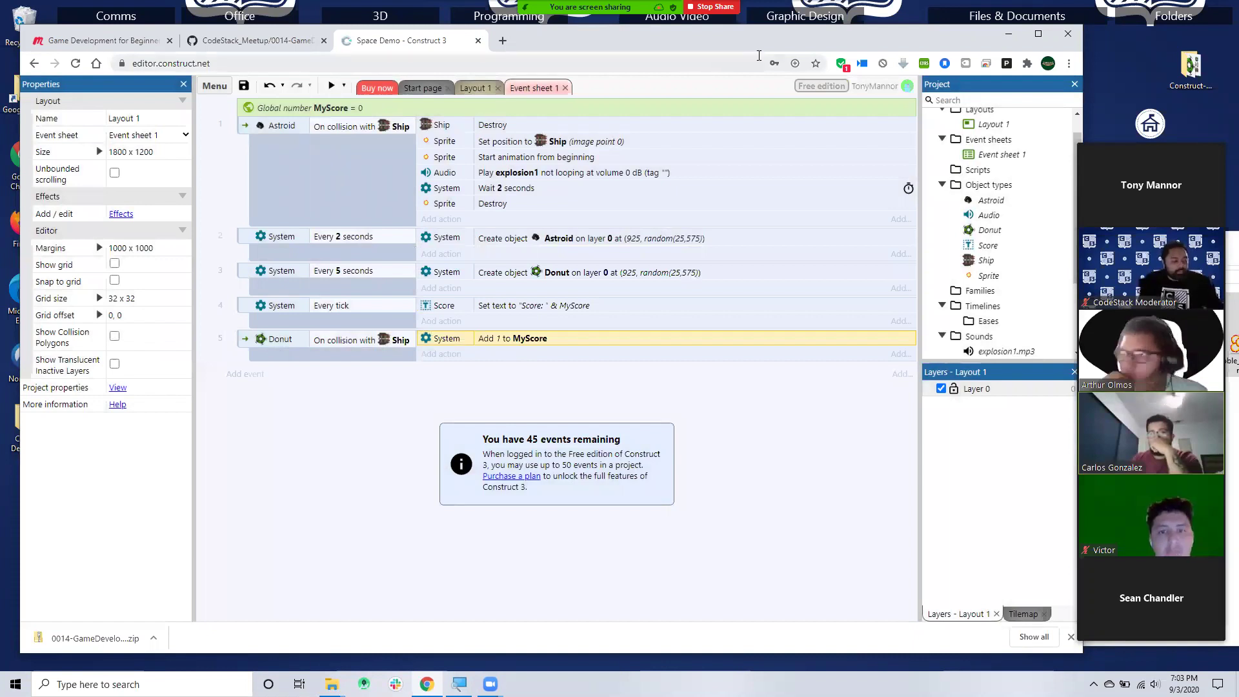
# - Preview the game, steer the ship up and down into the donuts to test the scoring, and close the preview
pyautogui.click(329, 87)
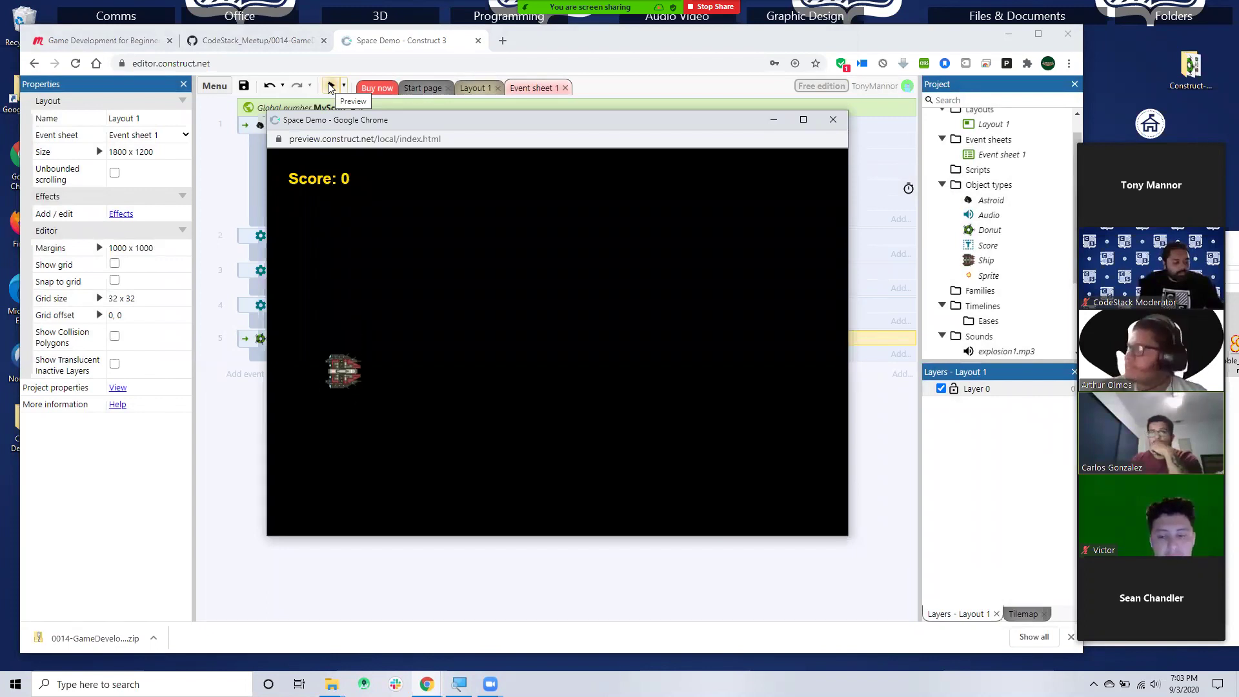
pyautogui.press('Up')
pyautogui.press('Down')
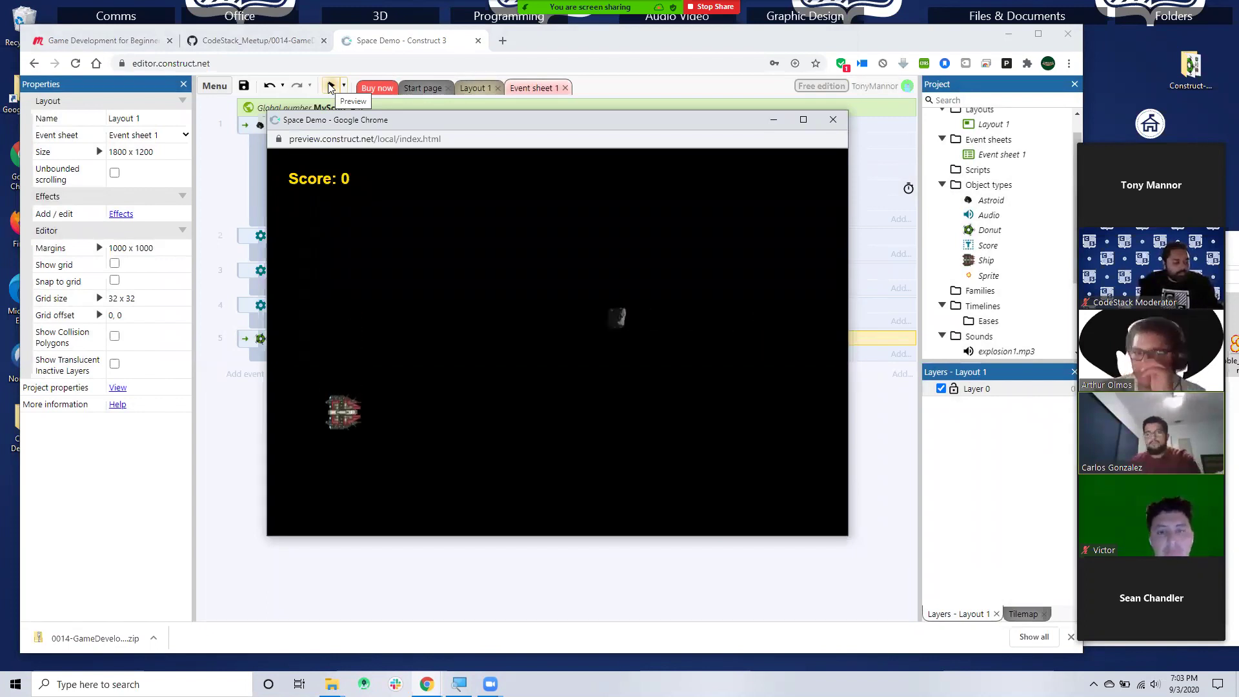
pyautogui.press('Down')
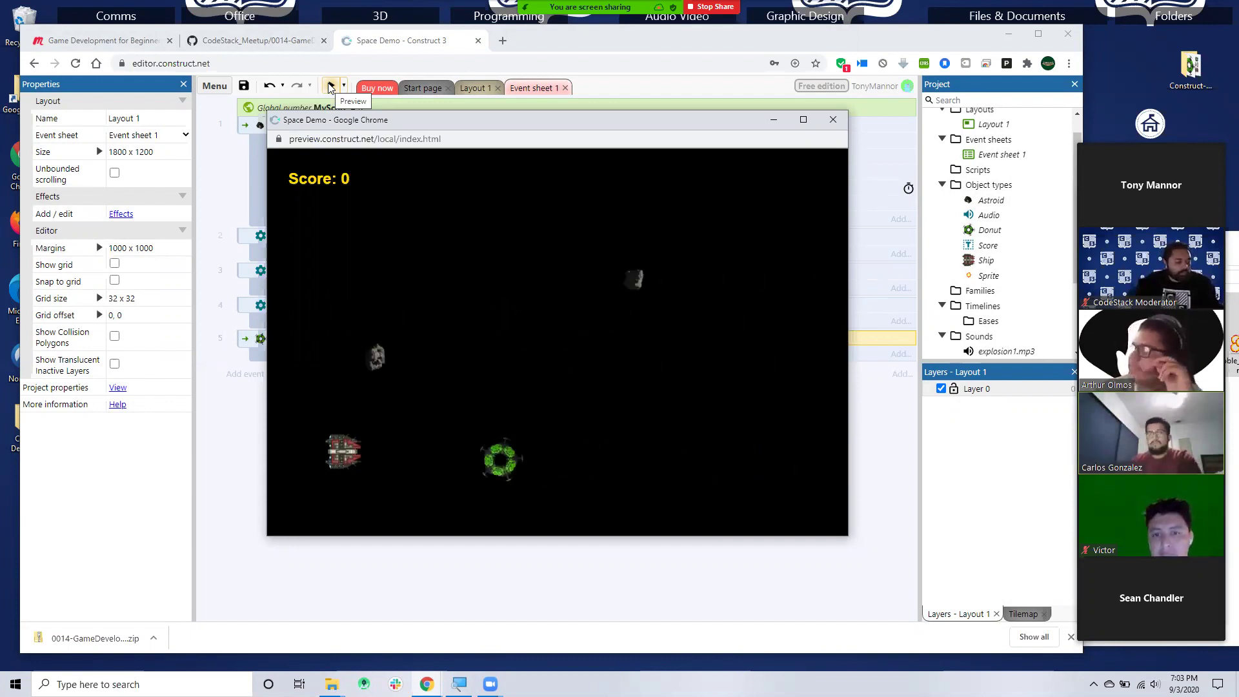
pyautogui.press('Up')
pyautogui.press('Up')
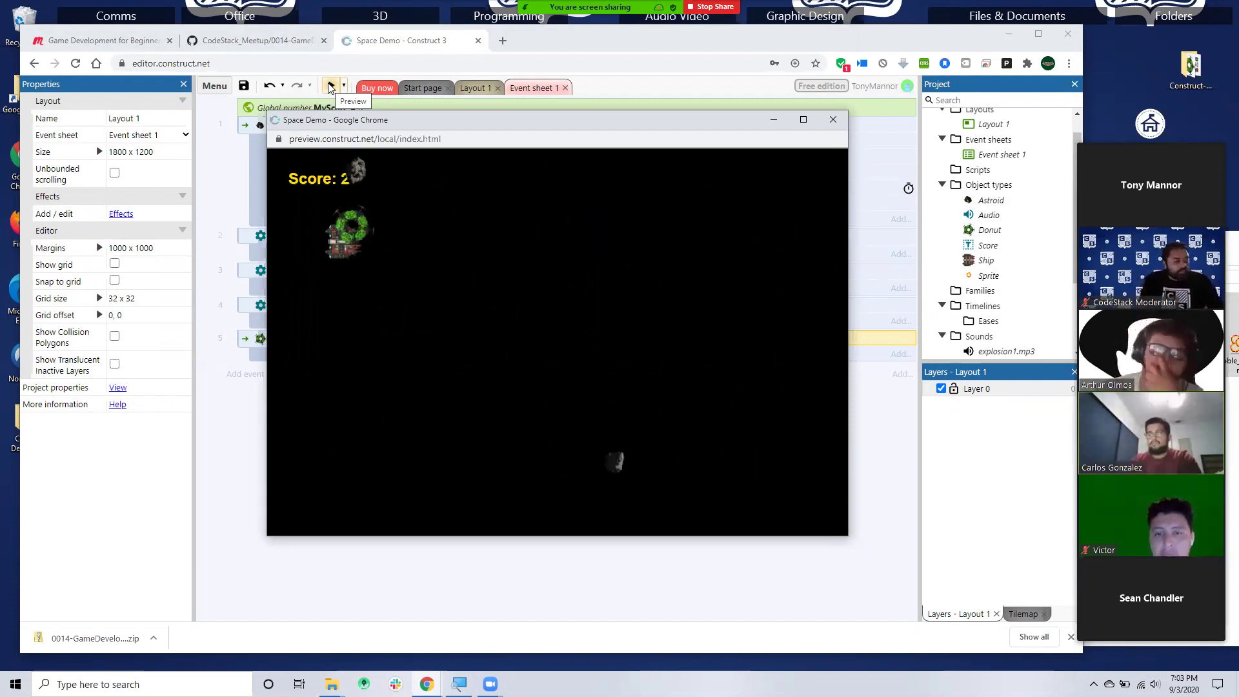
pyautogui.press('Down')
pyautogui.press('Up')
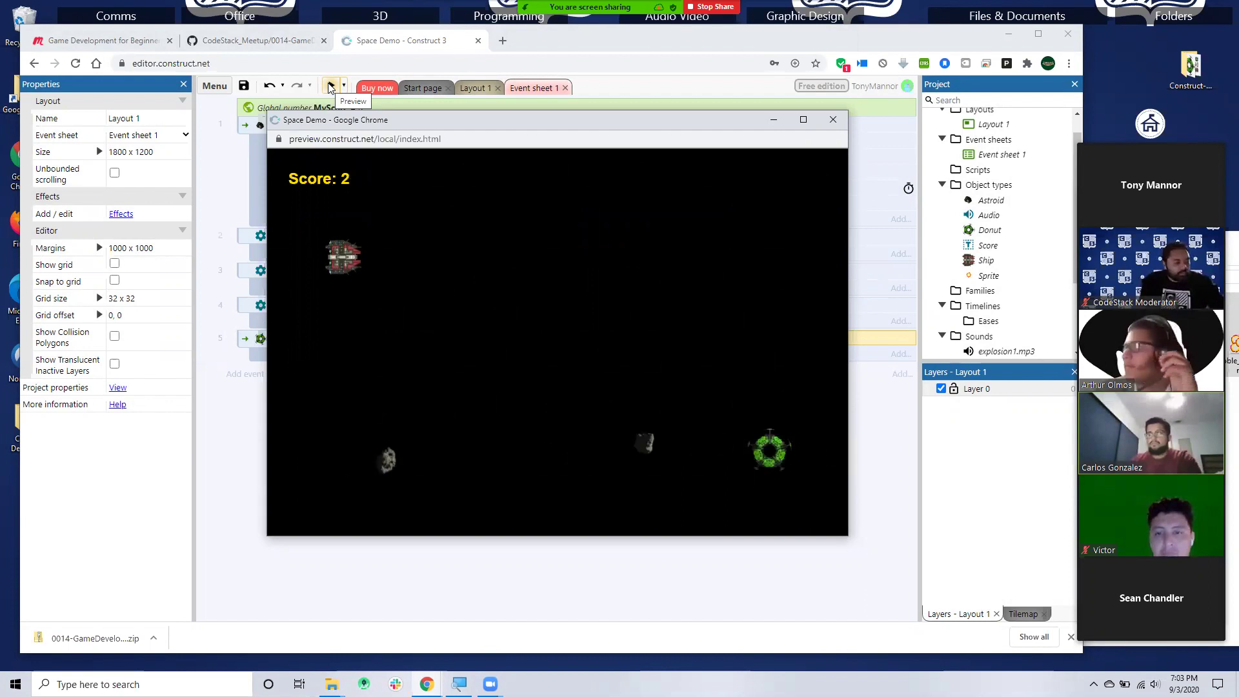
pyautogui.press('Down')
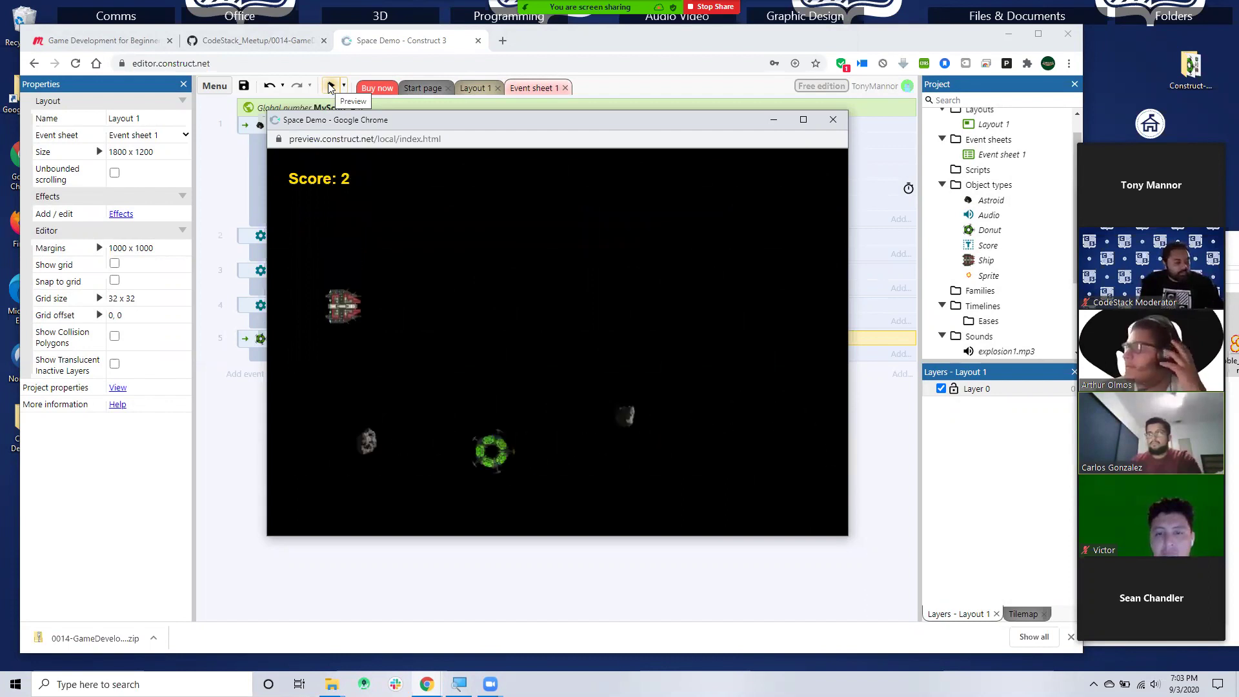
pyautogui.press('Down')
pyautogui.press('Down')
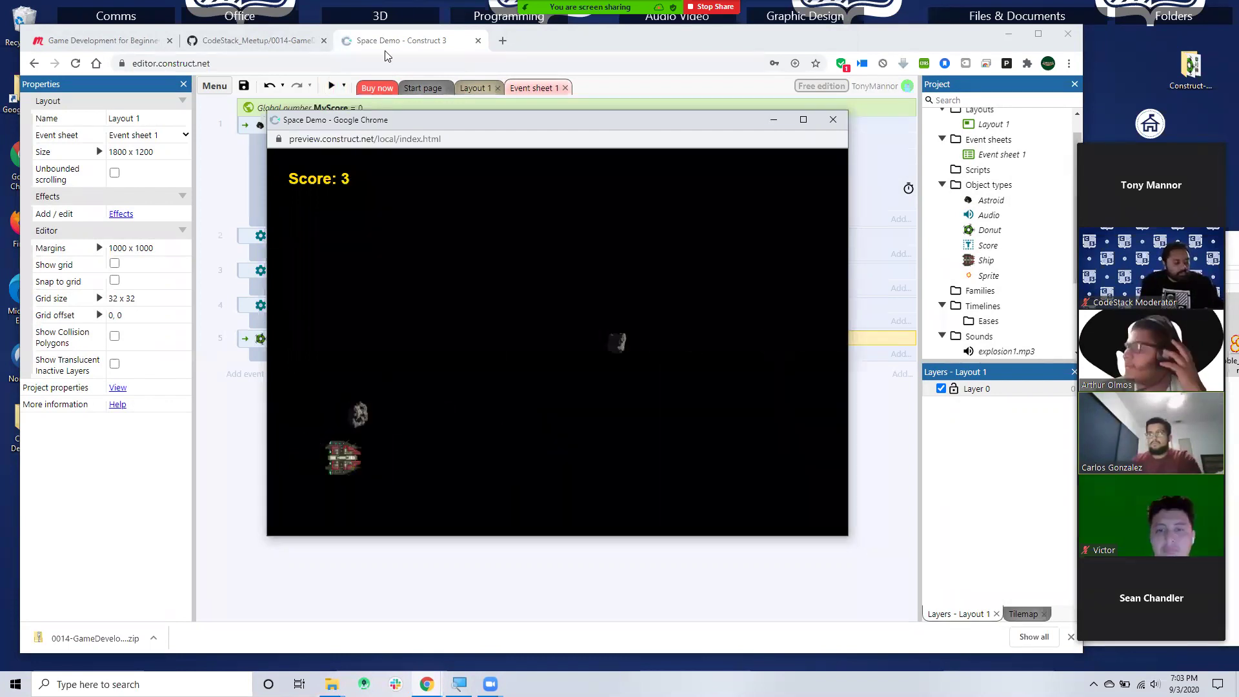
pyautogui.click(825, 117)
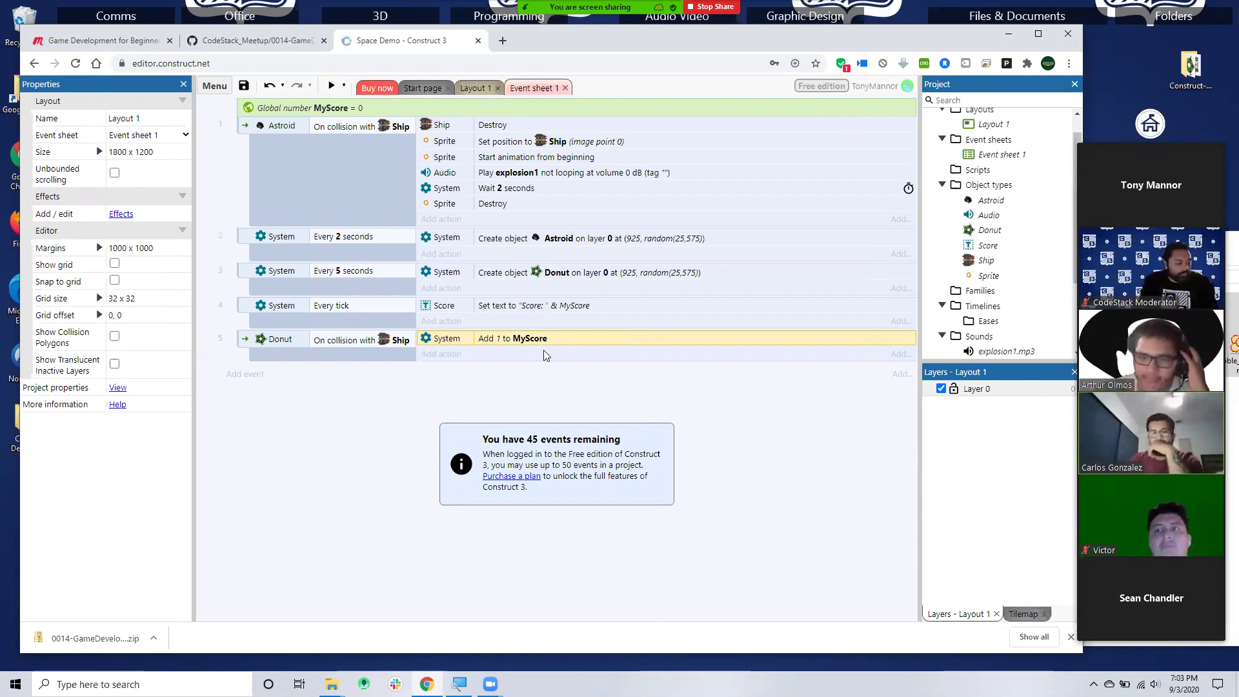
# - Add an Audio Play action to the Donut collision event, using the lose sound 2 - 1_0 file without looping
pyautogui.click(436, 353)
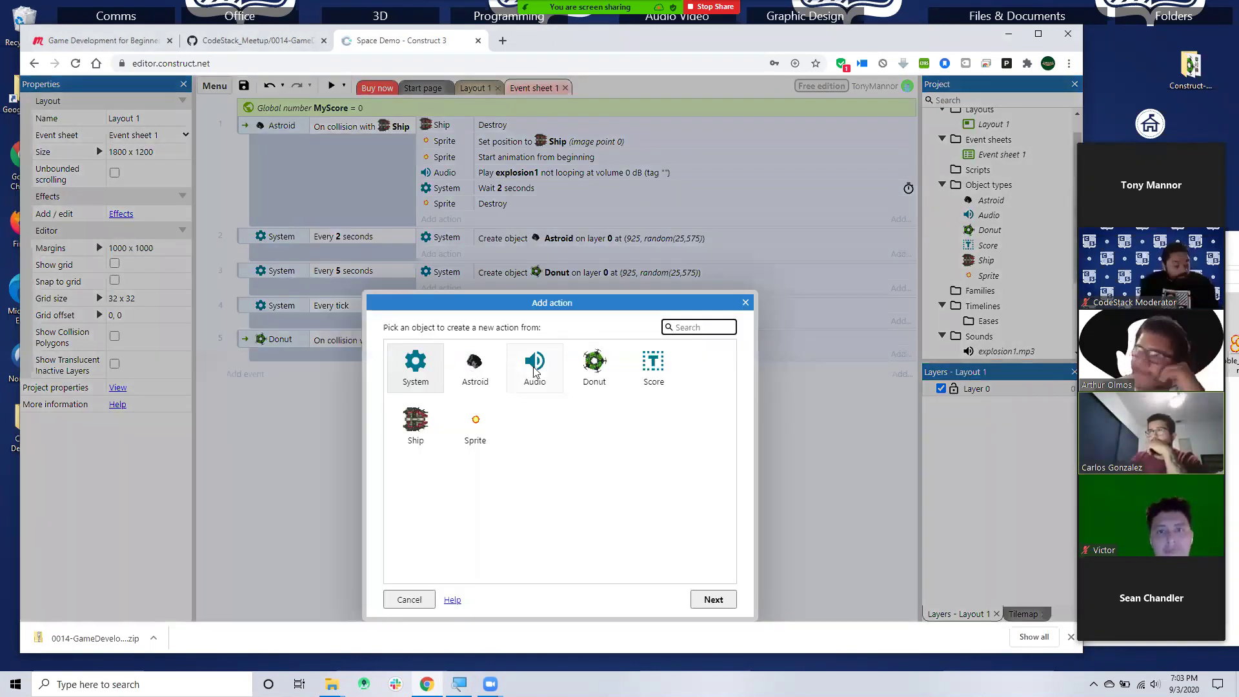
pyautogui.click(533, 366)
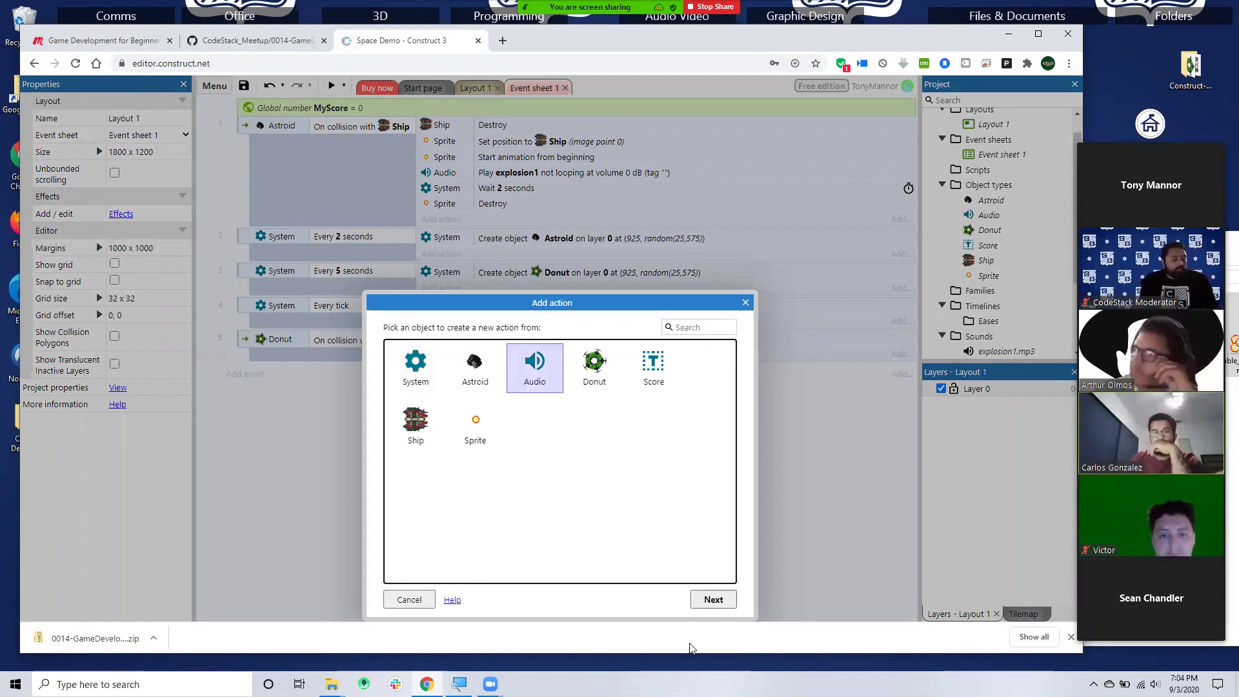
pyautogui.click(712, 599)
pyautogui.click(558, 372)
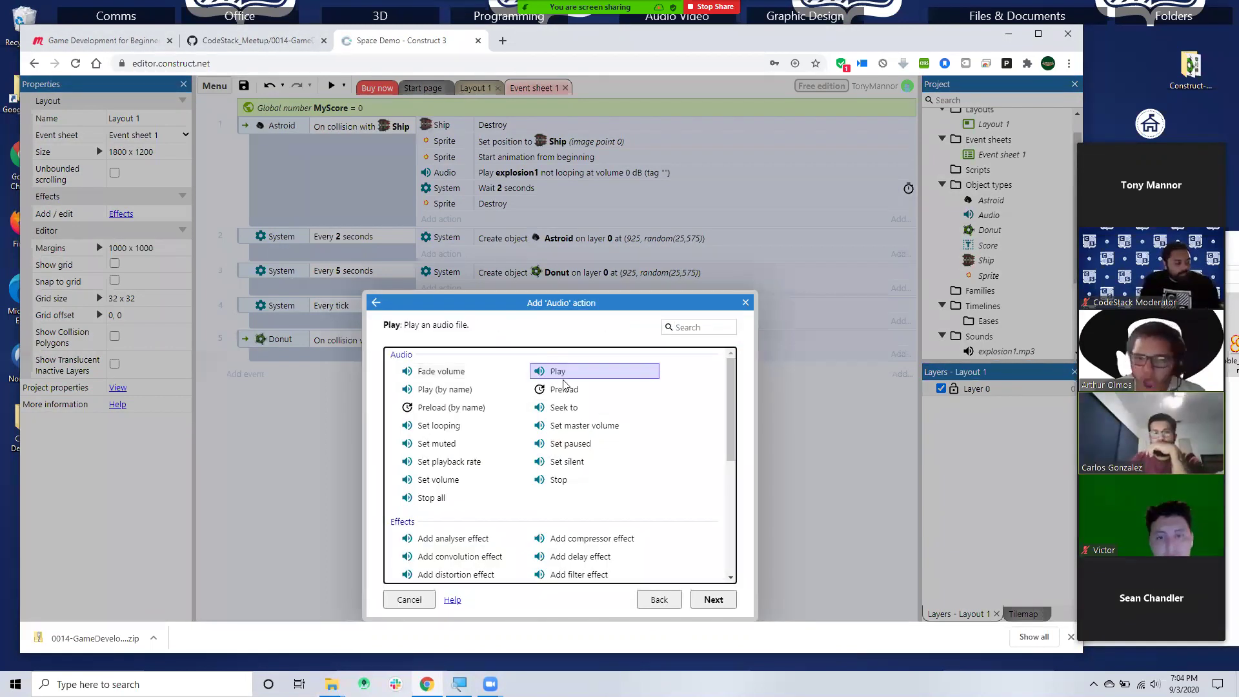
pyautogui.click(713, 599)
pyautogui.click(531, 312)
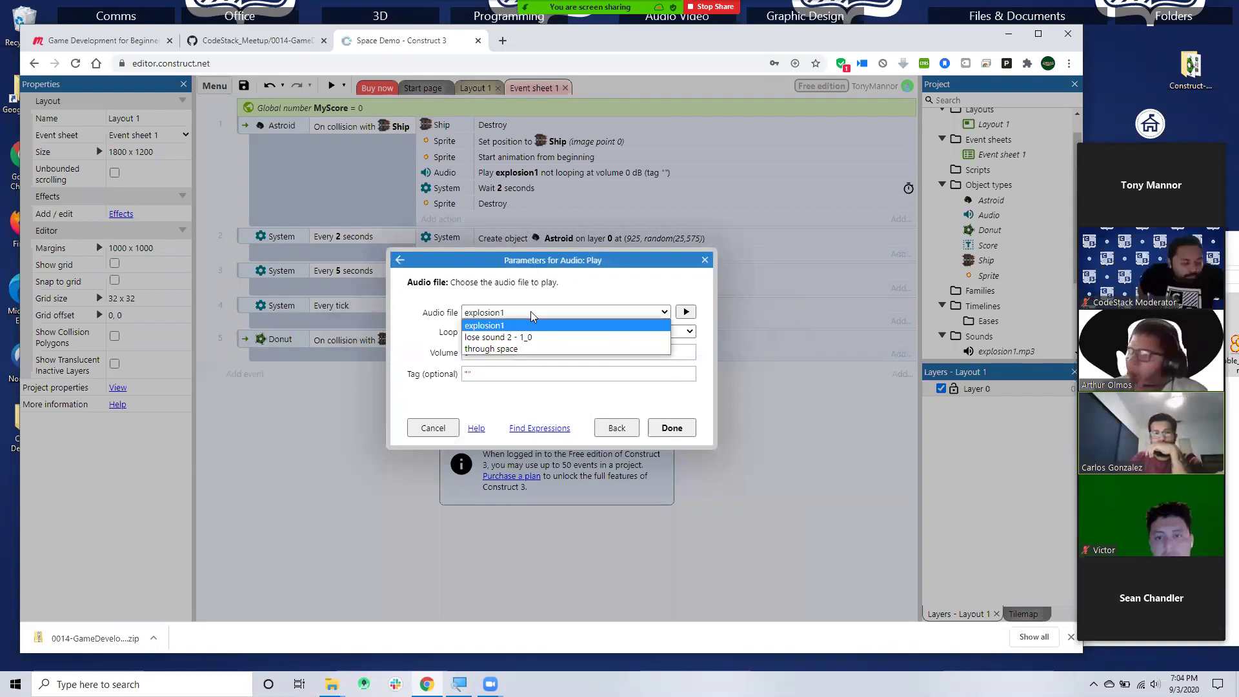
pyautogui.click(503, 338)
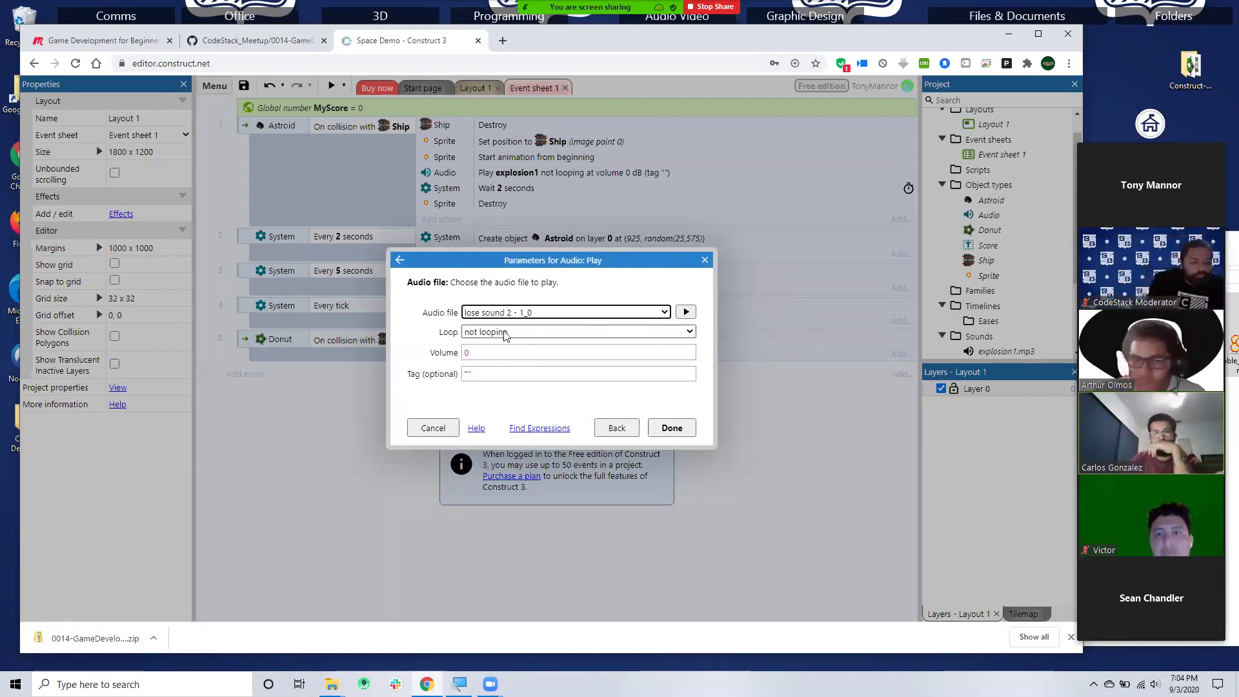
pyautogui.click(671, 428)
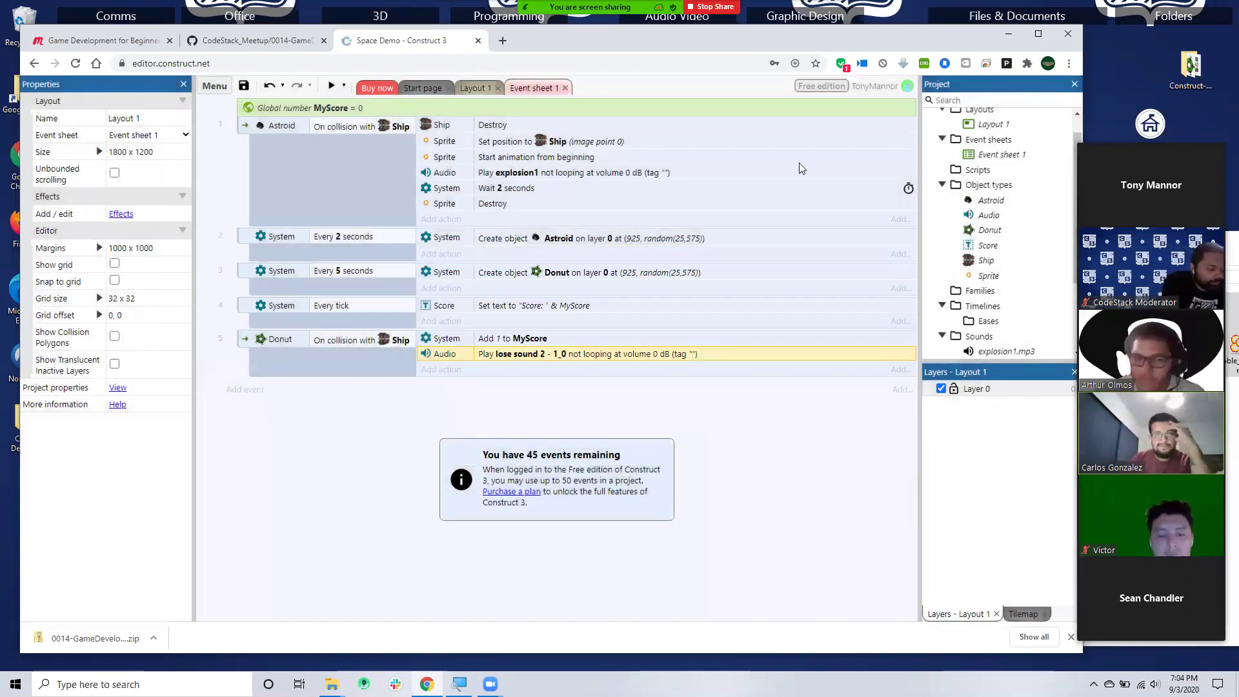
# - Preview the game, steer the ship into a donut to test the collision sound and scoring, and close the preview
pyautogui.click(332, 86)
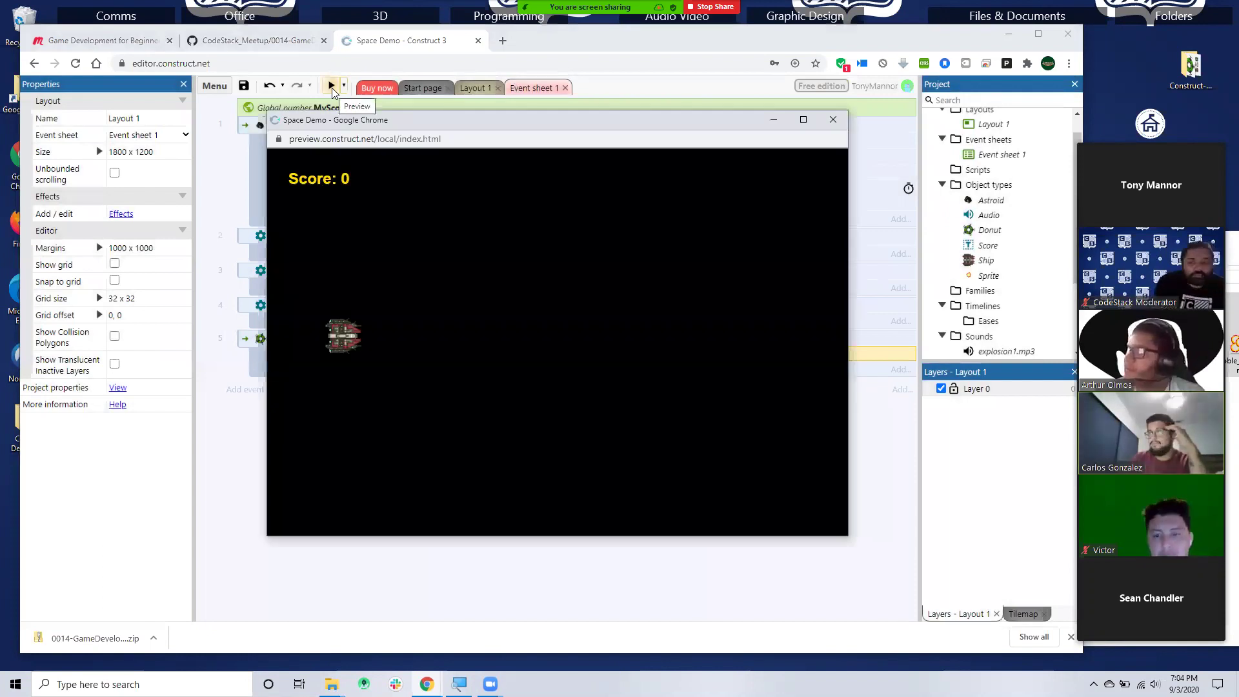
pyautogui.press('Down')
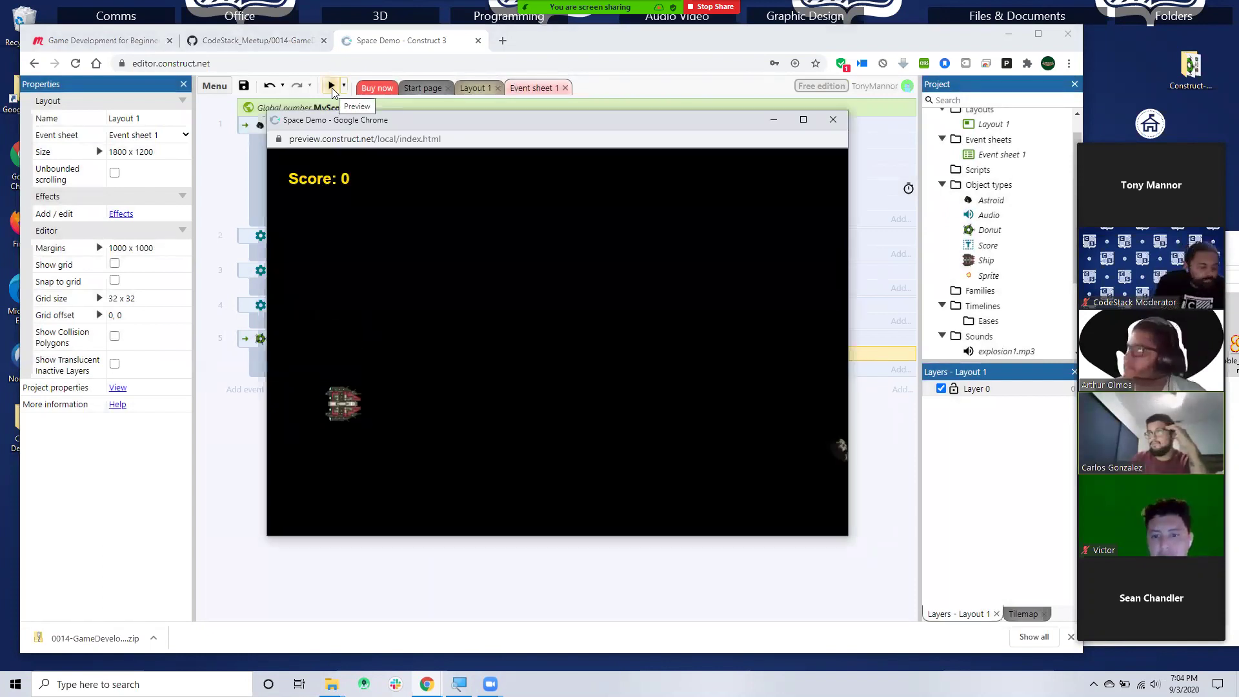
pyautogui.press('Up')
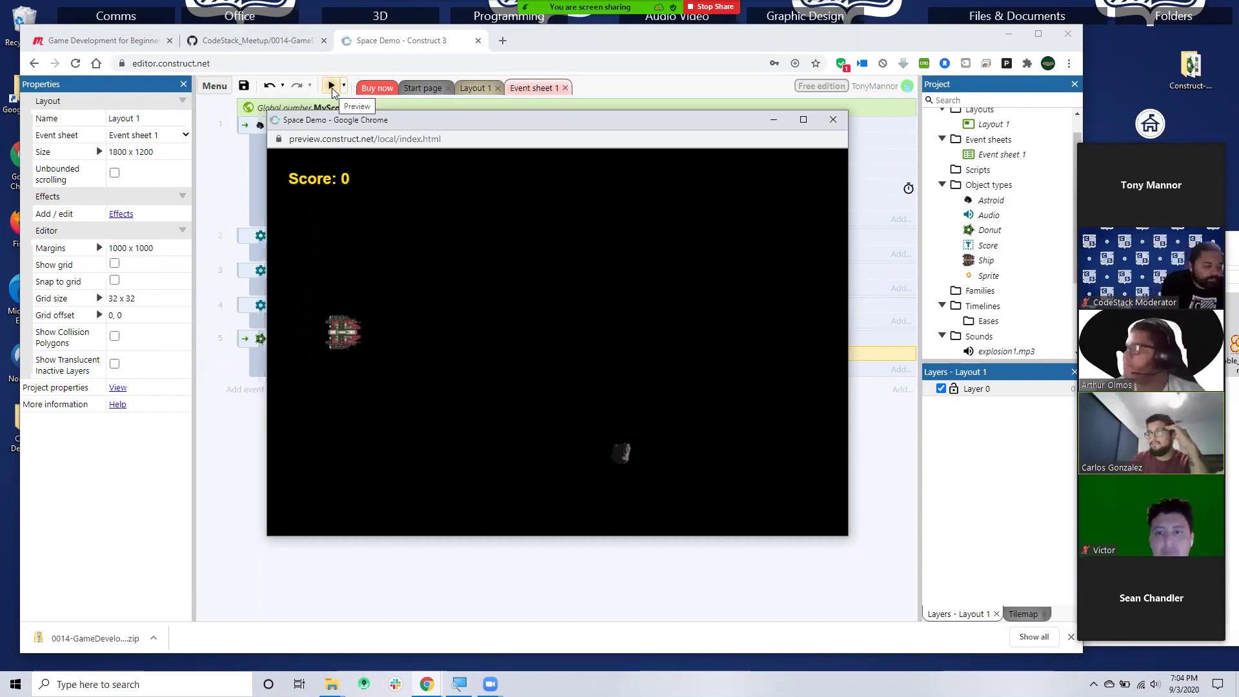
pyautogui.press('Up')
pyautogui.press('Down')
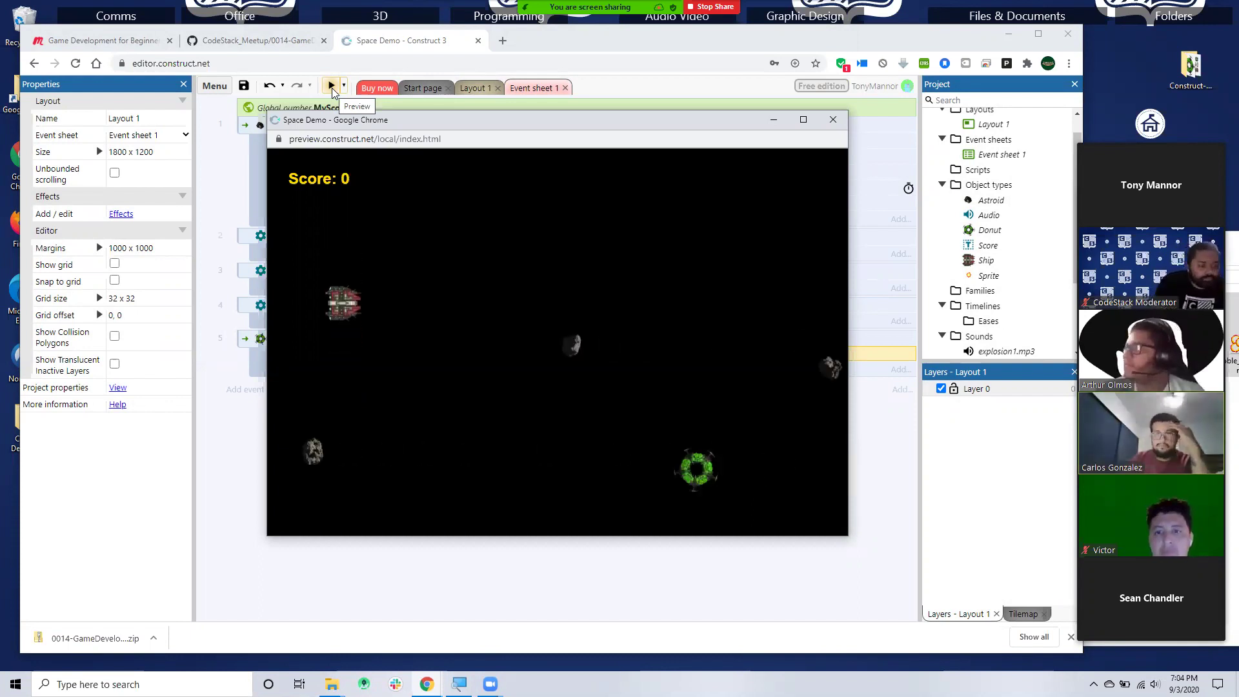
pyautogui.press('Down')
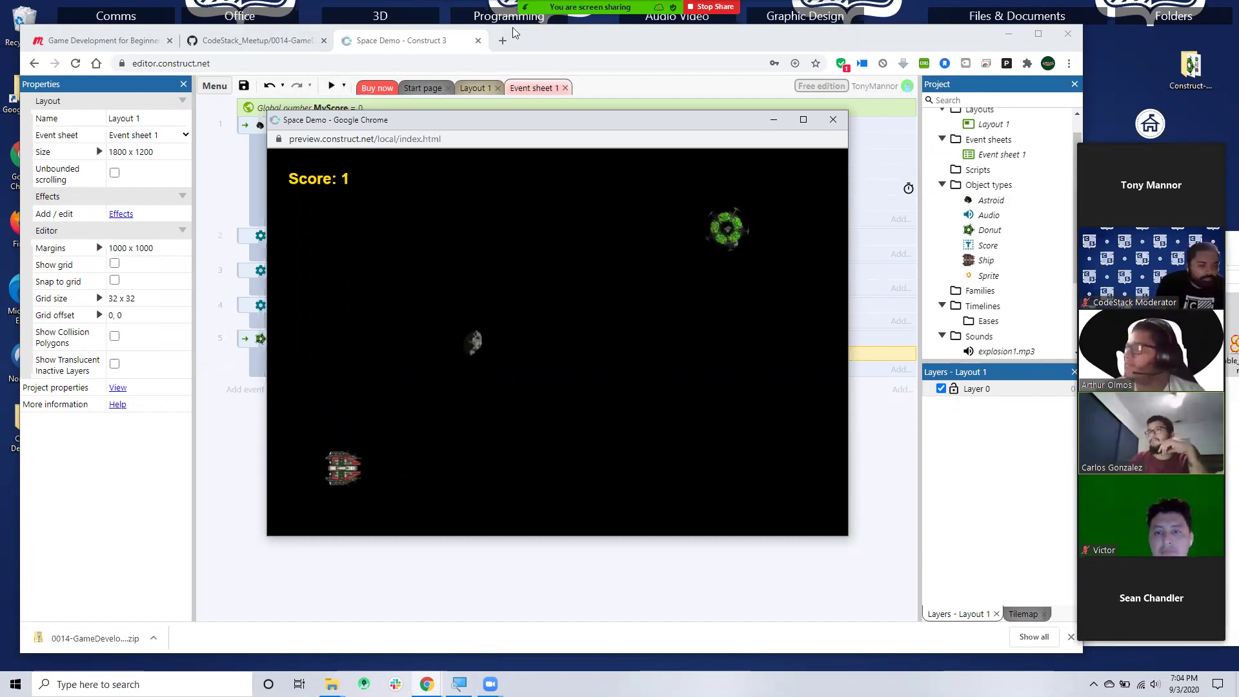
pyautogui.click(832, 120)
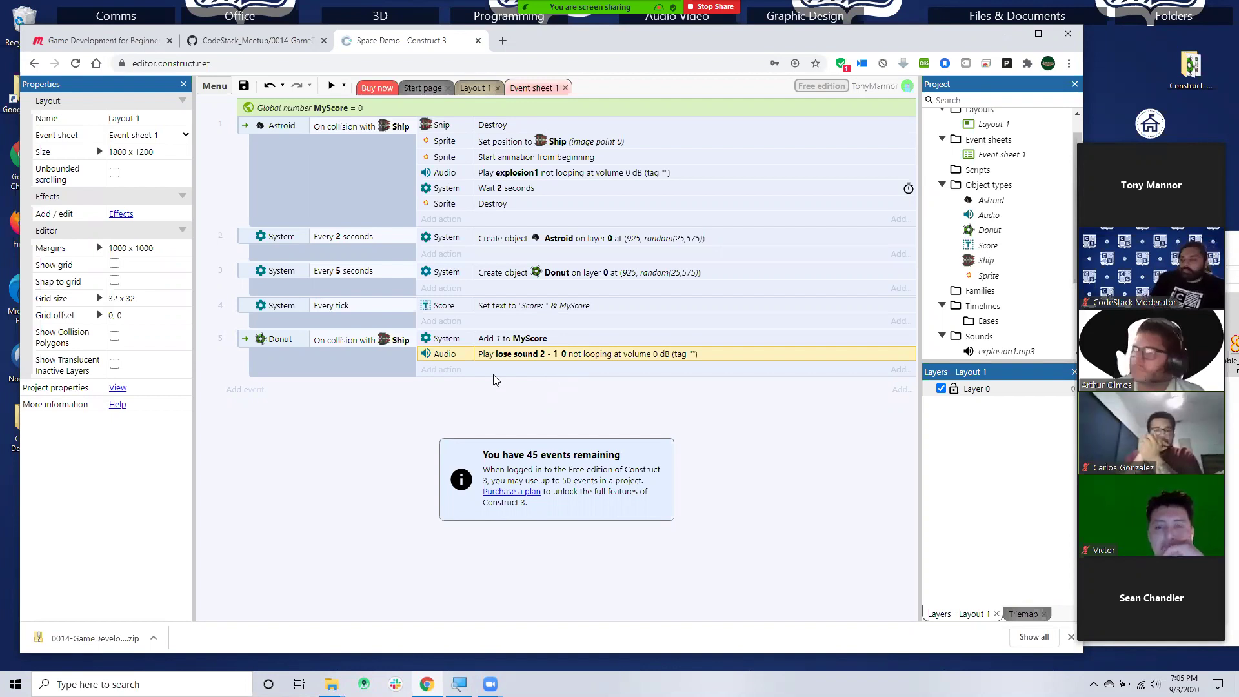
# - Open a new action for the Donut collision event and search the System actions for "spee", returning to the object choice
pyautogui.click(429, 370)
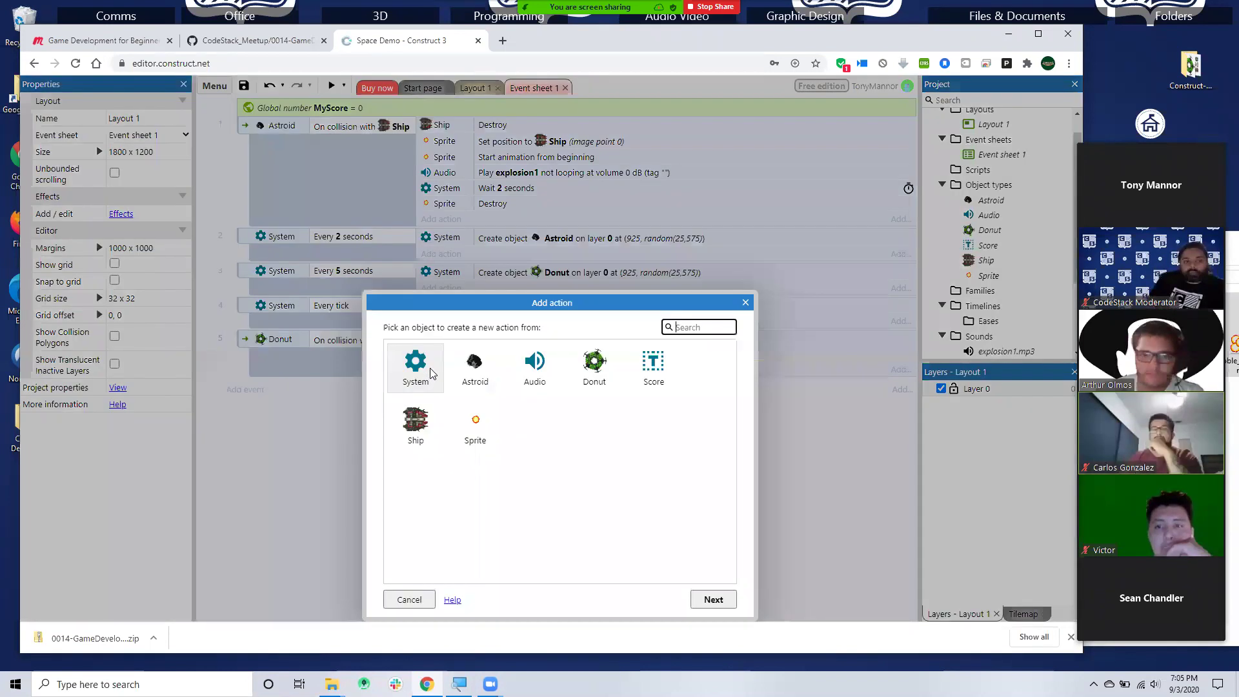
pyautogui.click(594, 362)
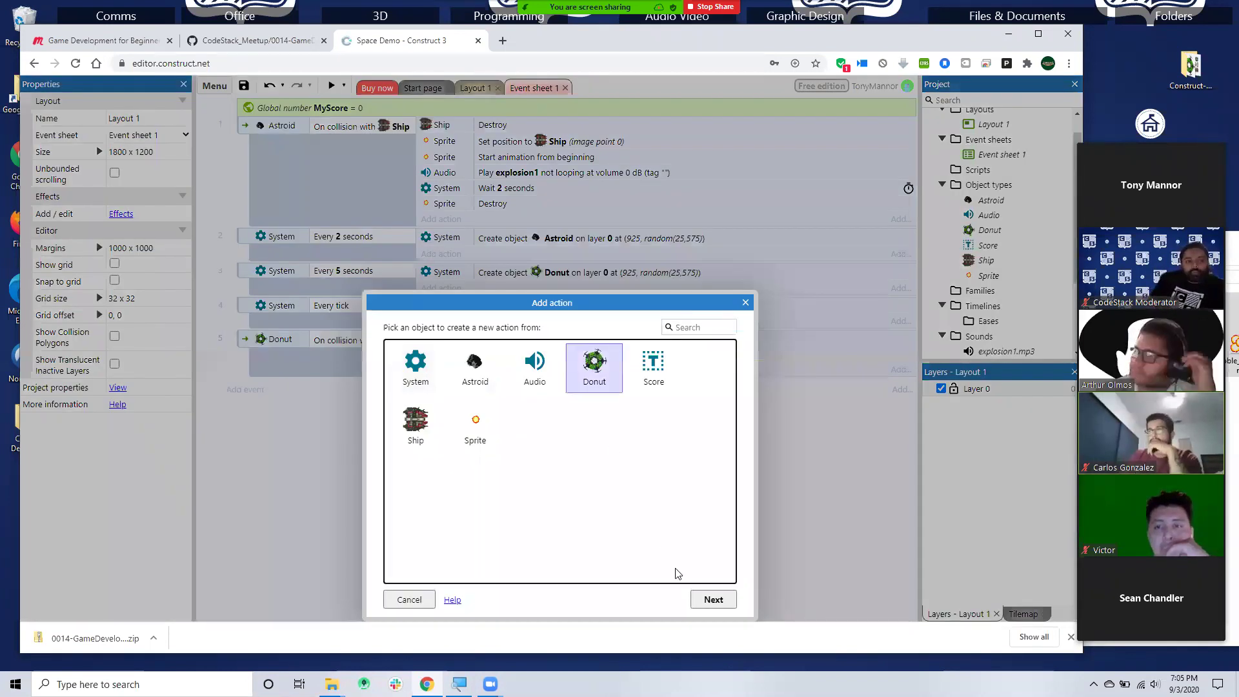
pyautogui.click(428, 366)
pyautogui.click(710, 599)
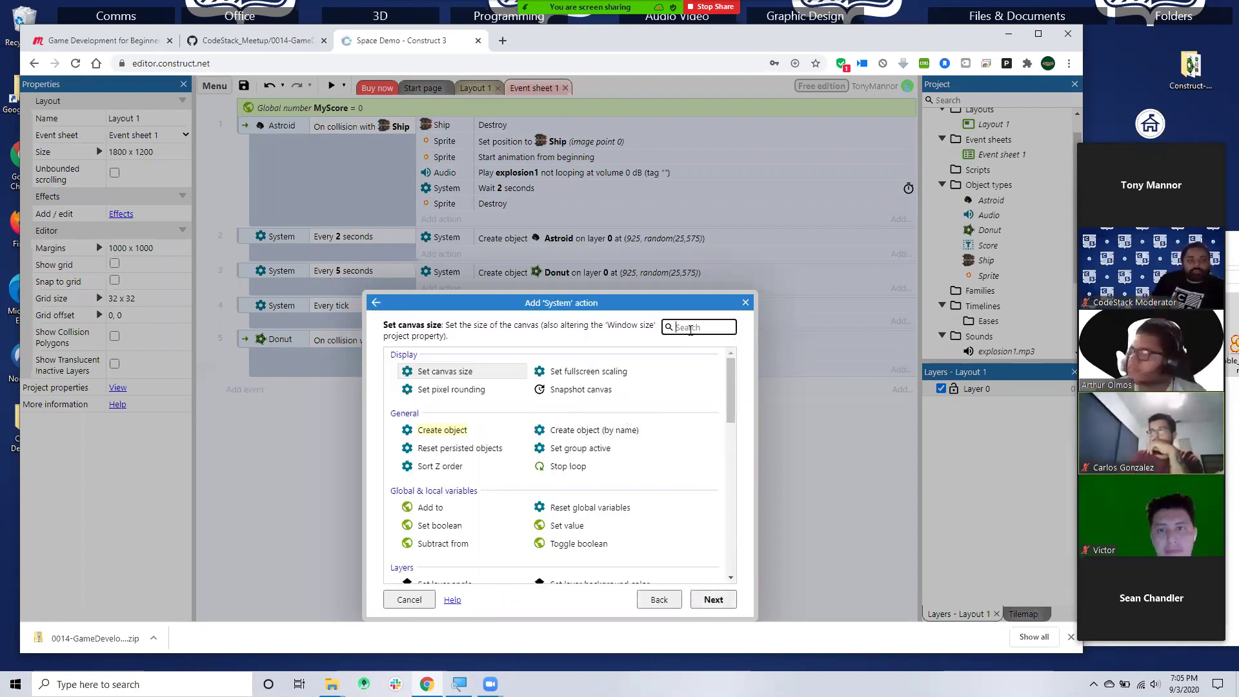
pyautogui.write('spee')
pyautogui.press('BackSpace')
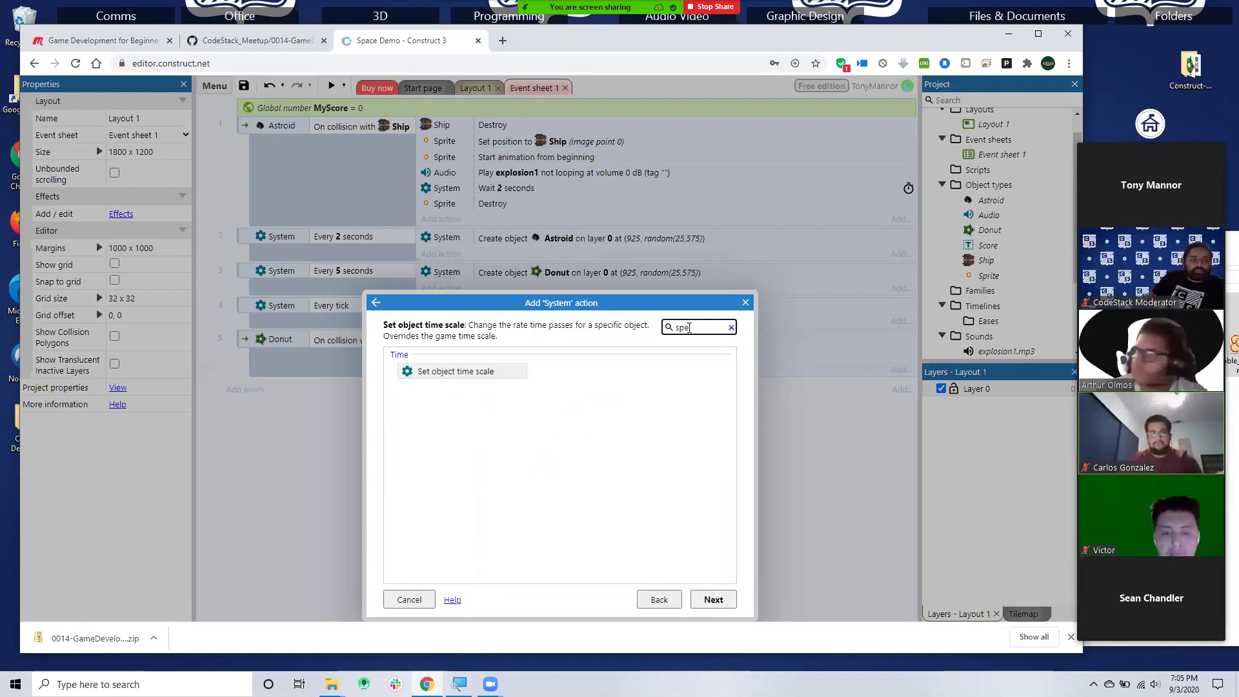
pyautogui.press('BackSpace')
pyautogui.press('BackSpace')
pyautogui.press('BackSpace')
pyautogui.scroll(-5, 626, 437)
pyautogui.scroll(3, 626, 437)
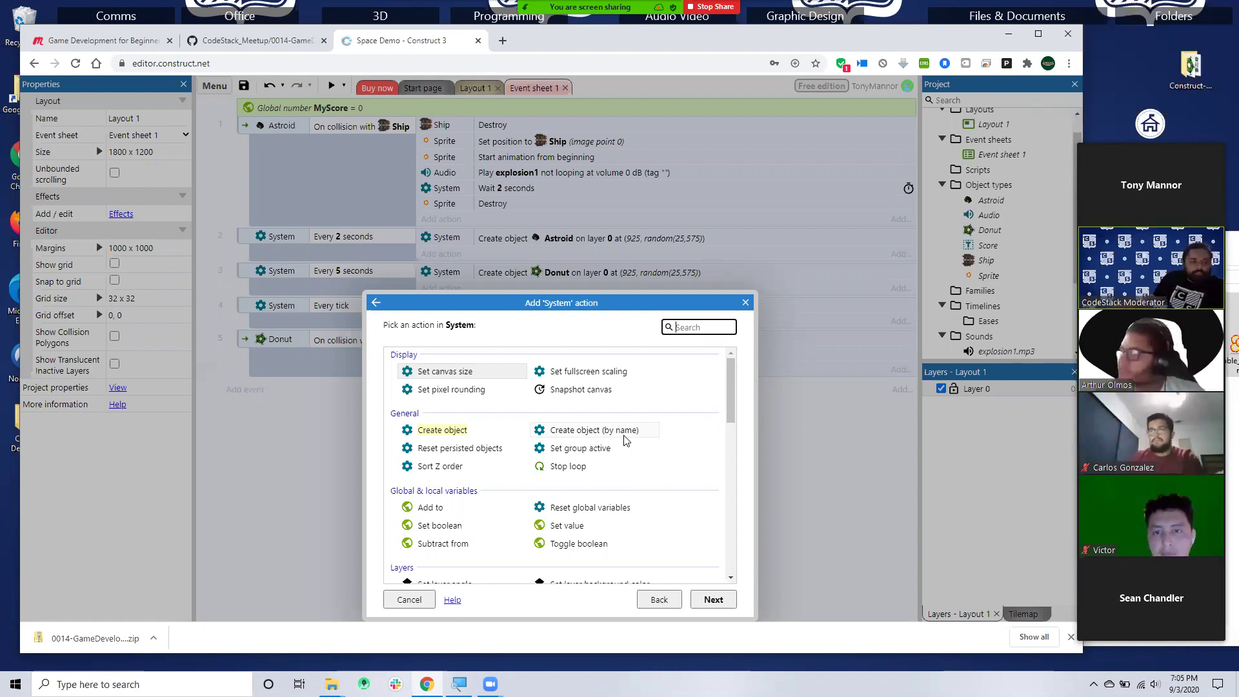
pyautogui.click(654, 600)
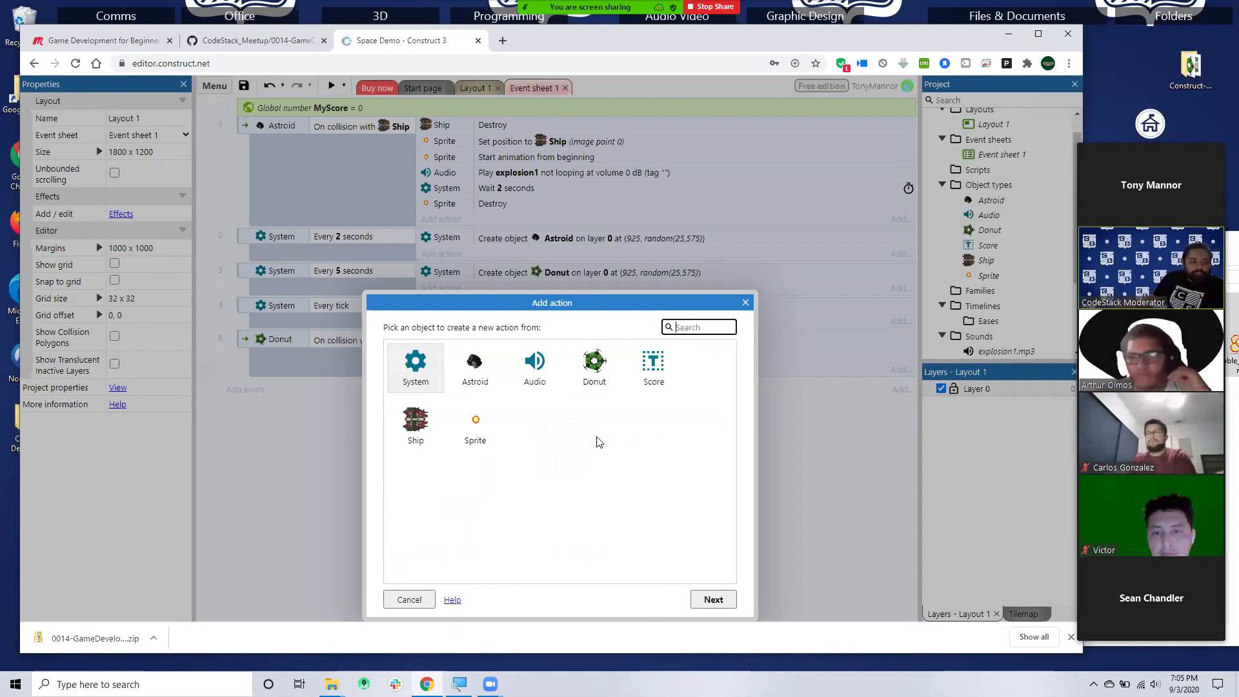
# - Choose Donut as the new action's object and examine its Bullet Set speed option
pyautogui.click(593, 364)
pyautogui.click(710, 598)
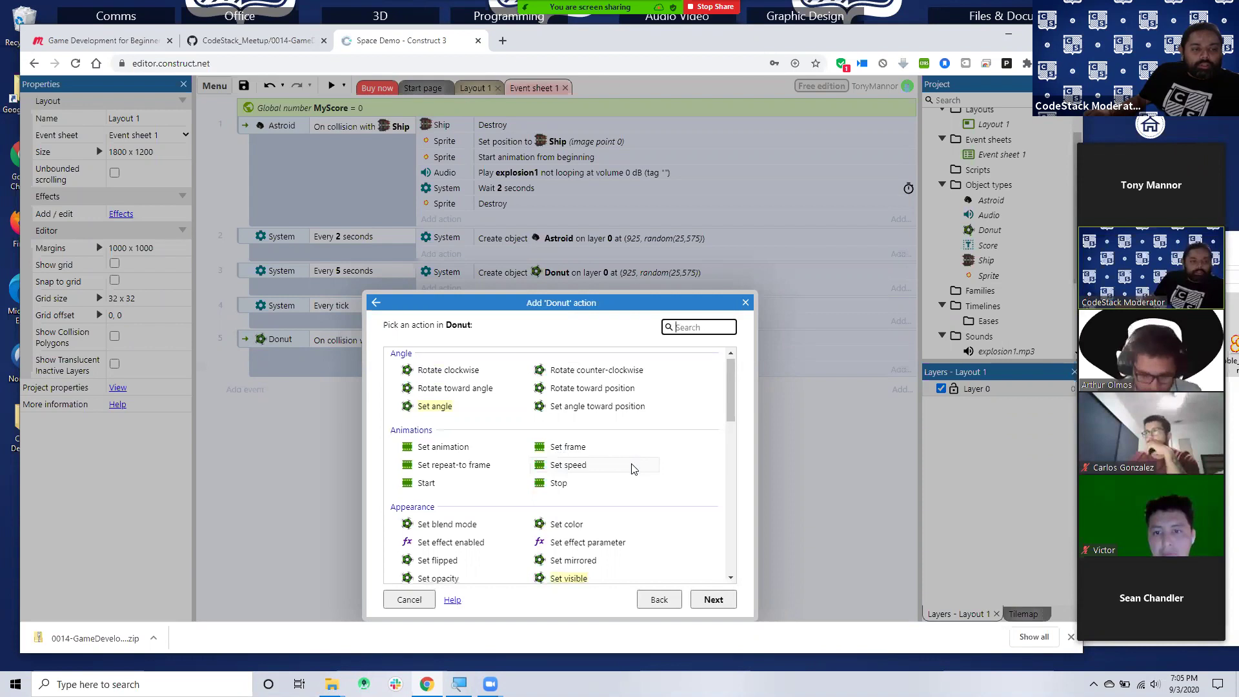
pyautogui.scroll(-5, 633, 469)
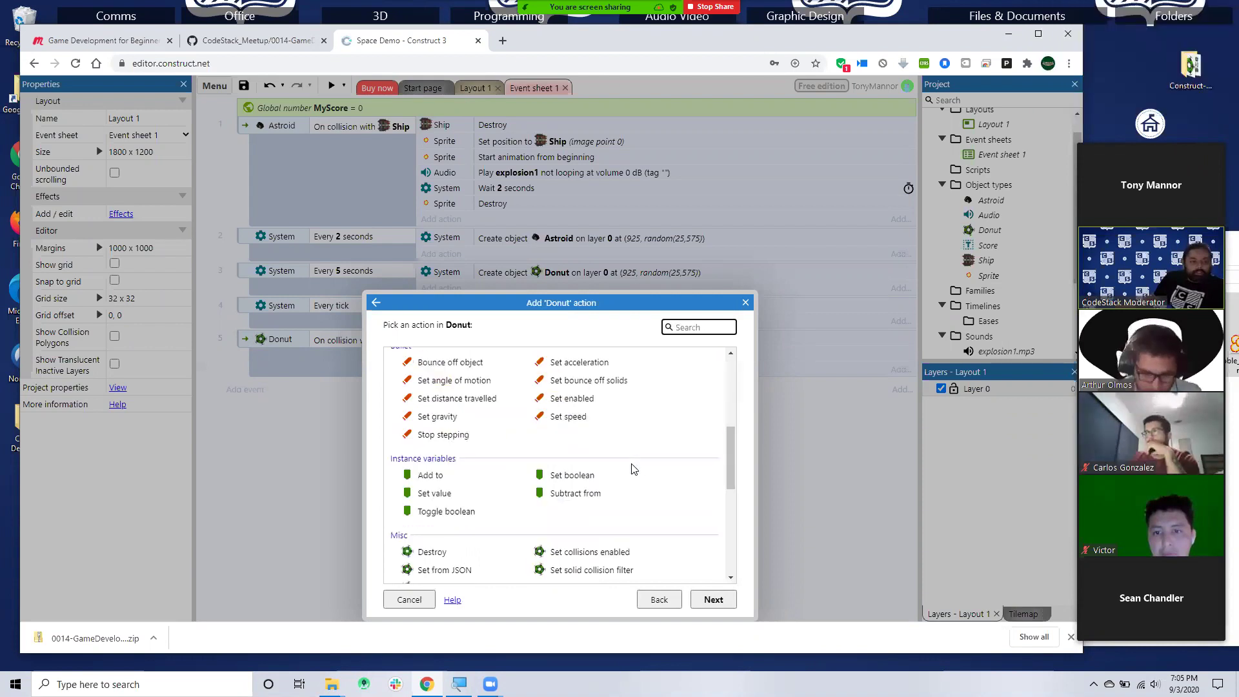
pyautogui.click(578, 416)
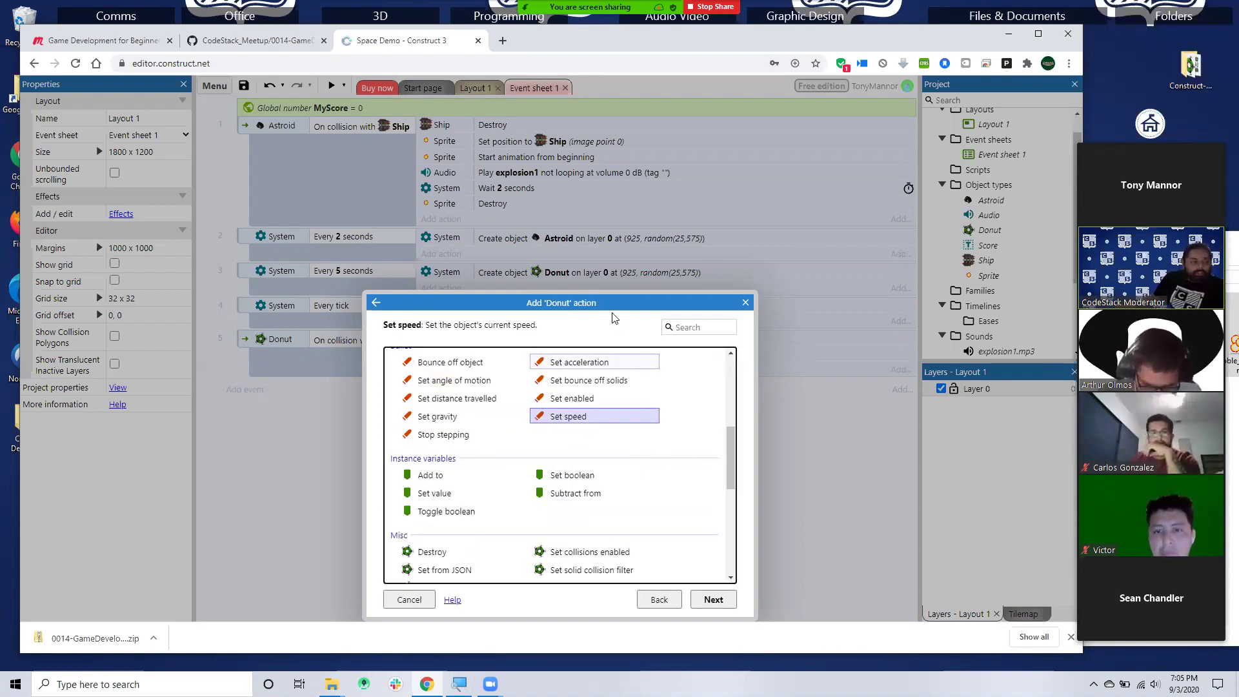
pyautogui.moveTo(604, 298); pyautogui.dragTo(772, 338)
pyautogui.moveTo(648, 198); pyautogui.dragTo(648, 196)
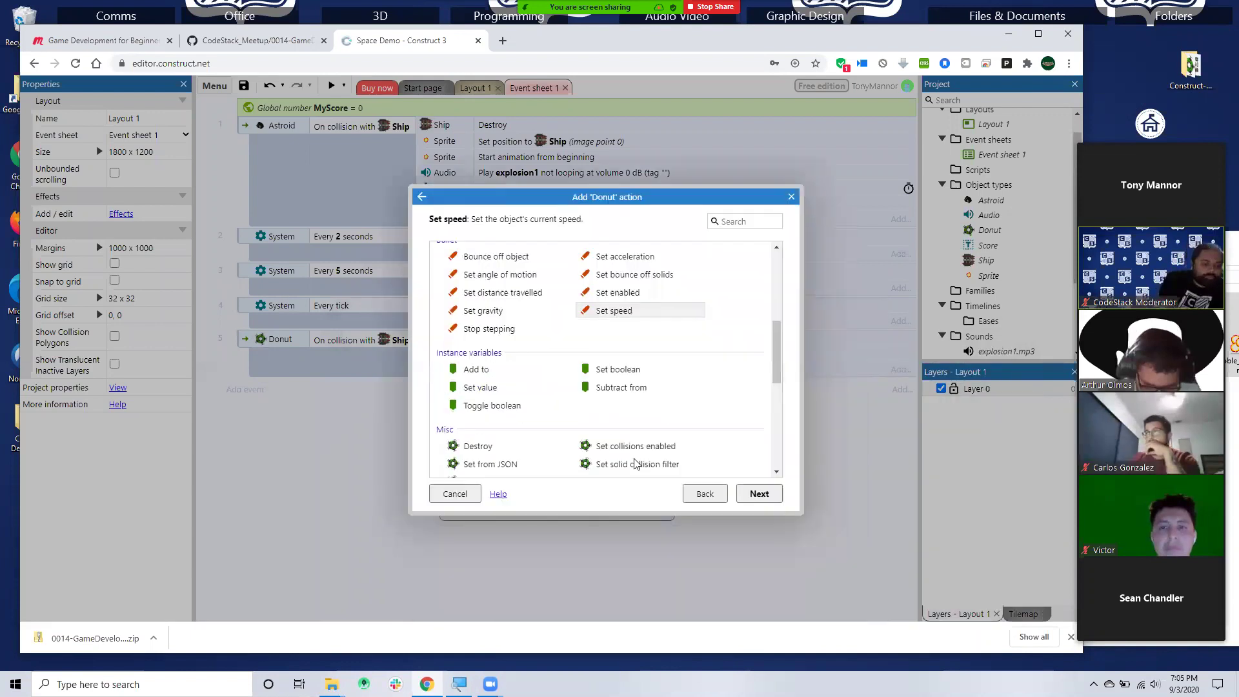
pyautogui.click(705, 498)
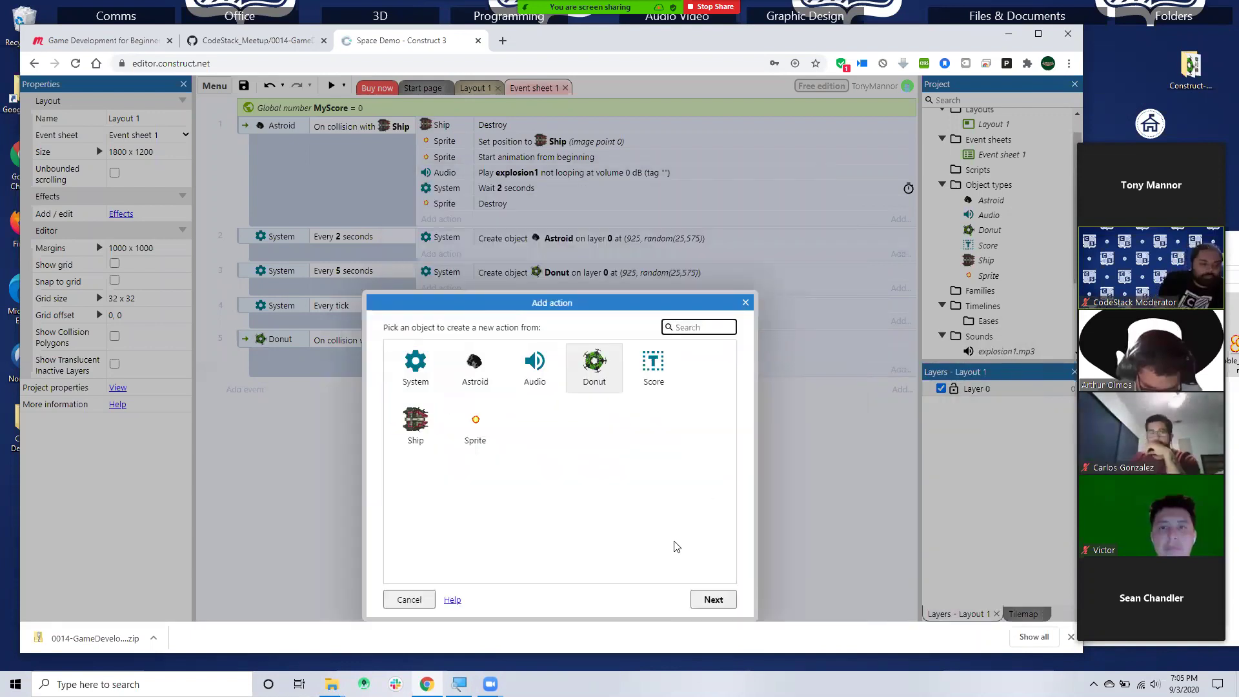
# - Add a Donut Bullet Set speed action with a speed of 50 to the Donut collision event
pyautogui.click(714, 599)
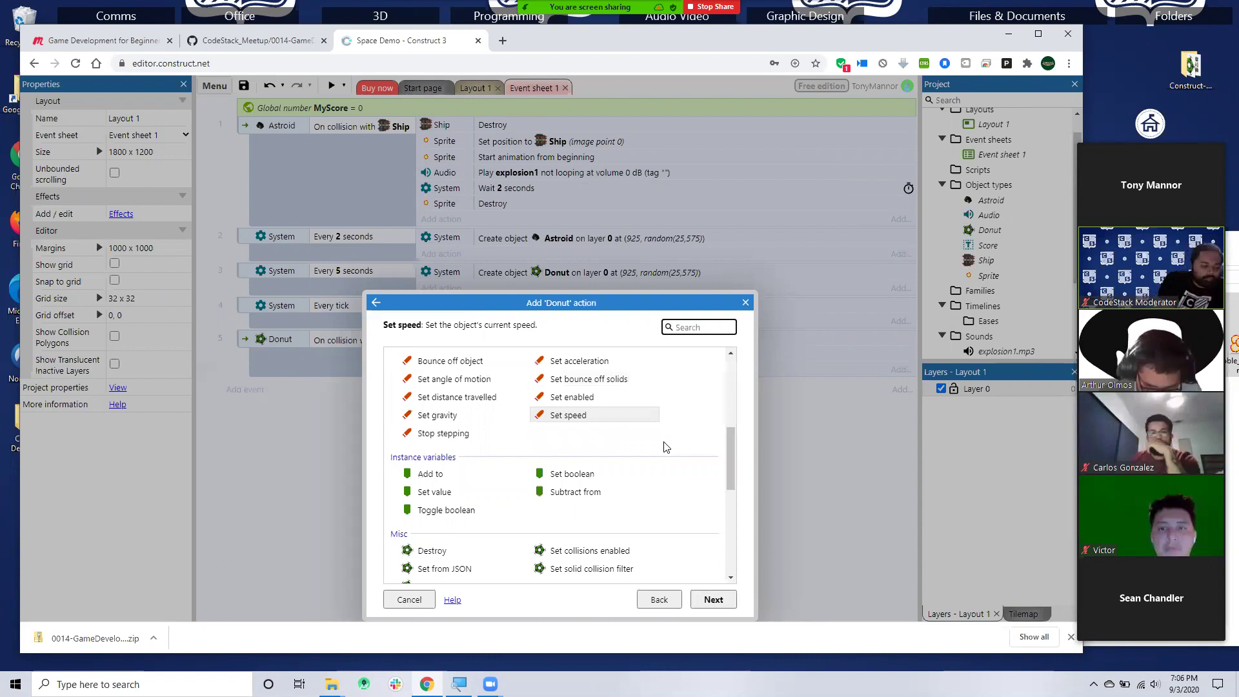
pyautogui.scroll(-2, 666, 445)
pyautogui.scroll(-1, 511, 482)
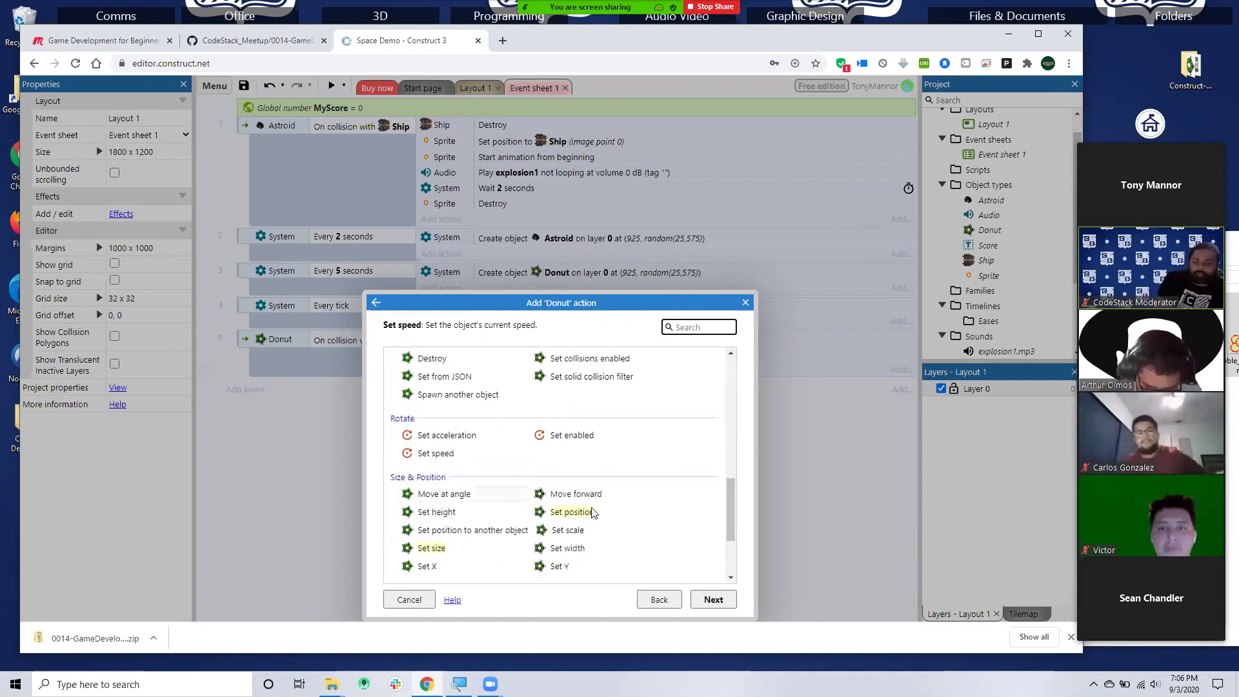
pyautogui.scroll(-1, 596, 513)
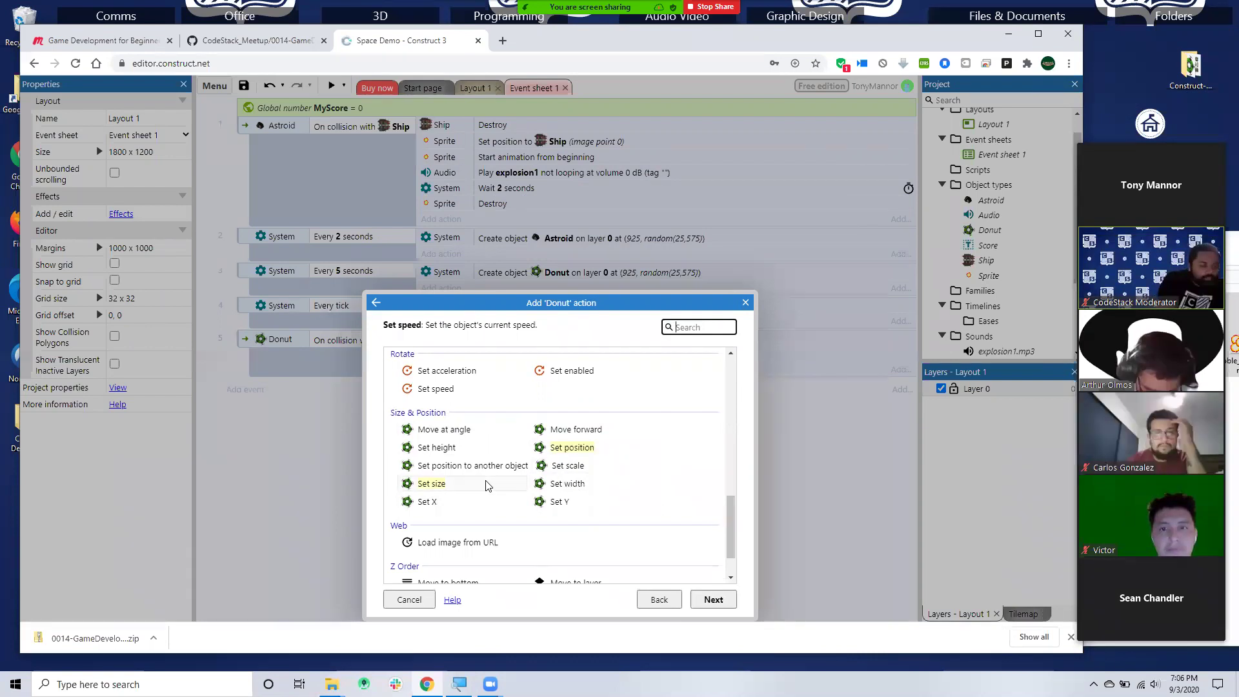
pyautogui.scroll(1, 486, 485)
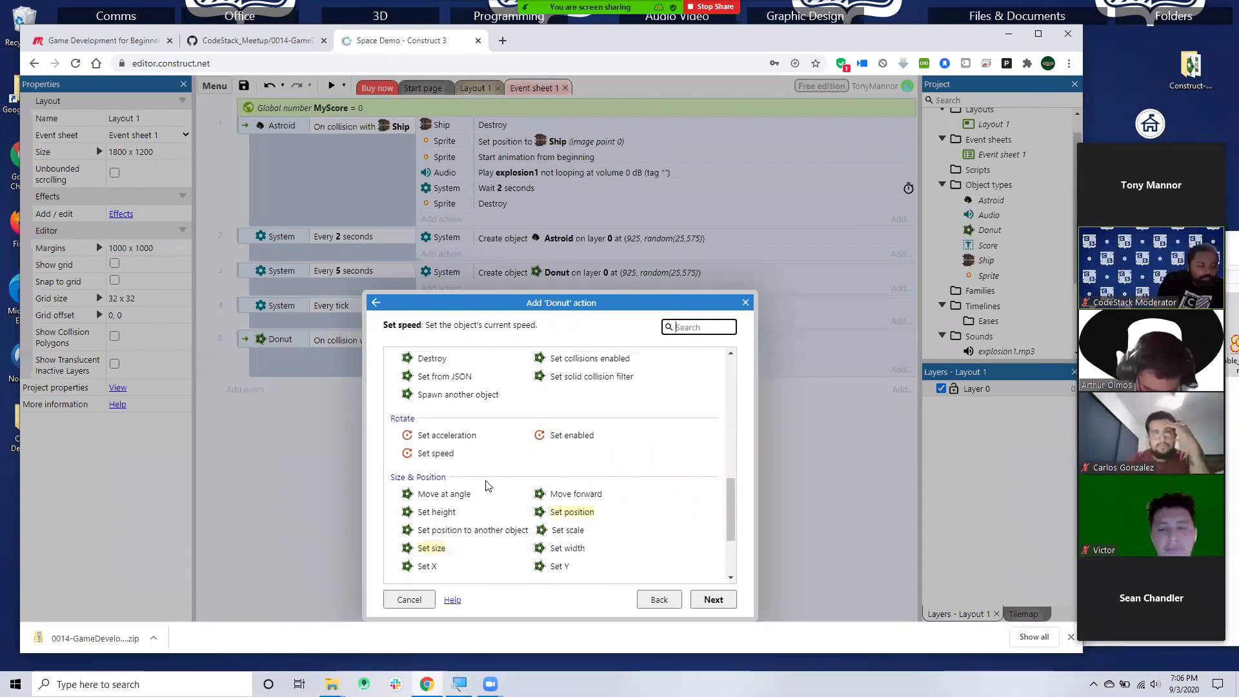
pyautogui.scroll(1, 486, 485)
pyautogui.click(435, 517)
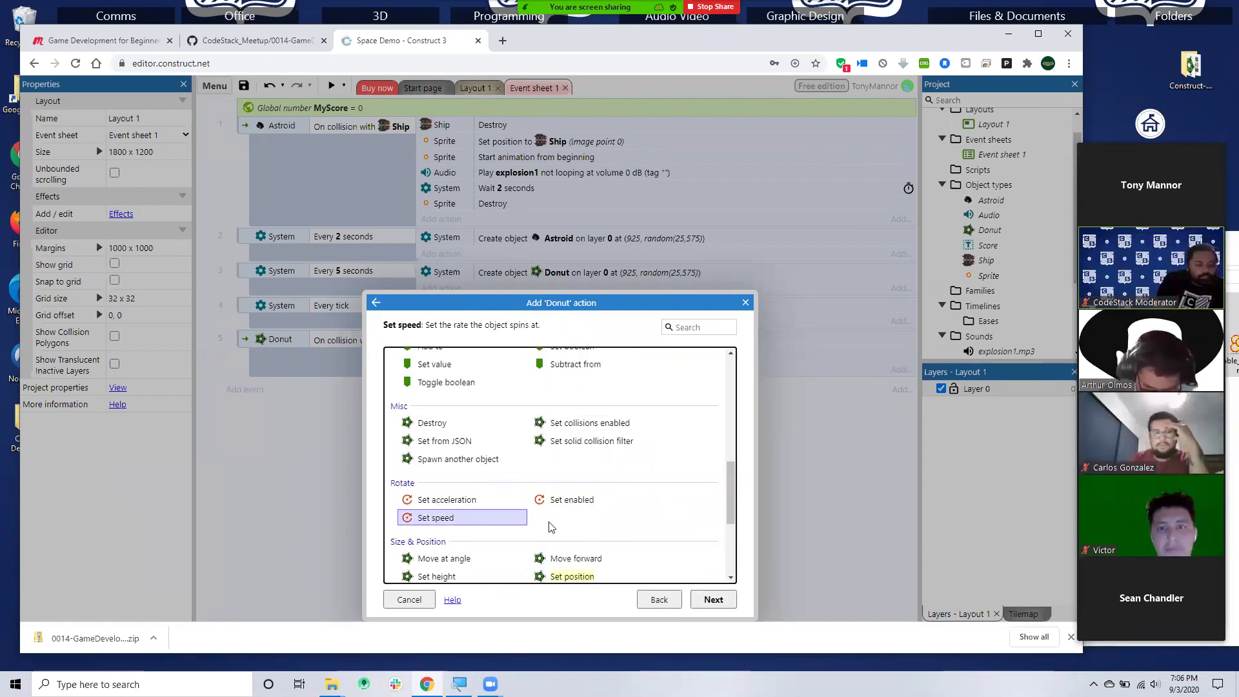
pyautogui.scroll(-3, 551, 527)
pyautogui.scroll(4, 528, 486)
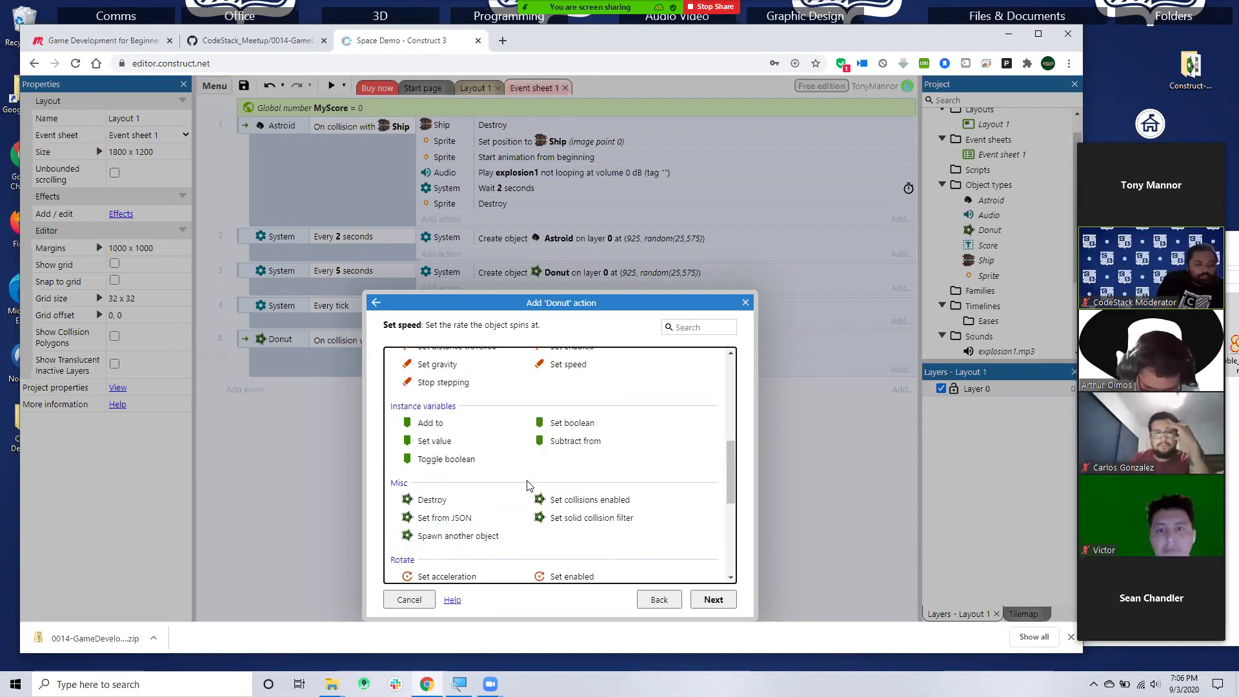
pyautogui.scroll(1, 527, 486)
pyautogui.click(567, 429)
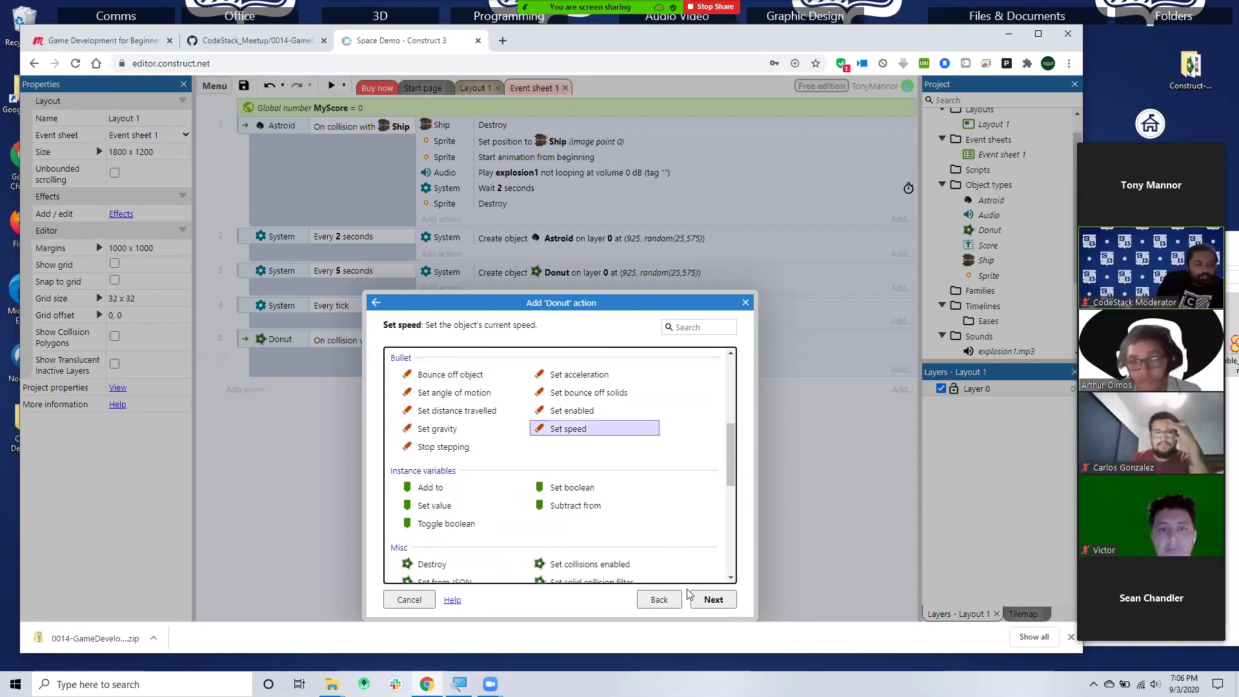
pyautogui.click(713, 599)
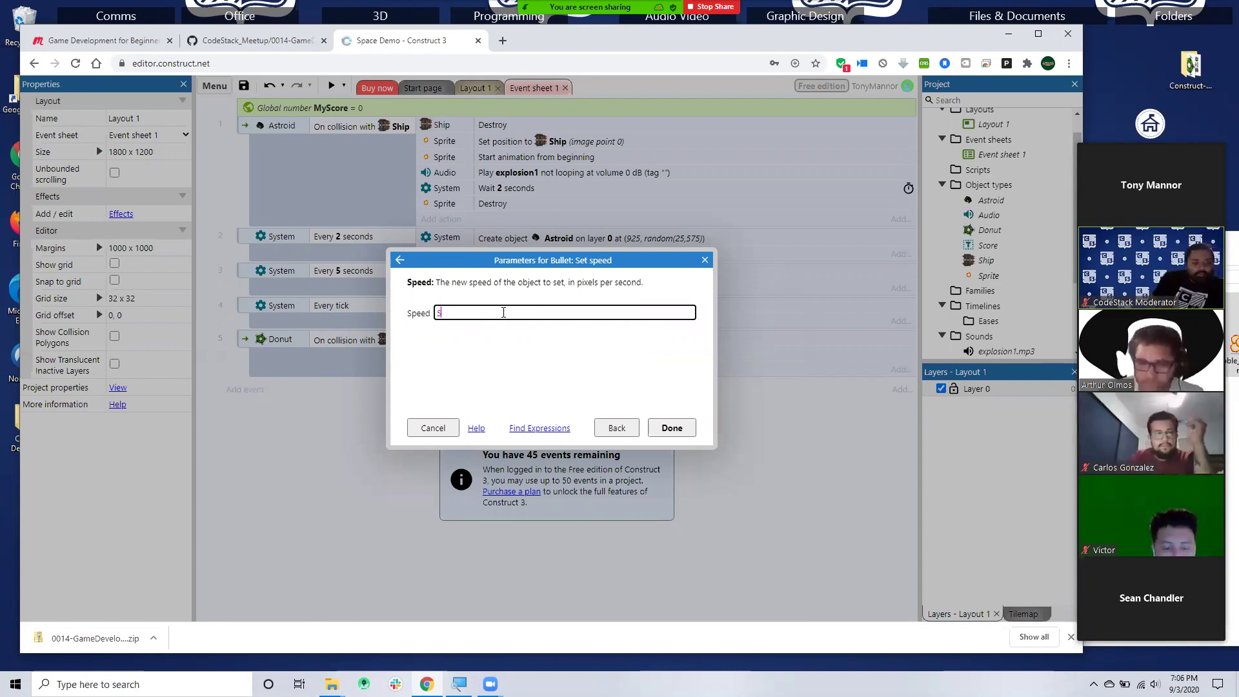
pyautogui.click(672, 428)
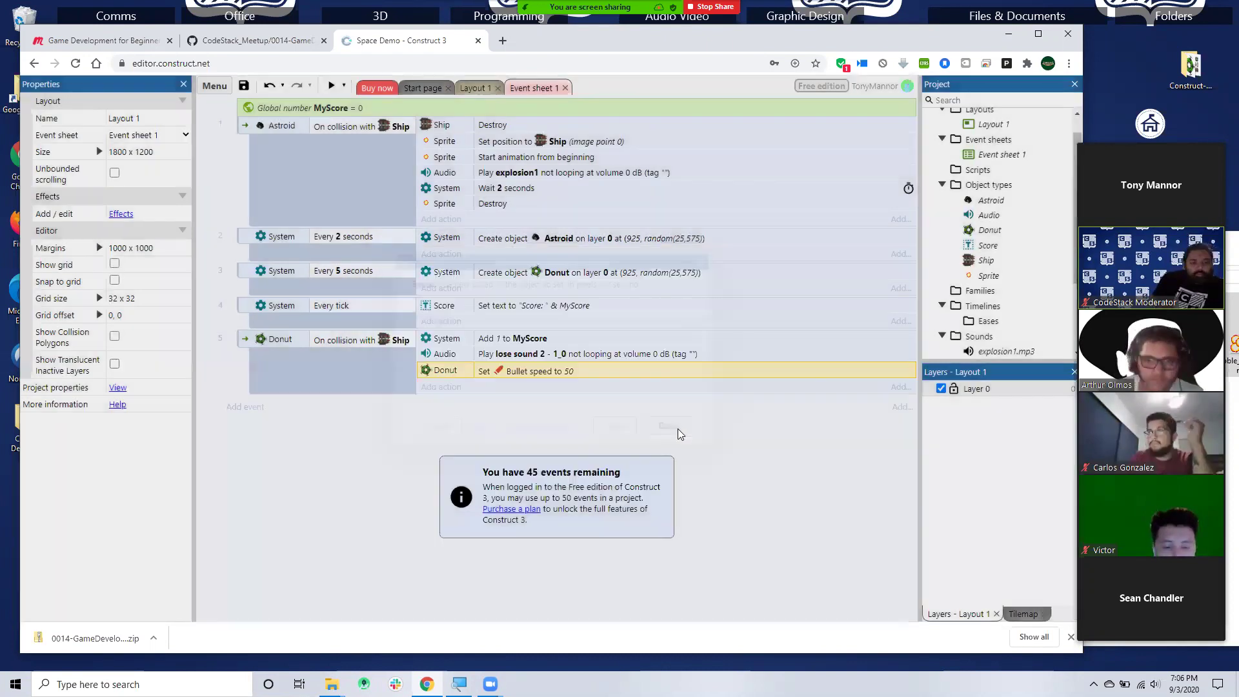
# - Preview the game, steer the ship up and down into a donut to test its new Bullet speed, and close the preview
pyautogui.click(331, 85)
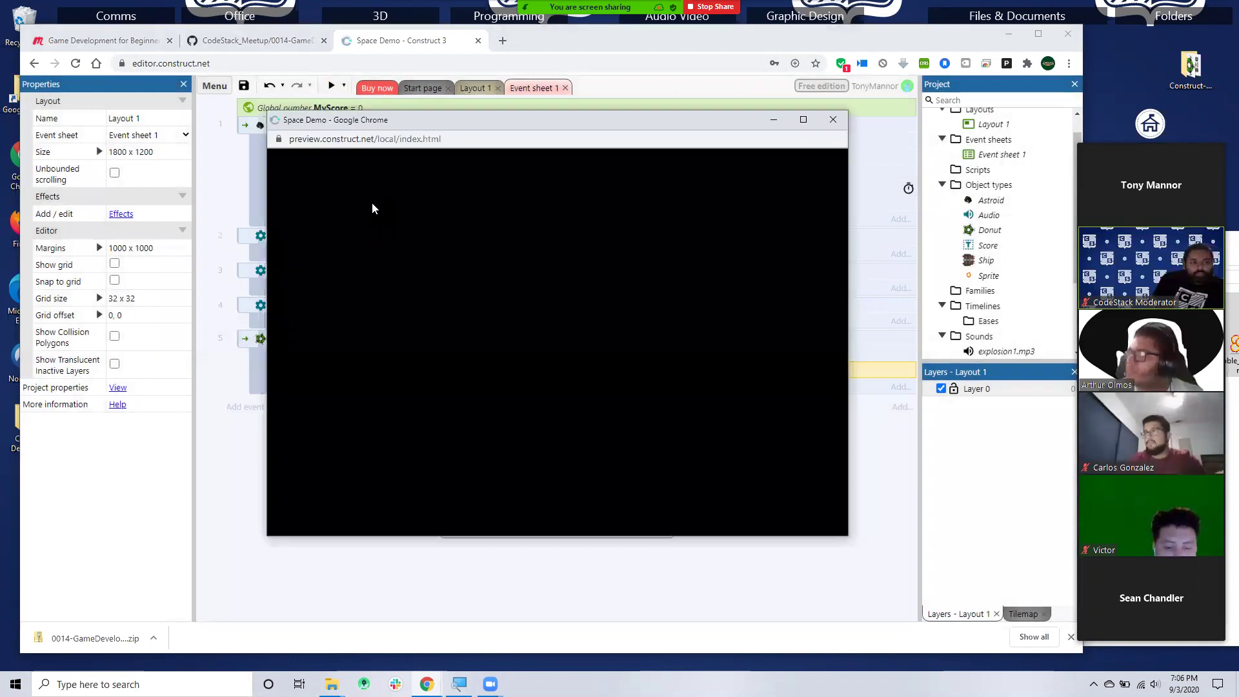
pyautogui.press('Down')
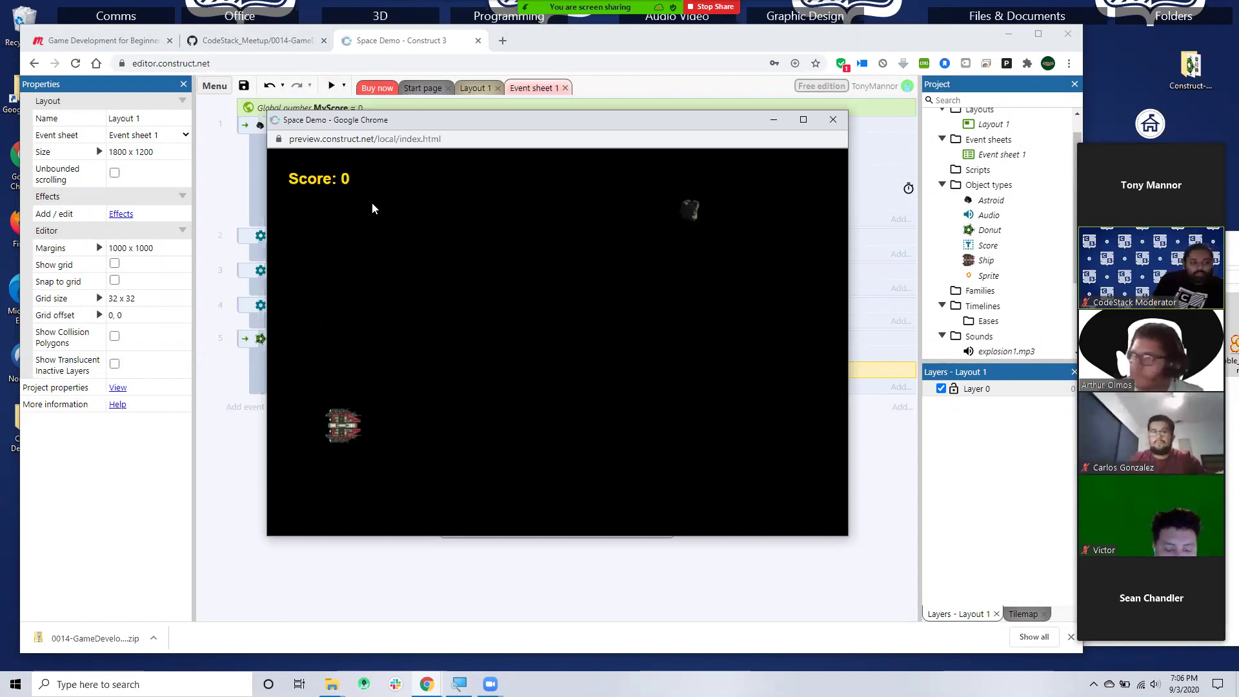
pyautogui.press('Up')
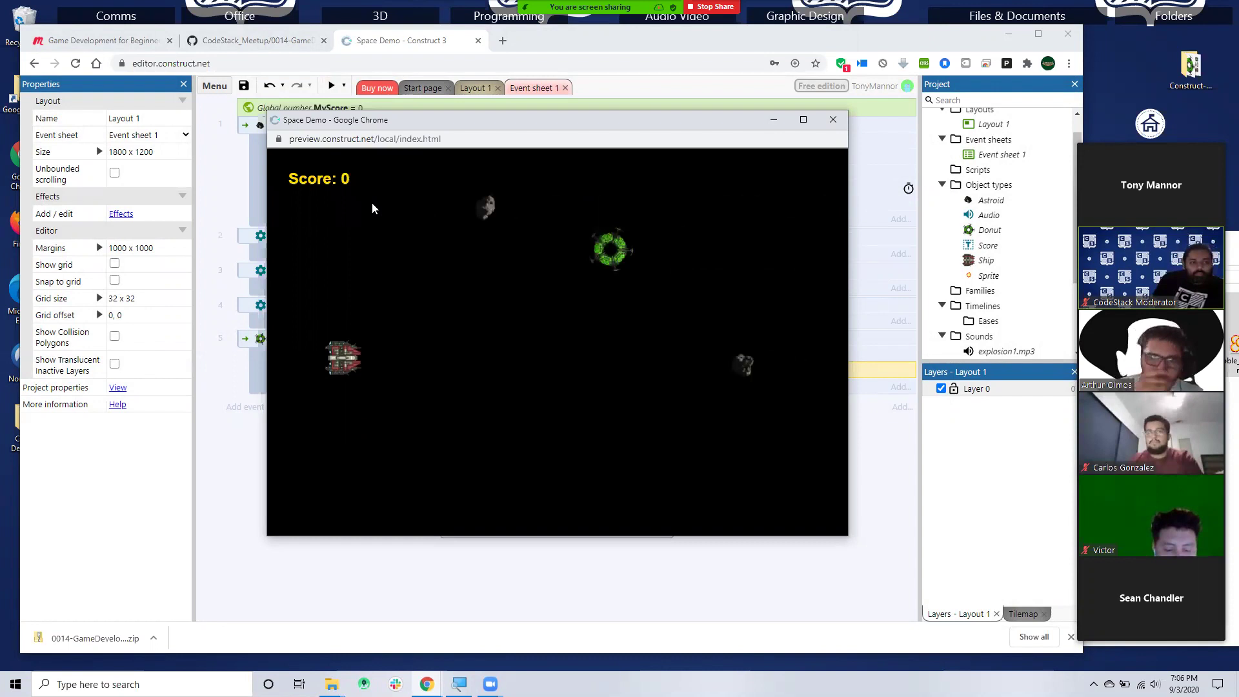
pyautogui.press('Up')
pyautogui.press('Up')
pyautogui.press('Down')
pyautogui.press('Down')
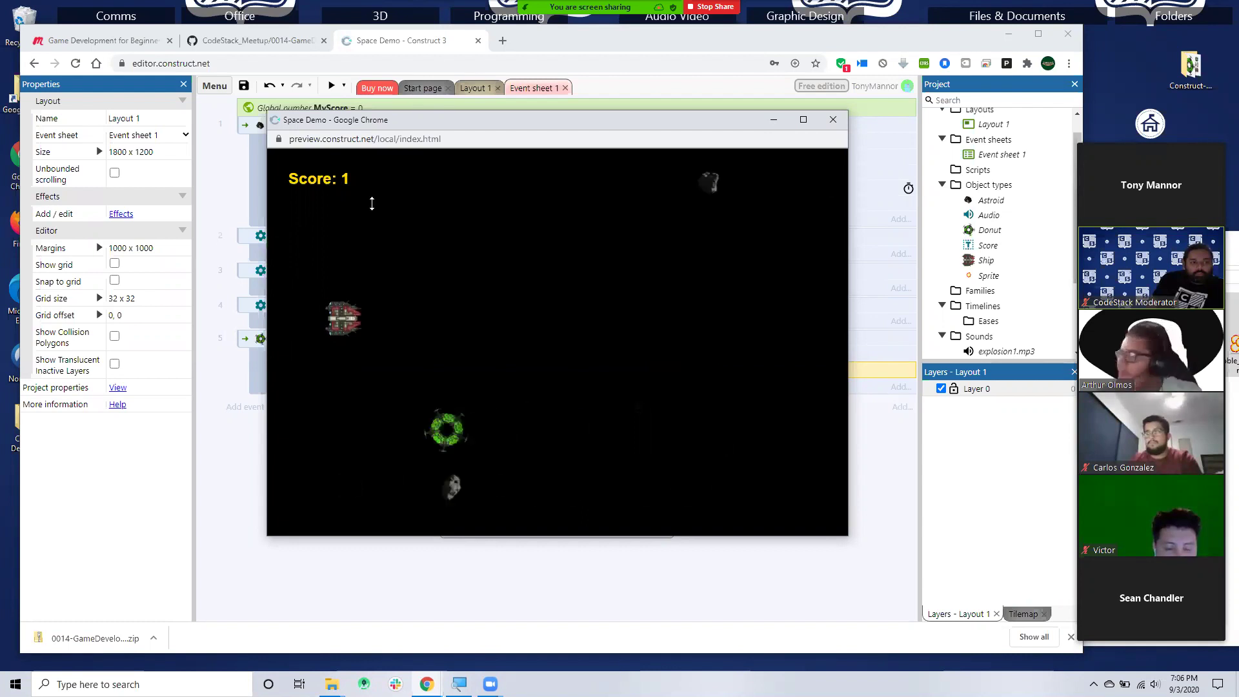
pyautogui.click(833, 120)
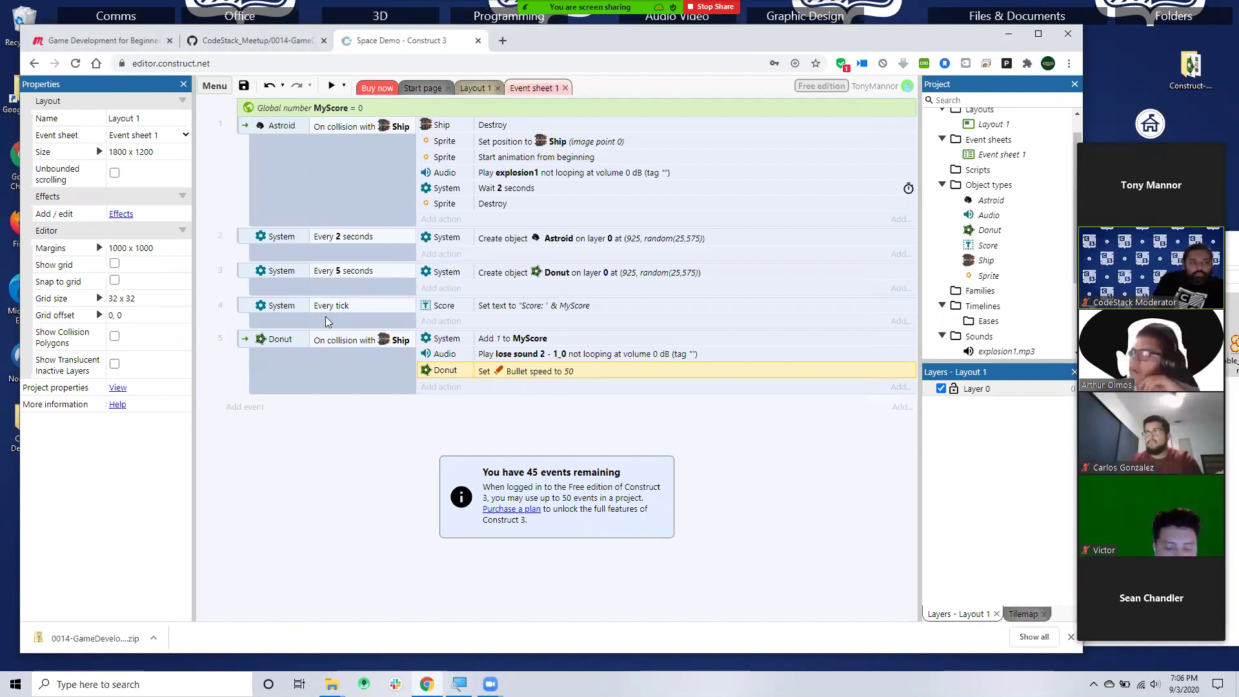
# - Add a Donut Set Z elevation action with a value of -1 to the Donut collision event
pyautogui.click(444, 387)
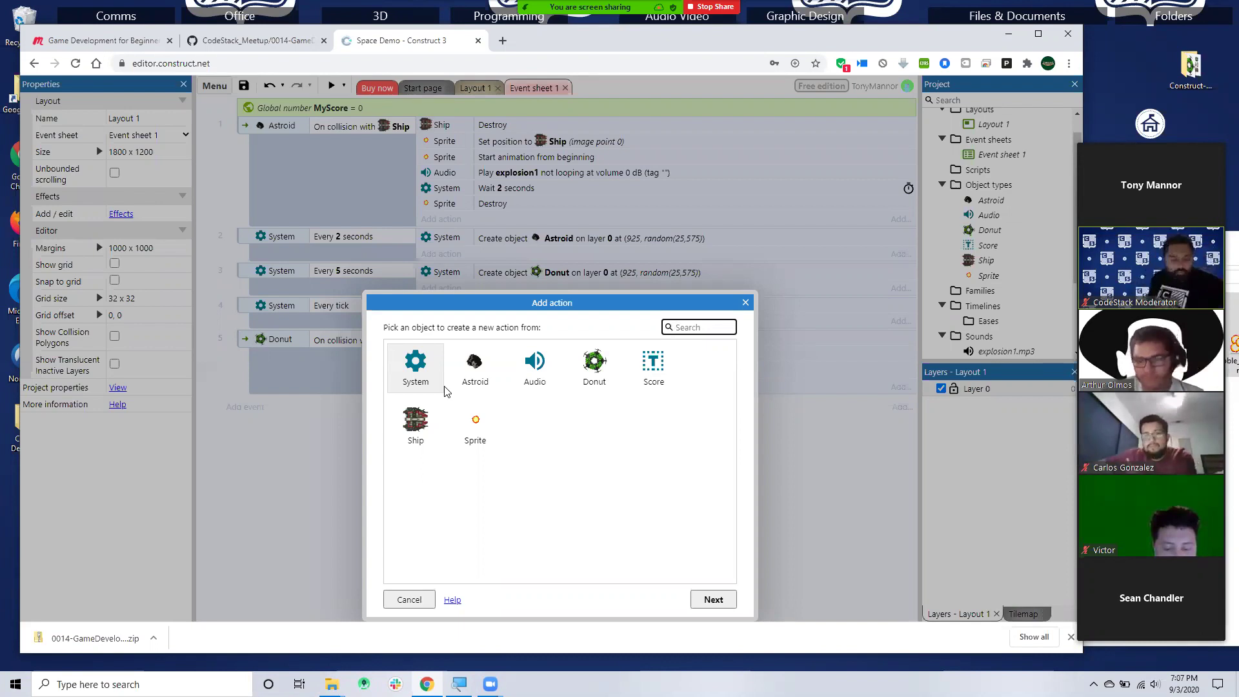
pyautogui.click(595, 371)
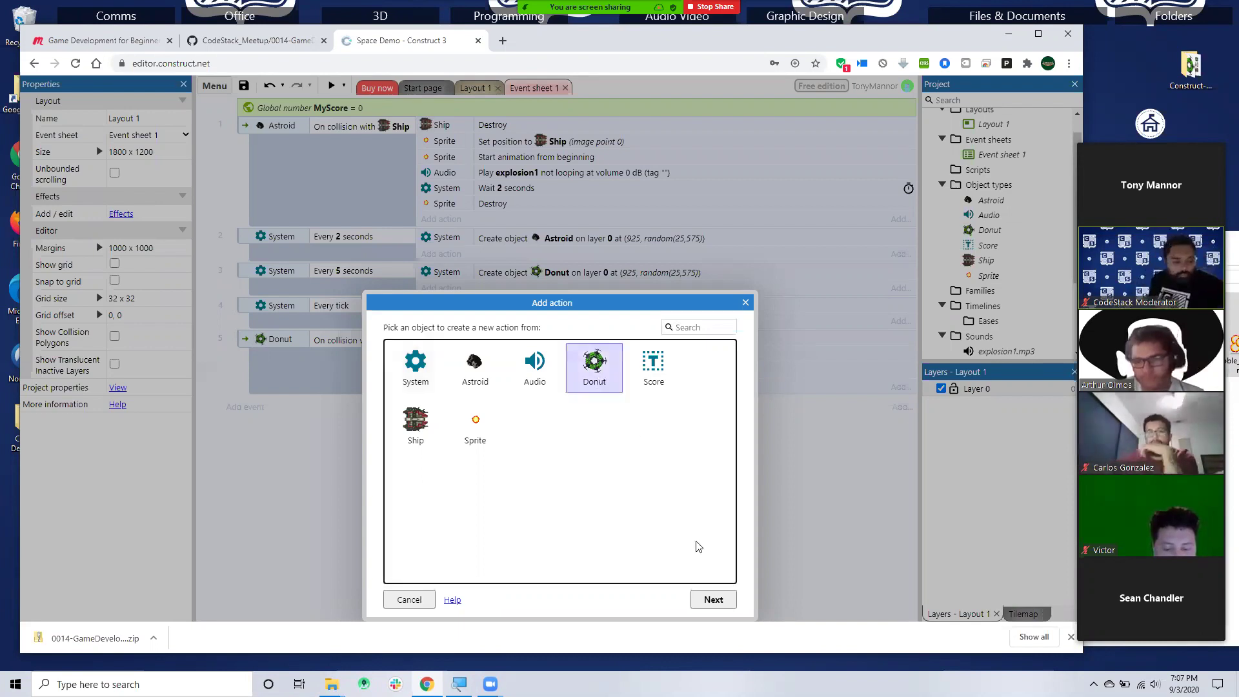
pyautogui.click(713, 599)
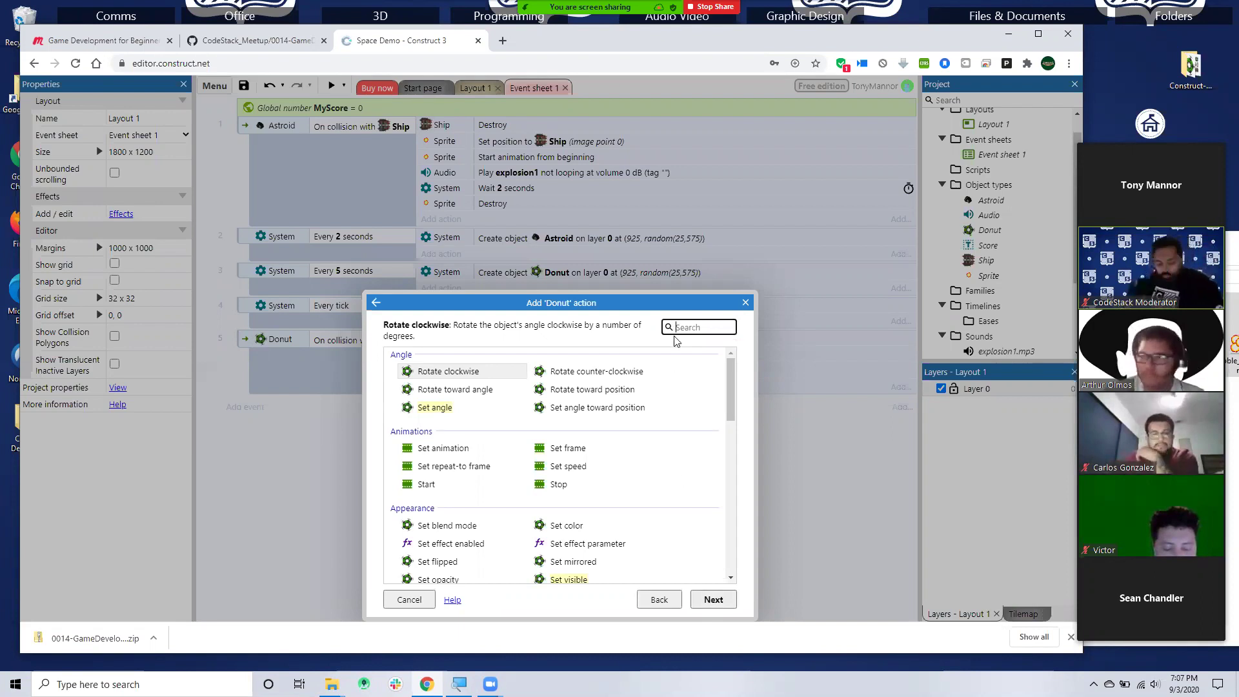
pyautogui.write('z')
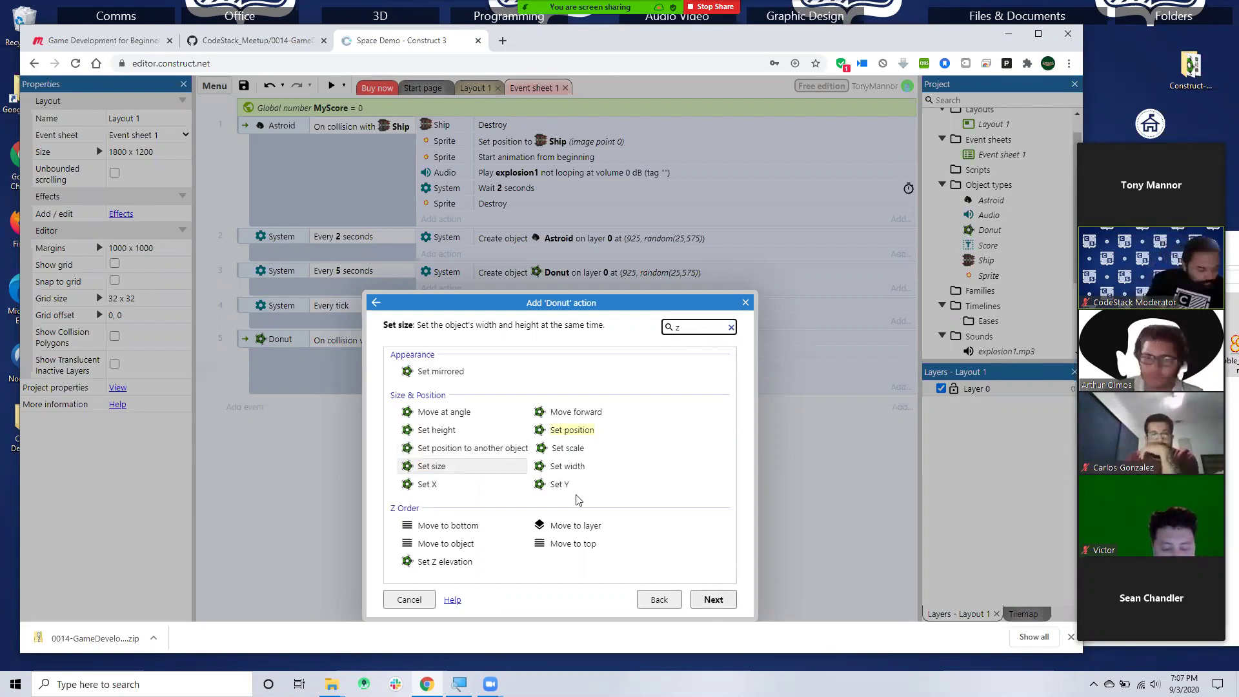
pyautogui.click(438, 564)
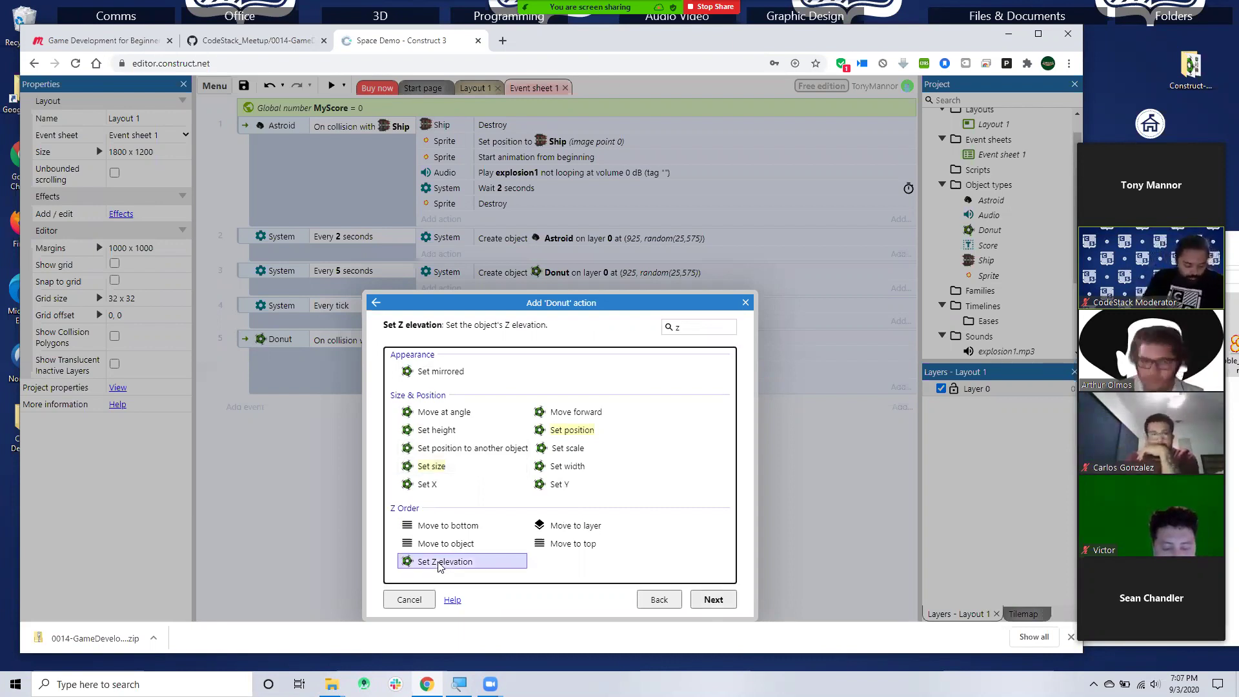
pyautogui.click(726, 600)
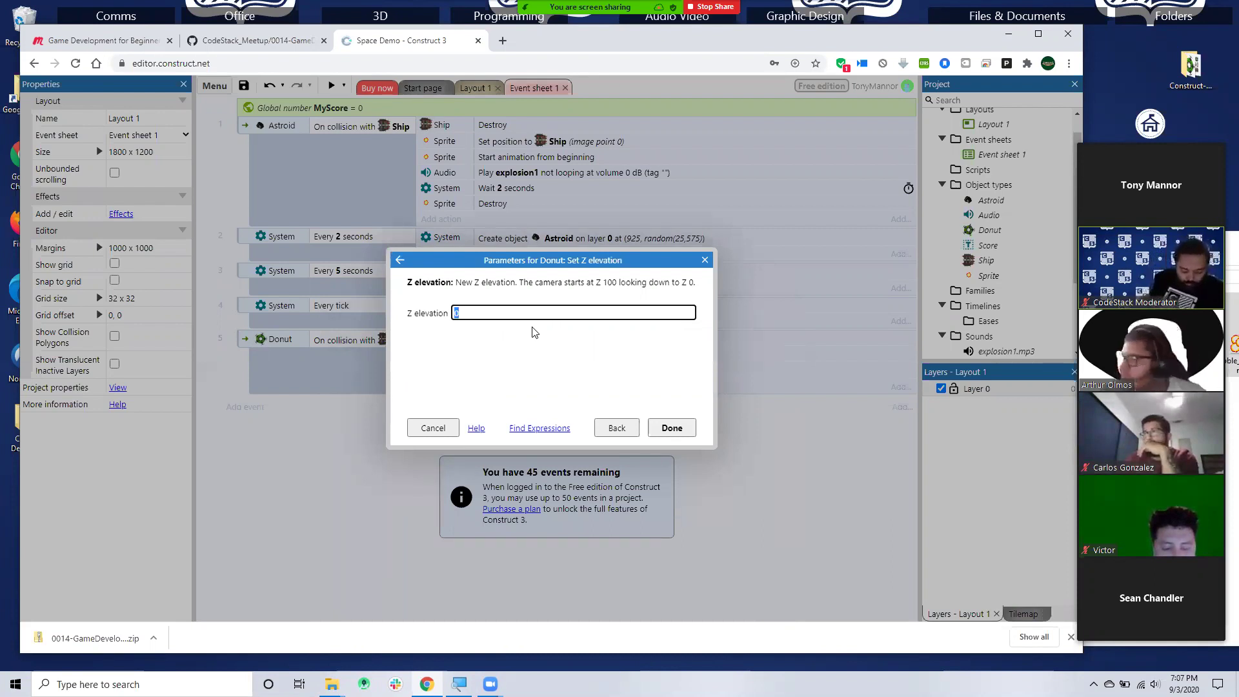
pyautogui.write('-1')
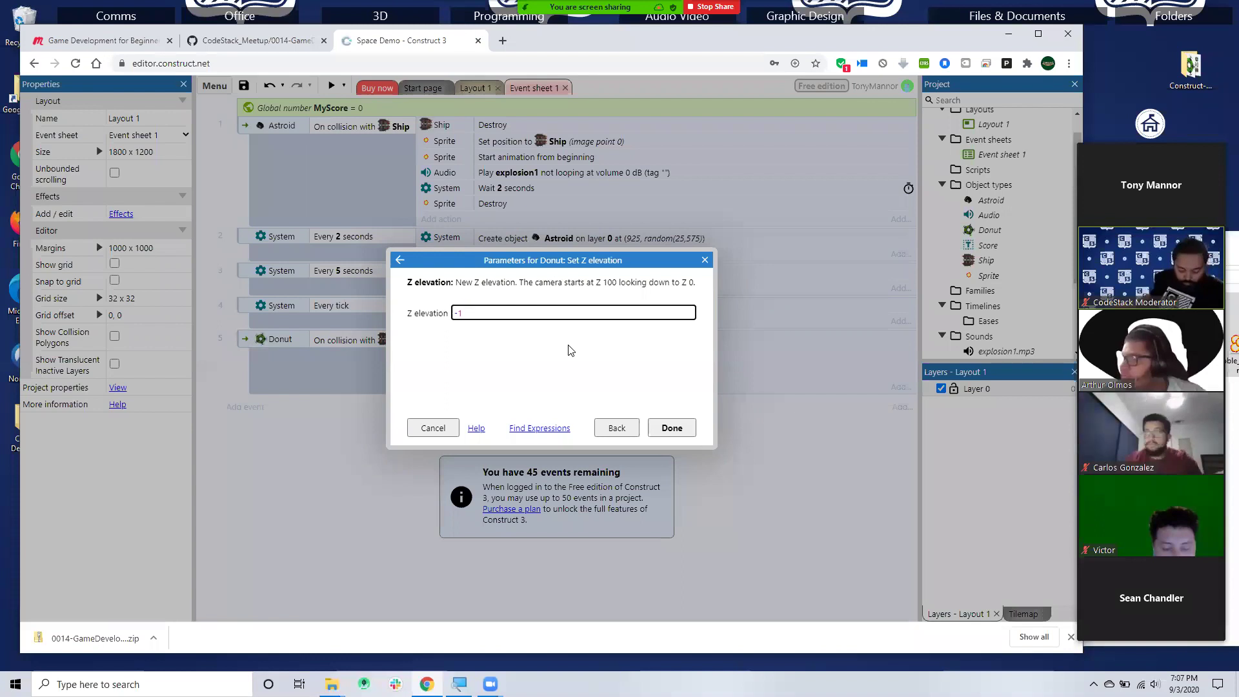
pyautogui.click(670, 427)
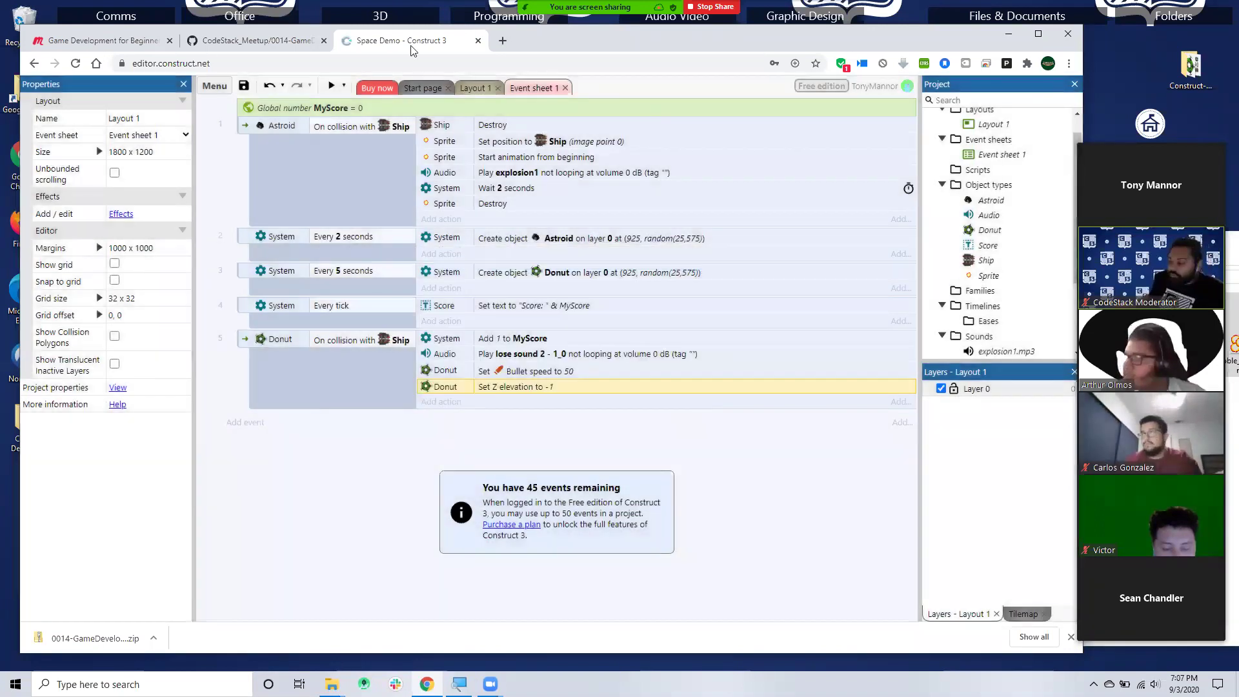
# - Preview the game, steer the ship up and down to test the donut's Z elevation, and close the preview
pyautogui.click(331, 86)
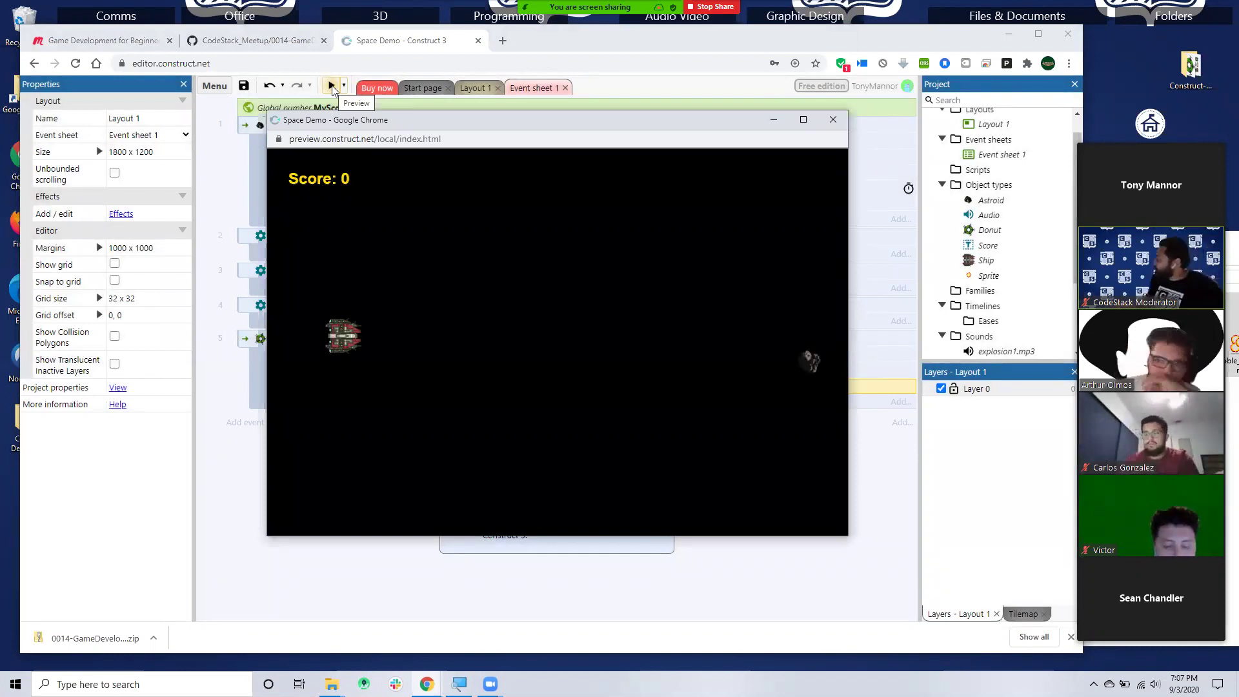
pyautogui.press('Up')
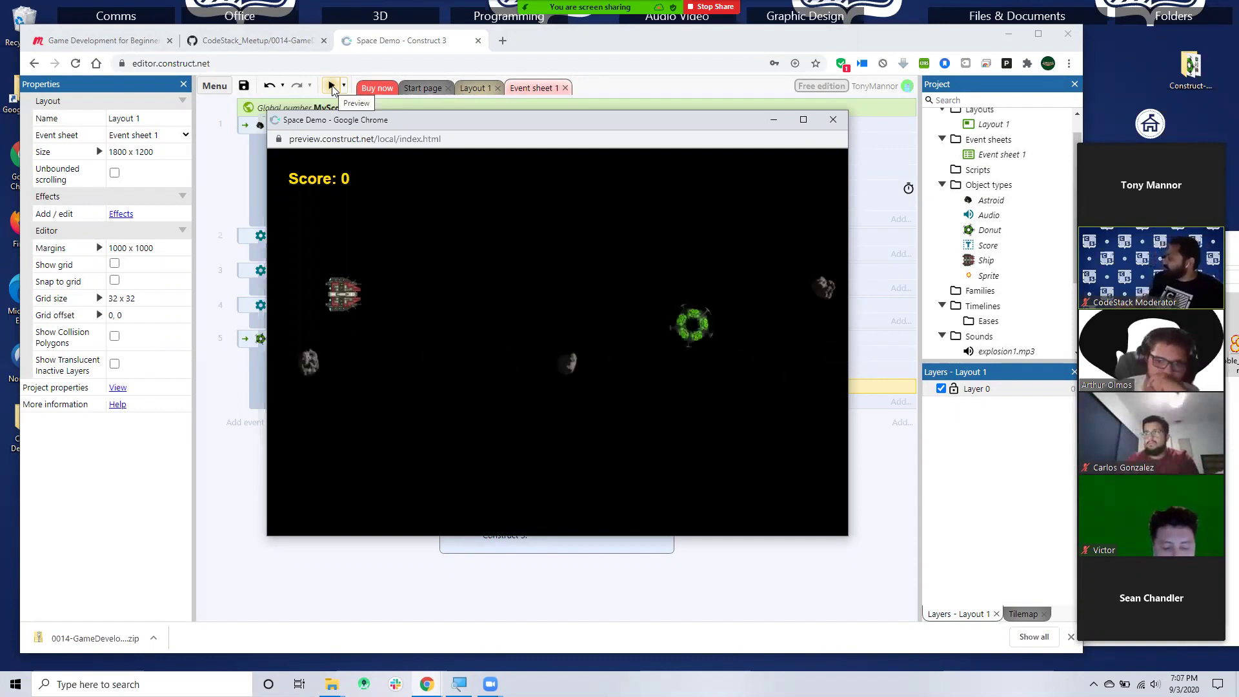
pyautogui.press('Down')
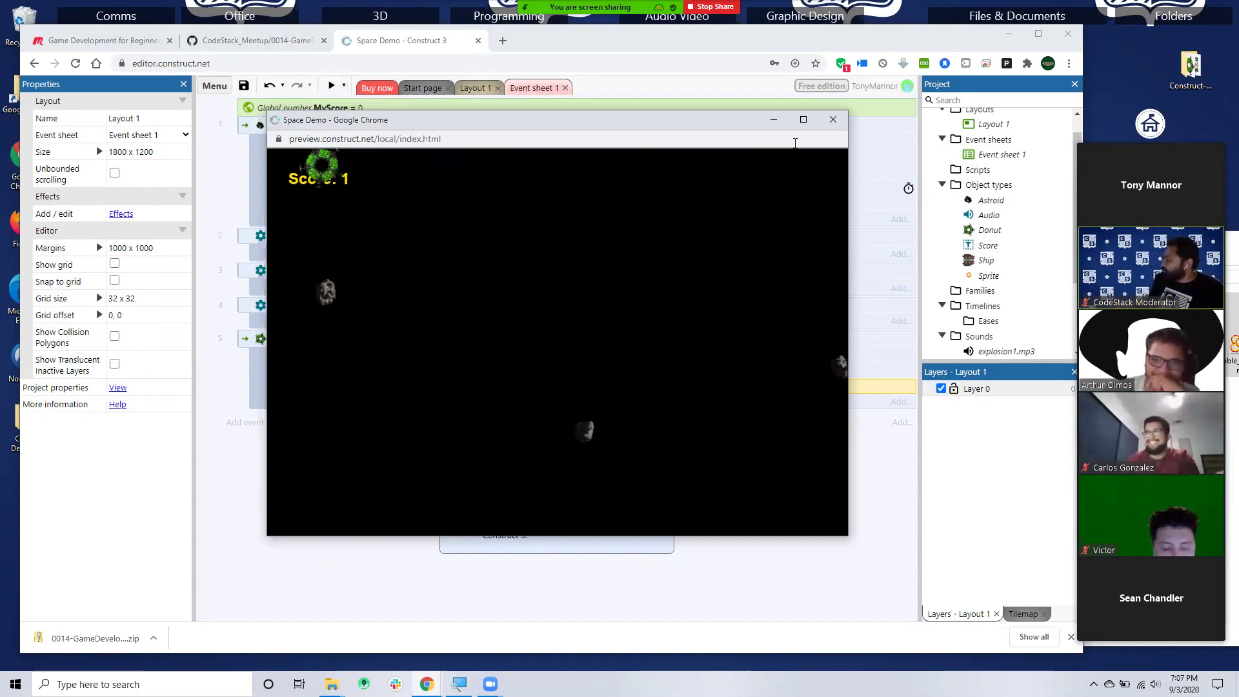
pyautogui.click(833, 120)
# - Preview the game again, steer the ship down into a donut to check how they overlap, and close the preview
pyautogui.click(331, 86)
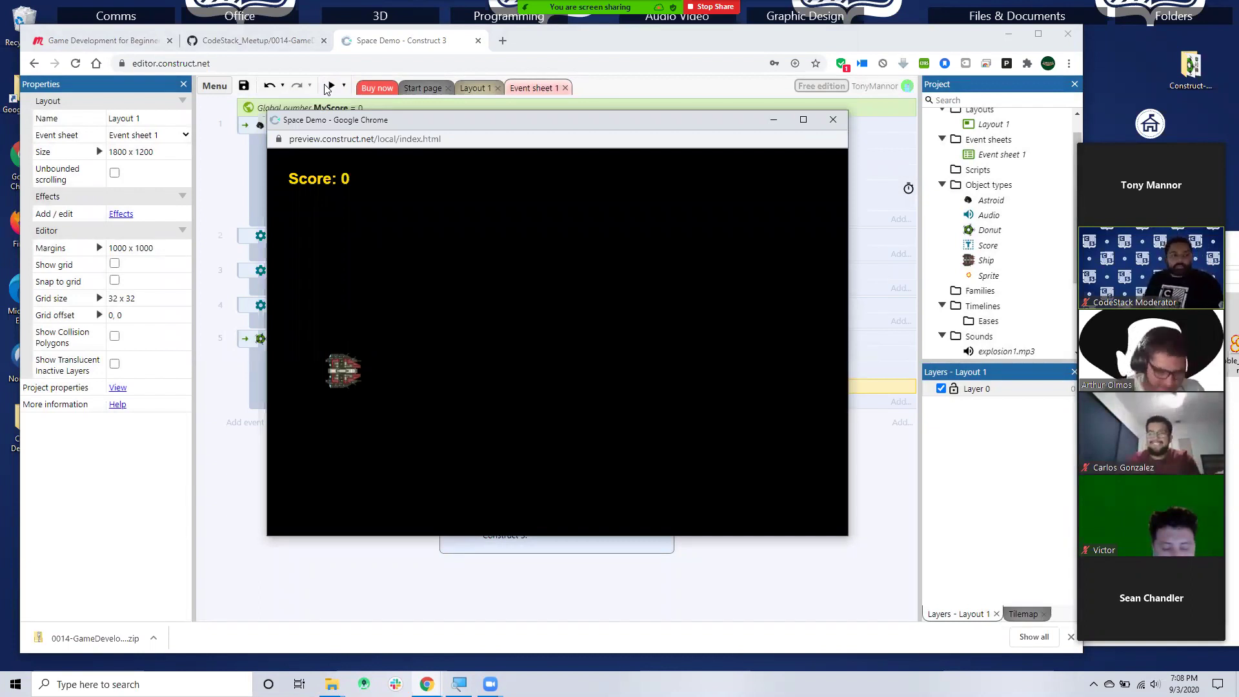
pyautogui.press('Down')
pyautogui.press('Up')
pyautogui.press('Up')
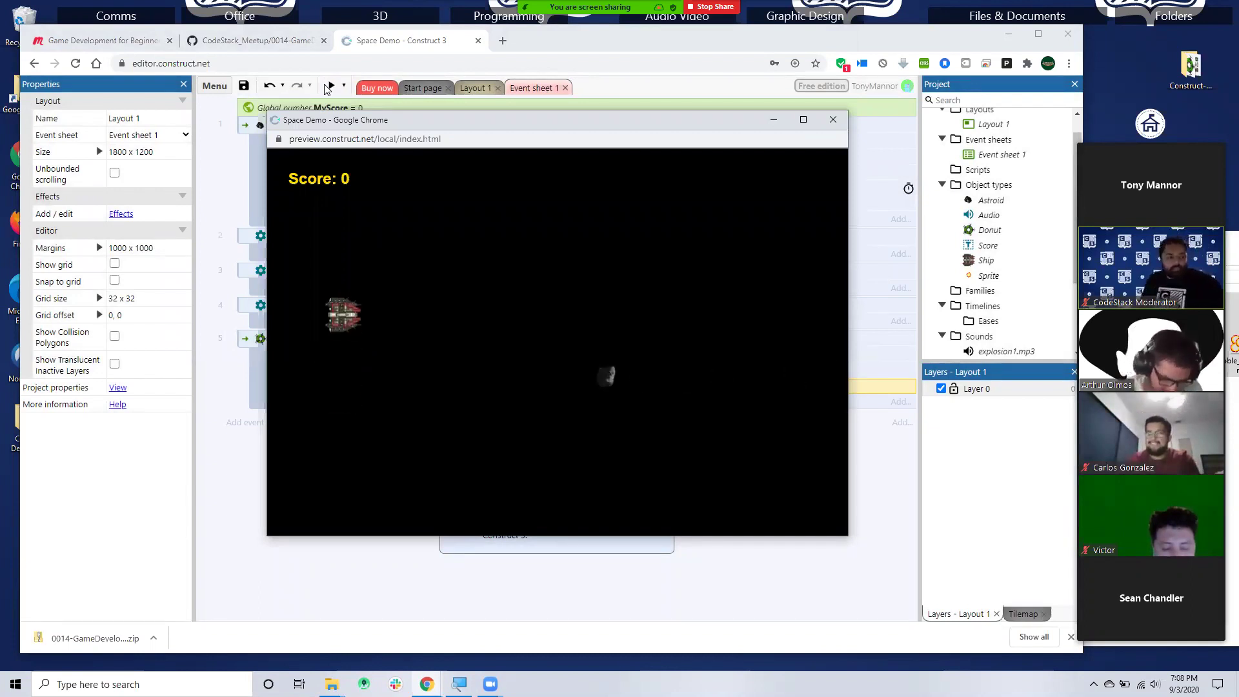
pyautogui.press('Up')
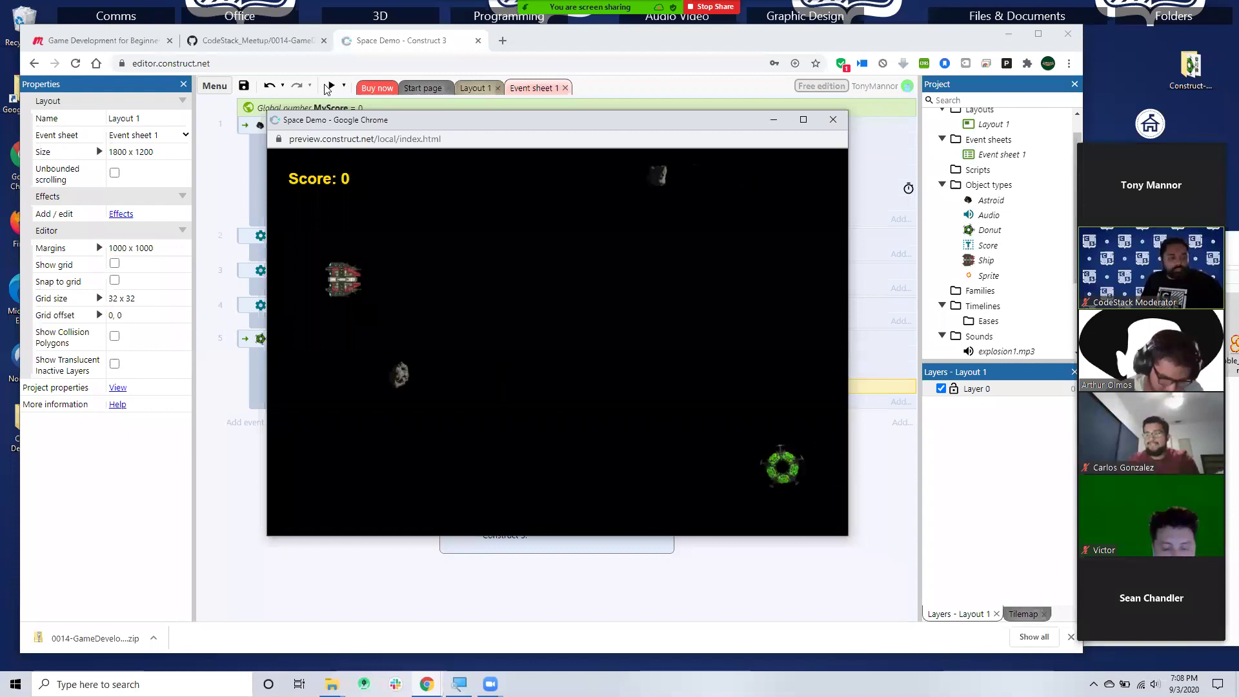
pyautogui.press('Down')
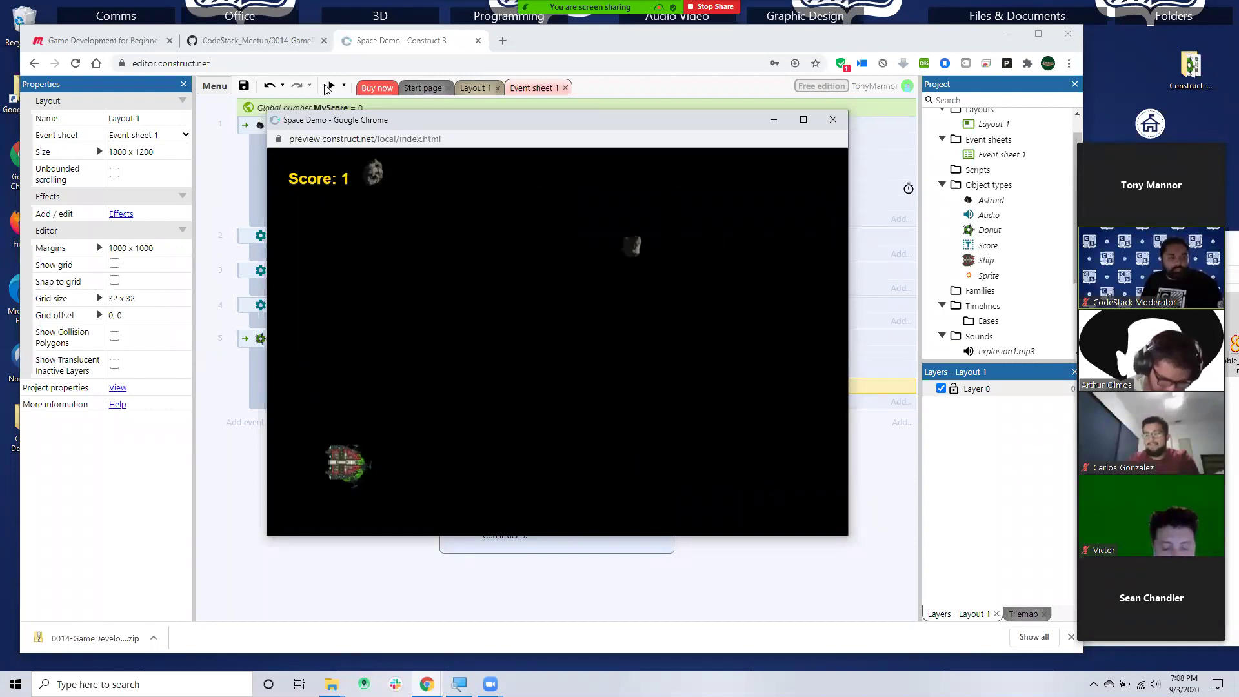
pyautogui.click(833, 120)
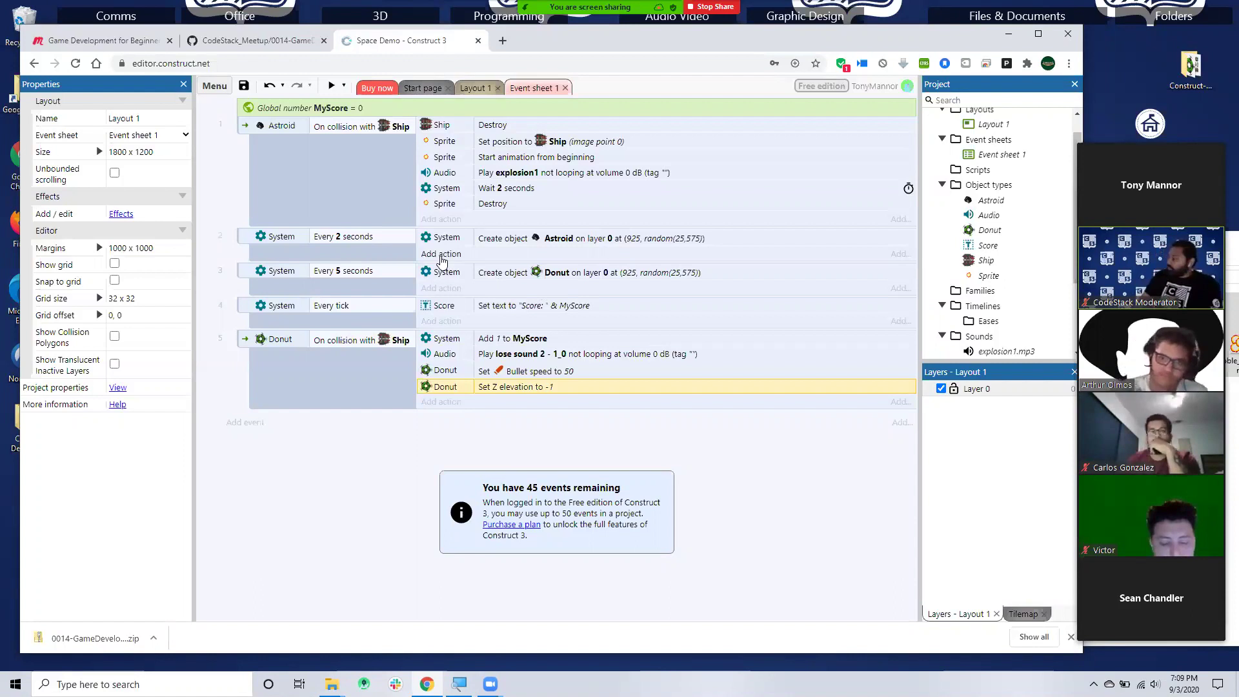
# - Add a global number variable named SpawnSpeed with an initial value of 1.2
pyautogui.rightClick(304, 453)
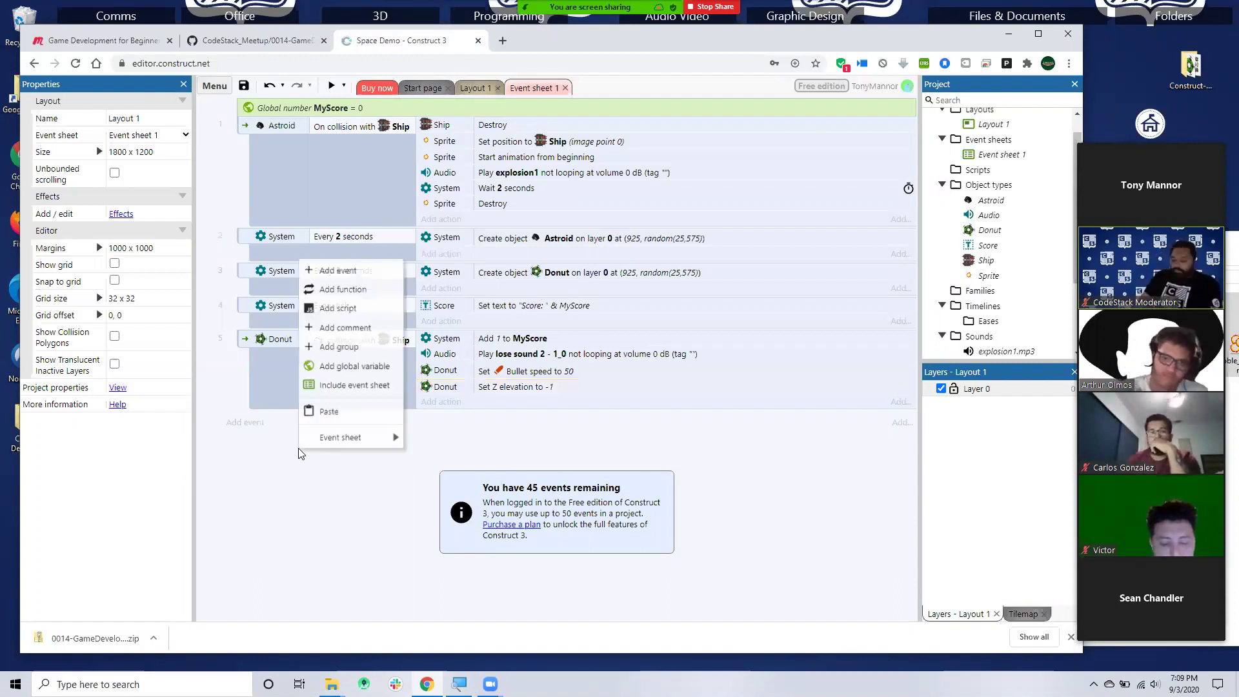
pyautogui.click(331, 365)
pyautogui.write('Spawn')
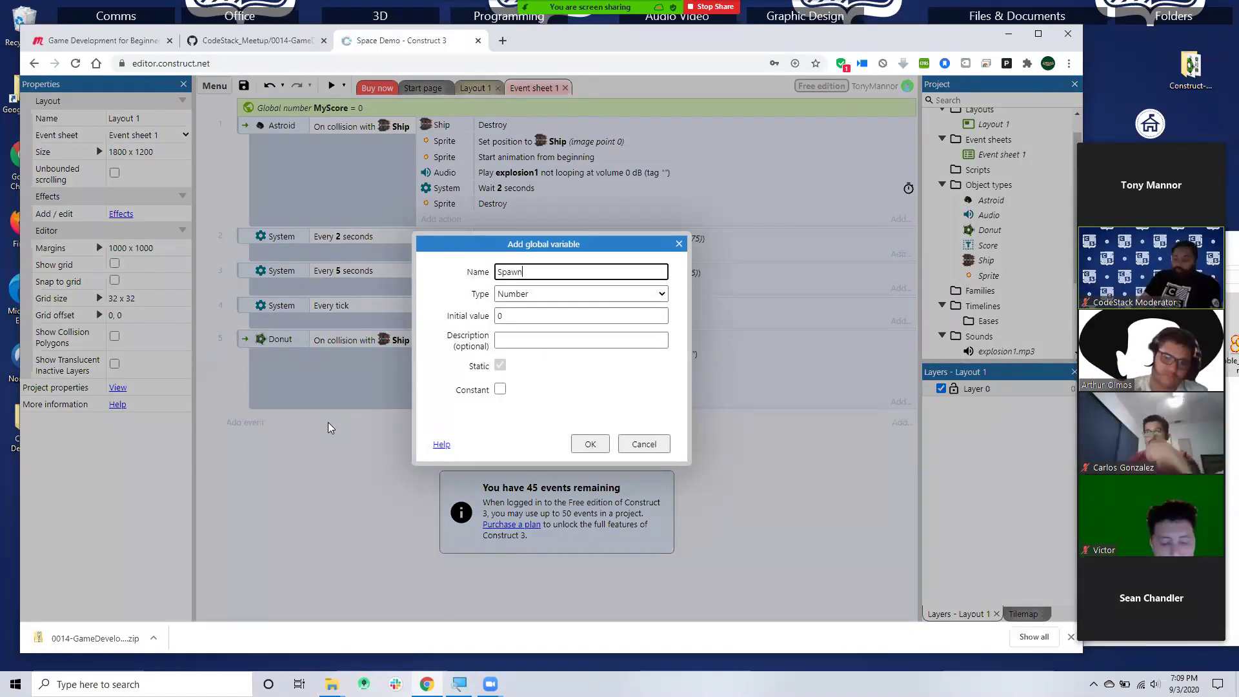
pyautogui.write('Speed')
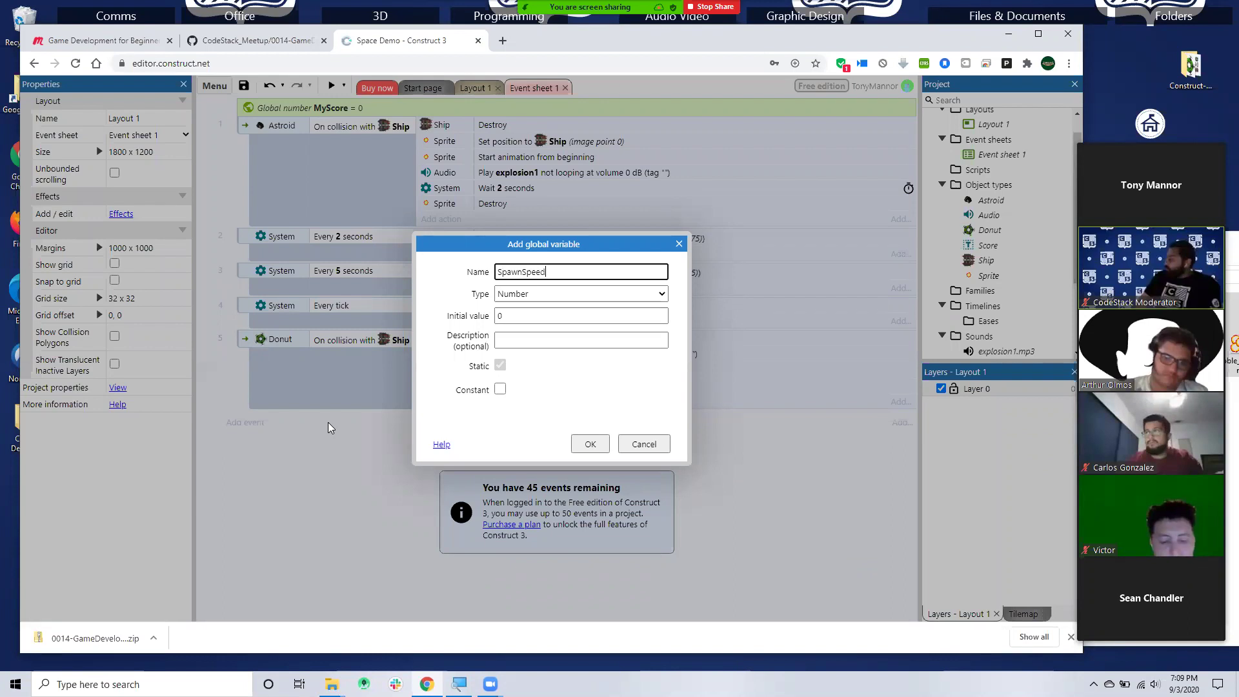
pyautogui.click(510, 315)
pyautogui.doubleClick(509, 315)
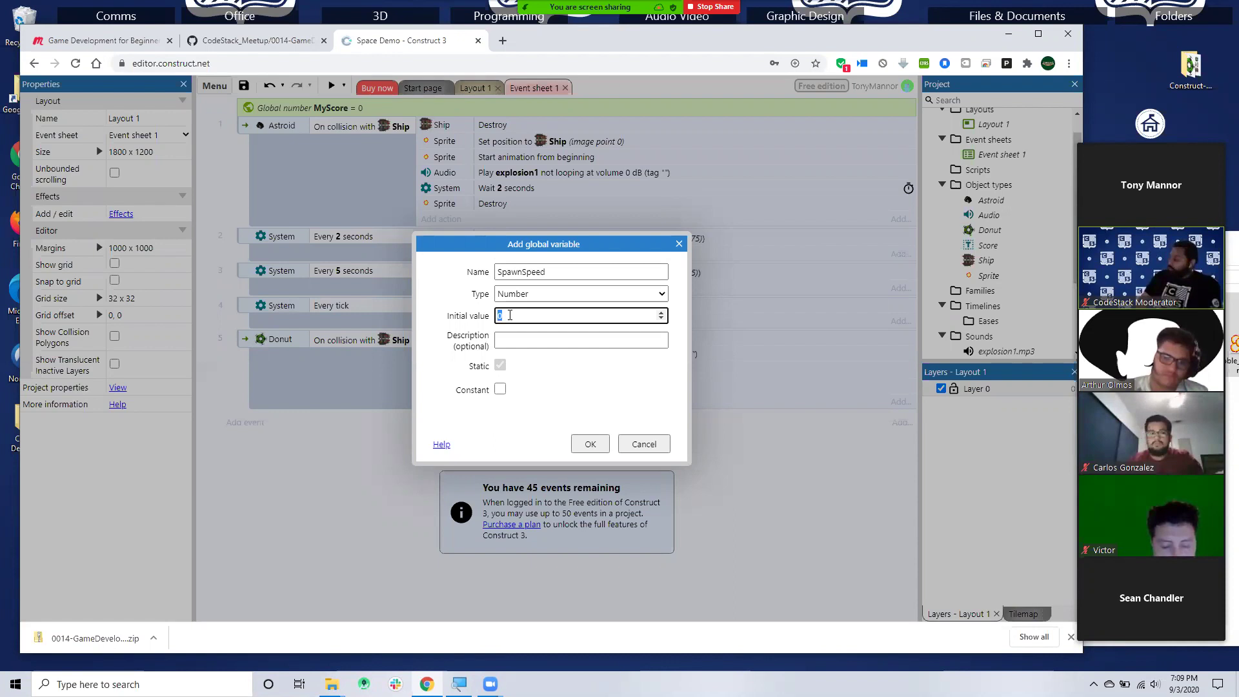
pyautogui.write('1.2')
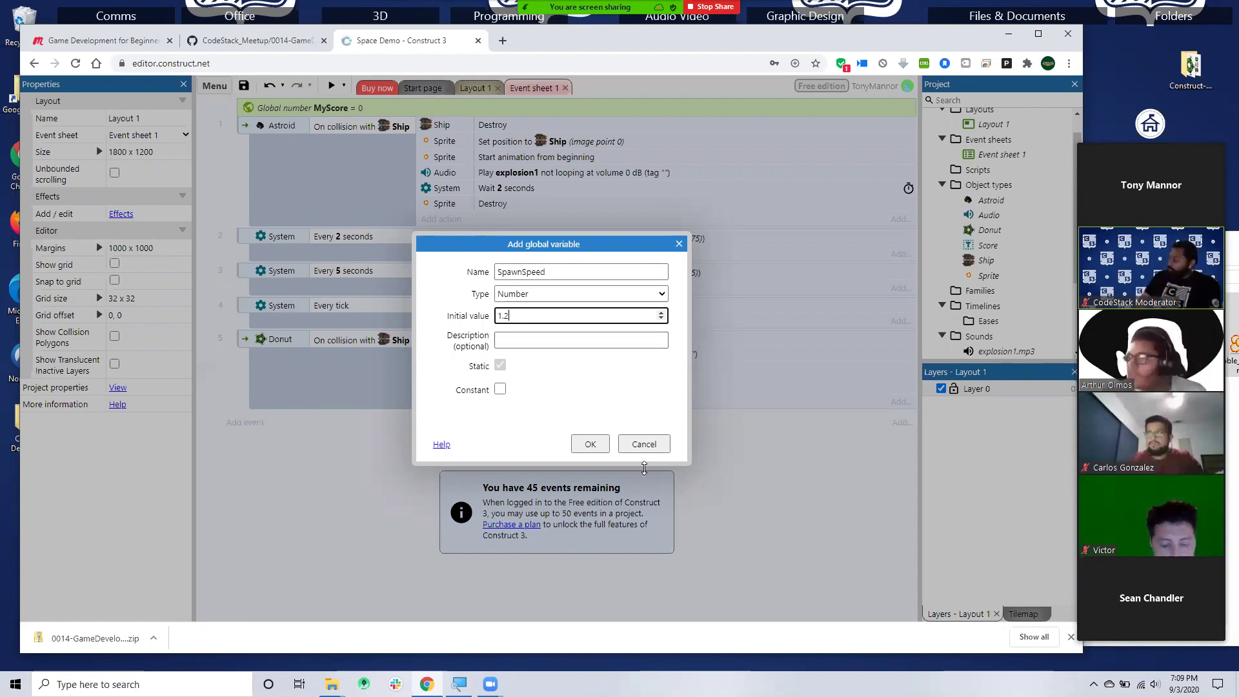
pyautogui.click(588, 444)
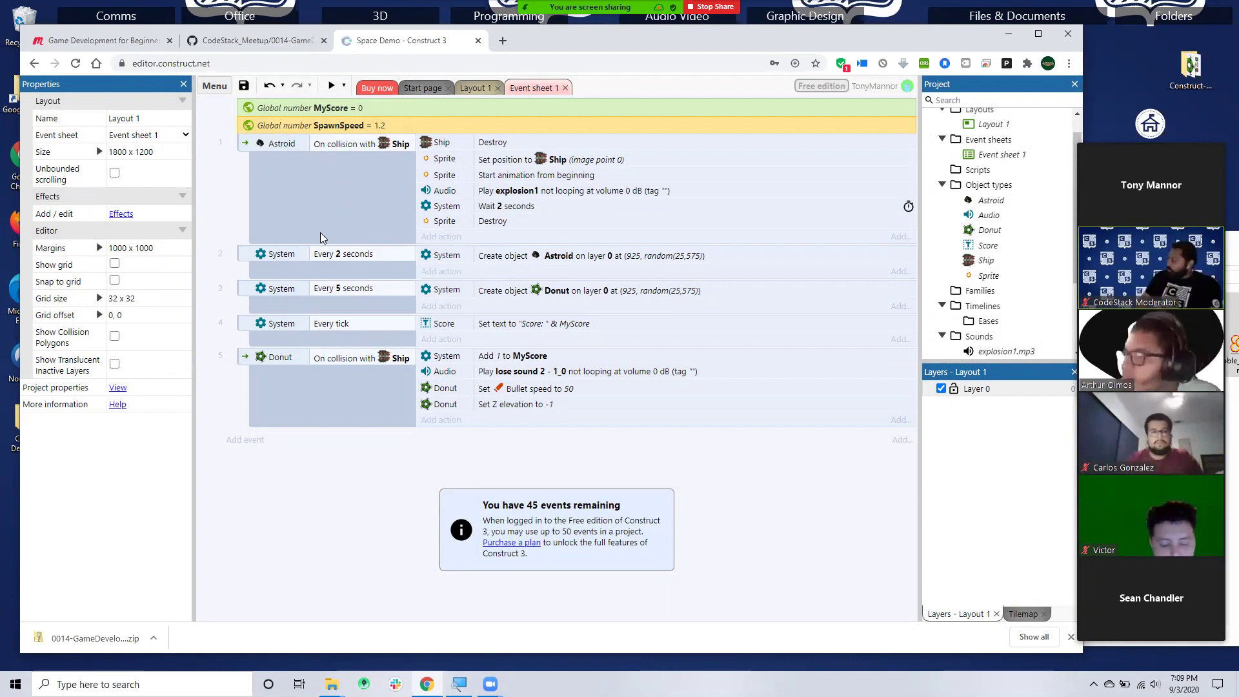
# - Set the interval of the asteroid-spawning Every X seconds condition to the SpawnSpeed variable
pyautogui.doubleClick(331, 252)
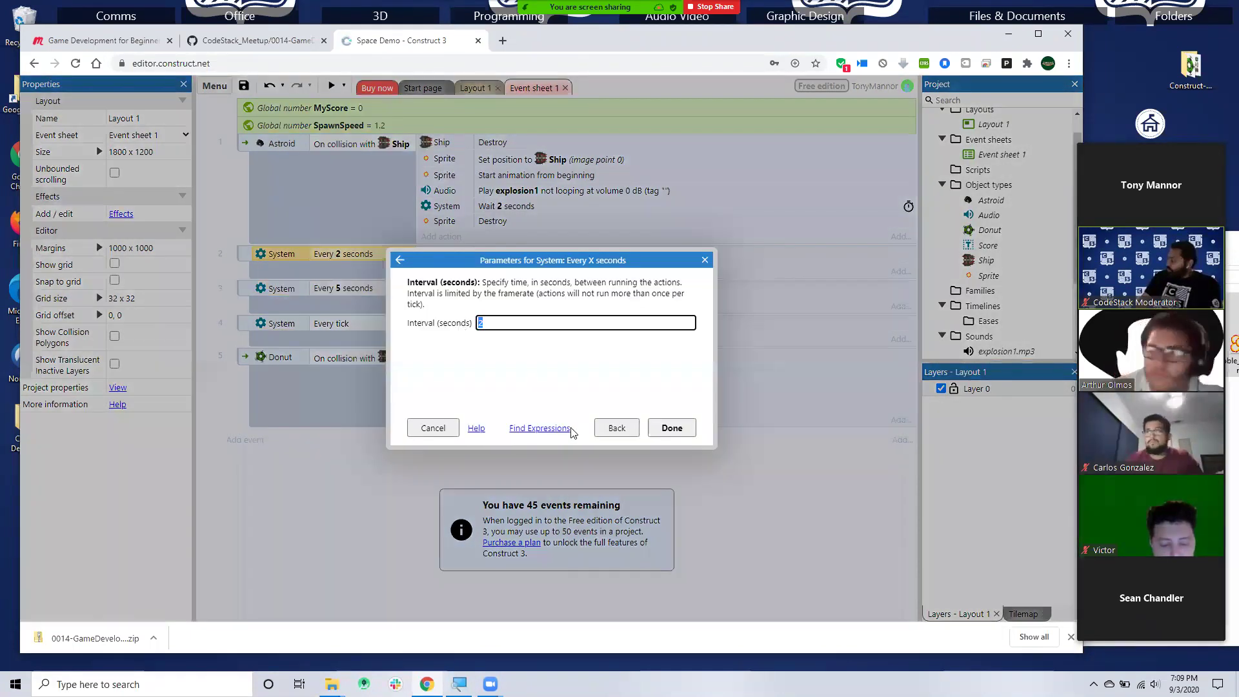
pyautogui.write('s')
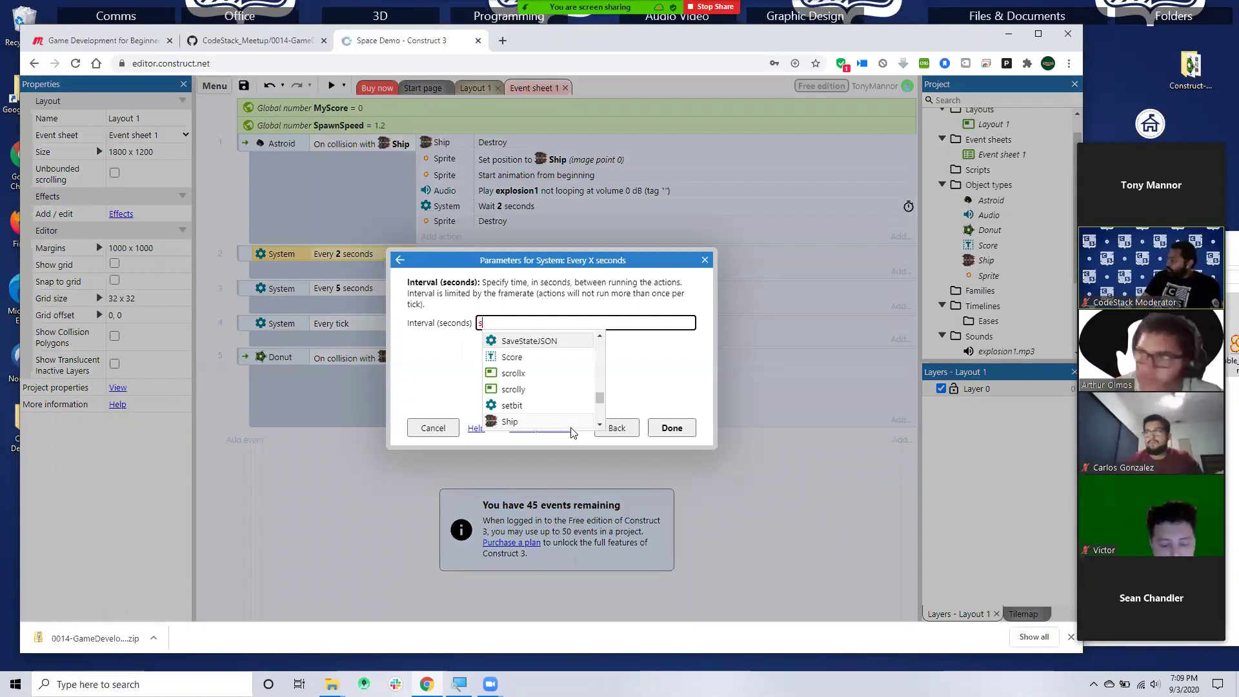
pyautogui.write('p')
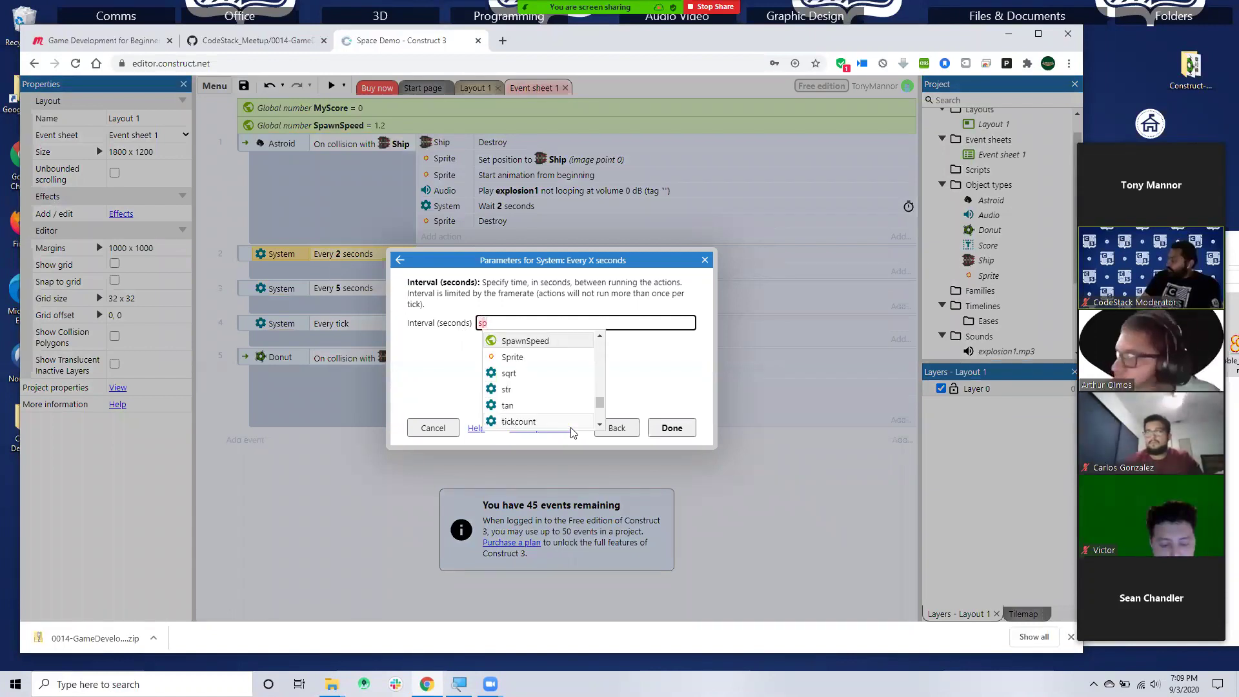
pyautogui.click(538, 342)
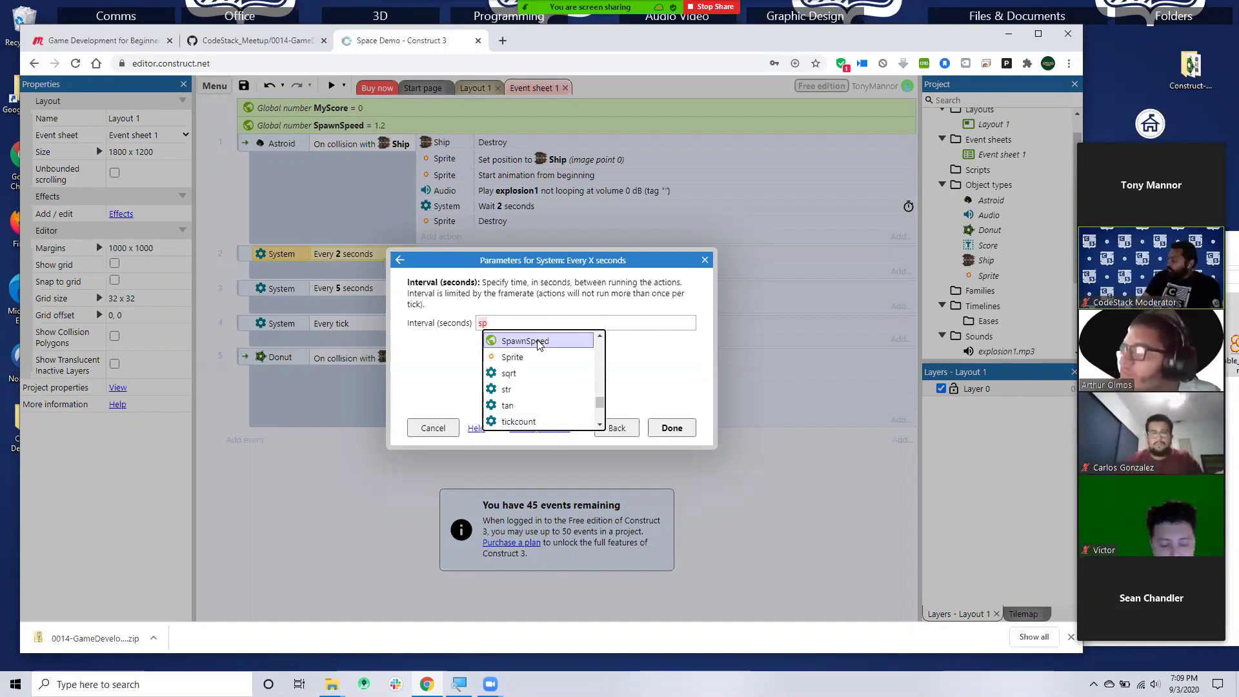
pyautogui.doubleClick(518, 342)
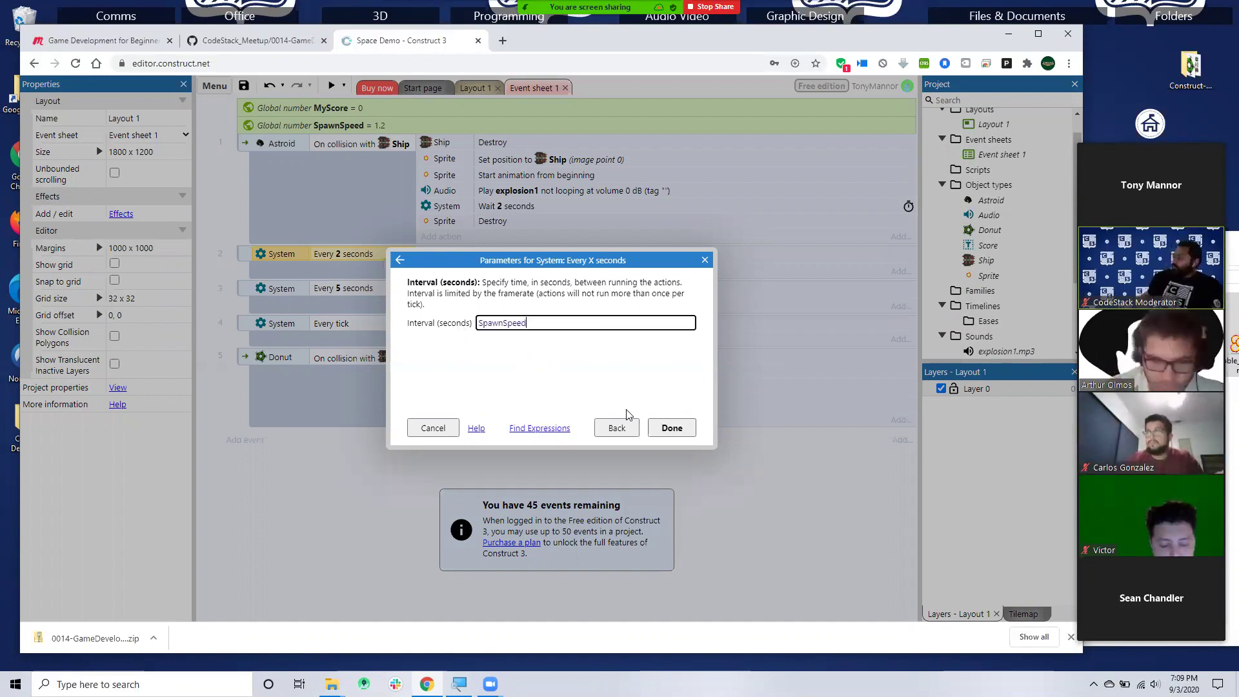
pyautogui.click(672, 428)
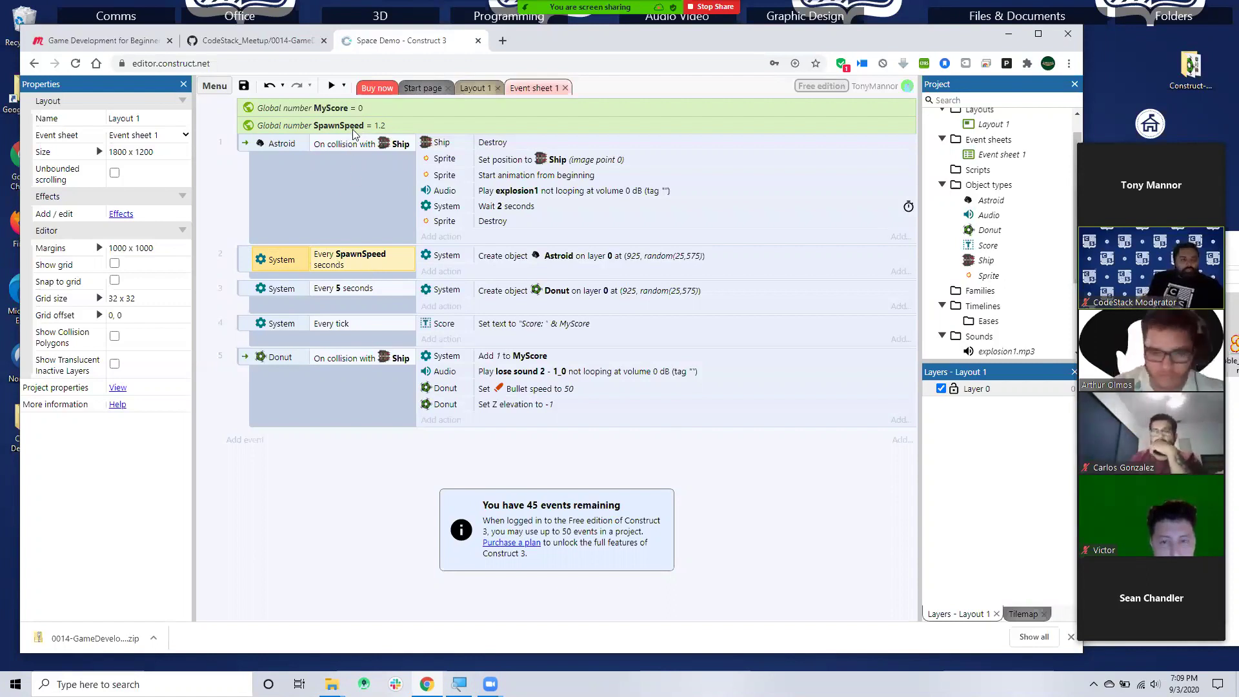
# - Preview the game, steer the ship among the asteroids to test the SpawnSpeed spawn interval, and close the preview
pyautogui.click(330, 87)
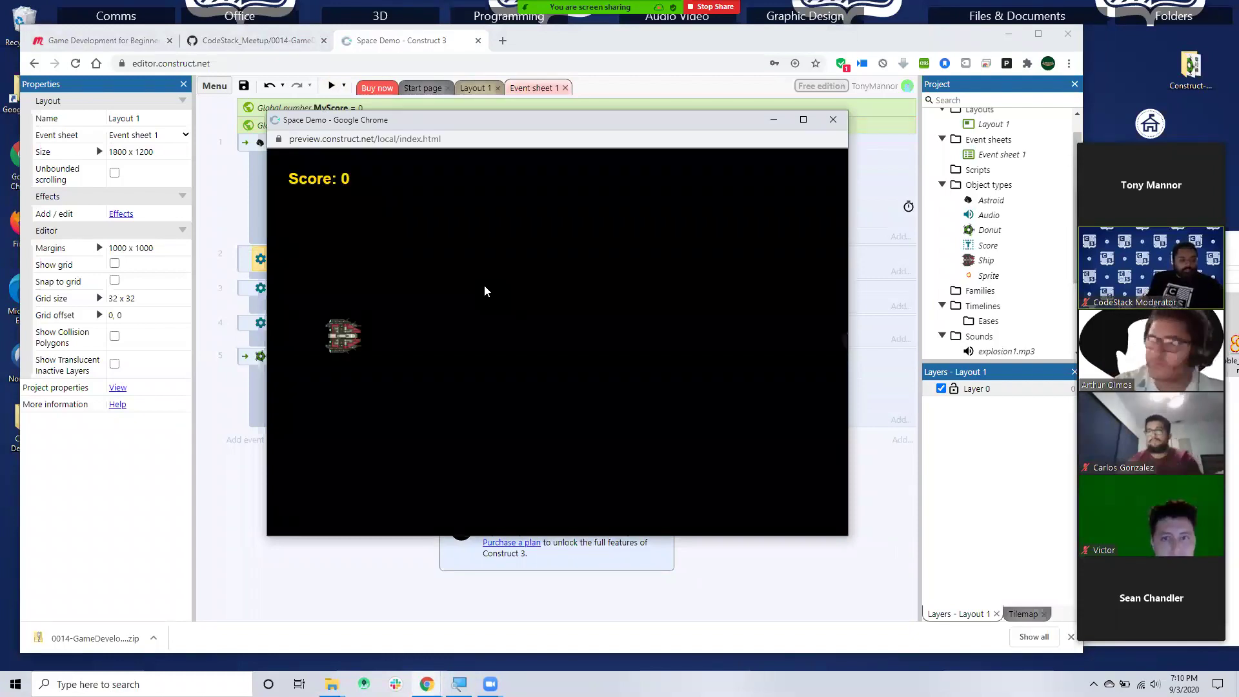
pyautogui.press('Up')
pyautogui.press('Up')
pyautogui.press('Down')
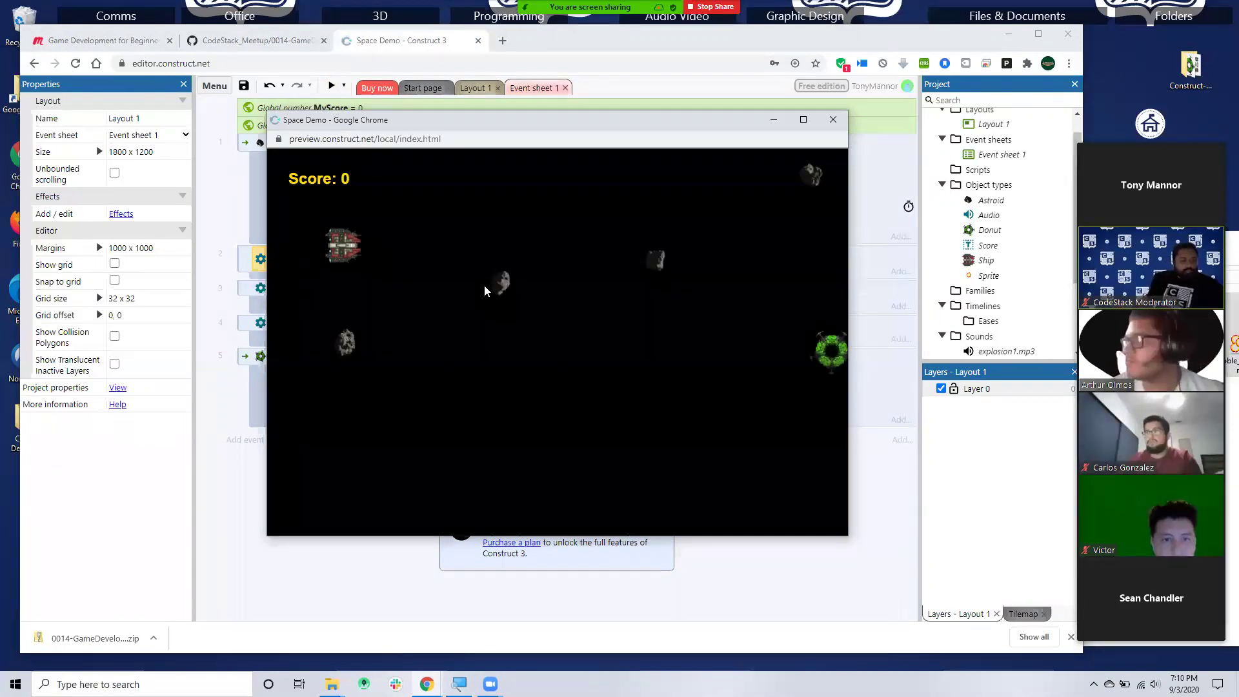
pyautogui.press('Up')
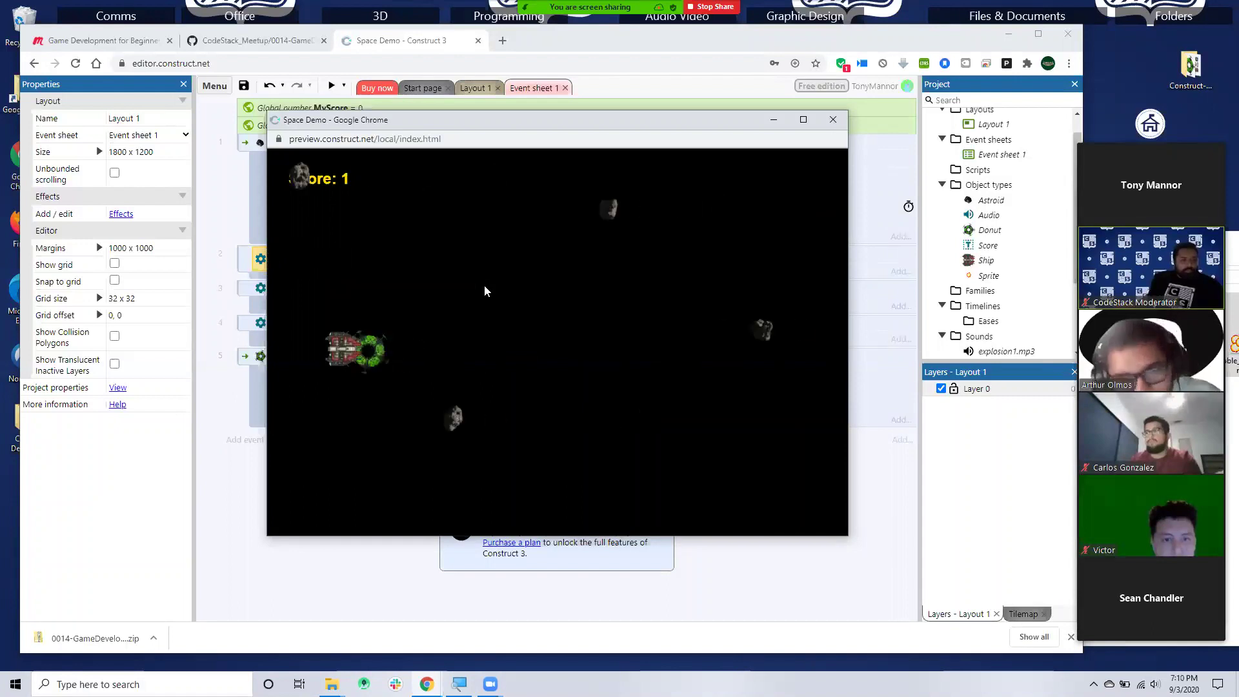
pyautogui.press('Up')
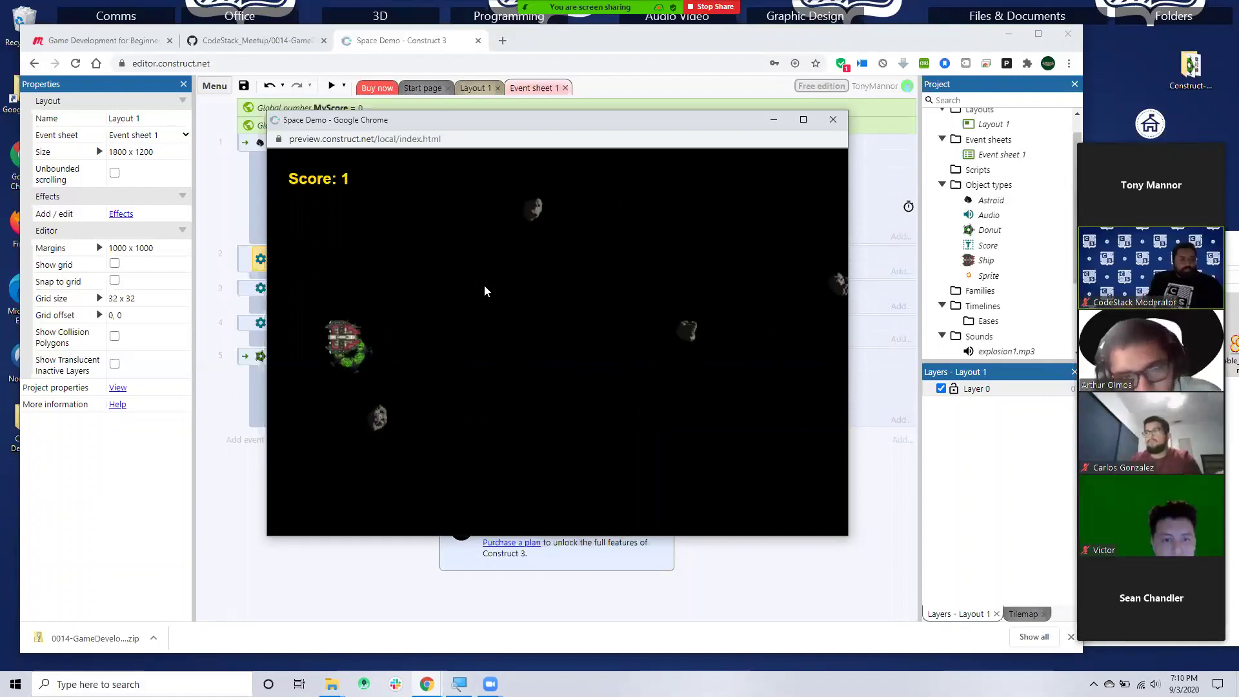
pyautogui.click(833, 120)
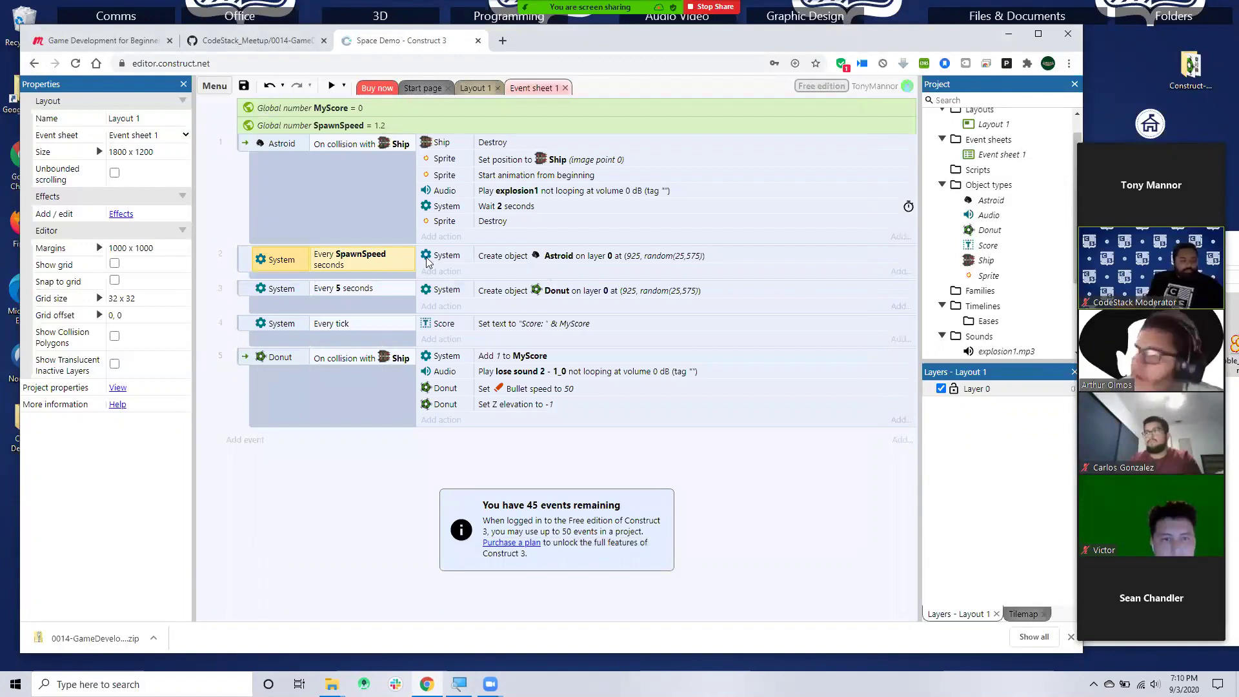
# - Set the initial value of the SpawnSpeed global variable to 2
pyautogui.doubleClick(383, 126)
pyautogui.click(481, 316)
pyautogui.write('20')
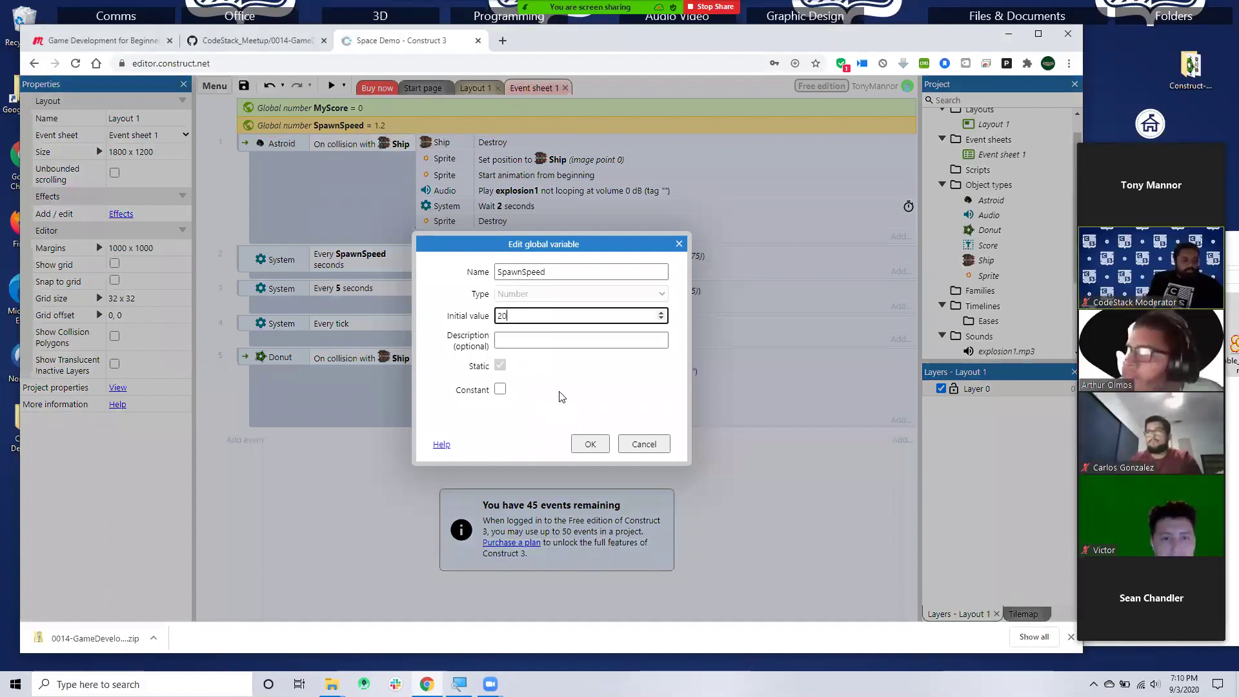
pyautogui.press('BackSpace')
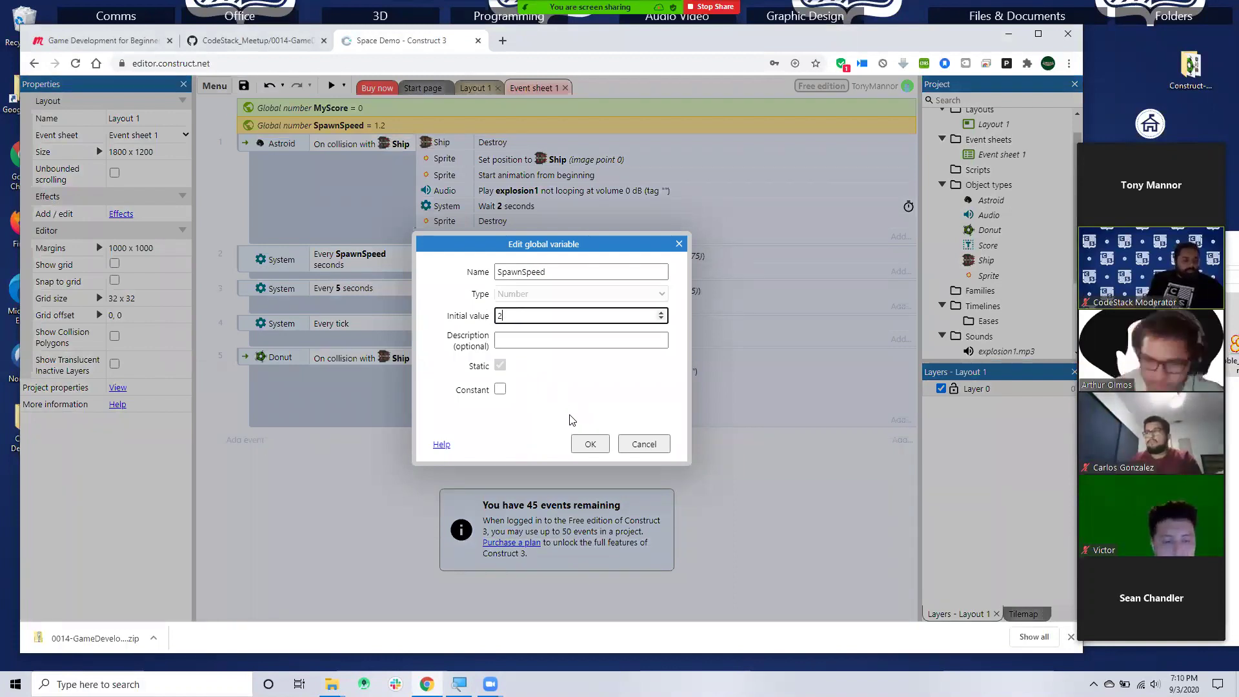
pyautogui.click(589, 444)
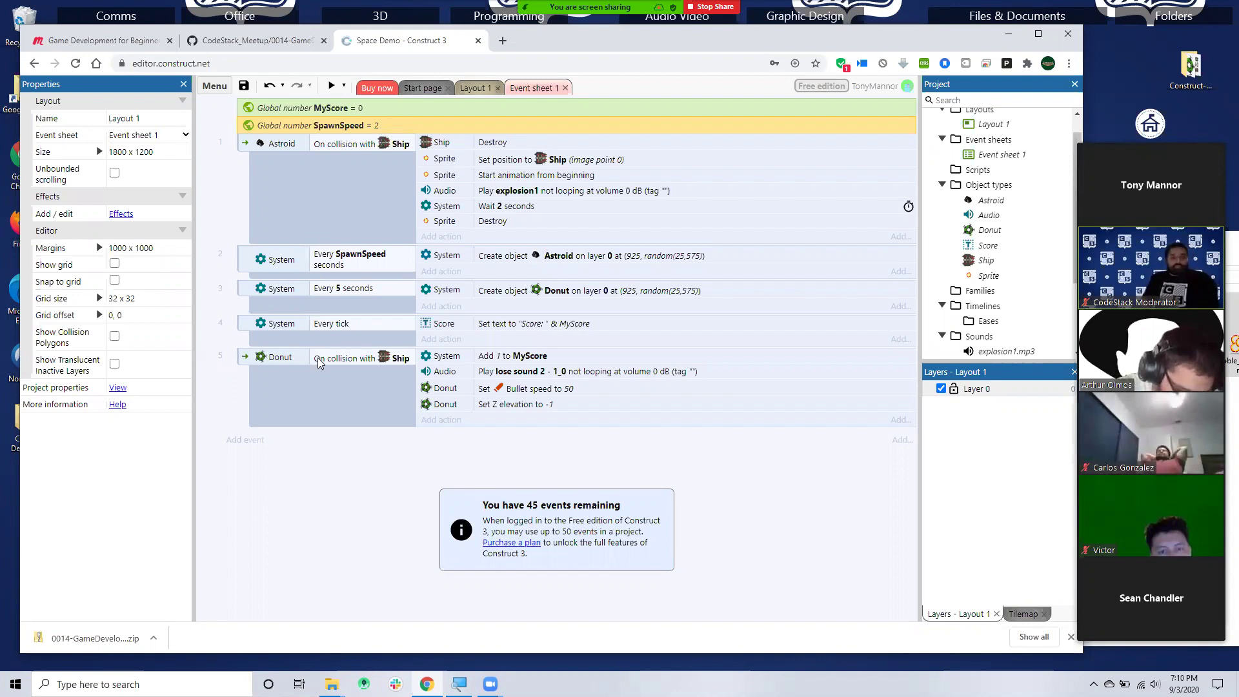
# - Add a System Add to action to the donut-ship collision event that adds -0.1 to SpawnSpeed
pyautogui.click(440, 420)
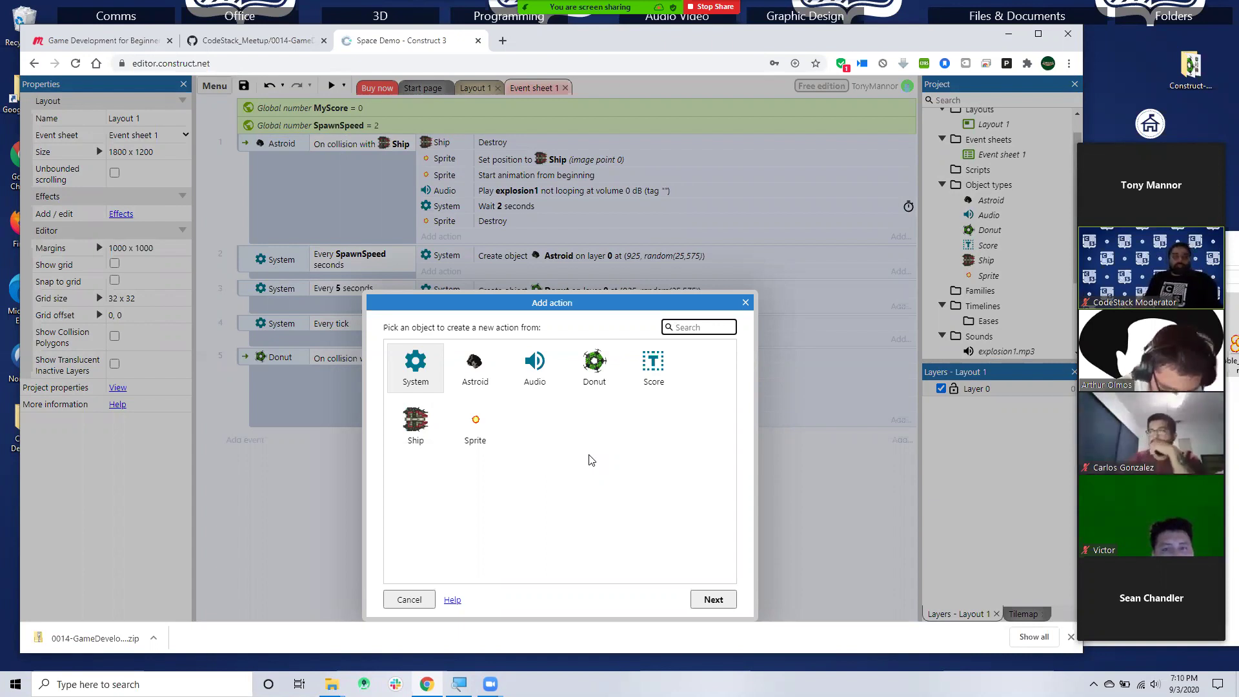
pyautogui.click(420, 368)
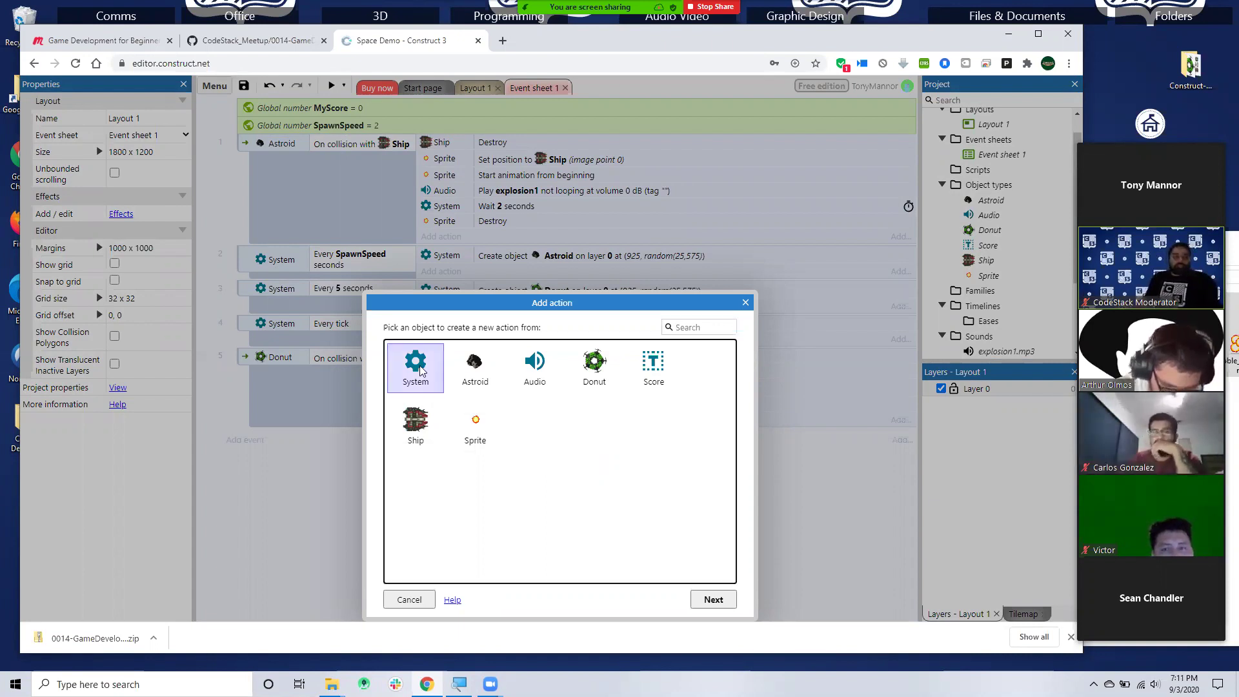
pyautogui.click(420, 368)
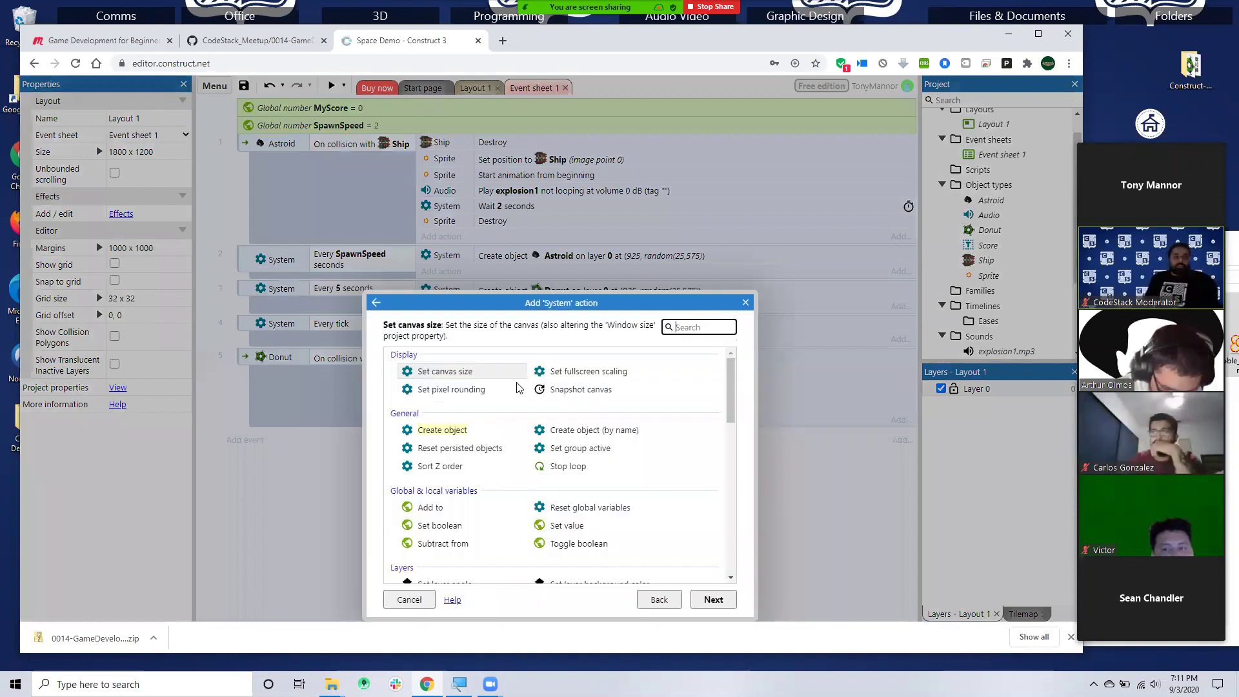
pyautogui.click(426, 508)
pyautogui.doubleClick(426, 509)
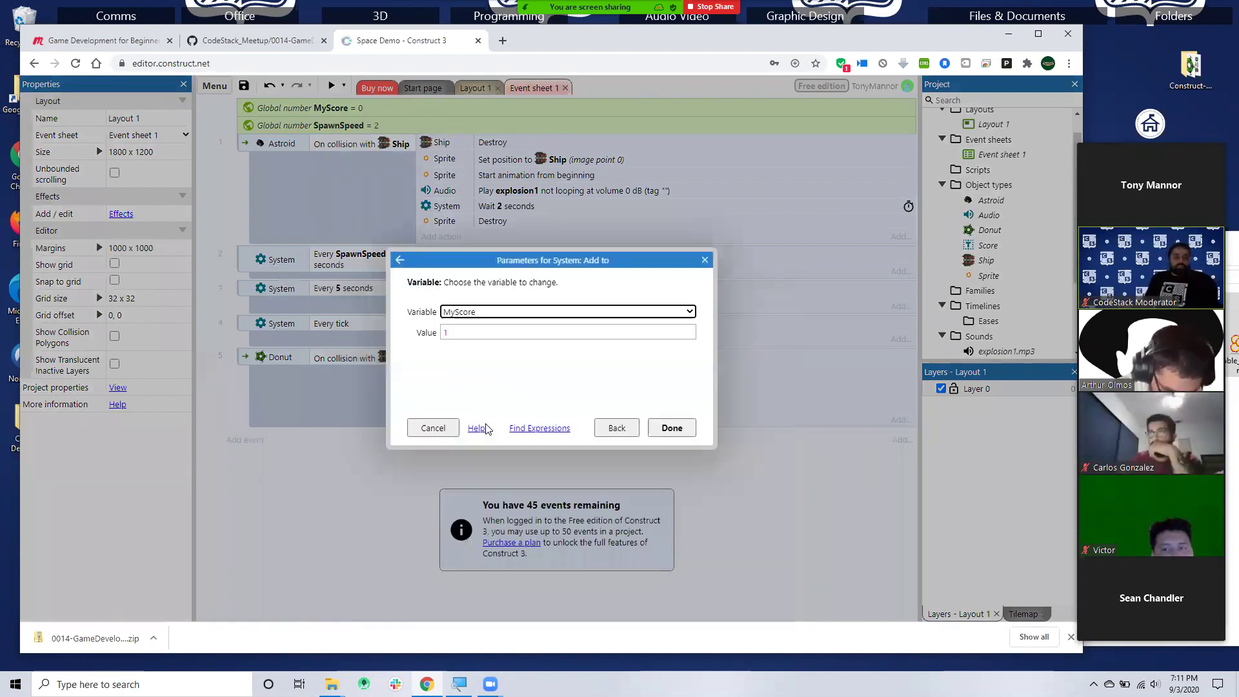
pyautogui.click(485, 313)
pyautogui.click(478, 336)
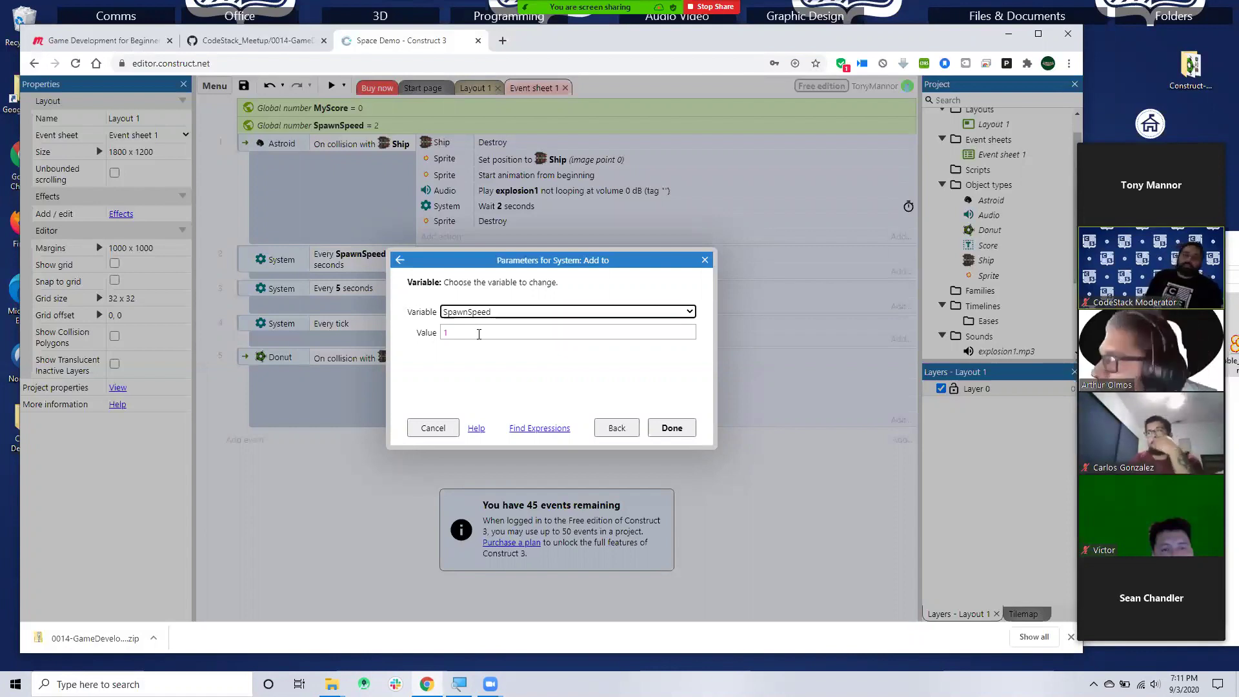
pyautogui.click(478, 334)
pyautogui.press('BackSpace')
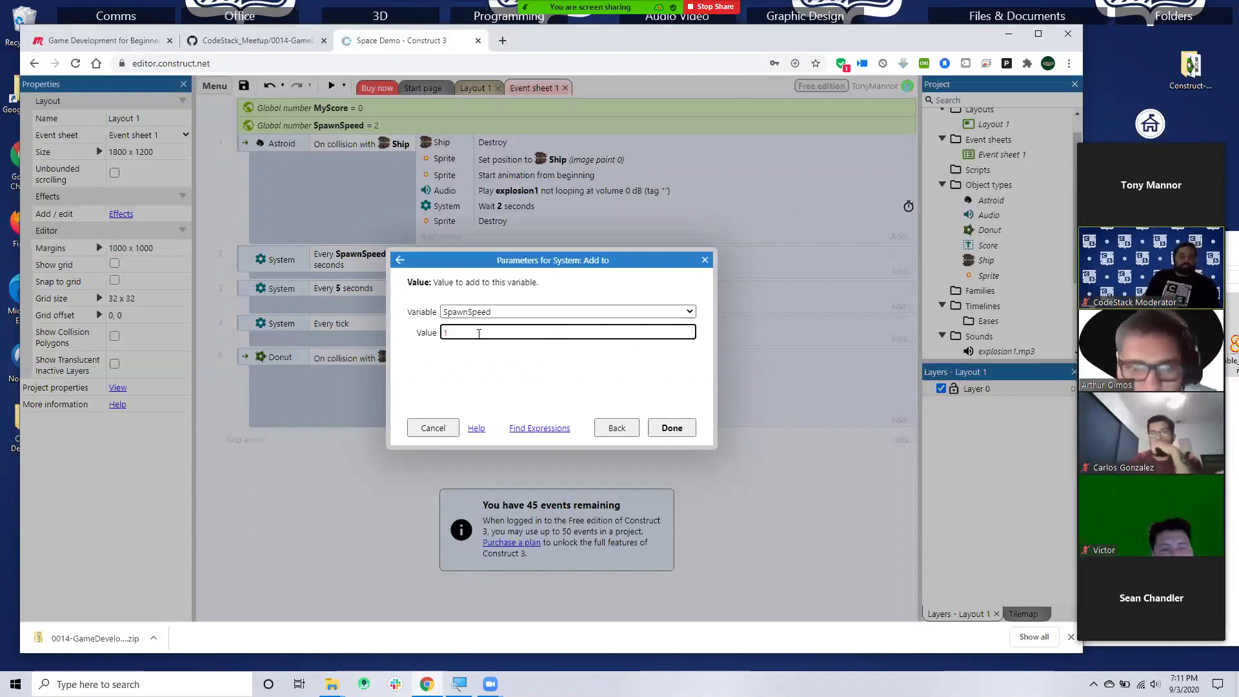
pyautogui.write('-0')
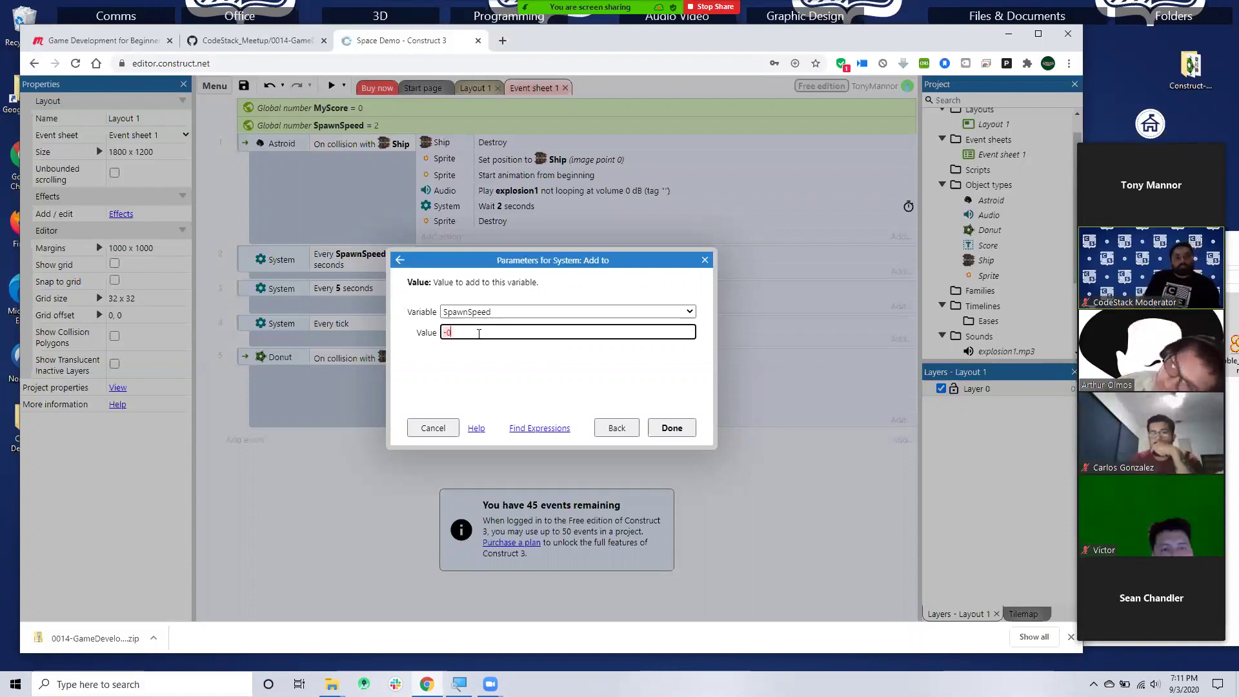
pyautogui.write('.1')
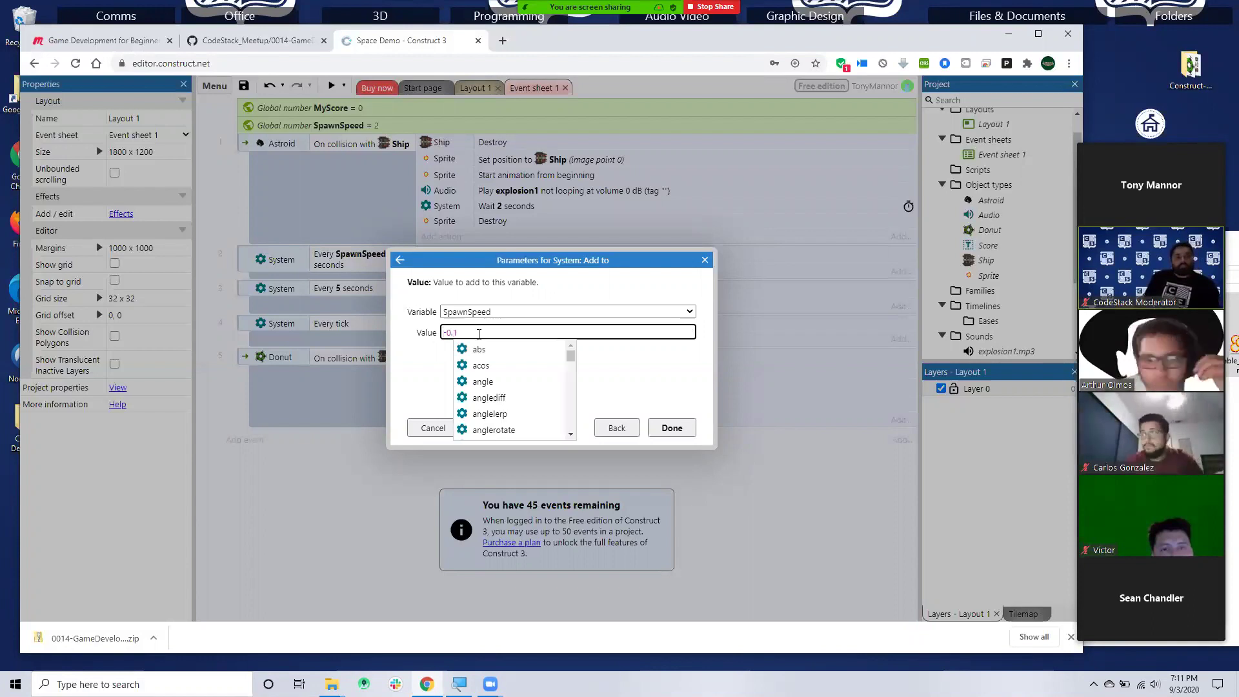
pyautogui.click(668, 383)
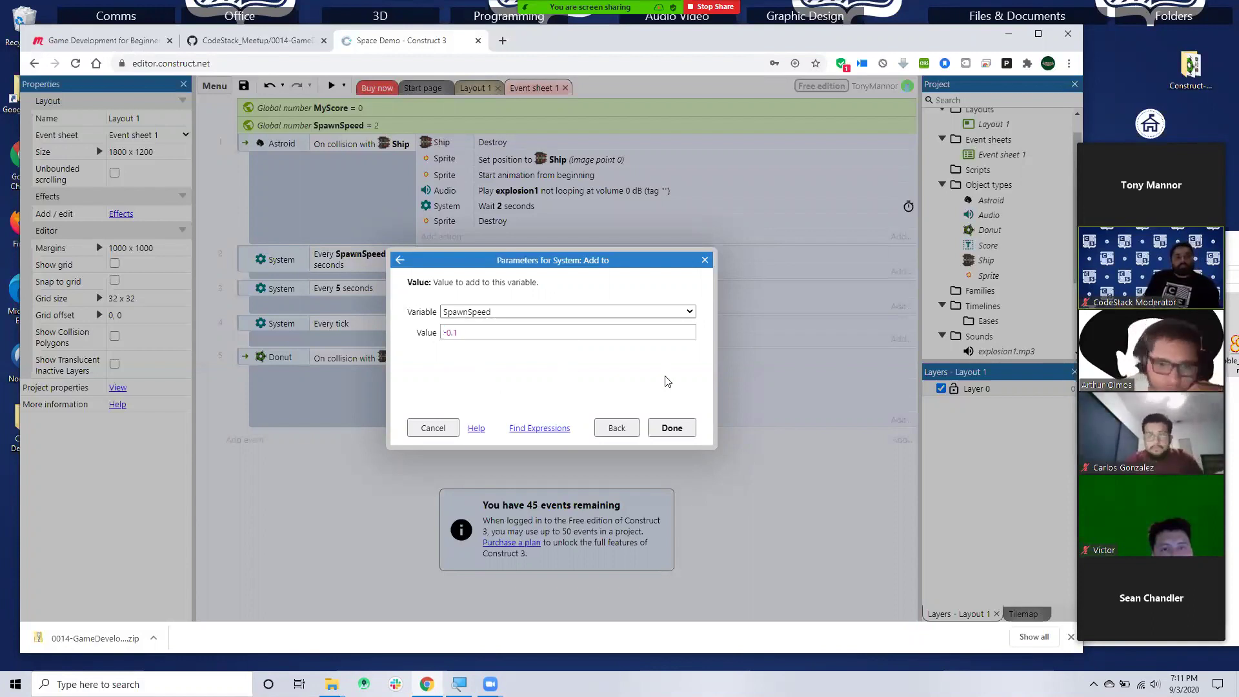
pyautogui.click(671, 428)
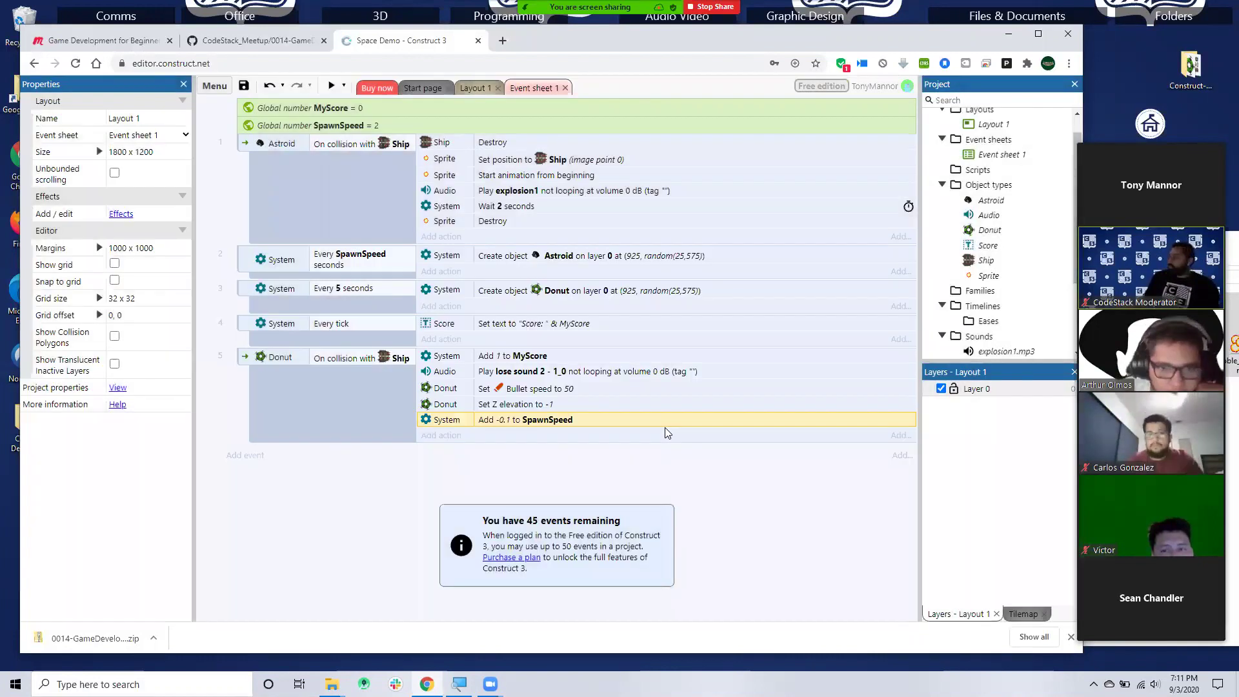
# - Preview the game, steer the ship into several donuts to test the changing asteroid spawn rate, and close the preview
pyautogui.click(331, 87)
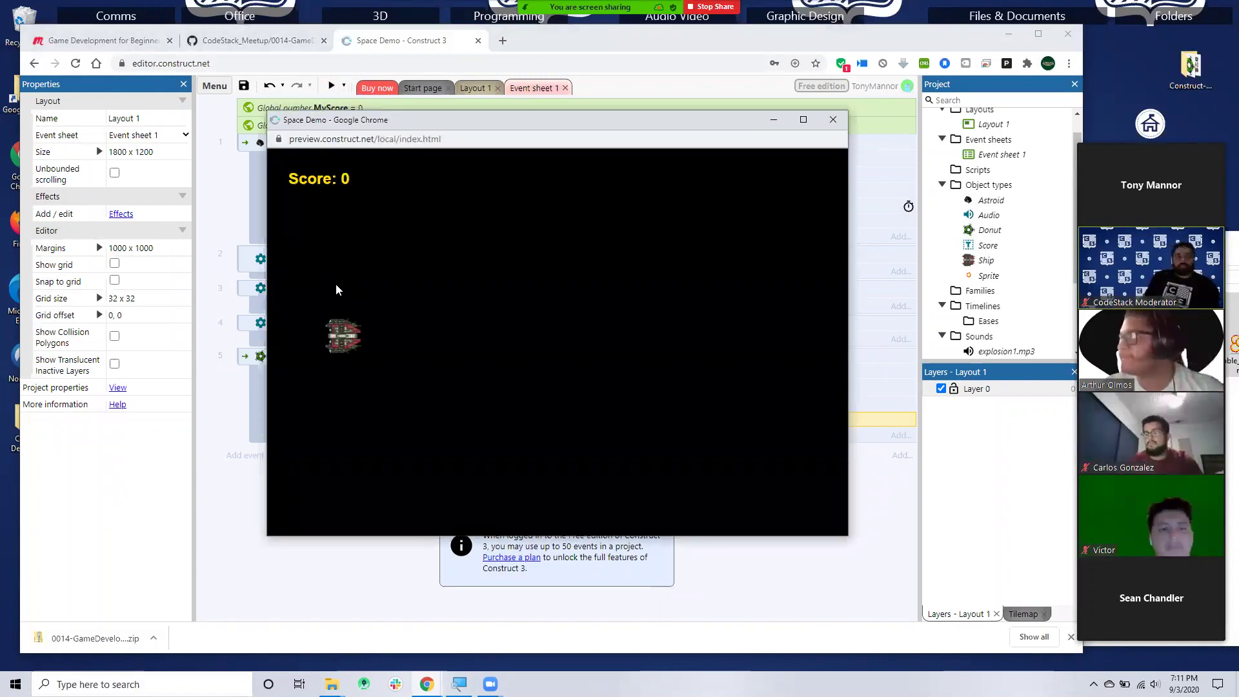
pyautogui.press('Up')
pyautogui.press('Down')
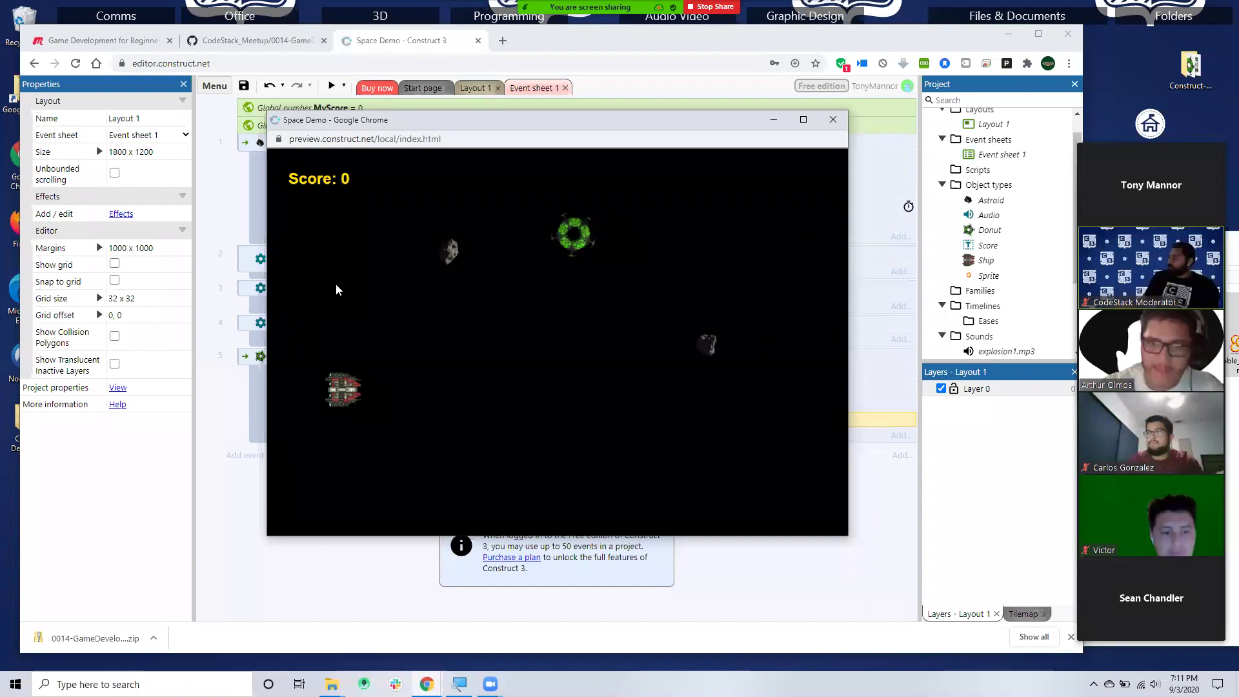
pyautogui.press('Up')
pyautogui.press('Up')
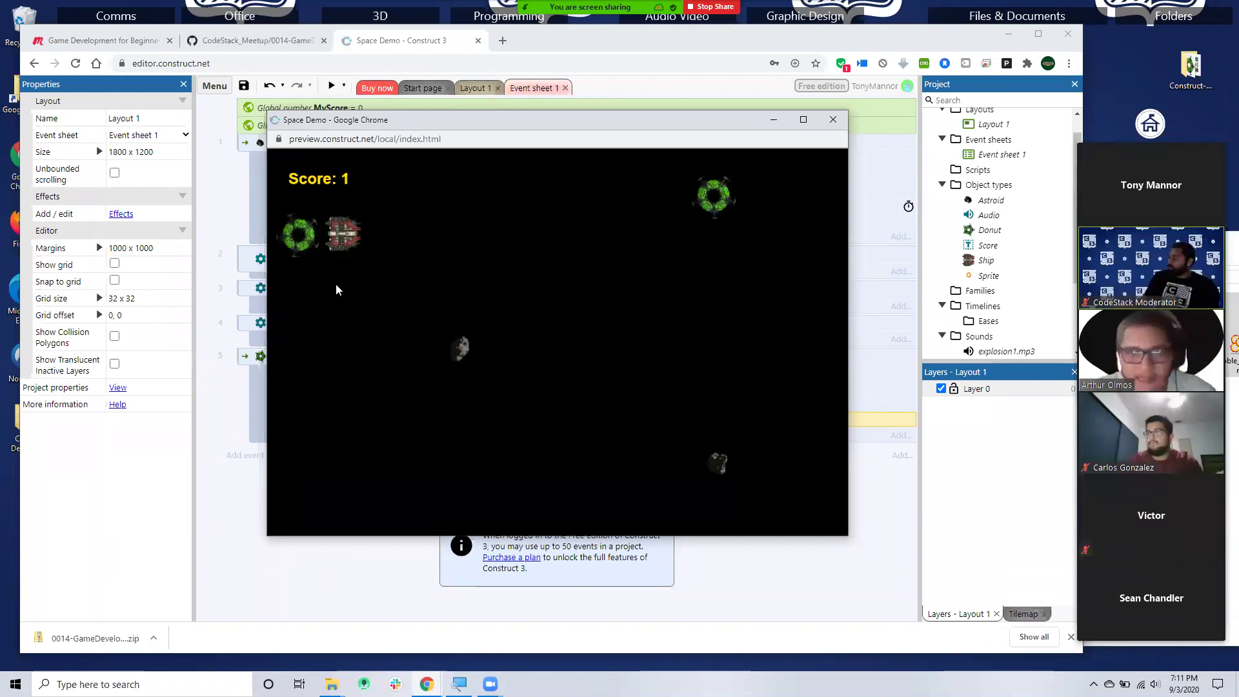
pyautogui.press('Up')
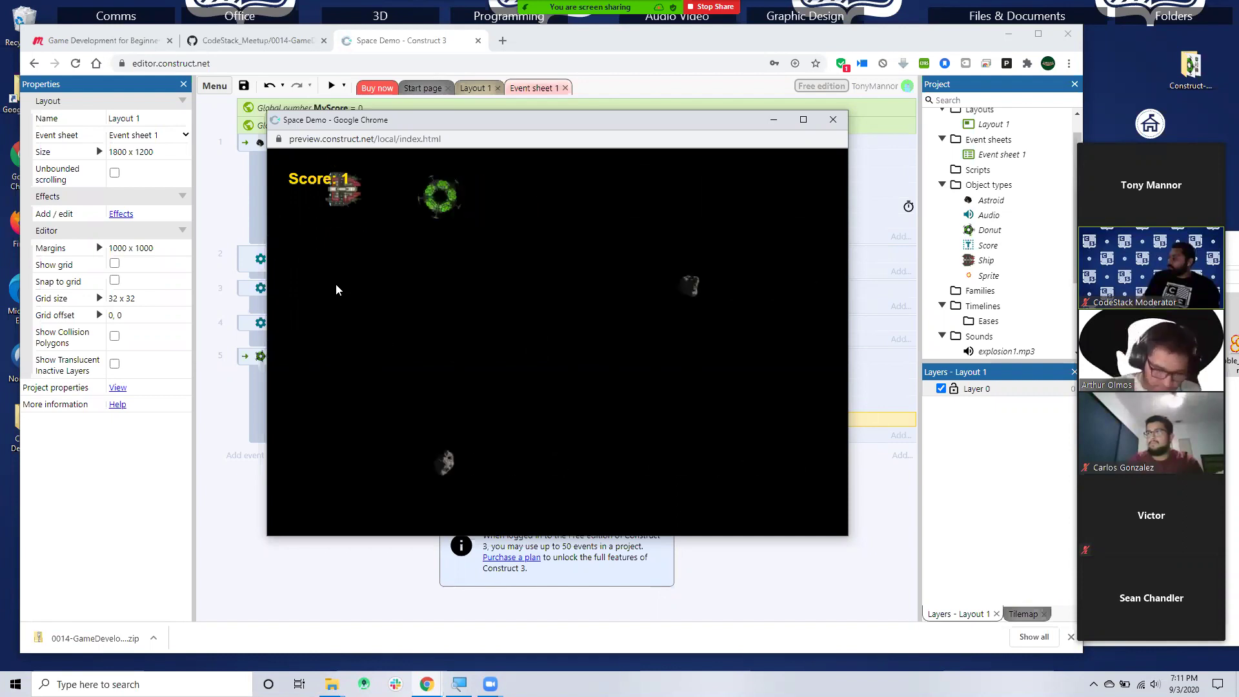
pyautogui.press('Down')
pyautogui.press('Down')
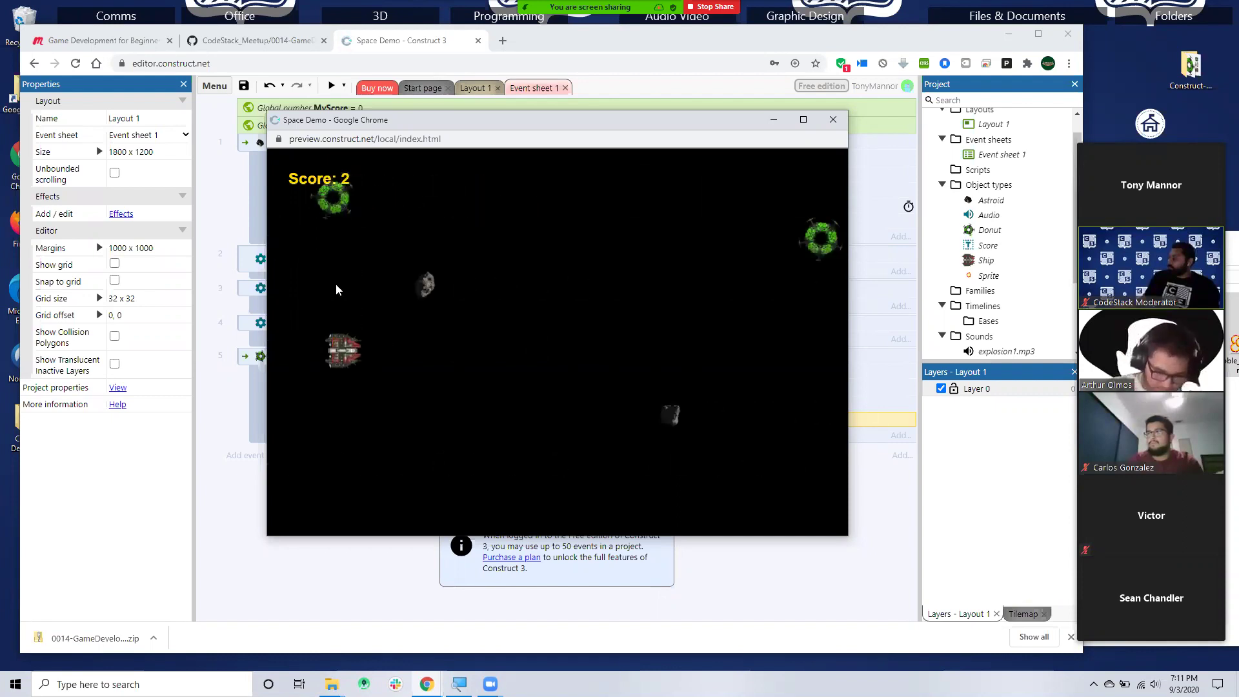
pyautogui.press('Up')
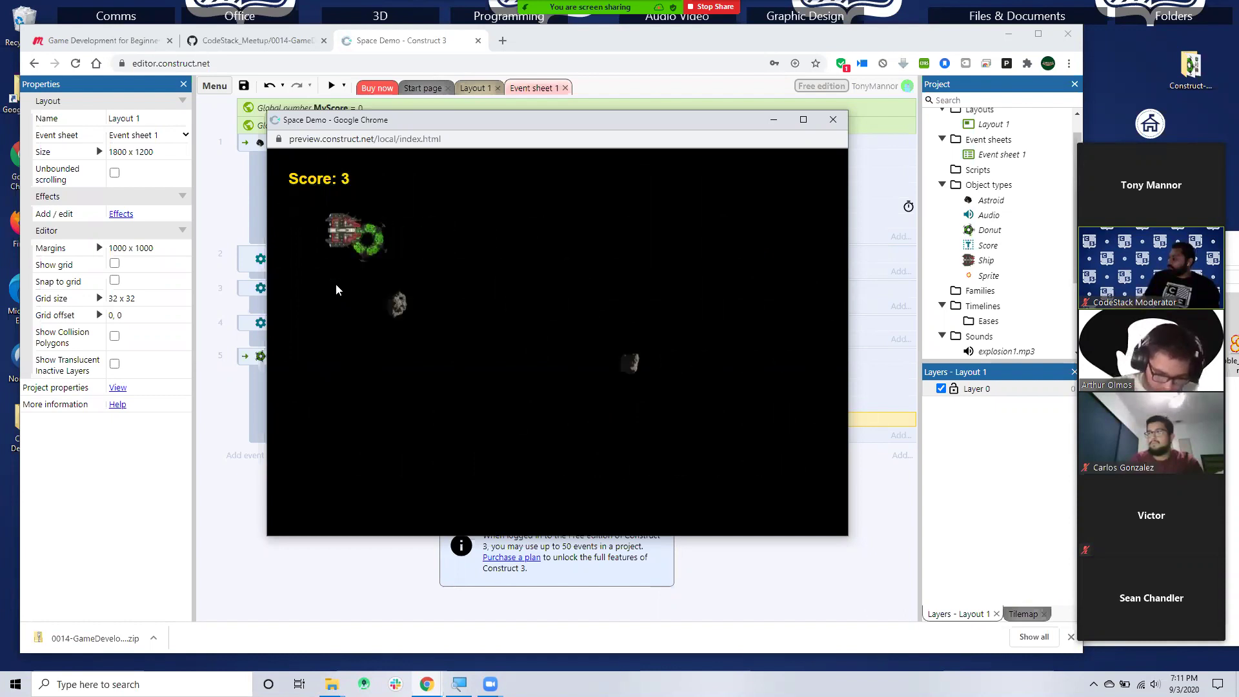
pyautogui.press('Down')
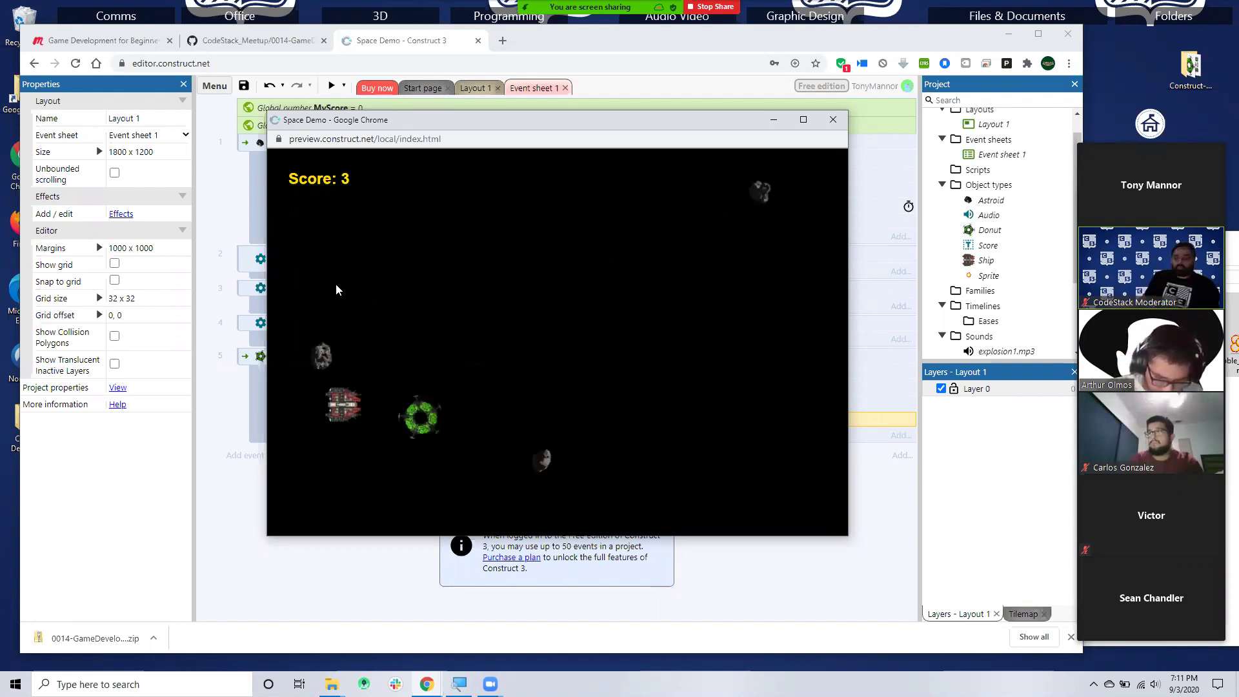
pyautogui.press('Up')
pyautogui.press('Down')
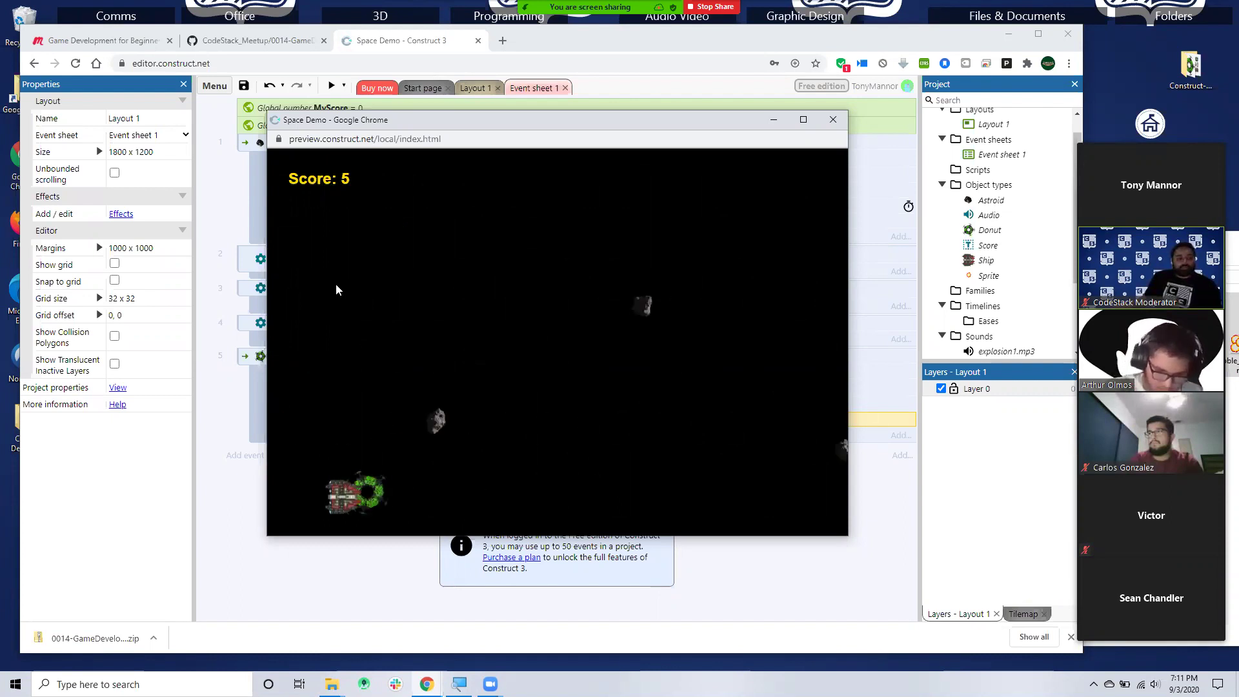
pyautogui.click(830, 121)
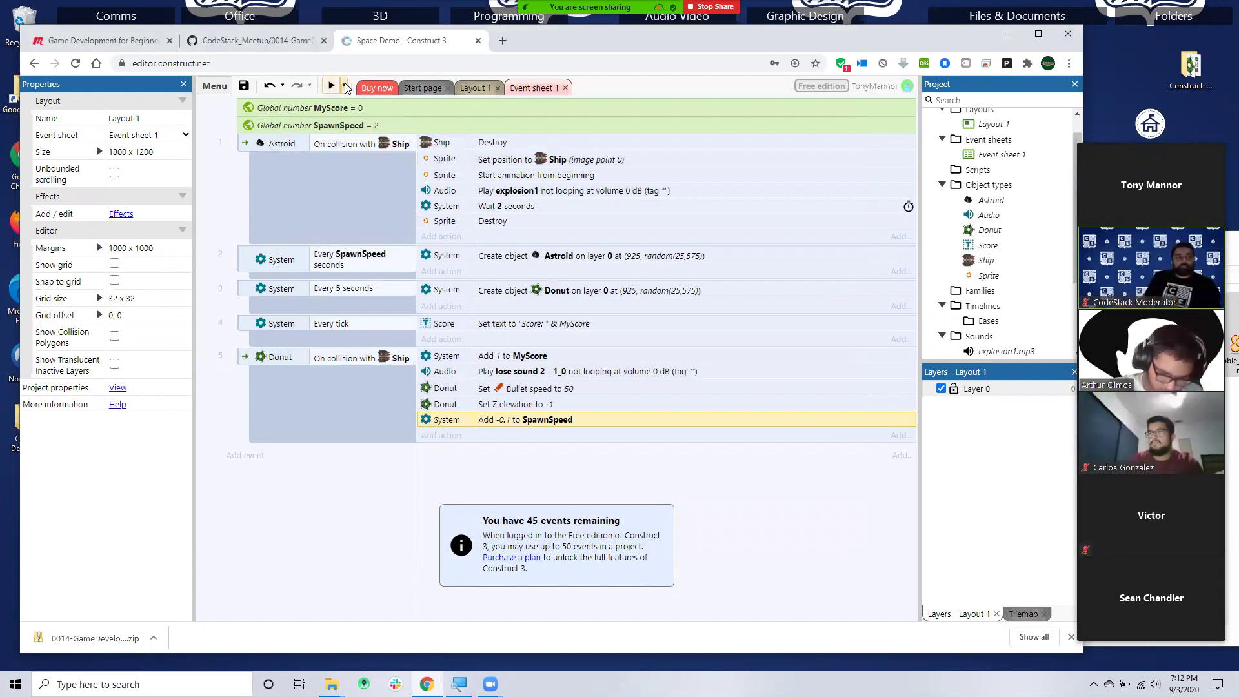
# - Run the layout in debug mode, inspect the Astroid, Score, Ship and Sprite objects, and try to open the debugger's Watch view
pyautogui.click(343, 85)
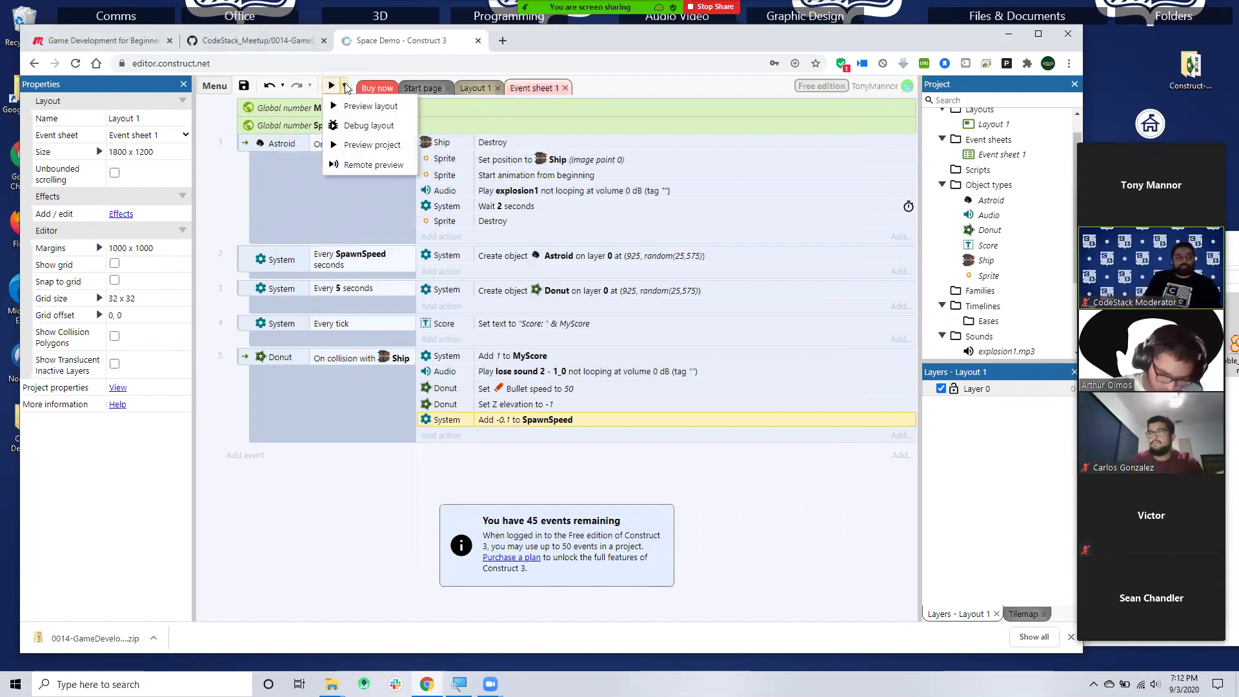
pyautogui.click(369, 127)
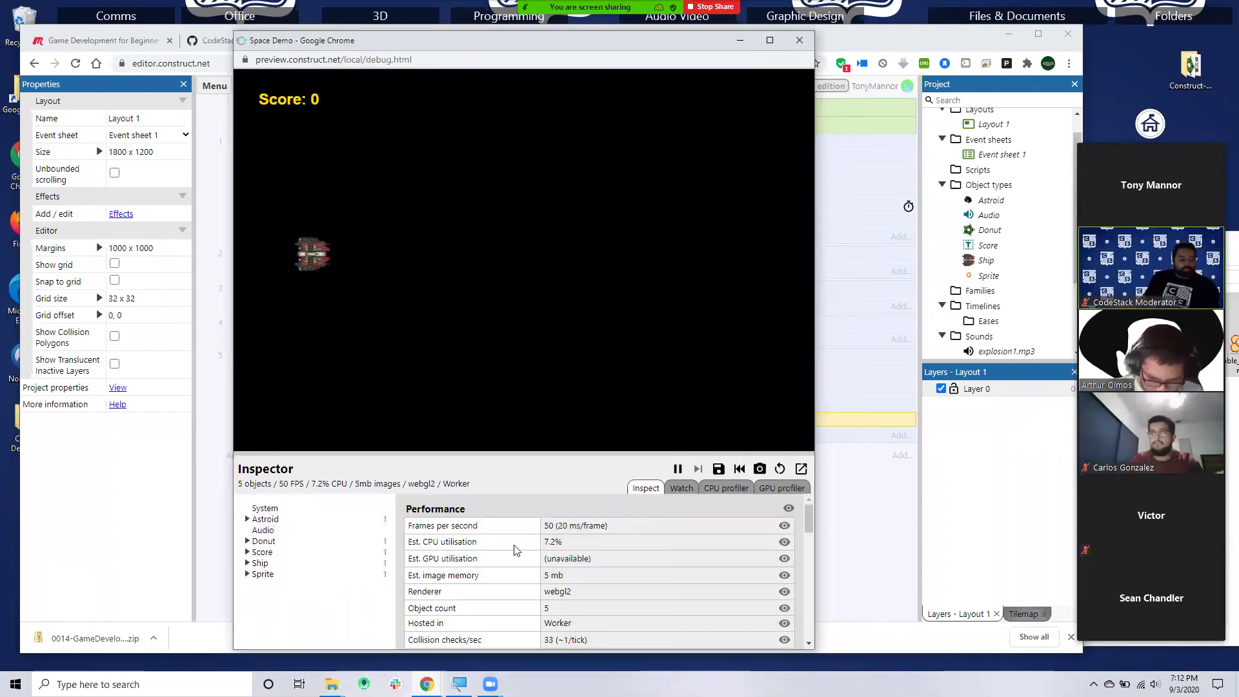
pyautogui.click(248, 519)
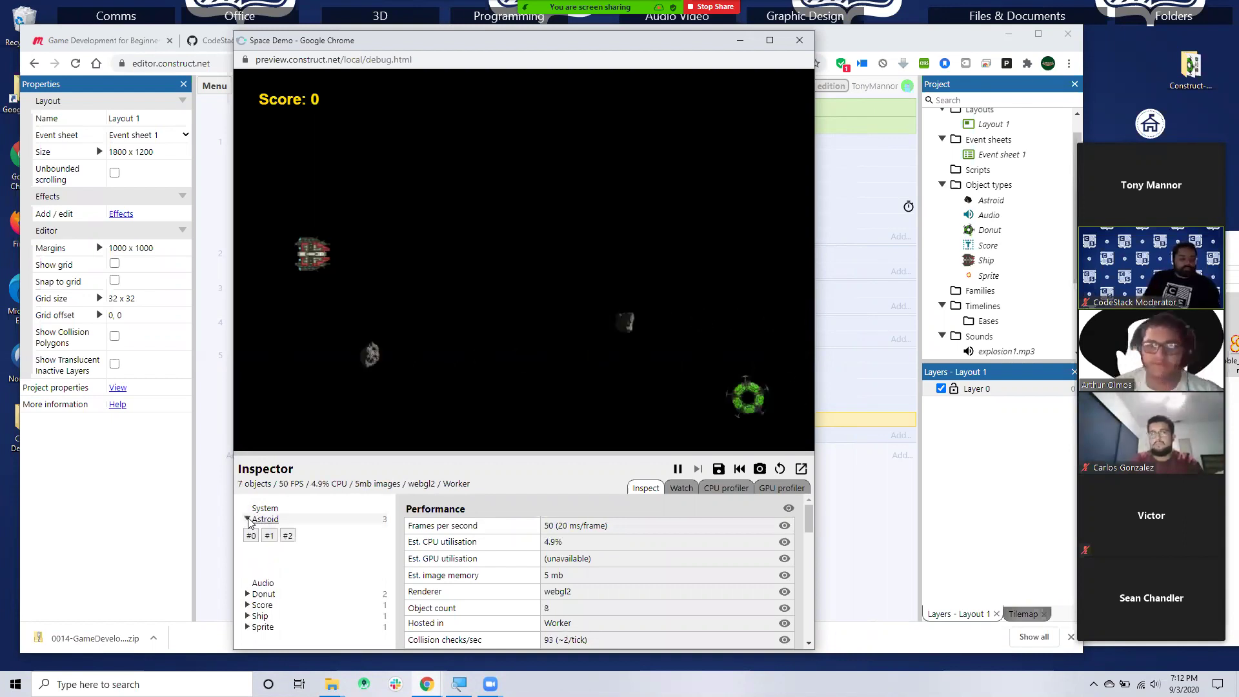
pyautogui.click(248, 519)
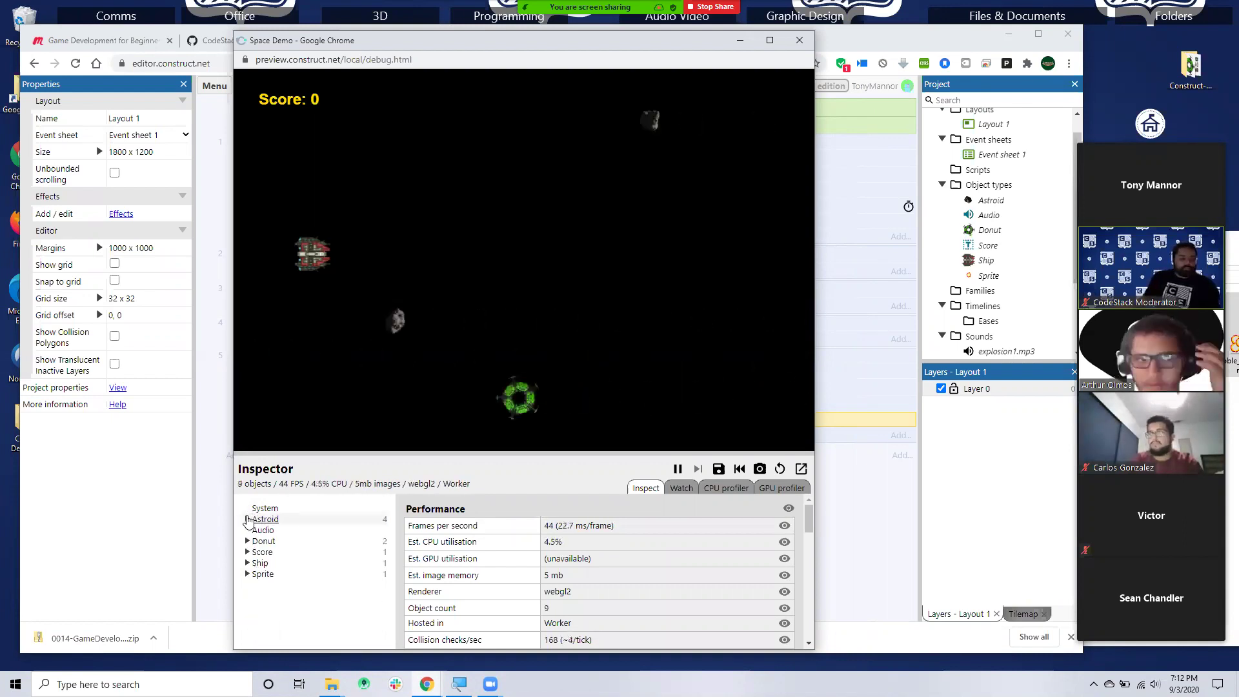
pyautogui.click(248, 552)
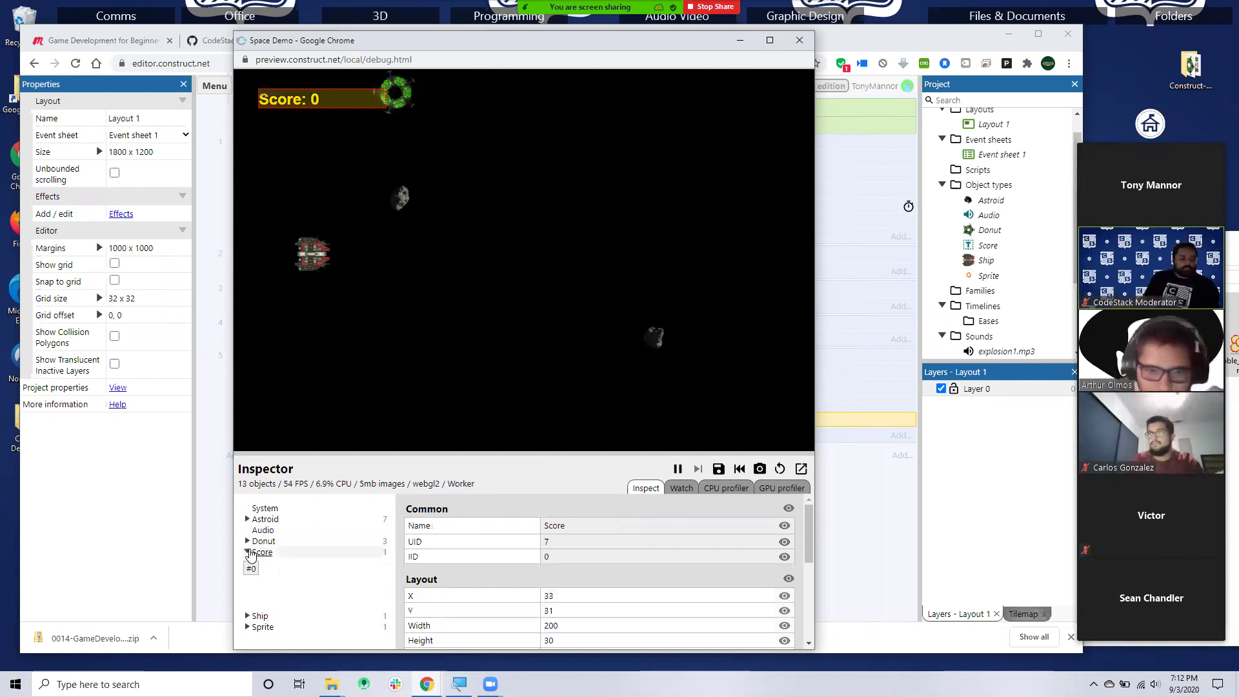
pyautogui.click(247, 552)
pyautogui.click(257, 562)
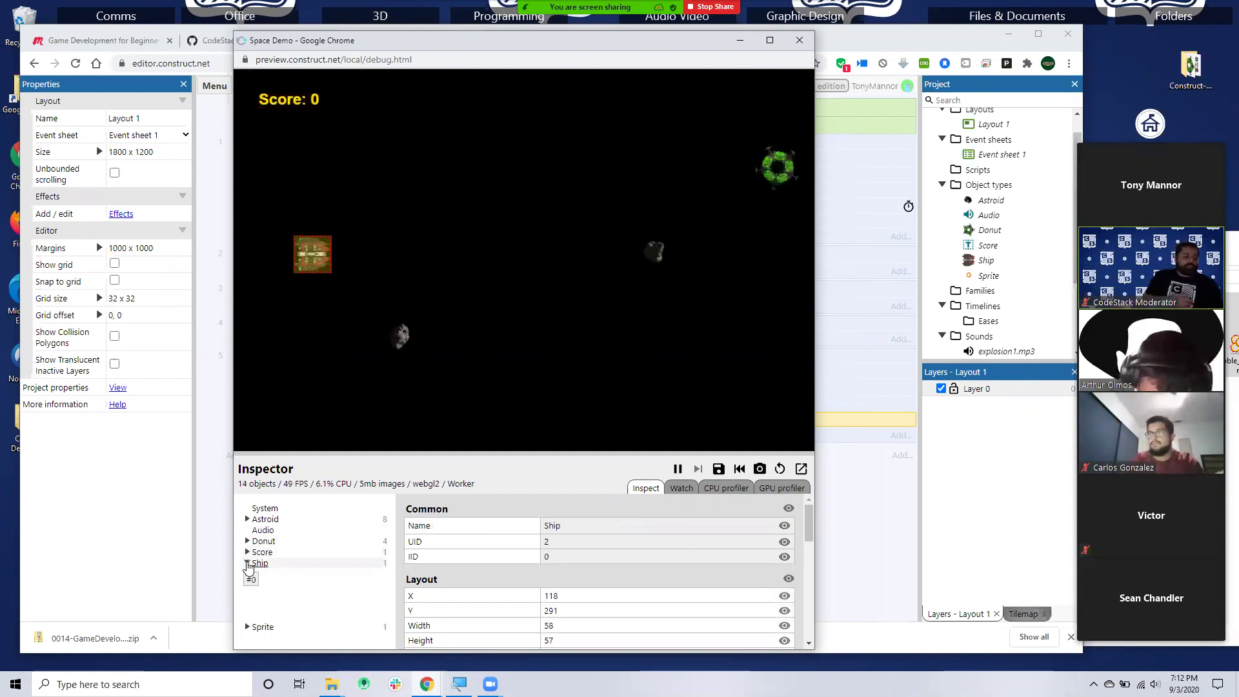
pyautogui.click(247, 574)
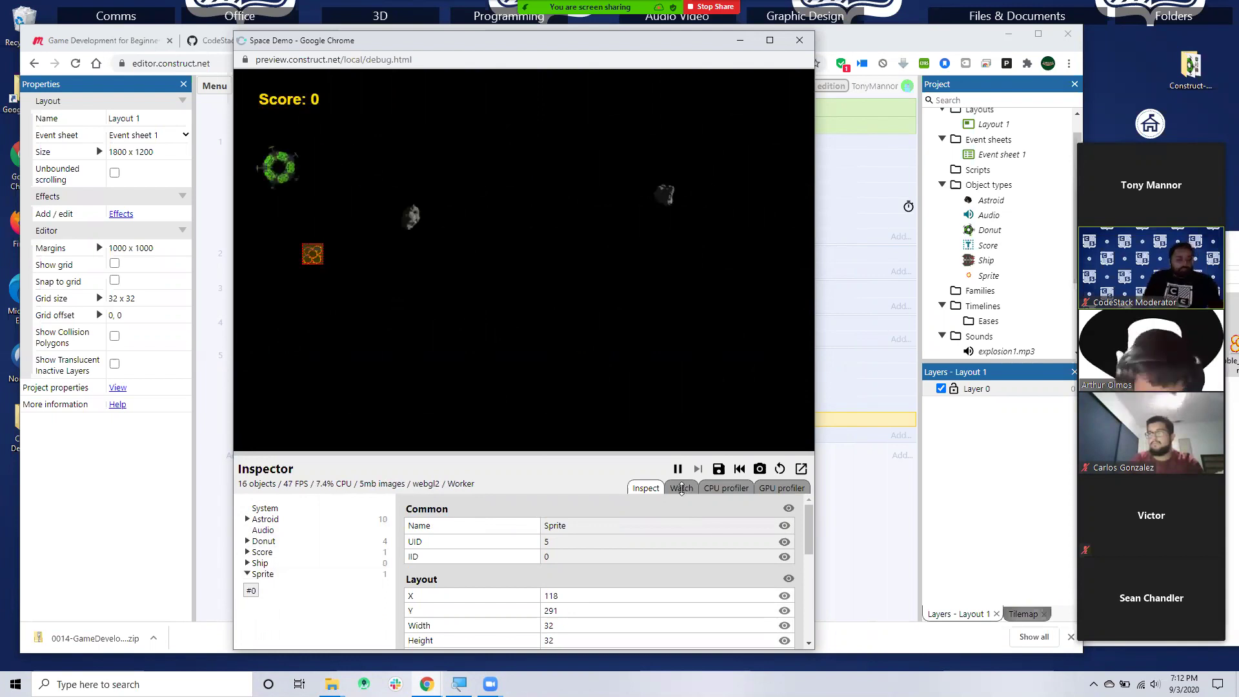
pyautogui.moveTo(611, 451); pyautogui.dragTo(590, 390)
pyautogui.click(675, 426)
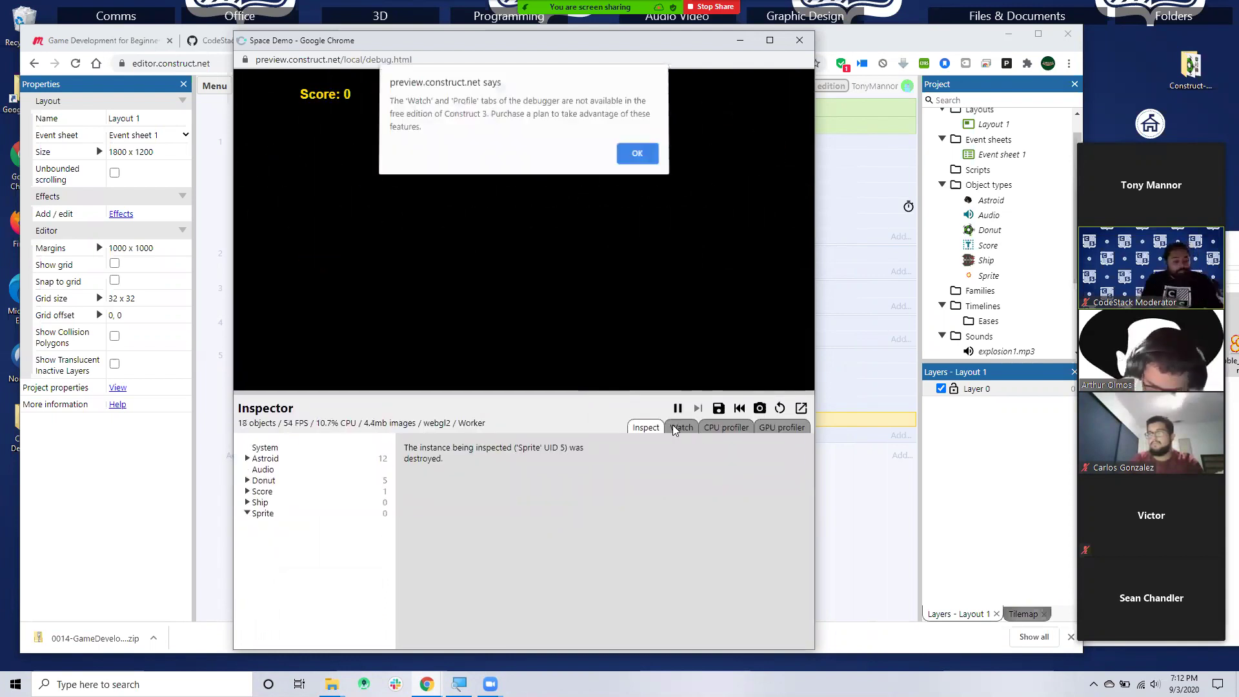
# - Inspect the System values down to the global variables in the running debug preview, and close the preview
pyautogui.click(638, 157)
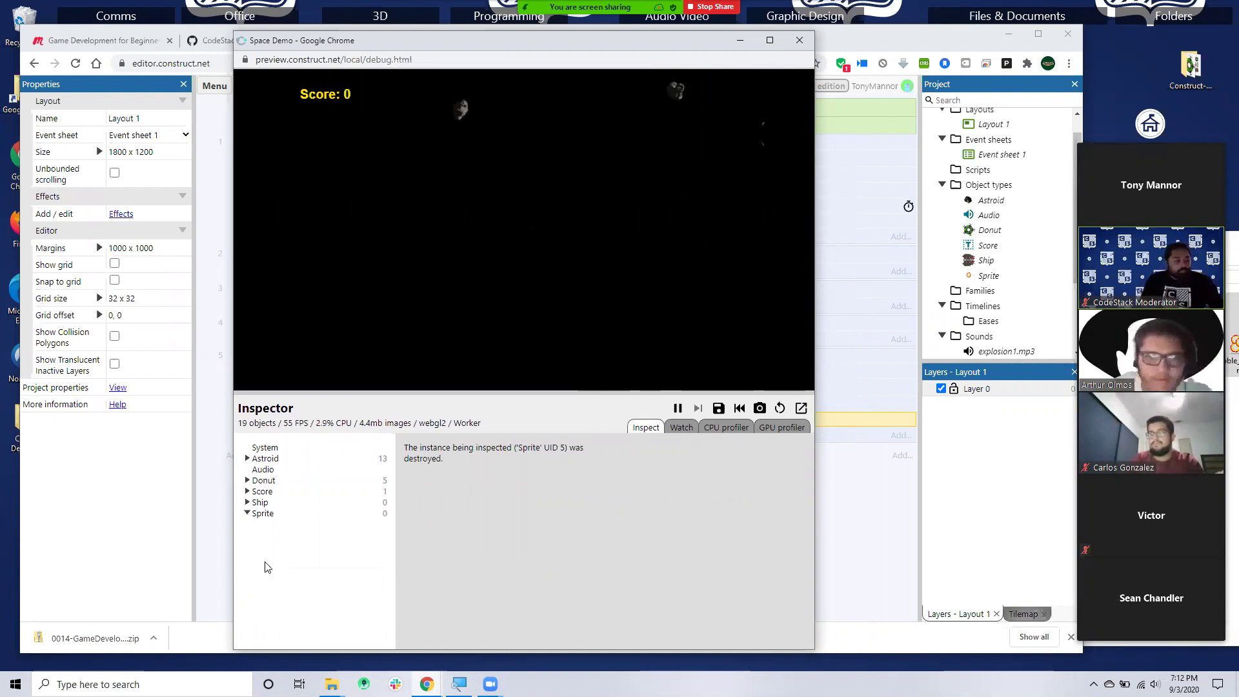
pyautogui.click(265, 449)
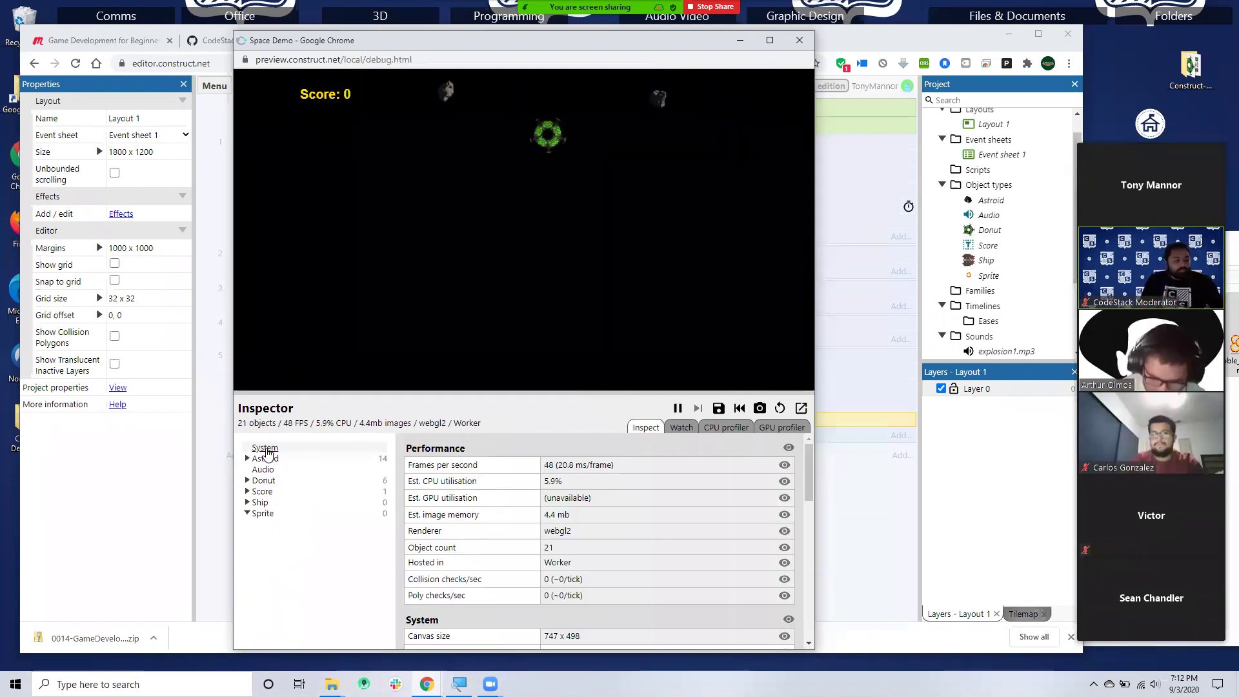
pyautogui.scroll(-5, 574, 530)
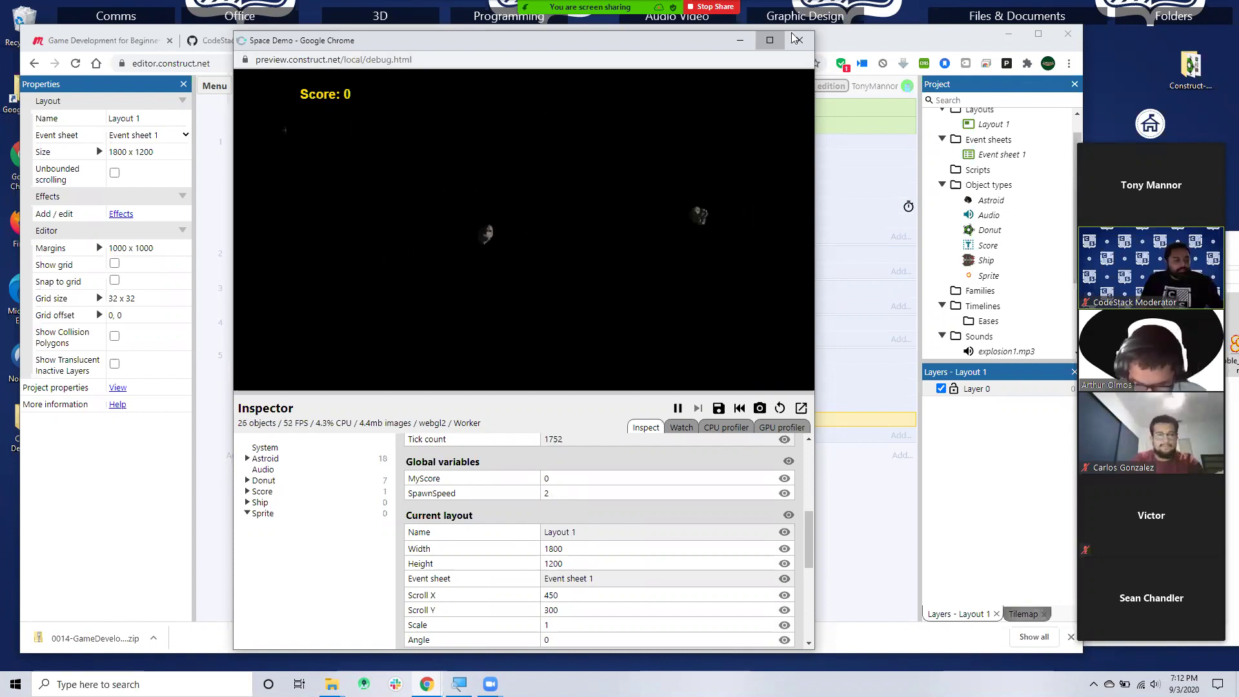
pyautogui.click(769, 40)
pyautogui.click(1194, 7)
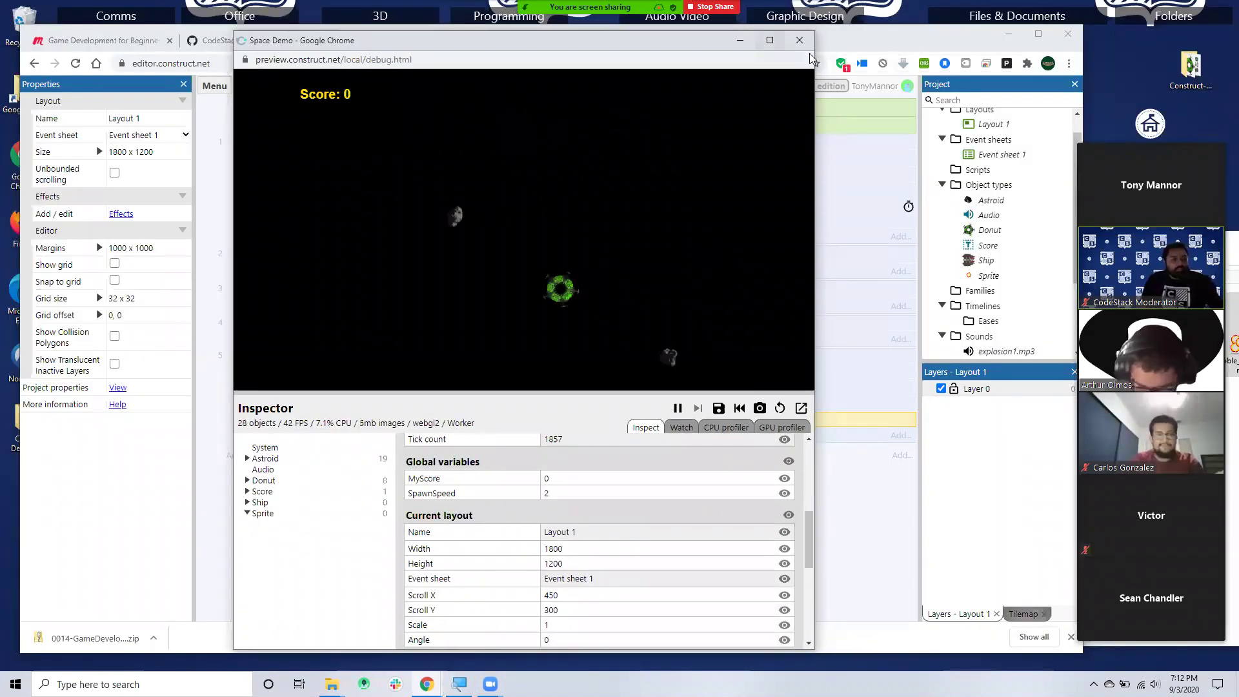
pyautogui.click(804, 45)
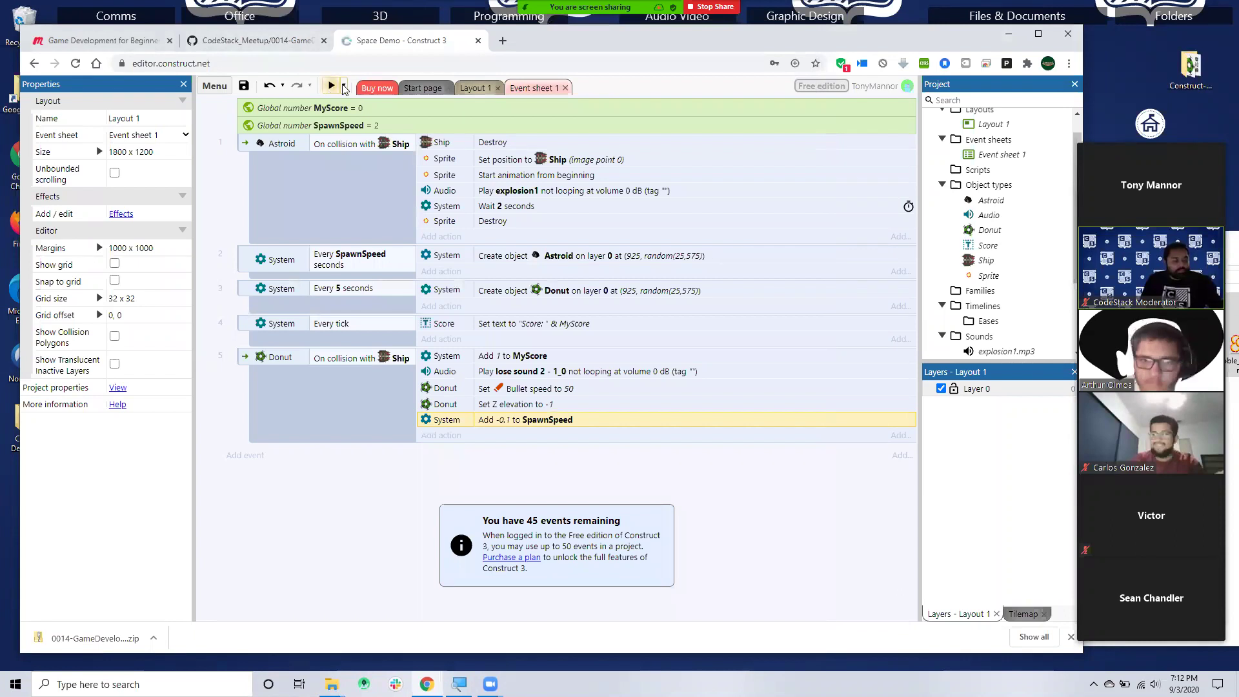
# - Debug the layout again, watch the MyScore and SpawnSpeed global variables during play, and close the preview
pyautogui.click(343, 86)
pyautogui.click(338, 123)
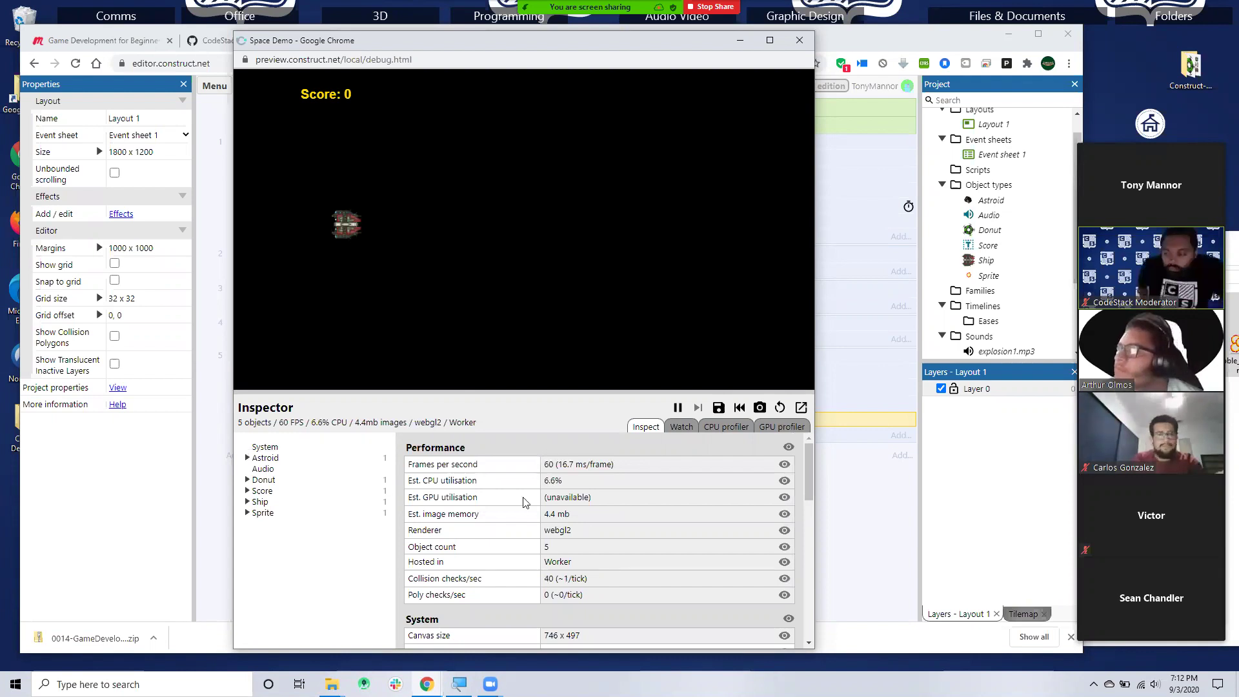
pyautogui.scroll(-1, 562, 550)
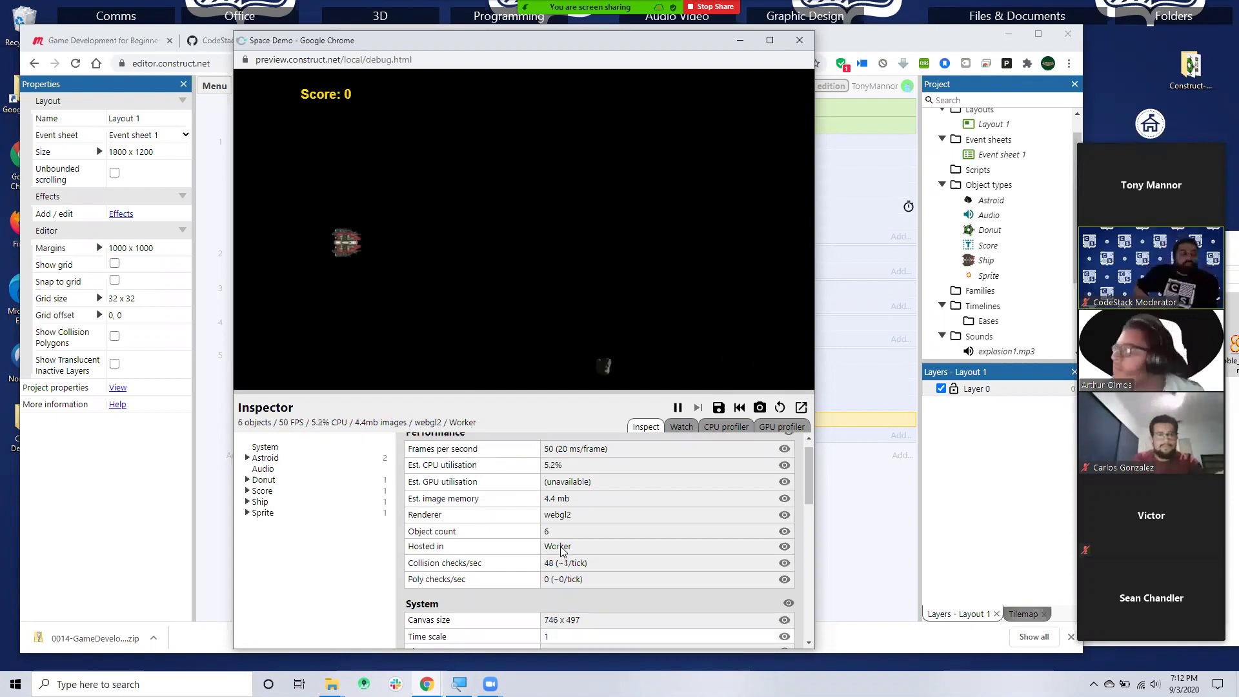
pyautogui.scroll(-3, 562, 550)
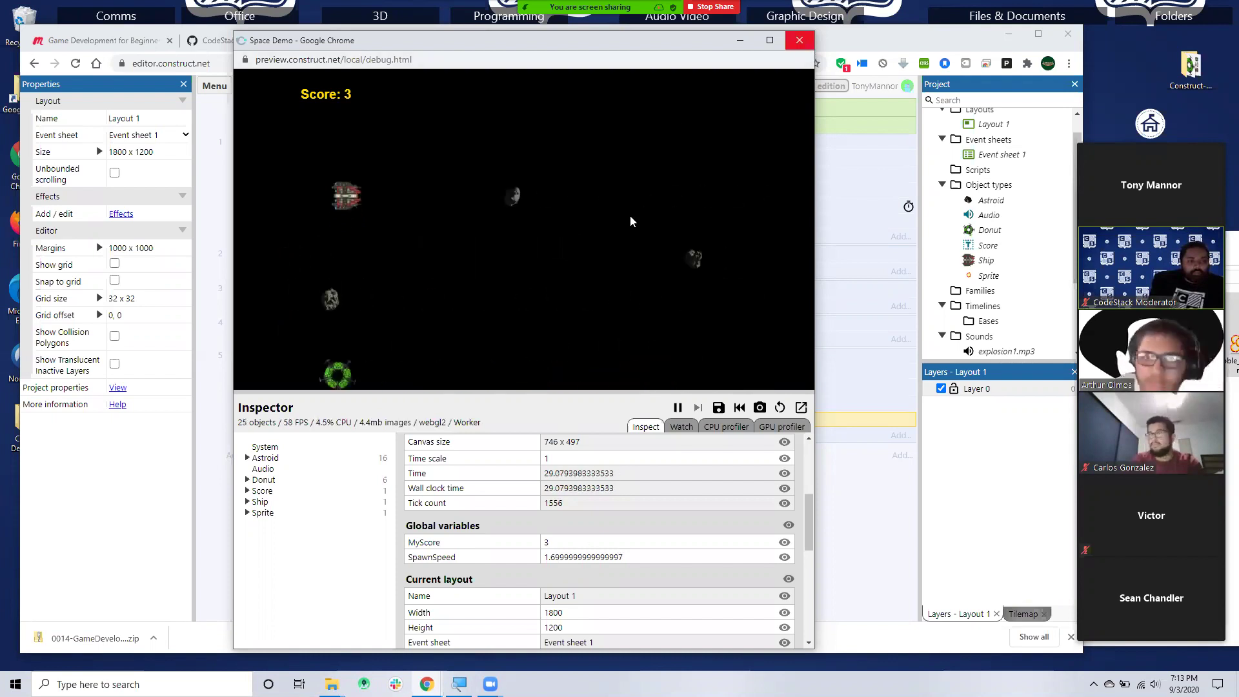
pyautogui.hotkey('ctrl', 'w')
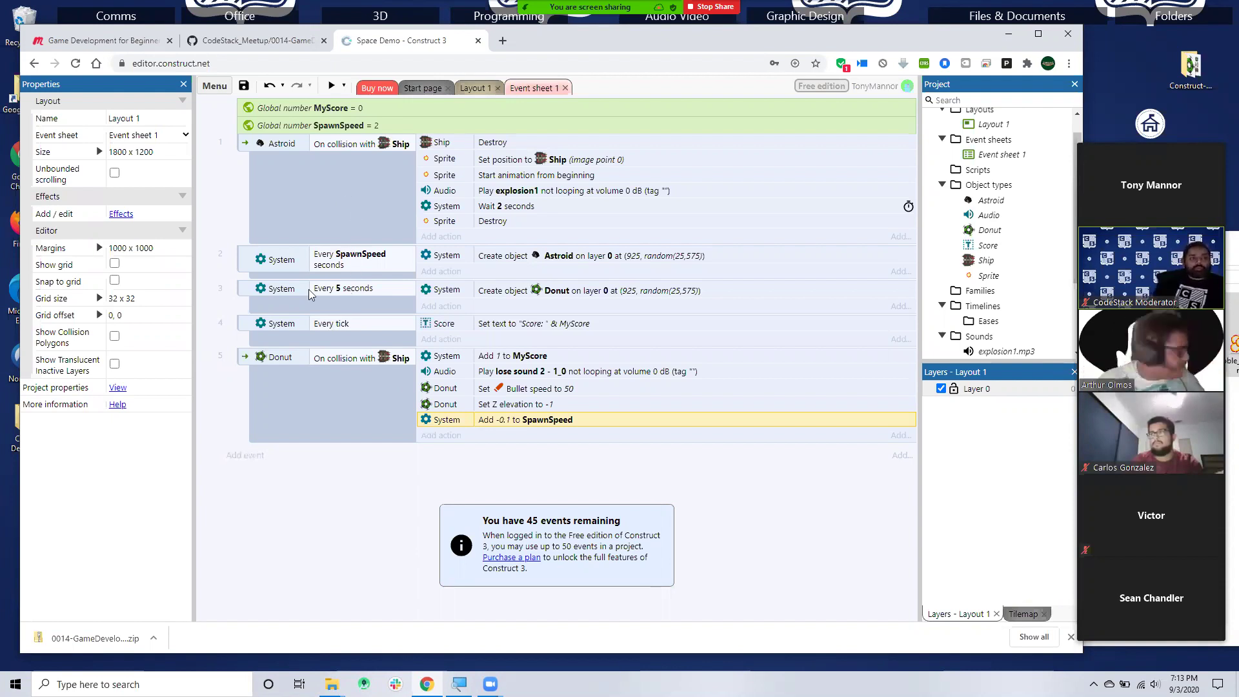
# - Add a global number variable named Speed with initial value 0 to the event sheet
pyautogui.rightClick(338, 500)
pyautogui.click(381, 411)
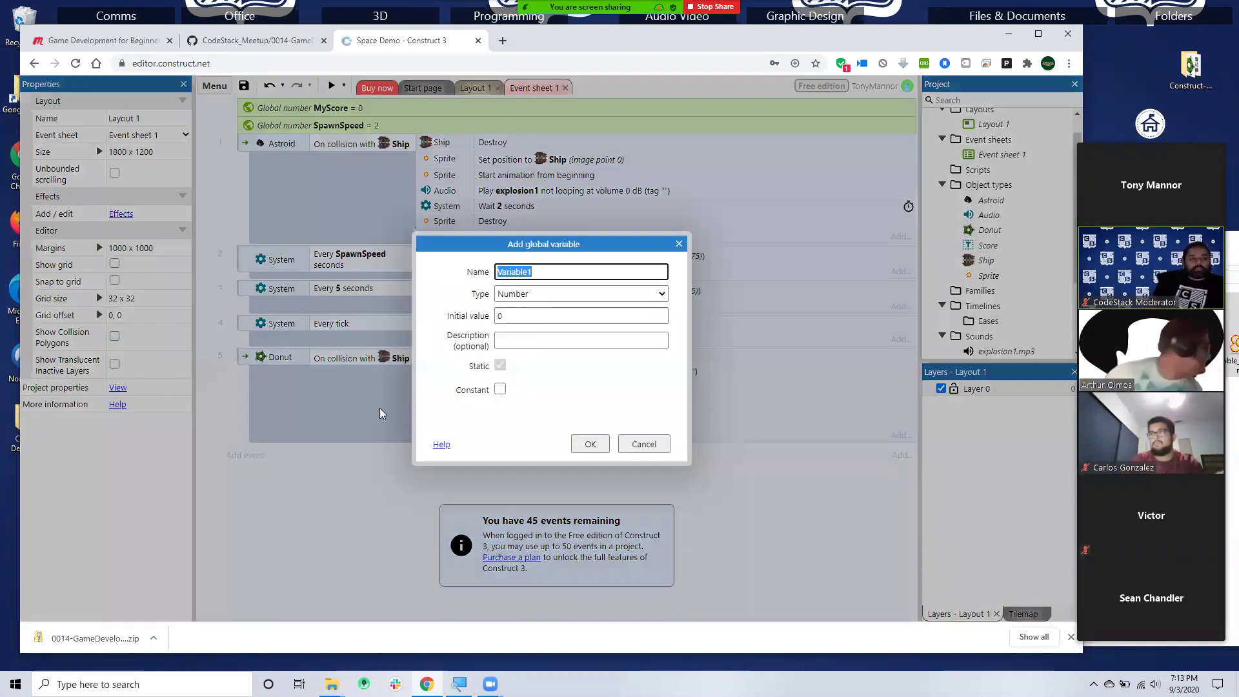
pyautogui.write('Speed')
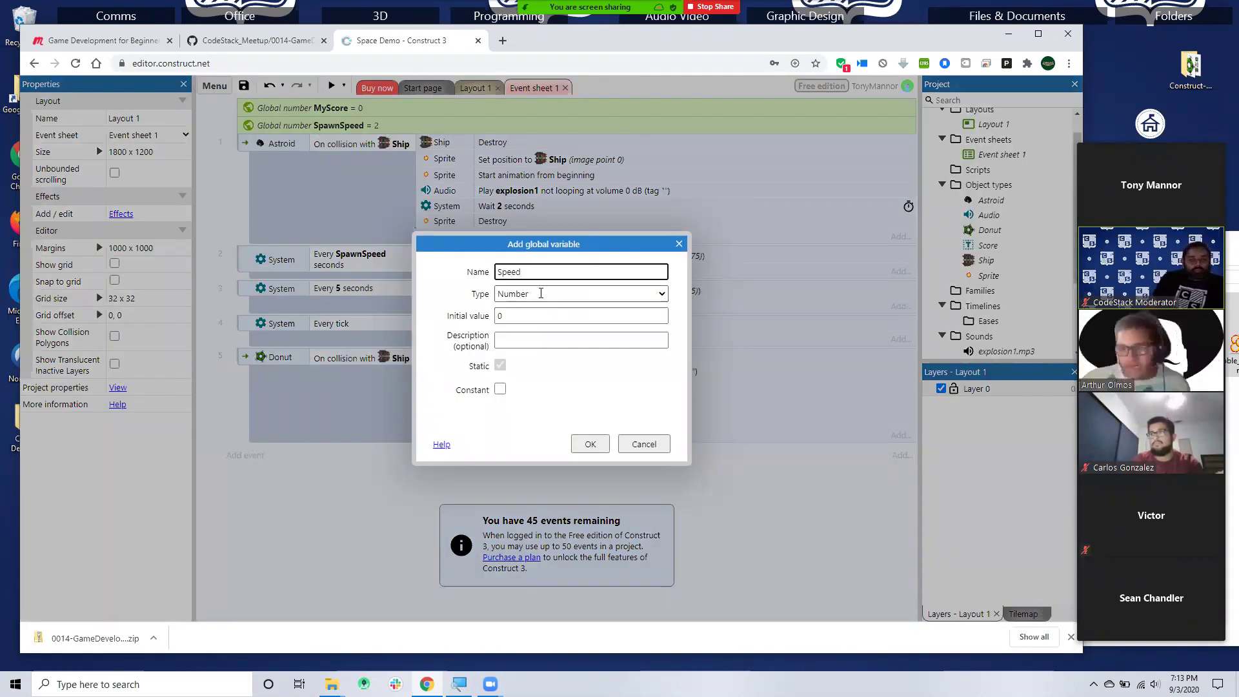
pyautogui.click(589, 445)
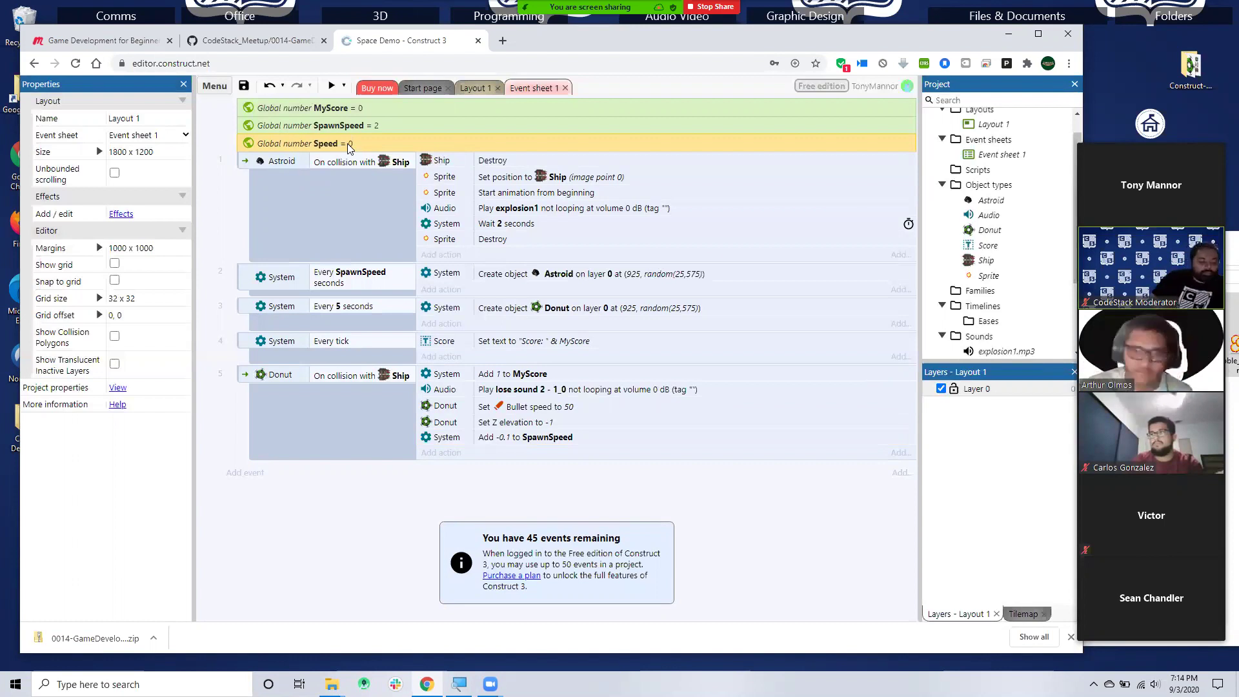
pyautogui.doubleClick(347, 143)
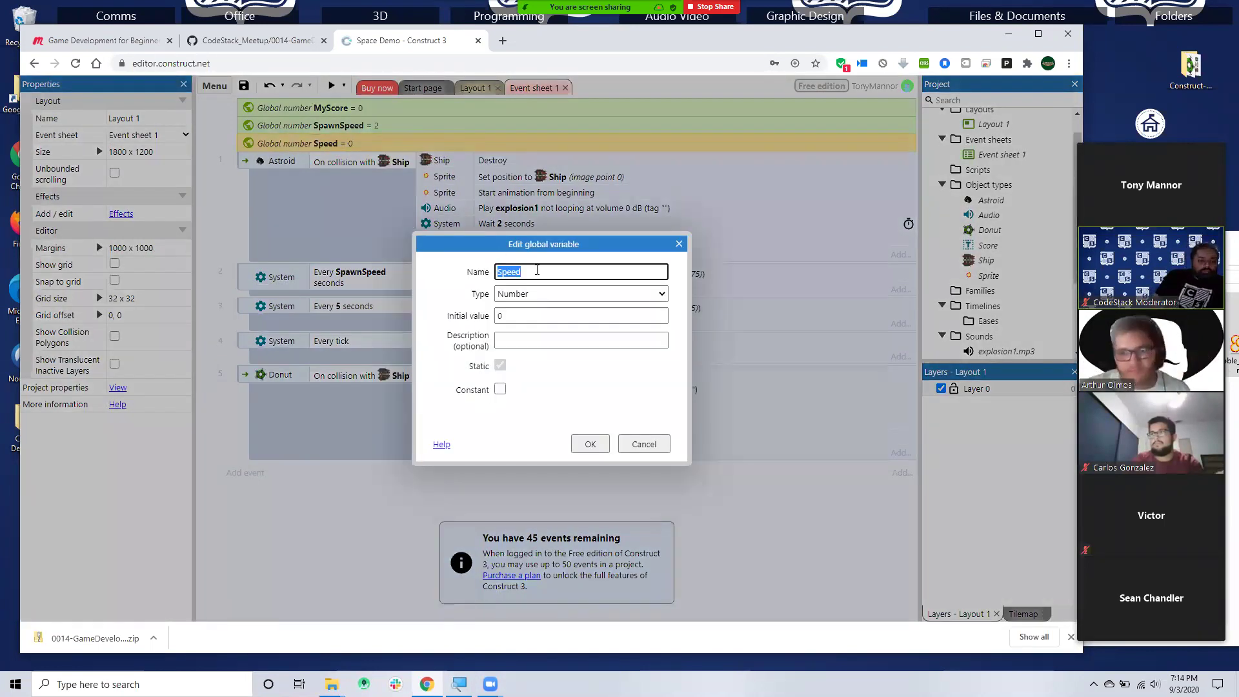
pyautogui.write('200')
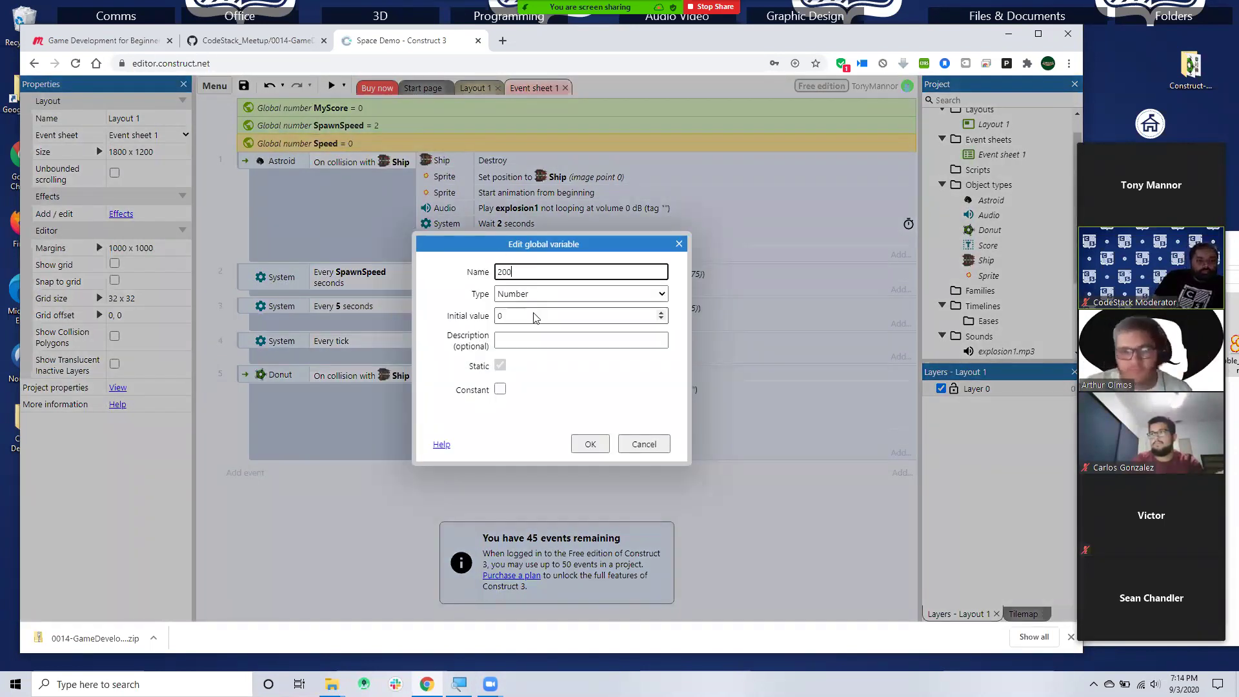
pyautogui.click(591, 445)
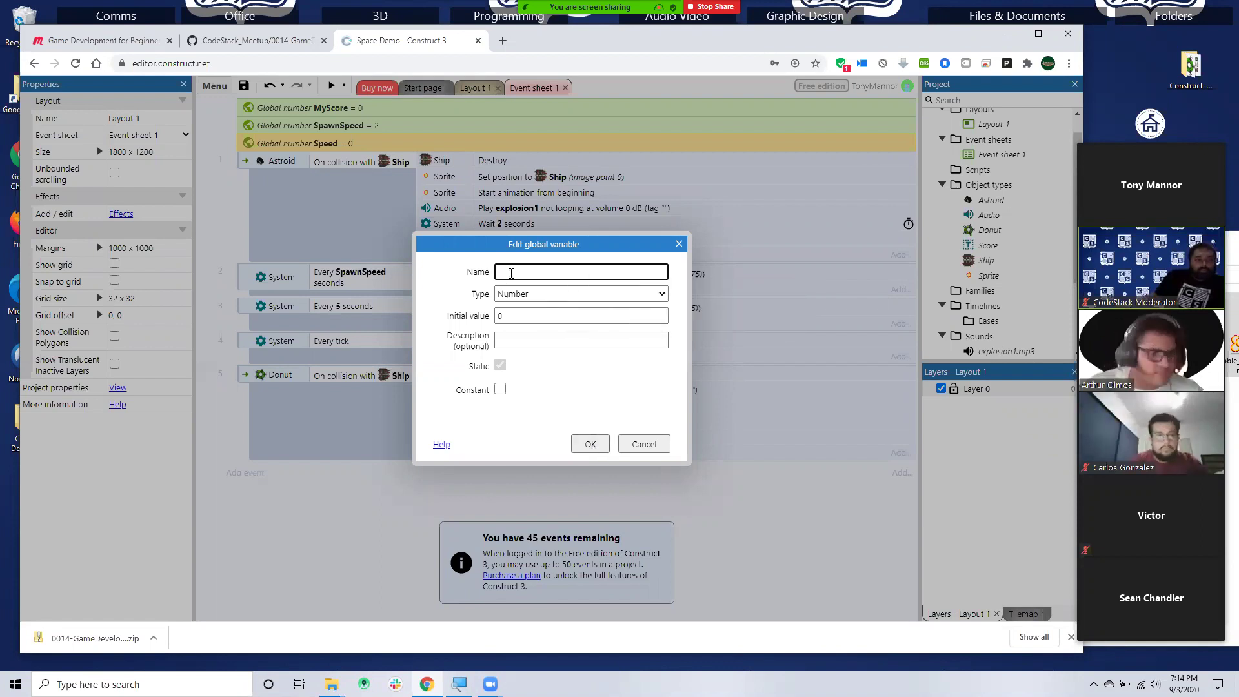
pyautogui.click(635, 445)
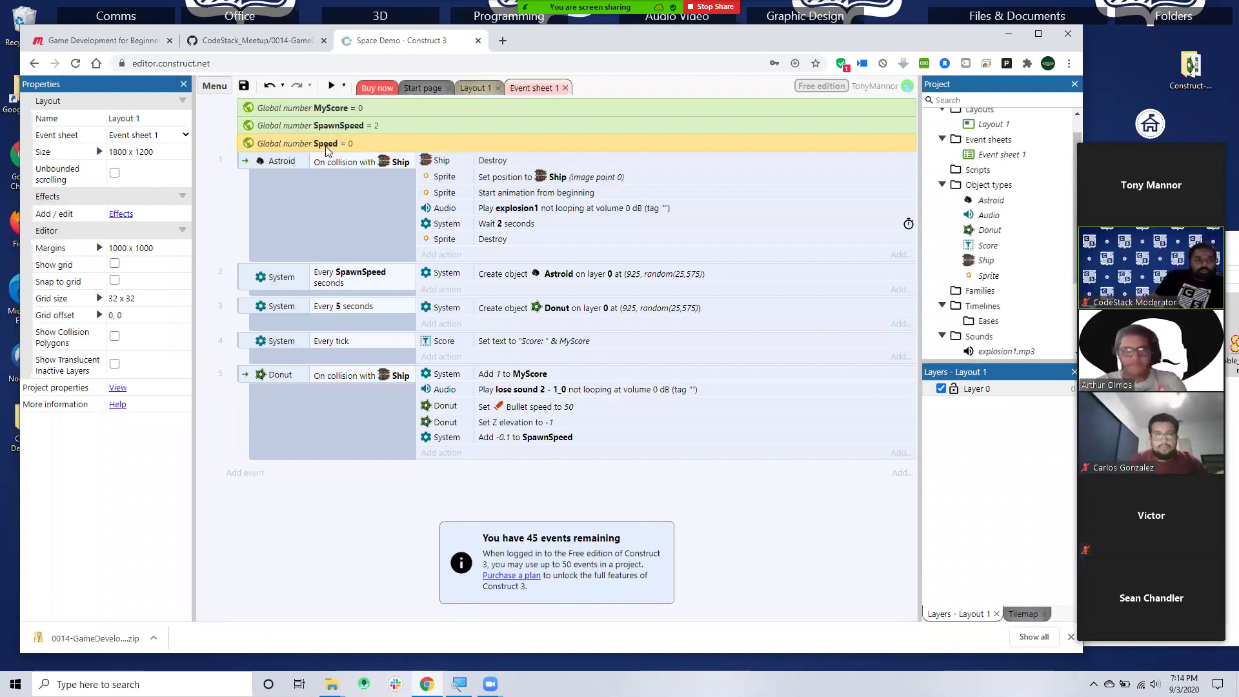
# - Set the initial value of the Speed global variable to 200
pyautogui.doubleClick(350, 143)
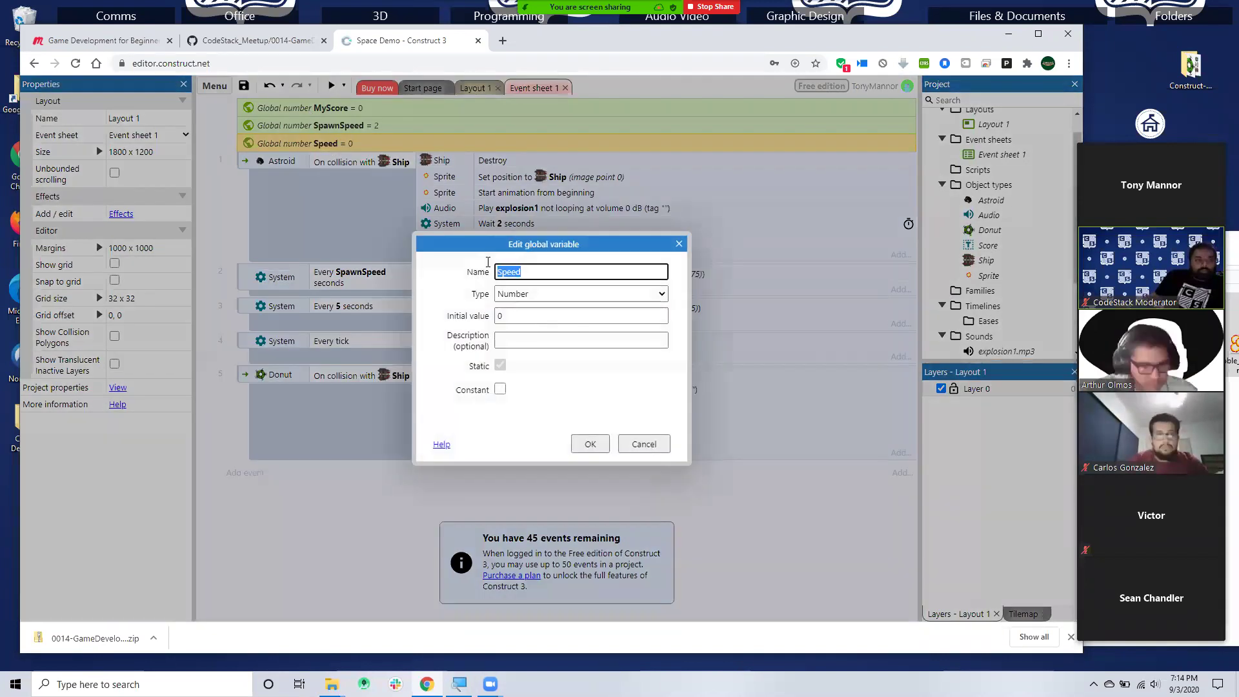
pyautogui.doubleClick(519, 316)
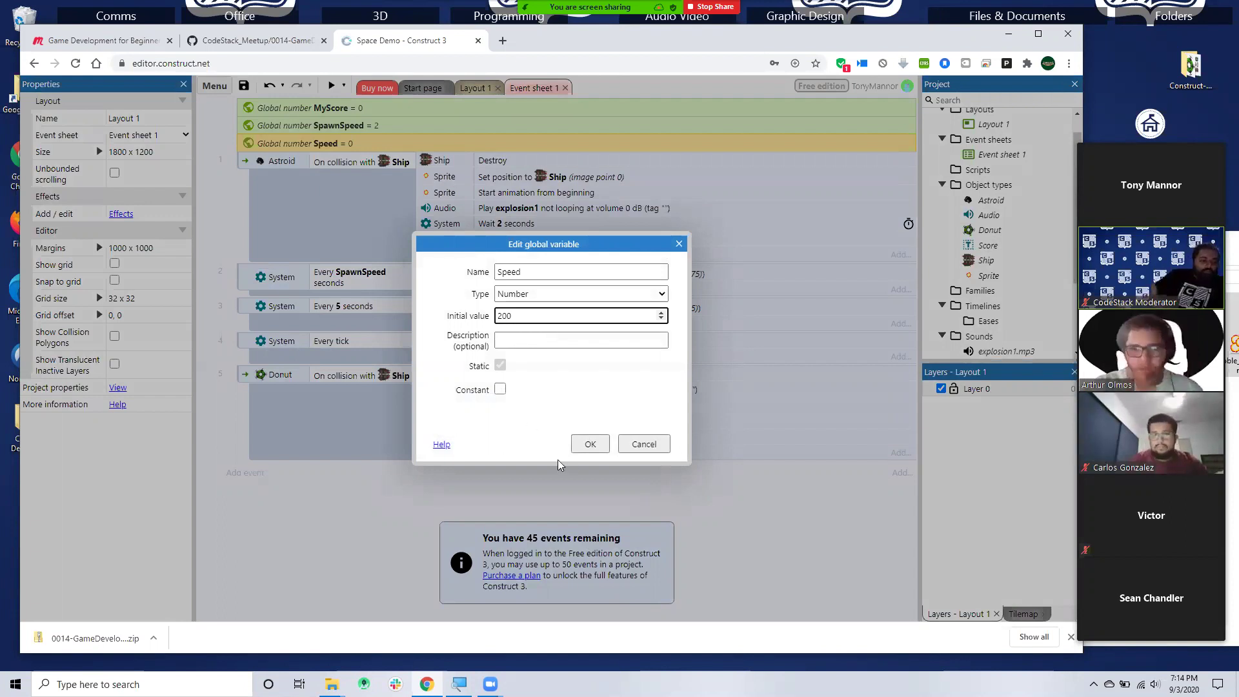
pyautogui.click(587, 444)
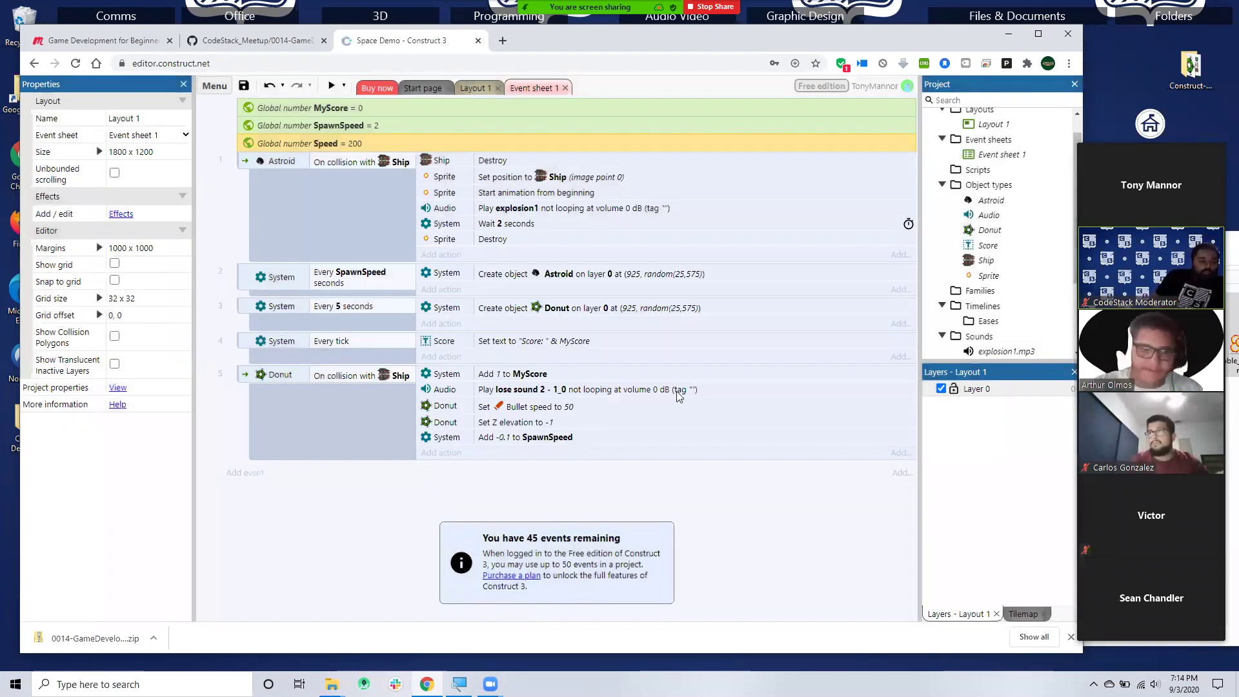
pyautogui.click(336, 305)
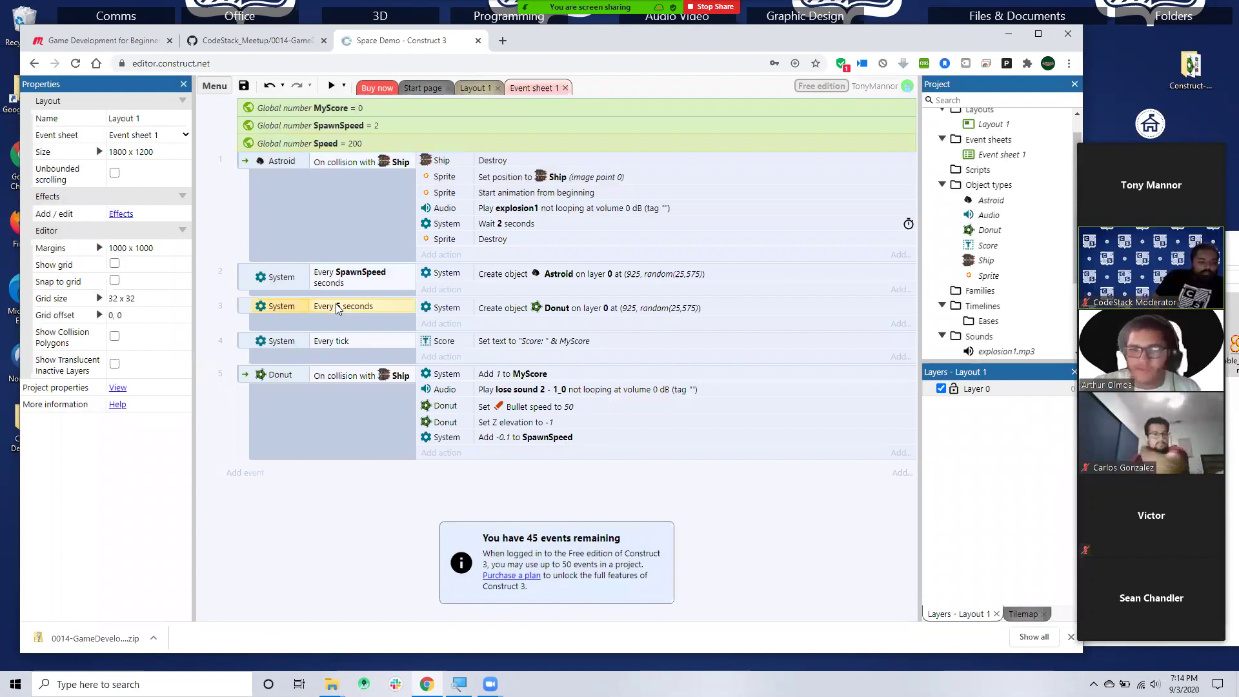
pyautogui.doubleClick(338, 304)
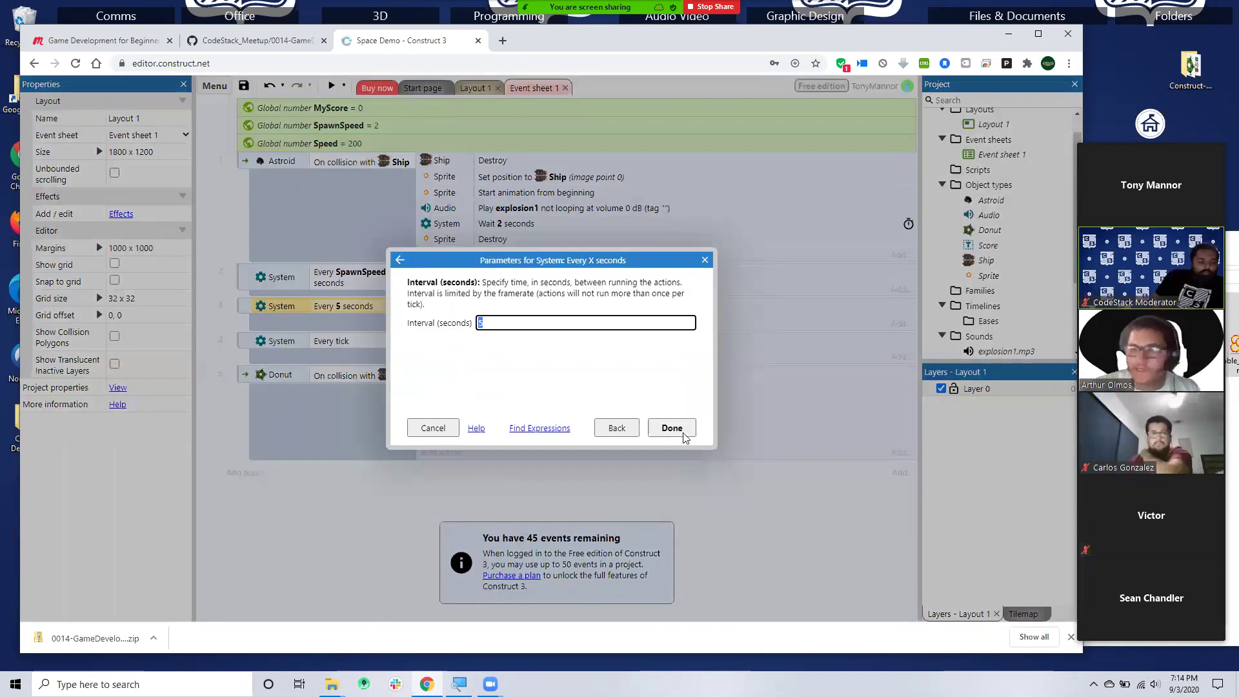
pyautogui.click(430, 427)
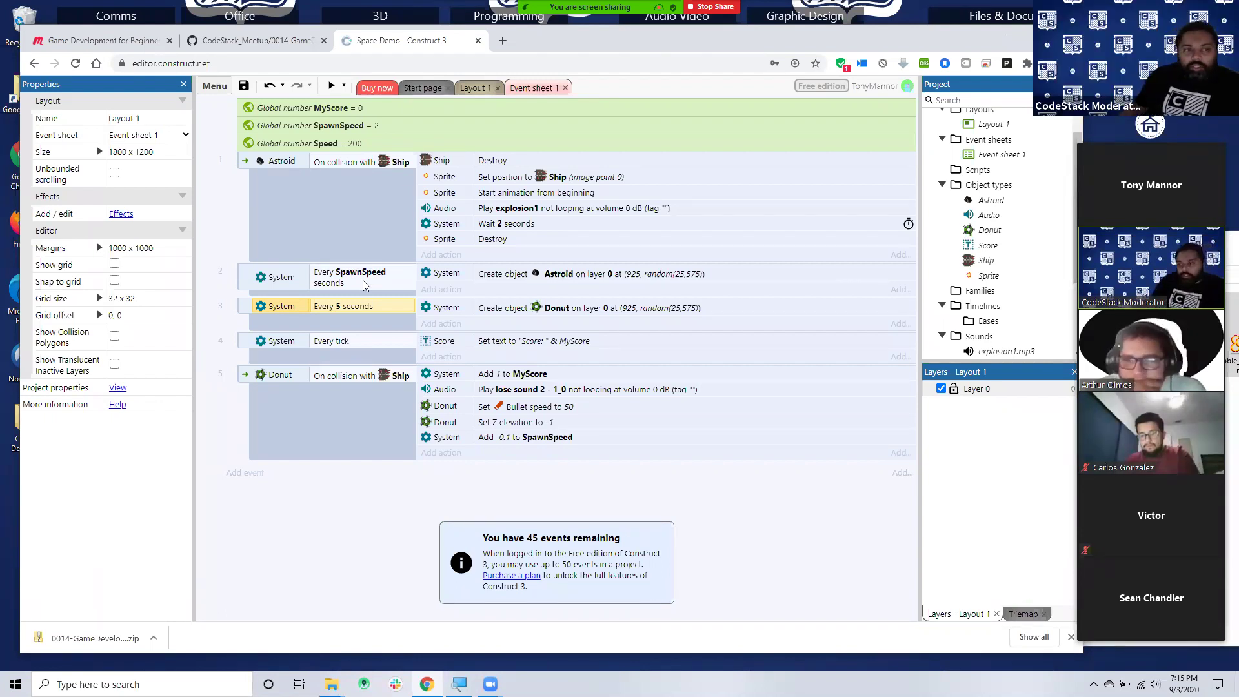
pyautogui.click(362, 280)
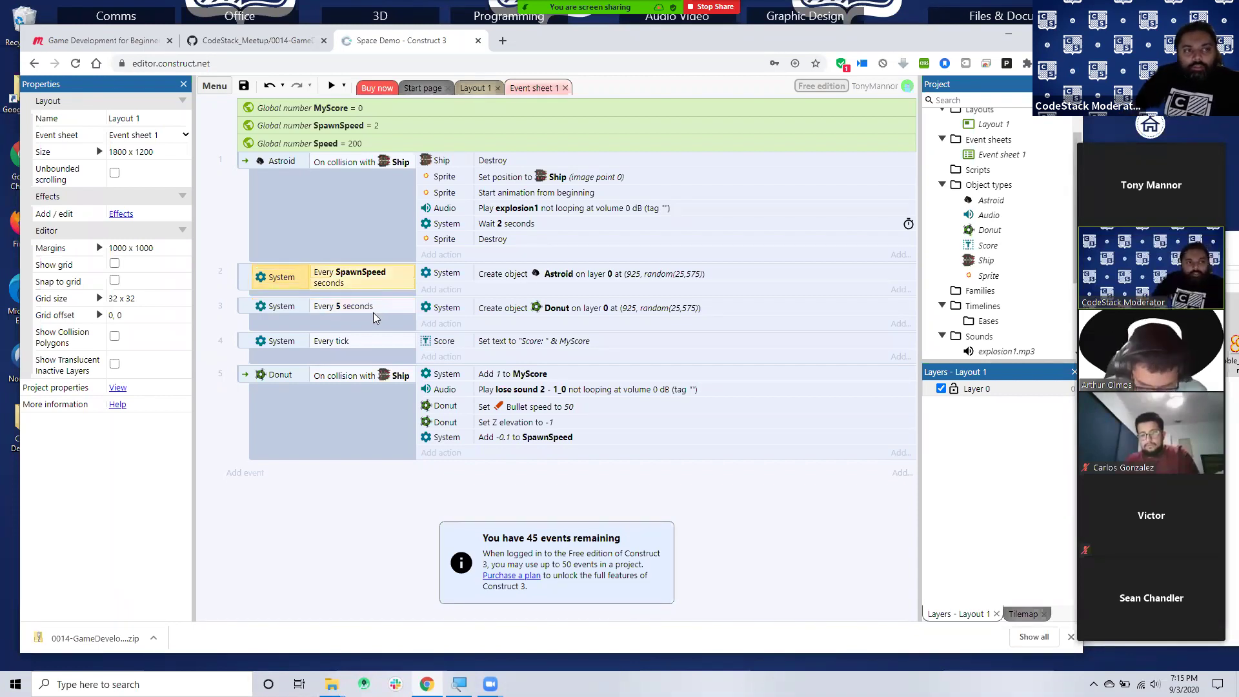
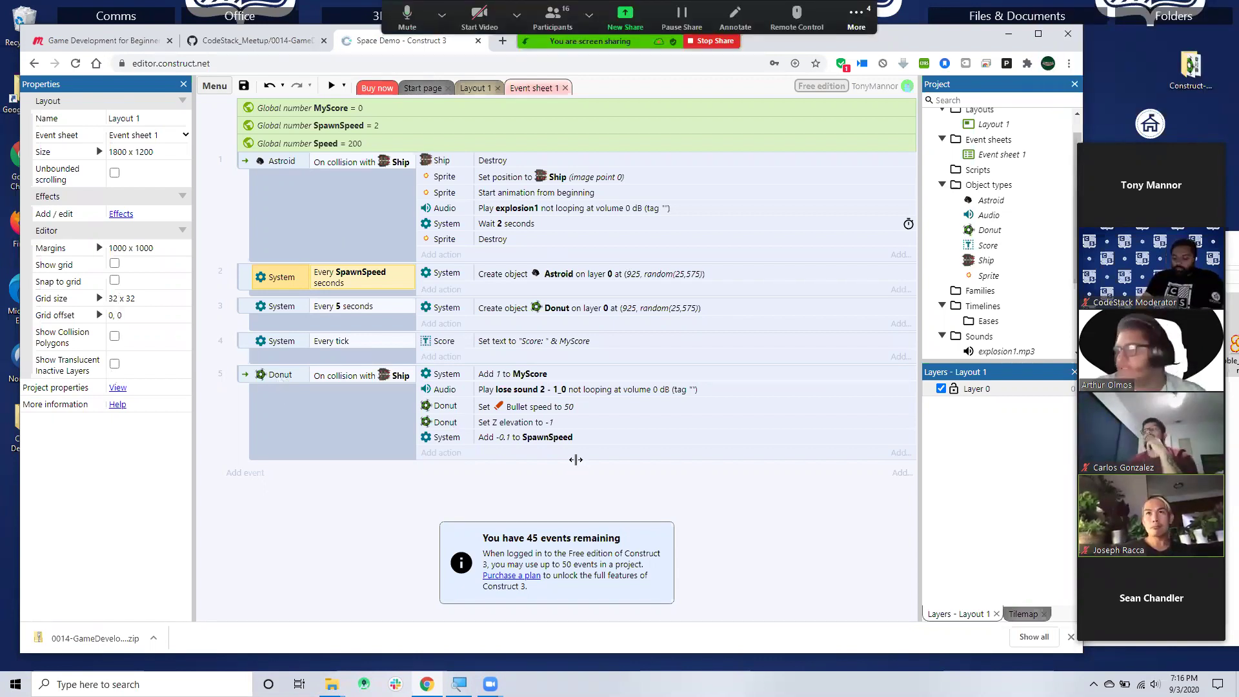
# - Start a new action for the Ship object in the Donut collision event and look through its available actions
pyautogui.click(440, 453)
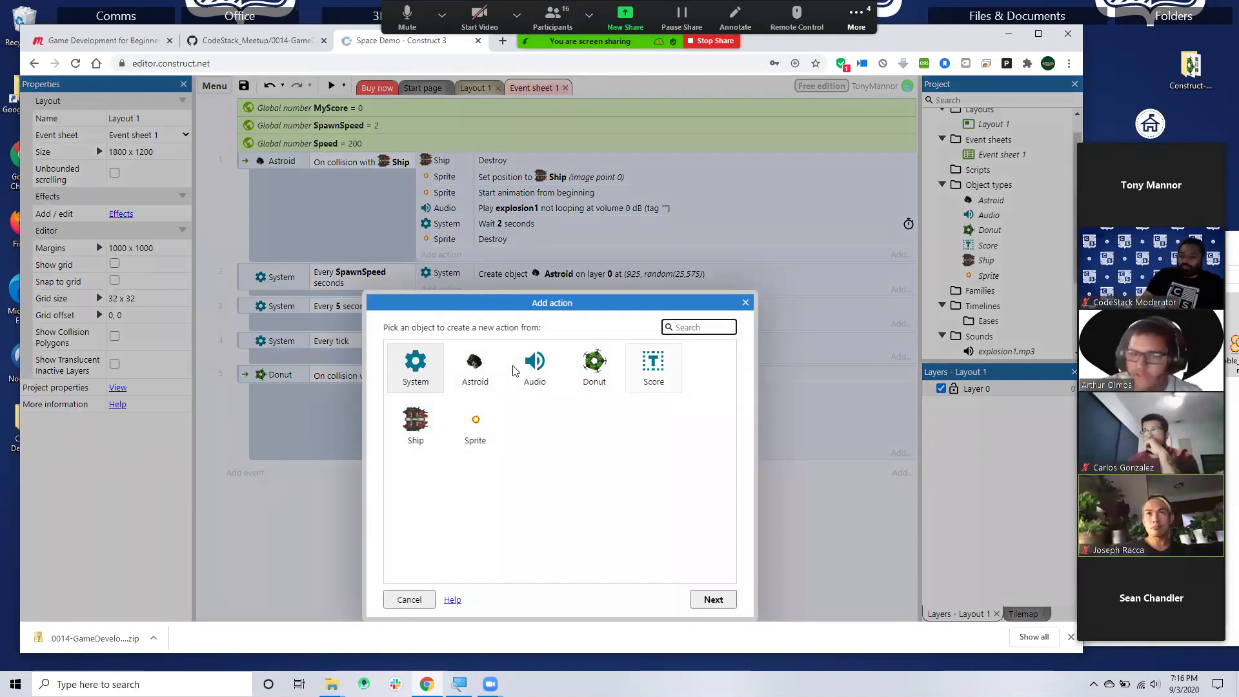
pyautogui.click(592, 373)
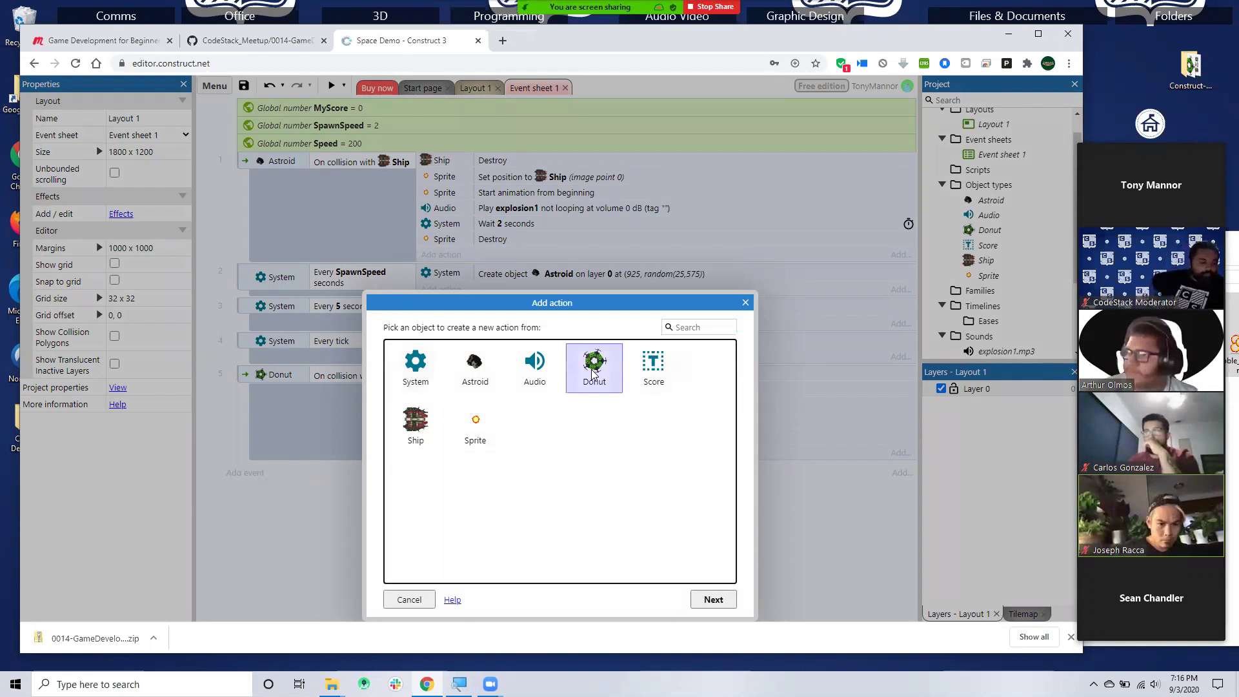
pyautogui.click(403, 418)
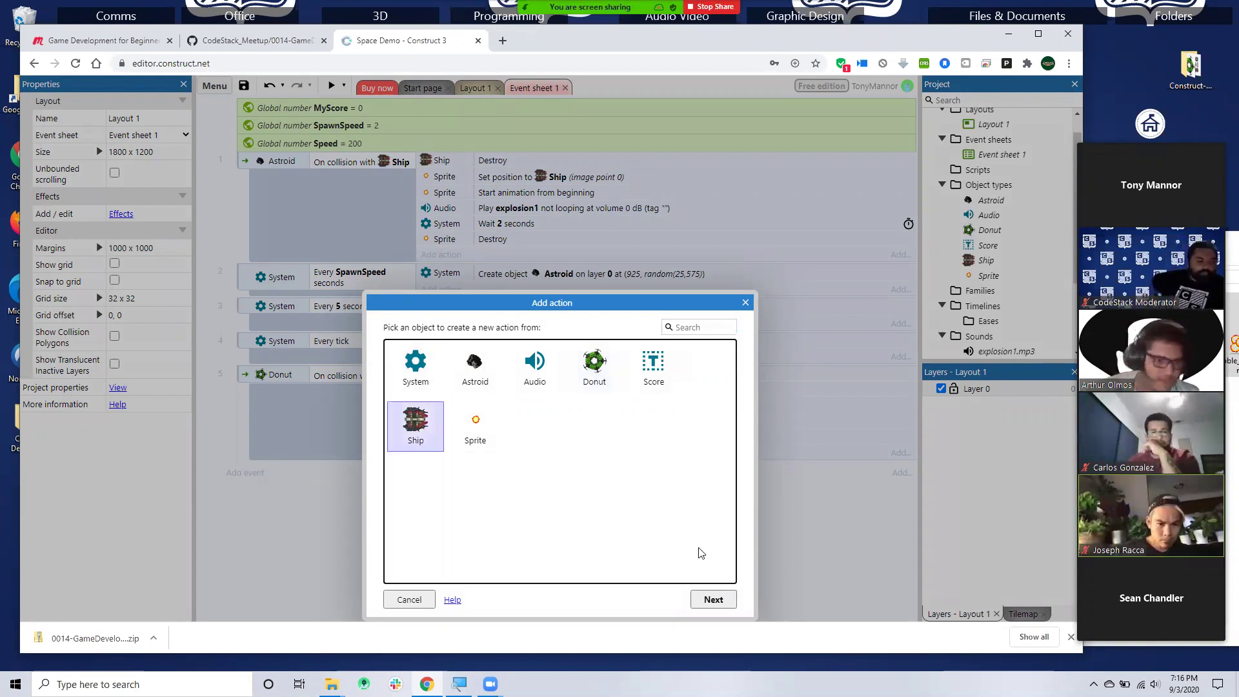
pyautogui.click(713, 599)
pyautogui.scroll(-5, 608, 494)
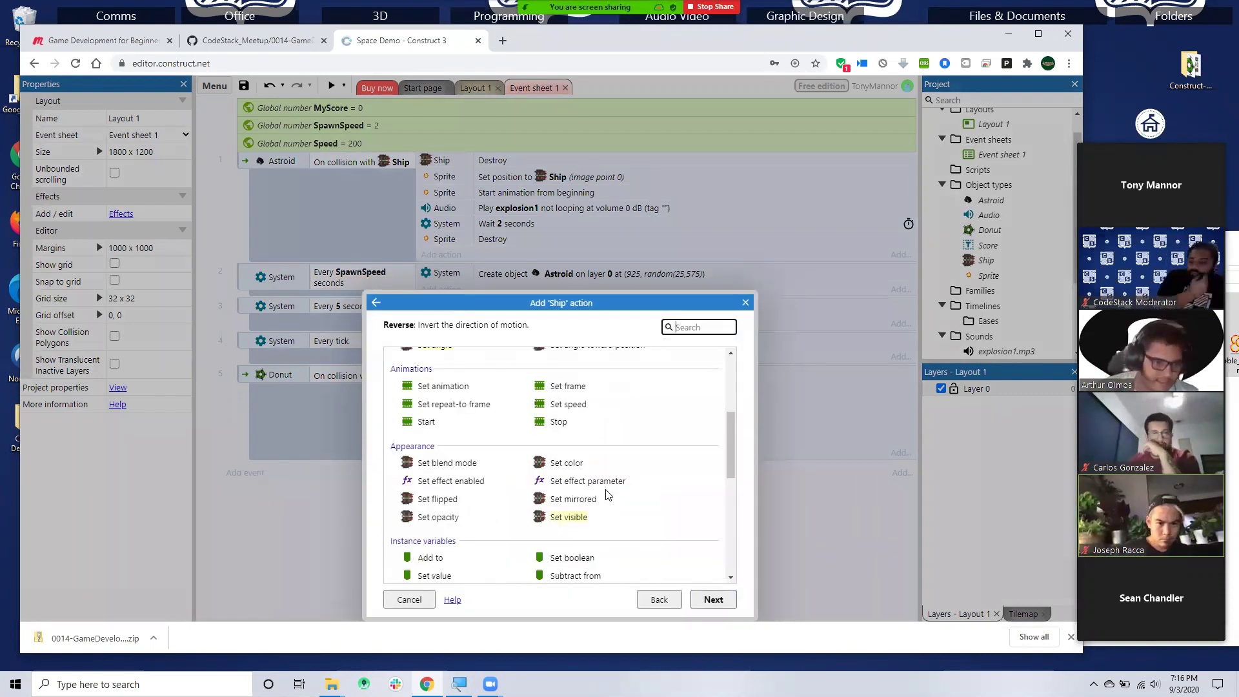
pyautogui.scroll(-2, 608, 494)
pyautogui.scroll(-3, 606, 494)
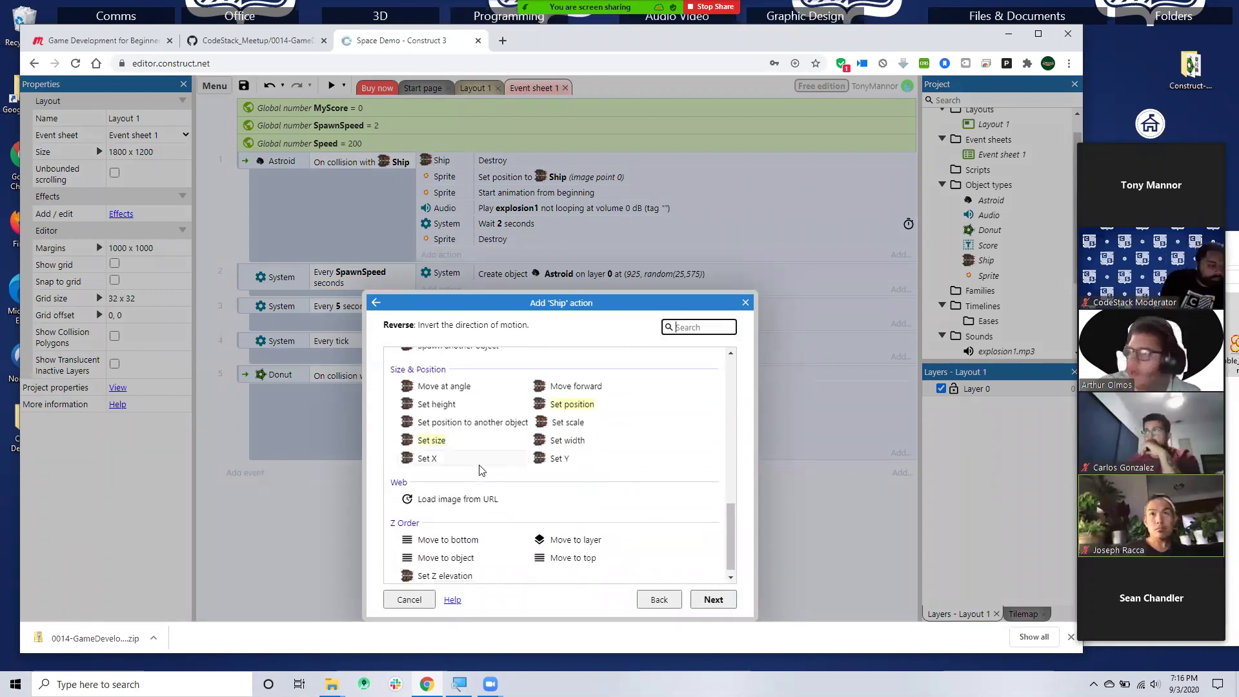
pyautogui.scroll(5, 479, 470)
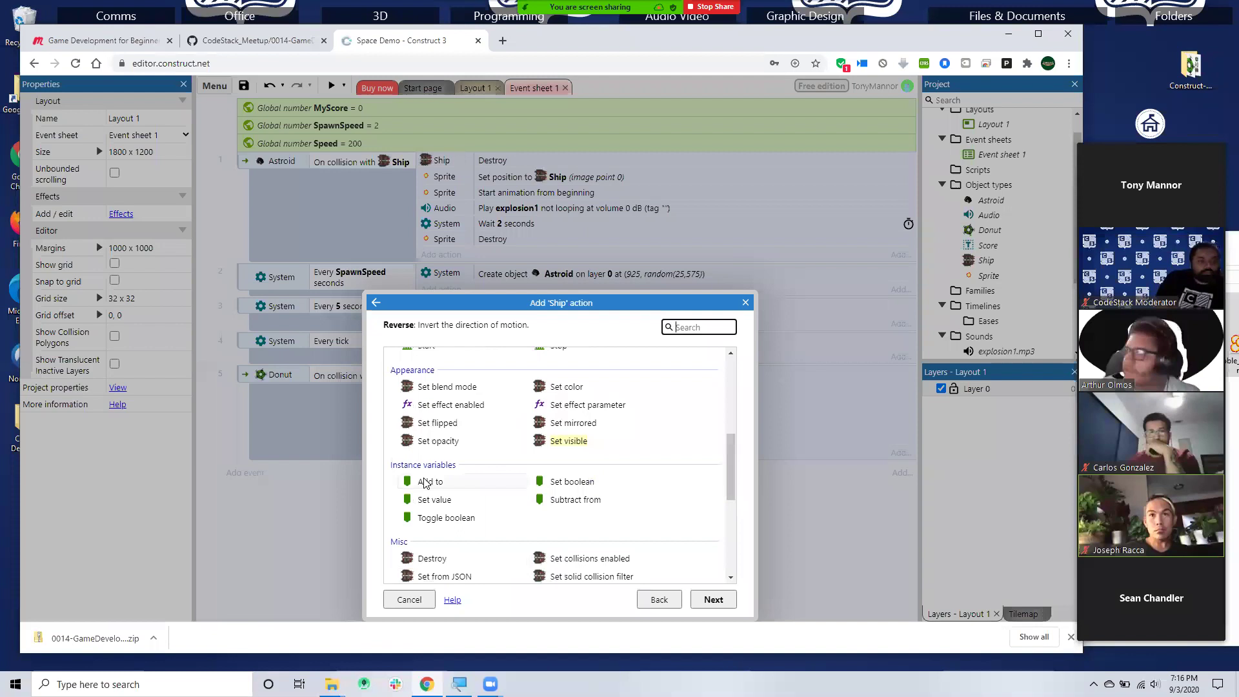
pyautogui.click(429, 481)
pyautogui.click(713, 600)
pyautogui.click(531, 313)
pyautogui.click(531, 313)
pyautogui.click(616, 429)
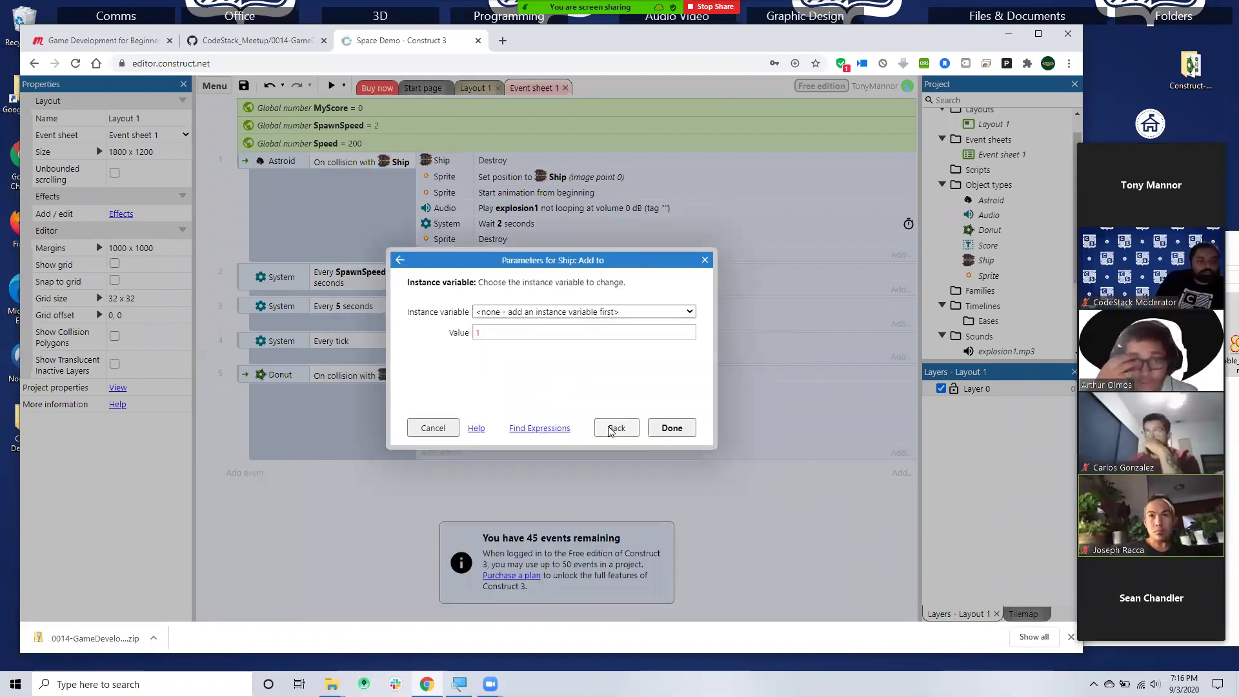
# - Look through the rest of the Ship object's actions and return to the choice of object for the new action
pyautogui.scroll(2, 617, 438)
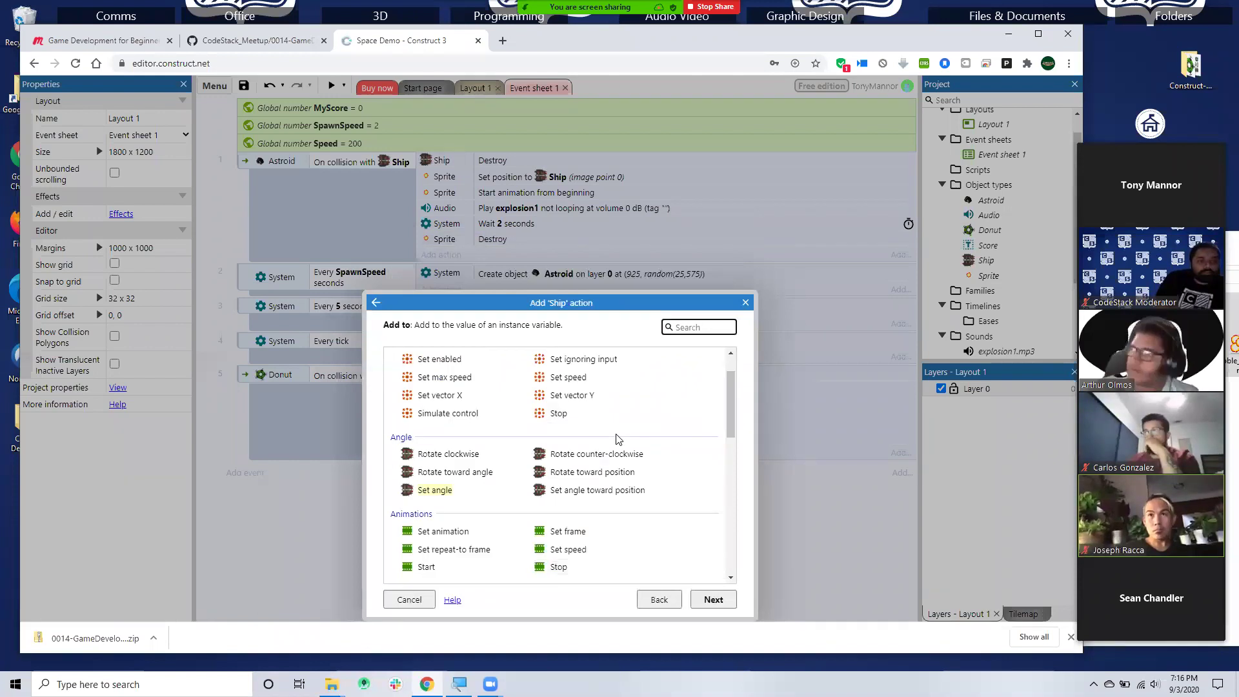
pyautogui.scroll(1, 618, 439)
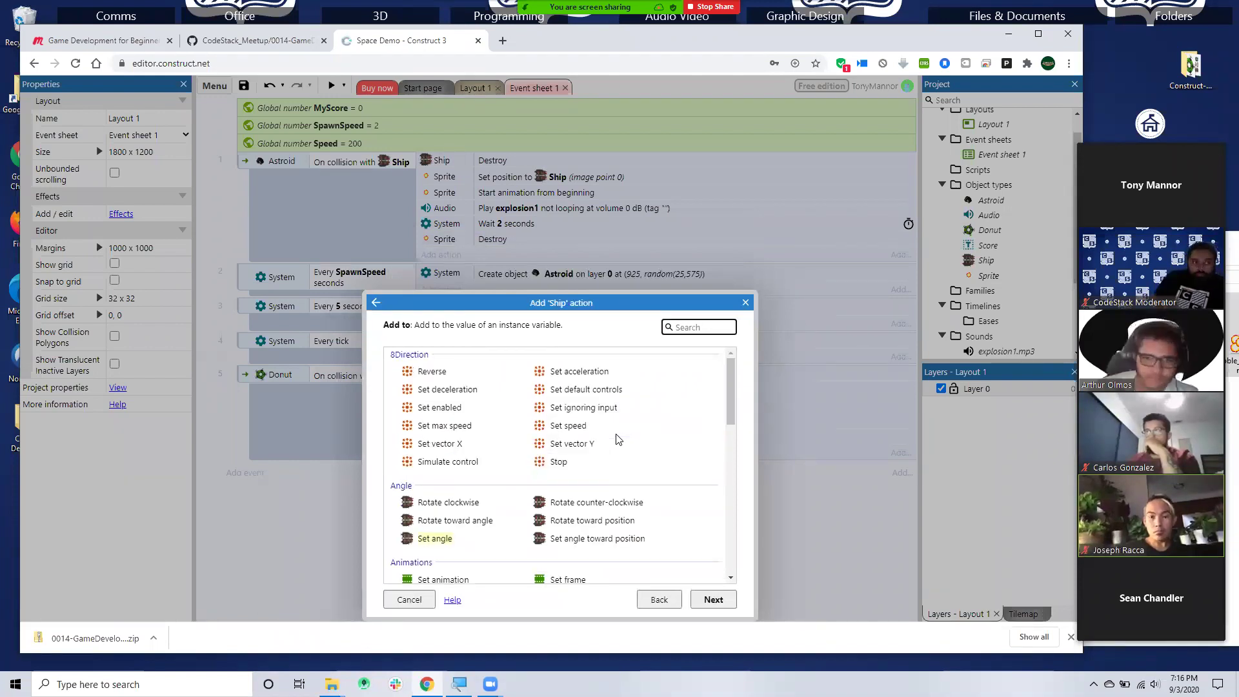
pyautogui.scroll(-2, 618, 439)
pyautogui.scroll(-2, 618, 440)
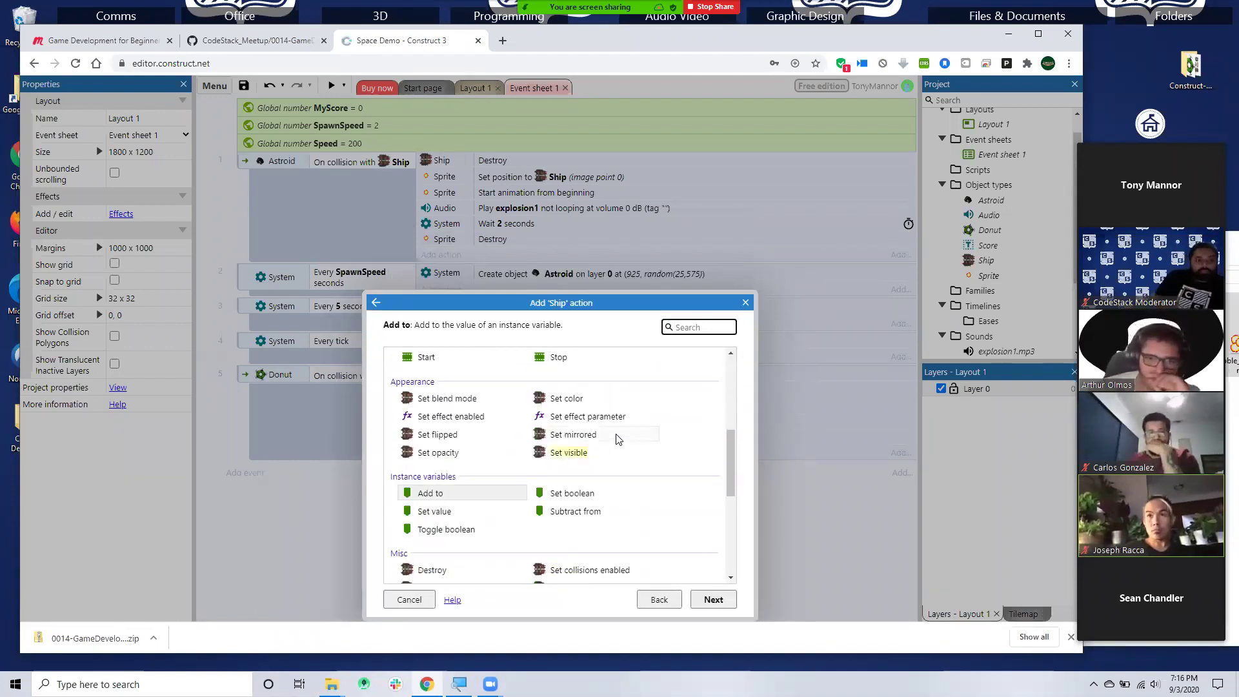
pyautogui.scroll(-3, 618, 440)
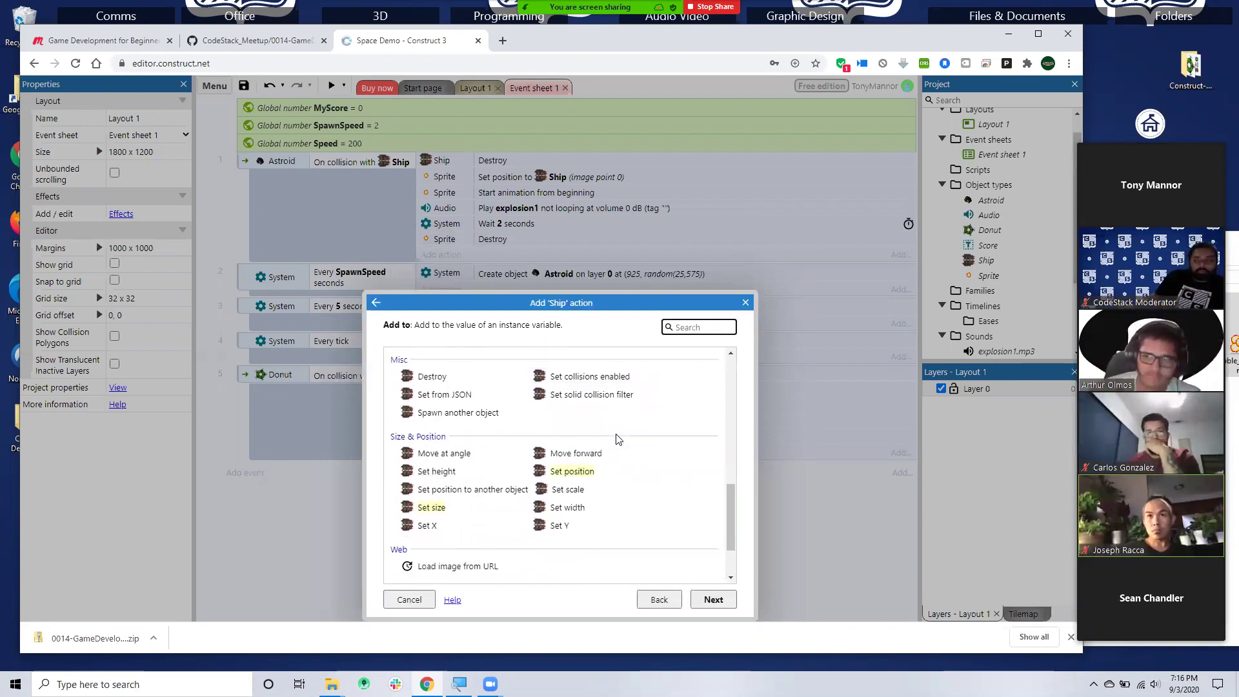
pyautogui.scroll(-2, 615, 438)
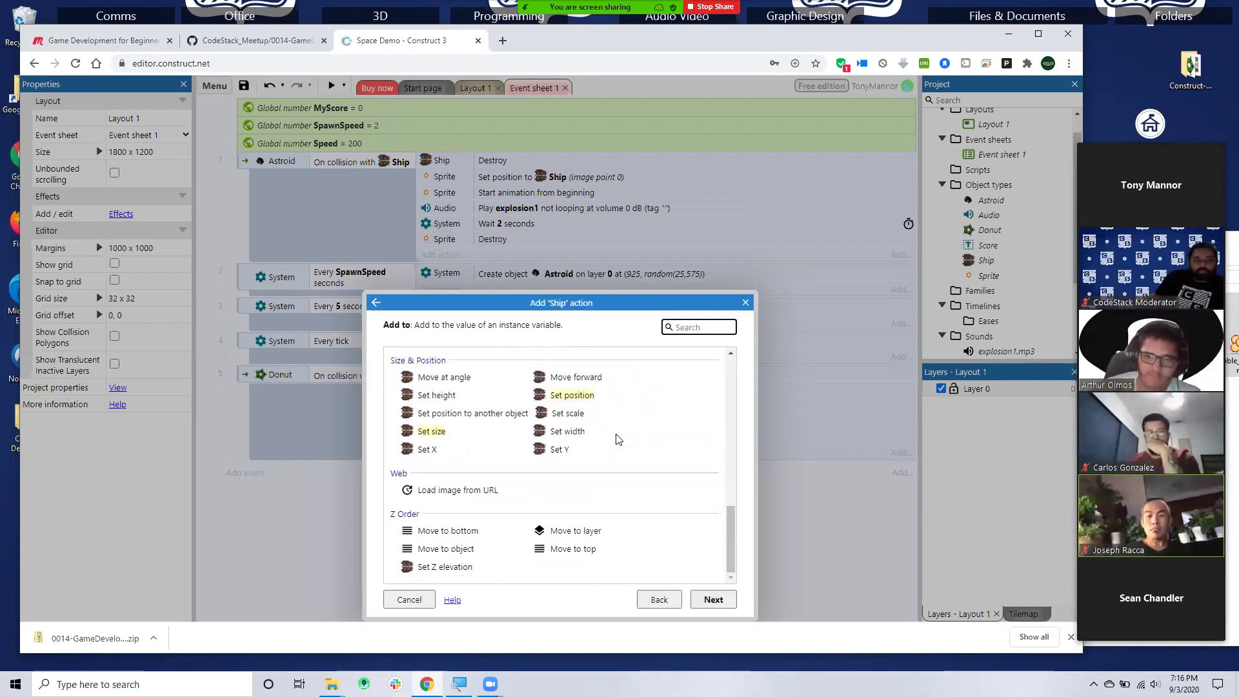
pyautogui.click(671, 600)
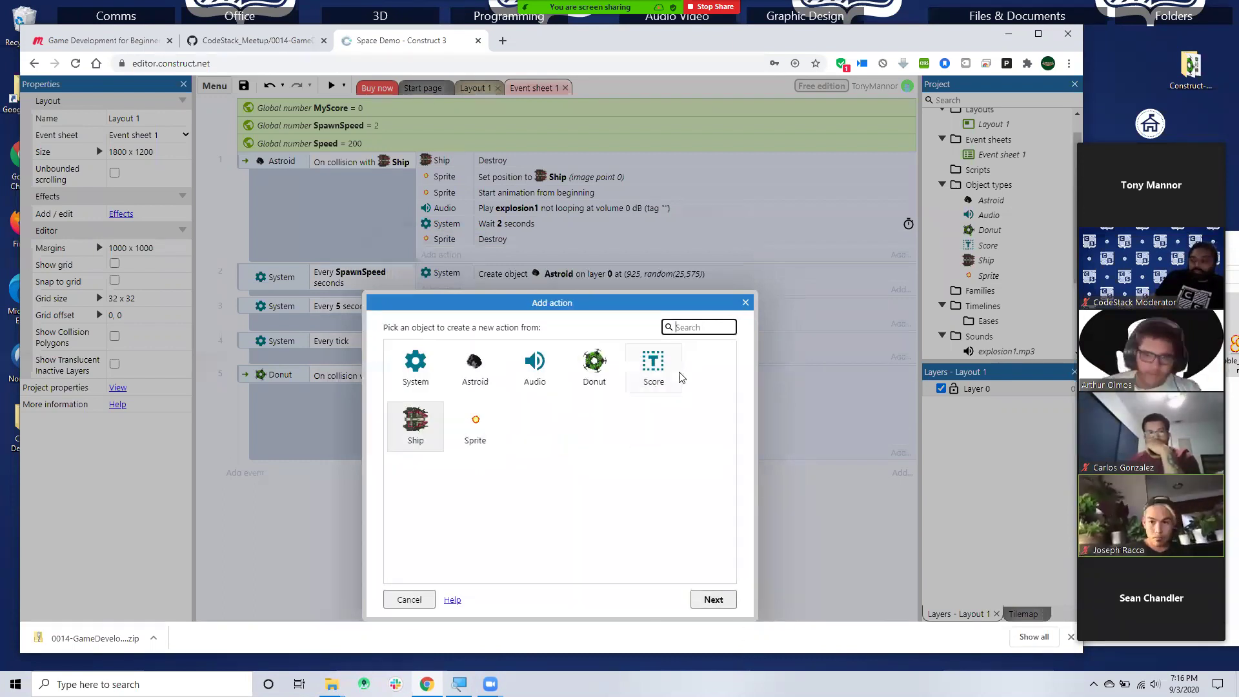
# - Add a System action to the Donut collision event that adds 50 to the Speed global variable
pyautogui.click(406, 366)
pyautogui.click(713, 600)
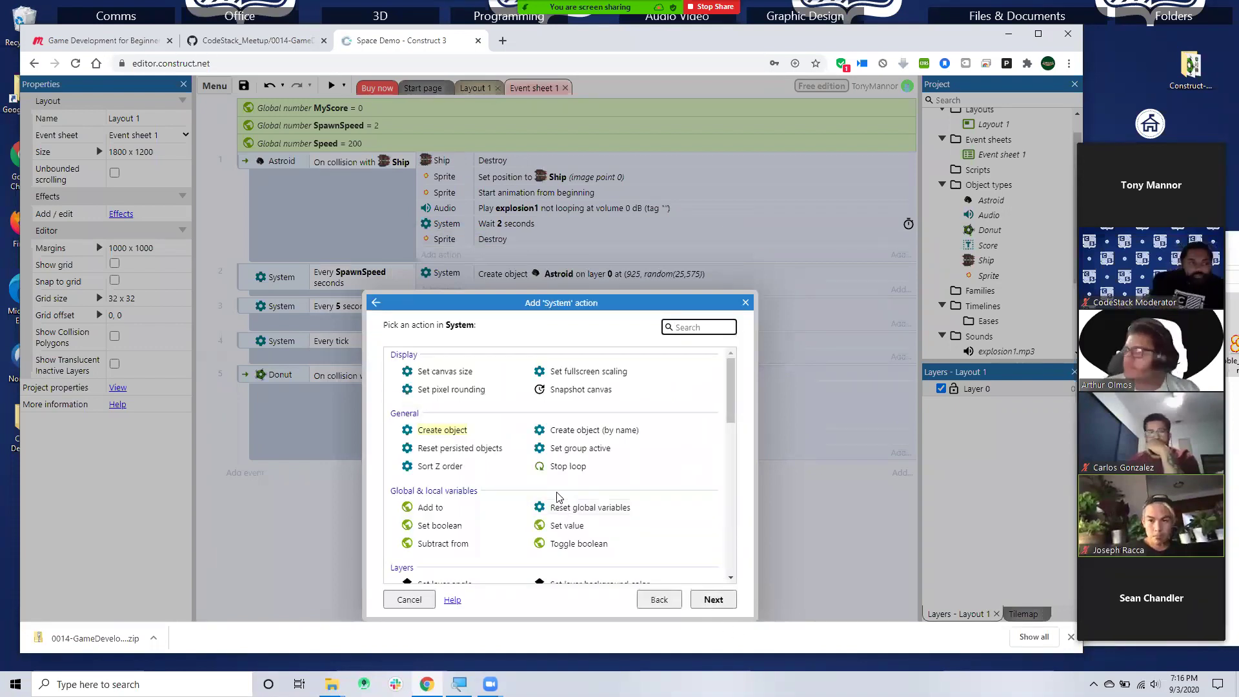
pyautogui.click(445, 510)
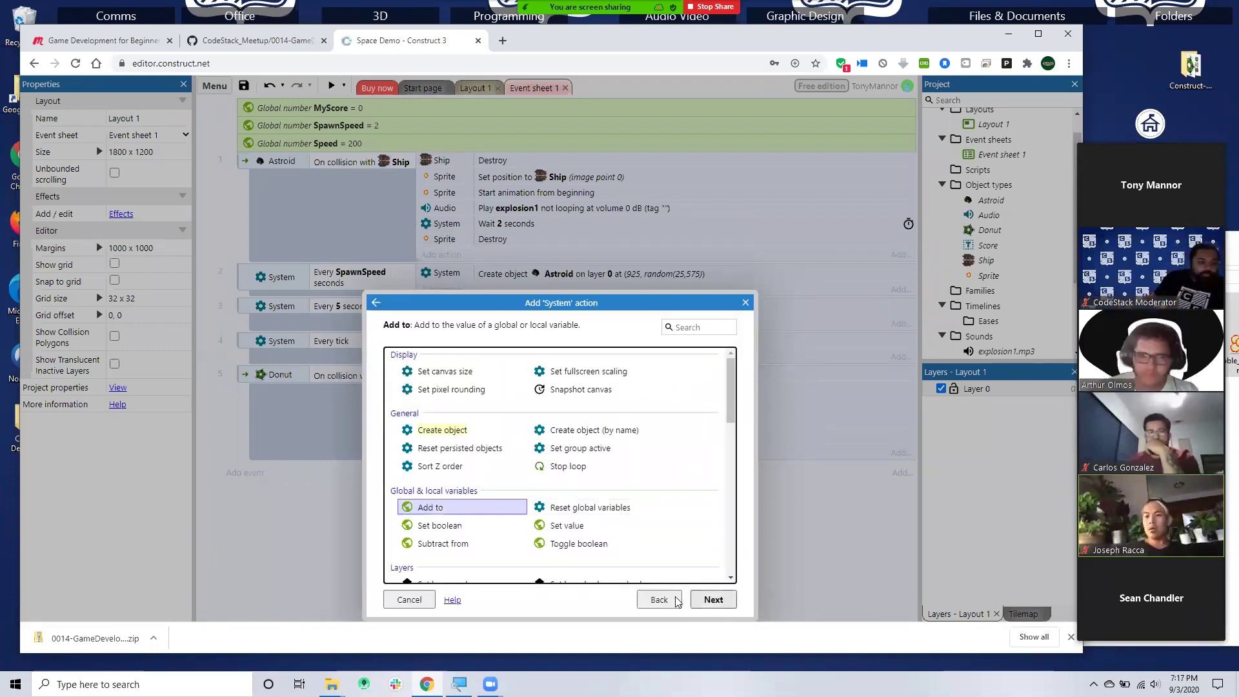
pyautogui.click(714, 599)
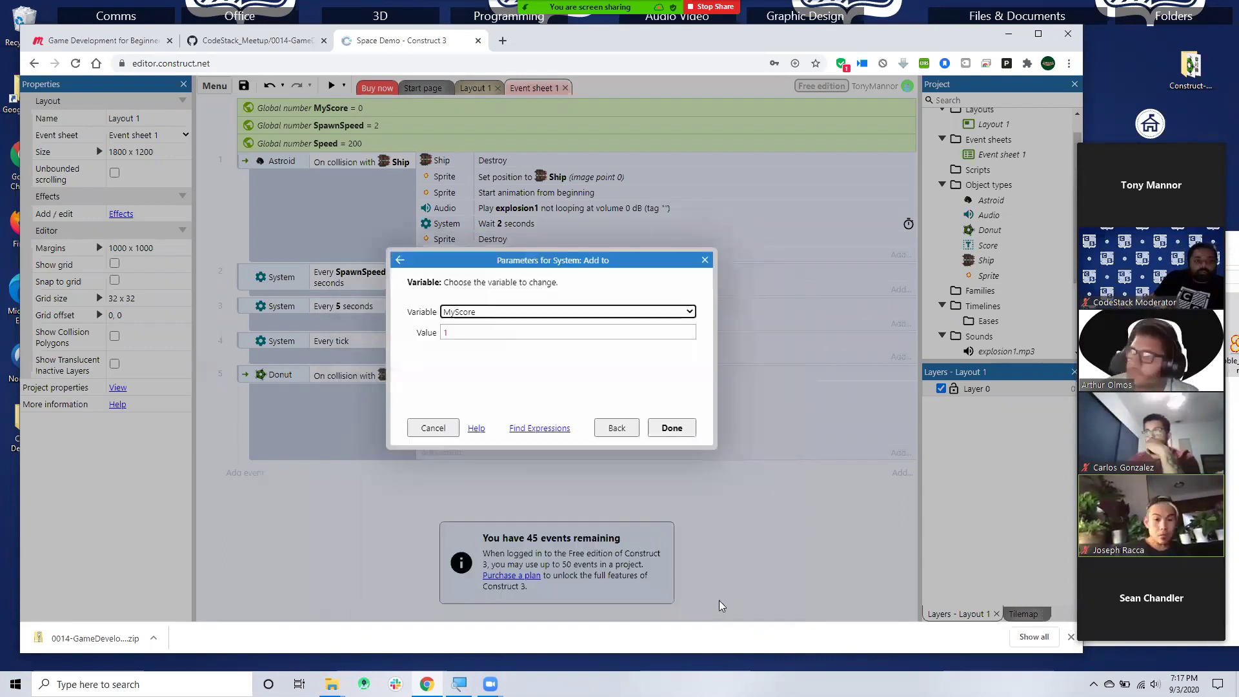
pyautogui.click(466, 315)
pyautogui.click(457, 352)
pyautogui.click(458, 331)
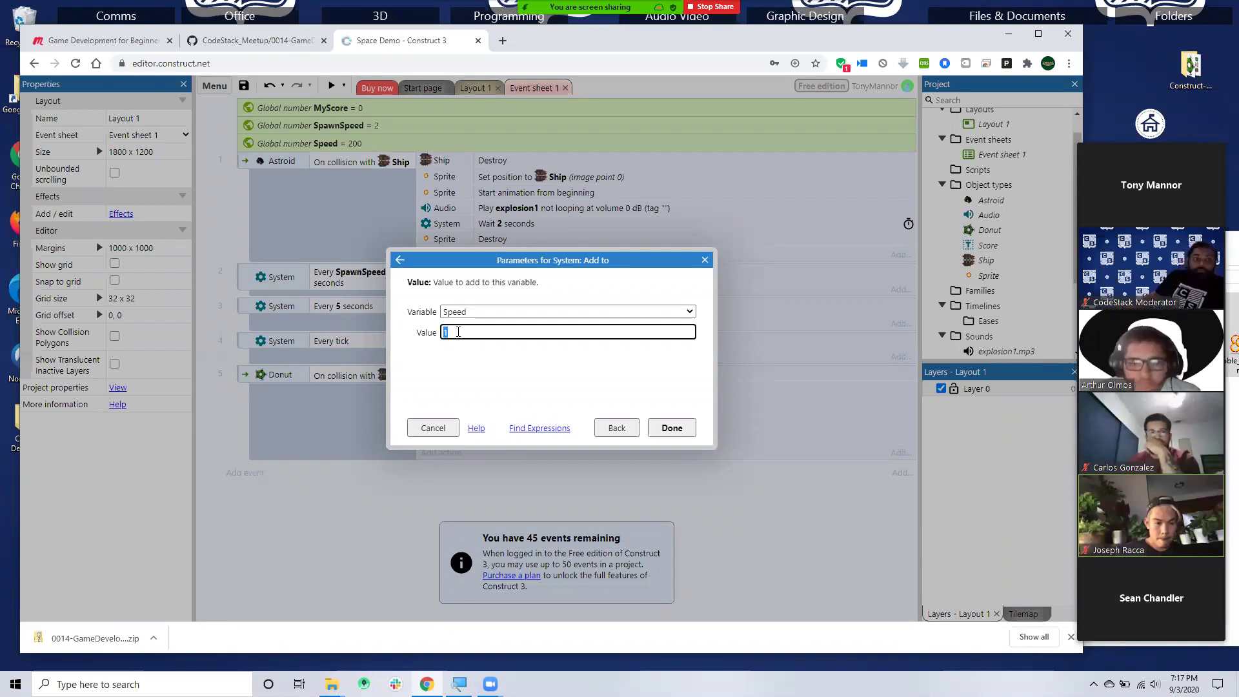
pyautogui.write('50')
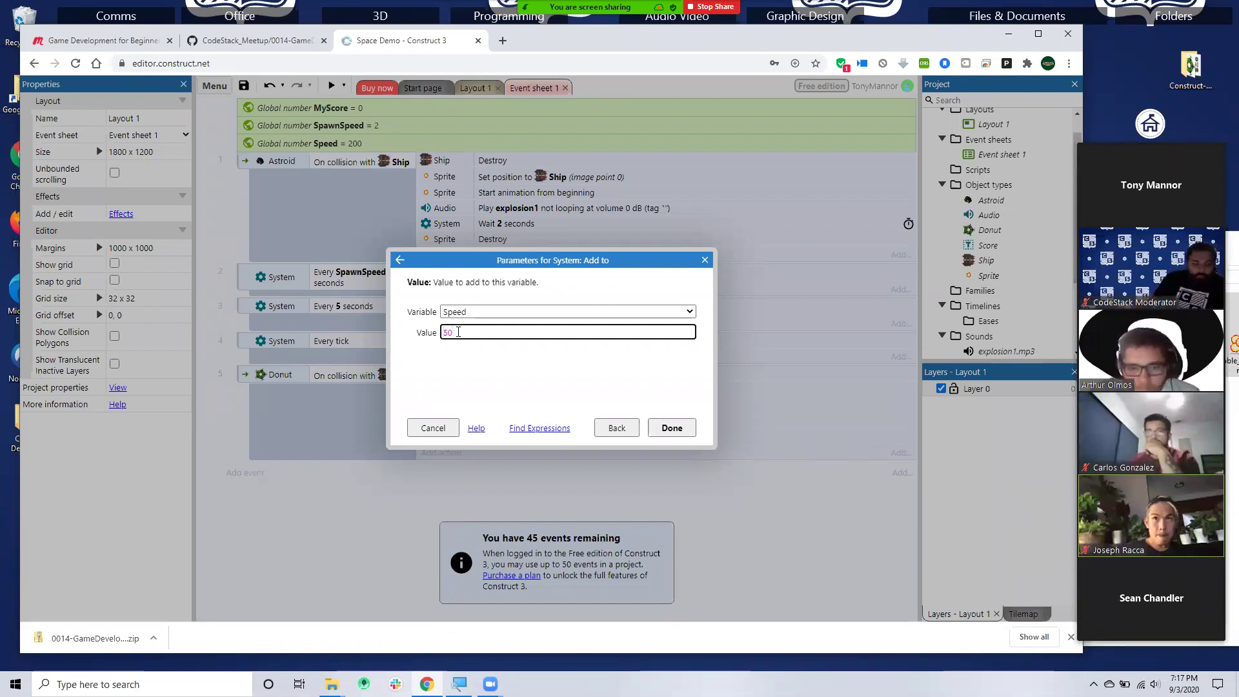
pyautogui.click(665, 430)
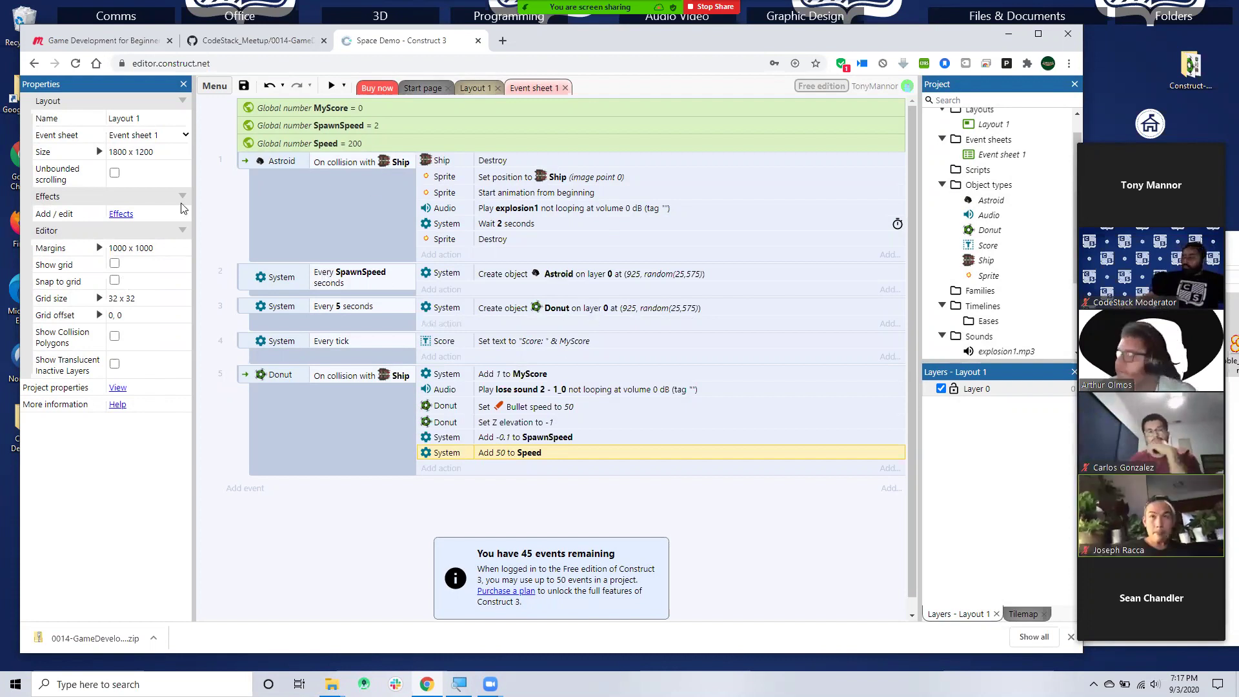
# - Set the Rotate behavior speed of the Donut on Layout 1 to 200
pyautogui.click(476, 86)
pyautogui.click(481, 581)
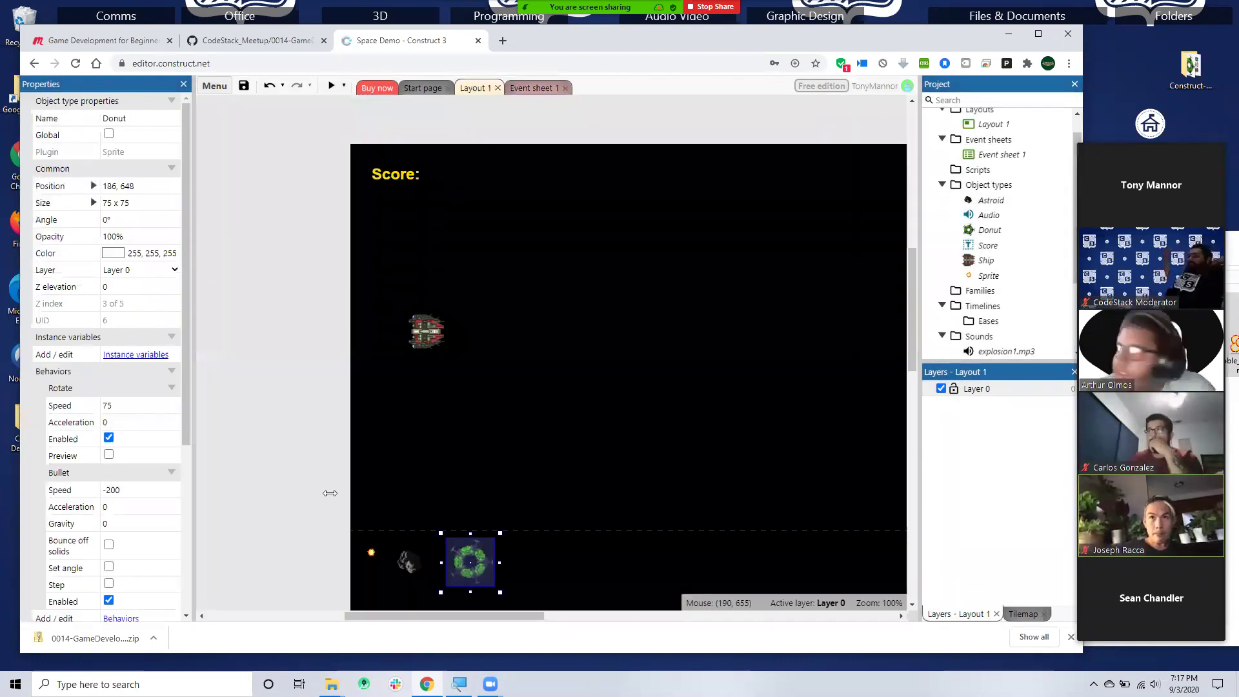
pyautogui.click(126, 410)
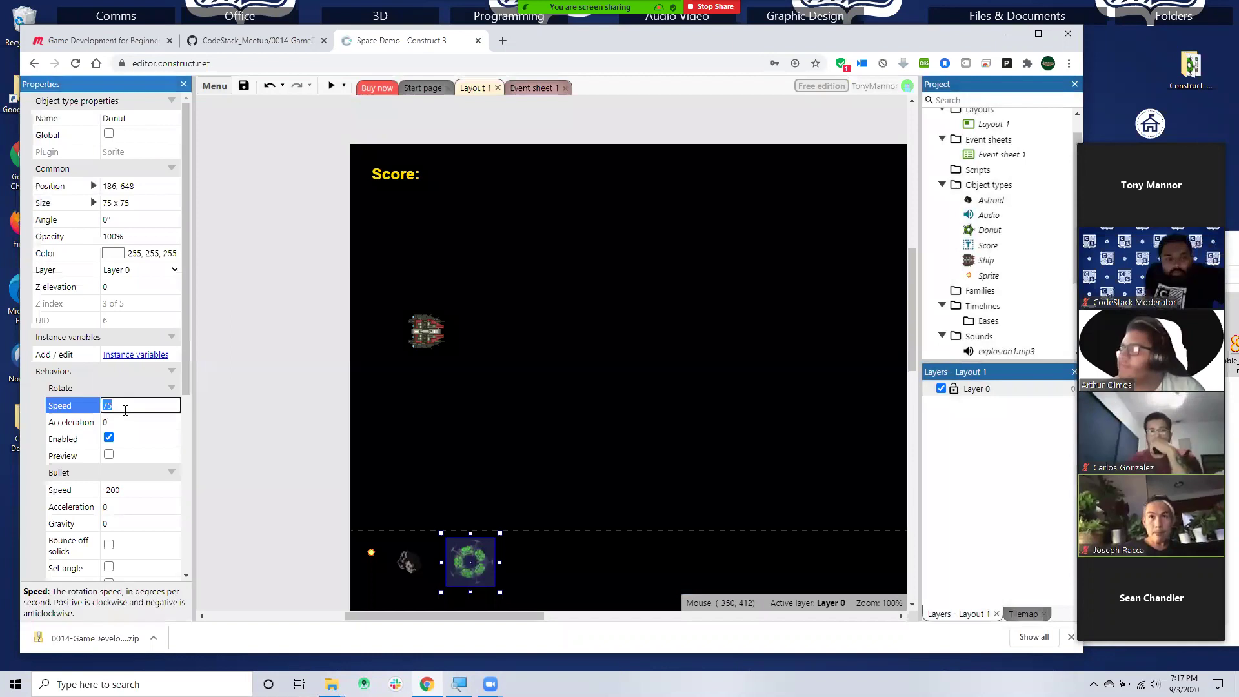
pyautogui.write('5')
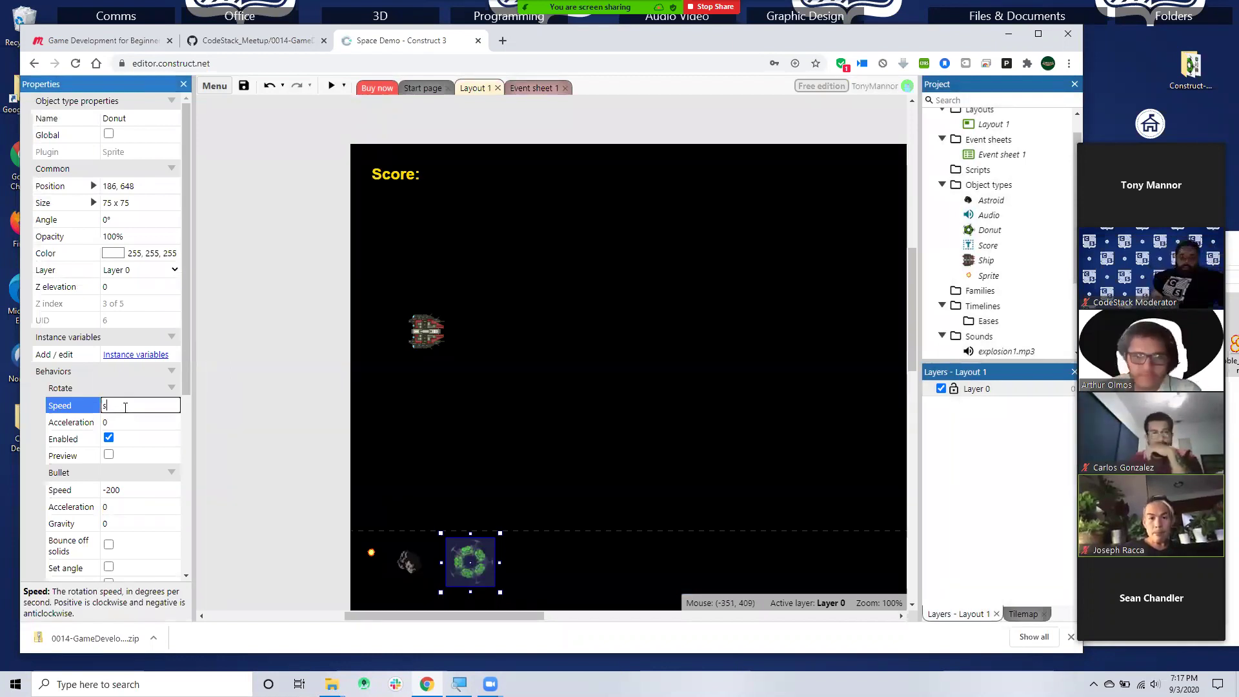
pyautogui.write('p')
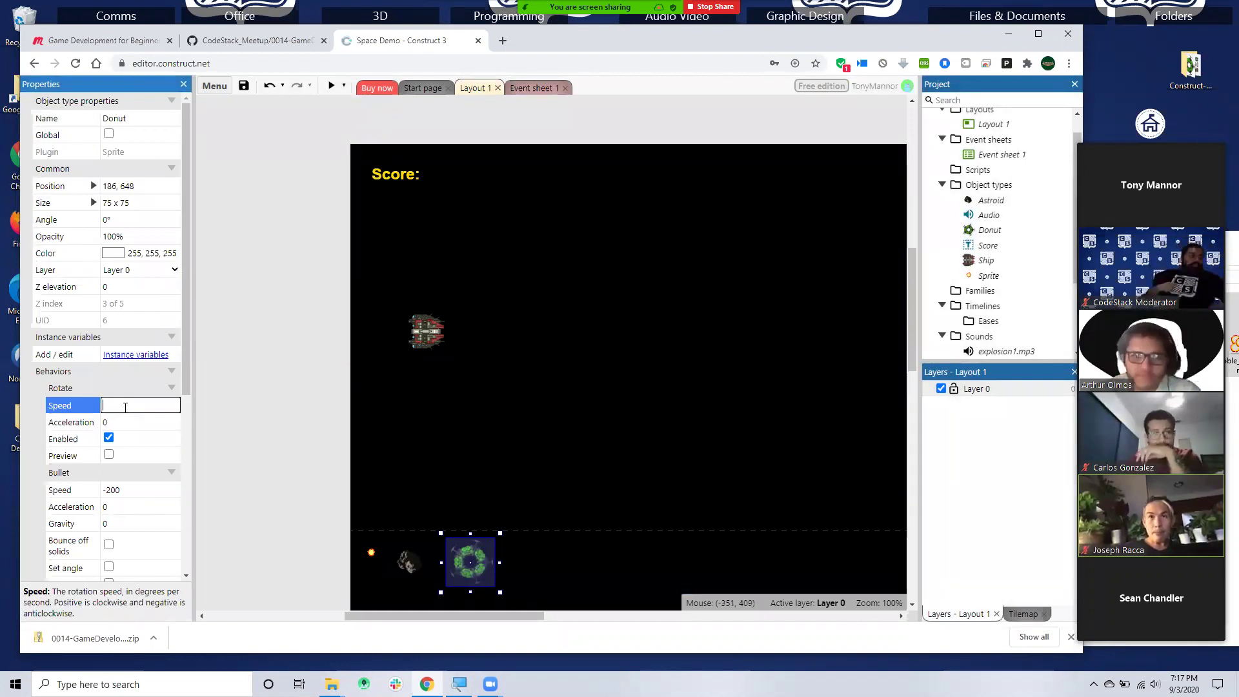
pyautogui.write('200')
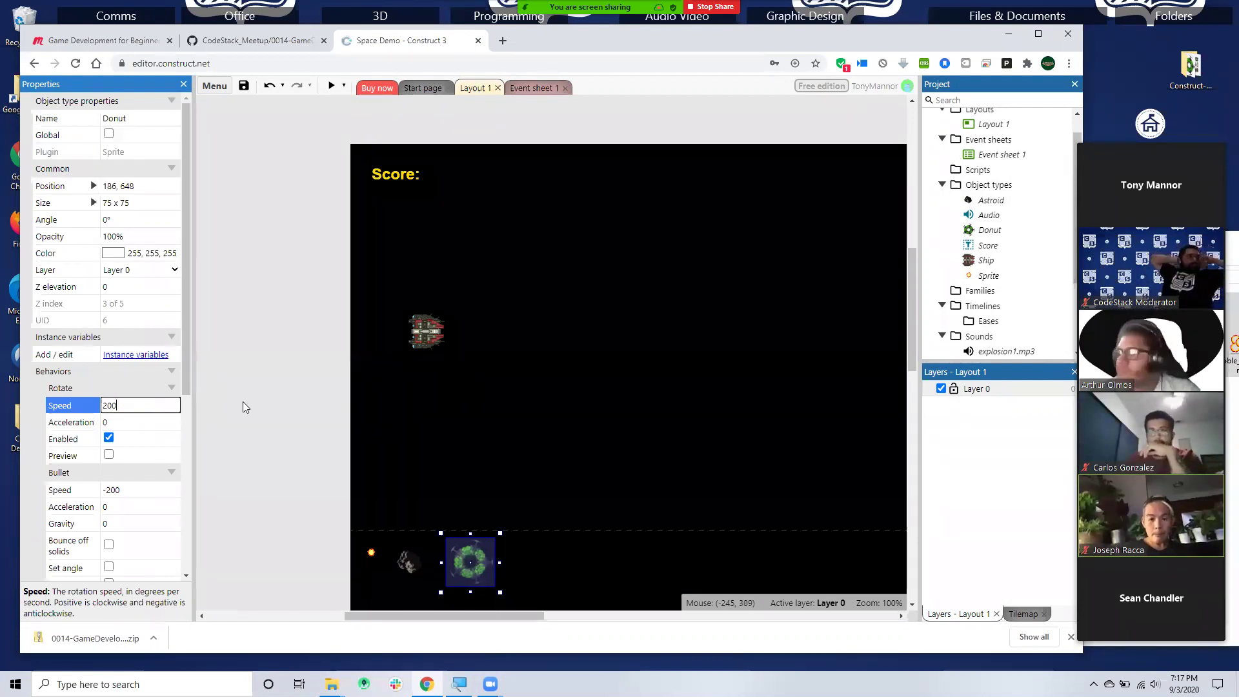
pyautogui.click(253, 396)
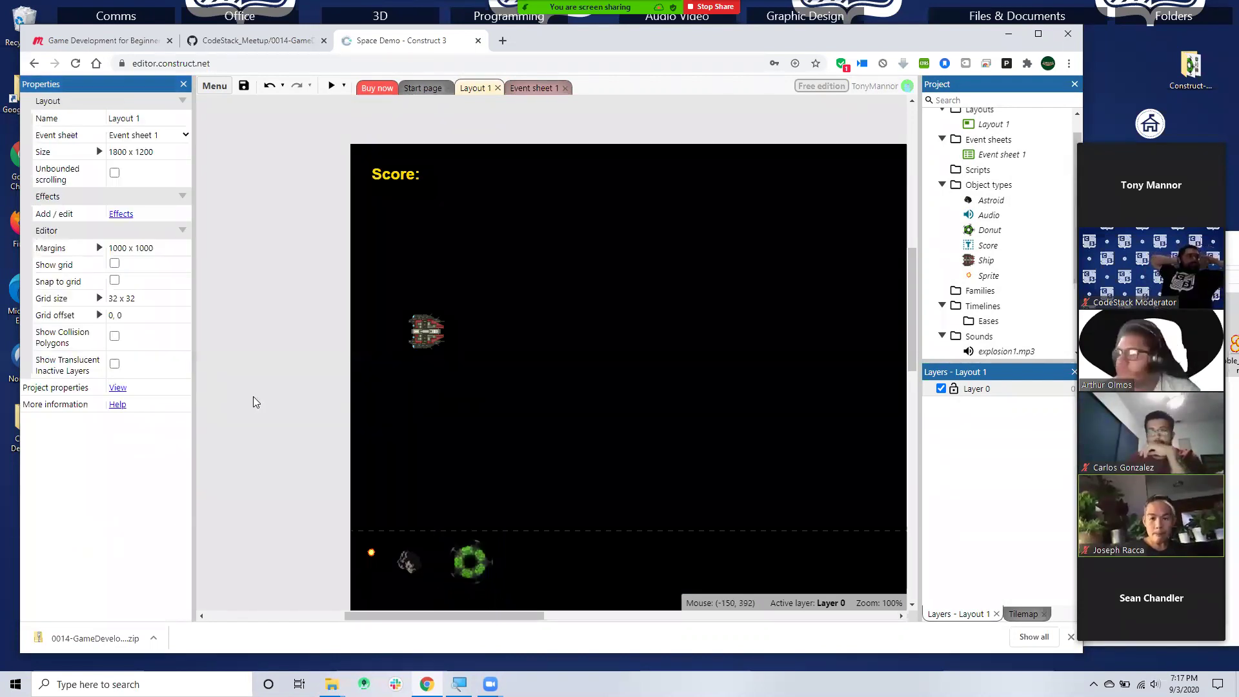
# - Set the Donut's Rotate behavior speed back to 75
pyautogui.click(459, 564)
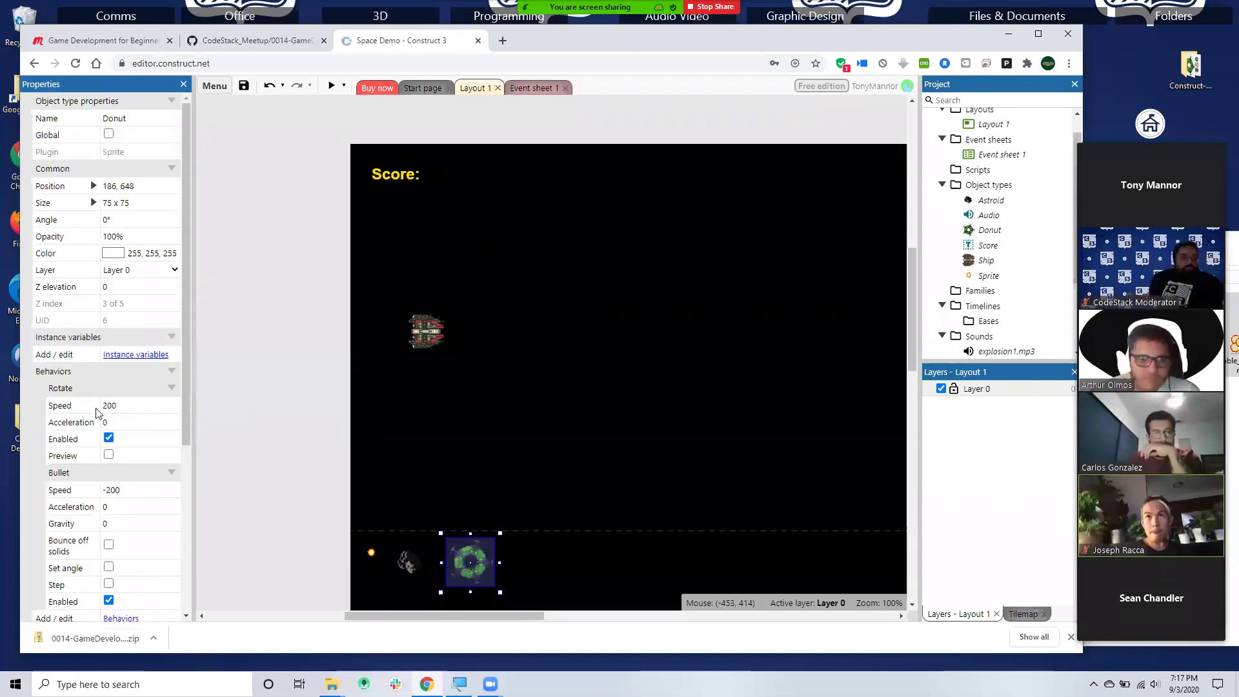
pyautogui.click(130, 406)
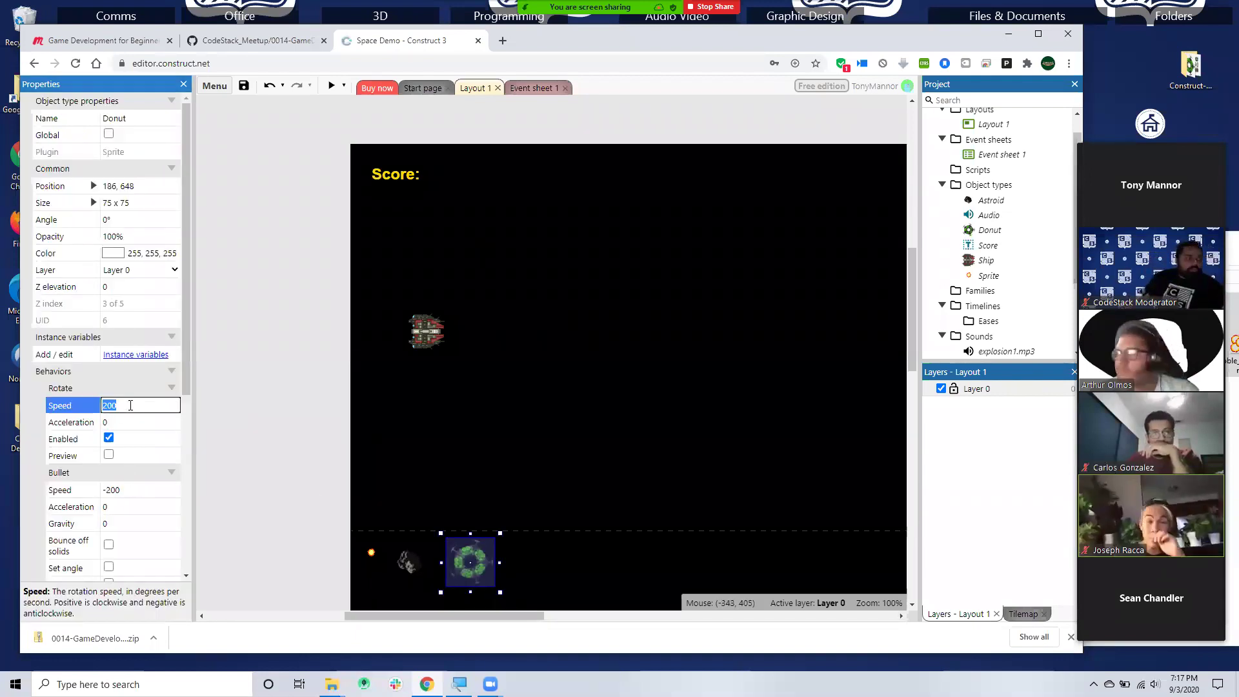
pyautogui.write('75')
pyautogui.click(242, 451)
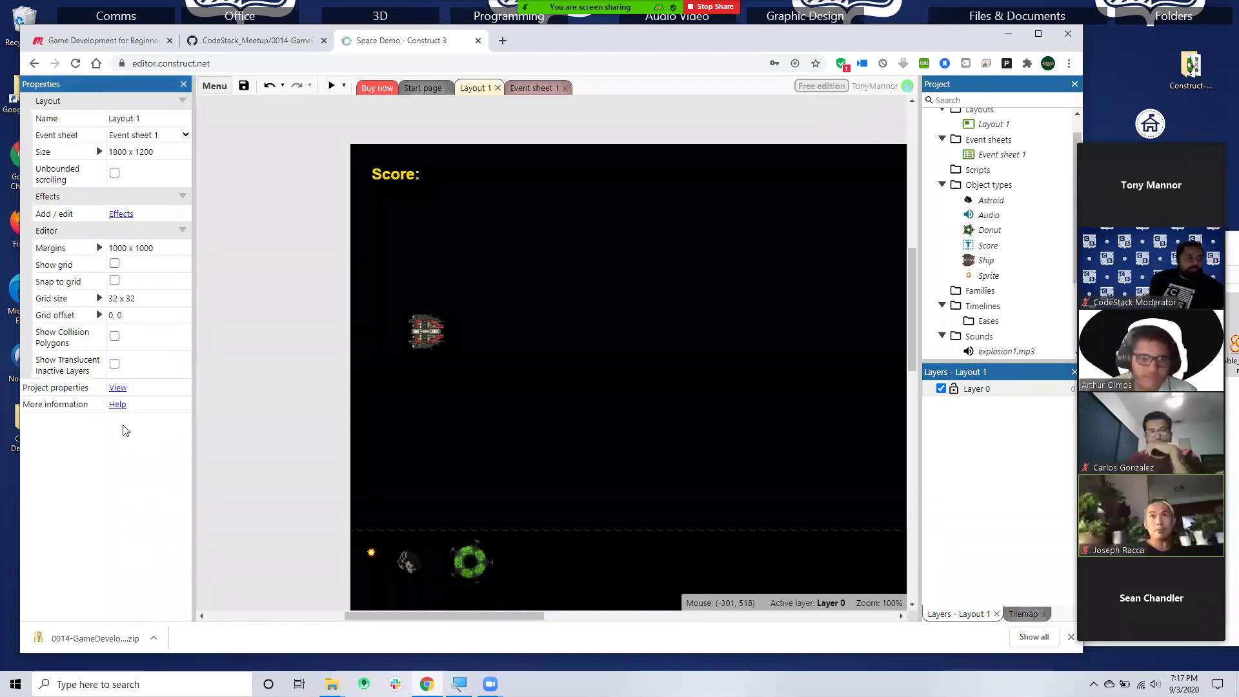
# - Try to enter the Speed variable's name as the Donut's Bullet behavior speed
pyautogui.click(473, 567)
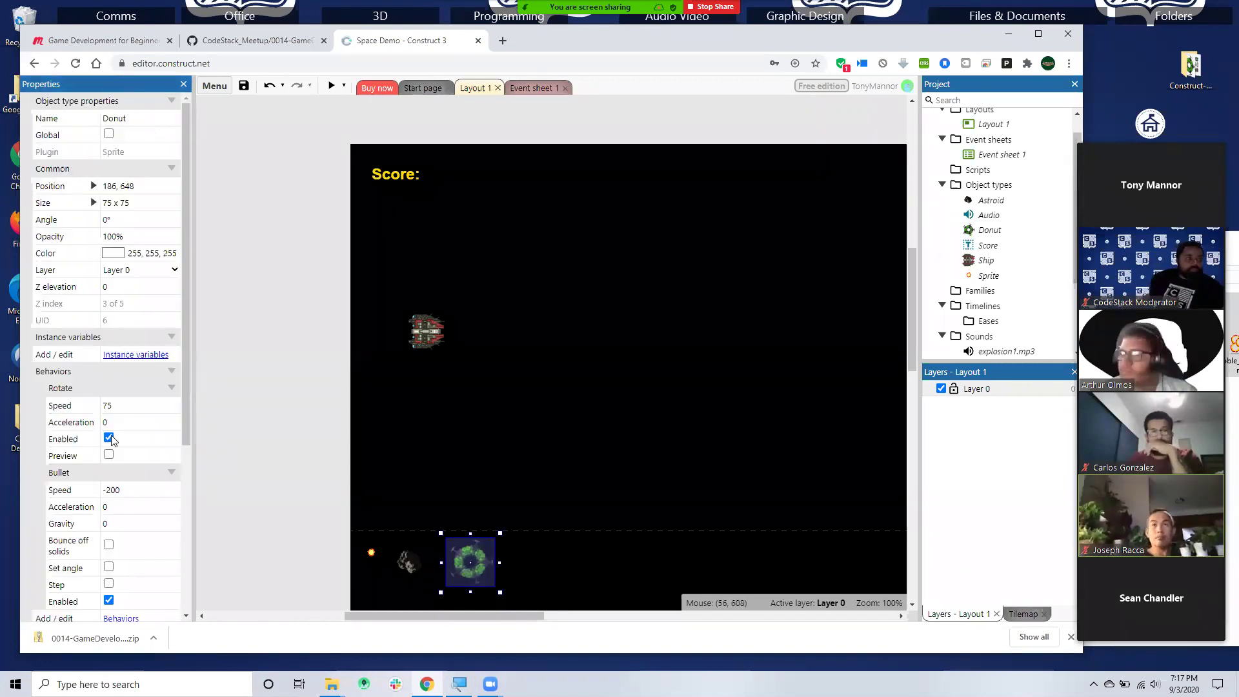
pyautogui.click(138, 490)
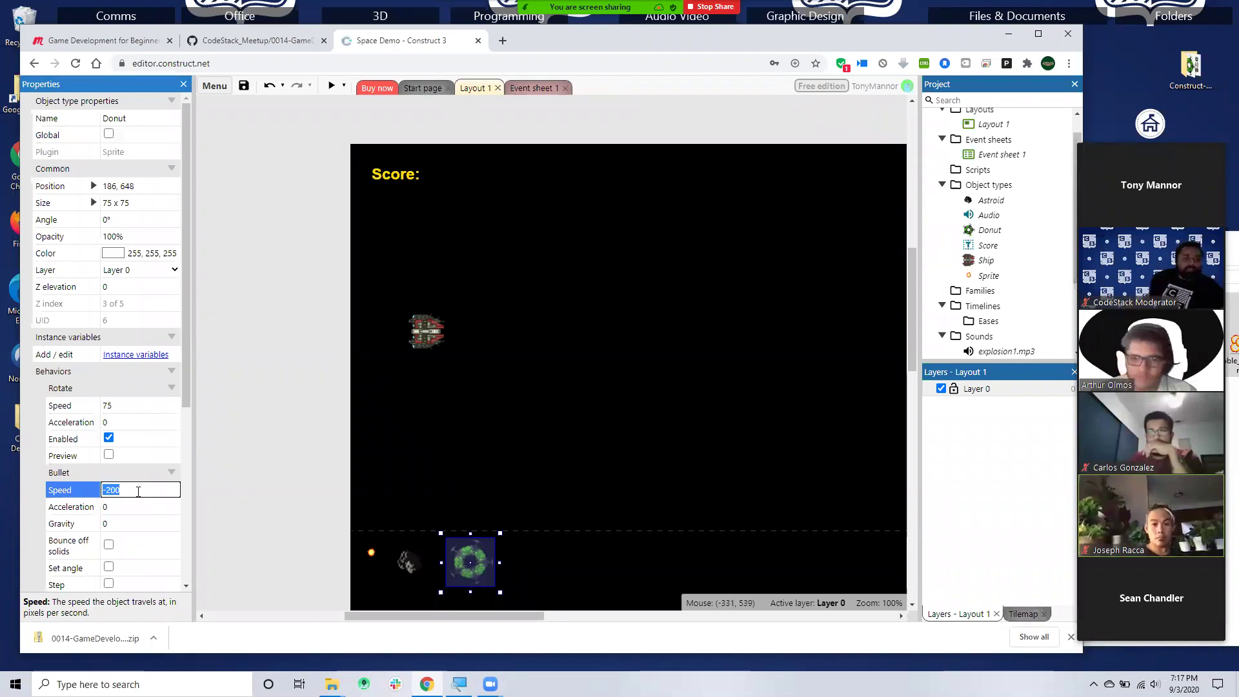
pyautogui.press('BackSpace')
pyautogui.write('200')
pyautogui.press('BackSpace')
pyautogui.press('BackSpace')
pyautogui.press('BackSpace')
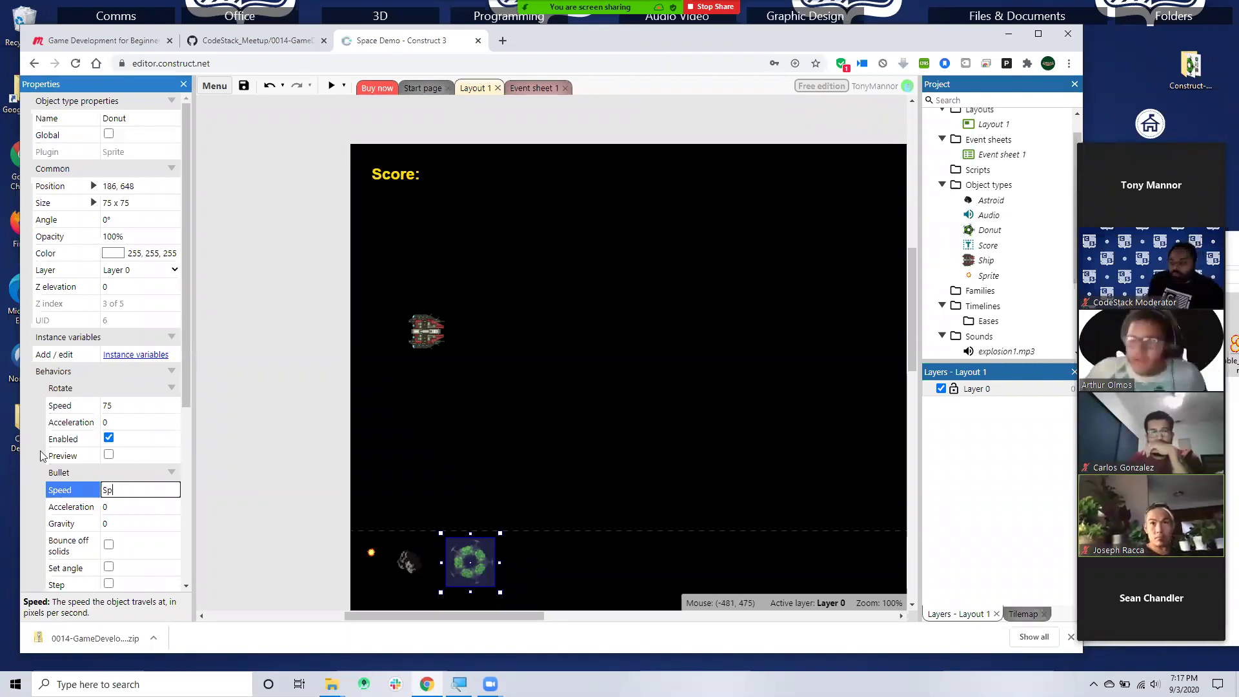
pyautogui.write('spee')
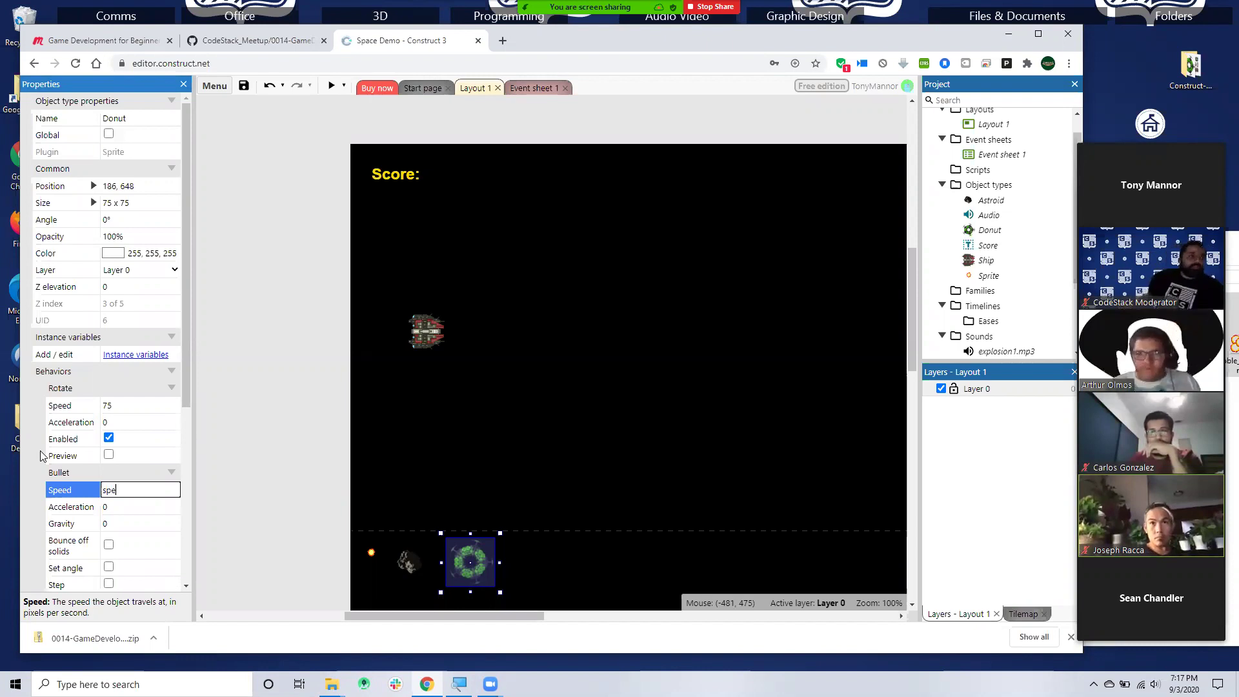
# - Set the Donut's Bullet behavior speed back to -200 and reselect the Donut to check its properties
pyautogui.press('BackSpace')
pyautogui.press('BackSpace')
pyautogui.press('BackSpace')
pyautogui.press('BackSpace')
pyautogui.write('-200')
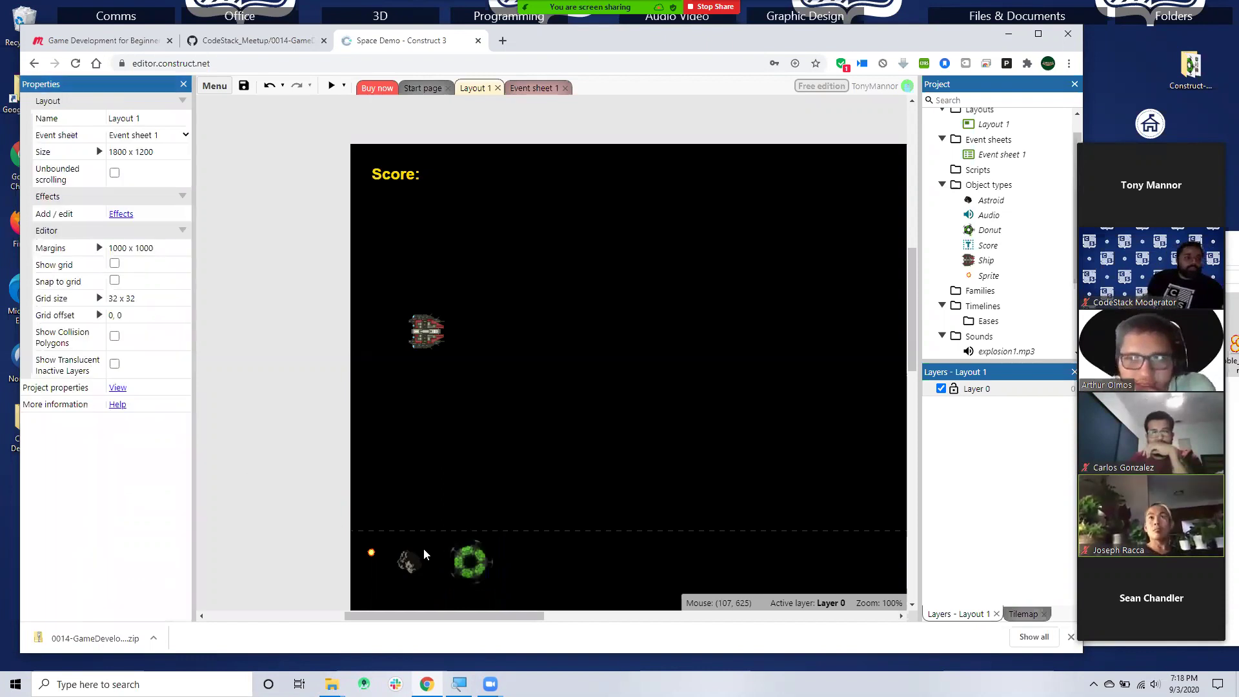
pyautogui.click(483, 562)
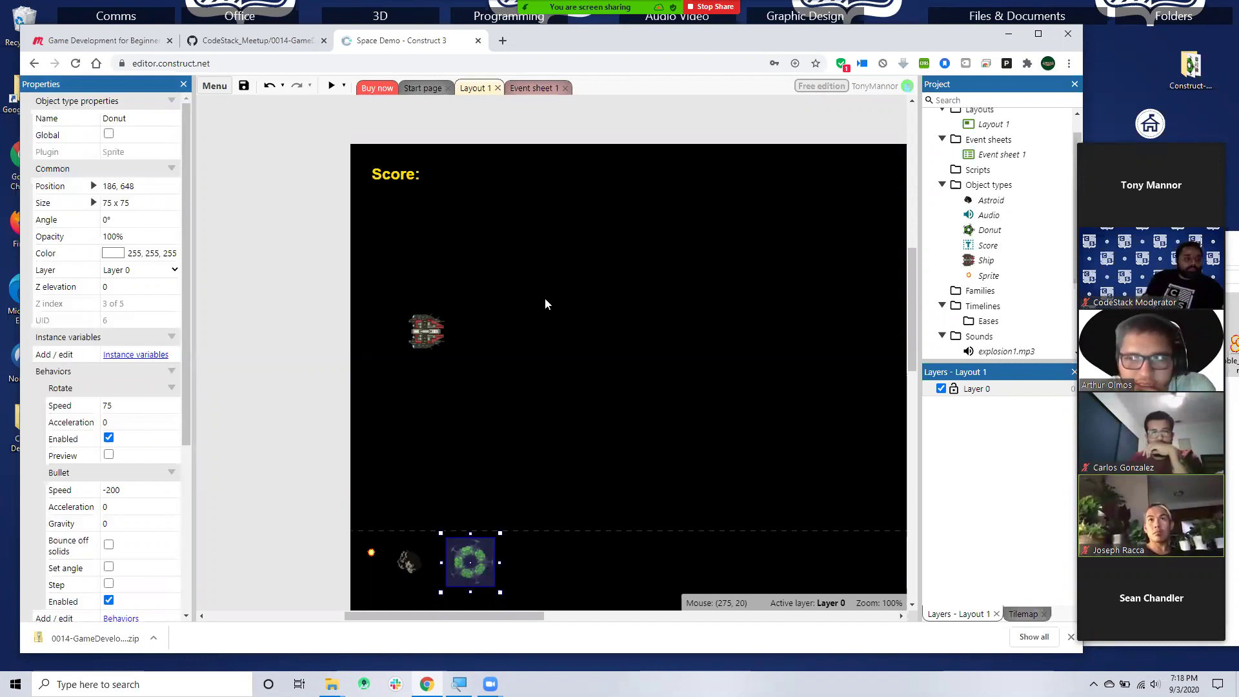
# - Start a new action in the Every SpawnSpeed seconds event and look through the available System actions
pyautogui.hotkey('ctrl', 'Tab')
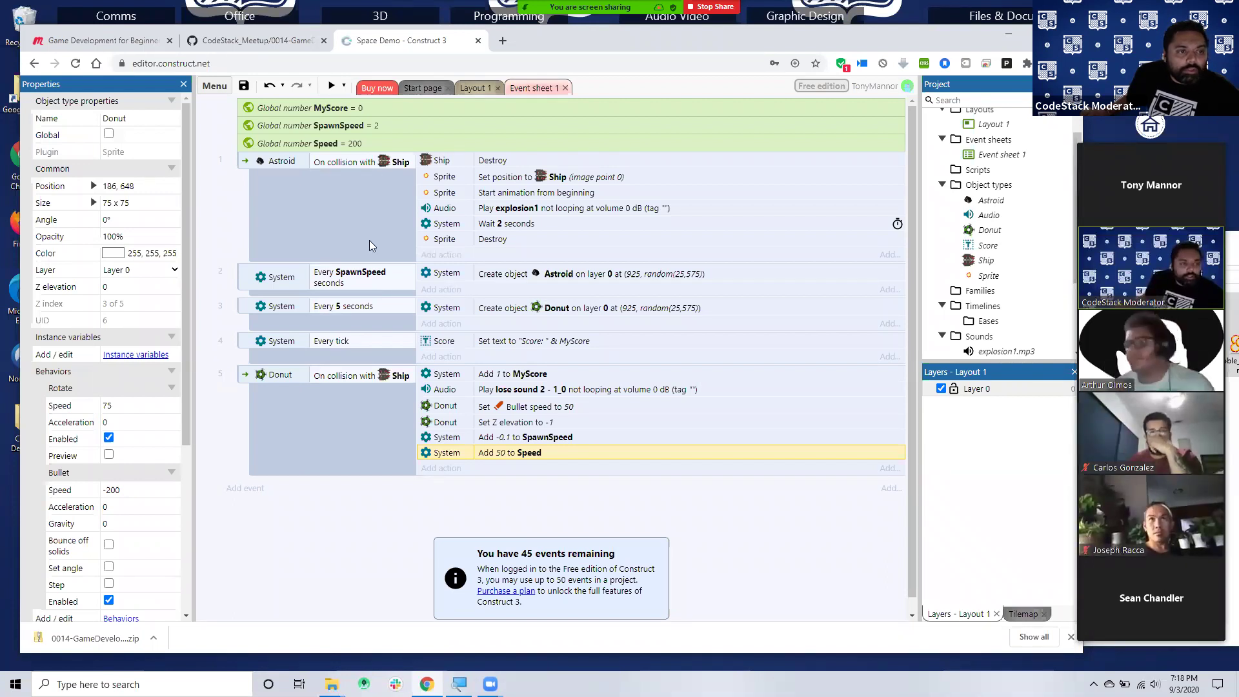
pyautogui.click(427, 290)
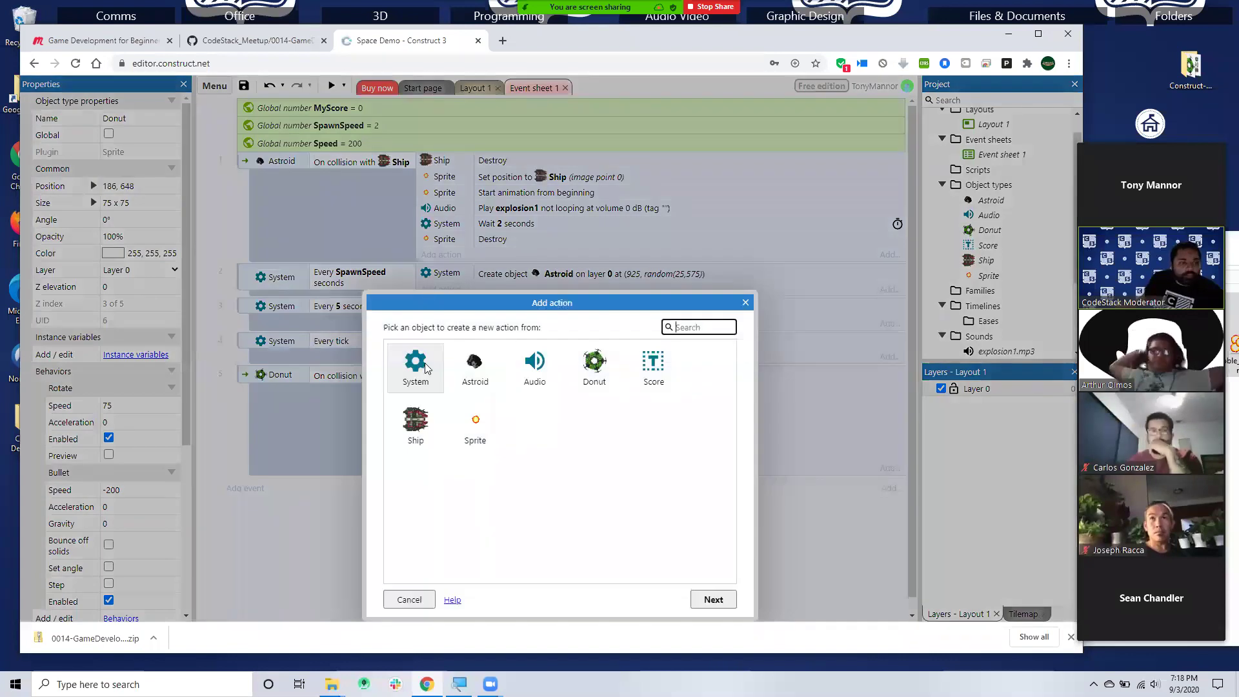
pyautogui.doubleClick(425, 368)
pyautogui.scroll(-5, 527, 429)
pyautogui.scroll(-5, 527, 429)
pyautogui.scroll(3, 528, 428)
pyautogui.click(659, 600)
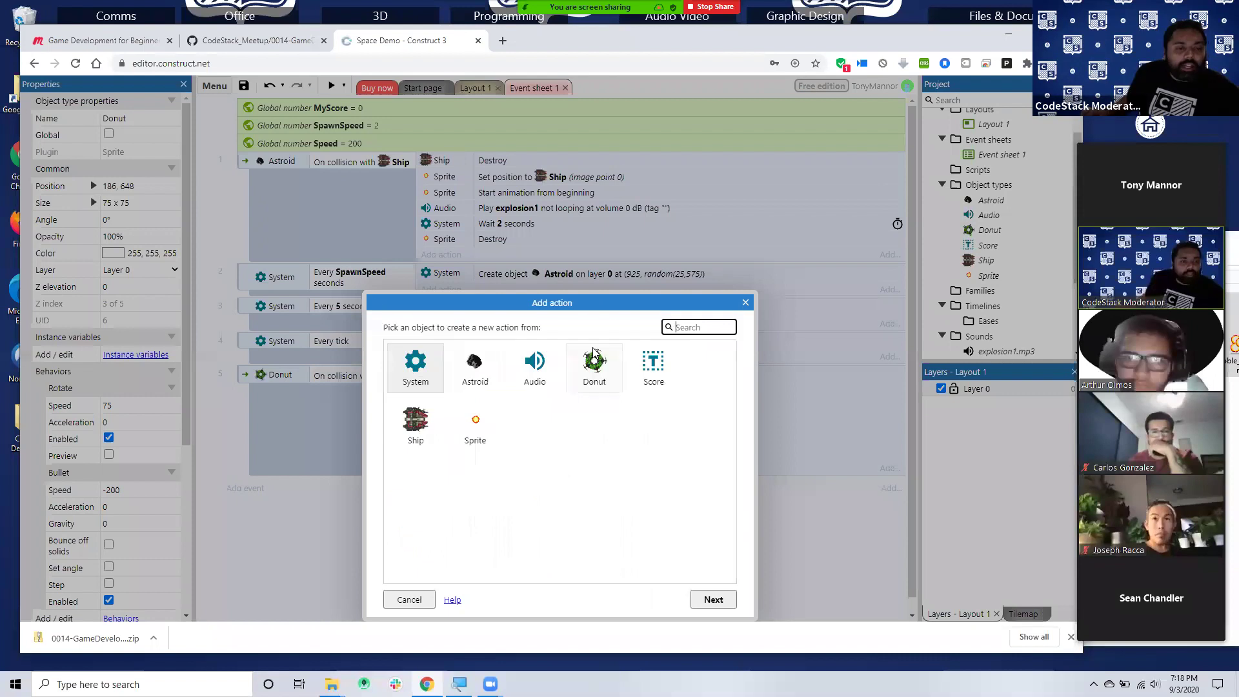
# - Add an Astroid action to the Every SpawnSpeed seconds event that sets its Bullet speed to the Speed variable
pyautogui.click(594, 356)
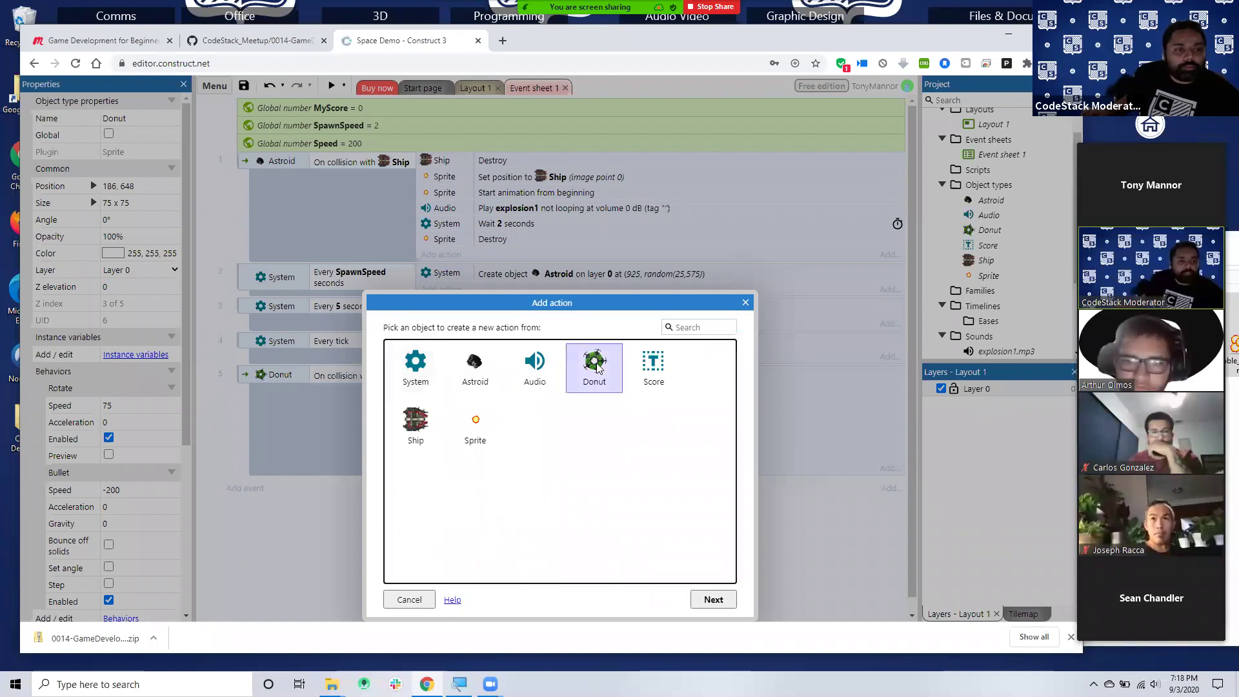
pyautogui.doubleClick(474, 366)
pyautogui.scroll(-5, 461, 446)
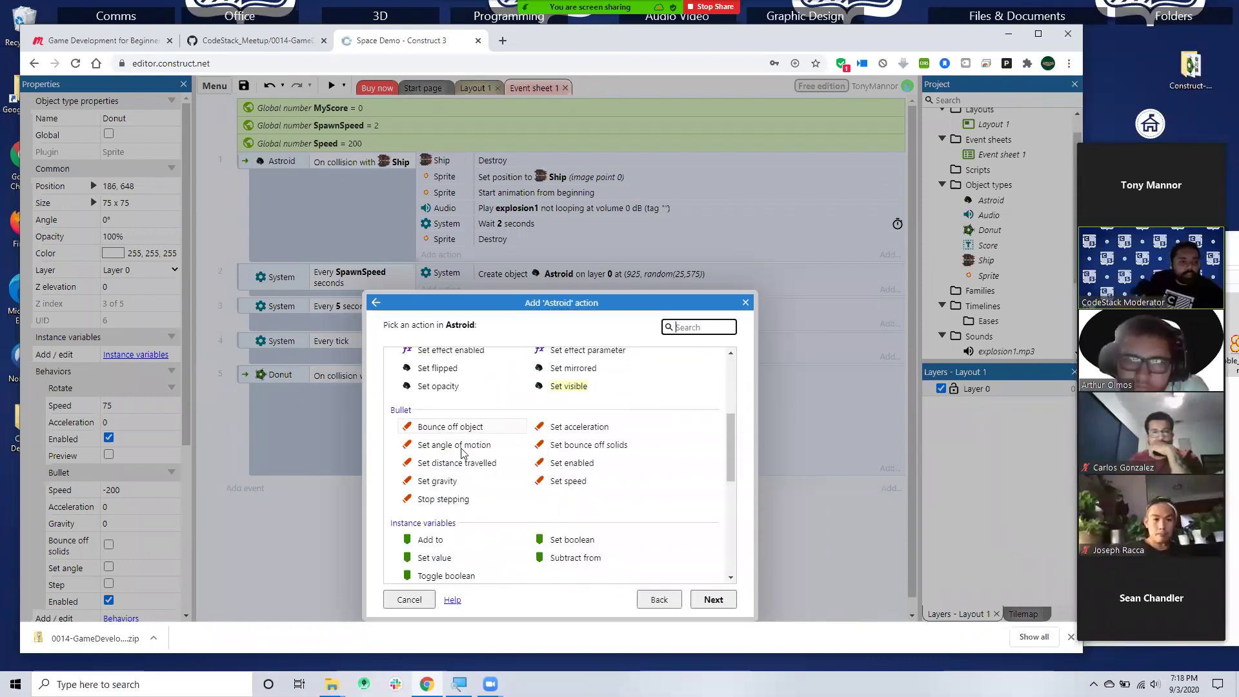
pyautogui.click(580, 482)
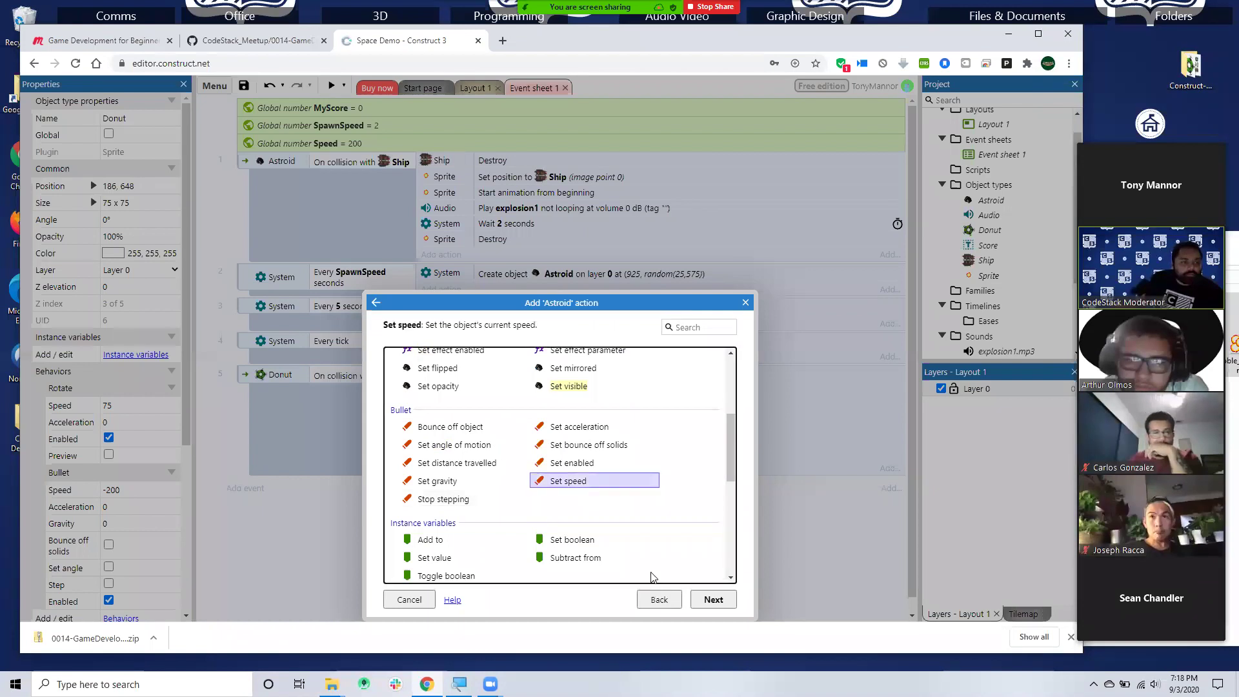
pyautogui.click(712, 600)
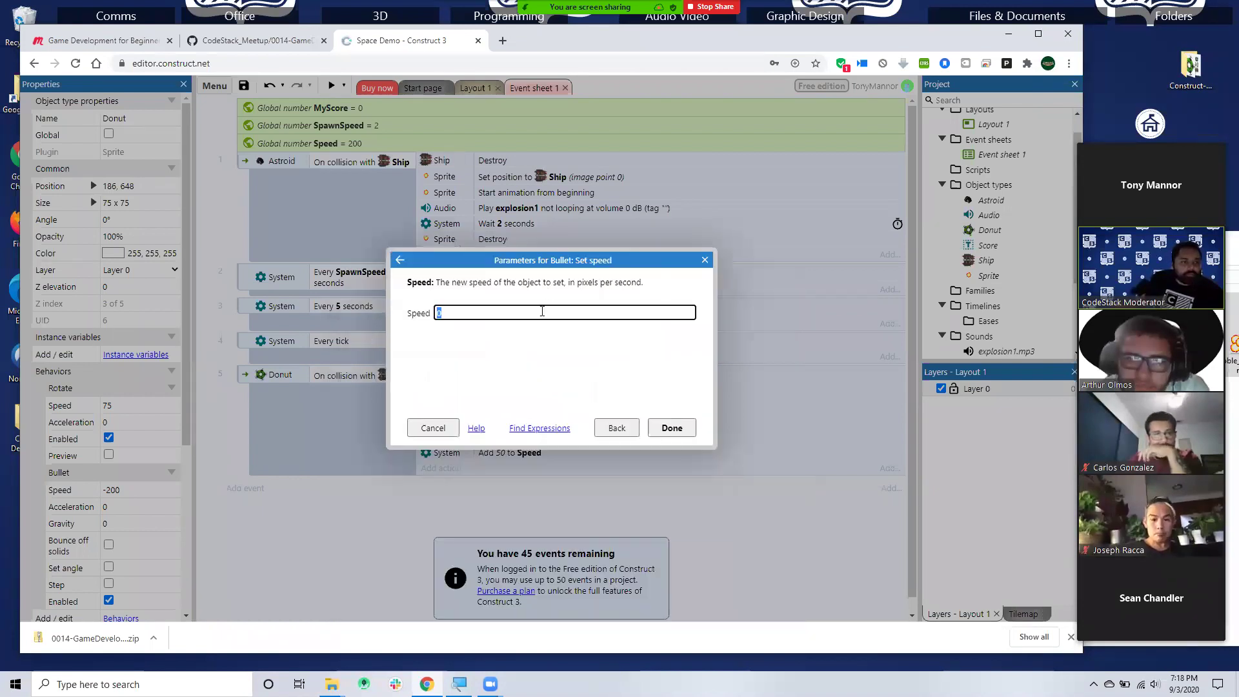
pyautogui.write('s')
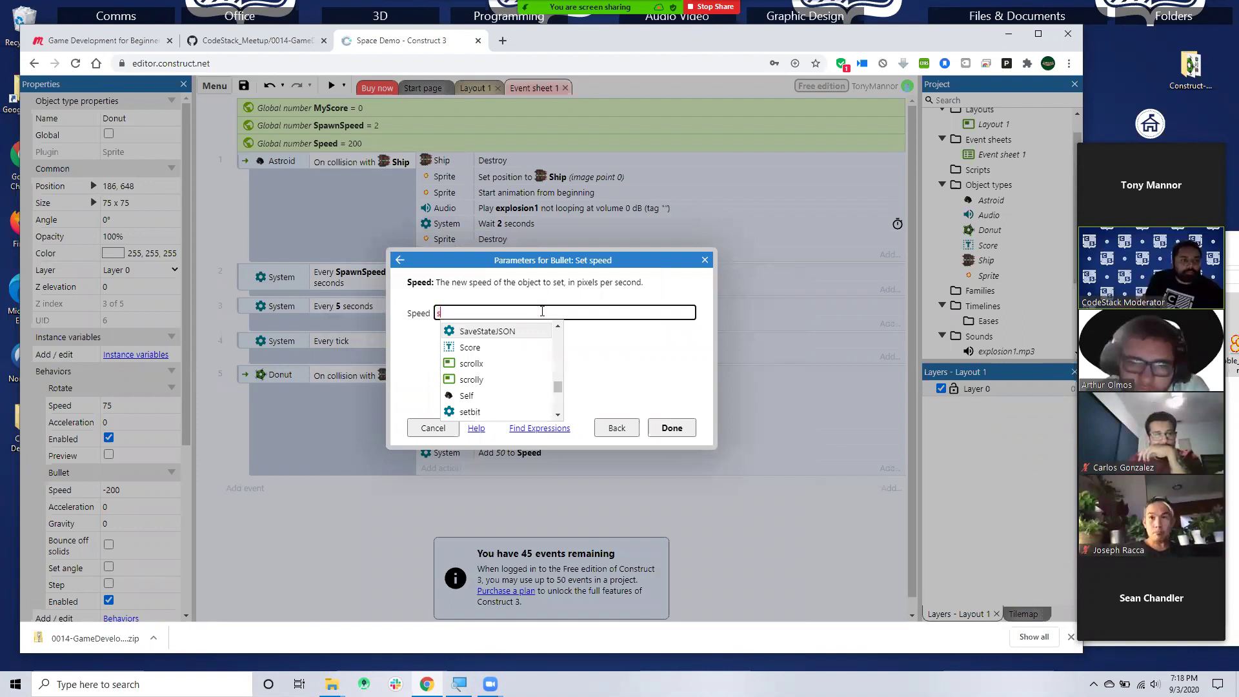
pyautogui.write('pee')
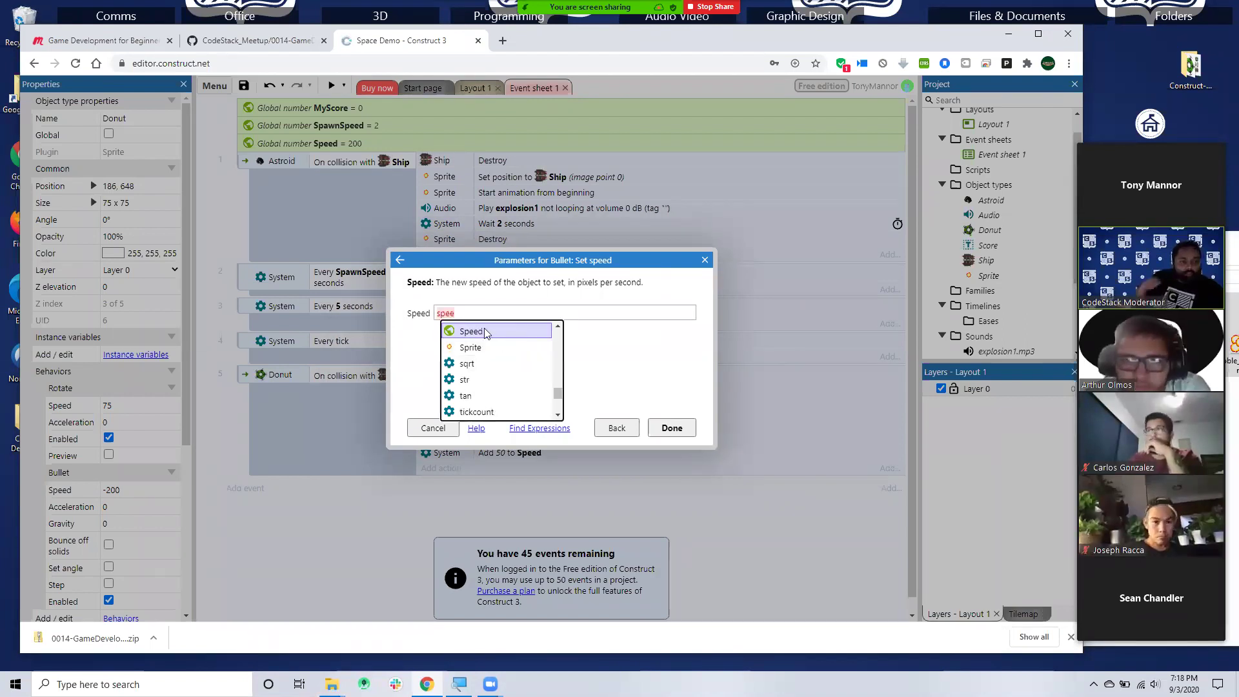
pyautogui.click(485, 332)
pyautogui.click(670, 427)
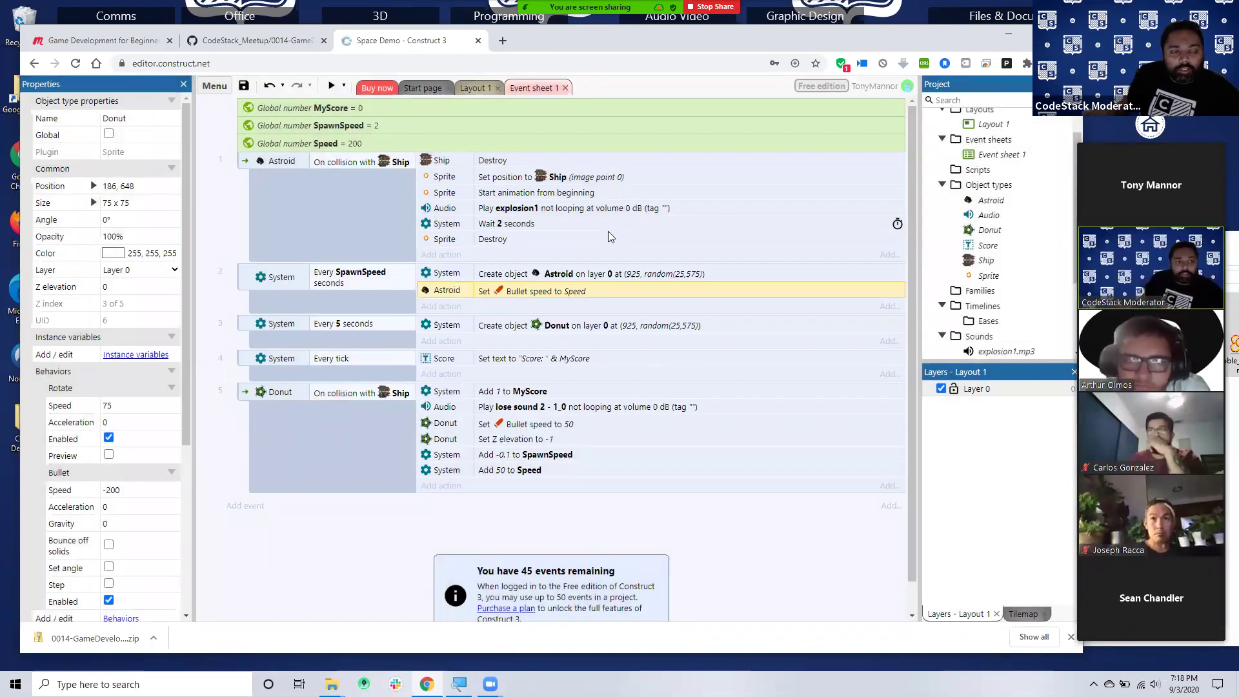
# - Reopen the Astroid's Bullet Set speed parameters to review the Speed expression, and close them with the expression kept
pyautogui.doubleClick(577, 298)
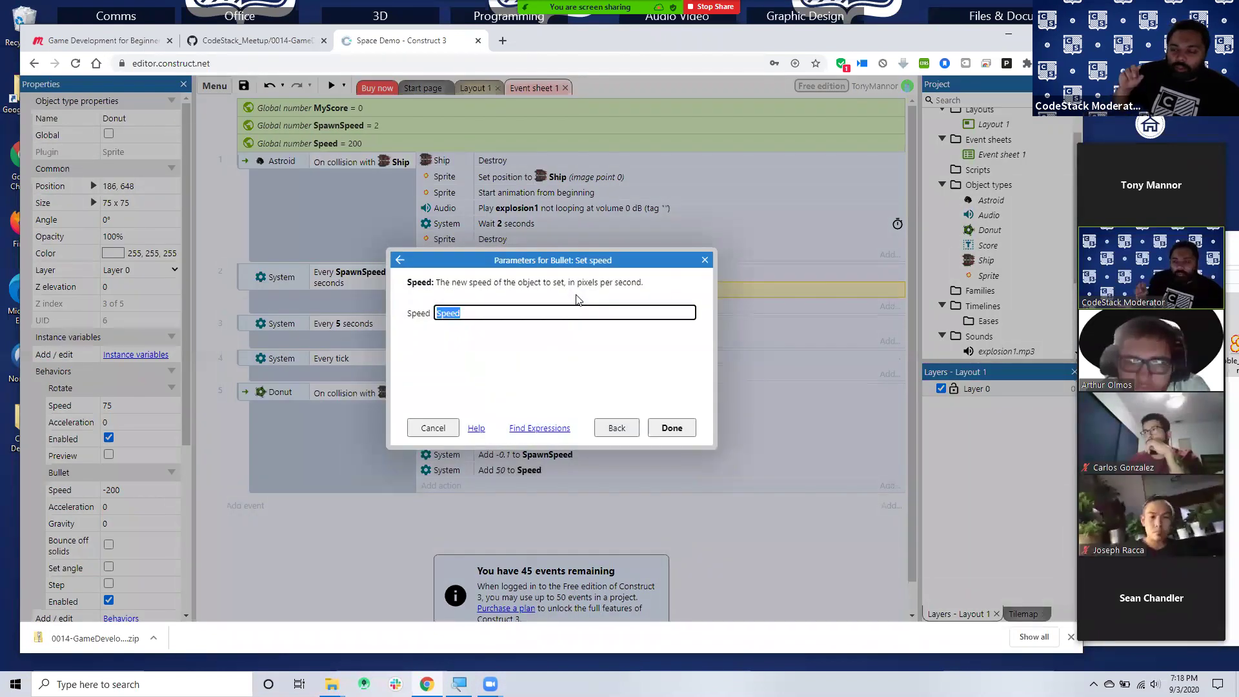
pyautogui.moveTo(621, 249); pyautogui.dragTo(624, 328)
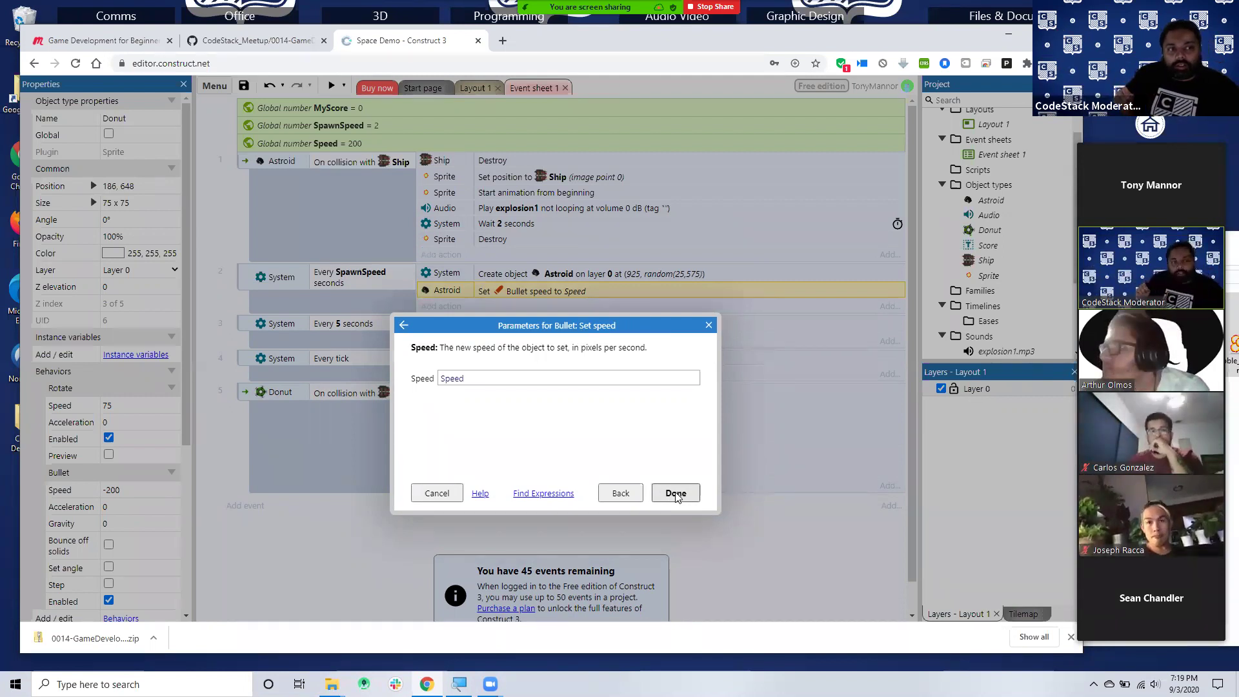
pyautogui.doubleClick(511, 379)
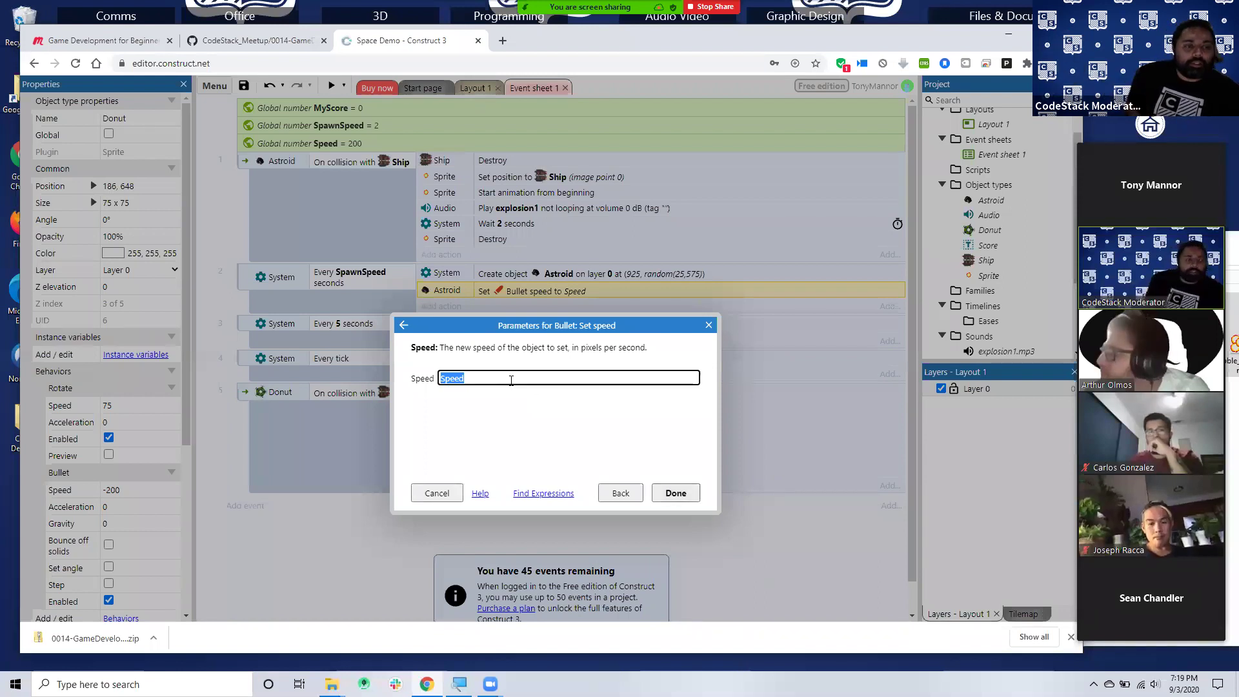
pyautogui.moveTo(646, 318); pyautogui.dragTo(719, 142)
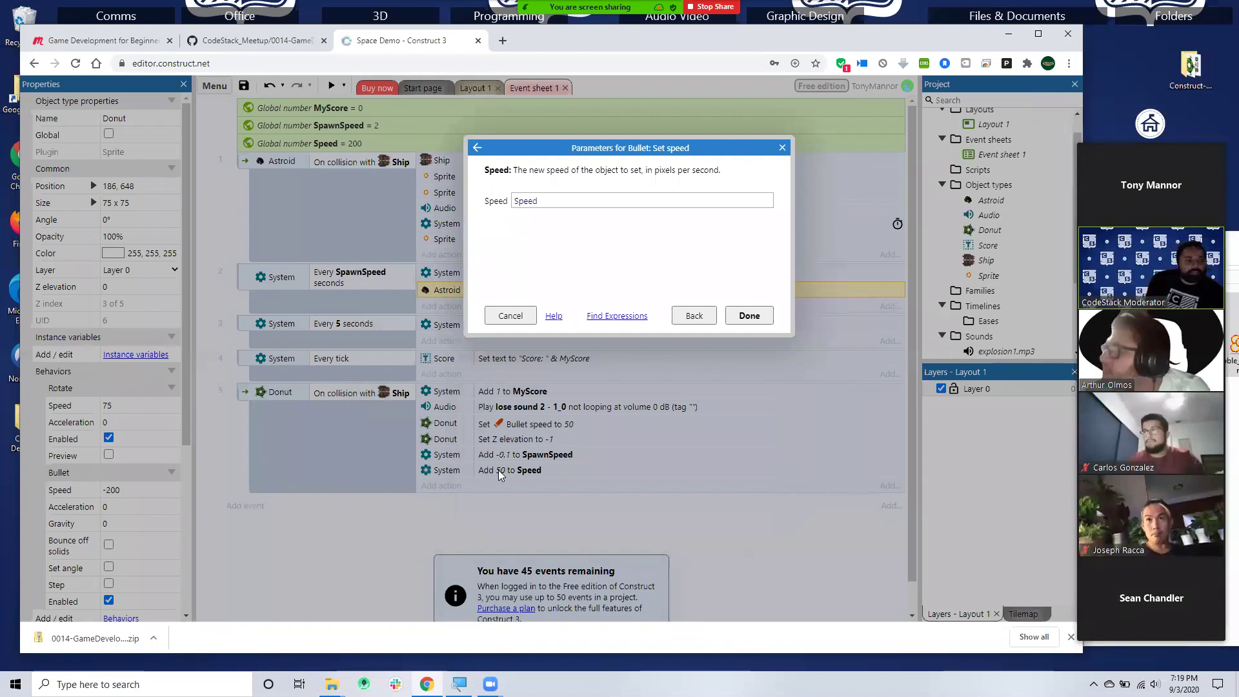
pyautogui.click(749, 315)
# - Set the amount added to the Speed variable on the Donut's collision with the Ship to -50
pyautogui.doubleClick(526, 472)
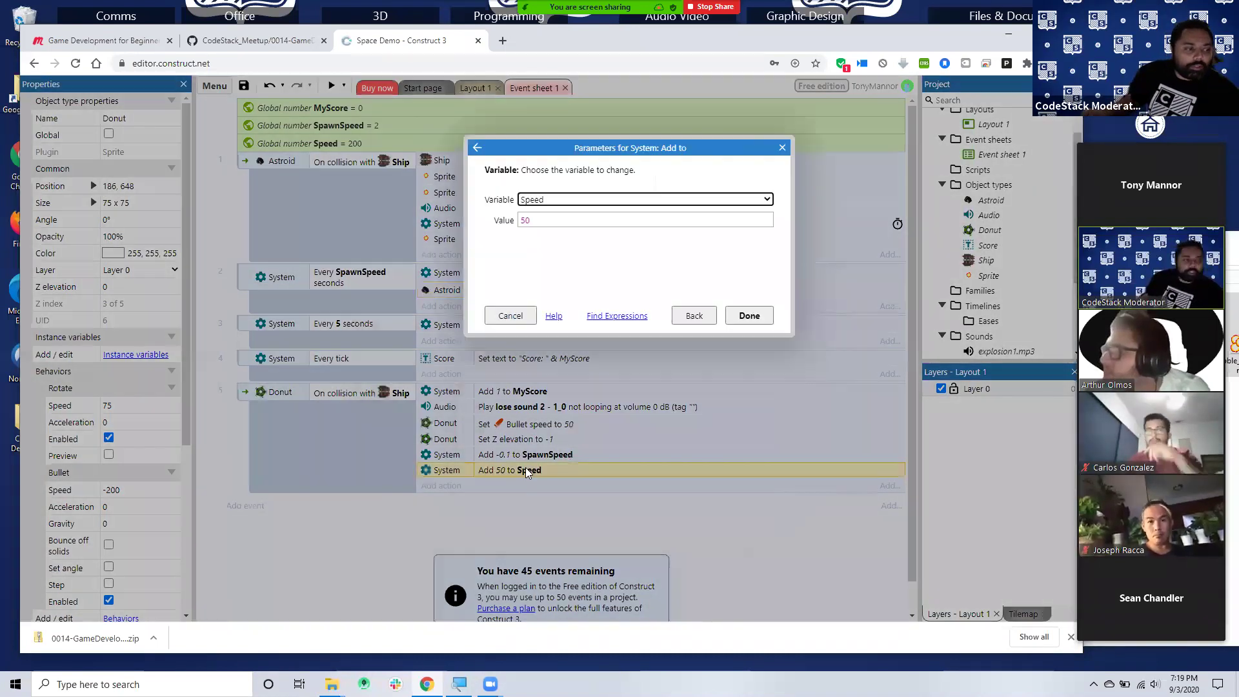
pyautogui.click(518, 221)
pyautogui.write('-')
pyautogui.click(740, 321)
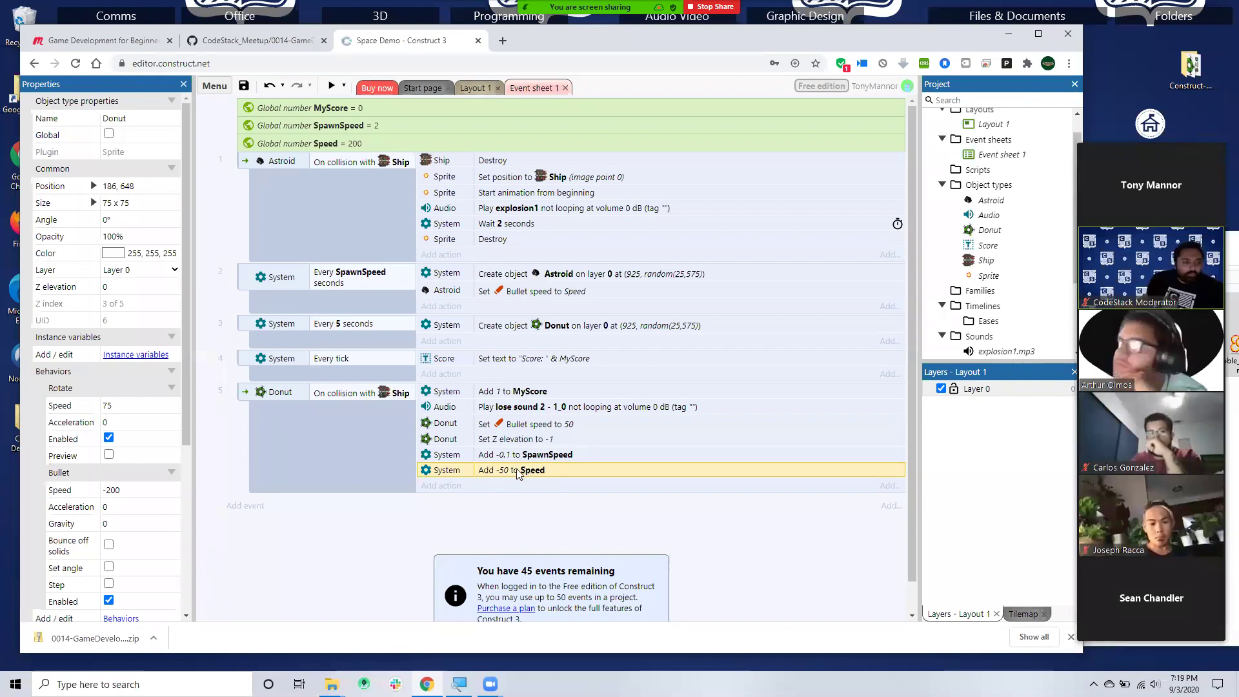
# - Preview the layout, steer the ship up and down into donuts to test the asteroids' speed, and close the preview
pyautogui.click(329, 86)
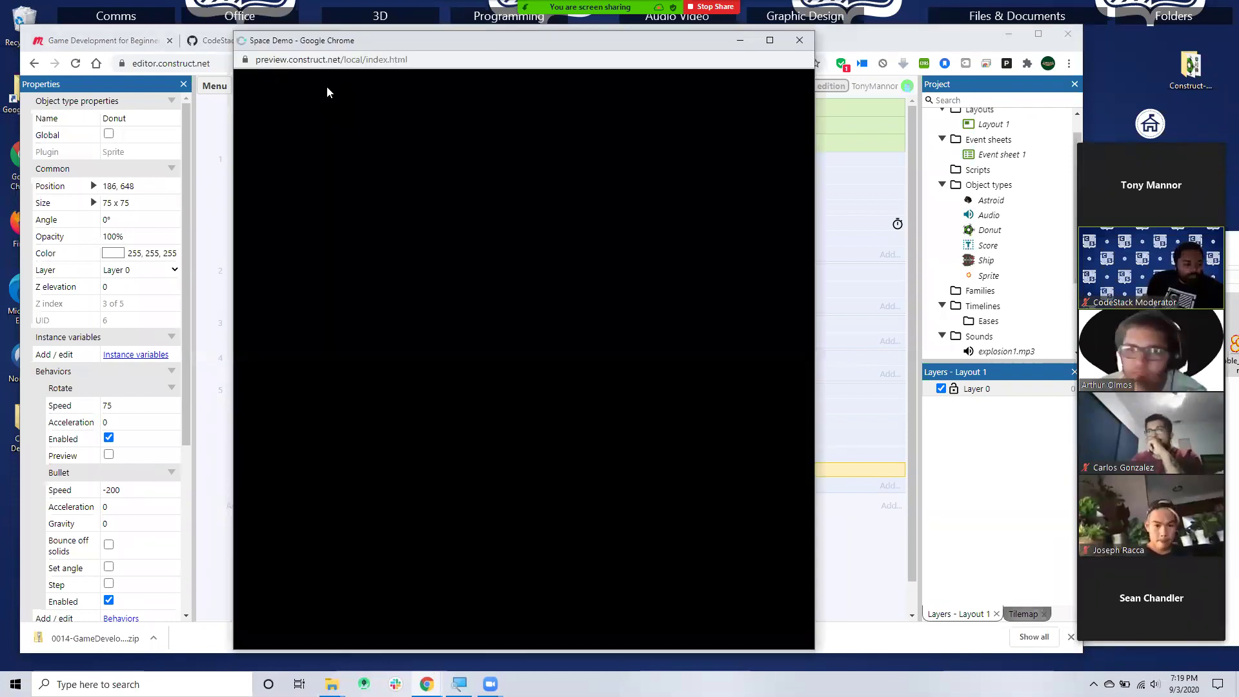
pyautogui.press('Down')
pyautogui.press('Up')
pyautogui.press('Down')
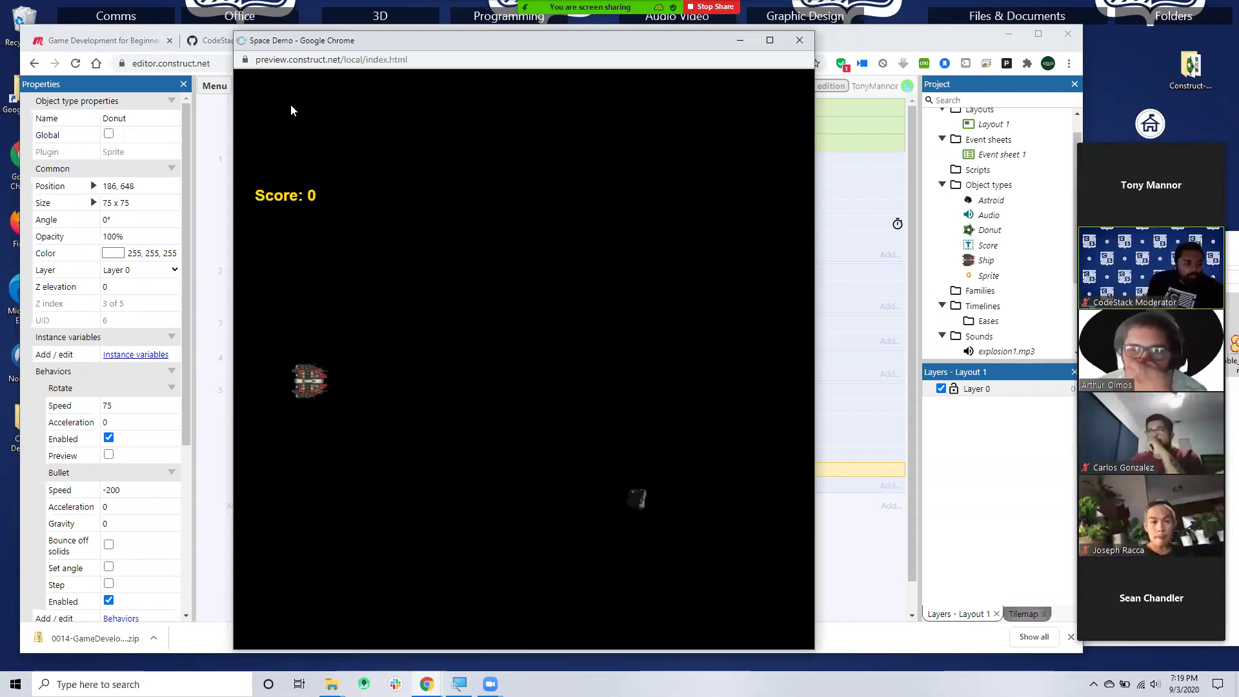
pyautogui.press('Down')
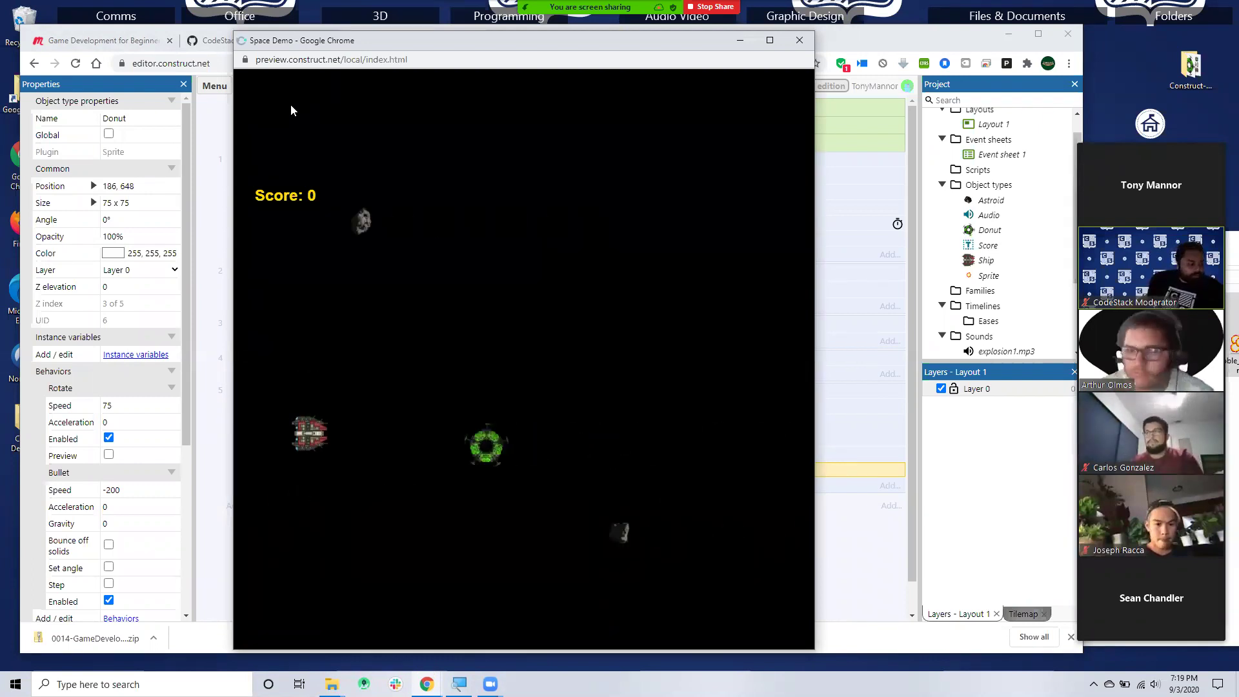
pyautogui.press('Up')
pyautogui.press('Down')
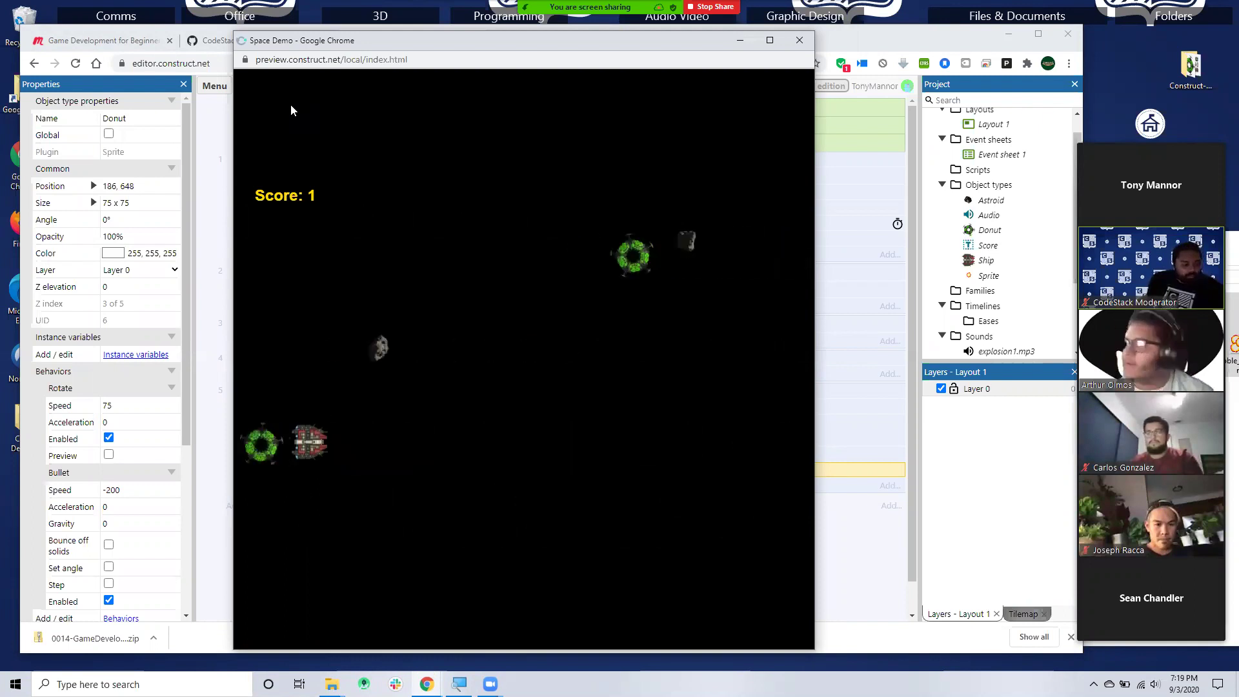
pyautogui.press('Up')
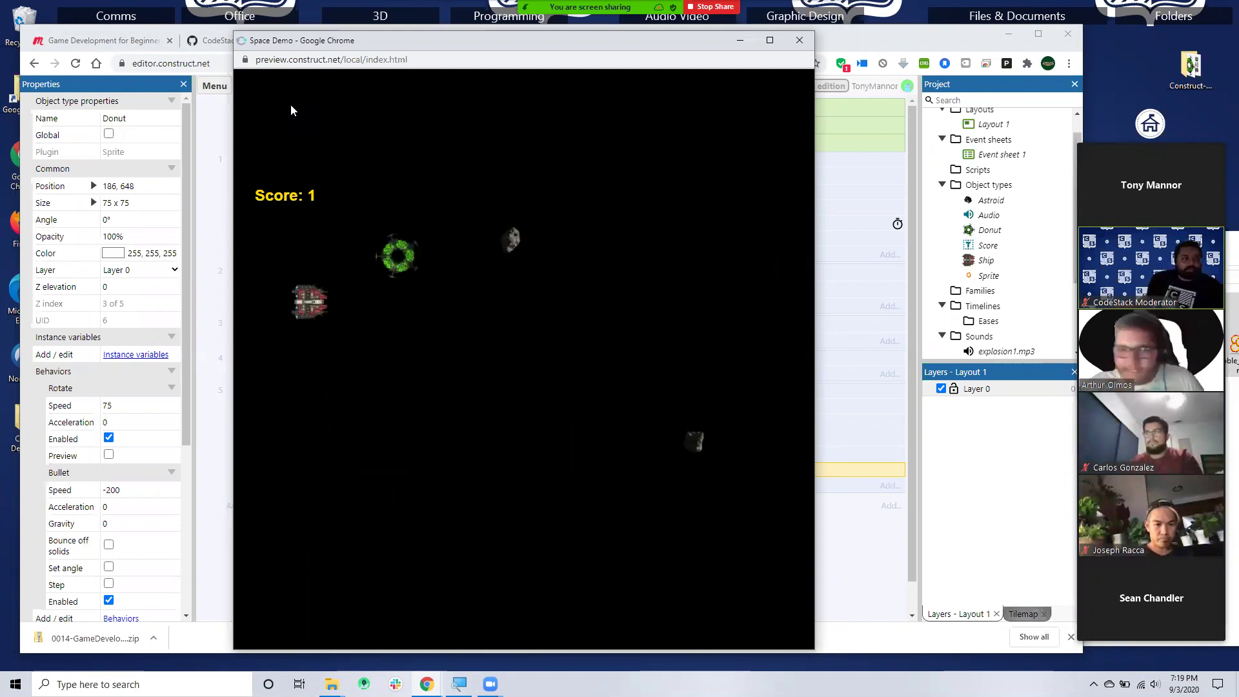
pyautogui.press('Down')
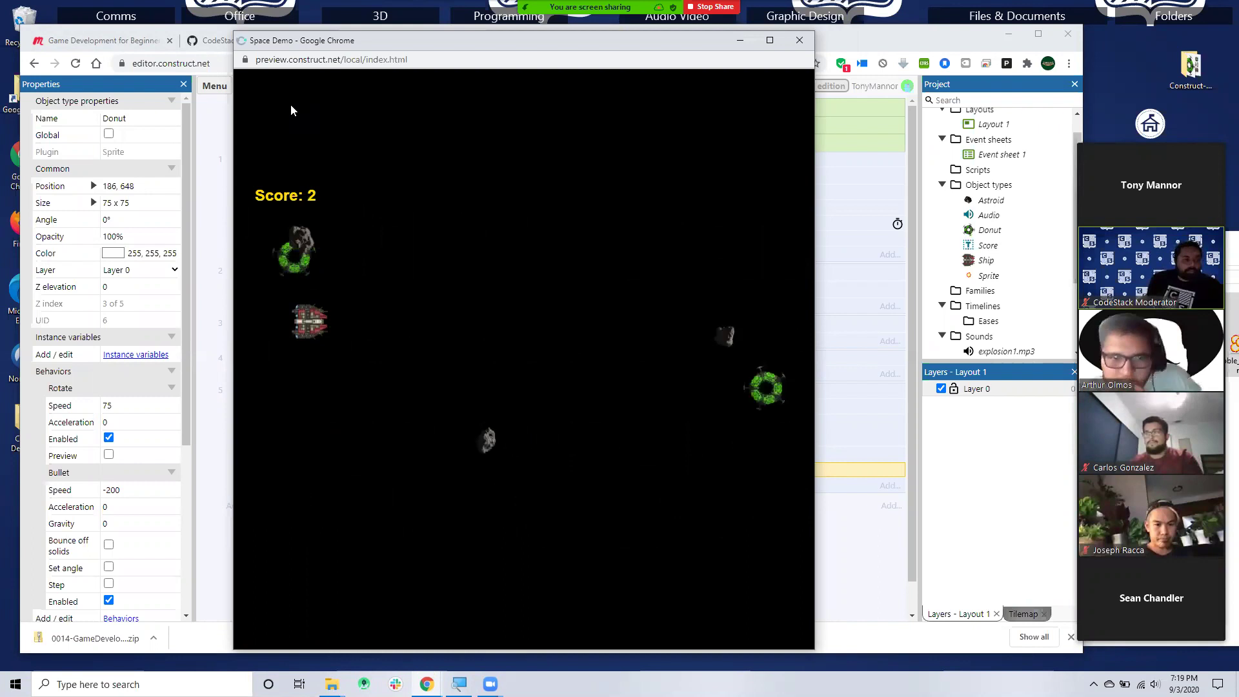
pyautogui.press('Down')
pyautogui.press('Up')
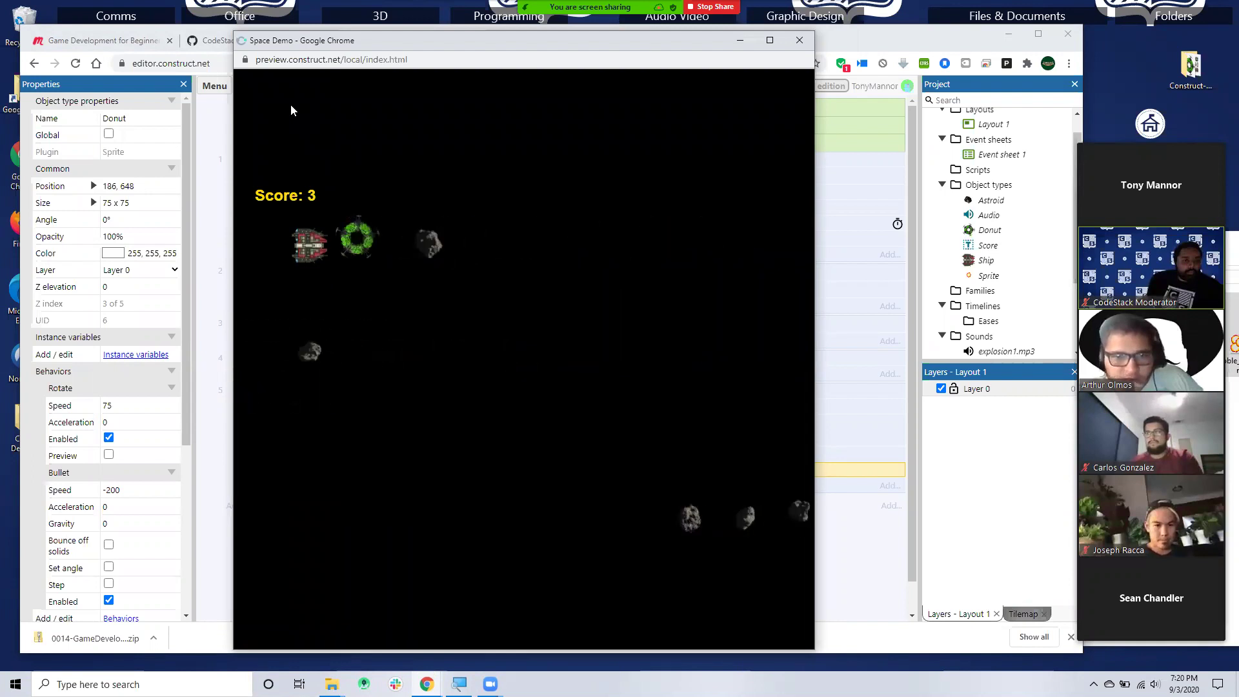
pyautogui.press('Down')
pyautogui.press('Up')
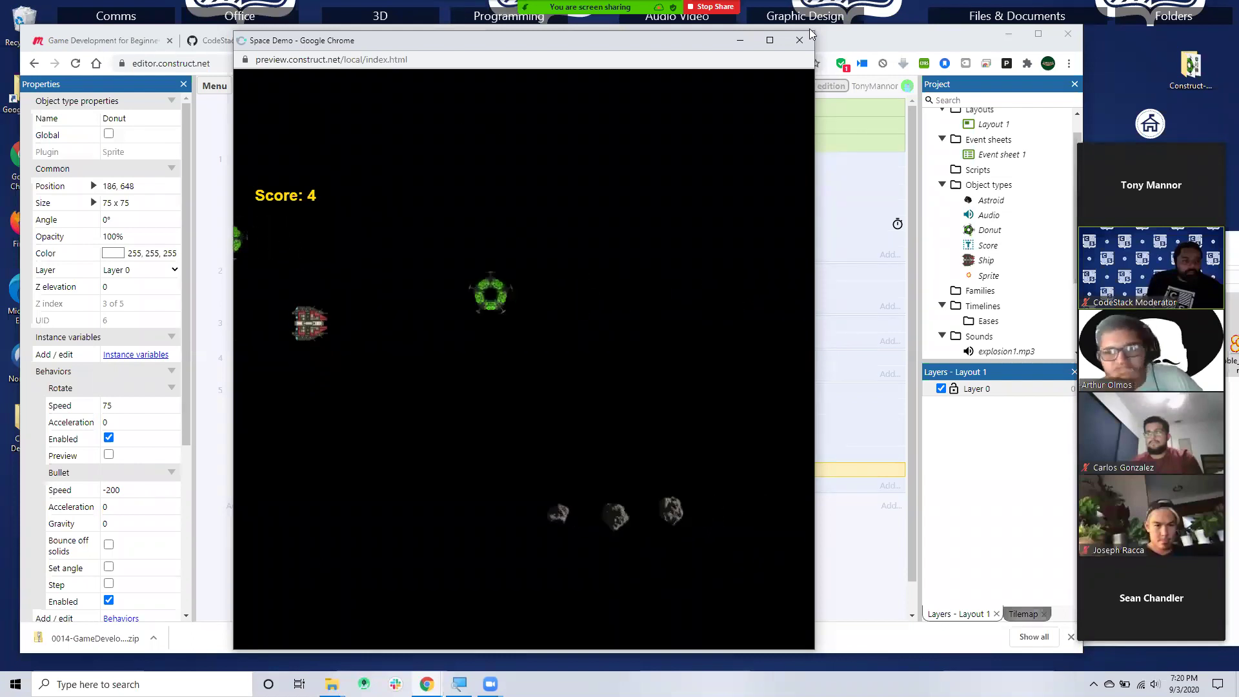
pyautogui.hotkey('ctrl', 'w')
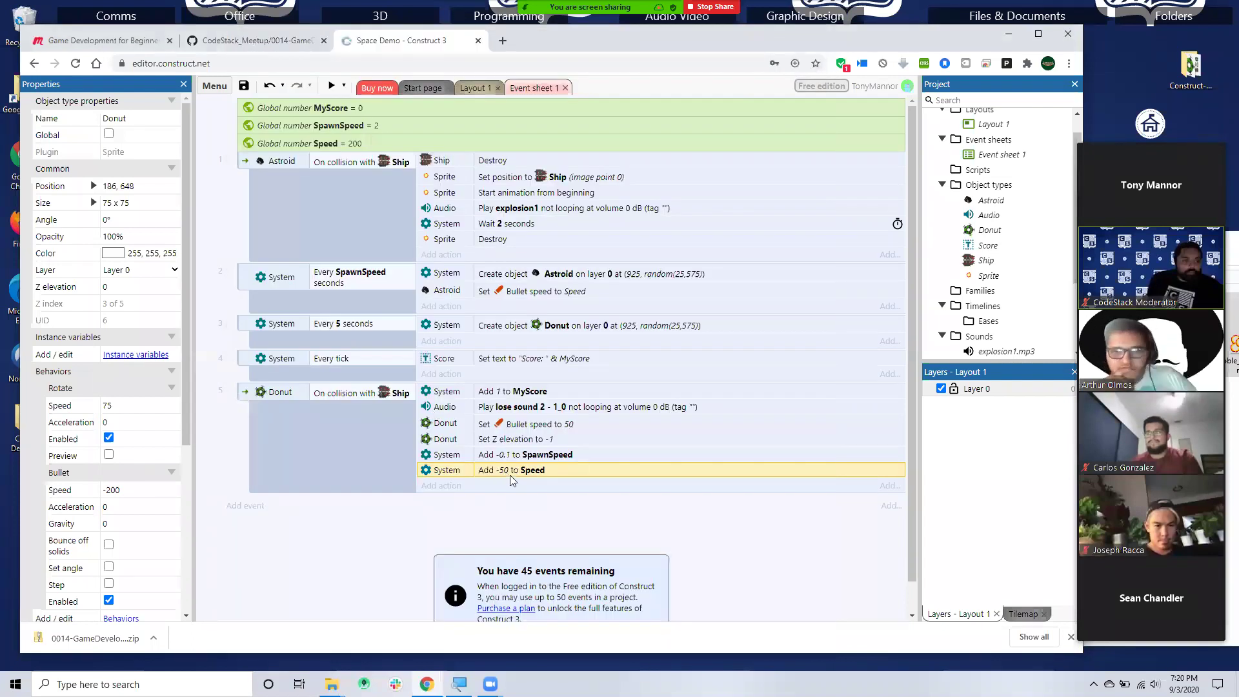
# - Set the amount added to the Speed variable on the Donut's collision with the Ship back to 50
pyautogui.press('Return')
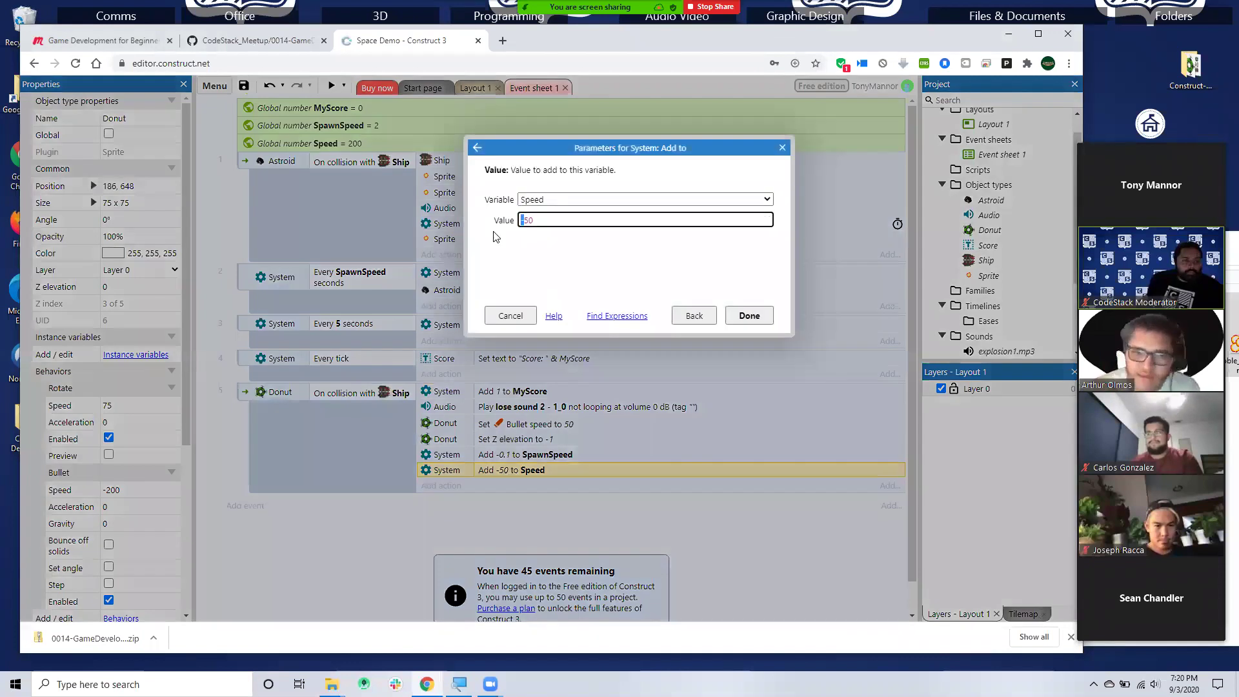
pyautogui.press('Delete')
pyautogui.click(750, 315)
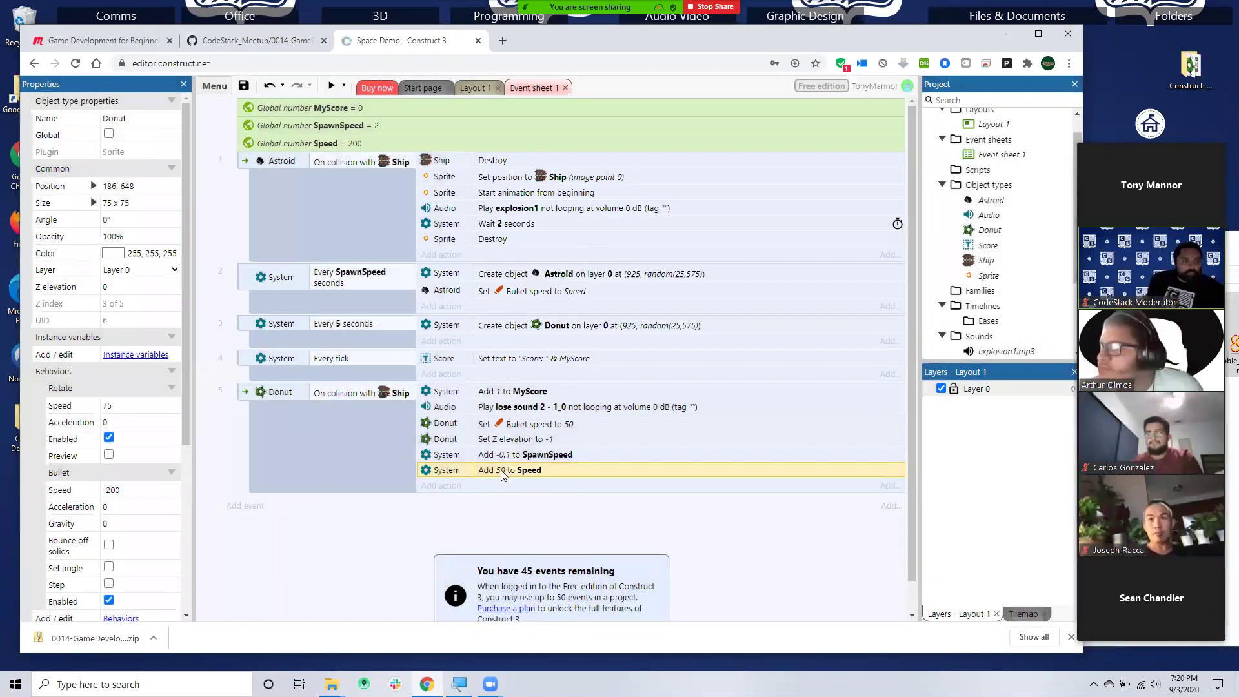
# - Run the layout preview again, steer the ship briefly among the asteroids, and close the preview
pyautogui.click(331, 85)
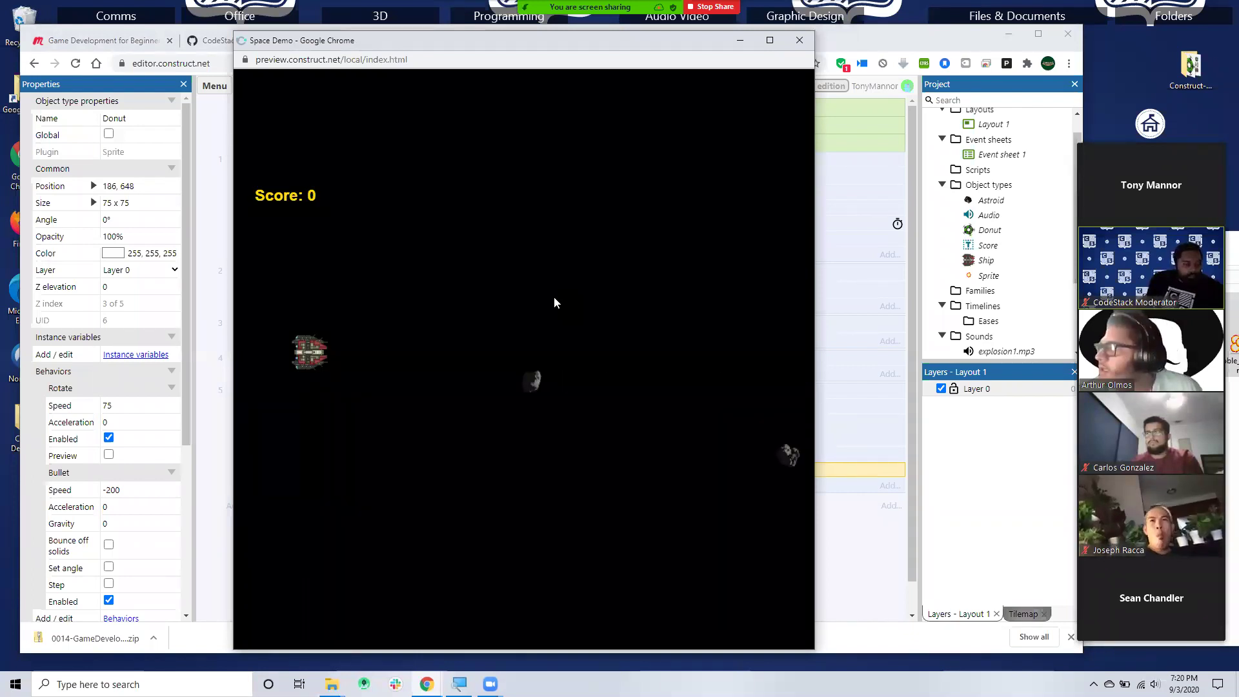
pyautogui.press('Up')
pyautogui.press('Down')
pyautogui.press('Down')
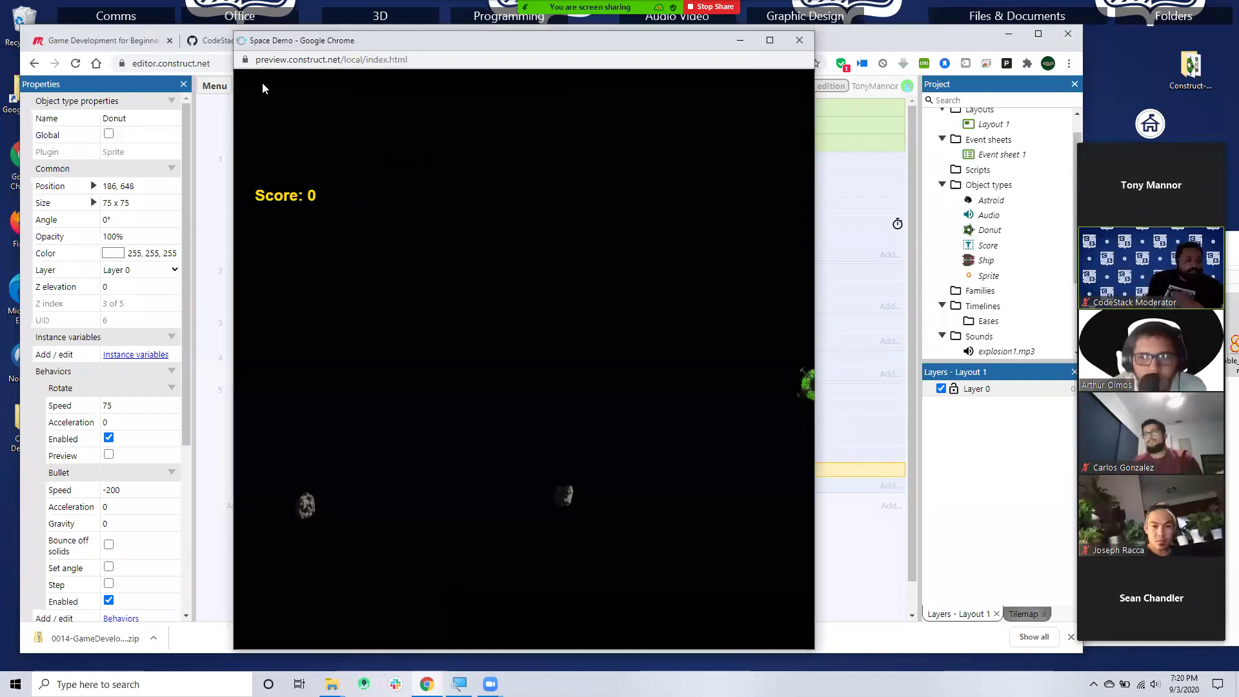
pyautogui.hotkey('alt', 'F4')
# - Debug the layout, watch the MyScore, SpawnSpeed and Speed global variables in the Inspector during play, and close the debugger
pyautogui.click(344, 86)
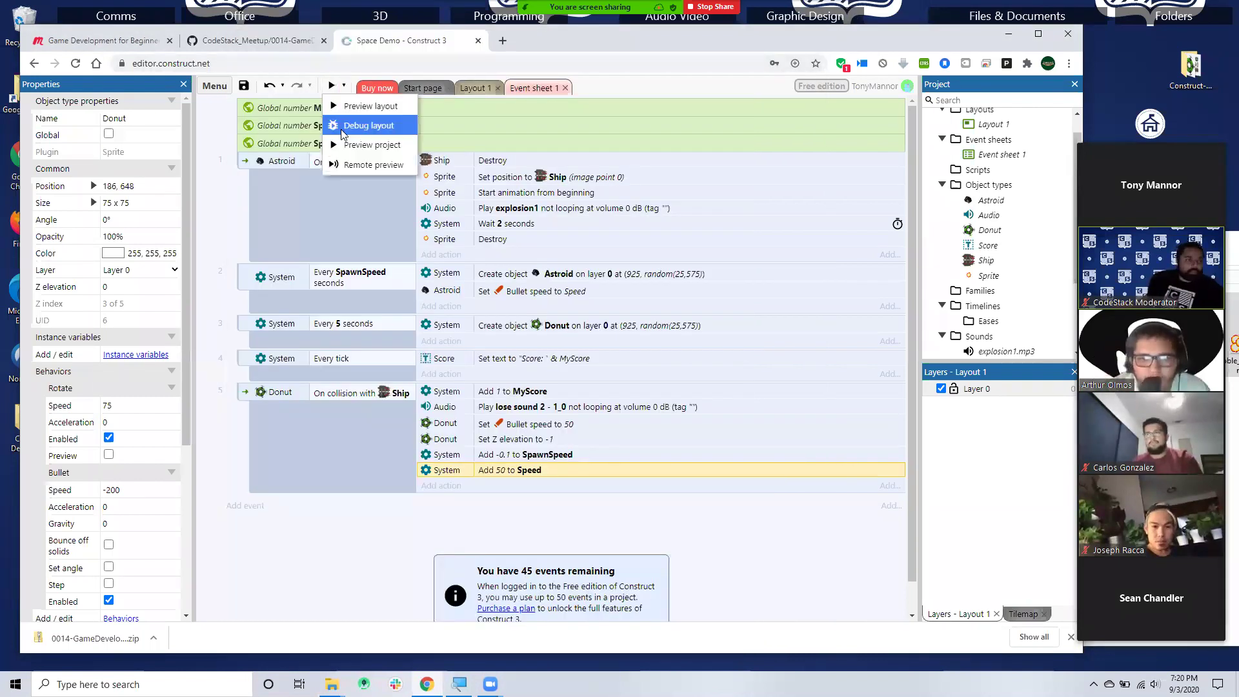
pyautogui.click(368, 126)
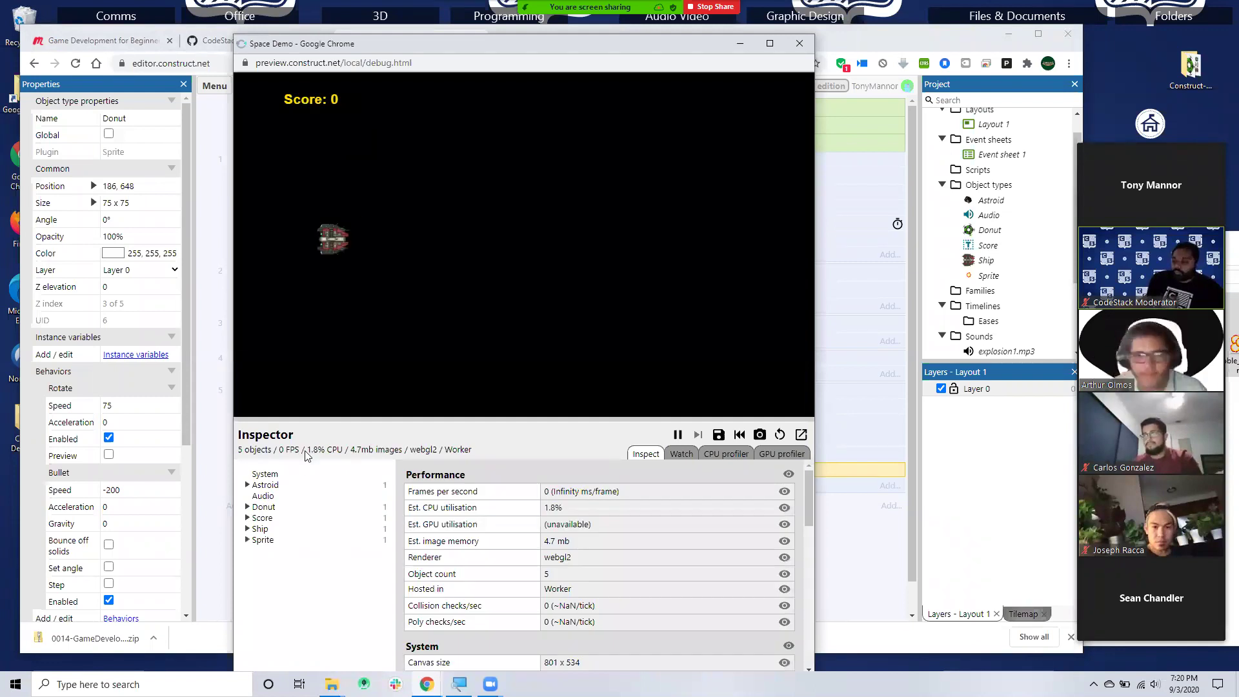
pyautogui.scroll(-3, 654, 541)
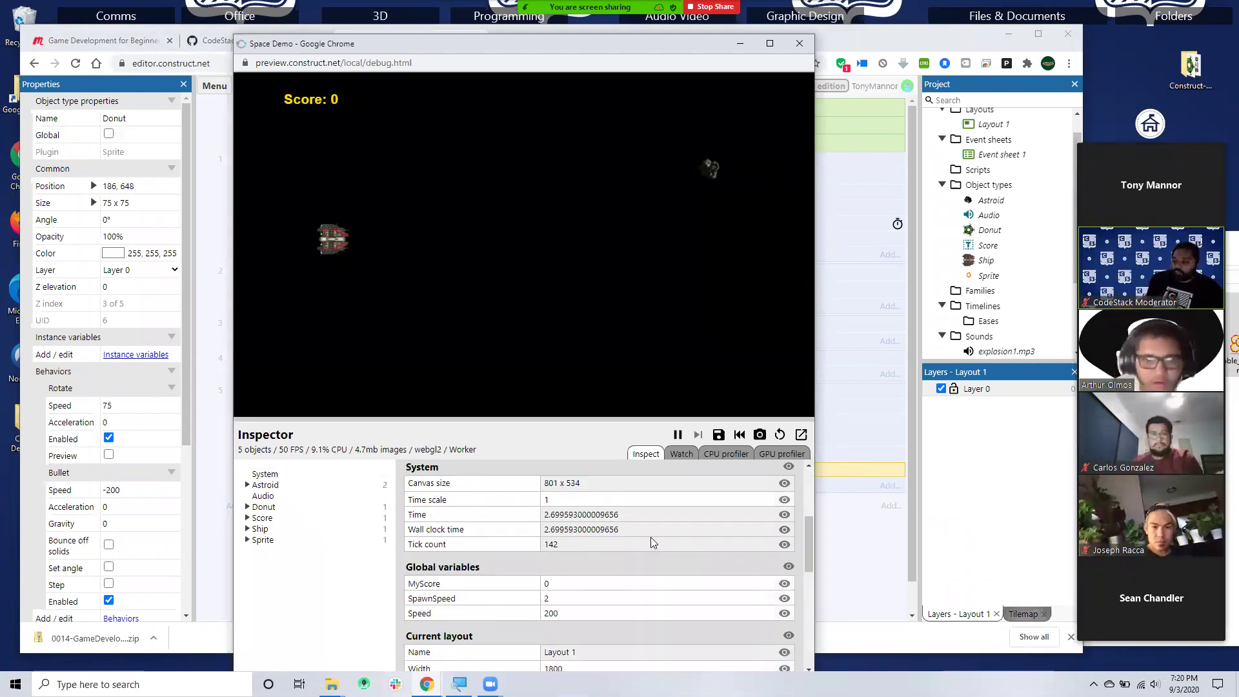
pyautogui.scroll(-1, 648, 536)
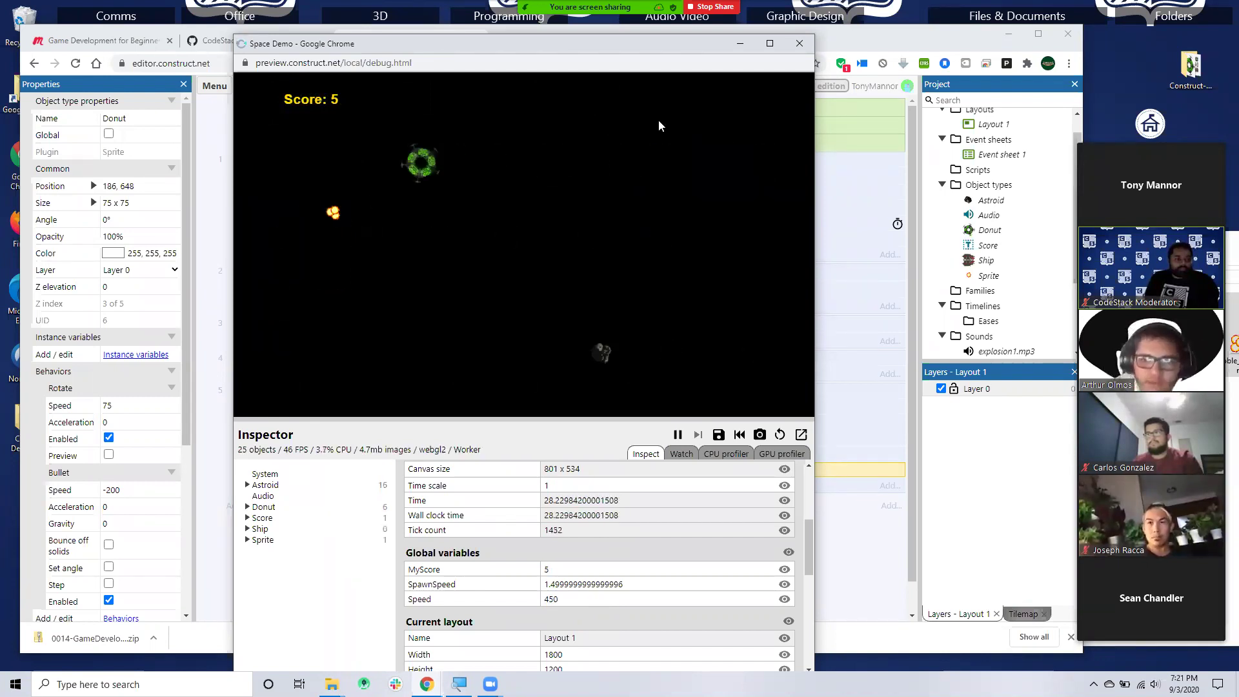
pyautogui.click(802, 43)
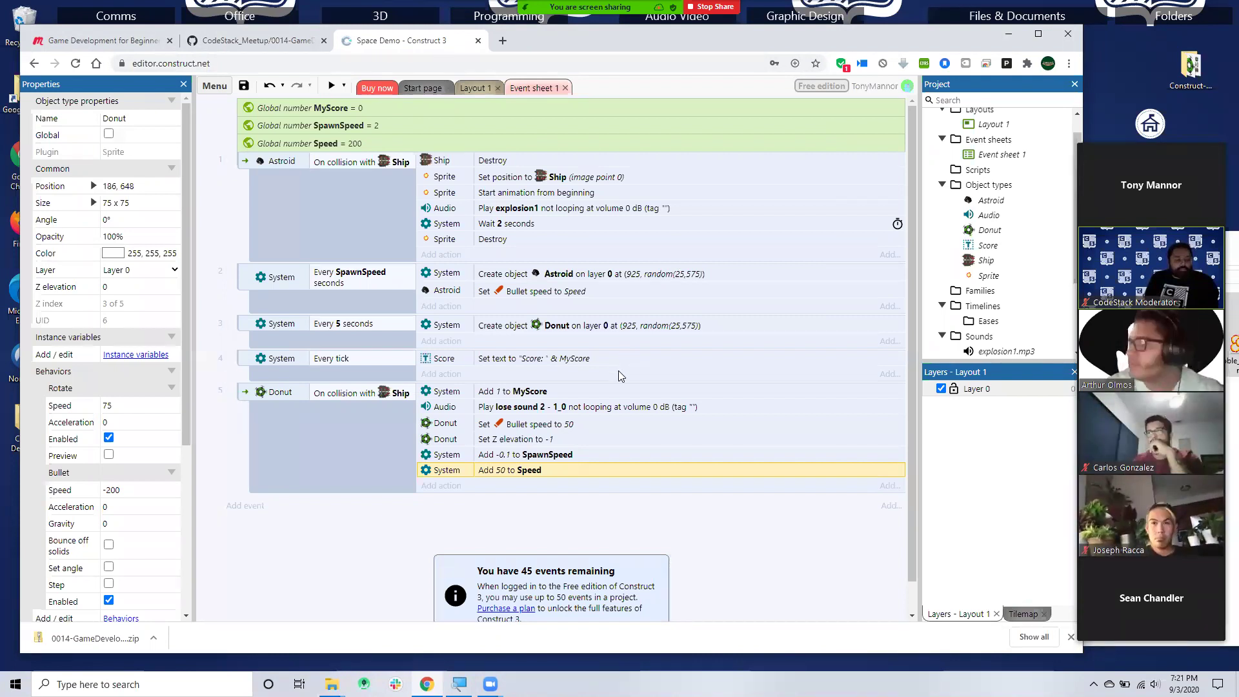
# - Preview the layout once more, move the ship down to check what happens on an asteroid collision, and close the preview
pyautogui.click(331, 85)
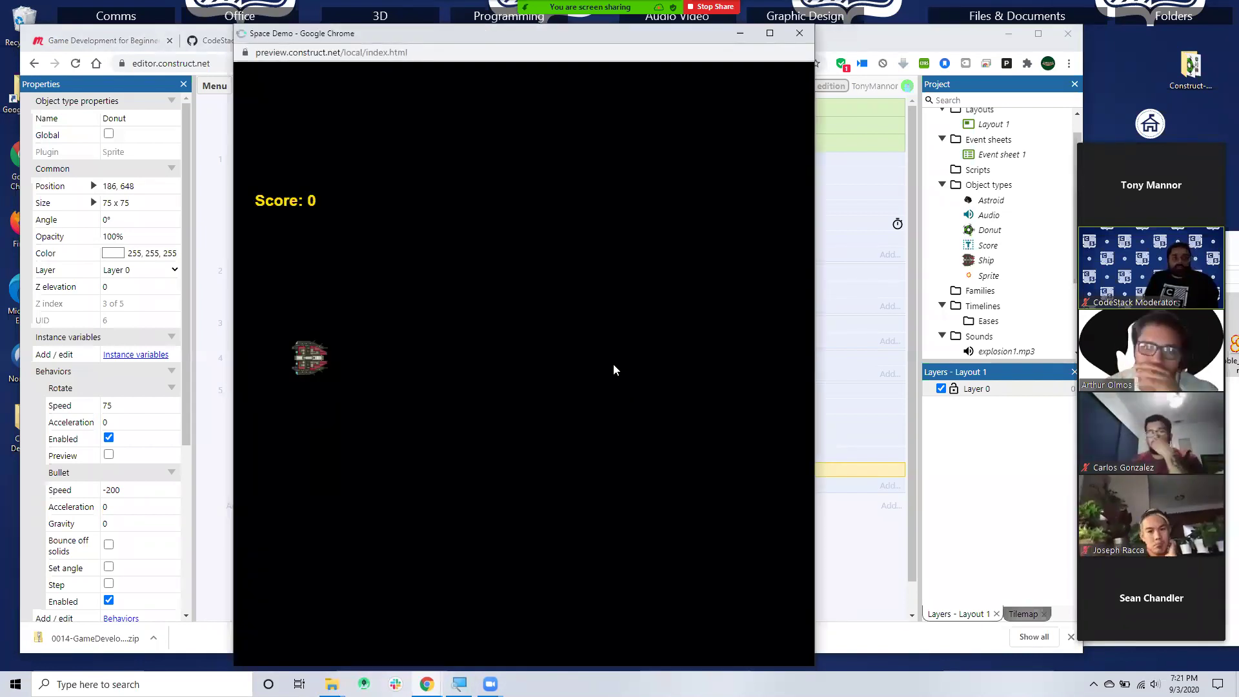
pyautogui.press('Down')
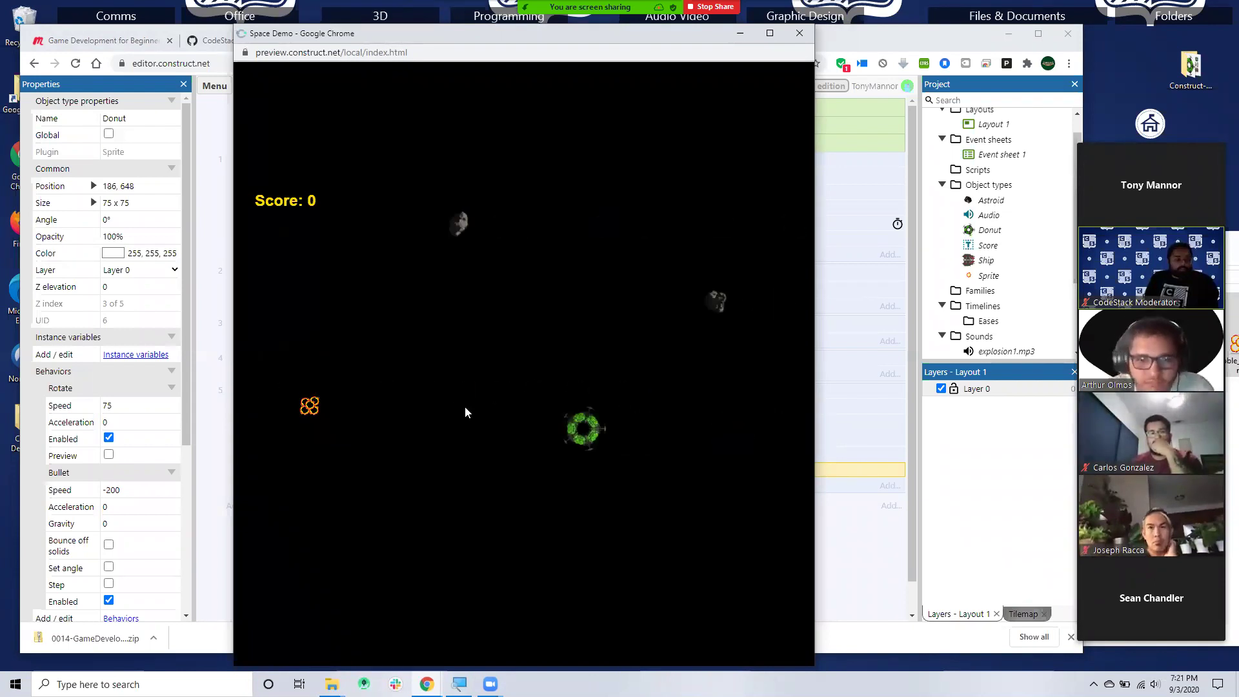
pyautogui.click(799, 33)
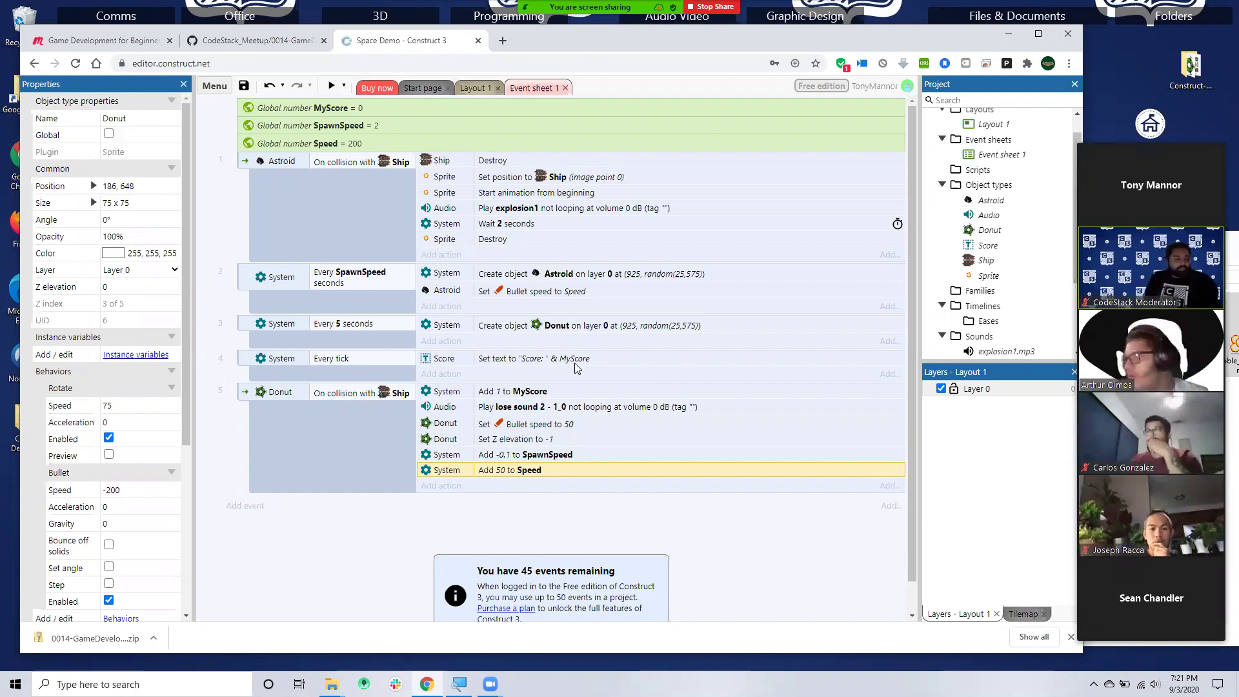
# - Add a new event with the System condition On start of layout below the Donut collision event
pyautogui.click(245, 504)
pyautogui.click(415, 368)
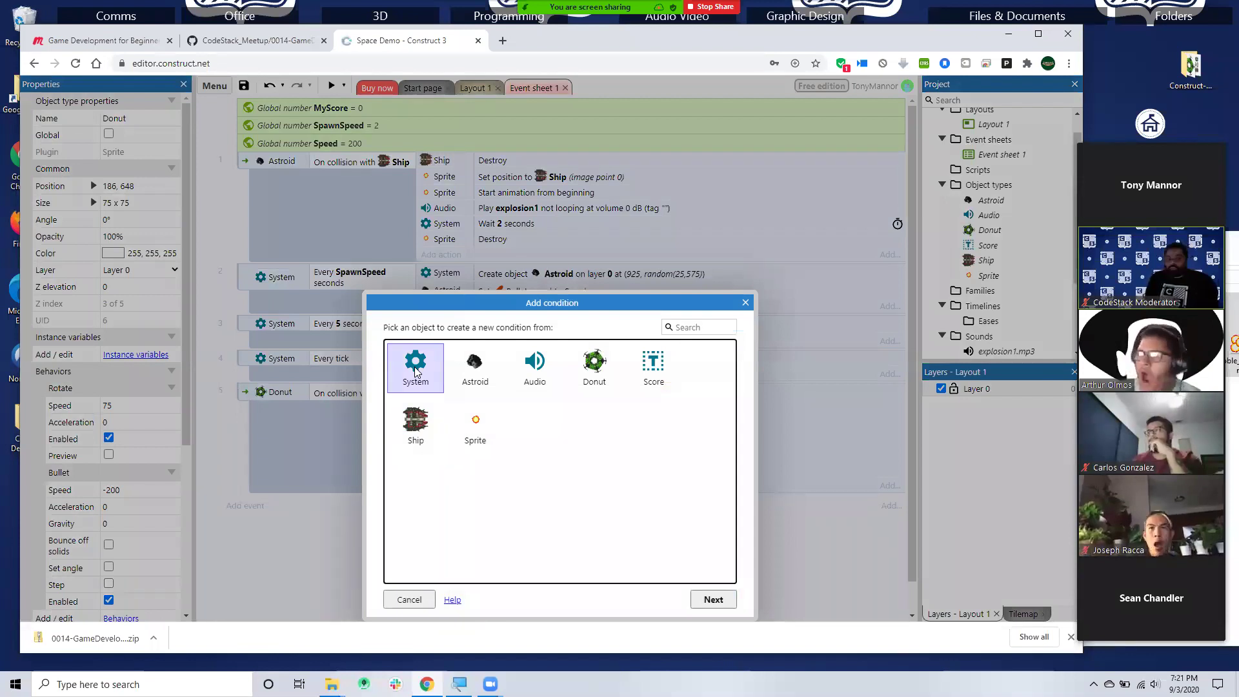
pyautogui.click(712, 599)
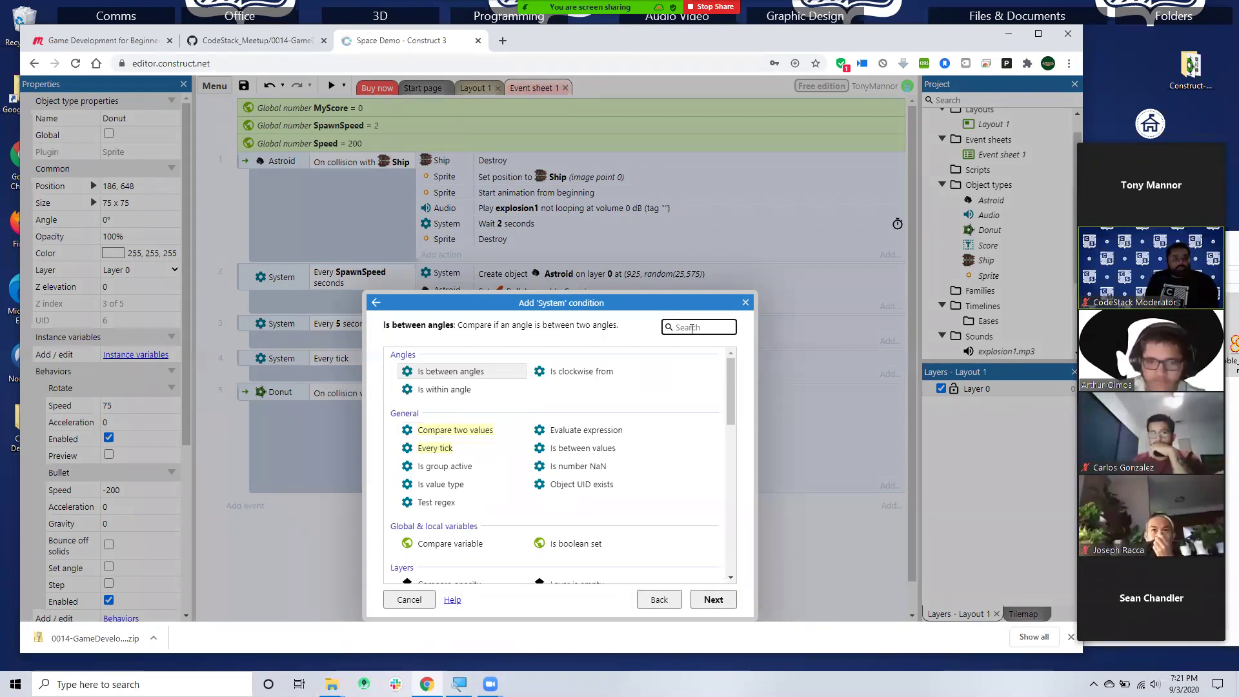
pyautogui.click(691, 327)
pyautogui.write('star')
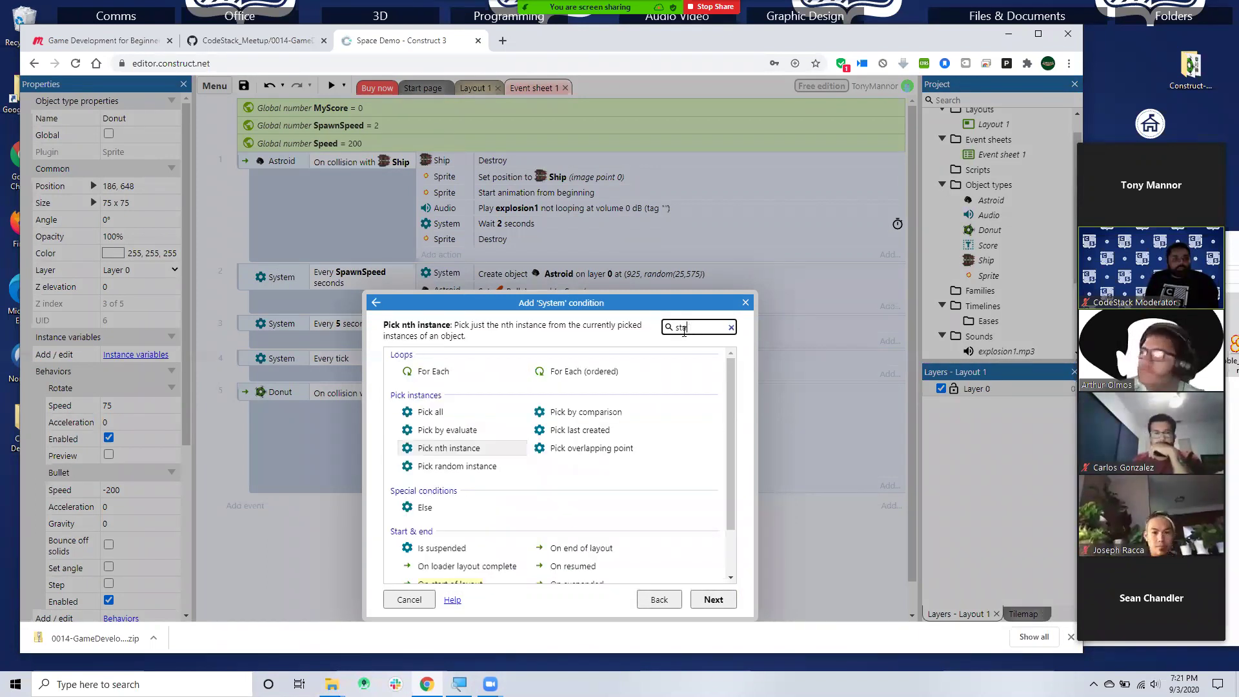
pyautogui.click(712, 598)
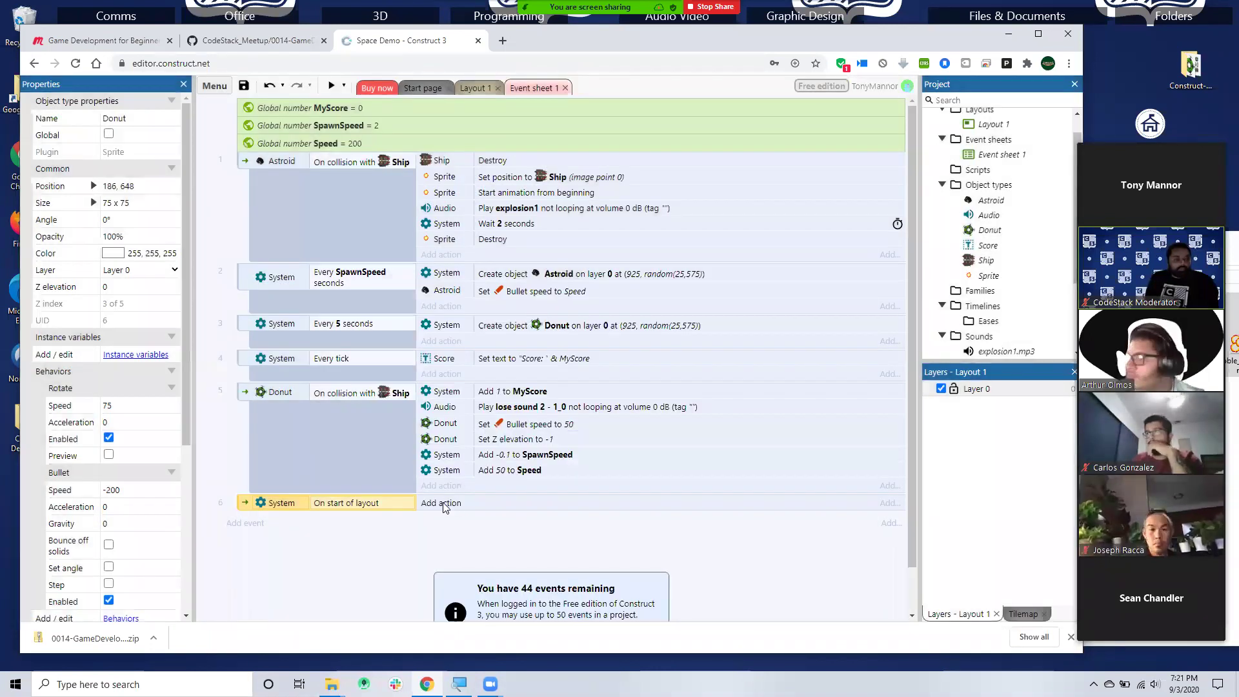
# - Add a System Set value action to the On start of layout event that sets MyScore to 0
pyautogui.click(442, 504)
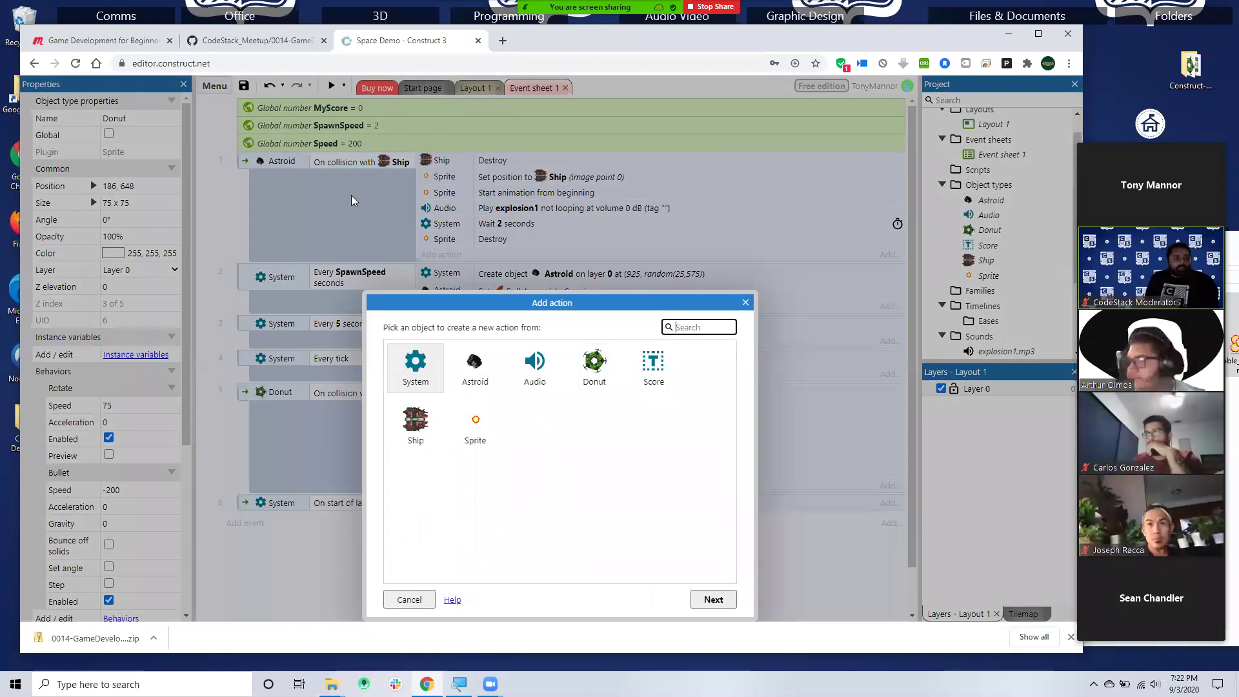
pyautogui.click(420, 373)
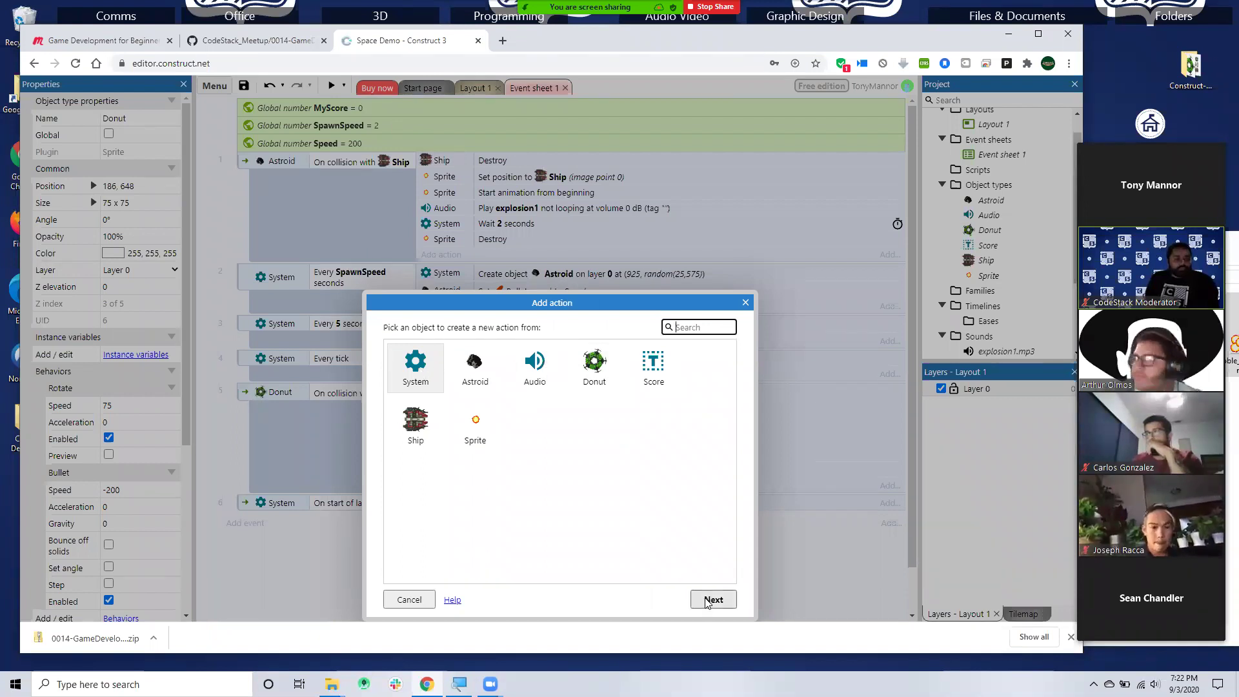
pyautogui.click(698, 597)
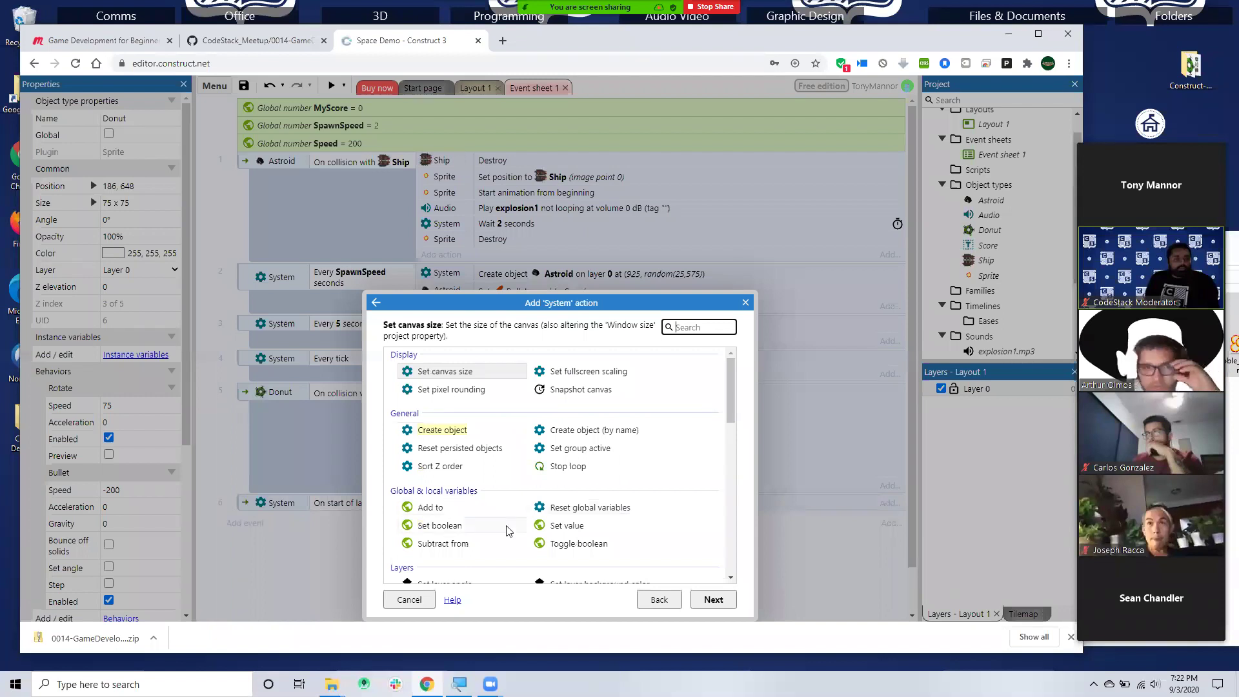
pyautogui.scroll(-3, 534, 520)
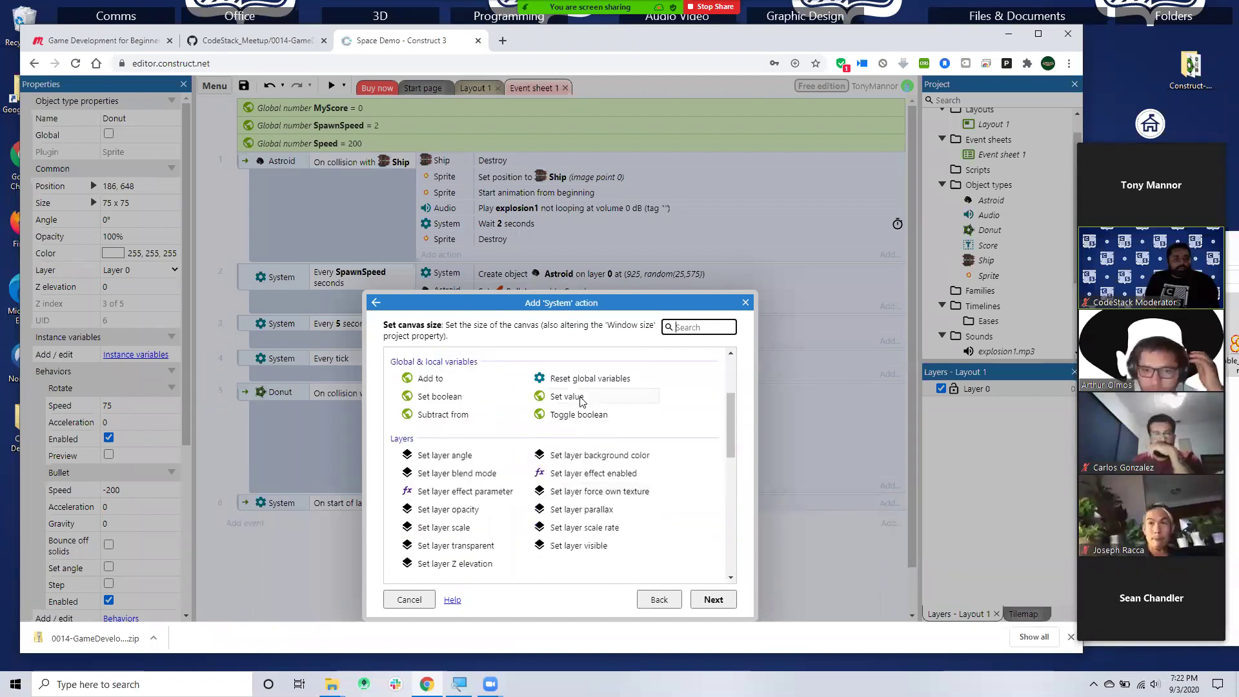
pyautogui.click(580, 398)
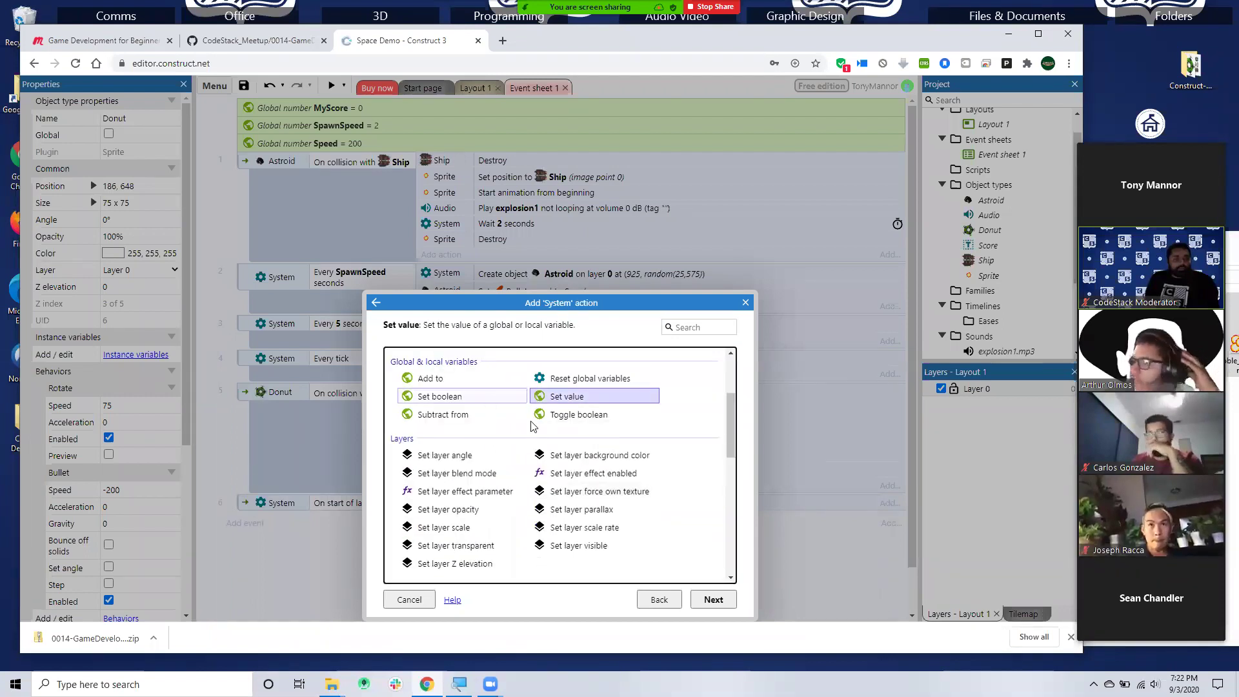
pyautogui.click(712, 598)
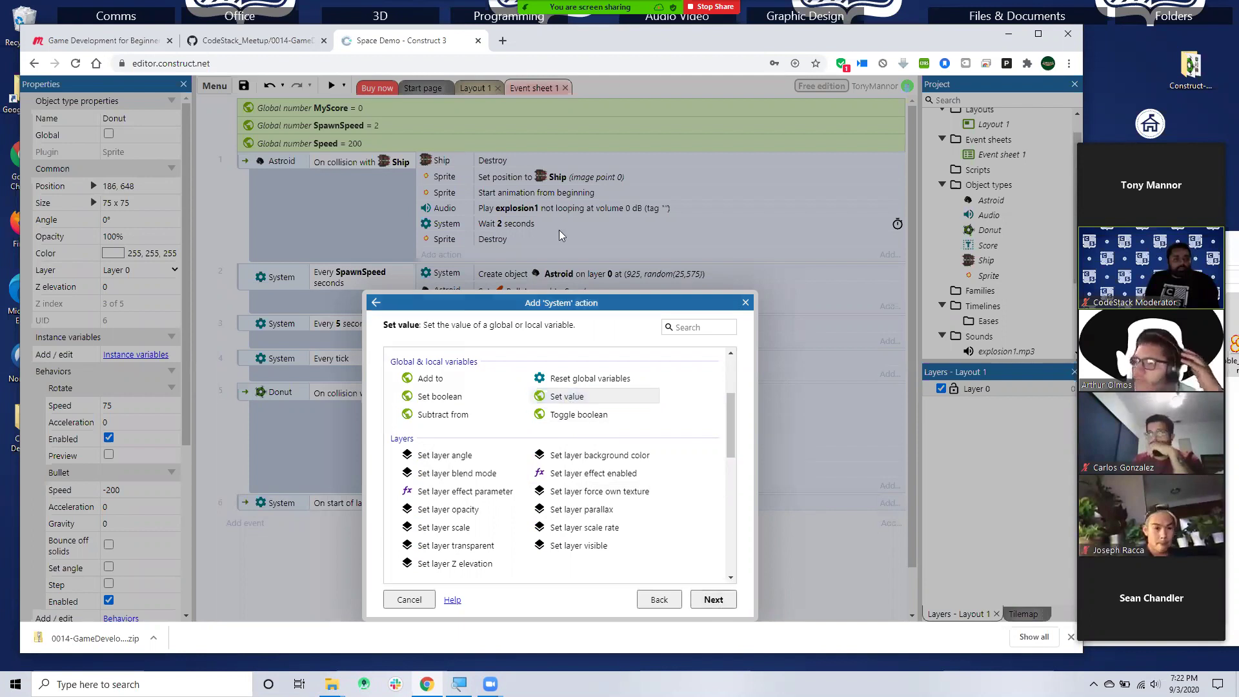
pyautogui.click(749, 316)
# - Add a second System Set value action to the On start of layout event that sets SpawnSpeed to 2
pyautogui.click(440, 518)
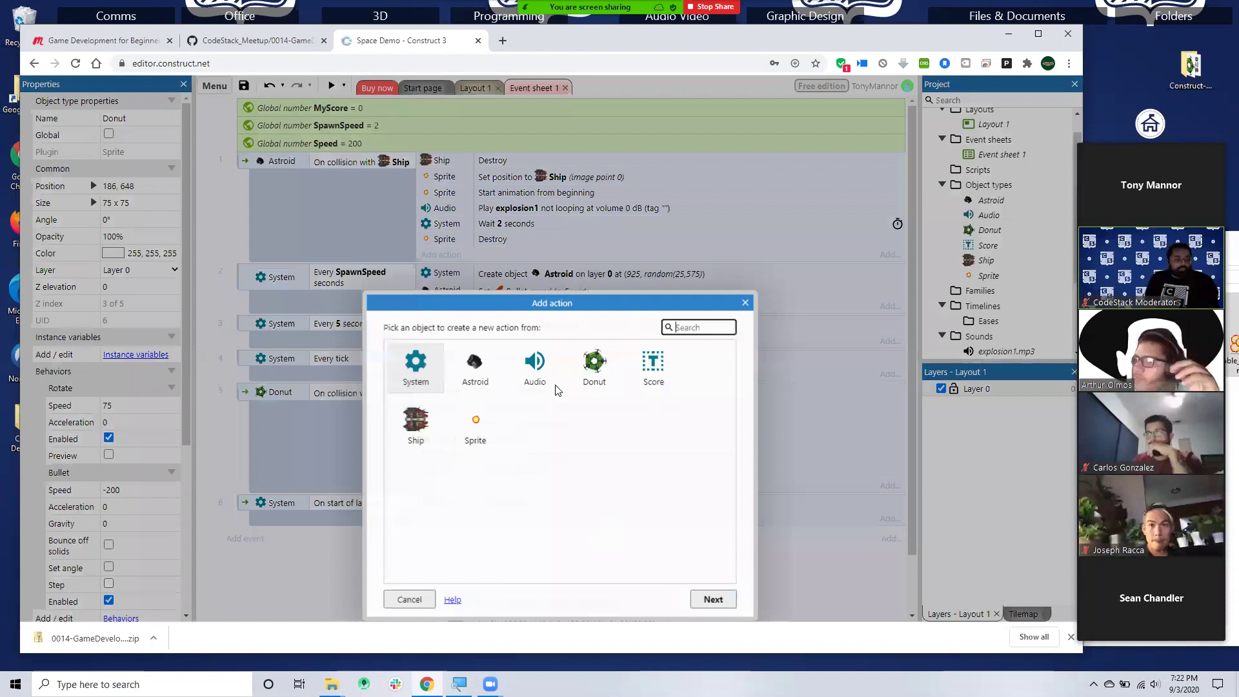
pyautogui.click(405, 369)
pyautogui.click(713, 600)
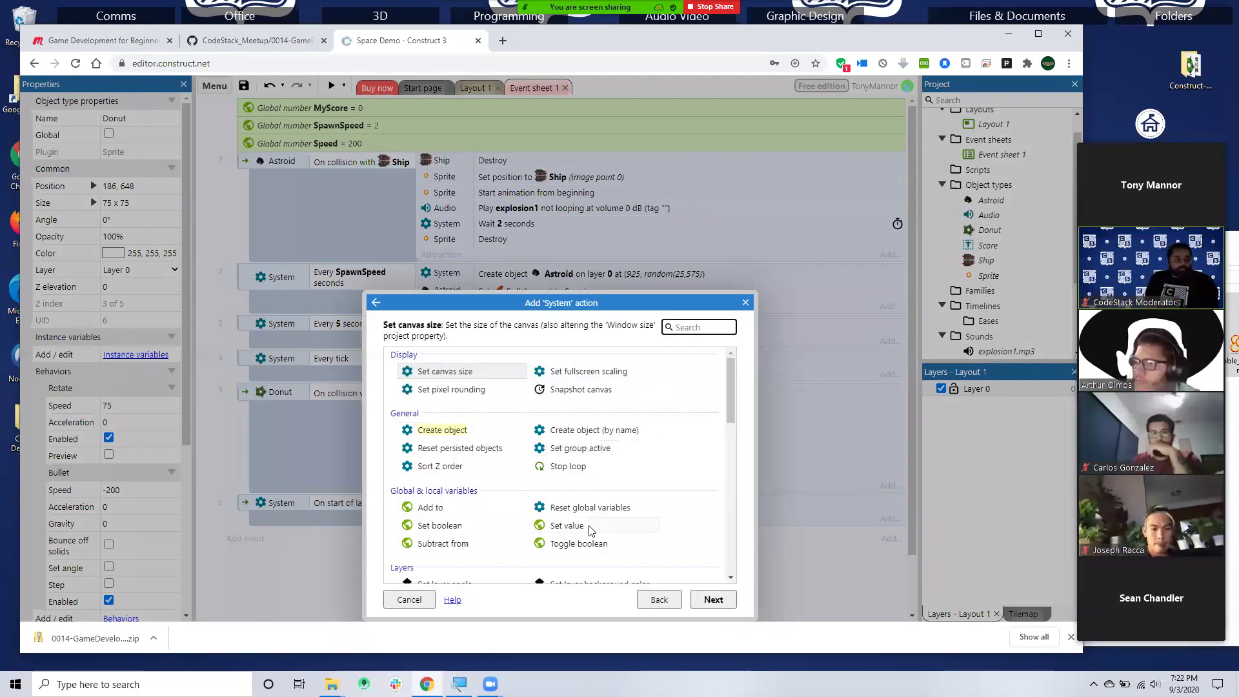
pyautogui.click(567, 525)
pyautogui.click(713, 599)
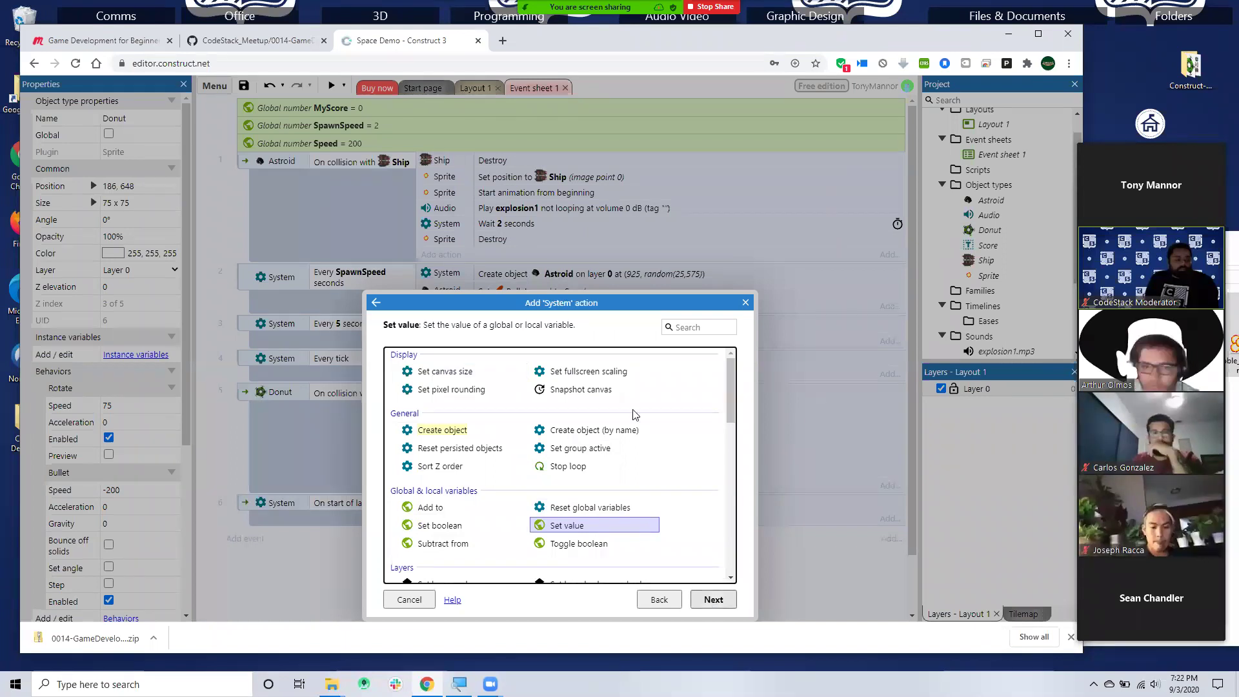
pyautogui.click(561, 220)
pyautogui.click(545, 199)
pyautogui.click(541, 220)
pyautogui.click(540, 219)
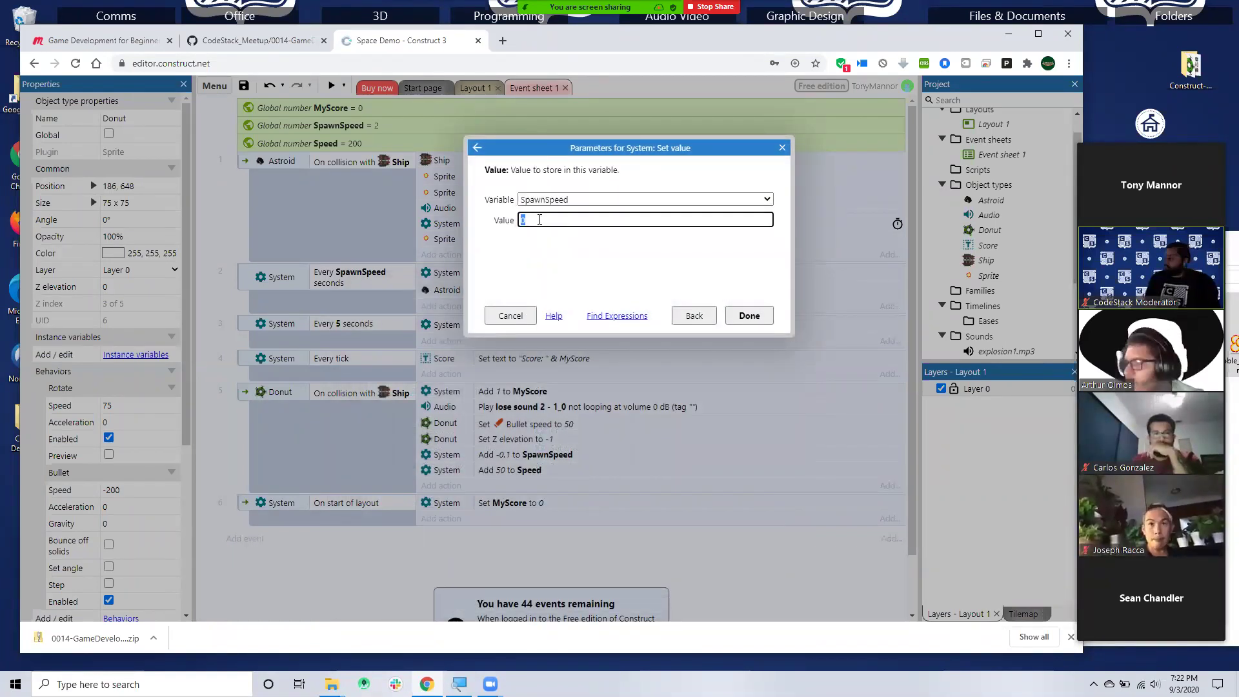
pyautogui.write('2')
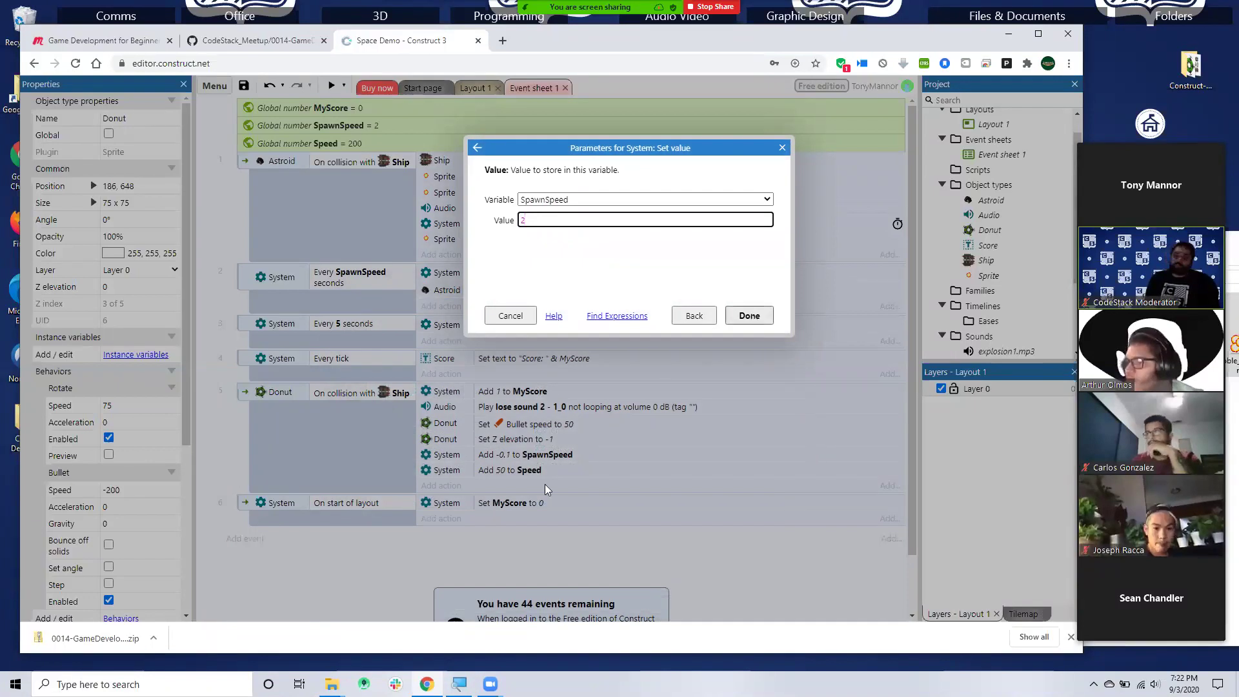
pyautogui.press('Return')
# - Add a third System Set value action to the On start of layout event that sets Speed to 200
pyautogui.click(451, 538)
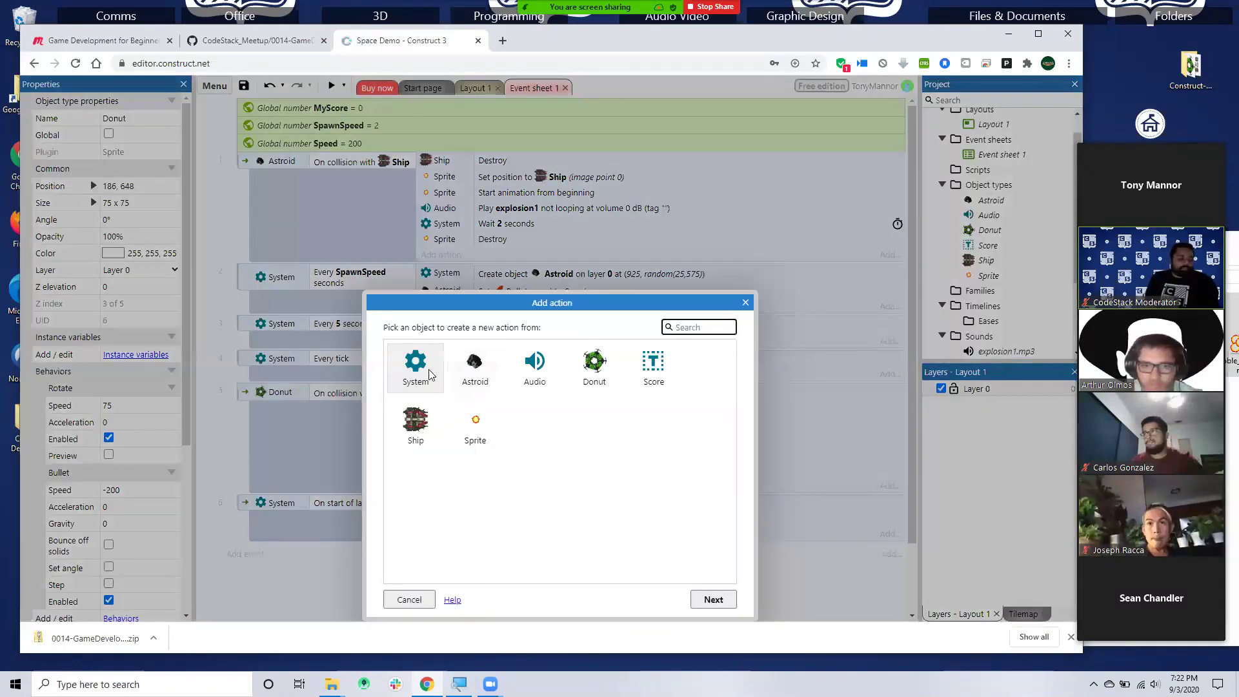
pyautogui.click(715, 600)
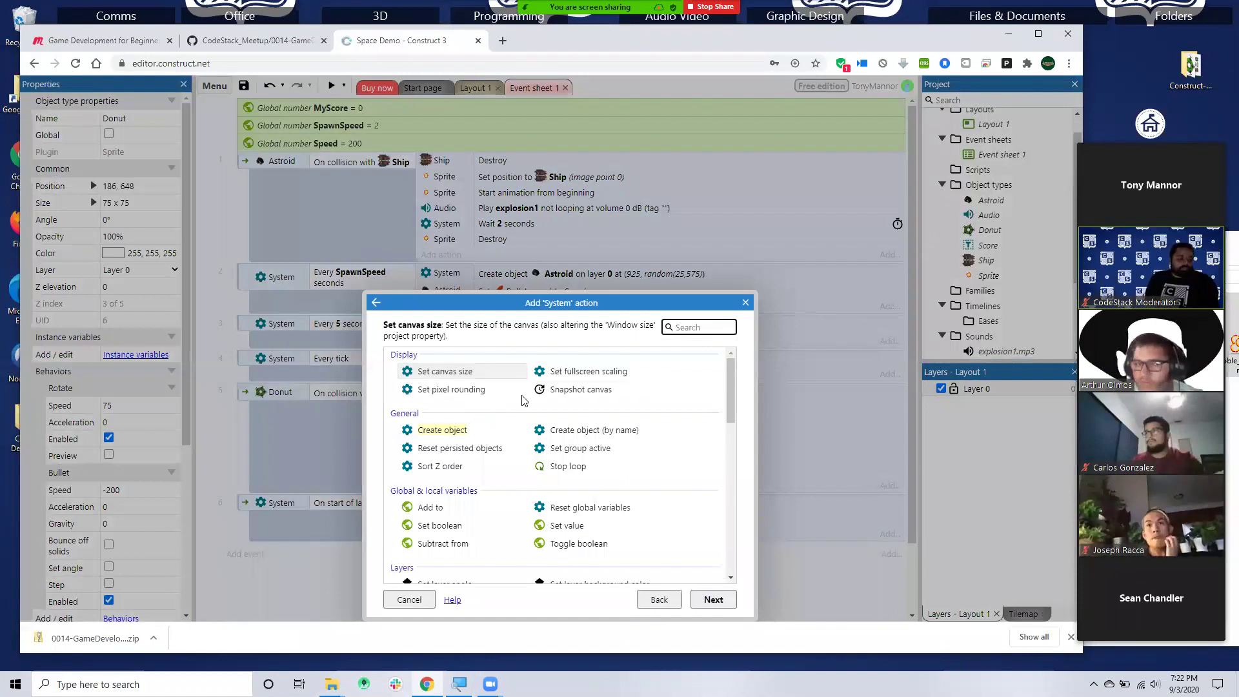
pyautogui.click(571, 525)
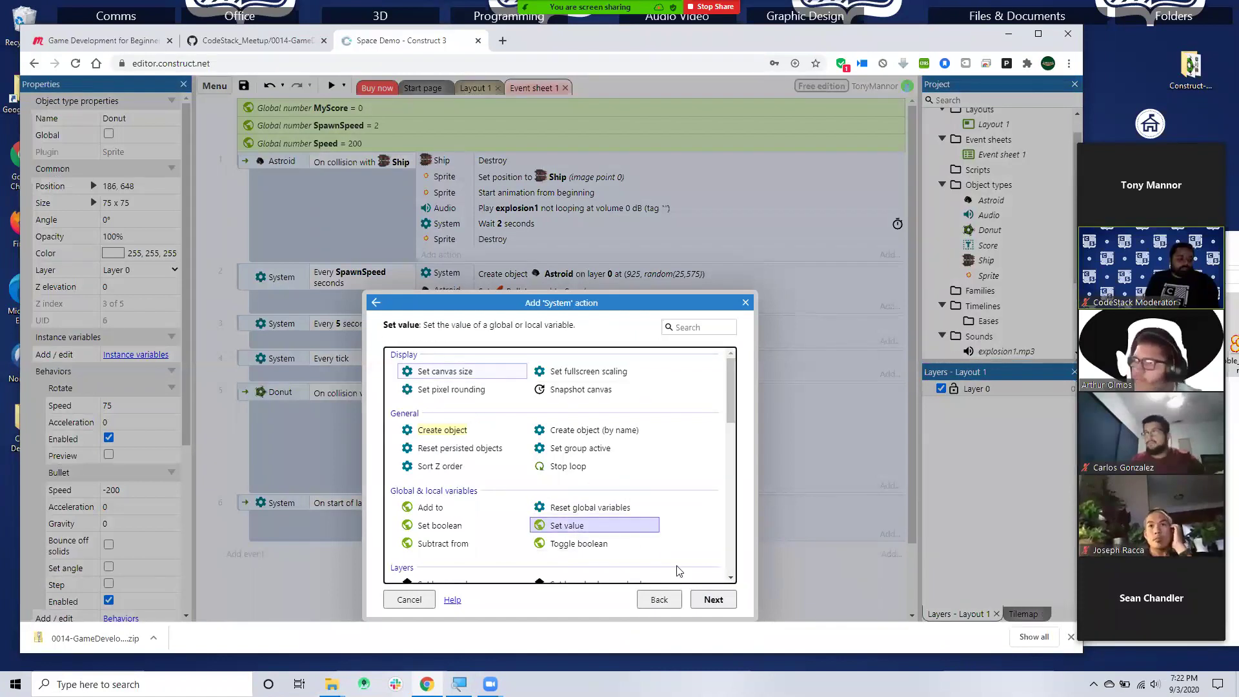
pyautogui.click(713, 600)
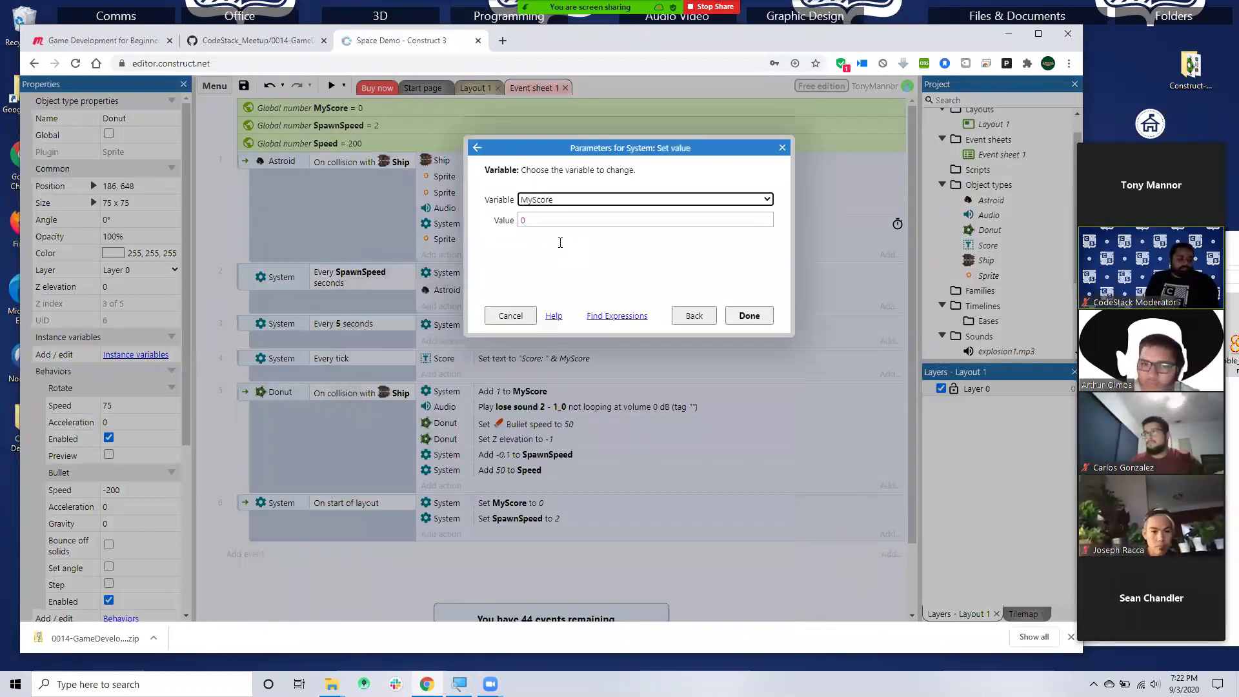
pyautogui.click(544, 201)
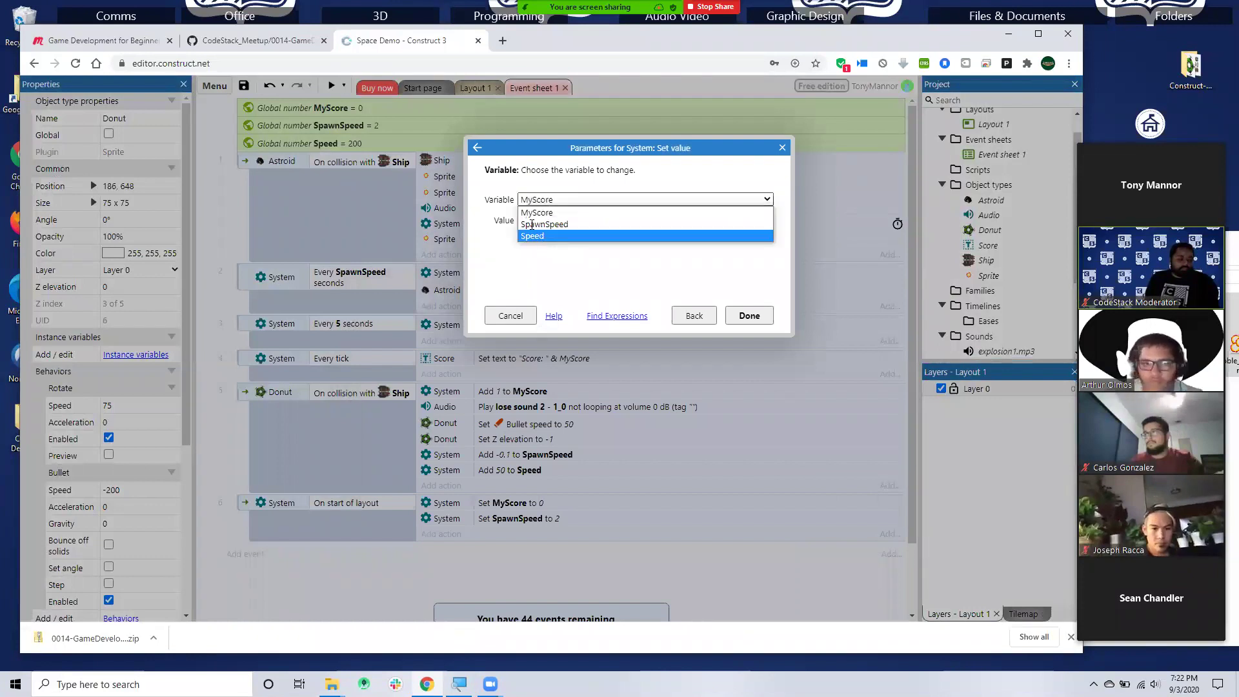
pyautogui.click(533, 235)
pyautogui.click(529, 217)
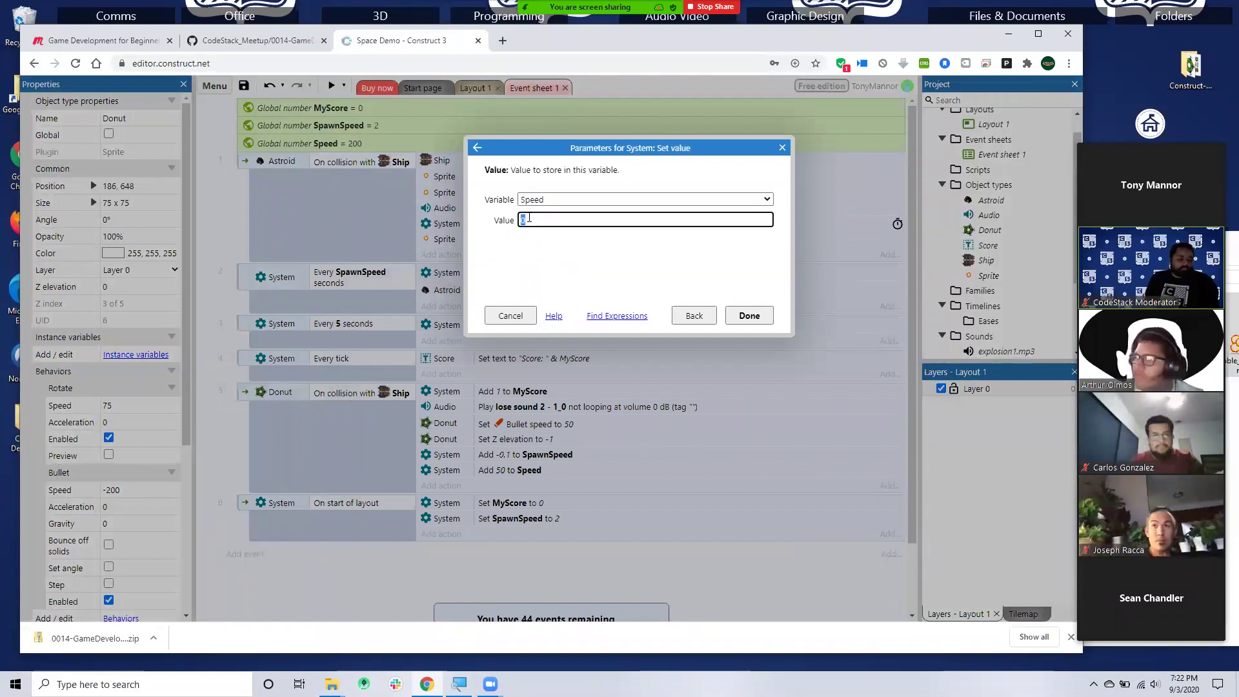
pyautogui.write('200')
pyautogui.click(750, 316)
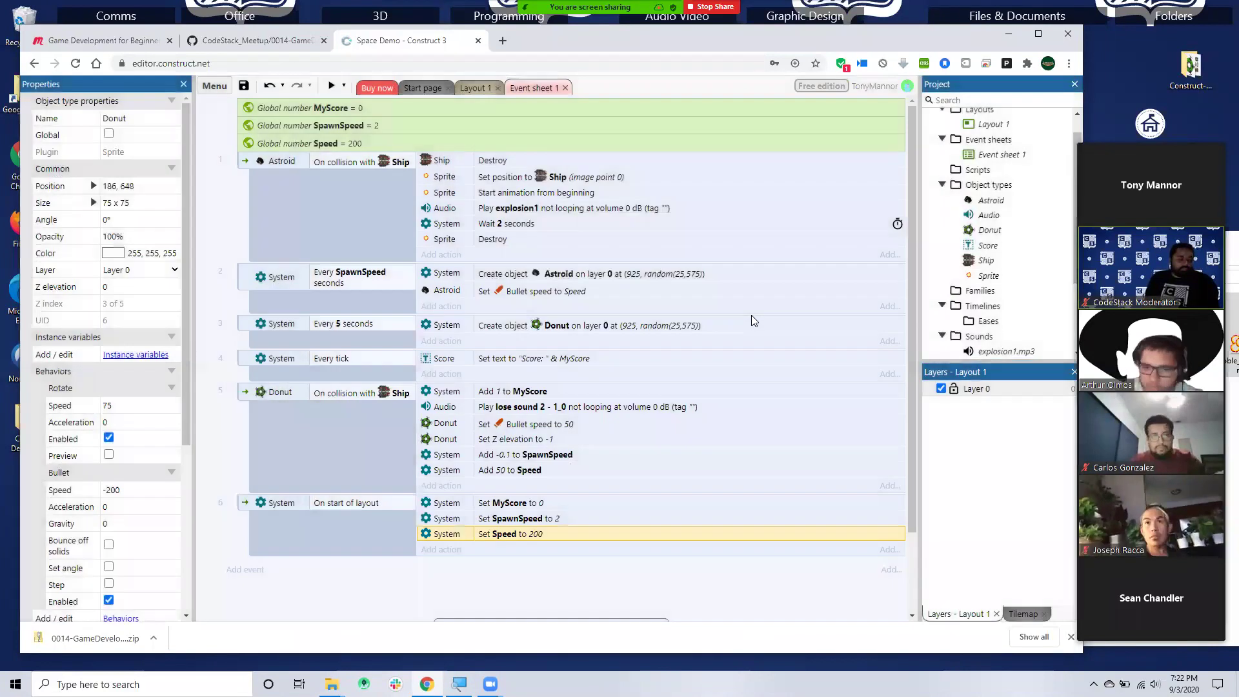
pyautogui.scroll(-2, 554, 419)
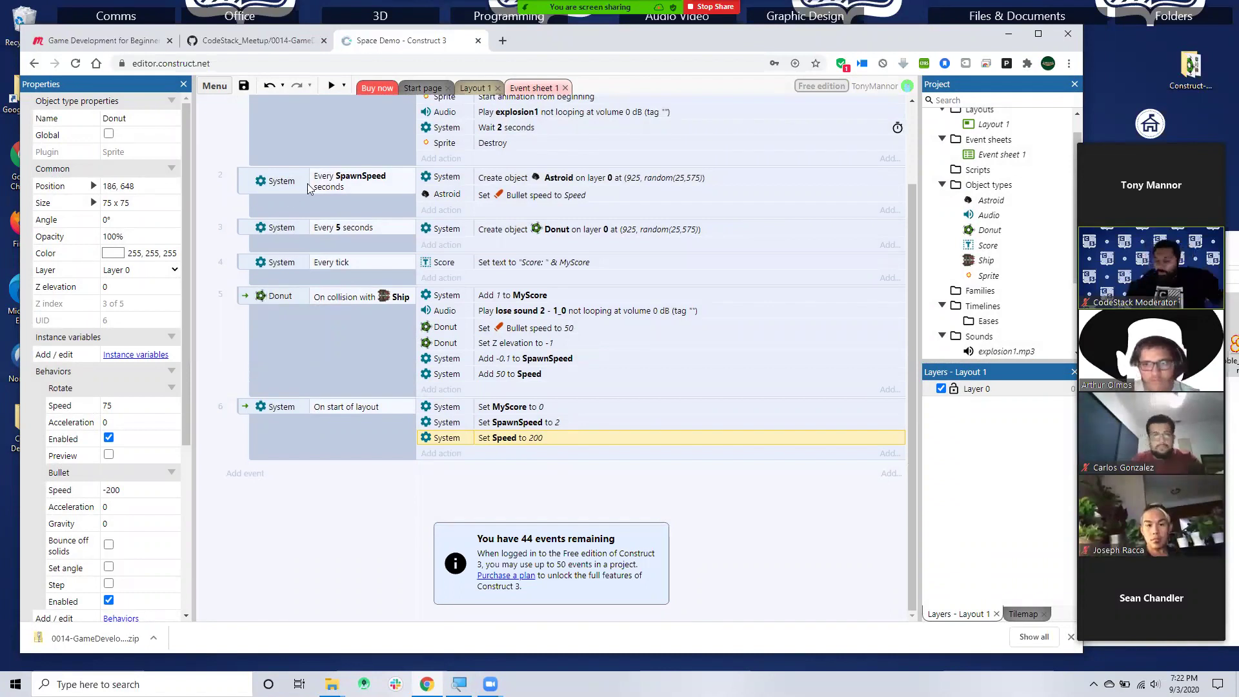
pyautogui.scroll(1, 361, 224)
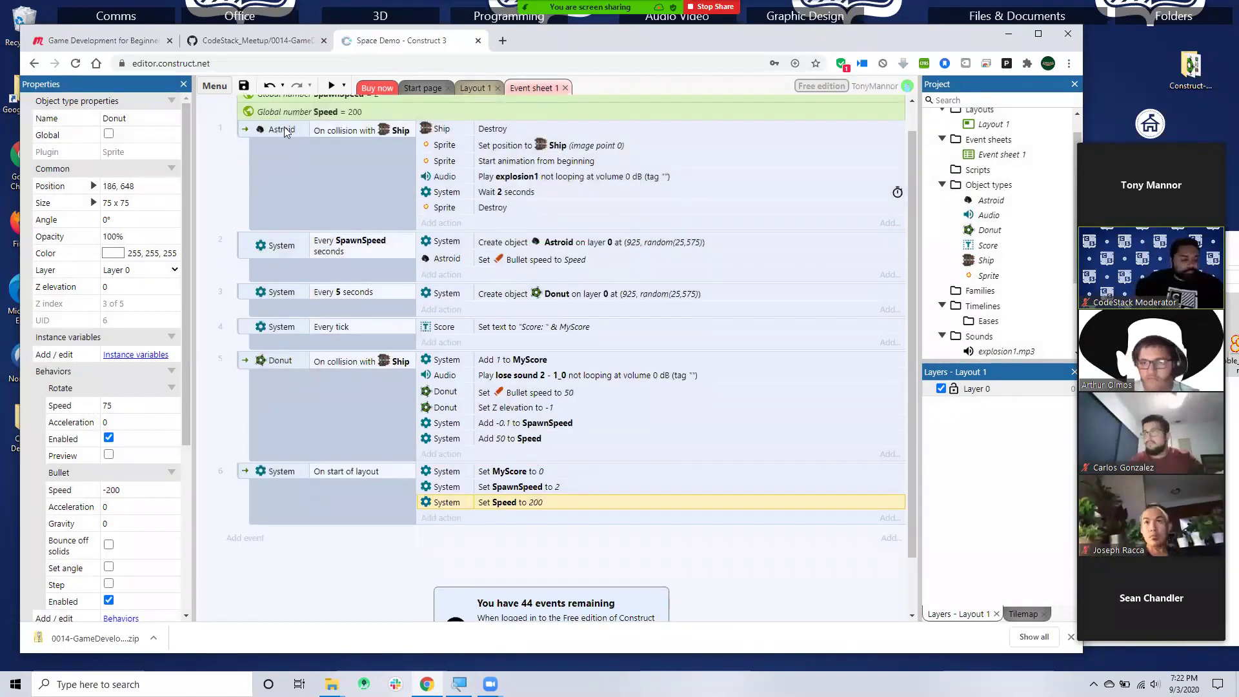
pyautogui.click(440, 224)
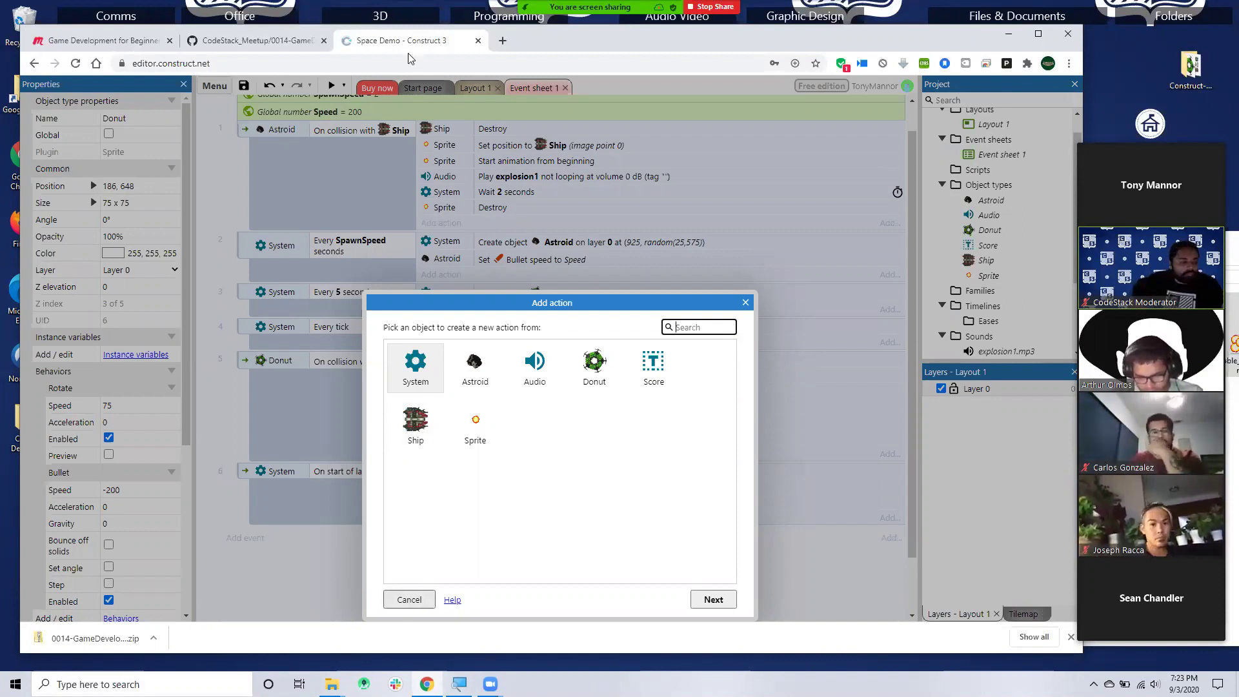
pyautogui.press('Escape')
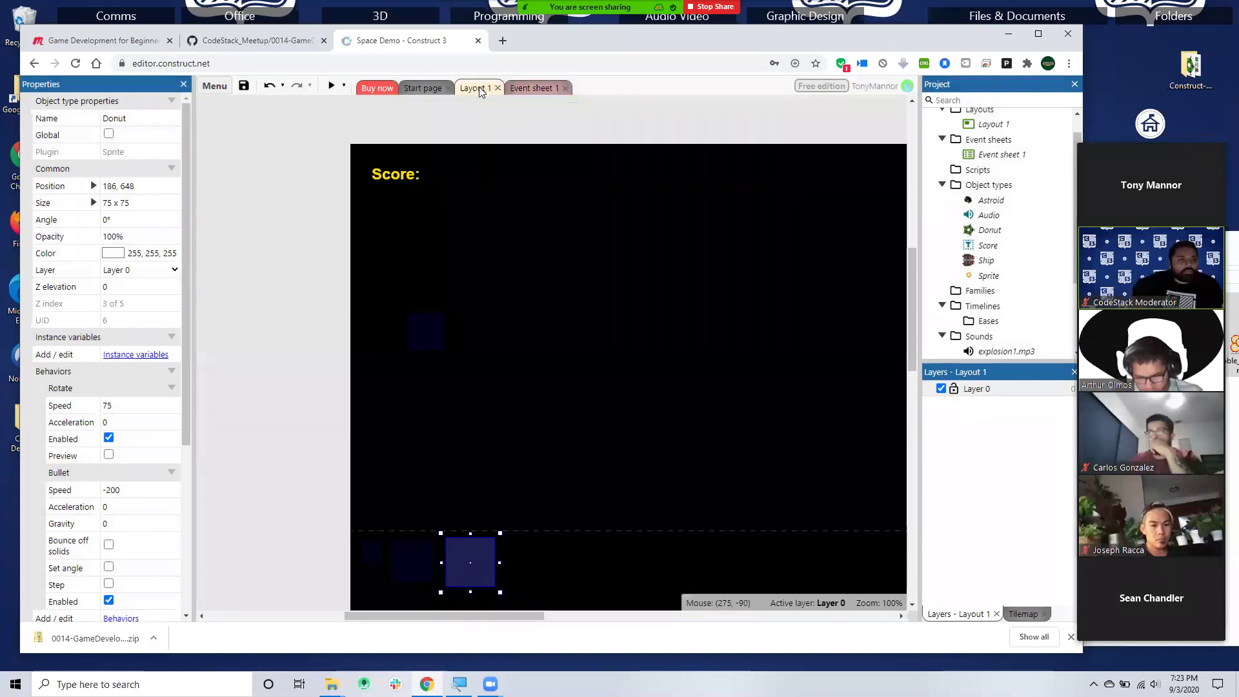
# - Insert a Text object into Layout 1 in the open space beside the ship, at about 378, 250
pyautogui.click(482, 88)
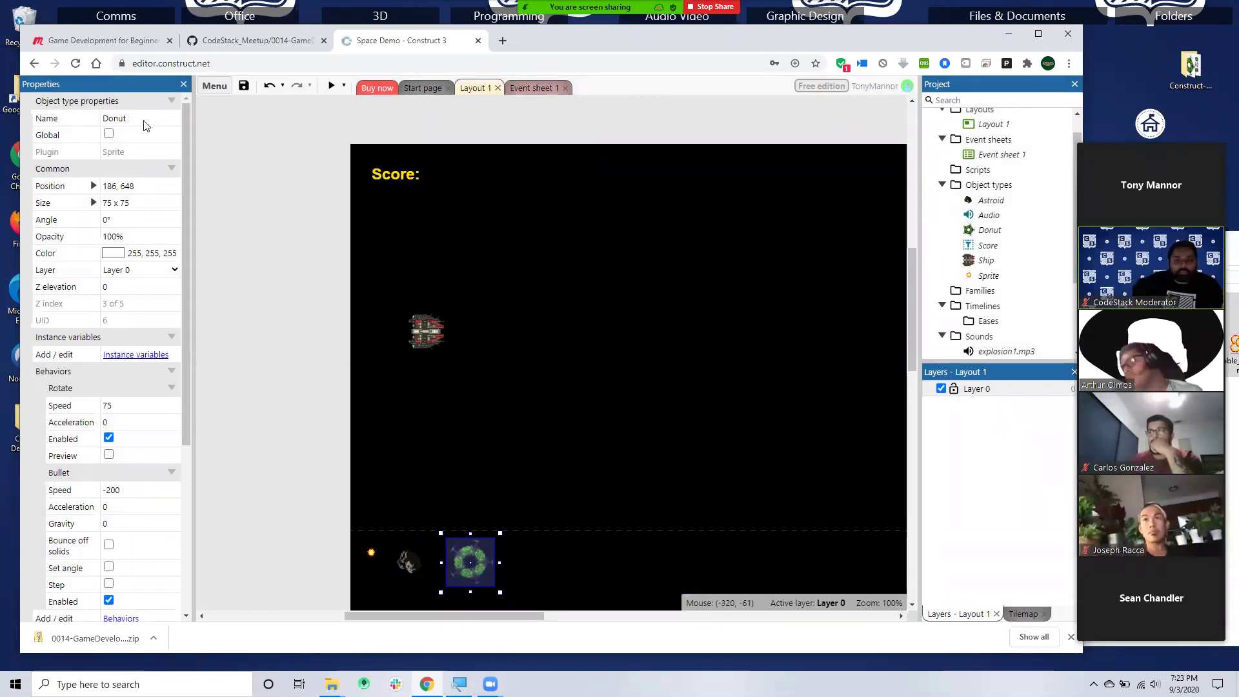
pyautogui.click(608, 320)
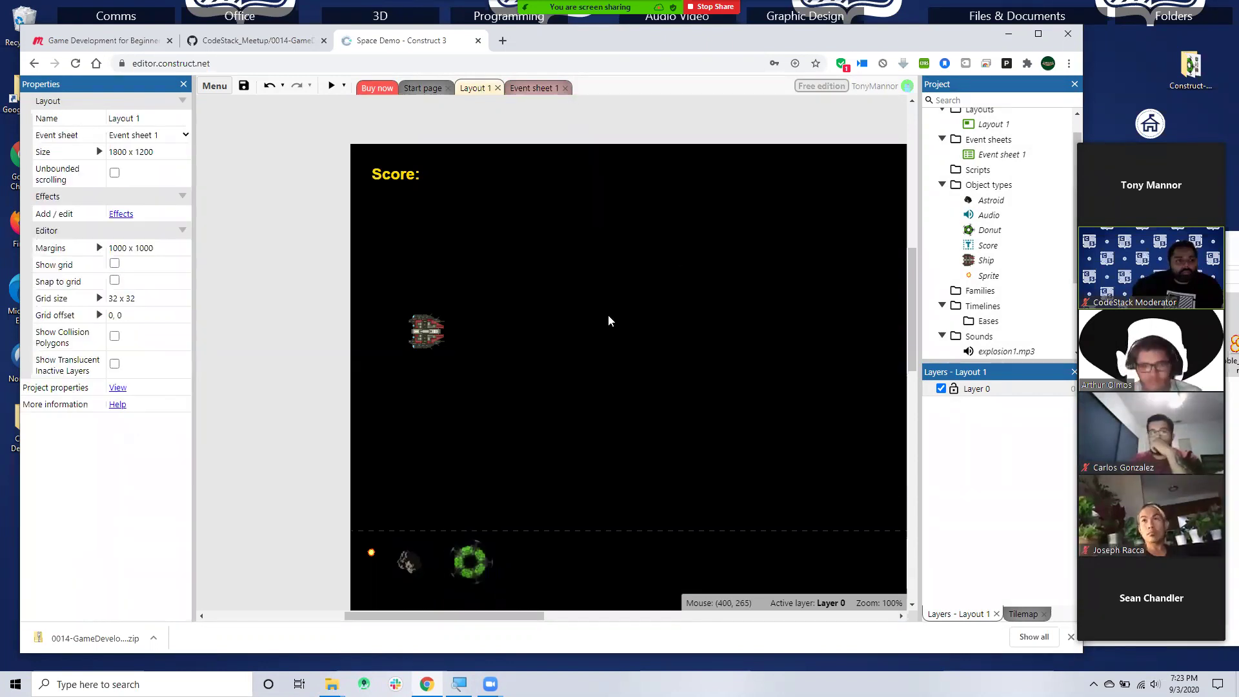
pyautogui.doubleClick(608, 320)
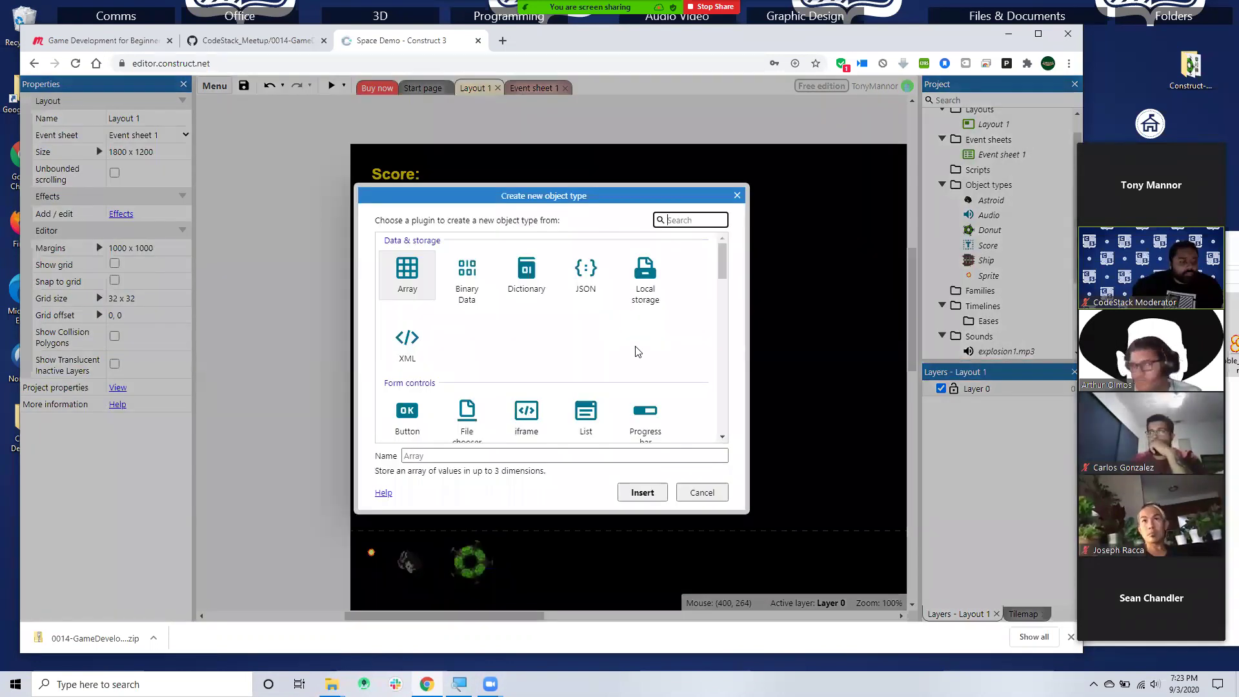
pyautogui.scroll(-4, 638, 351)
pyautogui.click(467, 380)
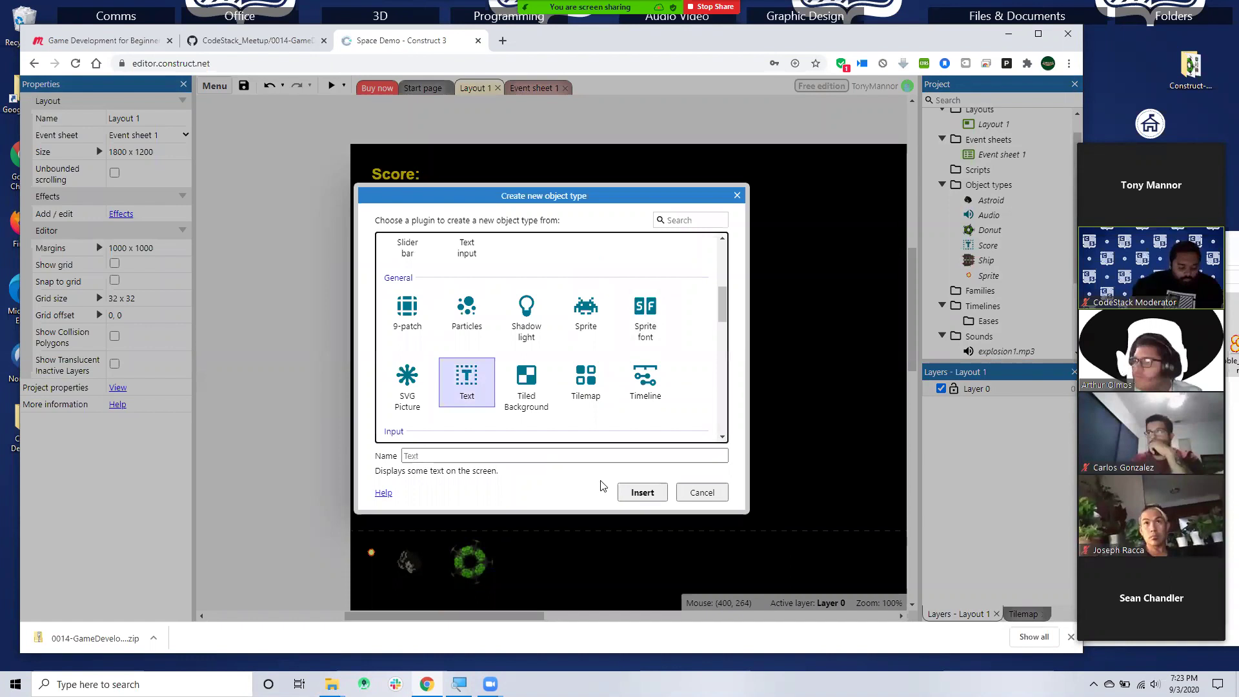
pyautogui.click(642, 492)
pyautogui.click(601, 312)
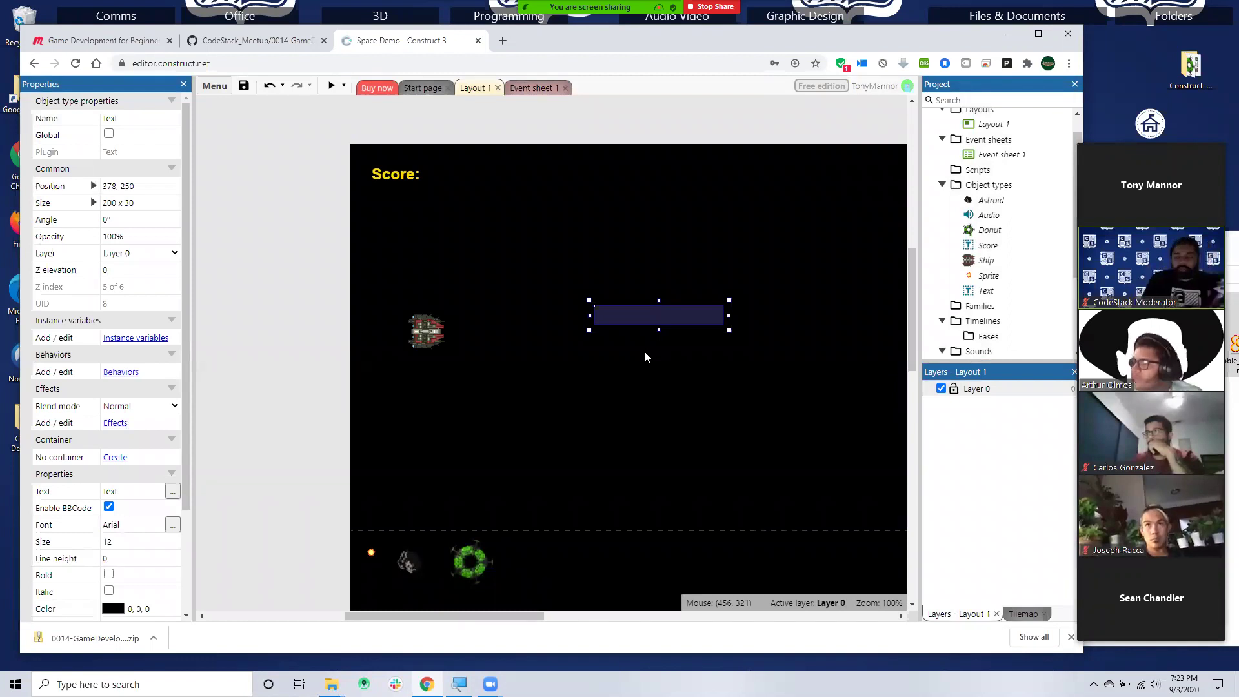
# - Set the new Text object's displayed text to "Game Over" and enter "Game Over" as its name
pyautogui.scroll(-2, 132, 386)
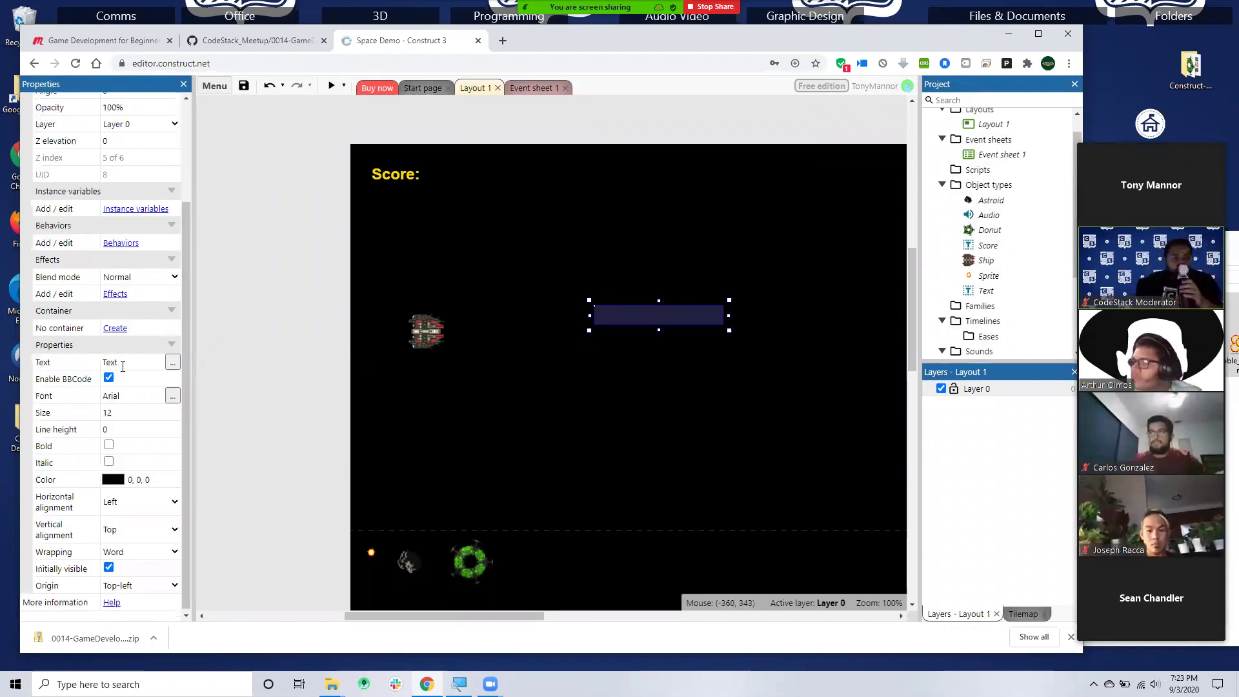
pyautogui.click(123, 365)
pyautogui.doubleClick(123, 363)
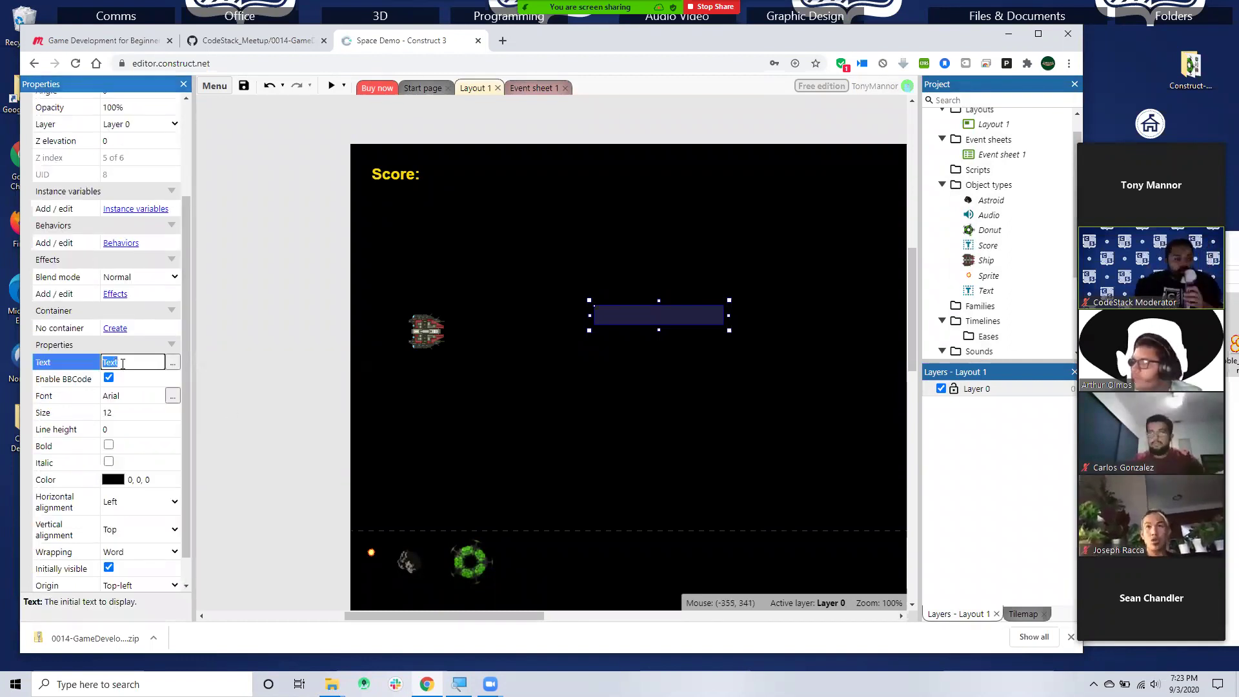
pyautogui.write('Game Over')
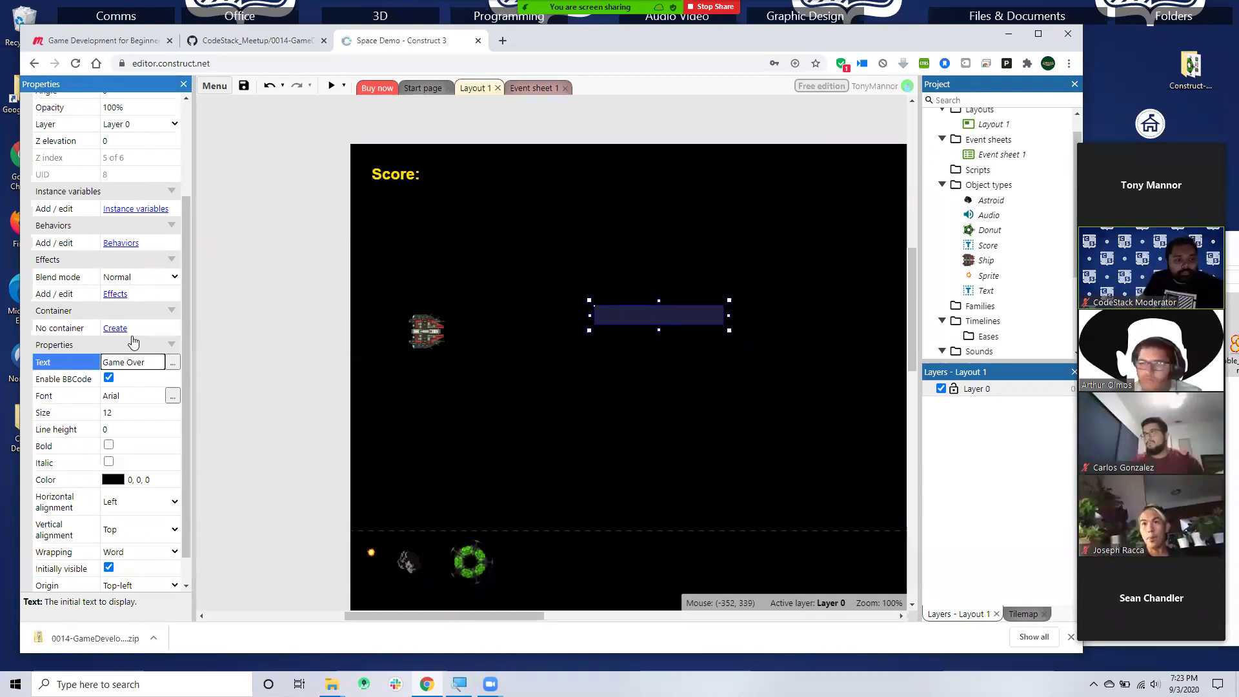
pyautogui.scroll(2, 151, 121)
pyautogui.click(131, 120)
pyautogui.write('Game ')
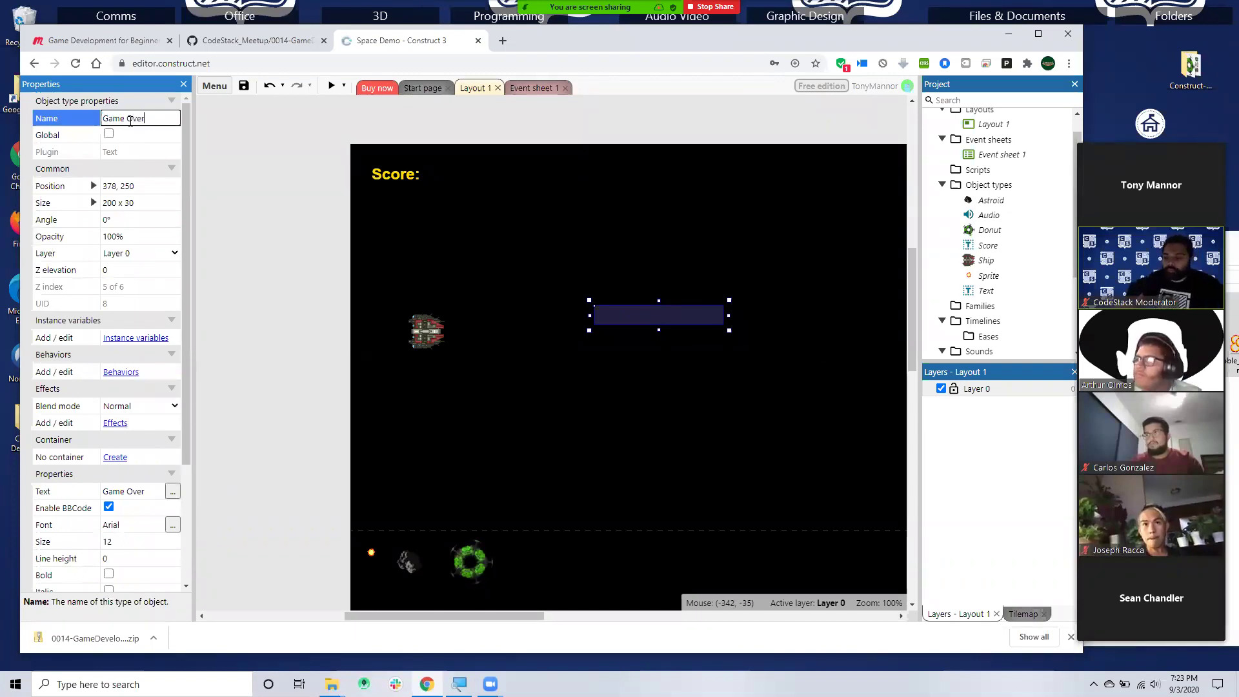
# - Complete the Text object's name as "Game Over" and disable BBCode for it
pyautogui.write('Over')
pyautogui.scroll(-3, 125, 365)
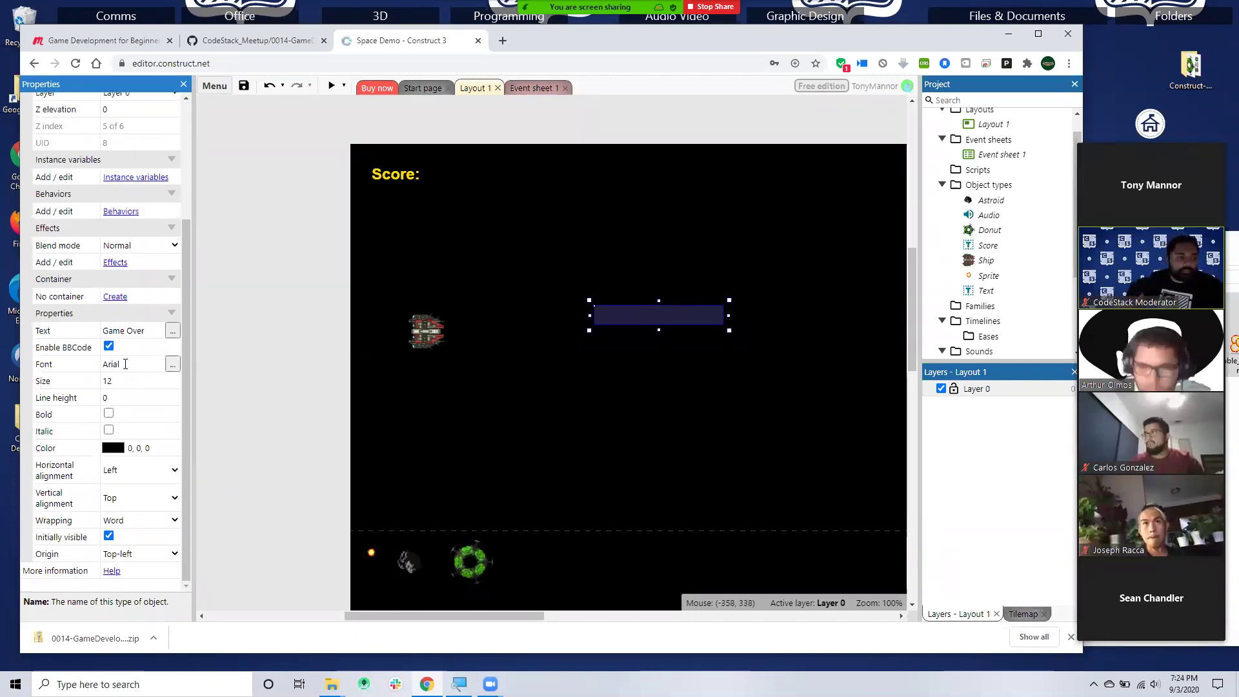
pyautogui.click(174, 379)
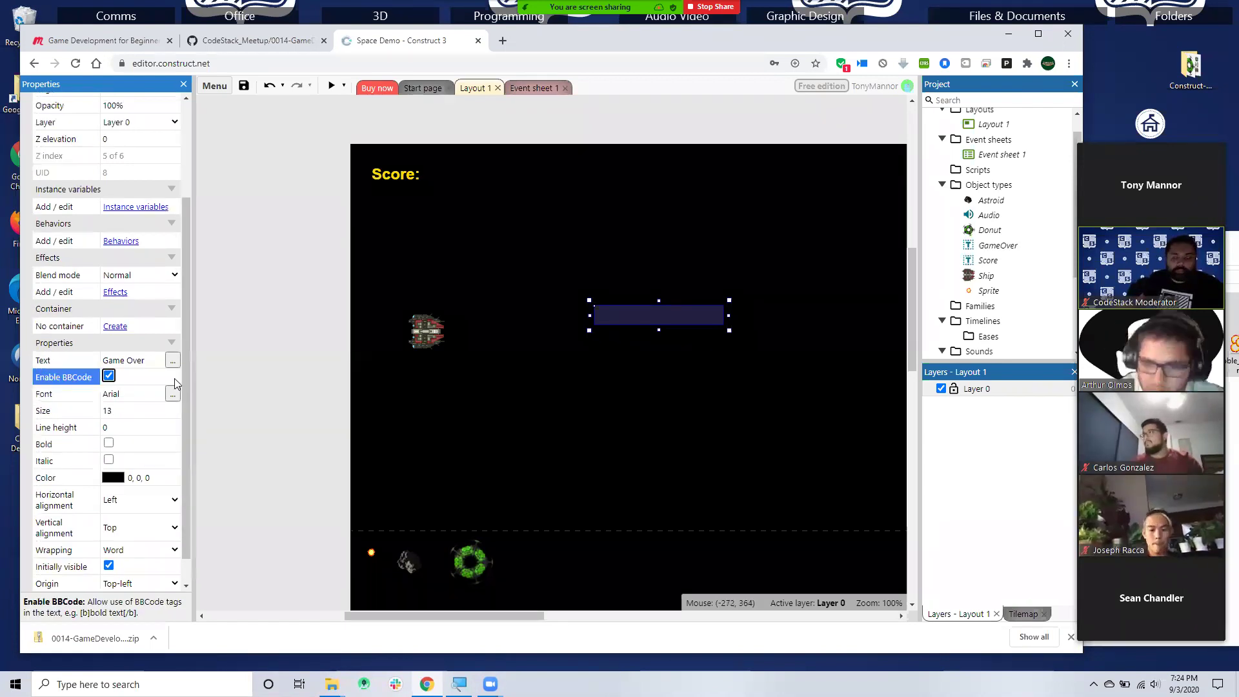
pyautogui.click(174, 381)
pyautogui.click(172, 394)
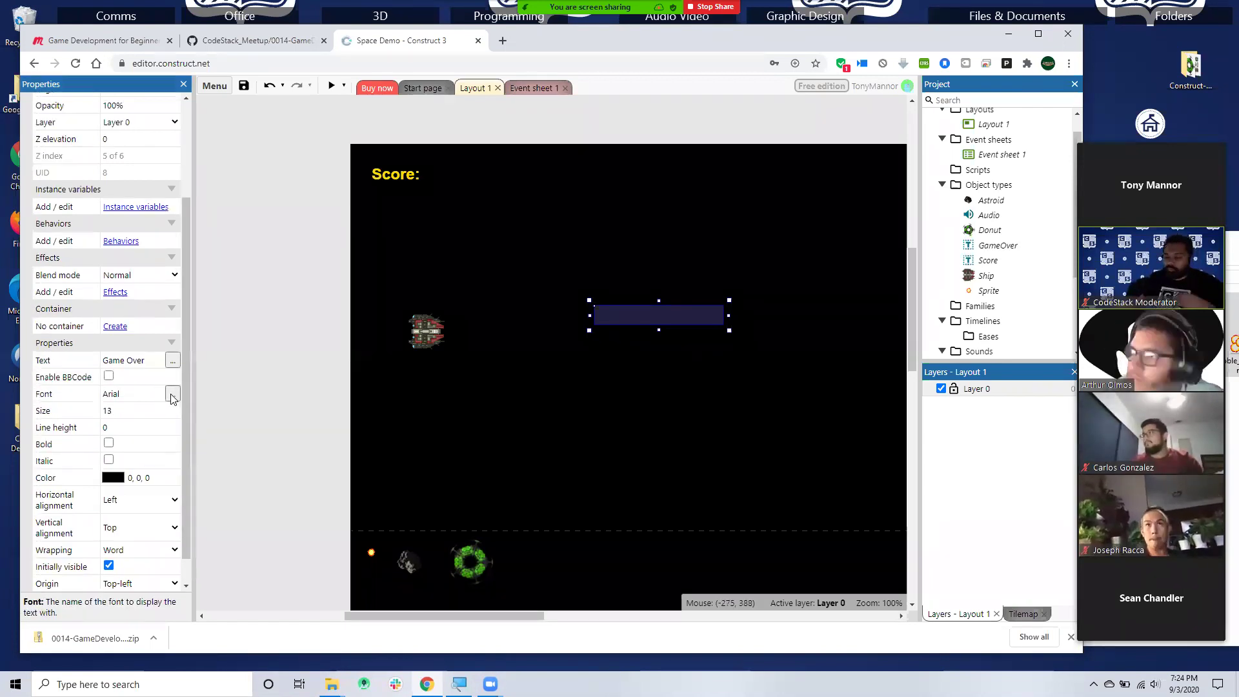
pyautogui.click(670, 444)
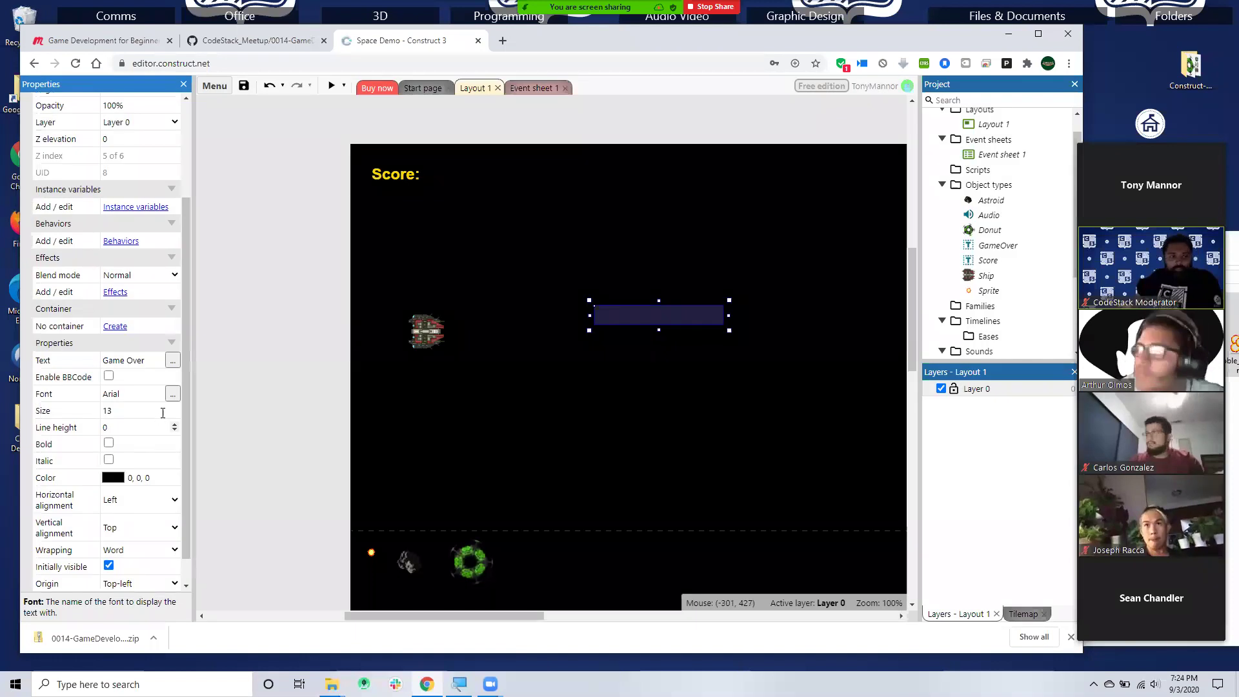
# - Format the Game Over text at size 23, bold, in the golden yellow color 255, 200, 0
pyautogui.click(174, 409)
pyautogui.click(174, 409)
pyautogui.click(174, 408)
pyautogui.click(108, 481)
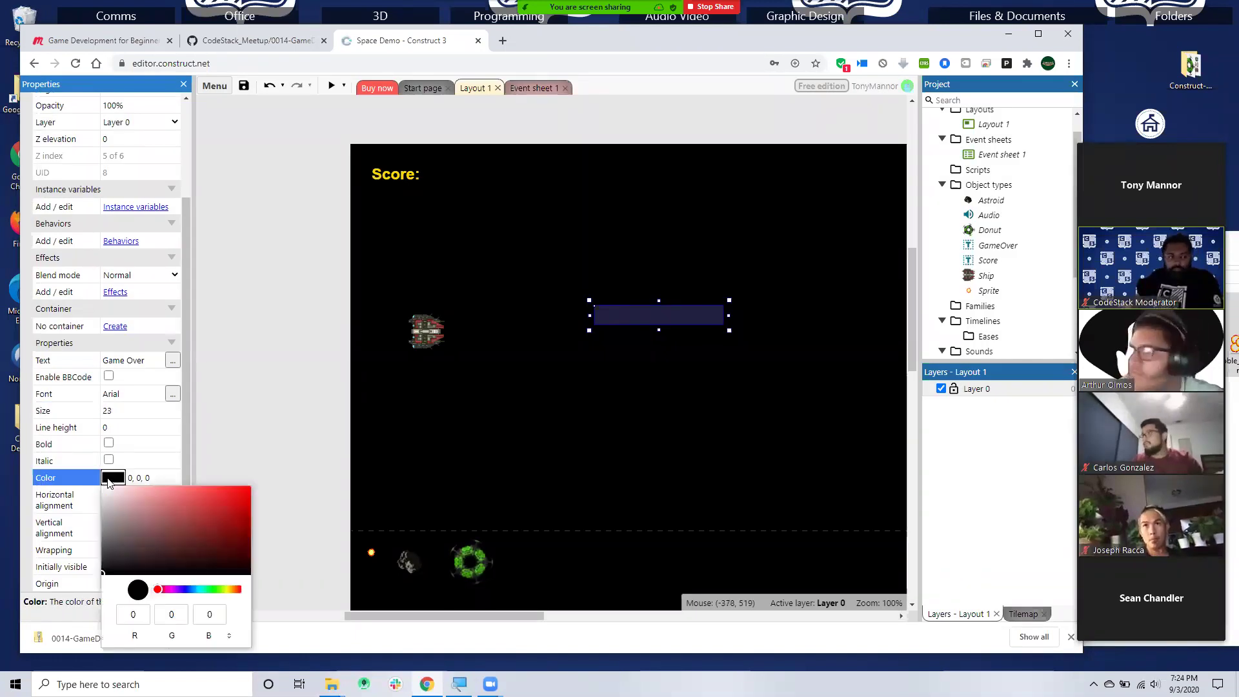
pyautogui.click(227, 589)
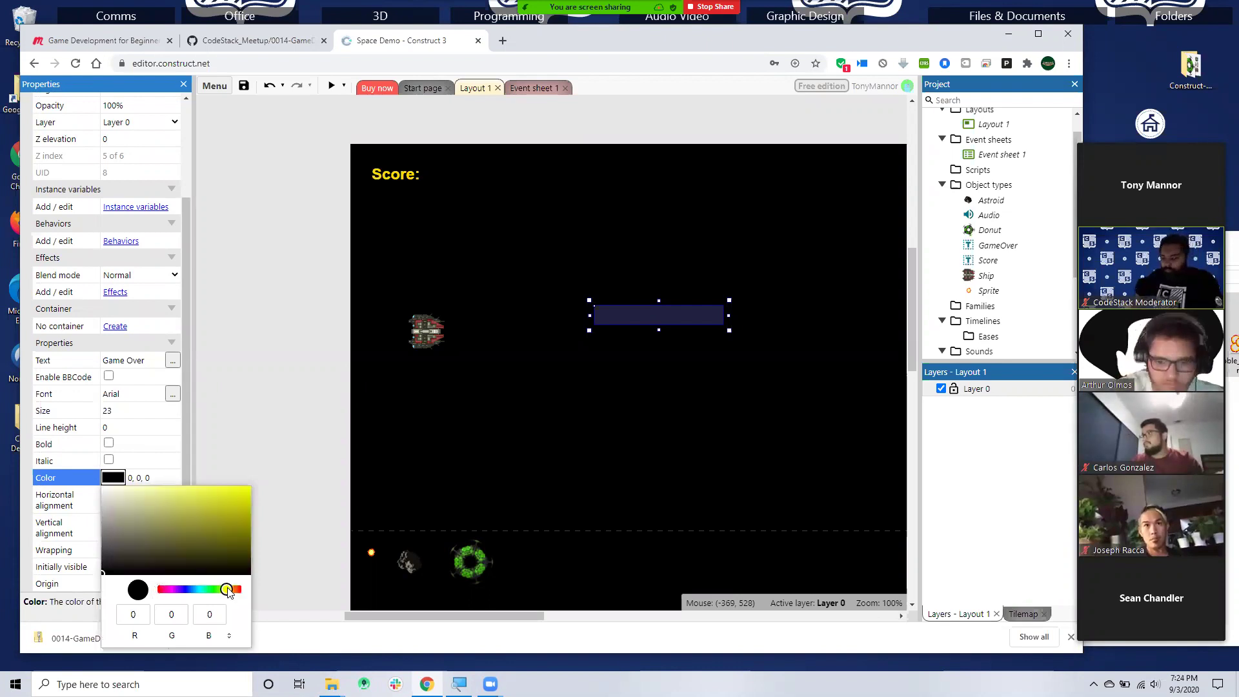
pyautogui.moveTo(245, 522); pyautogui.dragTo(266, 461)
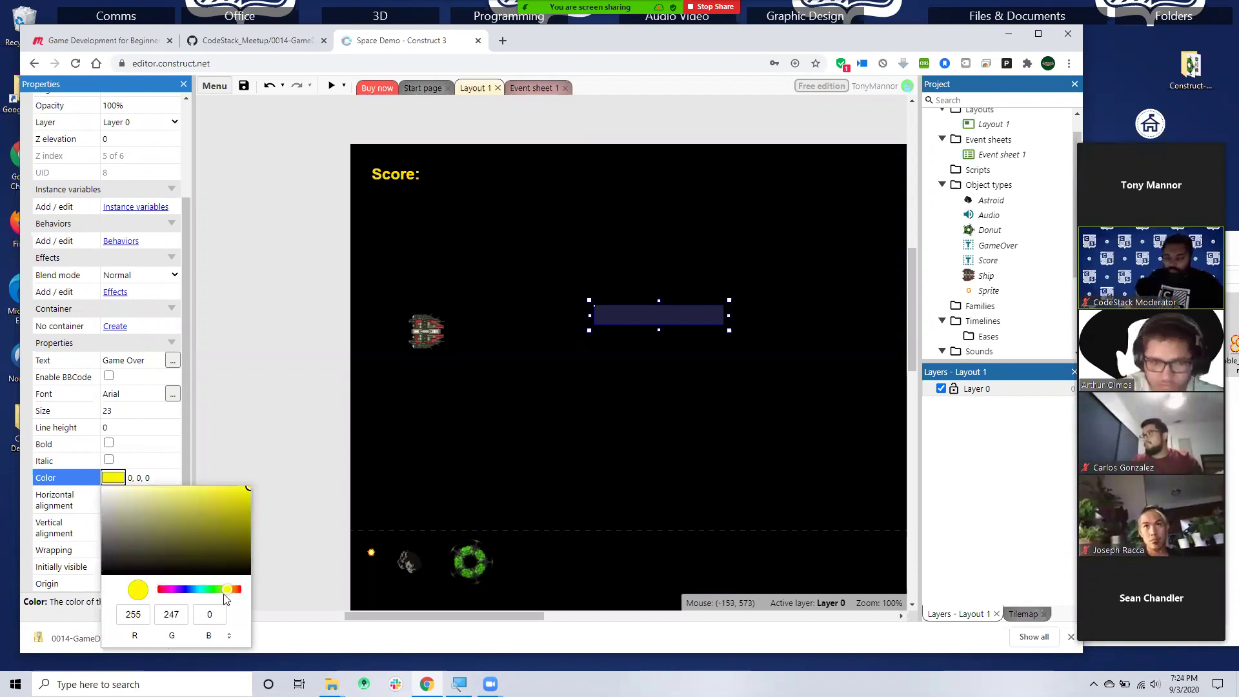
pyautogui.moveTo(229, 589); pyautogui.dragTo(231, 589)
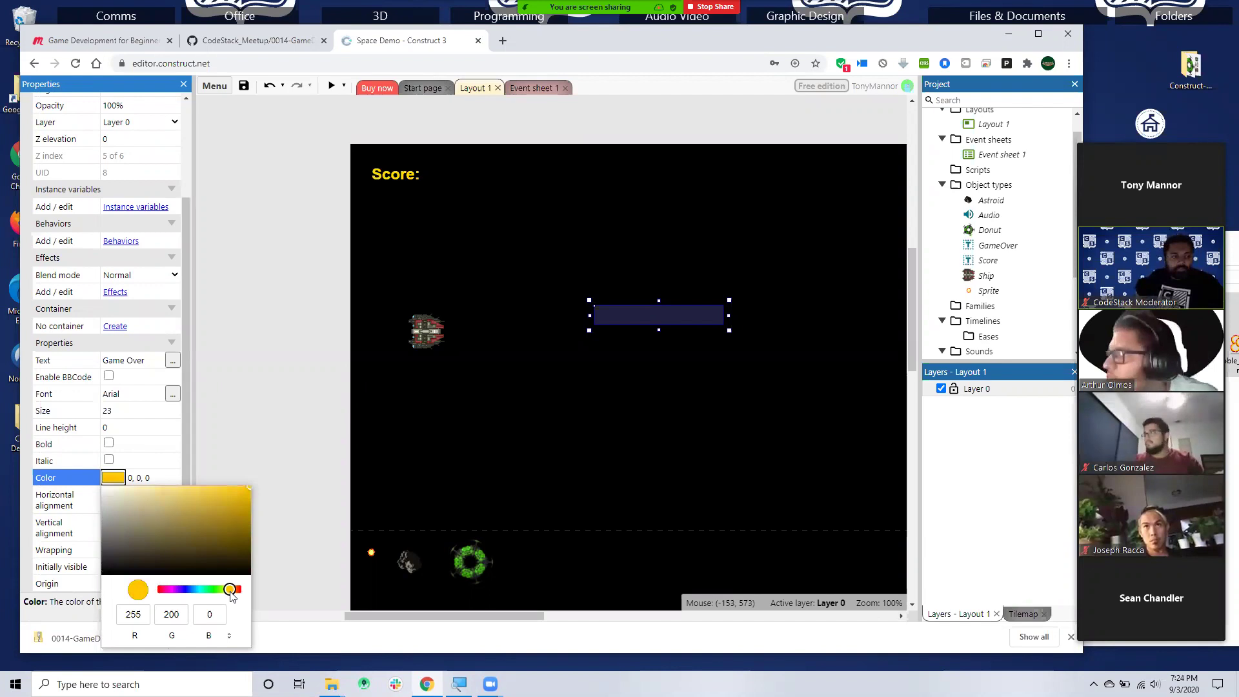
pyautogui.click(108, 444)
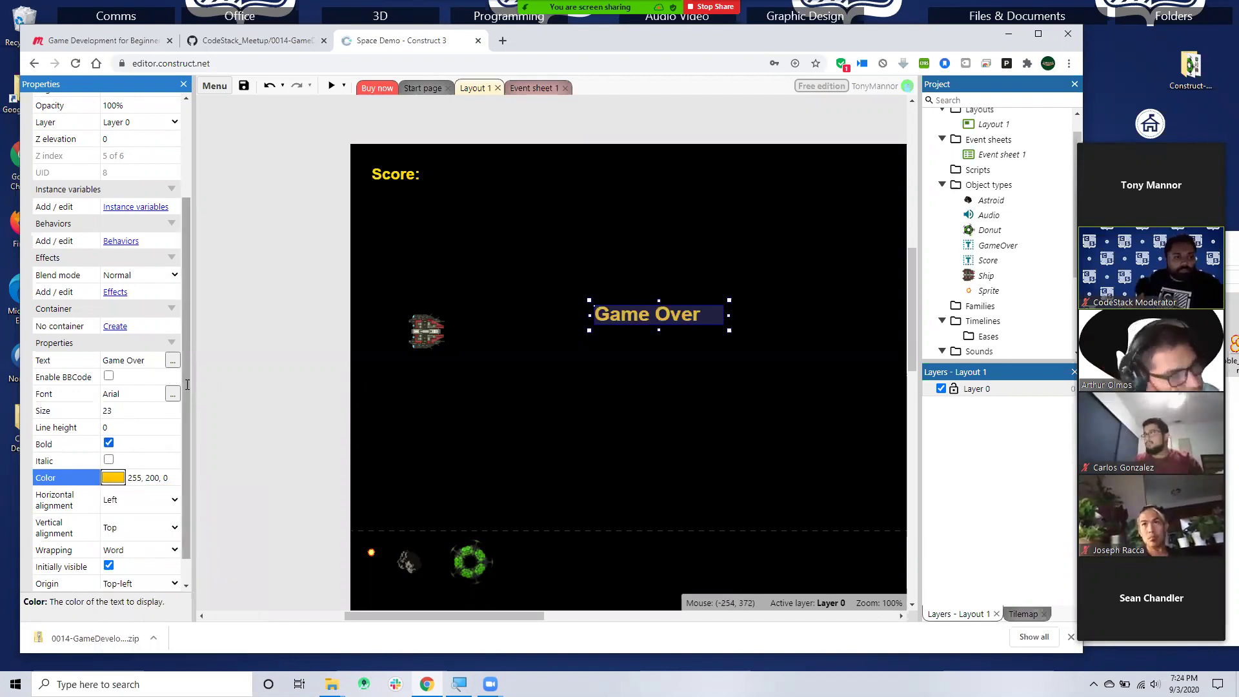
# - Set the Game Over text's font size to 34 and enlarge its box to about 254 x 53 so both words fit
pyautogui.doubleClick(174, 408)
pyautogui.tripleClick(175, 407)
pyautogui.tripleClick(174, 408)
pyautogui.tripleClick(174, 408)
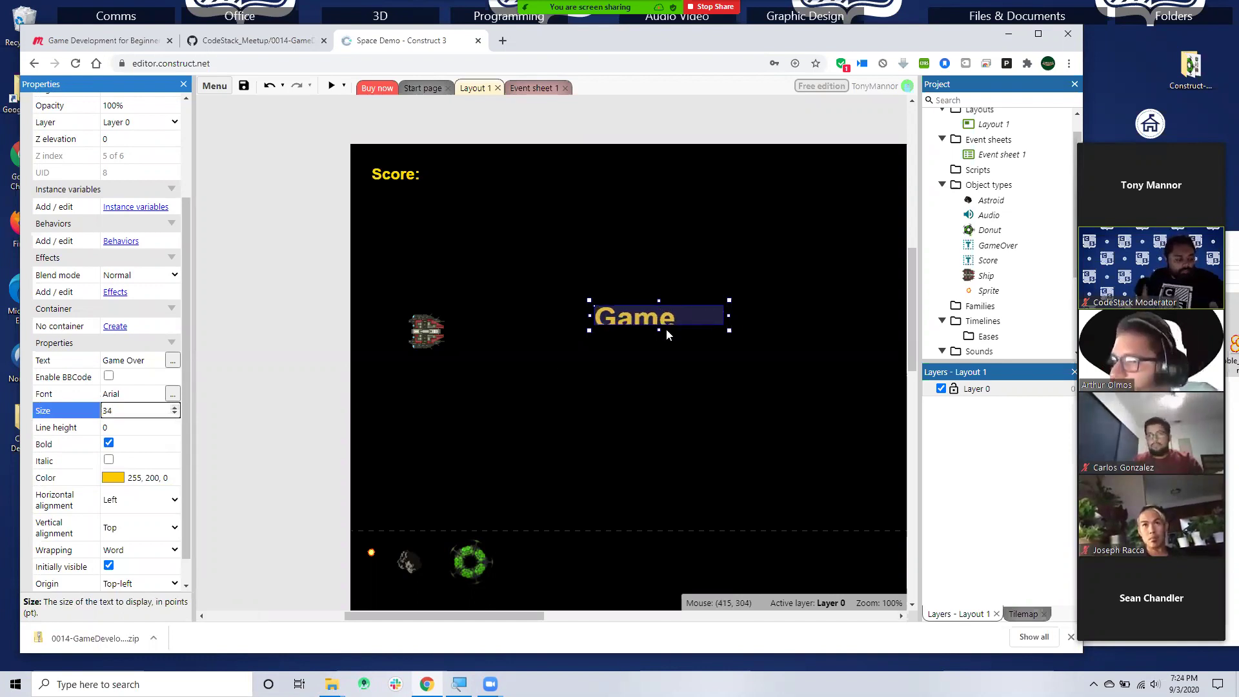
pyautogui.moveTo(659, 330); pyautogui.dragTo(659, 345)
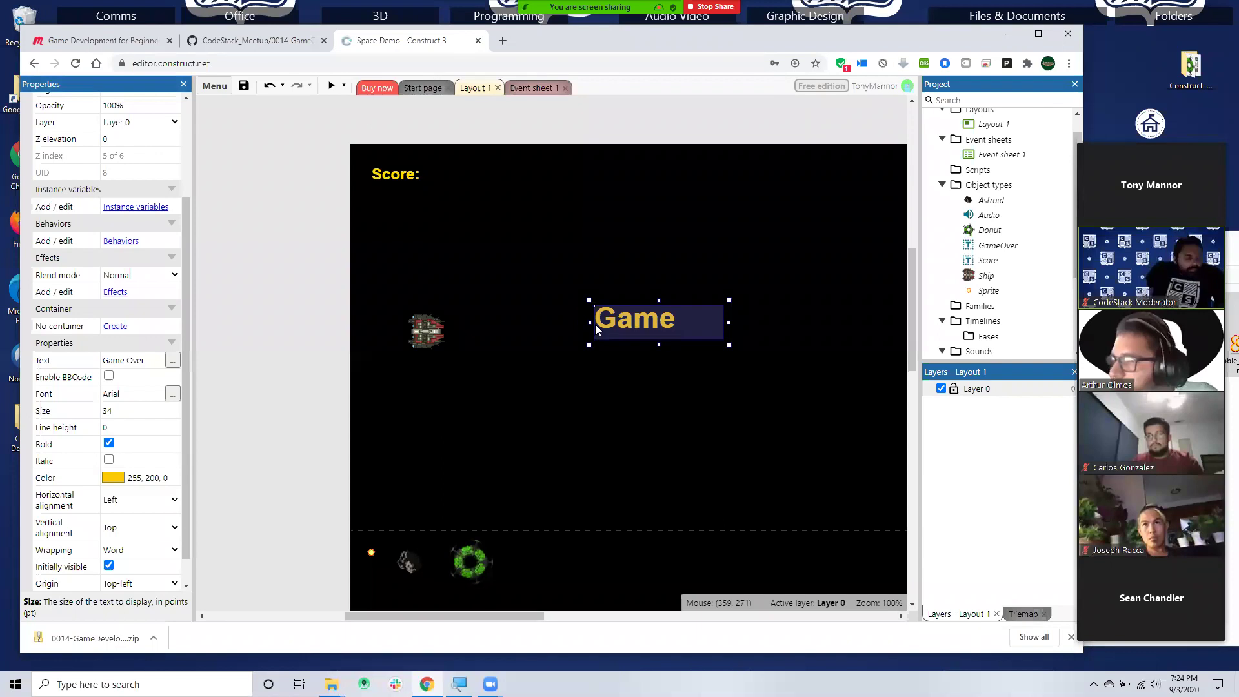
pyautogui.moveTo(590, 323); pyautogui.dragTo(558, 322)
pyautogui.click(606, 229)
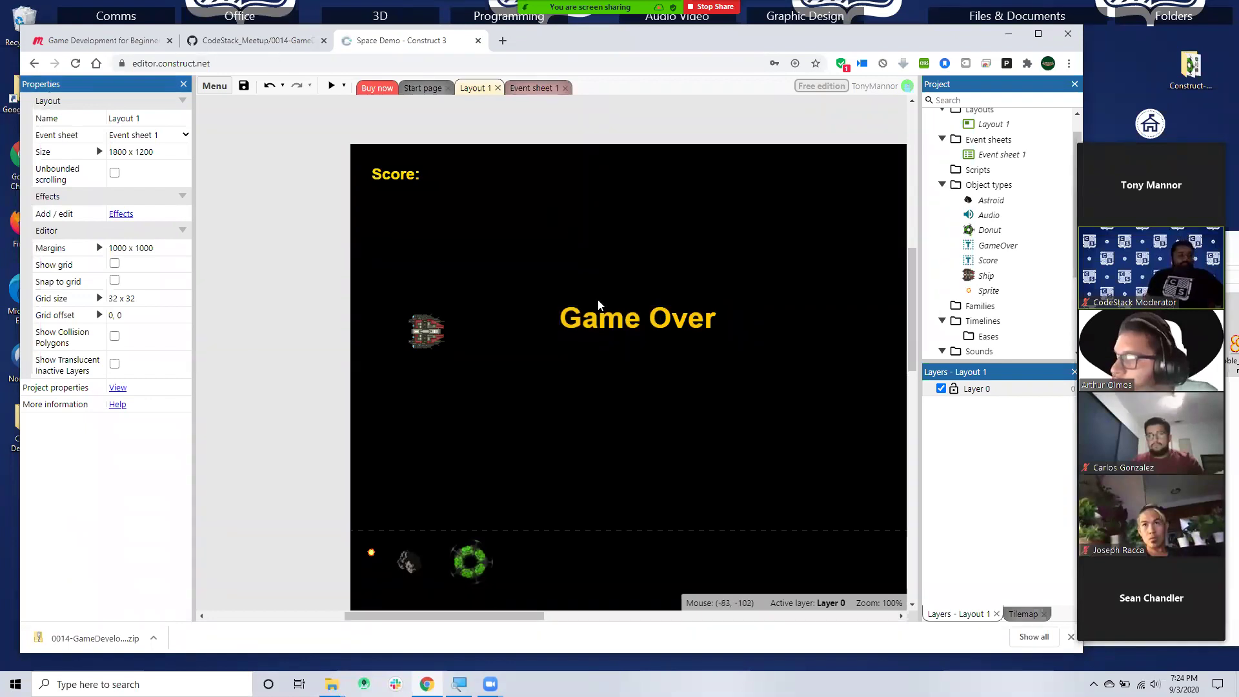
pyautogui.click(608, 318)
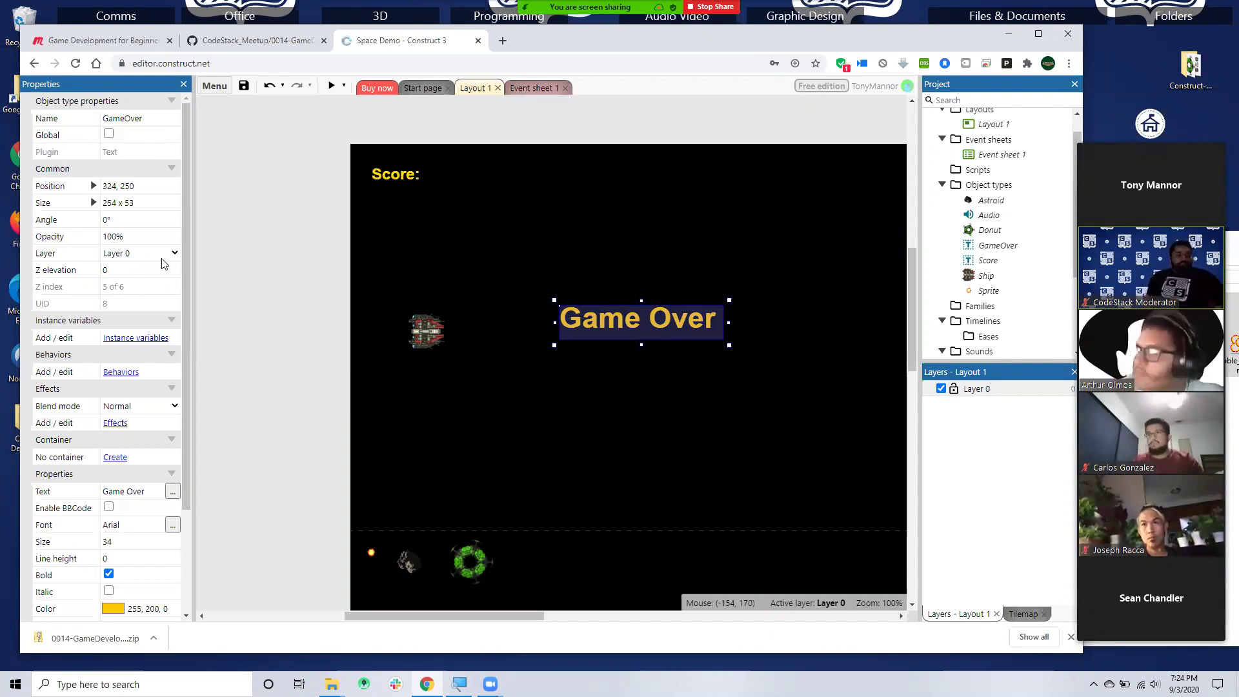
pyautogui.moveTo(187, 320); pyautogui.dragTo(187, 327)
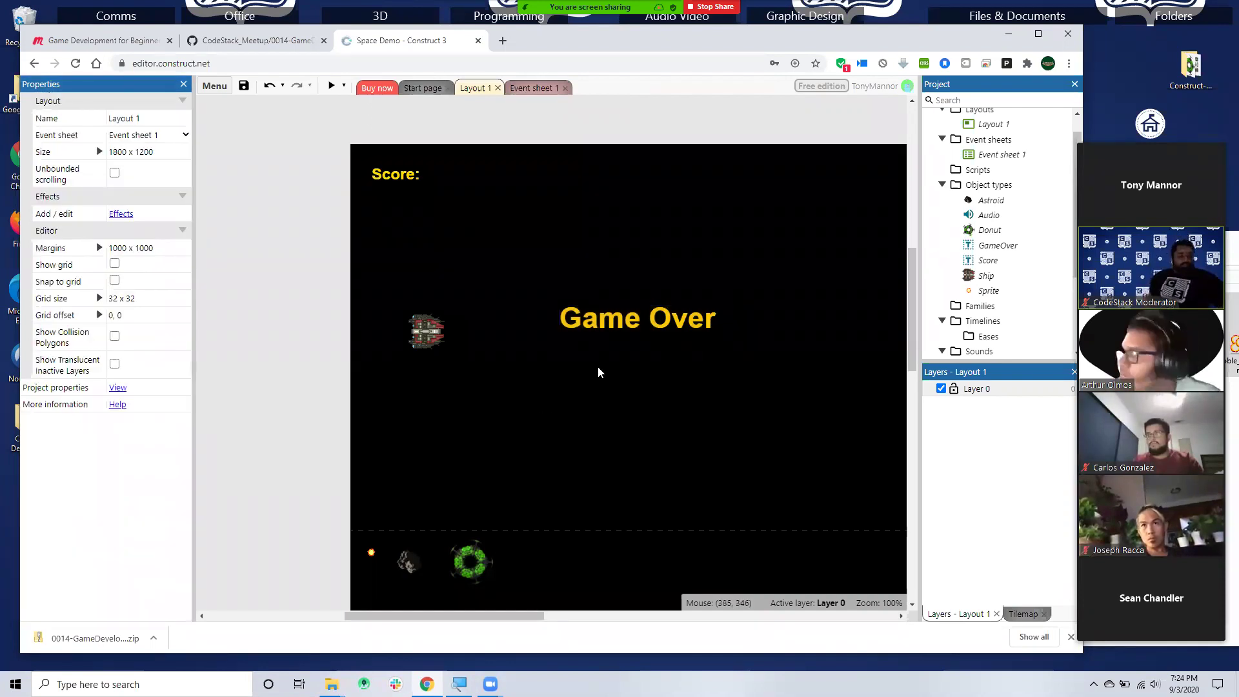
# - Insert a Button object into Layout 1 just below the Game Over text, at about 411, 329
pyautogui.doubleClick(600, 370)
pyautogui.scroll(-1, 541, 337)
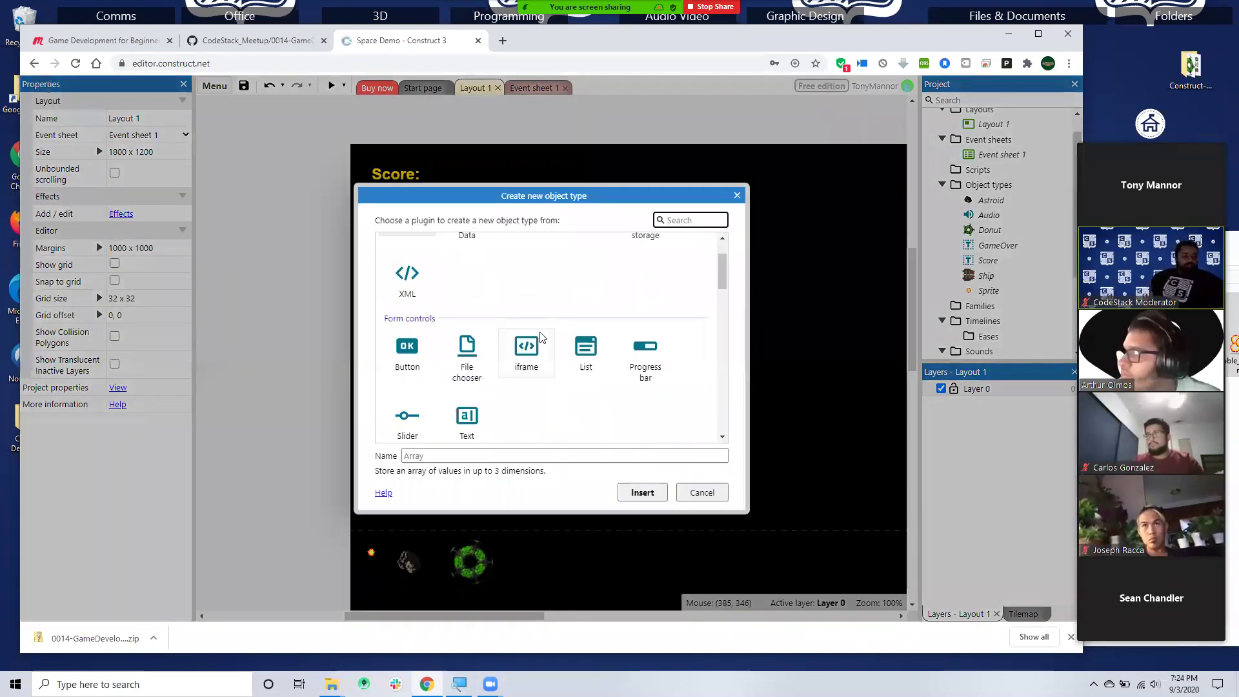
pyautogui.click(398, 347)
pyautogui.click(640, 492)
pyautogui.click(617, 358)
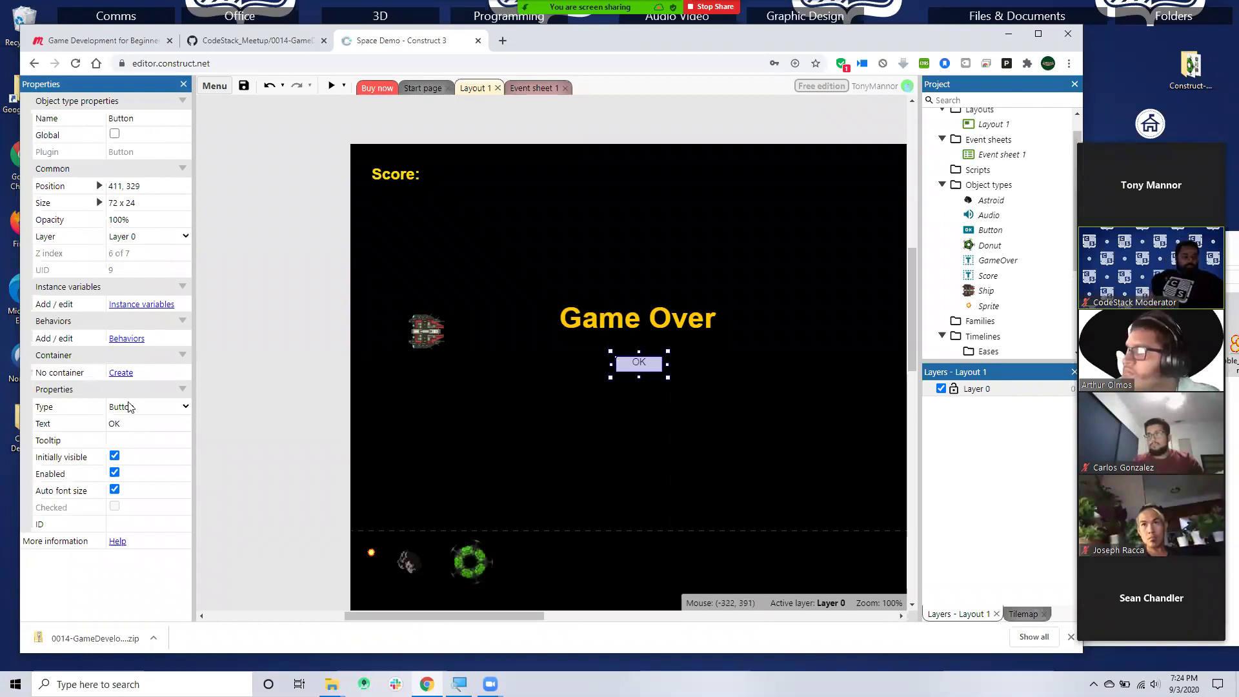
# - Set the new button's text to "Start Over"
pyautogui.click(138, 424)
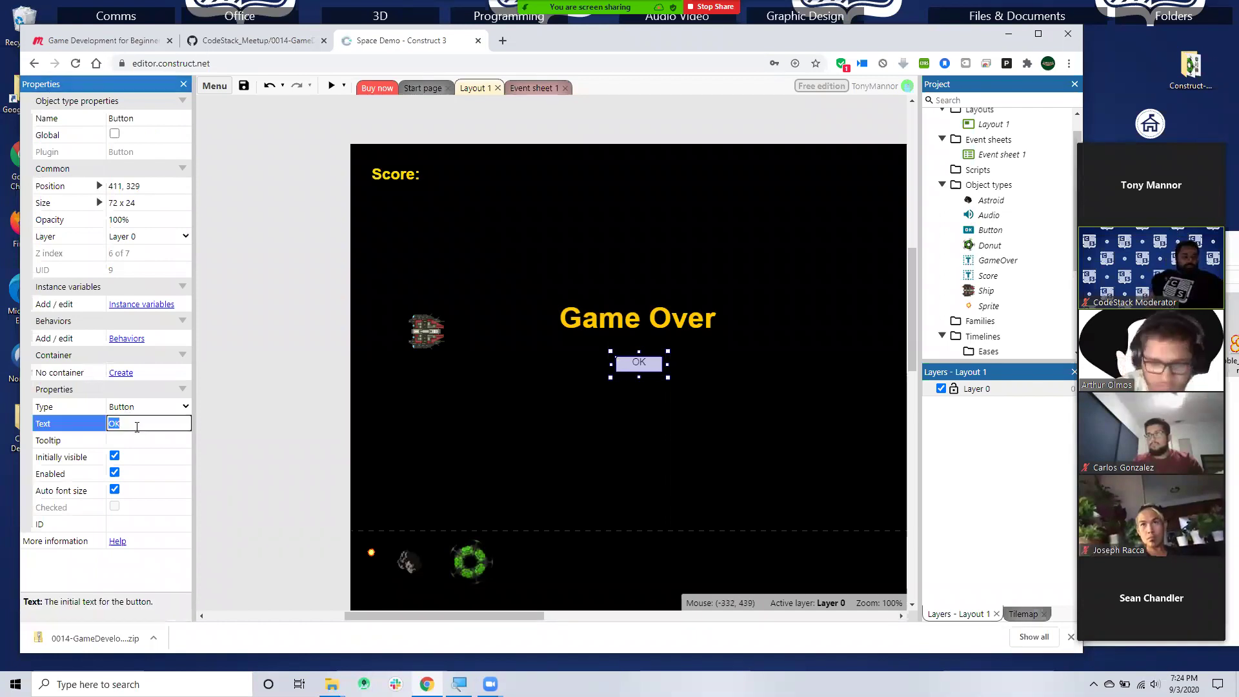
pyautogui.write('Start Over')
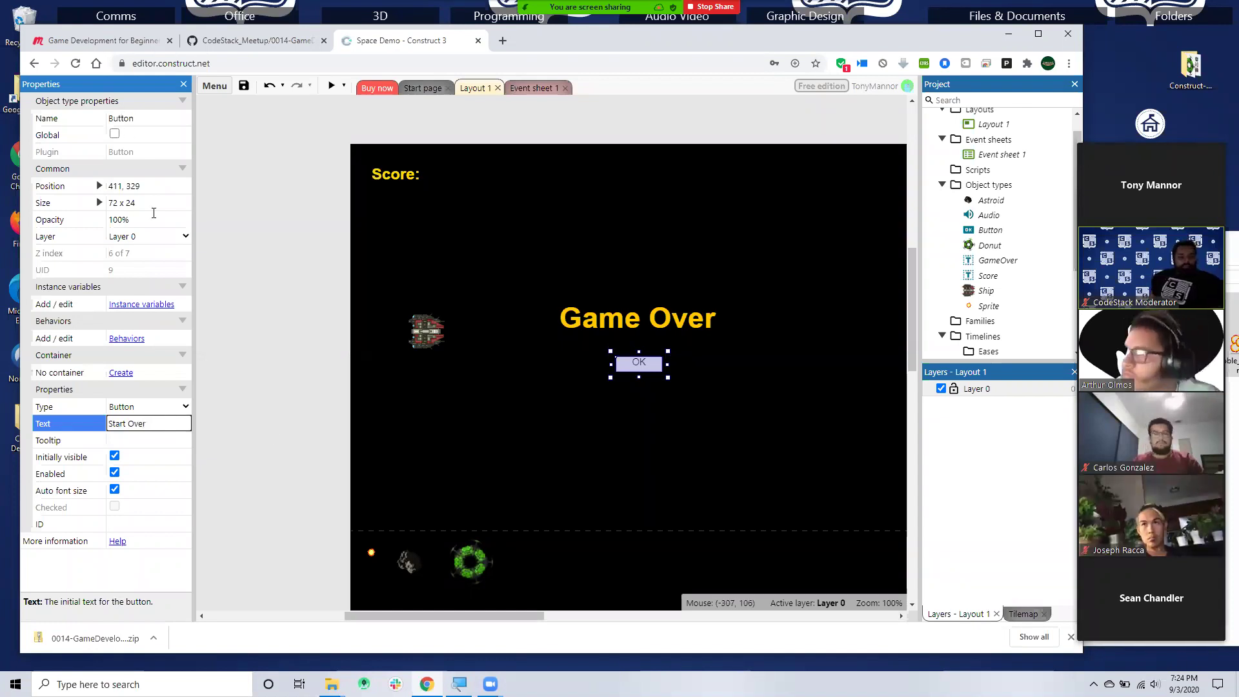
pyautogui.click(678, 409)
pyautogui.click(636, 365)
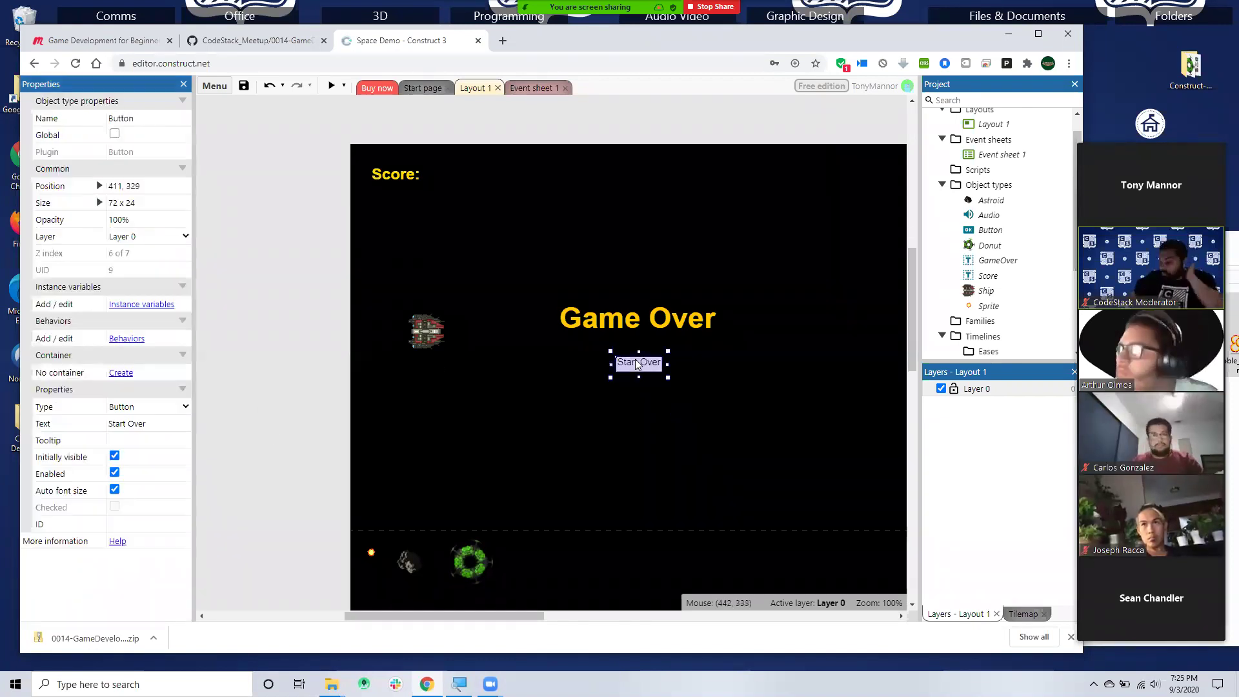
# - Enlarge the Start Over button to about 165 x 52 so it sits beneath the Game Over text
pyautogui.click(99, 202)
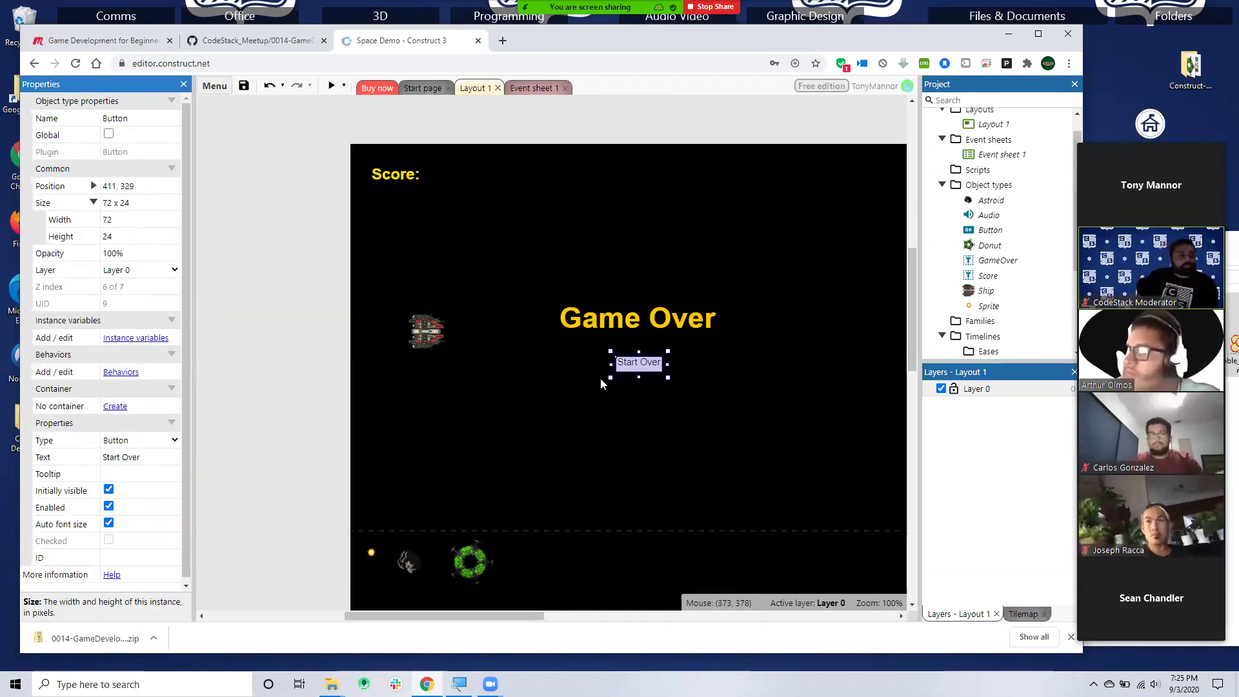
pyautogui.moveTo(610, 376); pyautogui.dragTo(582, 395)
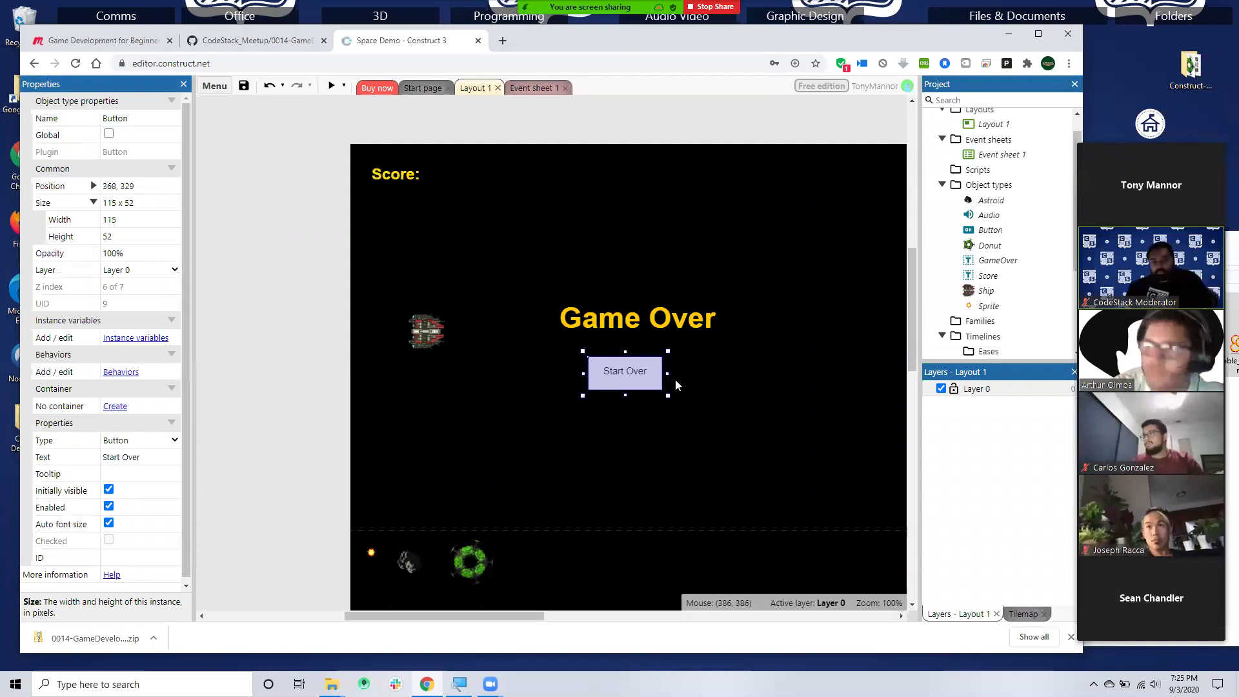
pyautogui.moveTo(669, 372); pyautogui.dragTo(698, 371)
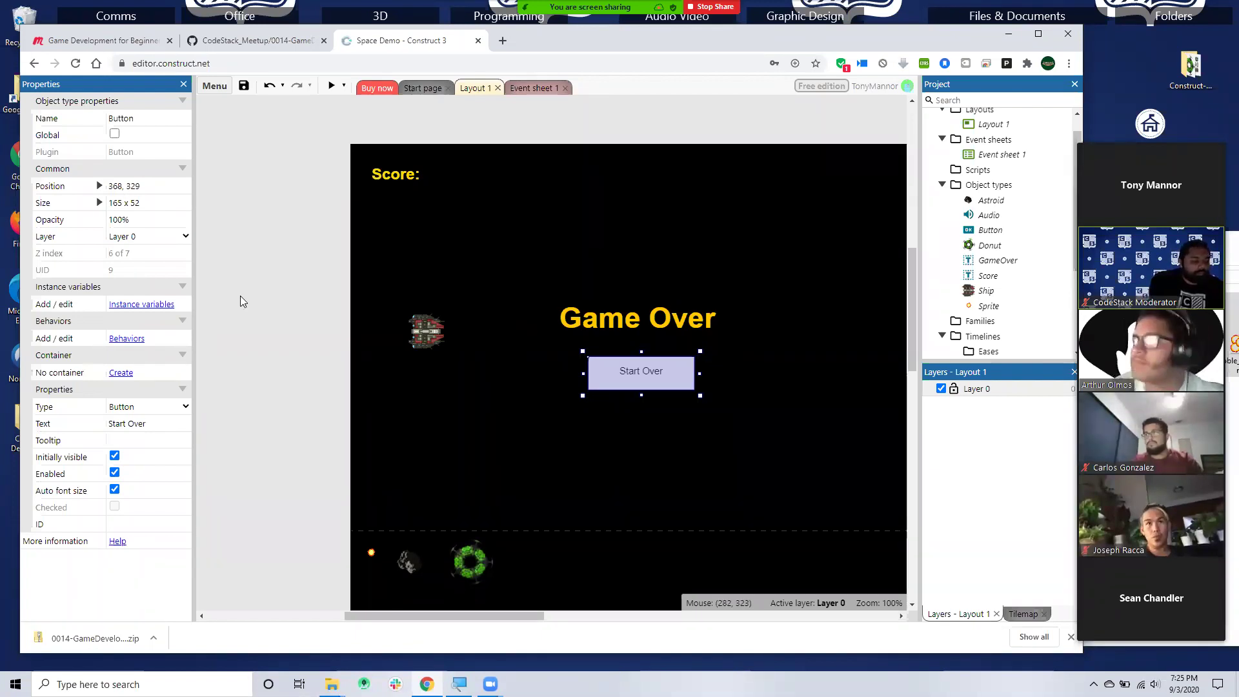
# - Look through the behaviors available for the Start Over button without adding any
pyautogui.click(125, 338)
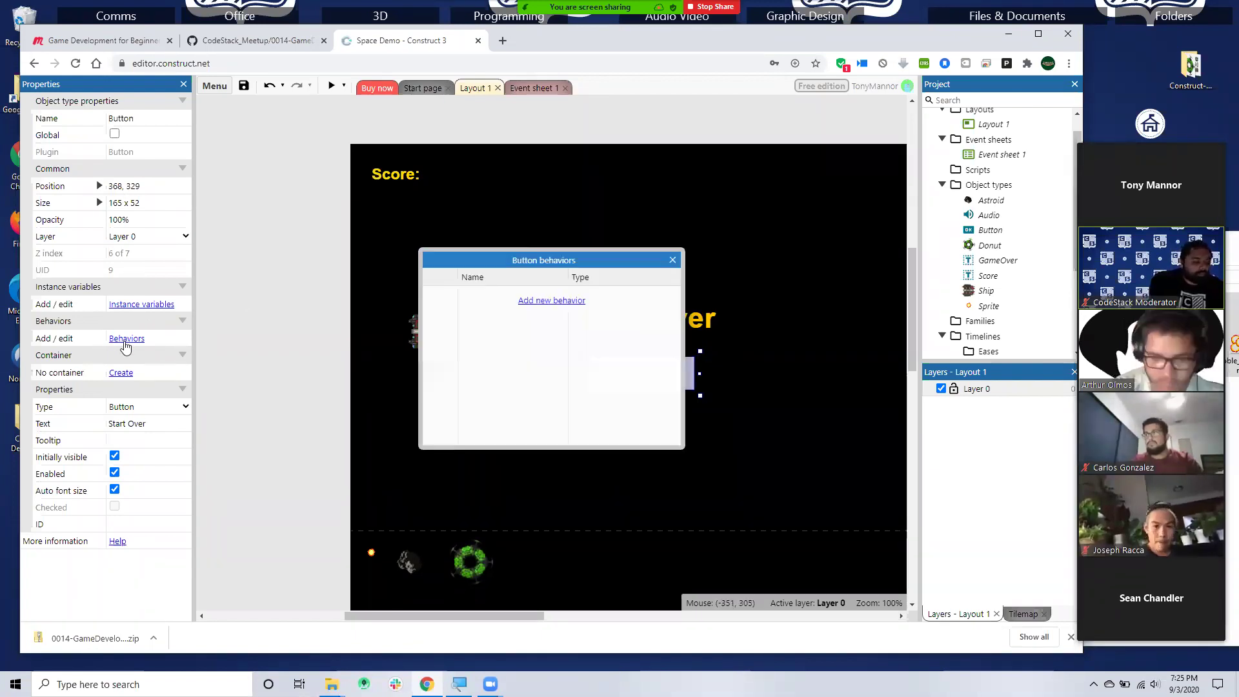
pyautogui.click(554, 303)
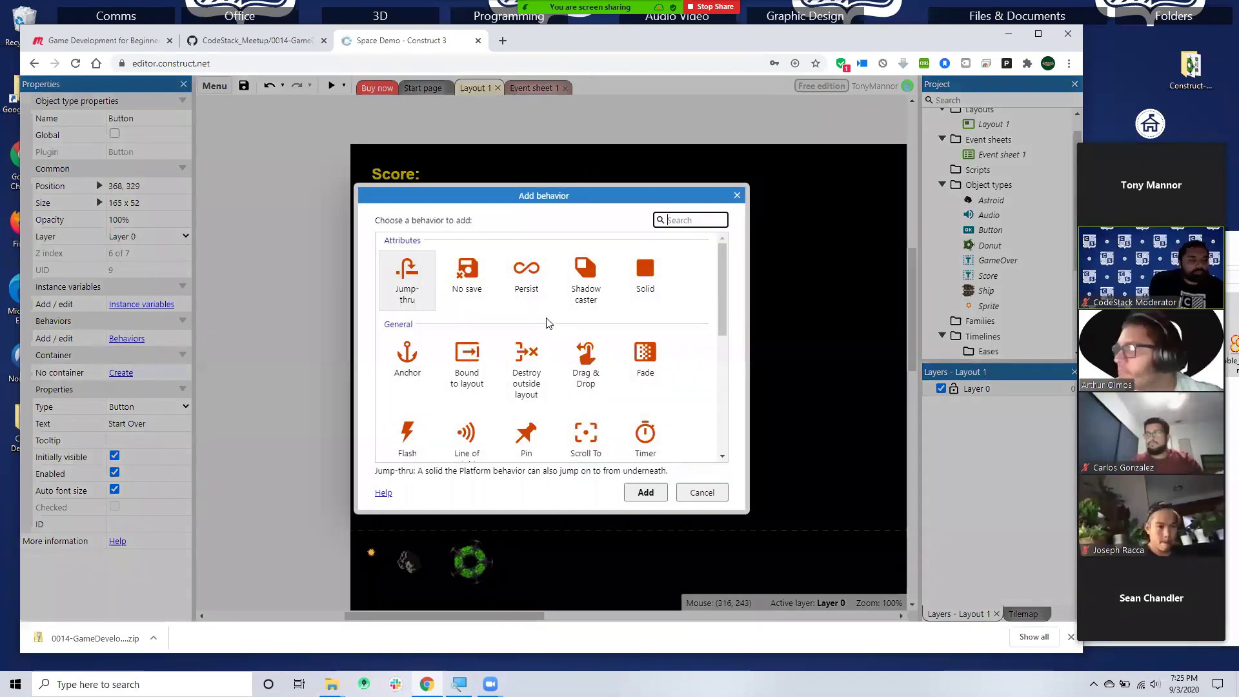
pyautogui.scroll(-6, 541, 330)
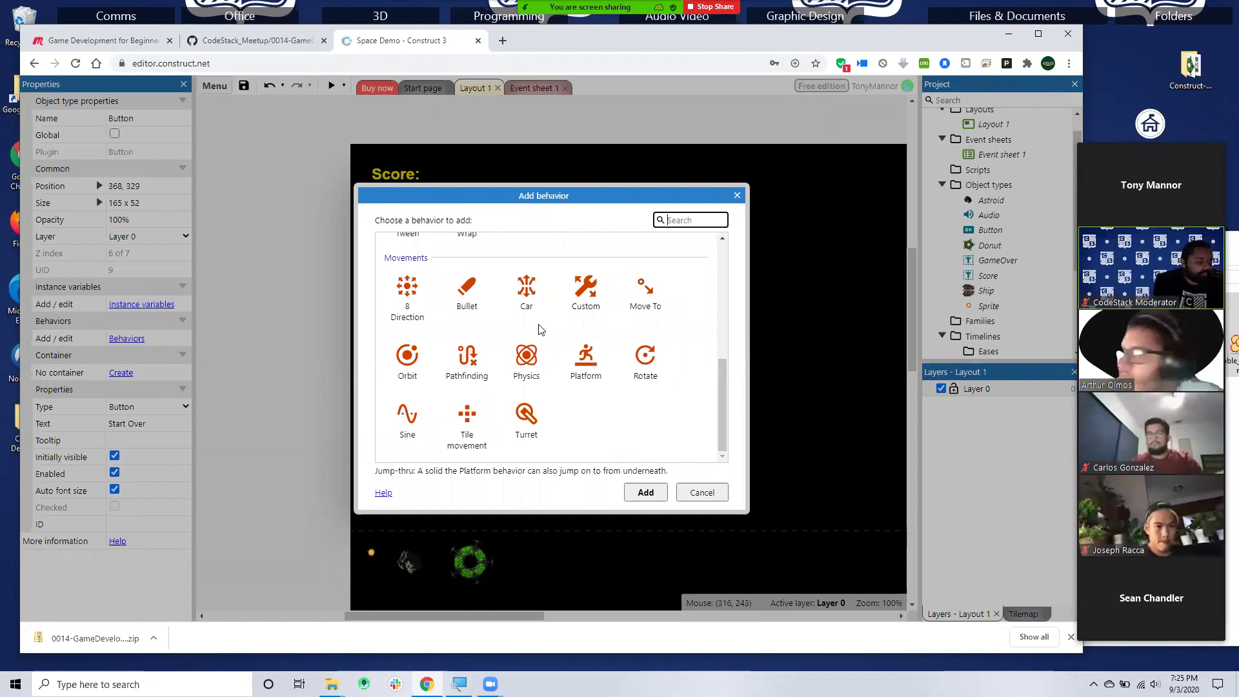
pyautogui.scroll(5, 541, 330)
pyautogui.scroll(1, 541, 330)
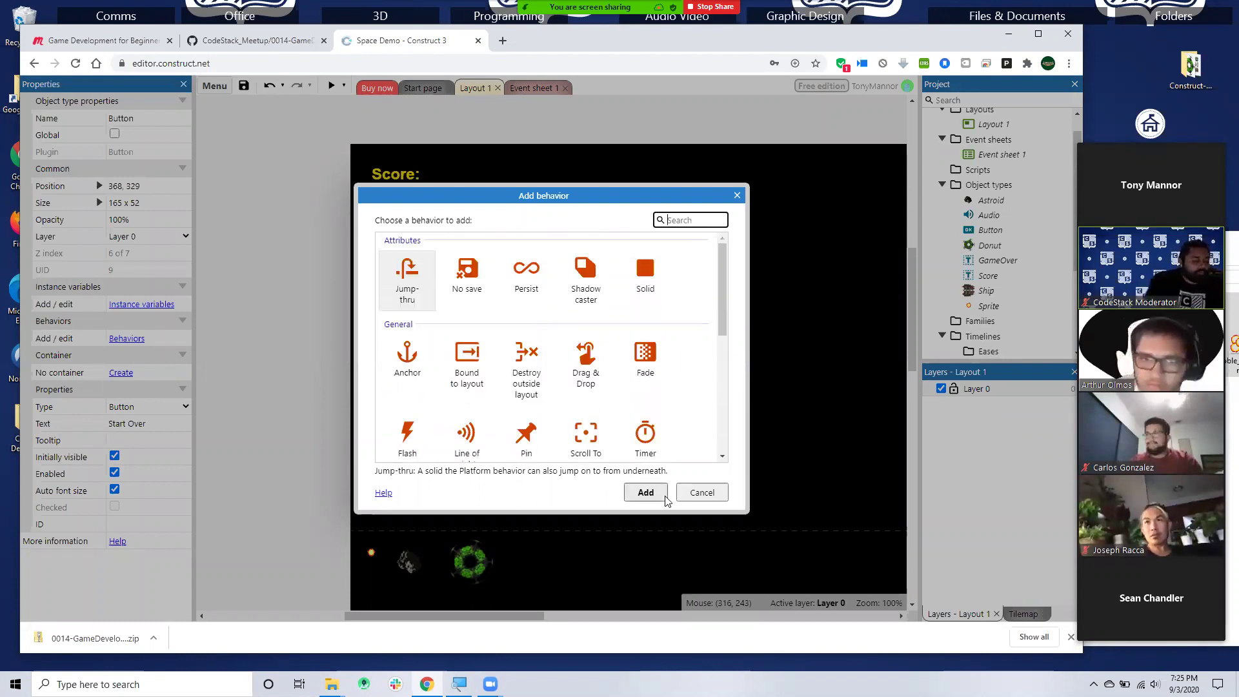
pyautogui.scroll(-2, 680, 364)
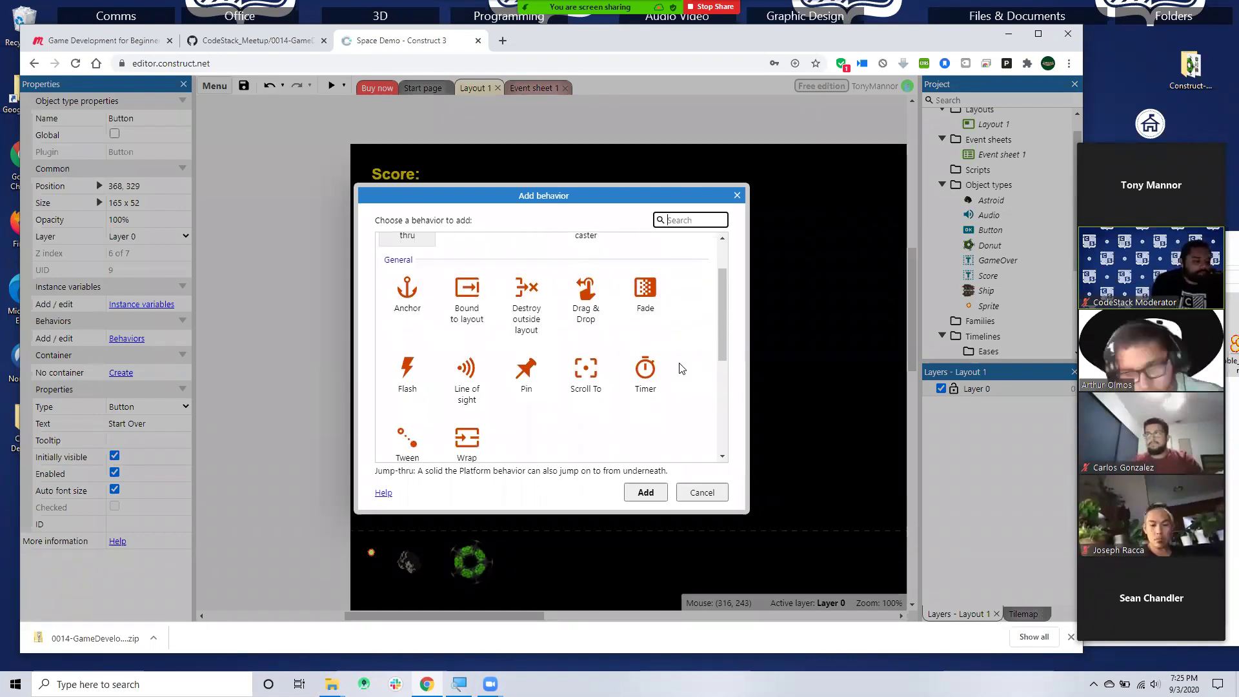
pyautogui.scroll(-6, 681, 367)
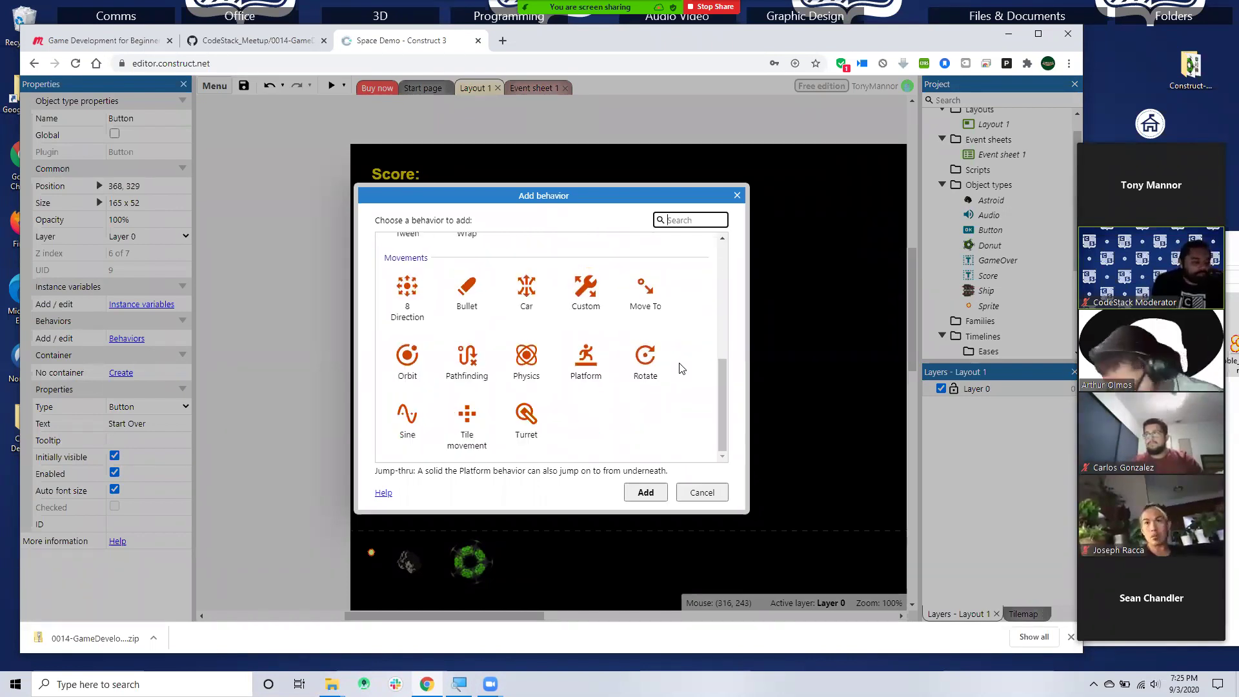
pyautogui.scroll(7, 681, 367)
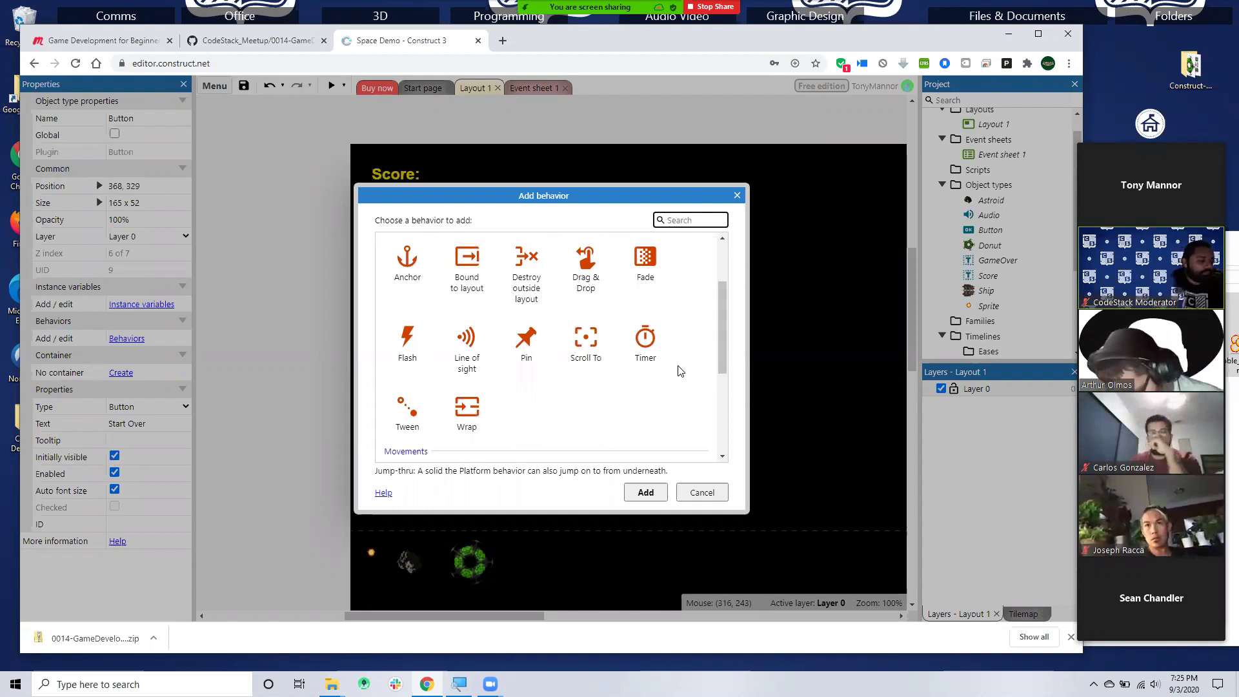
pyautogui.click(701, 492)
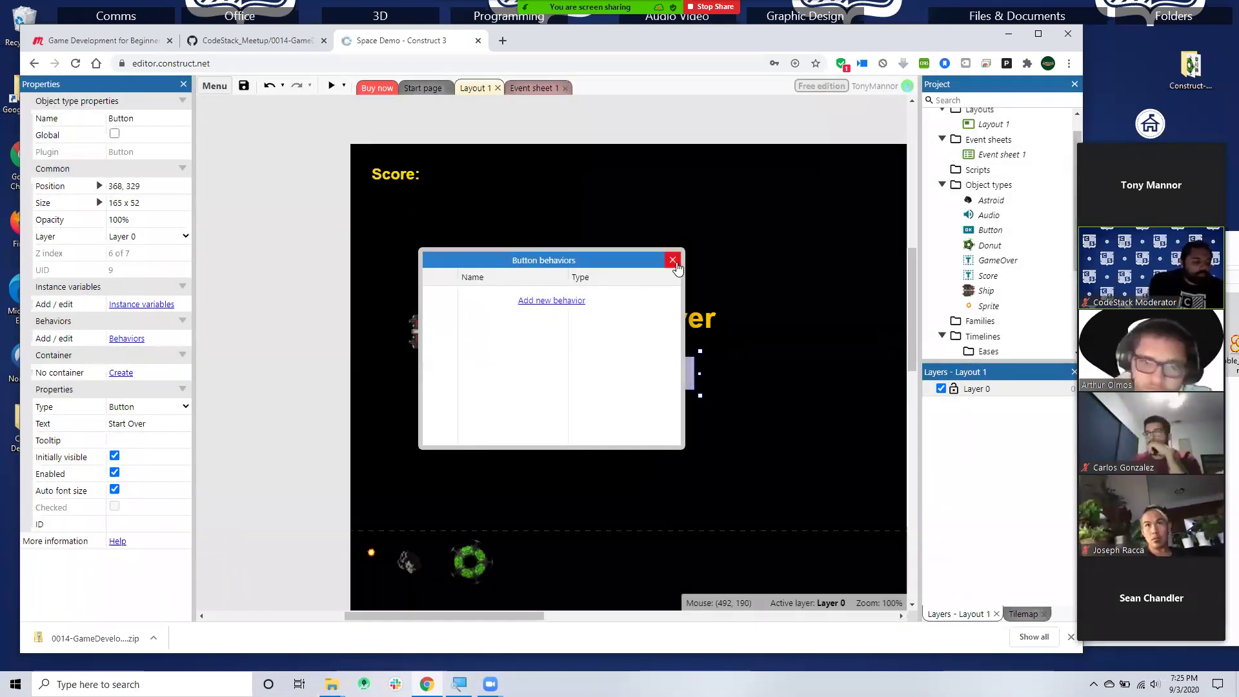
pyautogui.click(673, 261)
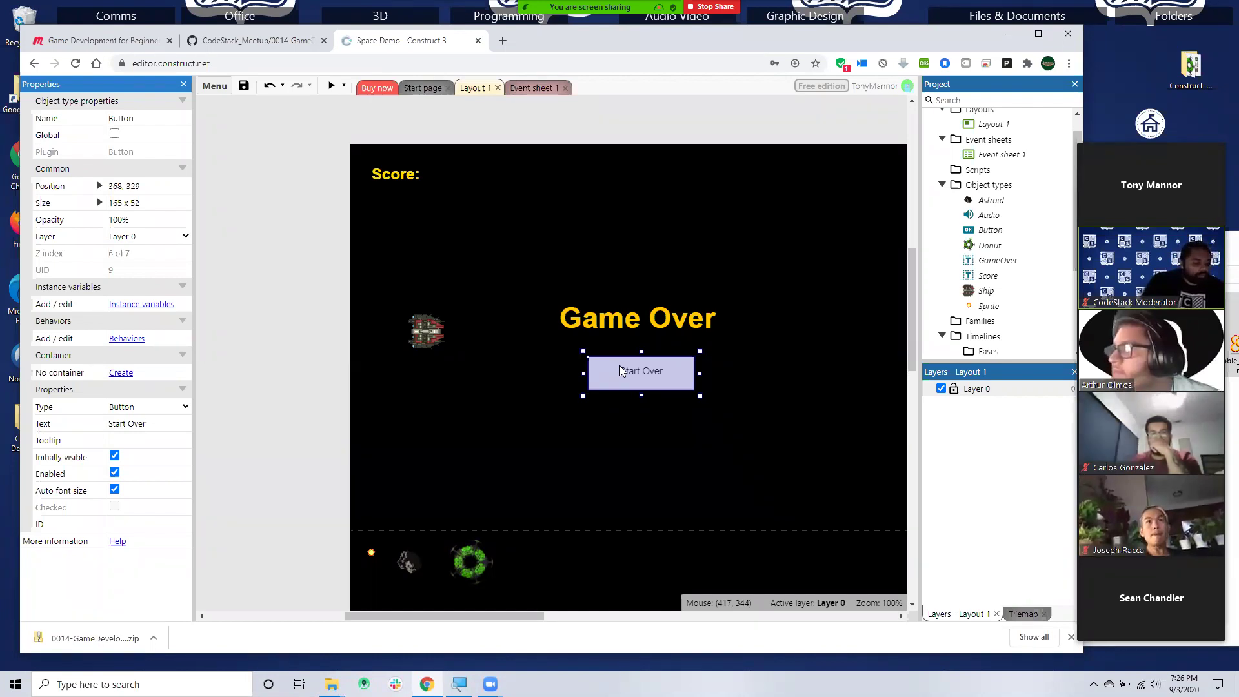
# - Add an action to the On start of layout event that plays the "through space" audio looping at volume 0, and preview the game
pyautogui.click(527, 88)
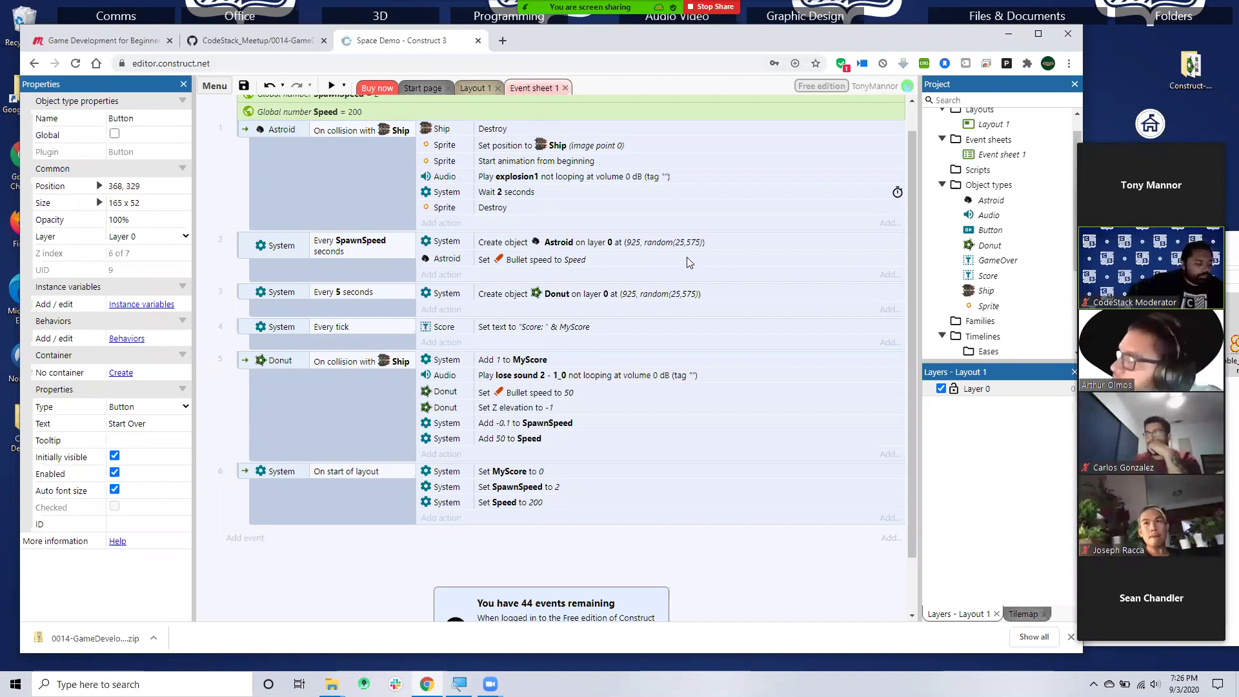
pyautogui.scroll(1, 687, 257)
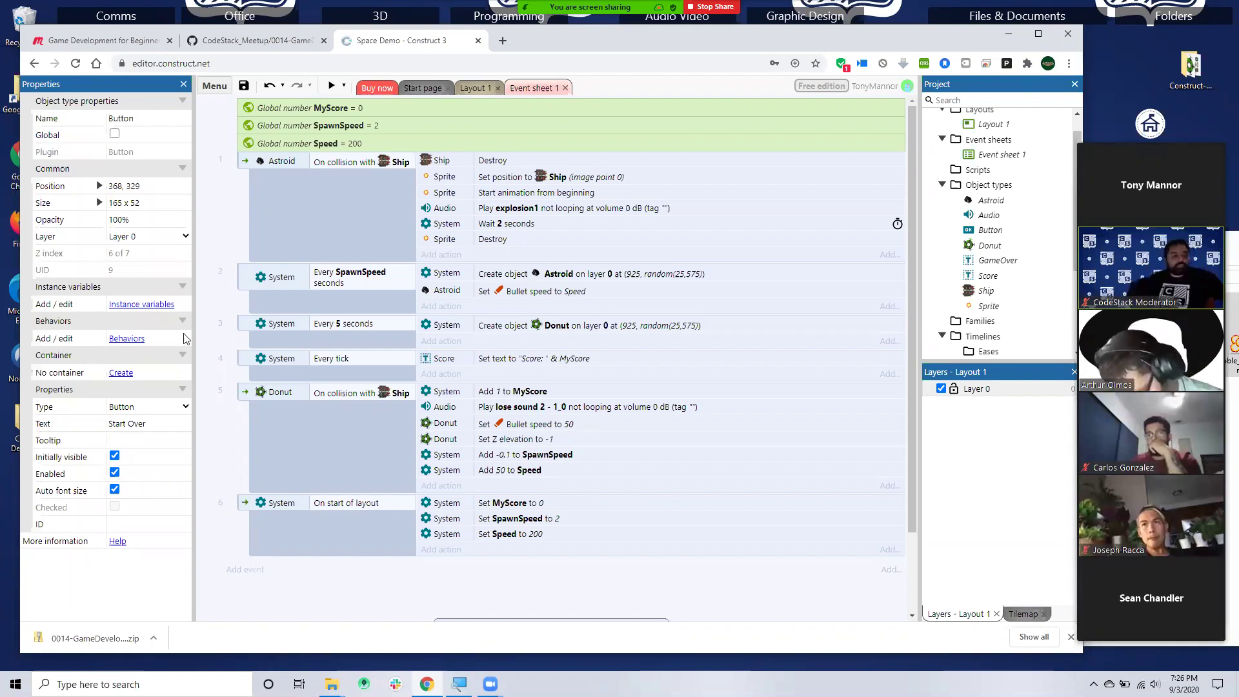
pyautogui.click(441, 549)
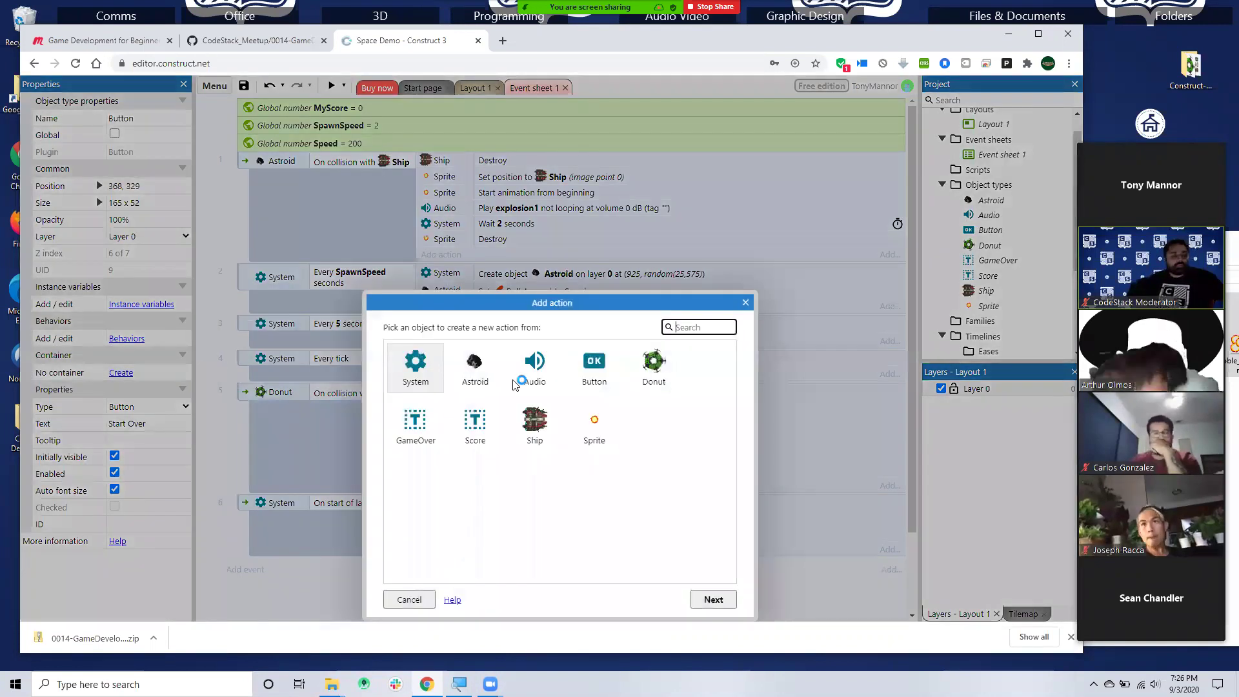
pyautogui.click(542, 379)
pyautogui.click(713, 600)
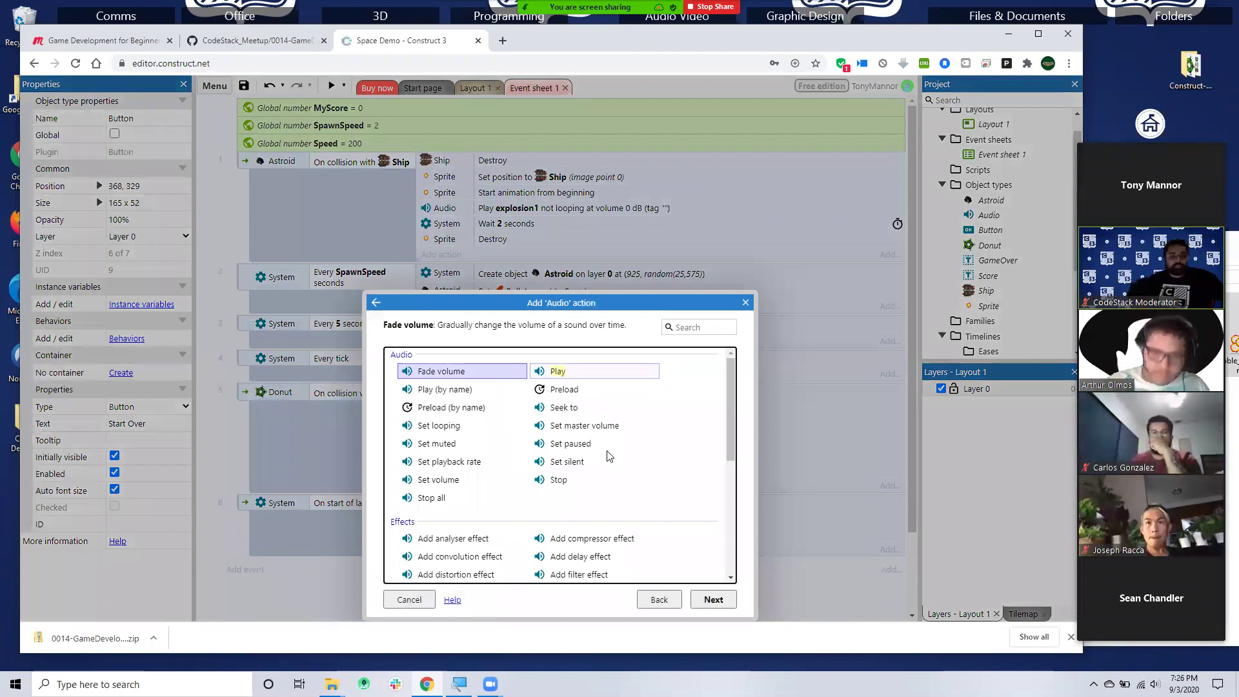
pyautogui.click(557, 371)
pyautogui.click(714, 600)
pyautogui.click(563, 200)
pyautogui.click(563, 235)
pyautogui.click(563, 221)
pyautogui.click(546, 238)
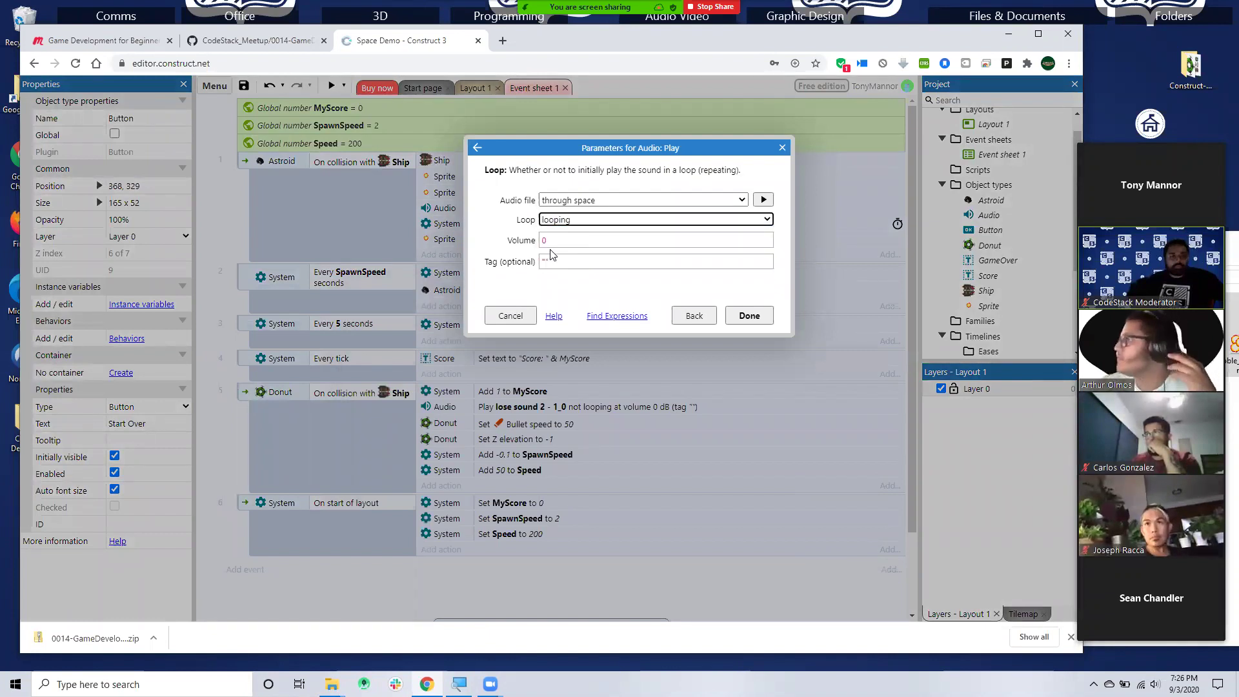
pyautogui.click(765, 317)
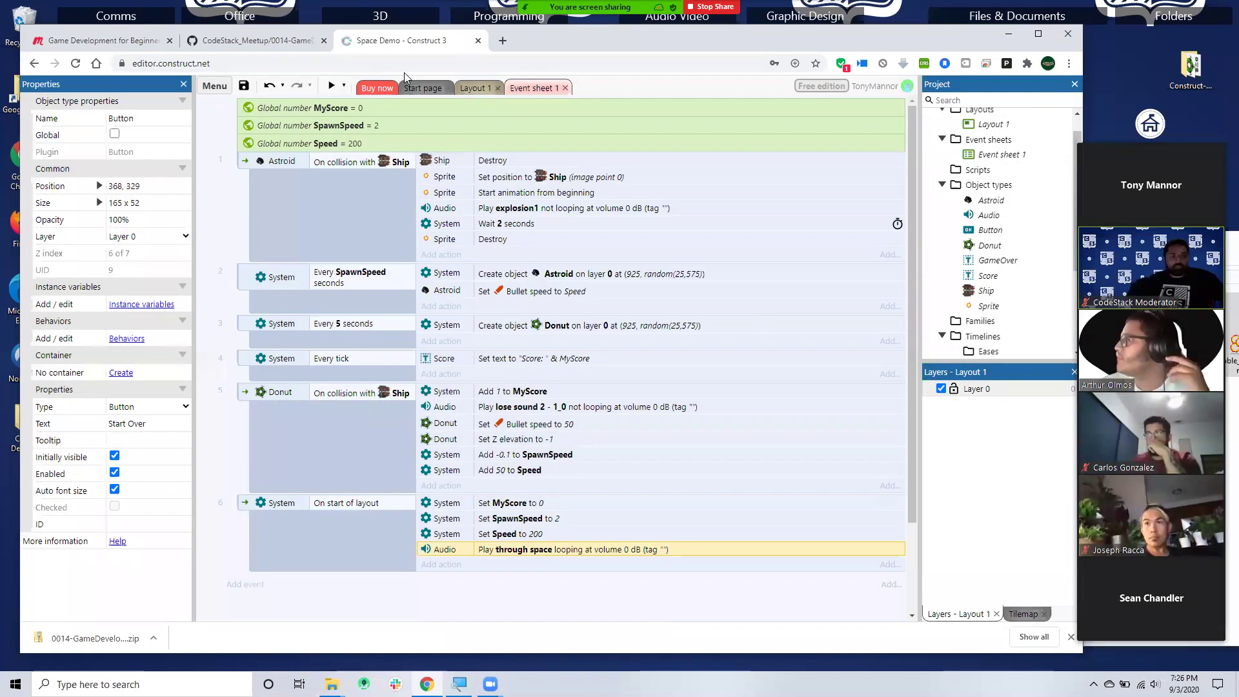
pyautogui.click(332, 89)
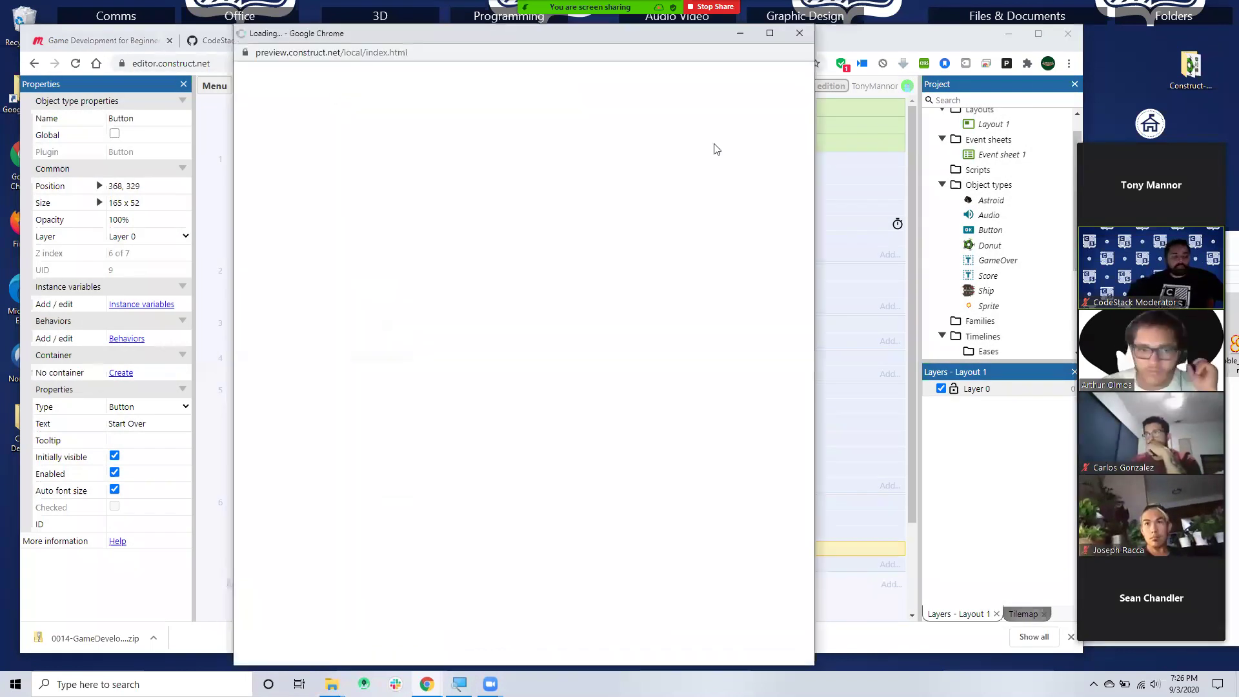
pyautogui.click(798, 34)
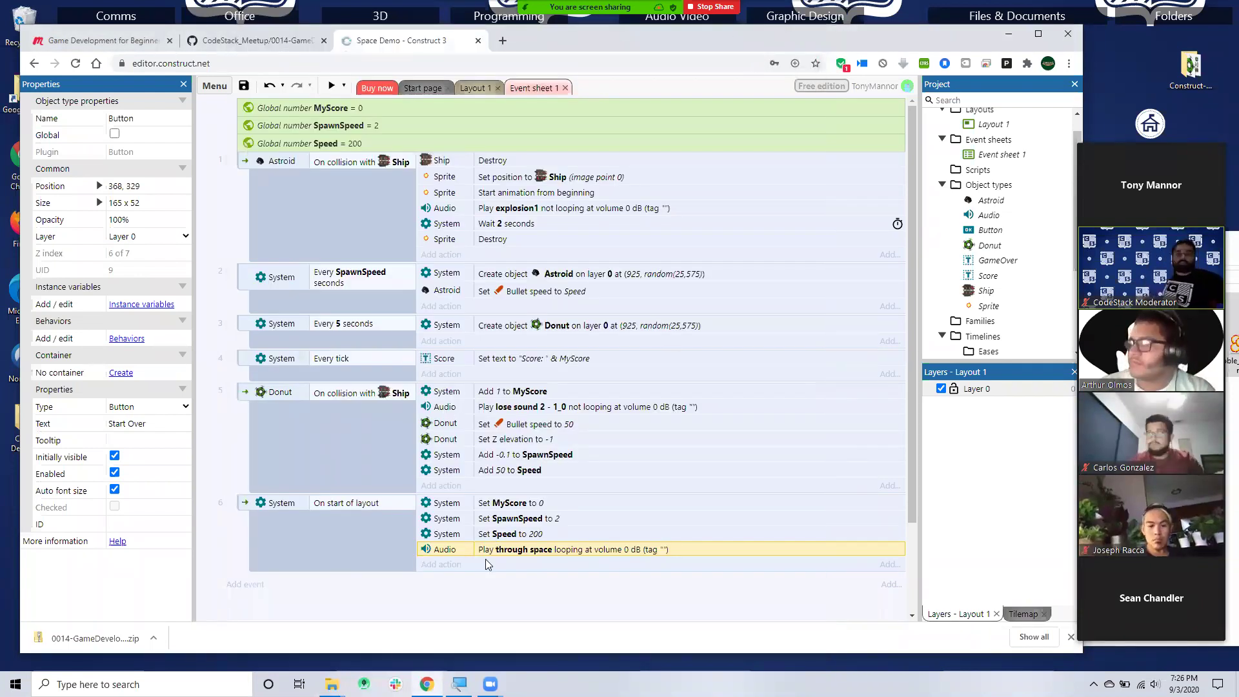
# - Add an action to the On start of layout event that sets the GameOver text's visibility to Invisible
pyautogui.click(453, 564)
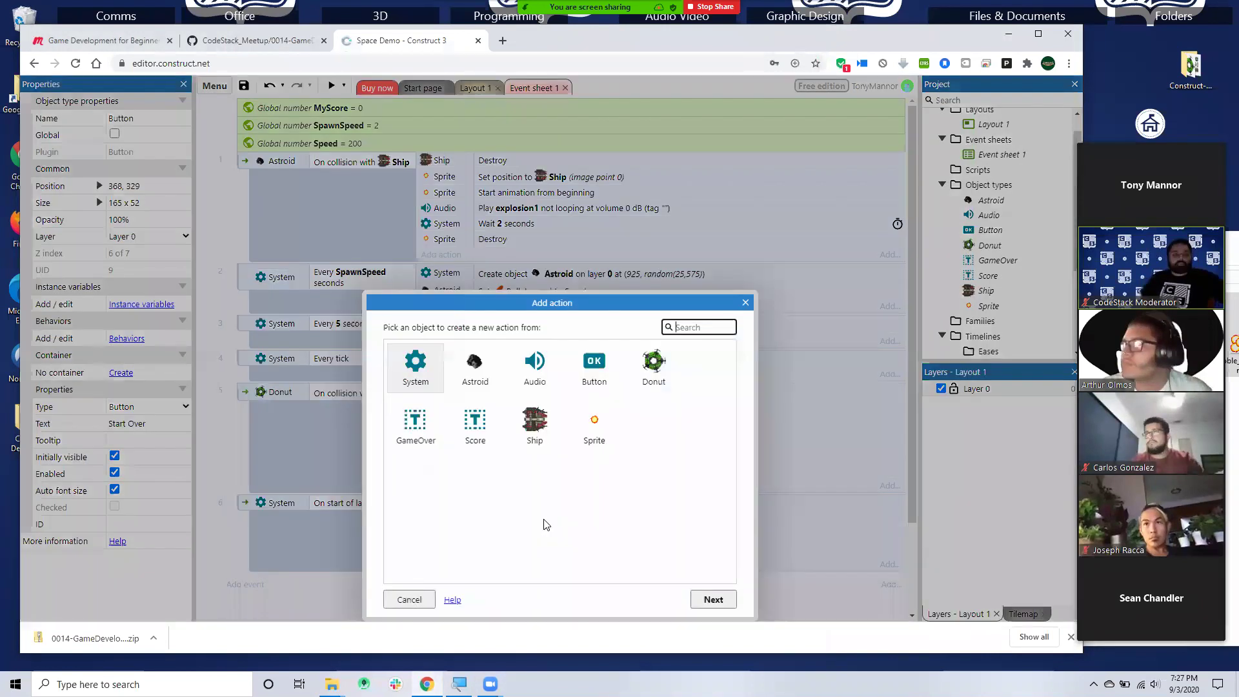
pyautogui.click(416, 428)
pyautogui.click(712, 599)
pyautogui.scroll(-5, 606, 468)
pyautogui.scroll(-1, 606, 470)
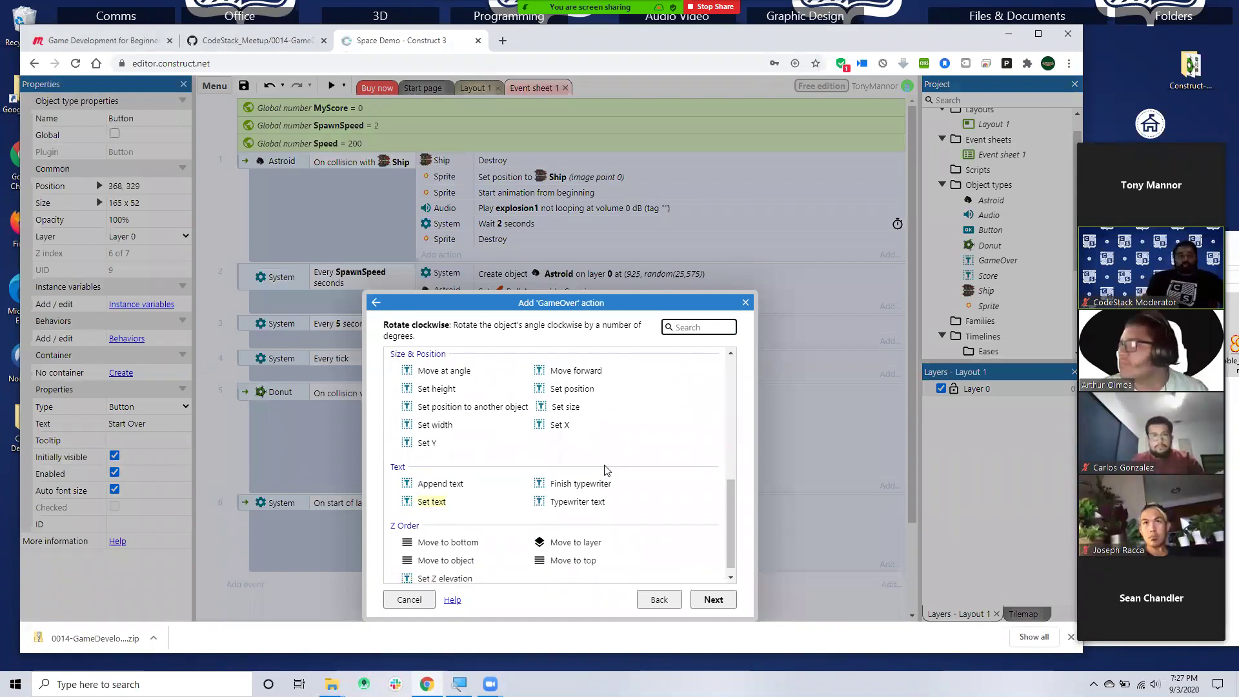
pyautogui.write('v')
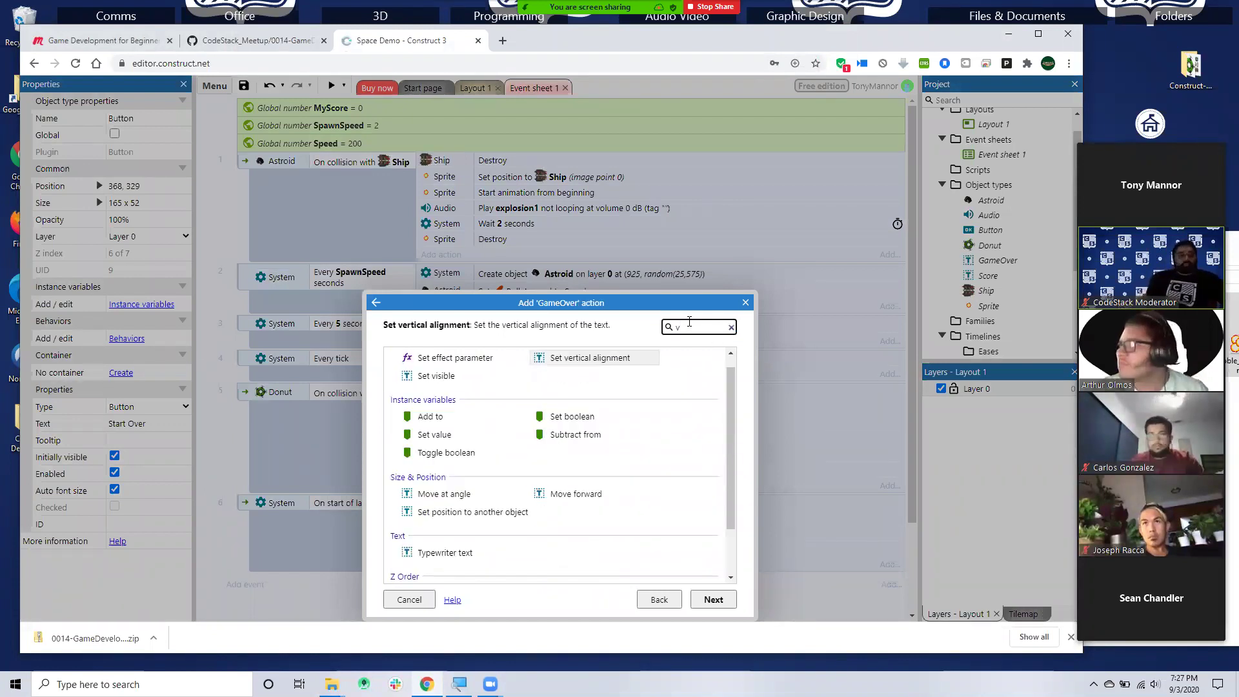
pyautogui.write('is')
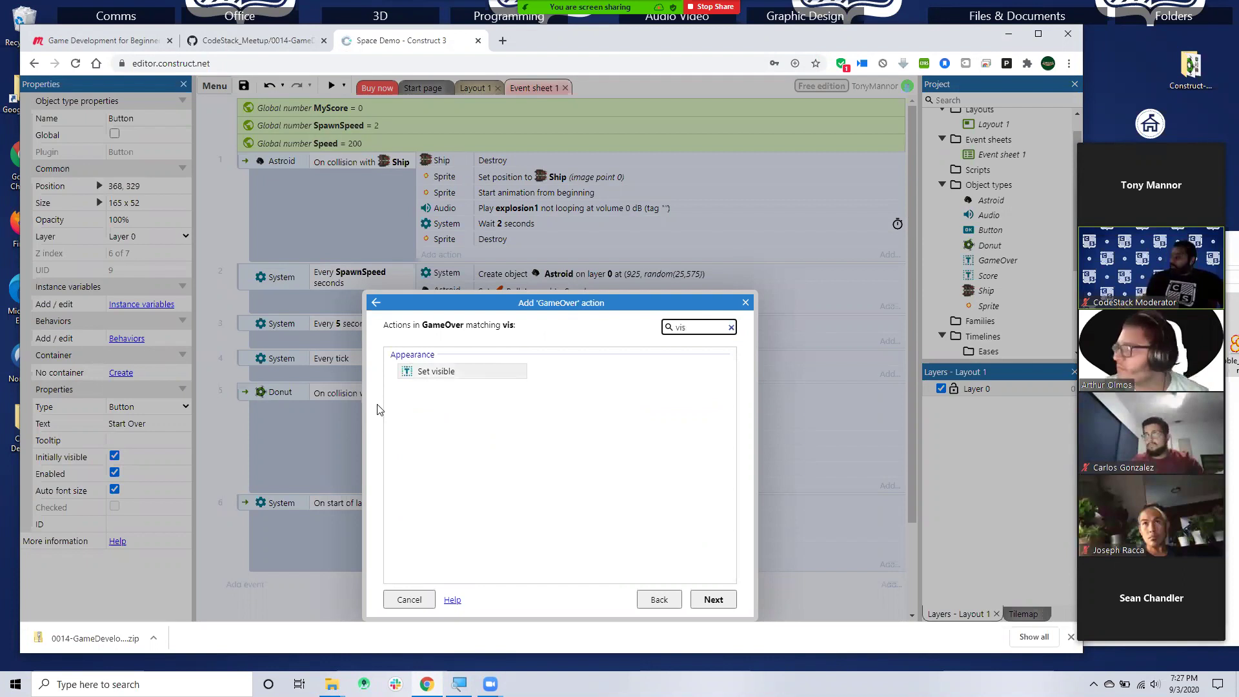
pyautogui.click(445, 372)
pyautogui.click(713, 599)
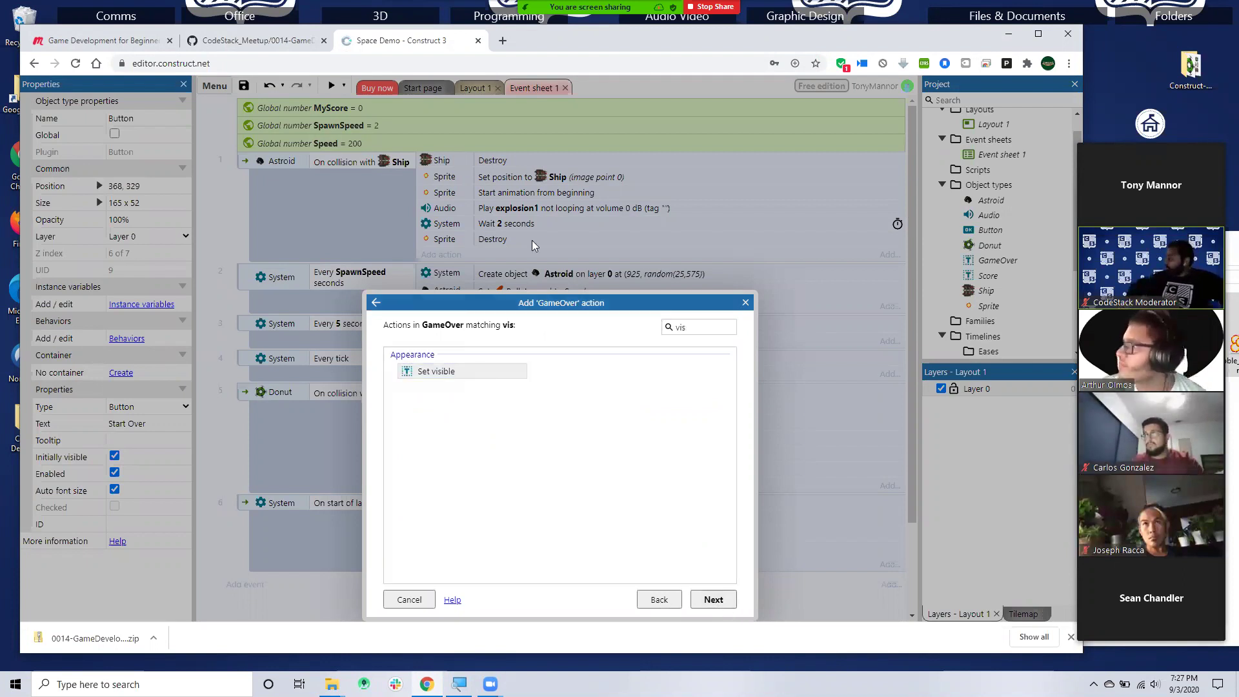
pyautogui.click(567, 200)
pyautogui.click(560, 213)
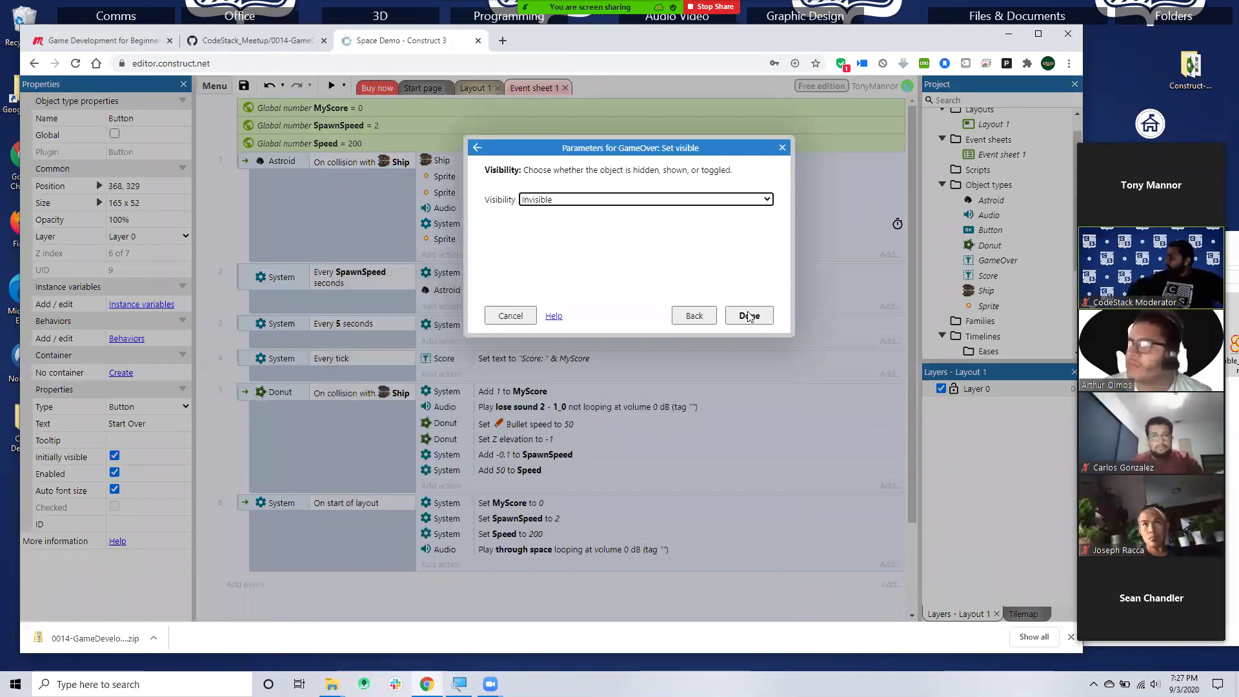
pyautogui.press('Return')
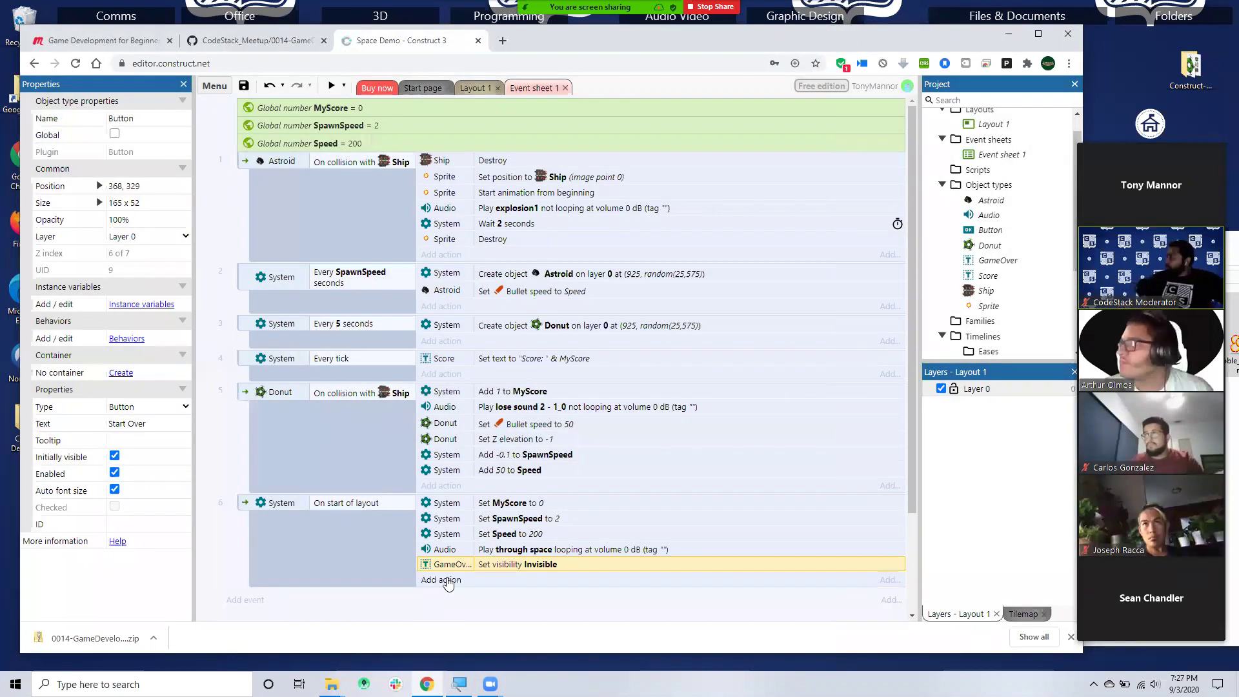
# - Add an On start of layout action setting the Start Over button's visibility to Invisible, and check it in a game preview
pyautogui.click(442, 580)
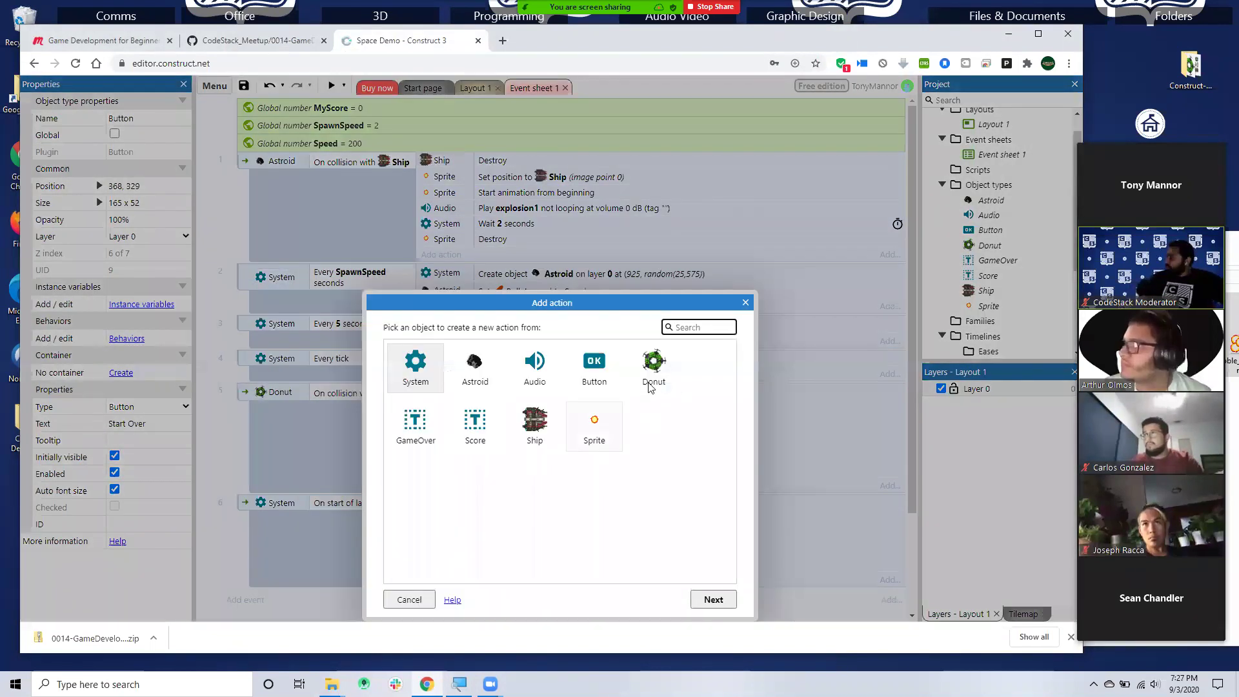
pyautogui.click(594, 366)
pyautogui.click(710, 603)
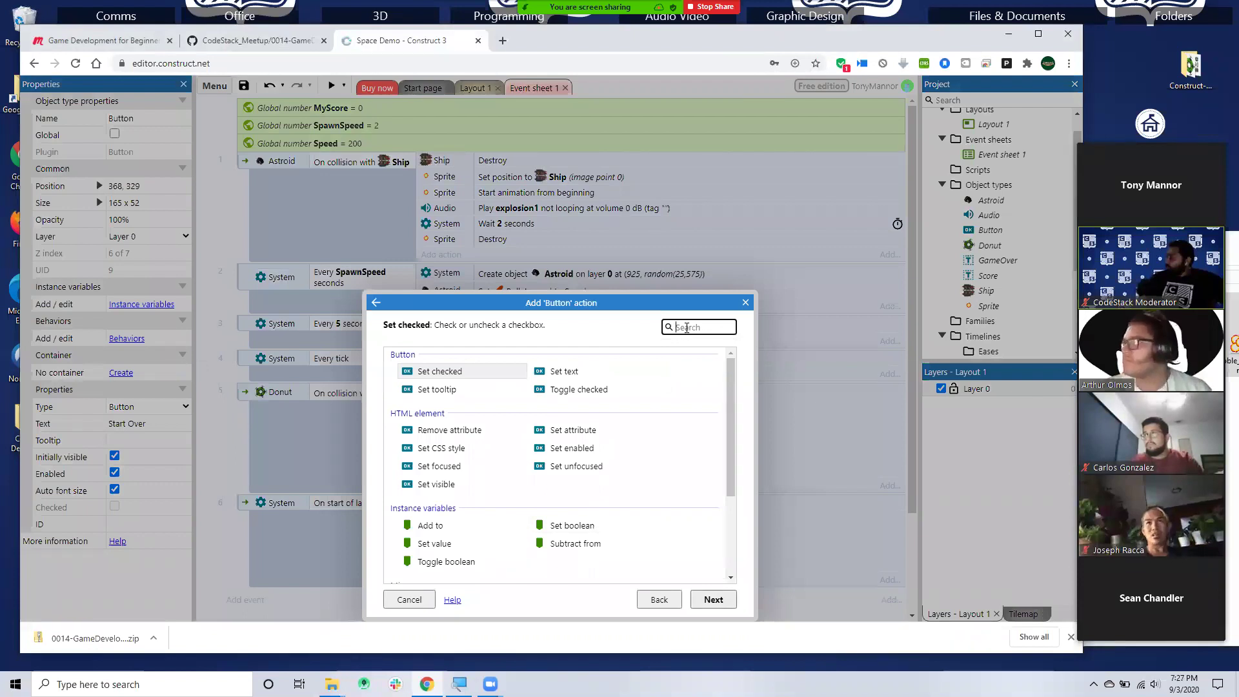
pyautogui.write('v')
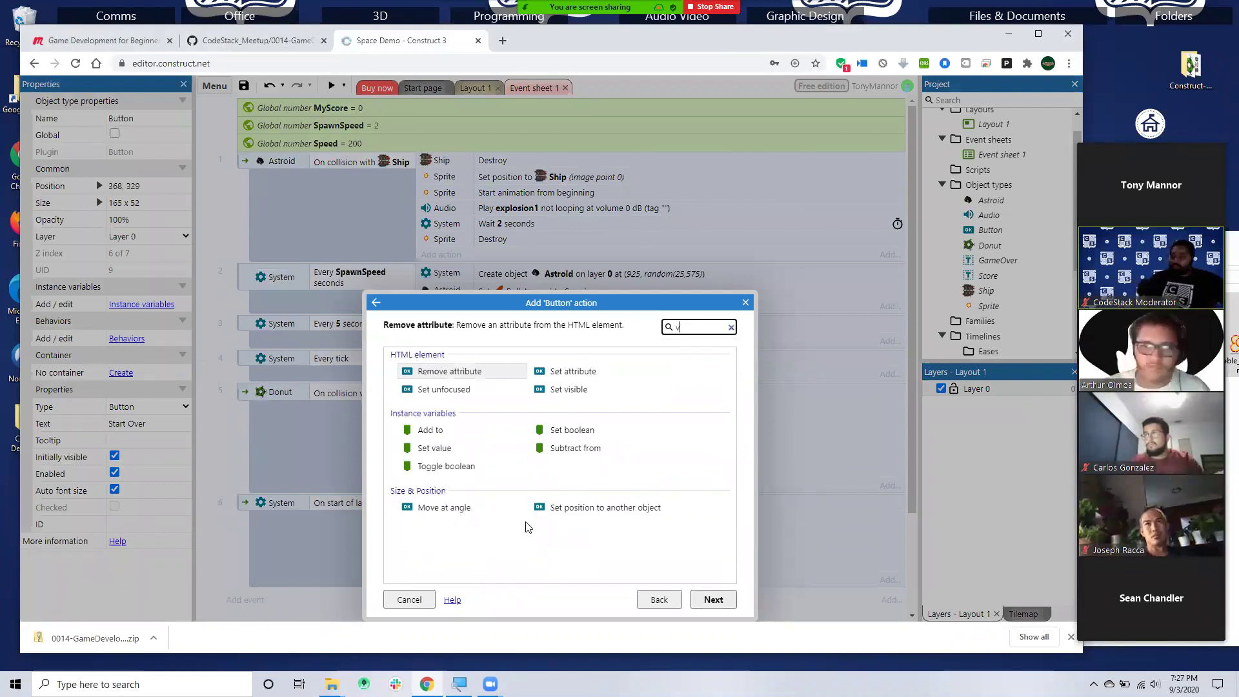
pyautogui.click(571, 390)
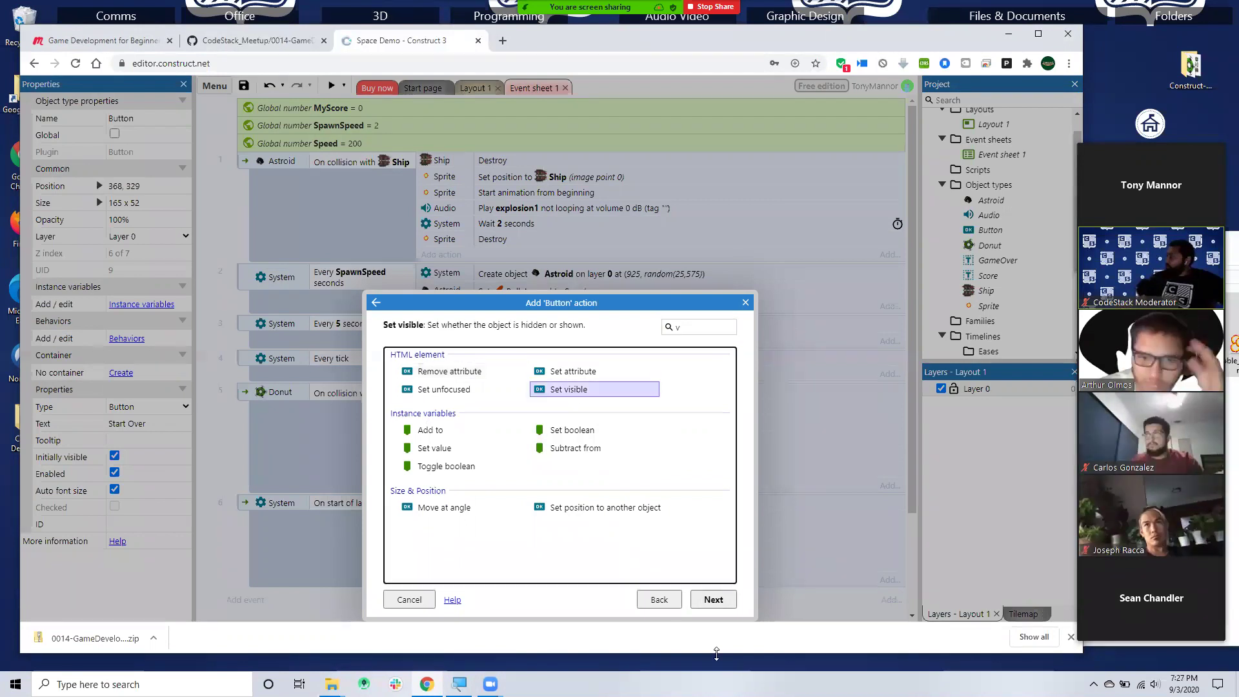
pyautogui.click(700, 599)
pyautogui.click(555, 200)
pyautogui.click(553, 214)
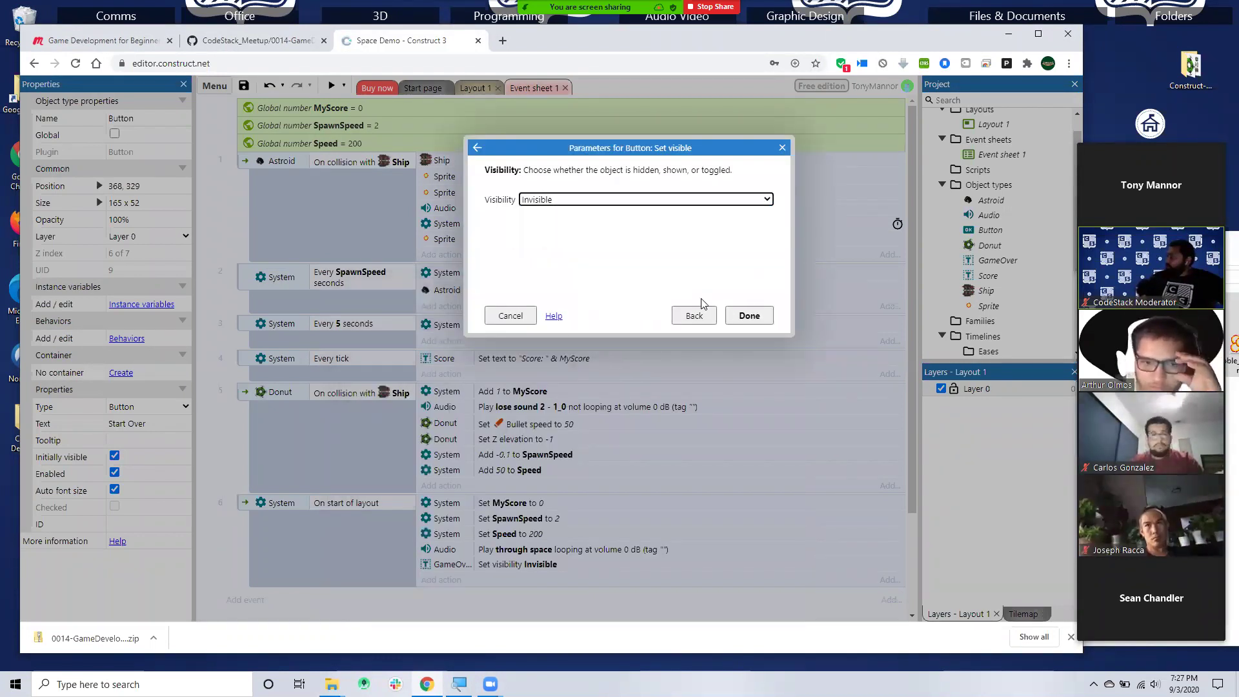
pyautogui.click(749, 315)
pyautogui.click(332, 85)
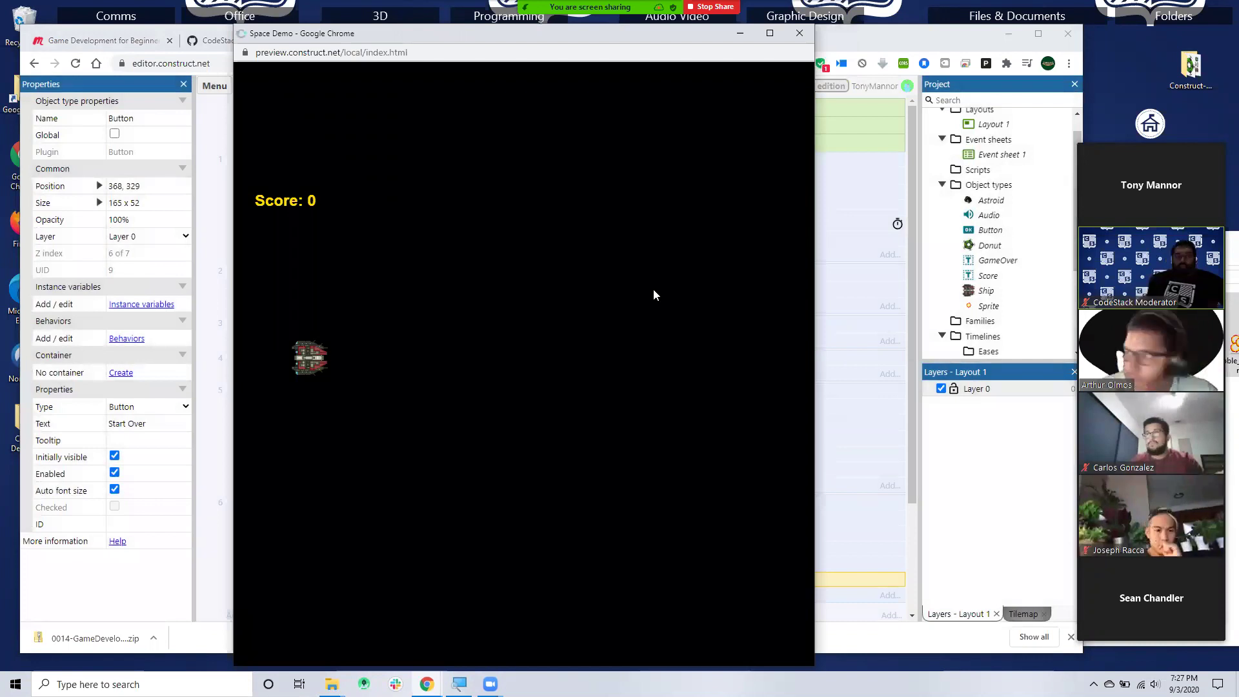
pyautogui.click(799, 33)
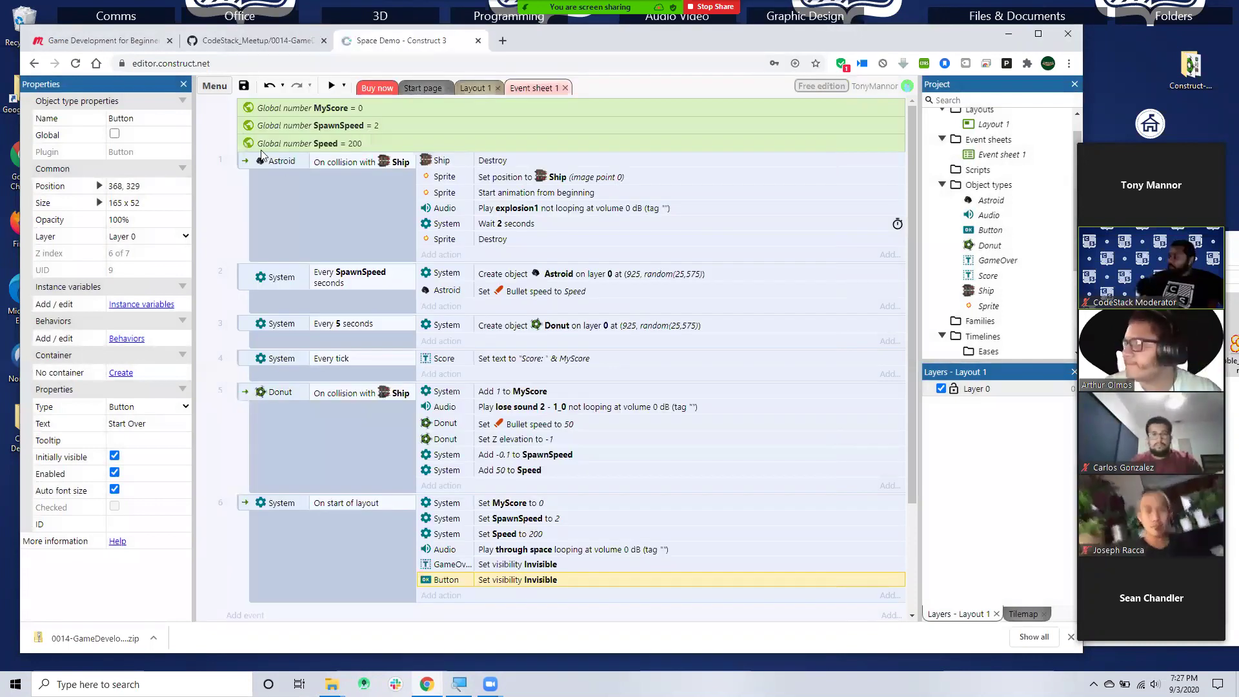
# - Add an action to the Astroid–Ship collision event that sets the Start Over button's visibility to Visible
pyautogui.click(441, 254)
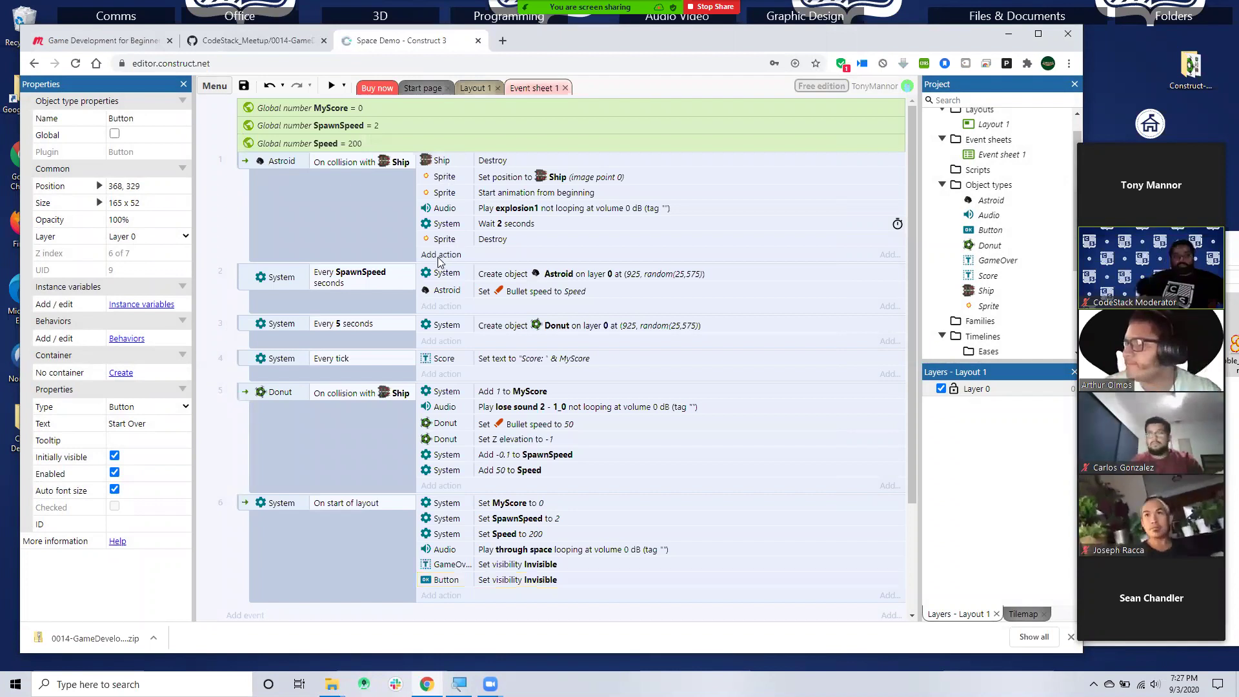
pyautogui.click(597, 372)
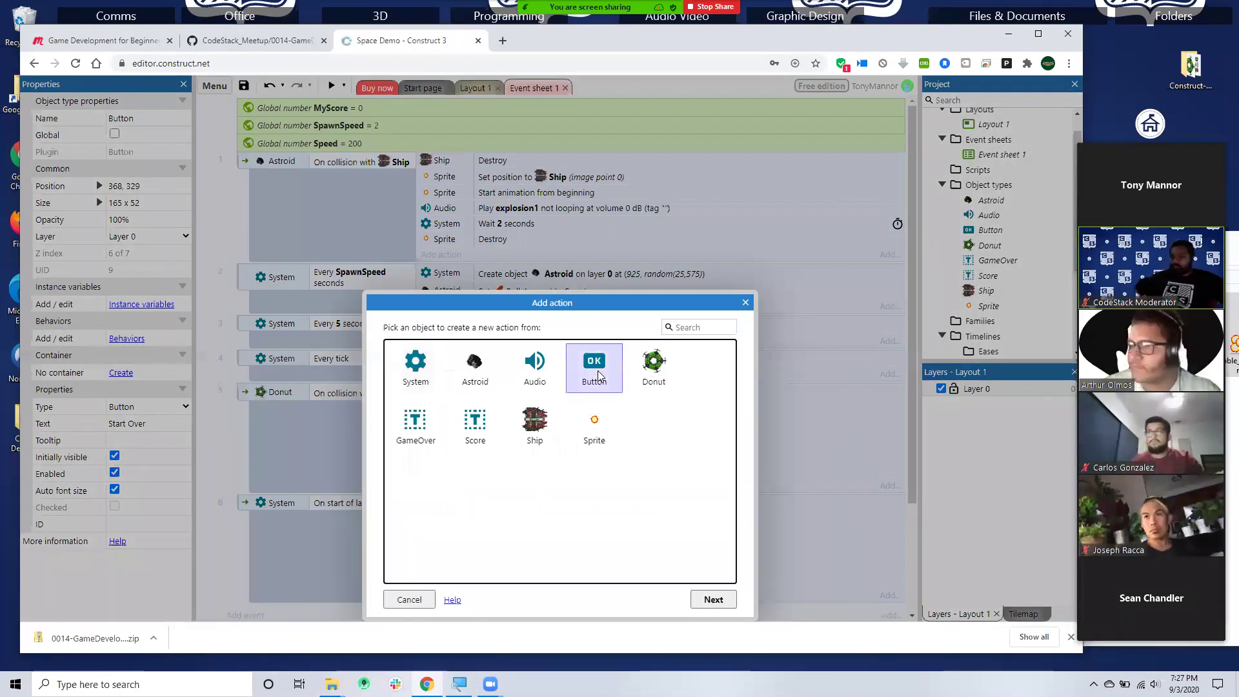
pyautogui.click(713, 599)
pyautogui.write('vis')
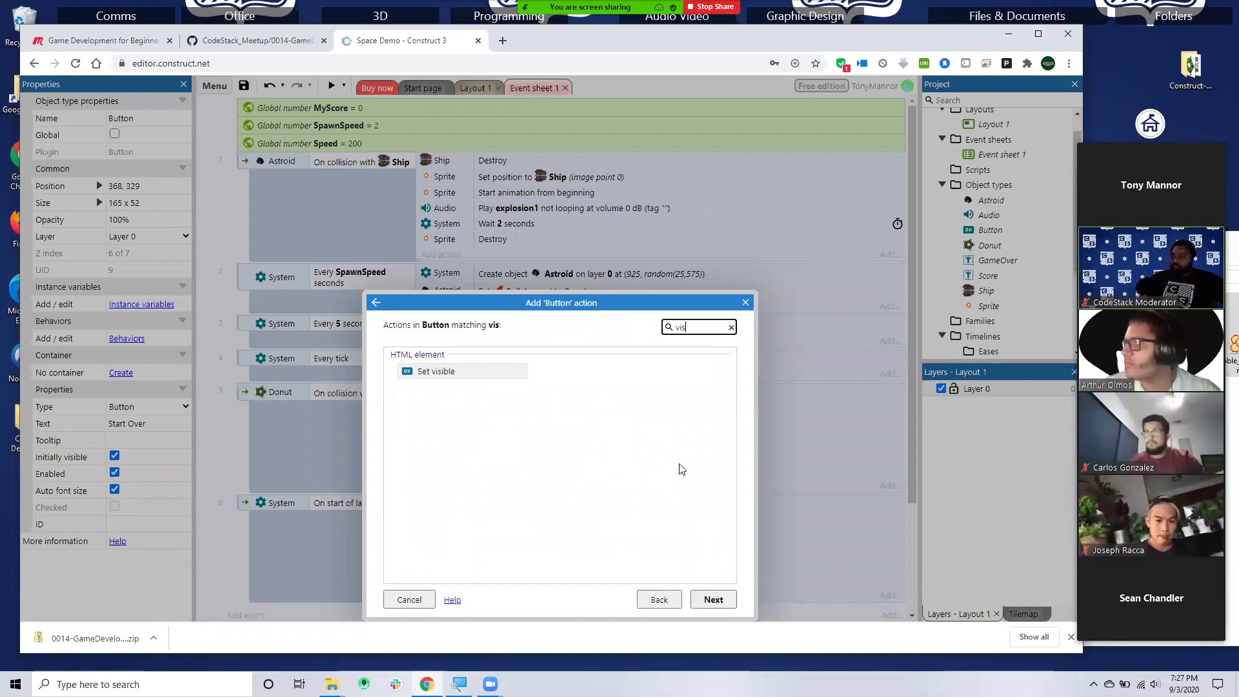
pyautogui.click(435, 371)
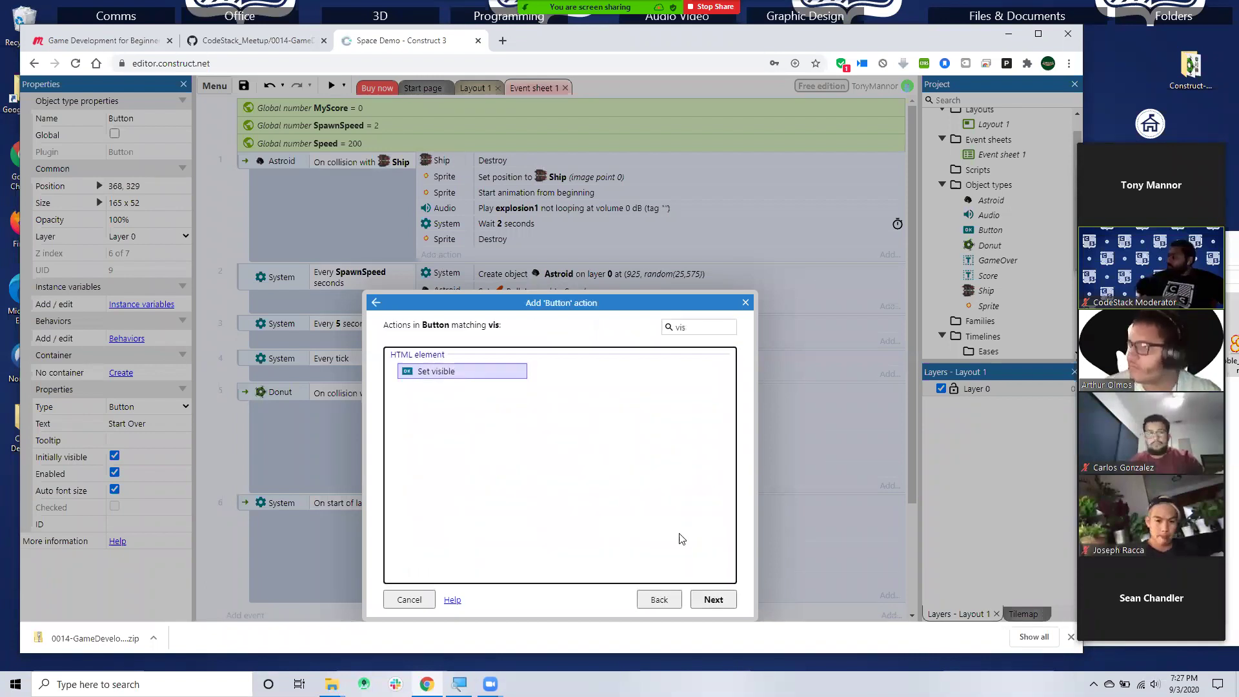
pyautogui.click(713, 599)
pyautogui.click(534, 201)
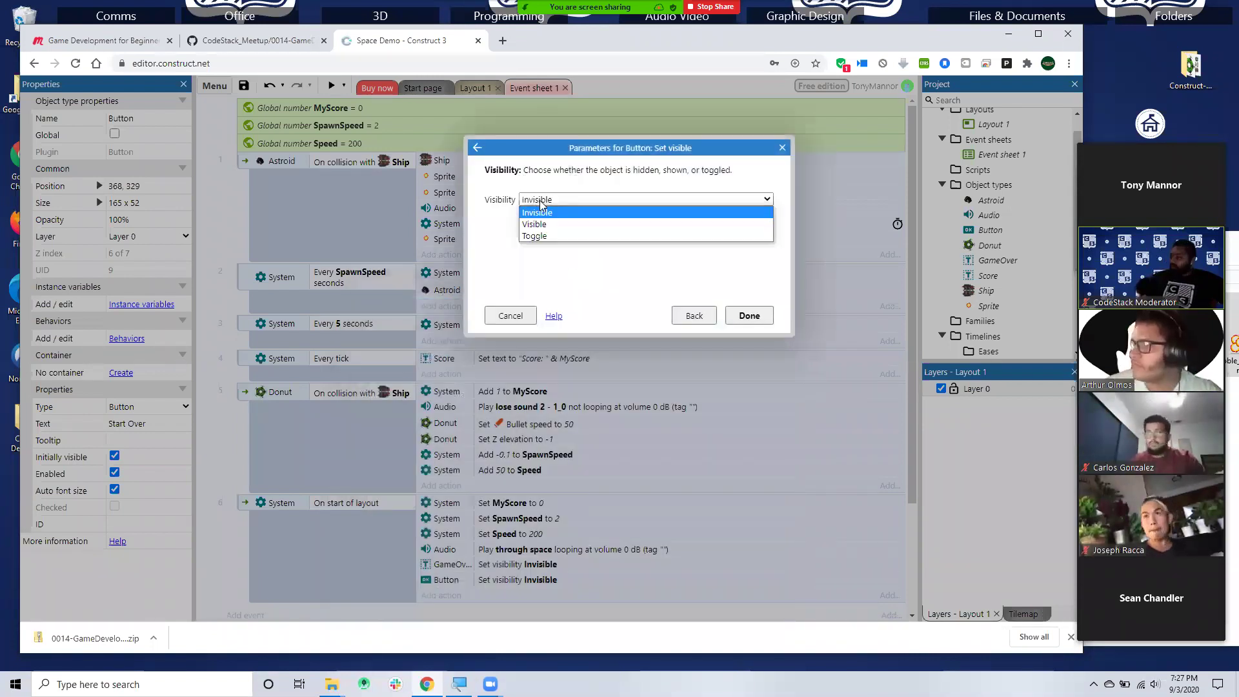
pyautogui.click(536, 222)
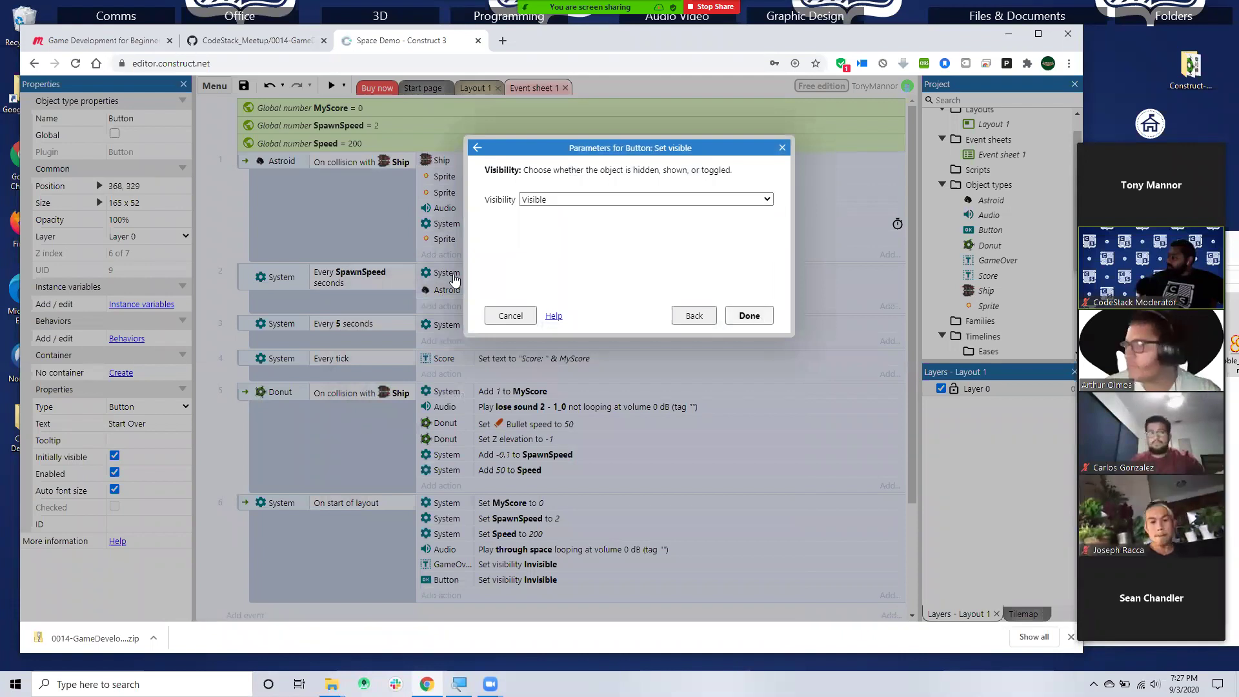
pyautogui.click(749, 315)
# - Add an action to the Astroid–Ship collision event that sets the GameOver text's visibility to Visible
pyautogui.click(490, 321)
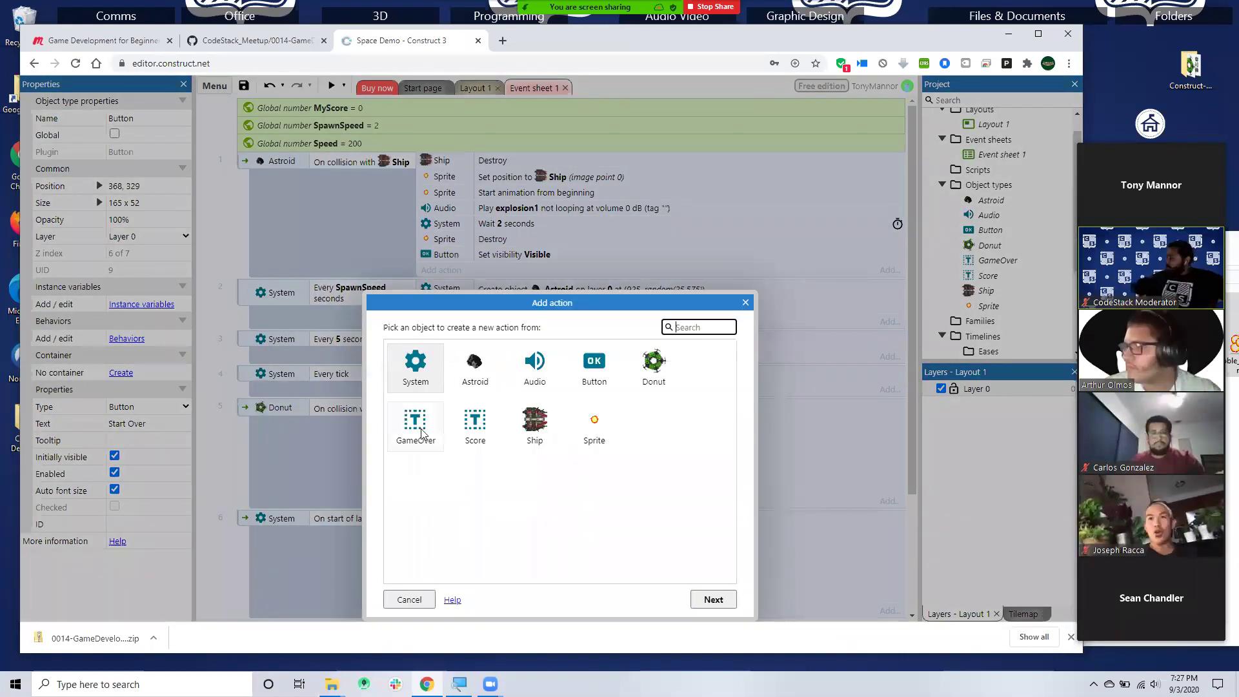
pyautogui.click(416, 424)
pyautogui.click(713, 599)
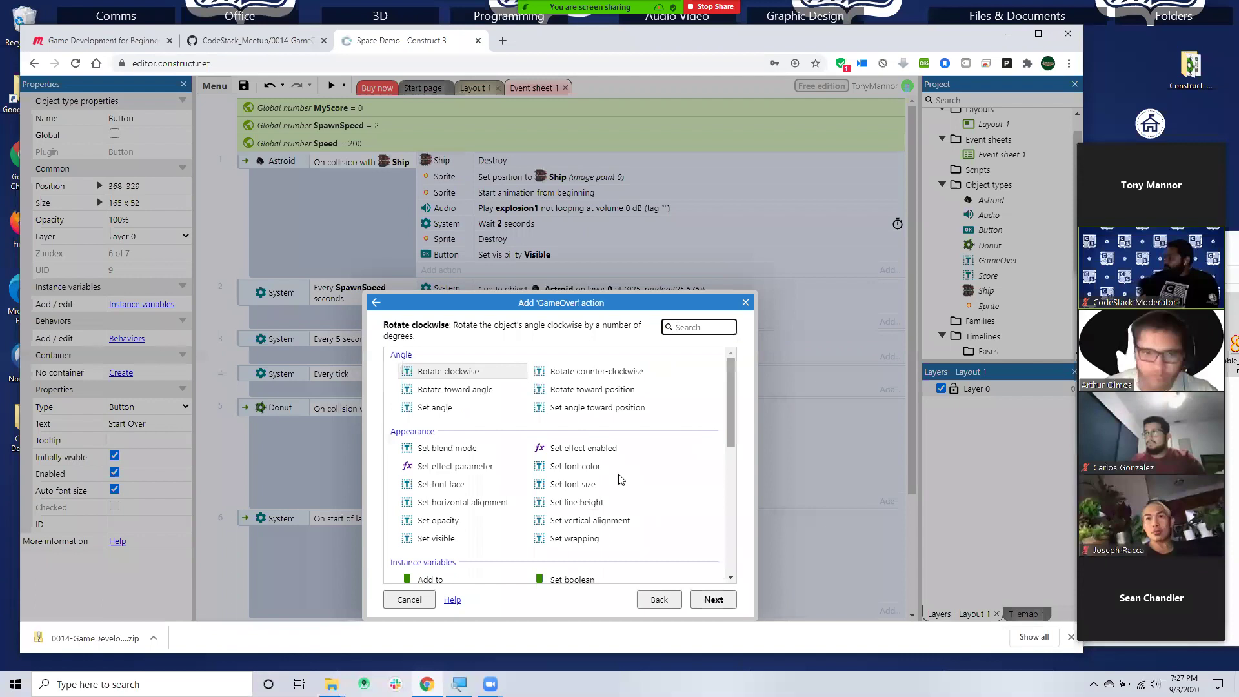
pyautogui.write('vis')
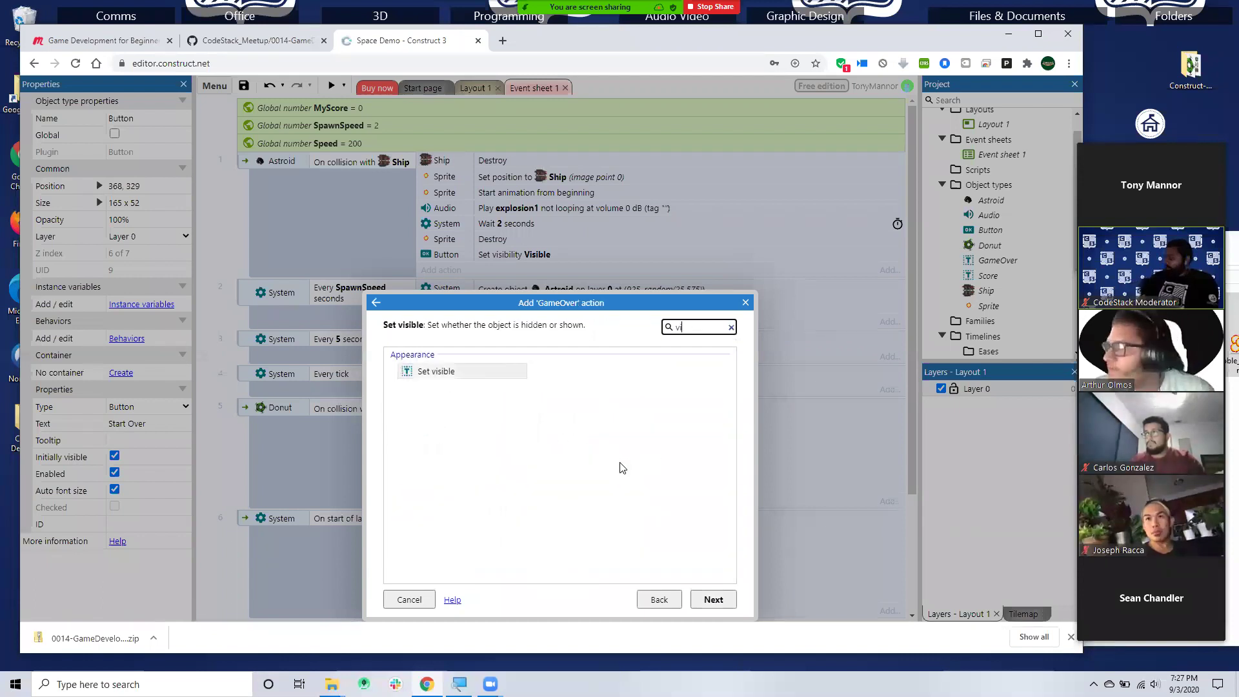
pyautogui.click(453, 381)
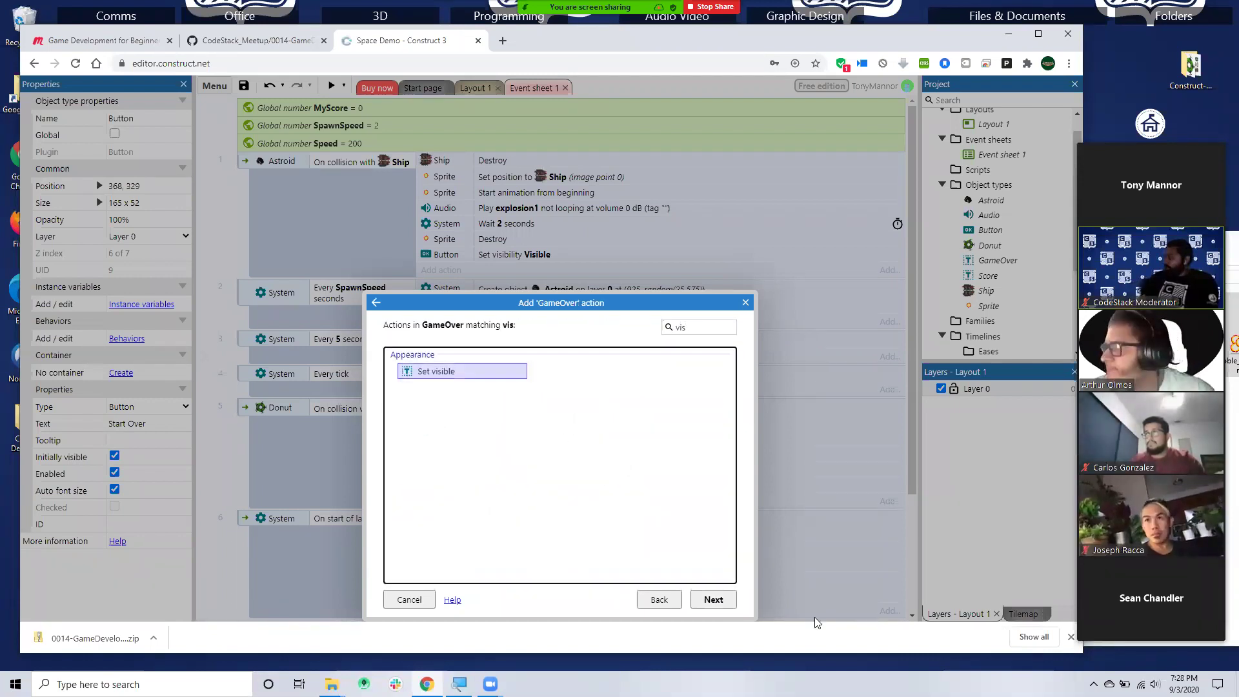
pyautogui.press('Return')
pyautogui.click(748, 316)
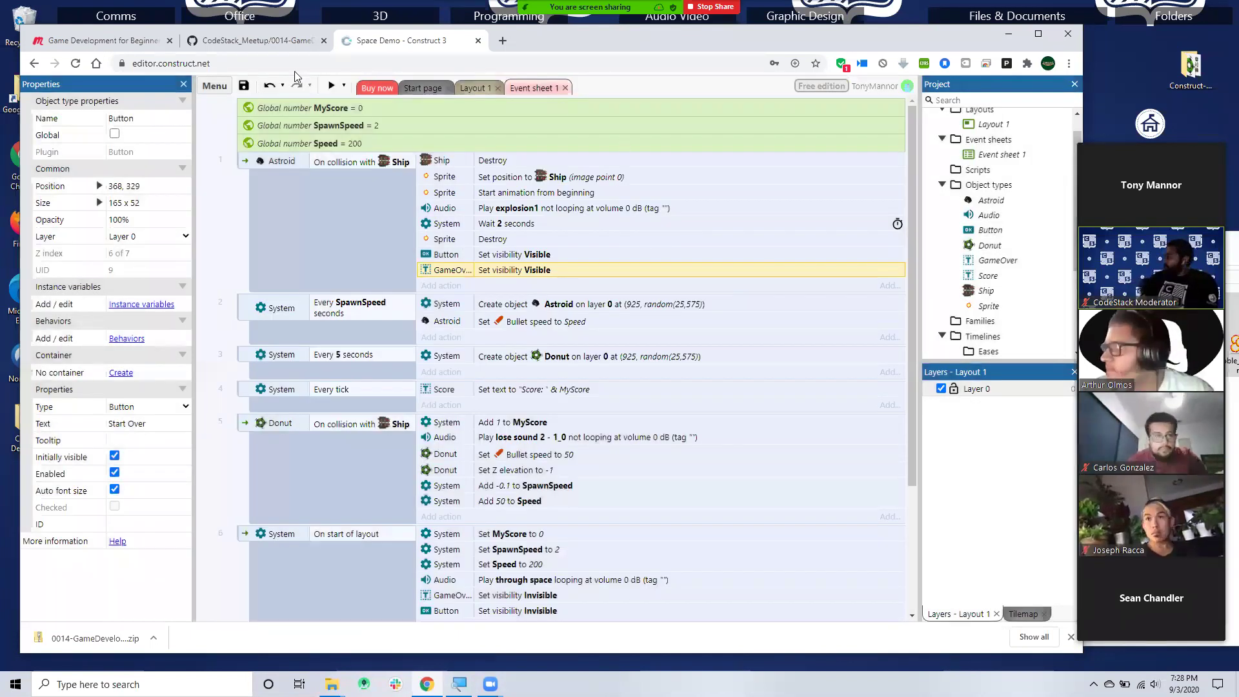
# - Preview the game and steer the ship up and down to test what happens after an asteroid collision
pyautogui.click(331, 86)
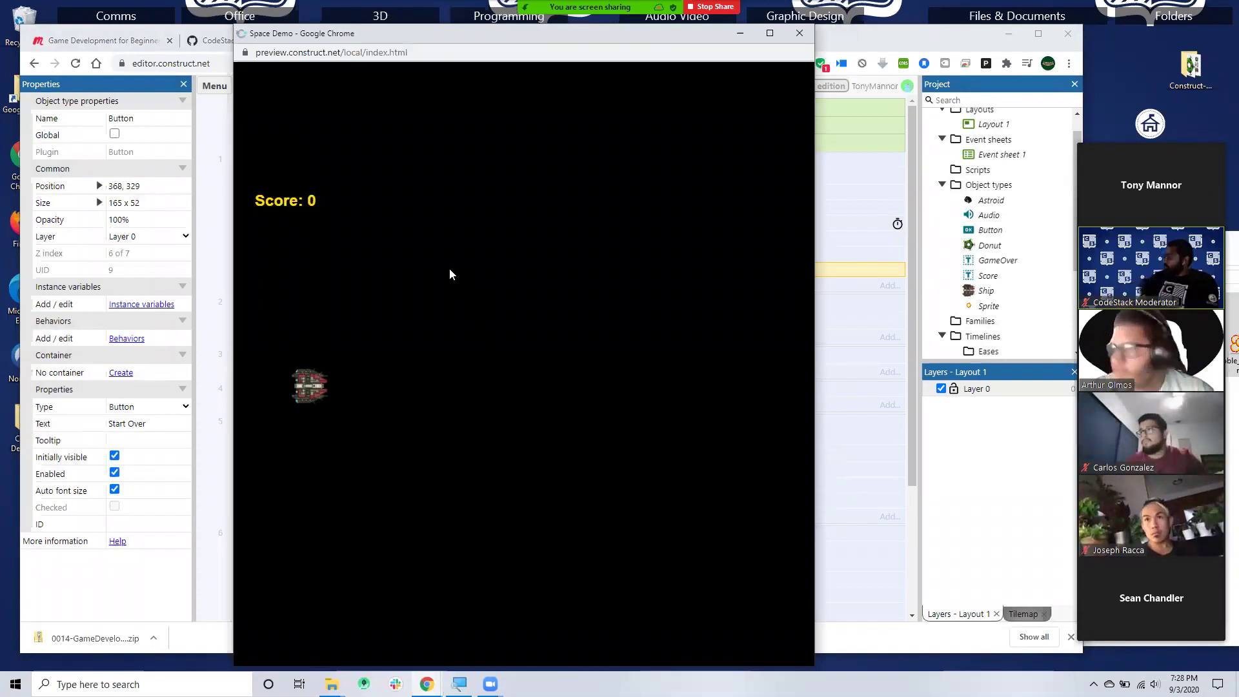
pyautogui.press('Up')
pyautogui.press('Down')
pyautogui.press('Up')
pyautogui.press('Up')
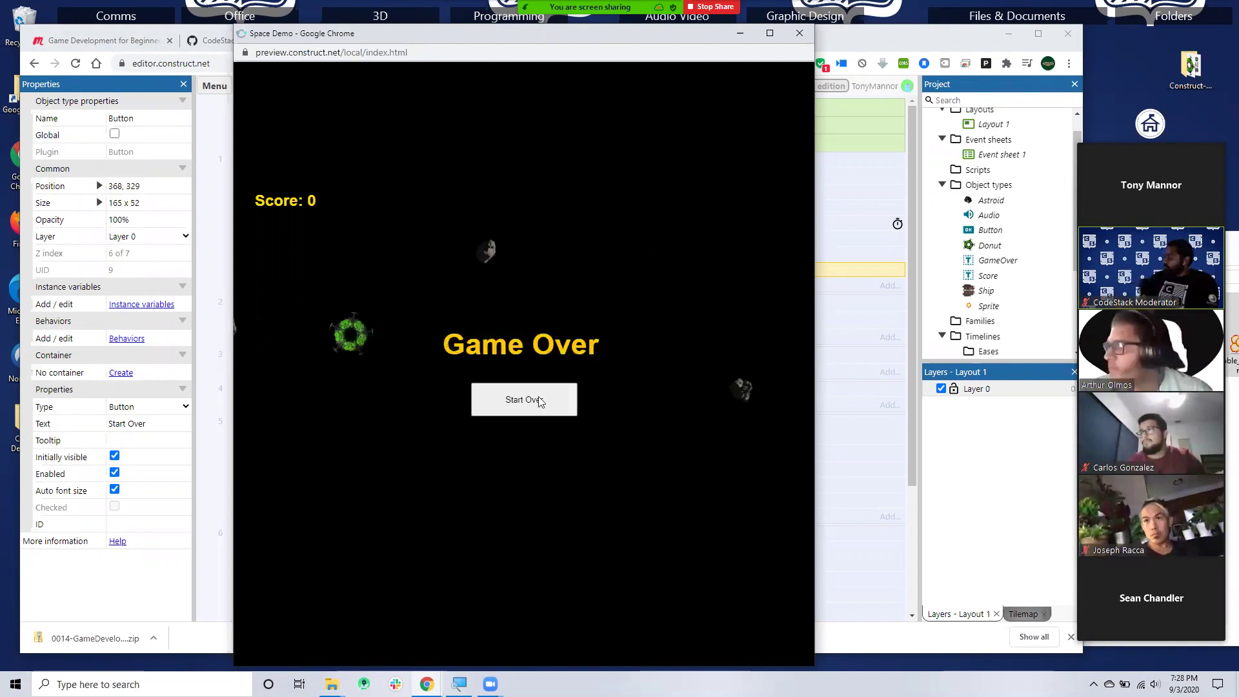
# - Close the game preview and add a new event with the Start Over button's On clicked condition
pyautogui.click(799, 33)
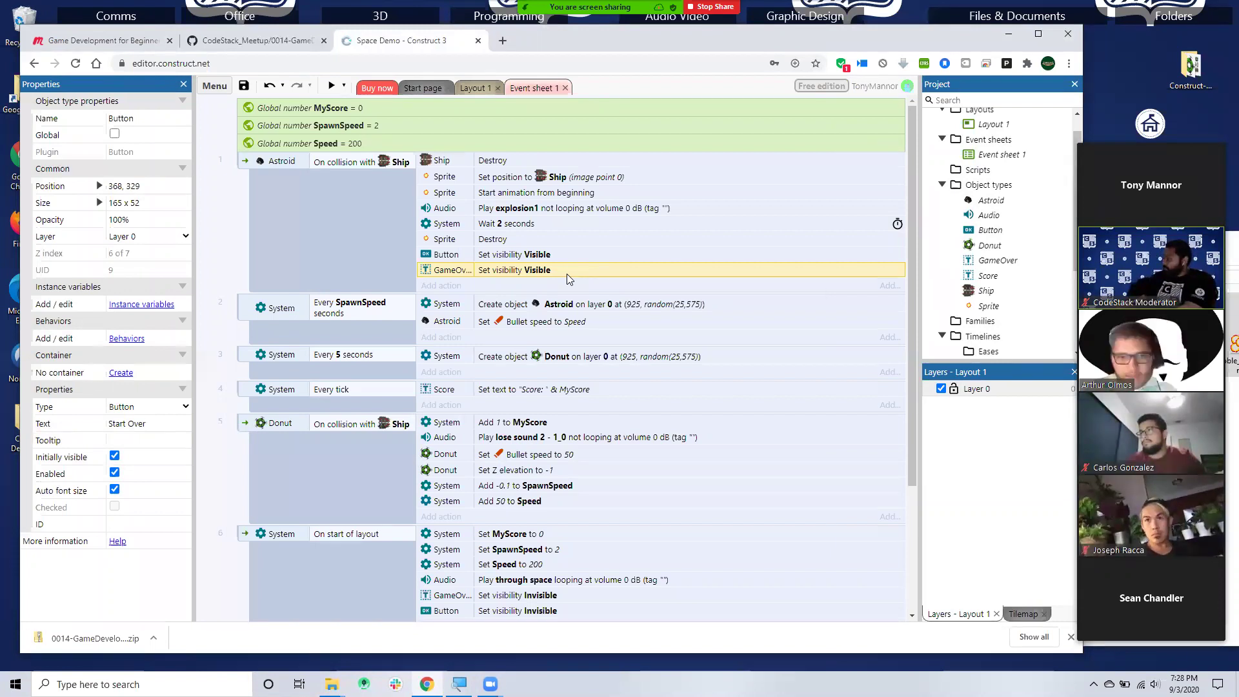
pyautogui.scroll(-3, 361, 501)
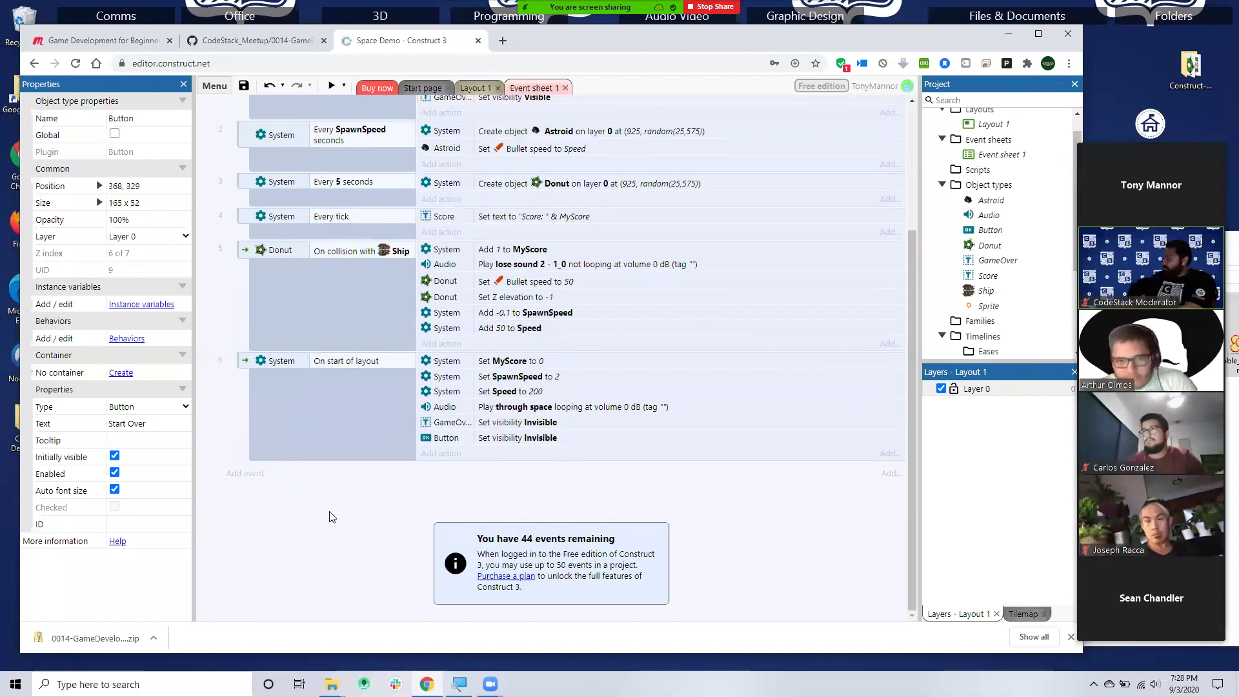
pyautogui.rightClick(329, 515)
pyautogui.click(357, 330)
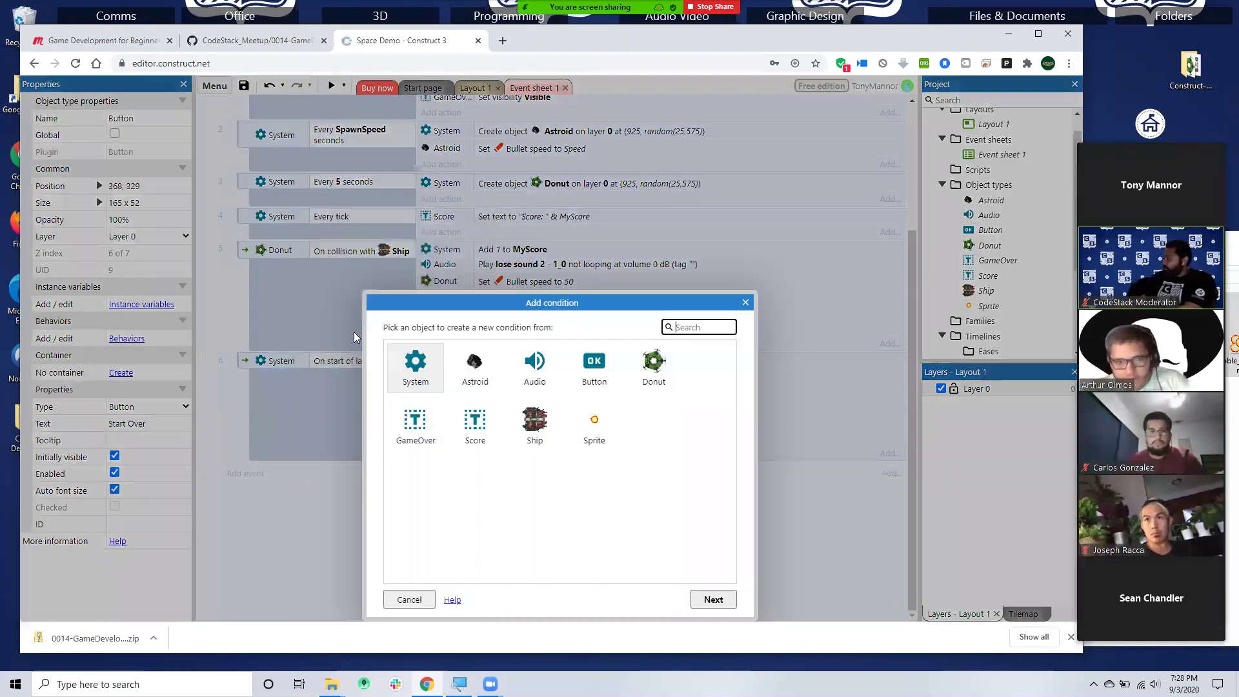
pyautogui.click(594, 376)
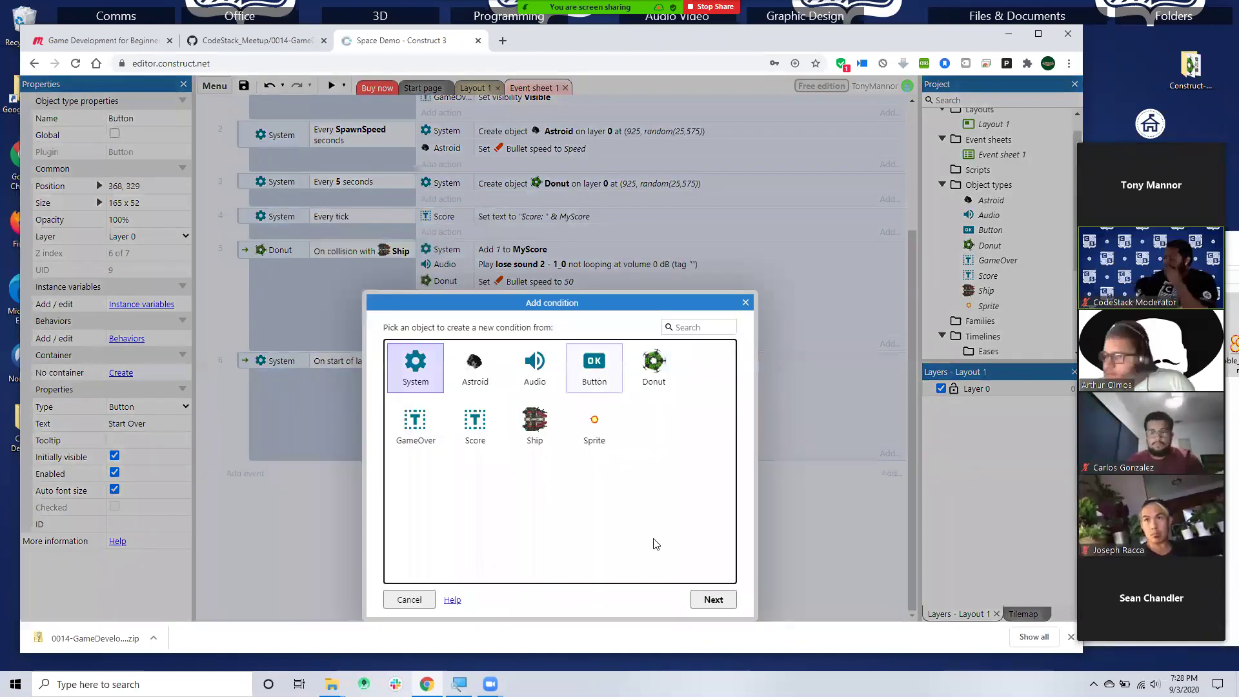
pyautogui.click(713, 599)
pyautogui.click(439, 391)
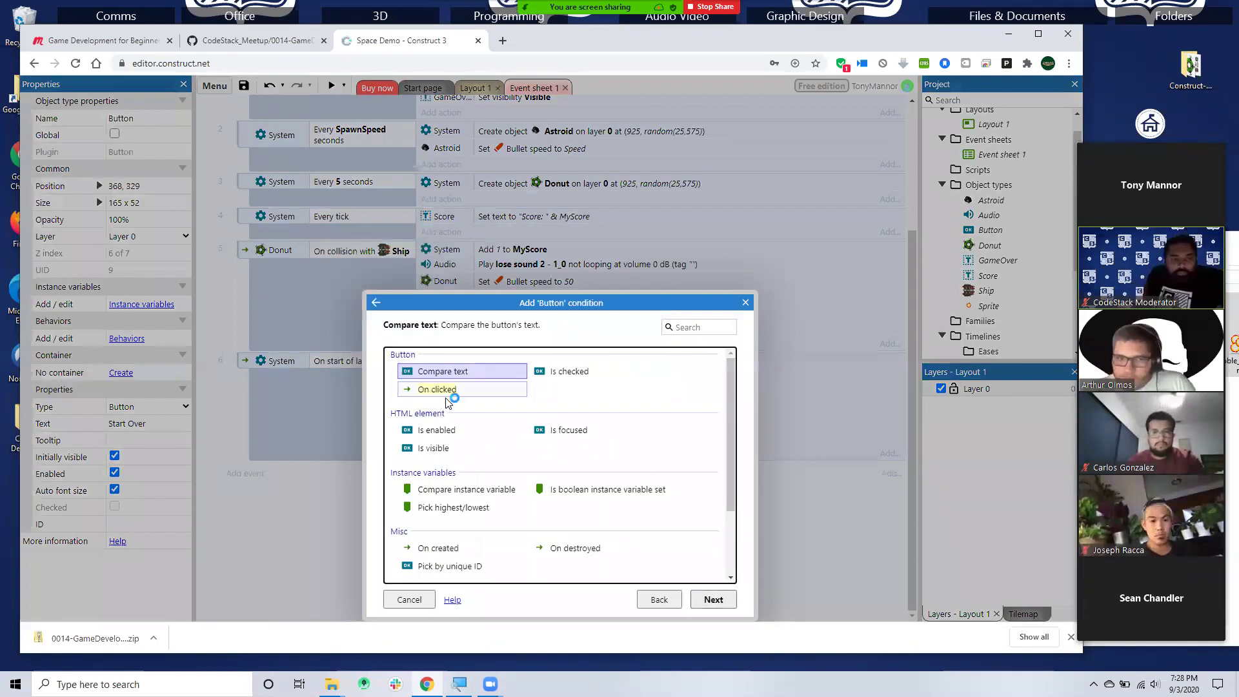
pyautogui.click(710, 597)
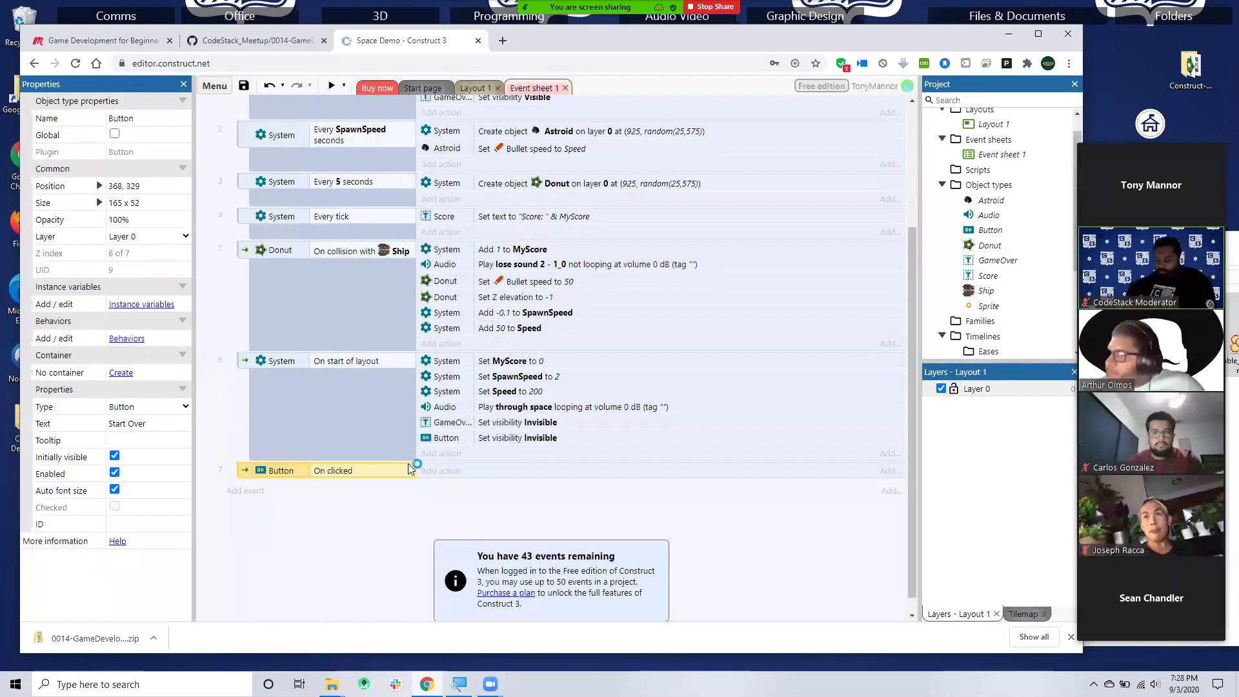
# - Add a System action to the Button On clicked event that restarts the layout
pyautogui.click(437, 472)
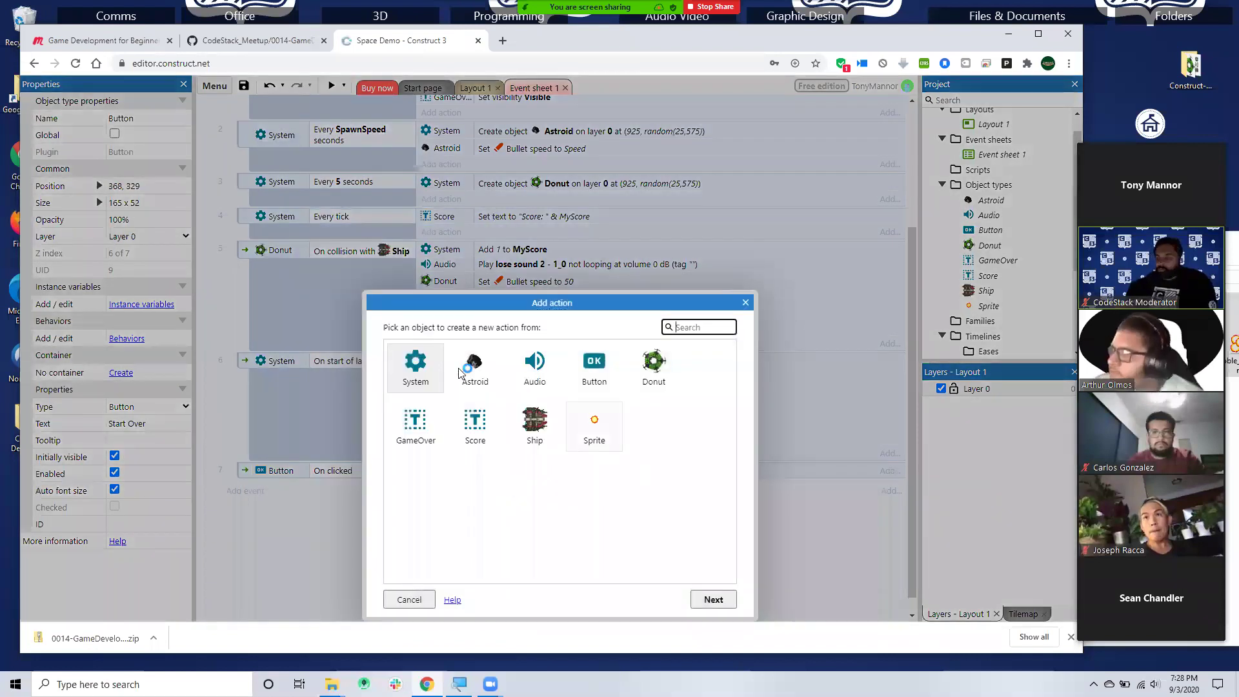
pyautogui.doubleClick(415, 361)
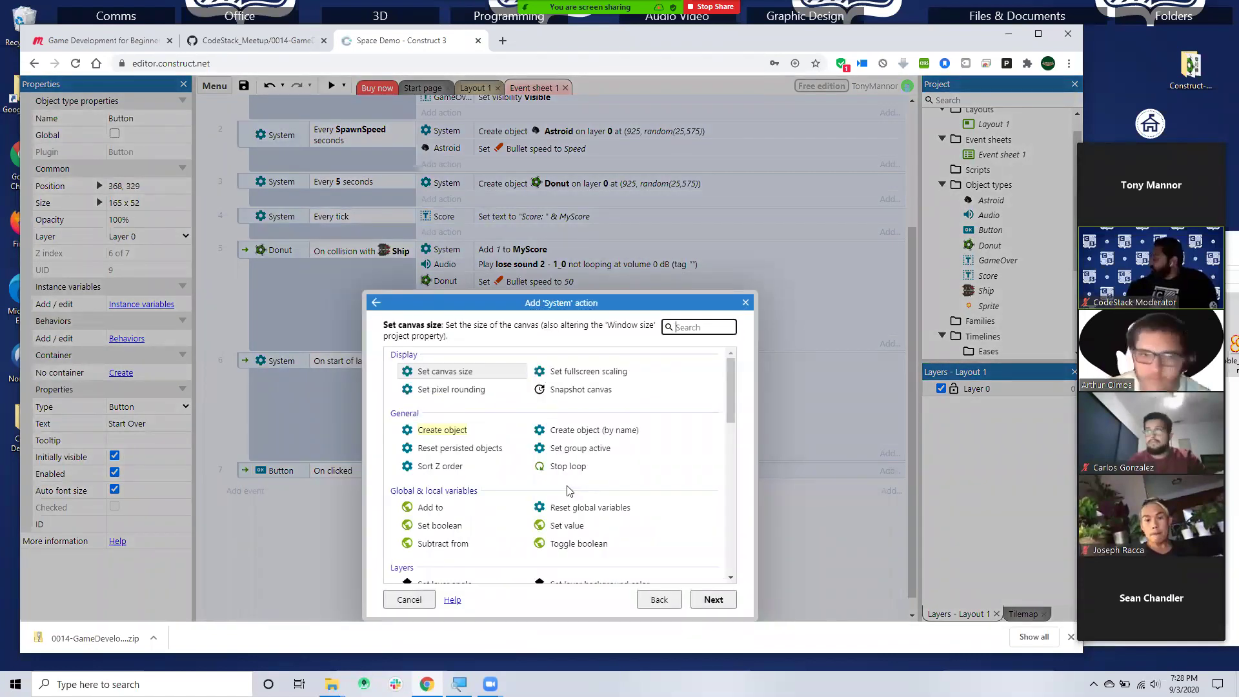
pyautogui.scroll(-5, 568, 490)
pyautogui.scroll(-5, 567, 490)
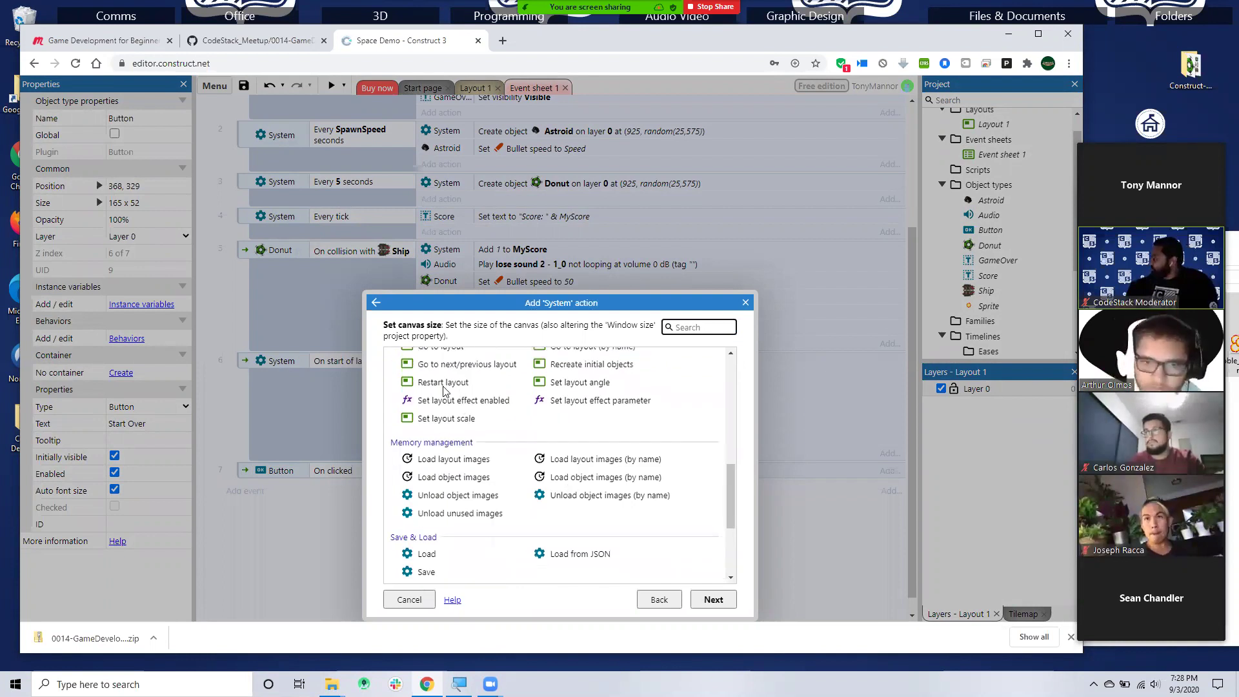
pyautogui.click(444, 384)
pyautogui.scroll(1, 471, 418)
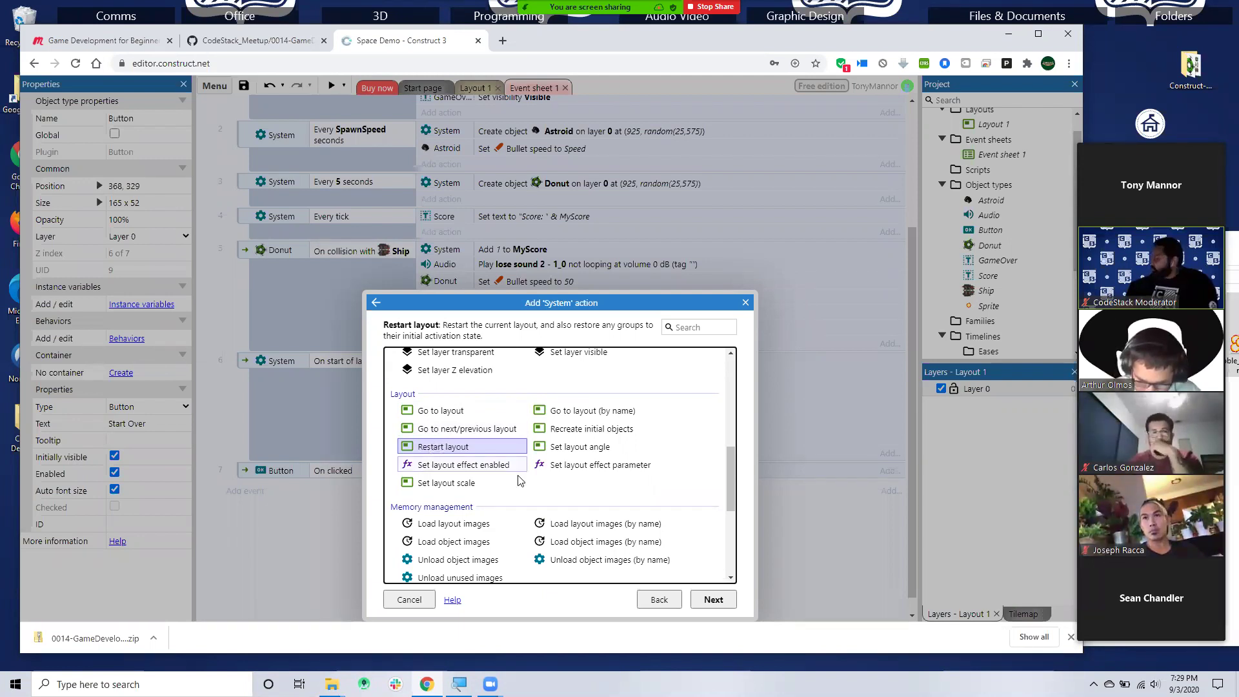
pyautogui.click(713, 599)
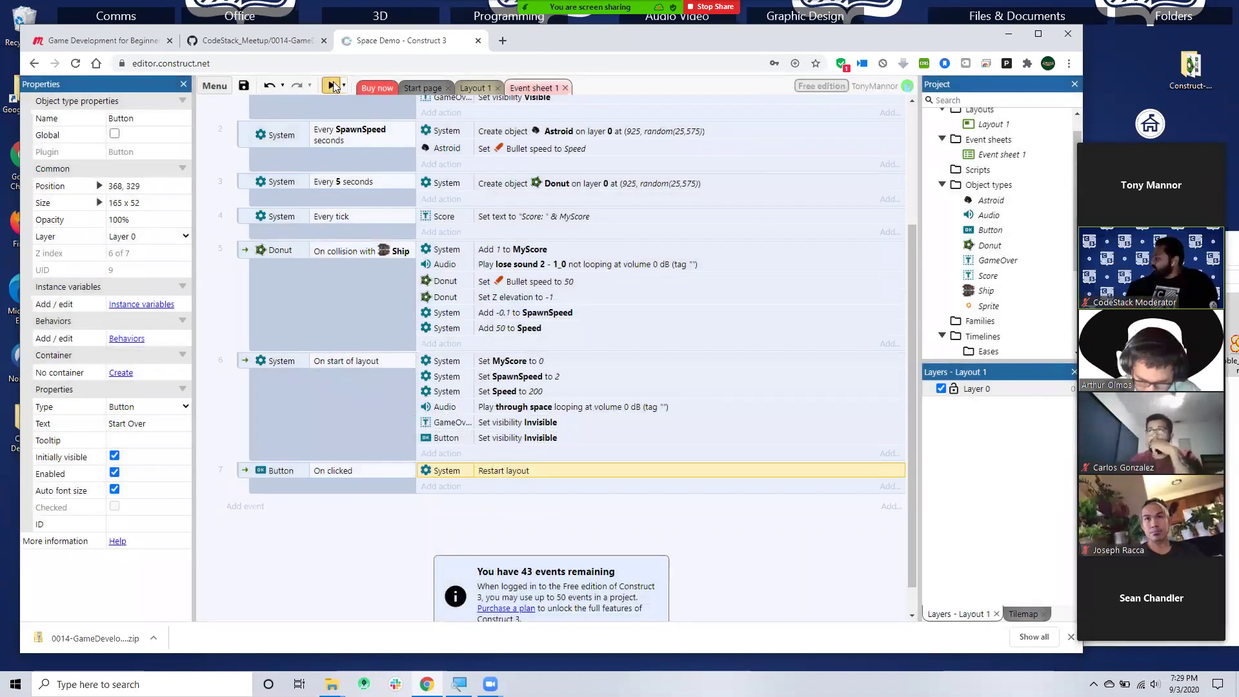
# - Preview the game, steer the ship into asteroids and test restarting with Start Over after each of two crashes
pyautogui.click(333, 85)
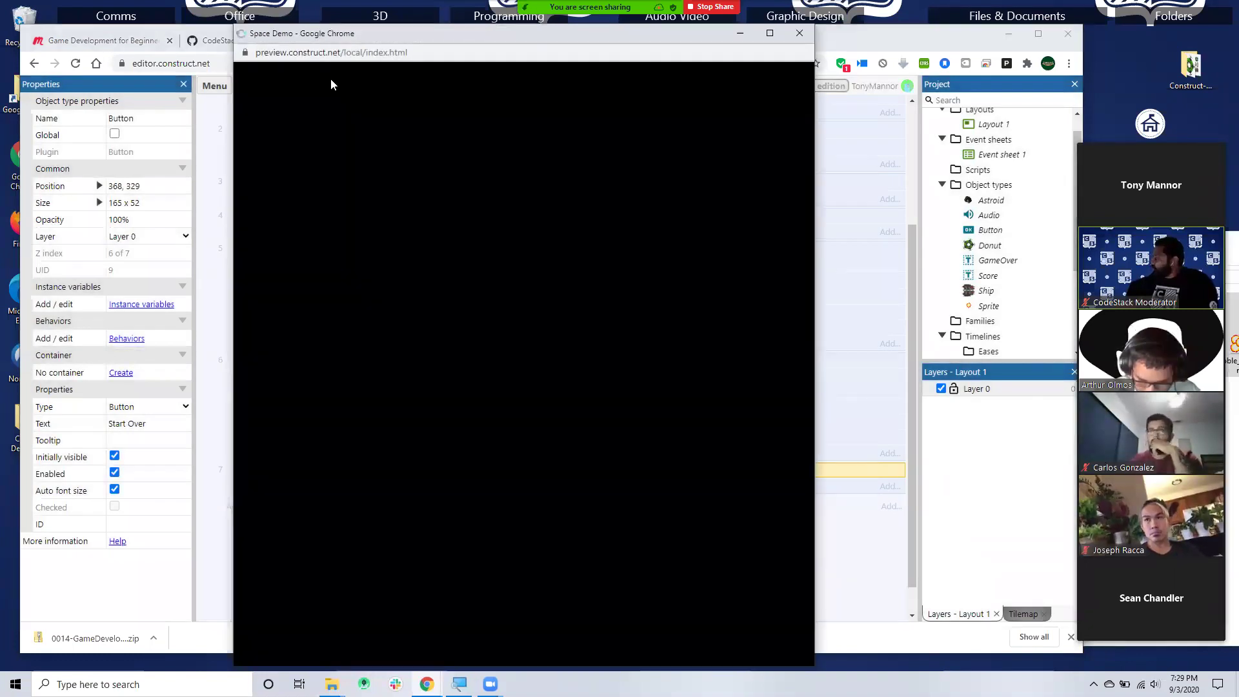
pyautogui.press('Down')
pyautogui.press('Up')
pyautogui.press('Up')
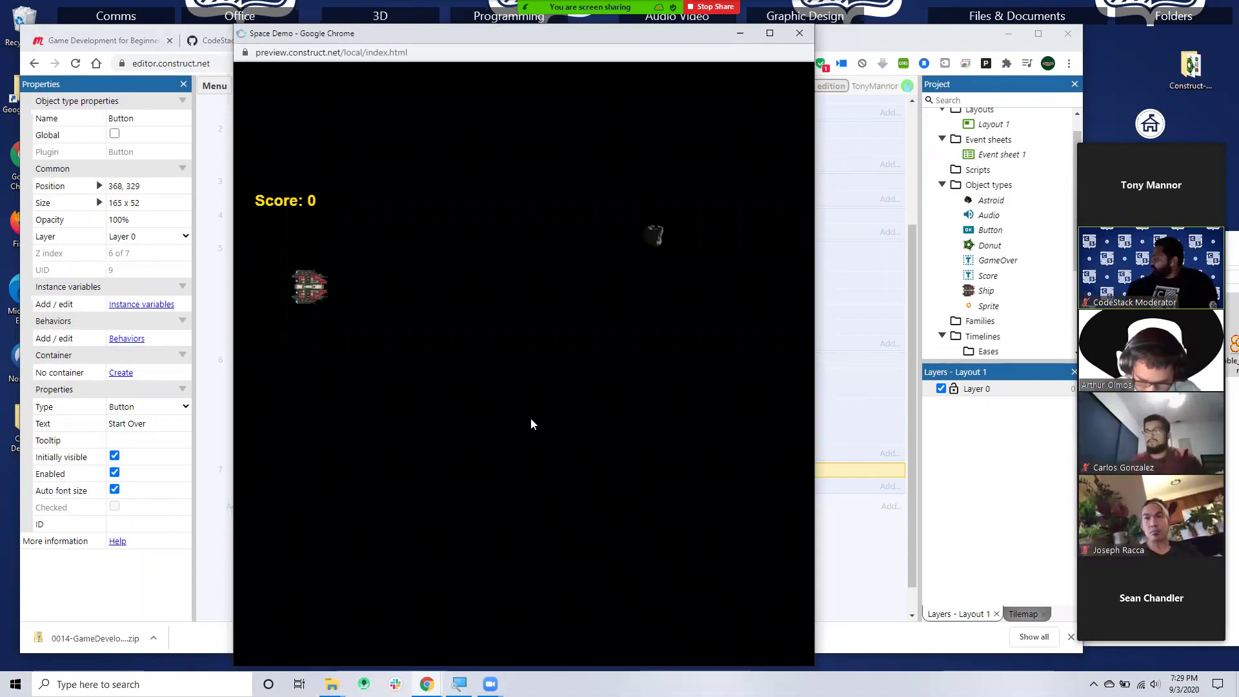
pyautogui.press('Up')
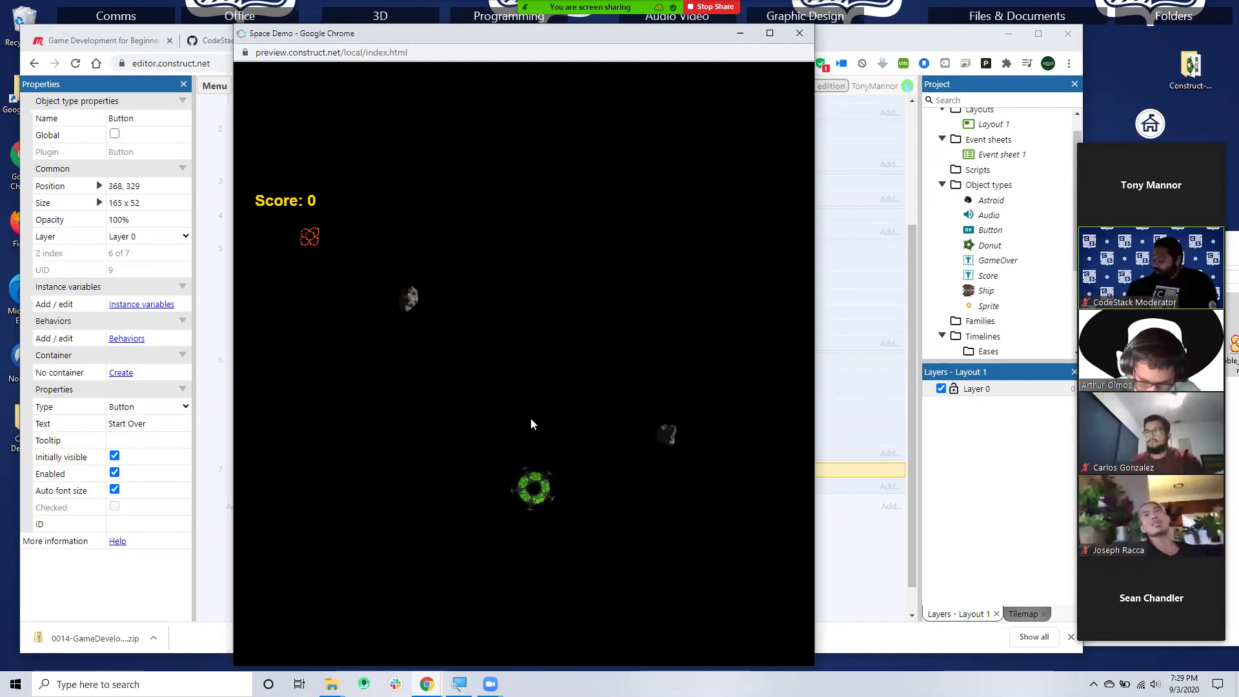
pyautogui.click(523, 398)
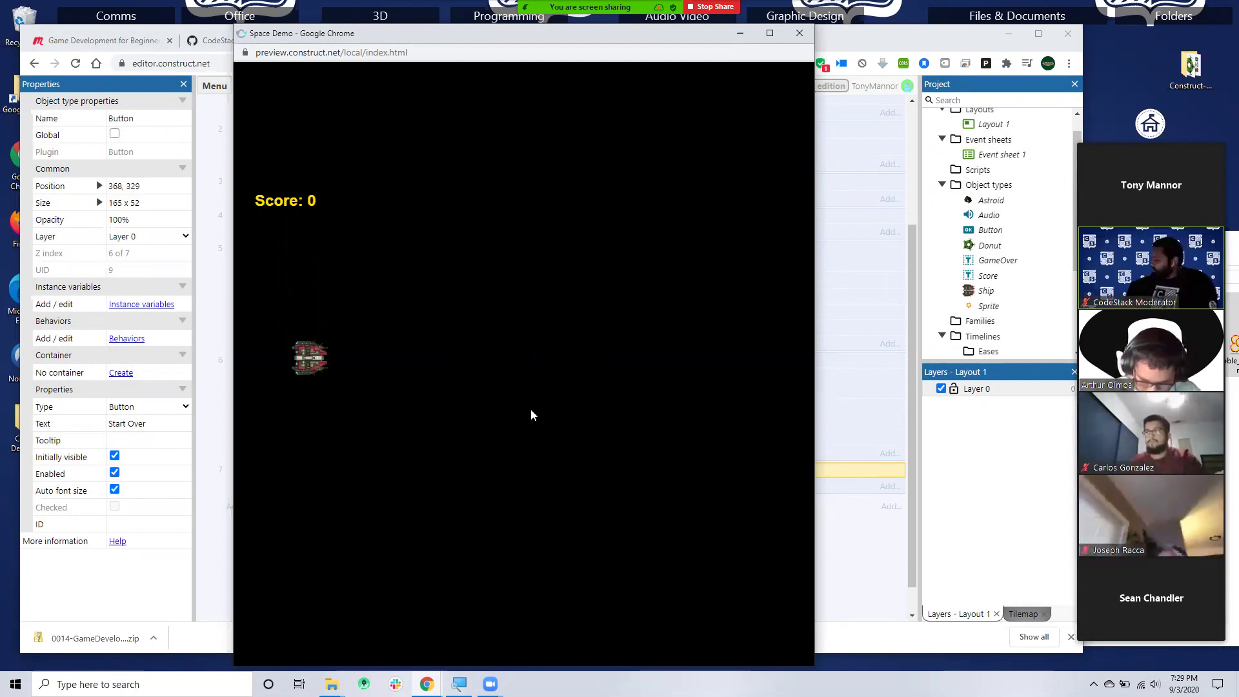
pyautogui.press('Up')
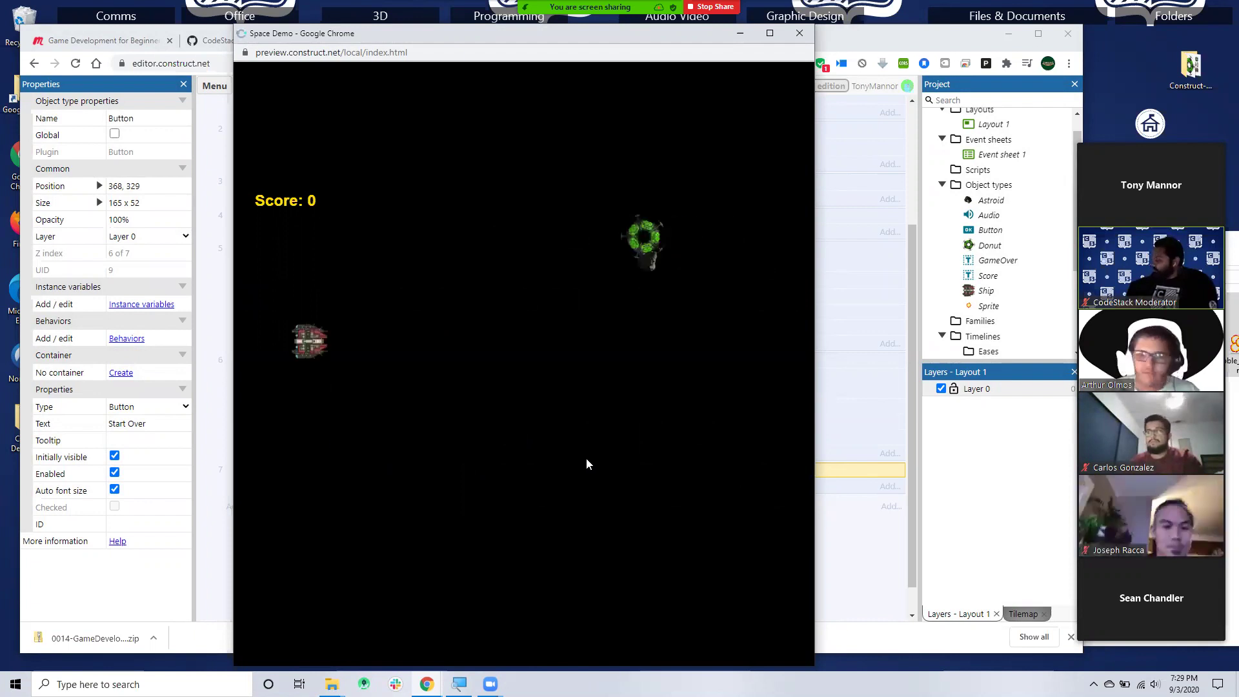
pyautogui.press('Up')
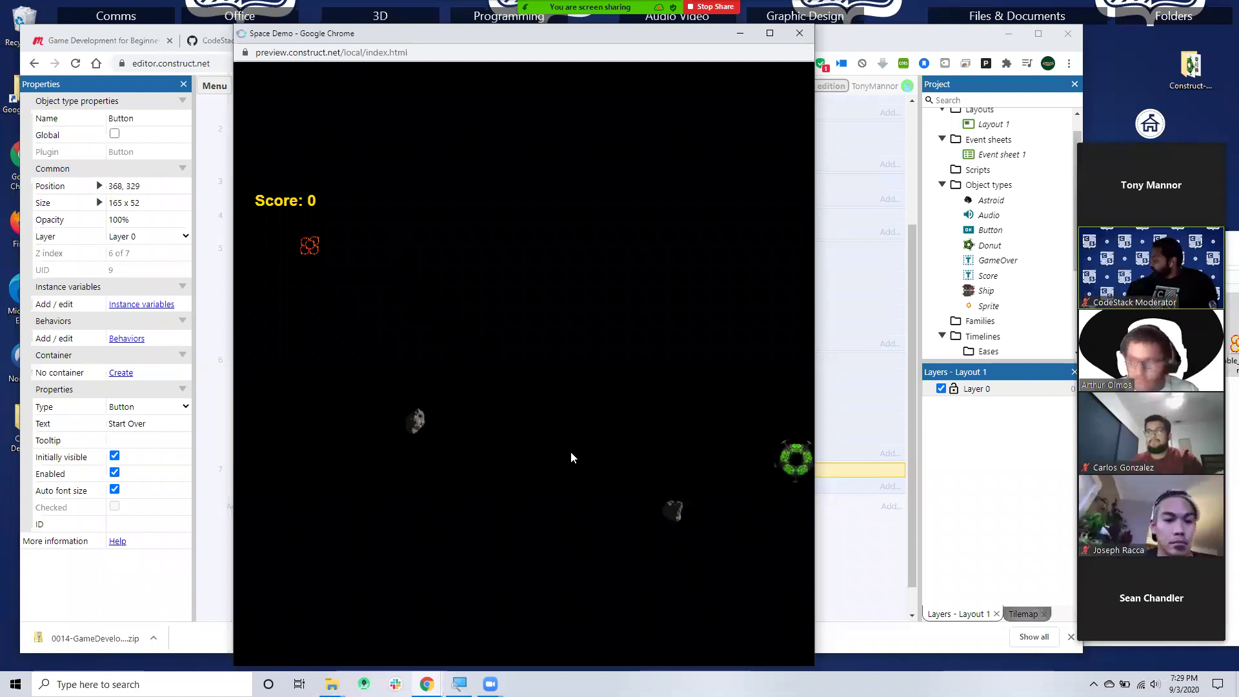
pyautogui.click(553, 405)
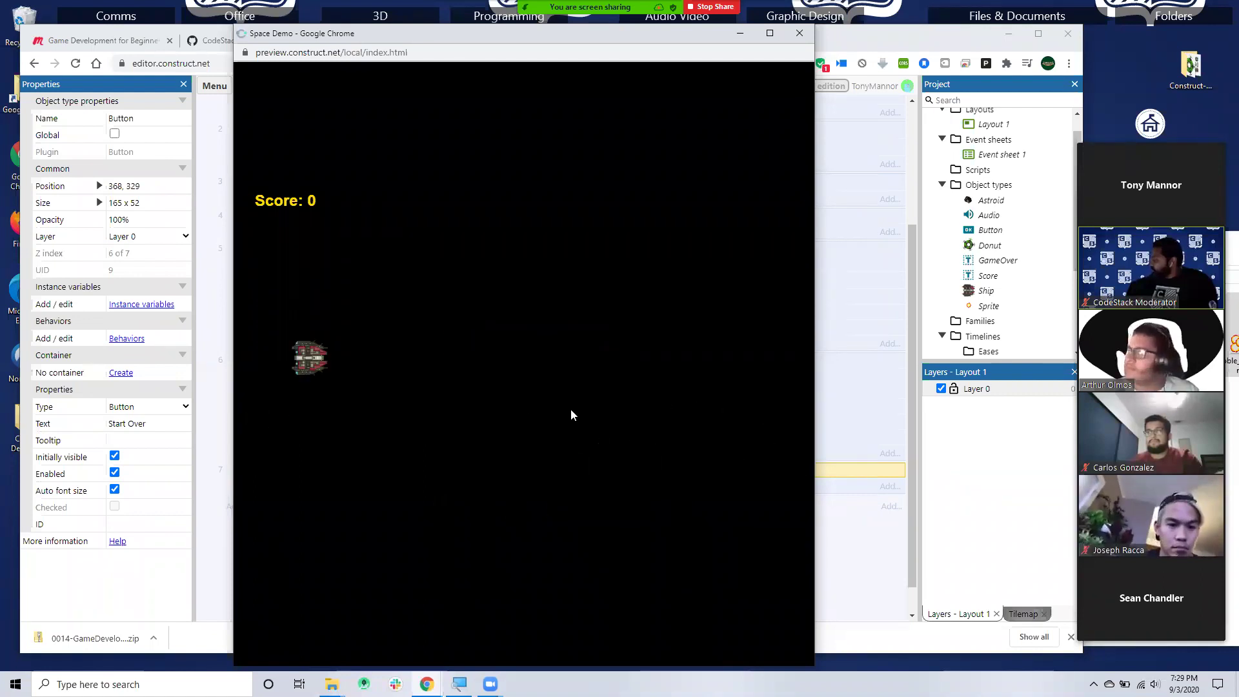
pyautogui.click(799, 33)
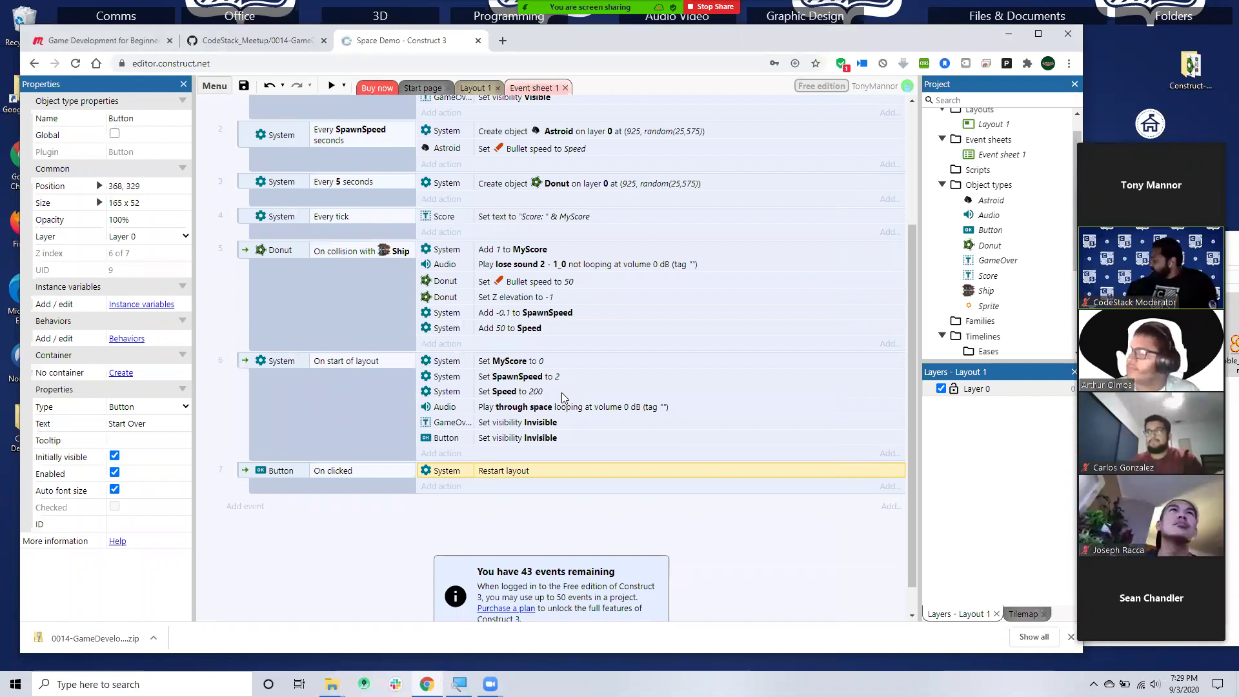
# - Preview the game again, steering to collect a donut before crashing, and test whether Start Over resets the score
pyautogui.scroll(3, 577, 380)
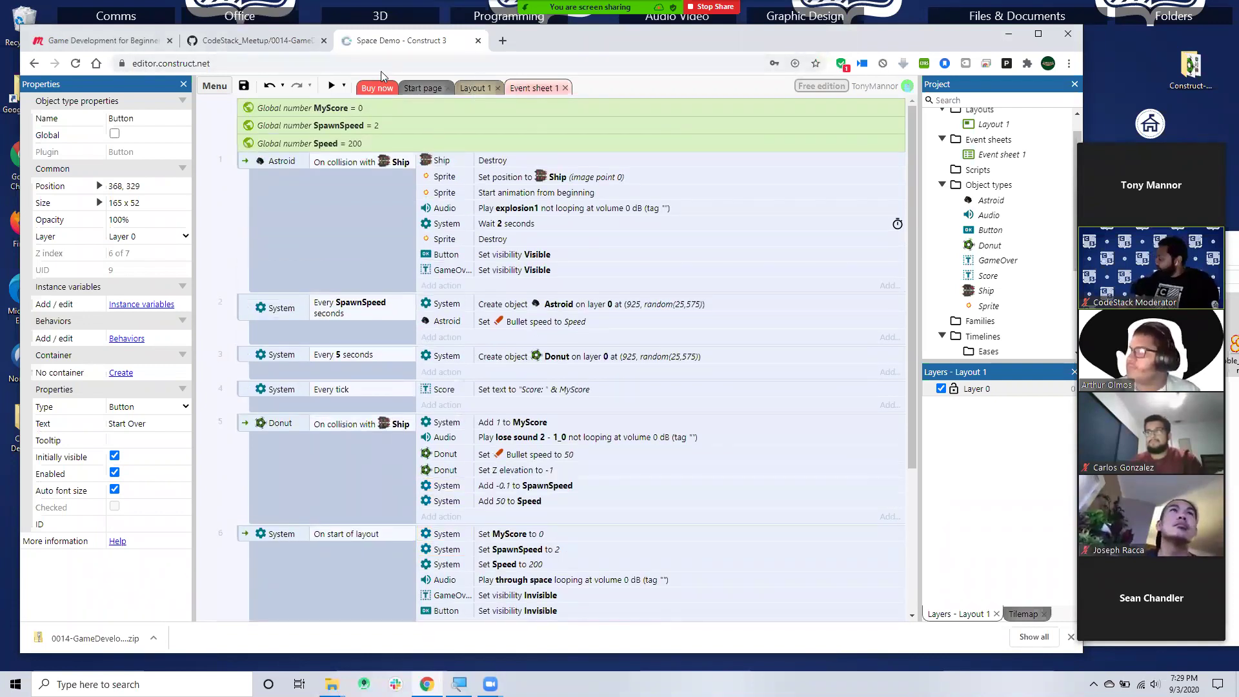
pyautogui.click(327, 87)
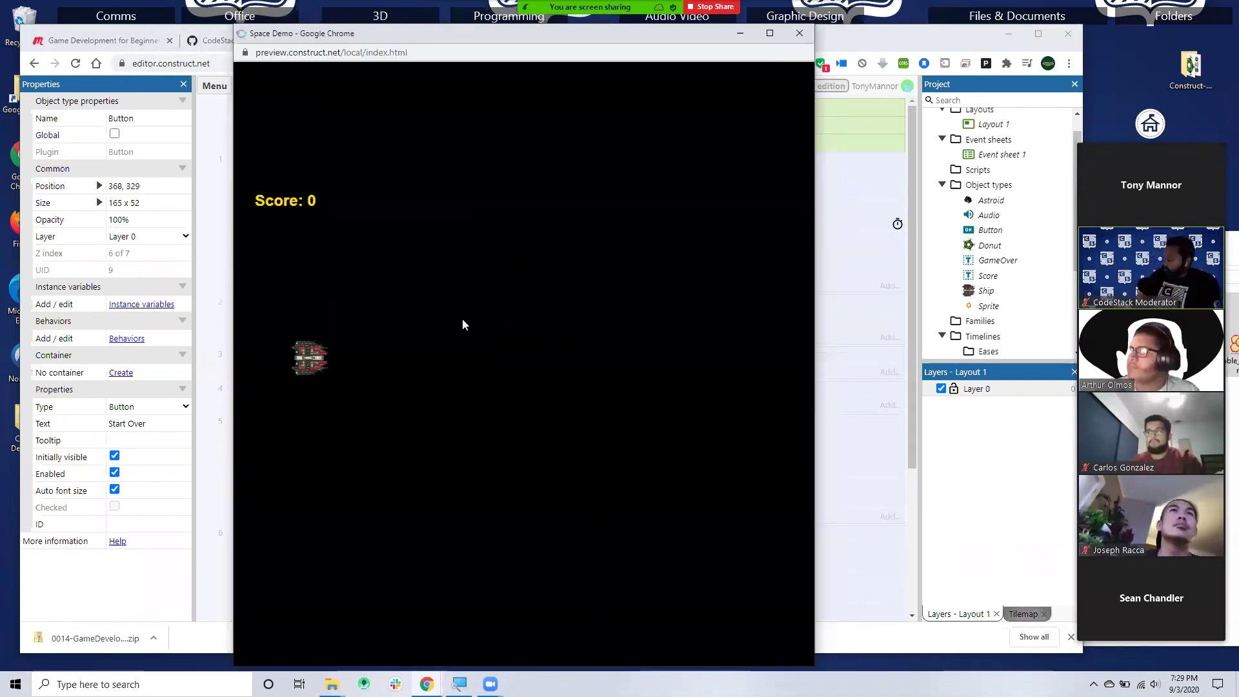
pyautogui.press('Up')
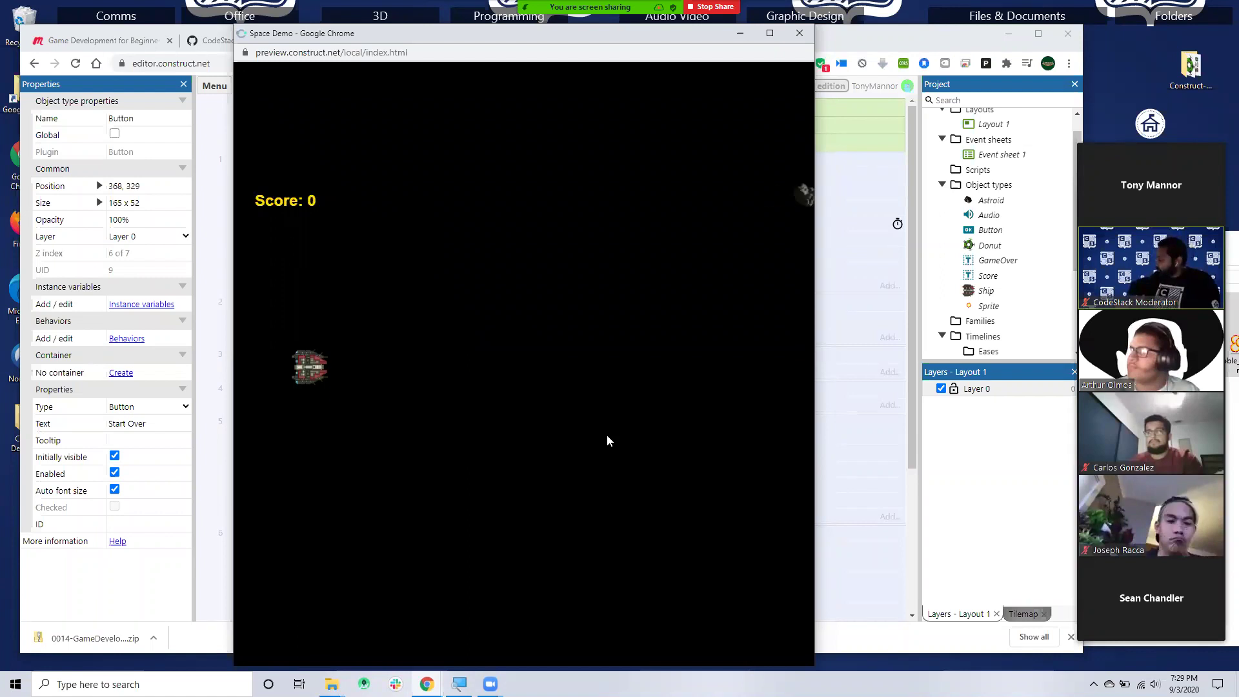
pyautogui.press('Up')
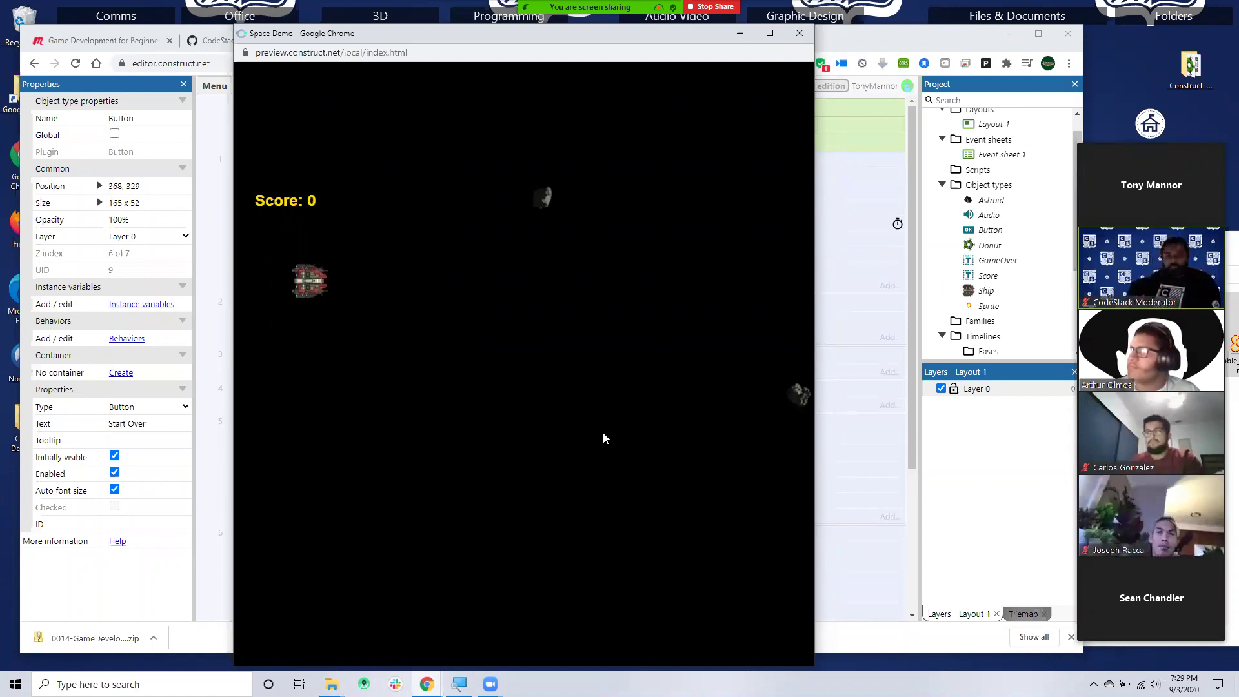
pyautogui.press('Up')
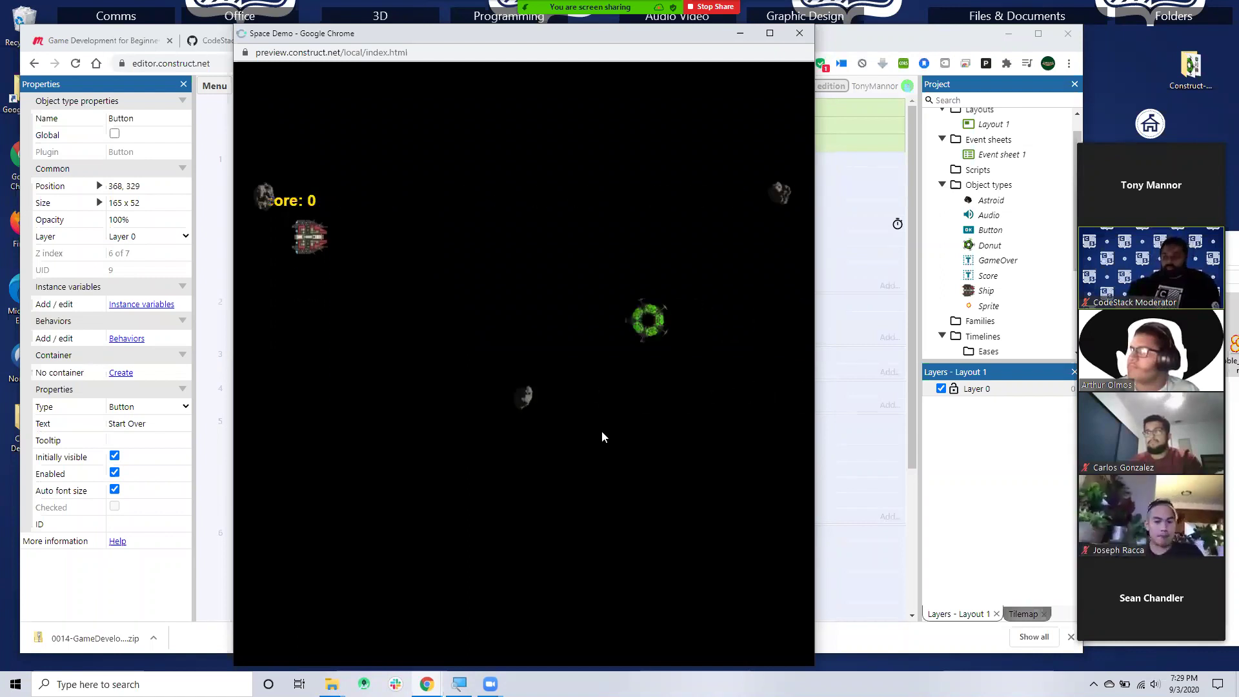
pyautogui.press('Down')
pyautogui.press('Up')
pyautogui.press('Up')
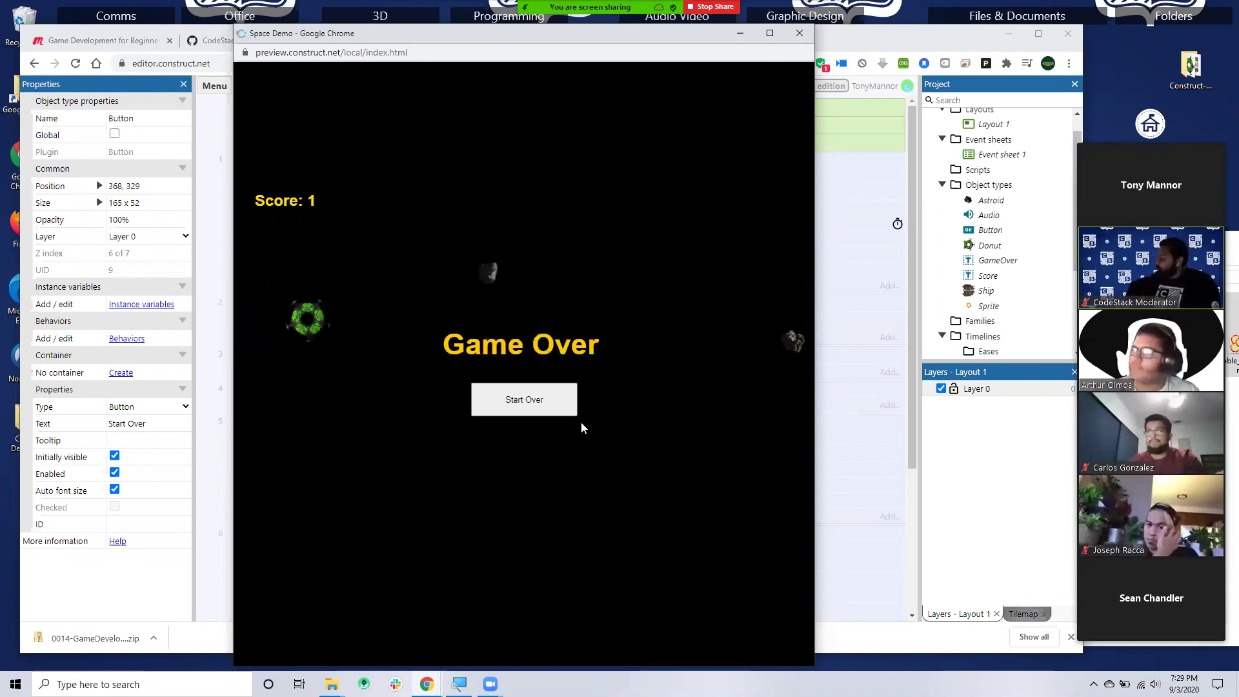
pyautogui.click(529, 401)
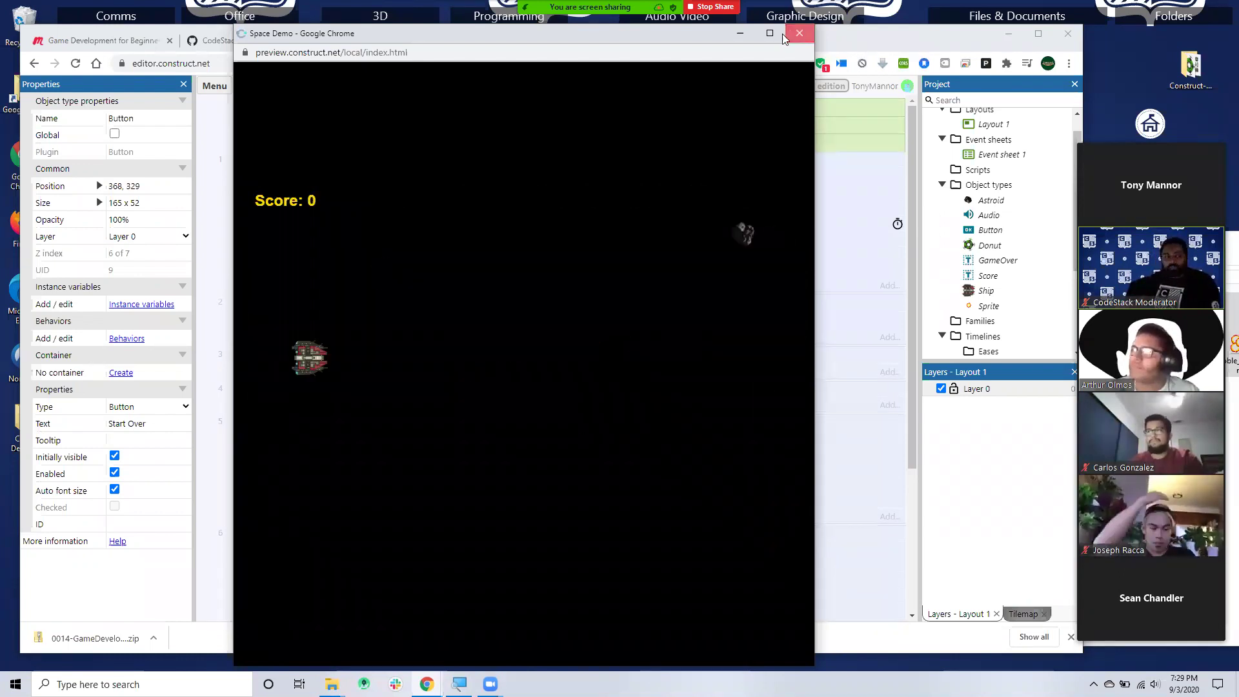
pyautogui.click(799, 33)
# - Open the Ship in Layout 1 for image editing and pull its collision polygon's upper points inward, including to about (8, 13) and (33, 7)
pyautogui.click(474, 88)
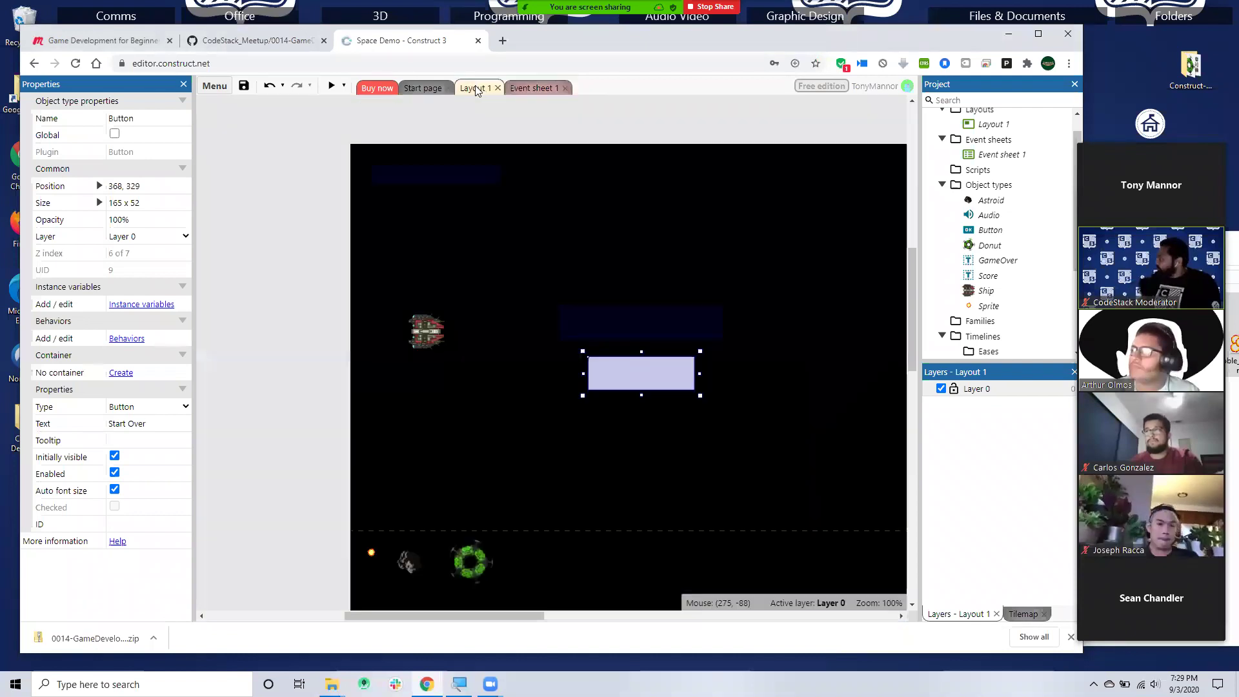
pyautogui.doubleClick(426, 329)
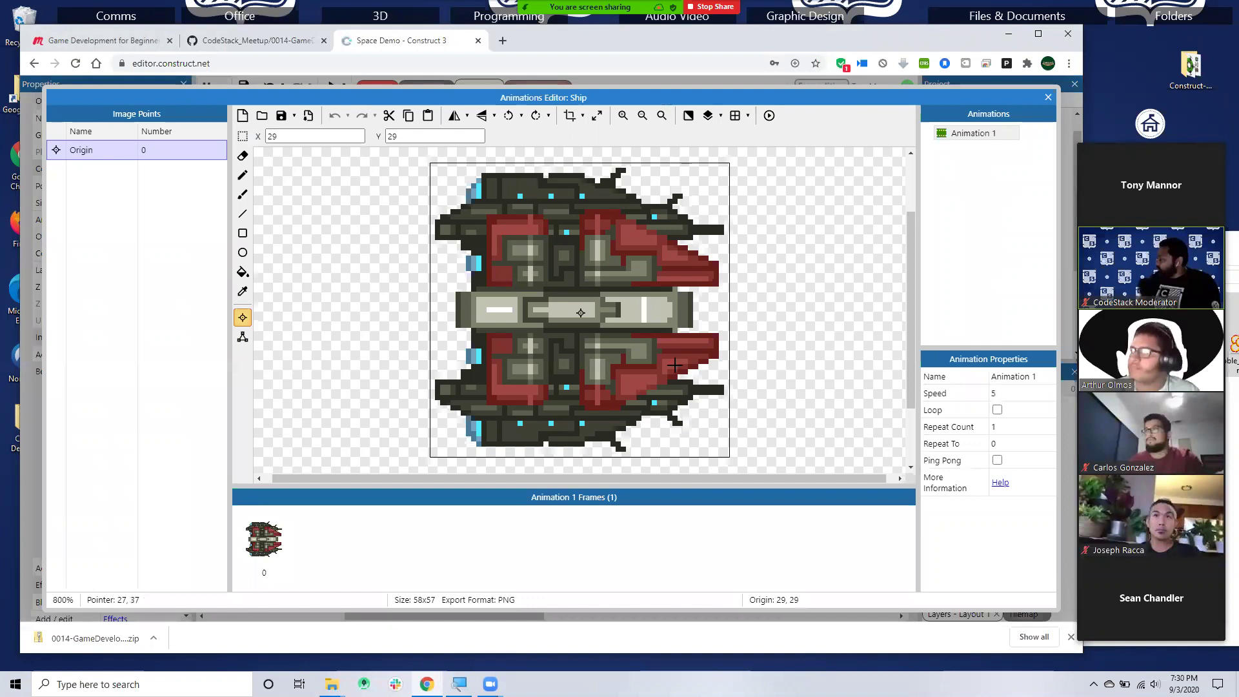
pyautogui.click(243, 336)
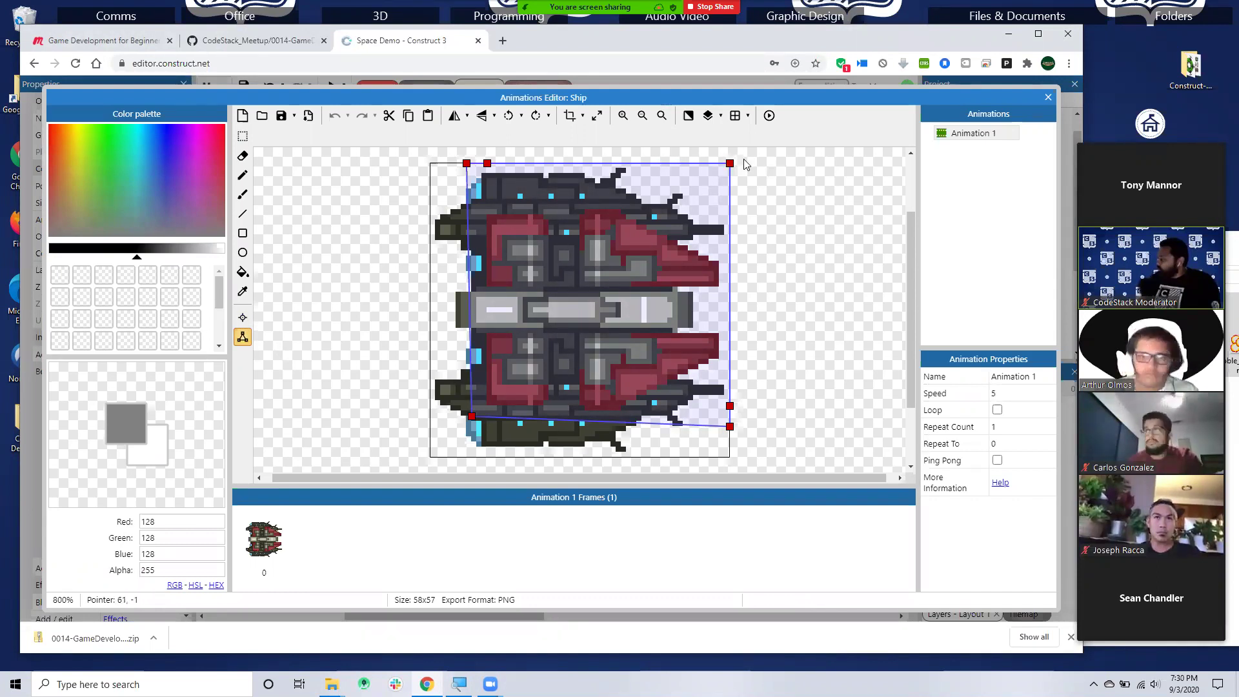
pyautogui.moveTo(727, 166); pyautogui.dragTo(601, 185)
pyautogui.moveTo(729, 173); pyautogui.dragTo(676, 230)
pyautogui.moveTo(729, 163); pyautogui.dragTo(643, 211)
pyautogui.moveTo(487, 163); pyautogui.dragTo(473, 229)
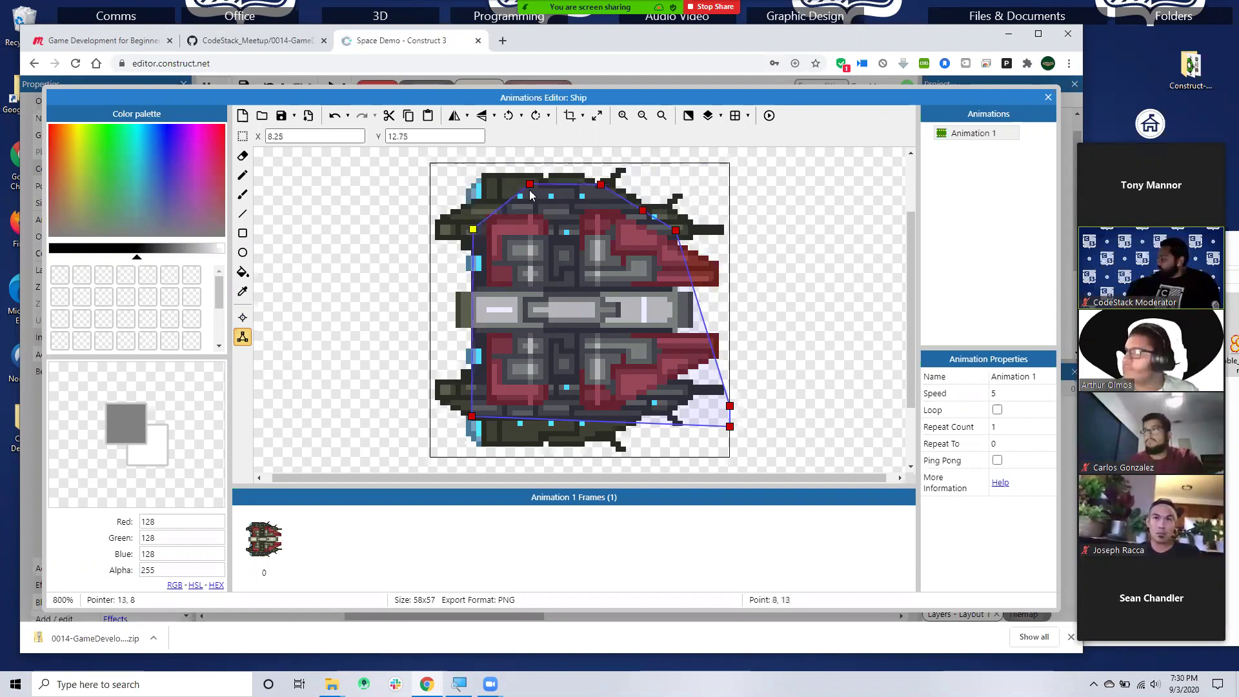
pyautogui.moveTo(534, 188); pyautogui.dragTo(599, 201)
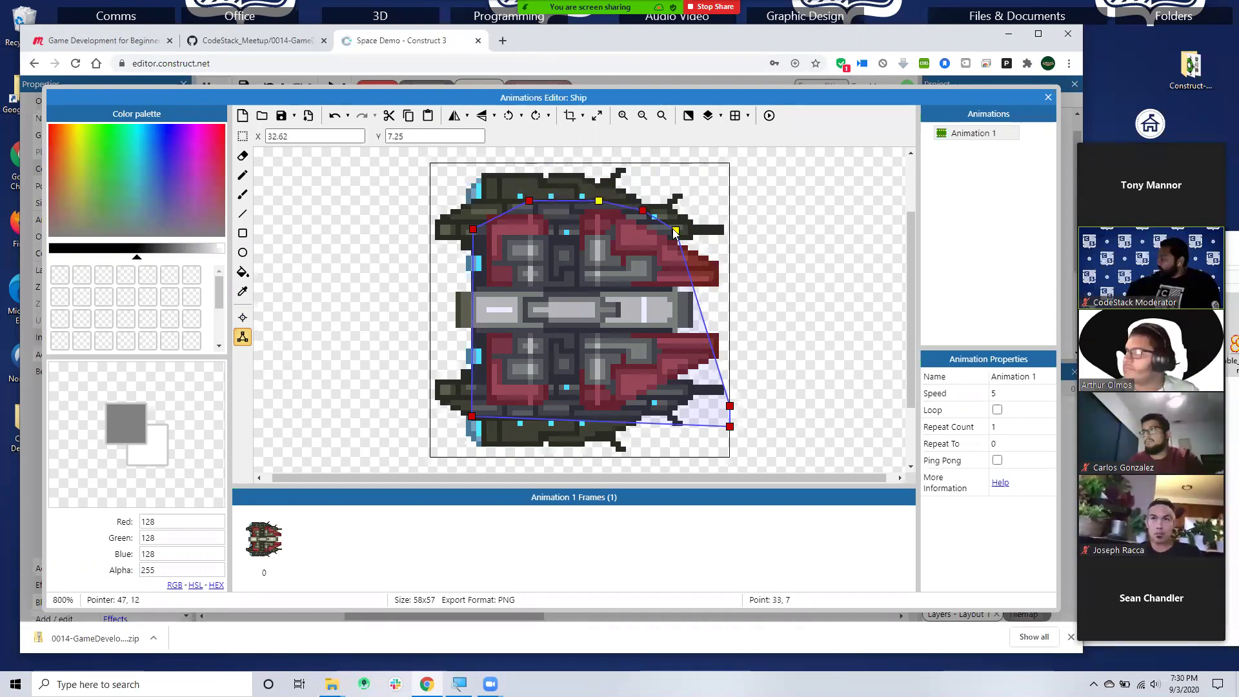
# - Pull the two lower-right points of the ship's collision polygon inward, one to the nose and one to the lower hull
pyautogui.moveTo(729, 407); pyautogui.dragTo(665, 309)
pyautogui.moveTo(730, 428); pyautogui.dragTo(668, 380)
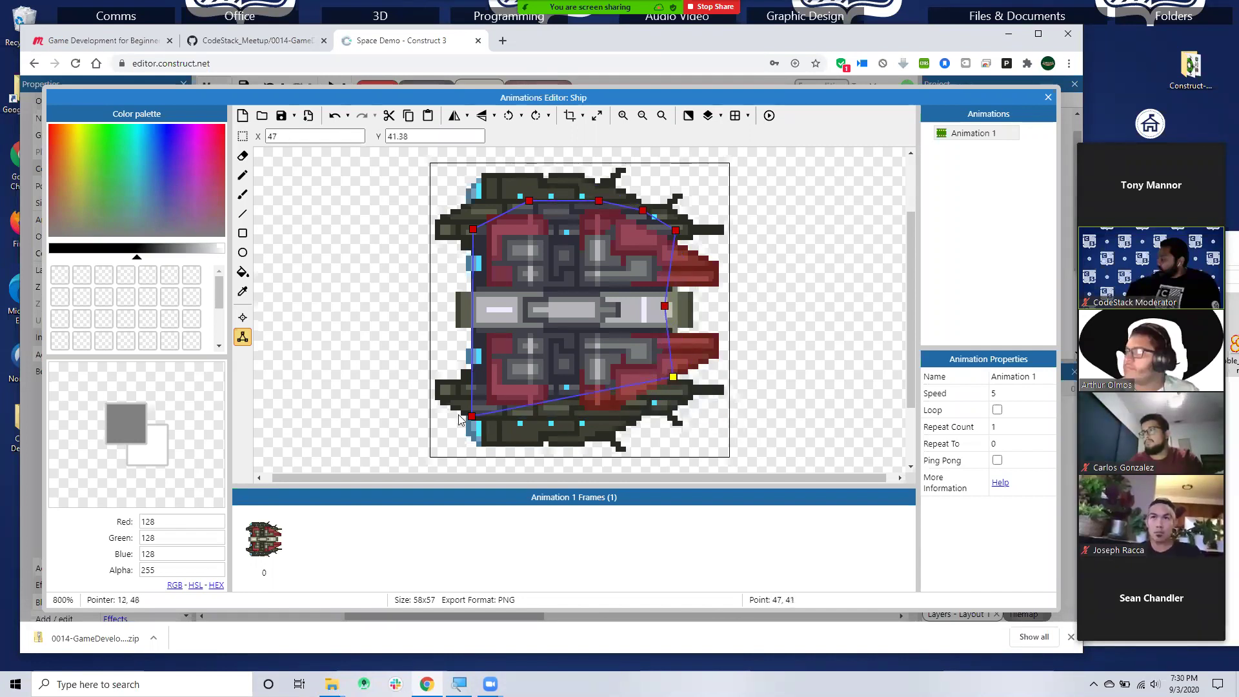
pyautogui.click(584, 391)
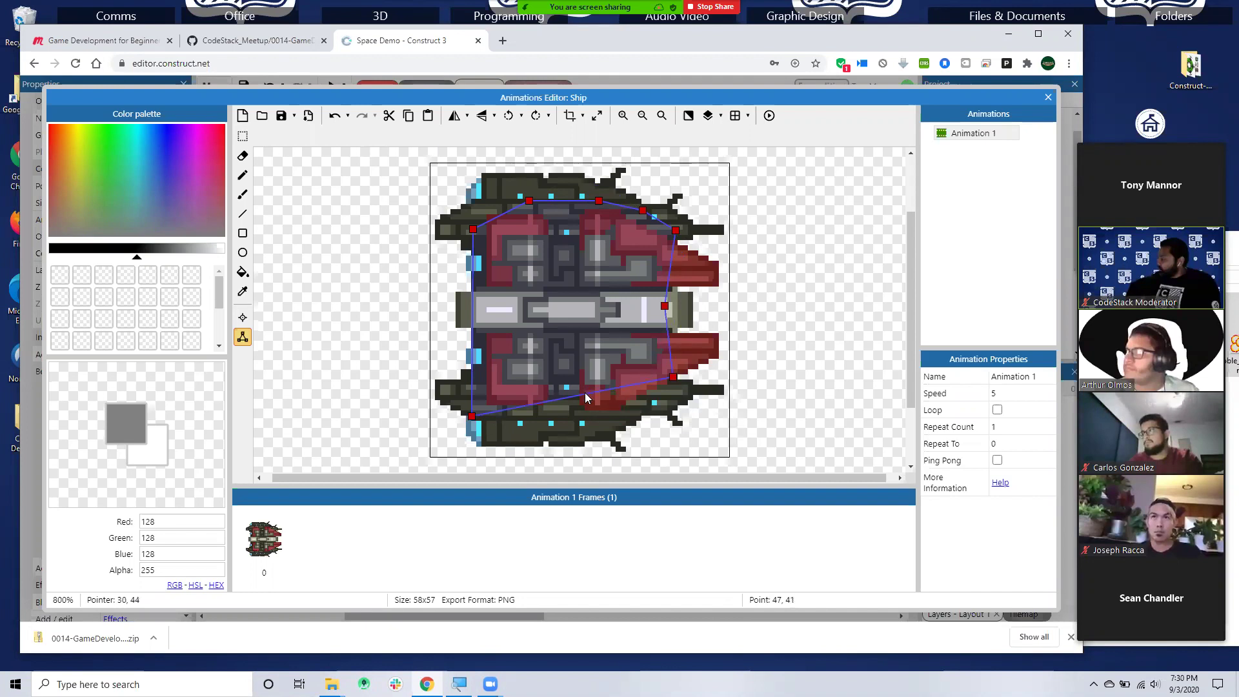
pyautogui.click(673, 376)
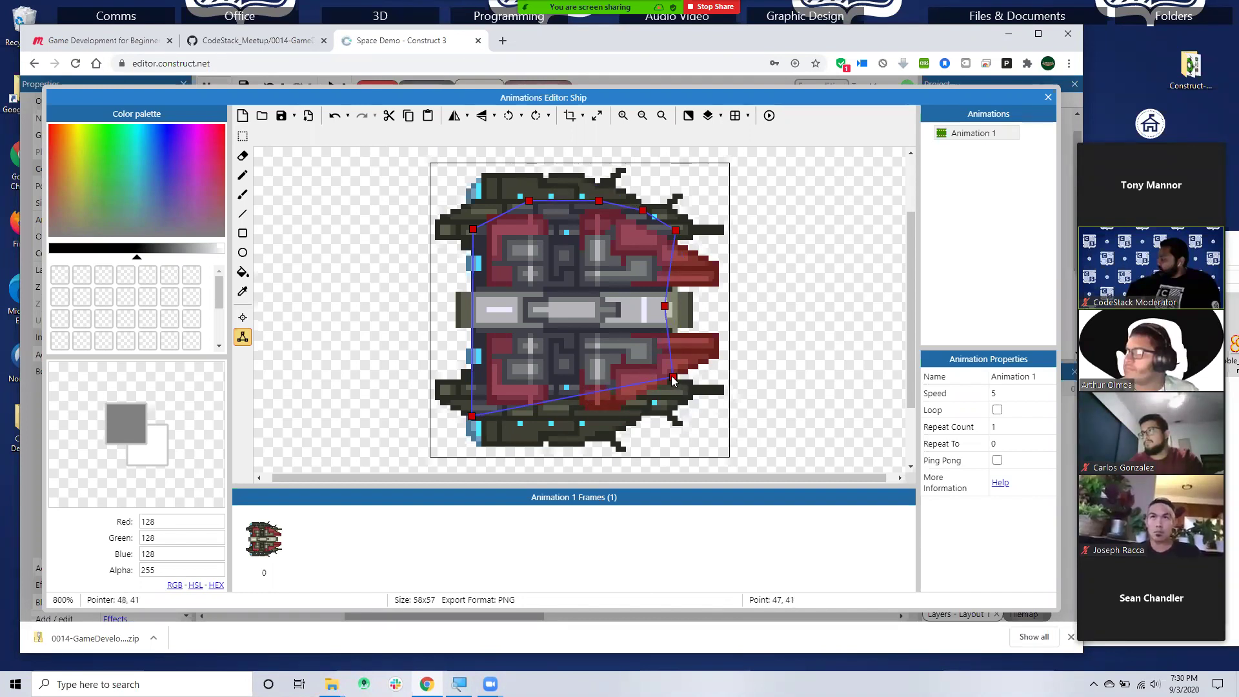
pyautogui.moveTo(673, 376); pyautogui.dragTo(622, 405)
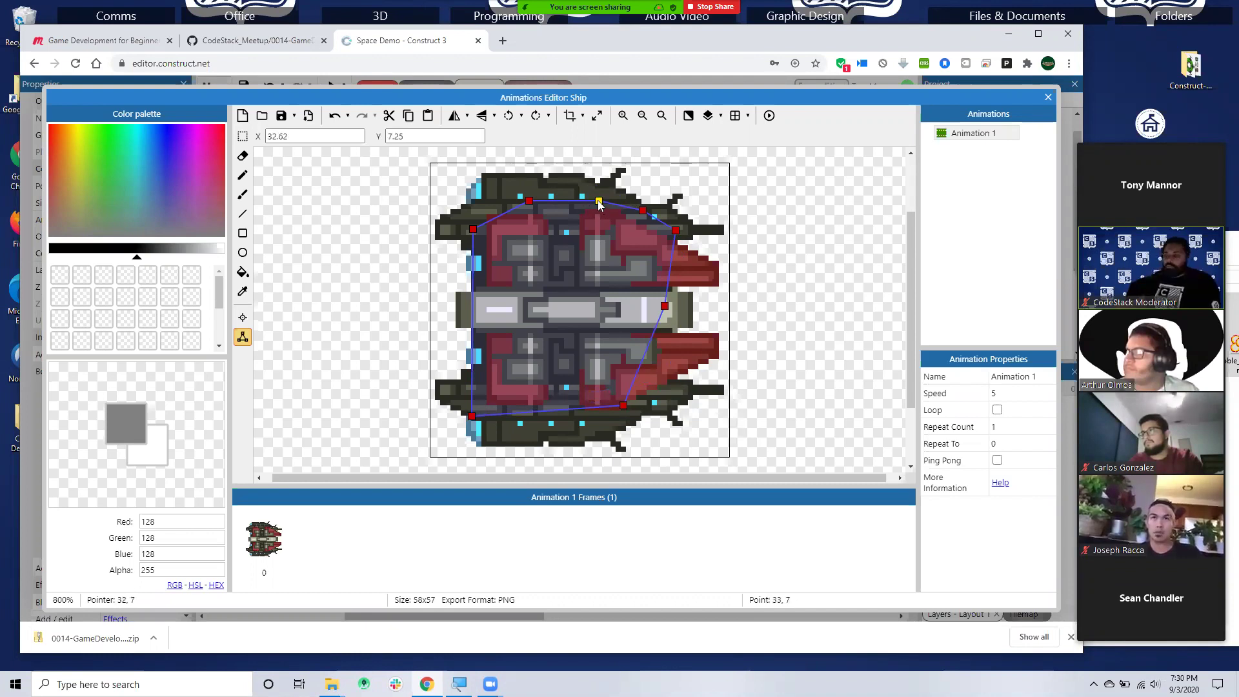
# - Delete the ship polygon's point near (33, 7), move the adjacent upper-right point there and the lower-right hull point to about (48, 46), and close the editor
pyautogui.press('Delete')
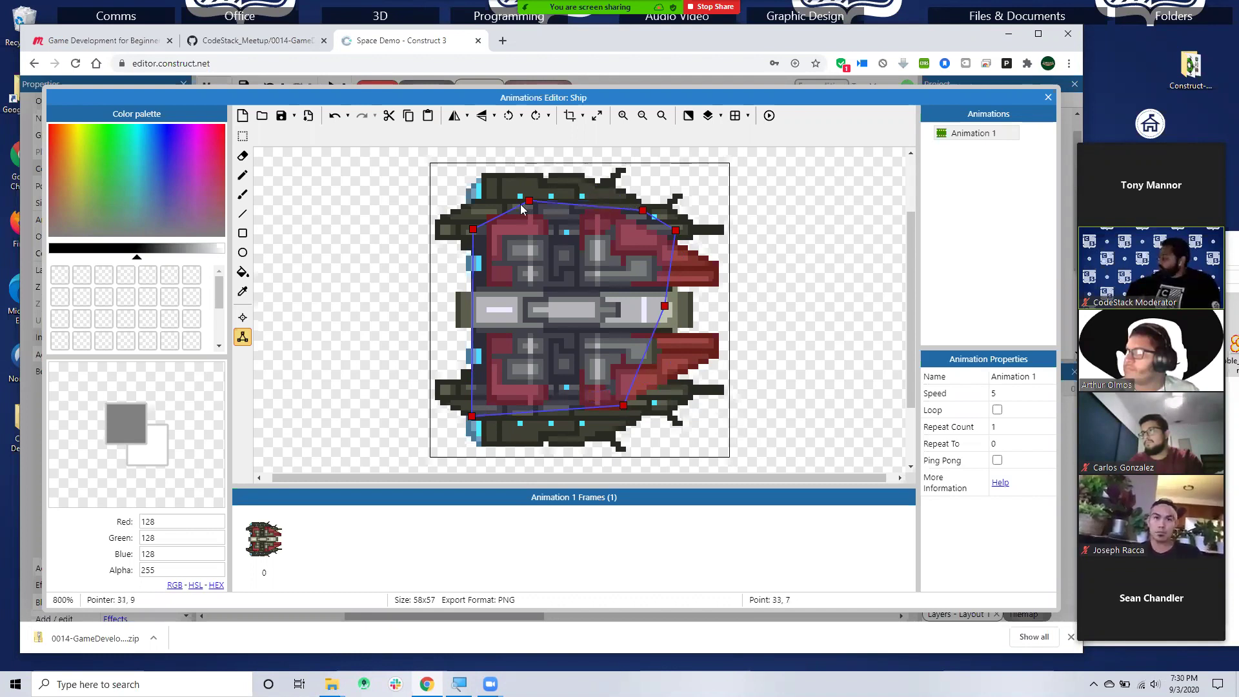
pyautogui.moveTo(642, 210); pyautogui.dragTo(599, 198)
pyautogui.moveTo(623, 405); pyautogui.dragTo(675, 402)
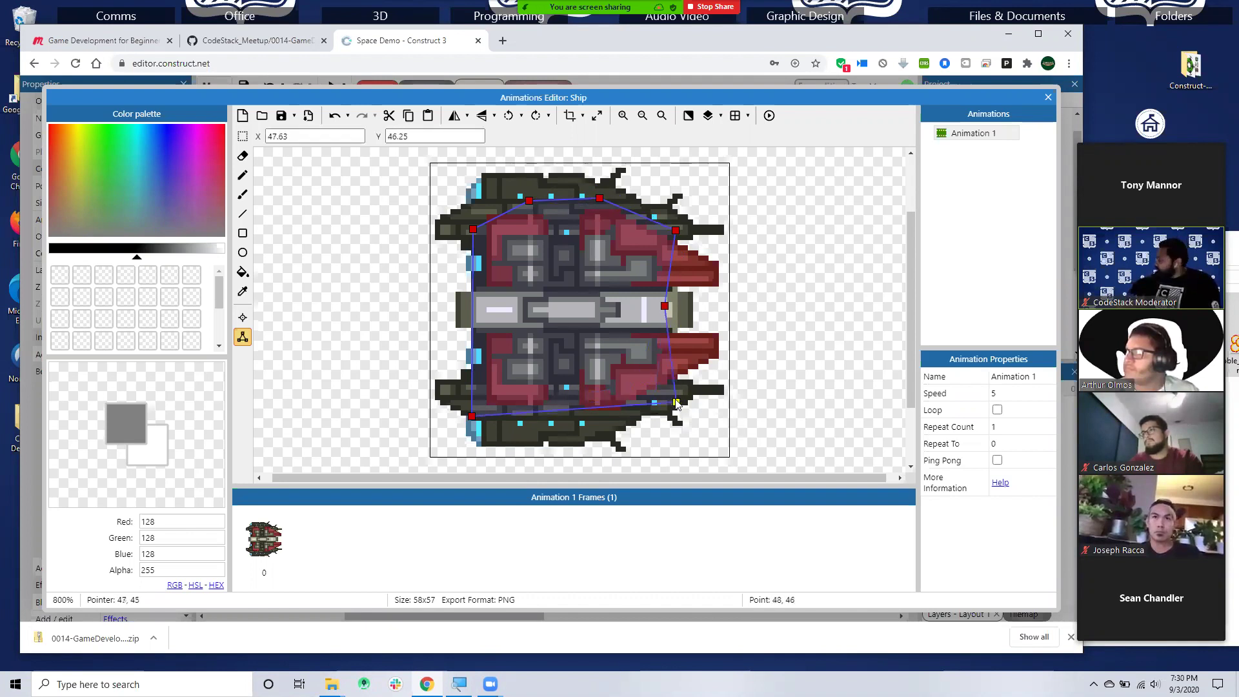
pyautogui.click(555, 409)
pyautogui.rightClick(555, 408)
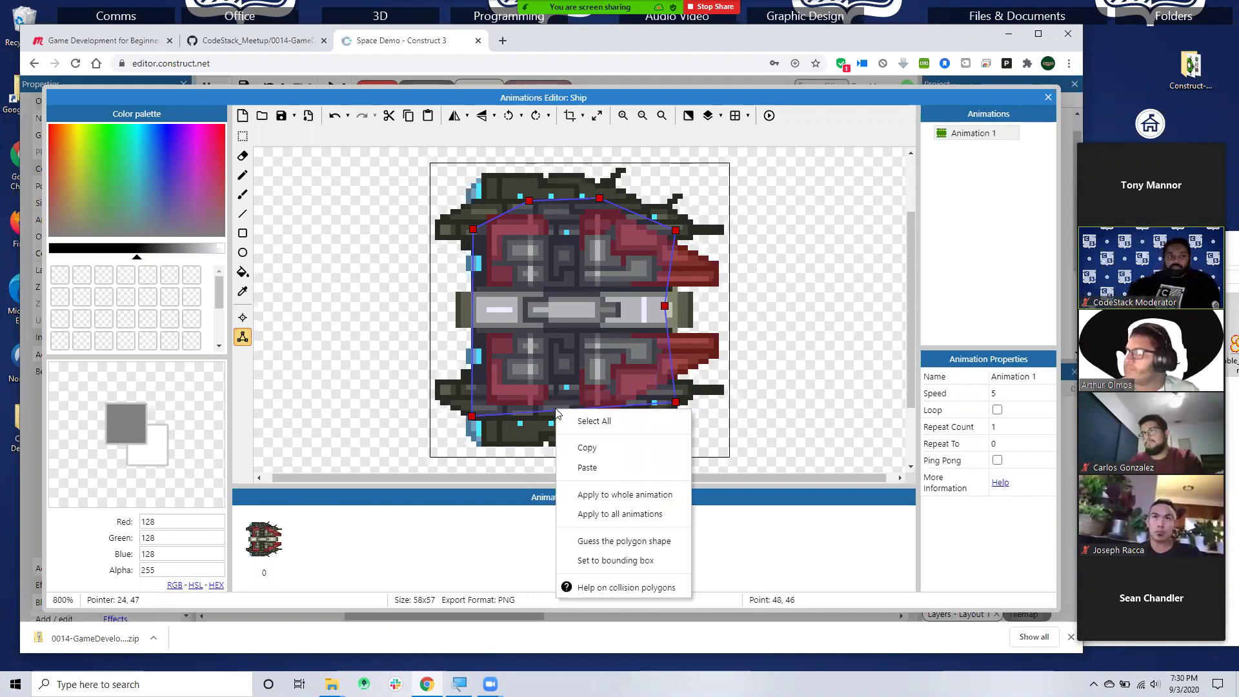
pyautogui.click(546, 410)
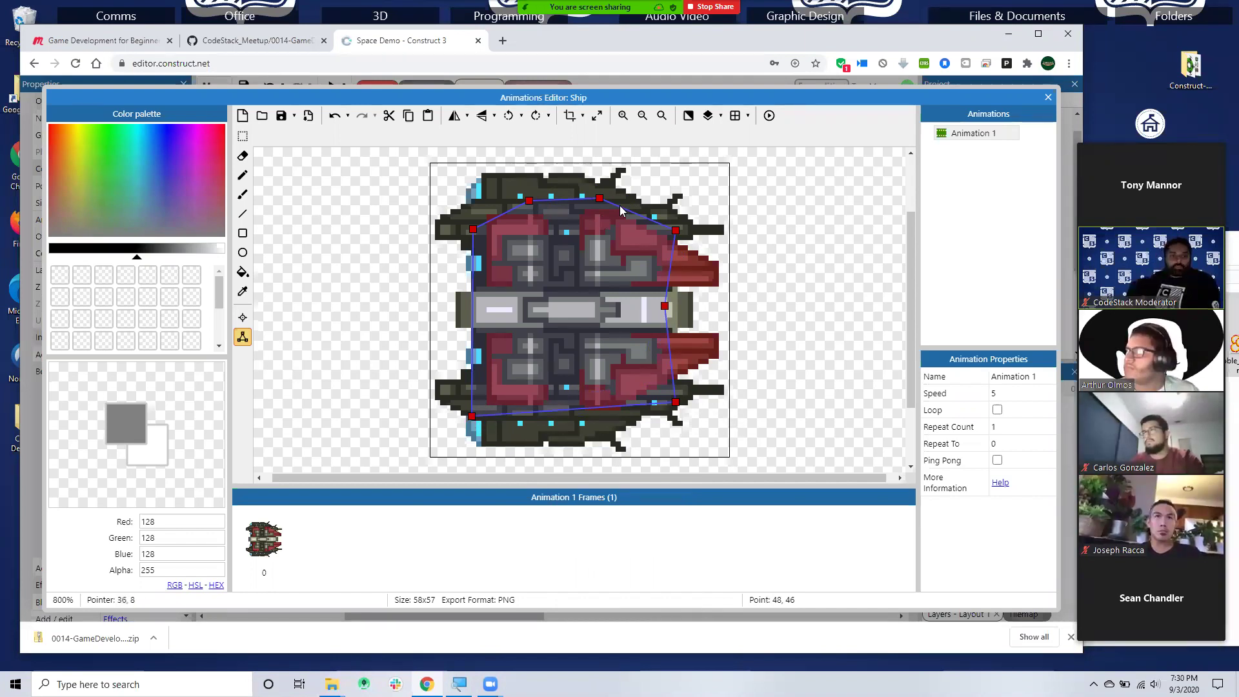
pyautogui.click(1048, 98)
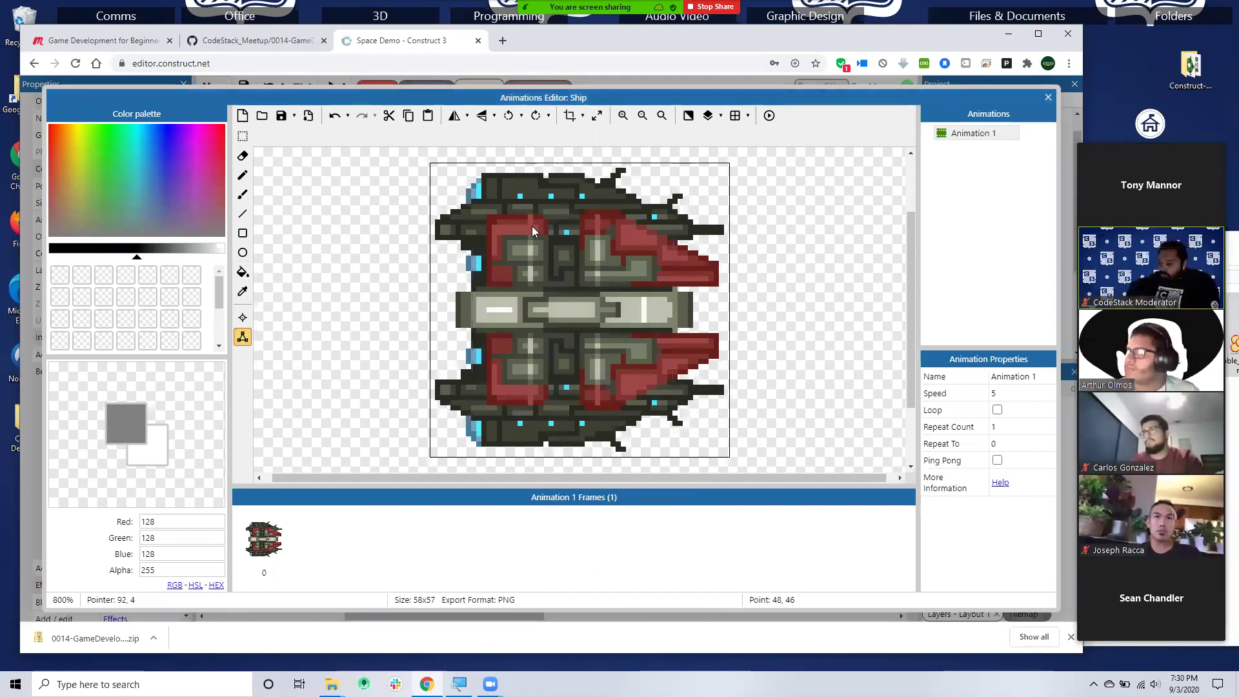
# - Open the Astroid for image editing and pull its collision polygon's four corners onto the rock, the lower-left one to about (13, 33)
pyautogui.click(407, 562)
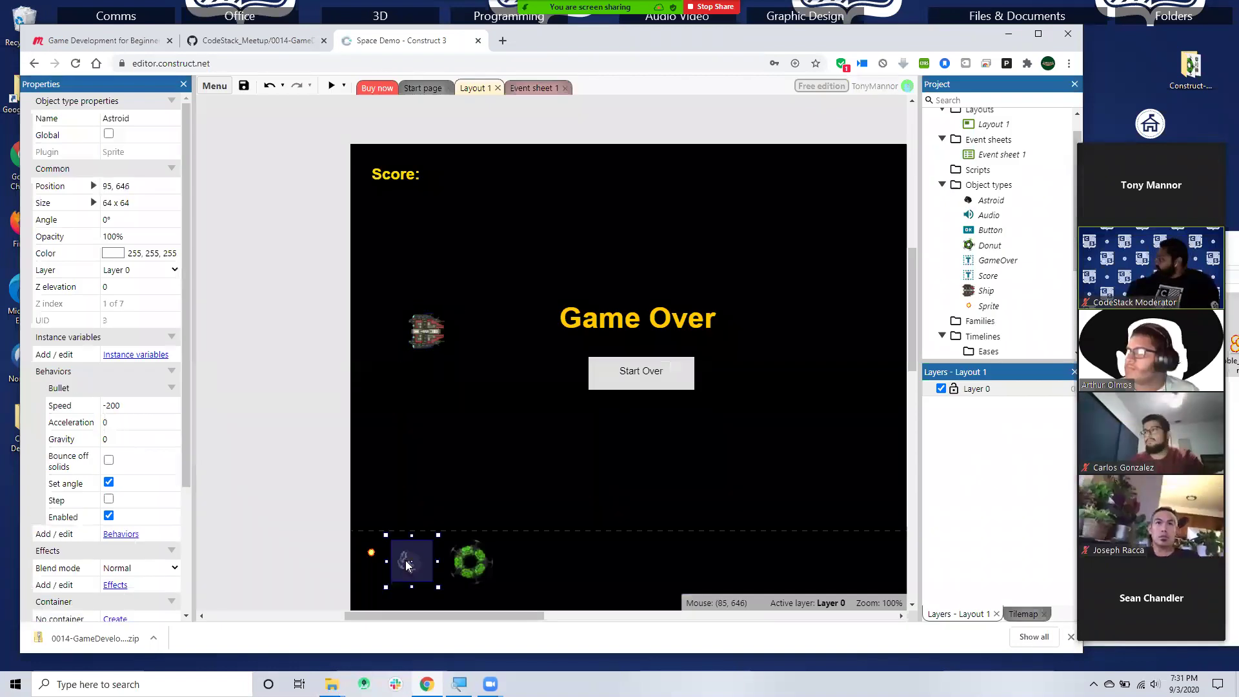
pyautogui.doubleClick(407, 562)
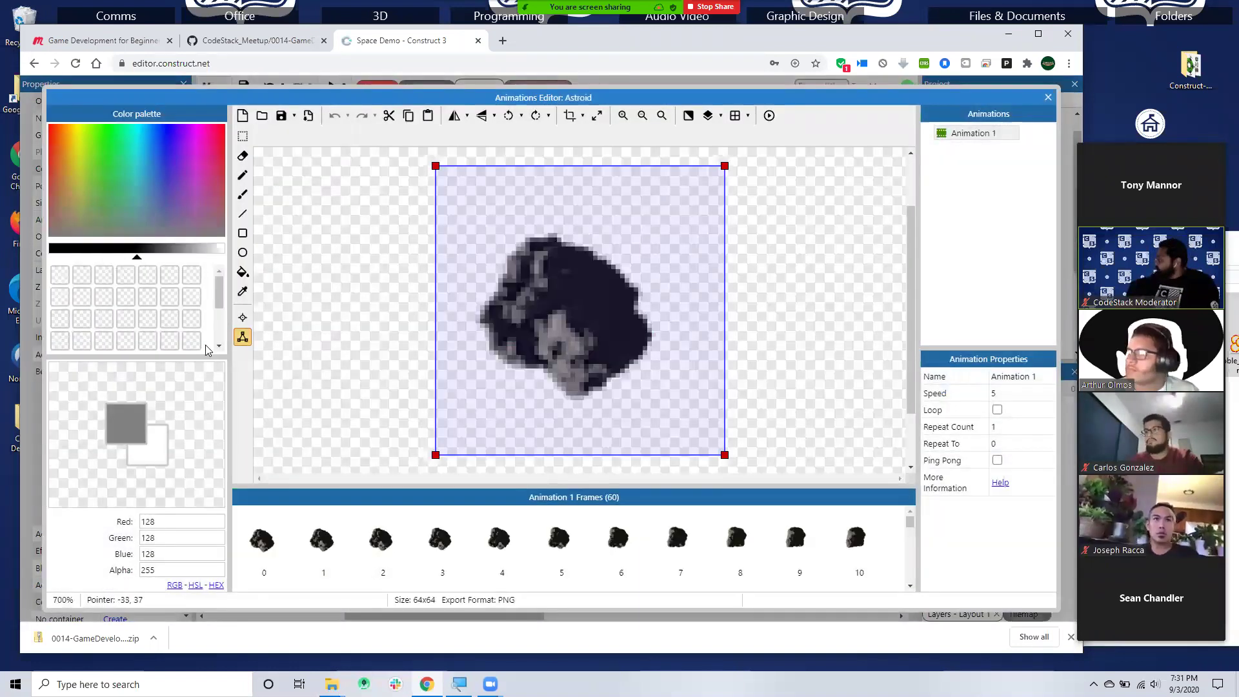
pyautogui.moveTo(723, 166); pyautogui.dragTo(597, 269)
pyautogui.moveTo(436, 167); pyautogui.dragTo(531, 252)
pyautogui.moveTo(724, 454); pyautogui.dragTo(644, 340)
pyautogui.moveTo(437, 455); pyautogui.dragTo(496, 314)
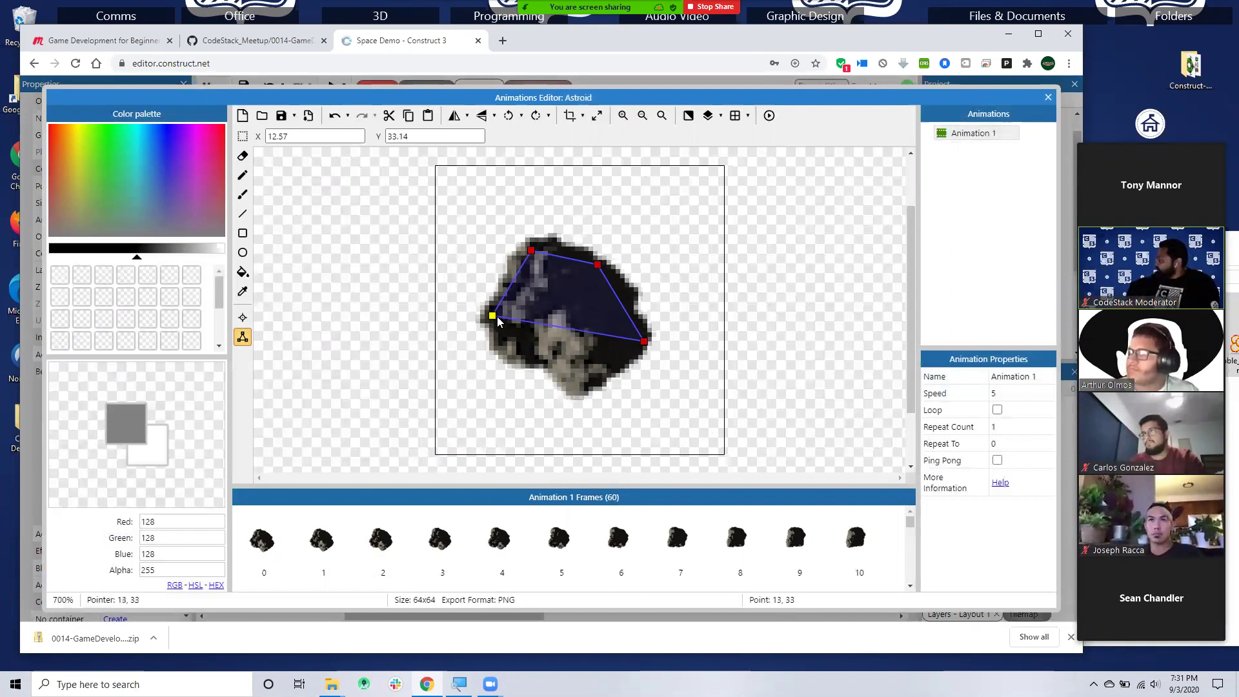
pyautogui.click(514, 318)
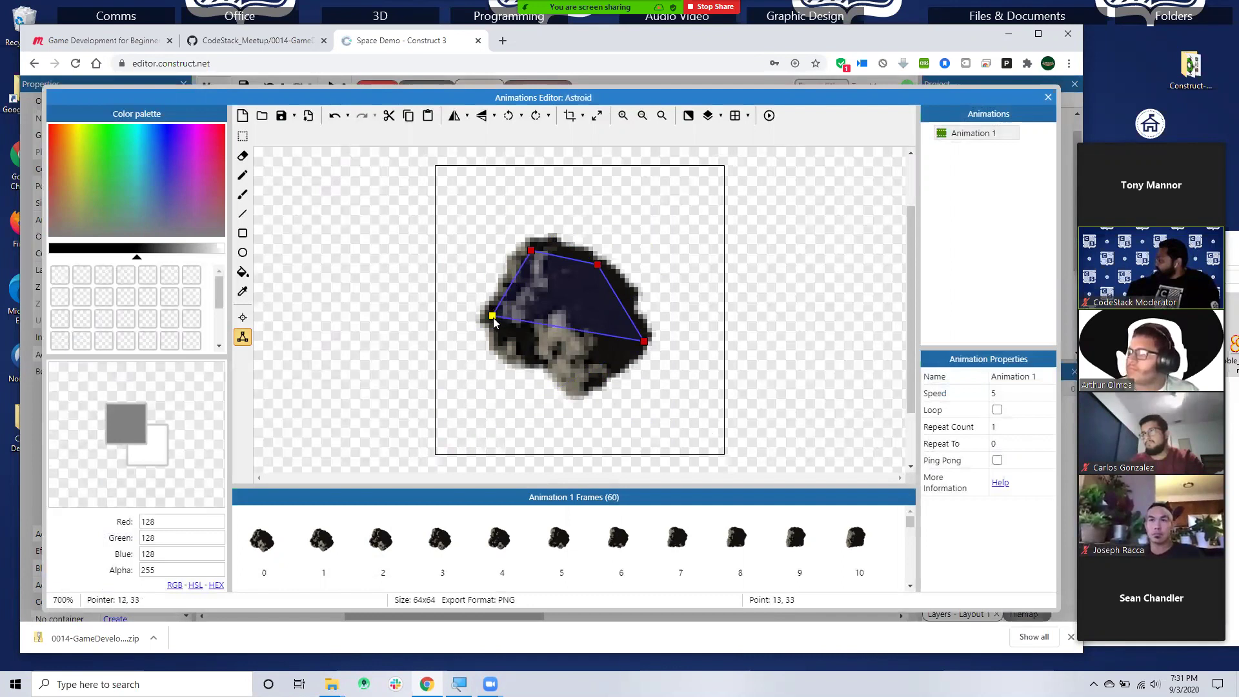
# - Move the Astroid polygon's lower-left point to about (35, 48), add points along the rock's left edge, including about (16, 38), and close the editor
pyautogui.moveTo(494, 319); pyautogui.dragTo(595, 384)
pyautogui.click(511, 284)
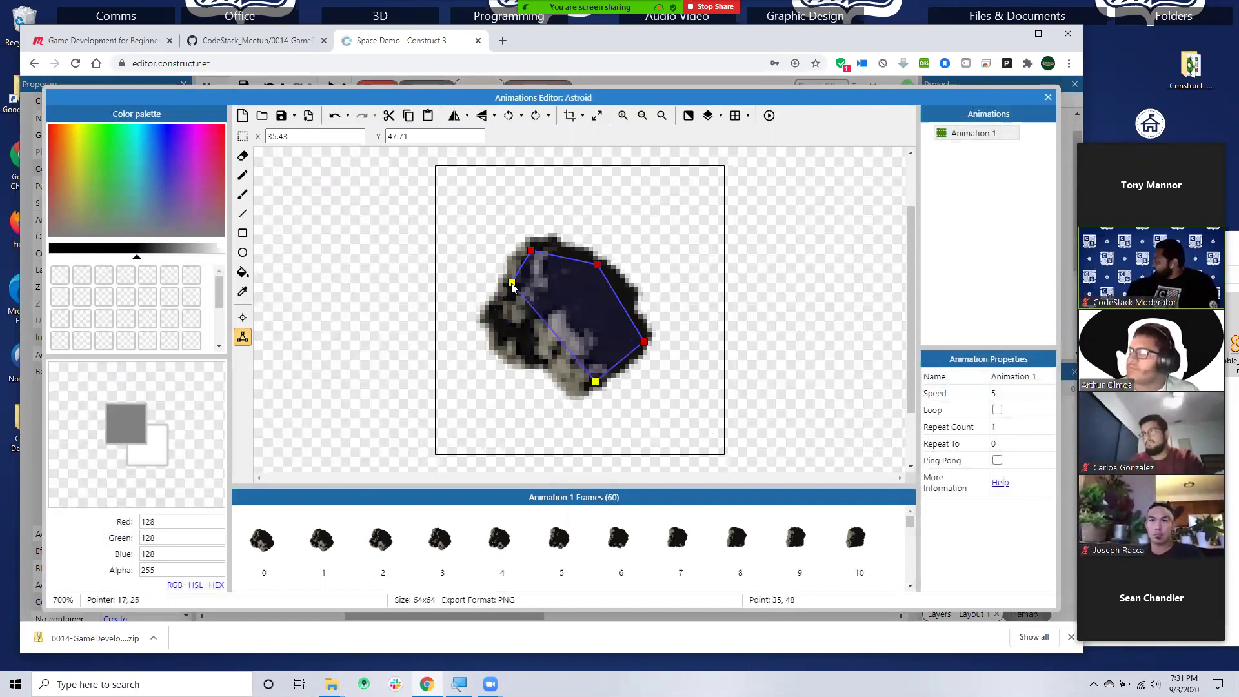
pyautogui.moveTo(509, 286); pyautogui.dragTo(495, 312)
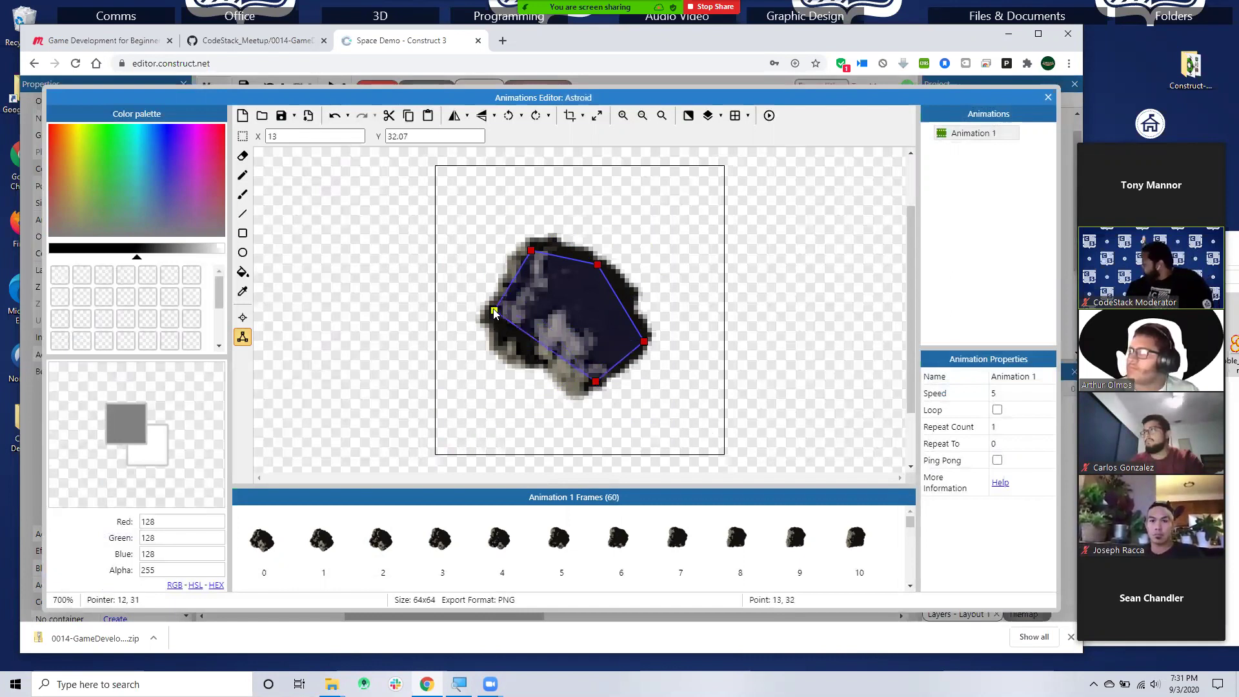
pyautogui.moveTo(513, 282); pyautogui.dragTo(510, 340)
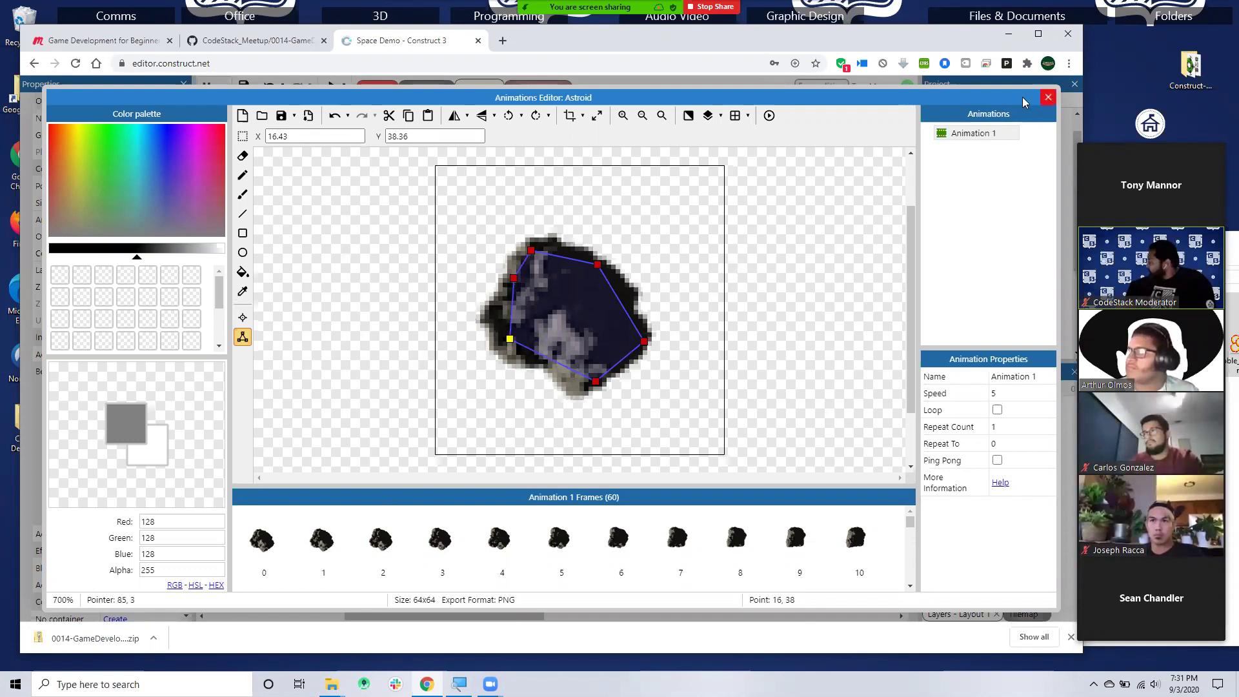
pyautogui.click(1048, 97)
# - Tighten the Donut's collision polygon around the ring, moving points to about (15, 21), (46, 62), (64, 38) and (42, 12), and close the editor
pyautogui.click(473, 569)
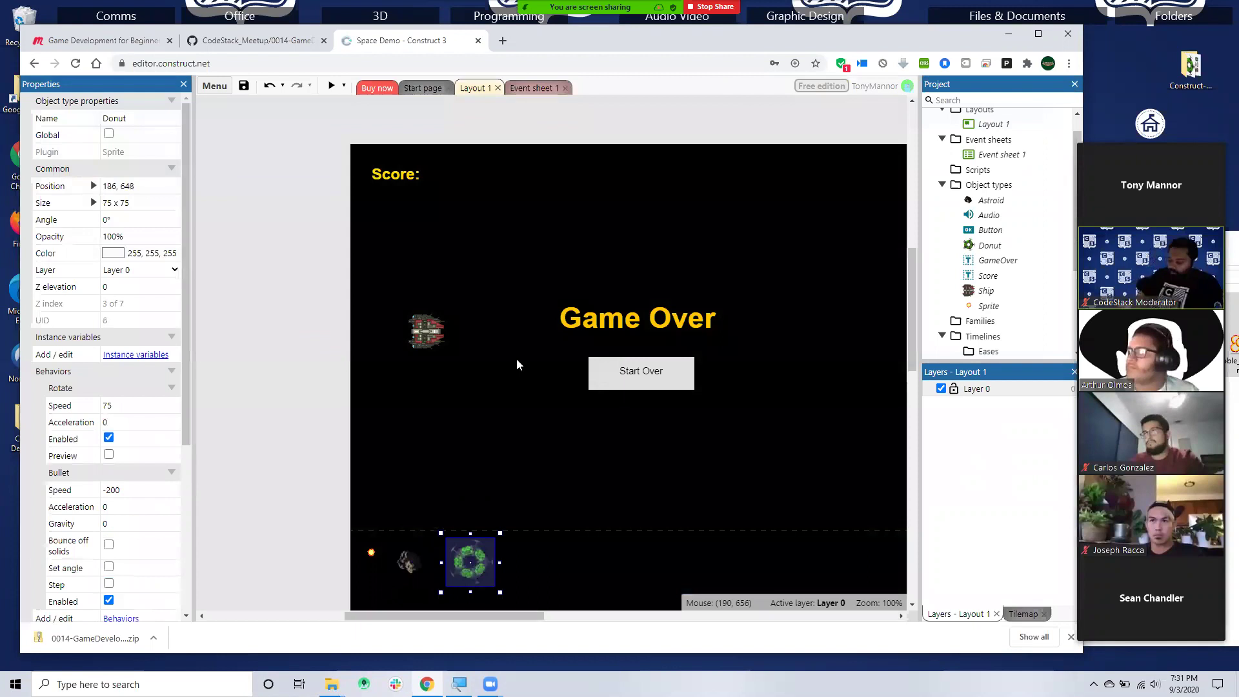
pyautogui.doubleClick(470, 562)
pyautogui.click(611, 209)
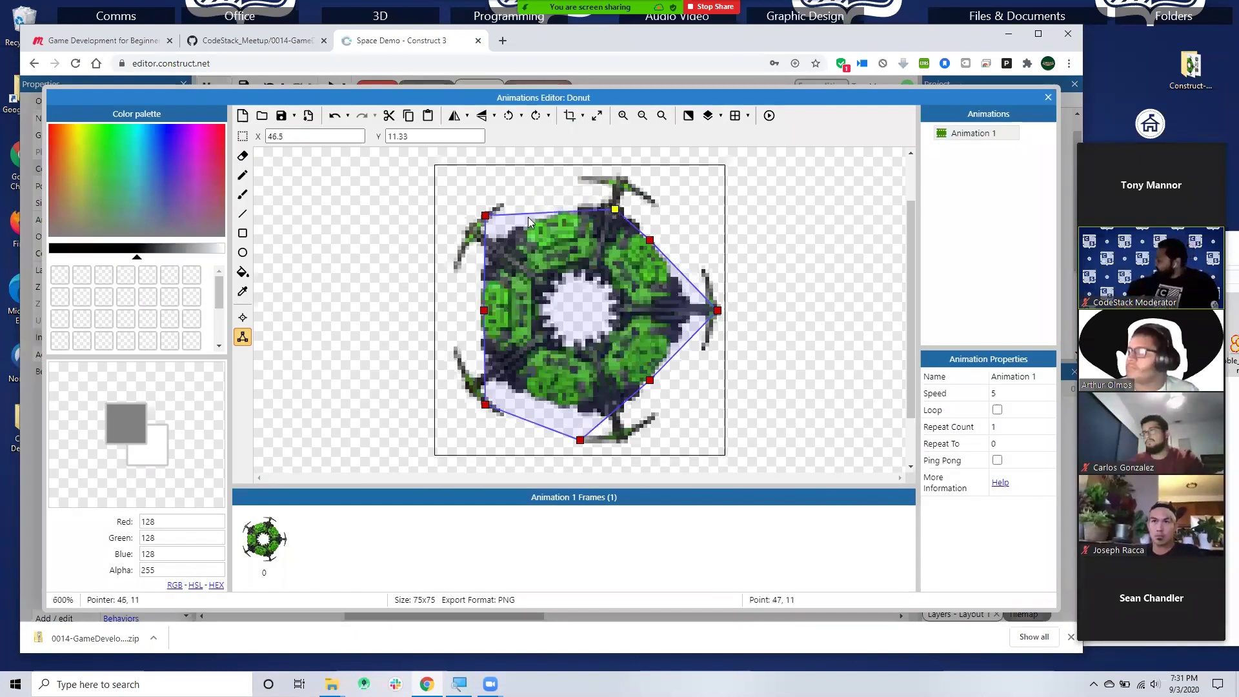
pyautogui.moveTo(481, 218); pyautogui.dragTo(491, 251)
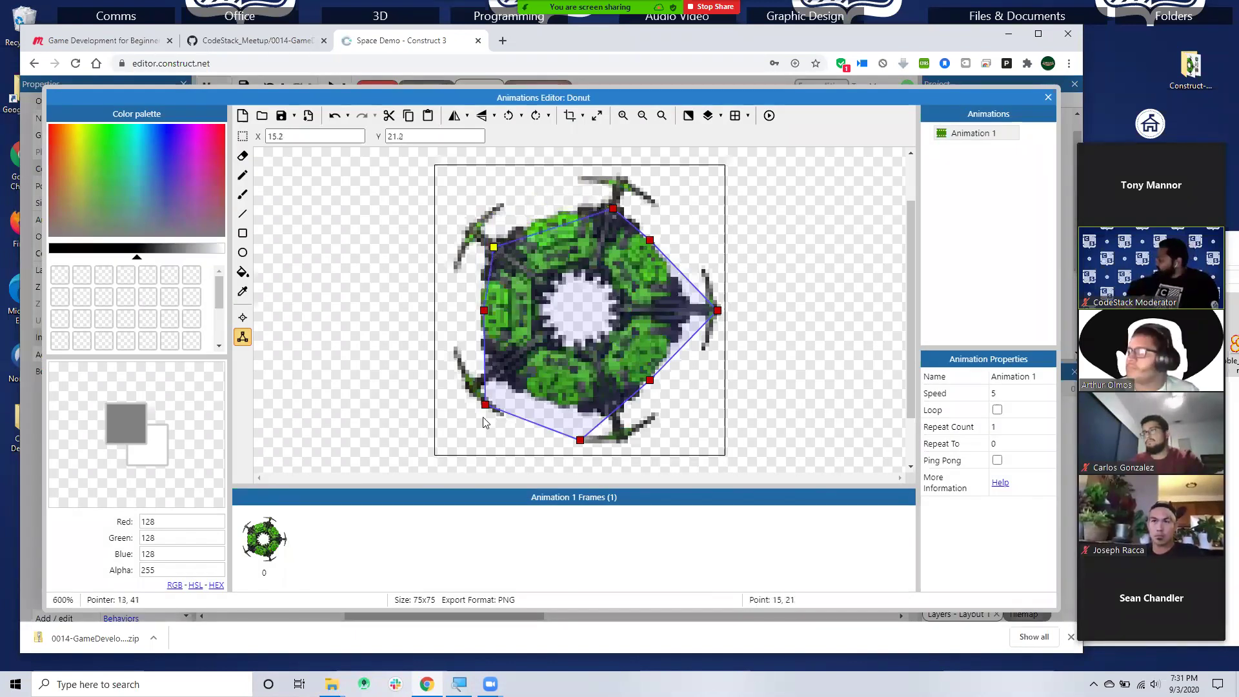
pyautogui.moveTo(486, 405); pyautogui.dragTo(495, 368)
pyautogui.moveTo(581, 440); pyautogui.dragTo(616, 401)
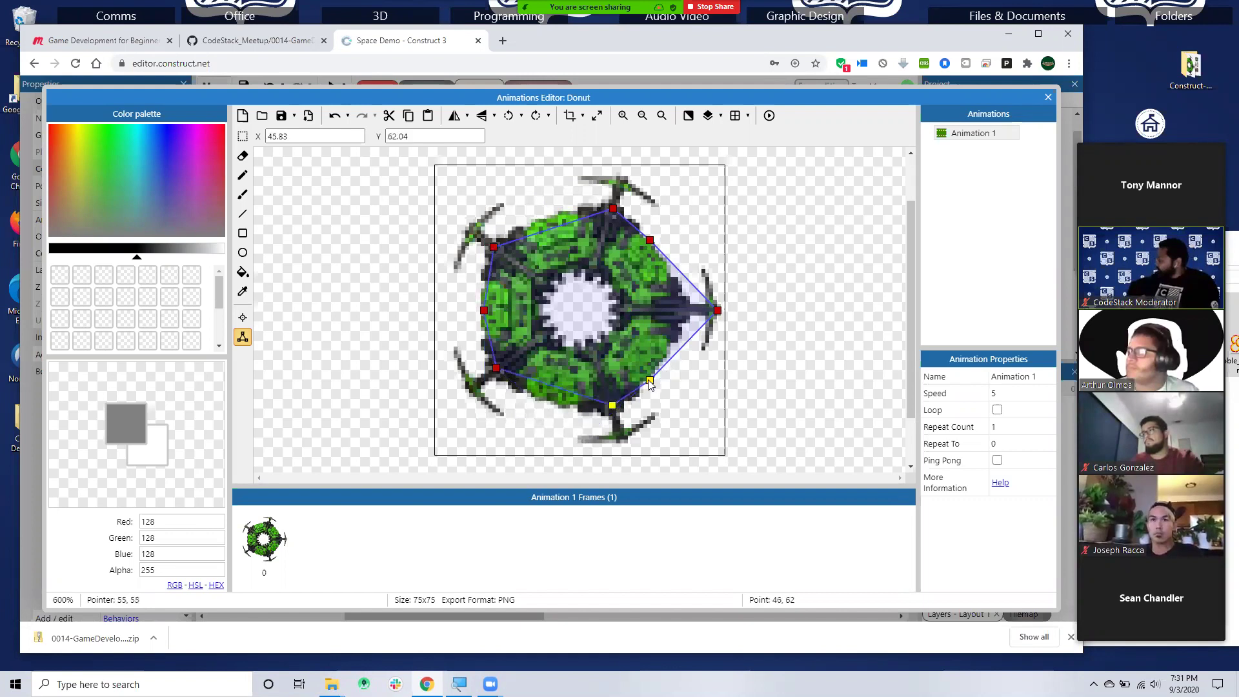
pyautogui.moveTo(718, 311); pyautogui.dragTo(685, 313)
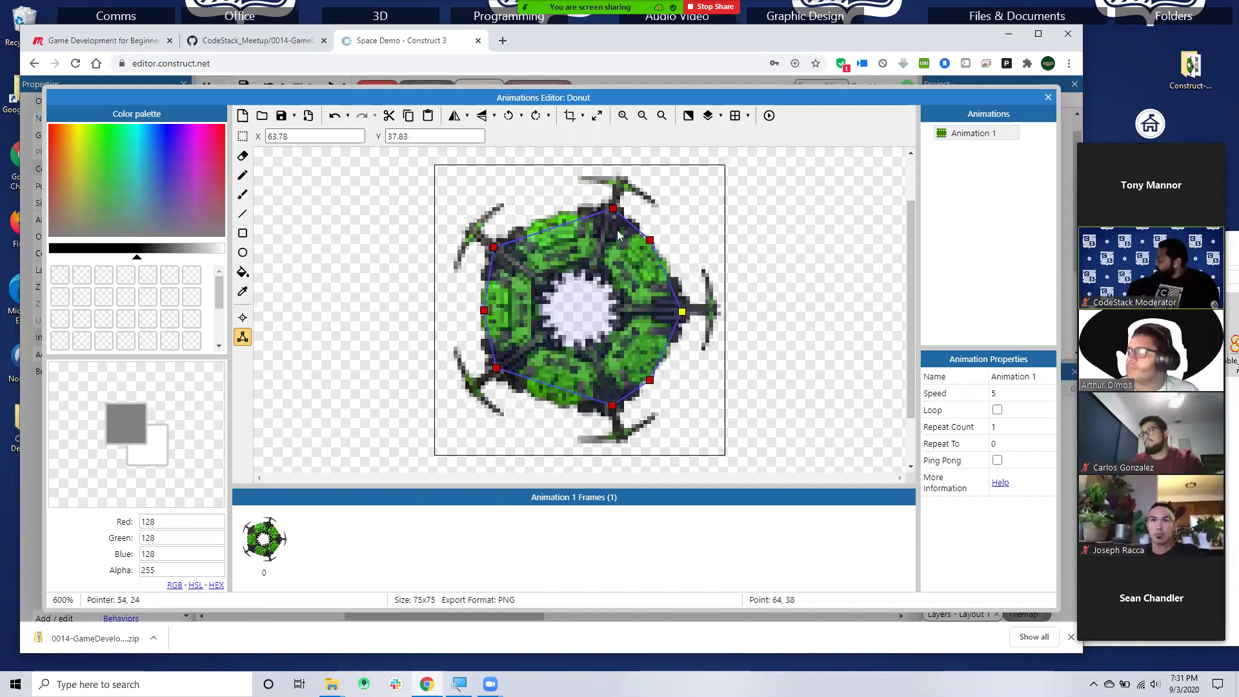
pyautogui.moveTo(611, 212); pyautogui.dragTo(597, 213)
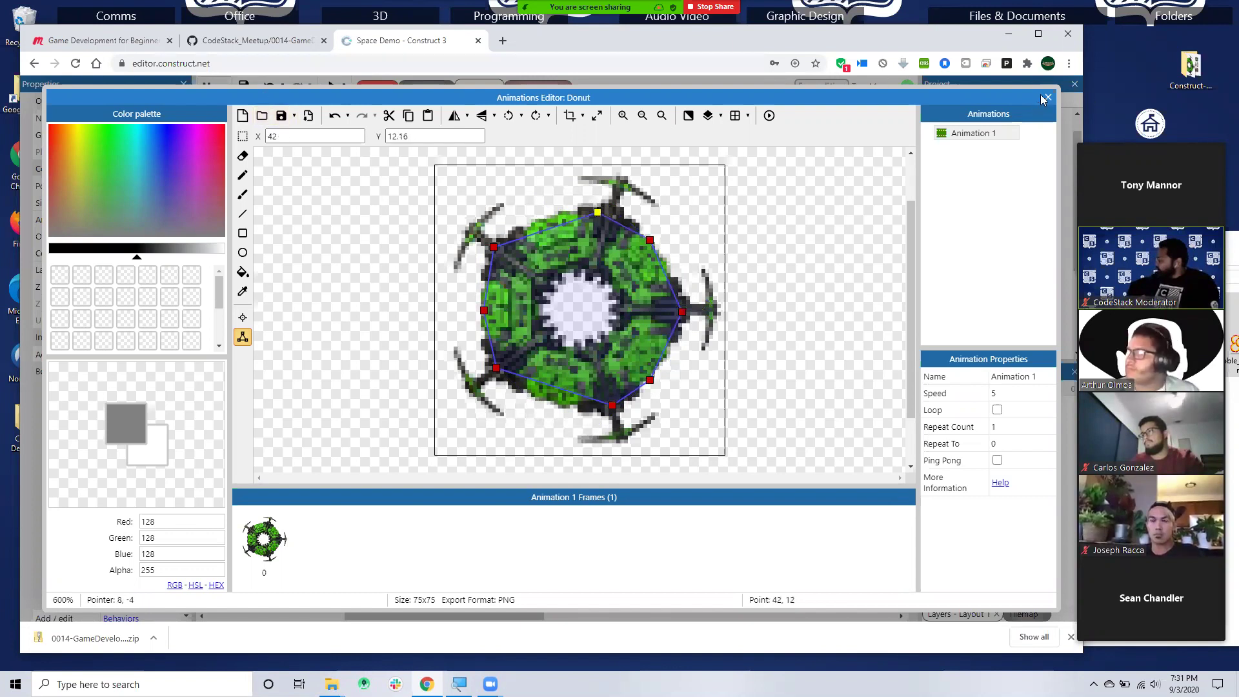
pyautogui.click(1047, 99)
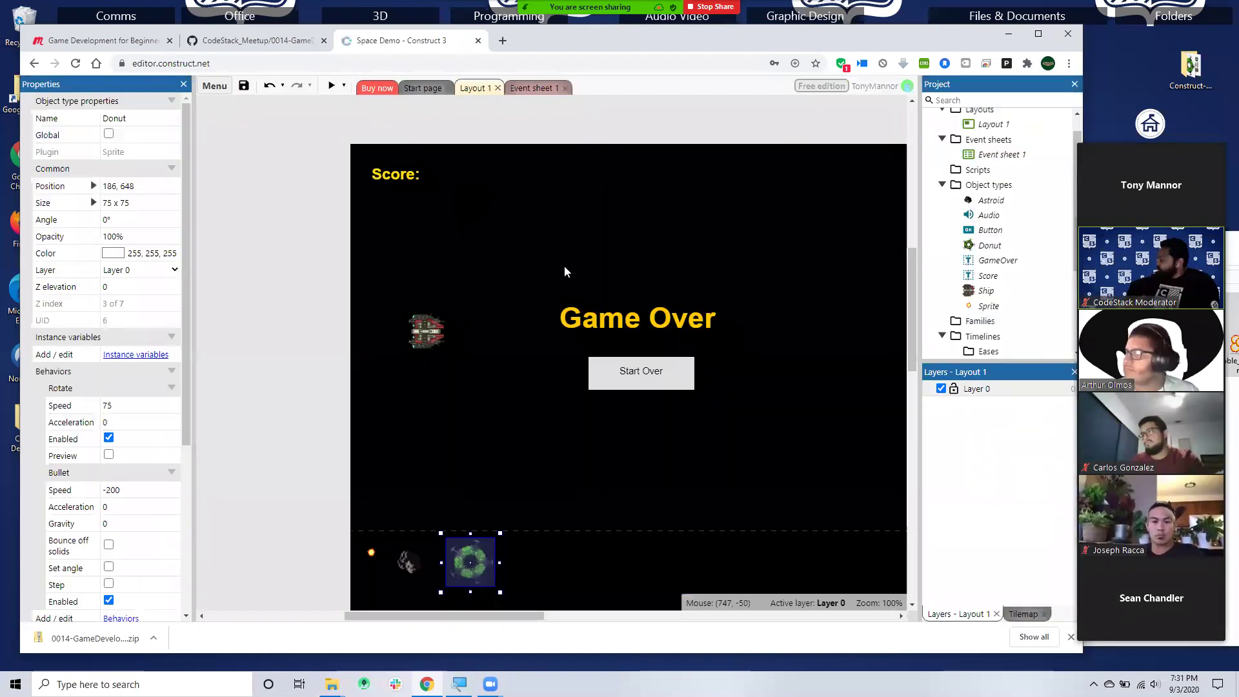
# - Preview the game and steer the ship up and down to collect donuts and test the tighter collisions against asteroids
pyautogui.click(329, 84)
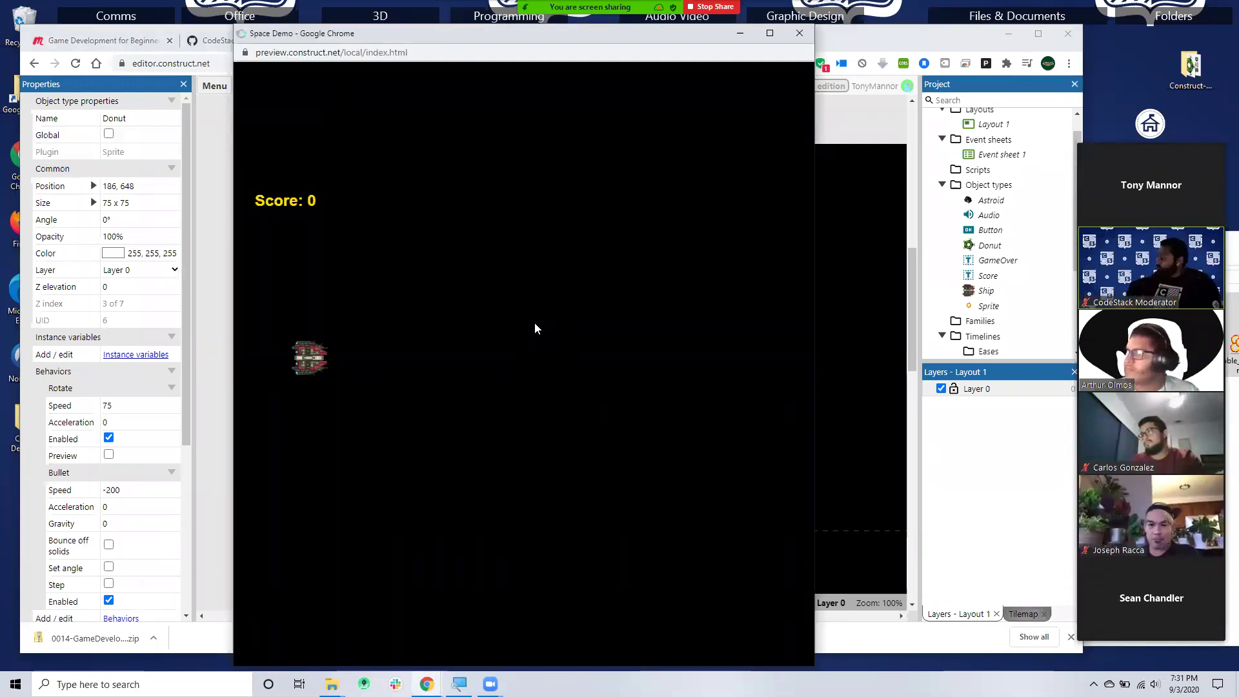
pyautogui.press('Down')
pyautogui.press('Up')
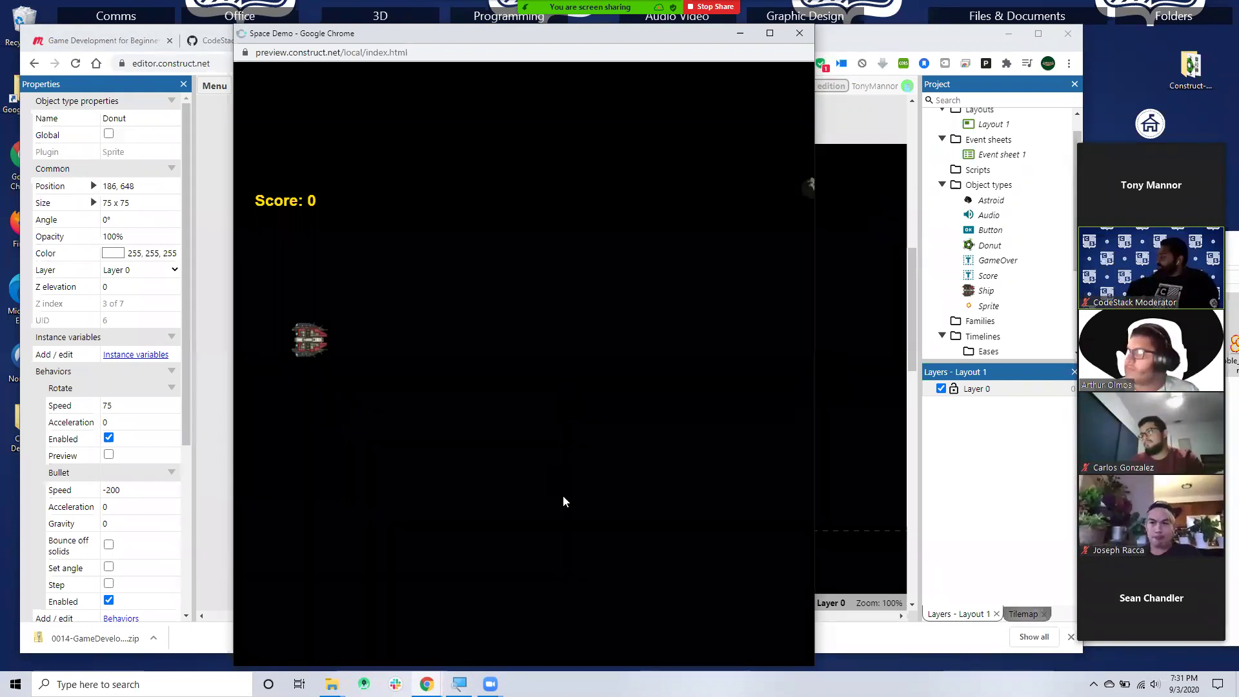
pyautogui.press('Up')
pyautogui.press('Down')
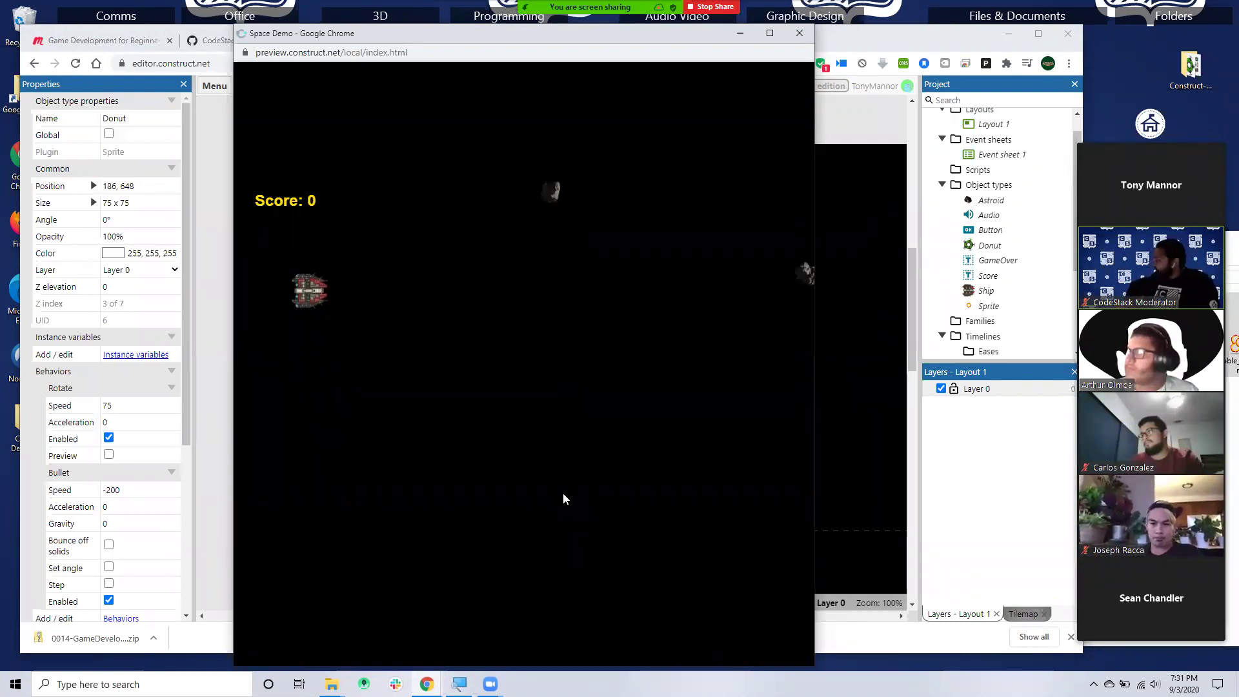
pyautogui.press('Up')
pyautogui.press('Down')
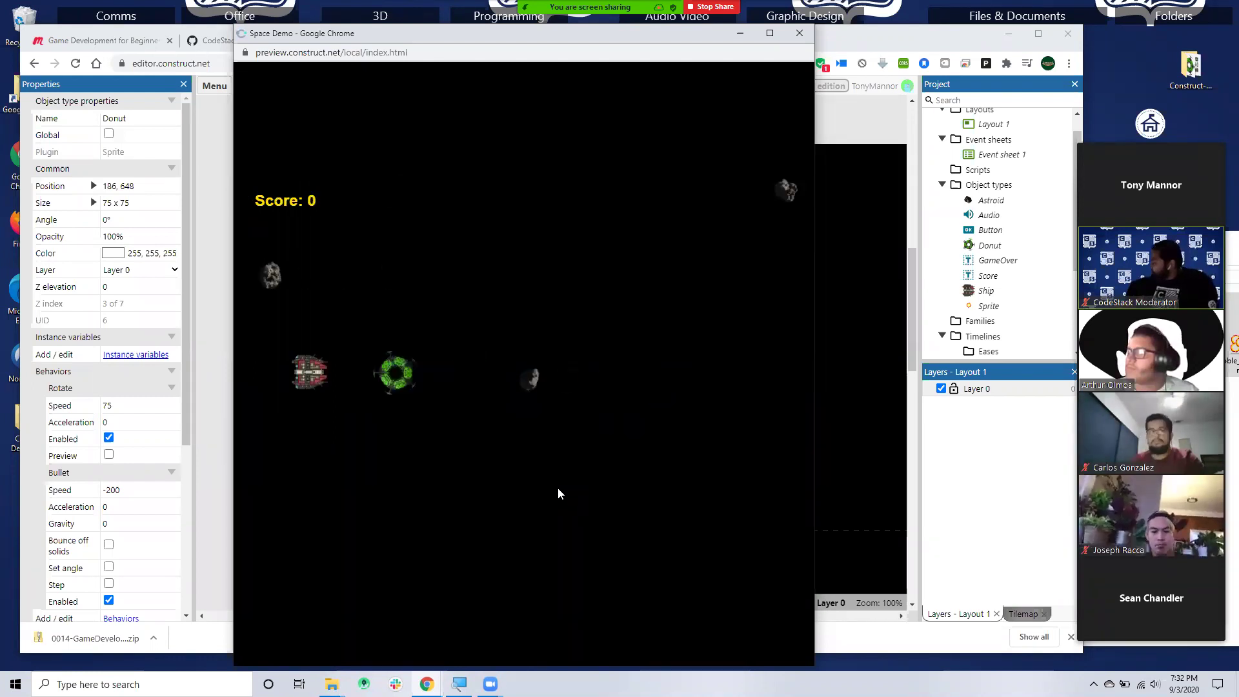
pyautogui.press('Up')
pyautogui.press('Up')
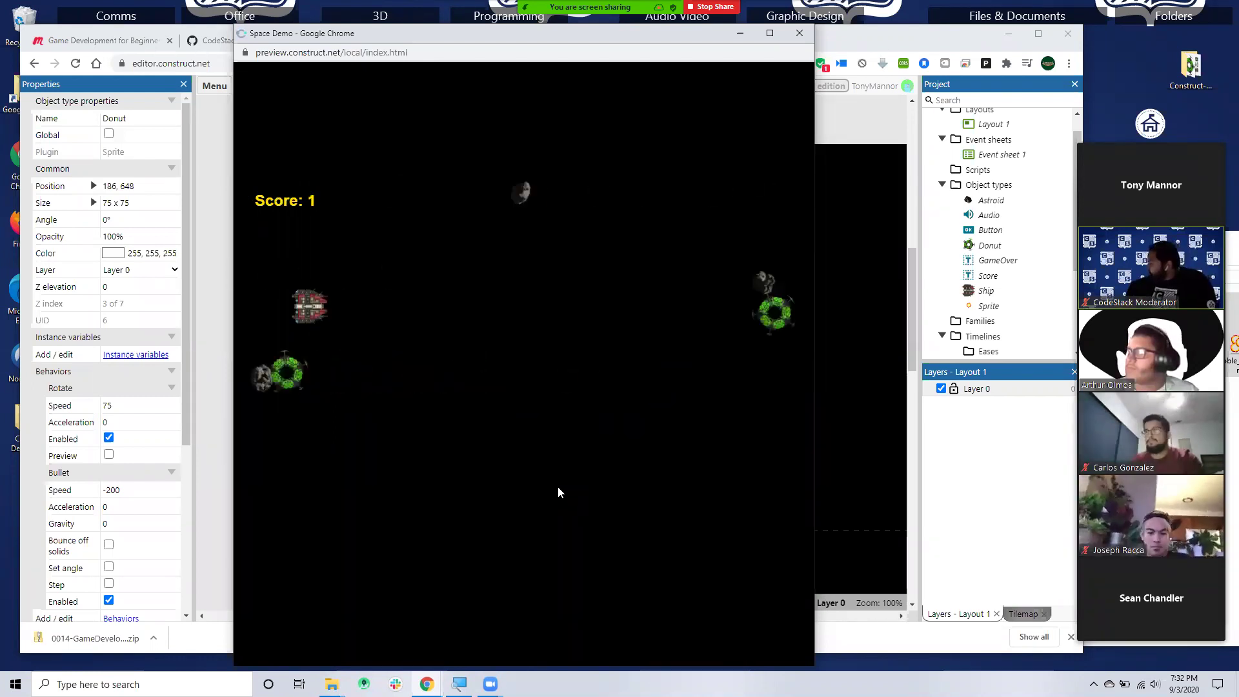
pyautogui.press('Down')
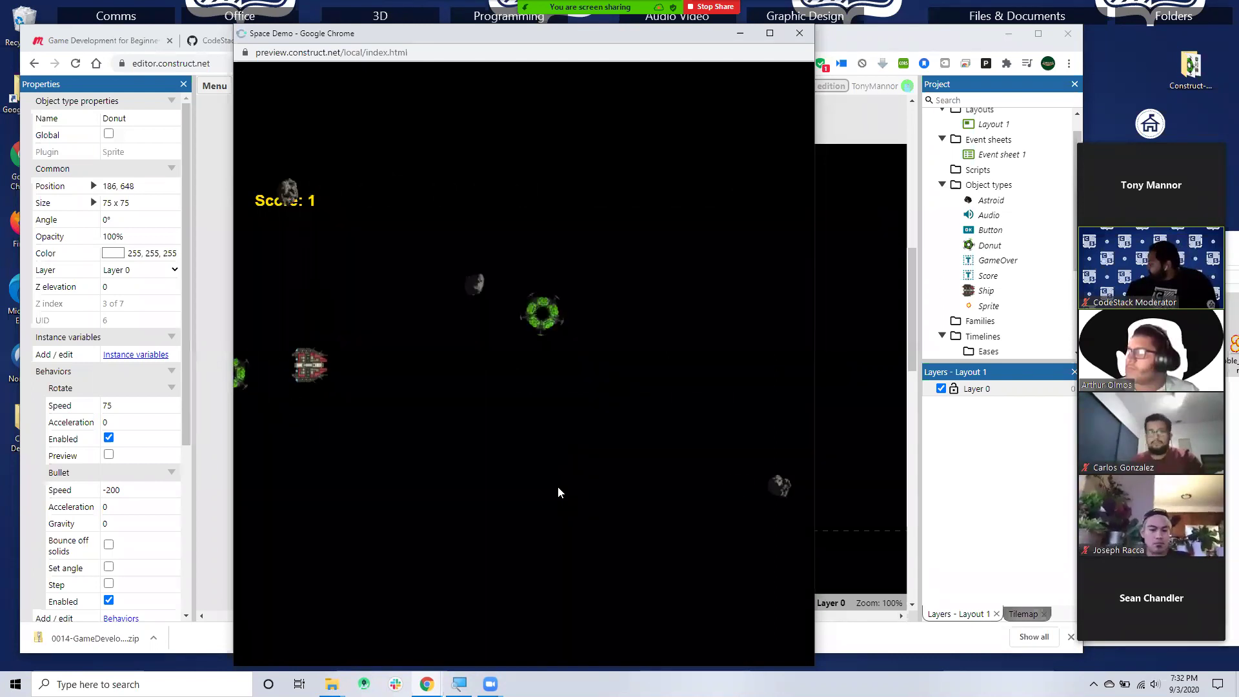
pyautogui.press('Up')
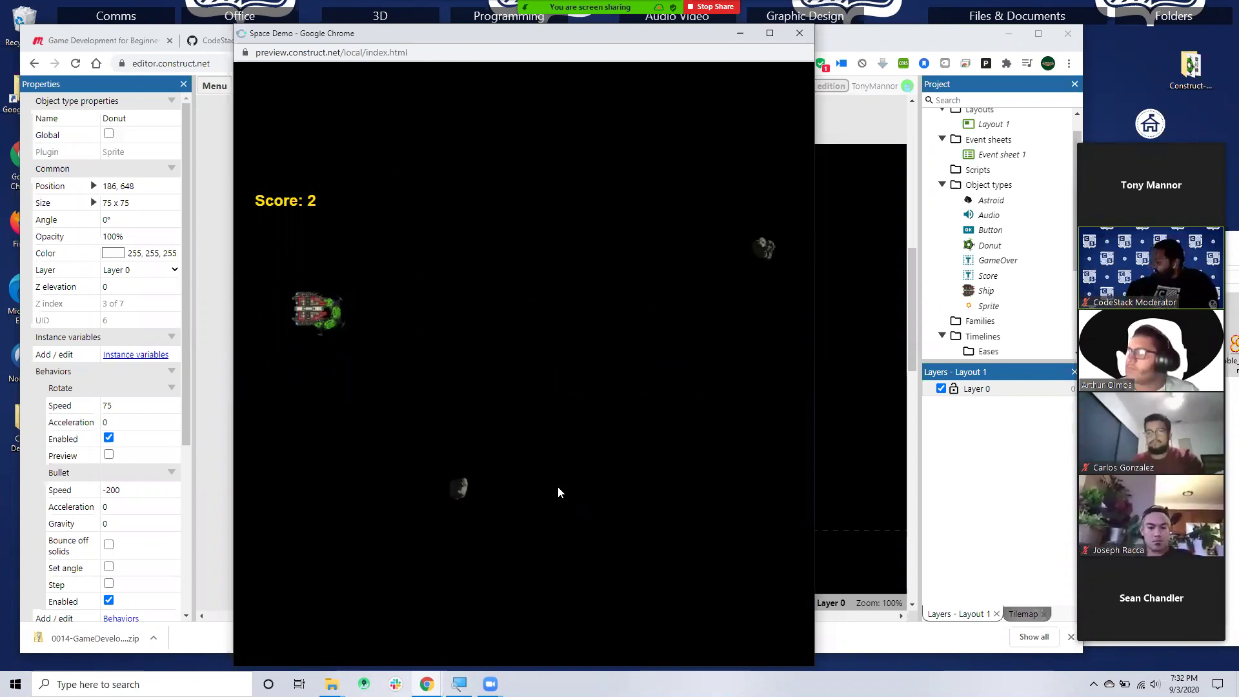
pyautogui.press('Up')
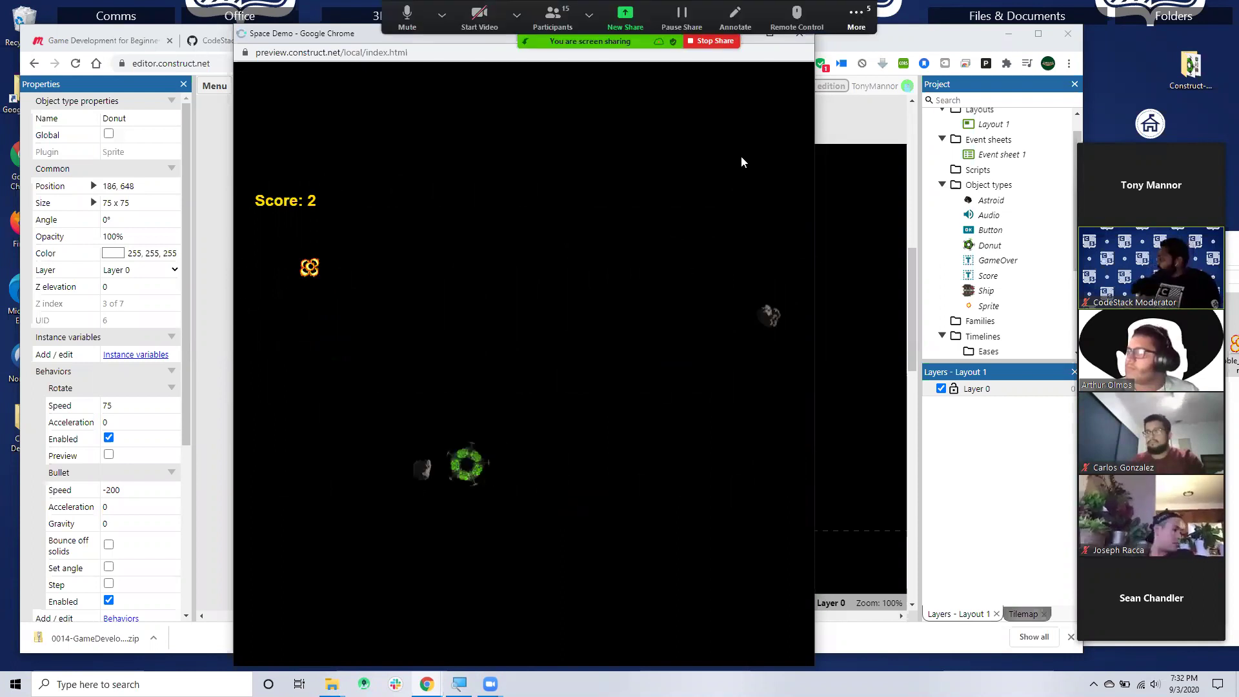
# - Move the preview window aside, test restarting with Start Over and close the preview
pyautogui.moveTo(387, 34); pyautogui.dragTo(280, 57)
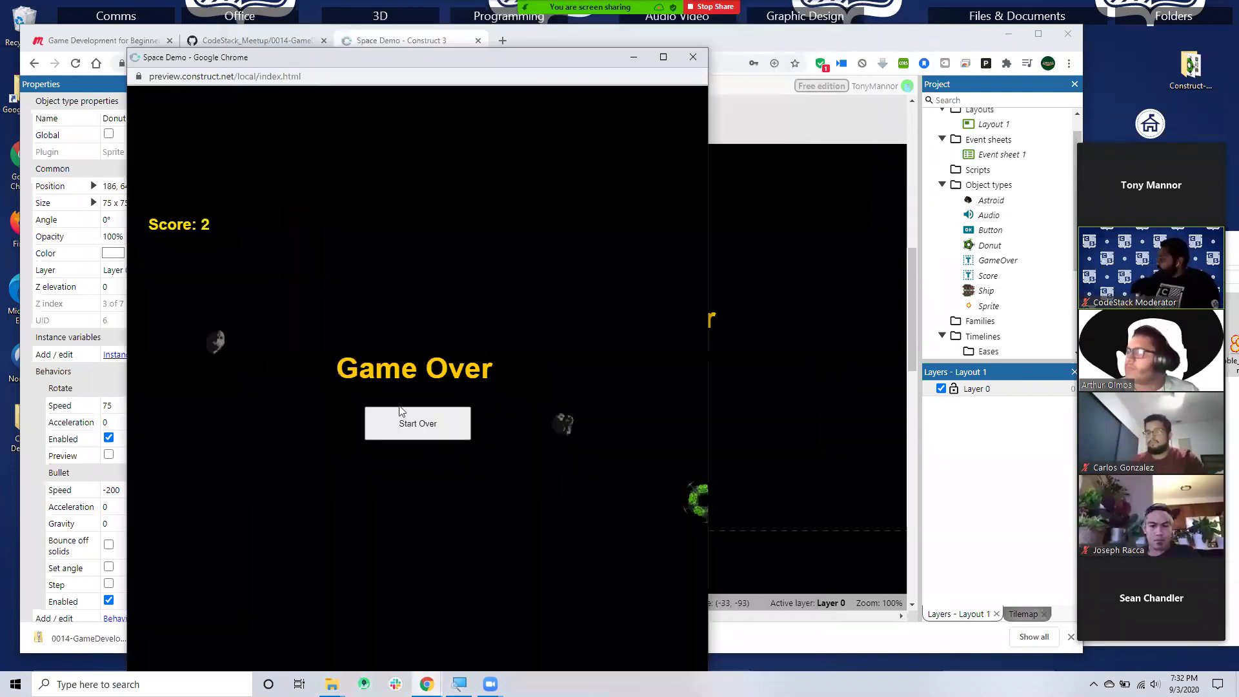
pyautogui.click(408, 426)
pyautogui.click(692, 58)
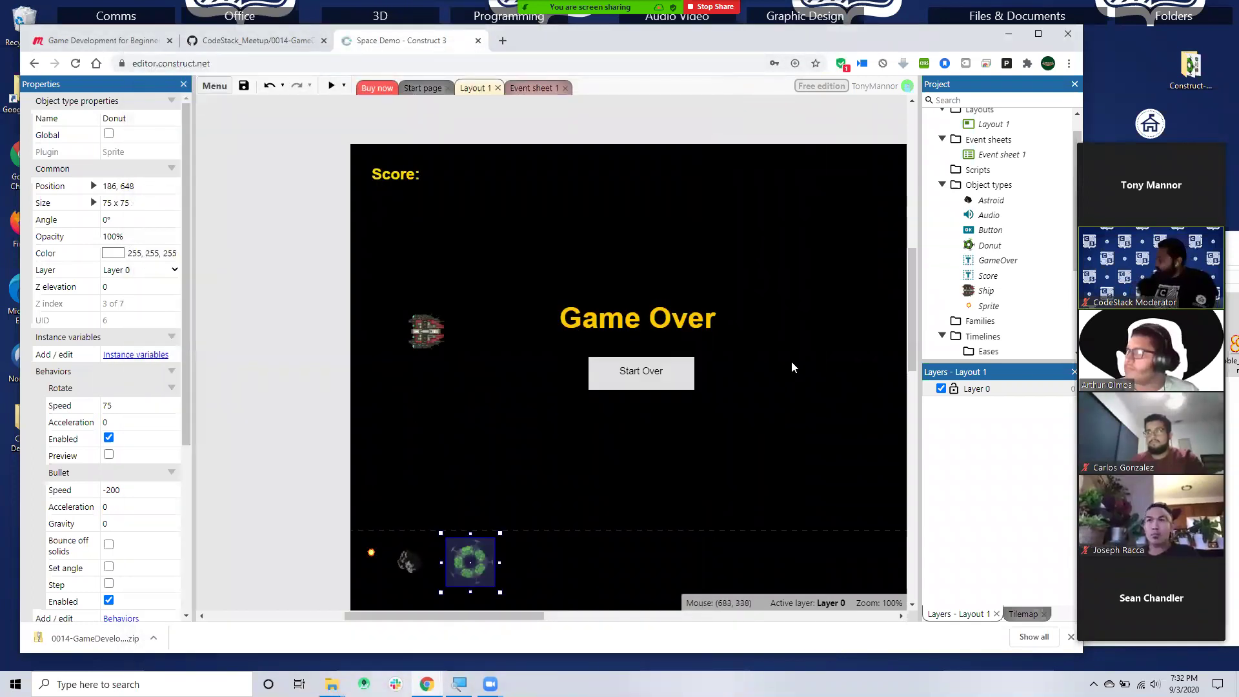
# - Review the resource links on the meetup event page and open the 0014-GameDevelopmentWithConstruct3 folder in the CodeStack_Meetup repository on GitHub
pyautogui.click(97, 40)
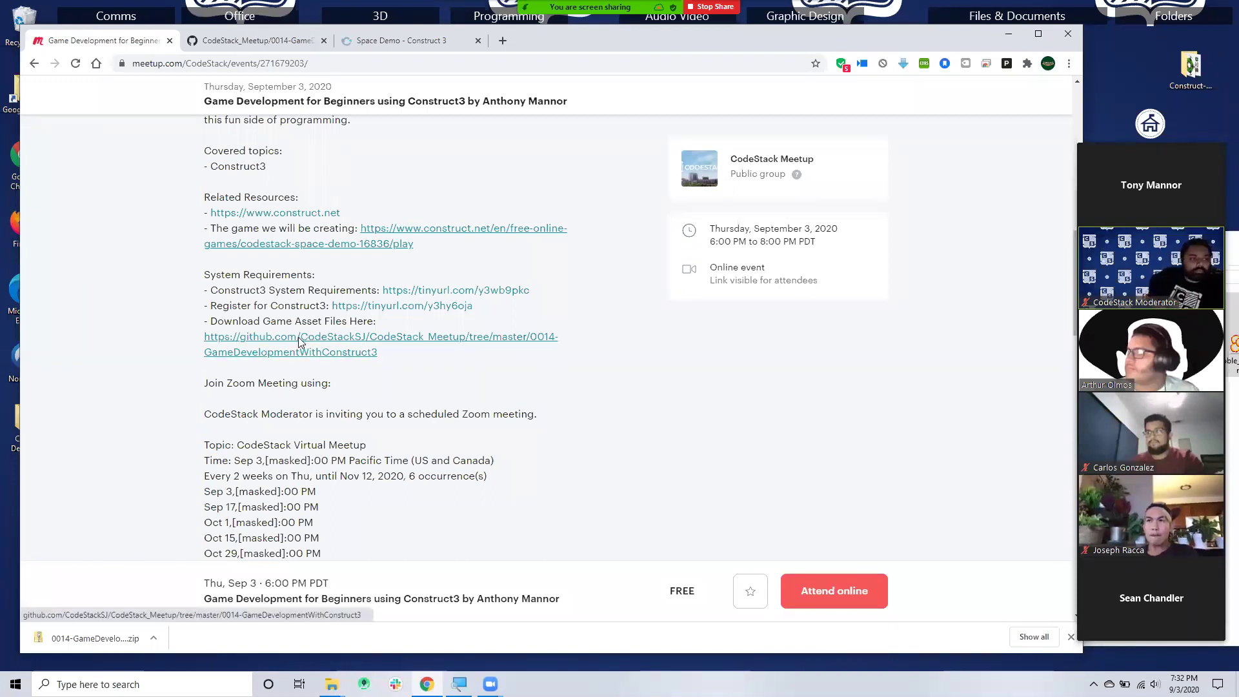
pyautogui.click(246, 43)
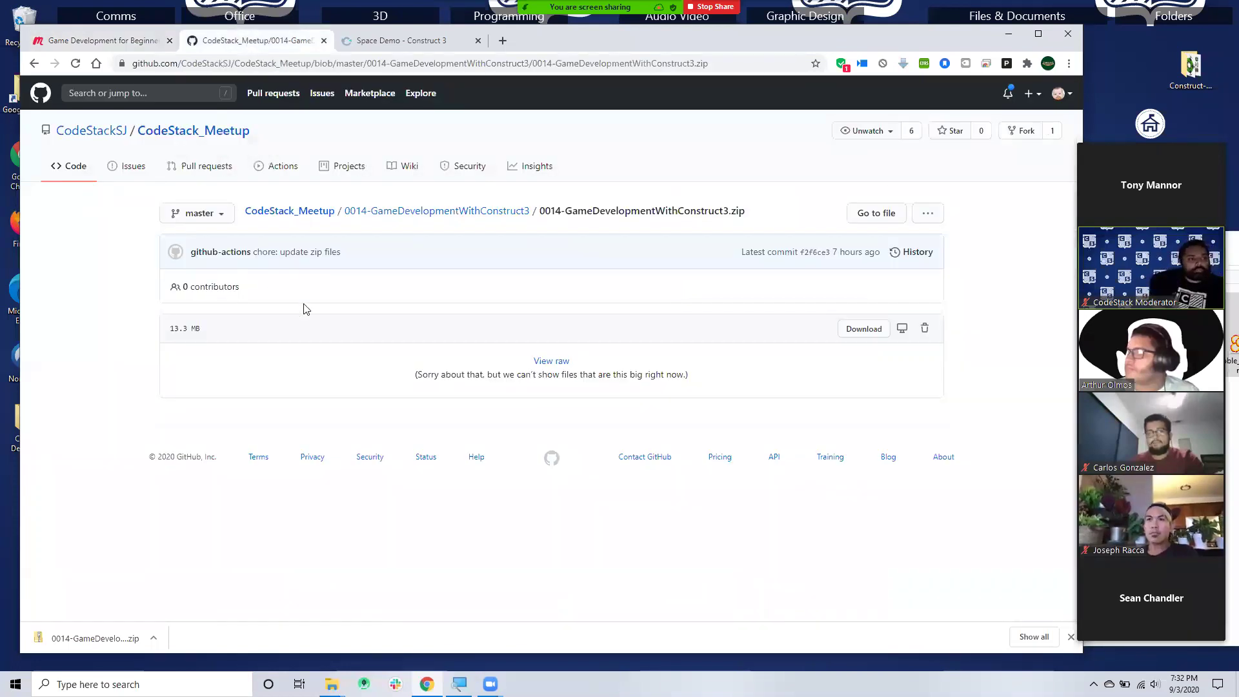
pyautogui.click(429, 213)
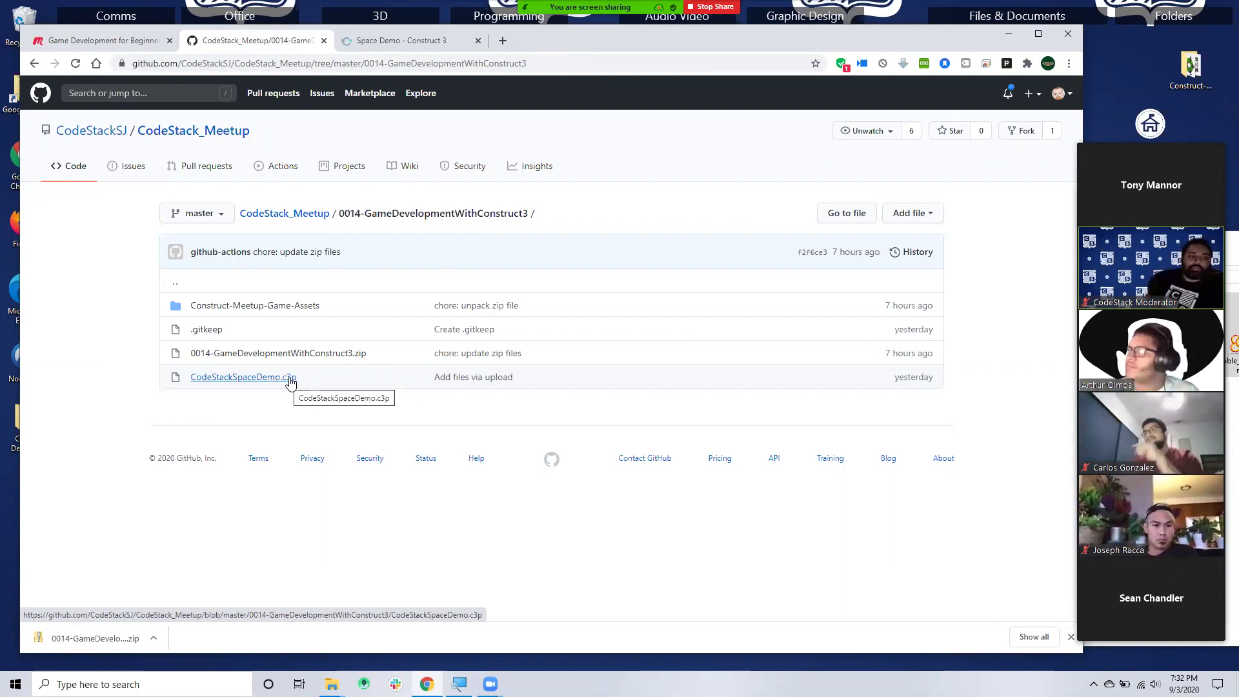
# - Return to the Space Demo project in Construct 3, open its Export dialog and review the available web, app and other platforms
pyautogui.click(401, 41)
pyautogui.click(227, 91)
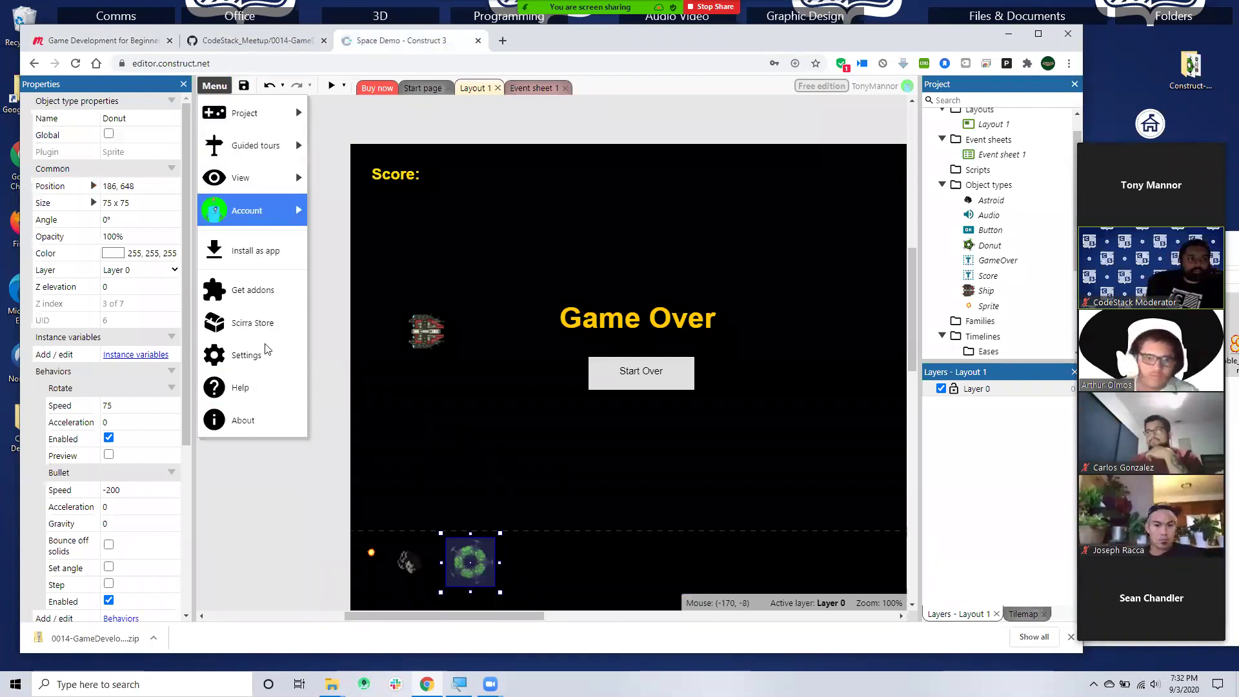
pyautogui.moveTo(251, 112)
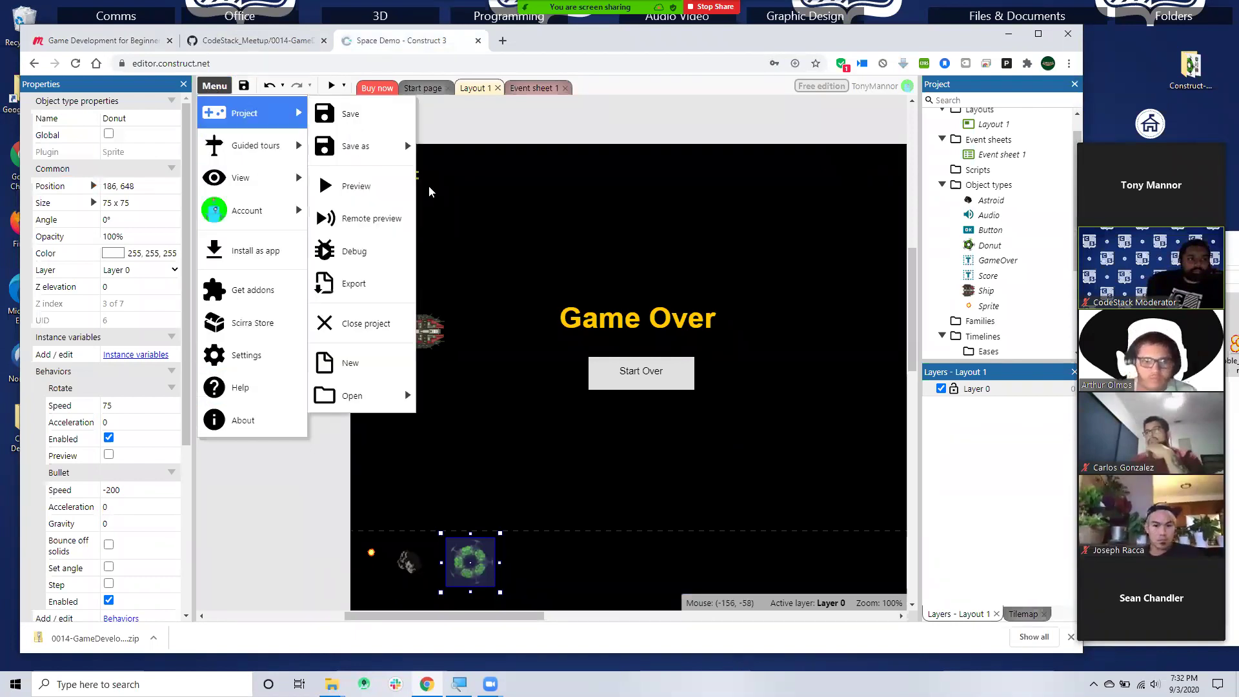
pyautogui.click(367, 286)
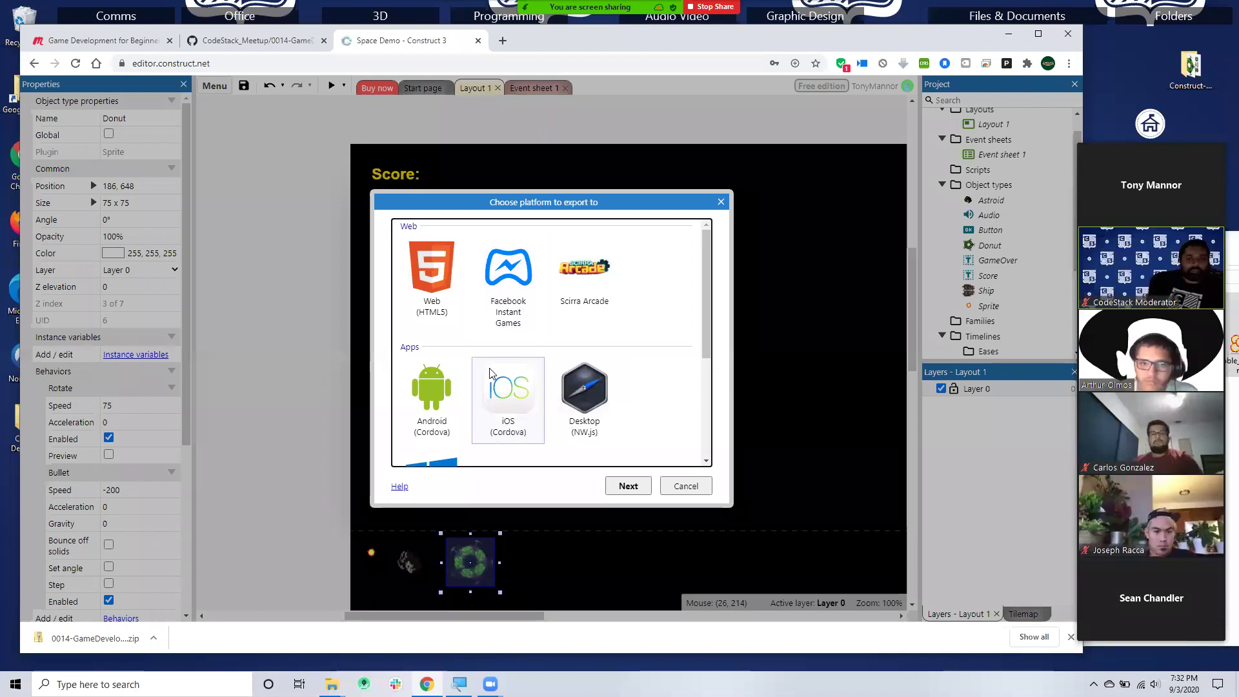
pyautogui.scroll(-2, 478, 348)
pyautogui.scroll(-1, 480, 379)
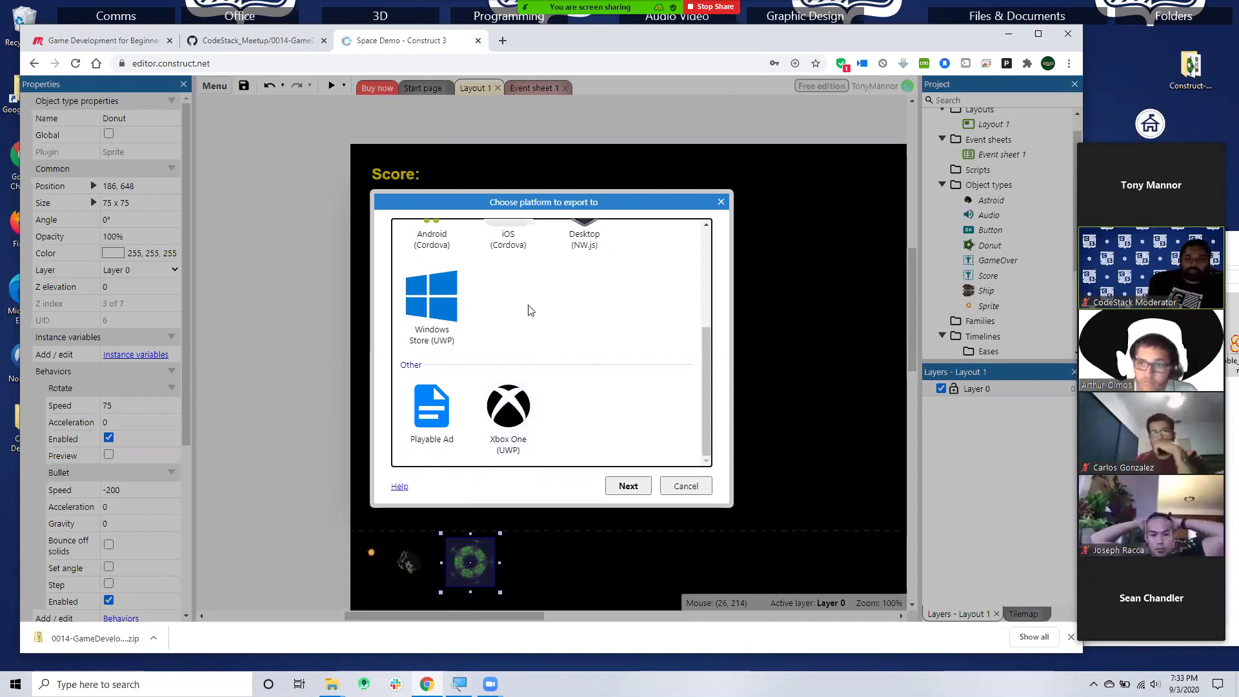
pyautogui.scroll(2, 561, 390)
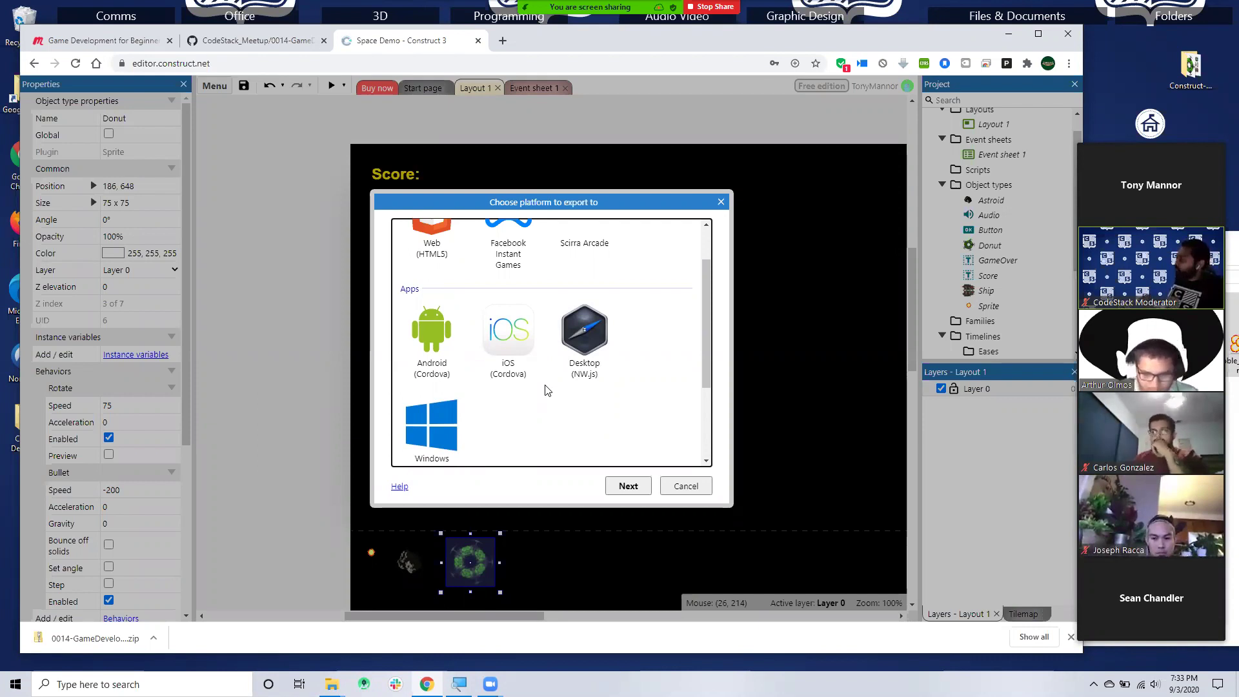
# - Try to export the project for Android (Cordova) and dismiss the exporter dialog
pyautogui.click(420, 338)
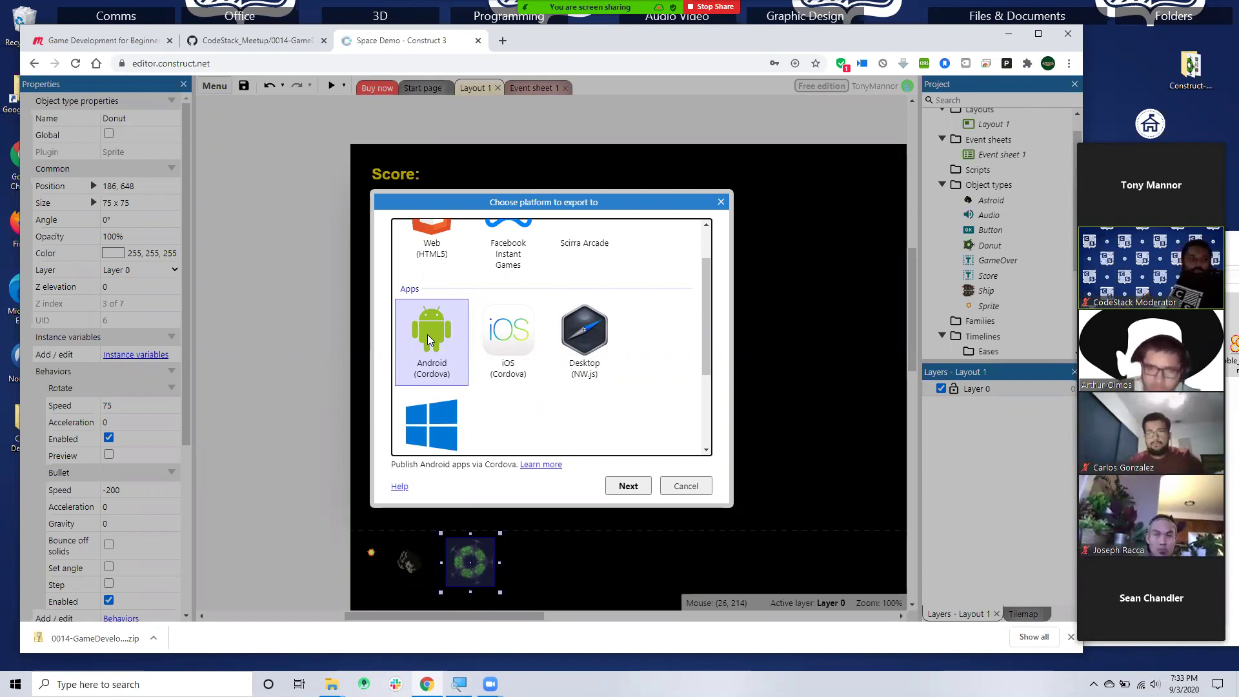
pyautogui.click(621, 489)
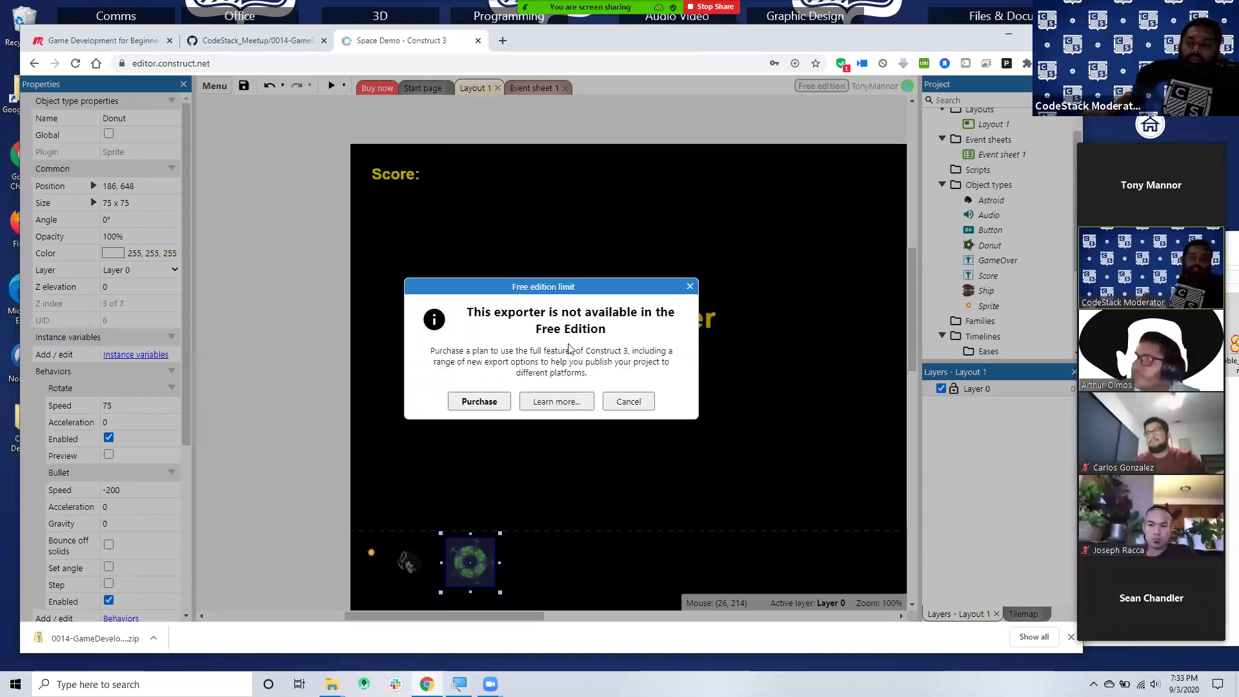
pyautogui.click(628, 402)
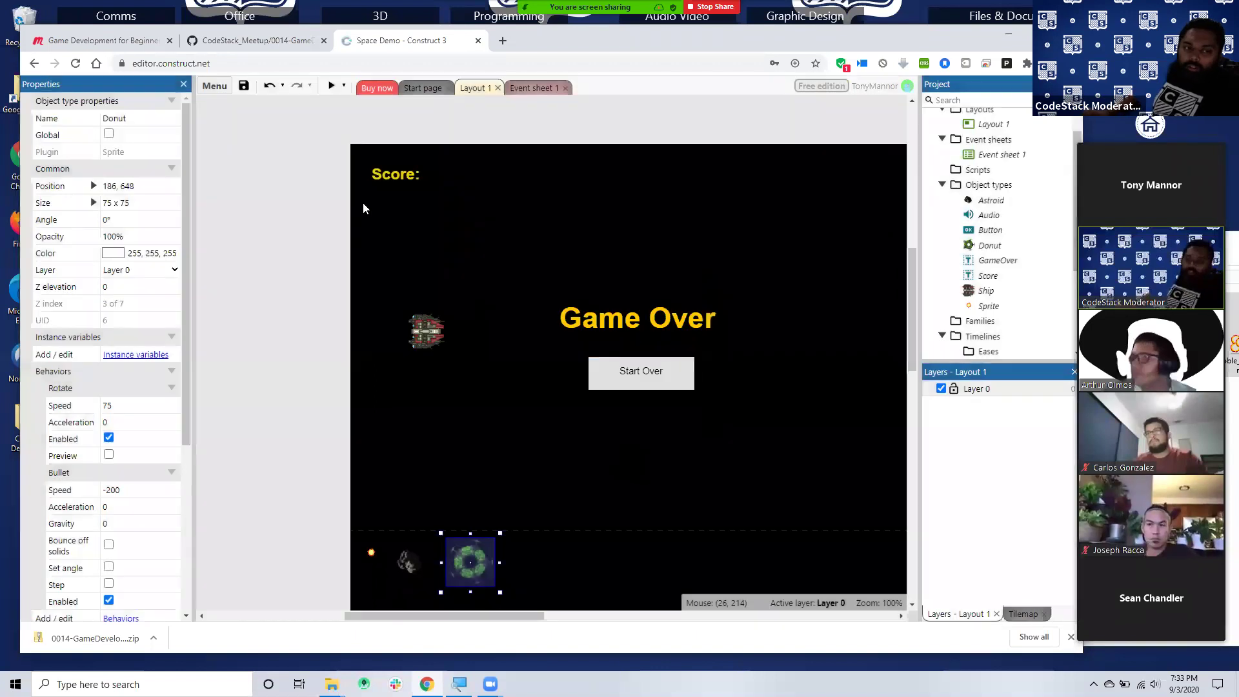
# - Review the project's Save as options and reopen the Export platform choices
pyautogui.click(204, 89)
pyautogui.moveTo(258, 115)
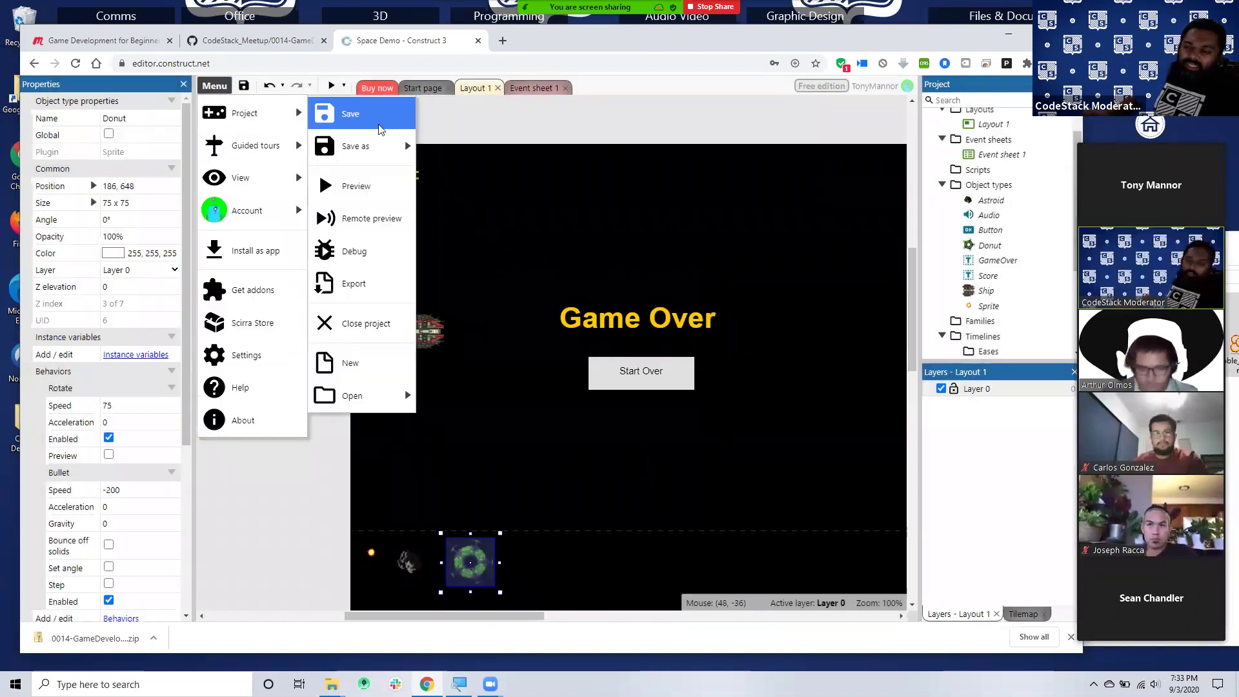
pyautogui.moveTo(374, 148)
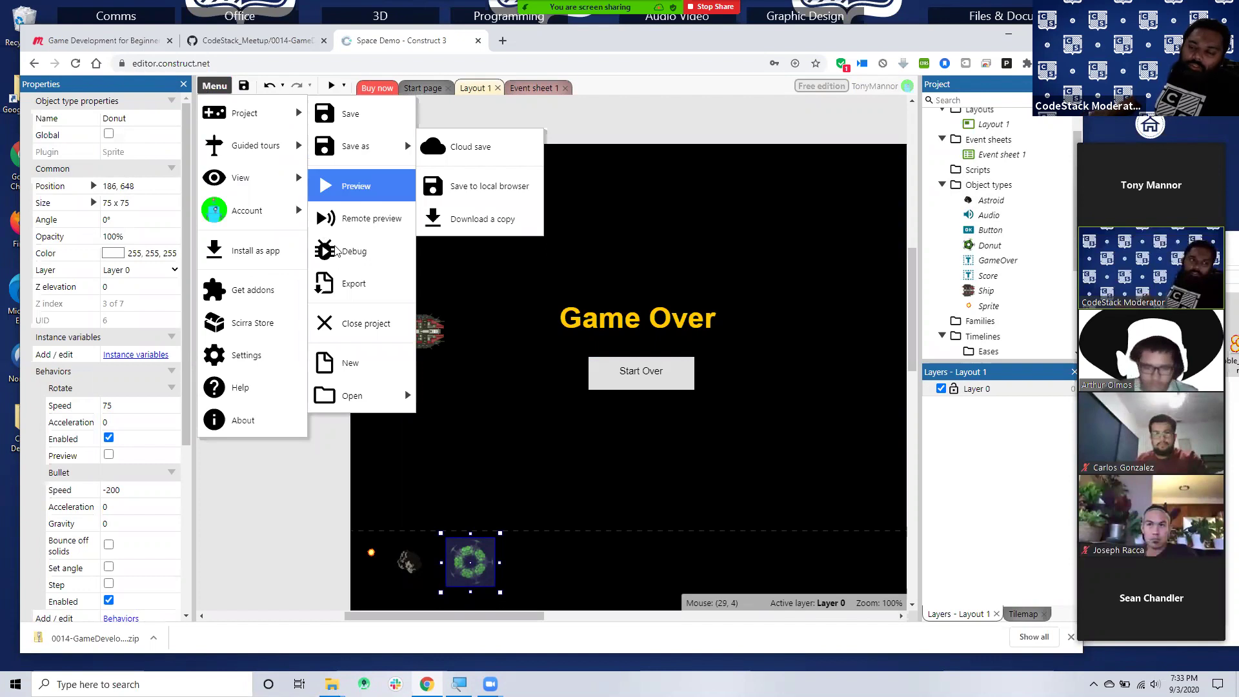
pyautogui.click(334, 284)
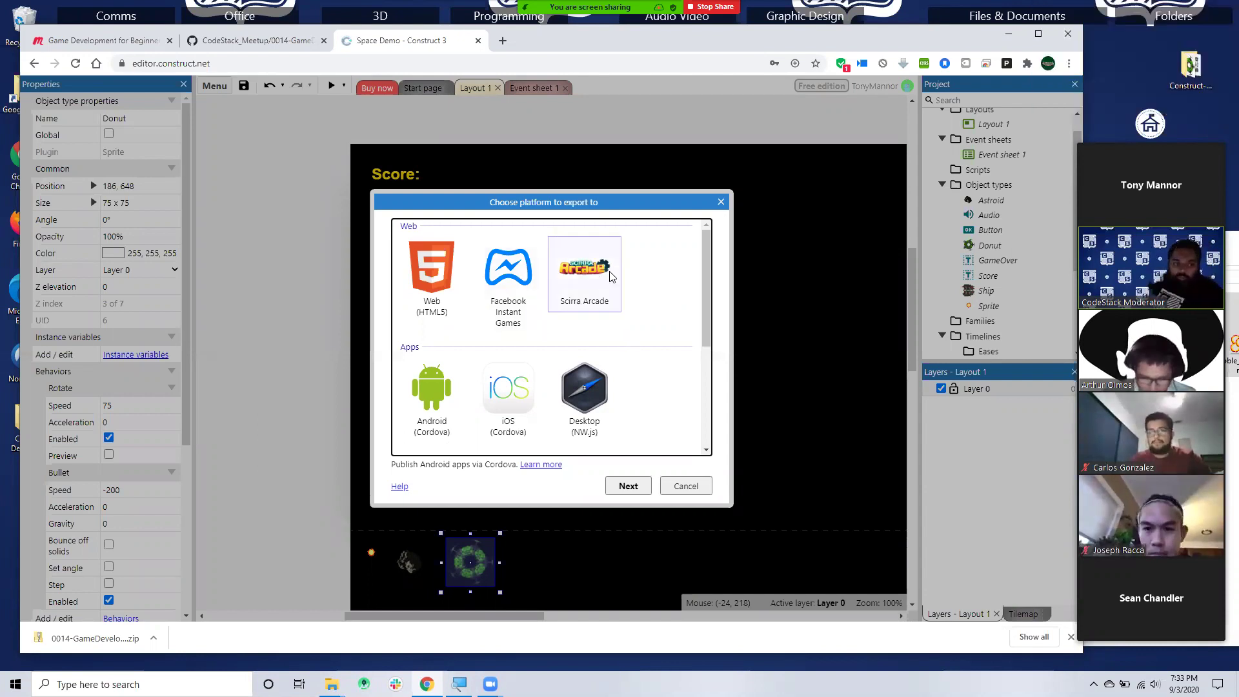
# - Open the published CodeStack Space Demo link from the meetup event page in a new tab and switch to it
pyautogui.click(104, 40)
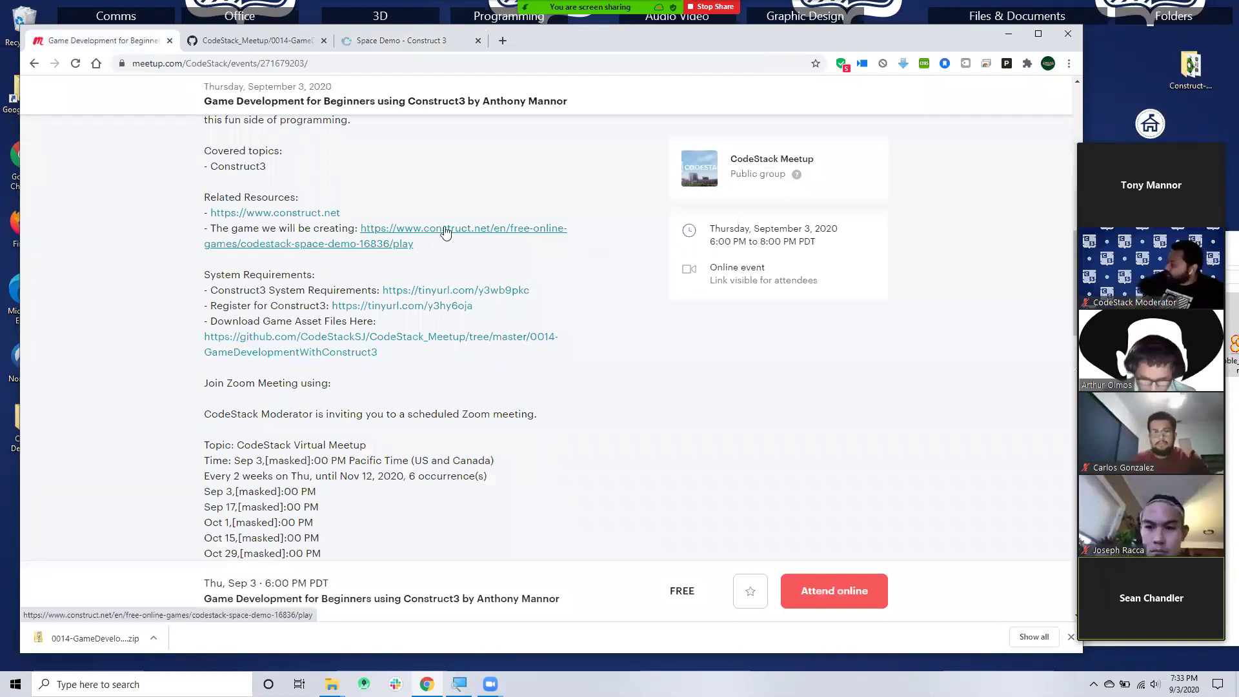
pyautogui.rightClick(326, 245)
pyautogui.click(361, 253)
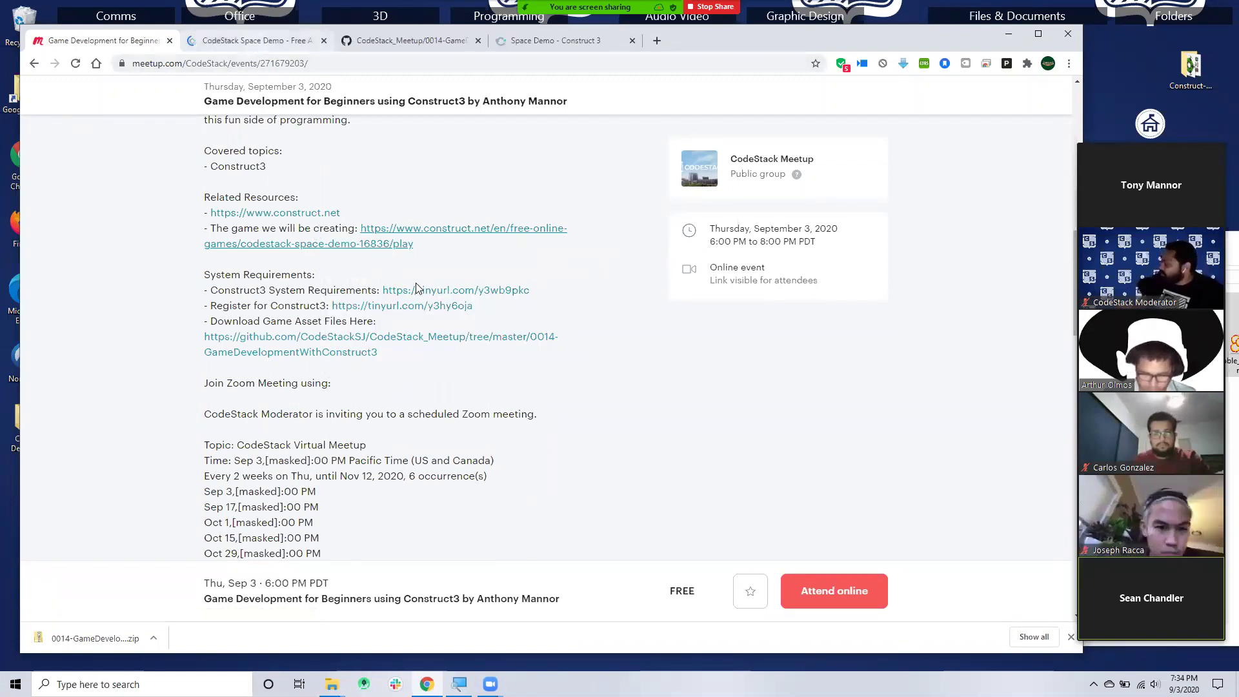
pyautogui.hotkey('ctrl', 'Tab')
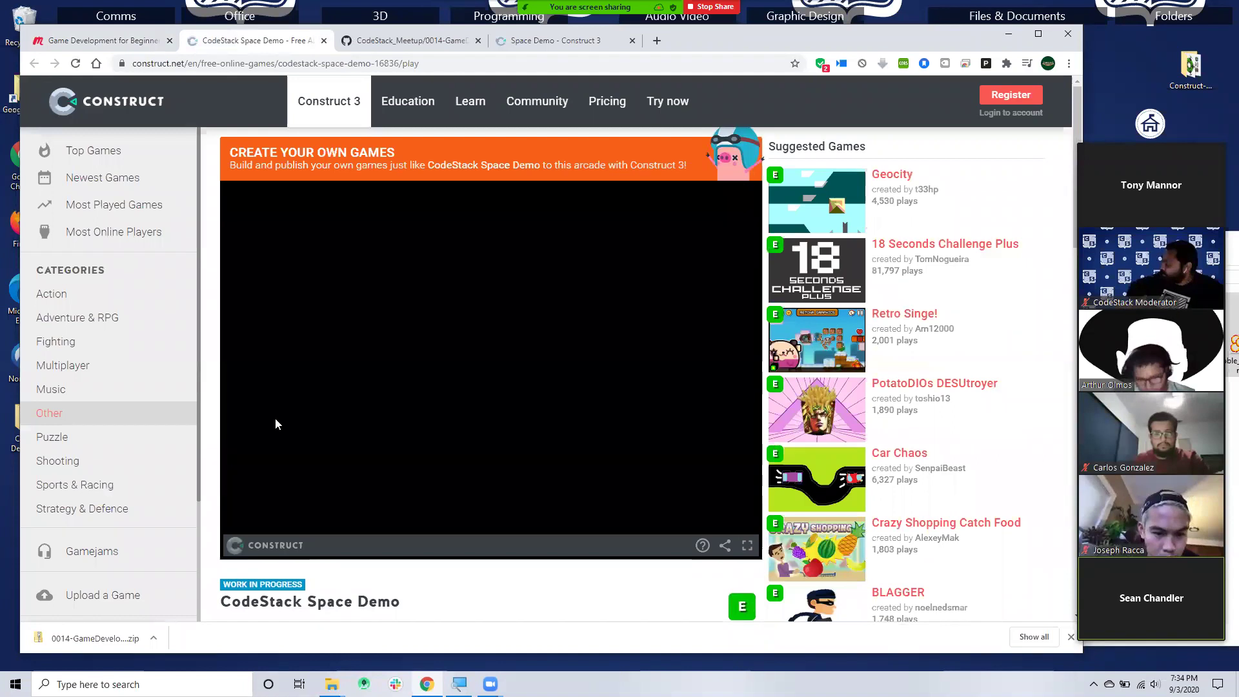
# - Play the published CodeStack Space Demo, steering the ship up and down to collect donuts and avoid asteroids, and close its tab
pyautogui.press('Down')
pyautogui.press('Up')
pyautogui.click(345, 390)
pyautogui.press('Up')
pyautogui.press('Down')
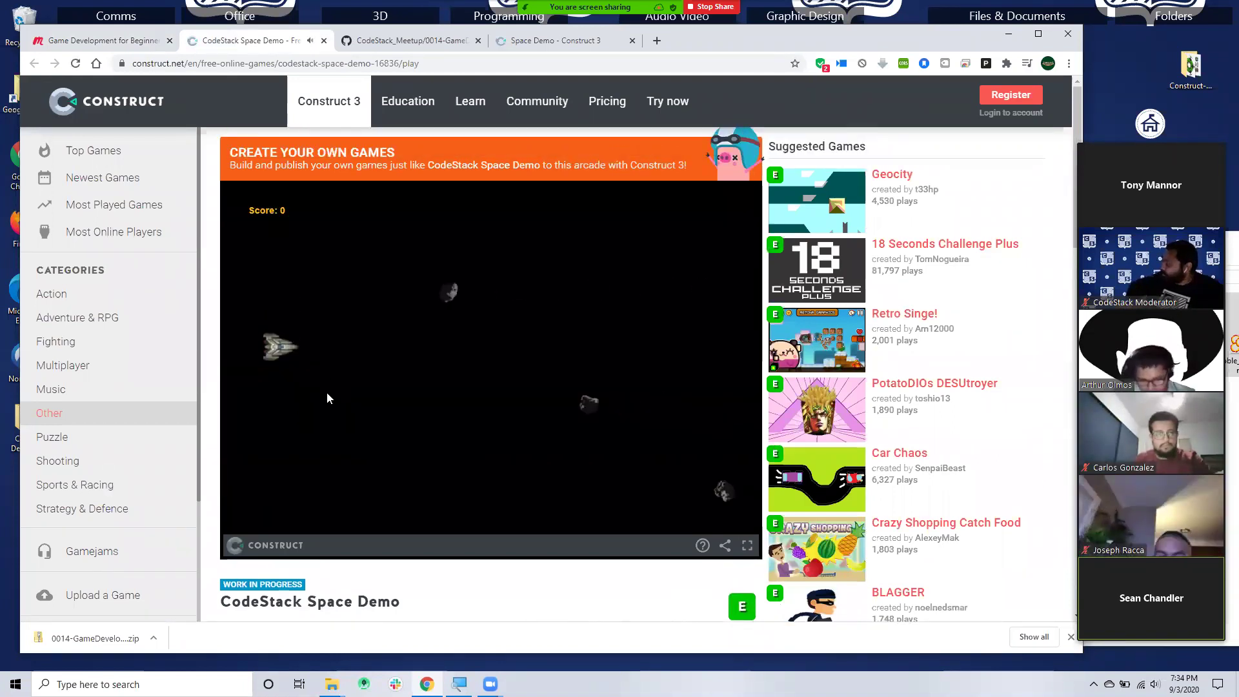
pyautogui.press('Up')
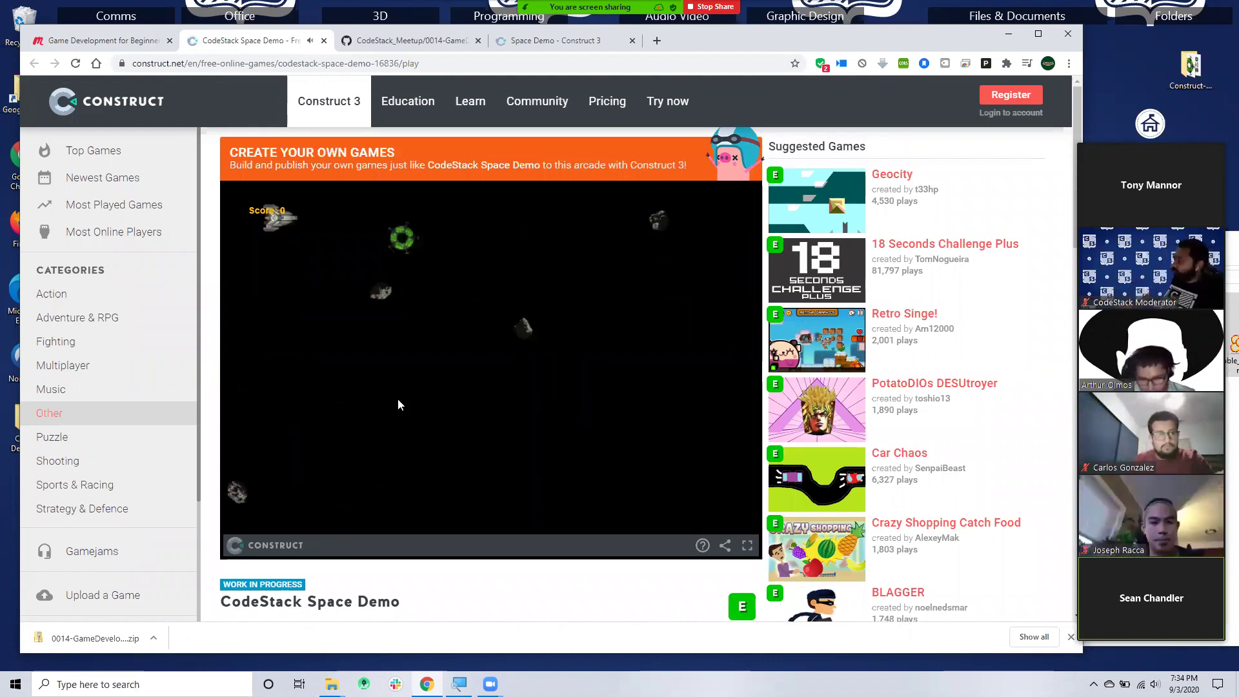
pyautogui.press('Down')
pyautogui.press('Down')
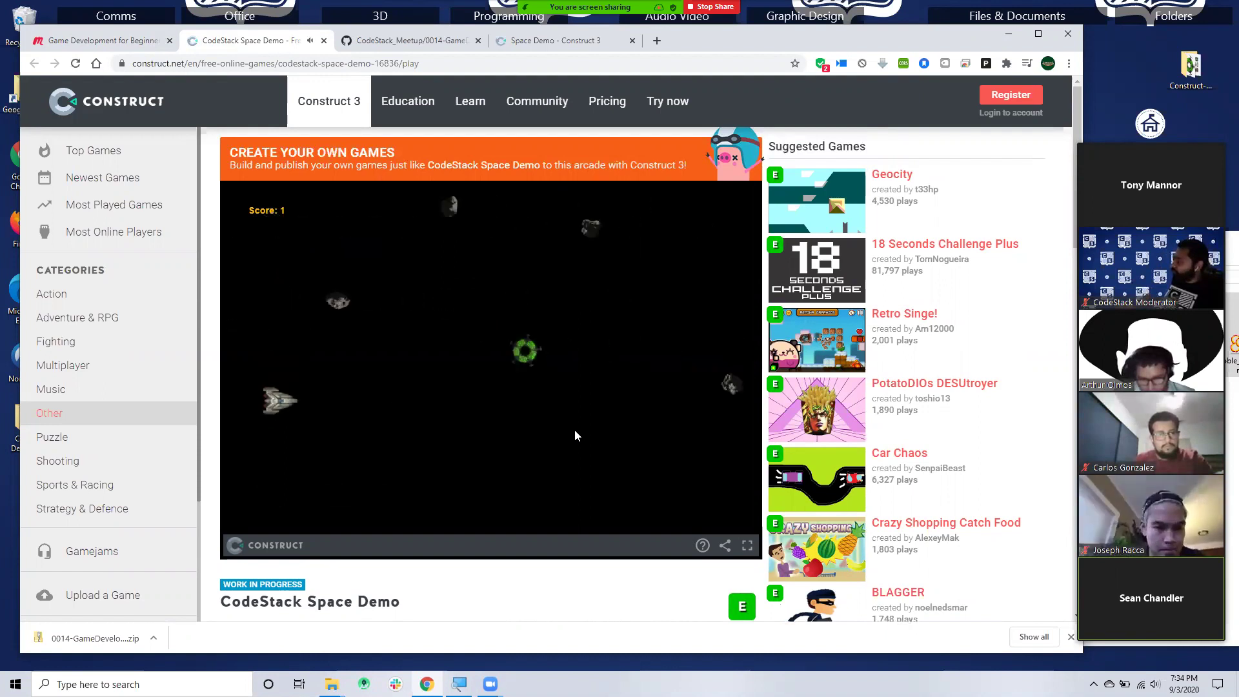
pyautogui.press('Up')
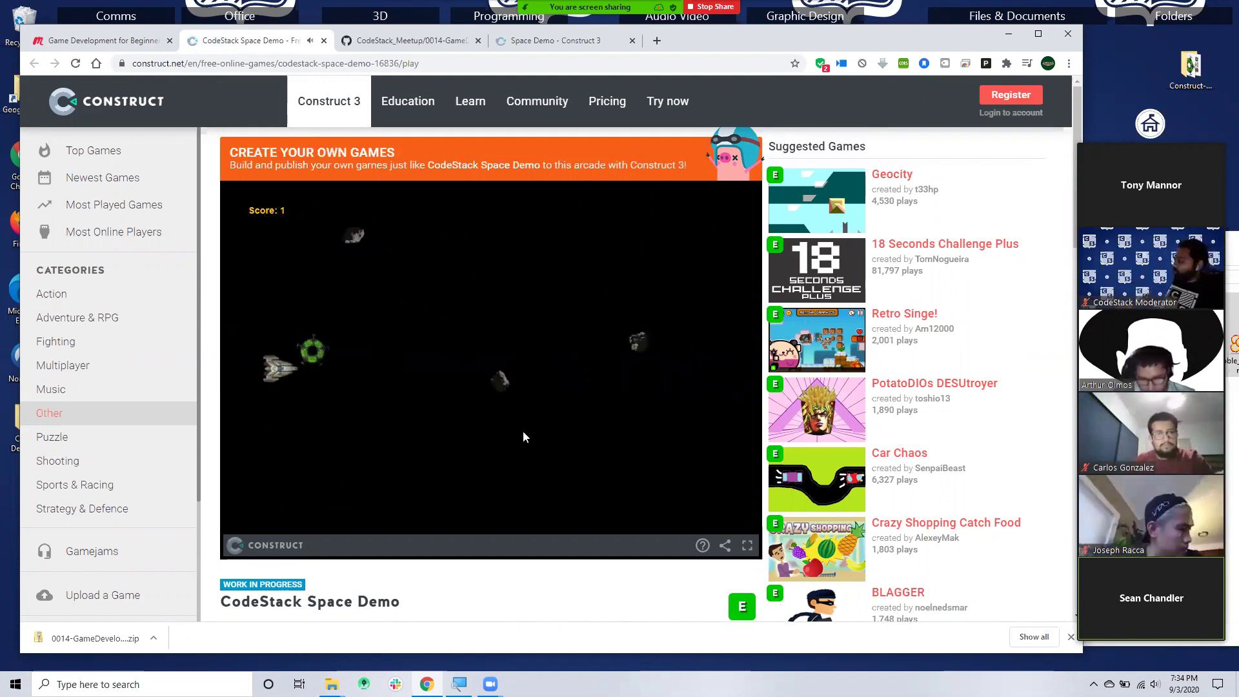
pyautogui.press('Up')
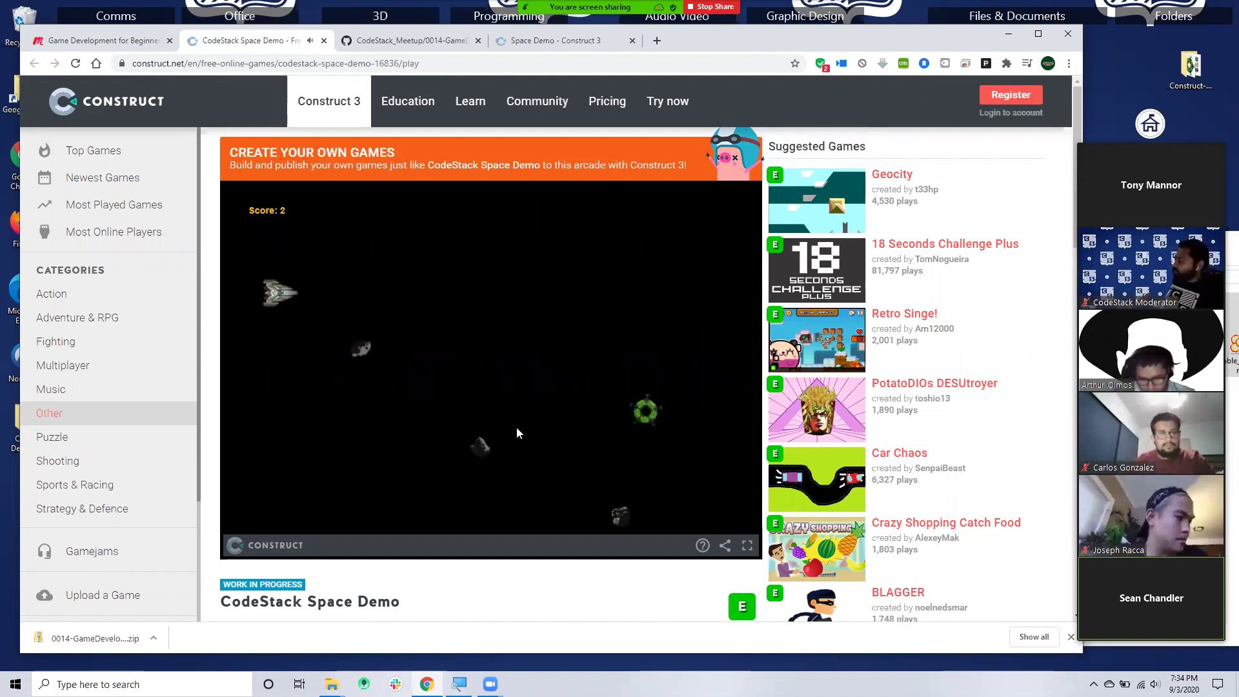
pyautogui.press('Down')
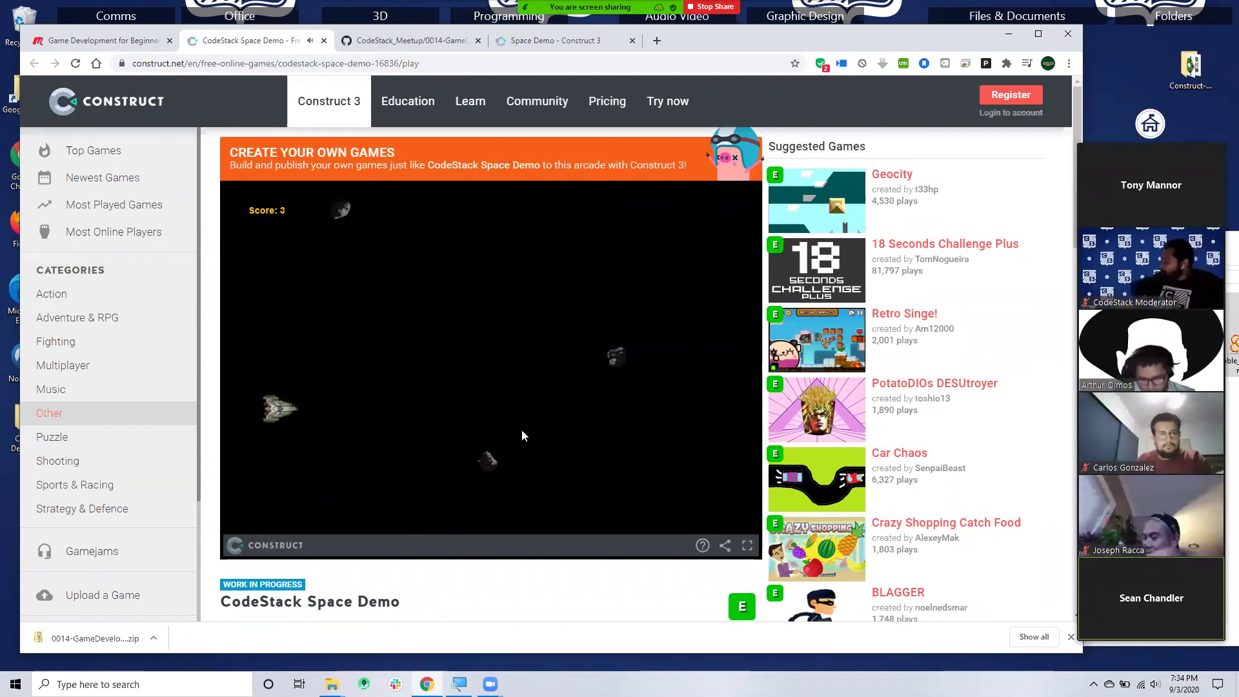
pyautogui.press('Up')
pyautogui.press('Down')
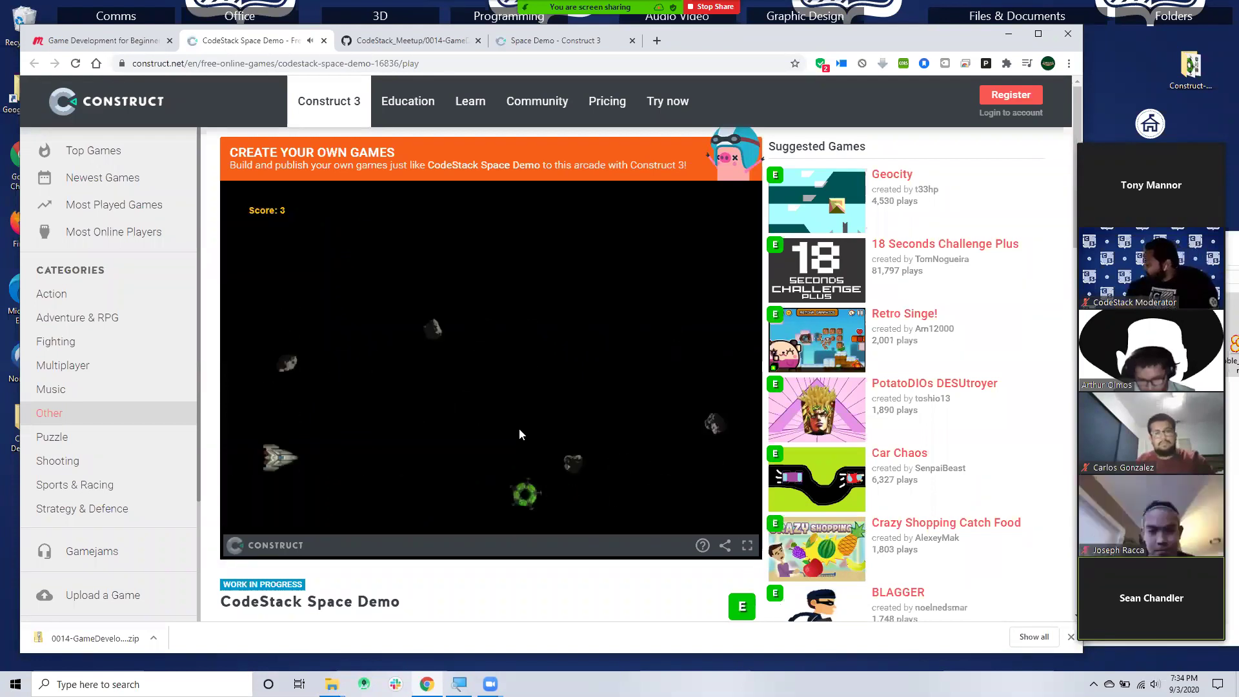
pyautogui.press('Down')
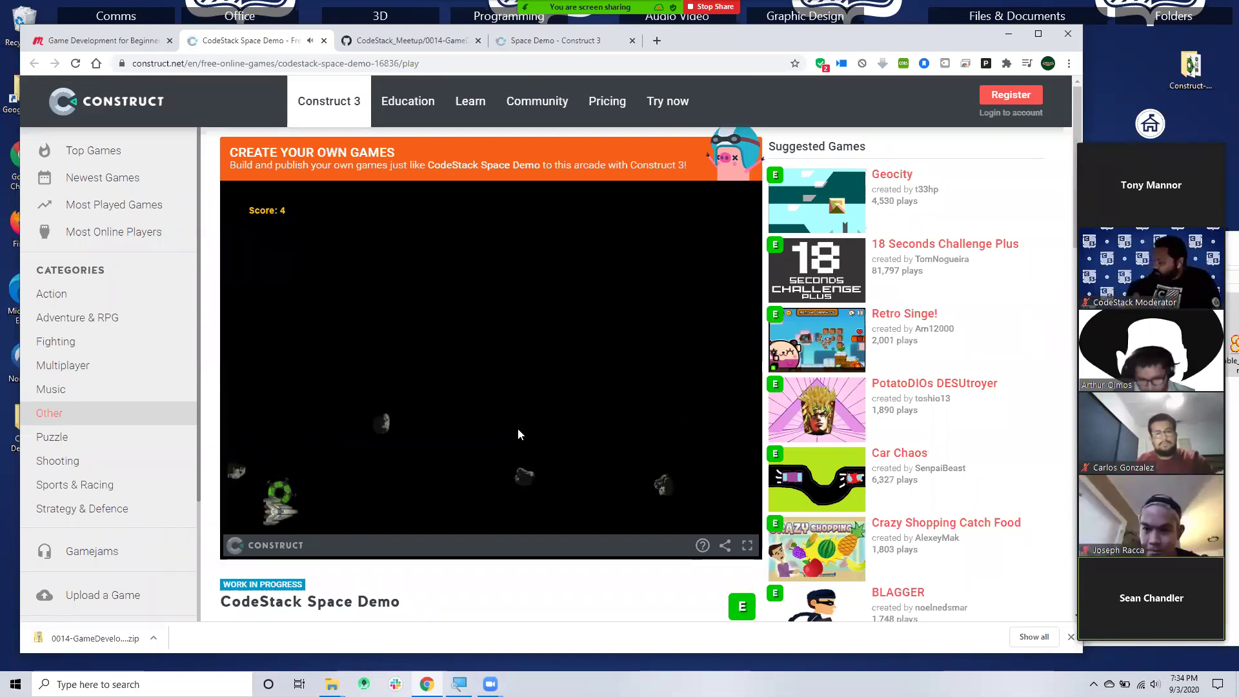
pyautogui.press('Up')
pyautogui.press('Down')
pyautogui.press('Down')
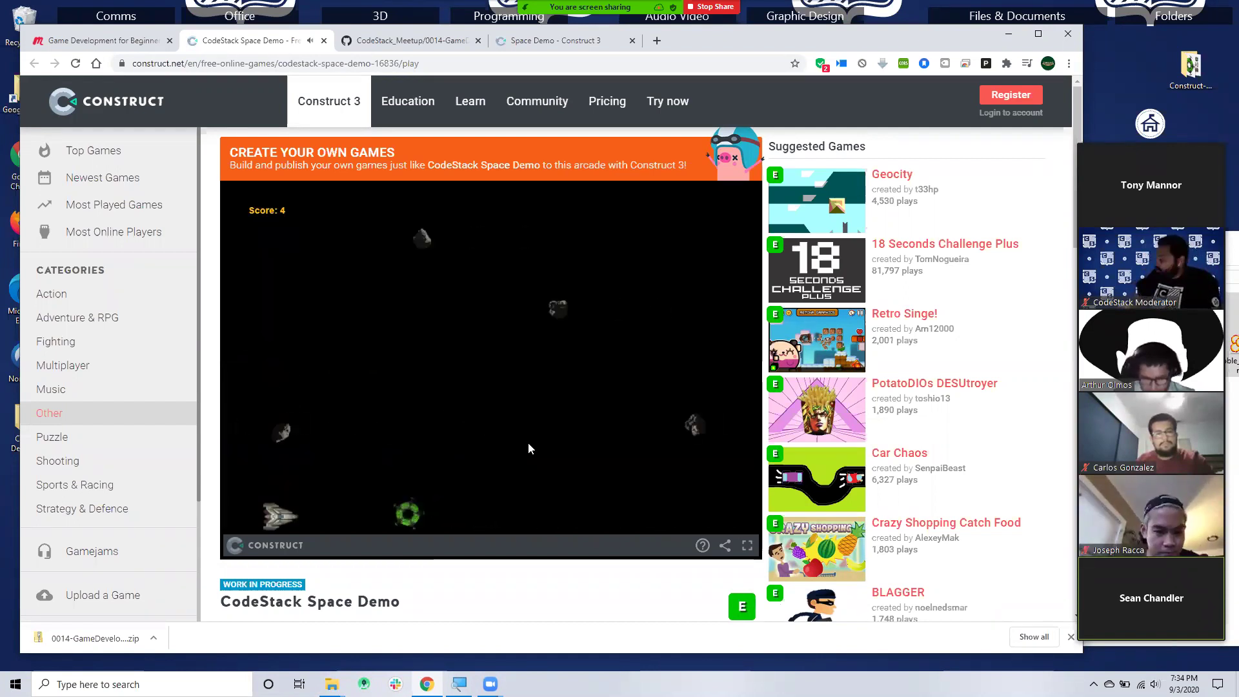
pyautogui.press('Up')
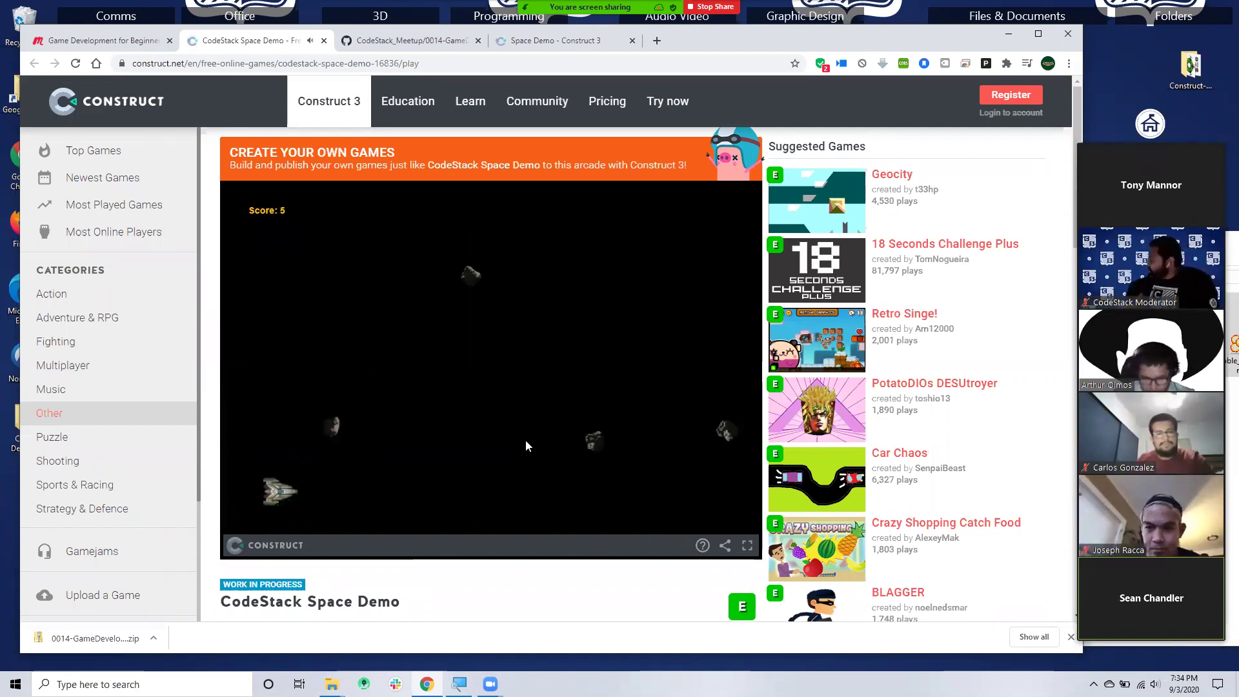
pyautogui.press('Up')
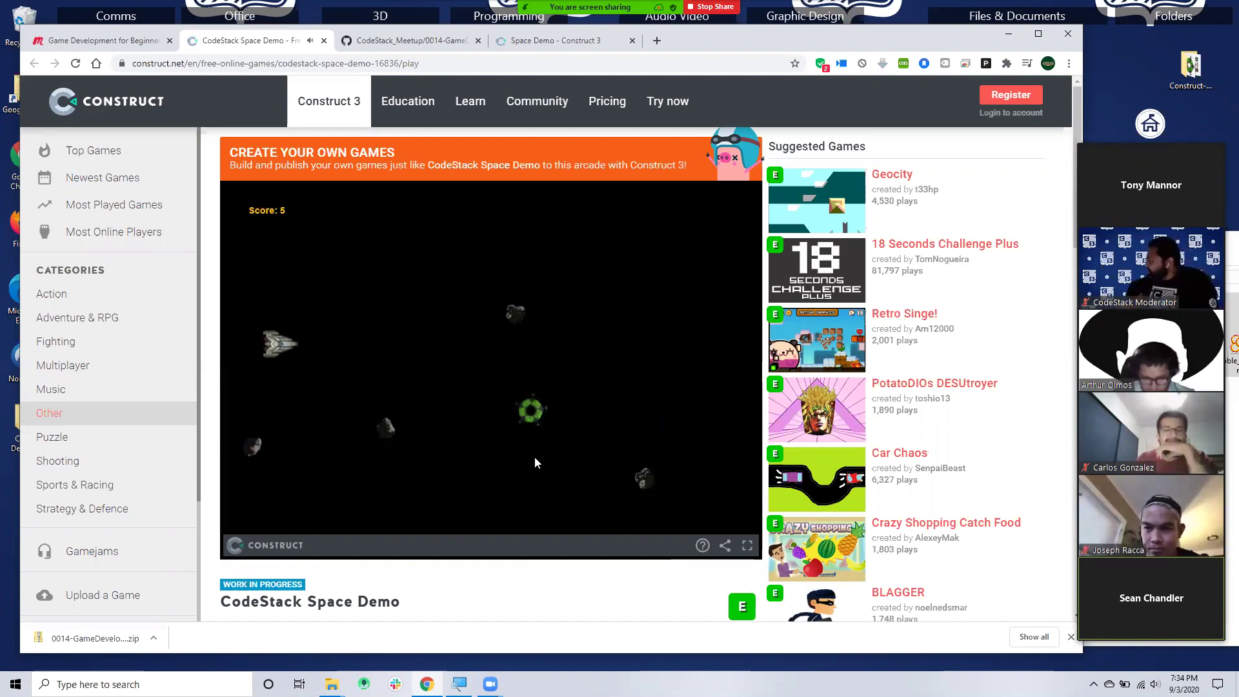
pyautogui.press('Down')
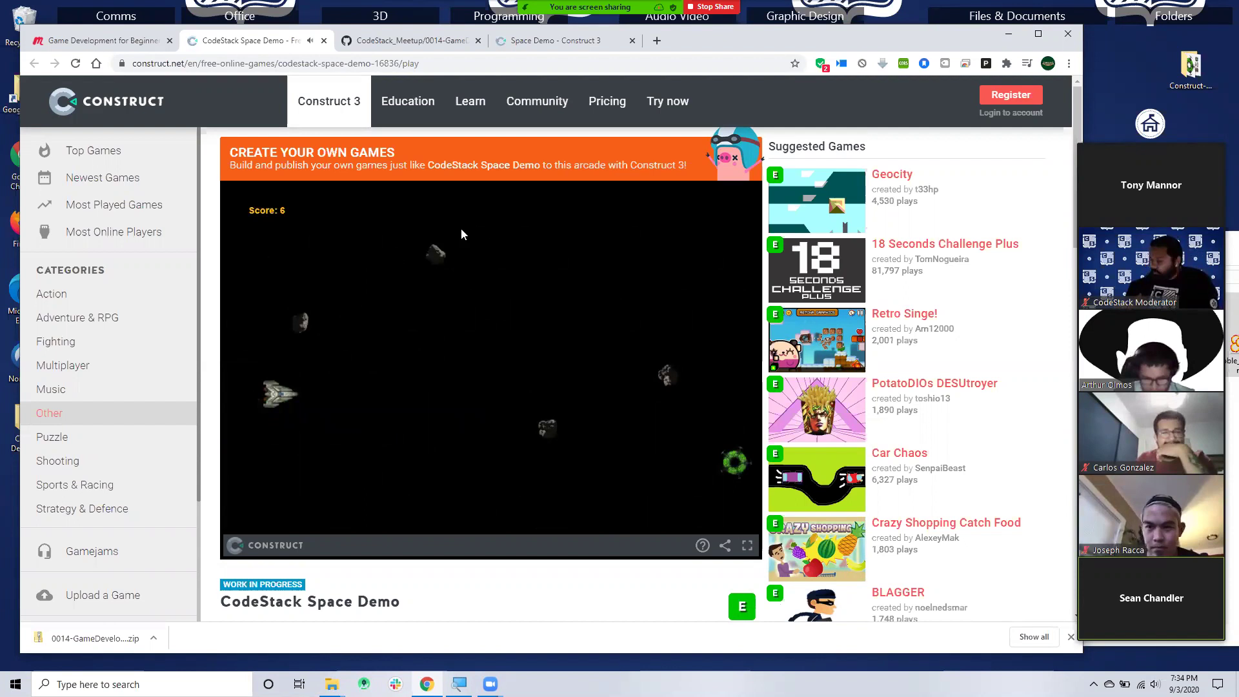
pyautogui.click(324, 41)
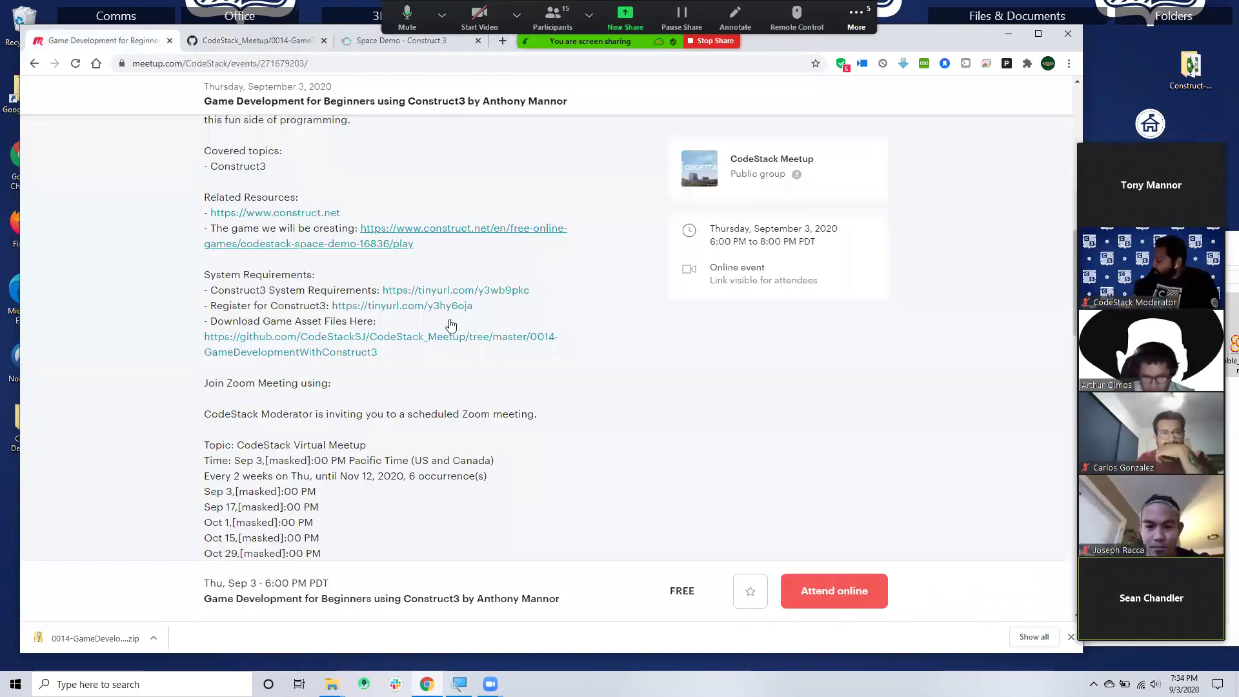
# - Revisit the export platform choices in Construct 3 and review the shared files in the 0014-GameDevelopmentWithConstruct3 GitHub folder
pyautogui.click(364, 40)
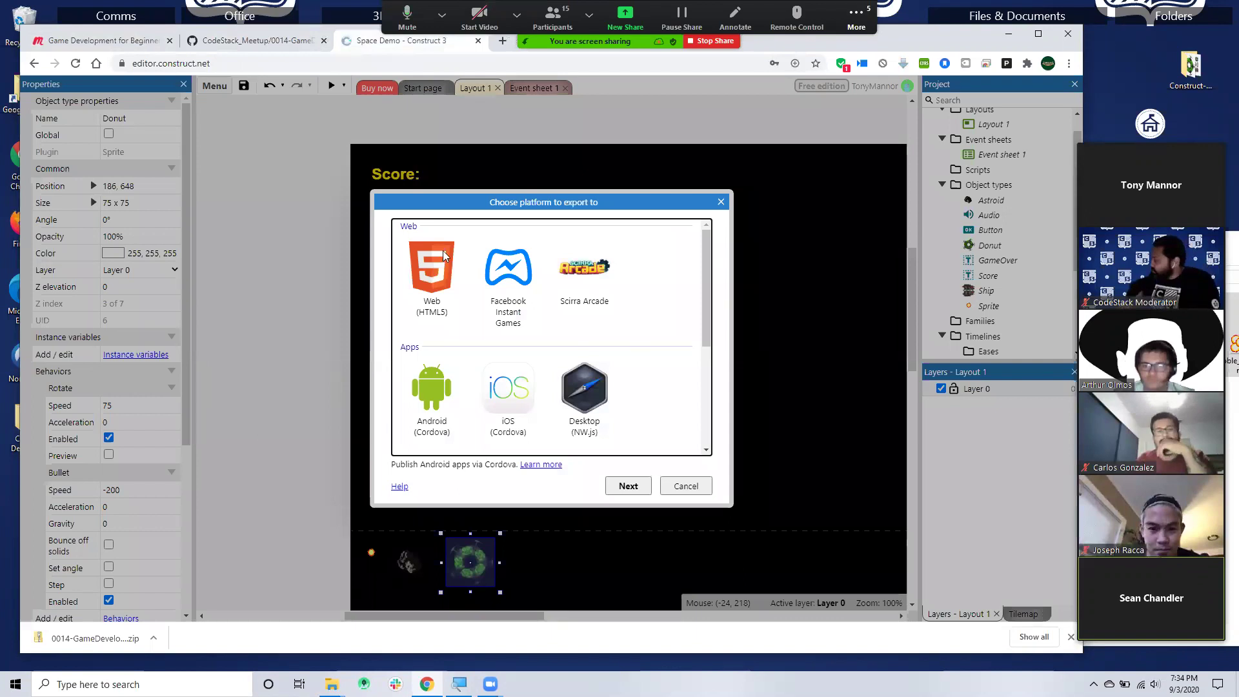
pyautogui.hotkey('ctrl', 'shift', 'Tab')
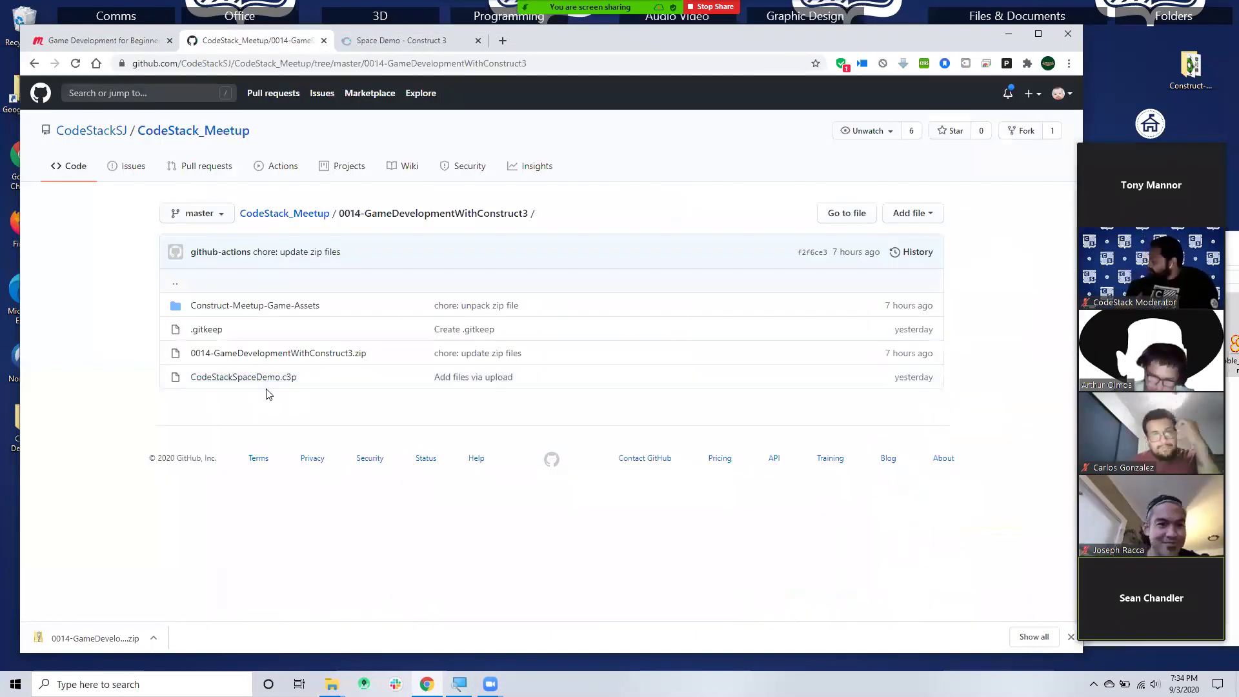
pyautogui.click(401, 41)
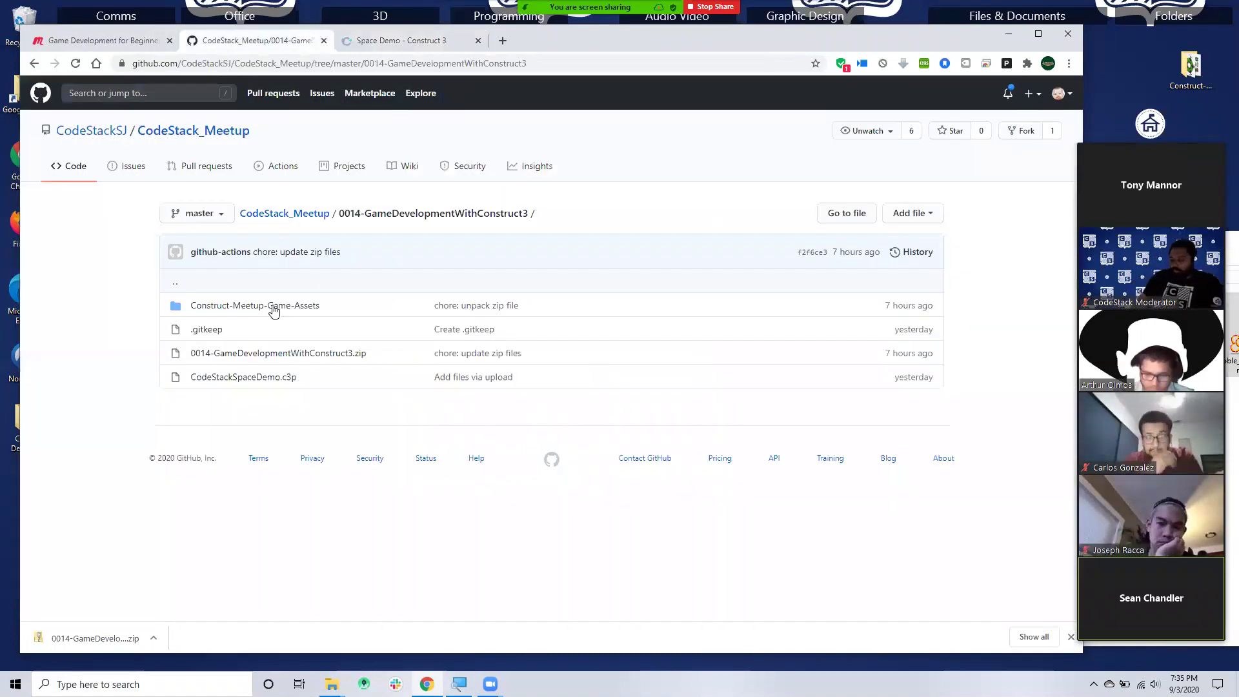
pyautogui.click(245, 41)
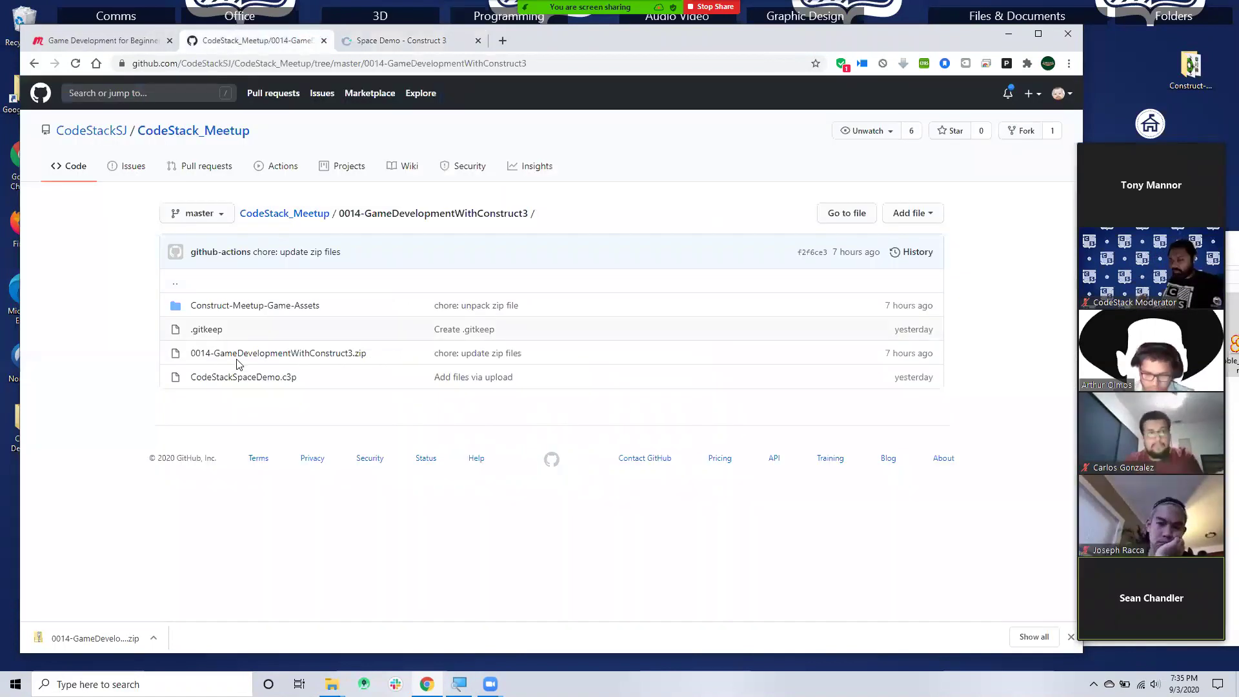
# - Open the Space Demo game link from the meetup page in a new window and browse the arcade's Adventure & RPG category
pyautogui.click(97, 40)
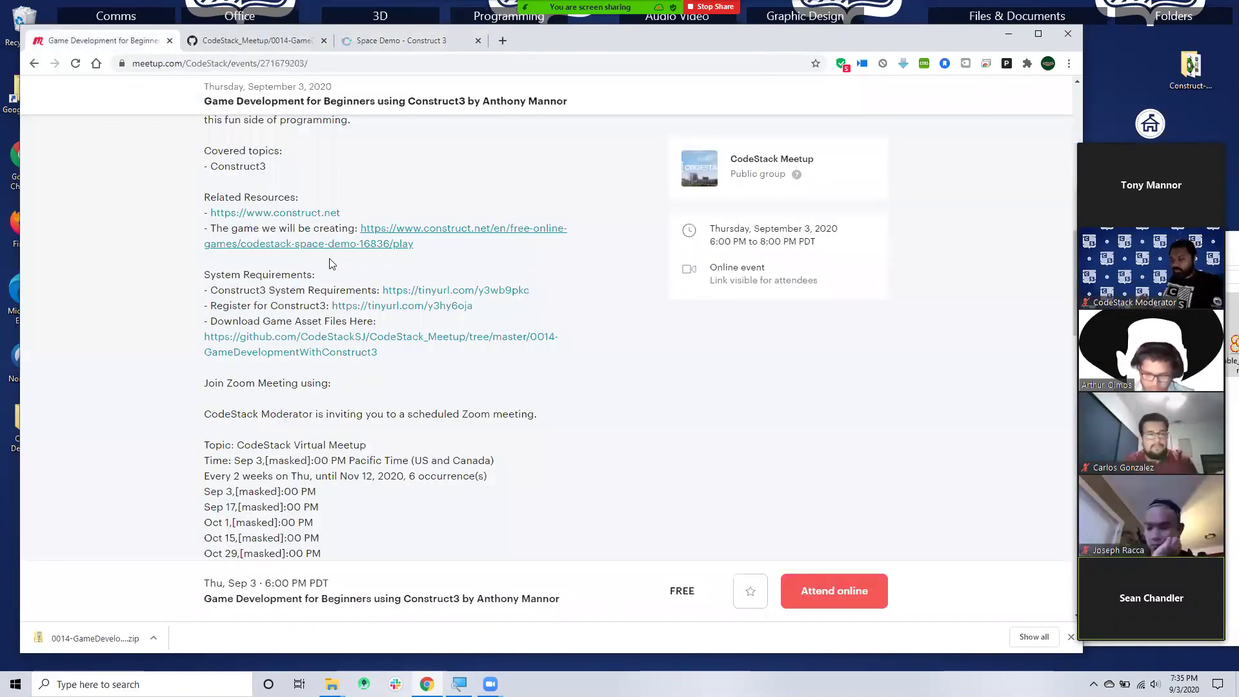
pyautogui.rightClick(473, 252)
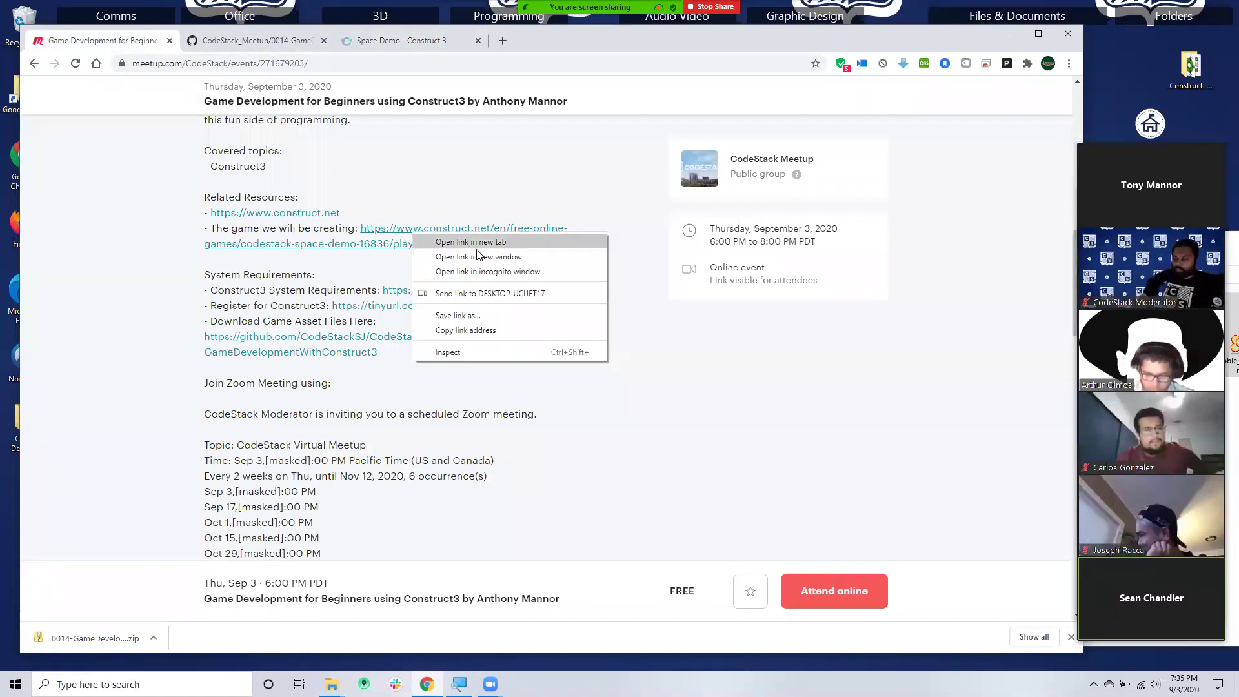
pyautogui.click(478, 255)
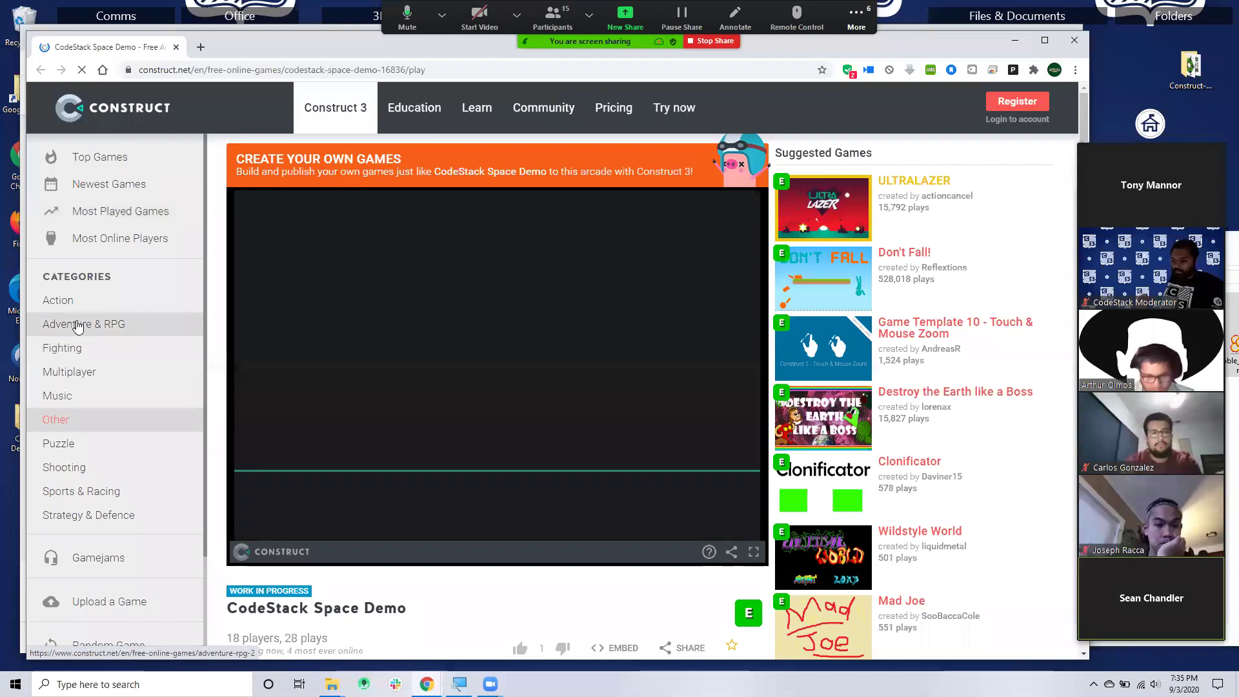
pyautogui.click(76, 325)
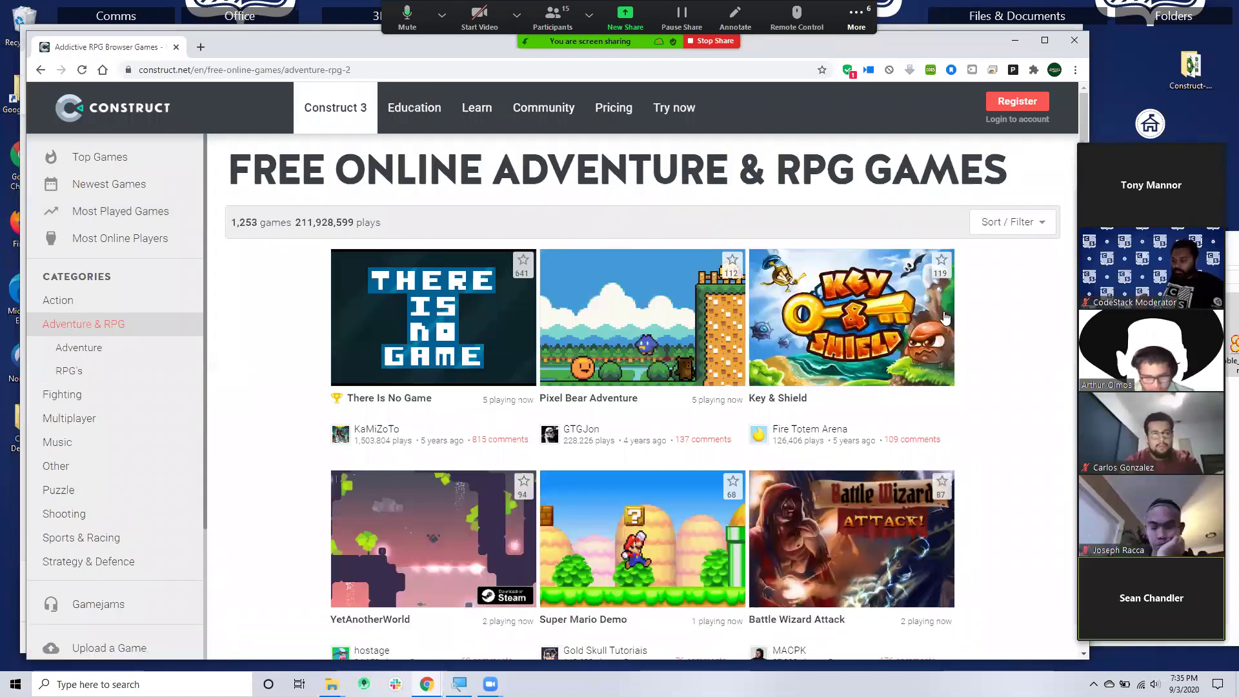
# - Open Ufo Run. The castle tower from the Adventure & RPG games list, dismiss the advert and start the game
pyautogui.scroll(-2, 828, 342)
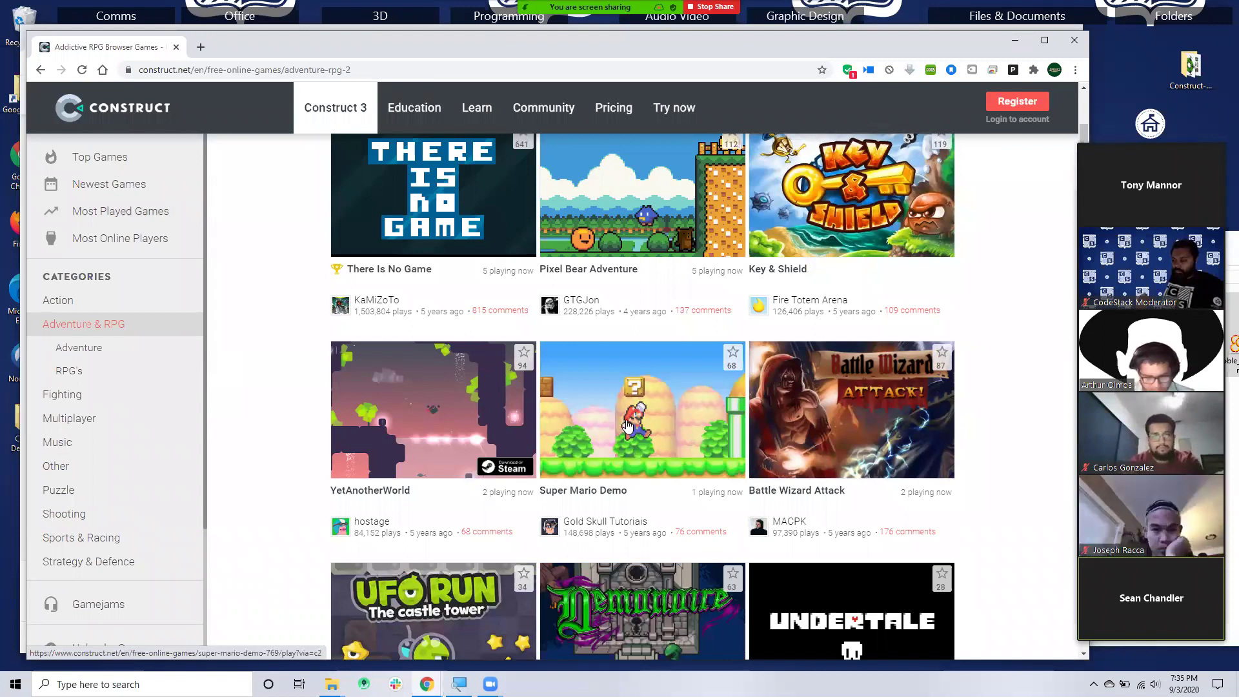
pyautogui.scroll(-3, 485, 464)
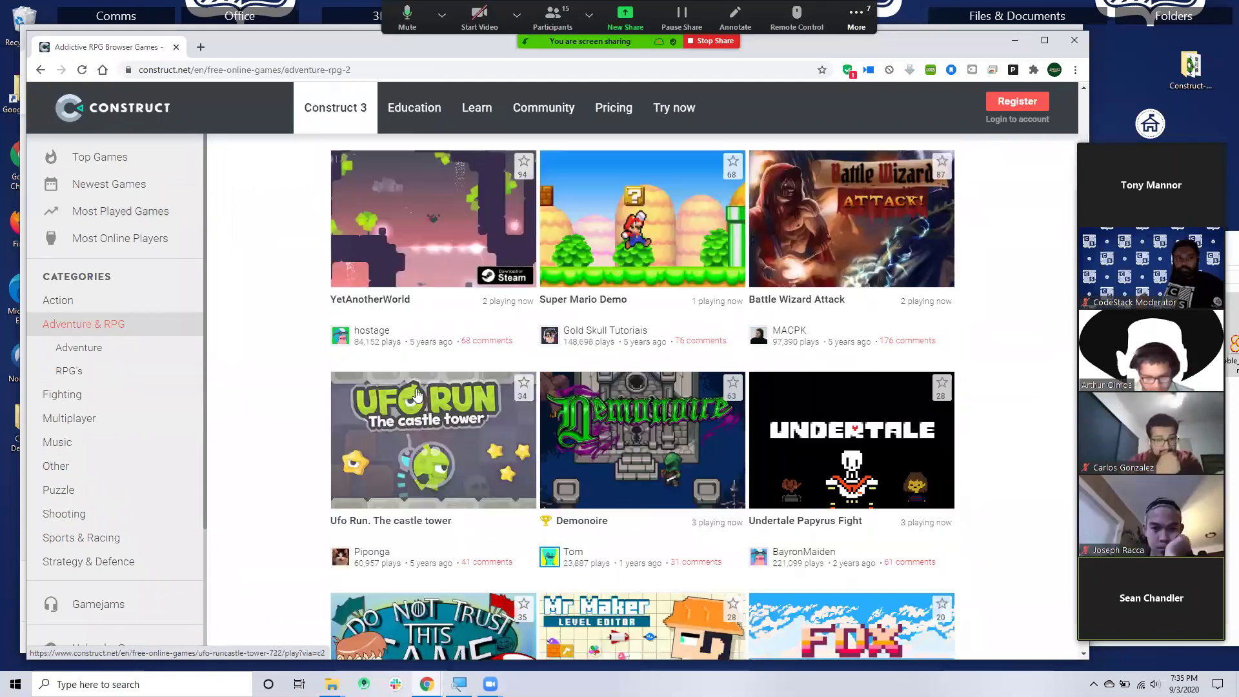
pyautogui.click(413, 447)
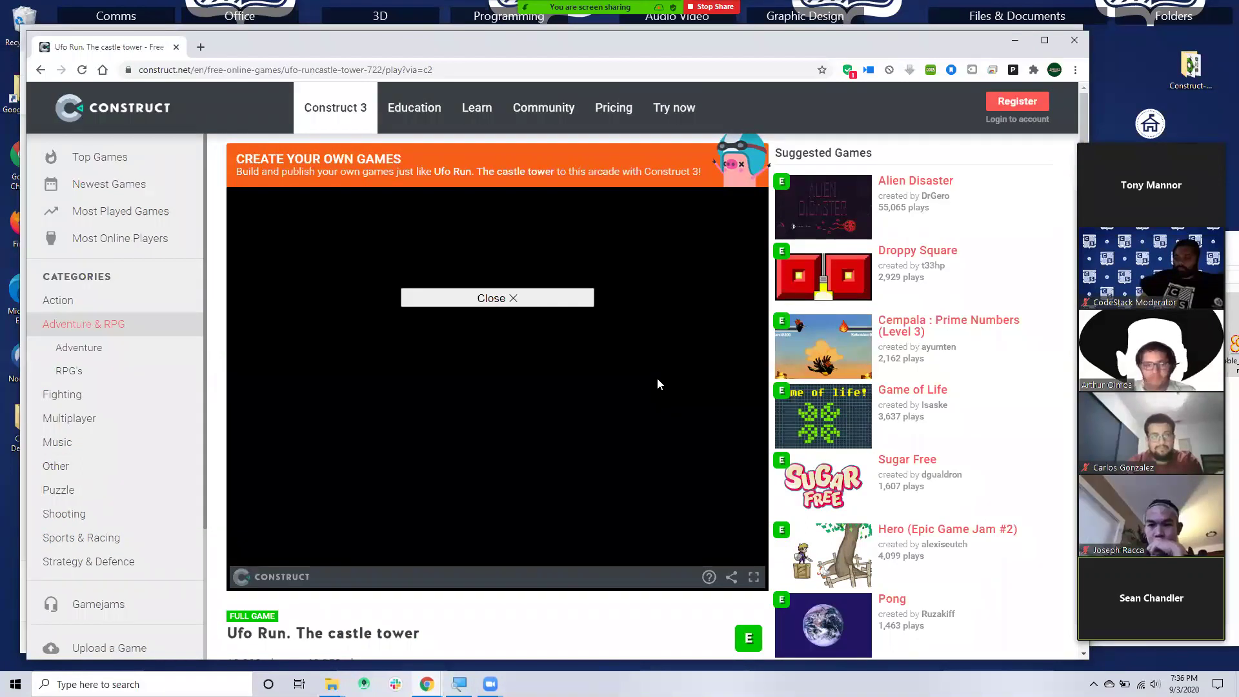
pyautogui.click(510, 297)
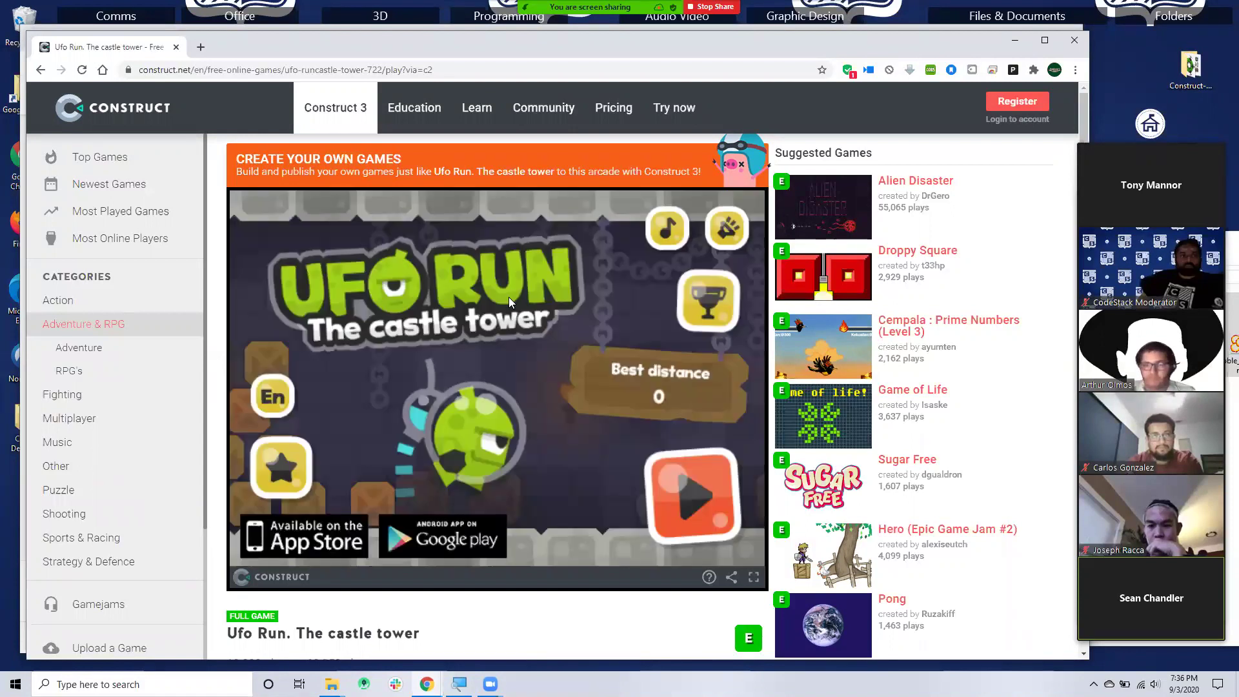
pyautogui.click(680, 500)
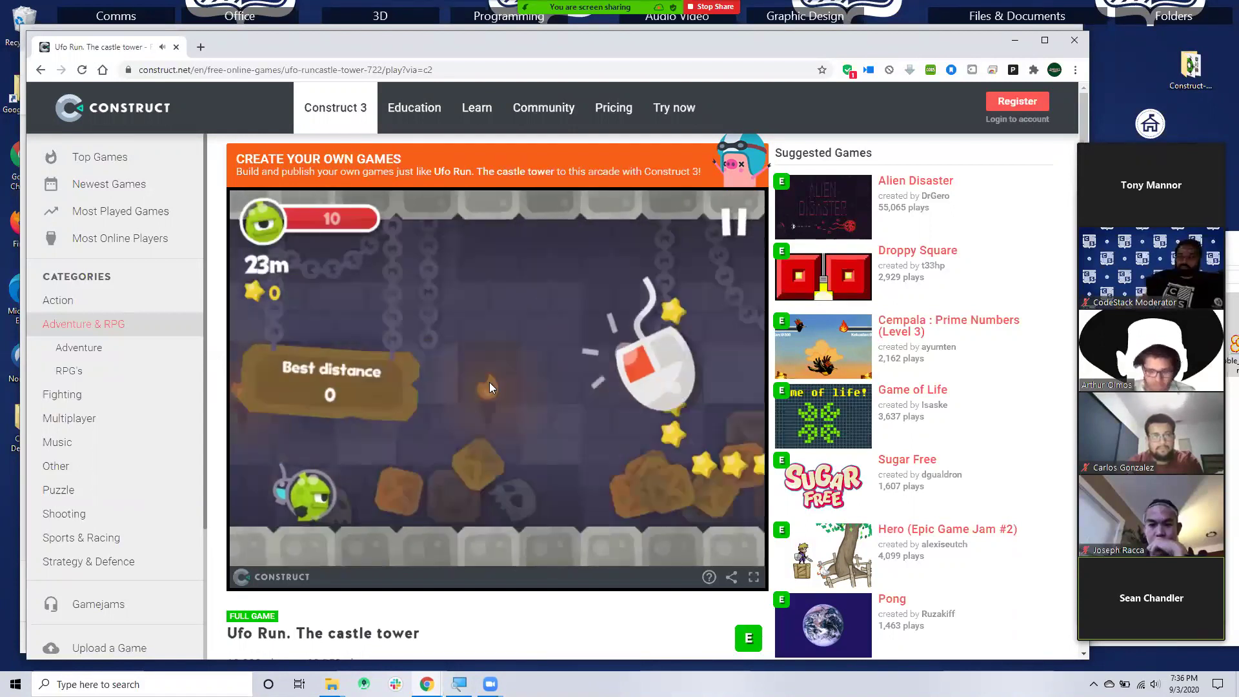
# - Play Ufo Run, steering the alien up and down through the castle tower to collect stars
pyautogui.click(484, 392)
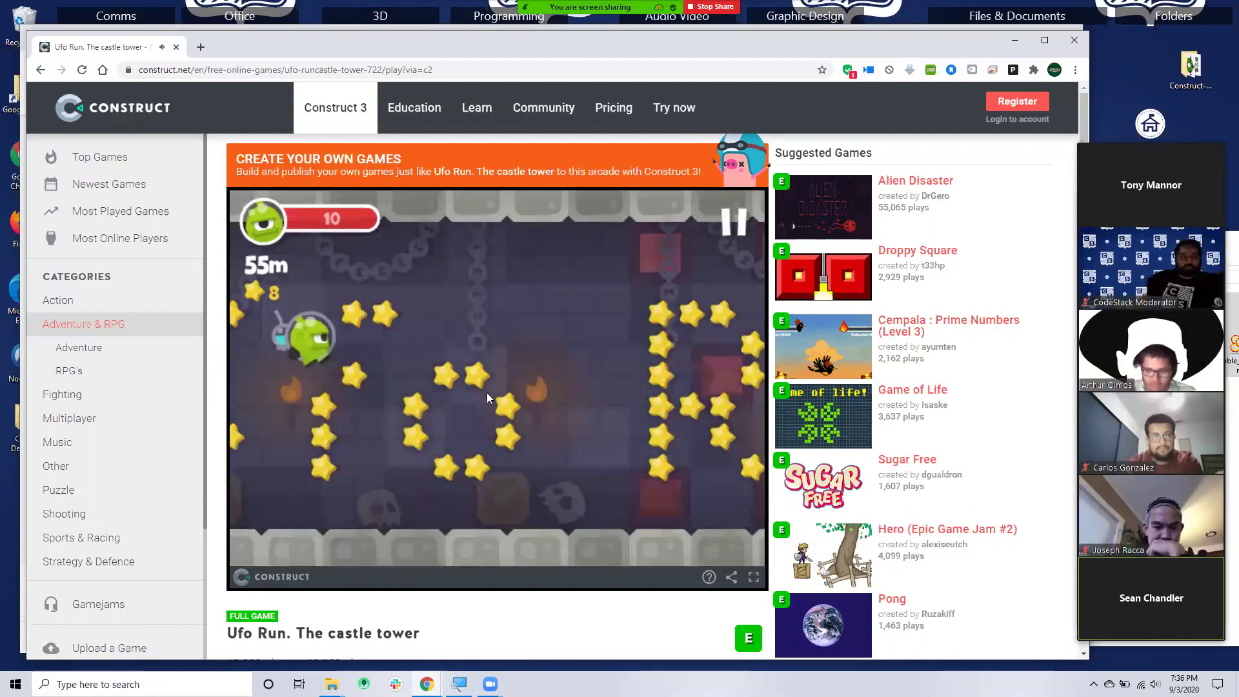
pyautogui.click(519, 412)
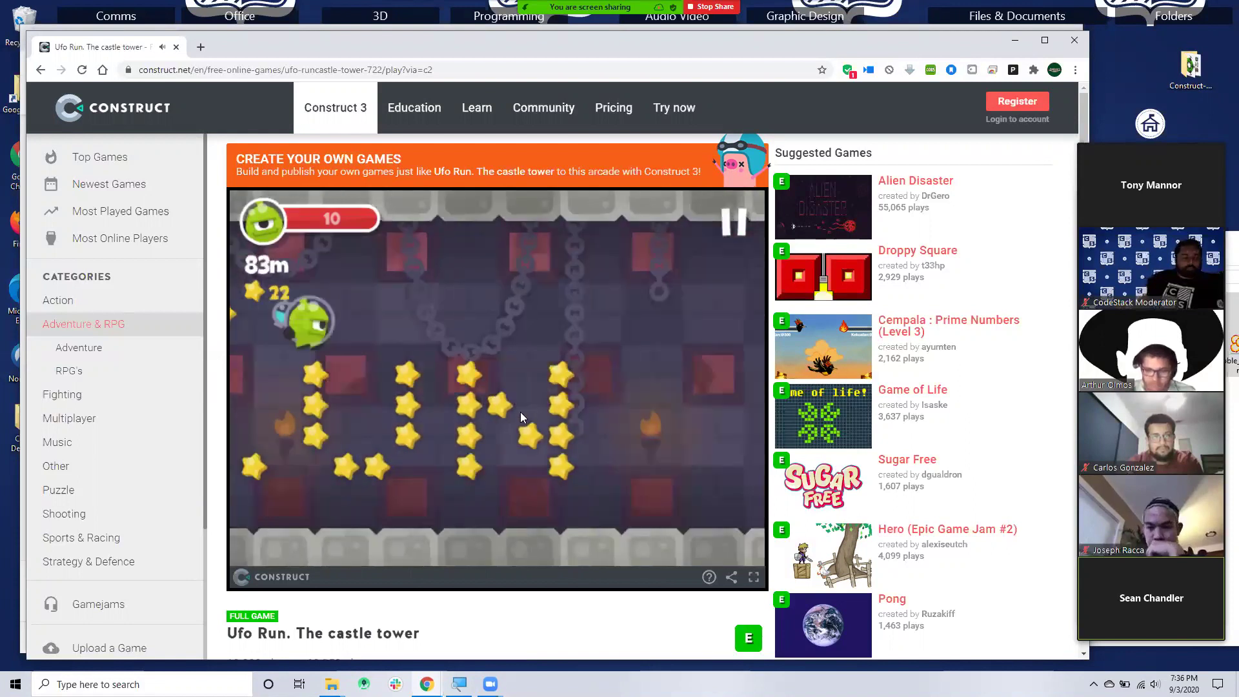
pyautogui.click(520, 412)
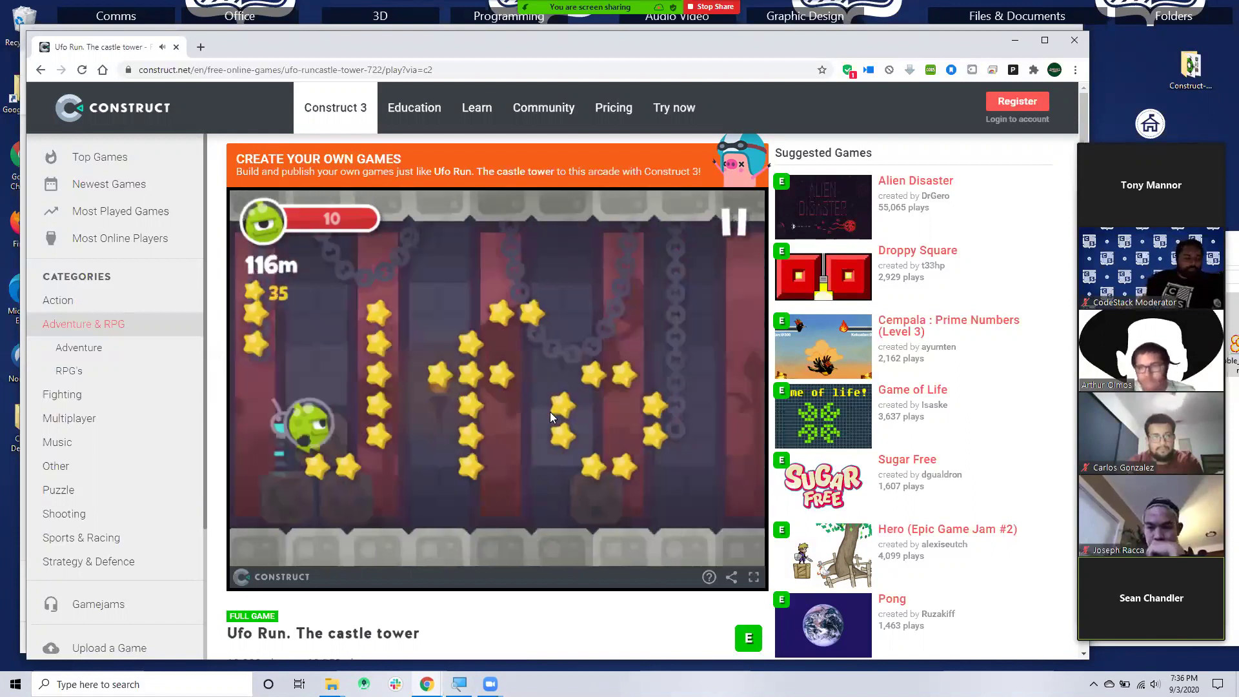
pyautogui.click(550, 411)
pyautogui.click(549, 412)
pyautogui.click(550, 412)
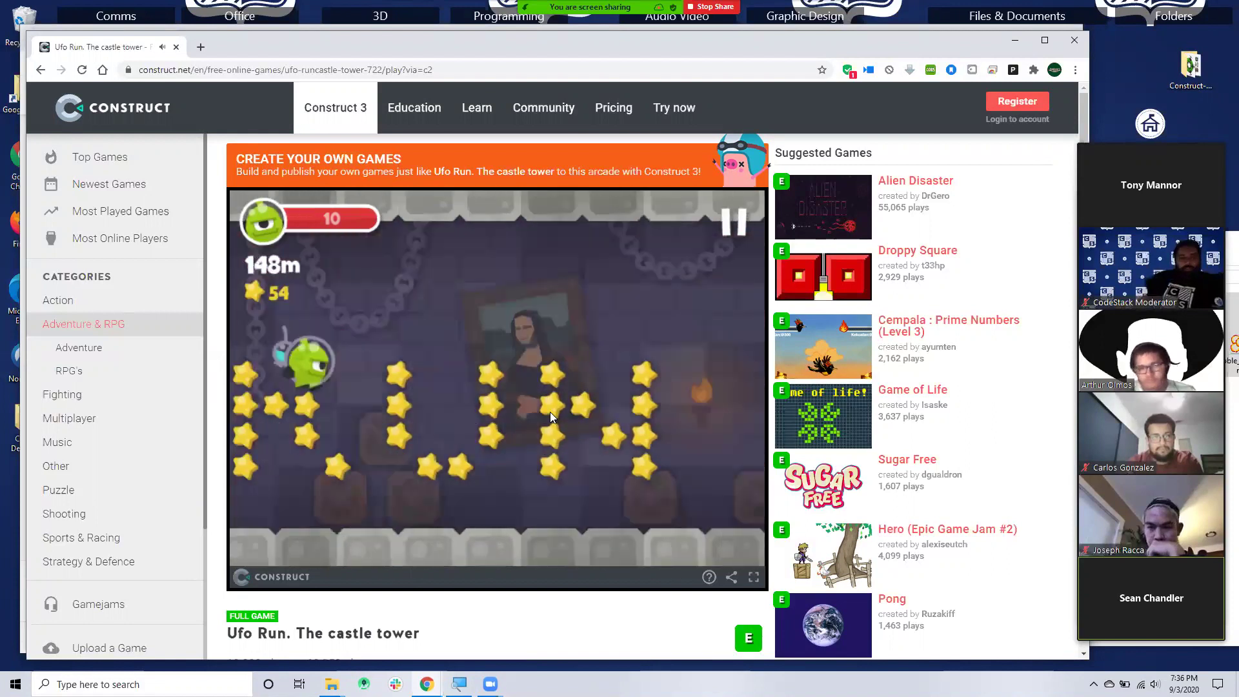
# - Close the arcade window and return to the 0014-GameDevelopmentWithConstruct3 folder on GitHub
pyautogui.click(1075, 43)
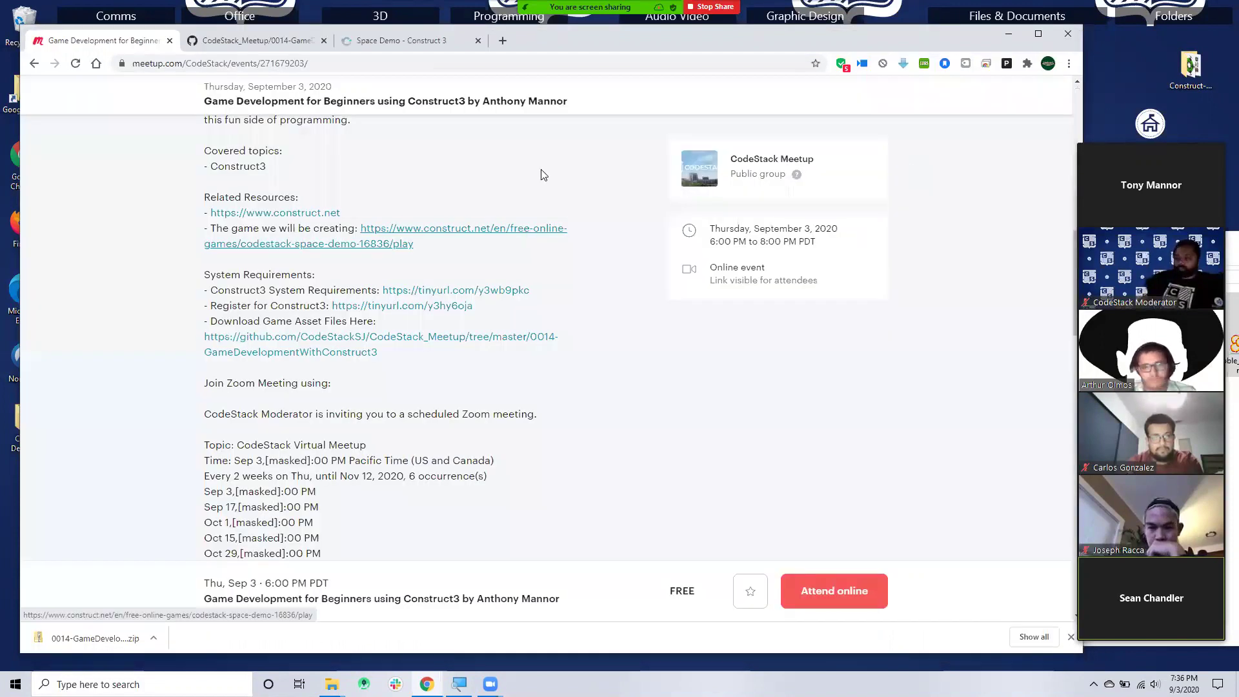
pyautogui.click(387, 39)
pyautogui.click(219, 43)
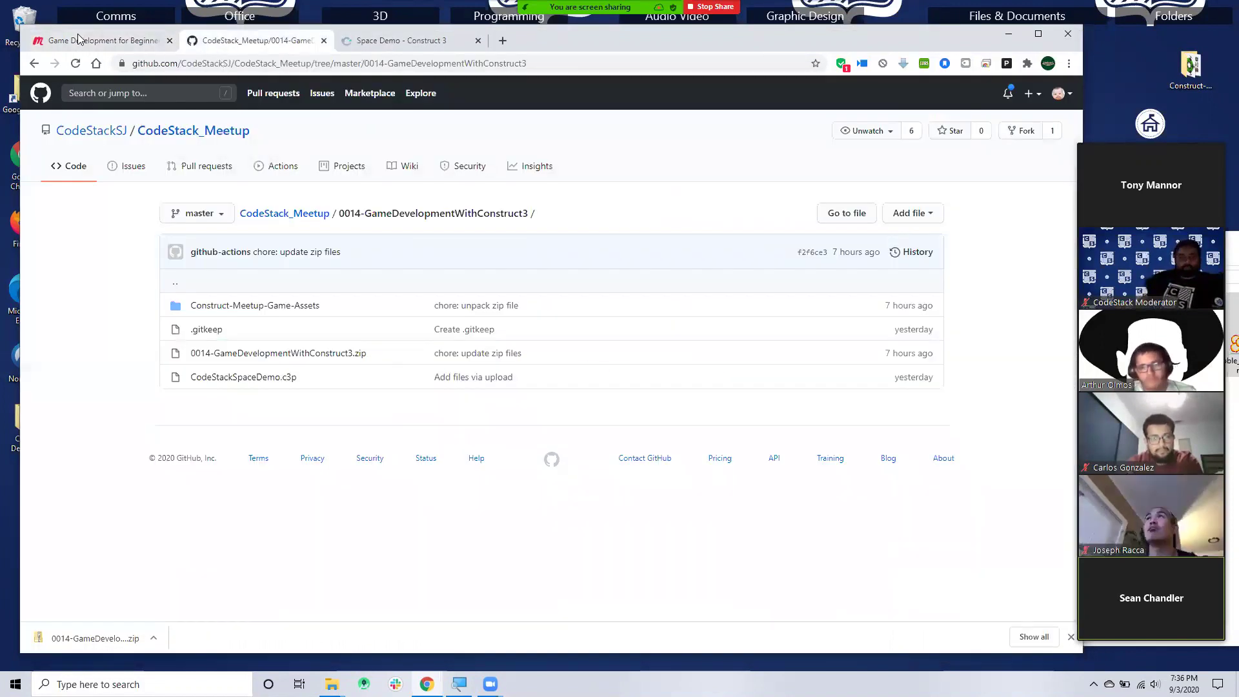
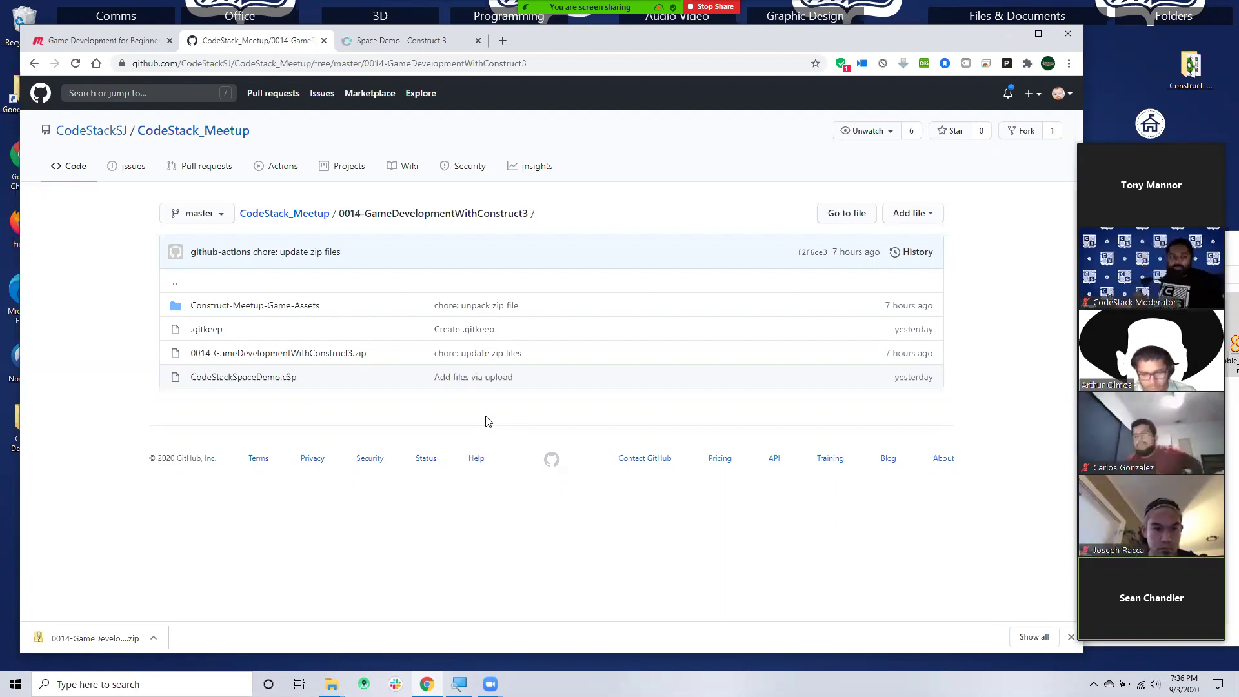
# - Search Google in a new tab for "free assets for 2d games"
pyautogui.click(502, 40)
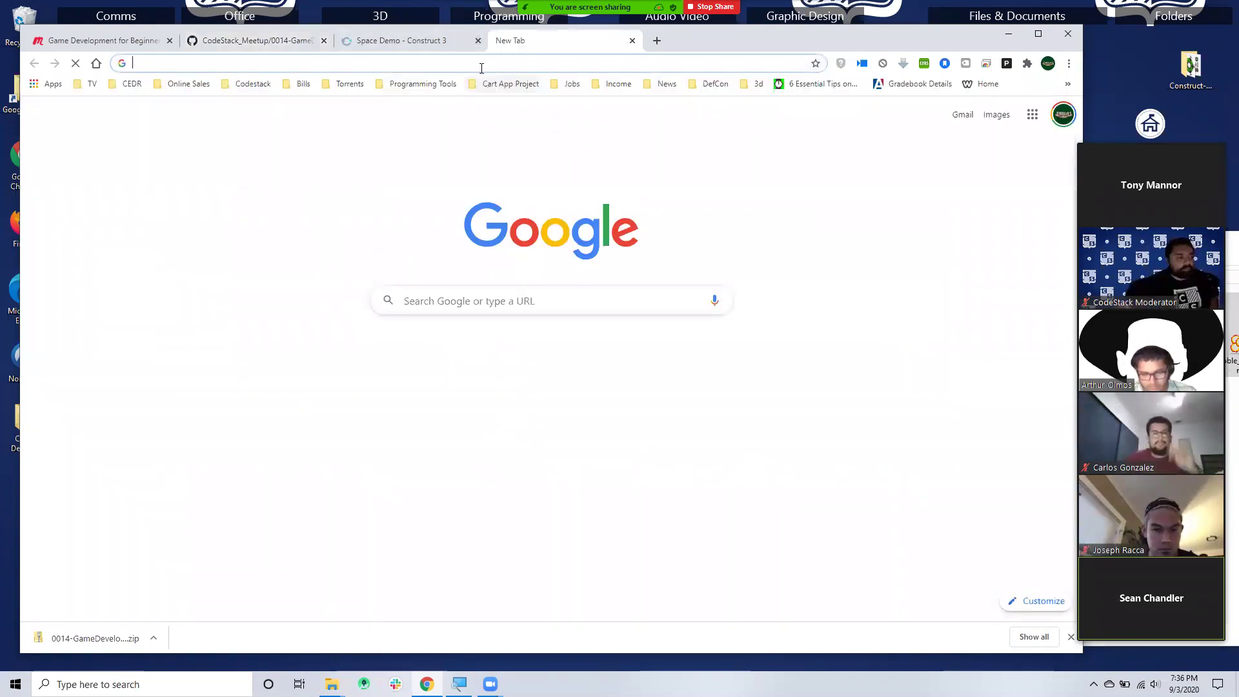
pyautogui.click(480, 64)
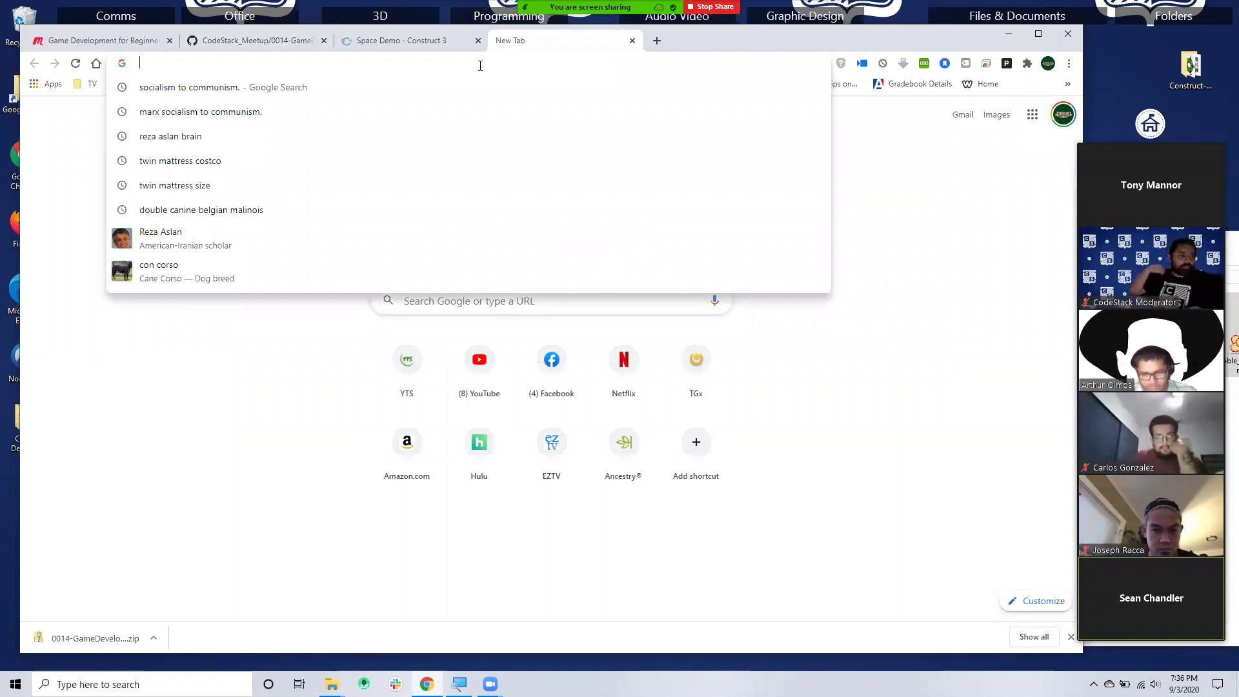
pyautogui.write('asse')
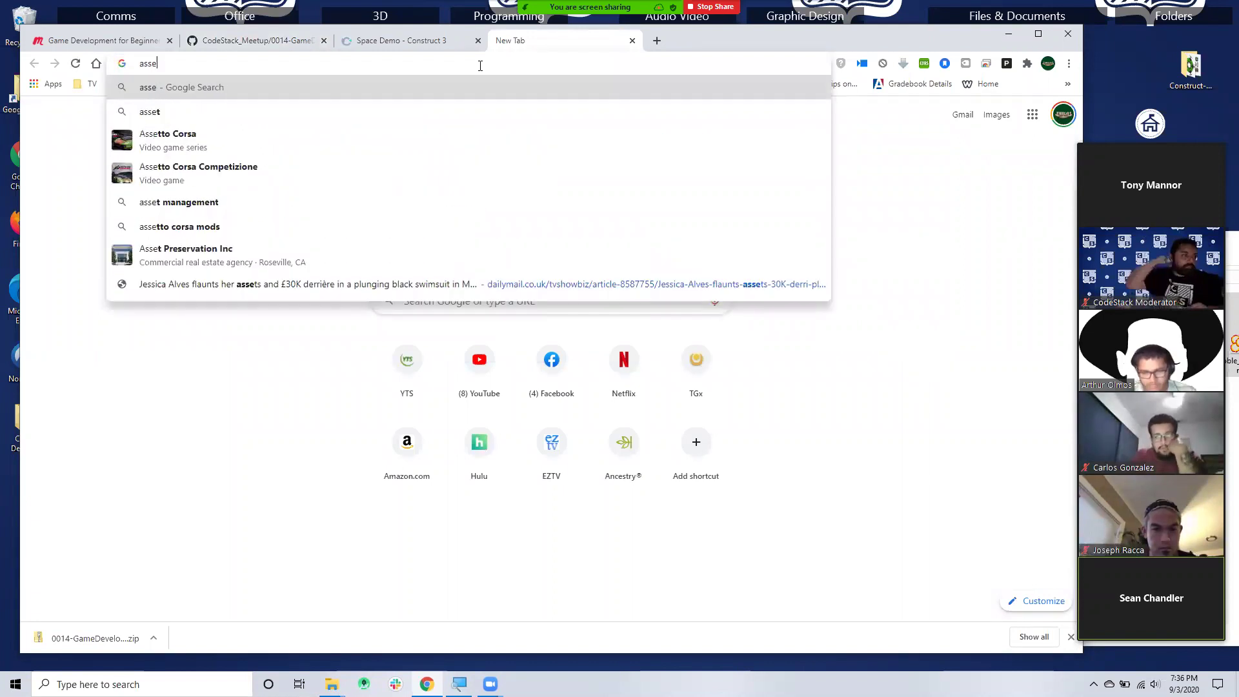
pyautogui.press('Escape')
pyautogui.write('free assets')
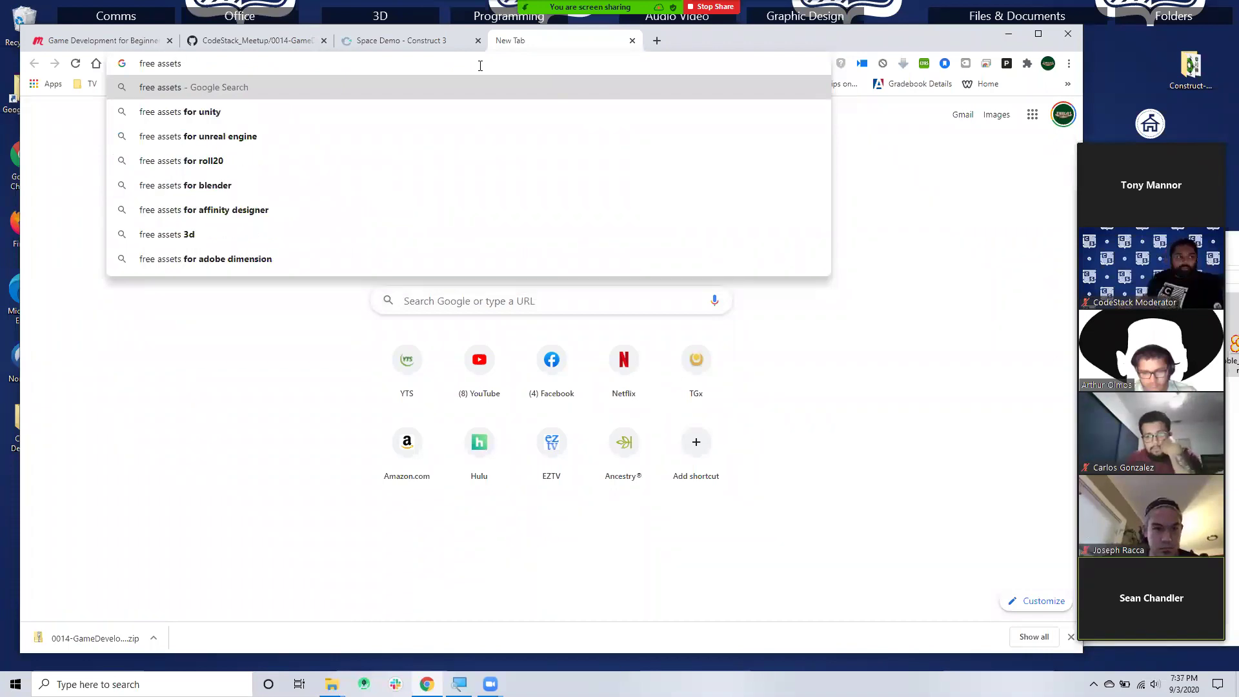
pyautogui.write('for ')
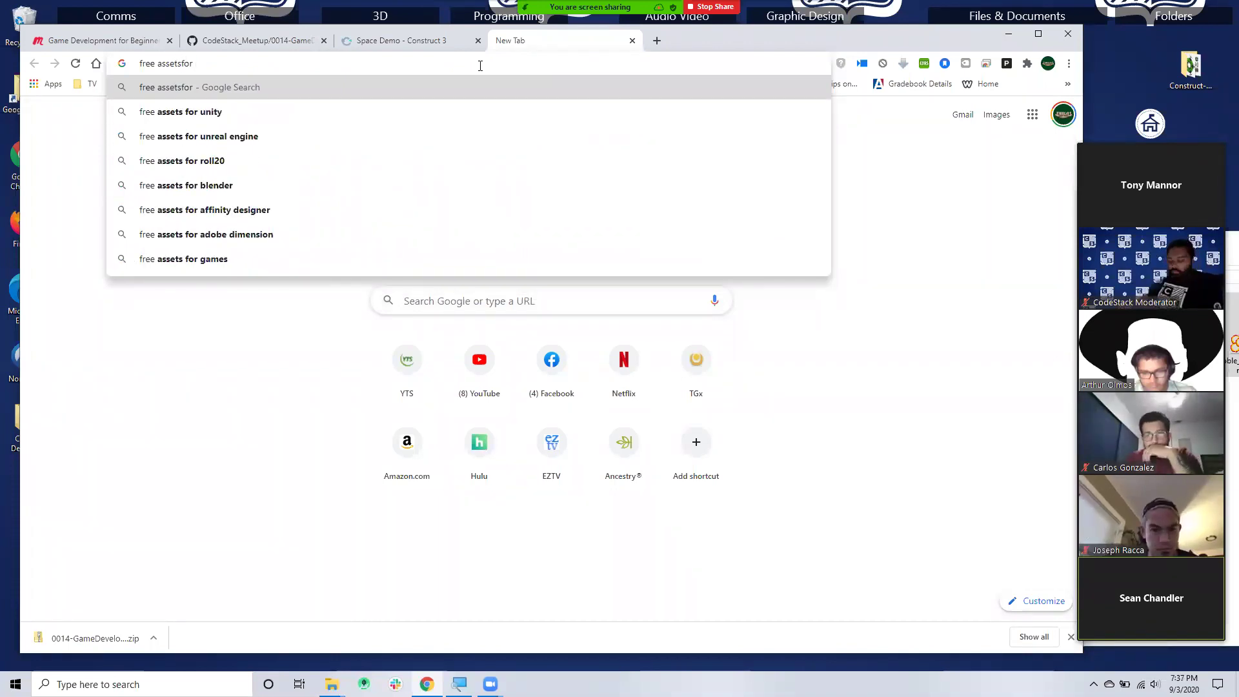
pyautogui.write('2d')
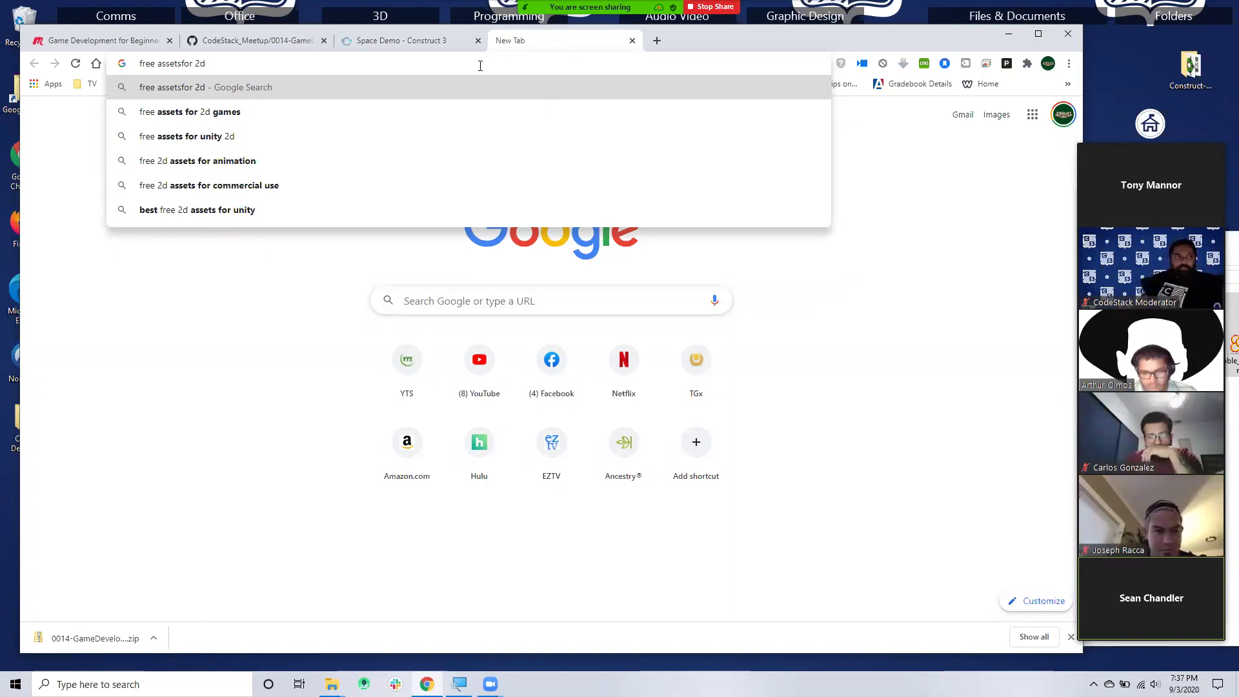
pyautogui.click(235, 114)
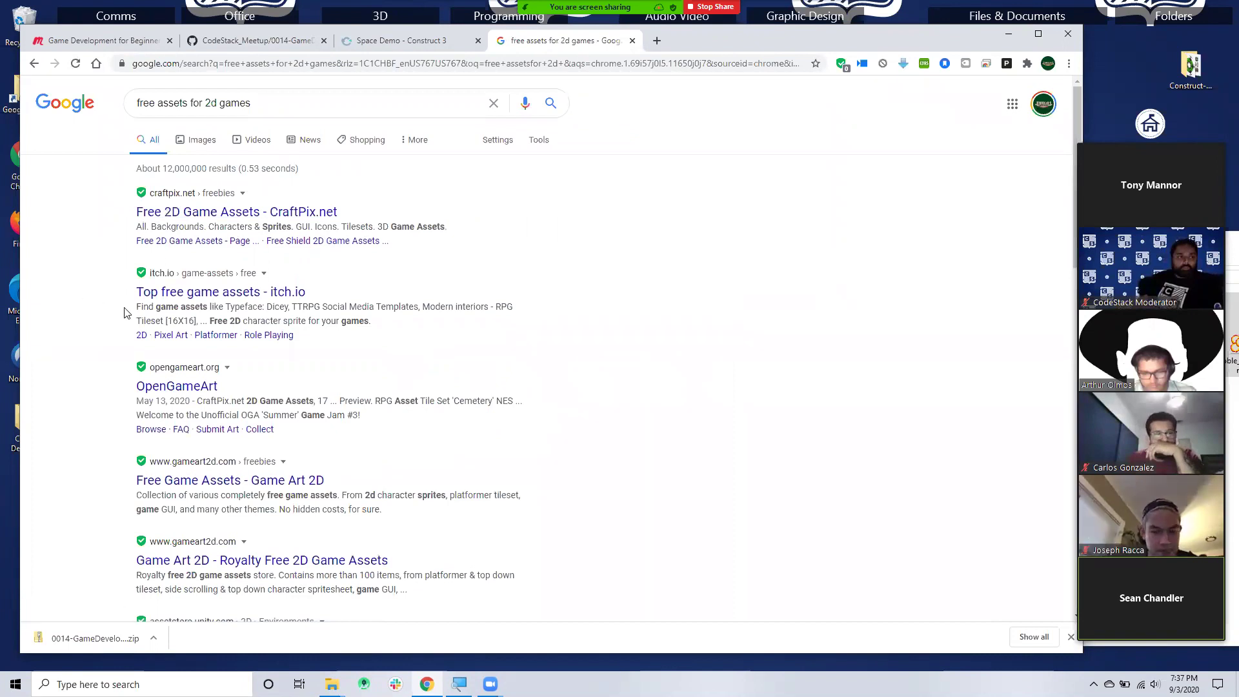
# - Open the OpenGameArt search result in a new tab and switch to it
pyautogui.scroll(-1, 108, 319)
pyautogui.scroll(-2, 142, 290)
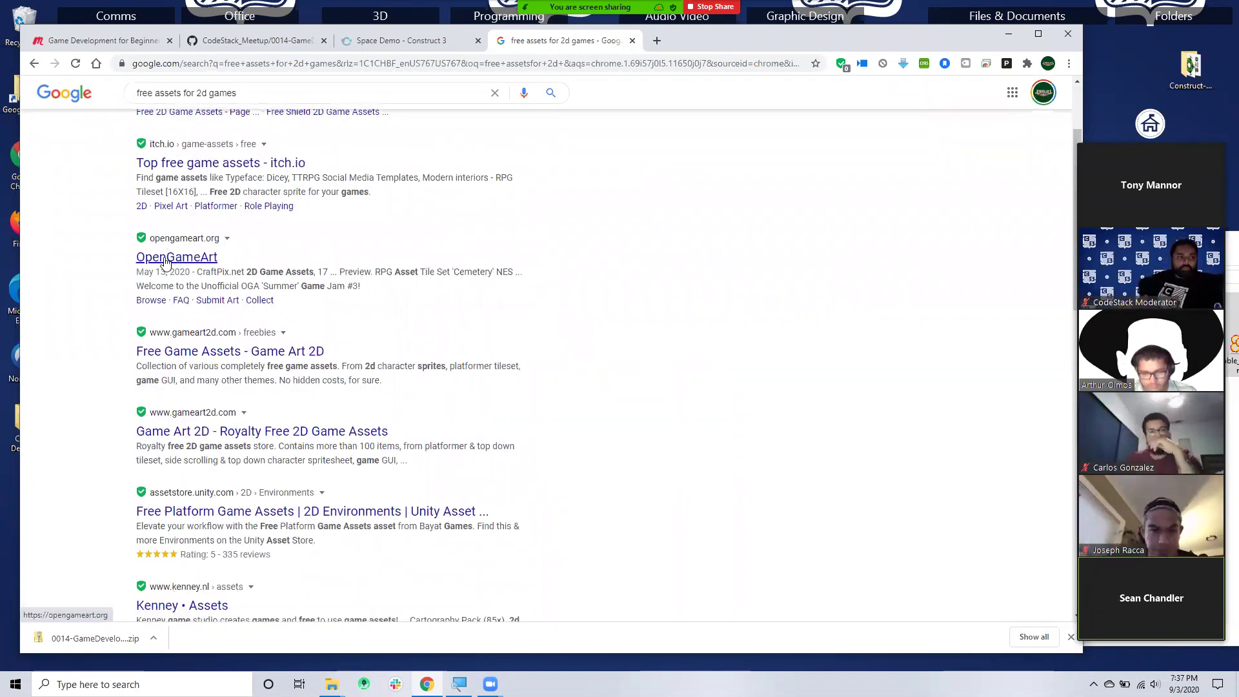
pyautogui.rightClick(188, 260)
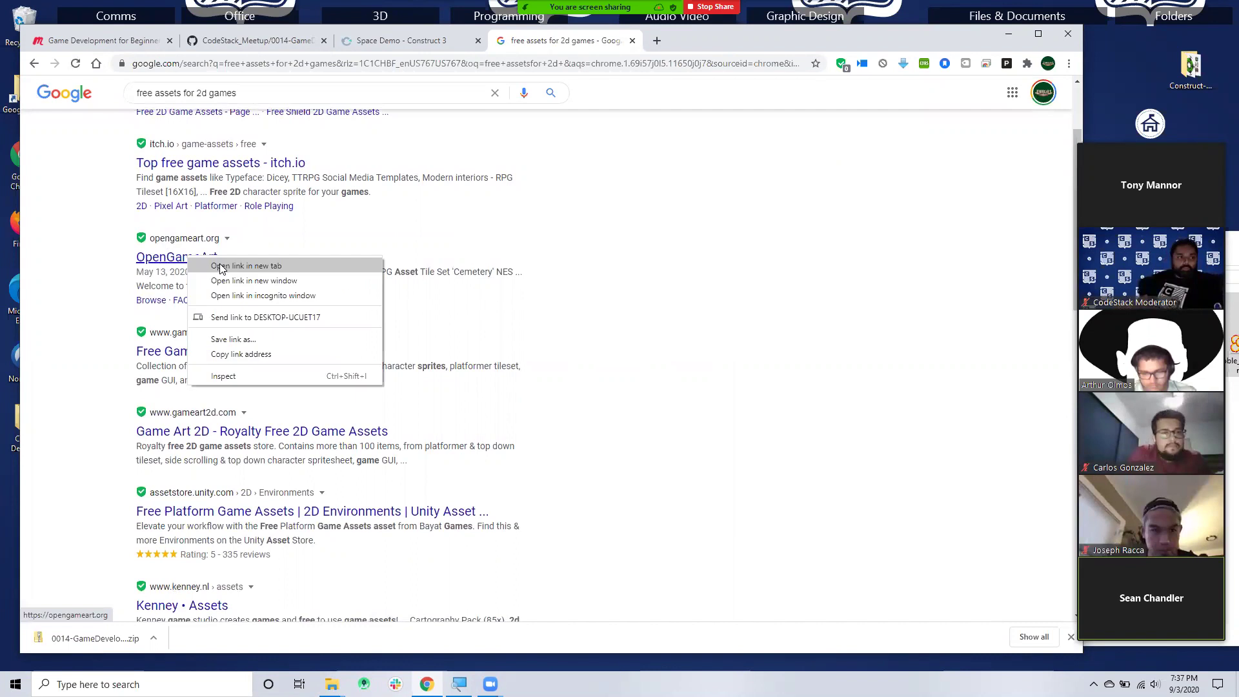
pyautogui.click(245, 265)
pyautogui.click(690, 44)
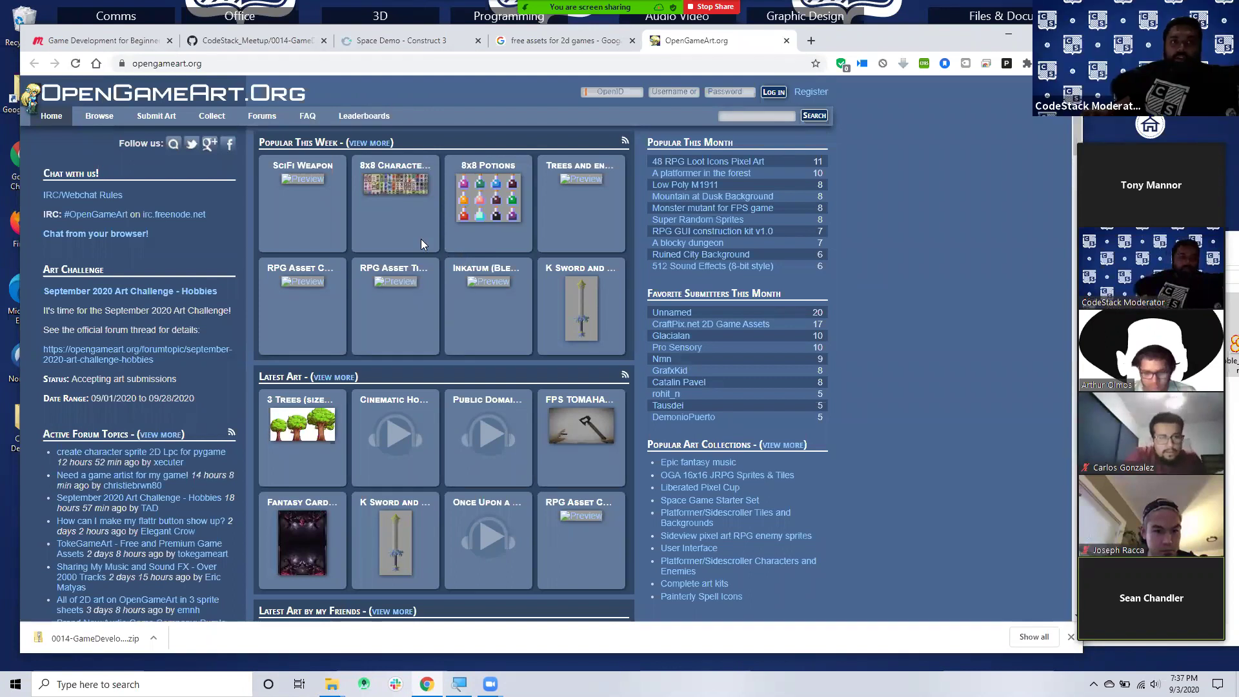
# - Look over the OpenGameArt home page and browse the site's 2D Art listing
pyautogui.scroll(-2, 421, 243)
pyautogui.scroll(-10, 420, 239)
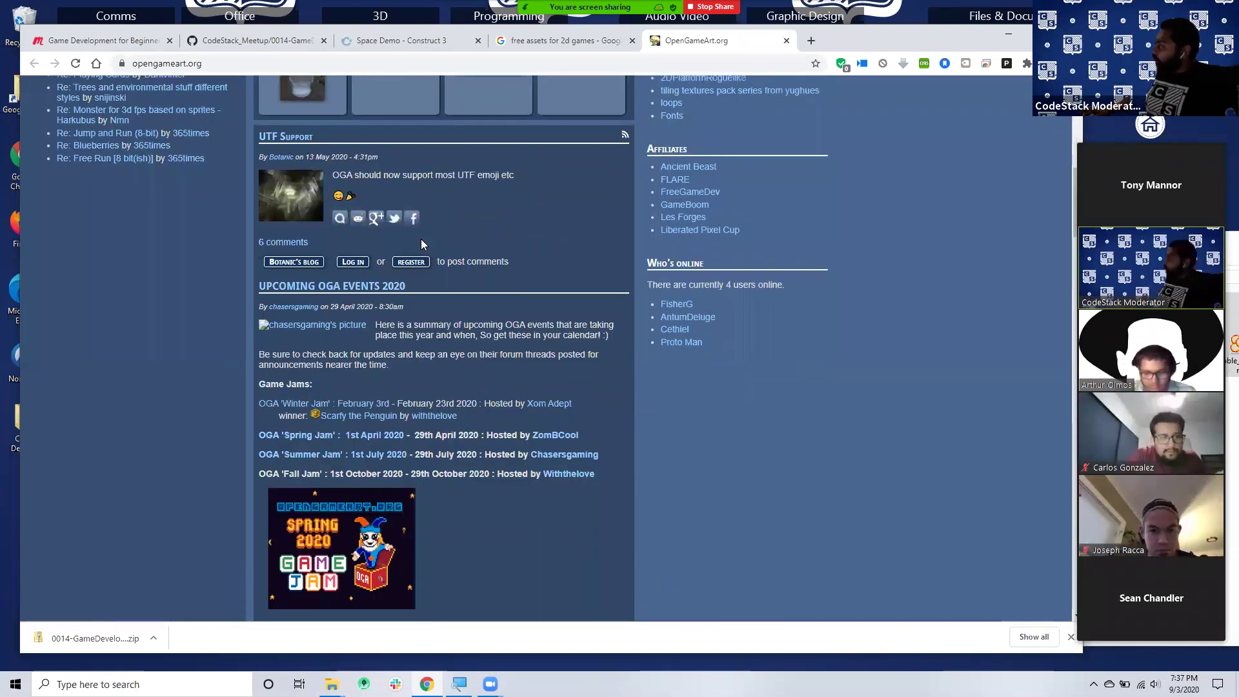
pyautogui.scroll(2, 421, 238)
pyautogui.scroll(10, 420, 239)
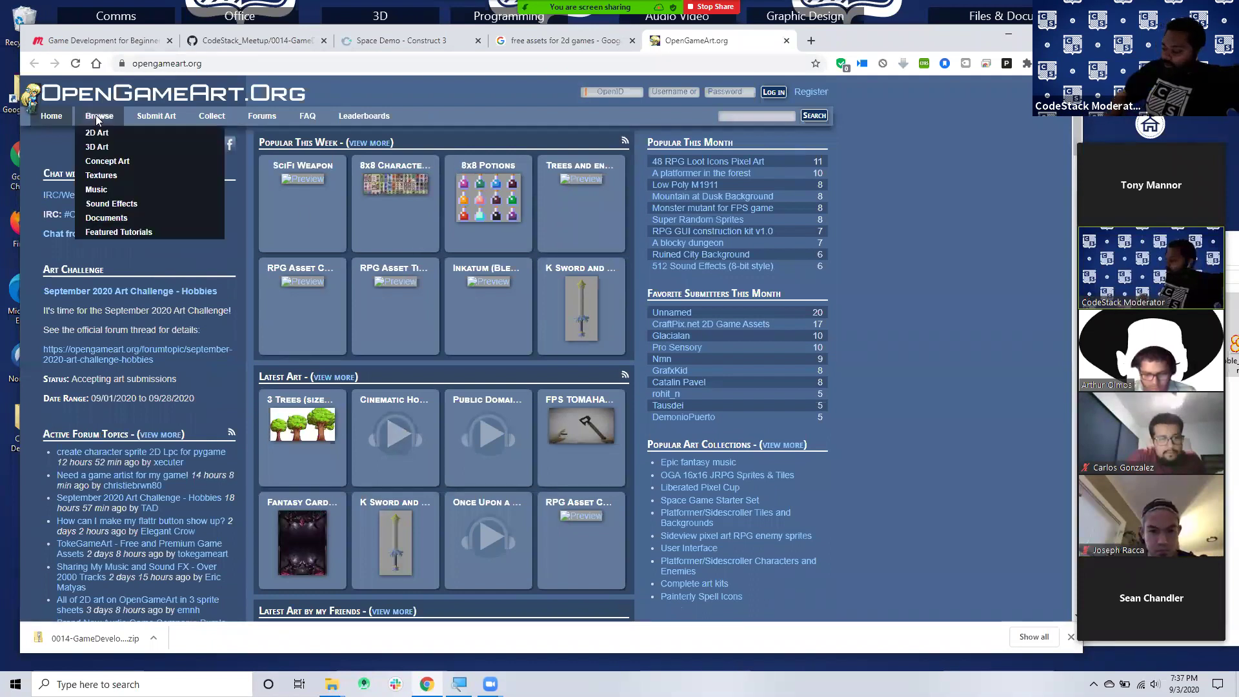
pyautogui.click(98, 117)
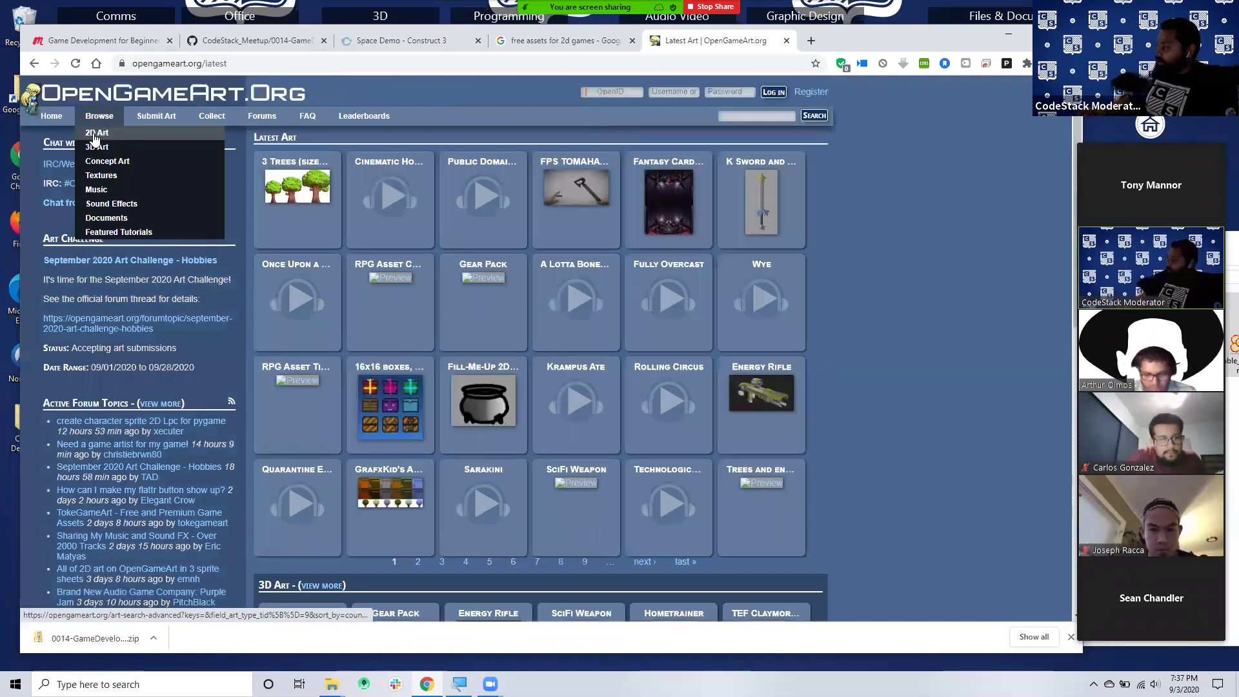
pyautogui.click(94, 136)
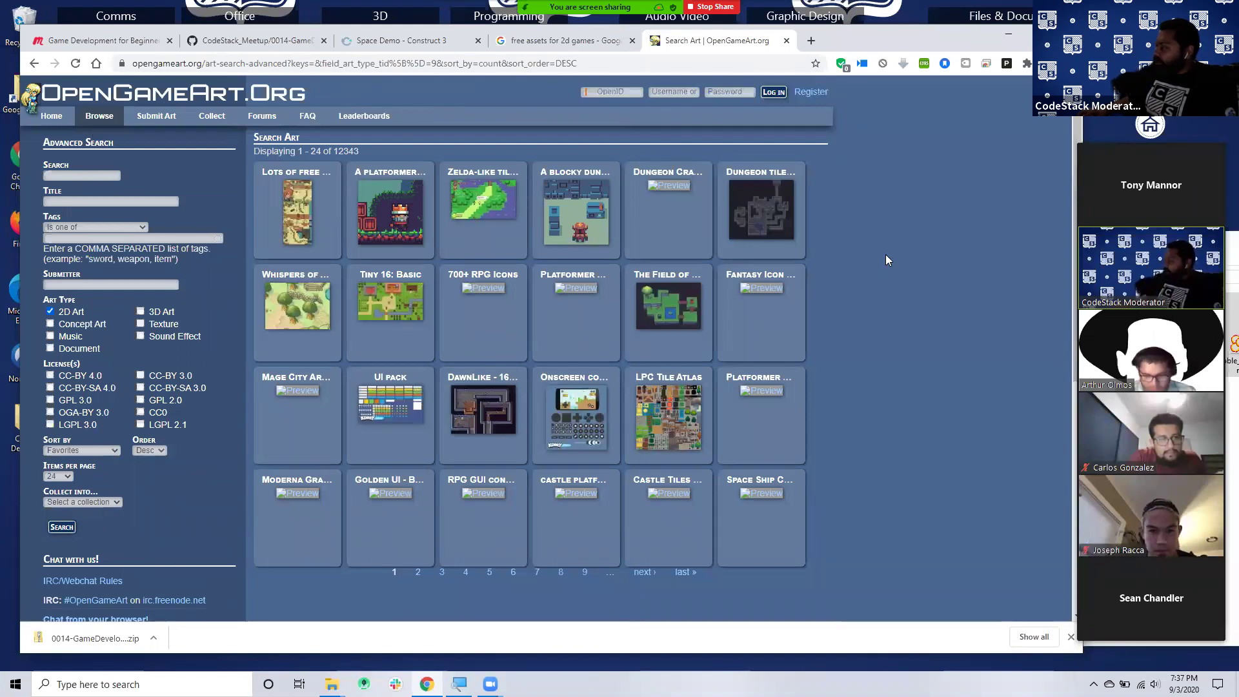
# - Search Google for "gameart2d" in a new tab and open the Game Art 2D website
pyautogui.click(810, 40)
pyautogui.write('gam')
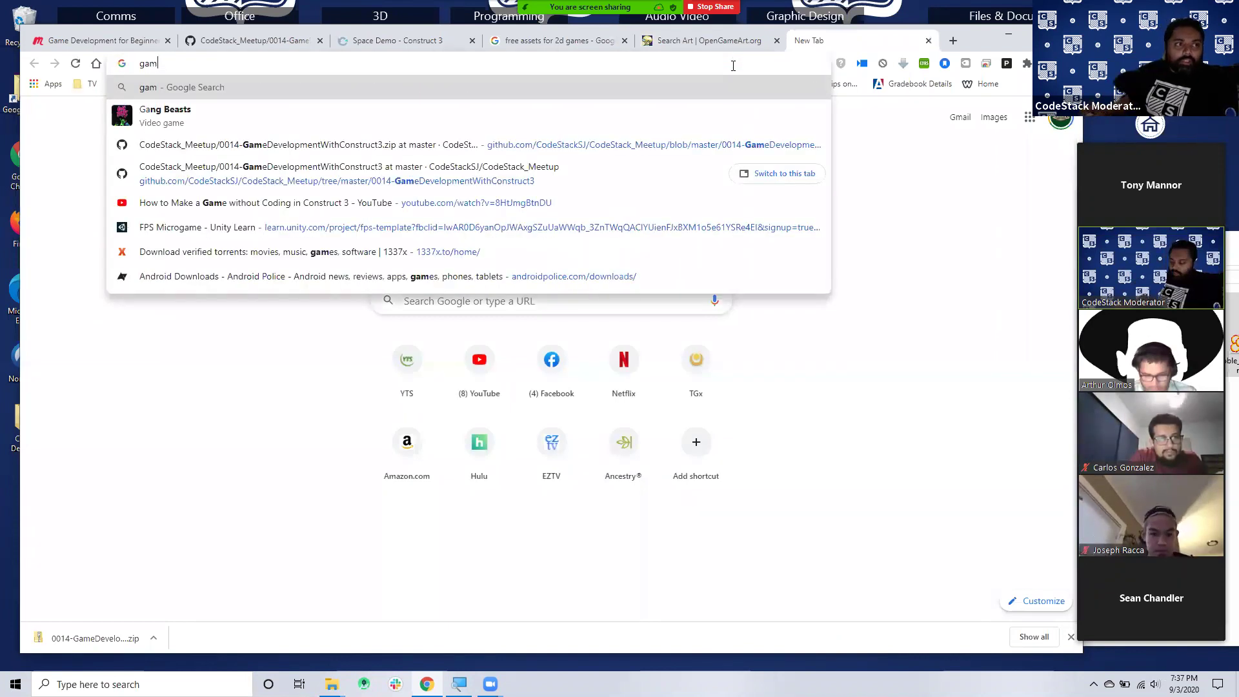
pyautogui.write('eart2d')
pyautogui.press('Return')
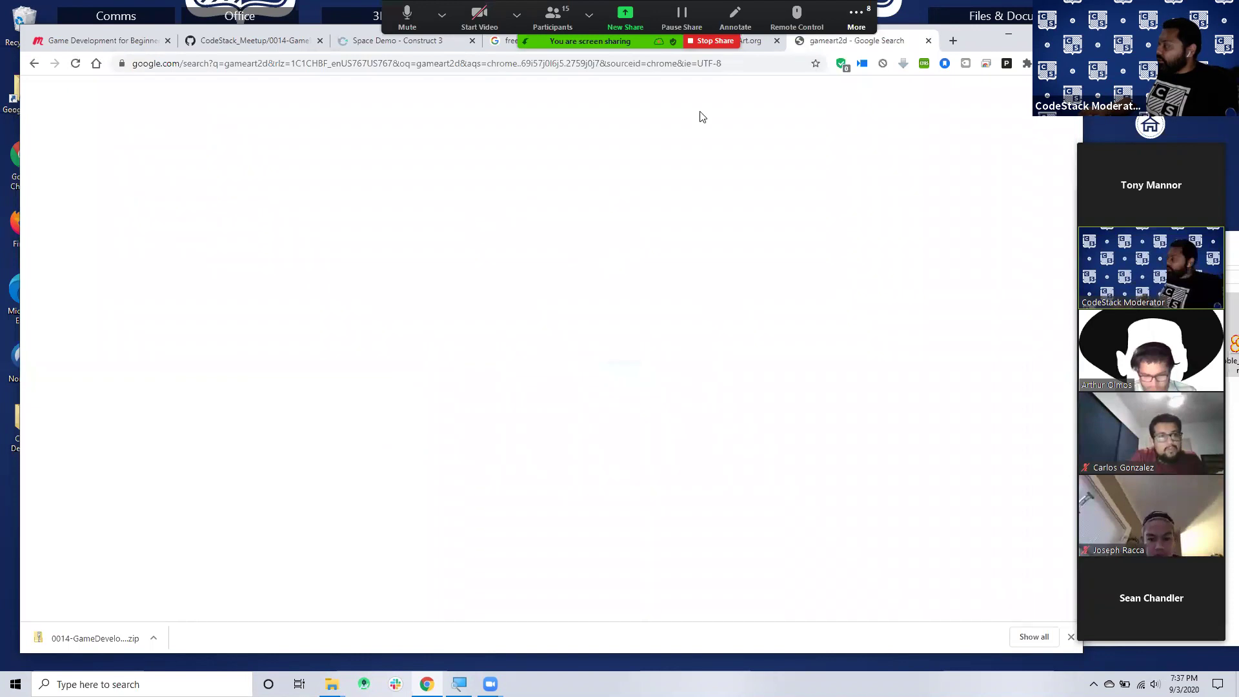
pyautogui.click(172, 212)
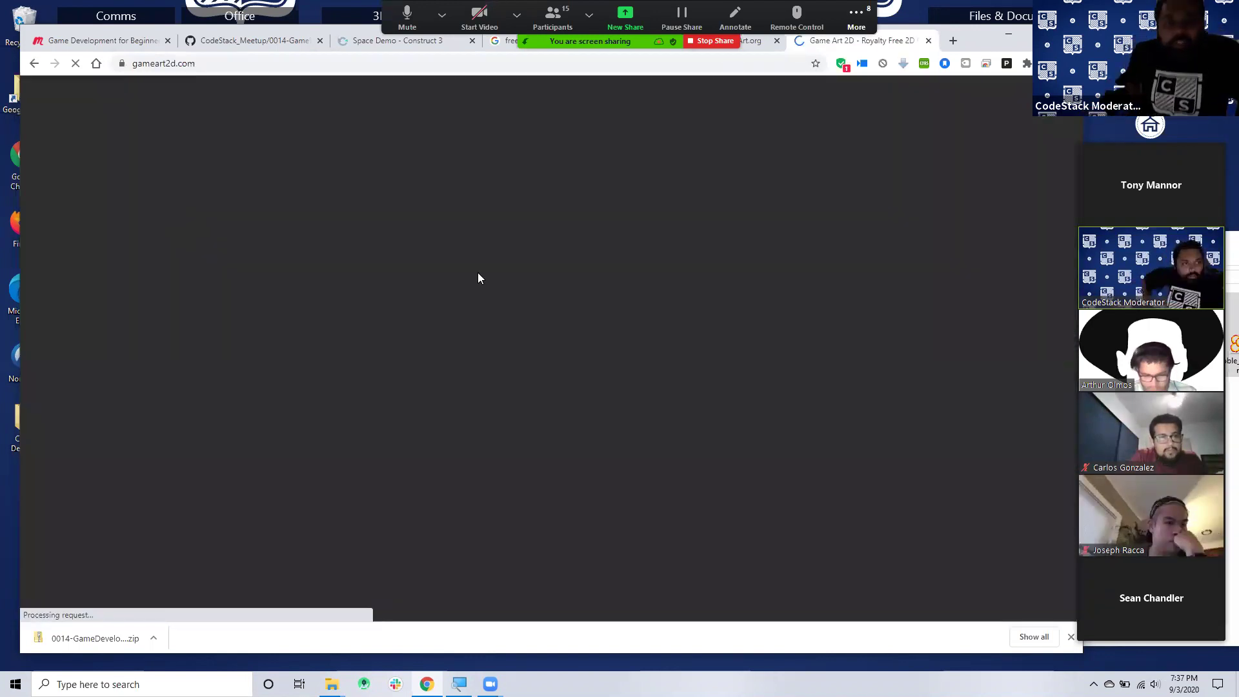
# - Review the latest game assets on Game Art 2D, dismiss the newsletter pop-up and view the free sprites under Freebies
pyautogui.scroll(-3, 478, 278)
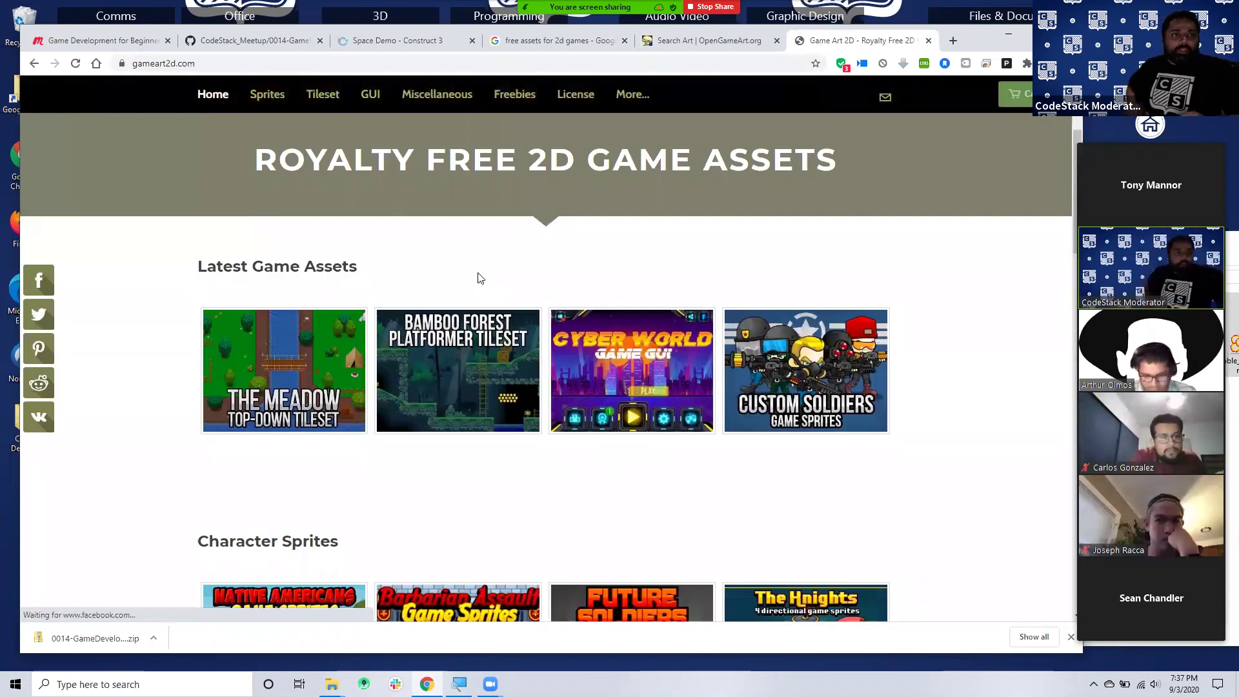
pyautogui.scroll(-1, 478, 278)
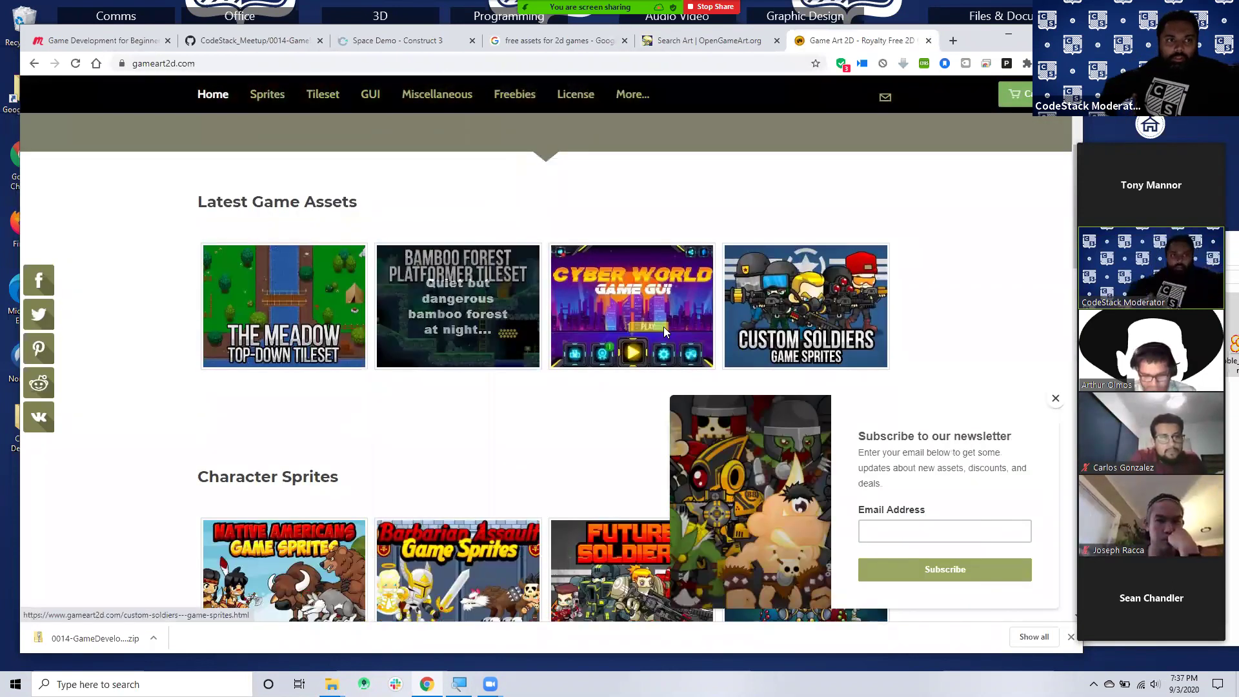
pyautogui.click(1055, 398)
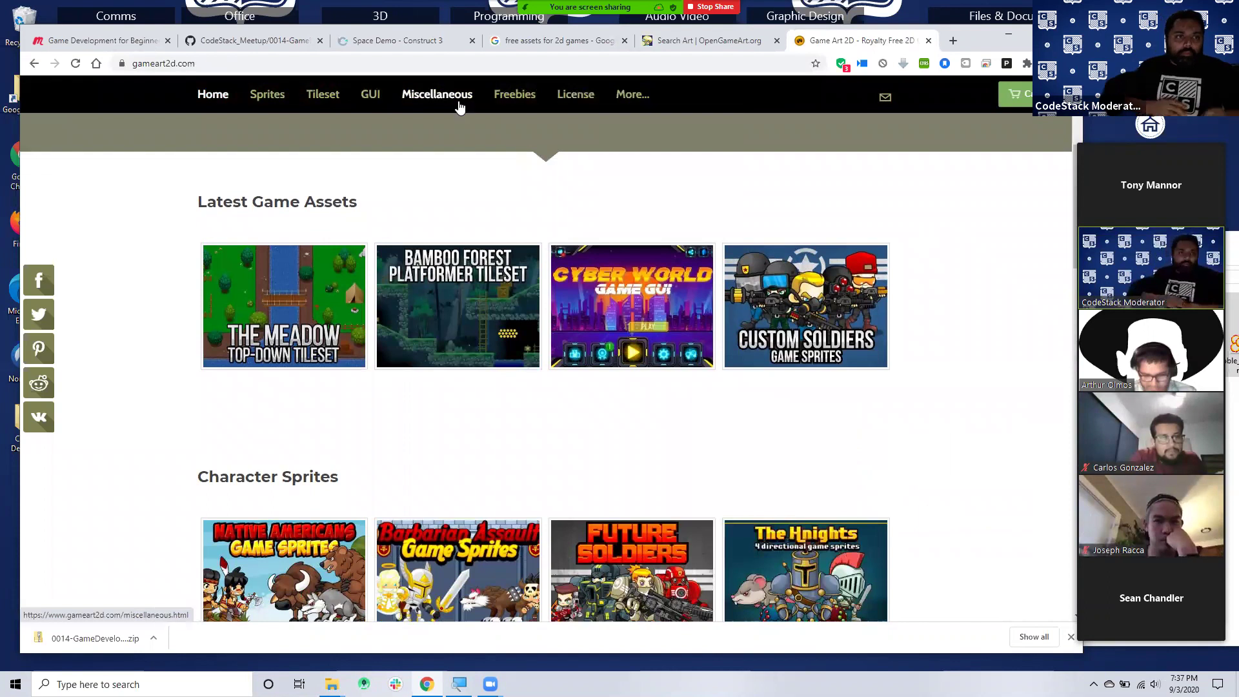
pyautogui.click(509, 100)
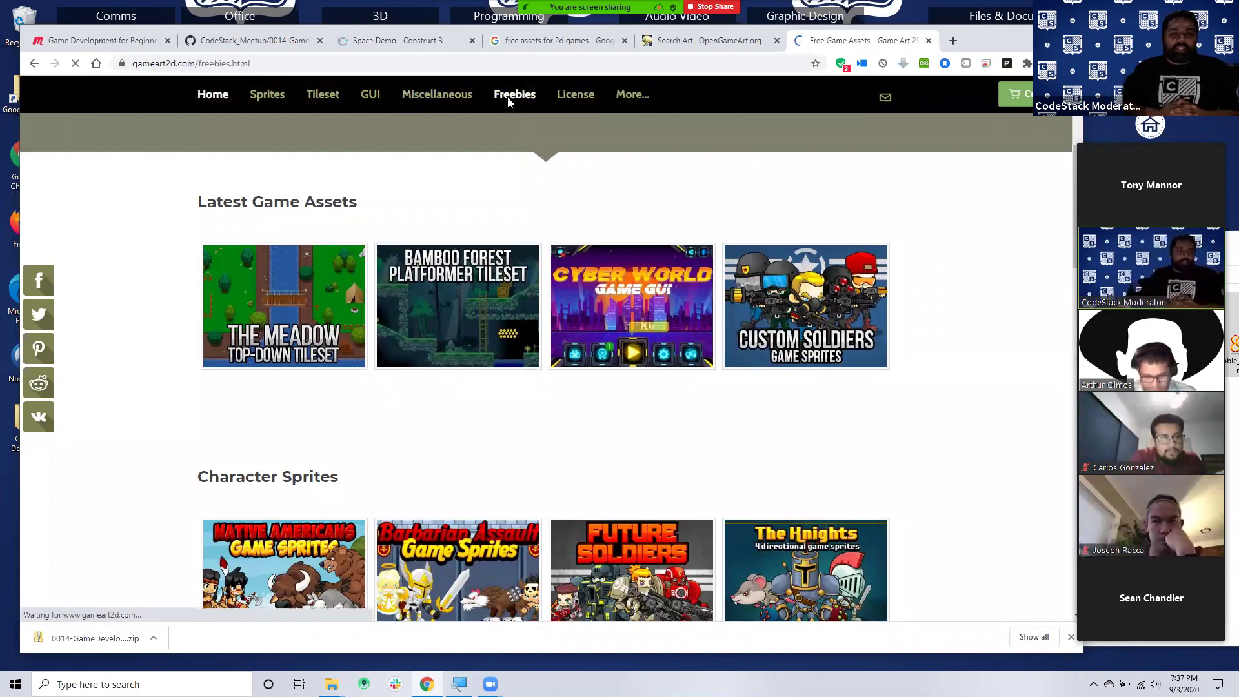
pyautogui.scroll(-3, 571, 250)
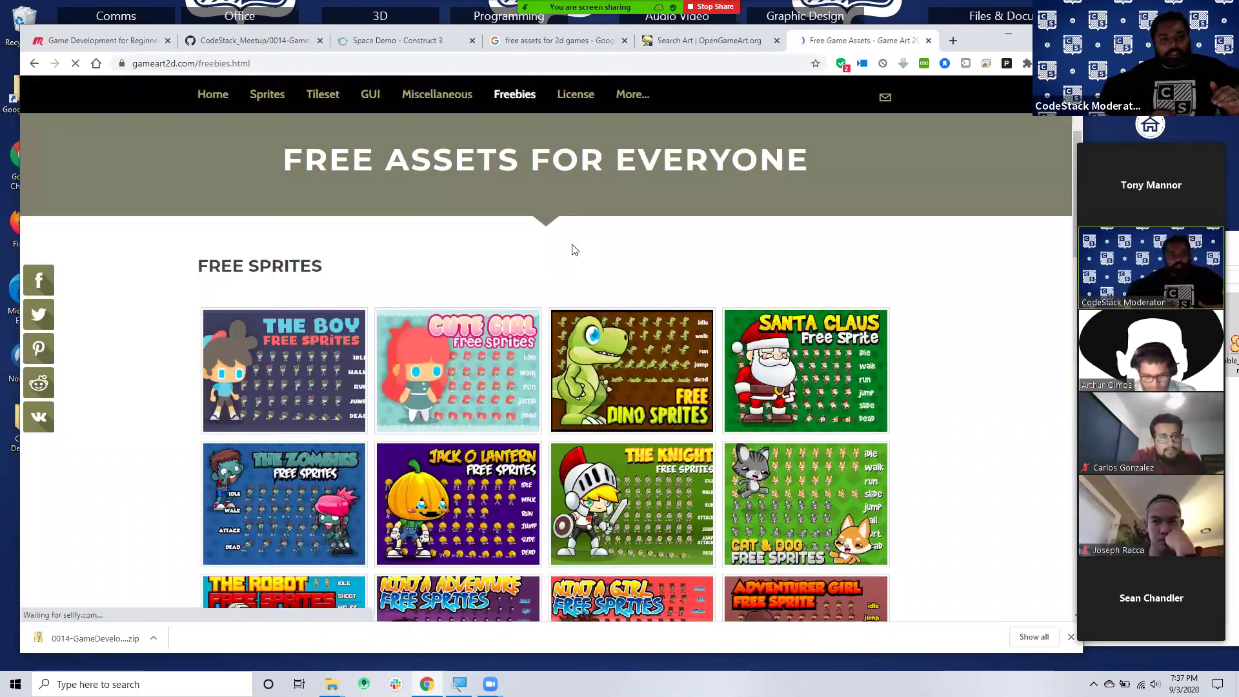
pyautogui.scroll(-2, 571, 250)
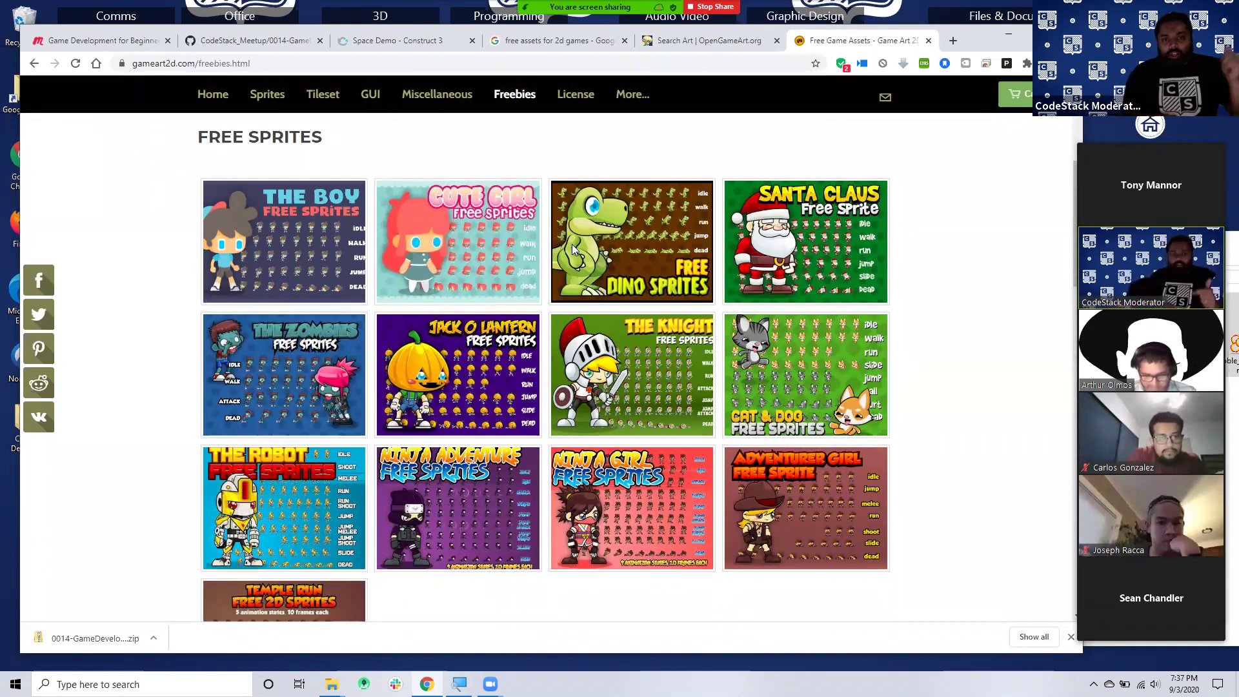
# - Look over the free sprites, tilesets, game GUI packs and miscellaneous game assets on Game Art 2D's Freebies page
pyautogui.scroll(-2, 572, 250)
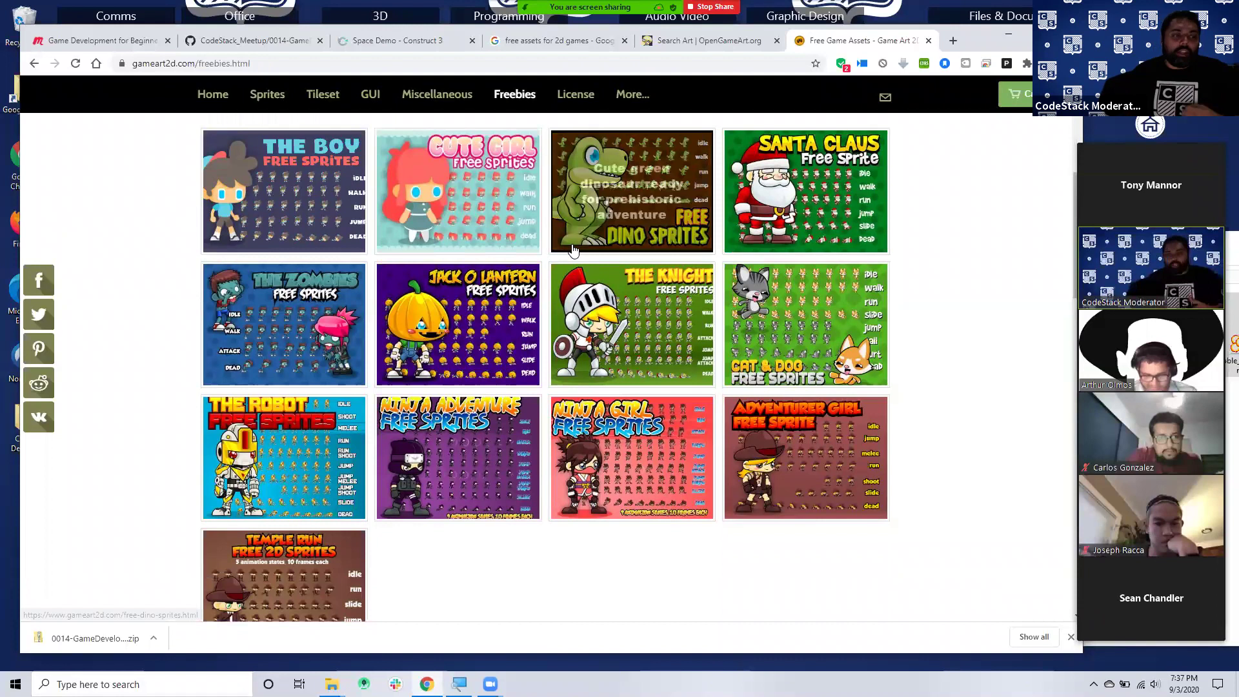
pyautogui.scroll(2, 573, 249)
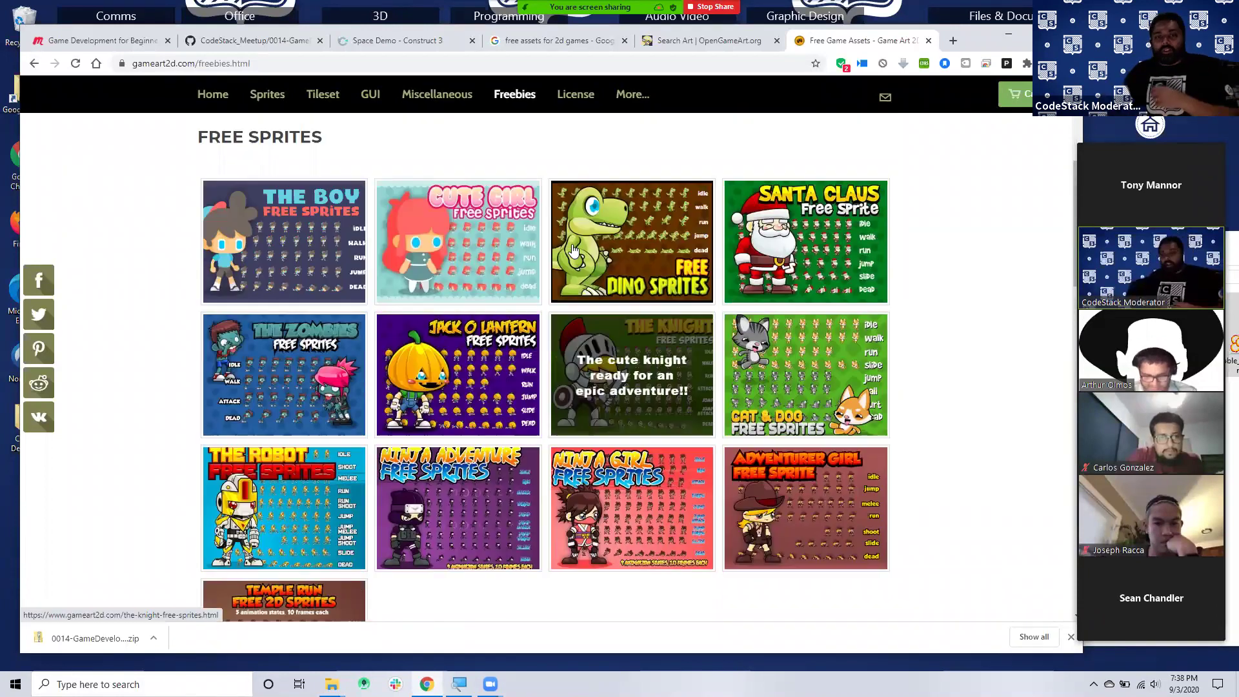
pyautogui.scroll(-7, 573, 250)
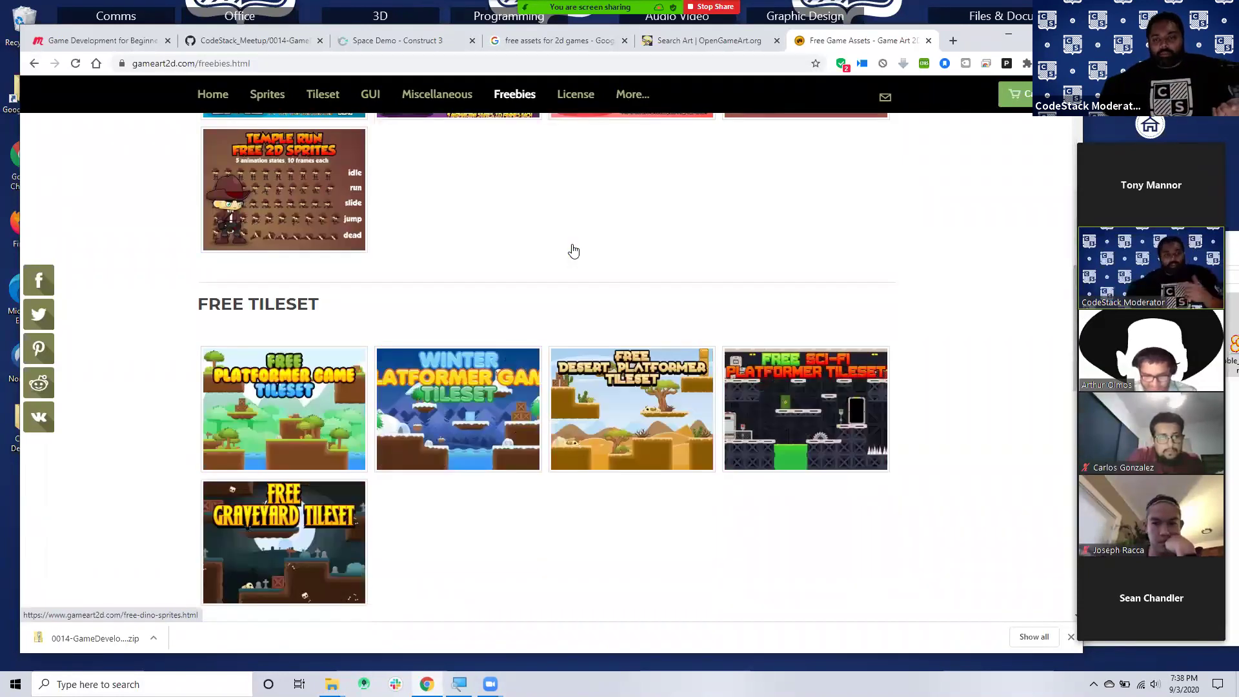
pyautogui.scroll(-5, 573, 251)
pyautogui.scroll(-4, 573, 251)
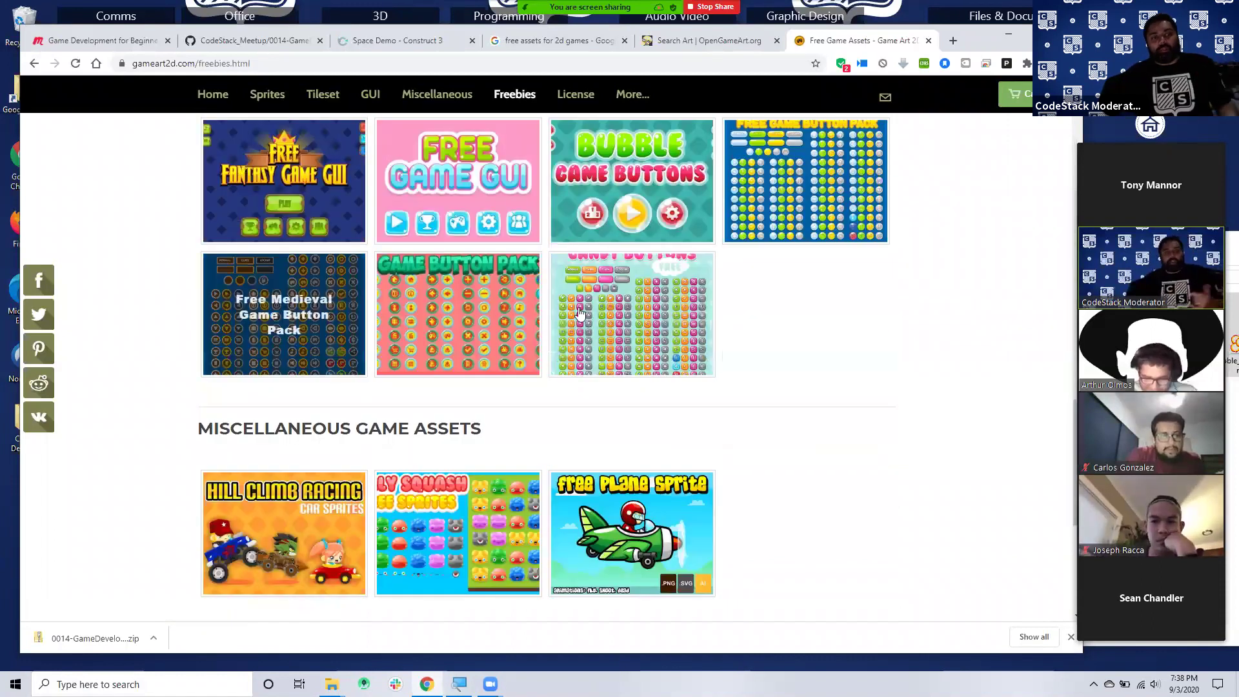
pyautogui.scroll(-2, 816, 351)
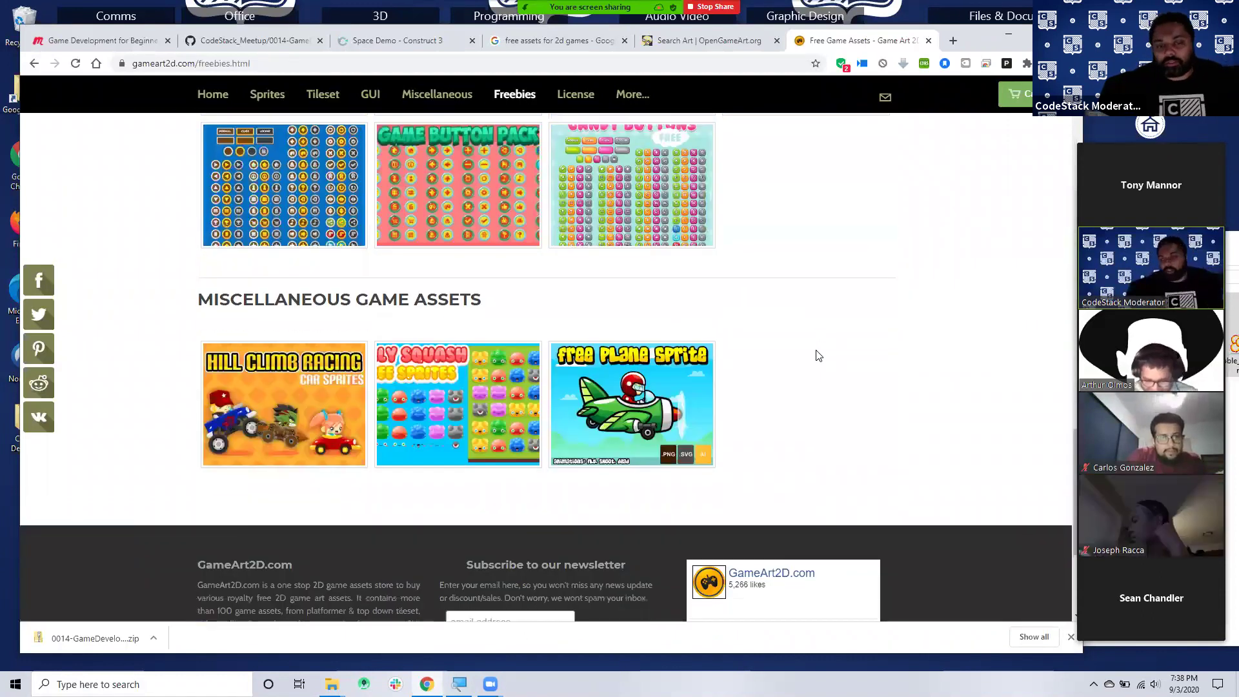
pyautogui.scroll(-2, 818, 356)
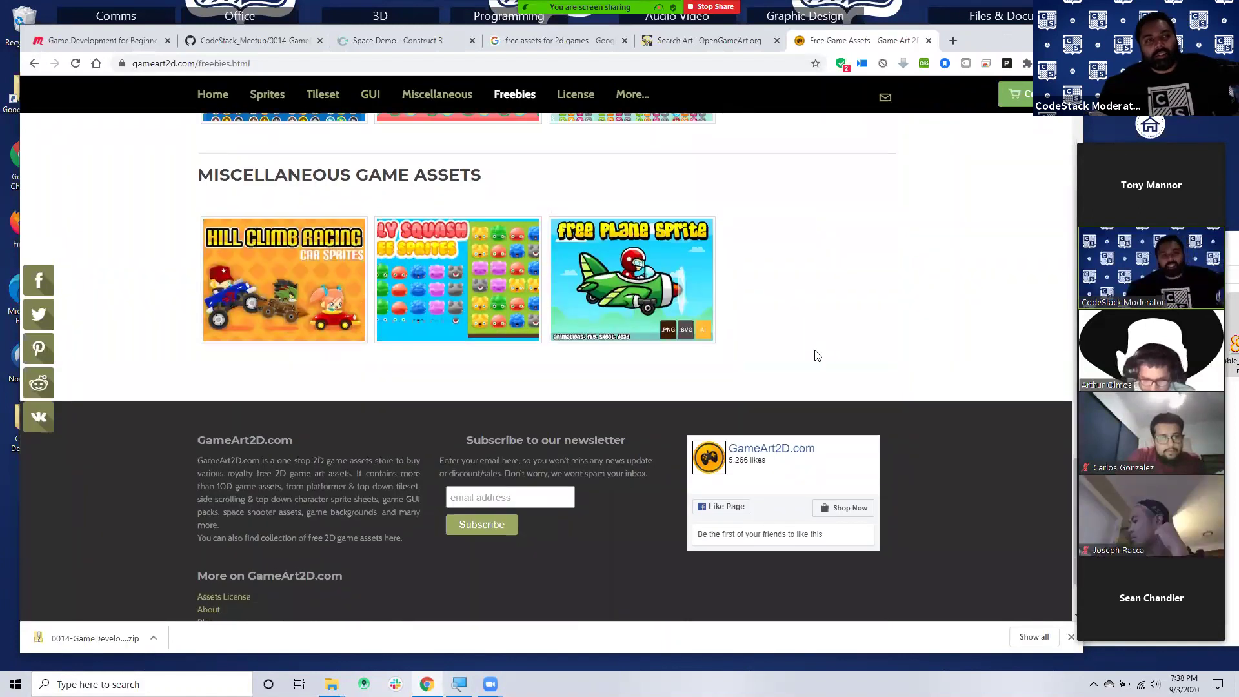
pyautogui.scroll(7, 815, 356)
pyautogui.scroll(11, 814, 353)
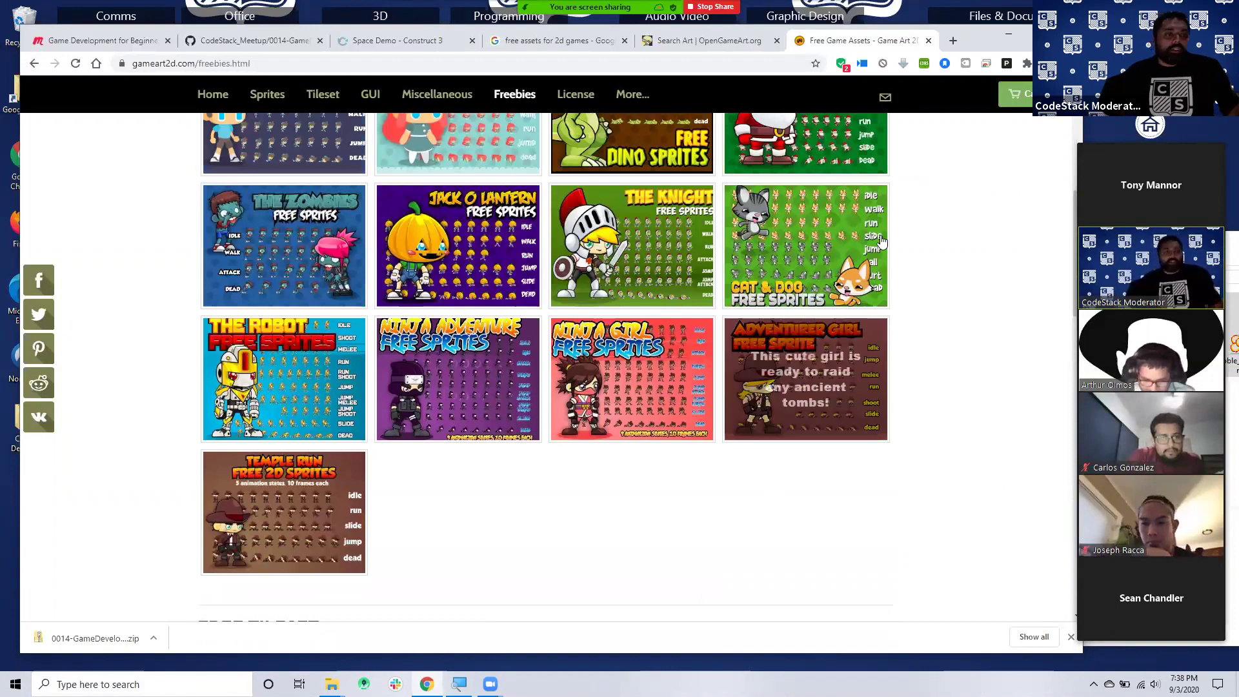
pyautogui.scroll(5, 881, 242)
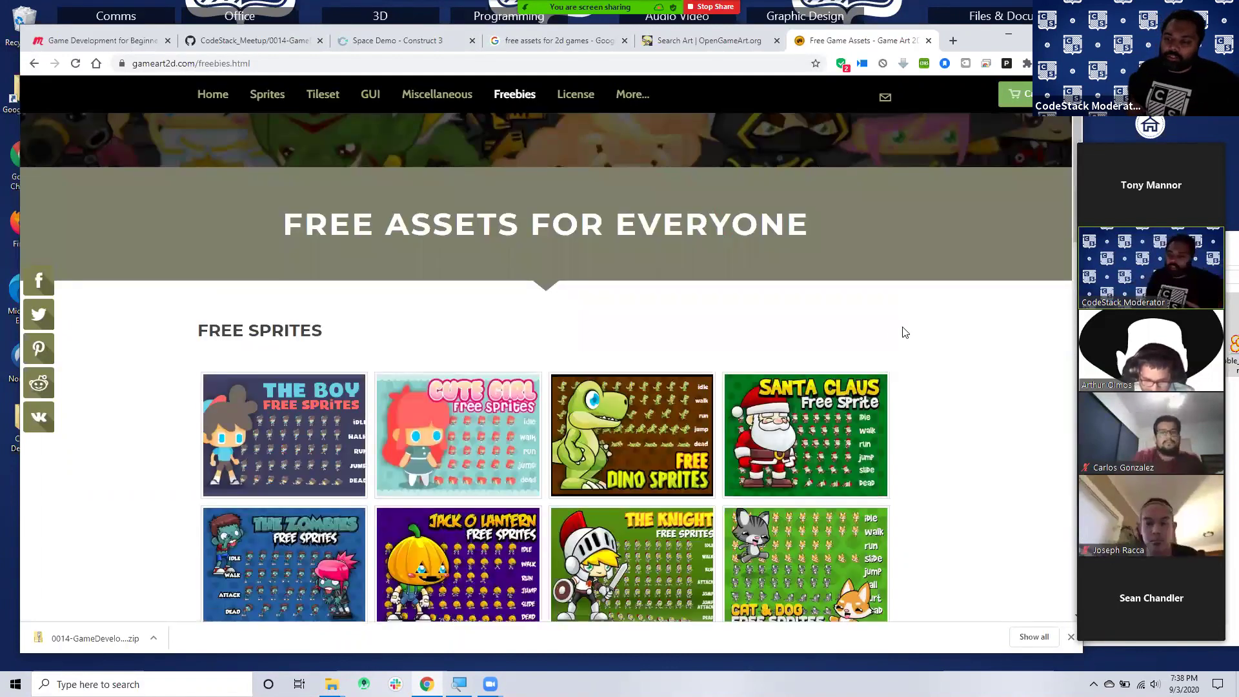
# - Open The Robot free sprites page and examine its animation states and other suggested game assets
pyautogui.scroll(-1, 929, 334)
pyautogui.scroll(-3, 928, 334)
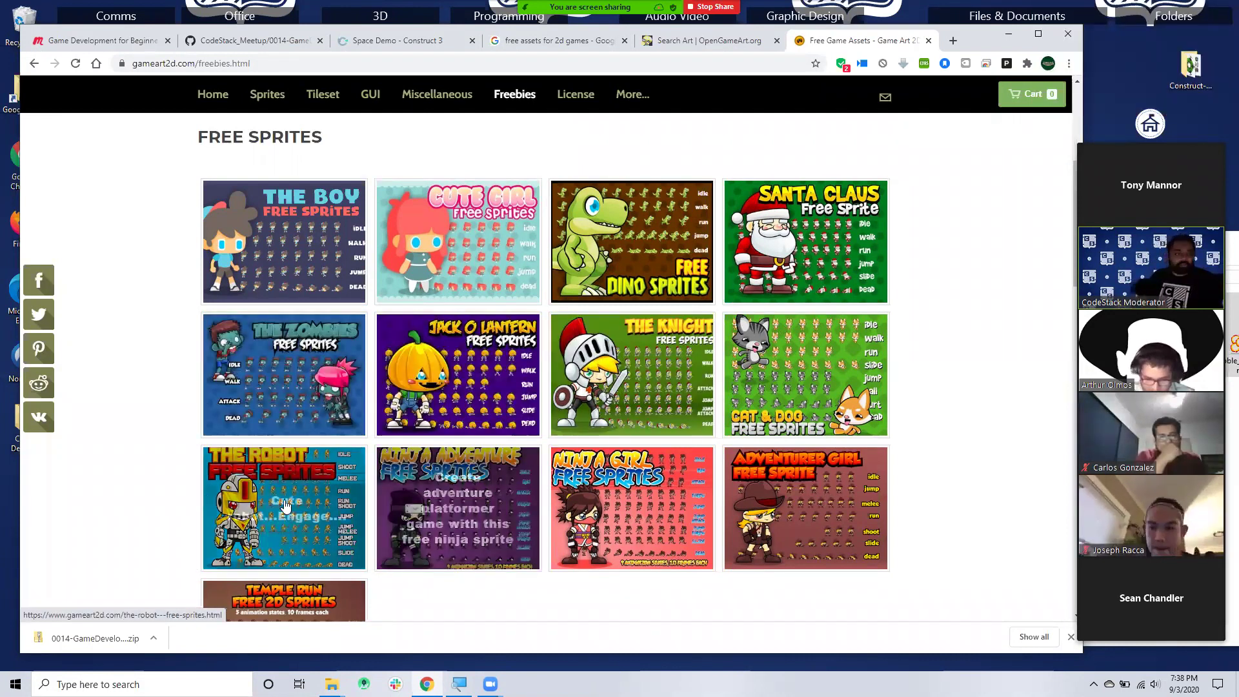
pyautogui.click(238, 491)
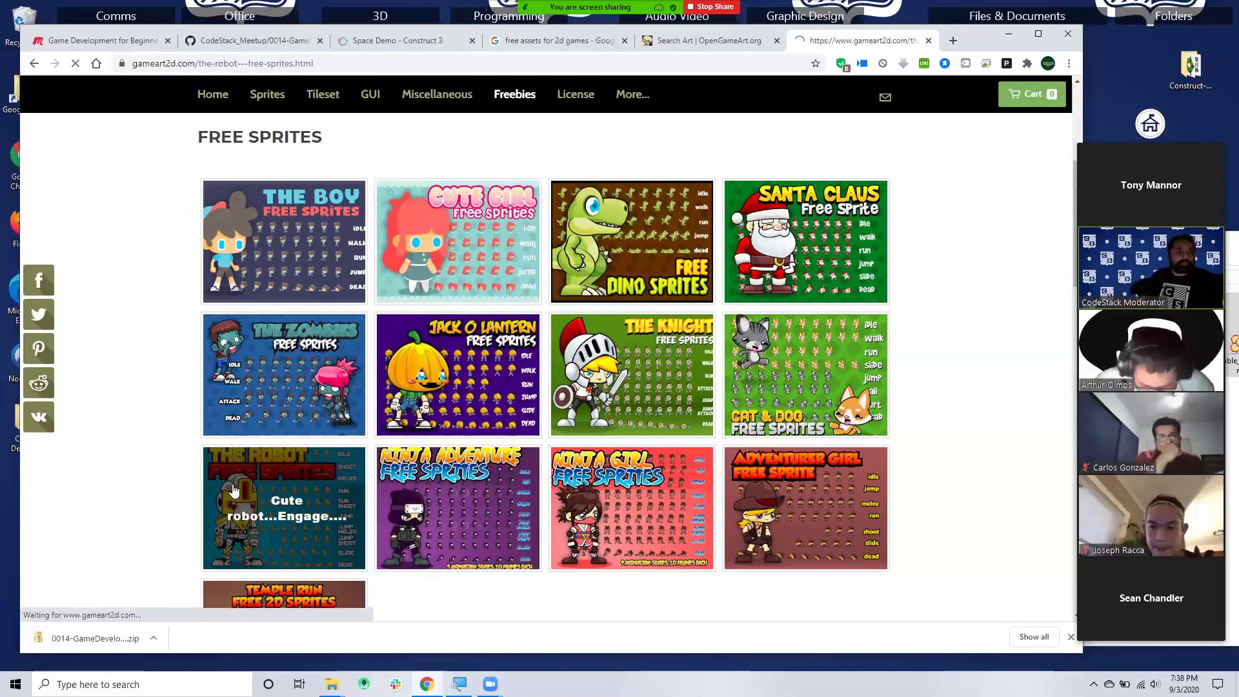
pyautogui.scroll(-3, 406, 400)
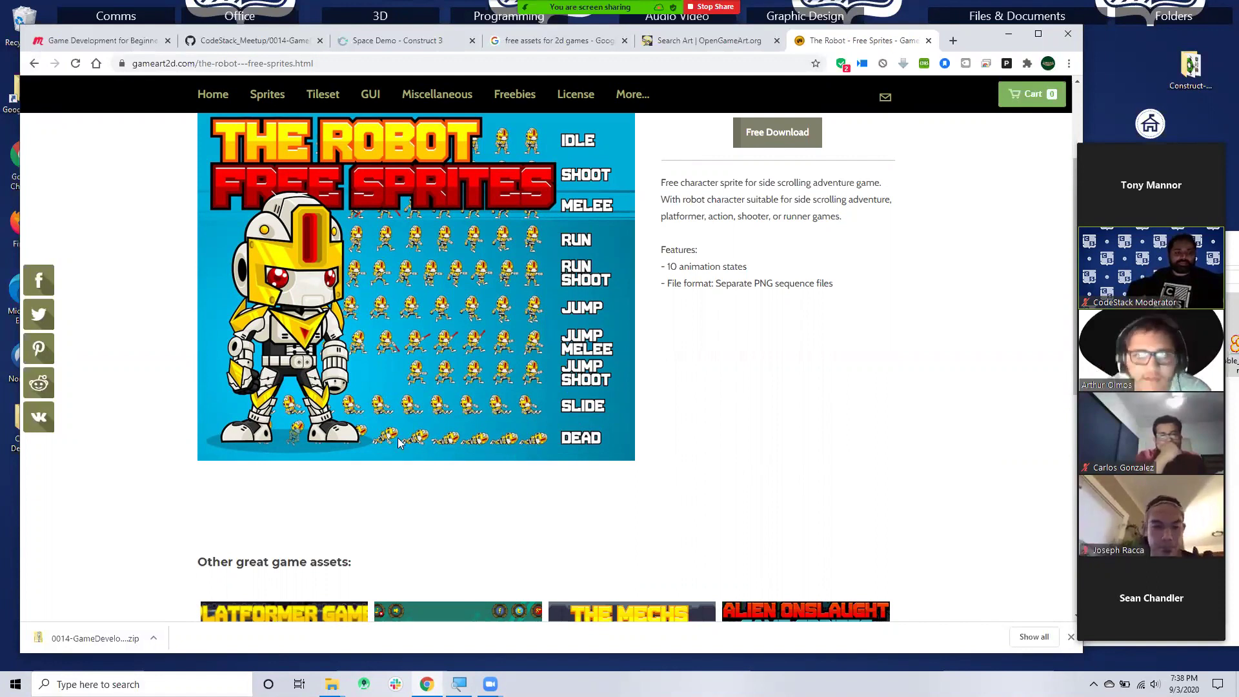
pyautogui.scroll(-5, 398, 442)
pyautogui.scroll(8, 336, 345)
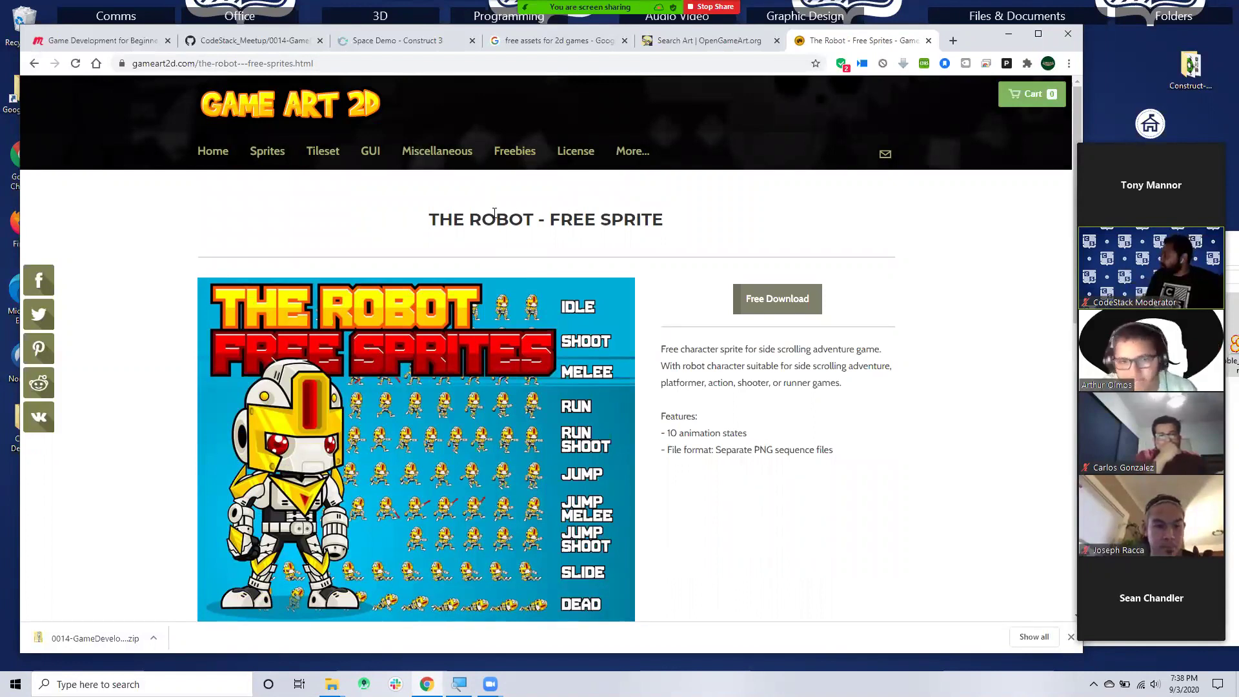
# - View the LPC Tile Atlas page on OpenGameArt and close the Game Art 2D, OpenGameArt and Google results tabs
pyautogui.click(928, 41)
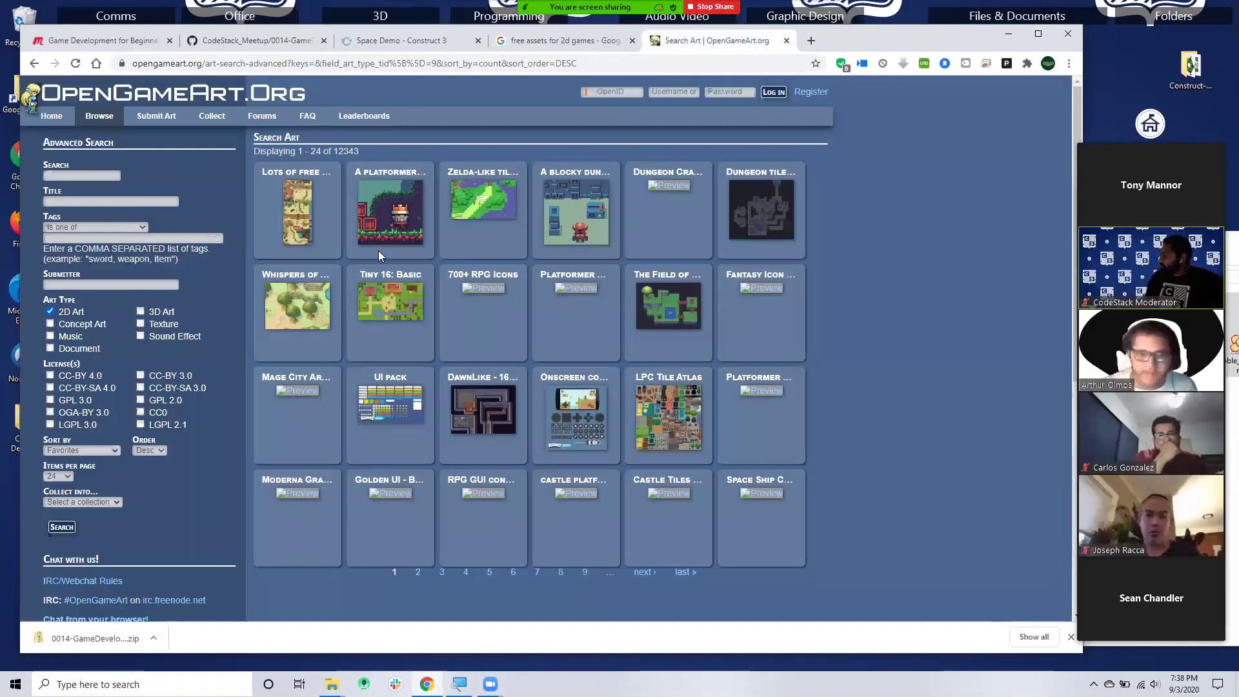
pyautogui.click(665, 416)
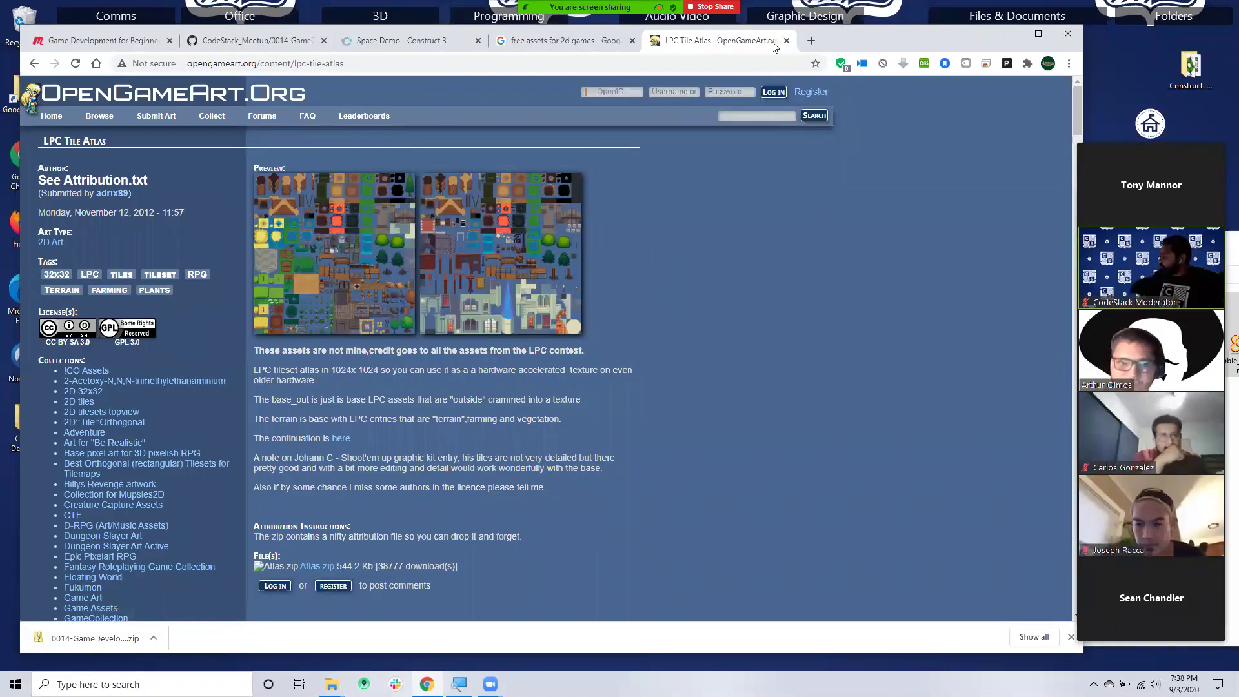
pyautogui.hotkey('ctrl', 'w')
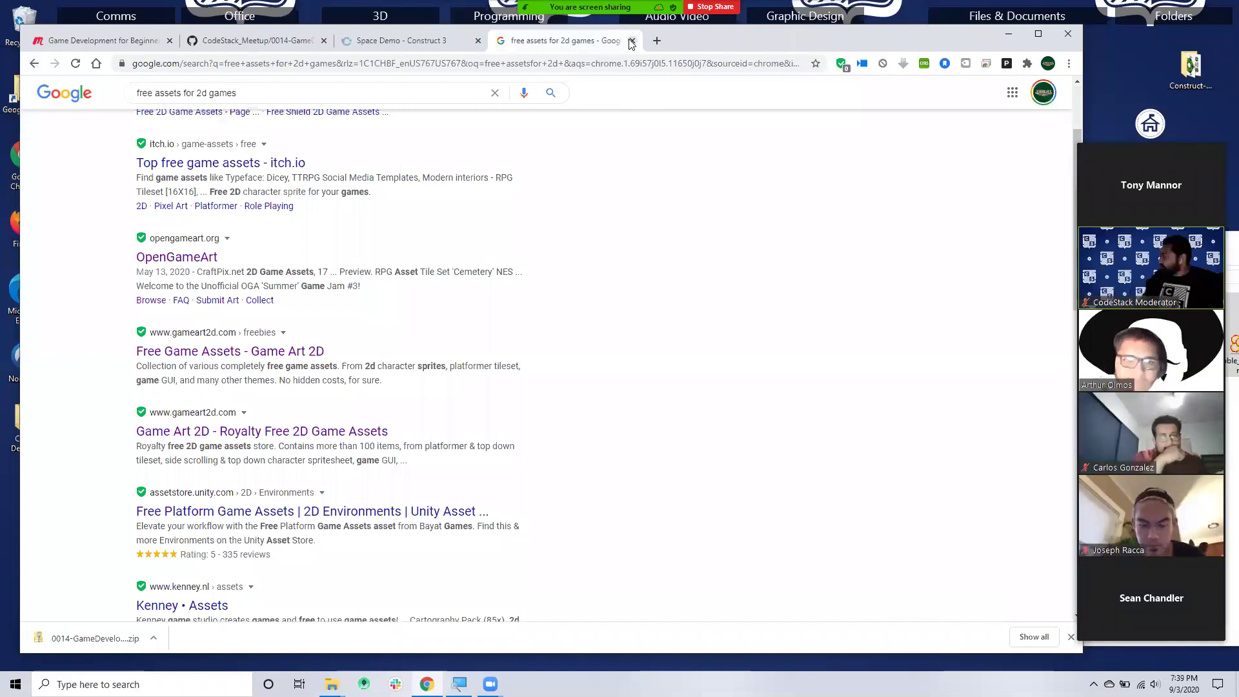
pyautogui.click(632, 40)
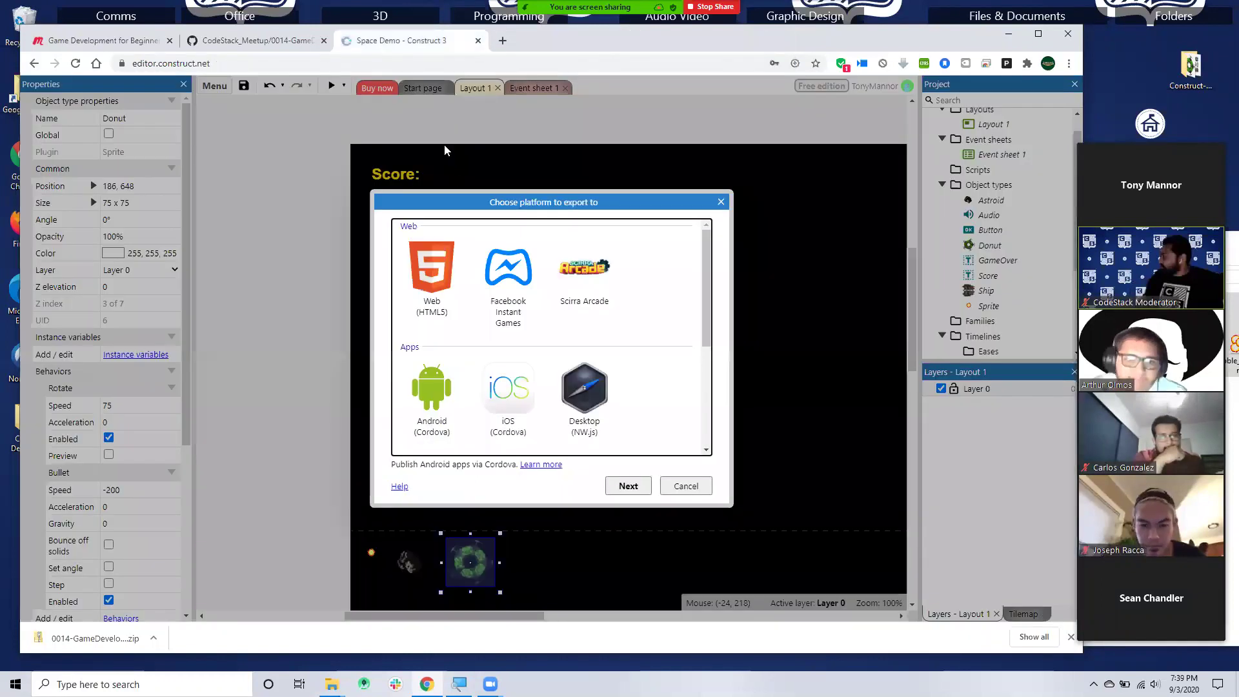
# - Cancel the export platform selection for Space Demo and look over the events in Event sheet 1
pyautogui.click(679, 484)
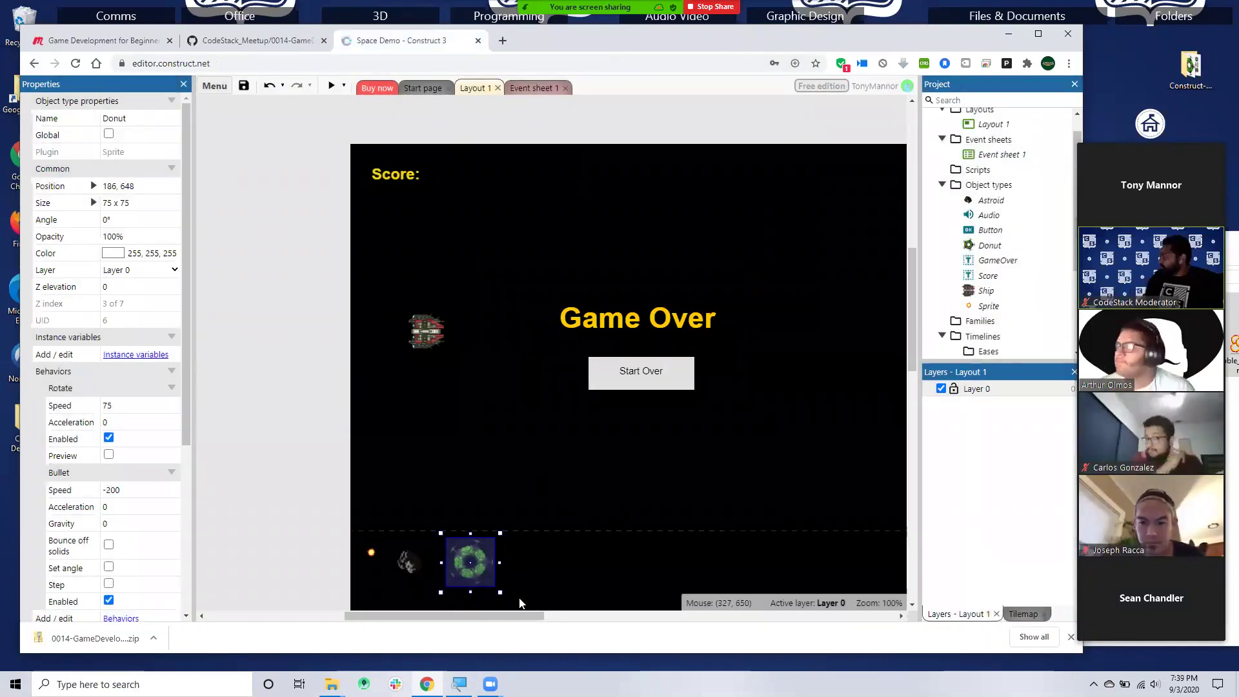
pyautogui.moveTo(494, 614); pyautogui.dragTo(549, 615)
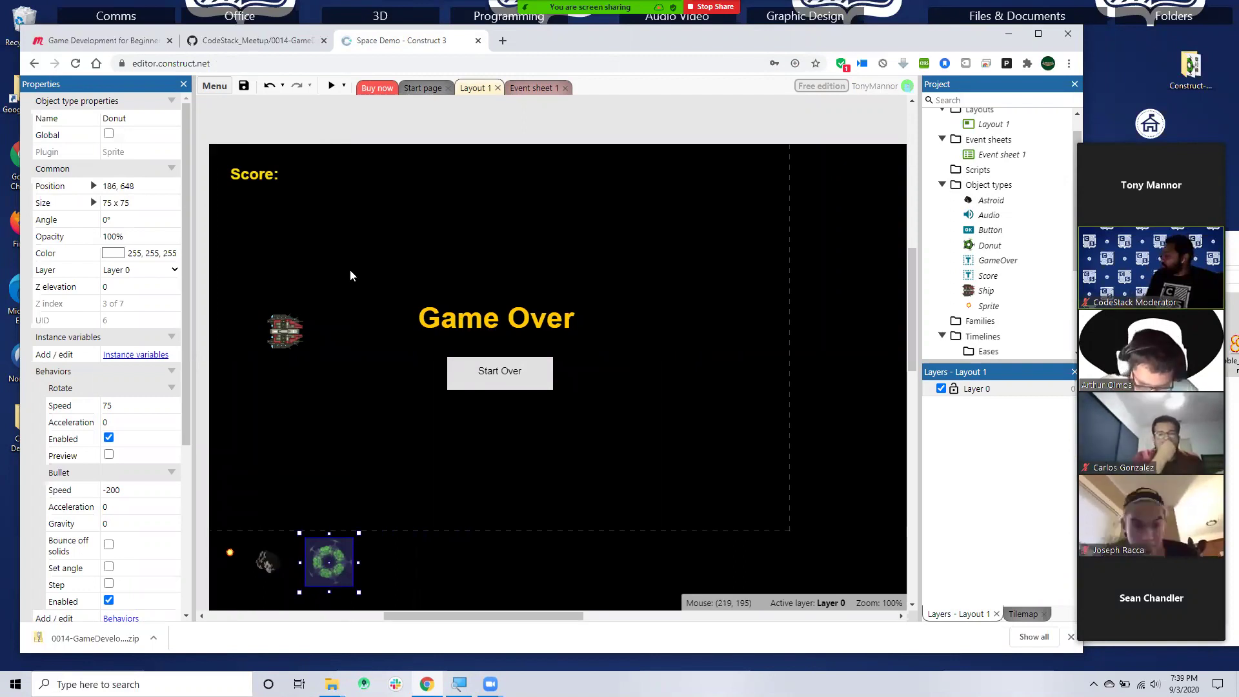
pyautogui.click(535, 89)
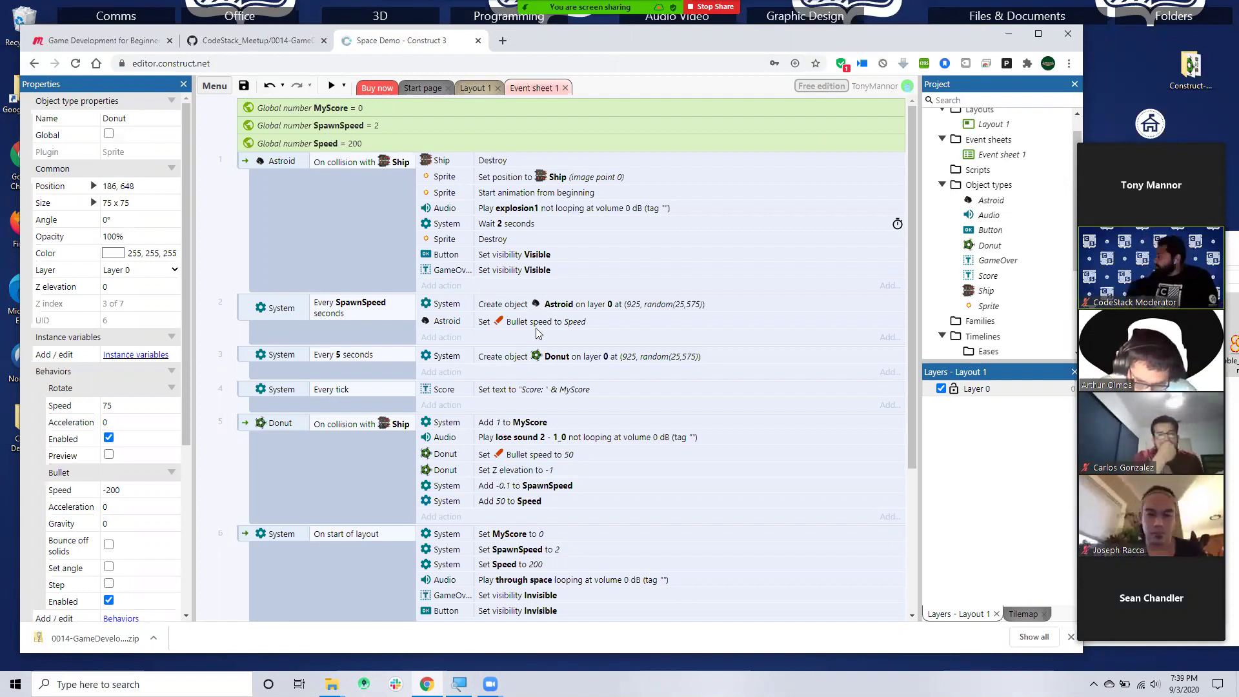
pyautogui.scroll(-3, 538, 332)
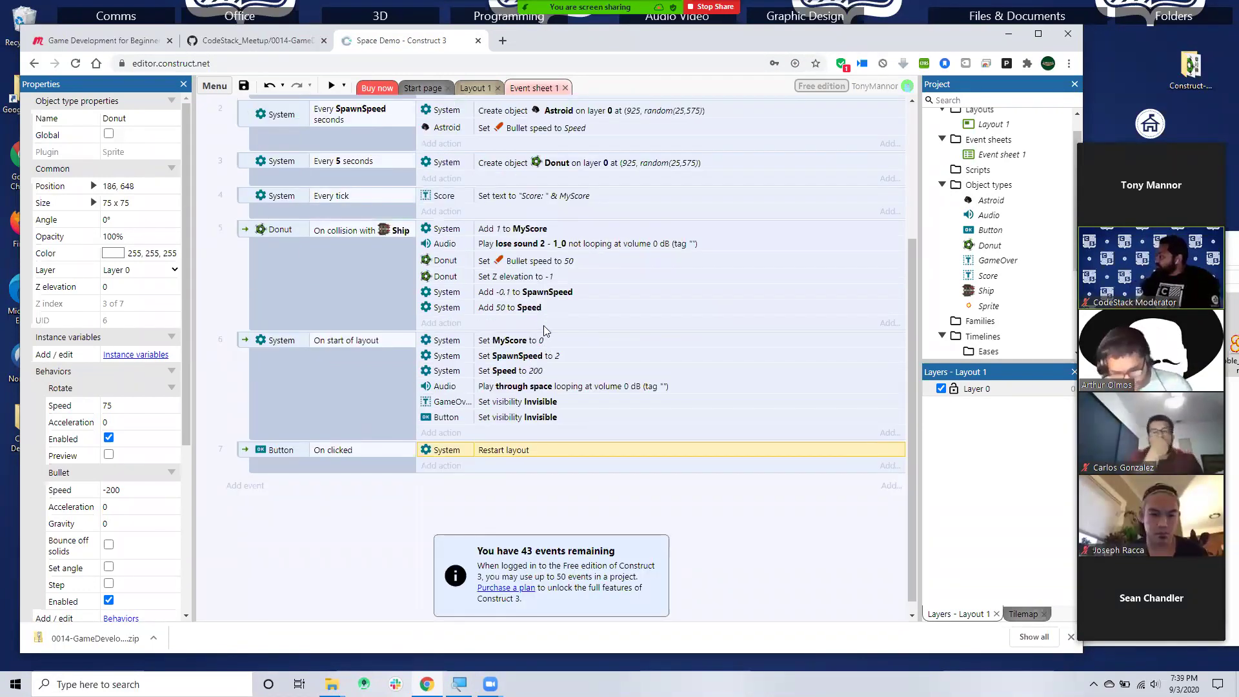
pyautogui.scroll(2, 544, 325)
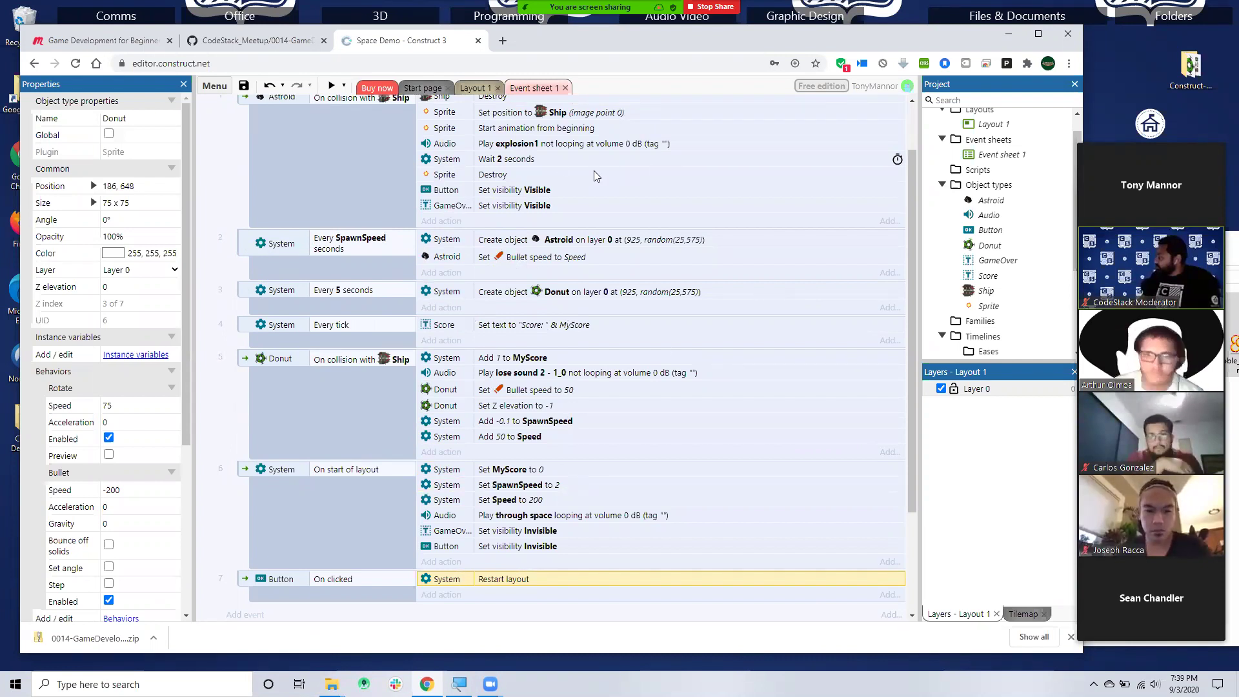
# - Examine the Astroid-Ship collision actions from the 2-second wait onward, review the remaining events and return to Layout 1
pyautogui.click(525, 163)
pyautogui.click(534, 177)
pyautogui.click(556, 192)
pyautogui.click(523, 161)
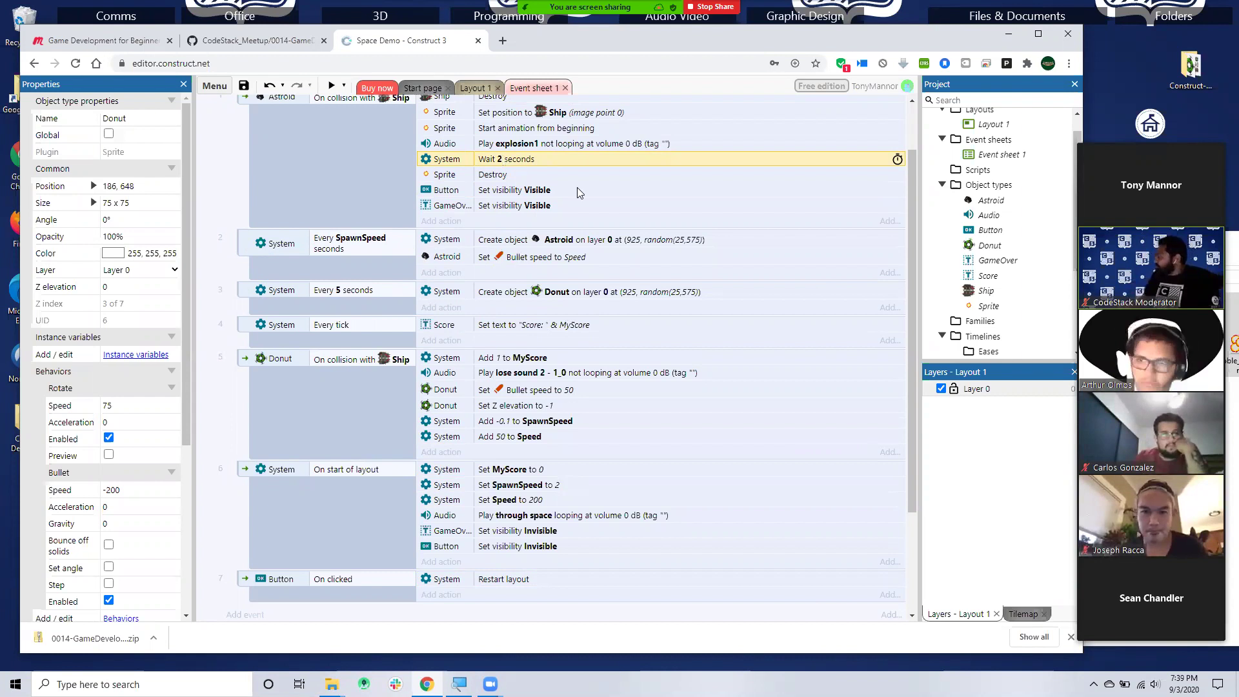
pyautogui.scroll(1, 552, 205)
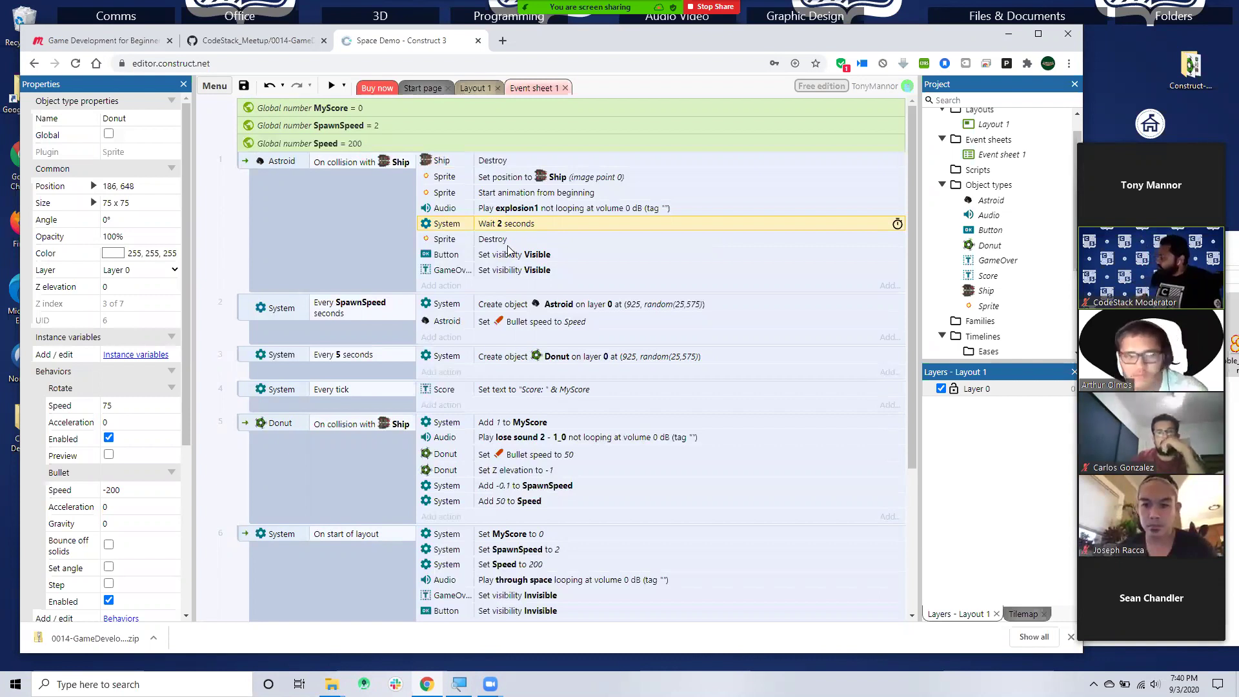
pyautogui.scroll(-5, 508, 248)
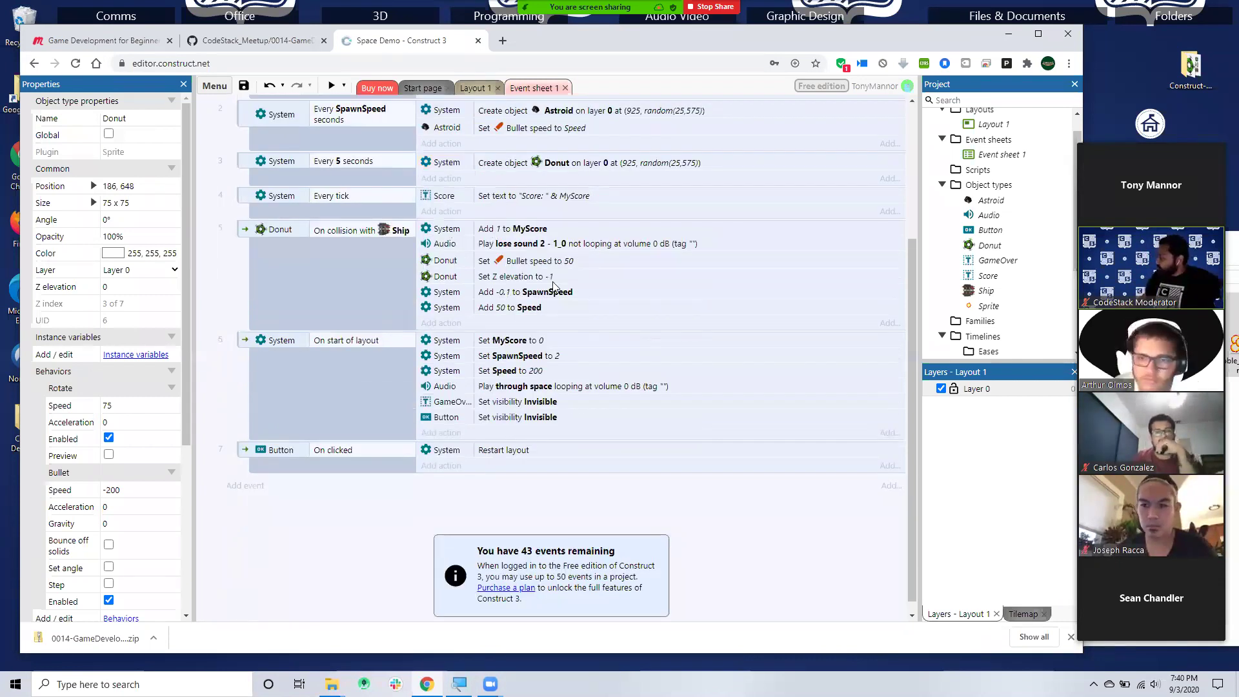
pyautogui.scroll(3, 552, 286)
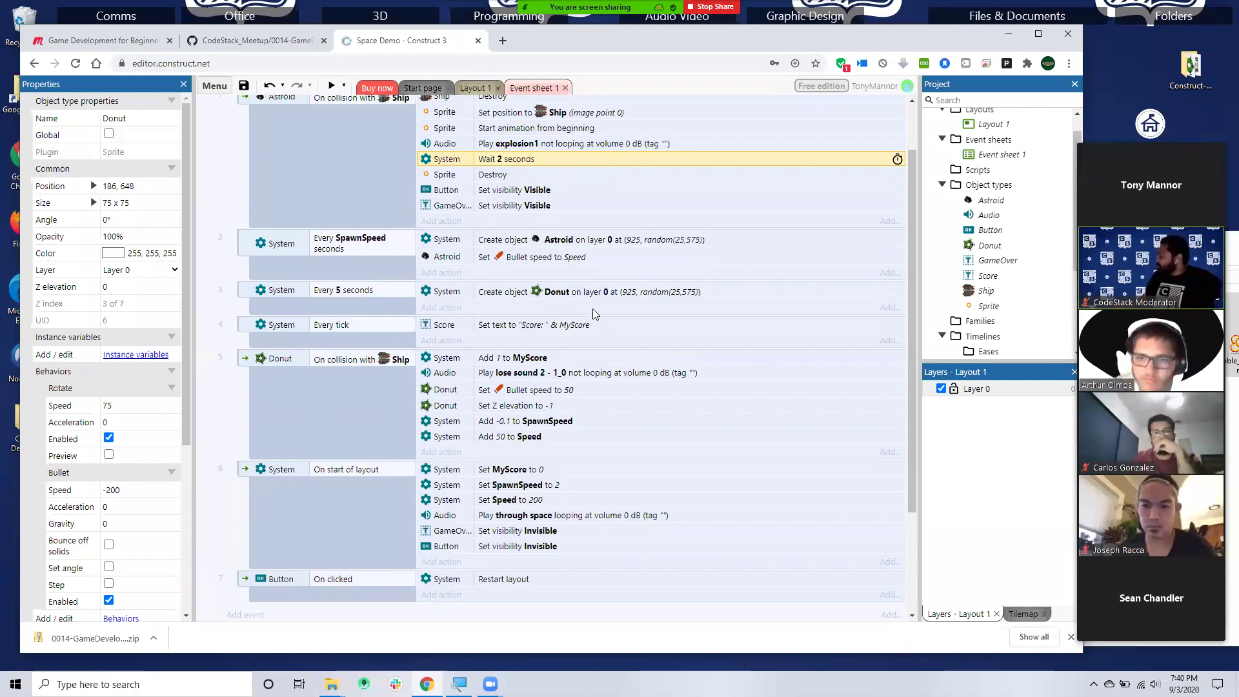
pyautogui.scroll(-2, 594, 314)
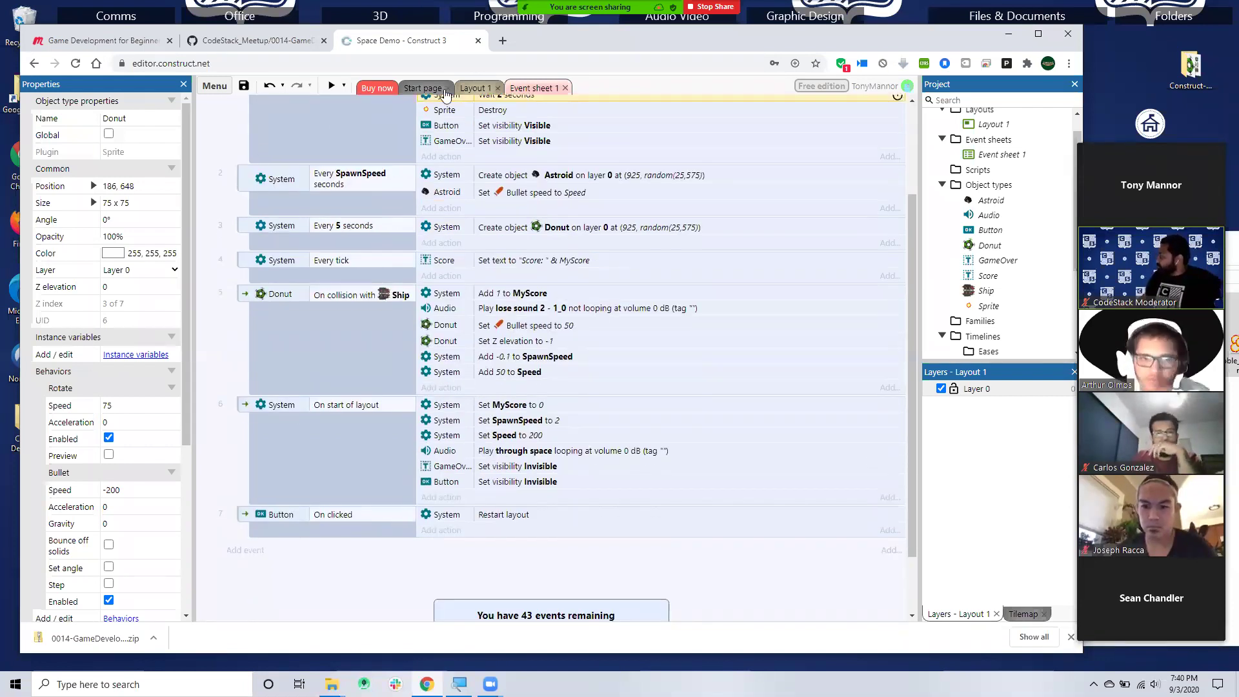
pyautogui.click(476, 89)
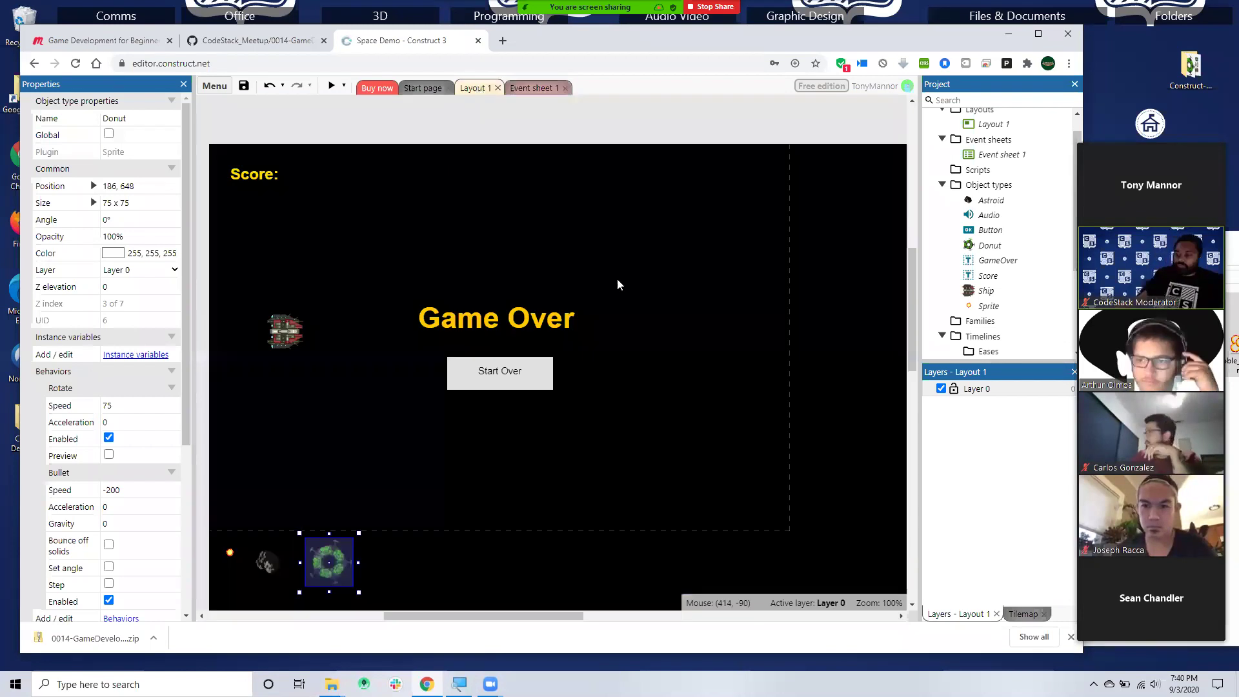